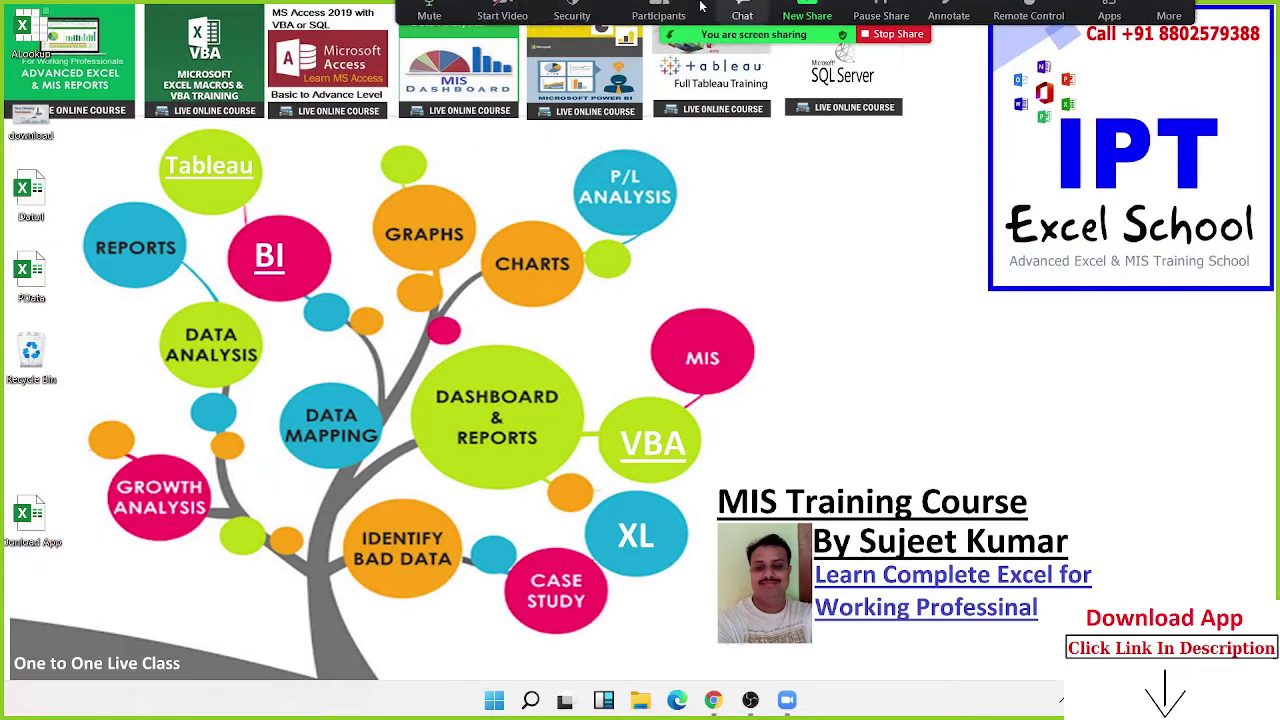
- Mute the meeting microphone and briefly check the participants list
mouse_move(700, 8)
left_click(405, 30)
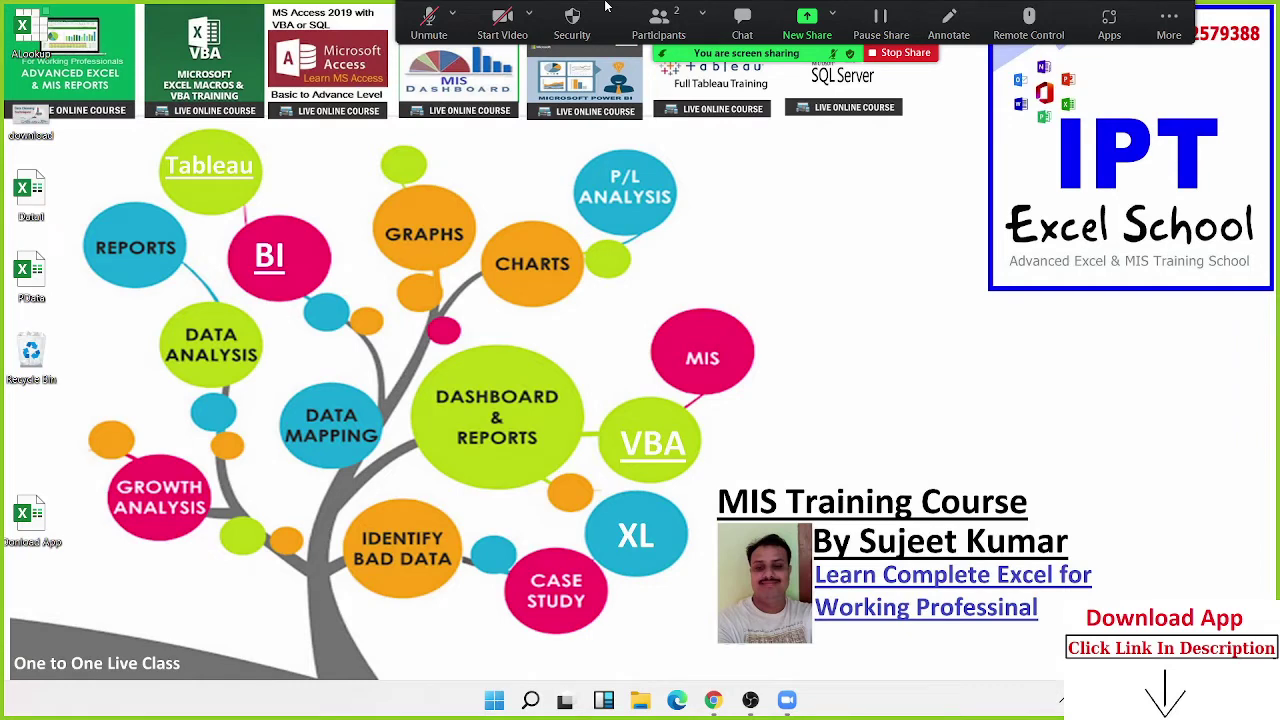
left_click(676, 30)
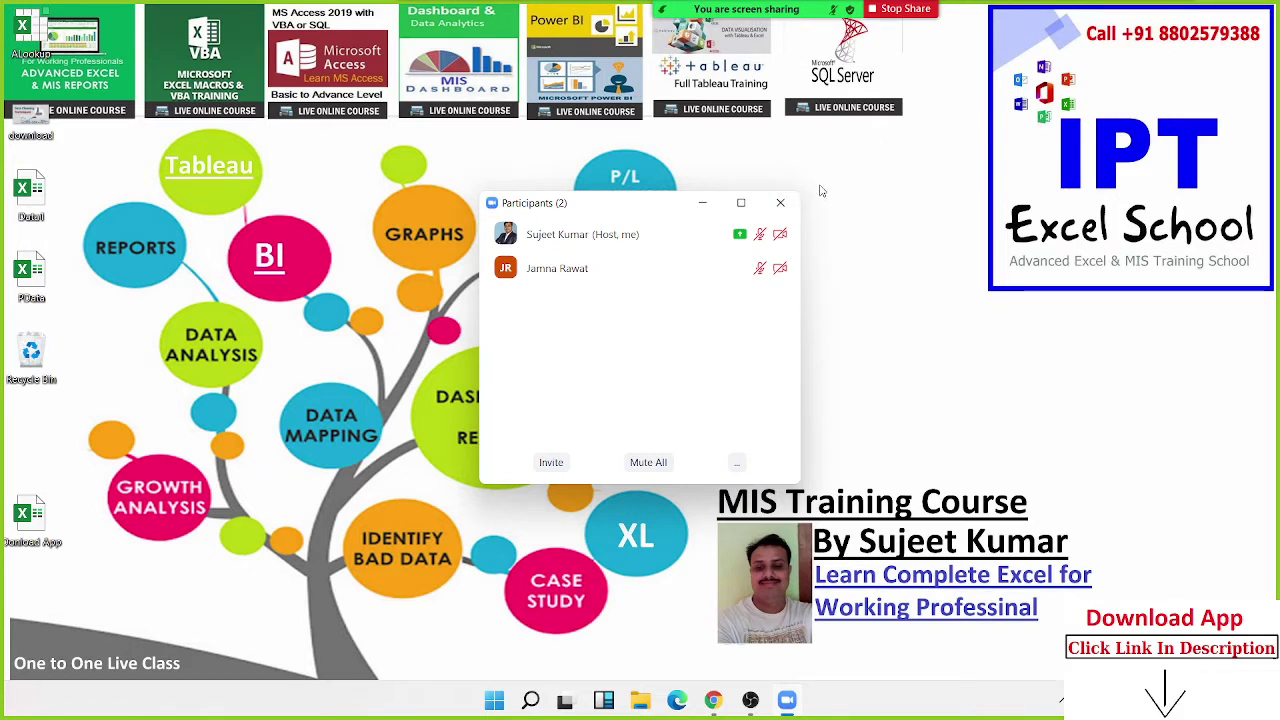
left_click(793, 212)
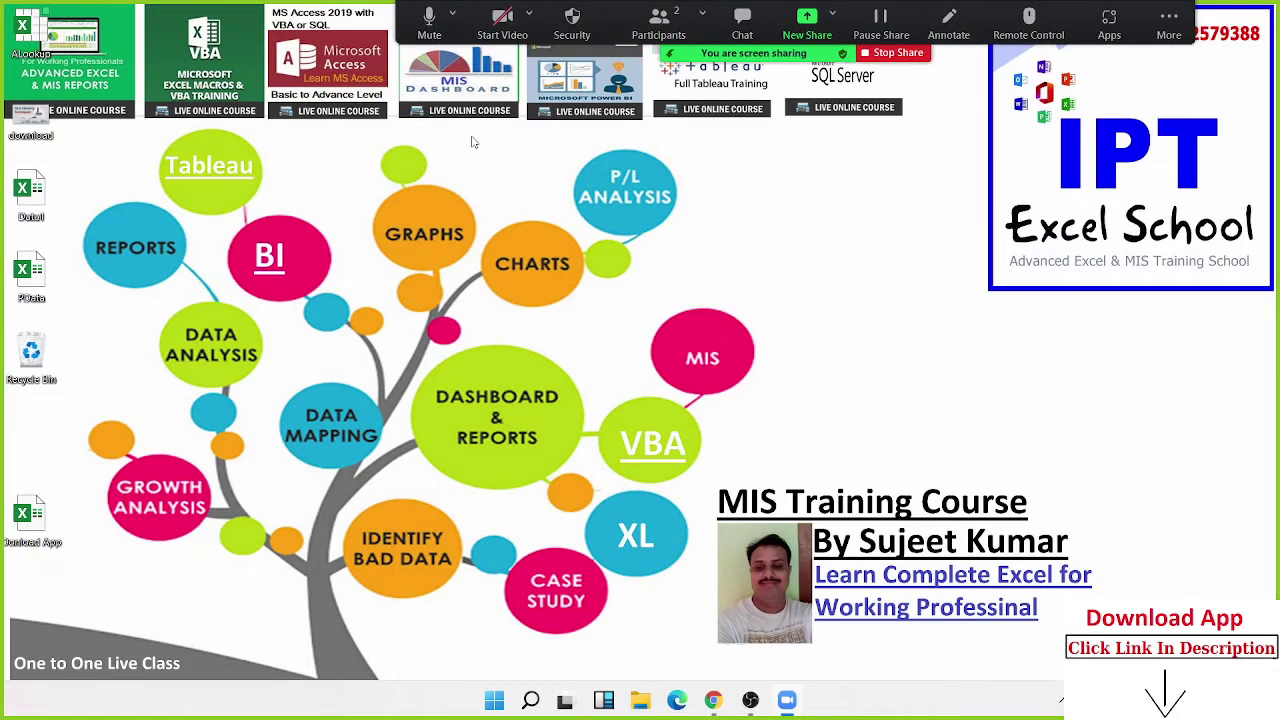
- Launch Excel from Windows search and start a blank workbook
key("super")
type("excel")
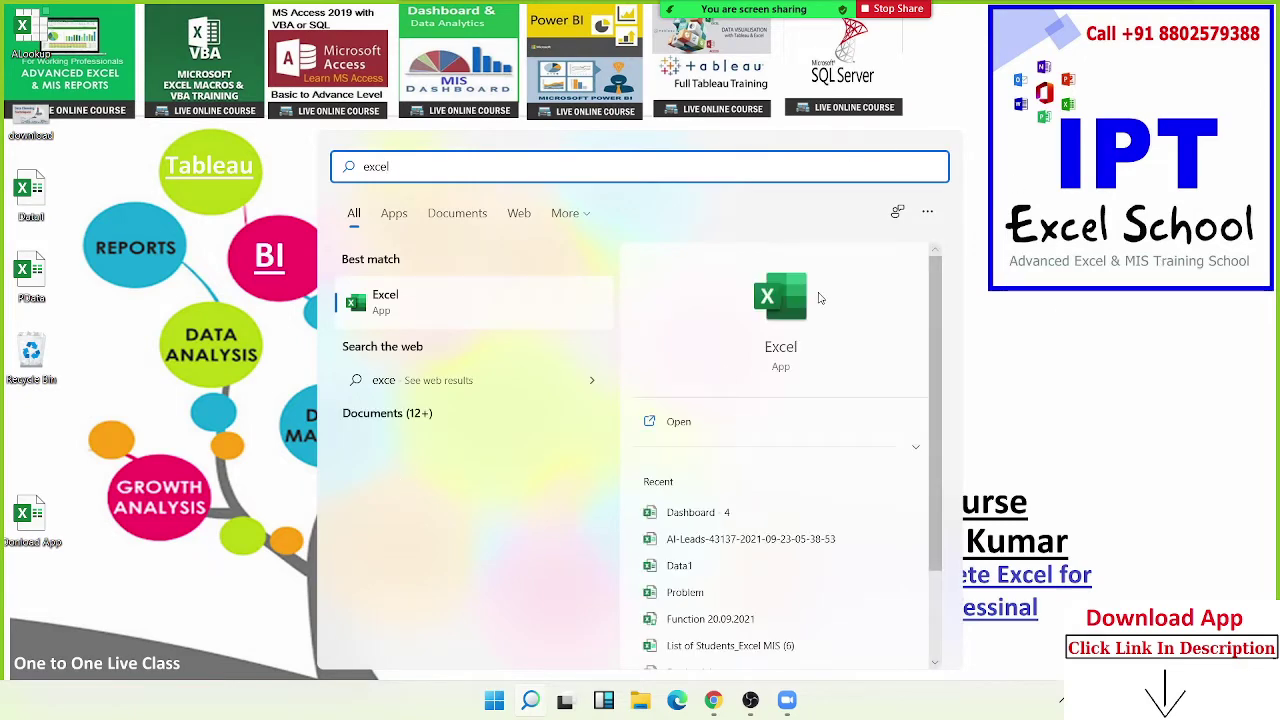
left_click(811, 299)
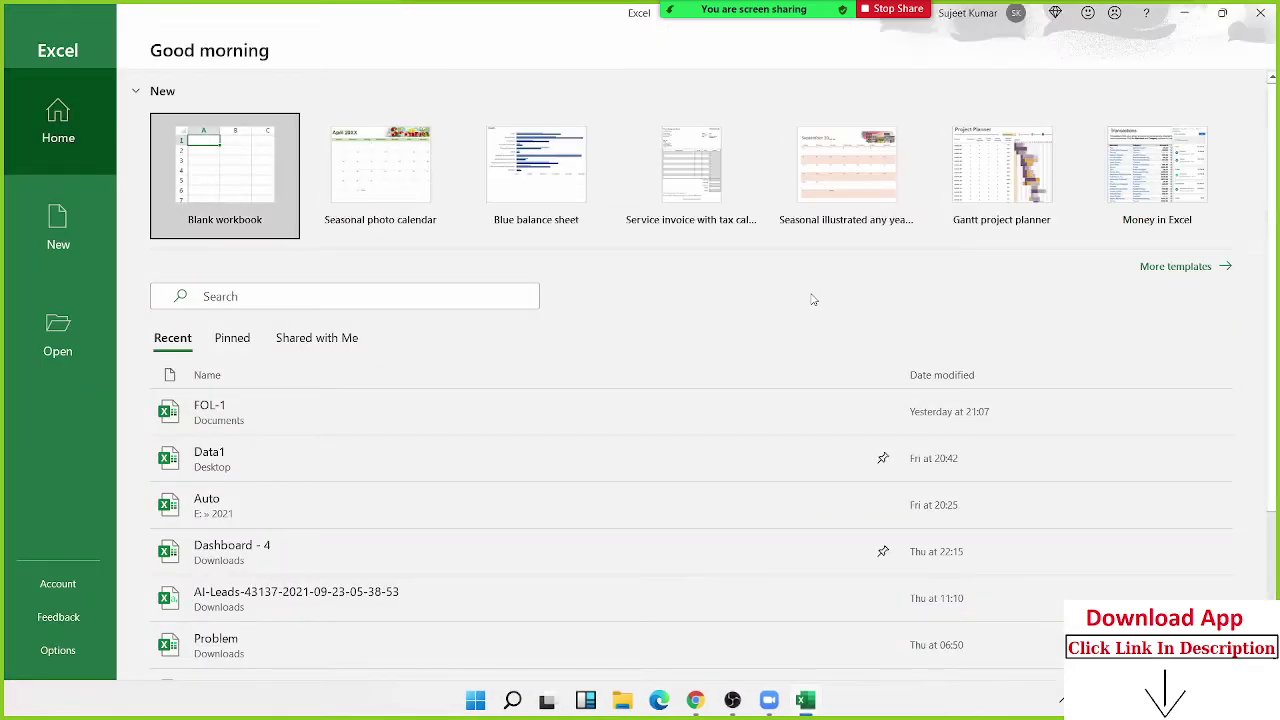
left_click(272, 198)
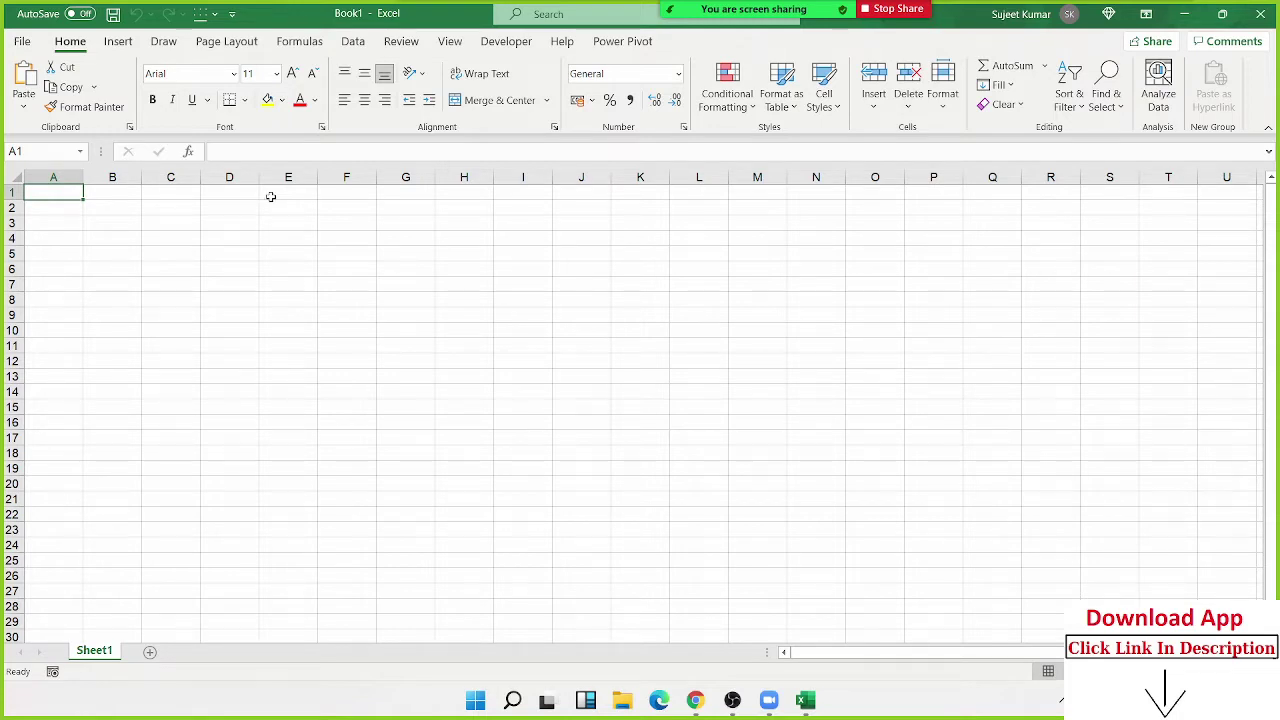
- Enter headers Q1 and Q2 in A1:B1 with values 52 and 63 beneath
left_click(94, 207)
left_click(110, 222)
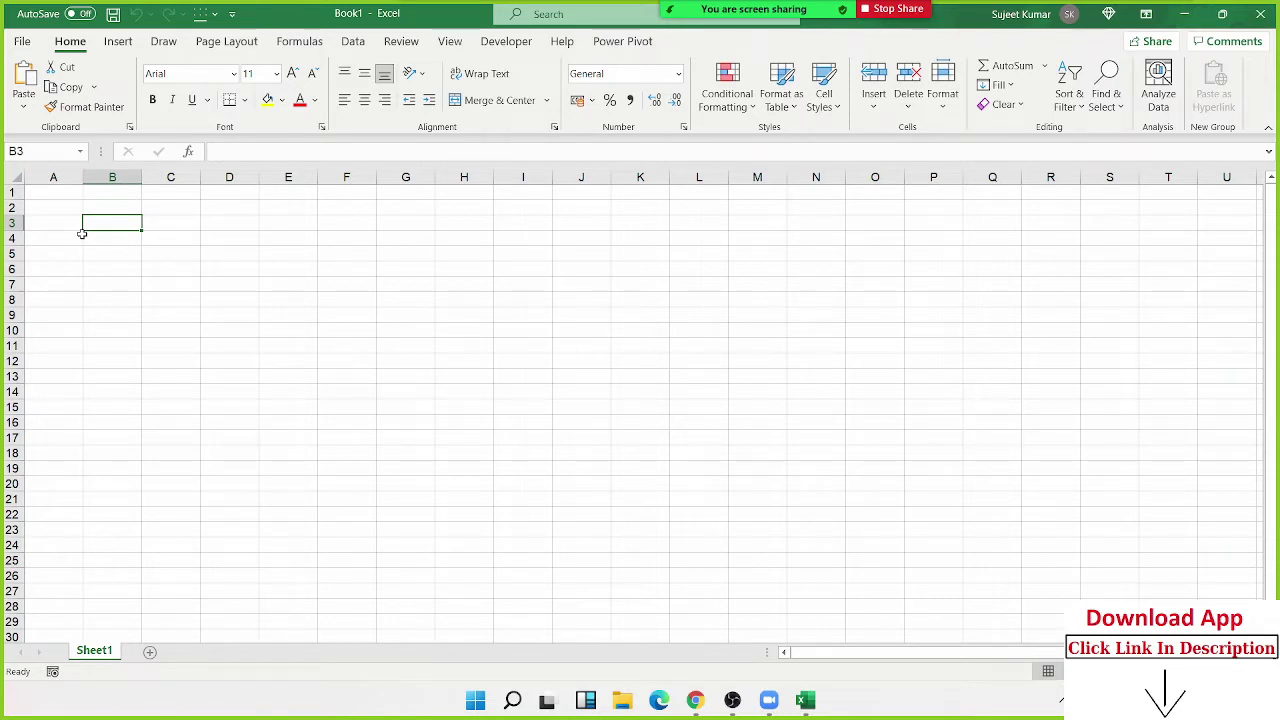
left_click(58, 190)
type("Q1")
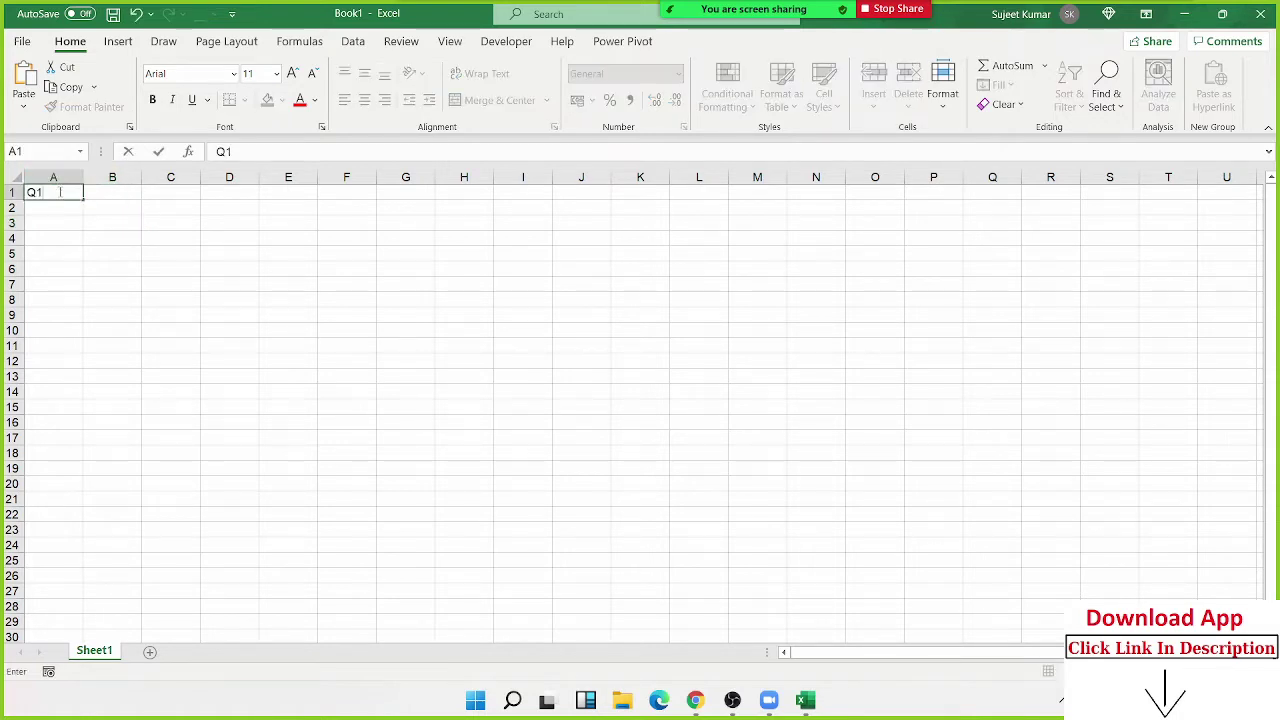
key("Tab")
type("Q2")
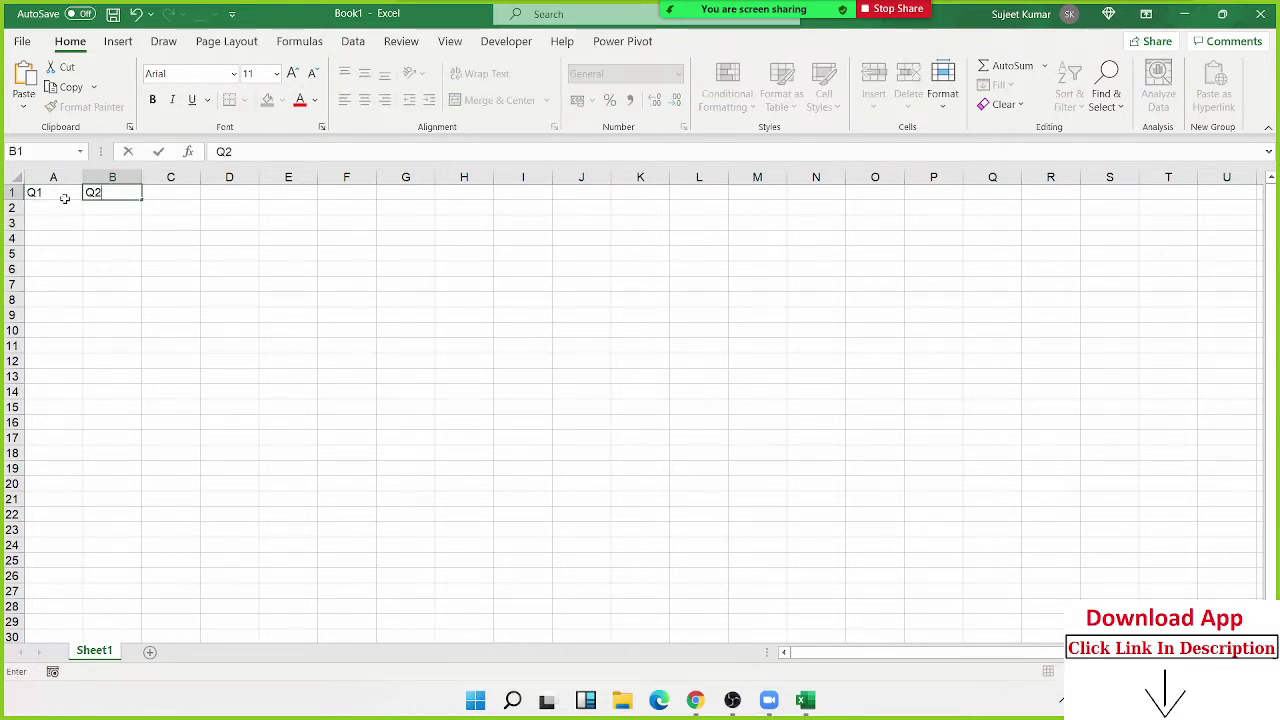
key("Return")
type("52")
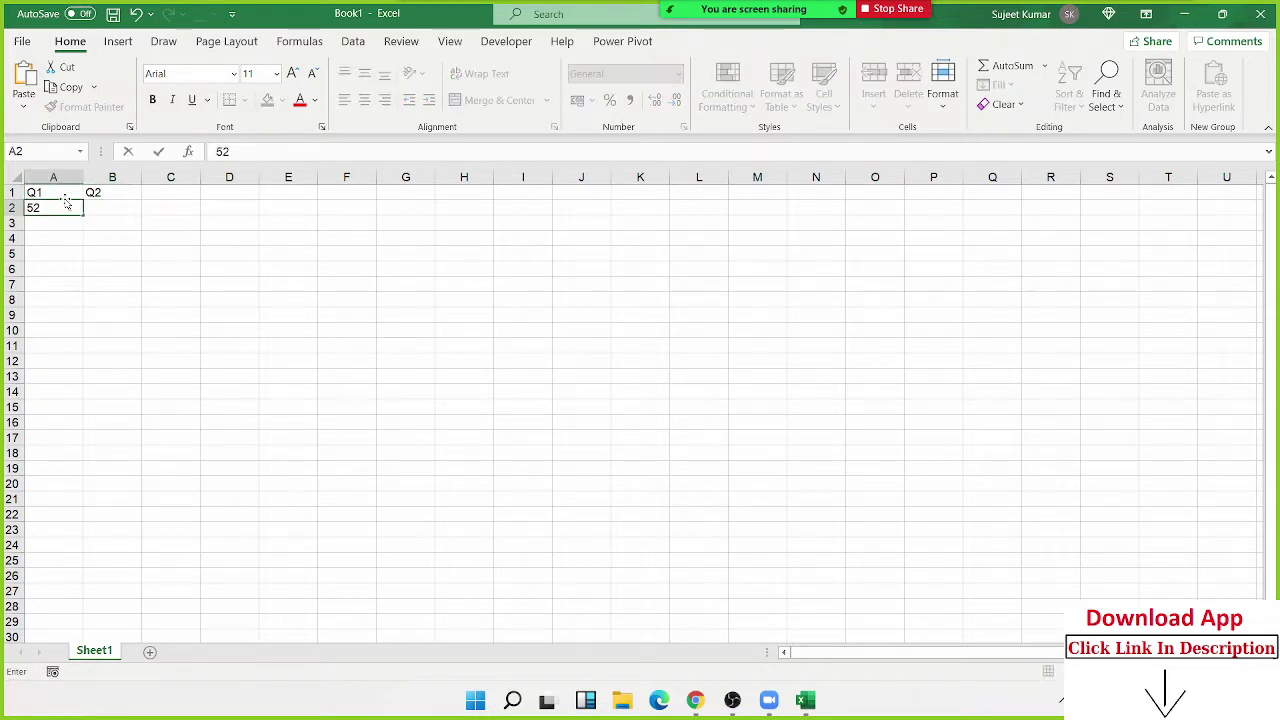
key("Tab")
type("6")
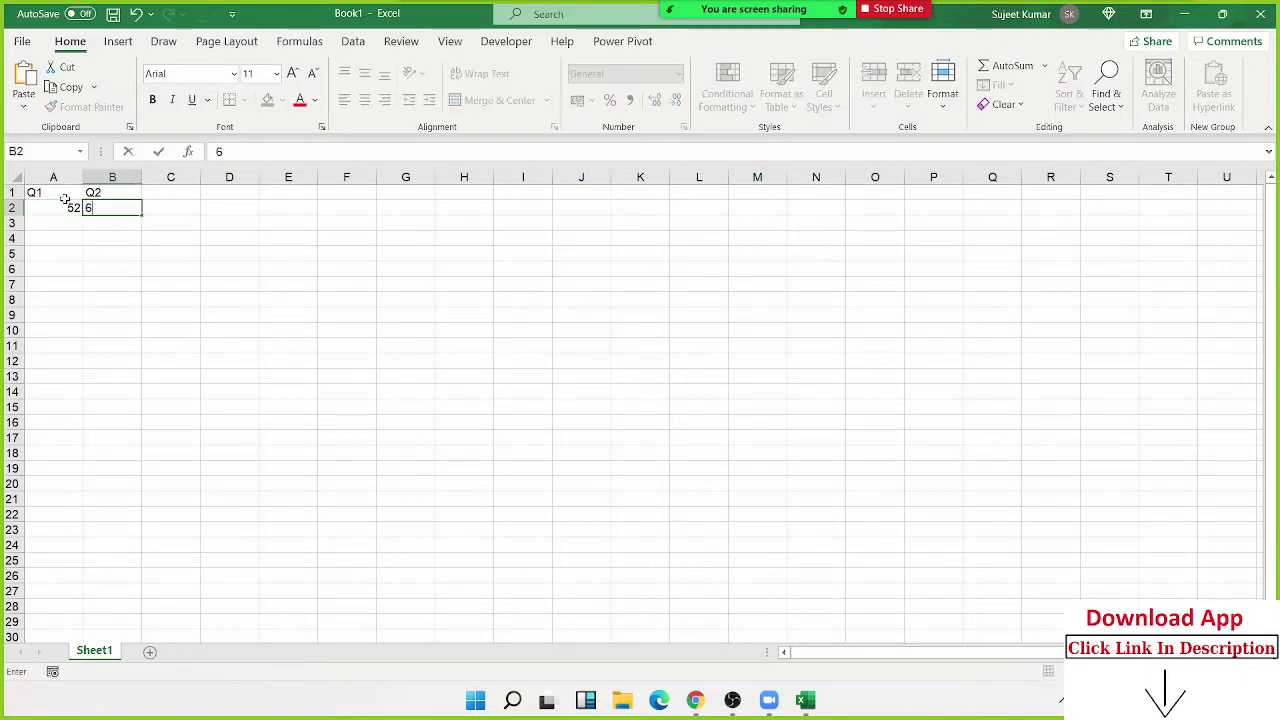
type("3")
key("Tab")
- Start the formula =B2-A2/A2 in C2, cancel it, and select A1:B2
type("=")
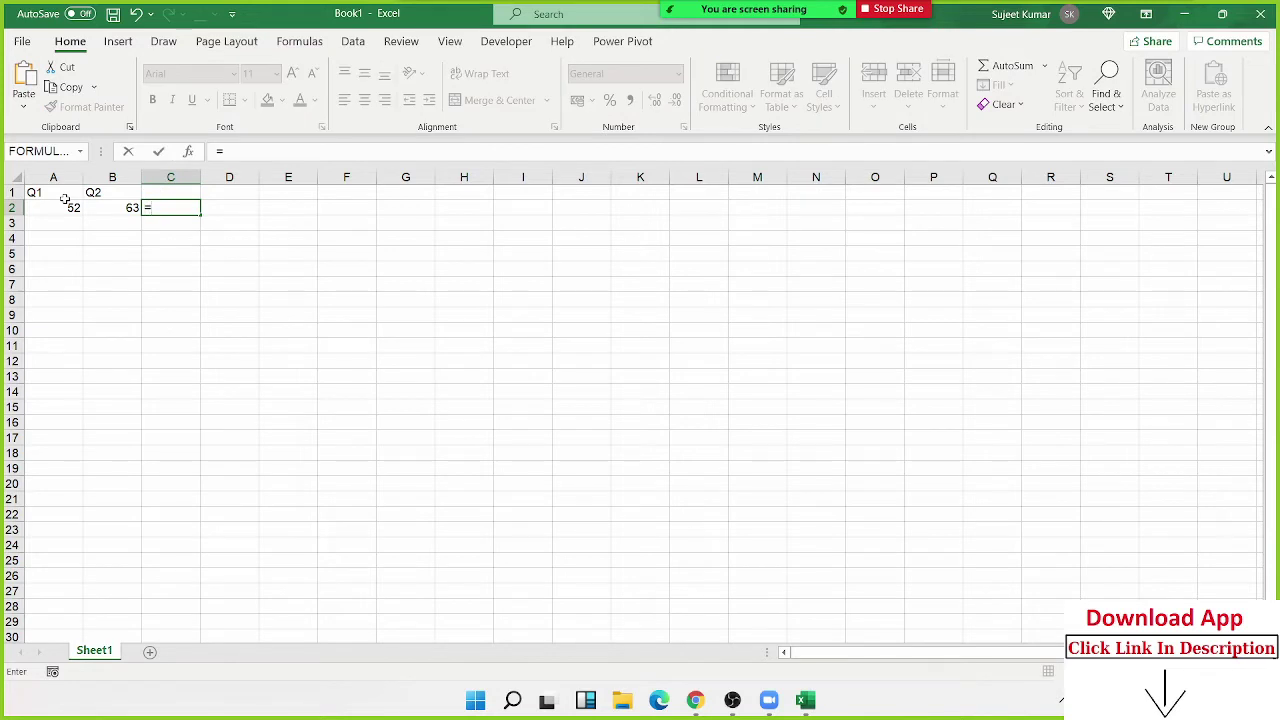
left_click(96, 206)
type("-")
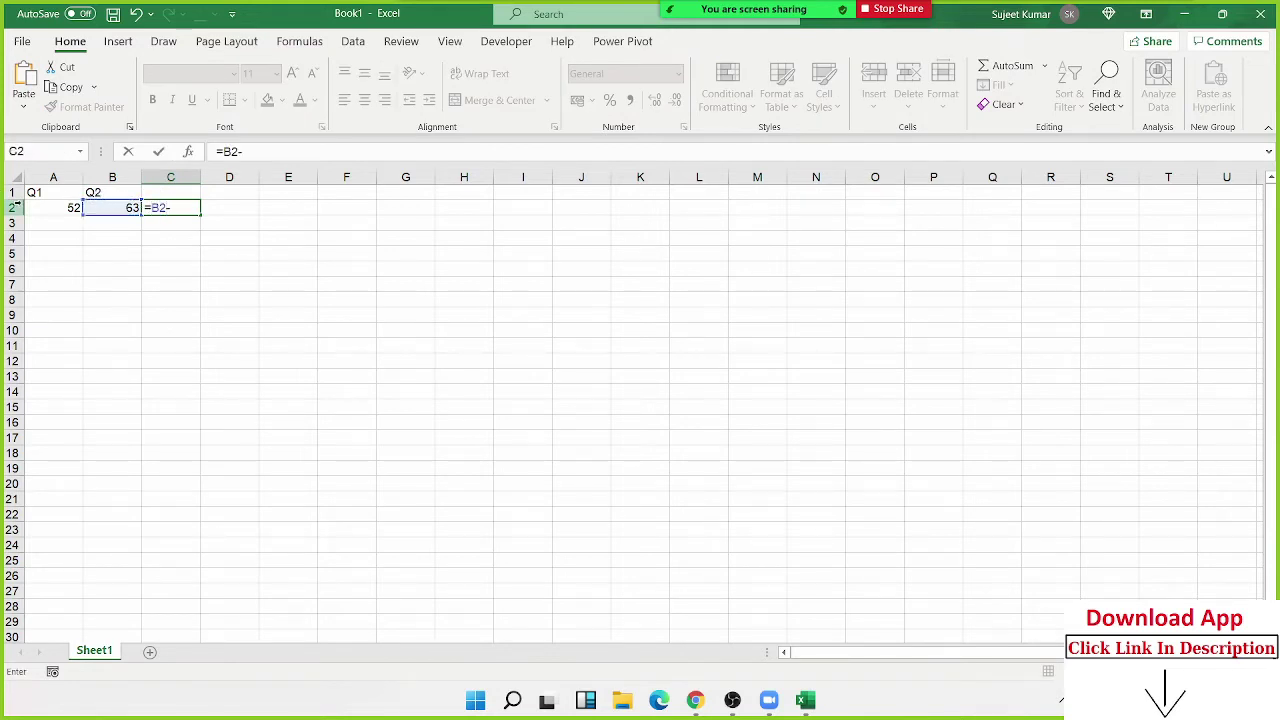
left_click(33, 206)
type("/")
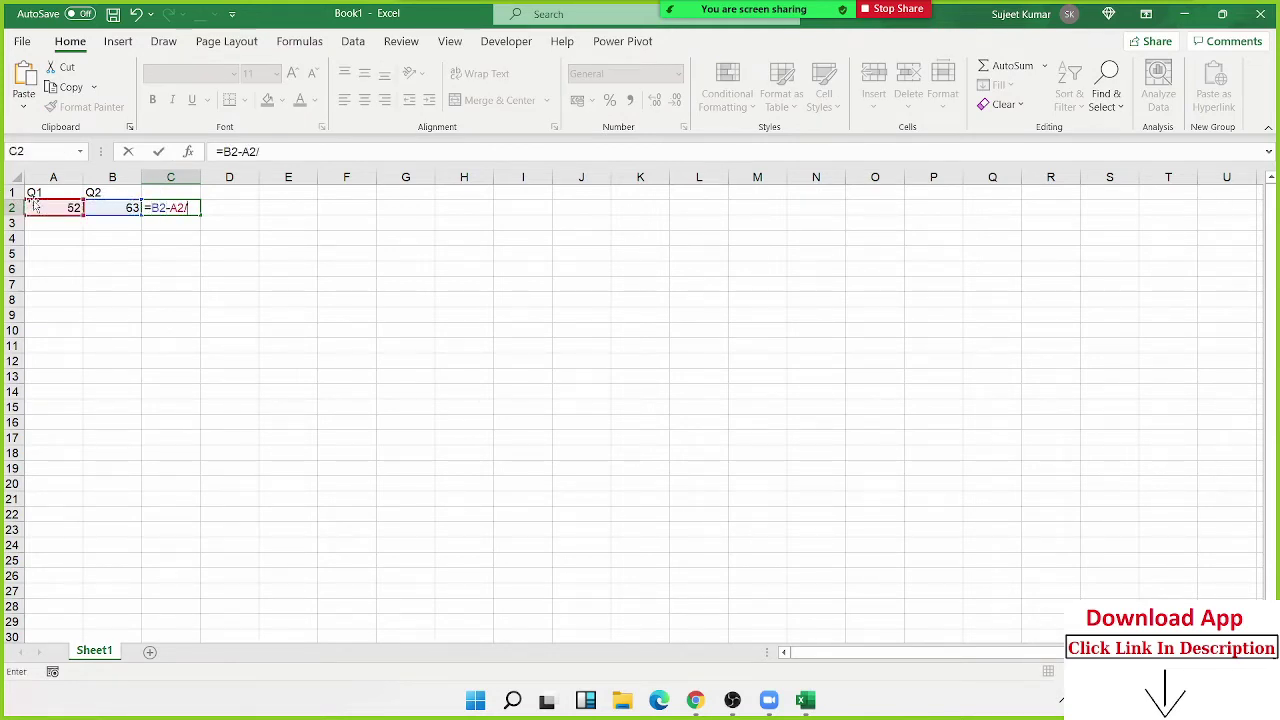
left_click(45, 210)
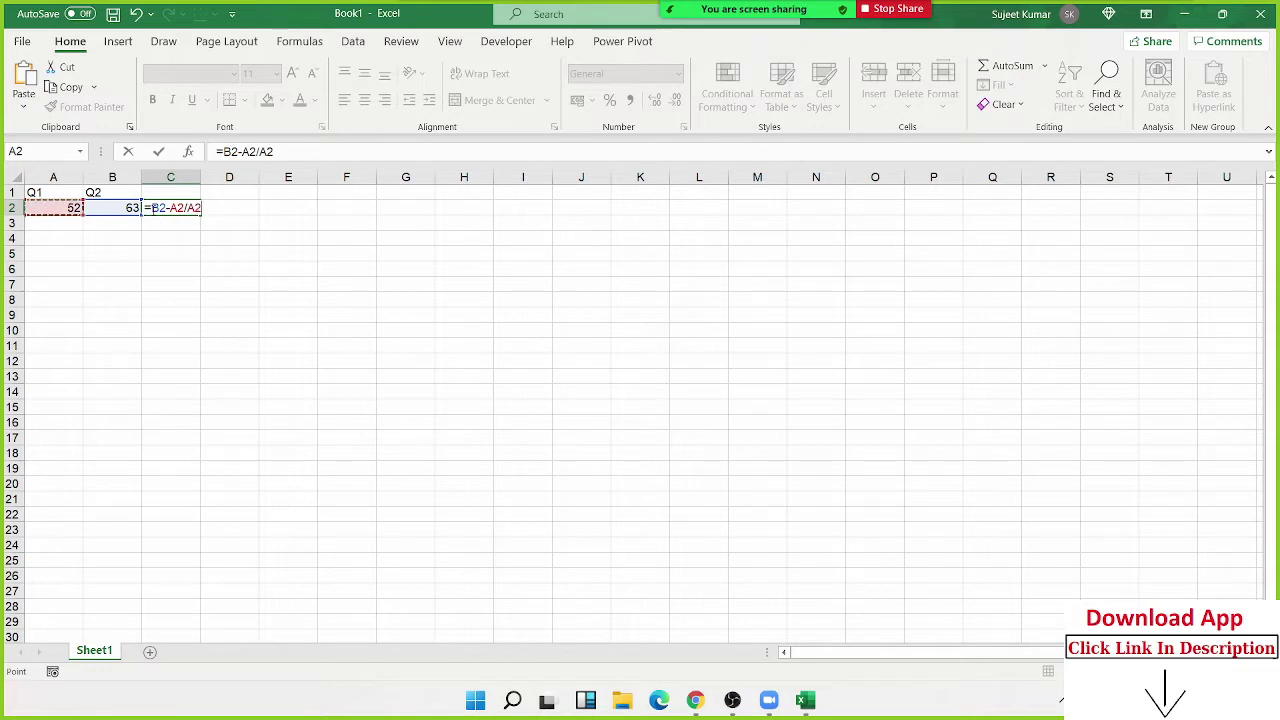
left_click_drag(151, 208, 181, 210)
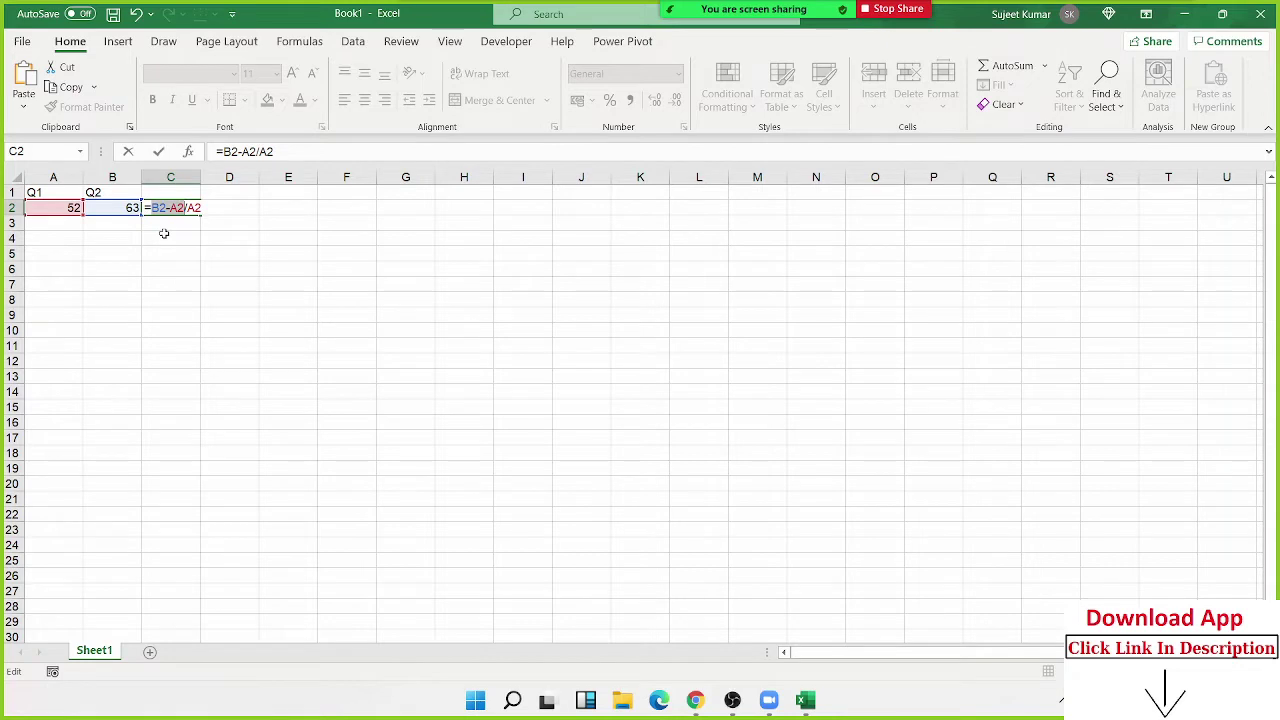
key("Escape")
left_click_drag(35, 192, 108, 207)
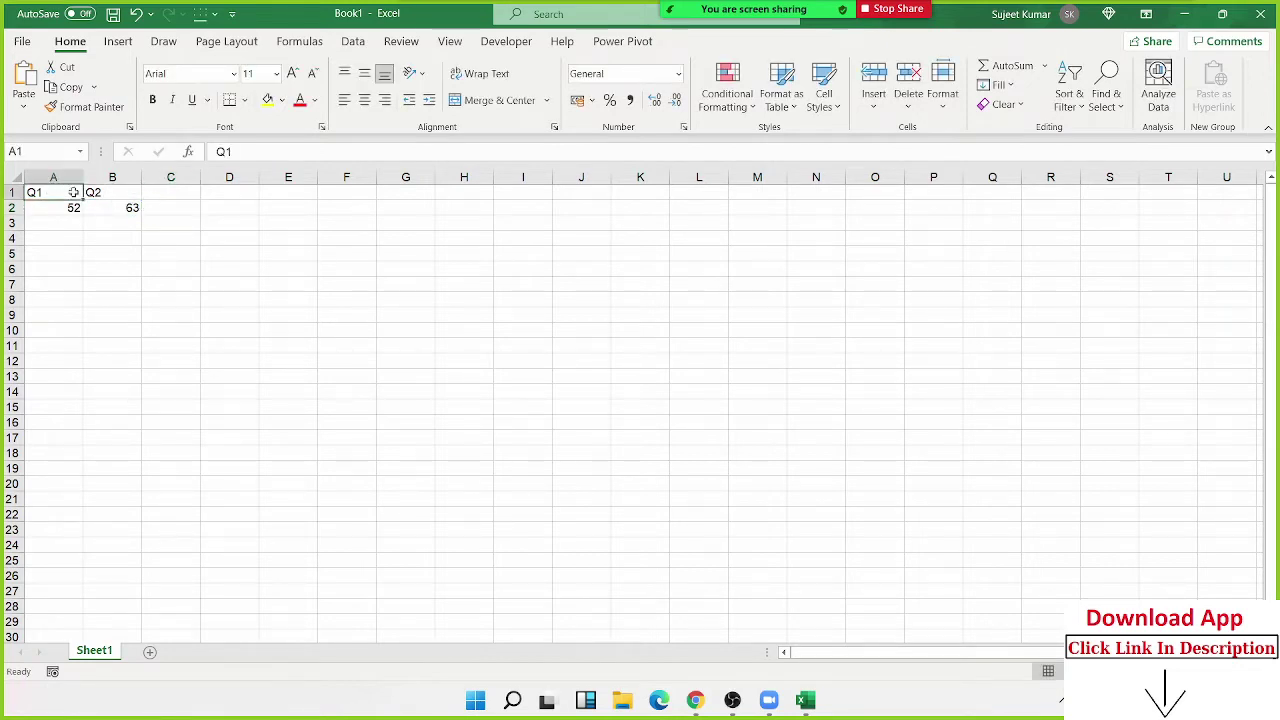
- Clear the Q1, Q2, 52 and 63 entries from A1:B2
key("Delete")
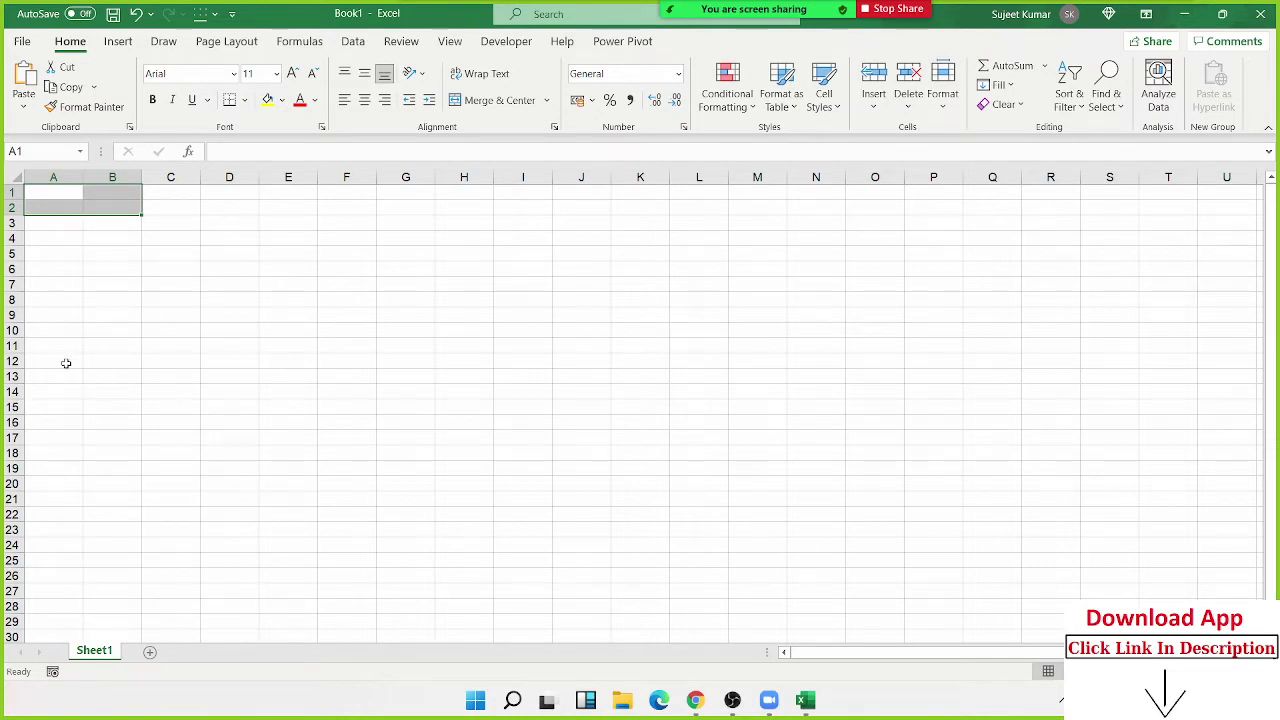
- Fill A1:M28 with the formula =RANDBETWEEN(10,90)
left_click(75, 190)
type("=")
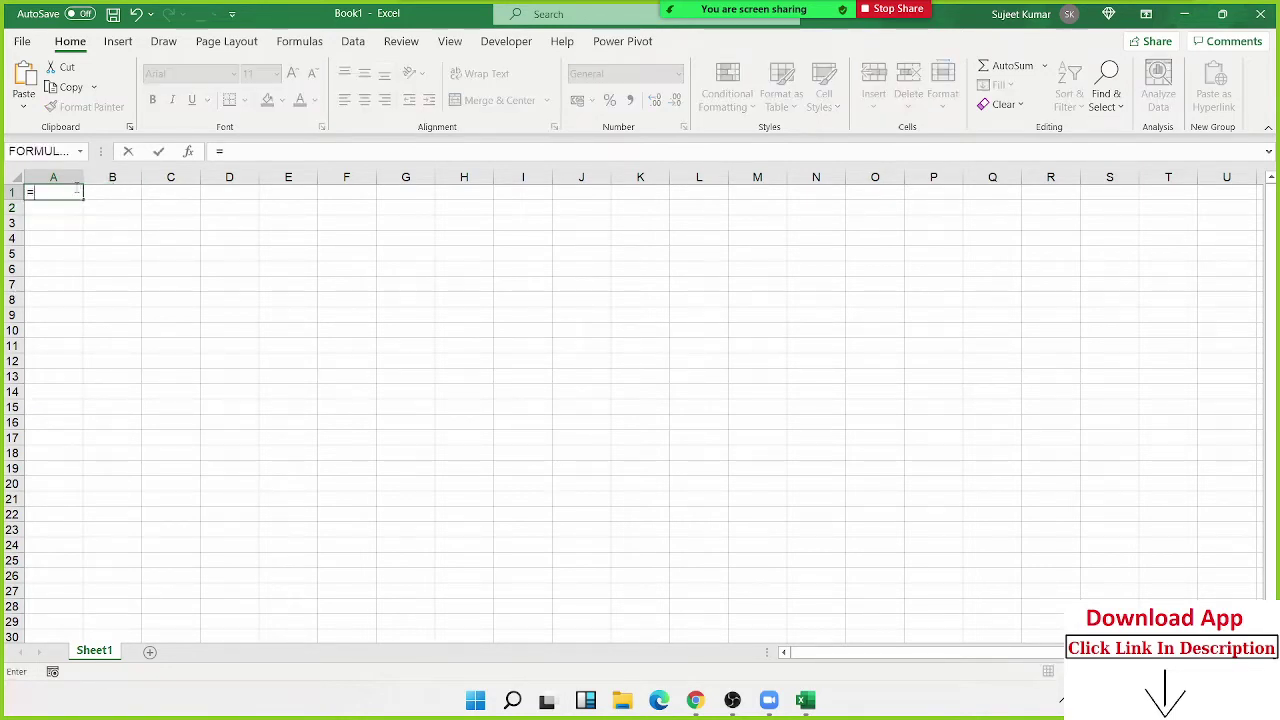
type("ra")
key("Down")
key("Down")
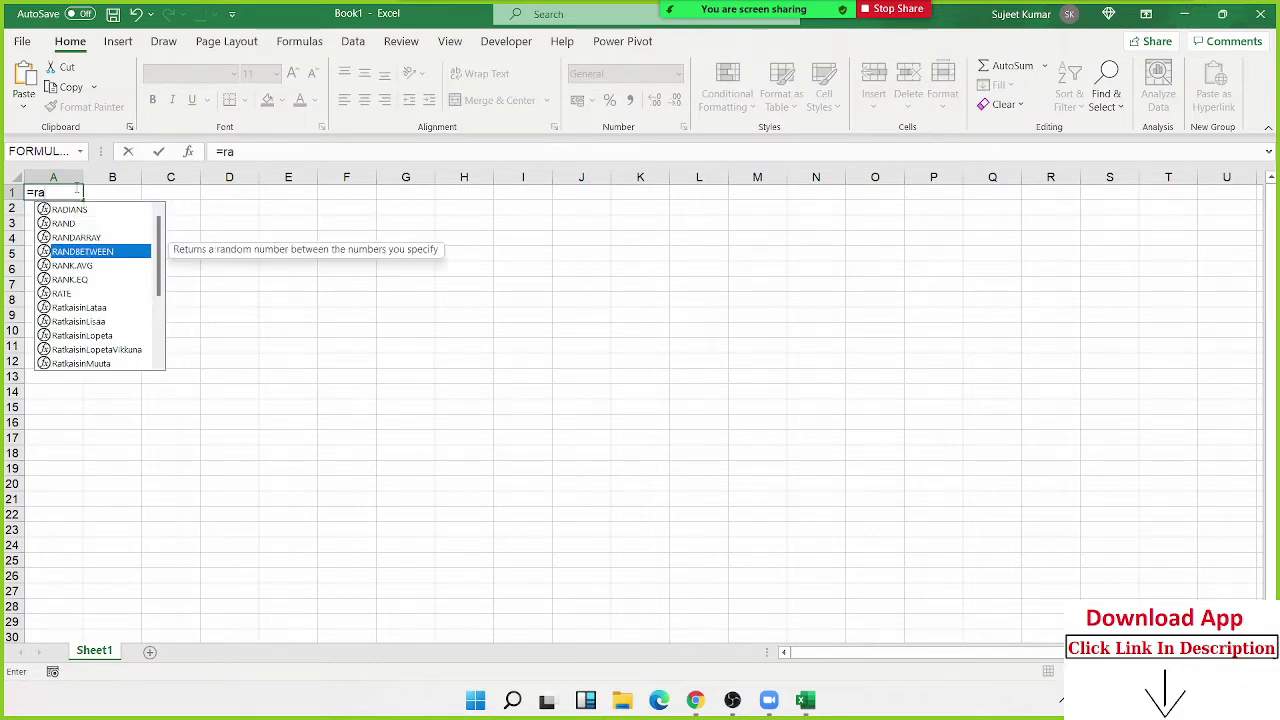
key("Tab")
type("10")
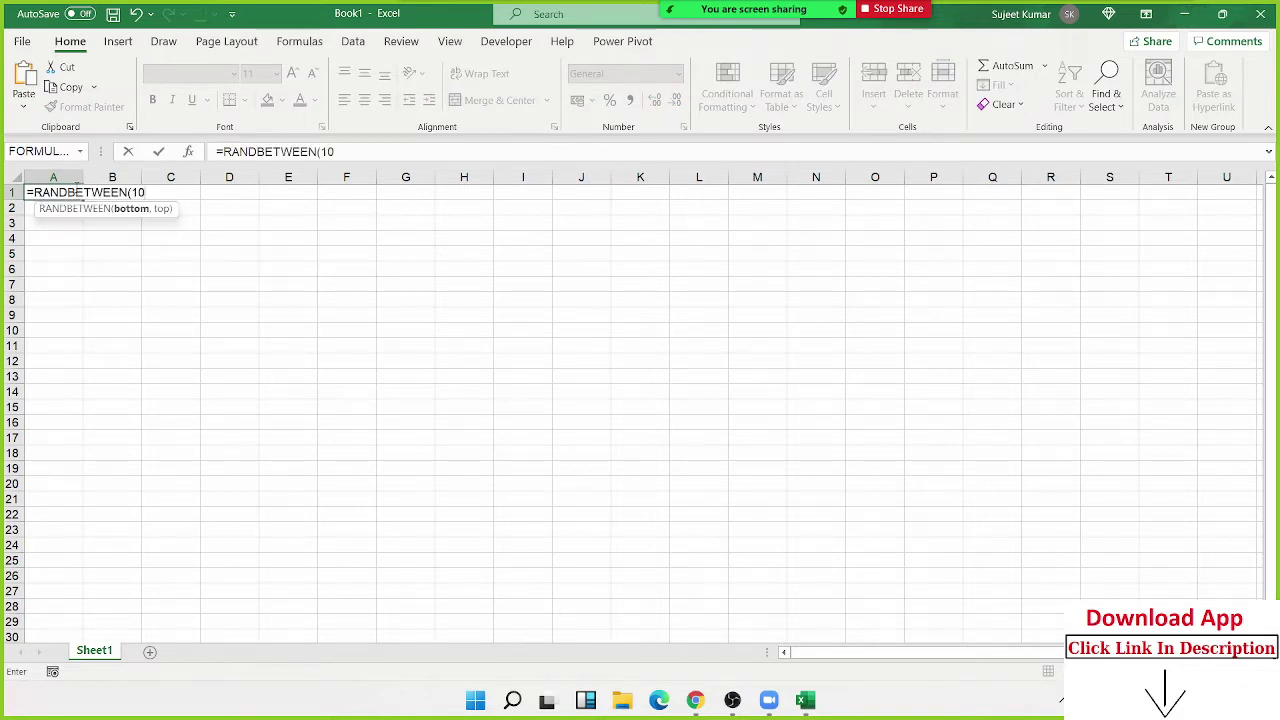
type(",90")
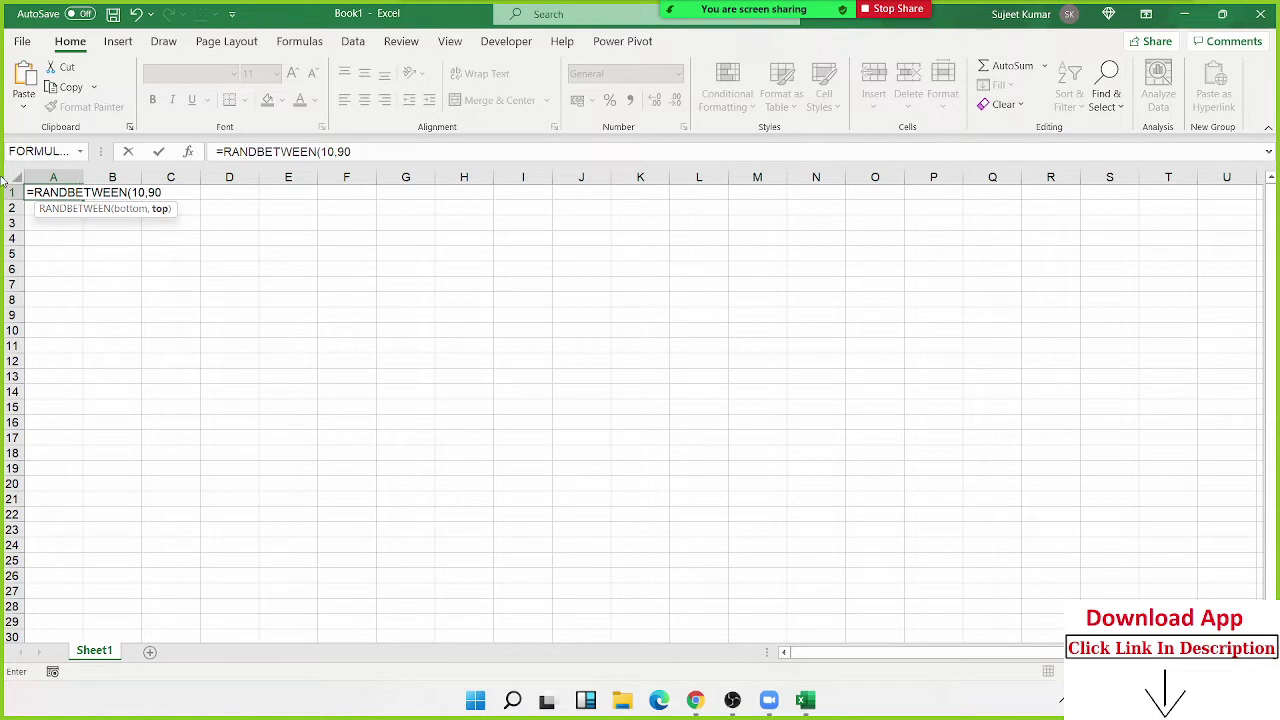
key("Return")
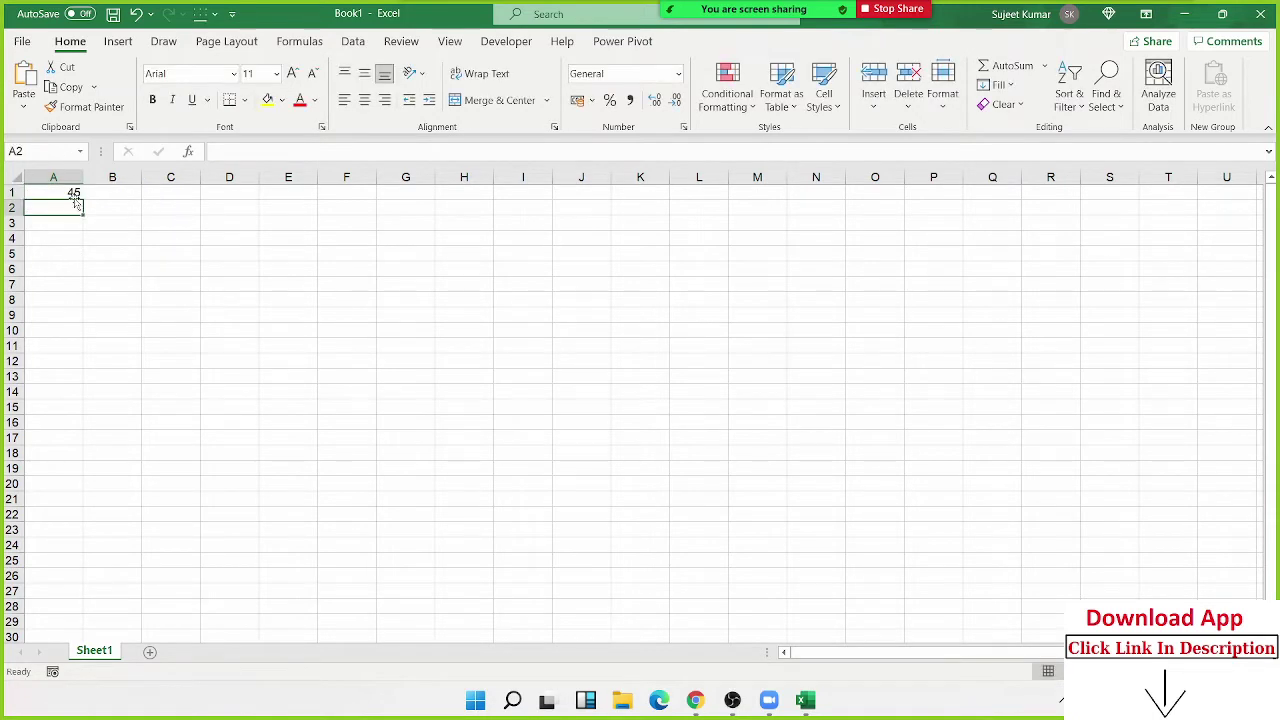
mouse_move(75, 194)
left_mouse_down()
mouse_move(268, 443)
mouse_move(560, 567)
mouse_move(726, 597)
left_mouse_up()
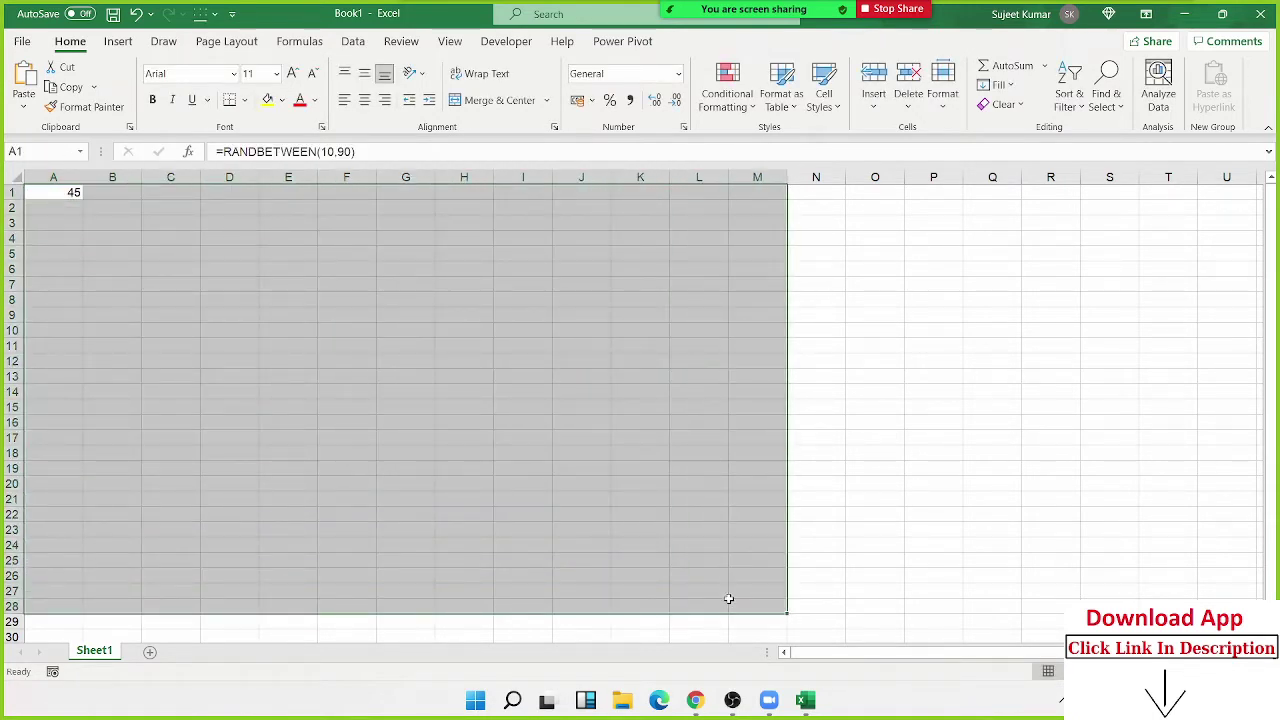
key("F2")
key("ctrl+Return")
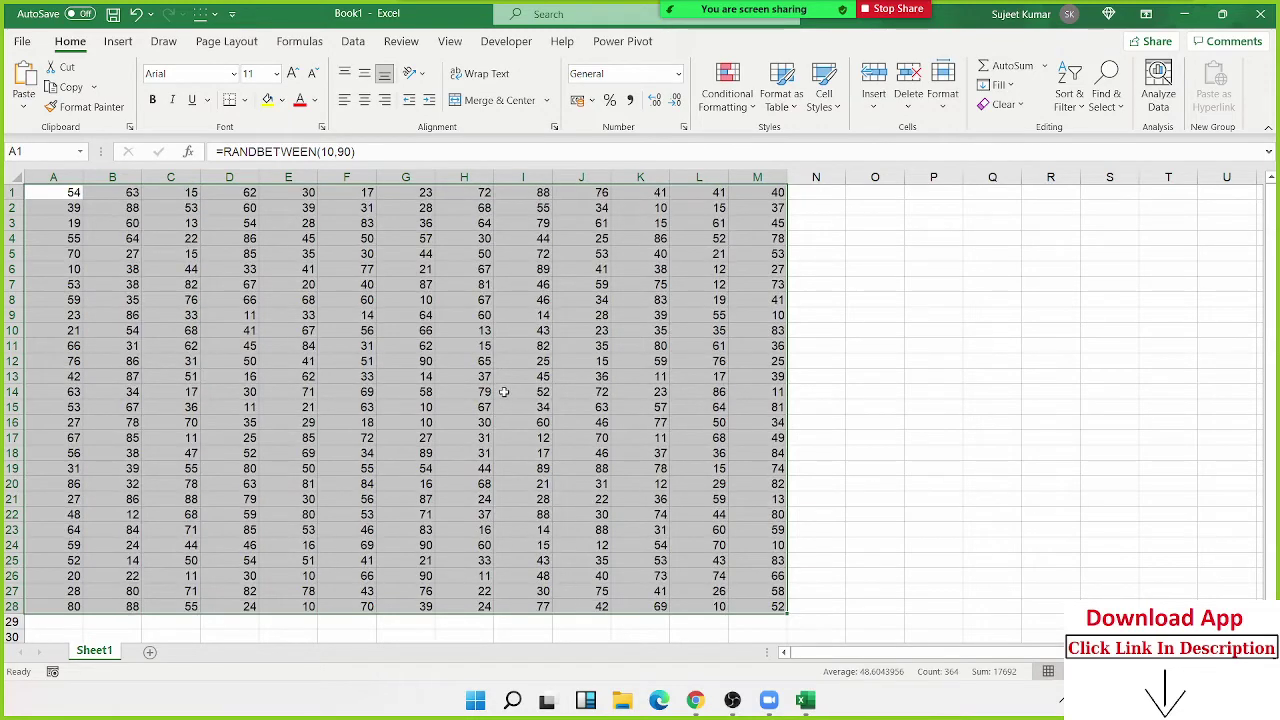
key("ctrl+q")
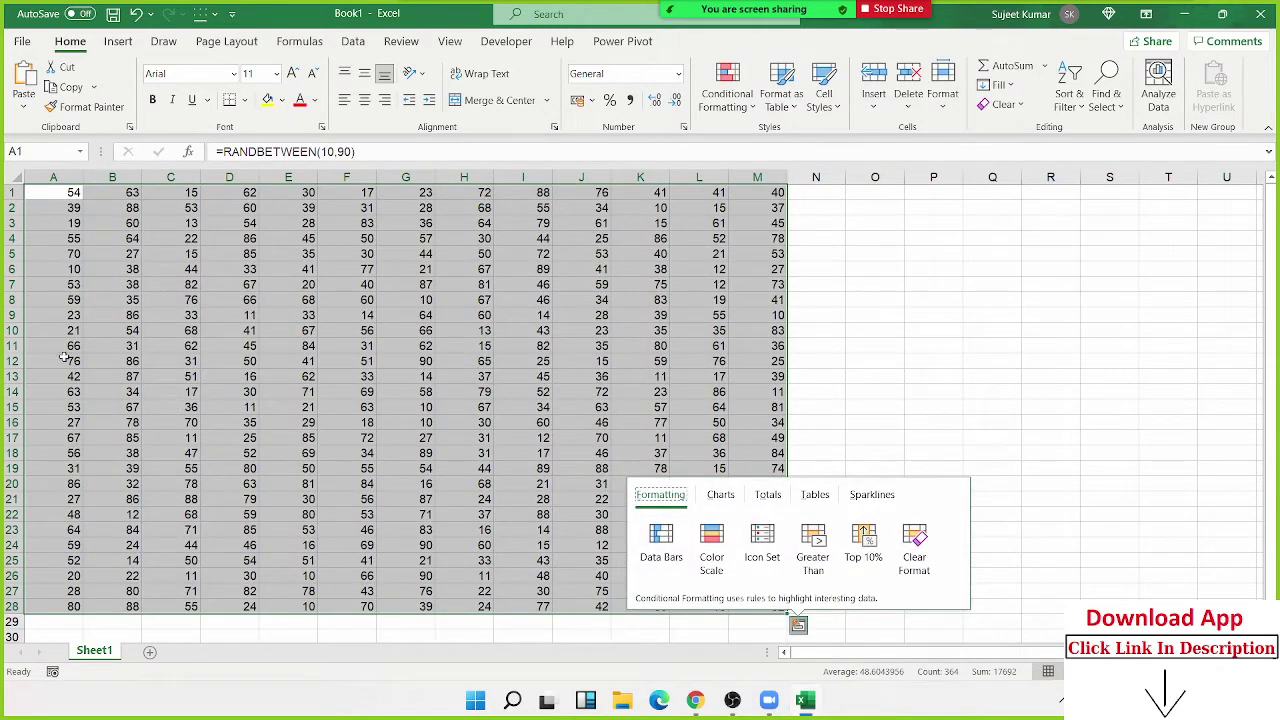
key("Escape")
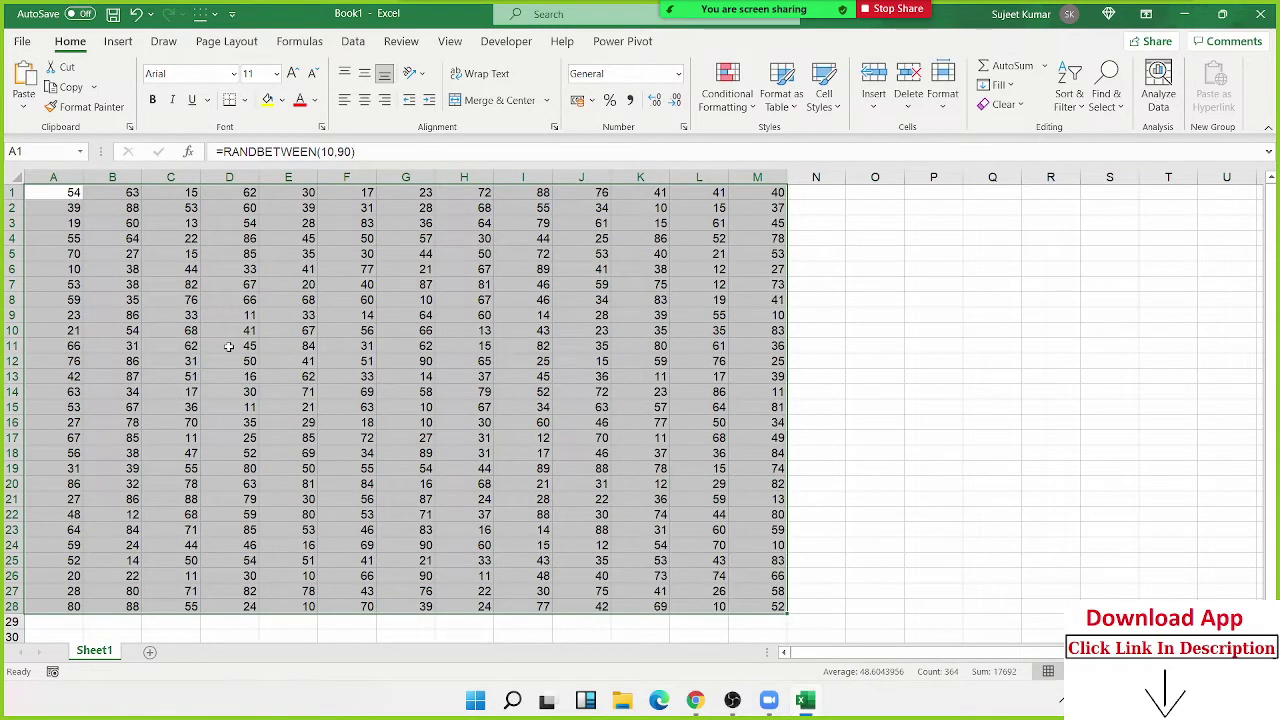
- Copy the block and Paste Special it as values only, then clear the copy marquee
key("ctrl+c")
right_click(250, 324)
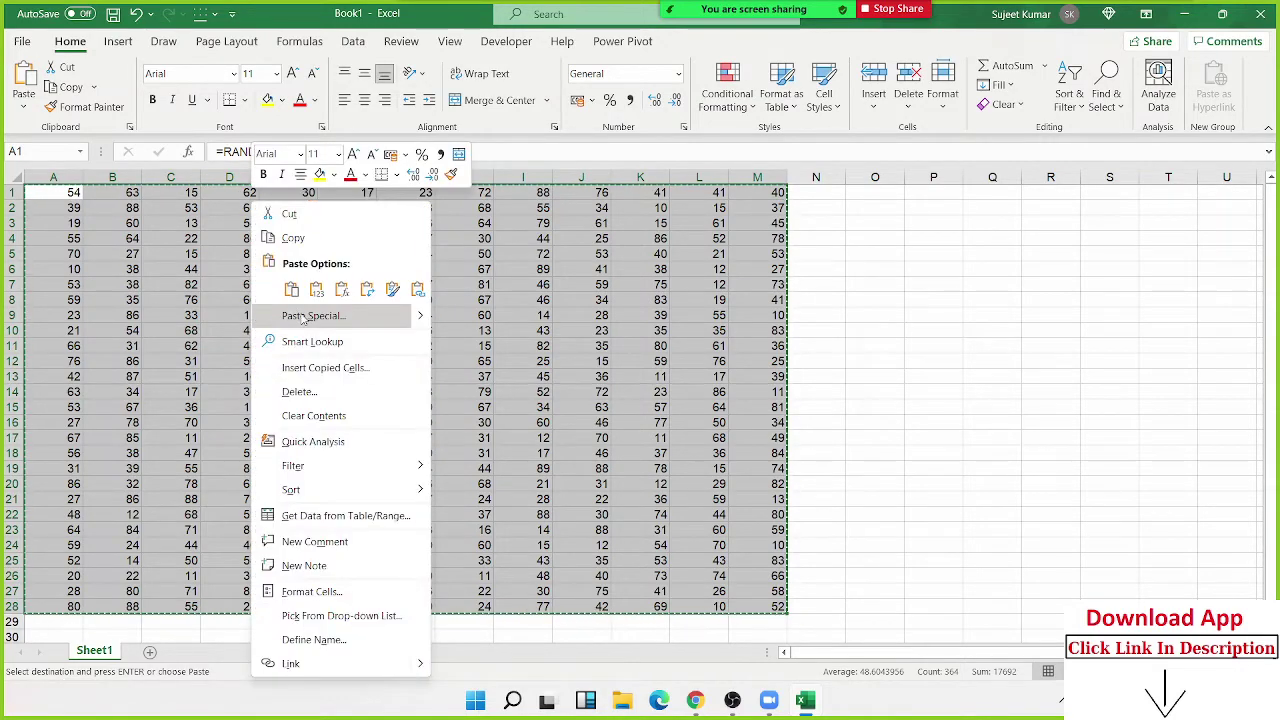
left_click(302, 316)
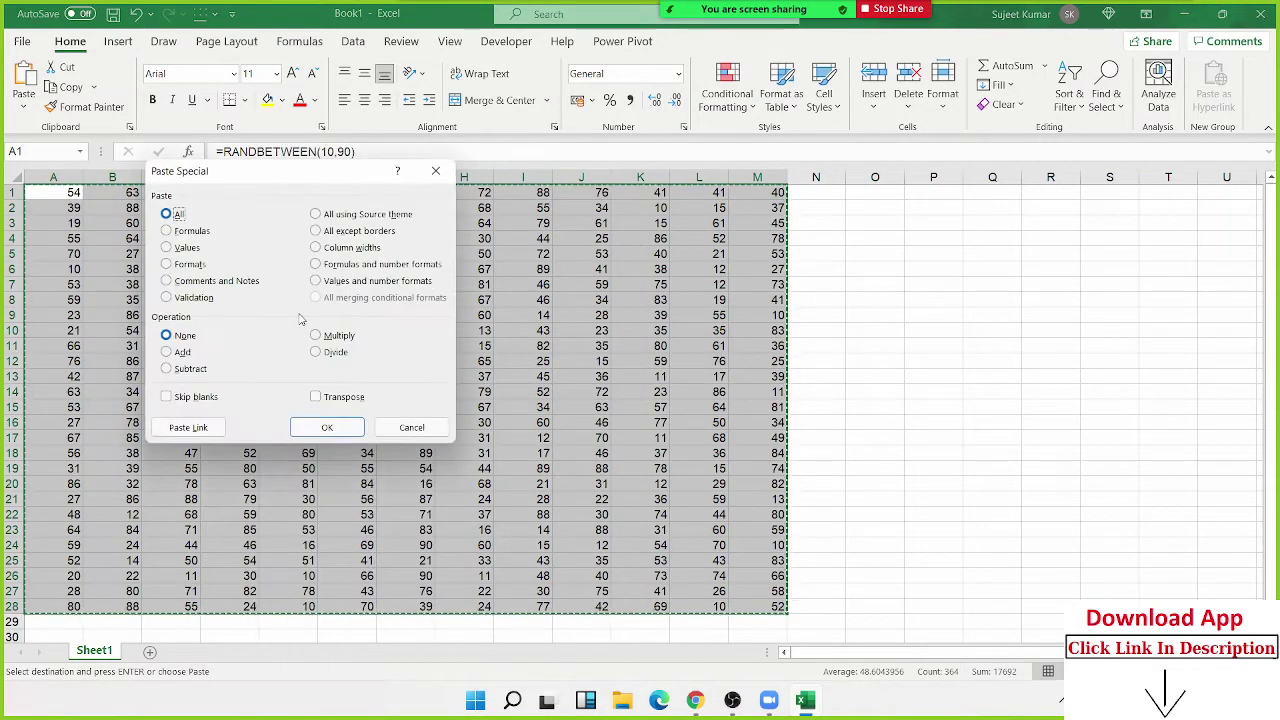
left_click(180, 250)
left_click_drag(220, 178, 655, 181)
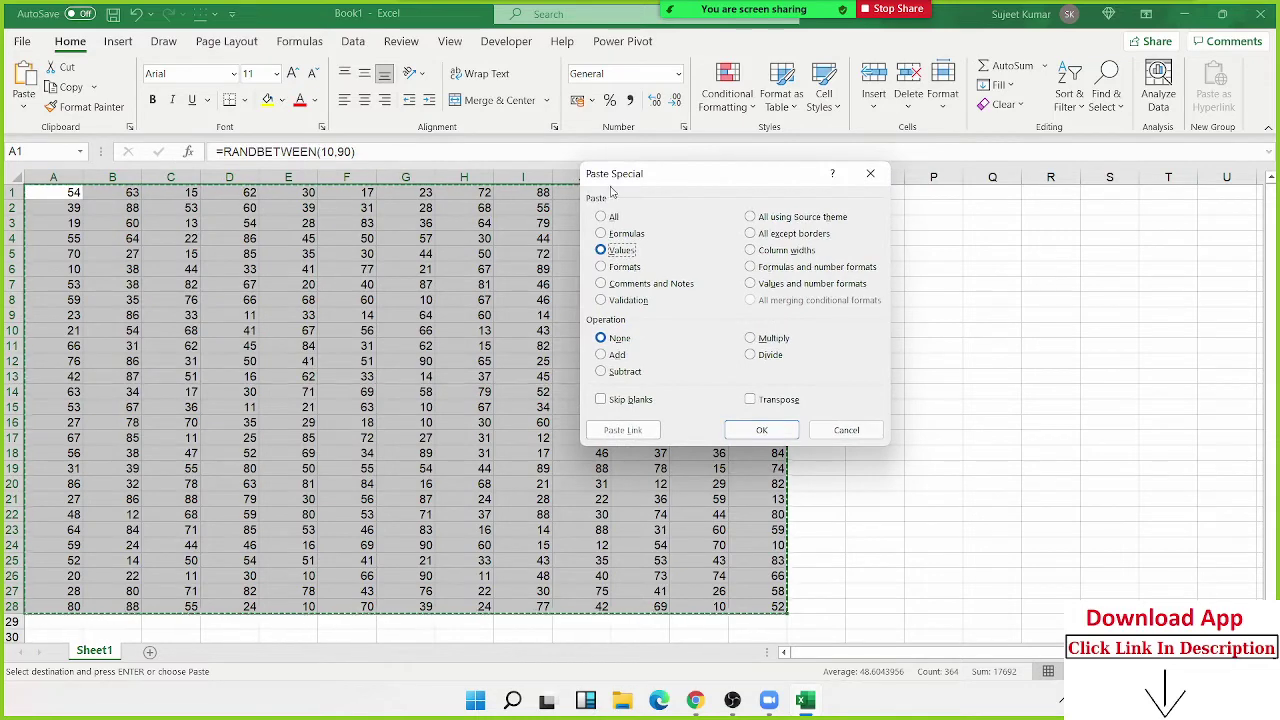
left_click(756, 432)
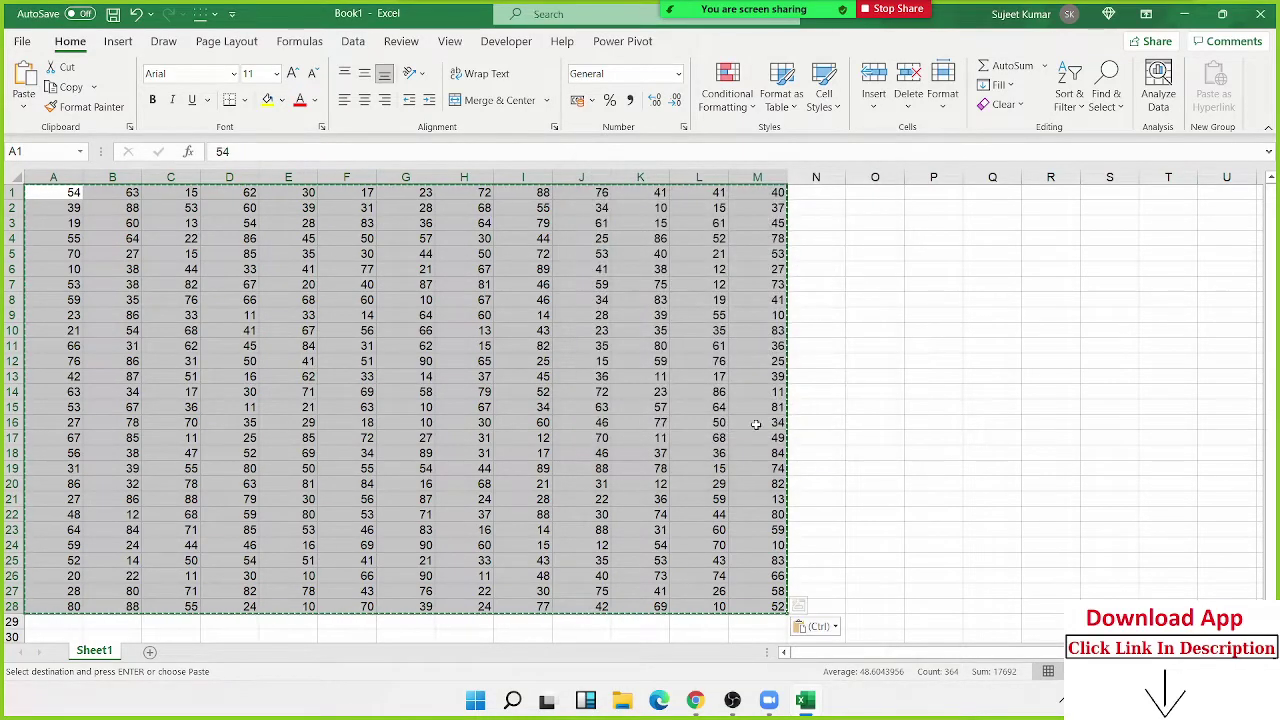
left_click(180, 238)
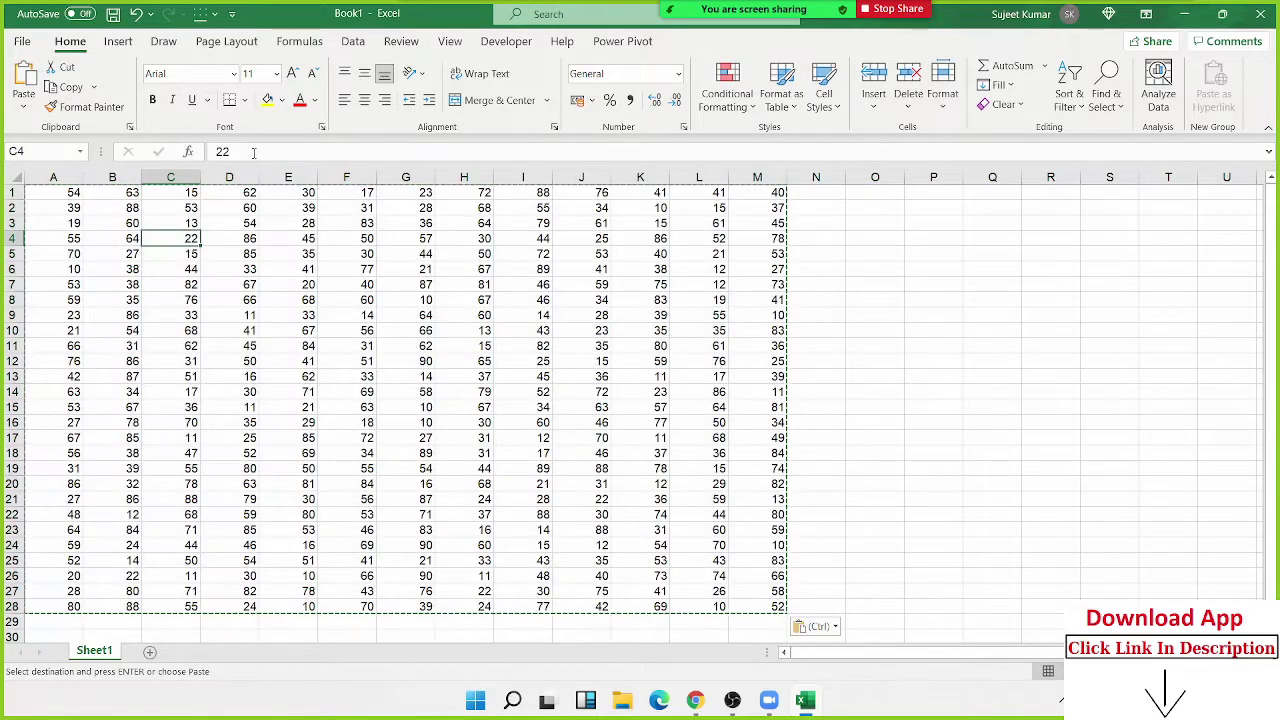
key("Escape")
left_click(218, 233)
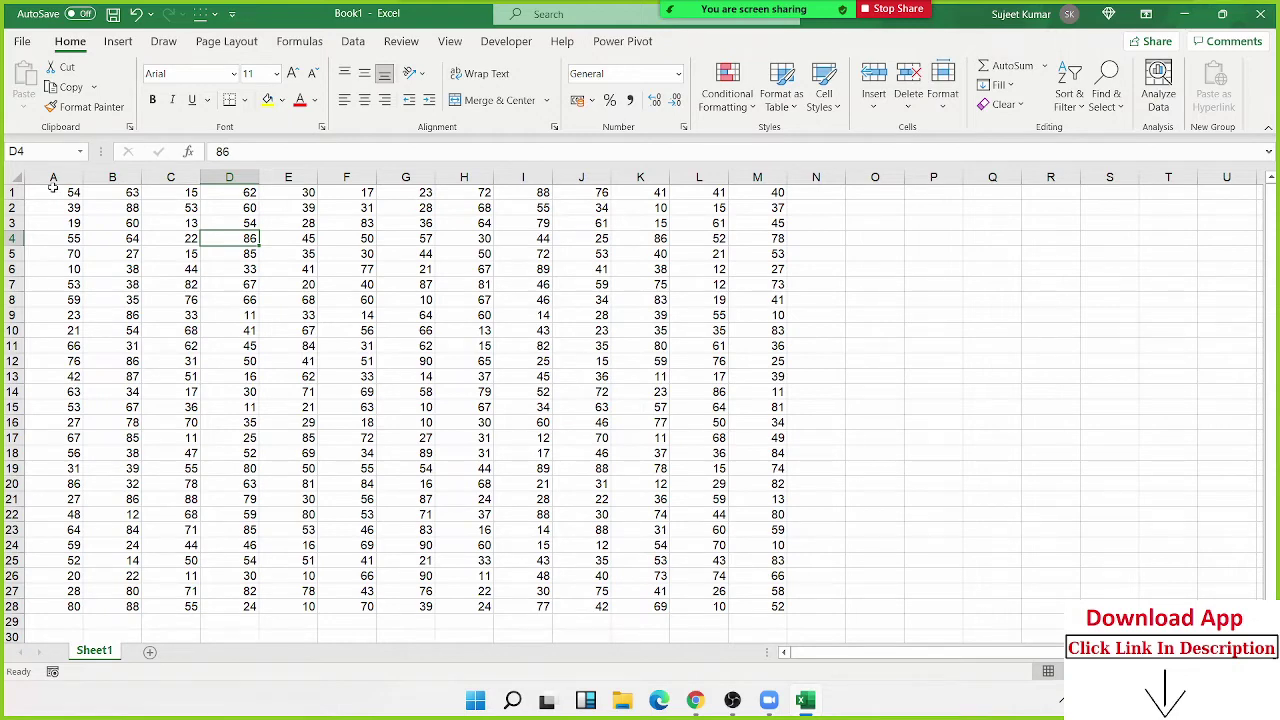
- Select the number block from A1 to M28, practising several selection methods
left_click(52, 190)
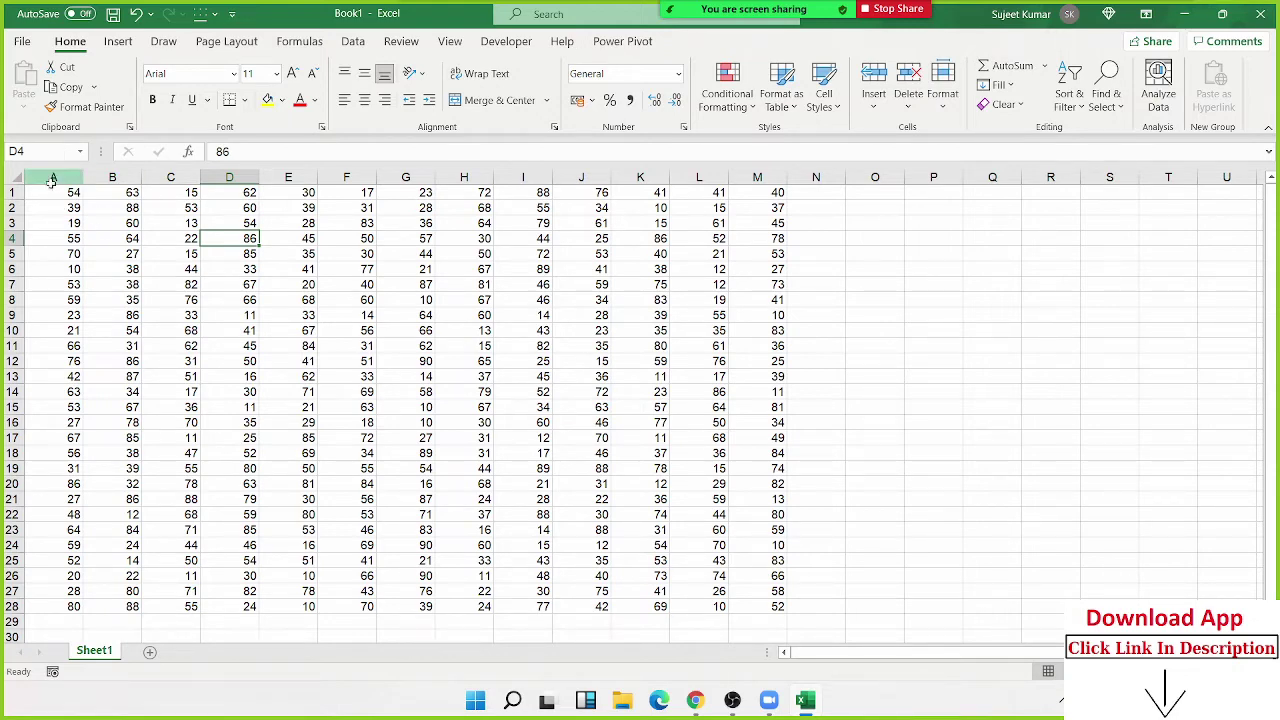
key("ctrl+shift+Down")
mouse_move(52, 190)
left_mouse_down()
mouse_move(777, 530)
mouse_move(777, 545)
left_mouse_up()
scroll(777, 545, "up", 2)
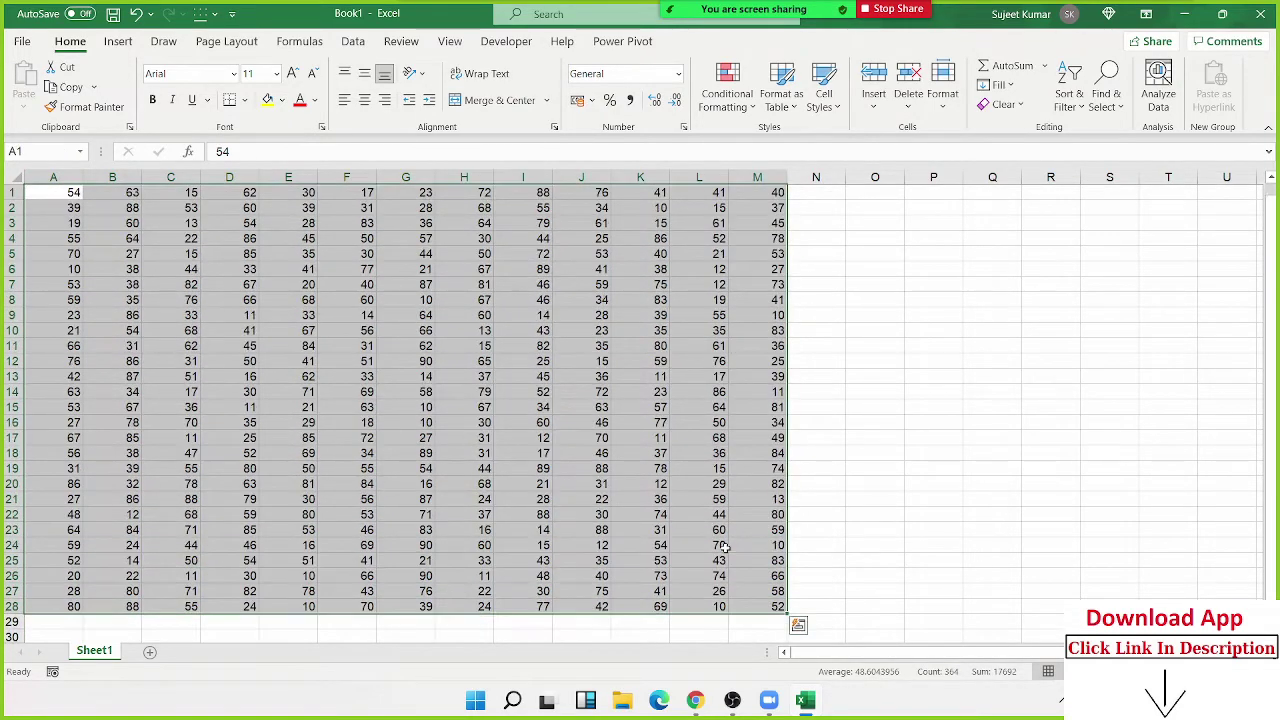
left_click(362, 330)
left_click(62, 192)
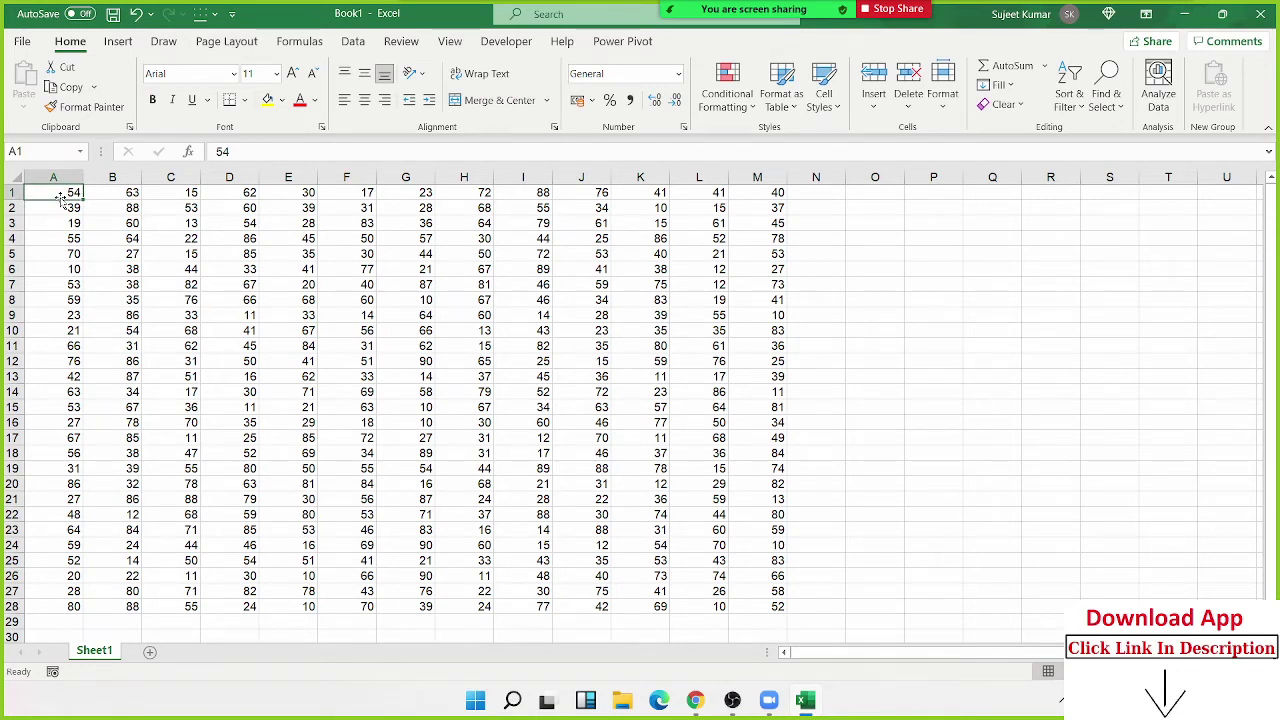
left_click(778, 605, "shift")
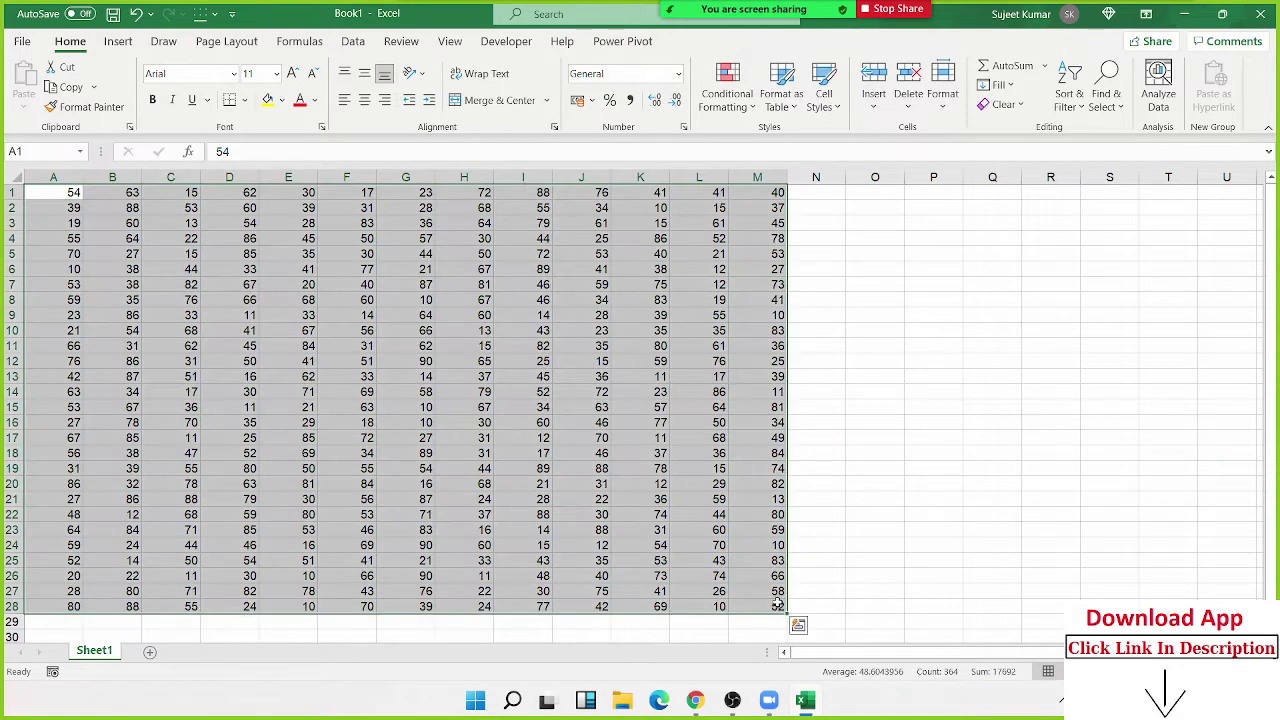
left_click(814, 549)
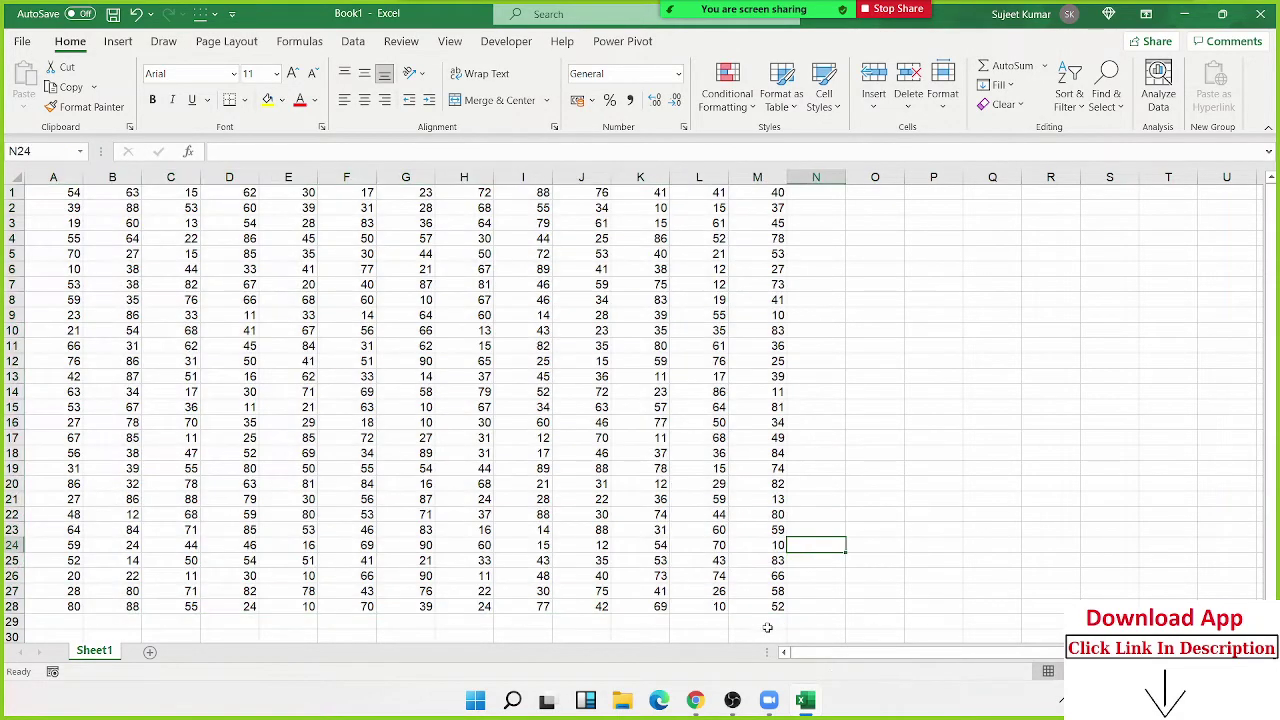
left_click(60, 190)
left_click(759, 606)
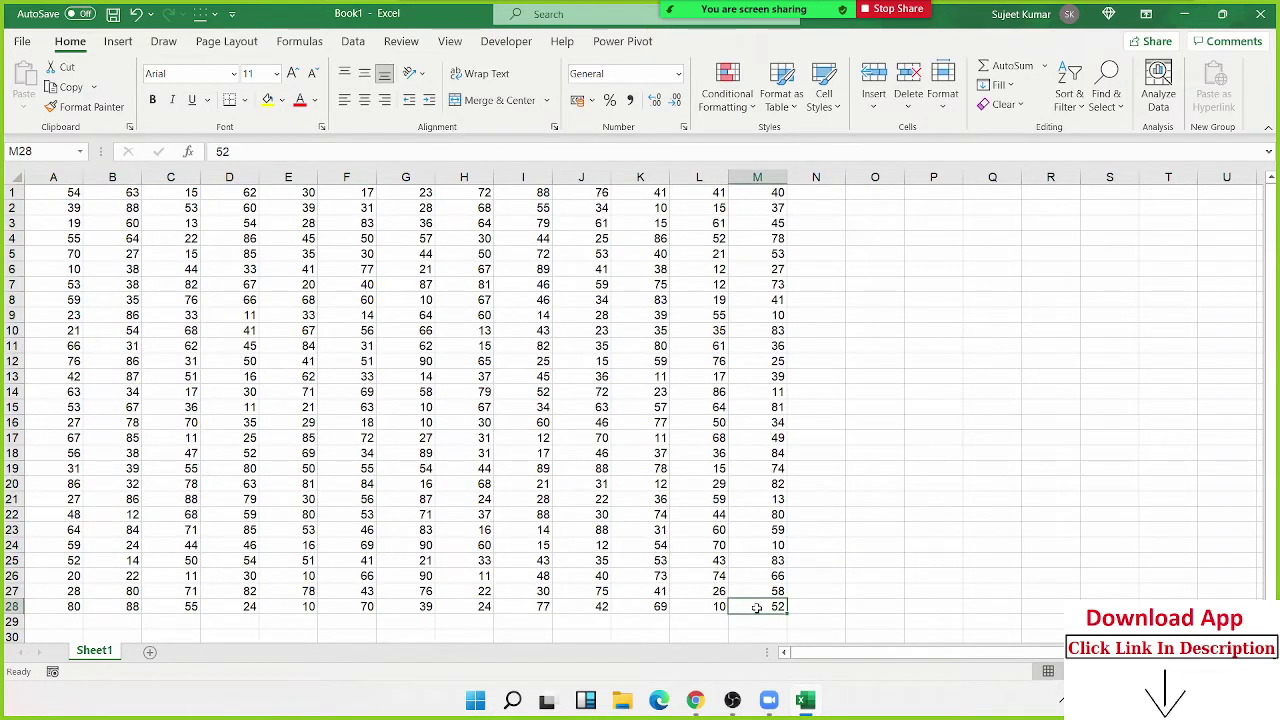
left_click(74, 191, "shift")
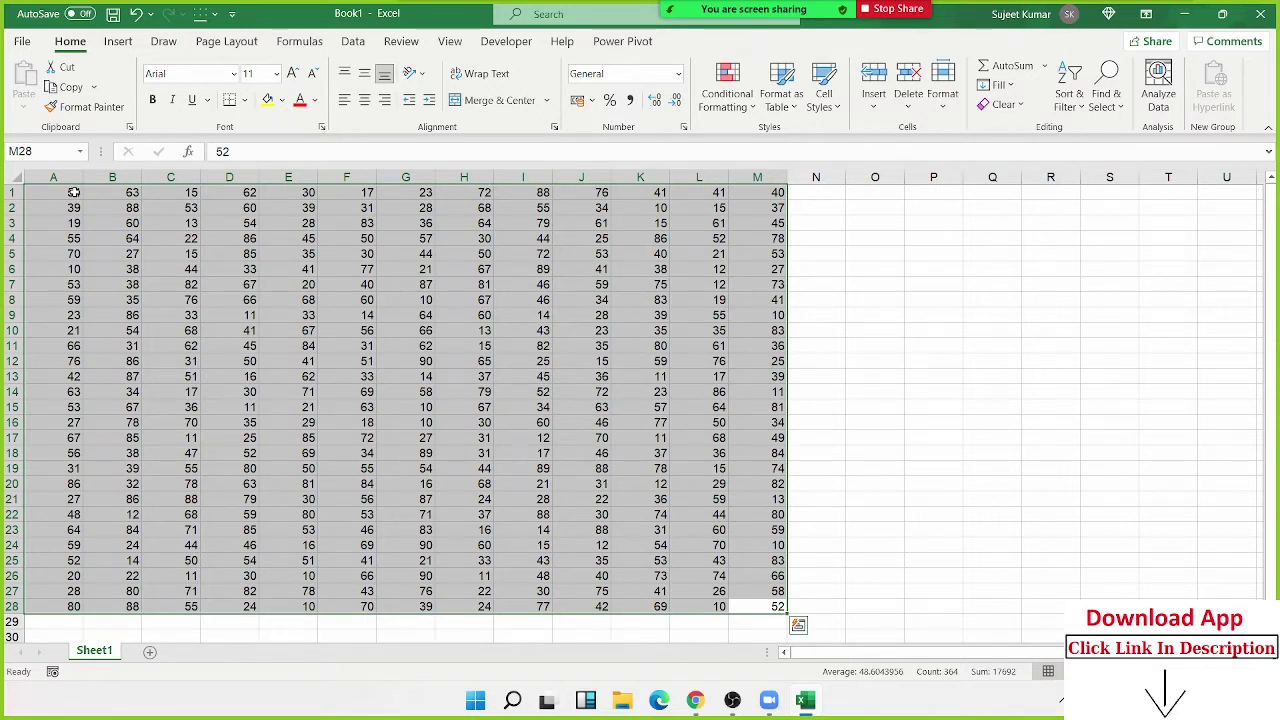
left_click(89, 267)
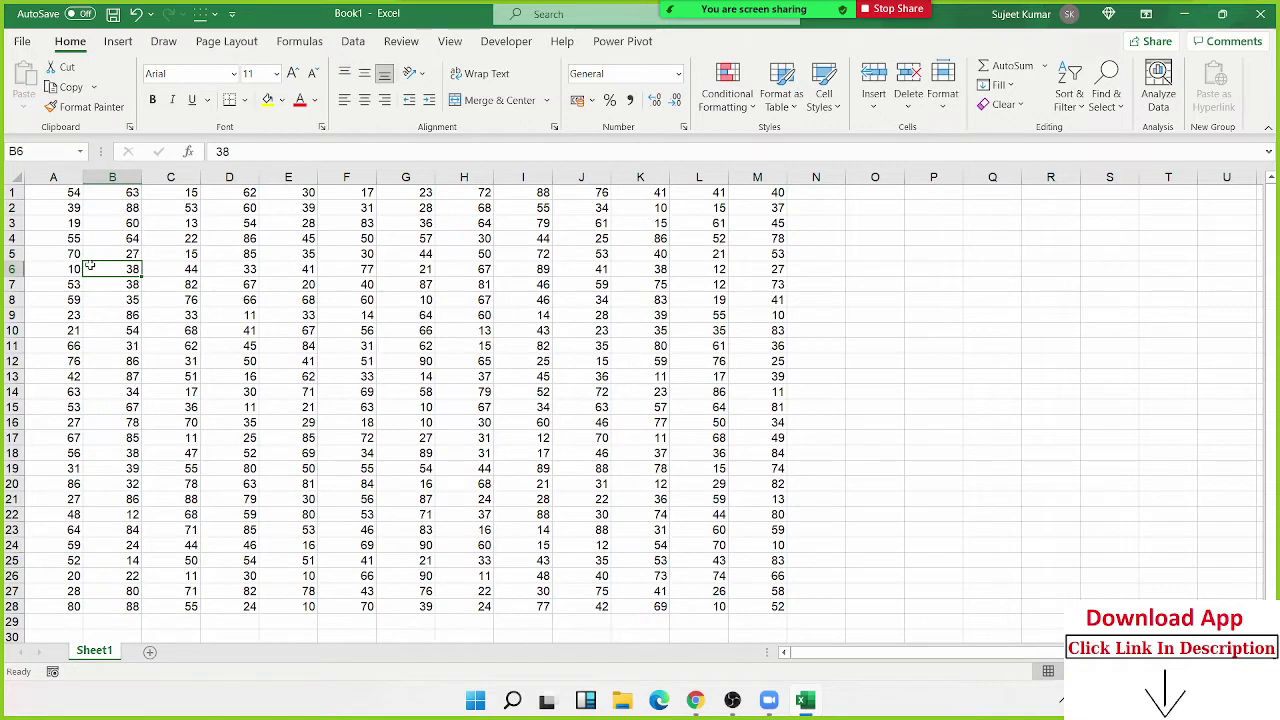
left_click(203, 256)
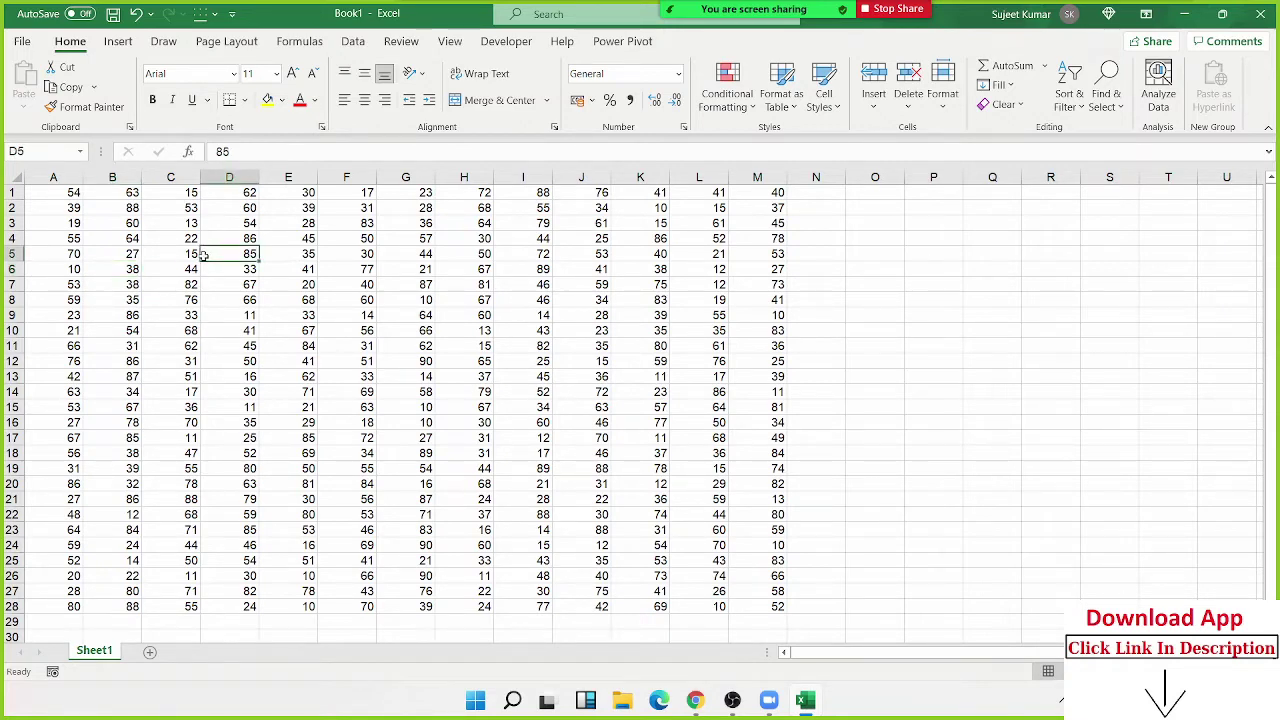
key("ctrl+a")
left_click(547, 301)
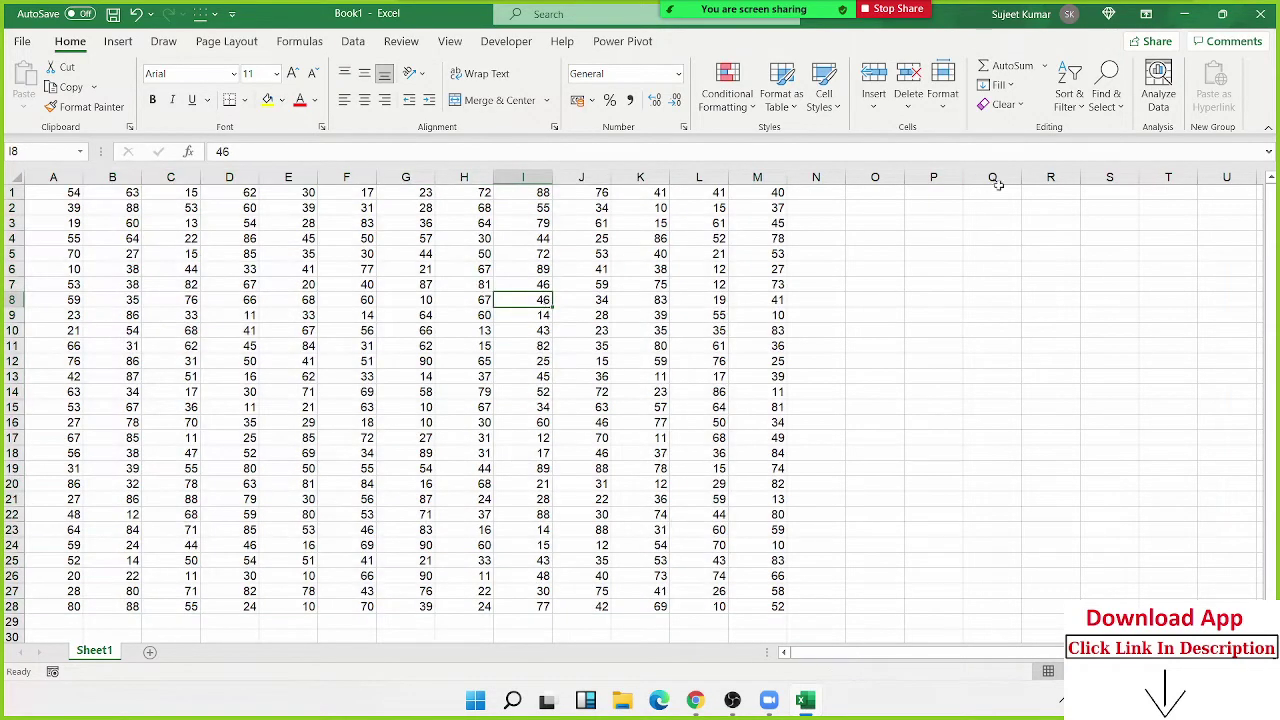
left_click(1106, 102)
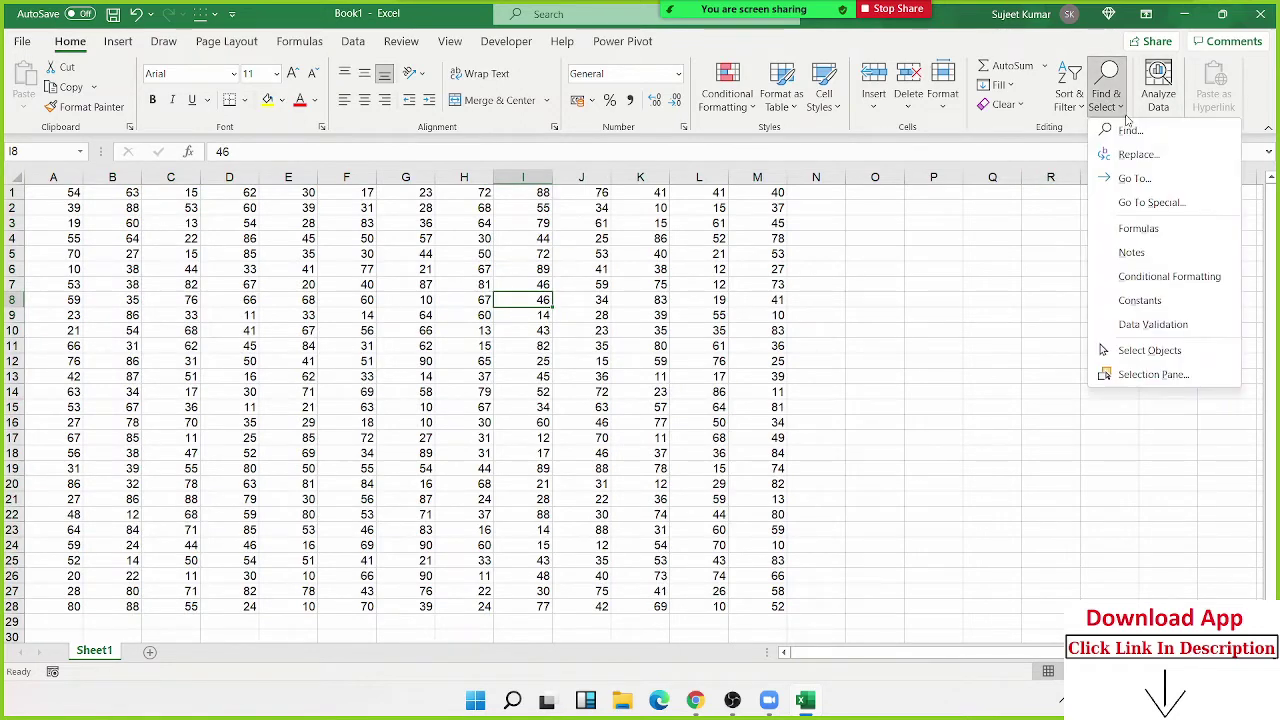
left_click(1150, 202)
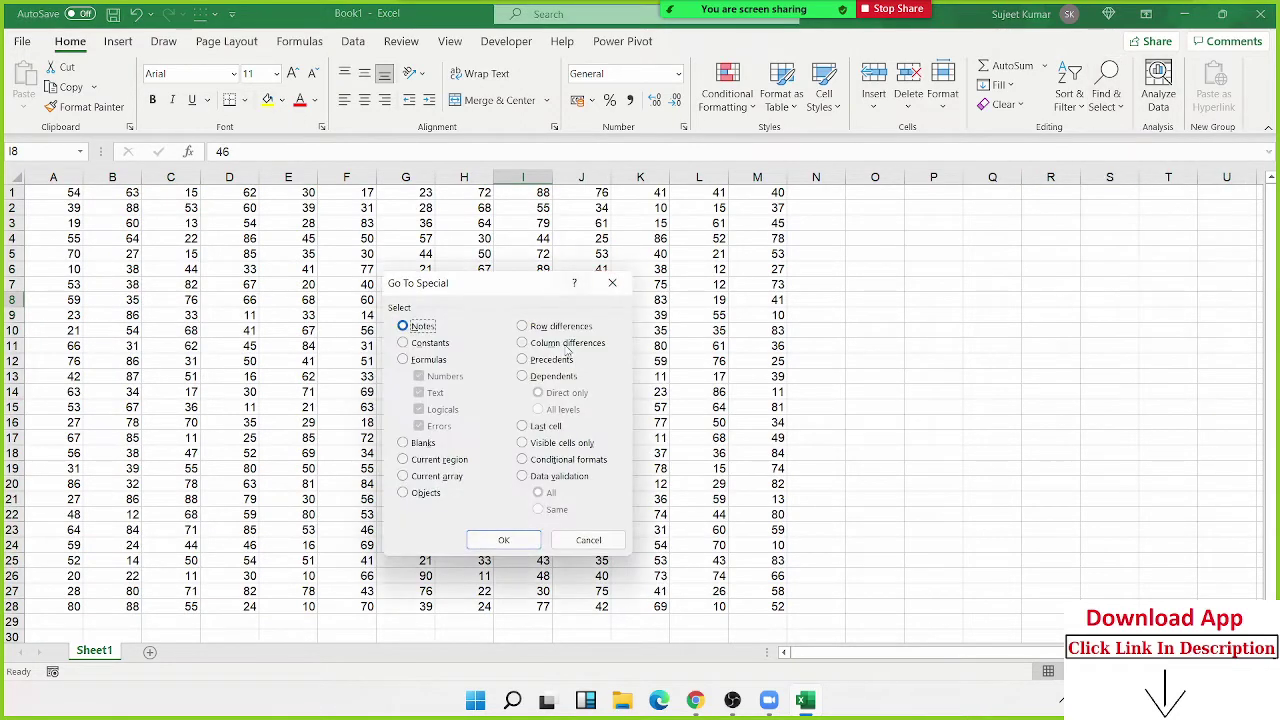
left_click(432, 459)
left_click(497, 542)
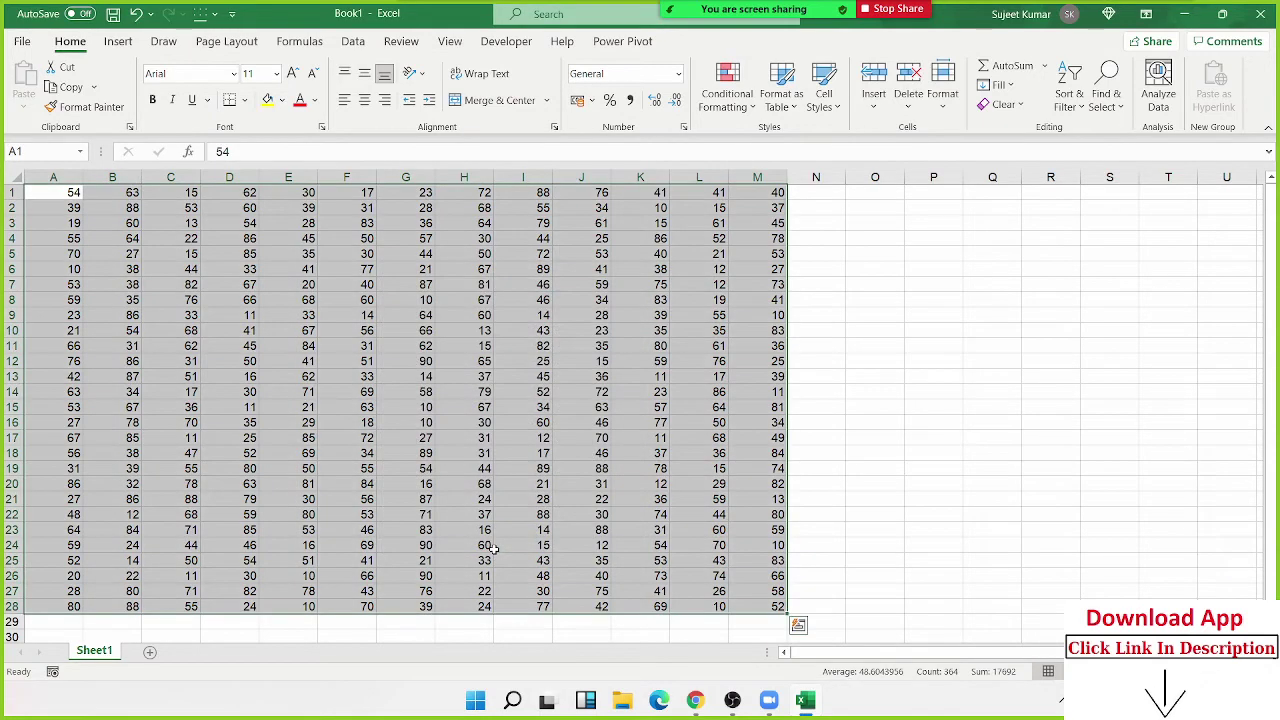
left_click(132, 330)
key("ctrl+a")
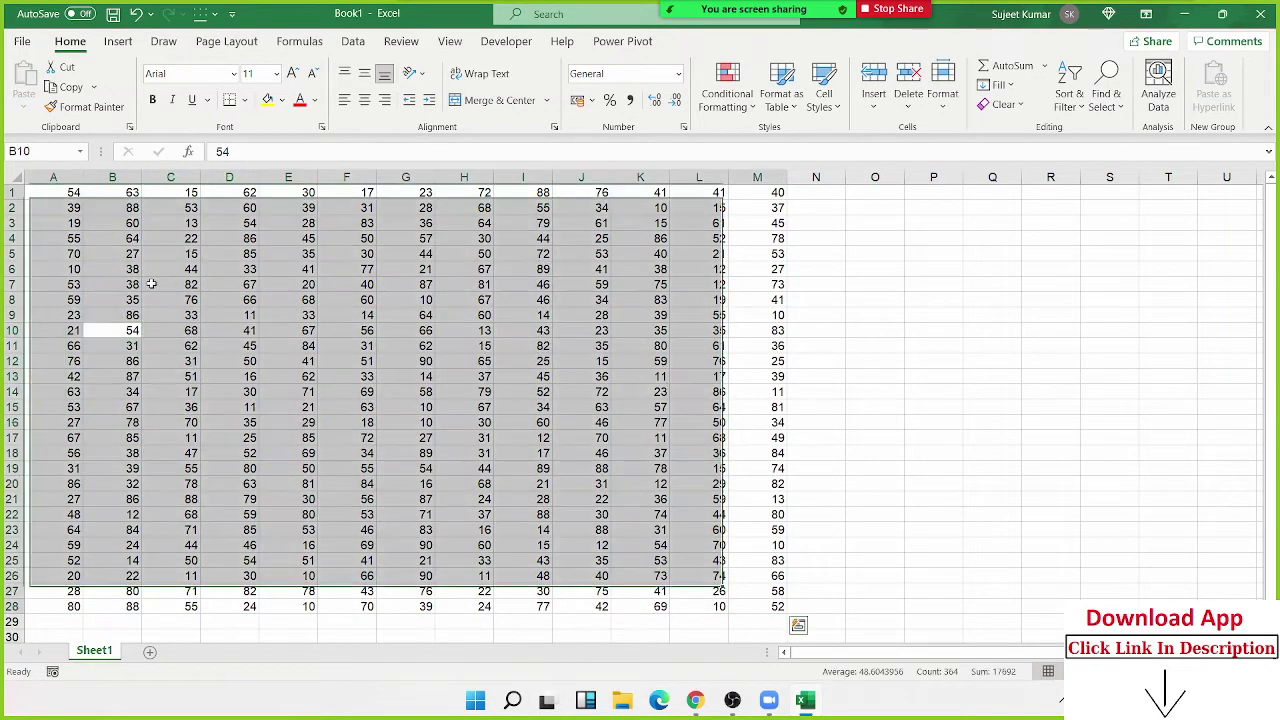
left_click(203, 287)
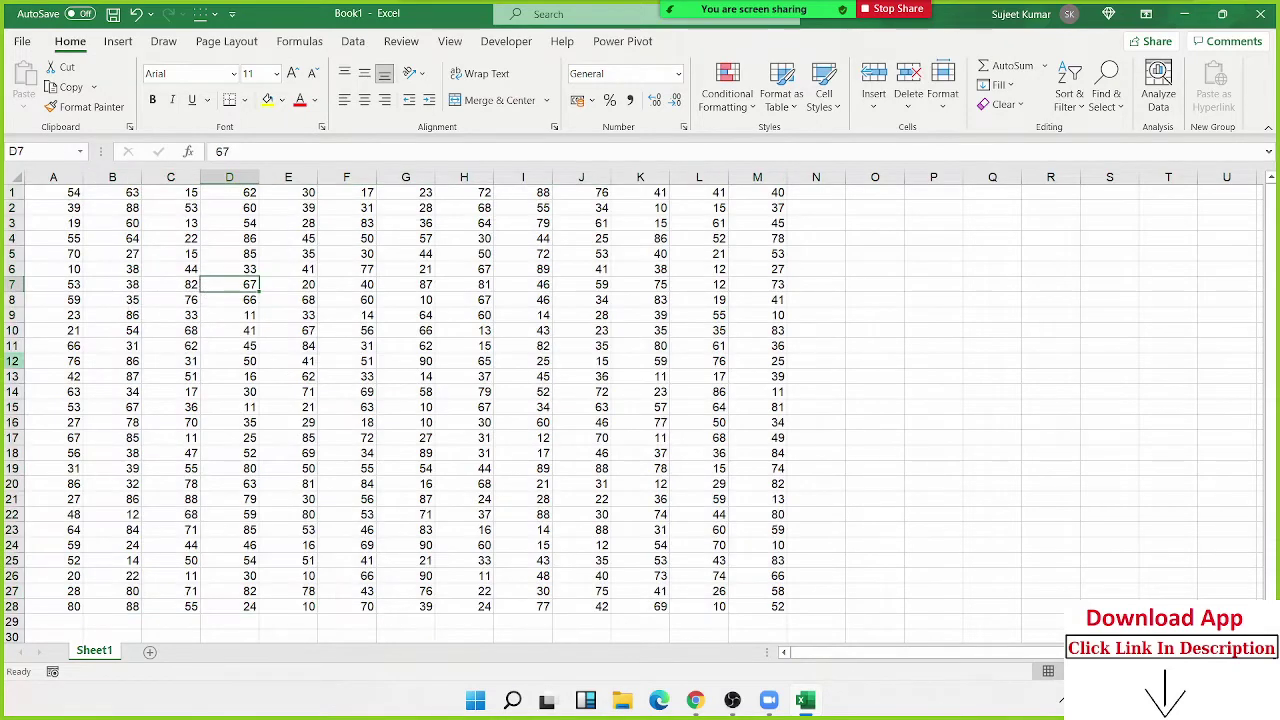
key("ctrl+shift+Right")
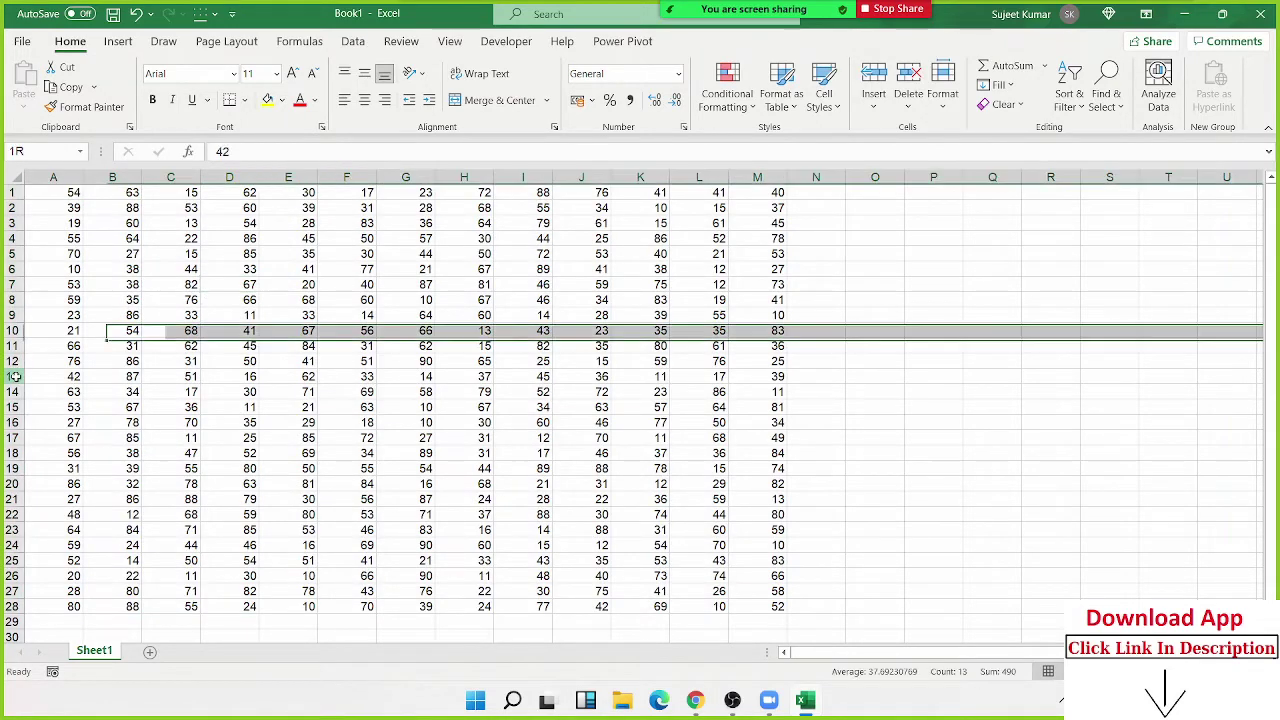
left_click(12, 376)
key("ctrl+shift+plus")
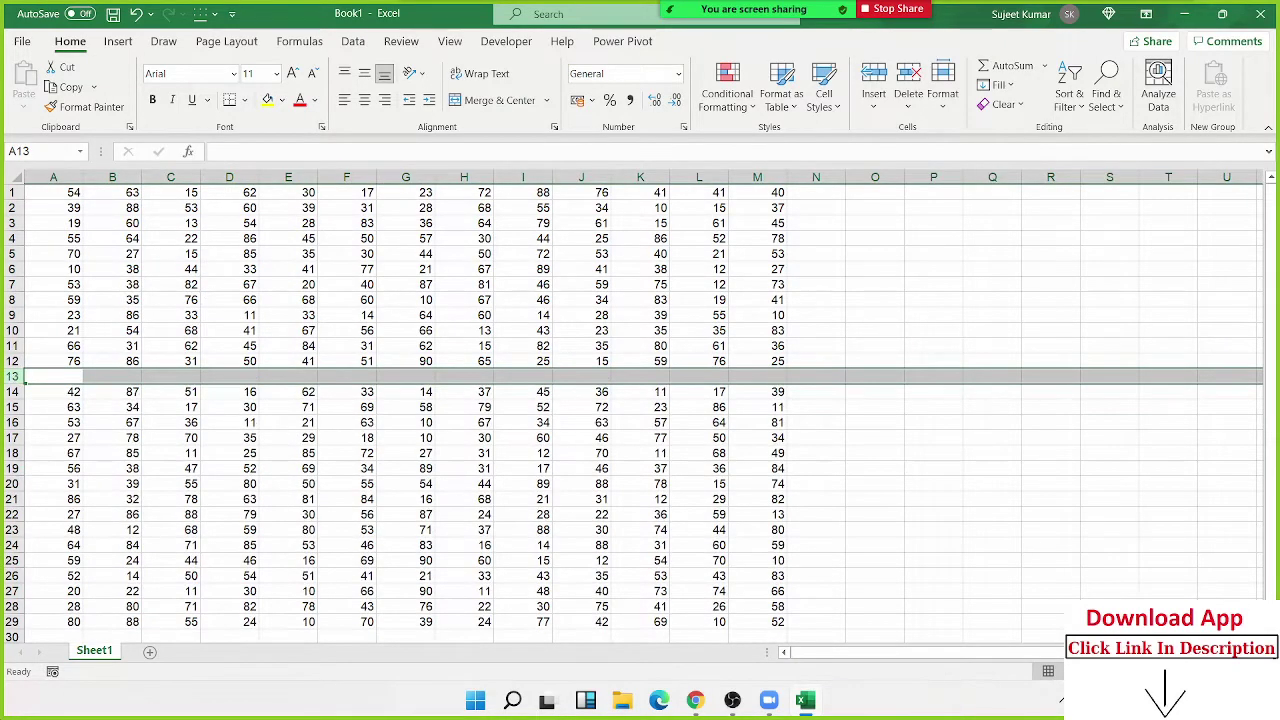
left_click(152, 256)
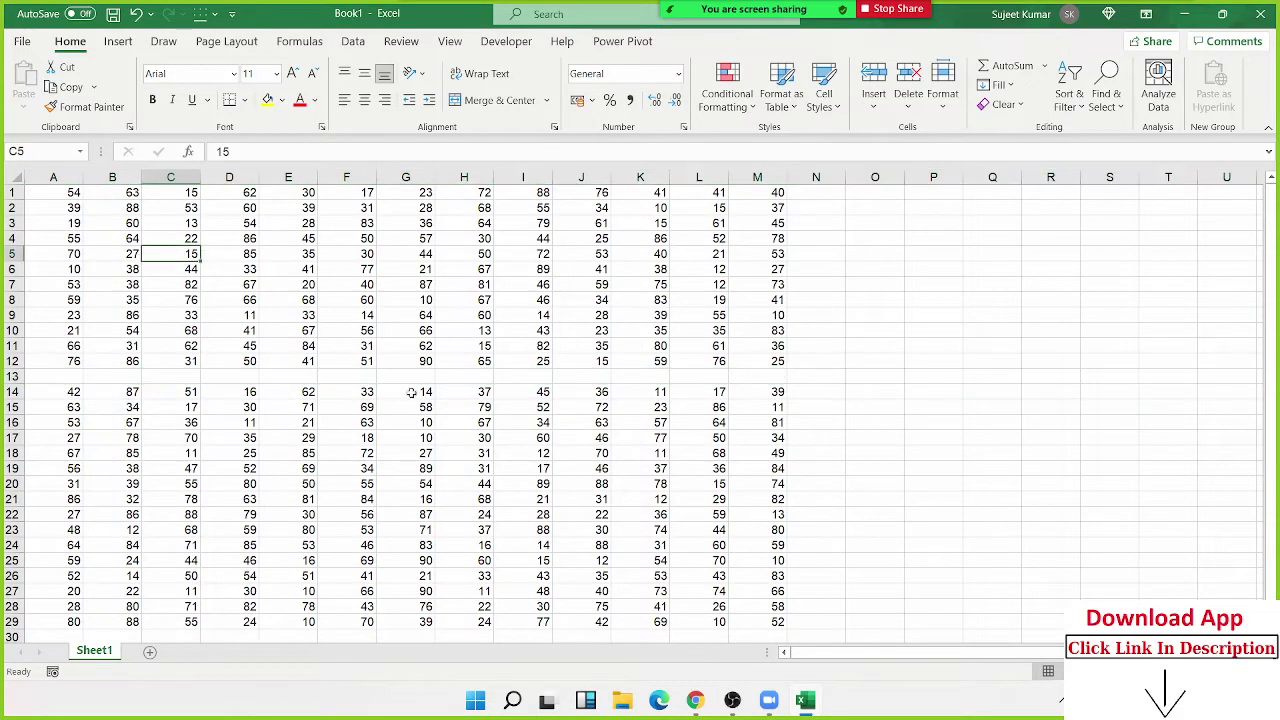
key("ctrl+a")
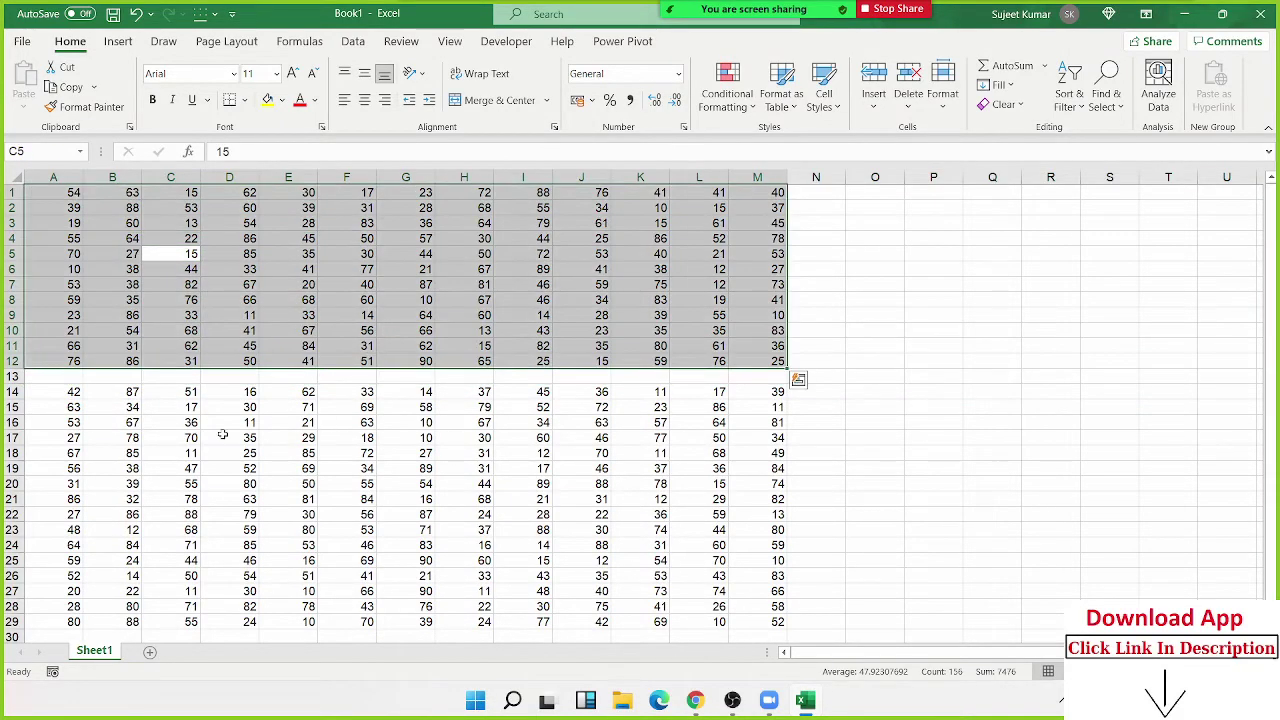
left_click(222, 434)
key("ctrl+a")
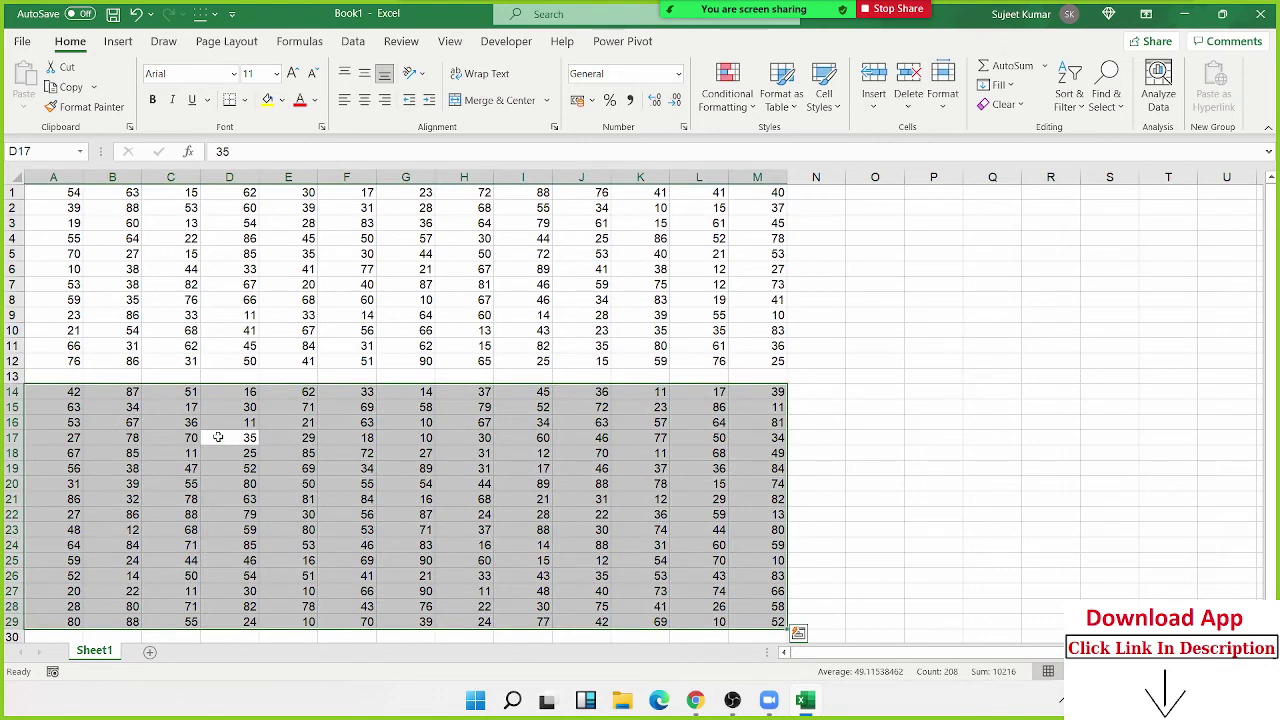
left_click(190, 206)
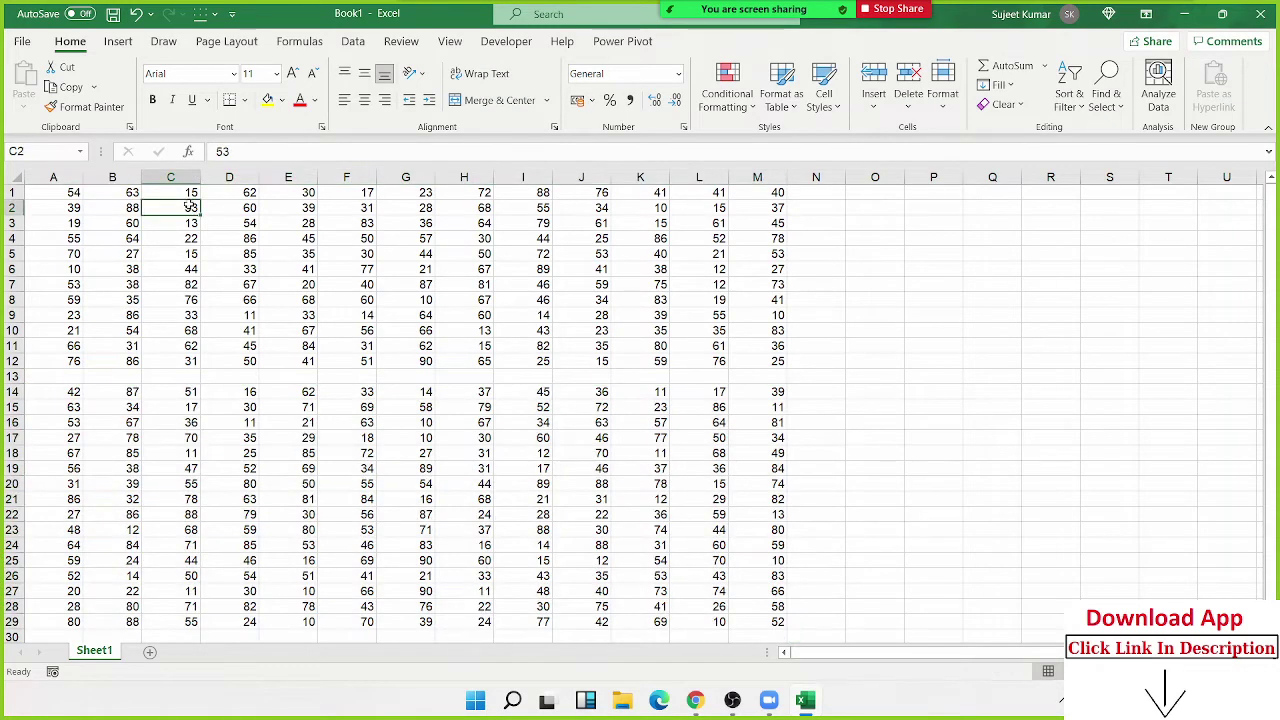
key("ctrl+a")
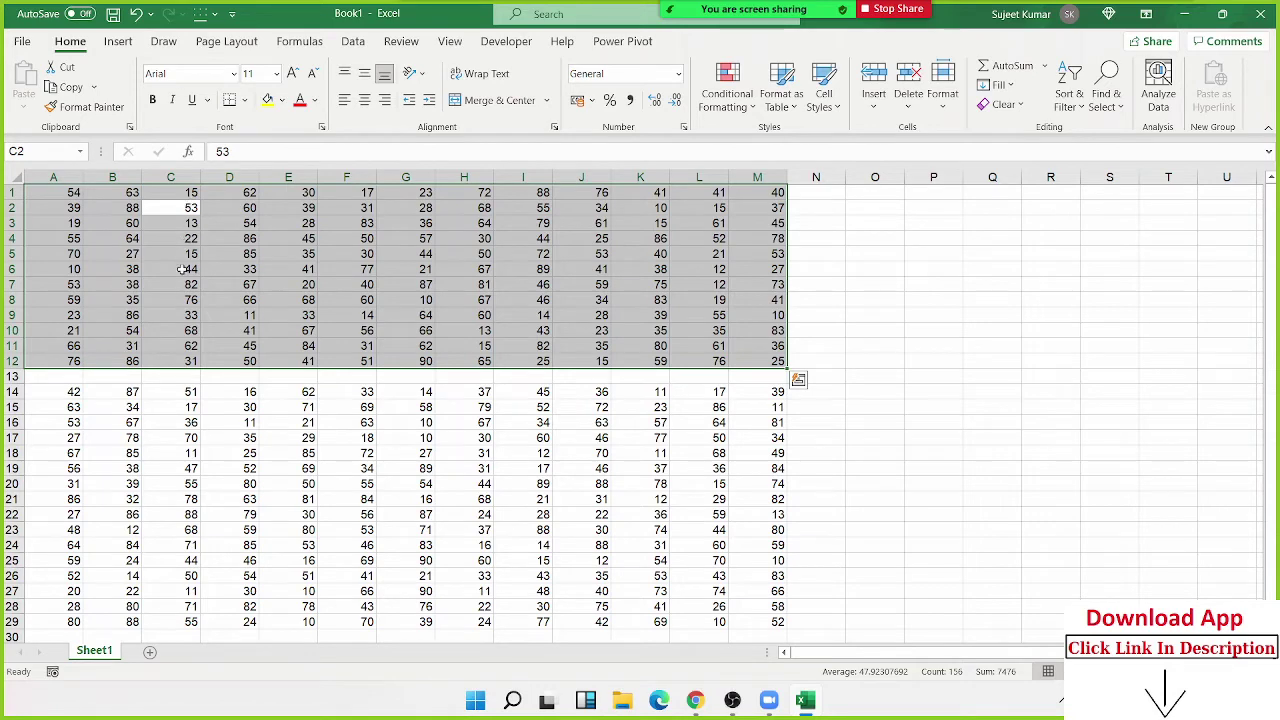
left_click(220, 435)
- Delete empty row 13, insert a blank column at G, and type 'a' there
left_click(12, 376)
key("ctrl+minus")
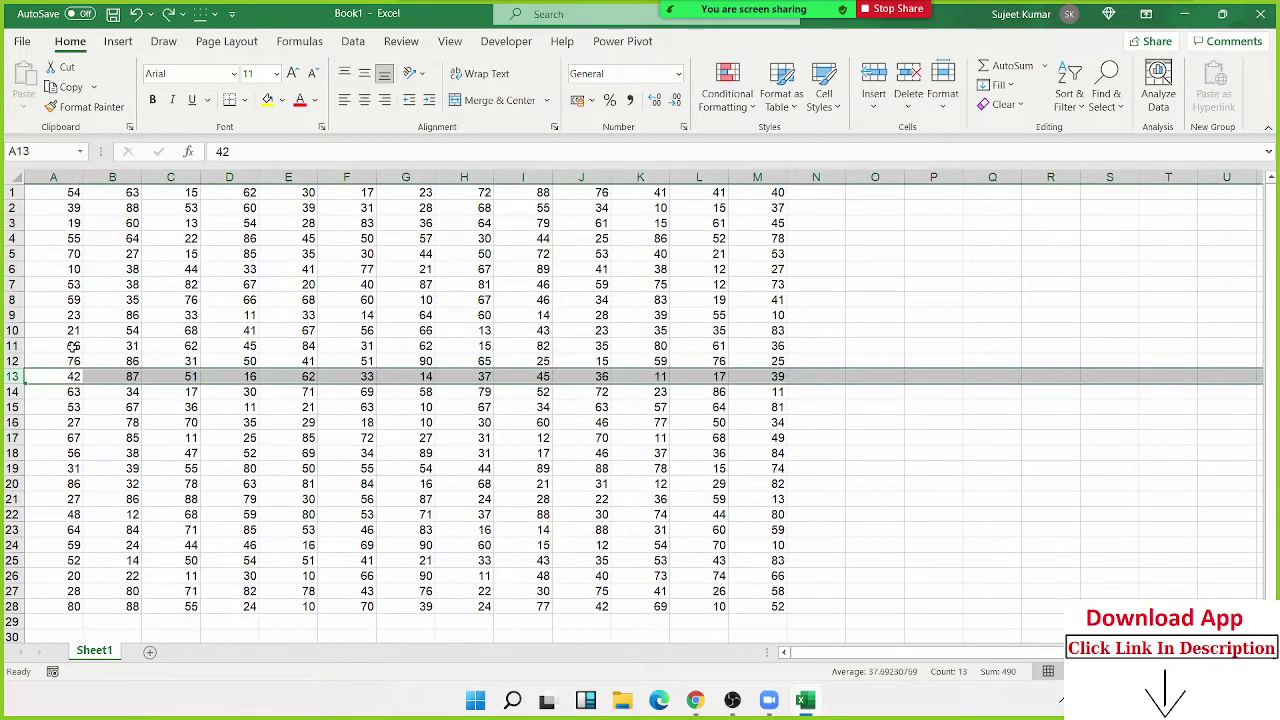
left_click(405, 177)
key("ctrl+plus")
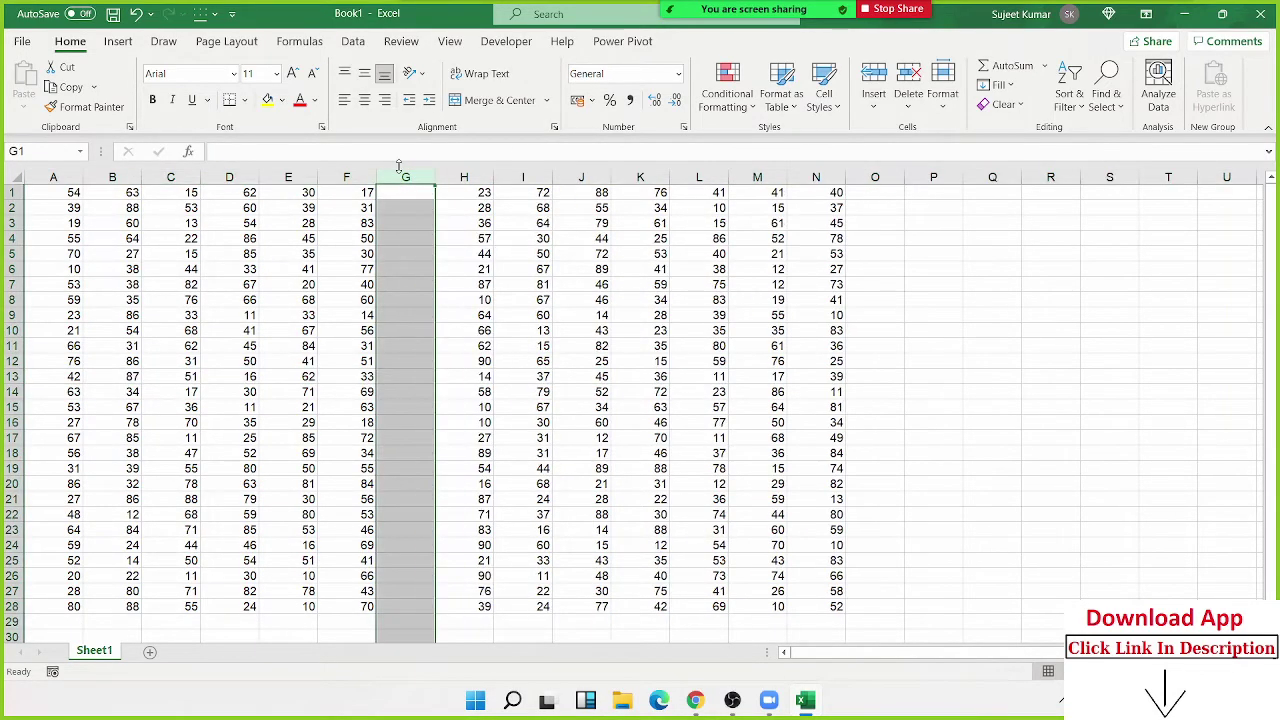
left_click(104, 192)
key("ctrl+a")
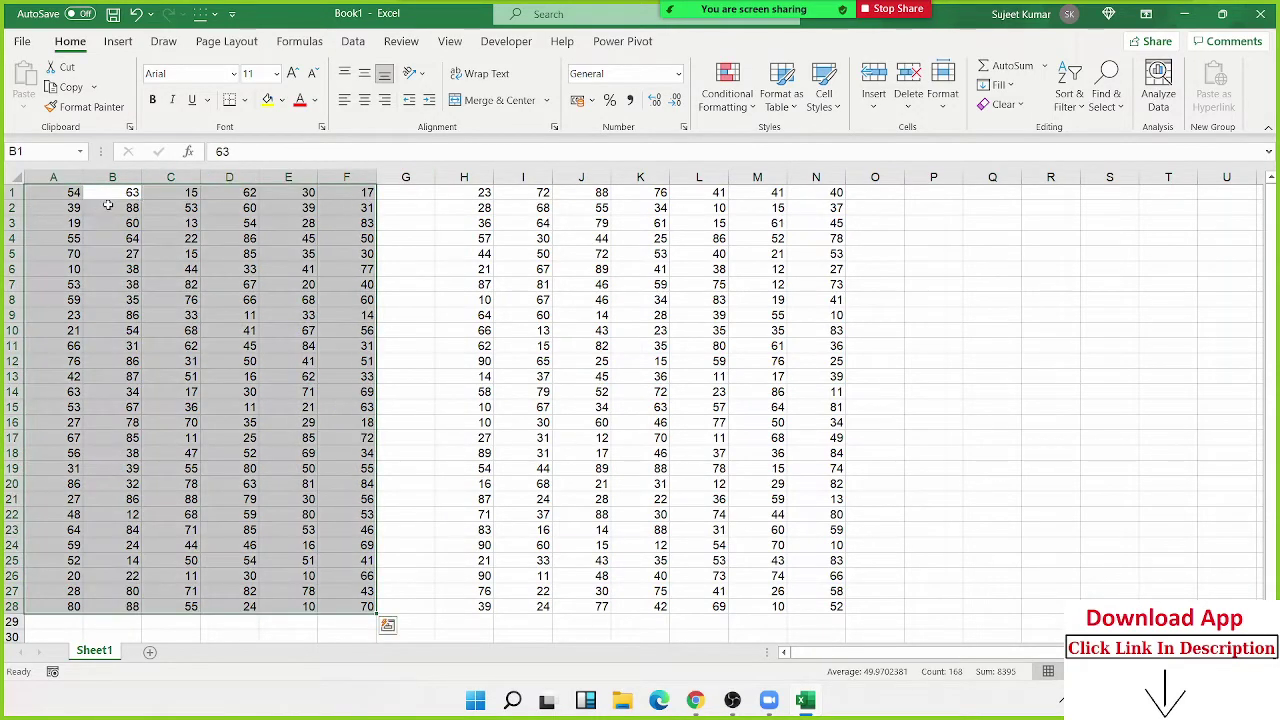
mouse_move(518, 195)
left_mouse_down()
mouse_move(727, 403)
mouse_move(775, 405)
left_mouse_up()
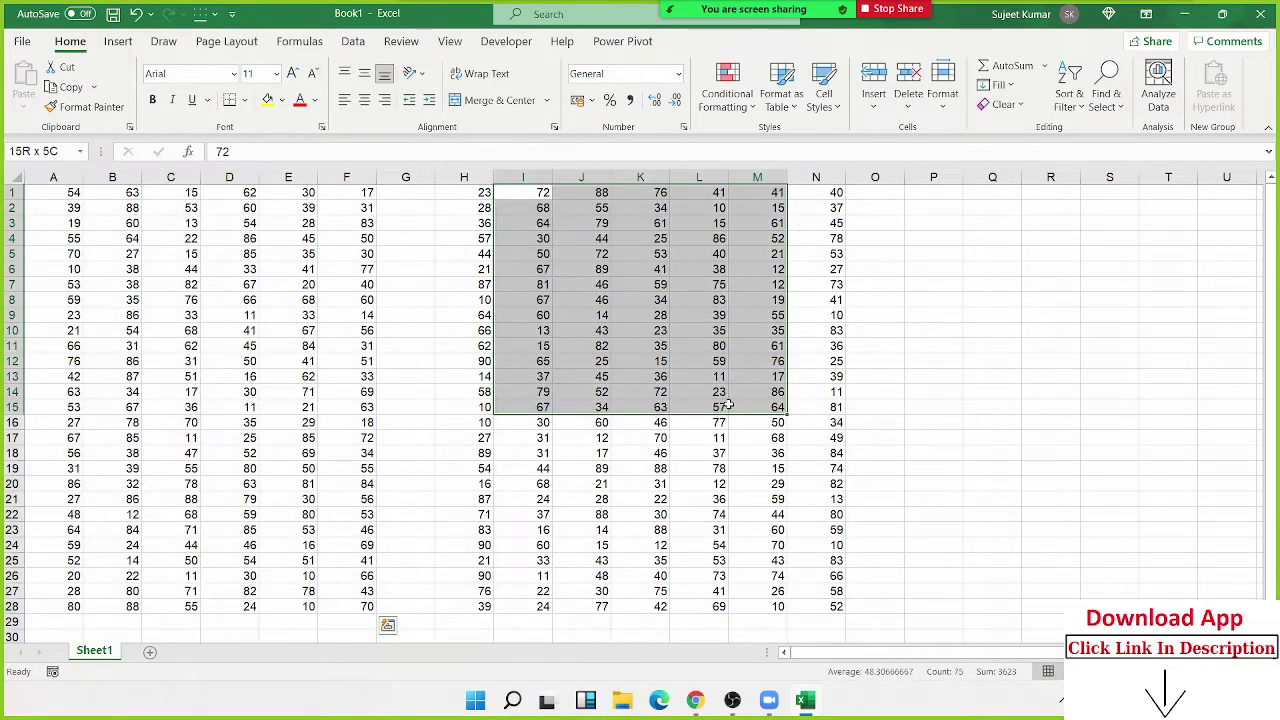
left_click(402, 360)
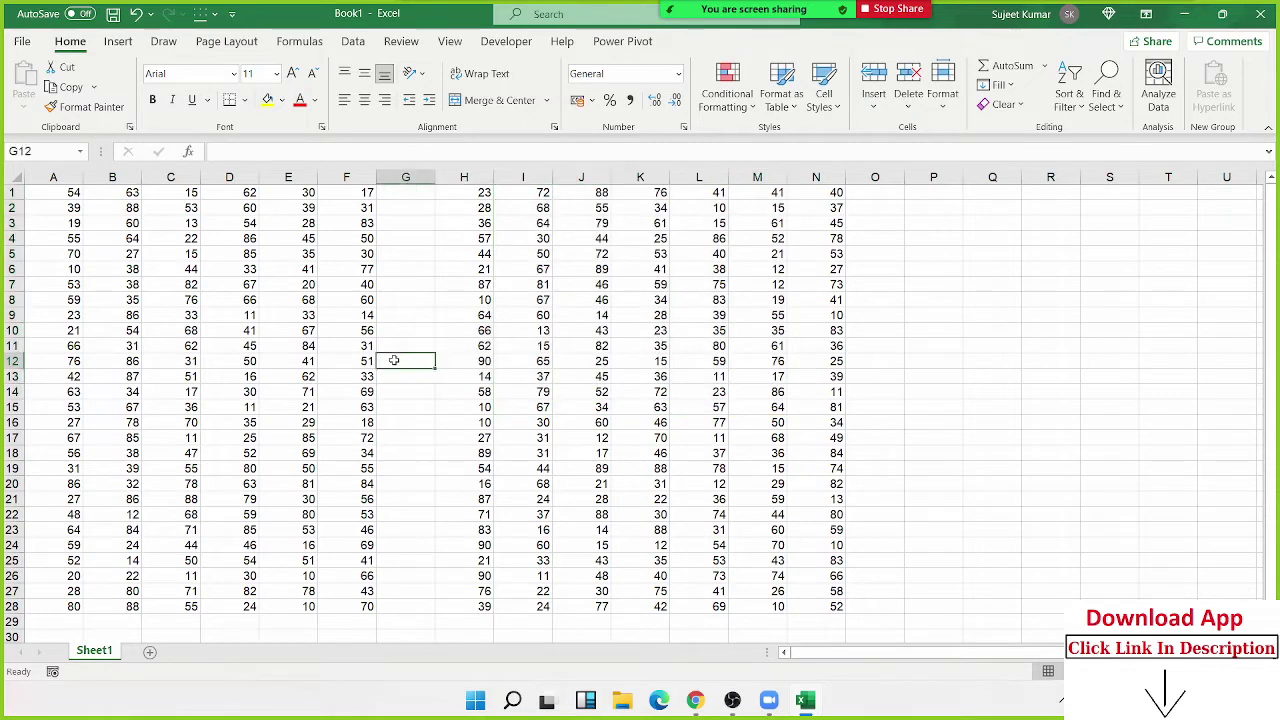
type("a")
- Check the contiguous data selection, then delete the blank column G
left_click(300, 313)
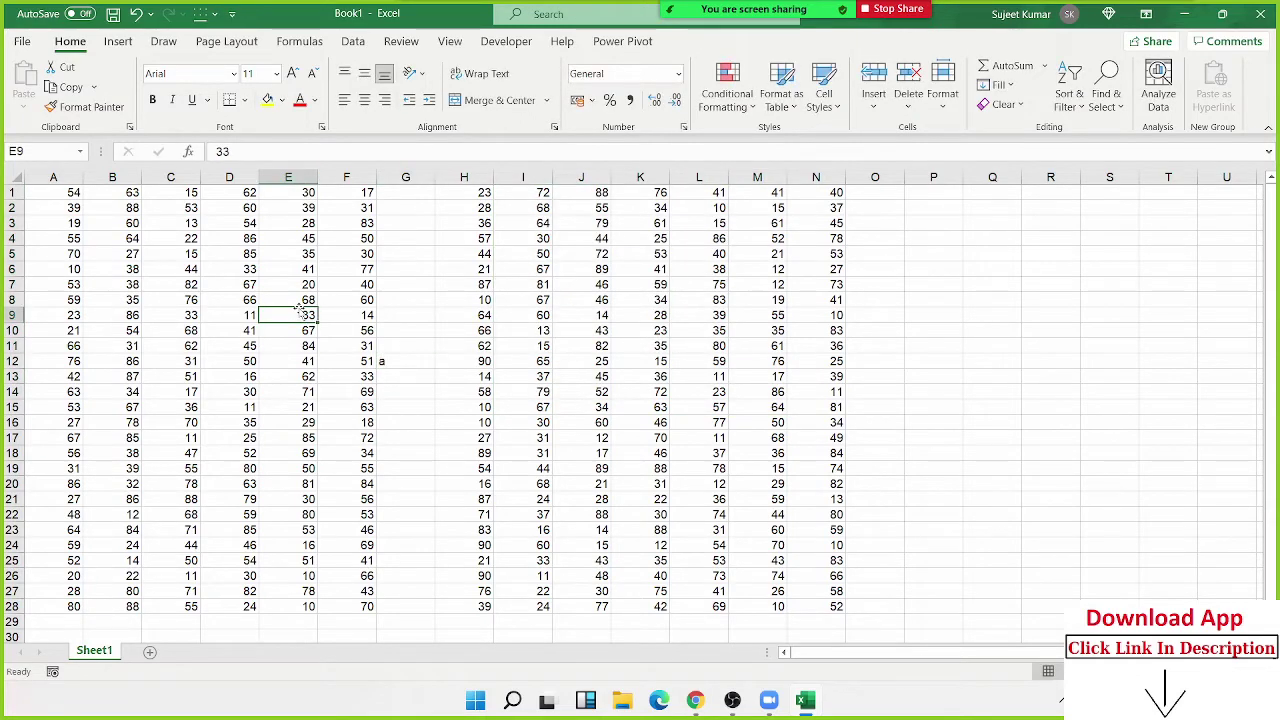
key("ctrl+a")
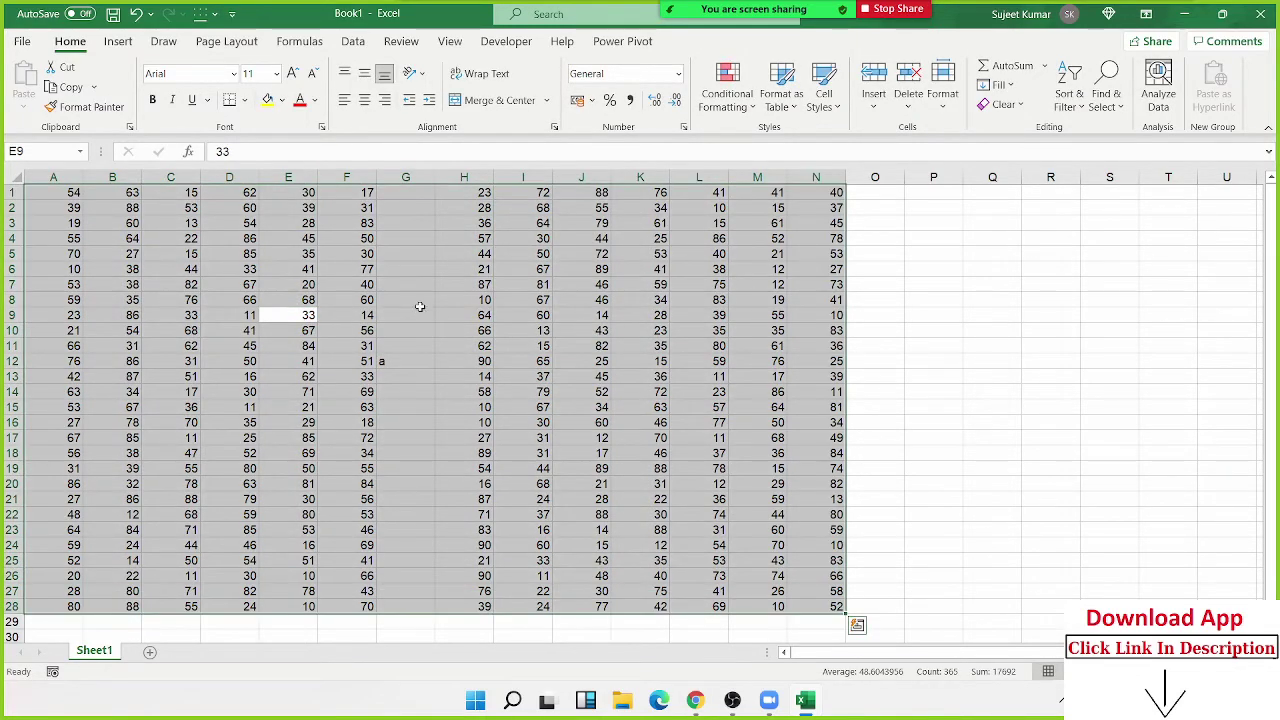
left_click(398, 286)
left_click(418, 170)
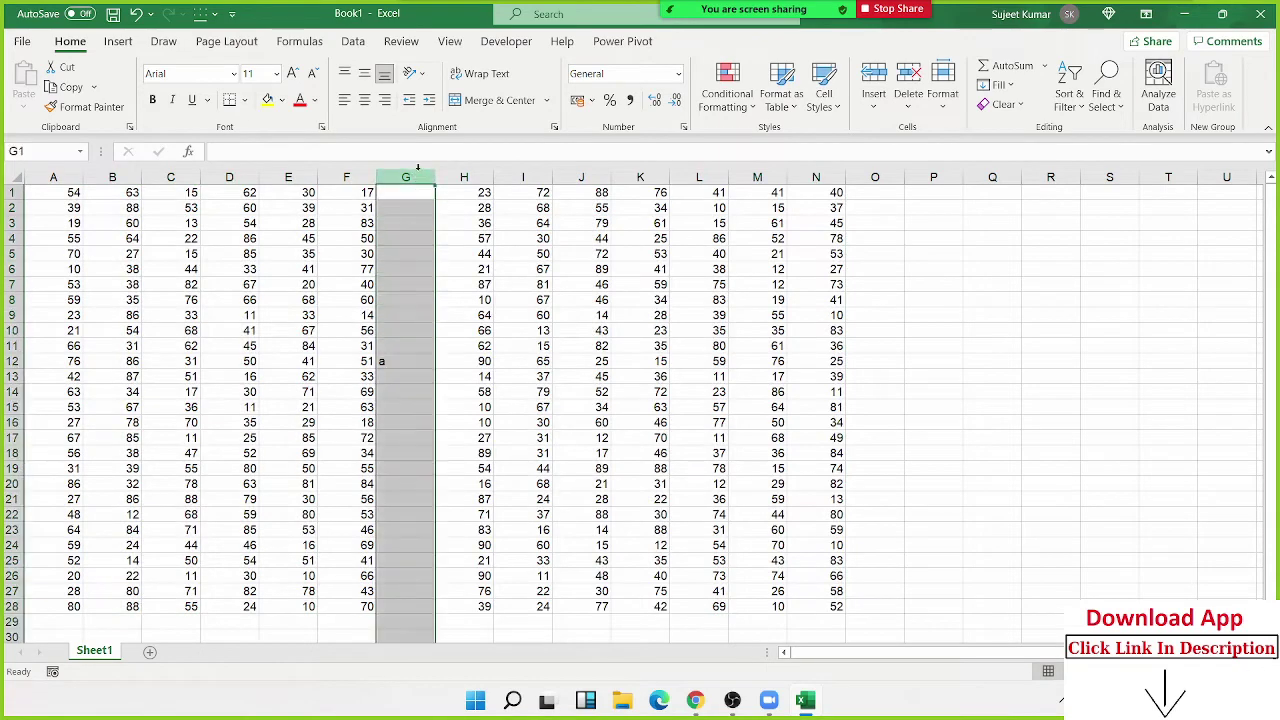
key("ctrl+minus")
left_click(229, 237)
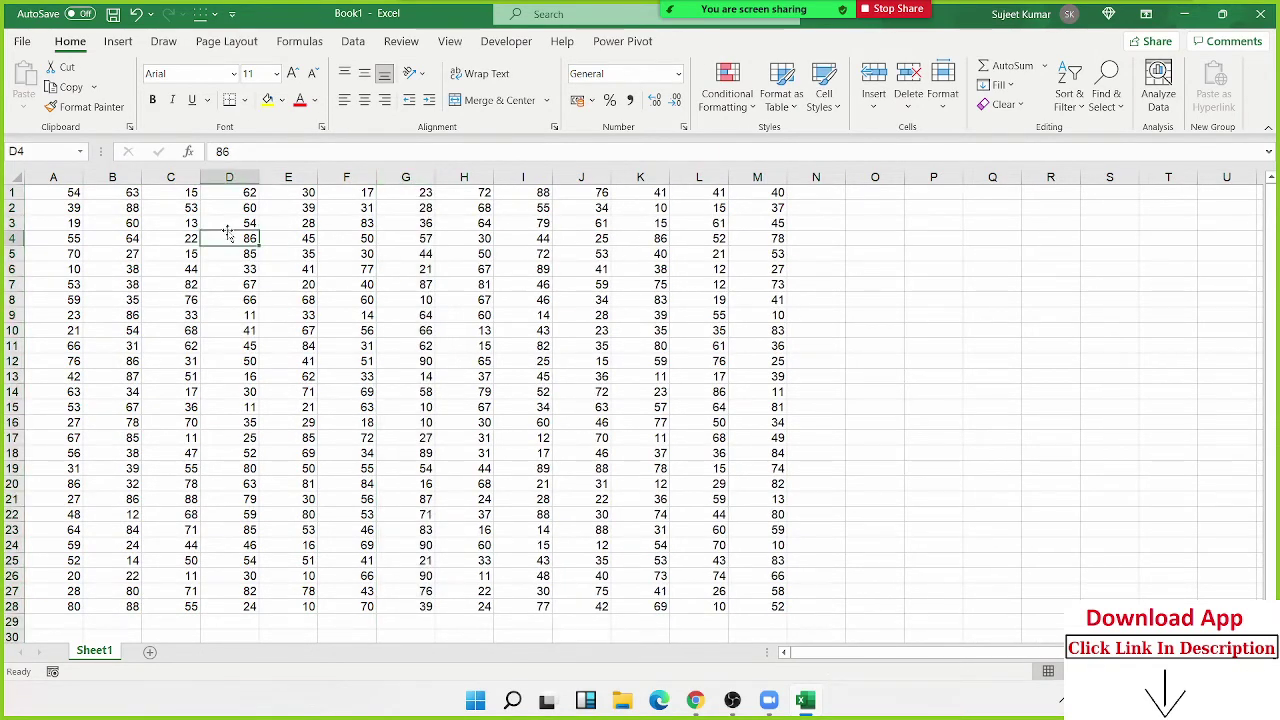
left_click(77, 193)
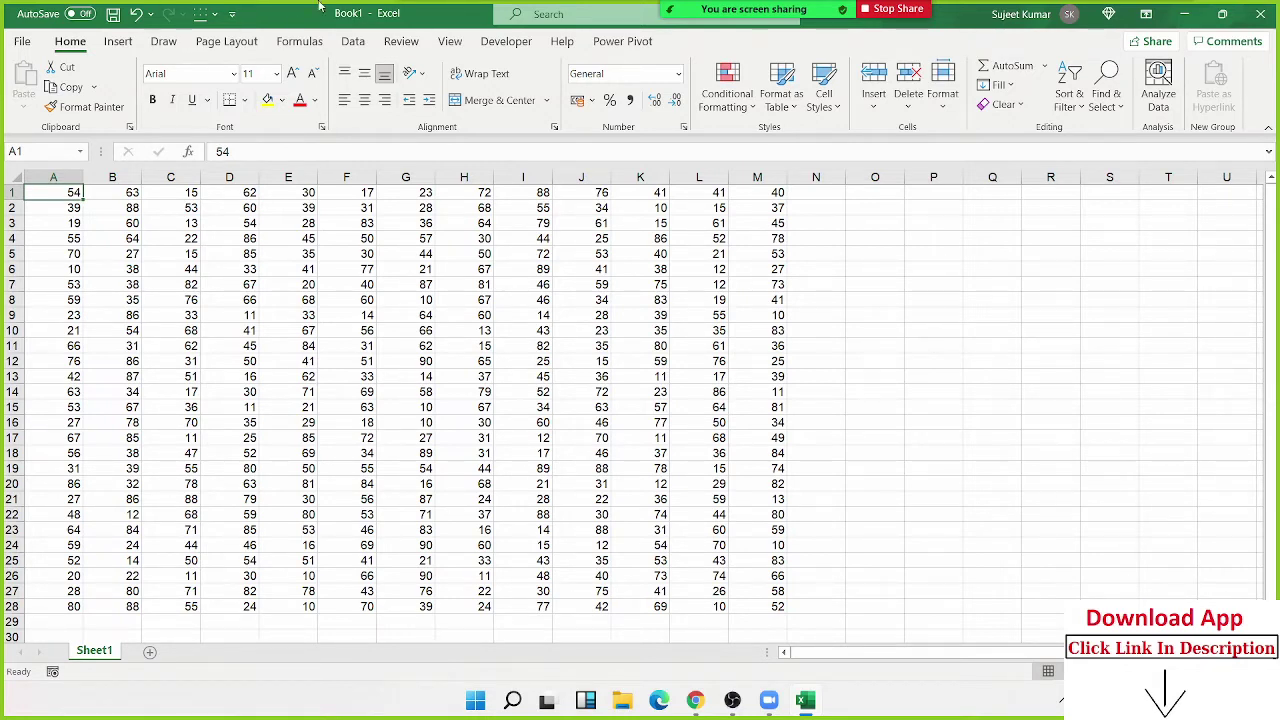
left_click(1045, 234)
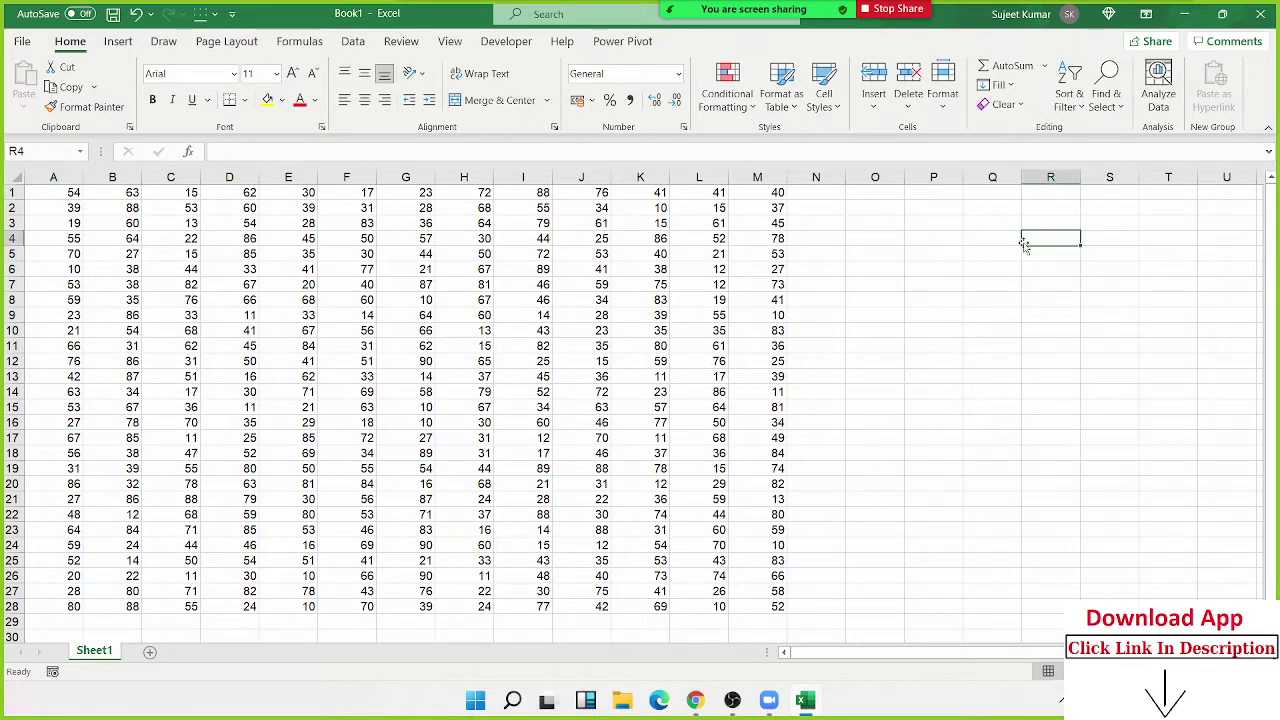
left_click(41, 192)
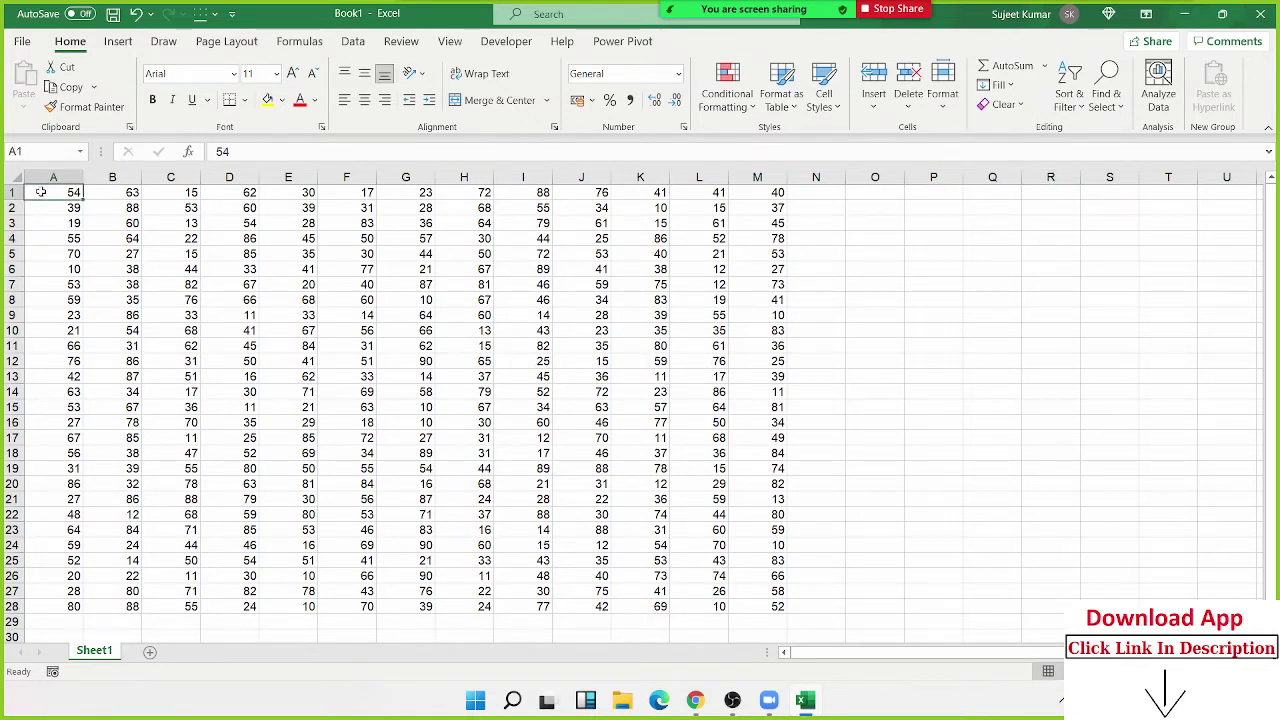
key("End")
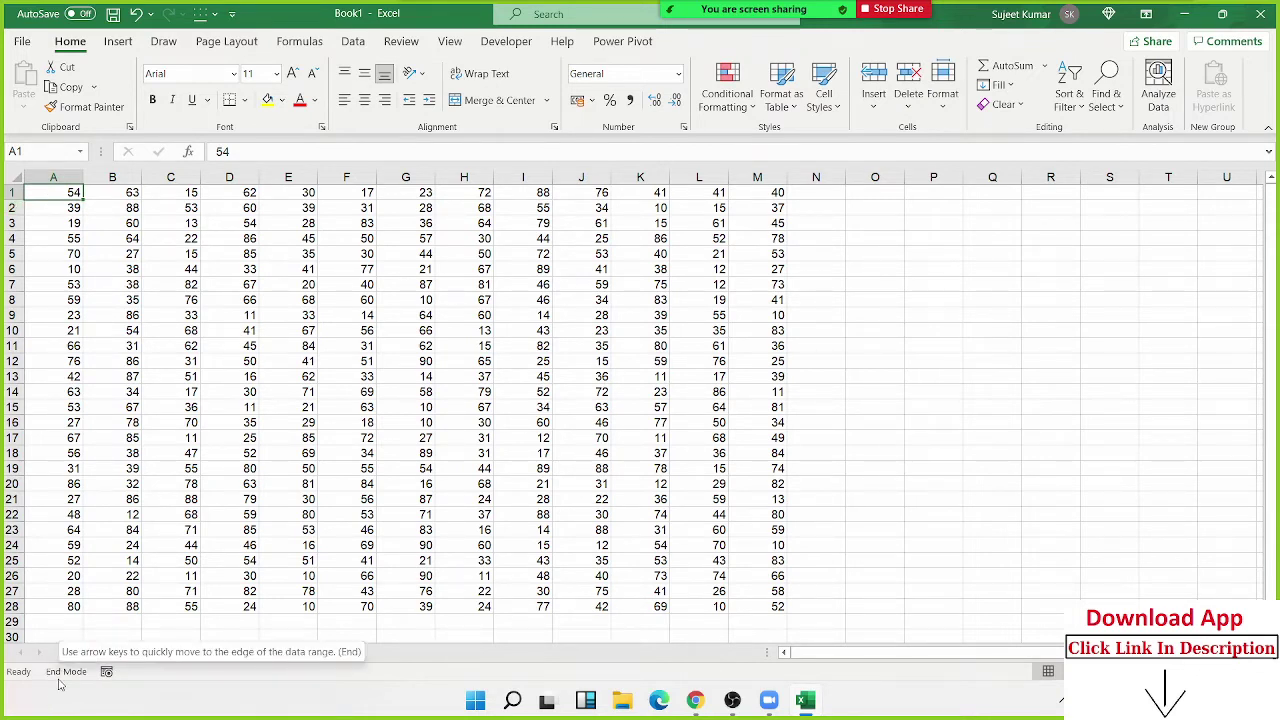
key("Right")
key("Right")
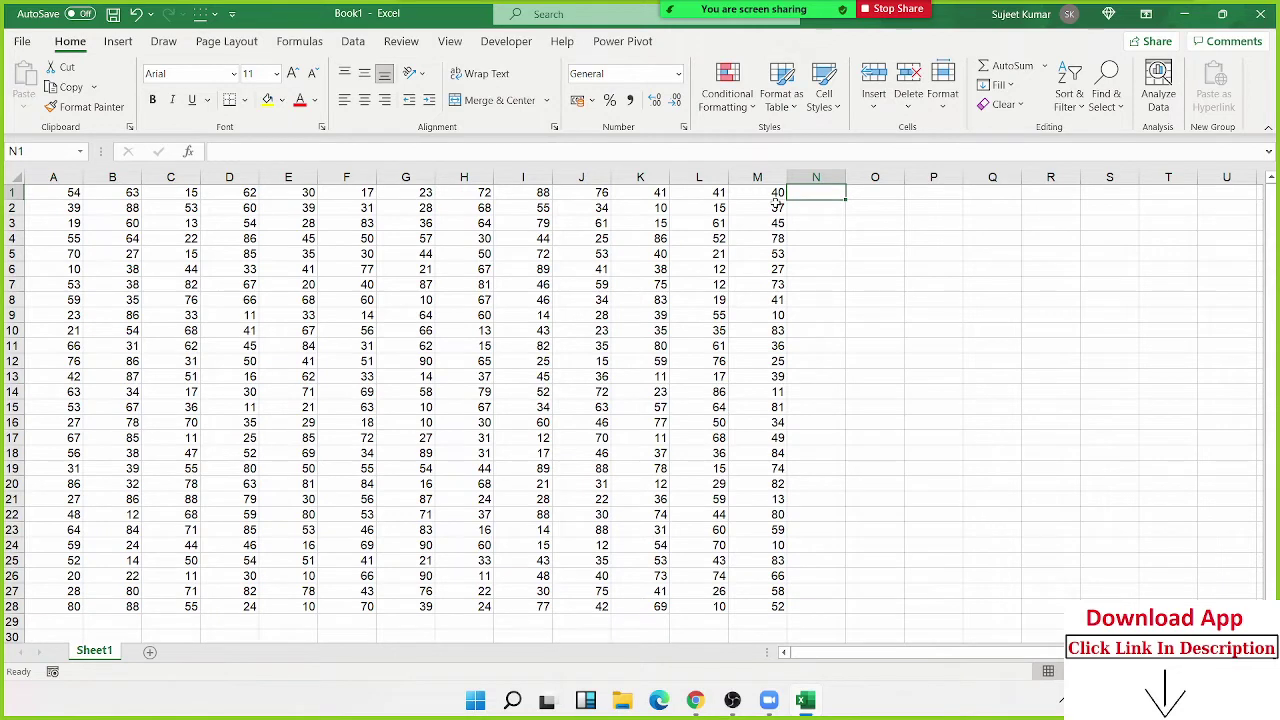
left_click(62, 205)
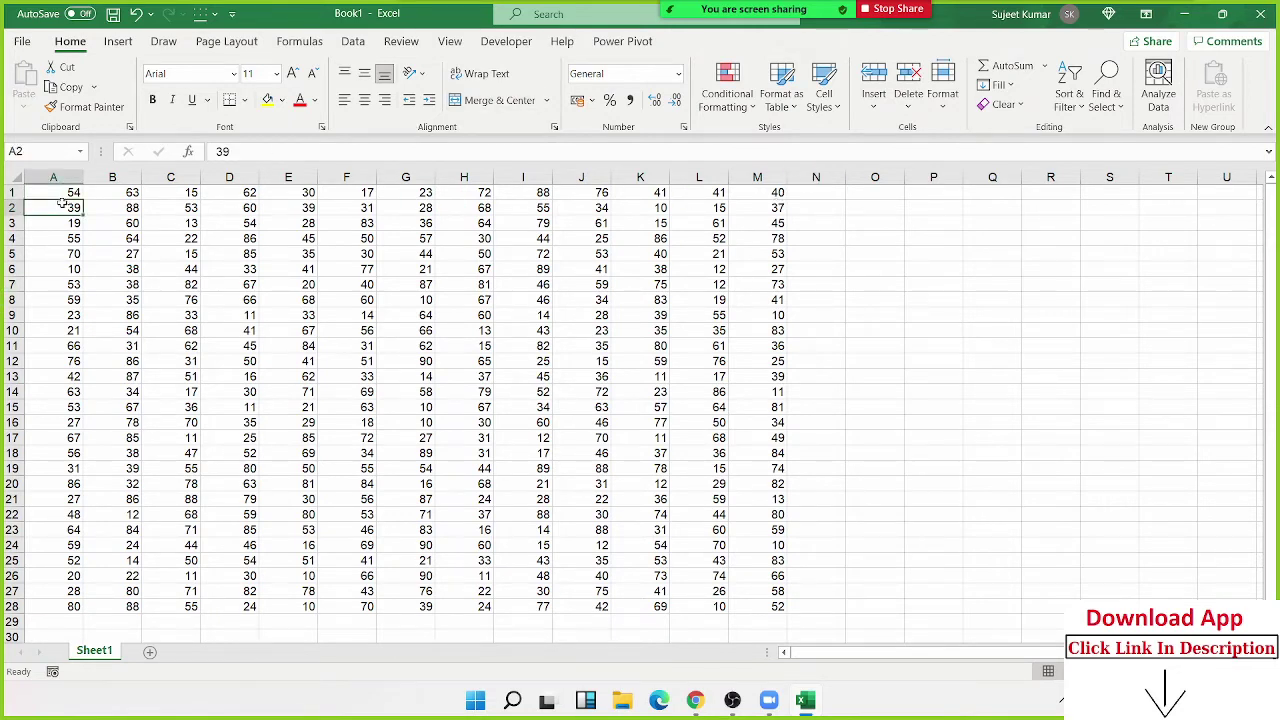
left_click(59, 193)
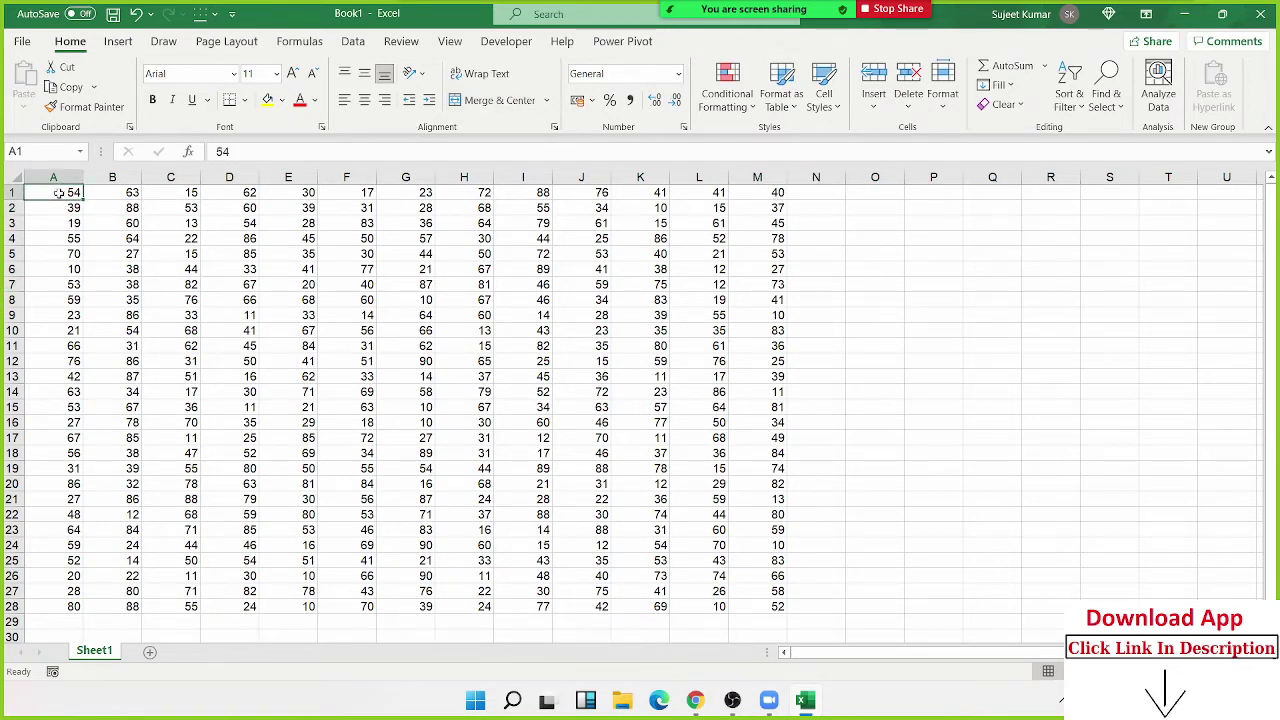
key("End")
key("ctrl+End")
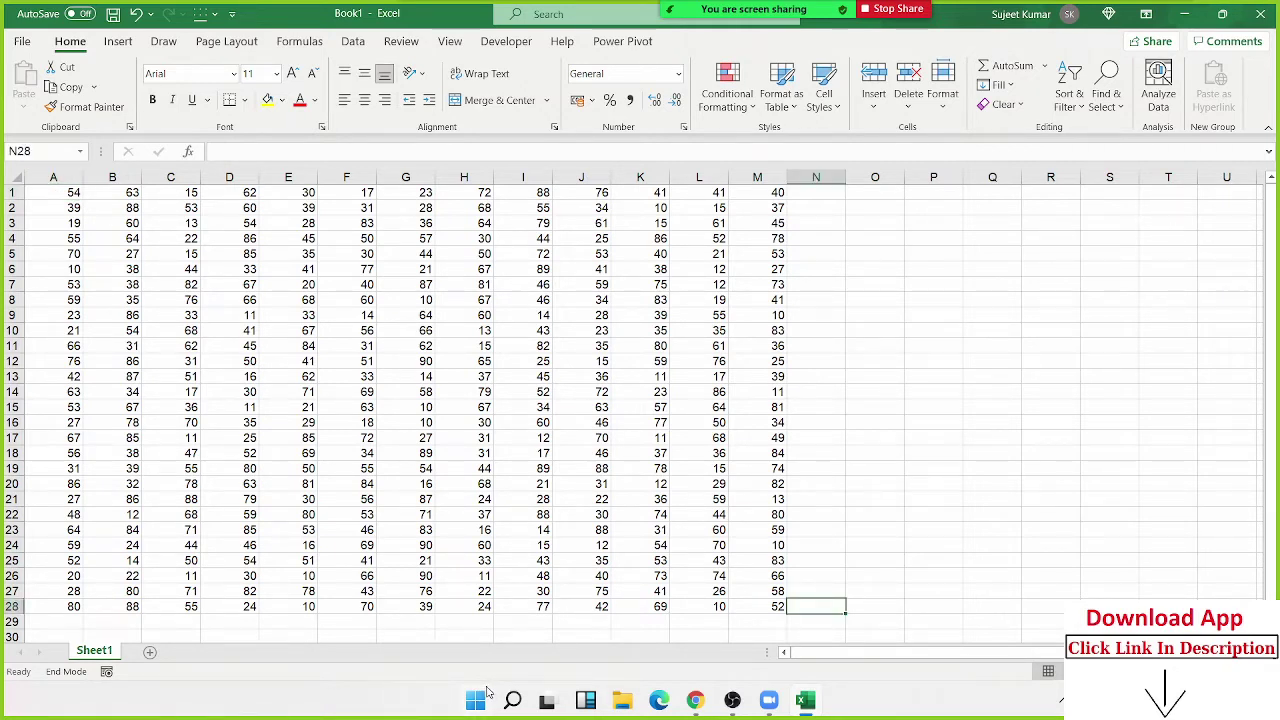
key("ctrl+Home")
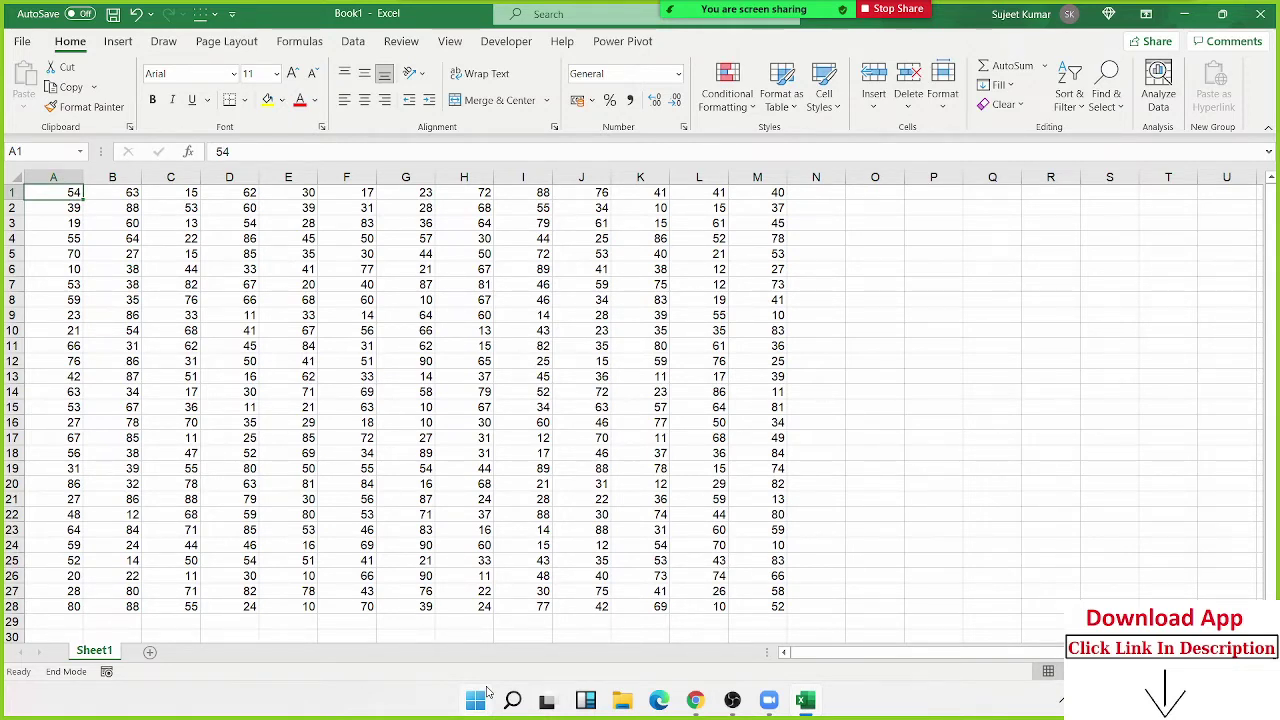
key("ctrl+shift+End")
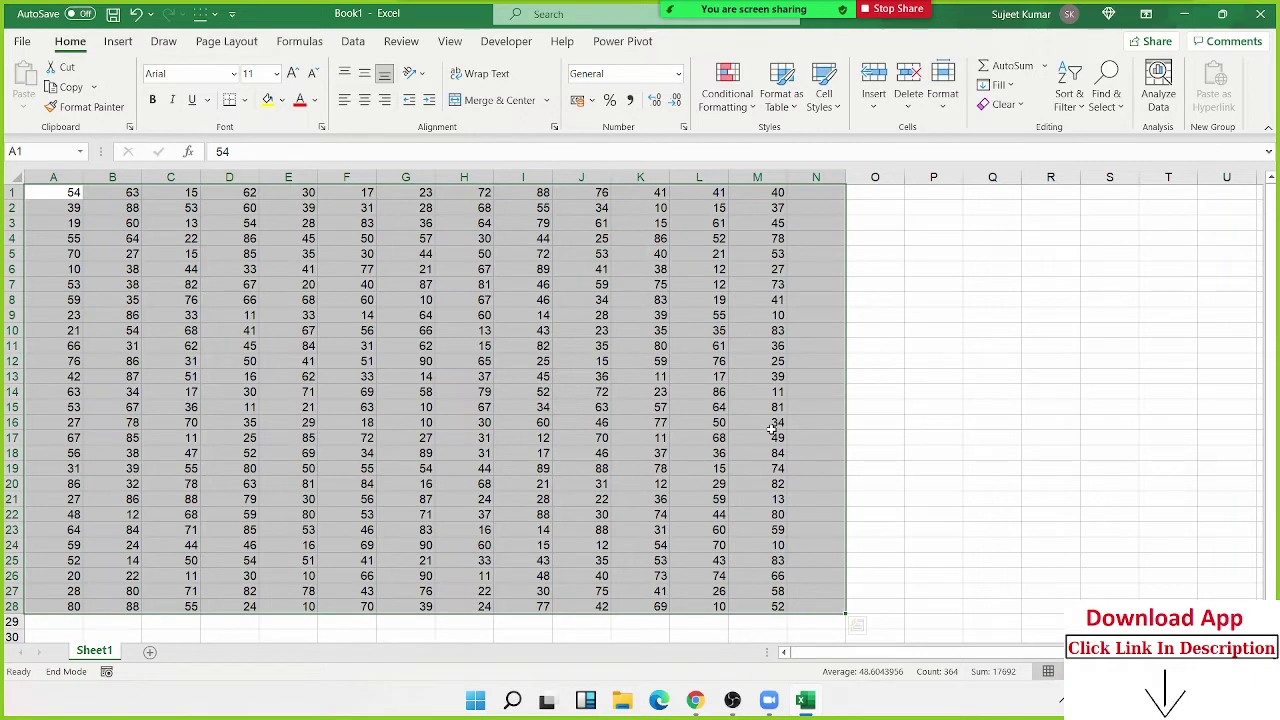
left_click(762, 602)
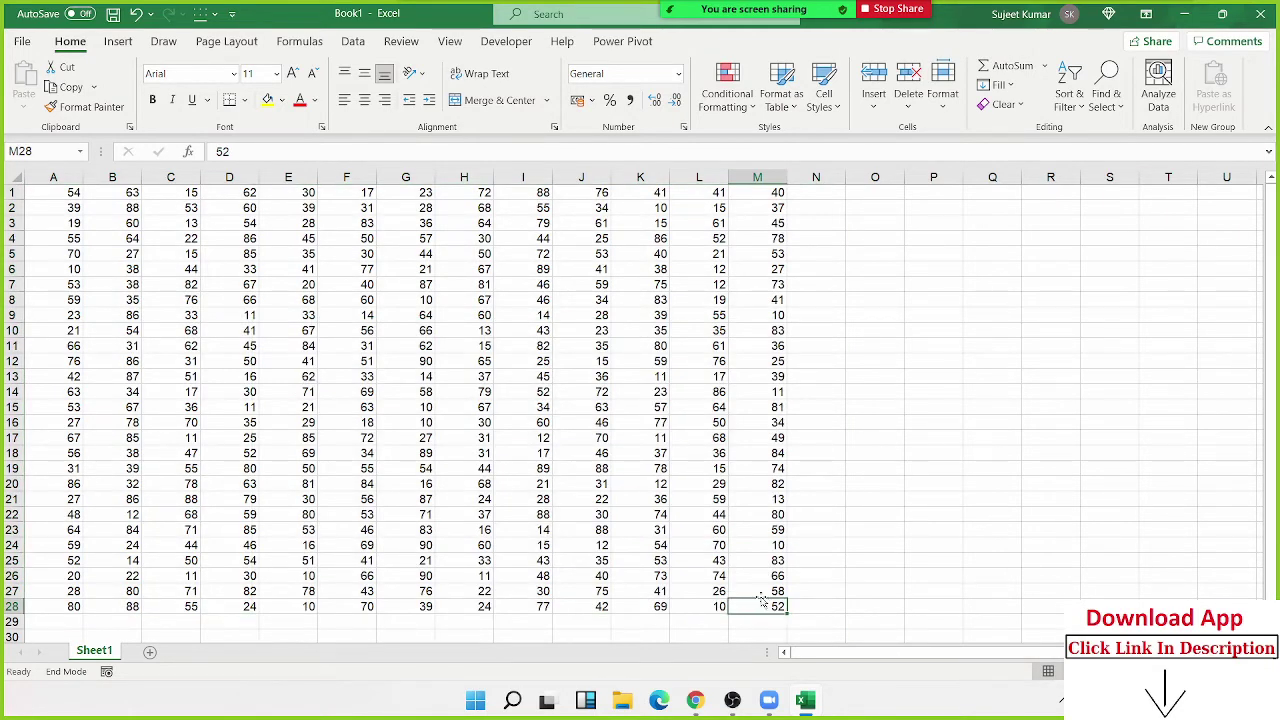
key("ctrl+a")
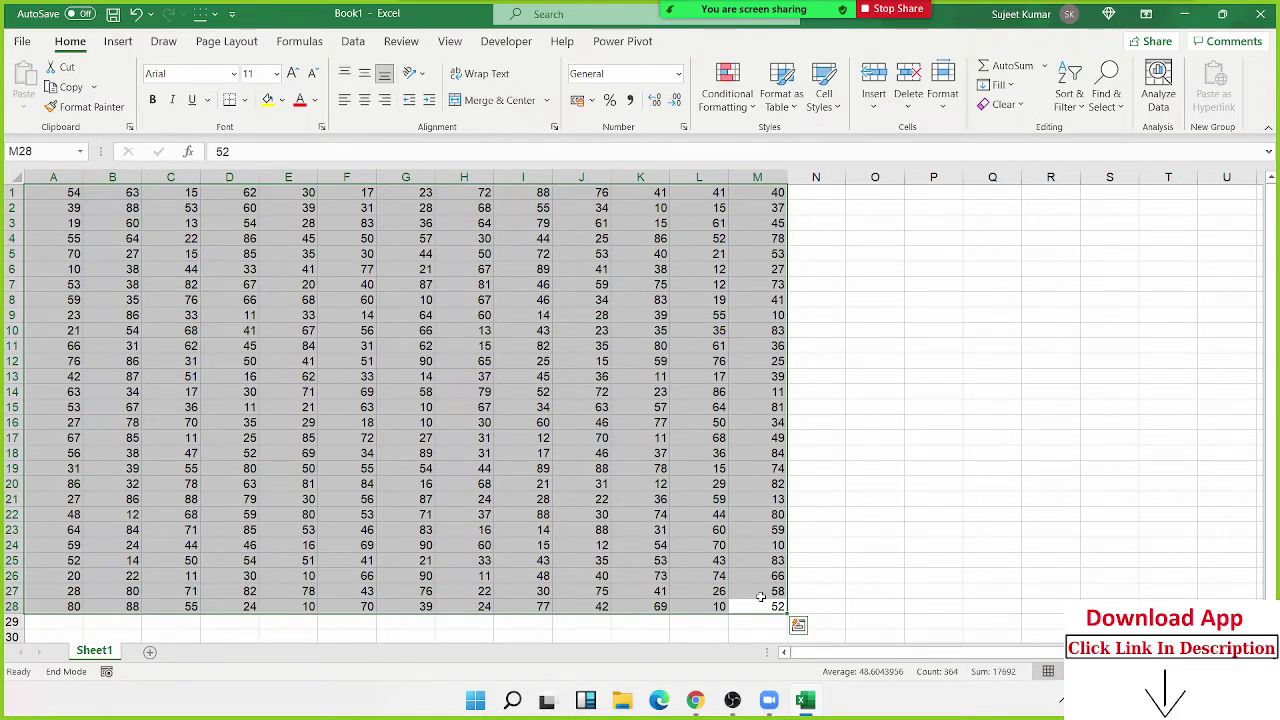
key("Up")
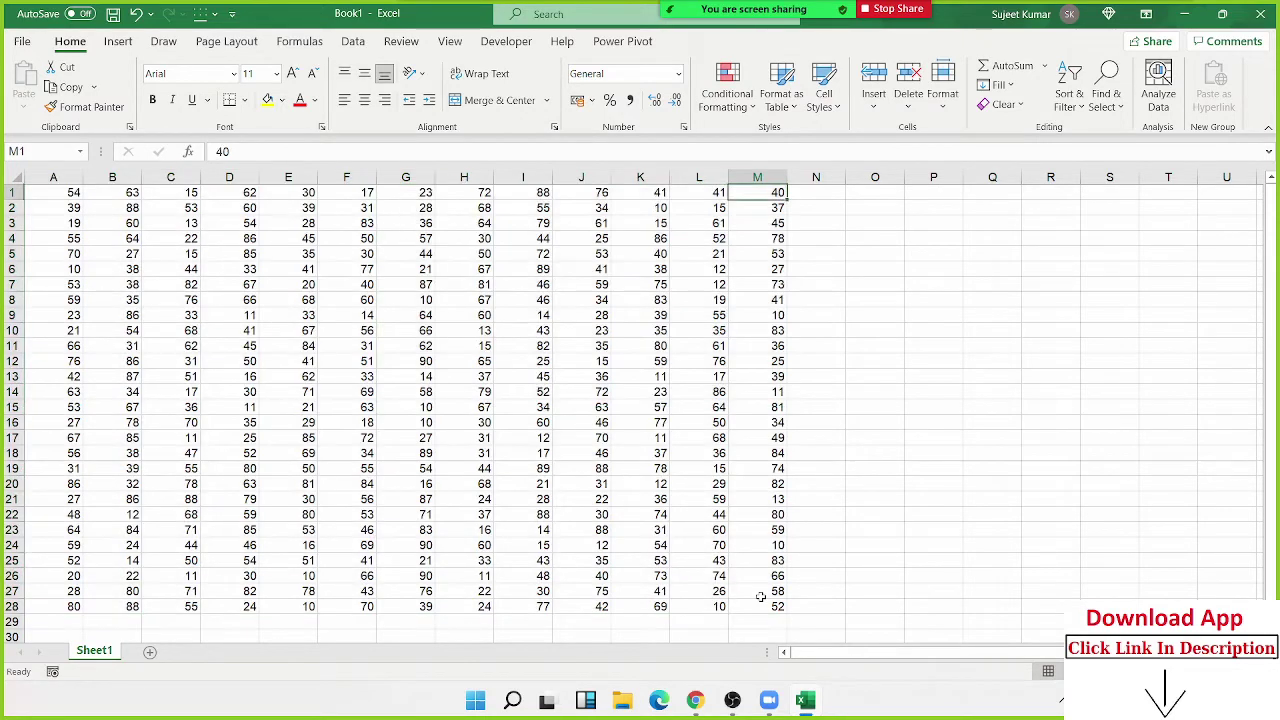
key("Left")
key("Left")
key("Left")
key("Left")
key("Left")
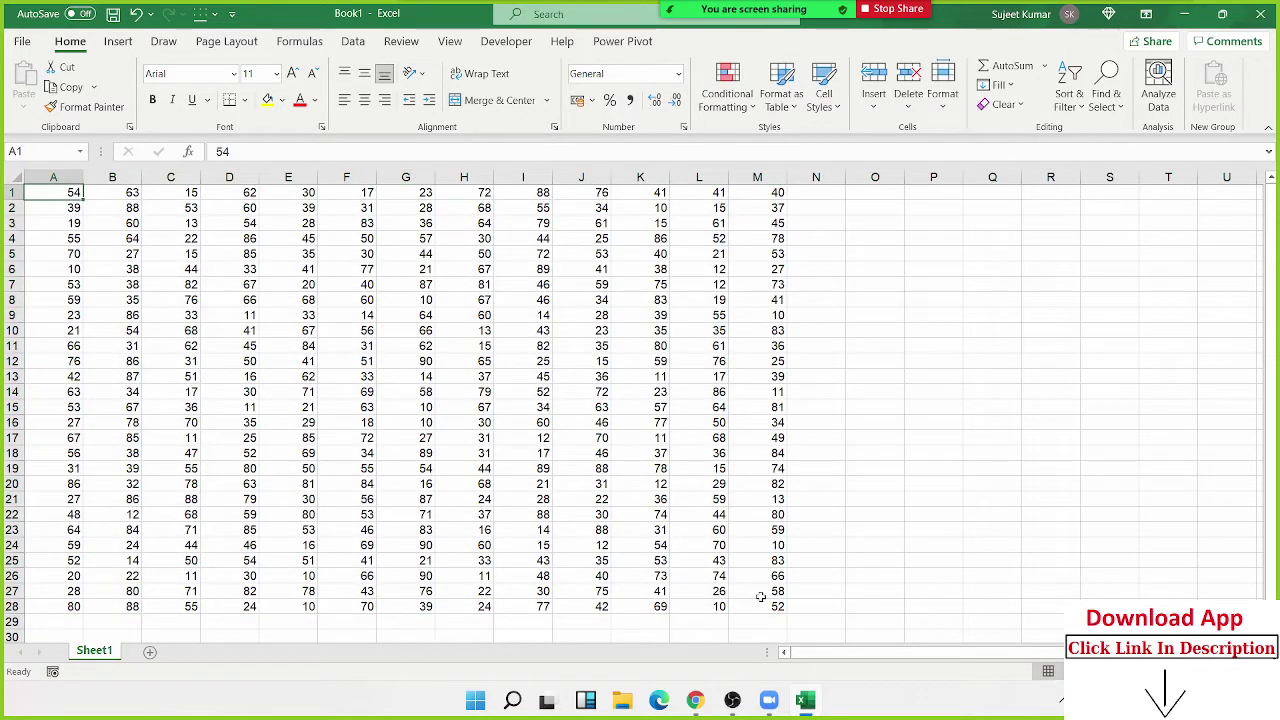
key("ctrl+Down")
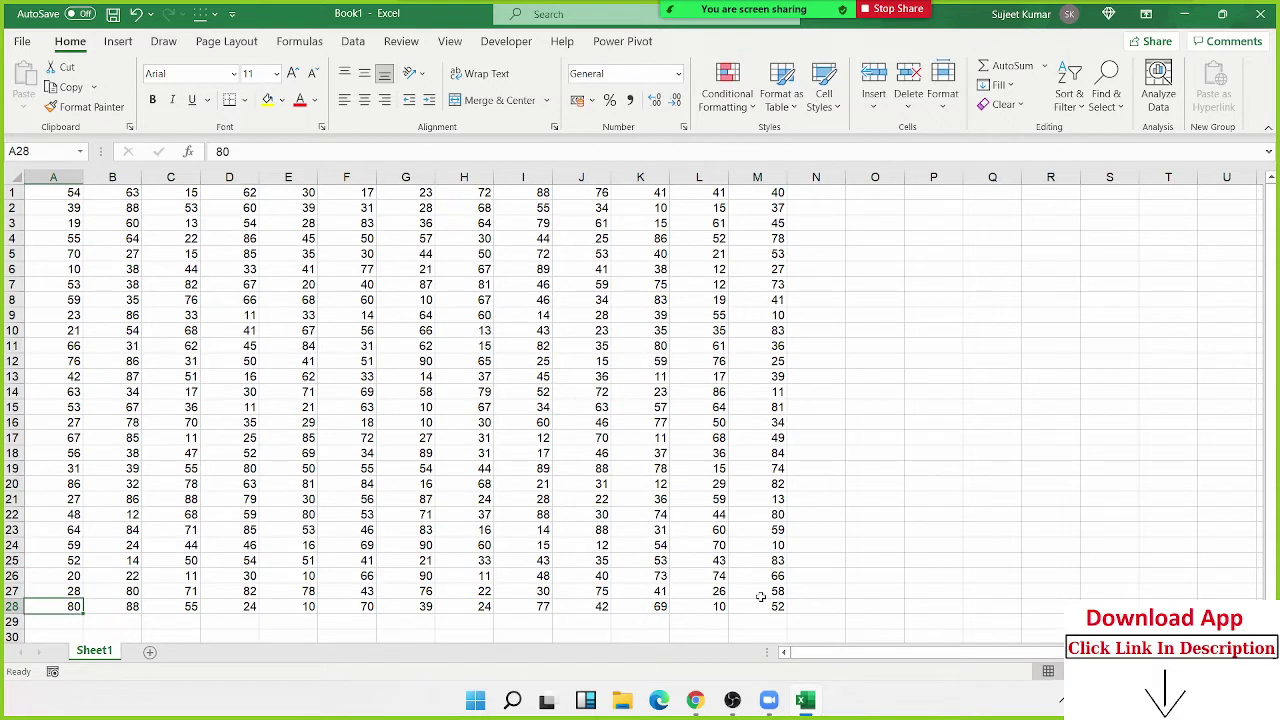
key("ctrl+Right")
key("ctrl+Up")
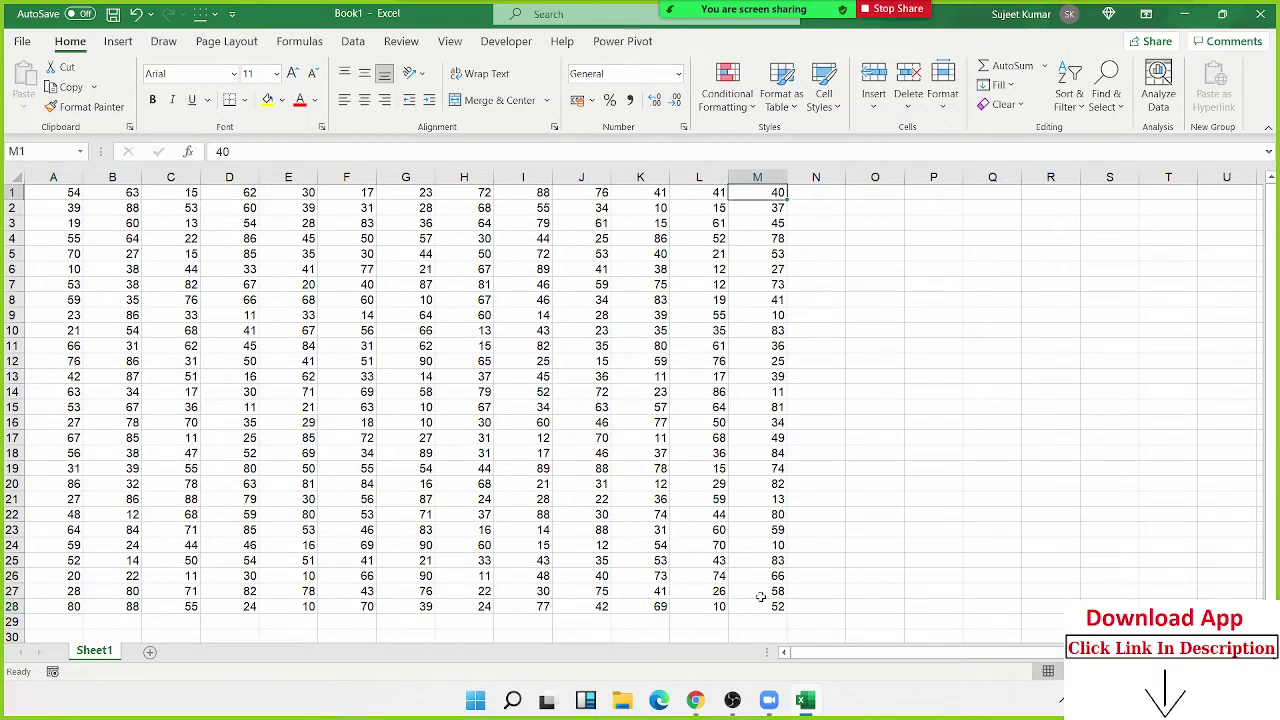
key("ctrl+Left")
key("ctrl+Down")
key("ctrl+Right")
key("ctrl+Up")
key("ctrl+Left")
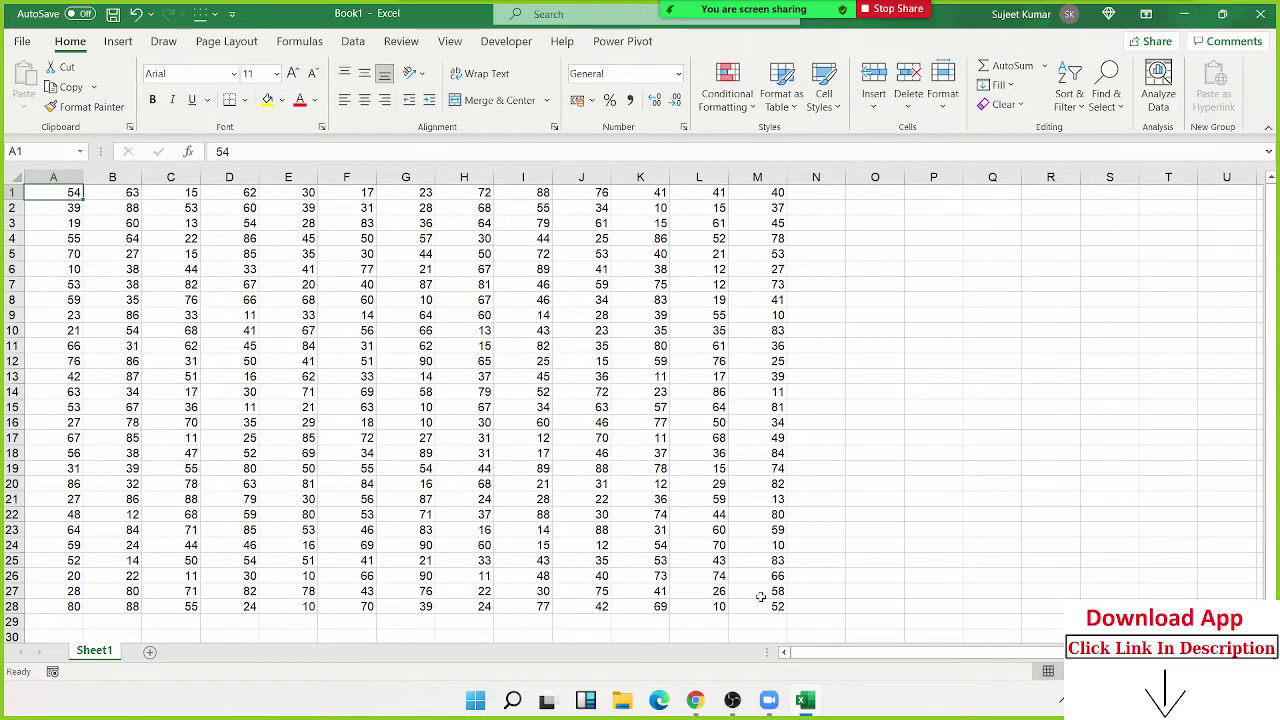
key("ctrl+End")
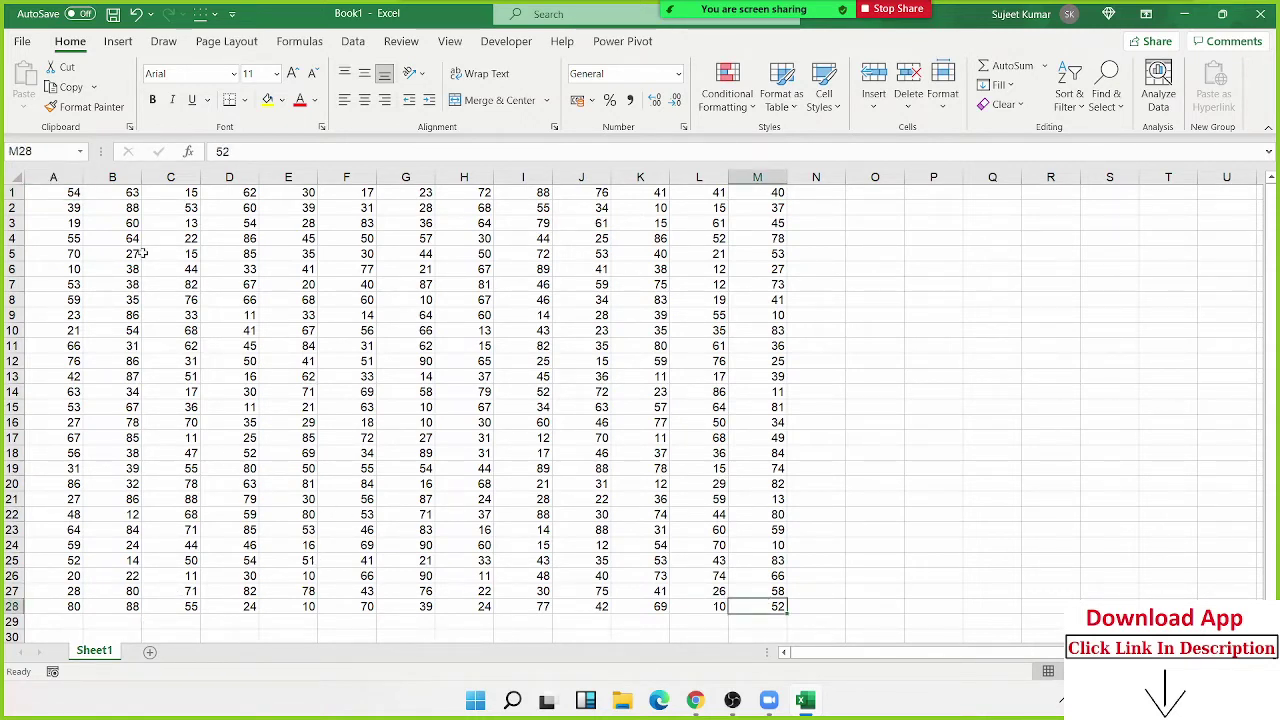
left_click(67, 190)
key("ctrl+Down")
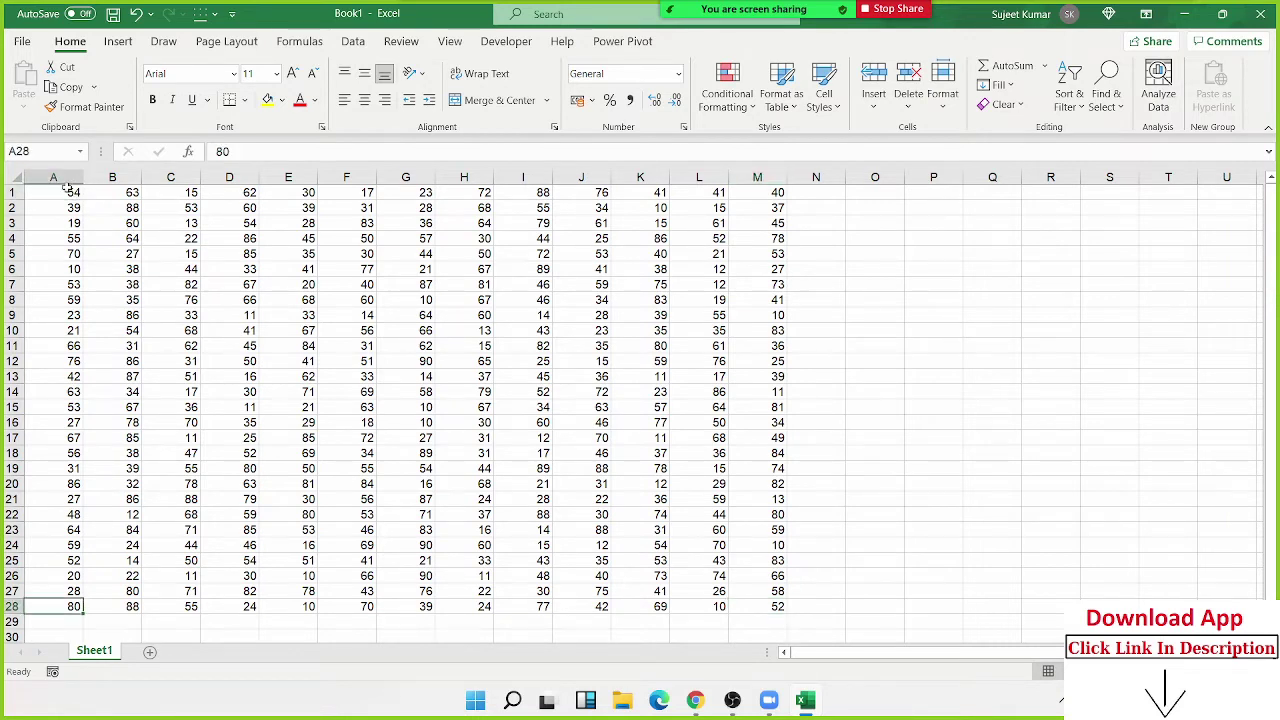
key("ctrl+Up")
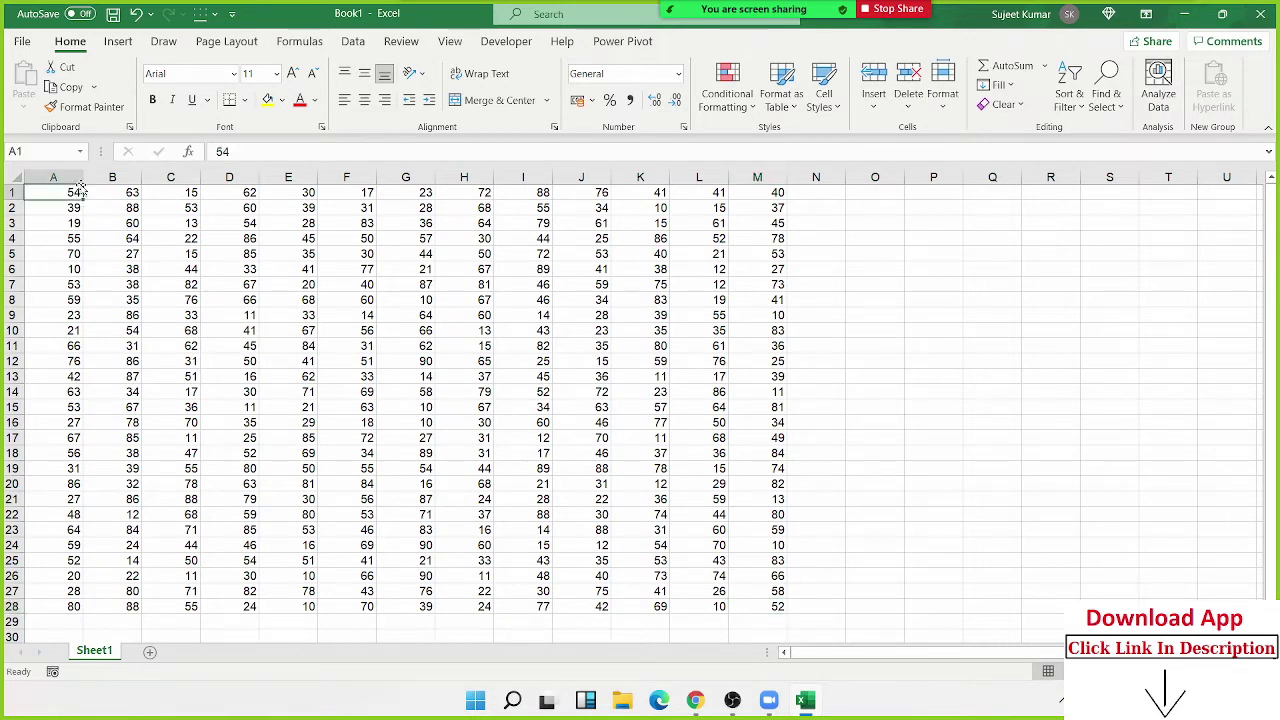
key("ctrl+shift+Down")
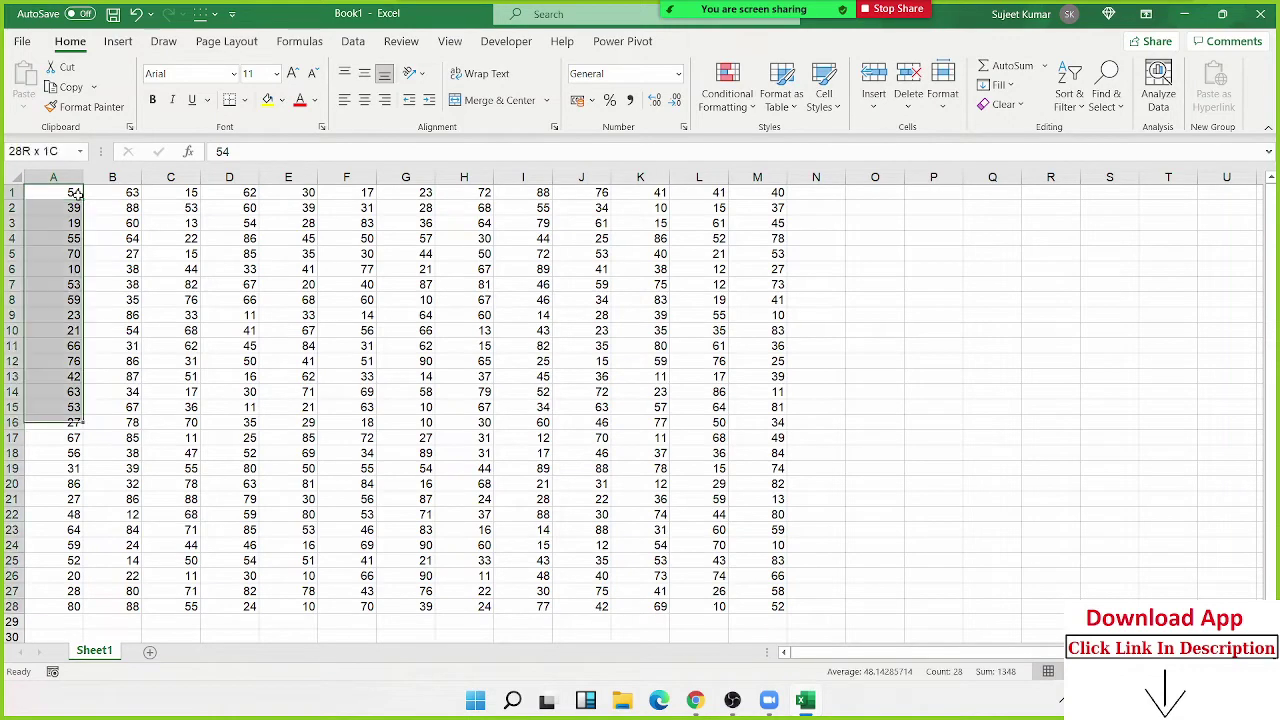
key("ctrl+shift+Right")
left_click(75, 192)
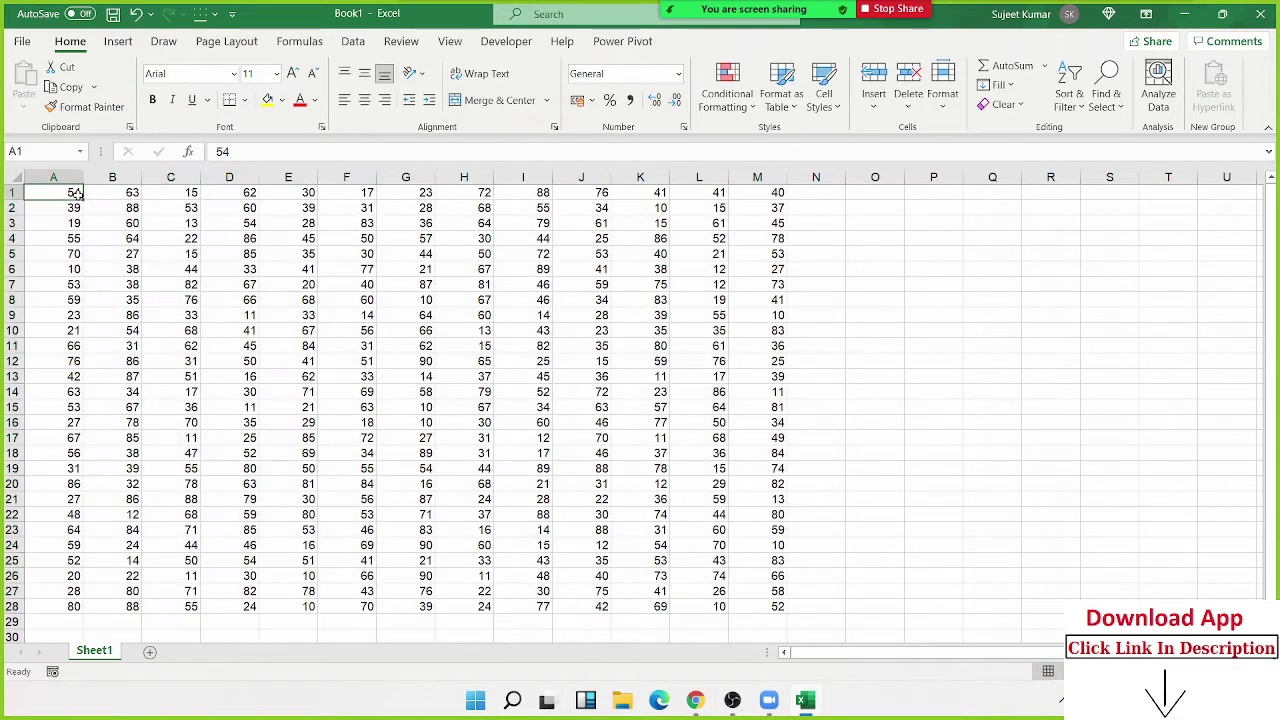
key("ctrl+shift+Down")
key("ctrl+shift+Right")
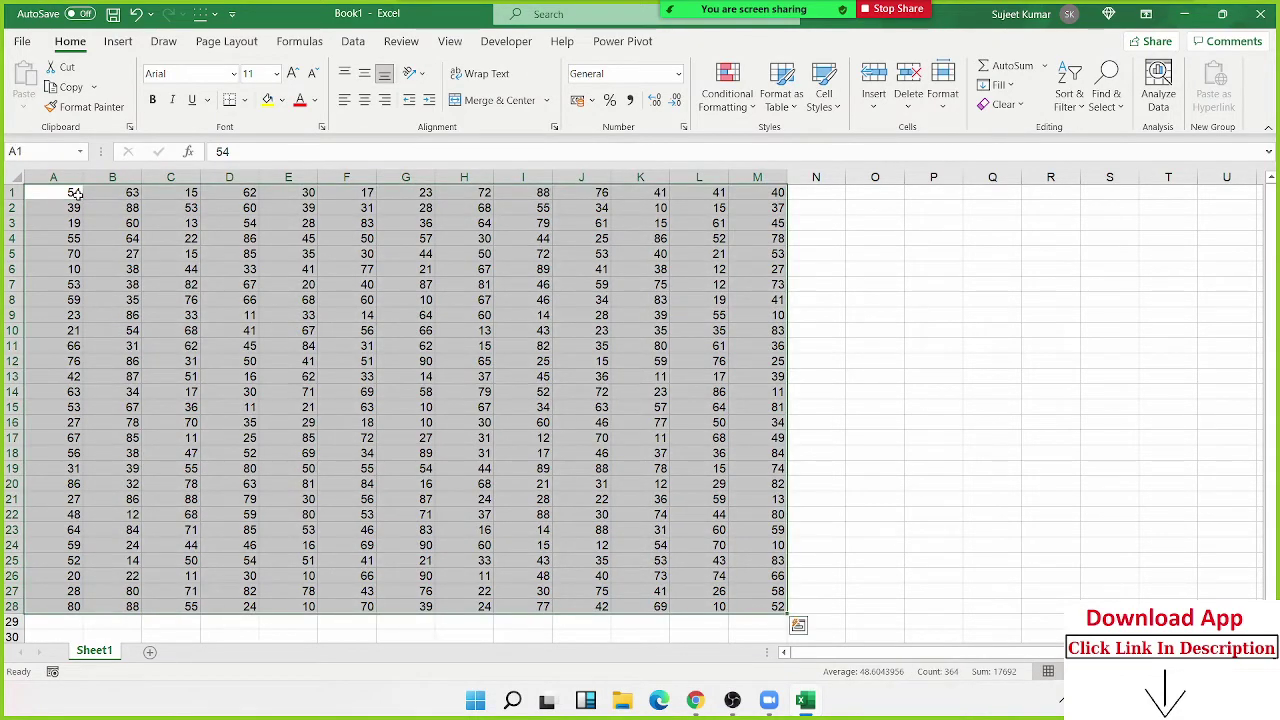
left_click(75, 192)
key("ctrl+shift+Down")
key("ctrl+shift+Right")
left_click(75, 192)
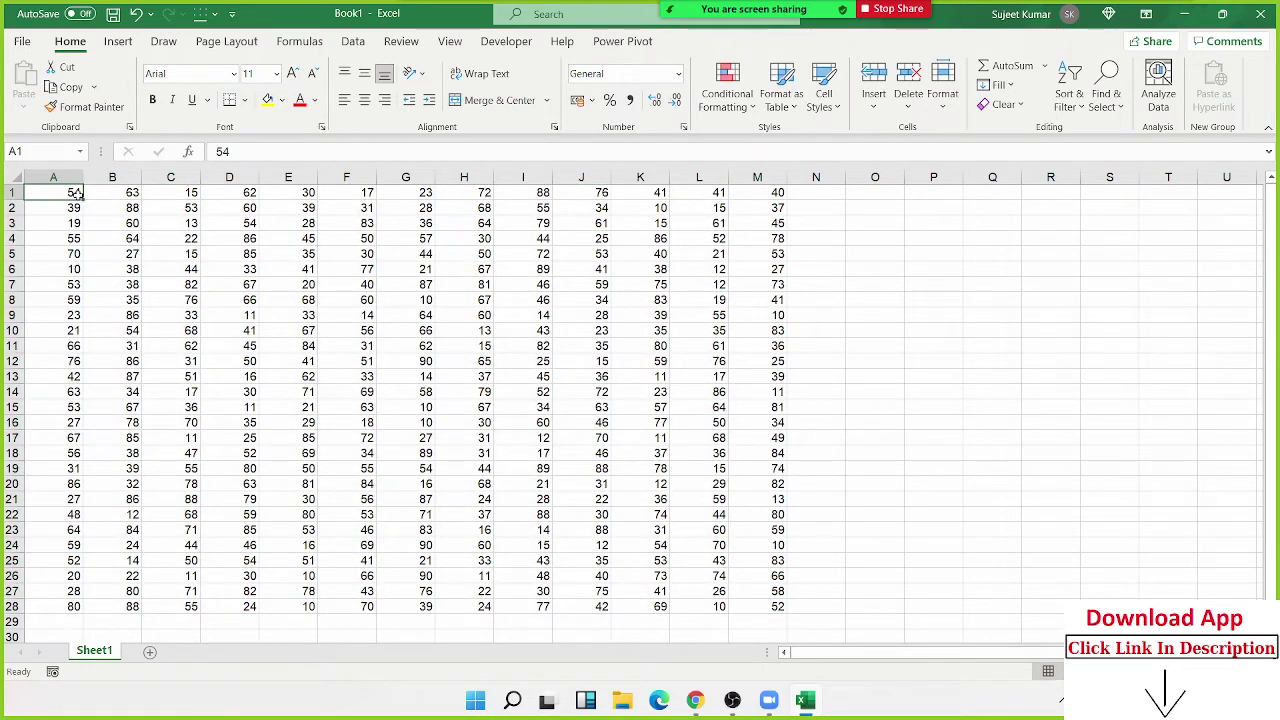
left_click(321, 418, "ctrl")
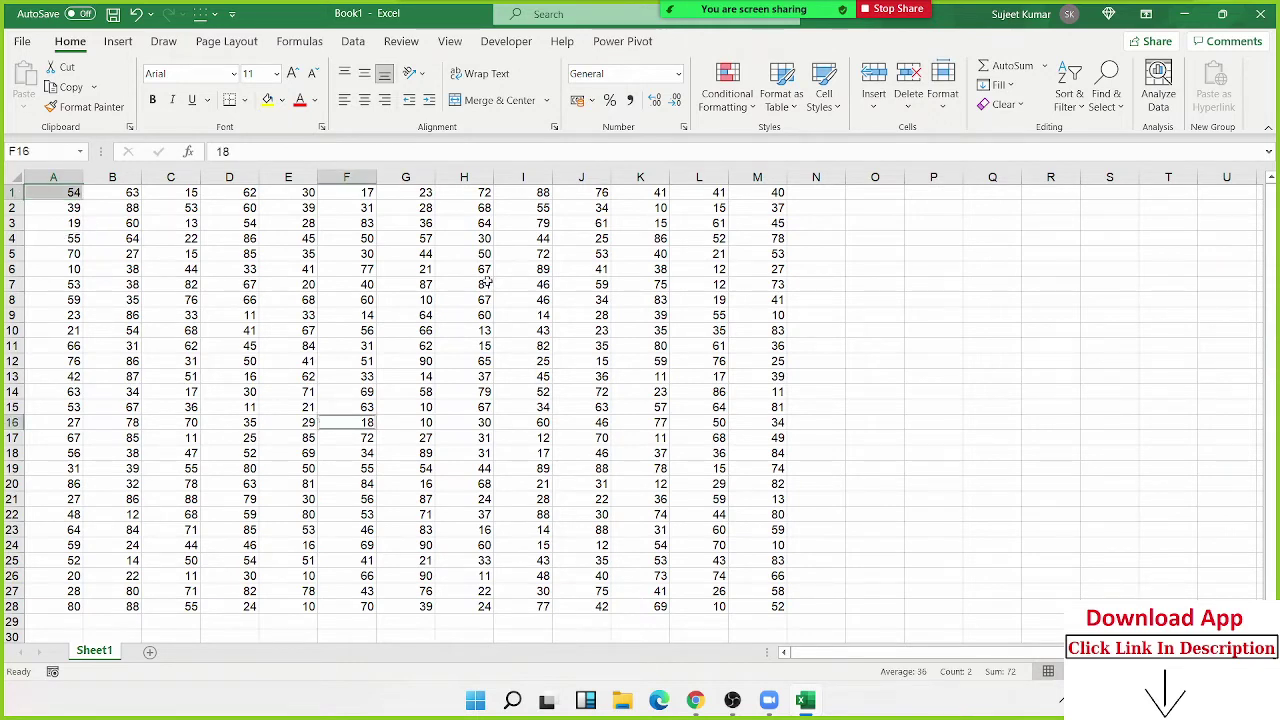
left_click(487, 283, "ctrl")
left_click_drag(566, 345, 585, 360)
left_click_drag(645, 437, 645, 452)
left_click(175, 590, "ctrl")
- Fill scattered cells like B11, C8, E4, J6:K6 and F22 yellow-green, then undo
left_click_drag(115, 483, 115, 498)
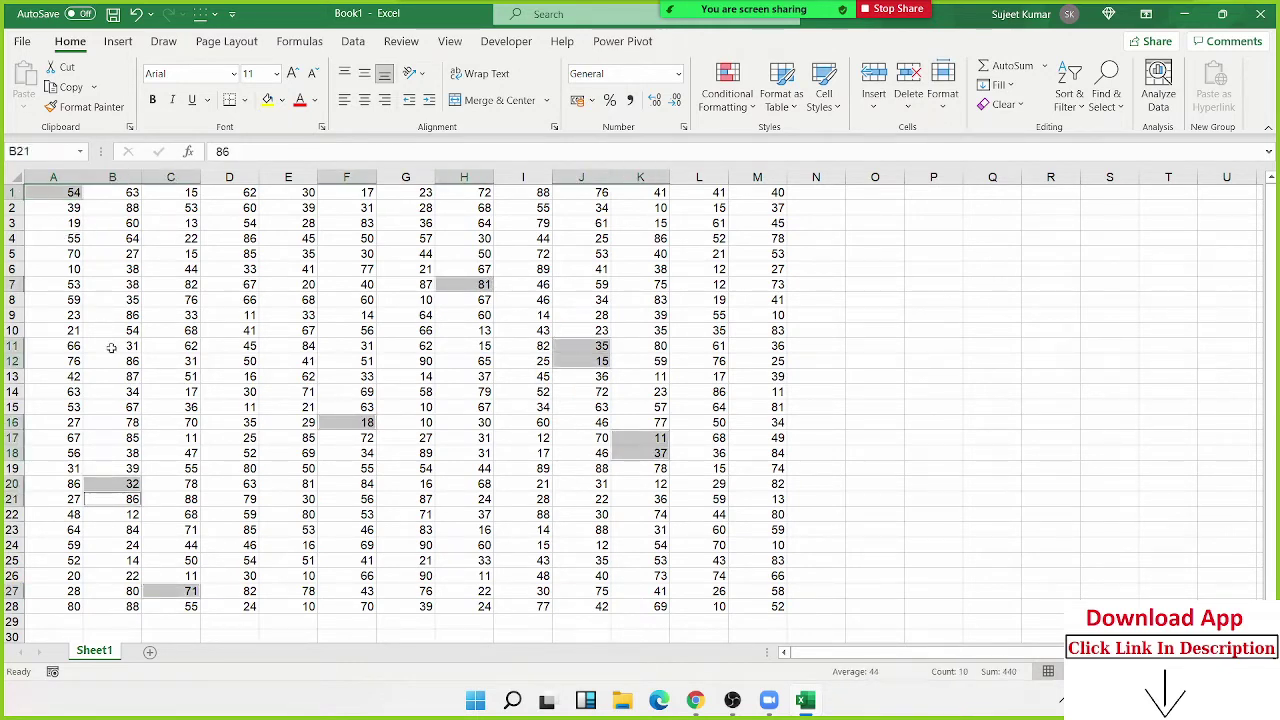
left_click(115, 345, "ctrl")
left_click(175, 299, "ctrl")
left_click(312, 238, "ctrl")
left_click_drag(590, 269, 650, 269)
left_click(650, 299, "ctrl")
left_click_drag(530, 437, 590, 437)
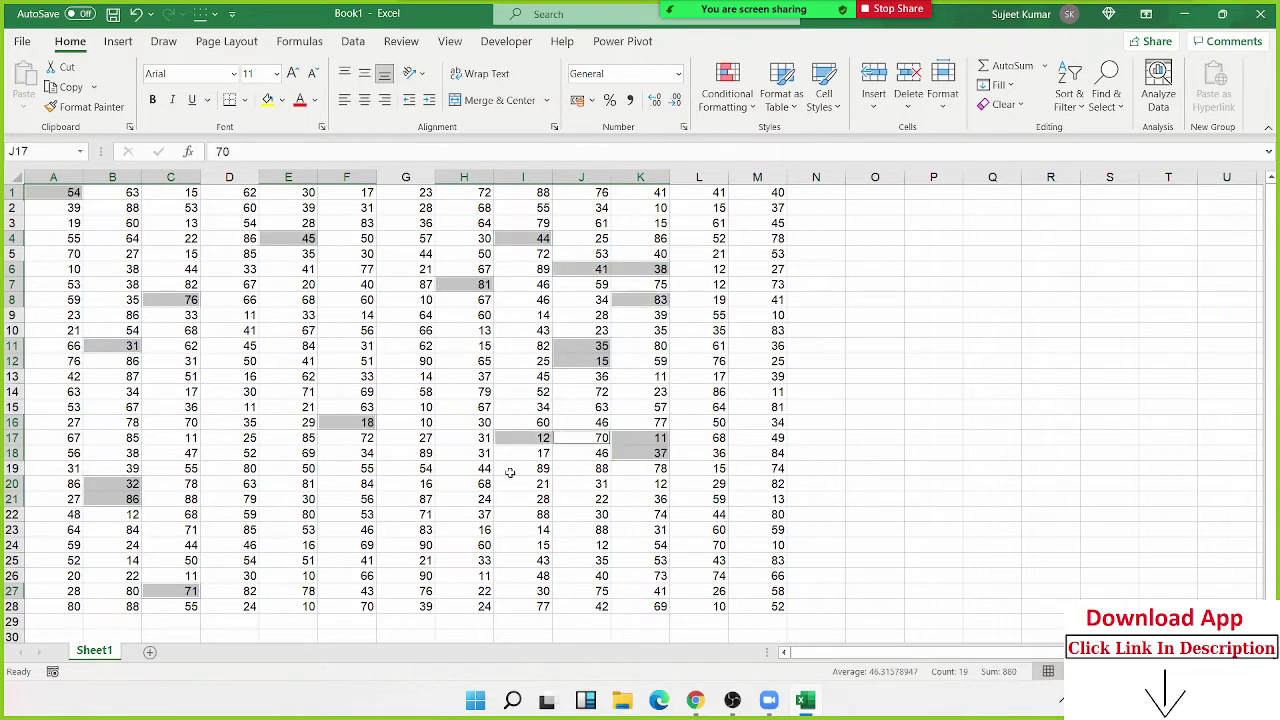
left_click_drag(530, 468, 530, 483)
left_click(355, 514, "ctrl")
left_click_drag(288, 422, 288, 407)
left_click(288, 376, "ctrl")
left_click(288, 330, "ctrl")
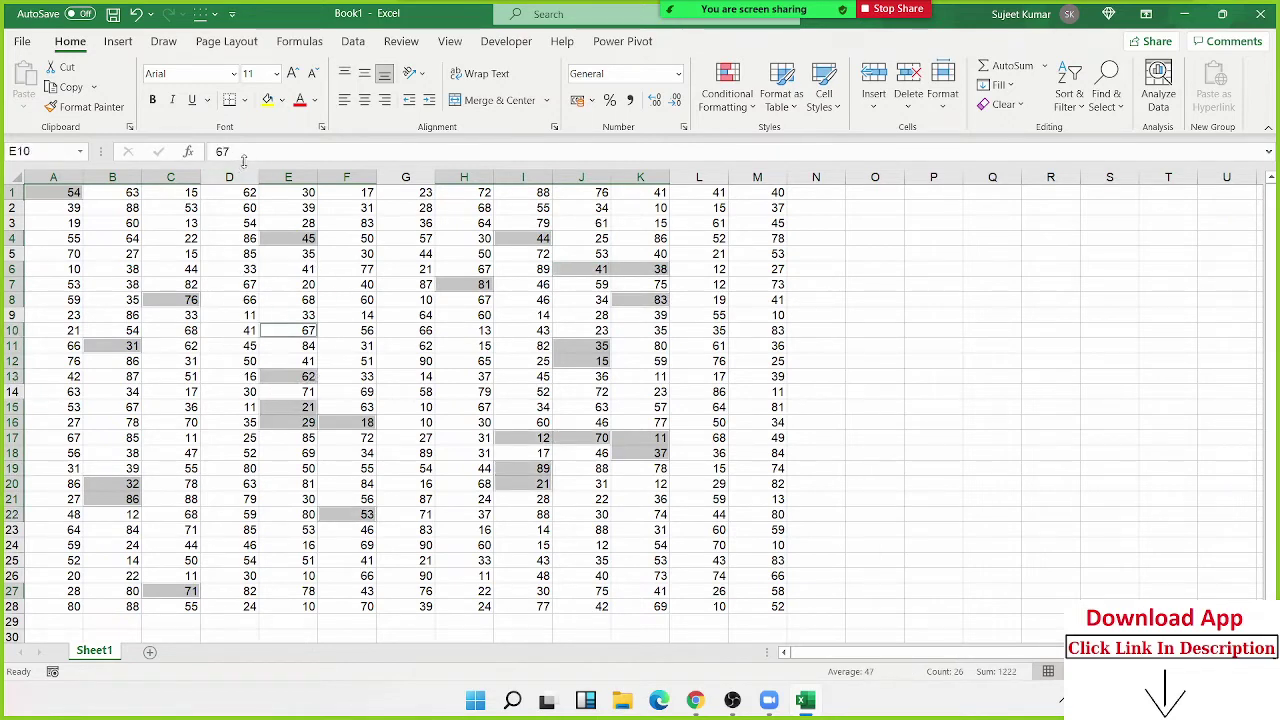
left_click(267, 99)
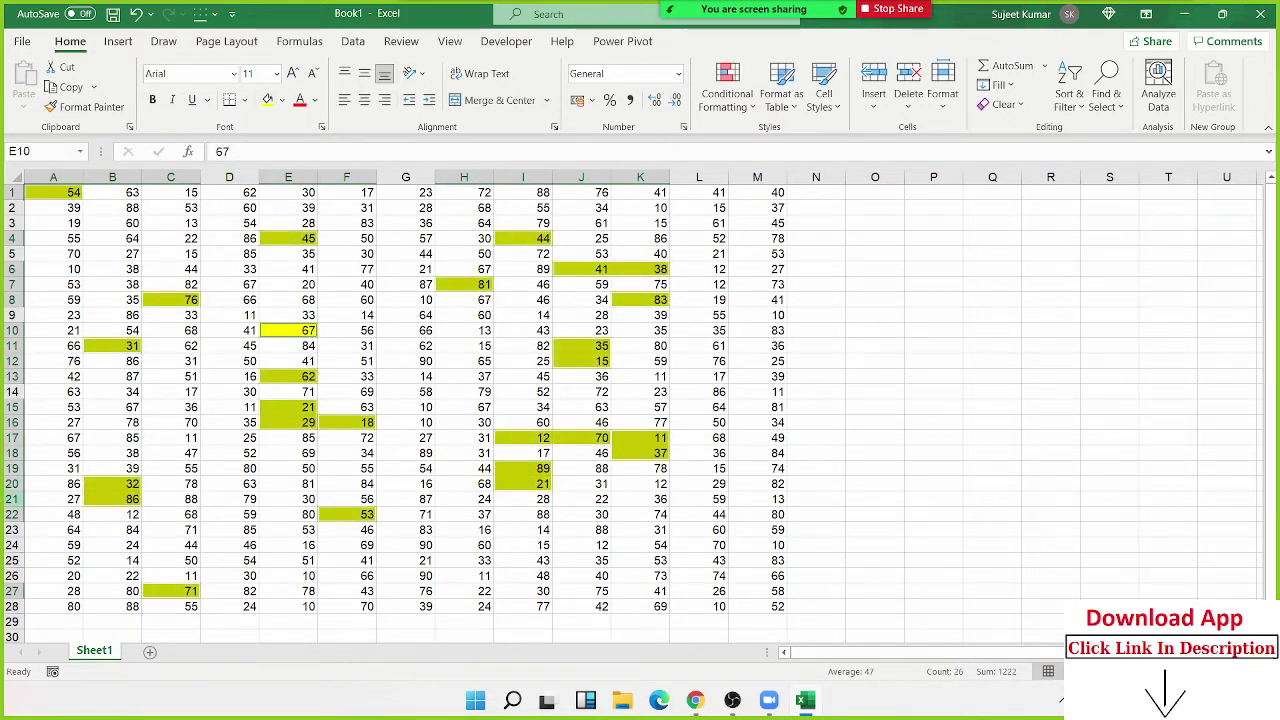
key("ctrl+z")
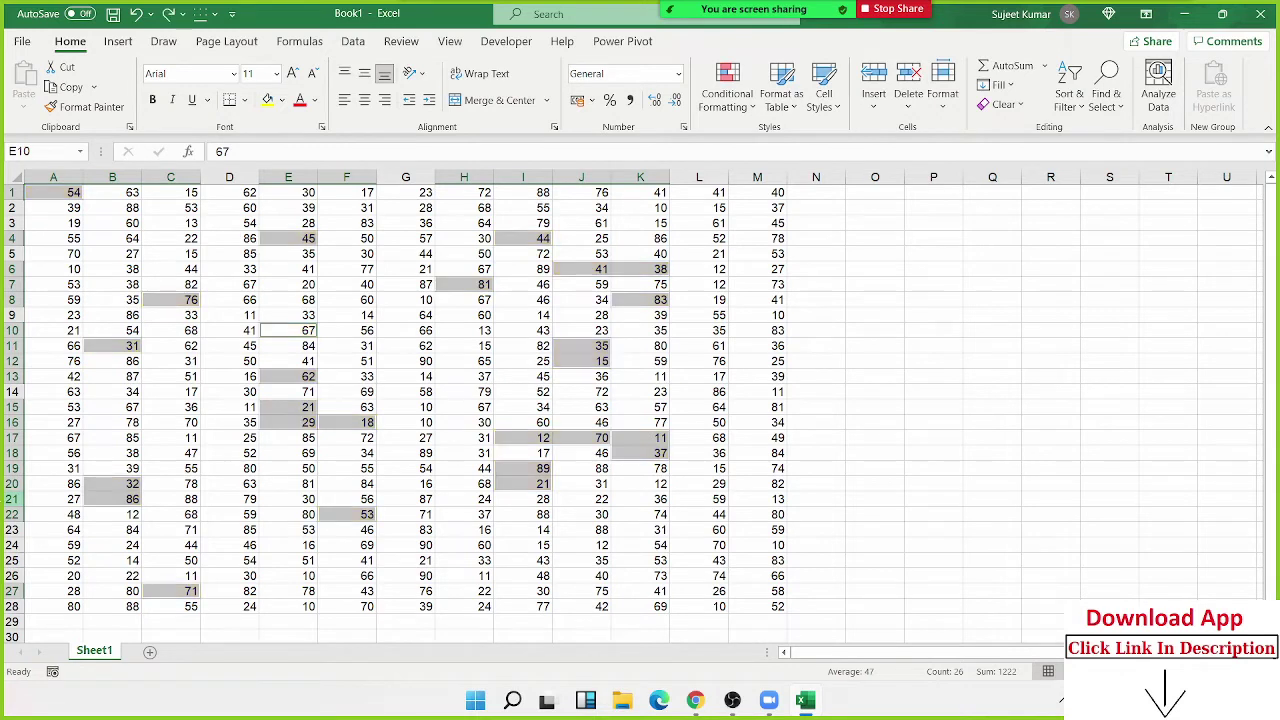
- Try copying the multiple selection, dismiss the warning, and switch to Chrome
key("ctrl+c")
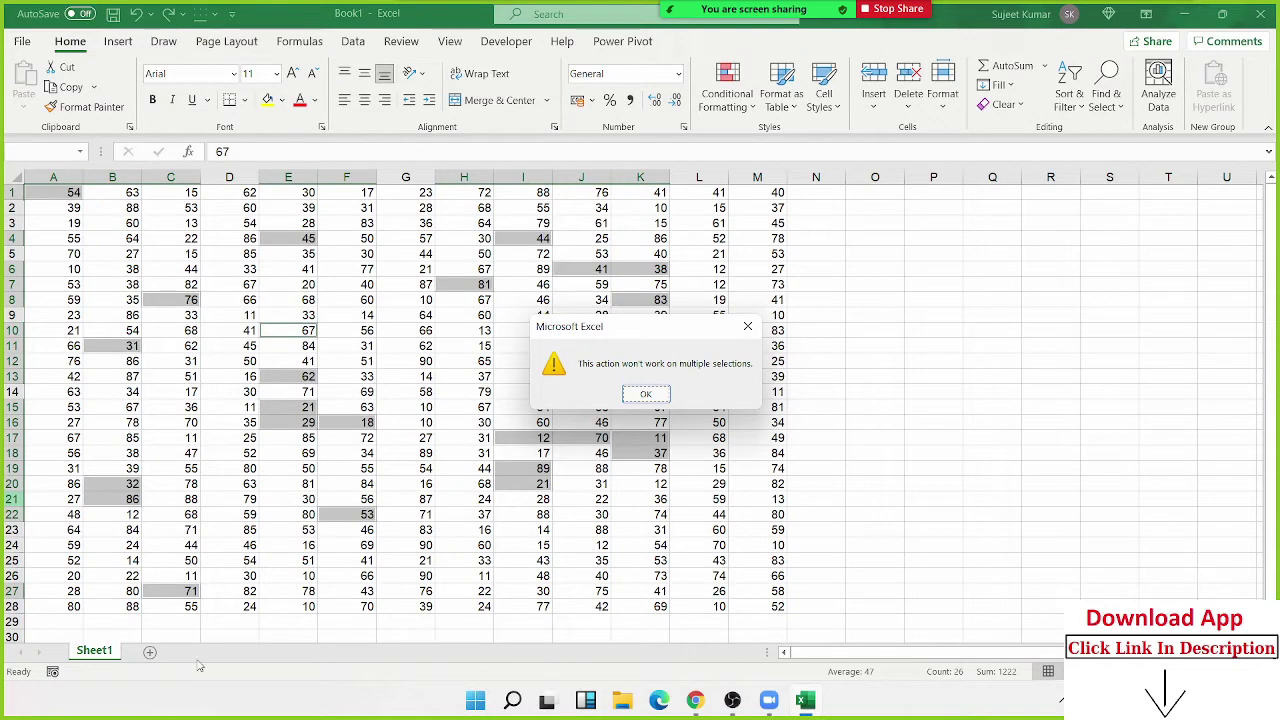
left_click(646, 394)
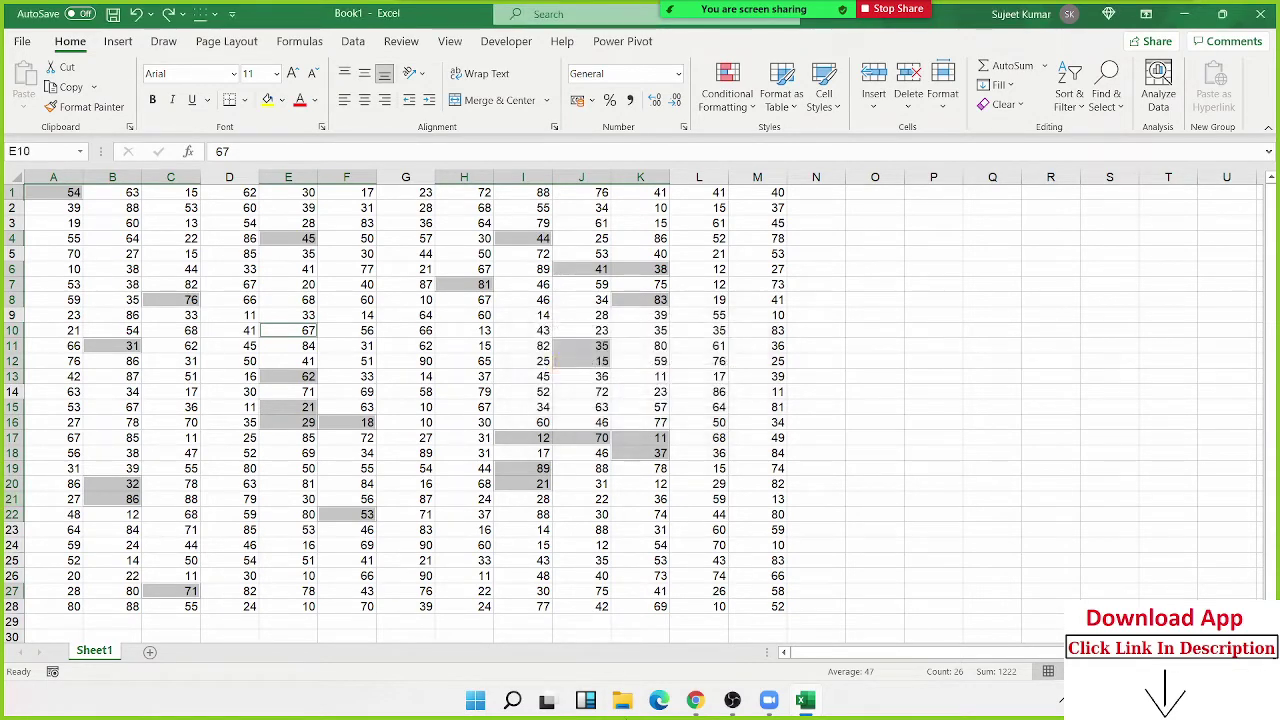
left_click(690, 703)
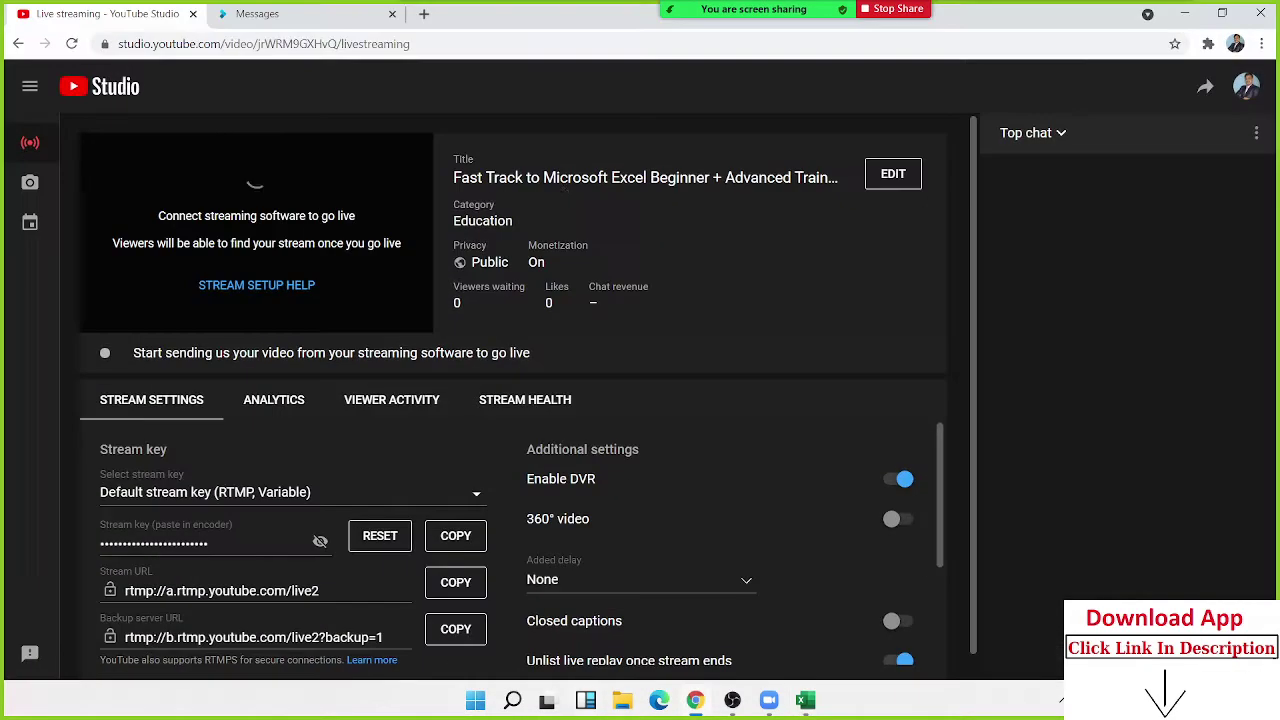
- In a new tab, search Google for 'dell latitude keyboard'
left_click(424, 14)
type("g")
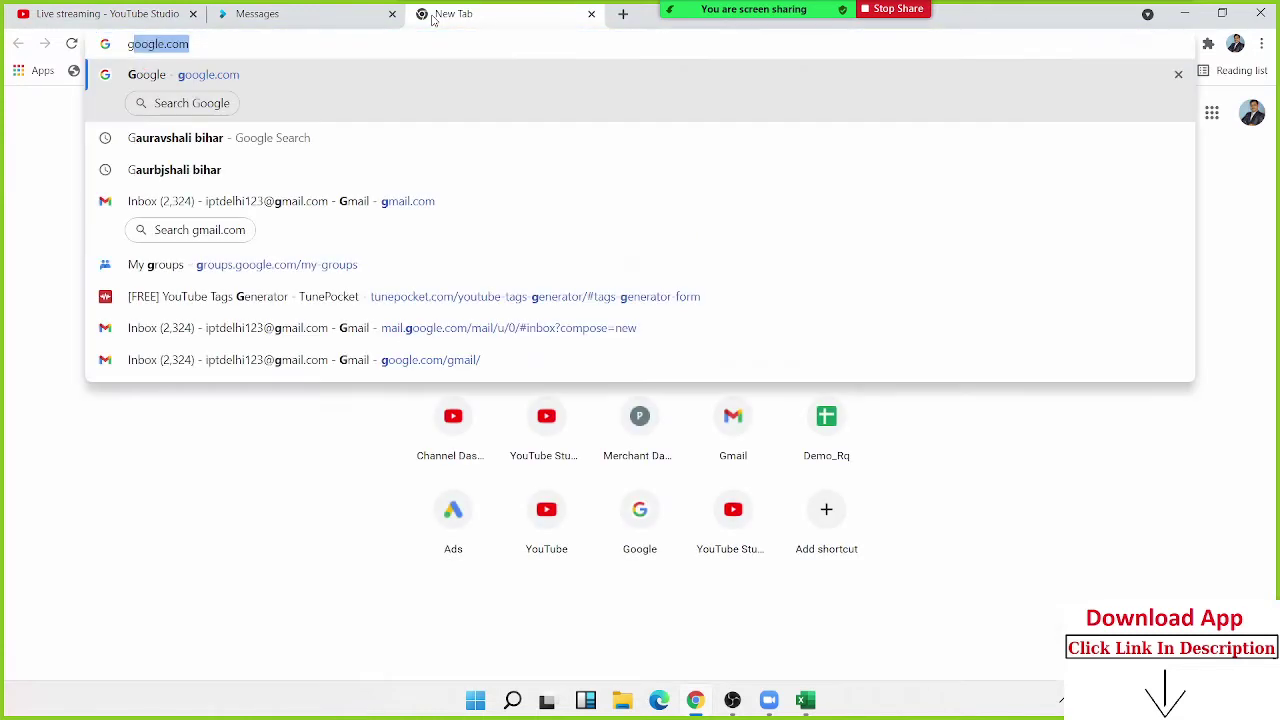
type("oogle.com")
key("Return")
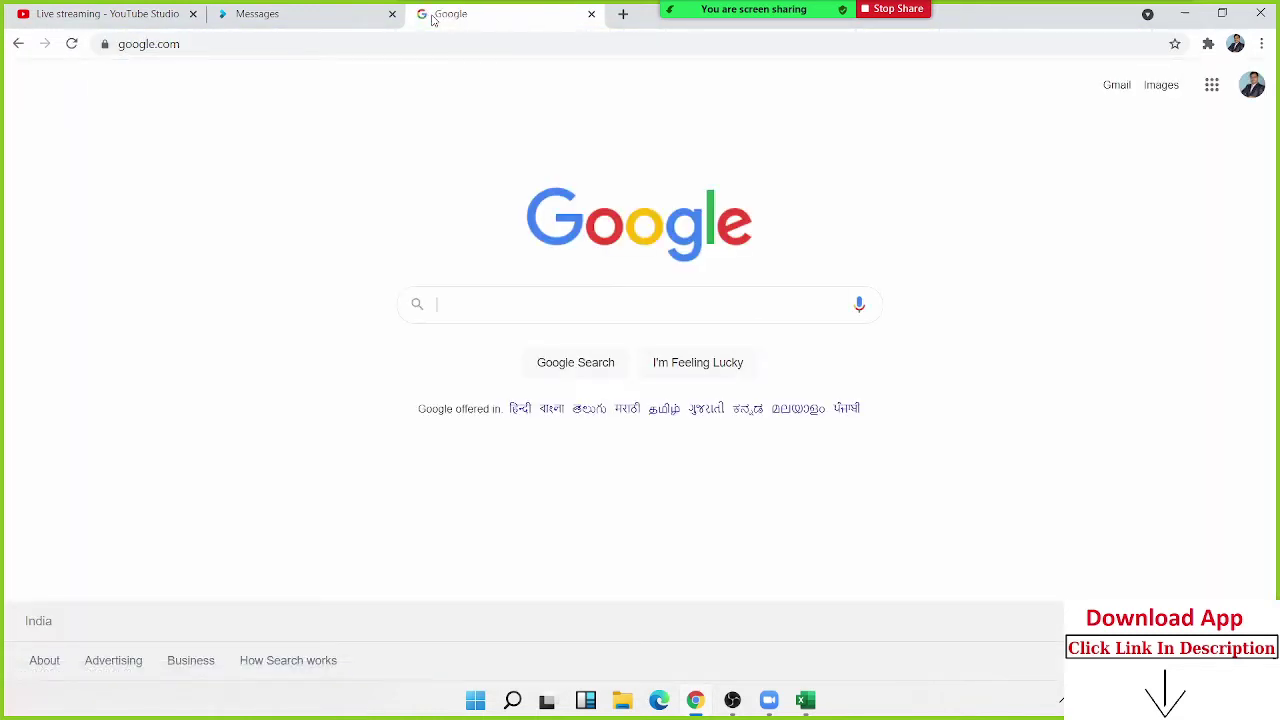
type("La")
key("BackSpace")
key("BackSpace")
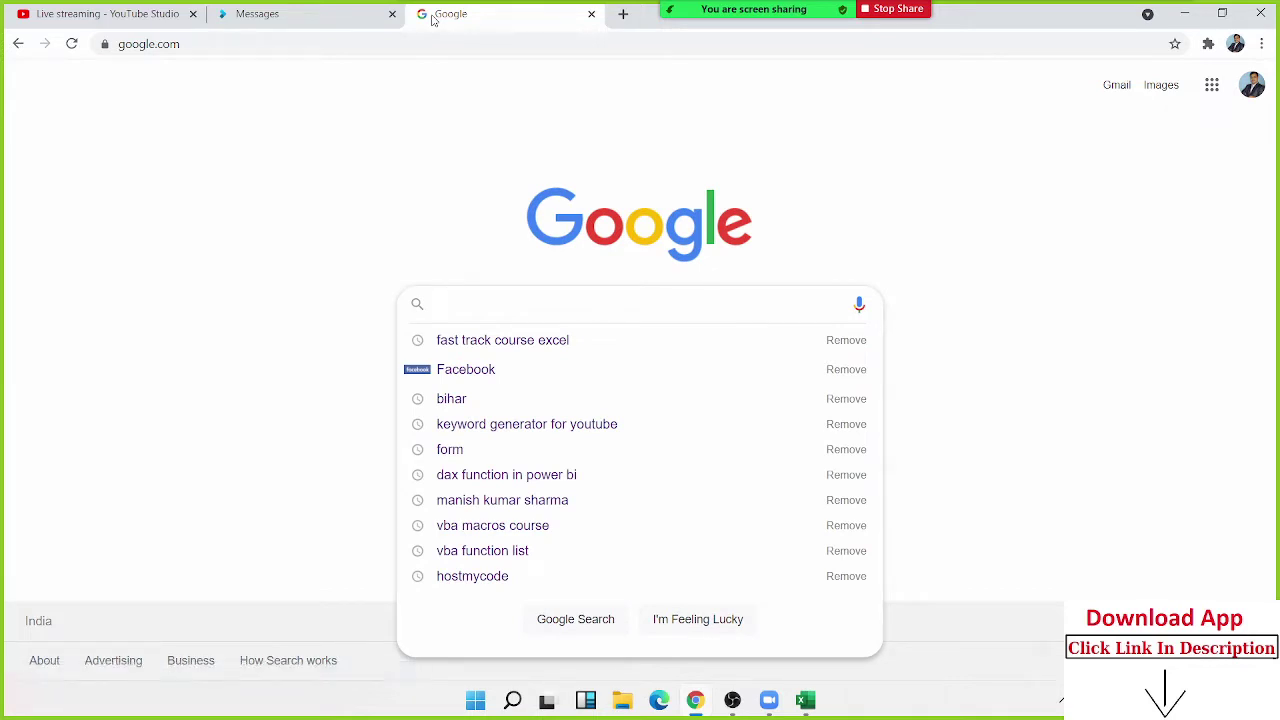
type("del l")
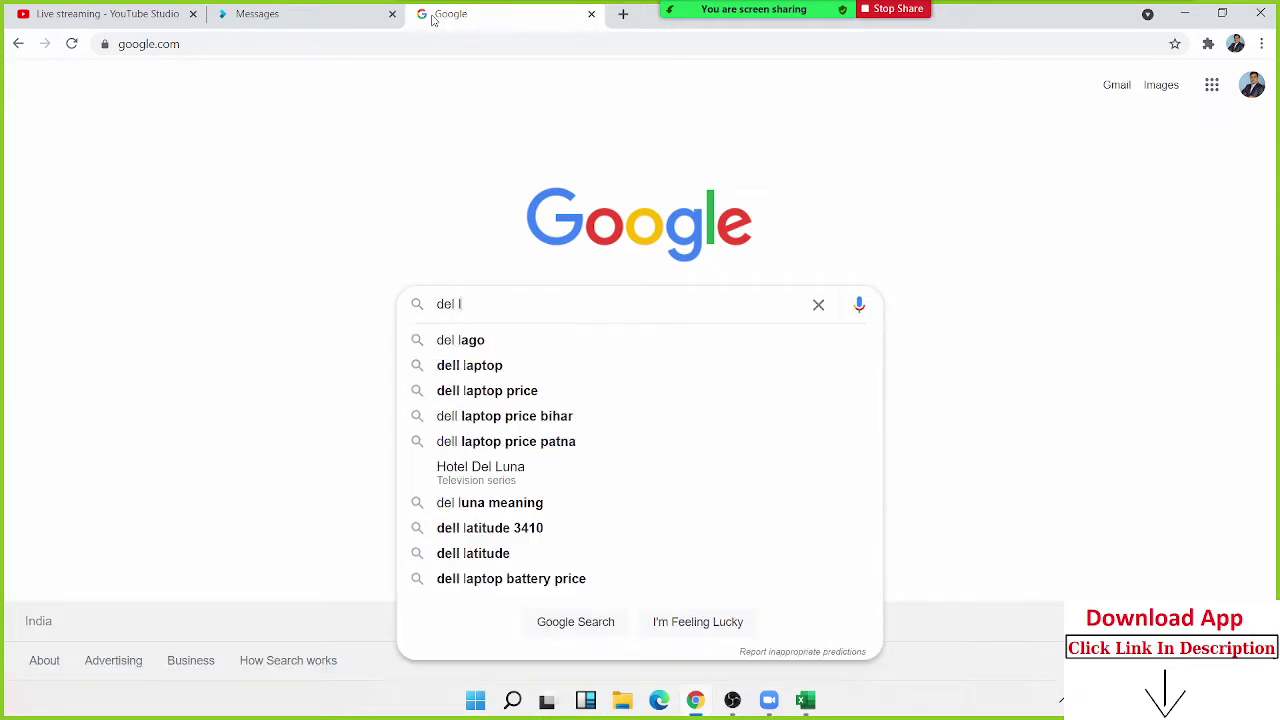
type("at")
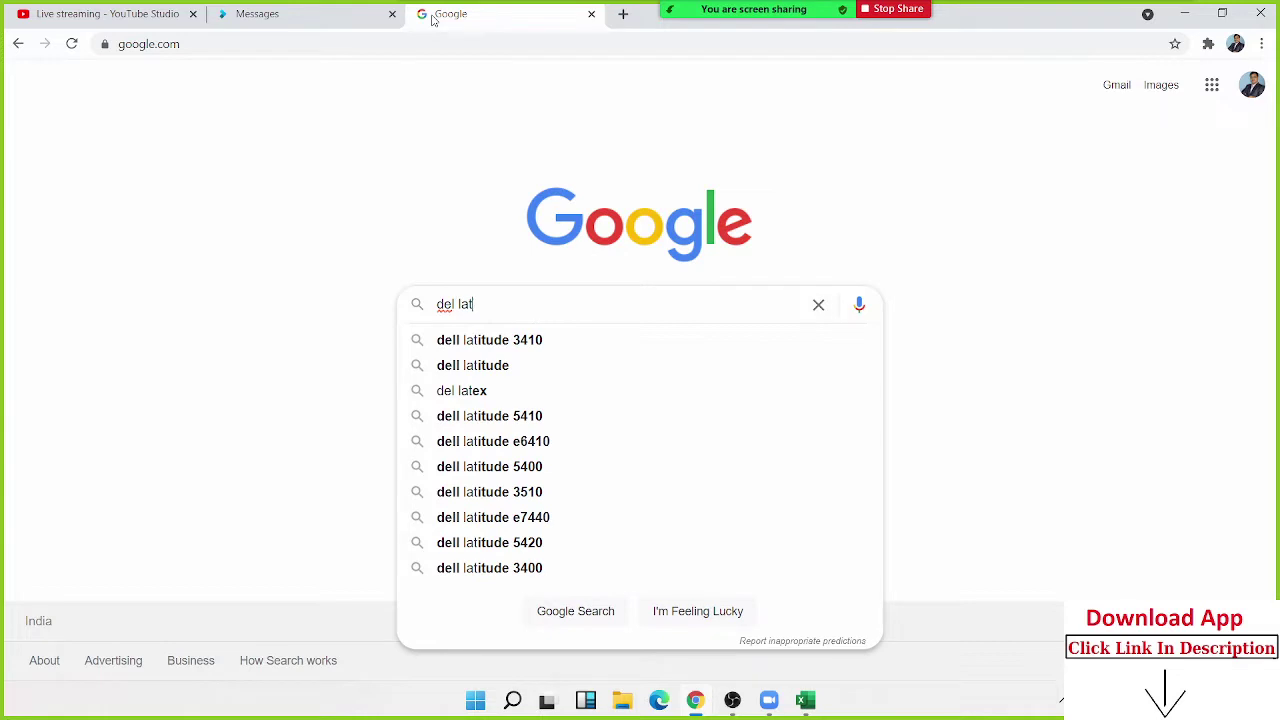
key("Down")
key("BackSpace")
key("BackSpace")
key("BackSpace")
key("BackSpace")
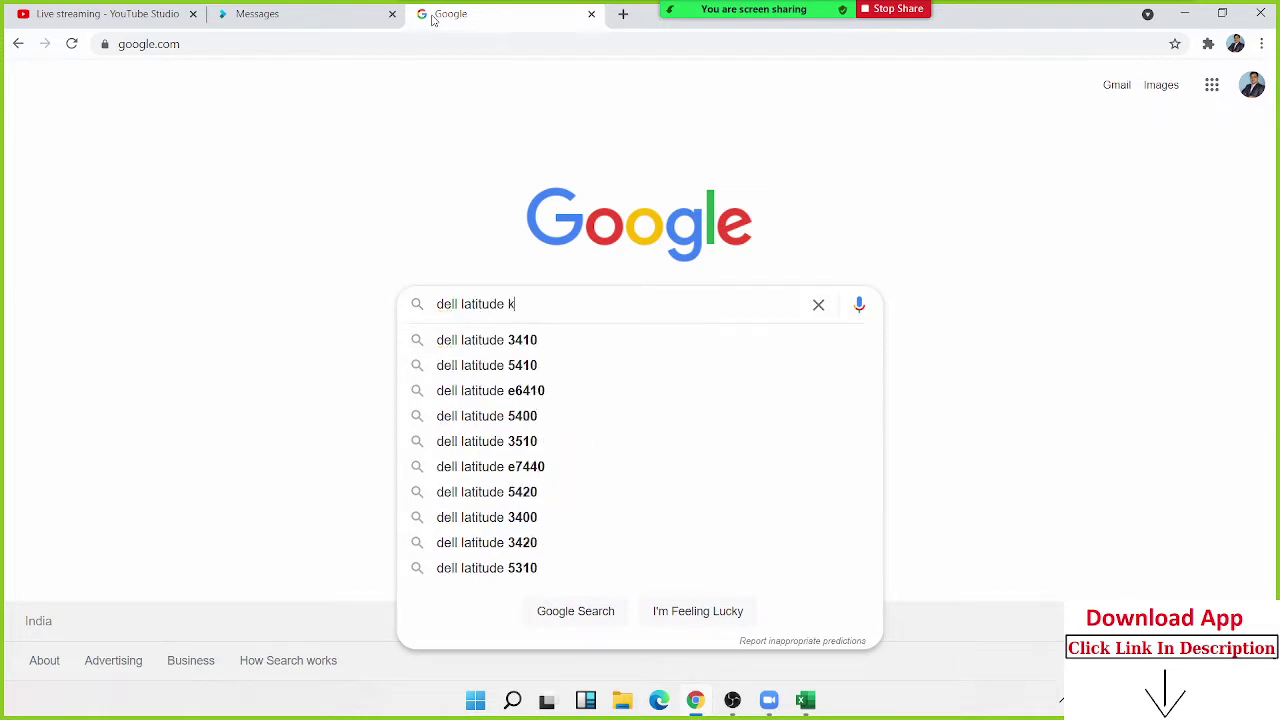
type("eyboard")
key("Return")
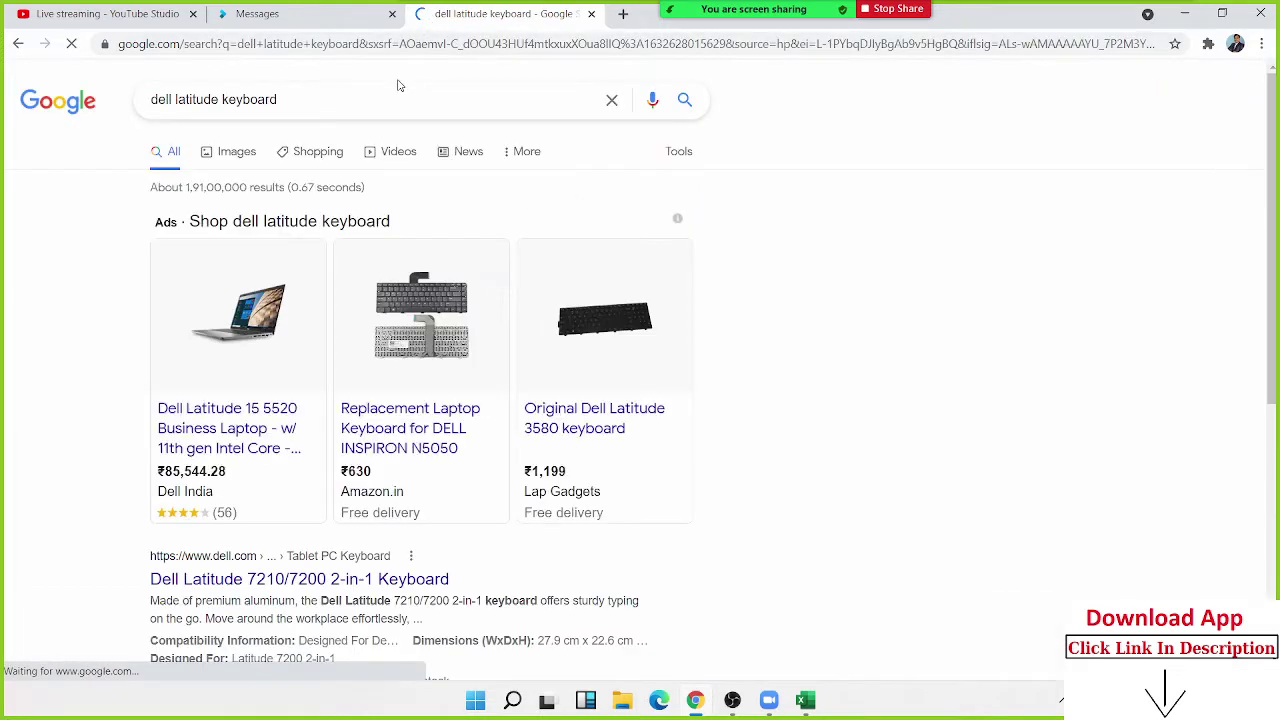
- View the Images results, preview the Dell Latitude E6230 keyboard, then minimize Chrome
left_click(240, 156)
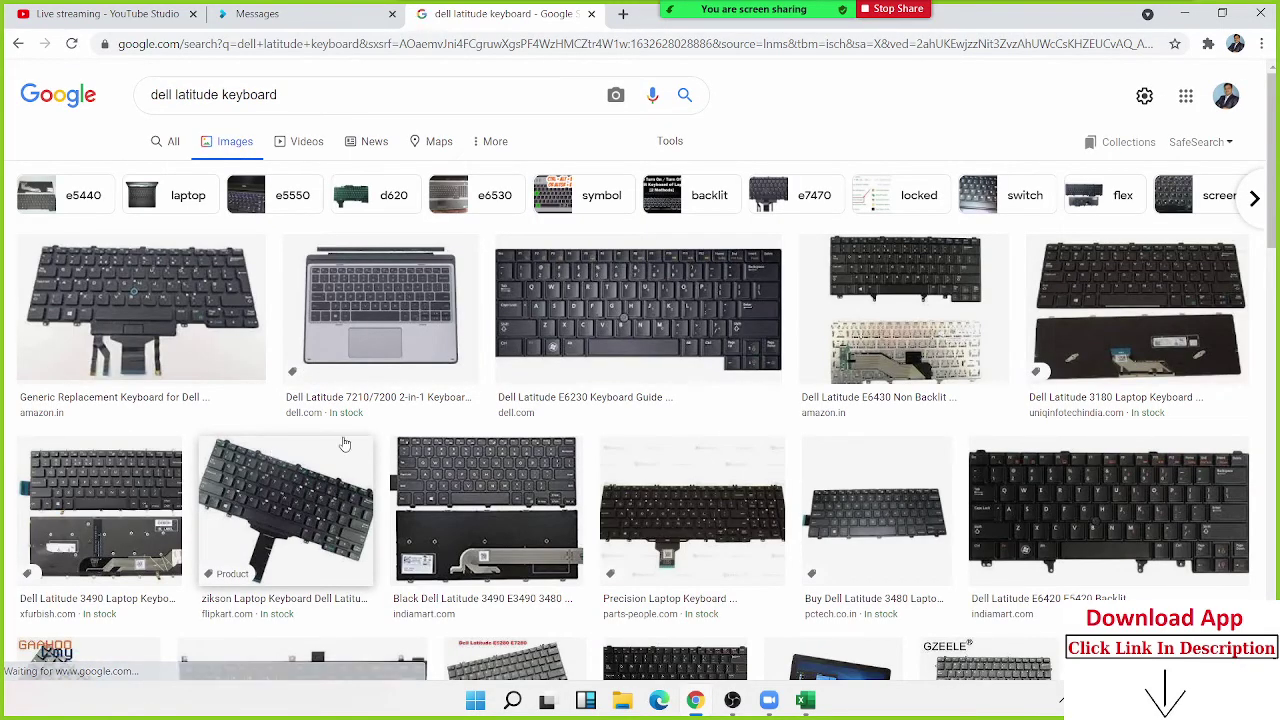
left_click(641, 320)
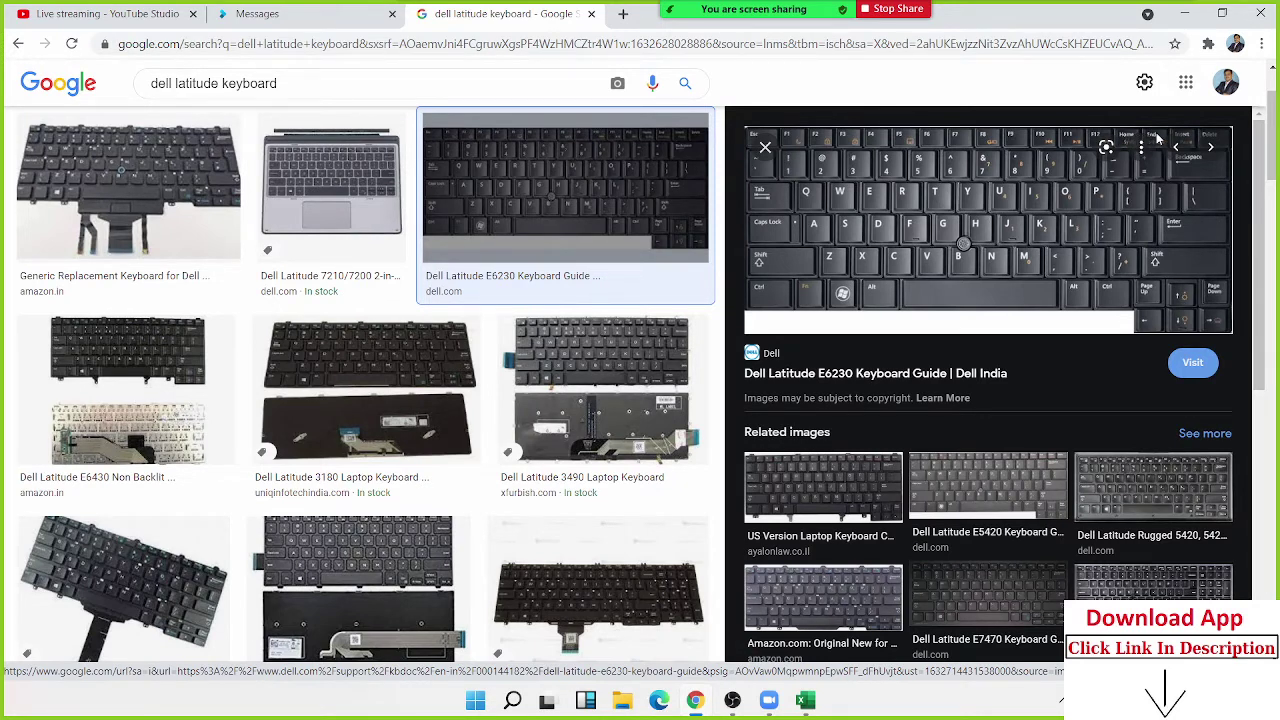
mouse_move(1130, 148)
left_click(765, 147)
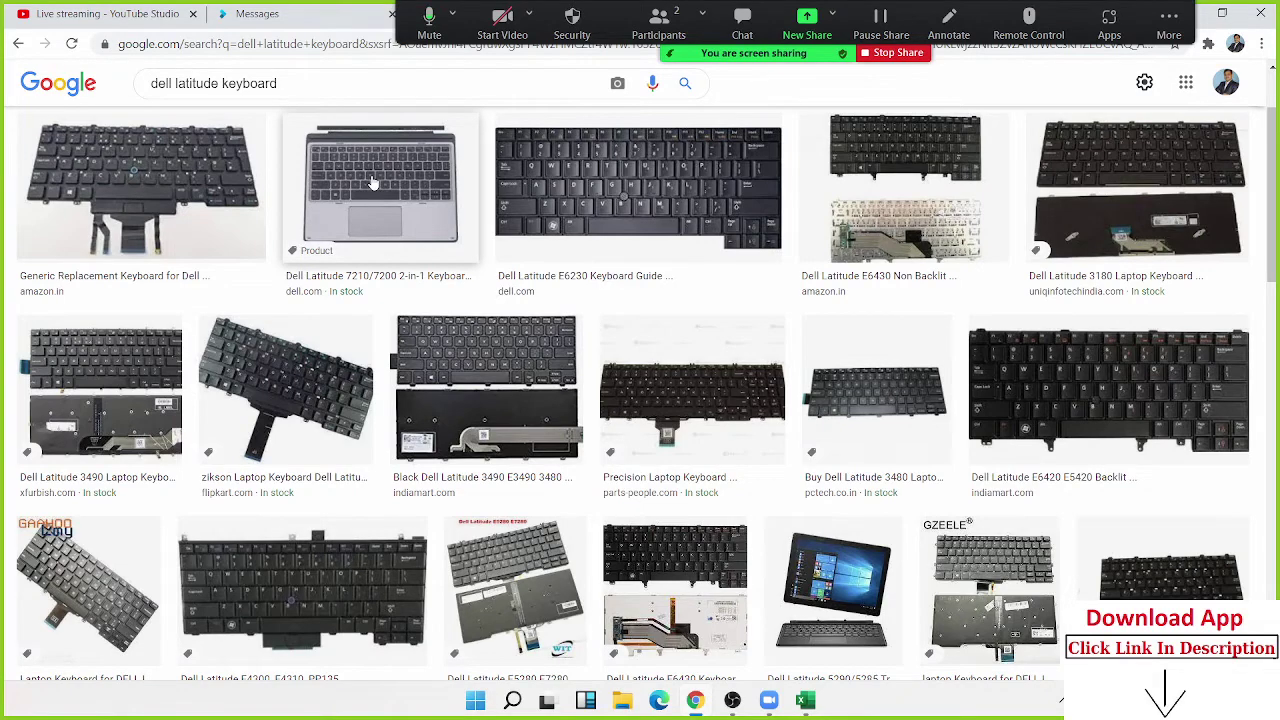
left_click(695, 700)
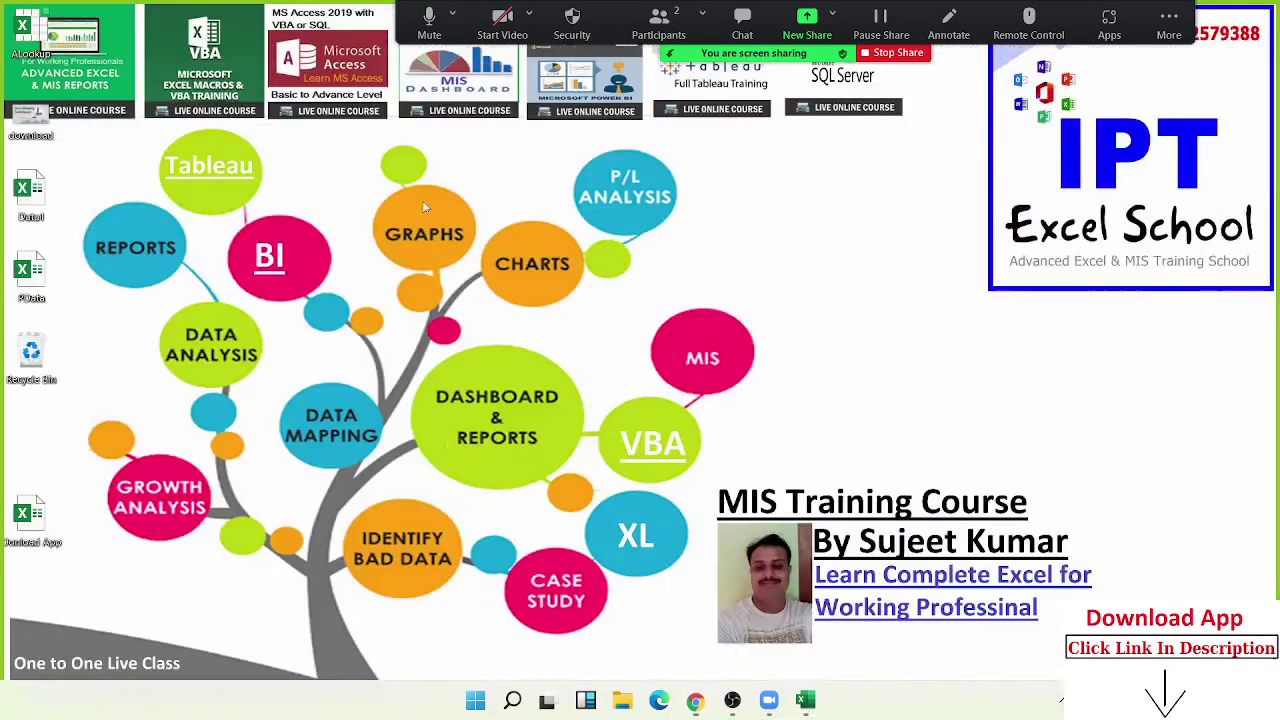
- Back in Excel, select scattered cells such as E8, G3, C4:C5, K22:K23 and I16
left_click(805, 700)
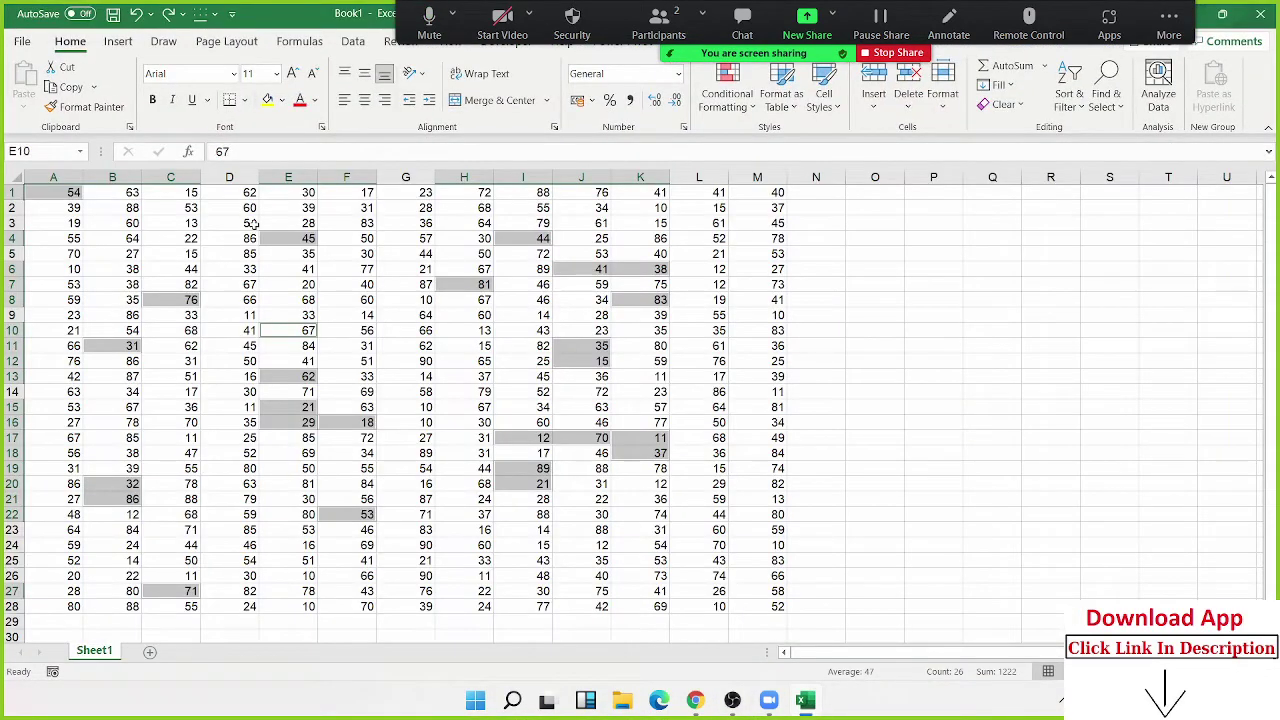
left_click(405, 284)
left_click(290, 300)
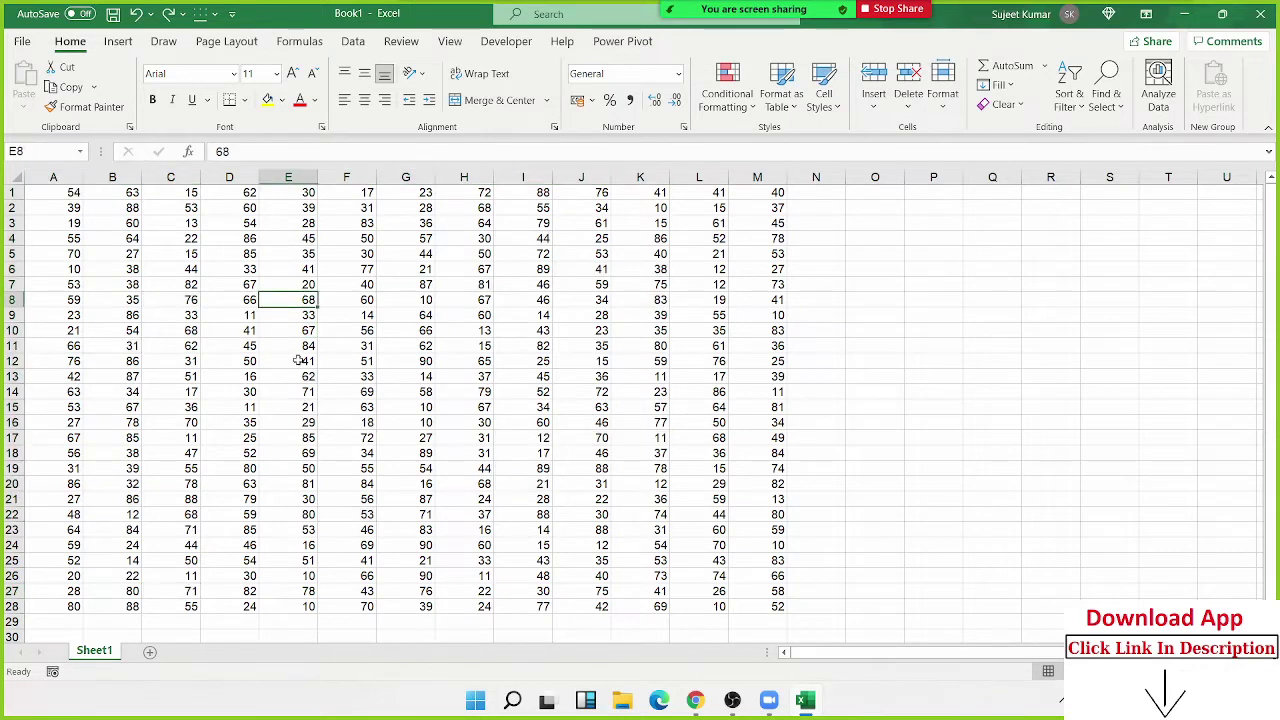
left_click(405, 223, "ctrl")
left_click(464, 299, "ctrl")
left_click(405, 483, "ctrl")
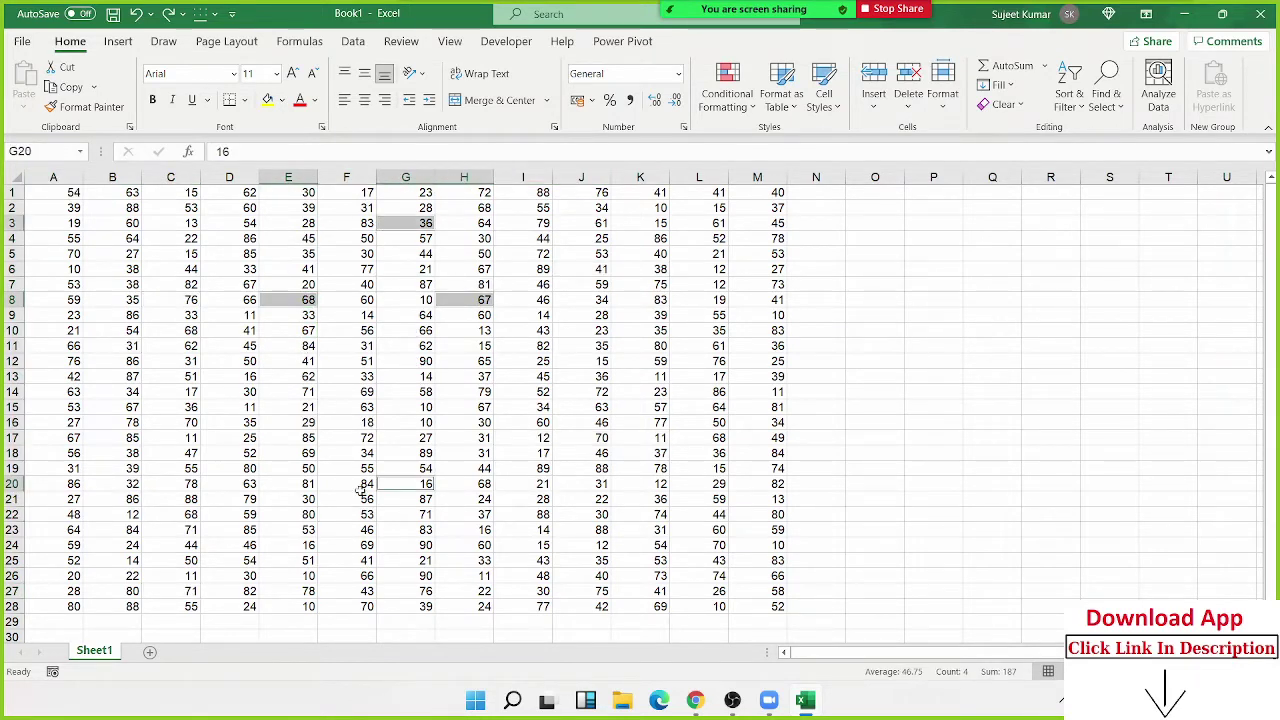
left_click(288, 468, "ctrl")
left_click(170, 361, "ctrl")
left_click_drag(170, 284, 170, 299)
left_click_drag(170, 238, 170, 253)
left_click(229, 208, "ctrl")
left_click(581, 330, "ctrl")
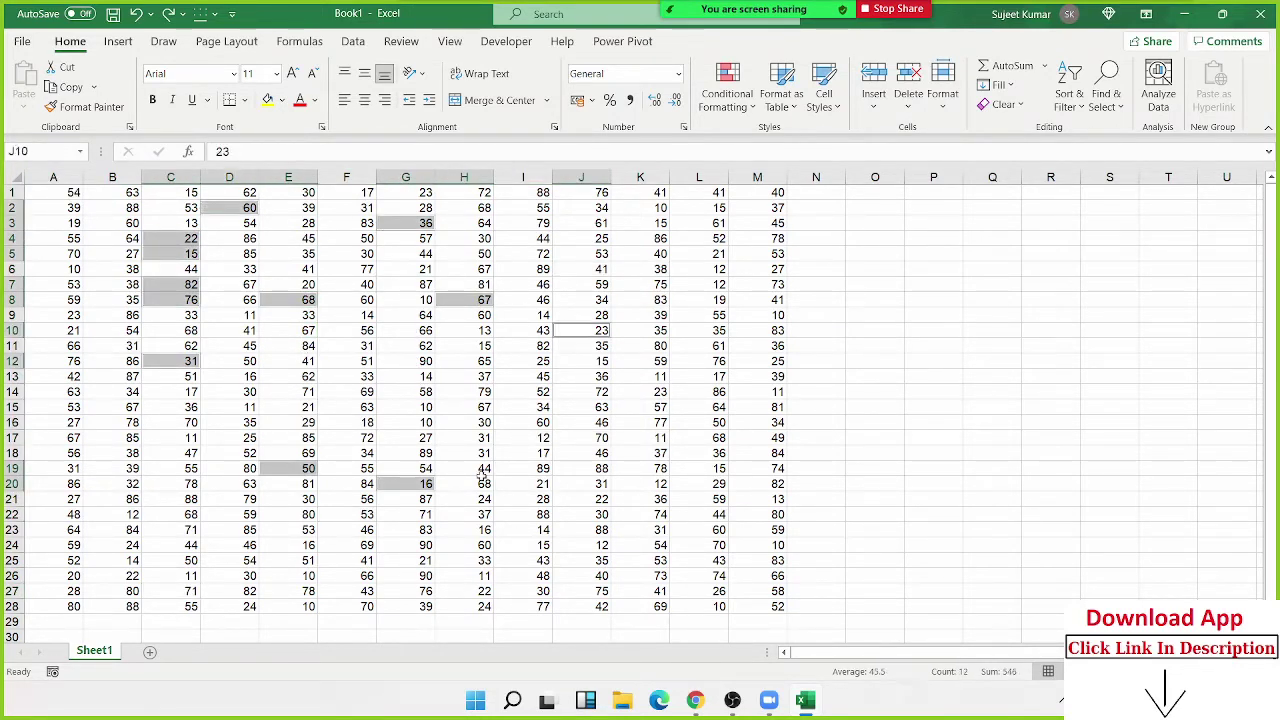
left_click(483, 483, "ctrl")
left_click_drag(640, 529, 640, 514)
left_click(699, 361, "ctrl")
left_click(640, 208, "ctrl")
left_click(601, 238, "ctrl")
left_click(510, 422, "ctrl")
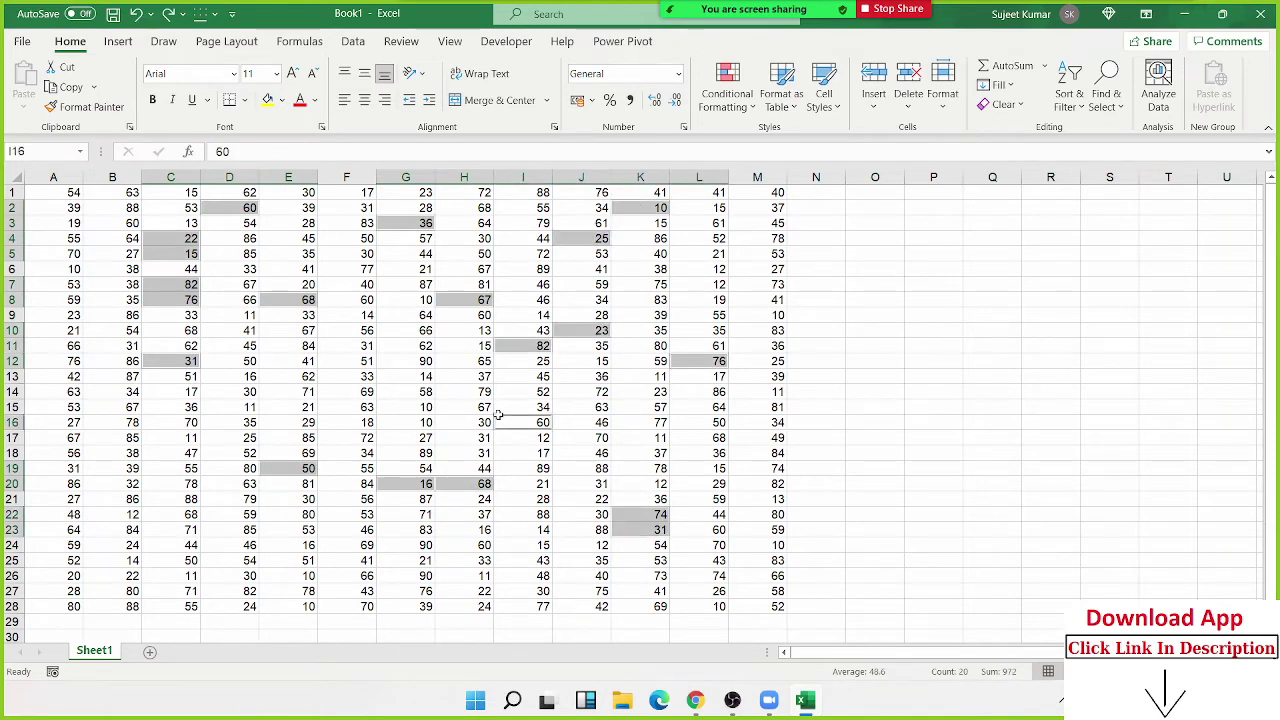
- Attempt to copy the multiple selection, dismiss the warning, and keep only I16 selected
key("ctrl+c")
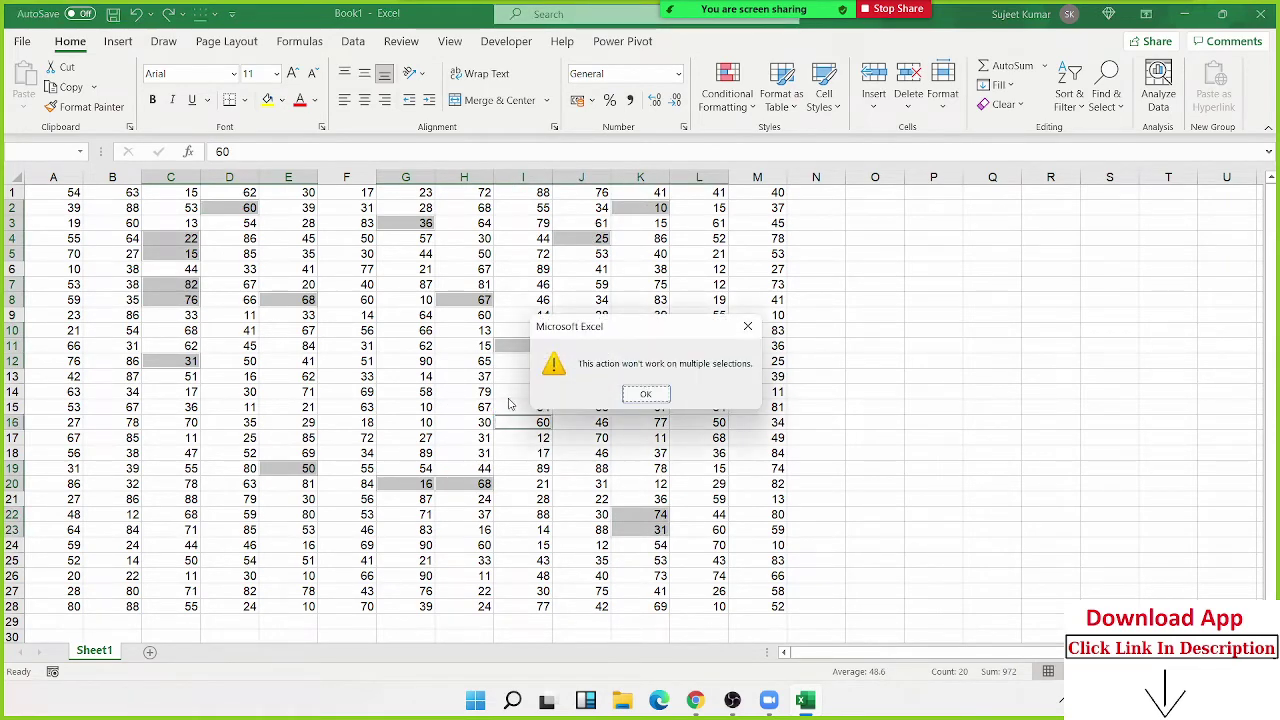
key("Return")
left_click(522, 422)
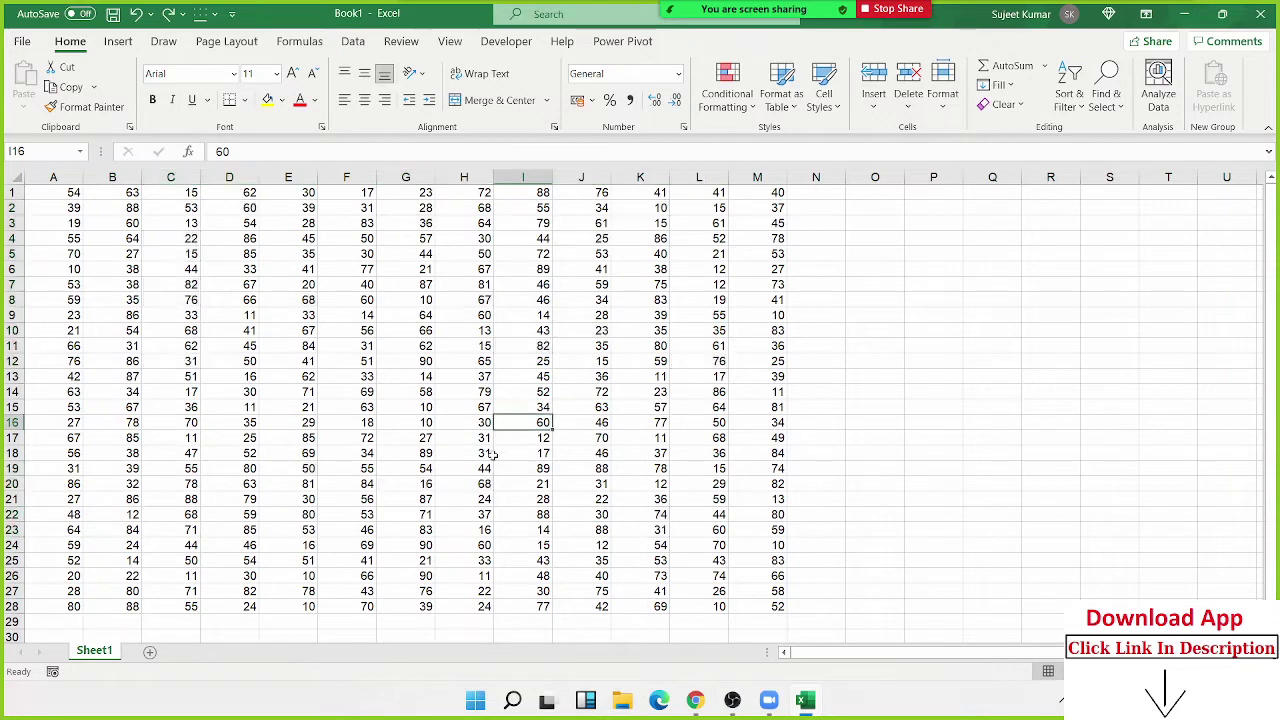
left_click(73, 193)
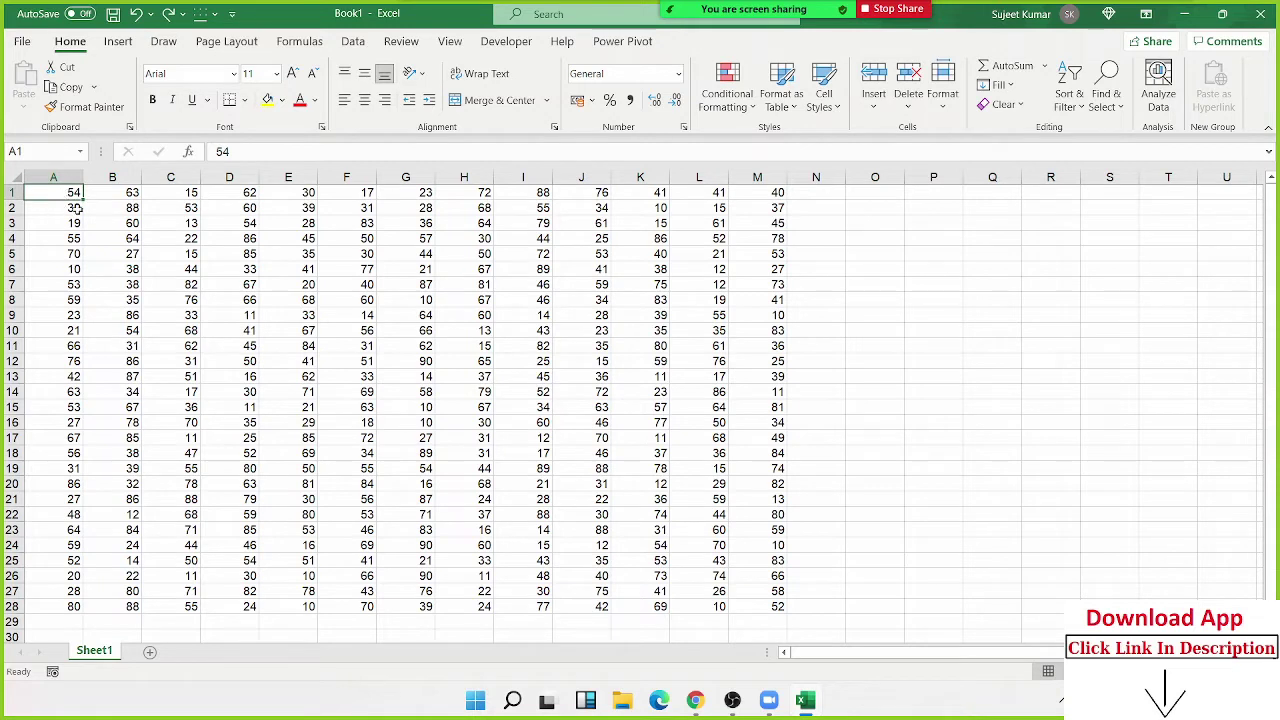
left_click(168, 205)
left_click(206, 278)
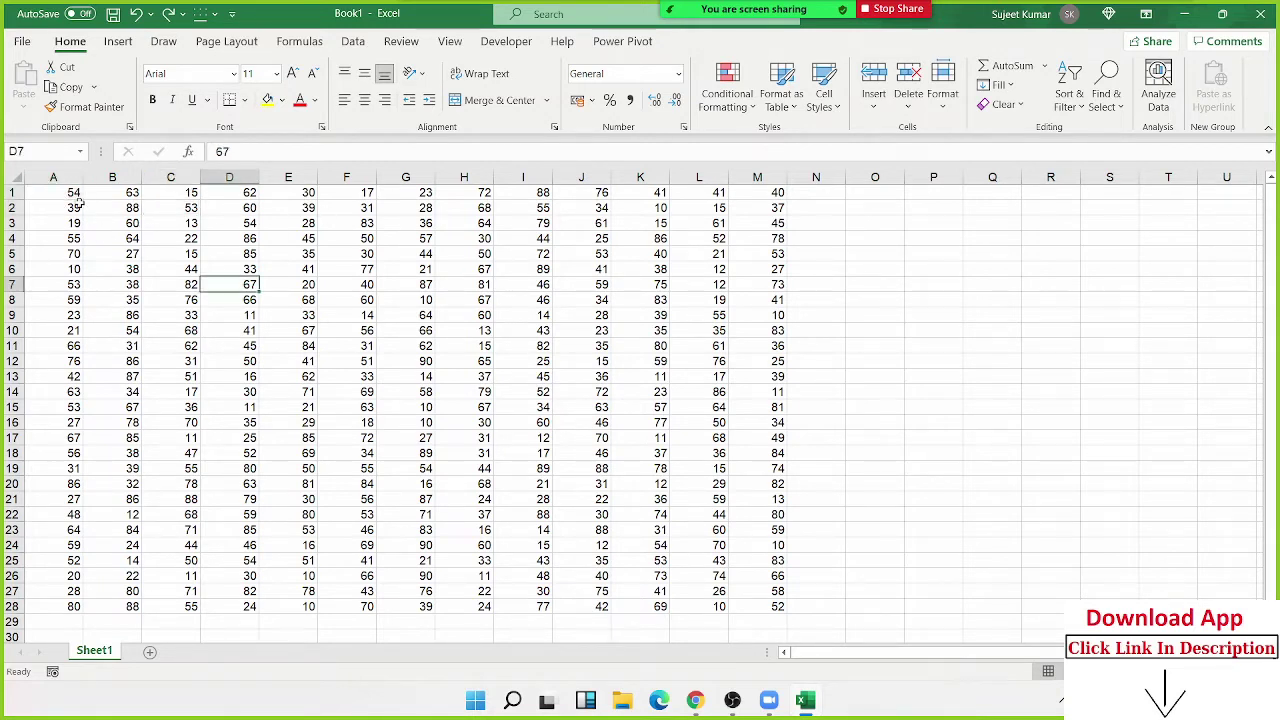
left_click(68, 193)
left_click(187, 194, "ctrl")
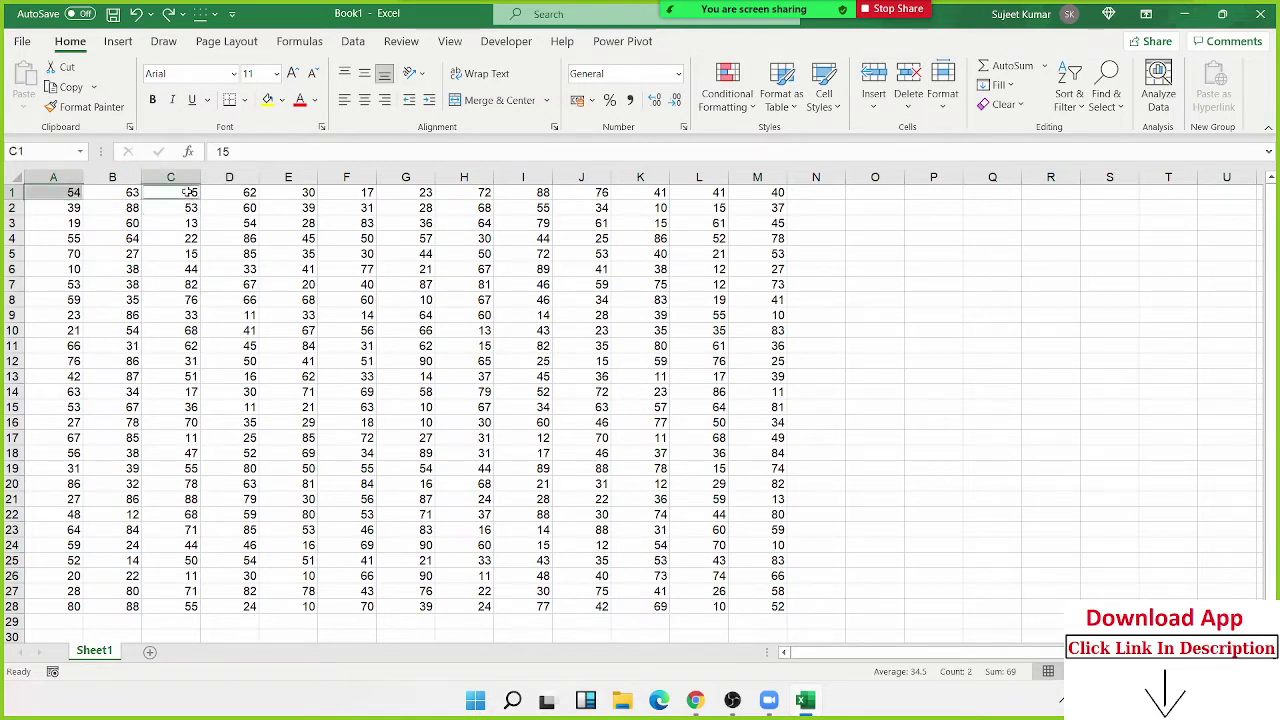
left_click(303, 190, "ctrl")
left_click(468, 192, "ctrl")
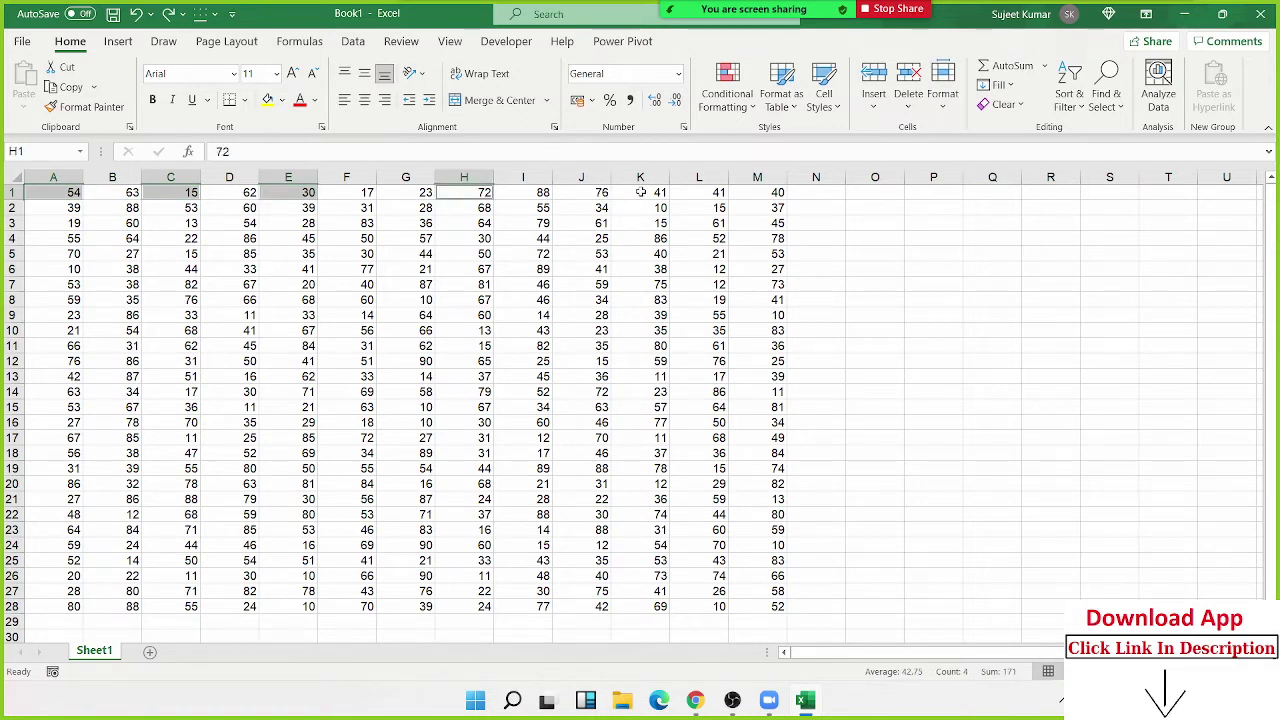
left_click(640, 192, "ctrl")
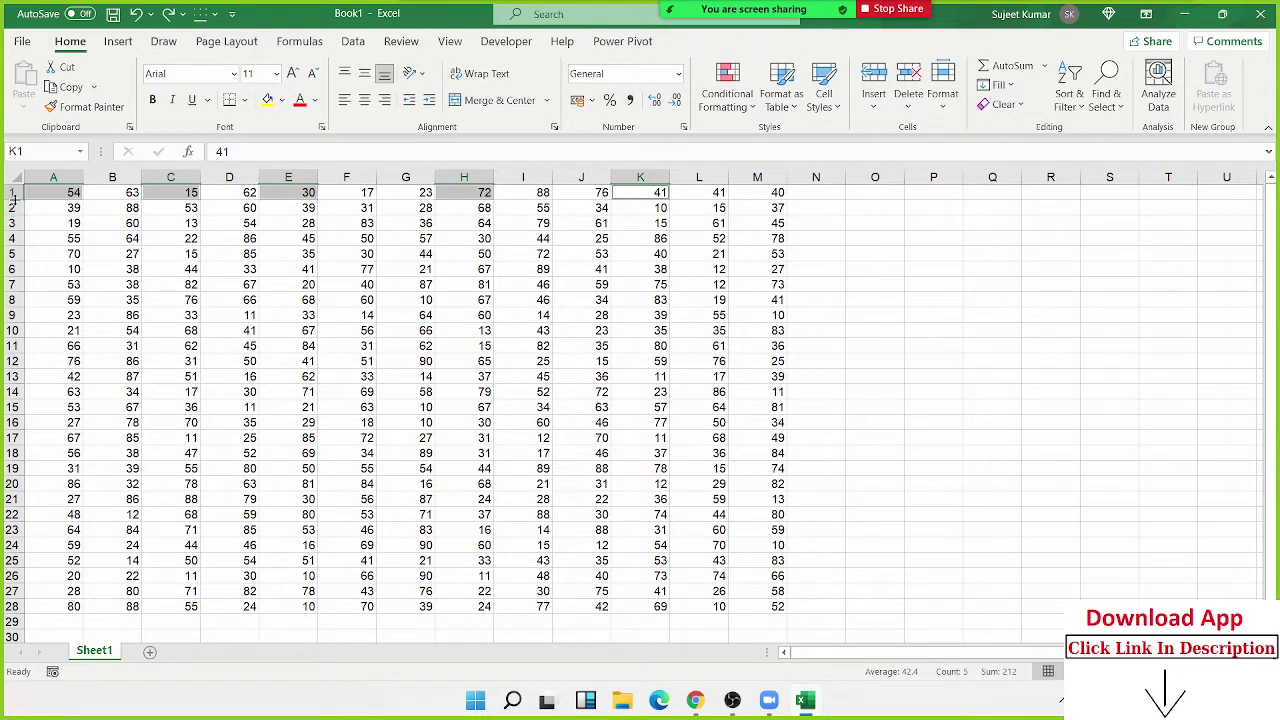
key("ctrl+c")
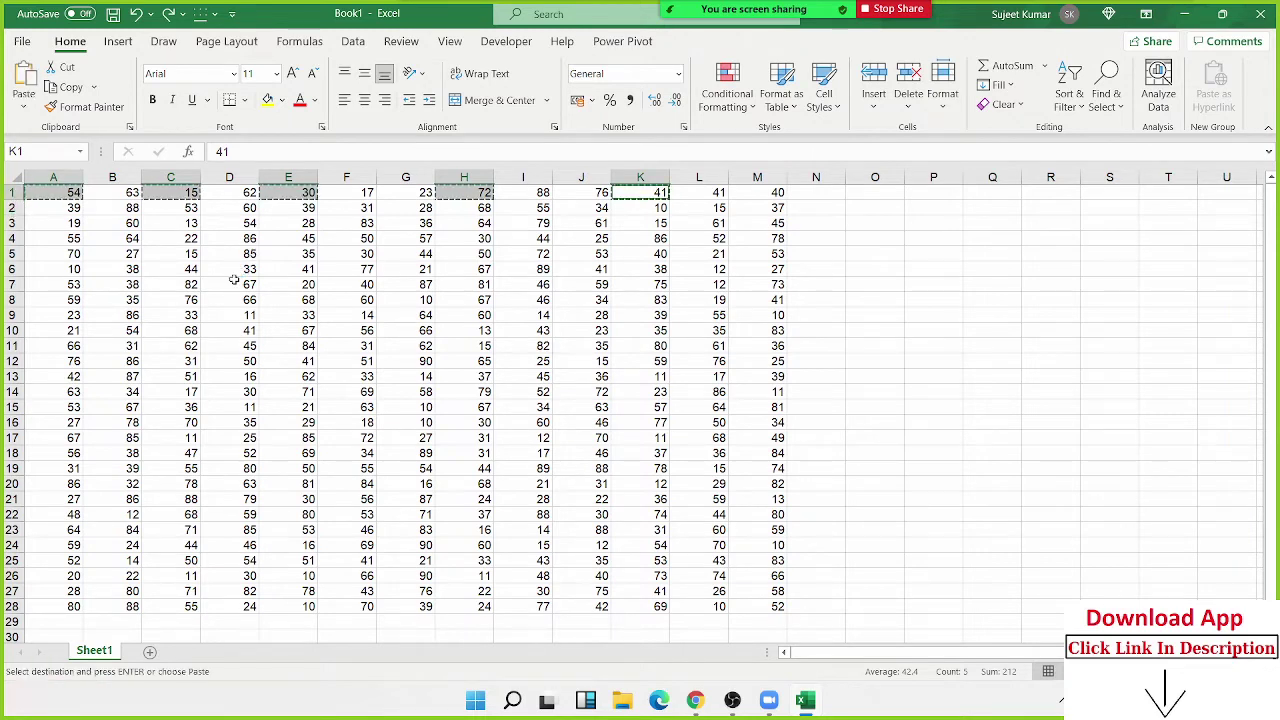
left_click(911, 238)
key("ctrl+v")
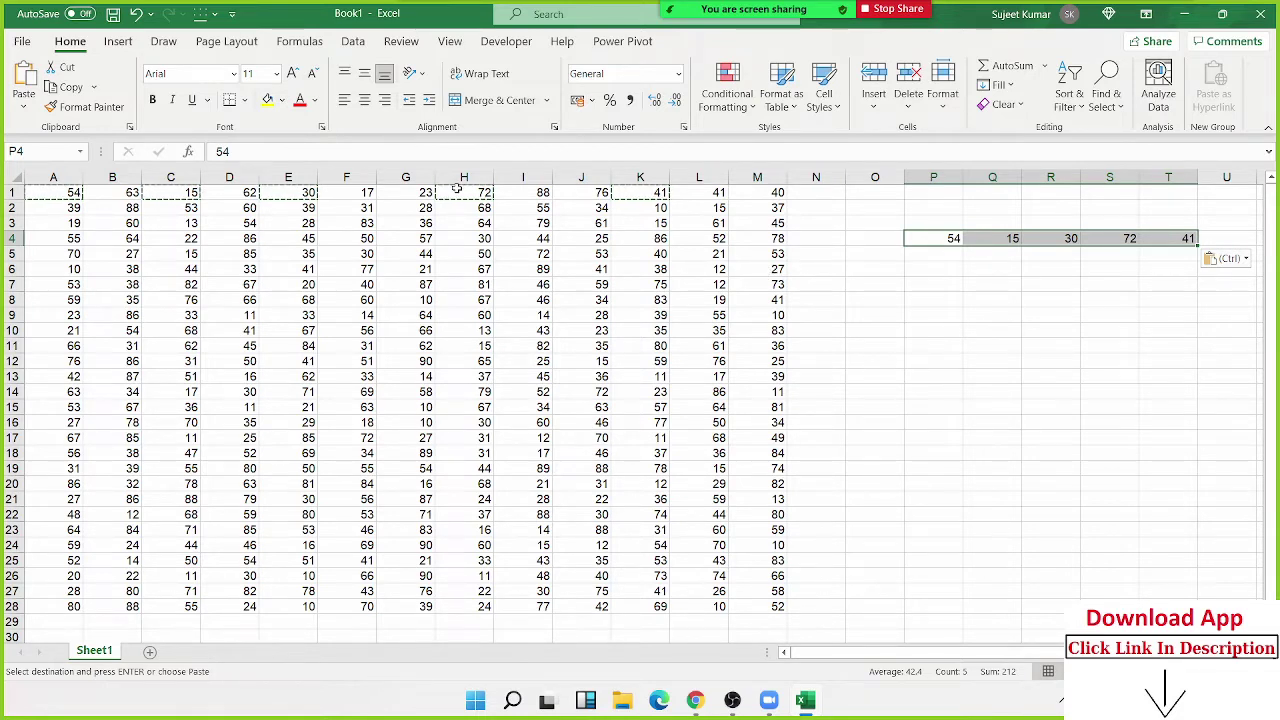
key("Delete")
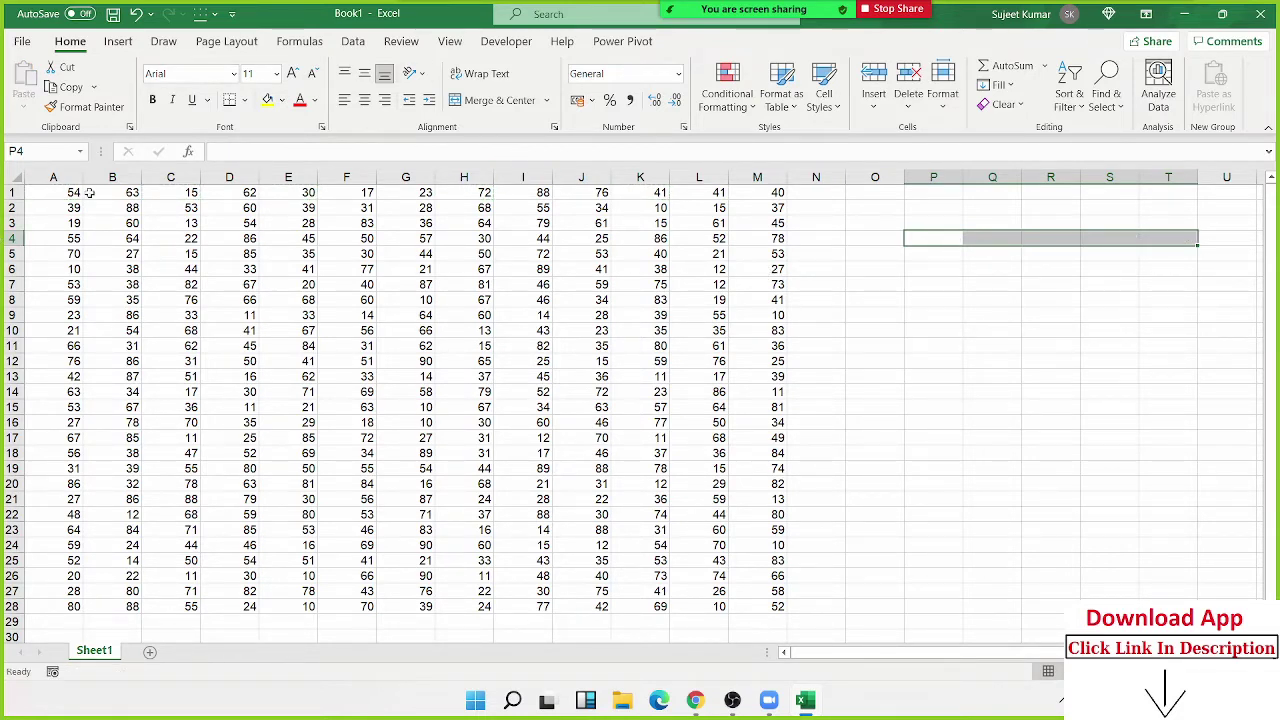
- Select A1:A4, C1:C4 and E1:E4 together and copy them
left_click(89, 192)
left_click(58, 190)
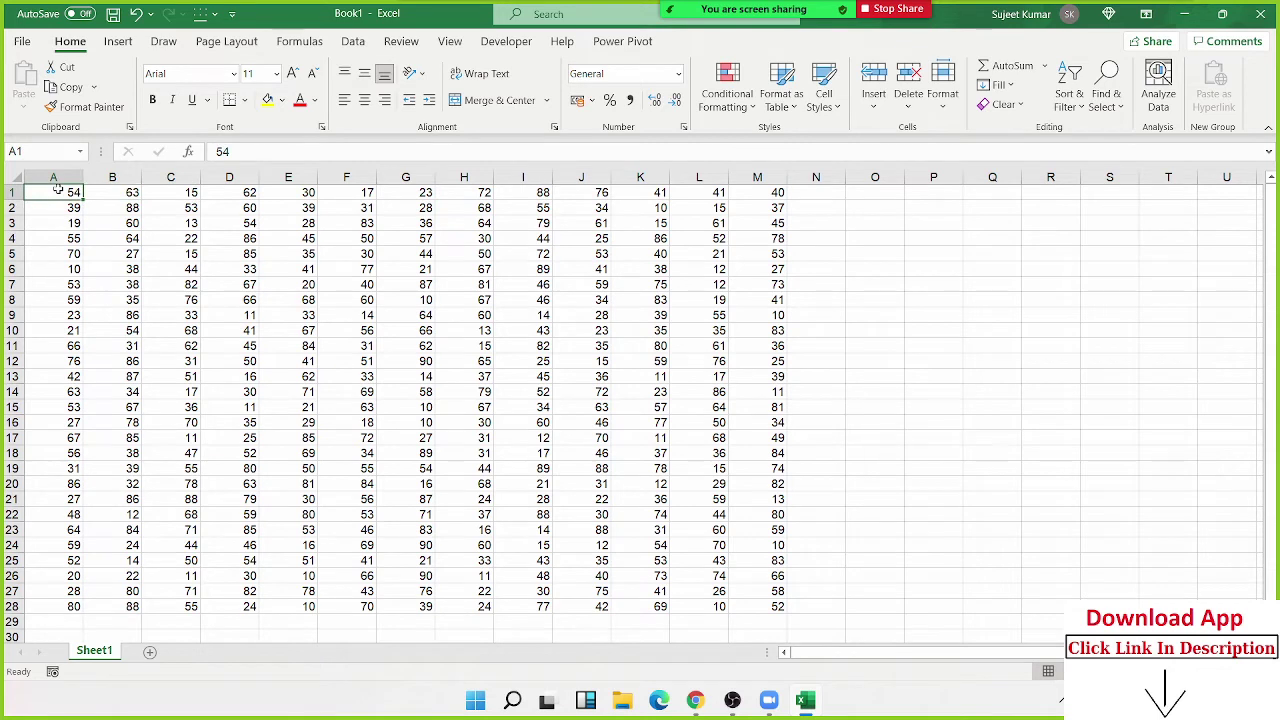
left_click_drag(58, 190, 60, 238)
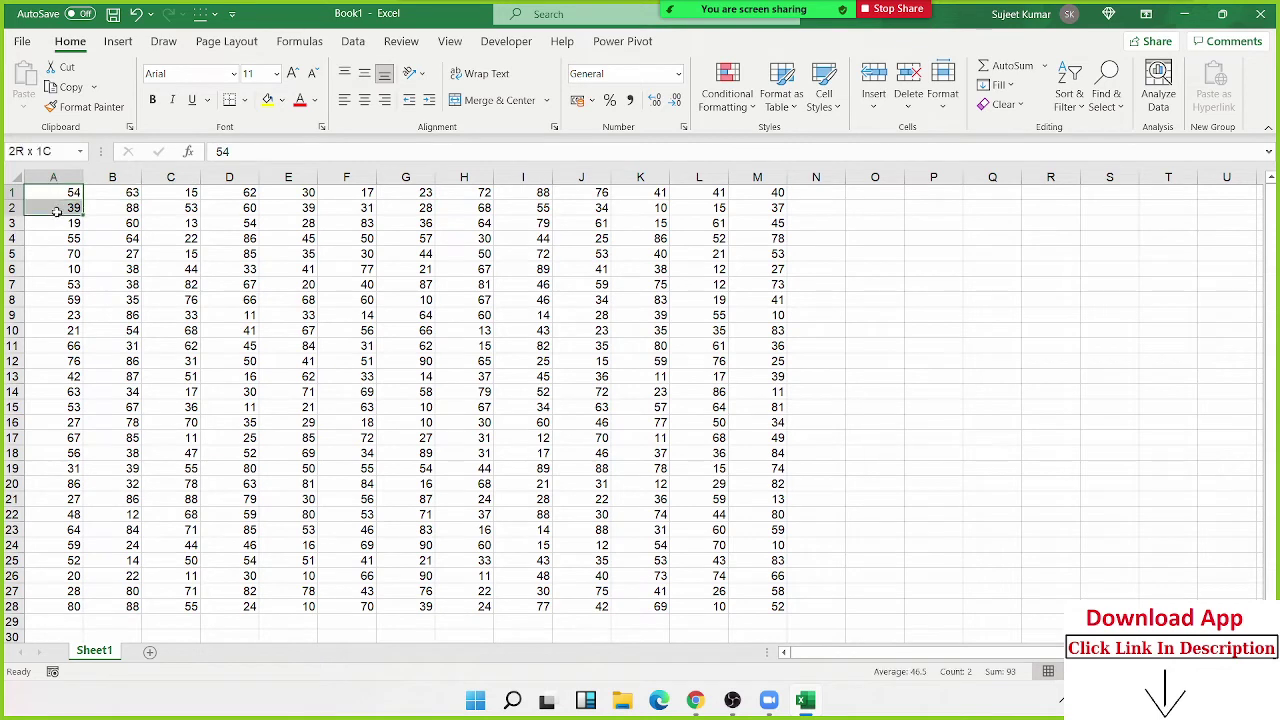
left_click(176, 192, "ctrl")
left_click_drag(287, 192, 287, 238)
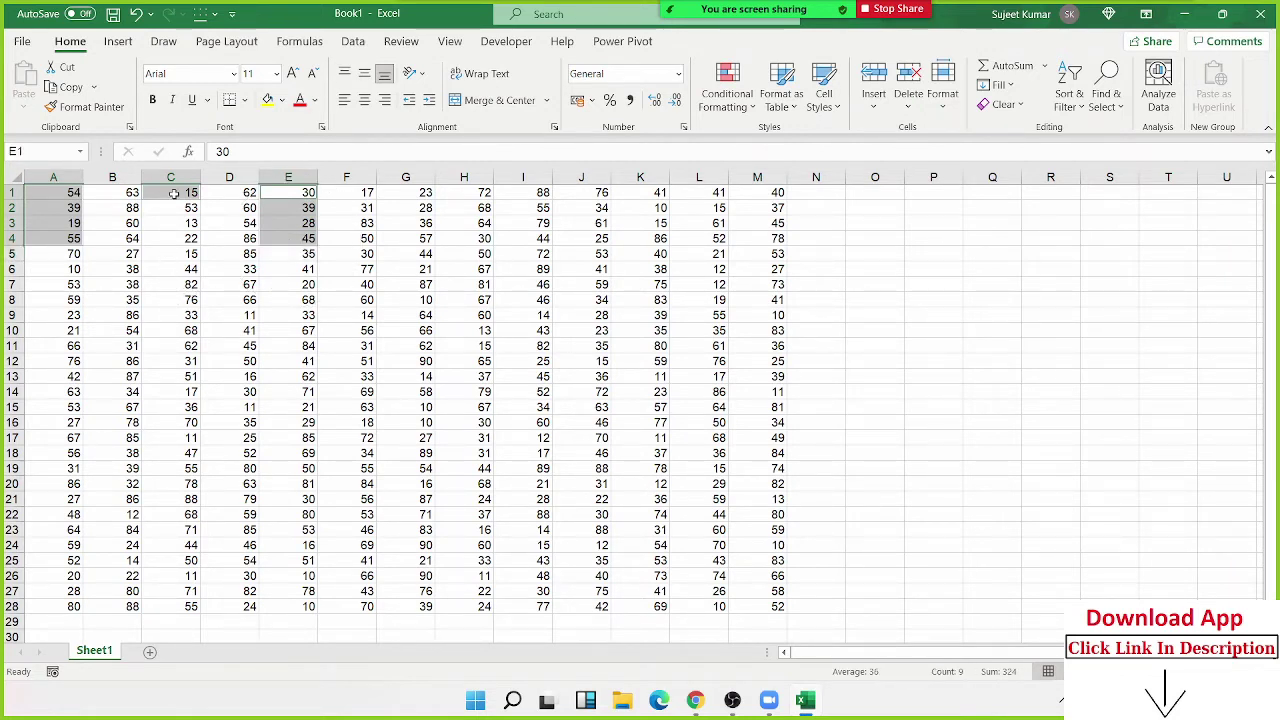
mouse_move(174, 194)
left_mouse_down()
mouse_move(171, 235)
mouse_move(171, 192)
left_mouse_up()
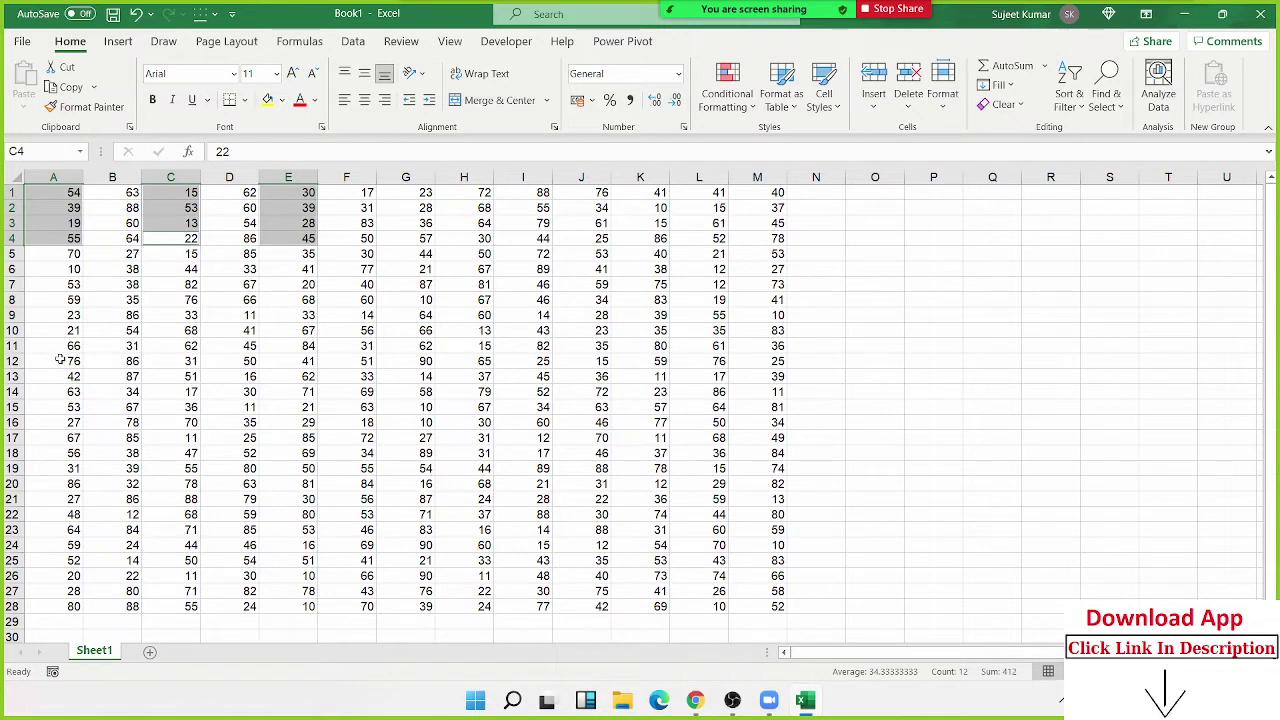
key("ctrl+c")
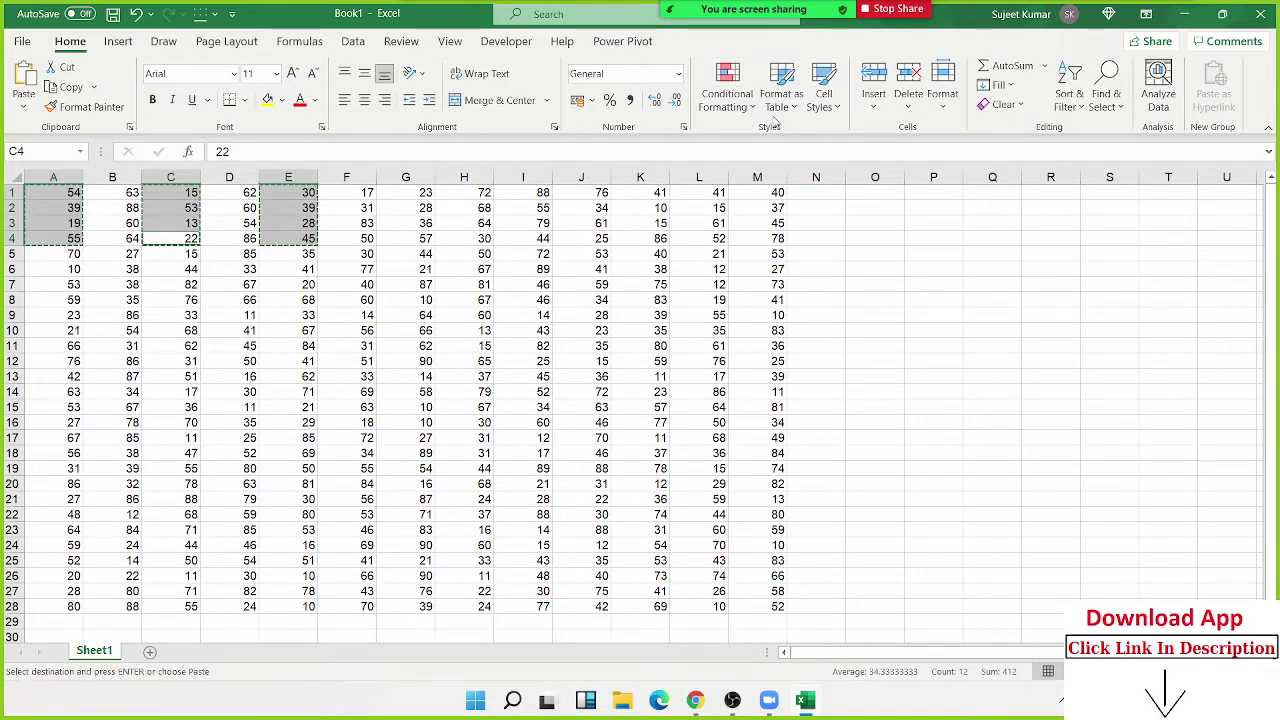
- Paste the blocks at O3, undo the paste, and create a new workbook
left_click(880, 223)
key("ctrl+v")
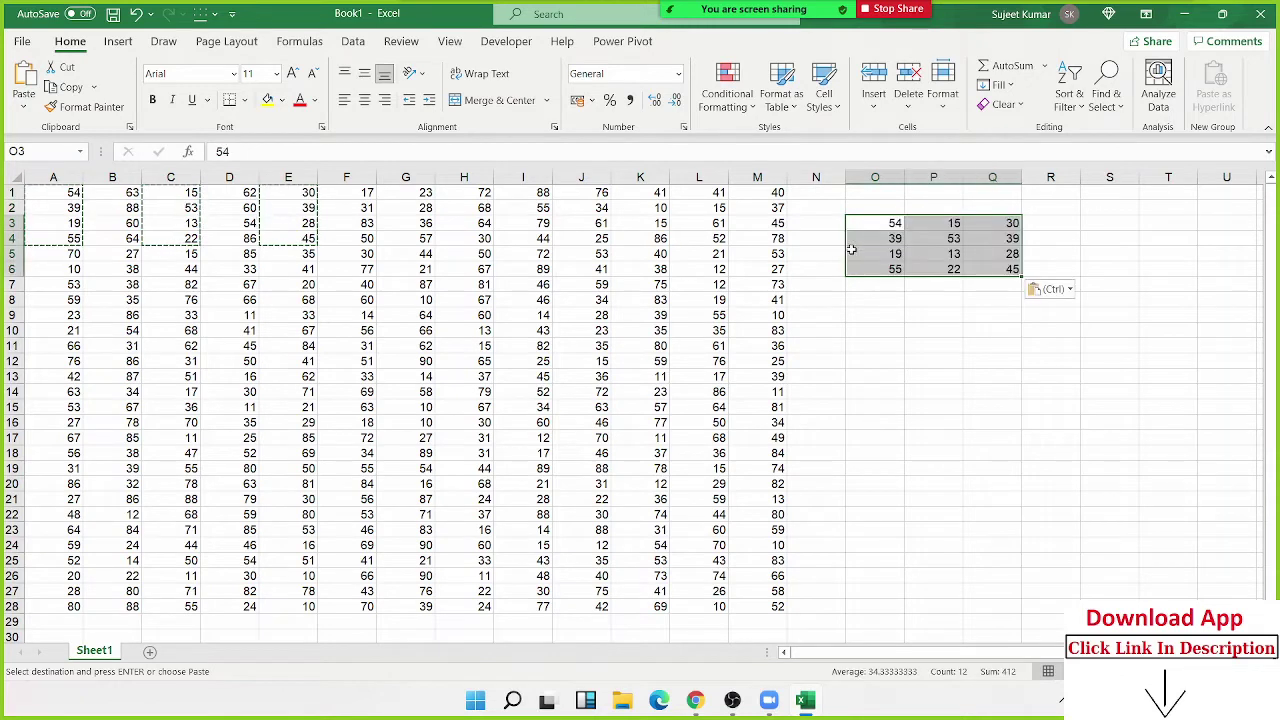
key("Escape")
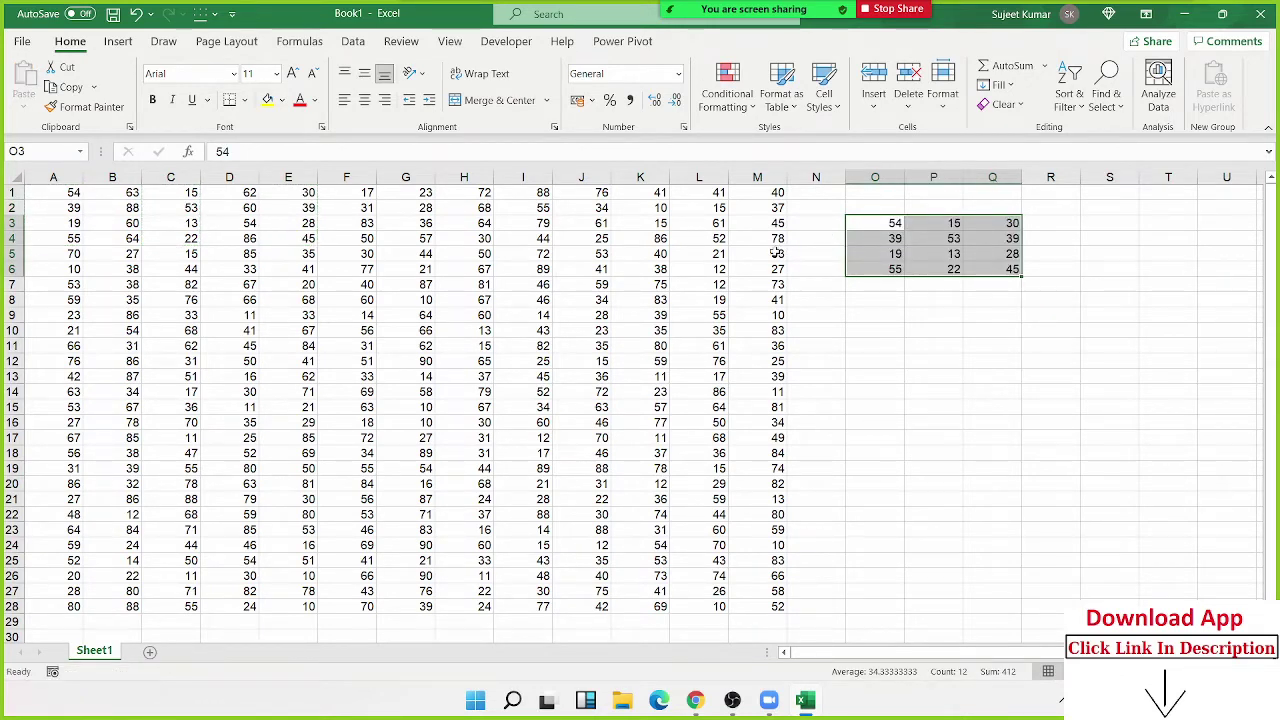
key("ctrl+z")
left_click(464, 240)
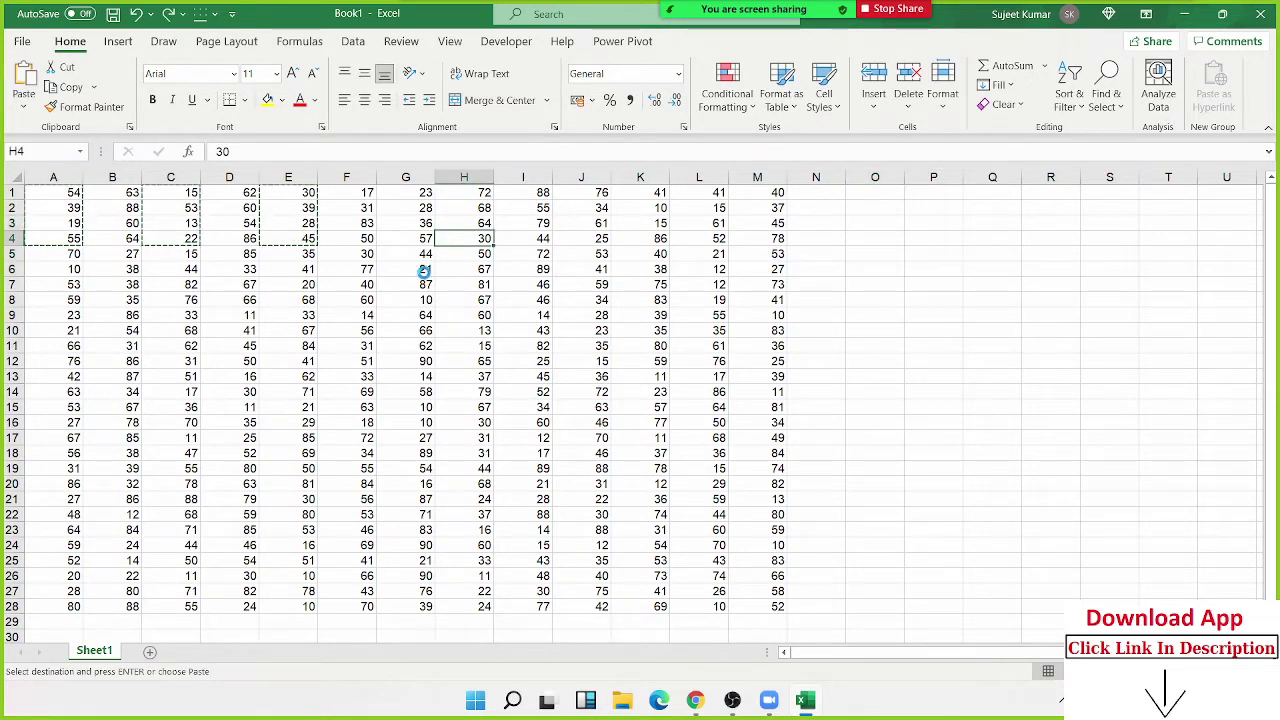
key("ctrl+n")
- Add four new sheets to Book2 and group Sheet1 through Sheet5 together
left_click(150, 652)
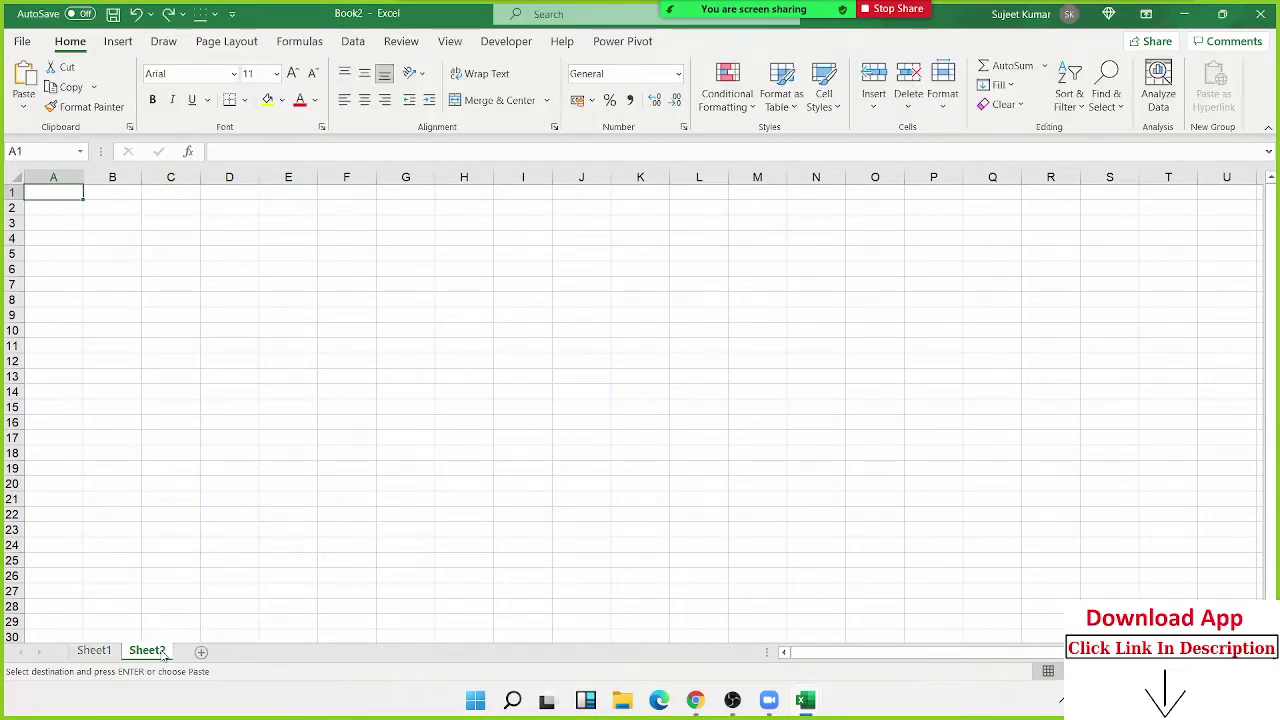
left_click(202, 652)
left_click(255, 652)
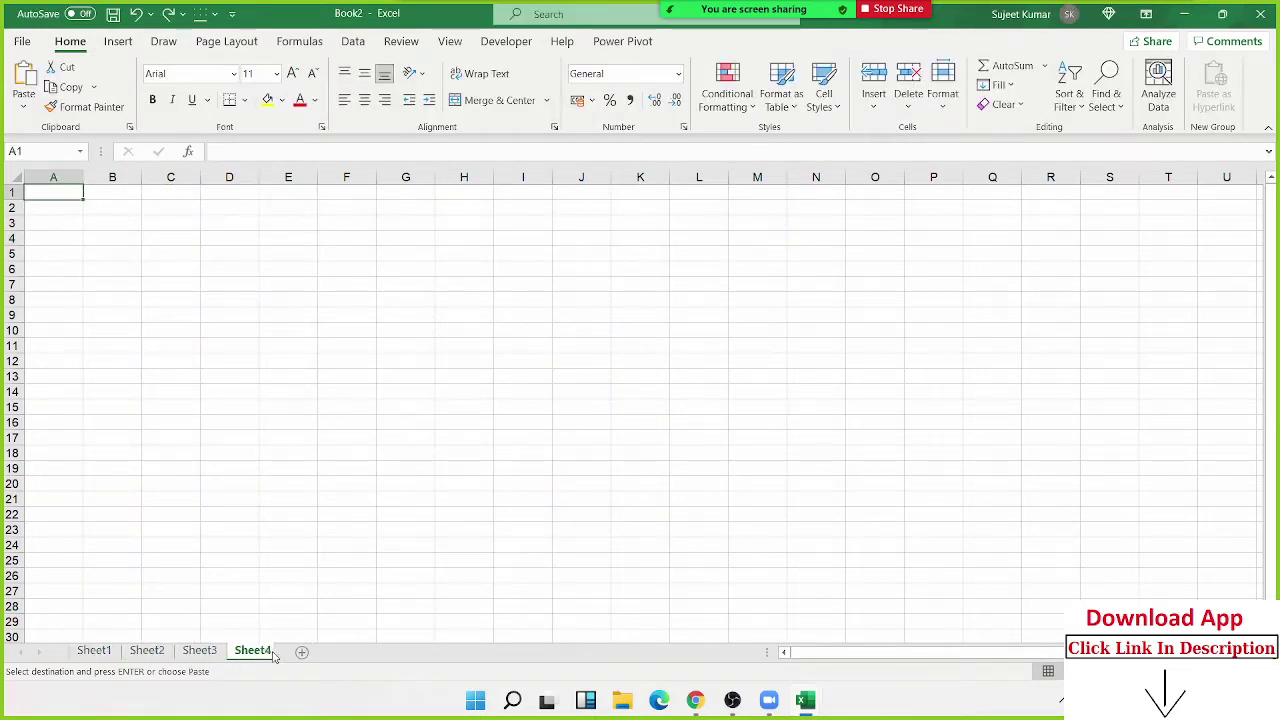
left_click(307, 652)
left_click(96, 651)
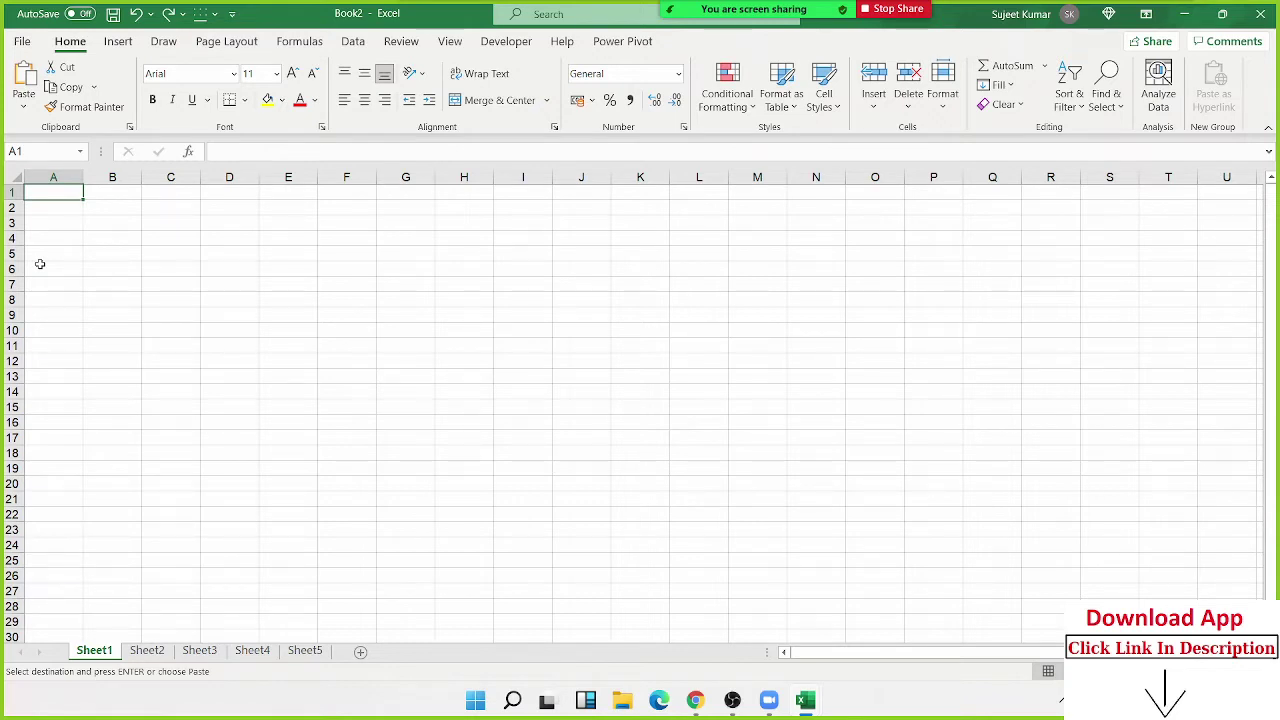
left_click(308, 651, "shift")
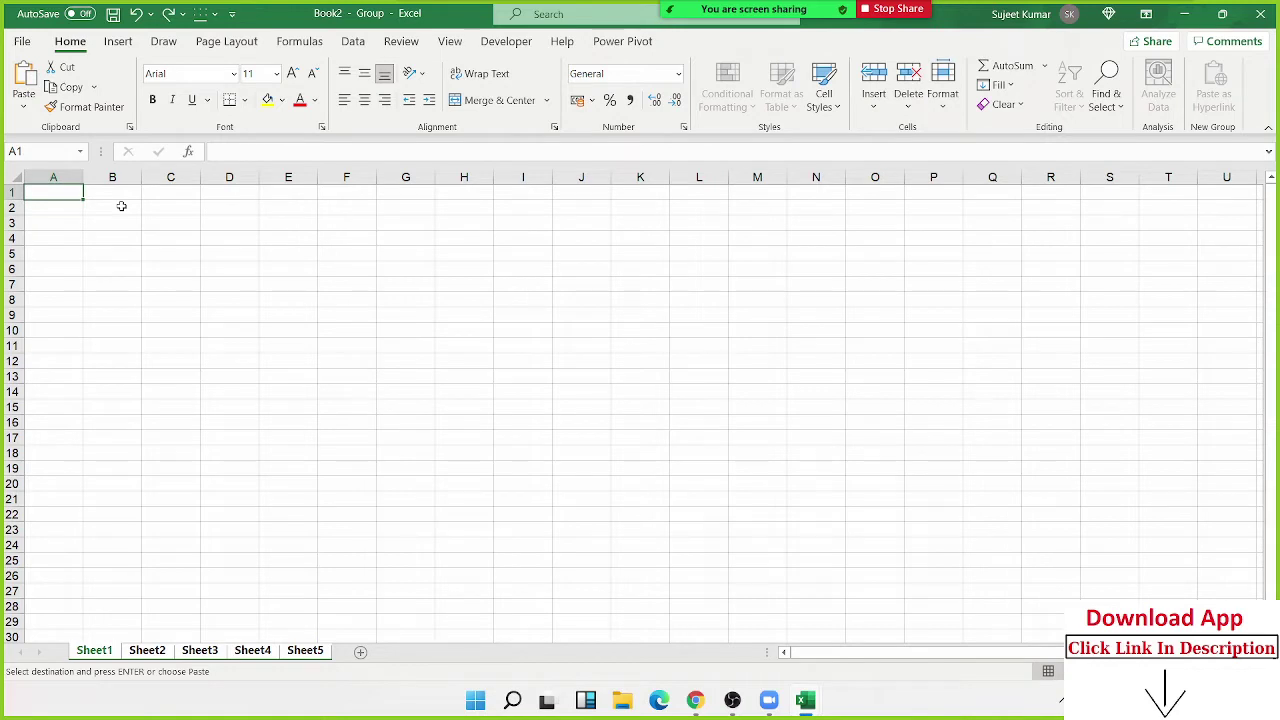
- Enter today's date 26-09-2021 in A1 across the grouped sheets and check each sheet tab
key("ctrl+semicolon")
key("Return")
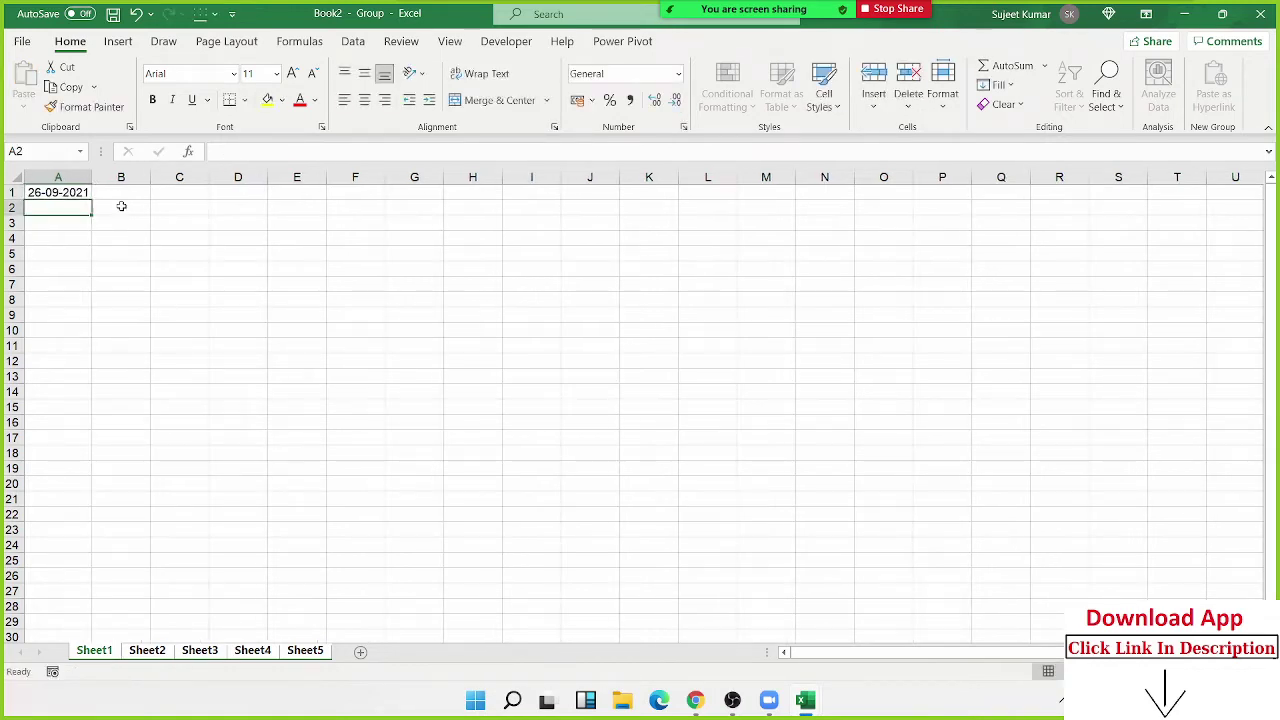
left_click(150, 652)
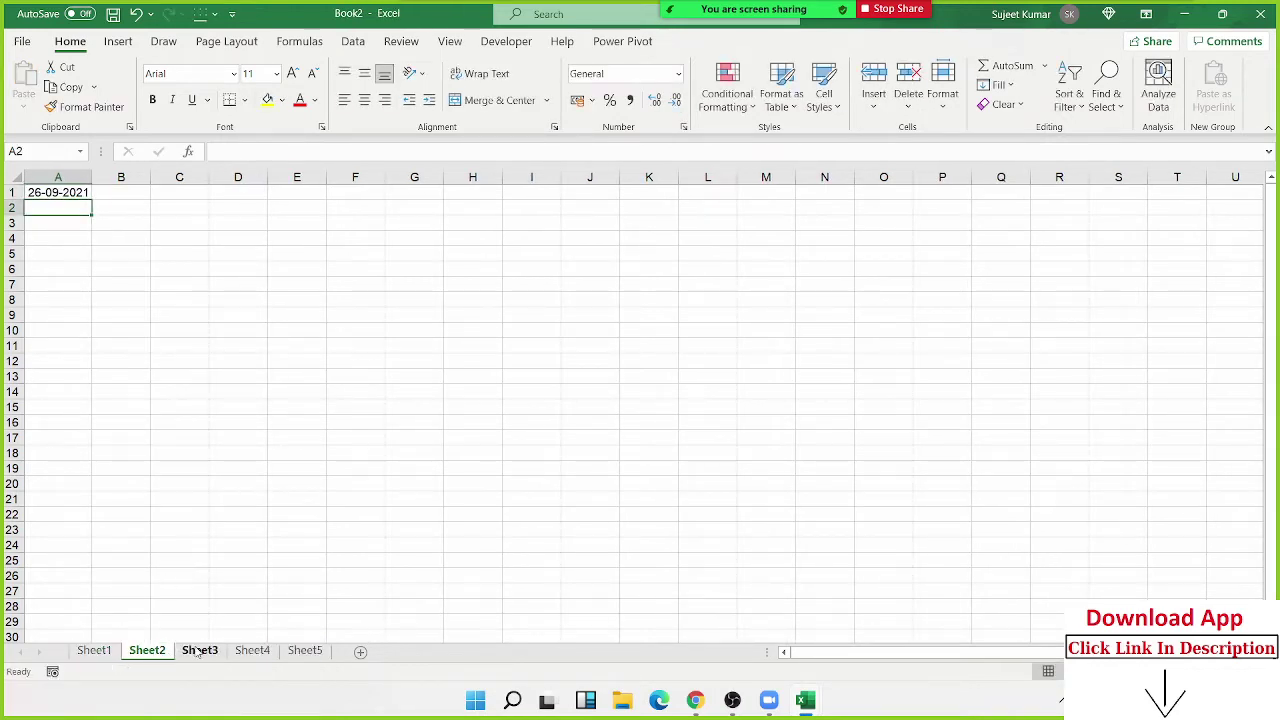
left_click(200, 652)
left_click(252, 652)
left_click(298, 653)
left_click(252, 651)
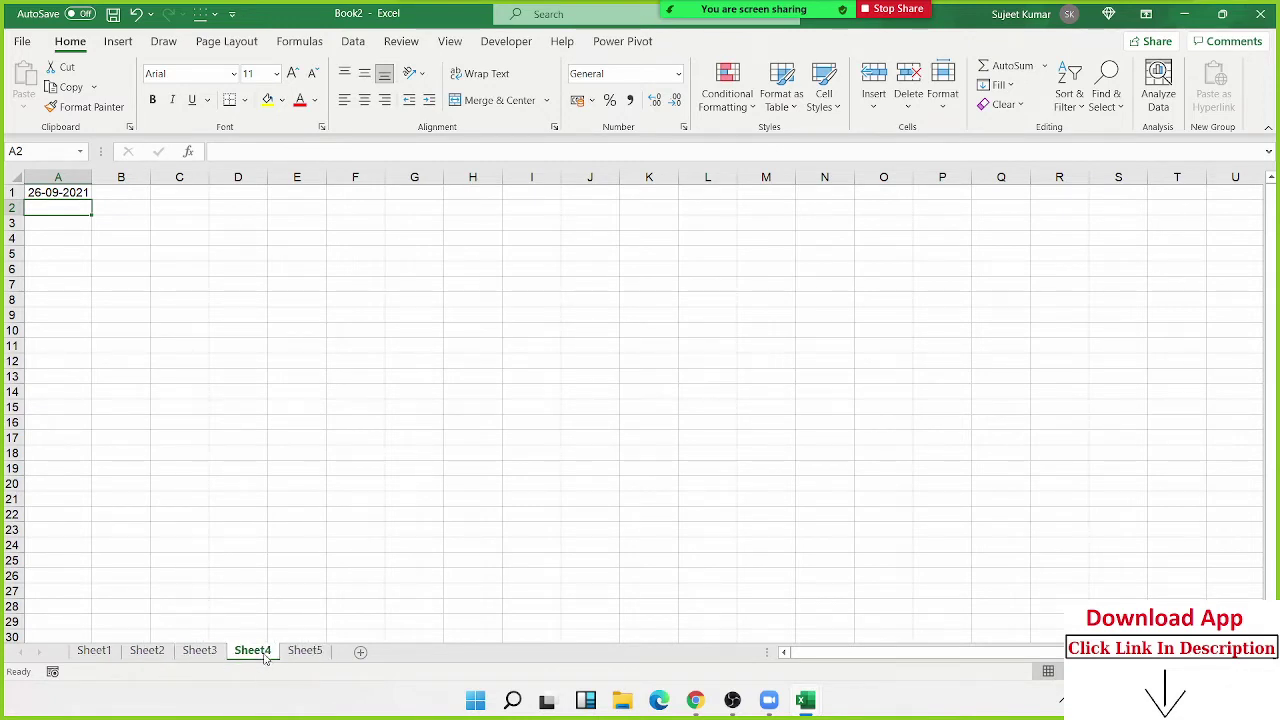
left_click(200, 651)
left_click(147, 651)
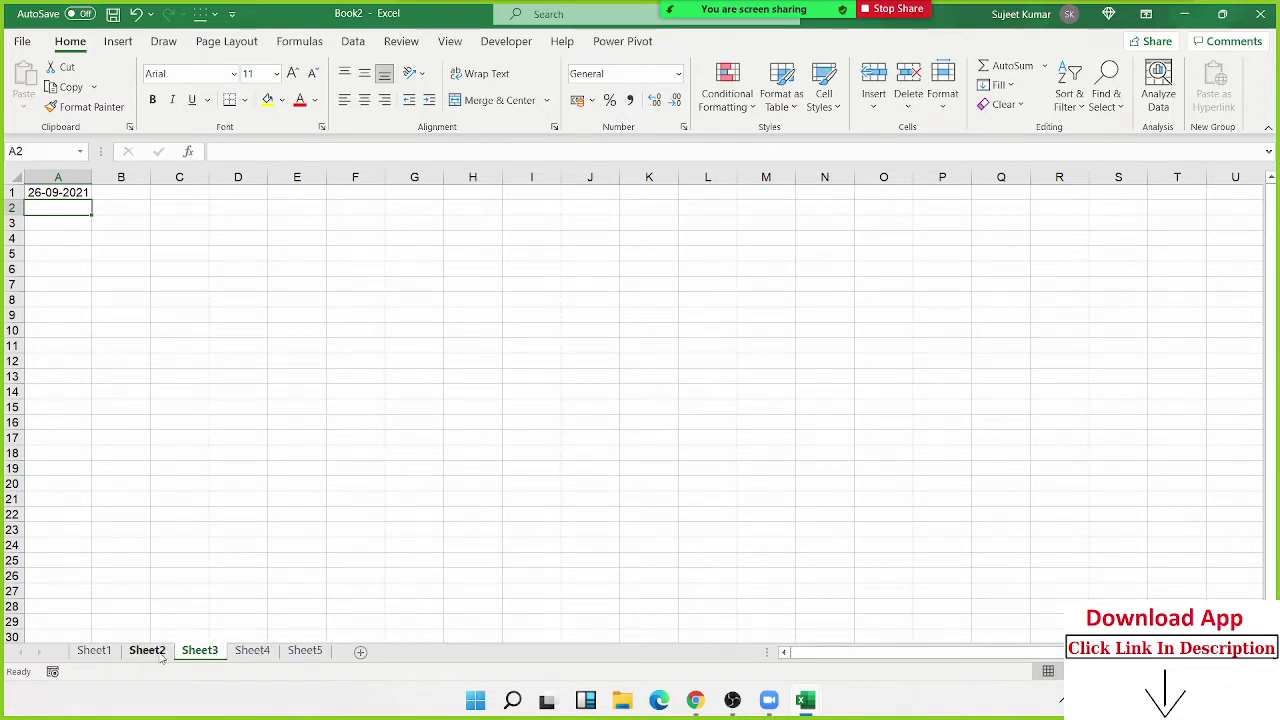
left_click(104, 651)
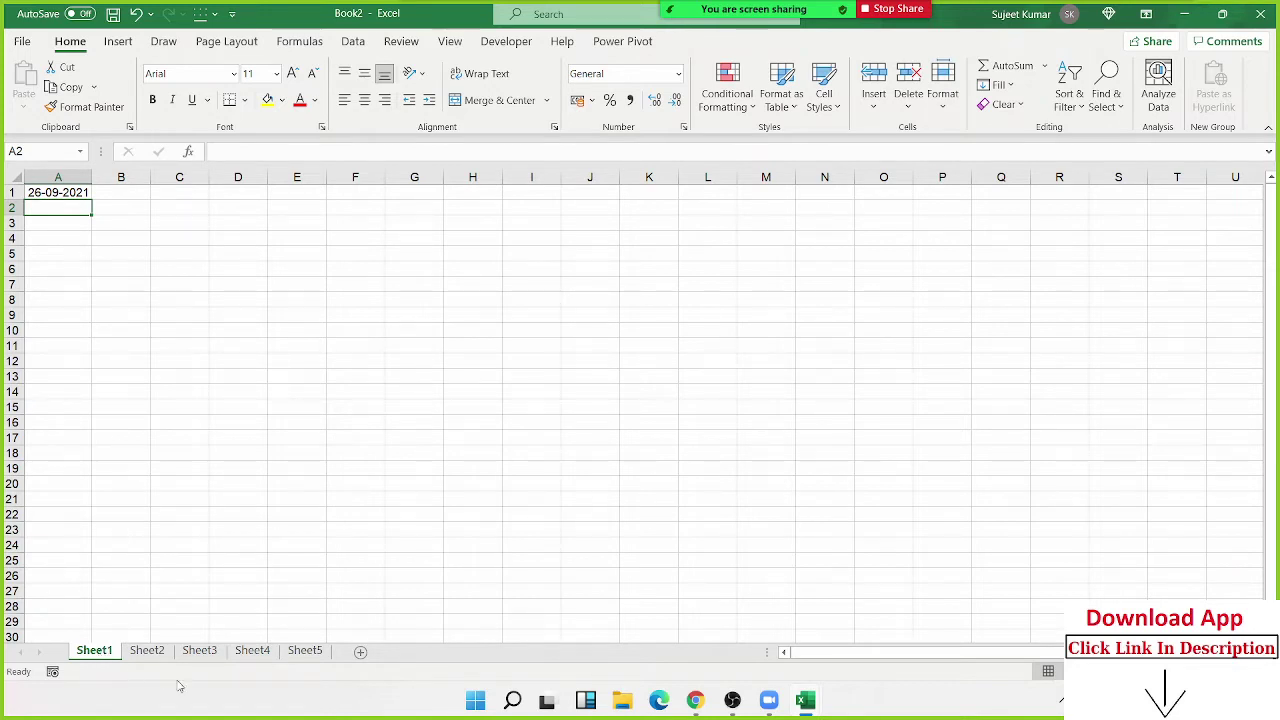
- Regroup the tabs so only Sheet1, Sheet3 and Sheet5 are grouped
left_click(320, 654, "shift")
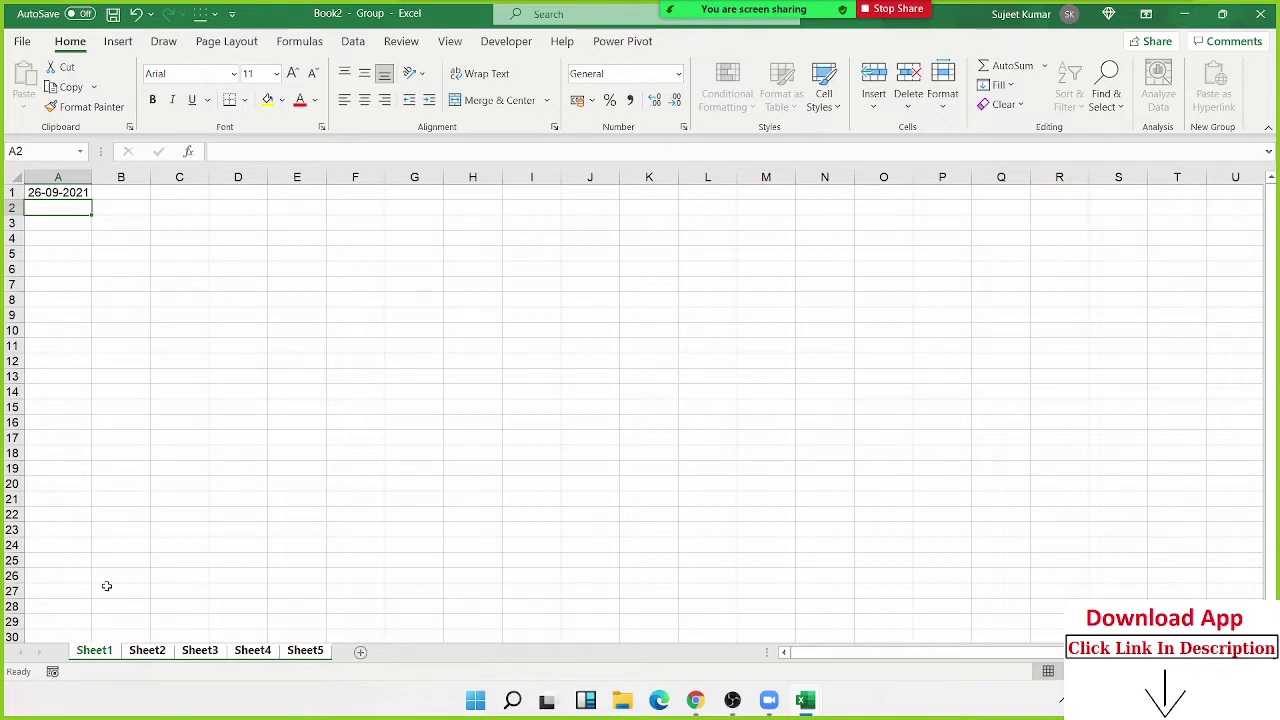
left_click(141, 656)
left_click(105, 656)
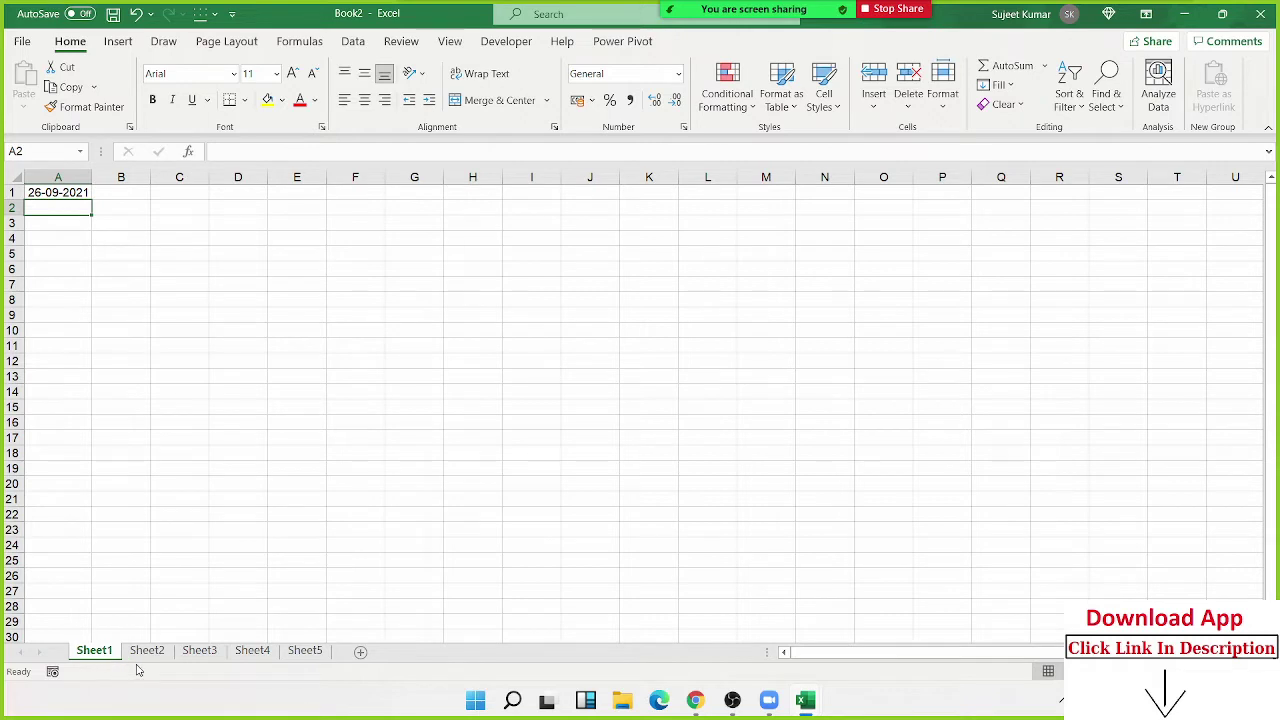
left_click(205, 652, "ctrl")
left_click(303, 652, "ctrl")
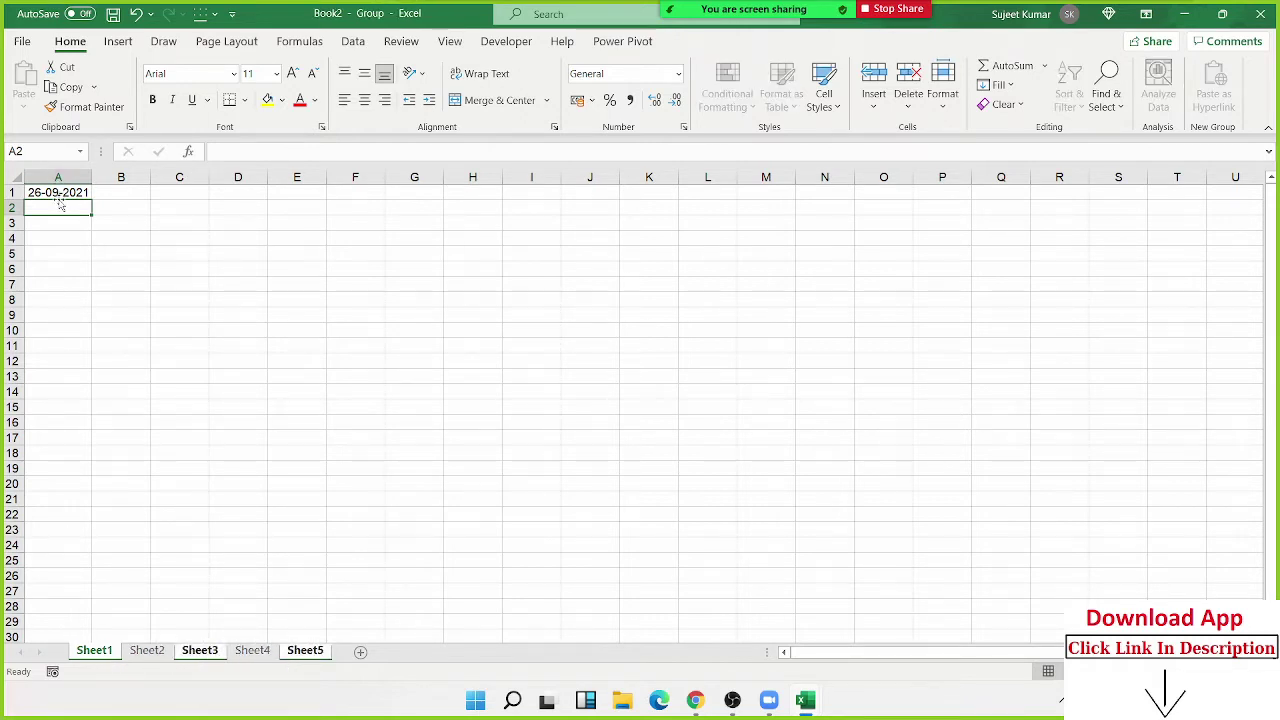
- Type 09:20 into A2 of Sheet1, Sheet3 and Sheet5, then ungroup and confirm Sheet2's A2 is empty
type("09:20")
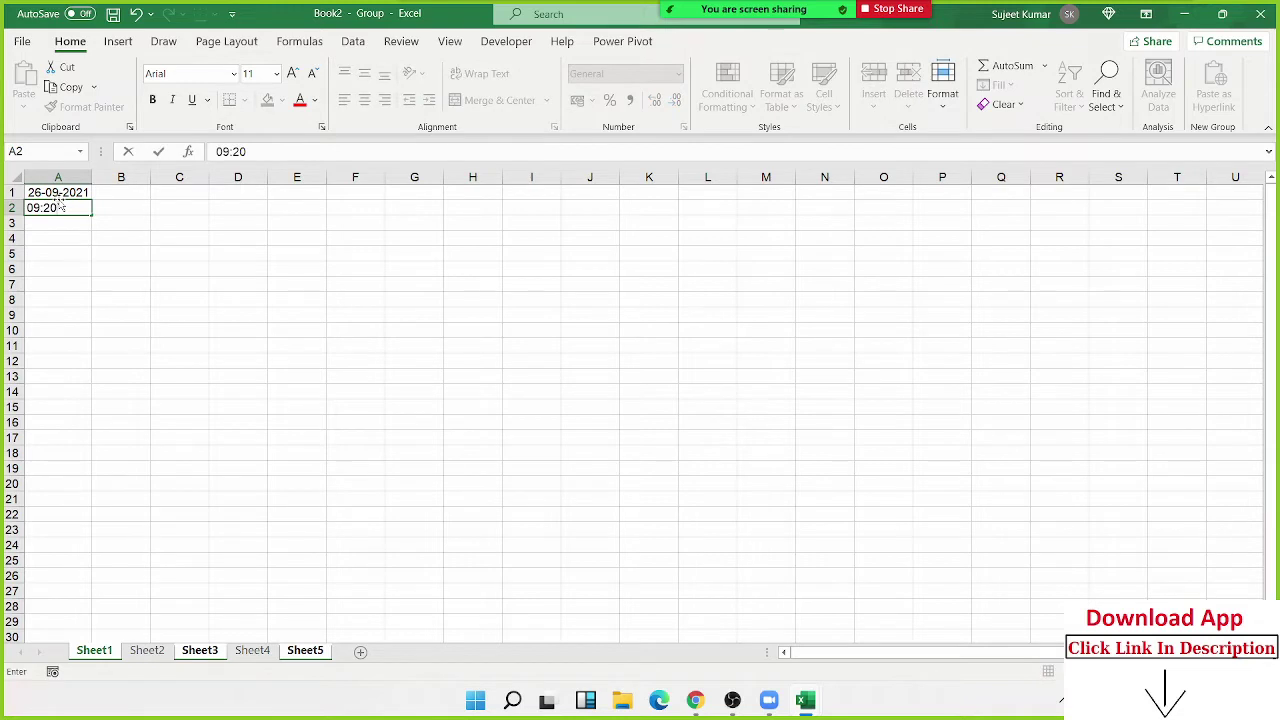
key("Return")
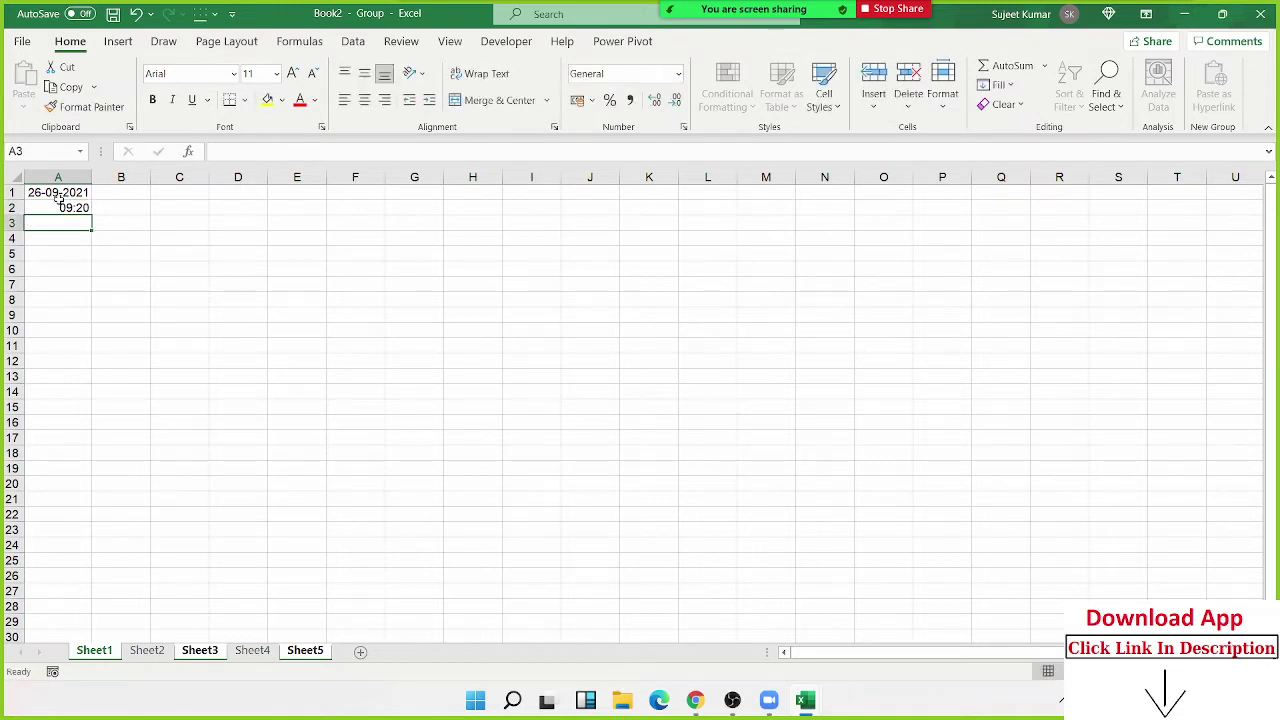
left_click(199, 651, "ctrl")
left_click(293, 655)
left_click(264, 658)
left_click(190, 658)
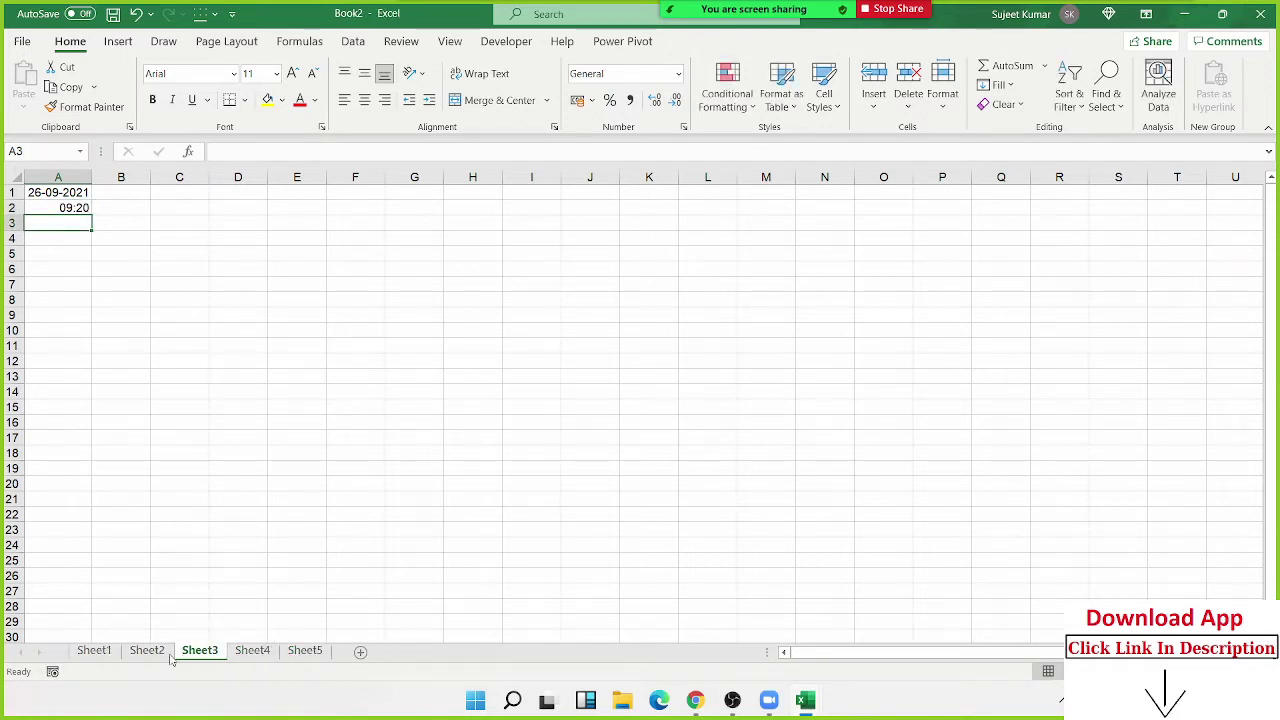
left_click(166, 657)
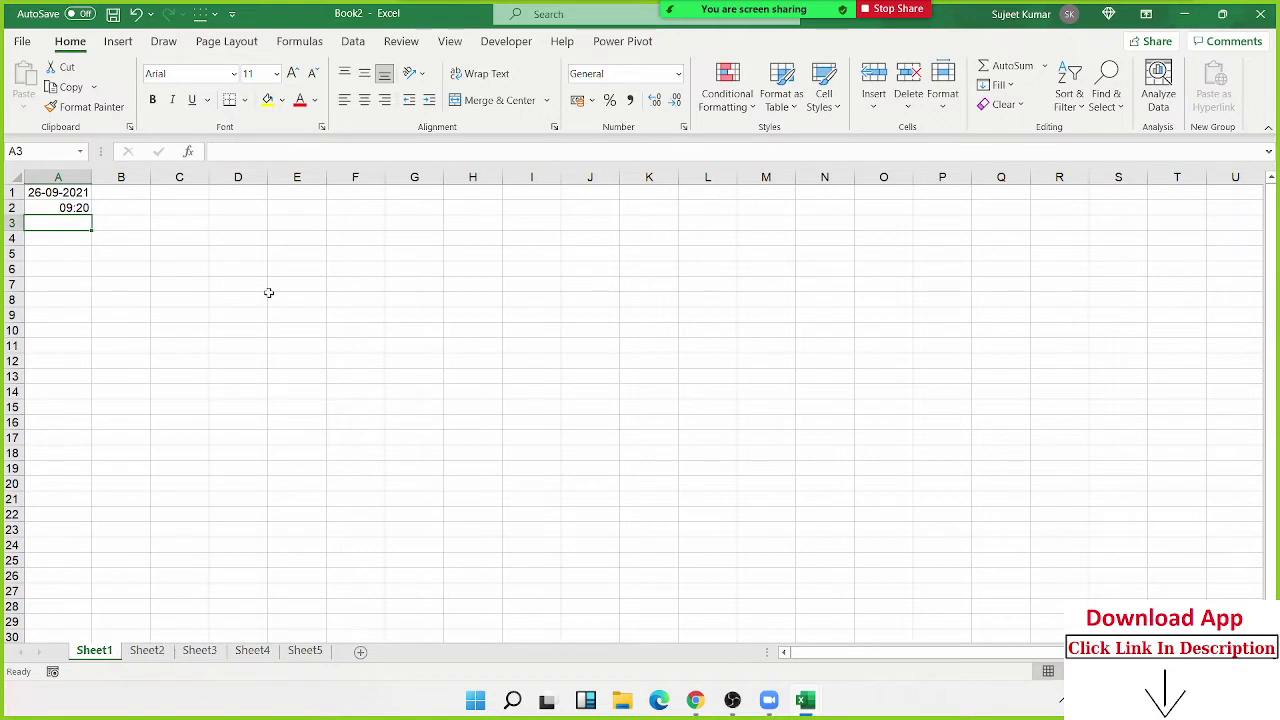
left_click_drag(80, 405, 95, 190)
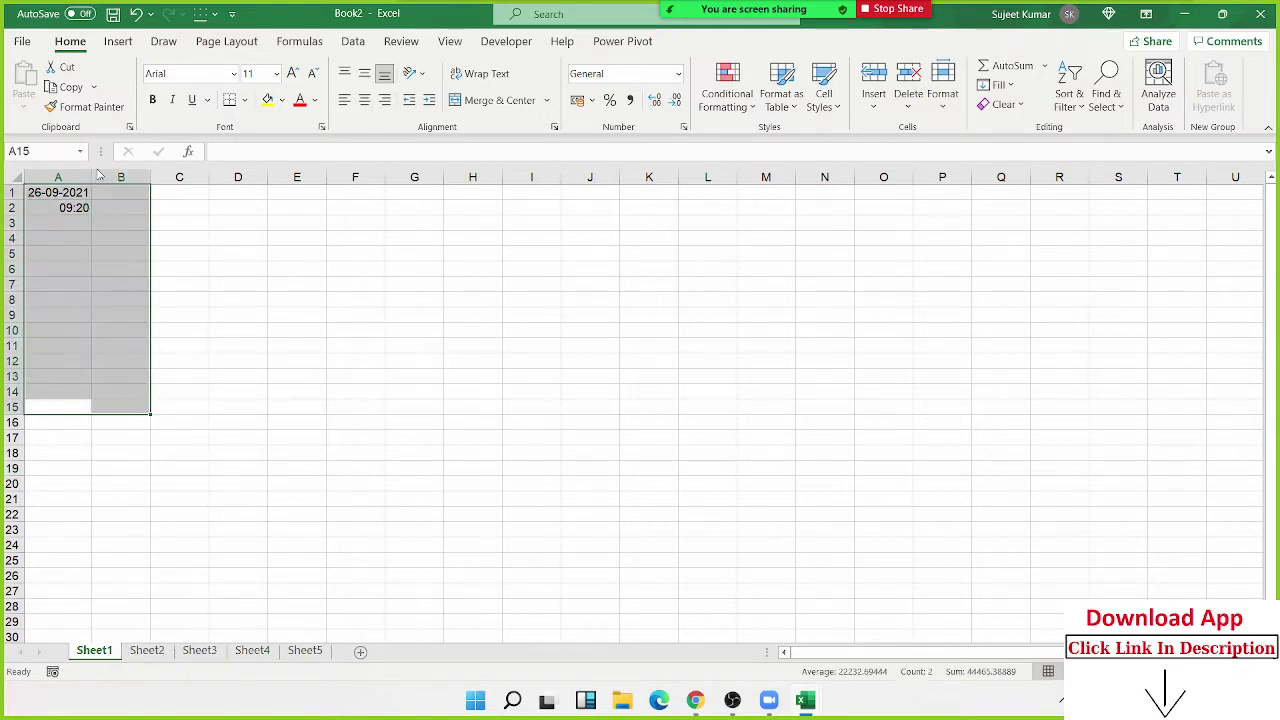
key("ctrl+minus")
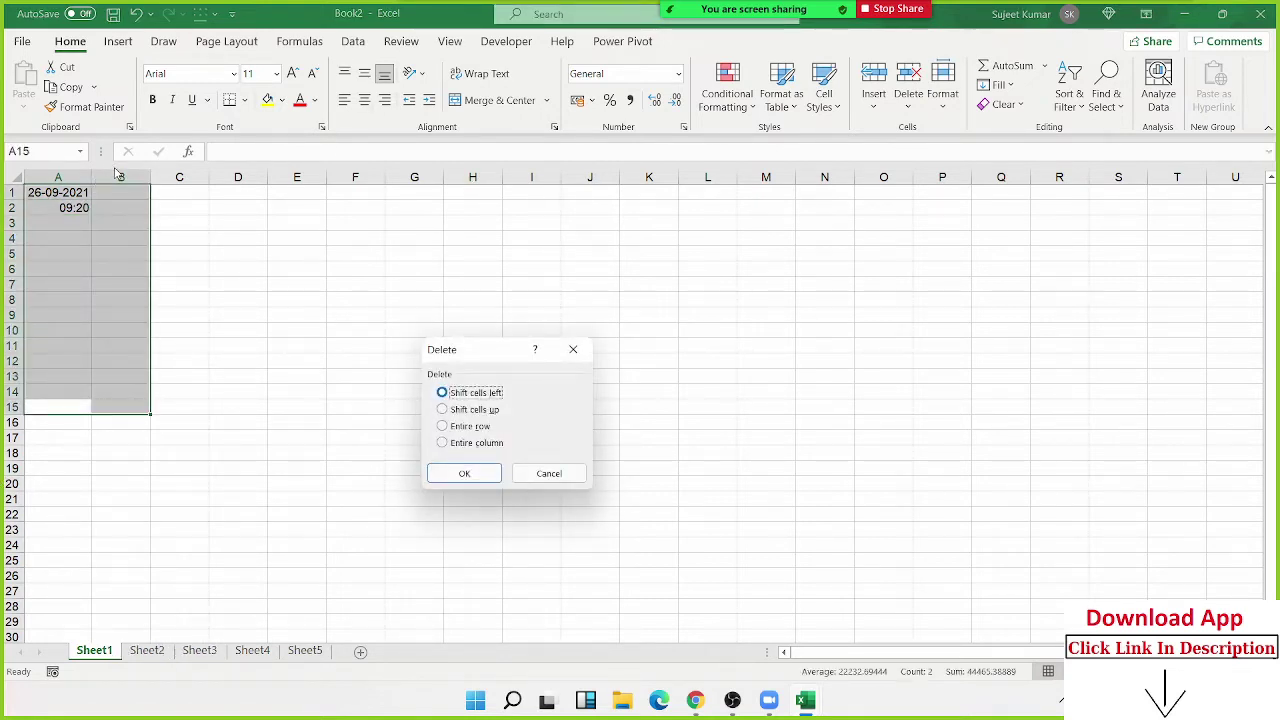
key("Return")
left_click(338, 363)
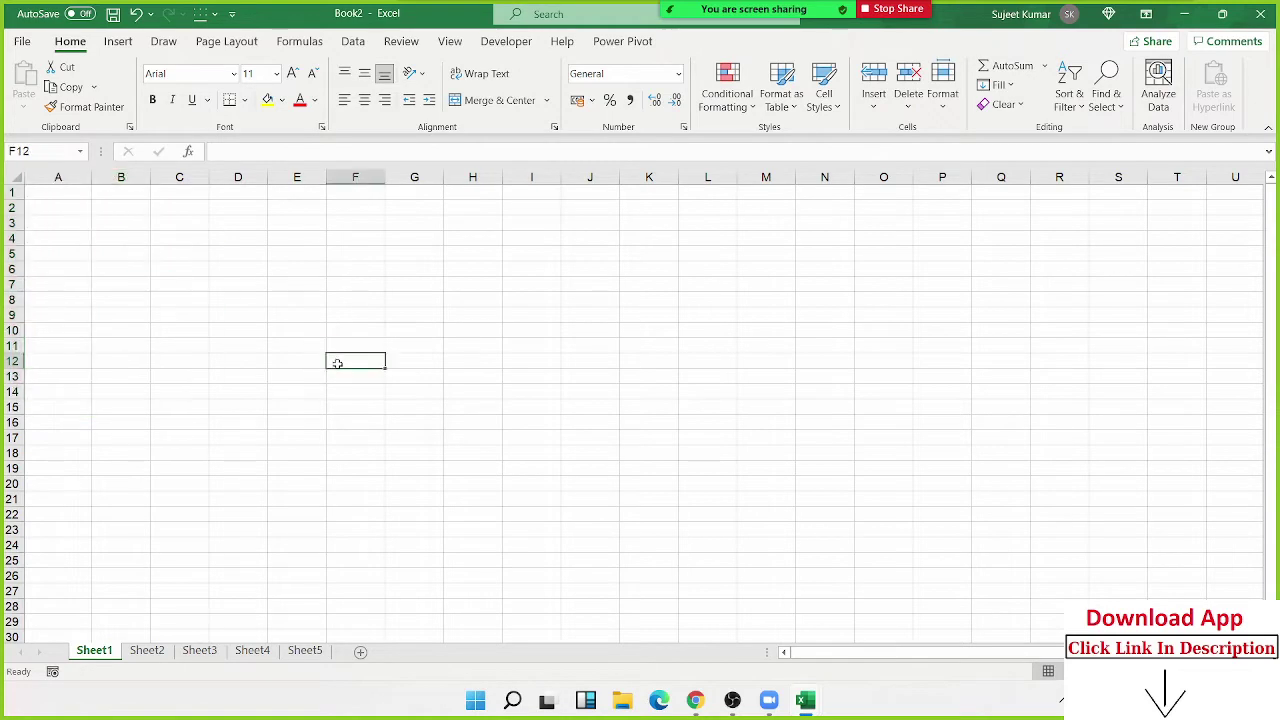
type("=a")
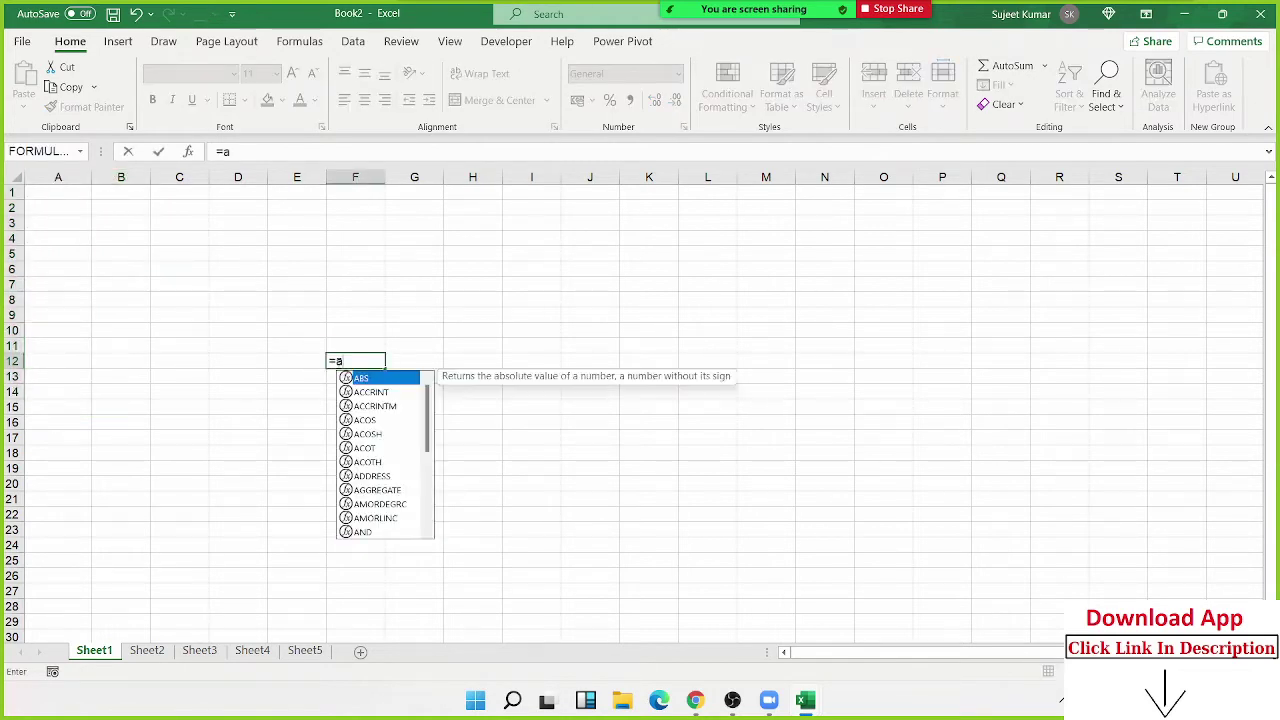
type("1")
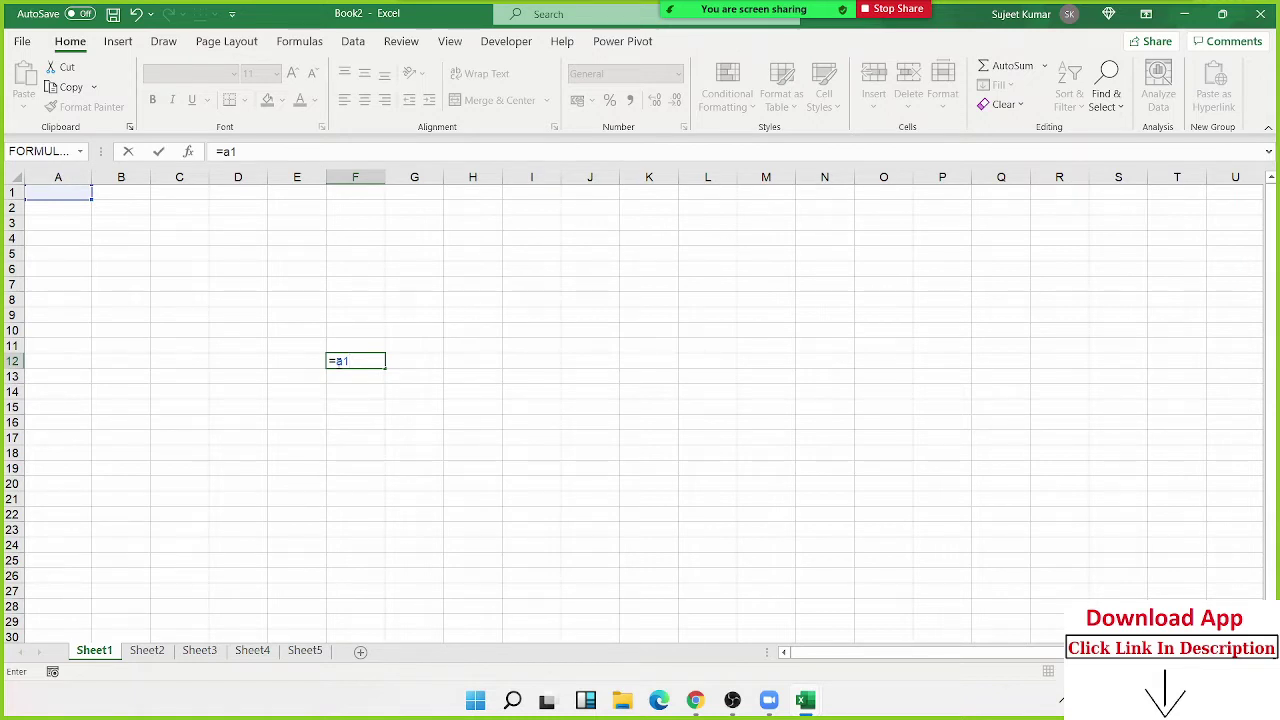
key("Escape")
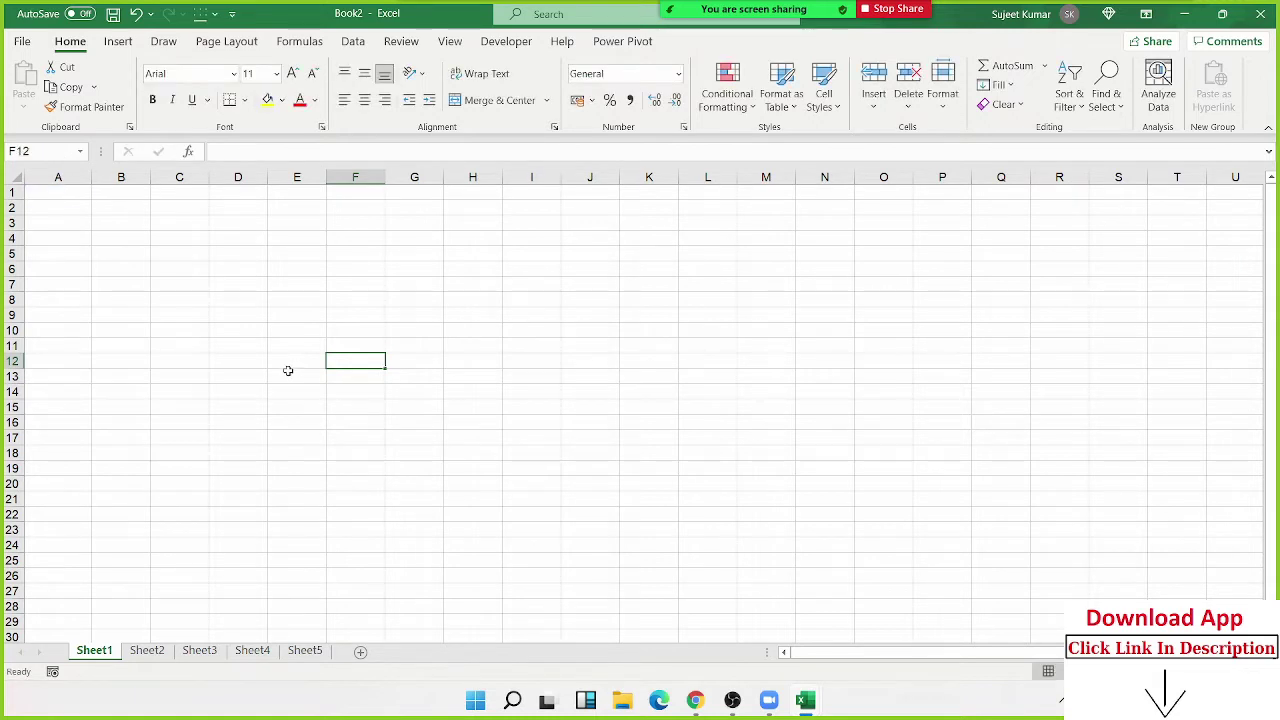
left_click(147, 652)
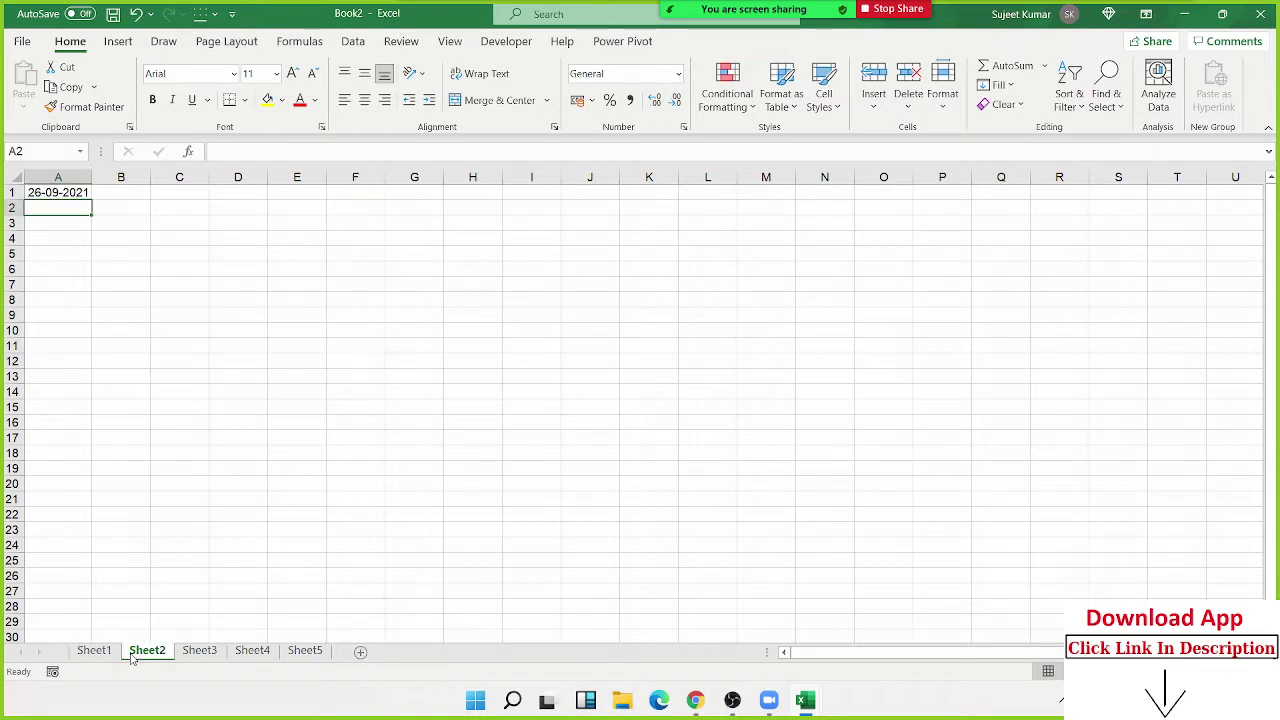
left_click(199, 652)
left_click(268, 655)
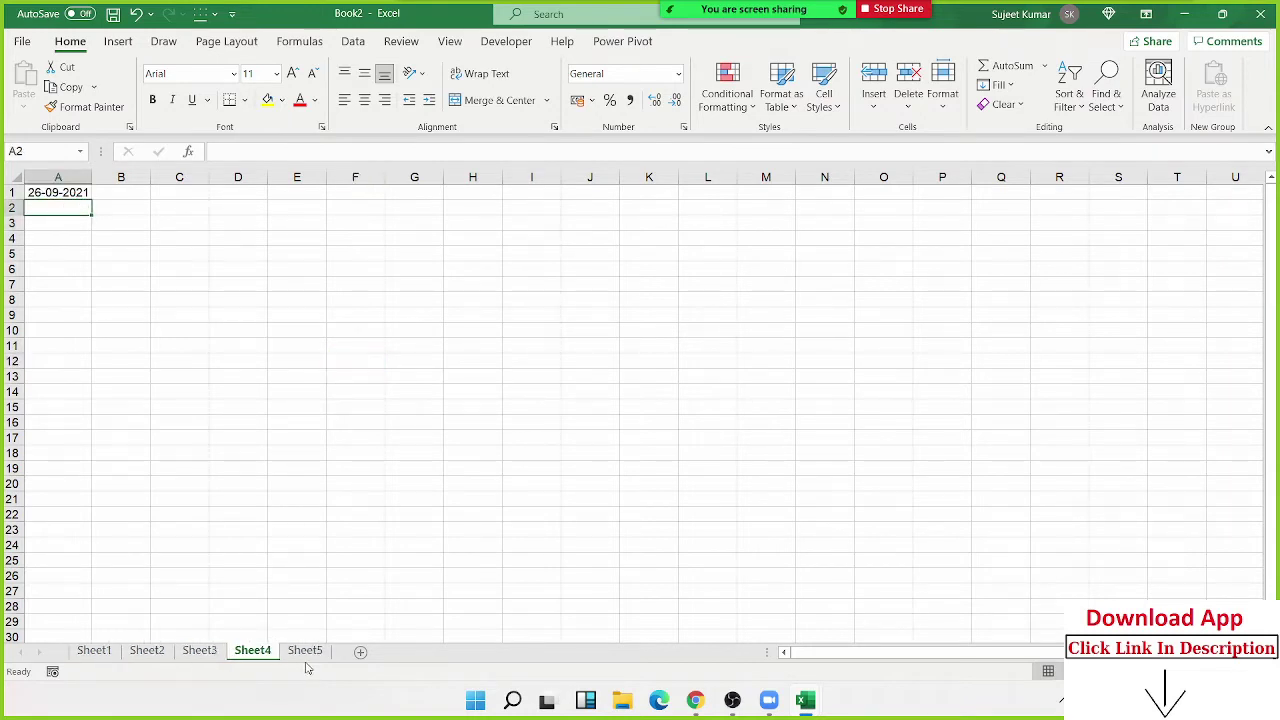
left_click(310, 652)
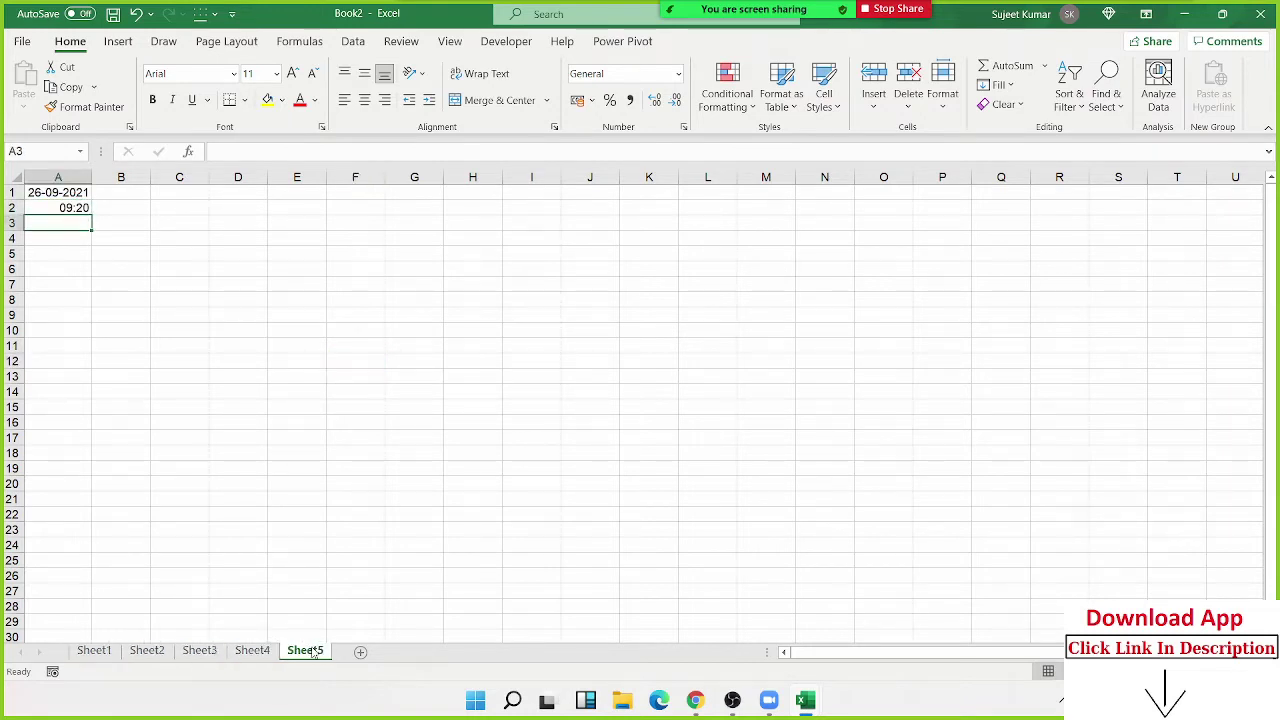
left_click(114, 654)
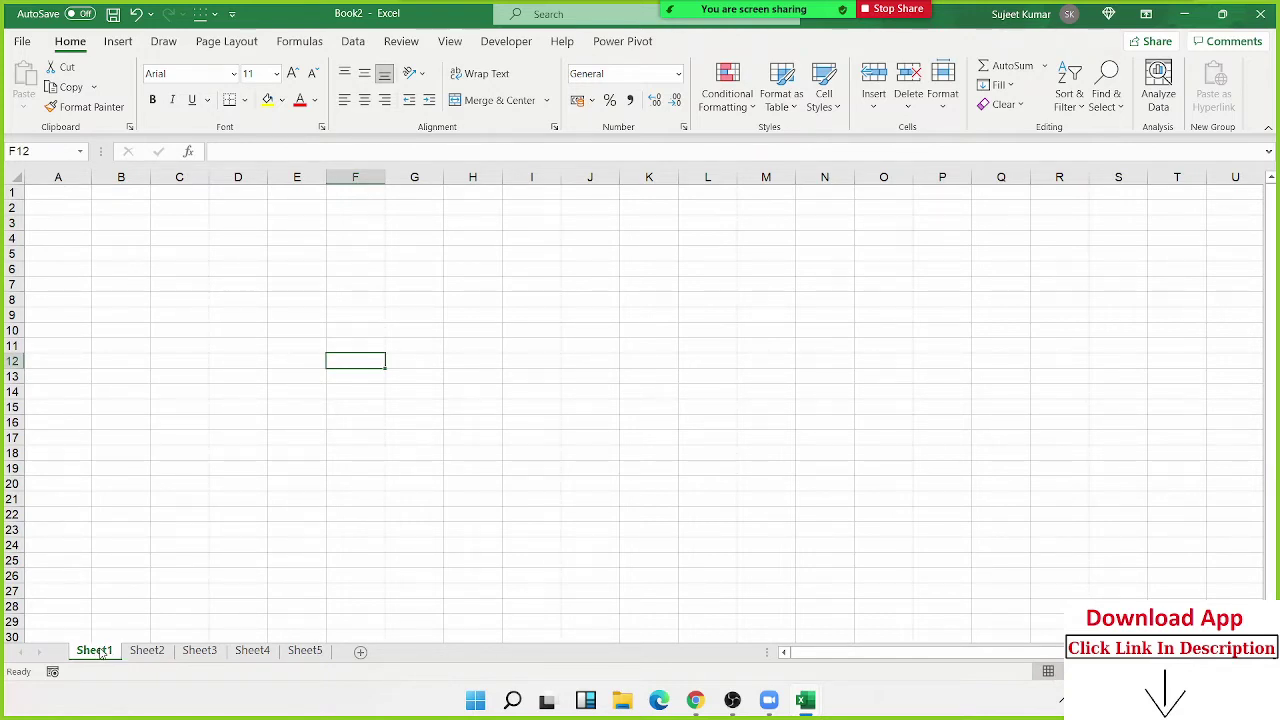
left_click(322, 651, "ctrl")
left_click(322, 651, "shift")
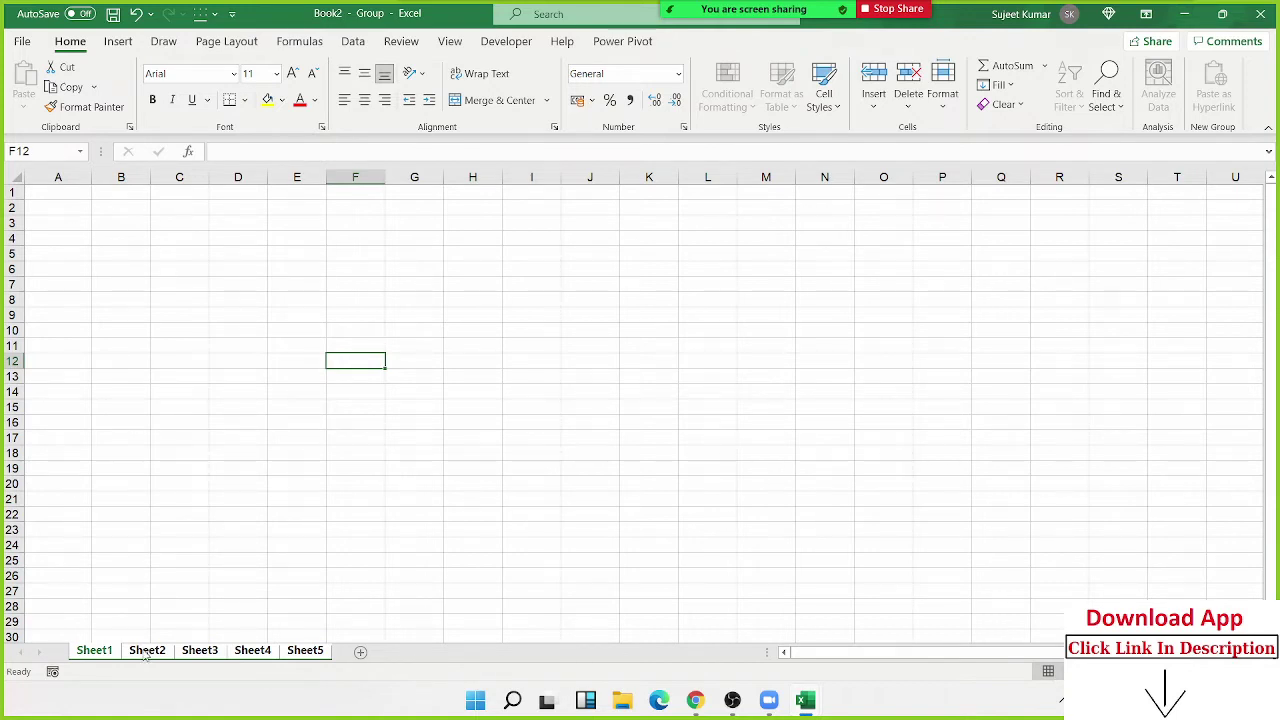
left_click(145, 653)
left_click(117, 653)
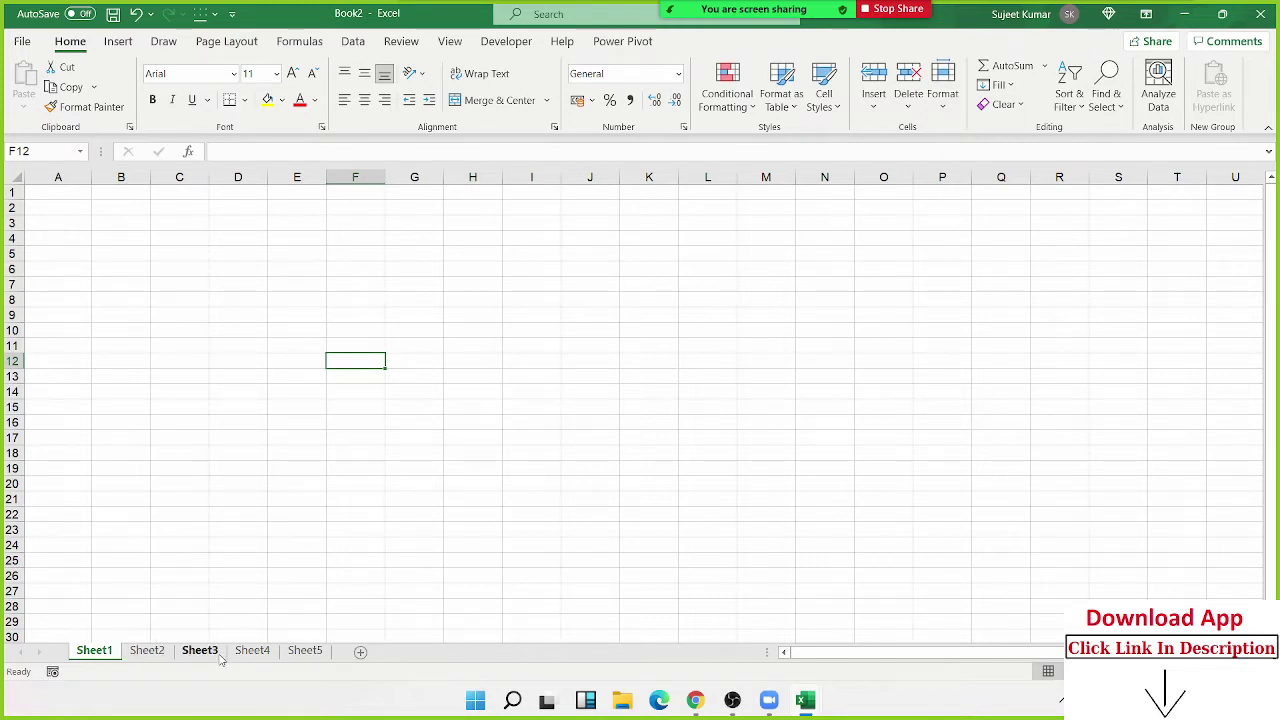
left_click(222, 652, "ctrl")
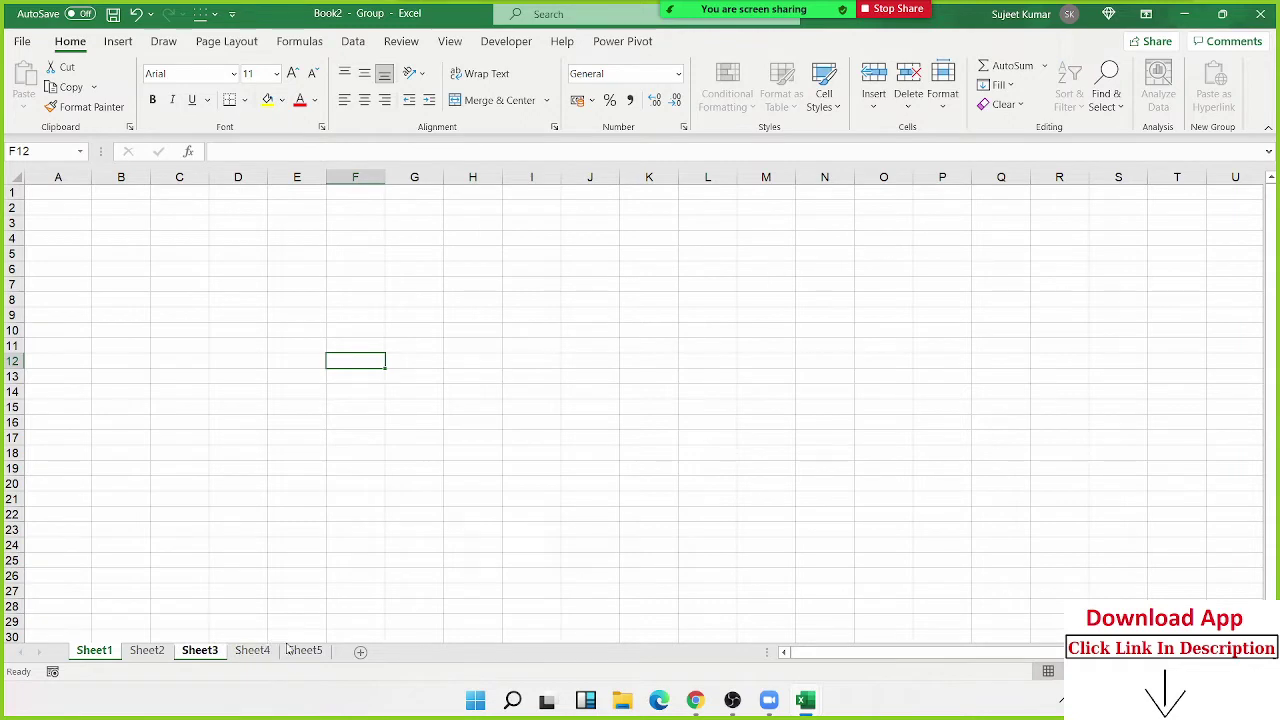
left_click(290, 651, "ctrl")
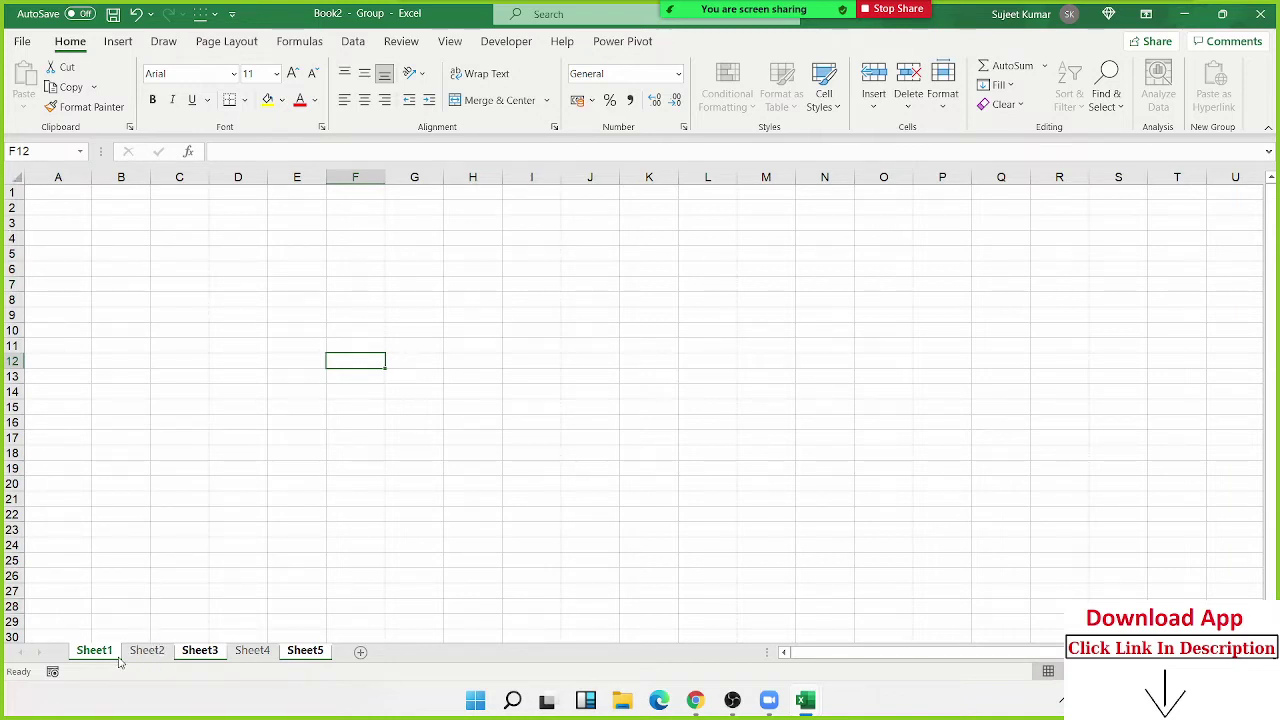
left_click(144, 651)
left_click(96, 651)
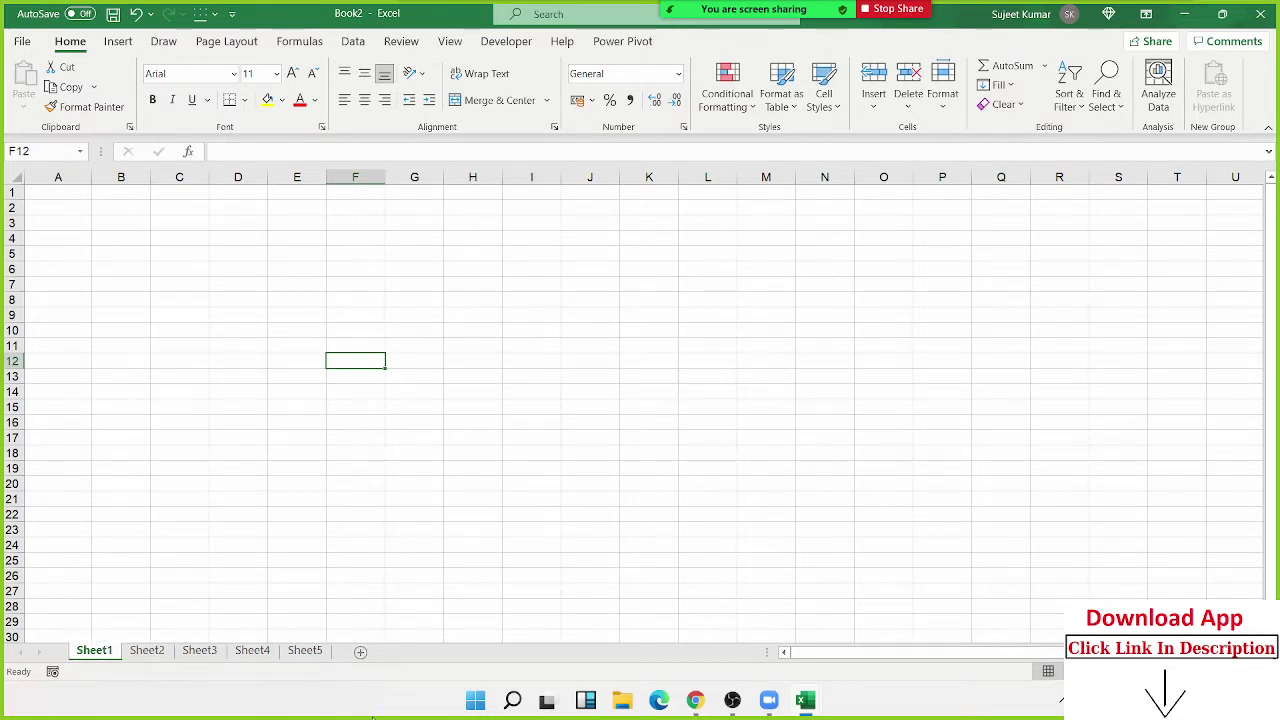
- Type the text A1 into cell B5 on Sheet1, then cancel it
left_click(288, 372)
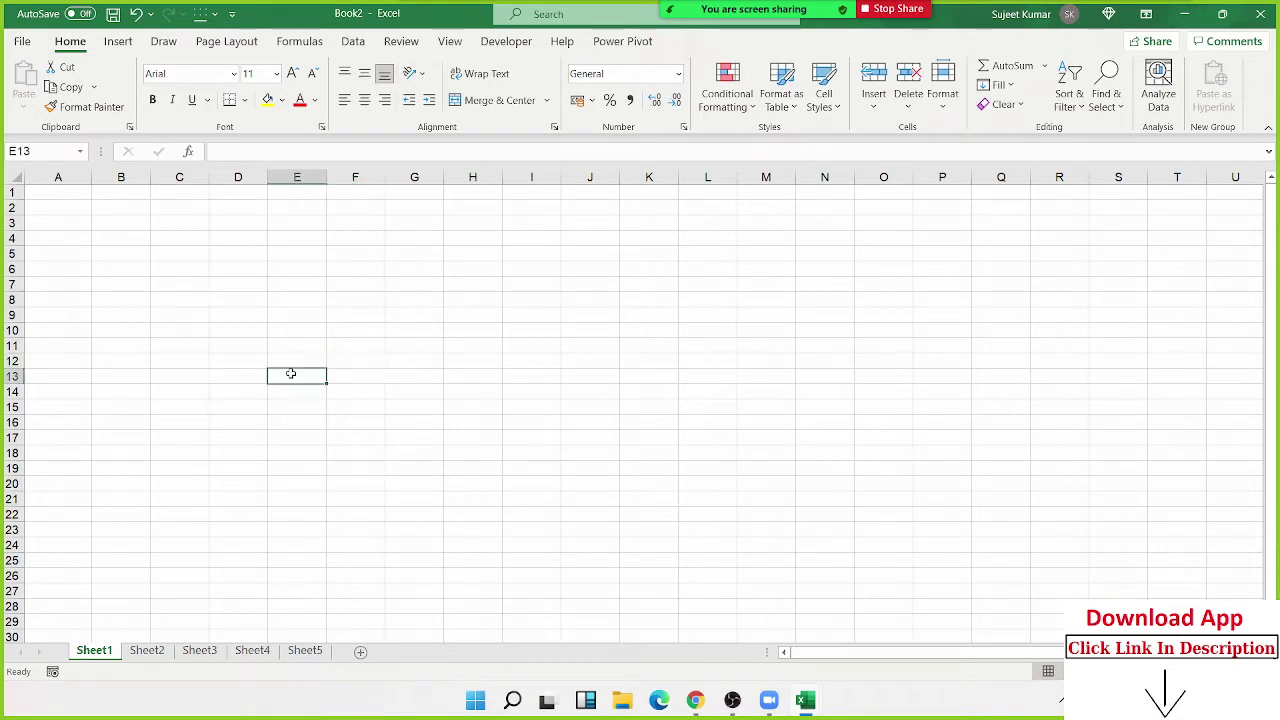
scroll(288, 368, "up", 4, "ctrl")
scroll(288, 365, "up", 2, "ctrl")
scroll(270, 330, "up", 1, "ctrl")
left_click(253, 321)
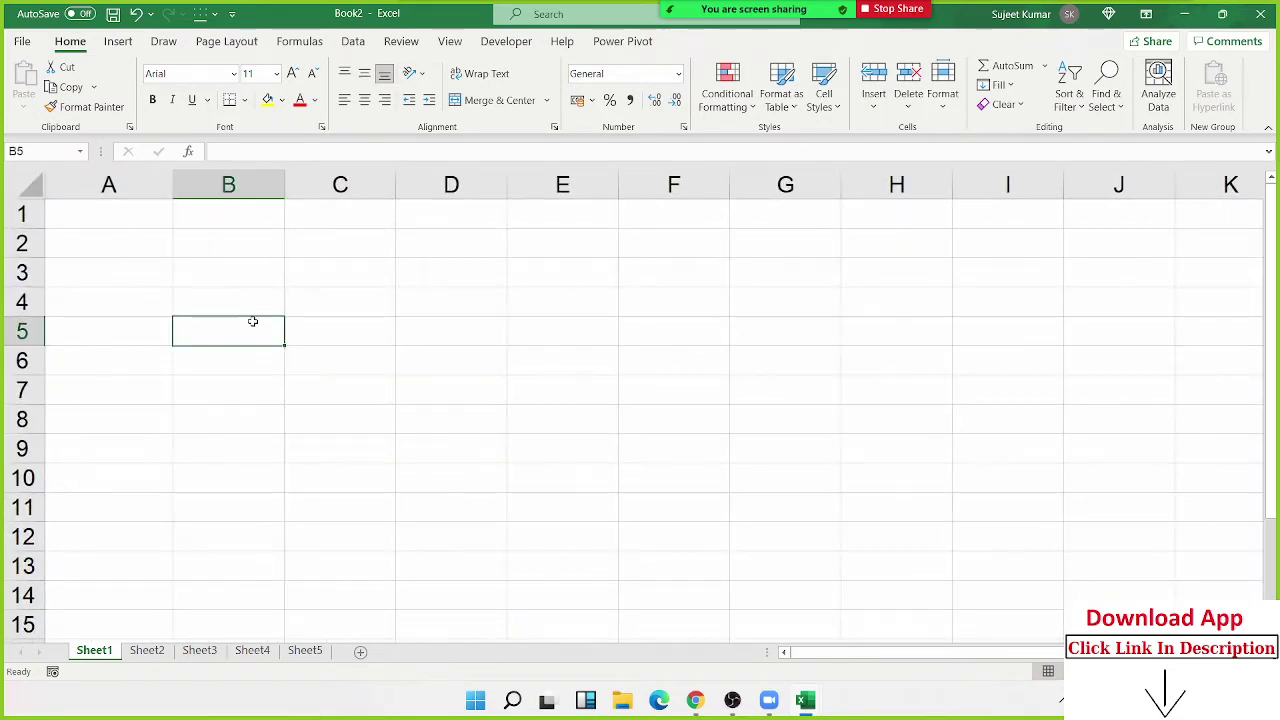
type("A1")
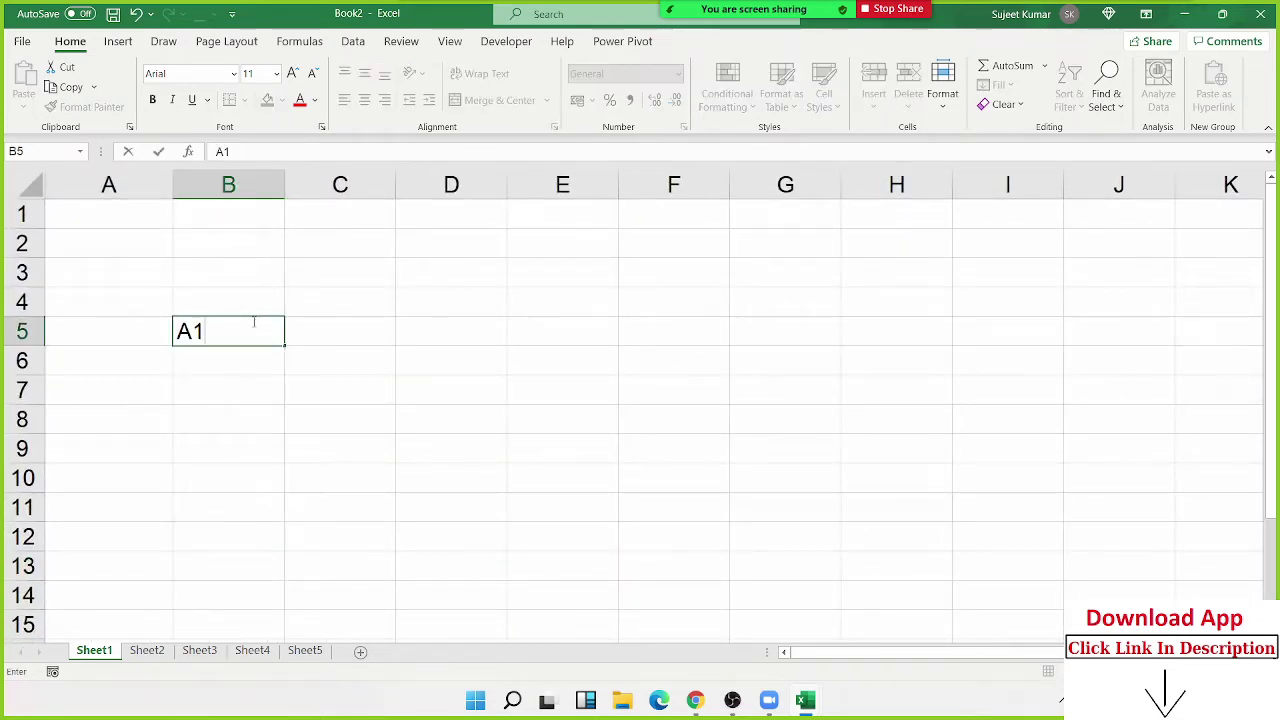
key("Escape")
- Start the formula =A1 in B5, cancel it, and switch to Sheet2
type("=")
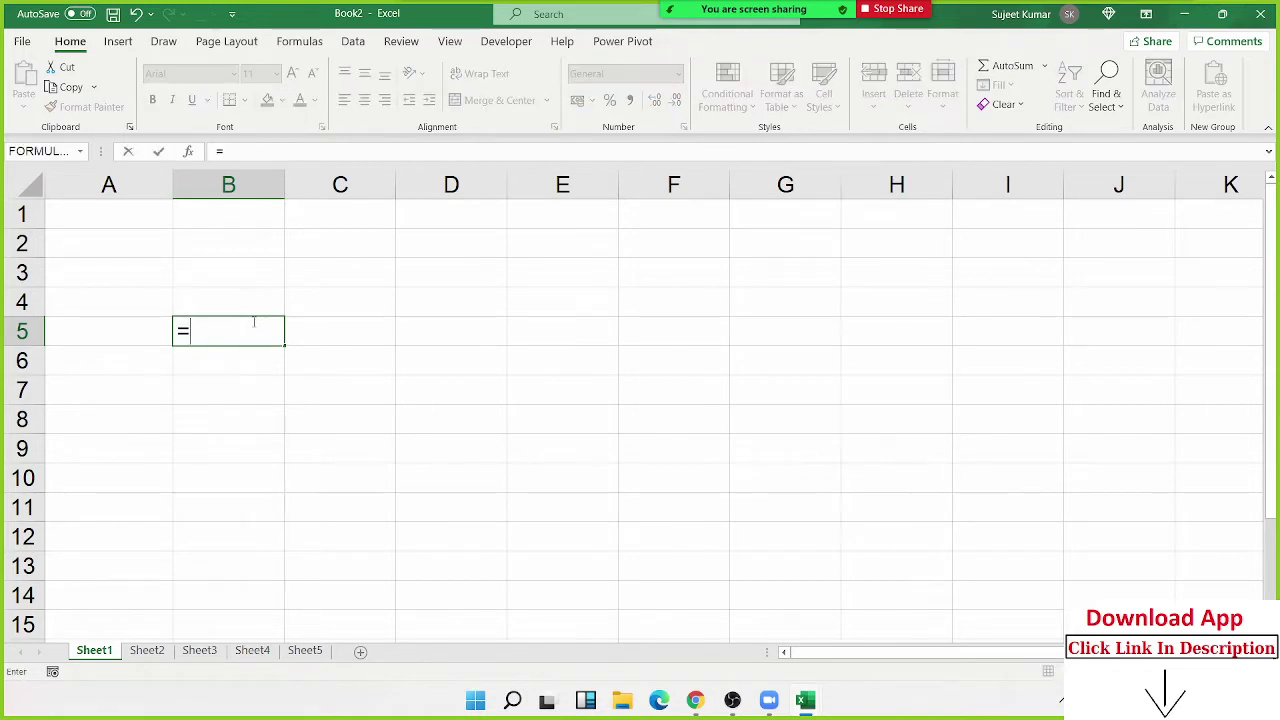
type("A1")
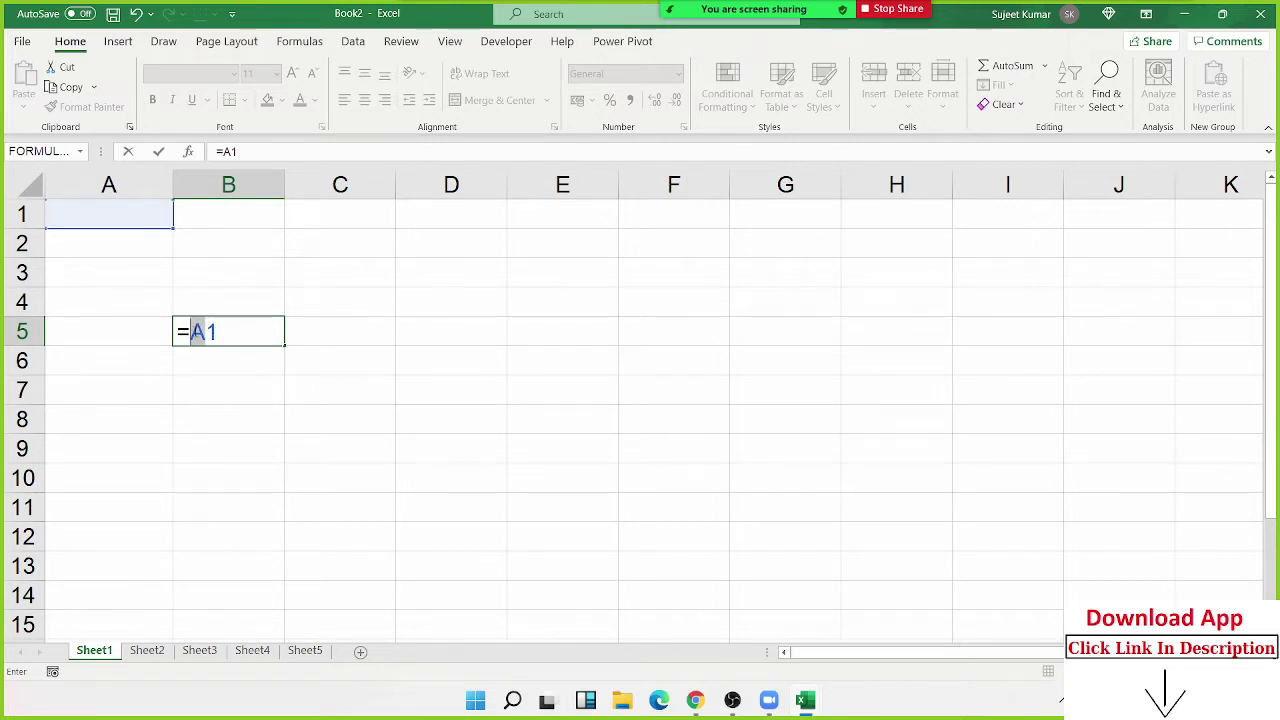
left_click_drag(206, 331, 225, 331)
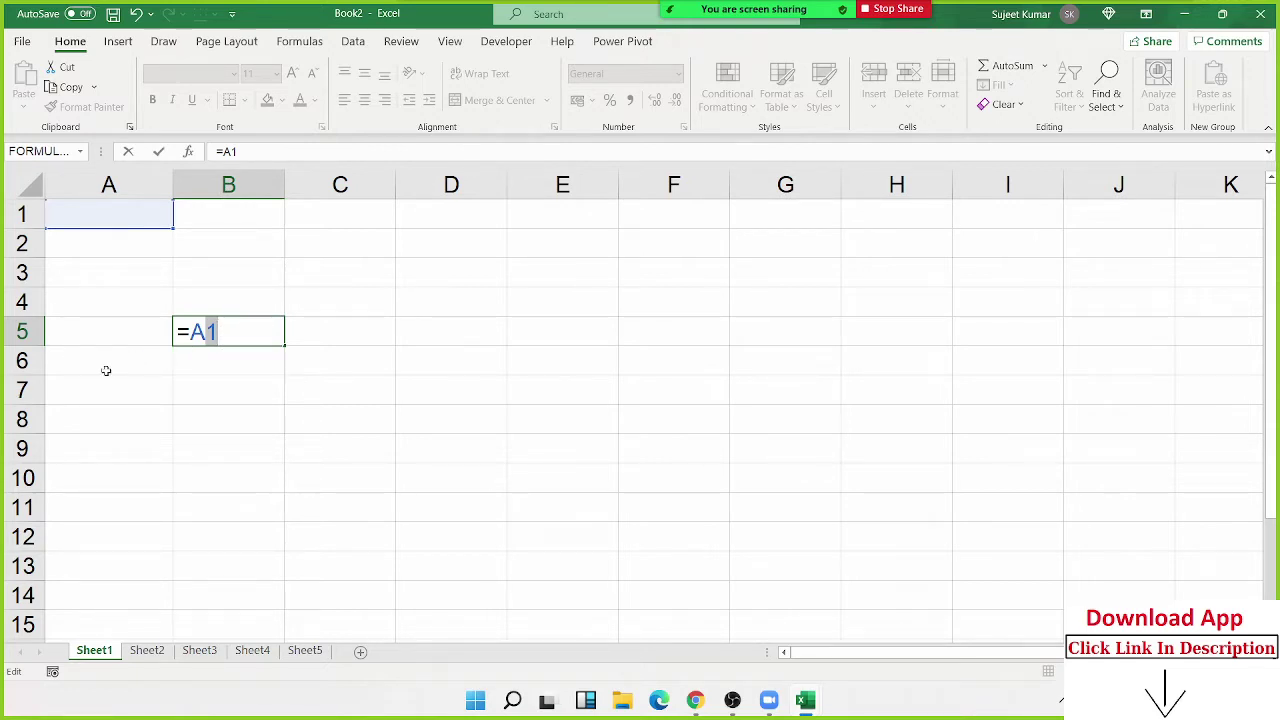
key("Escape")
left_click(158, 651)
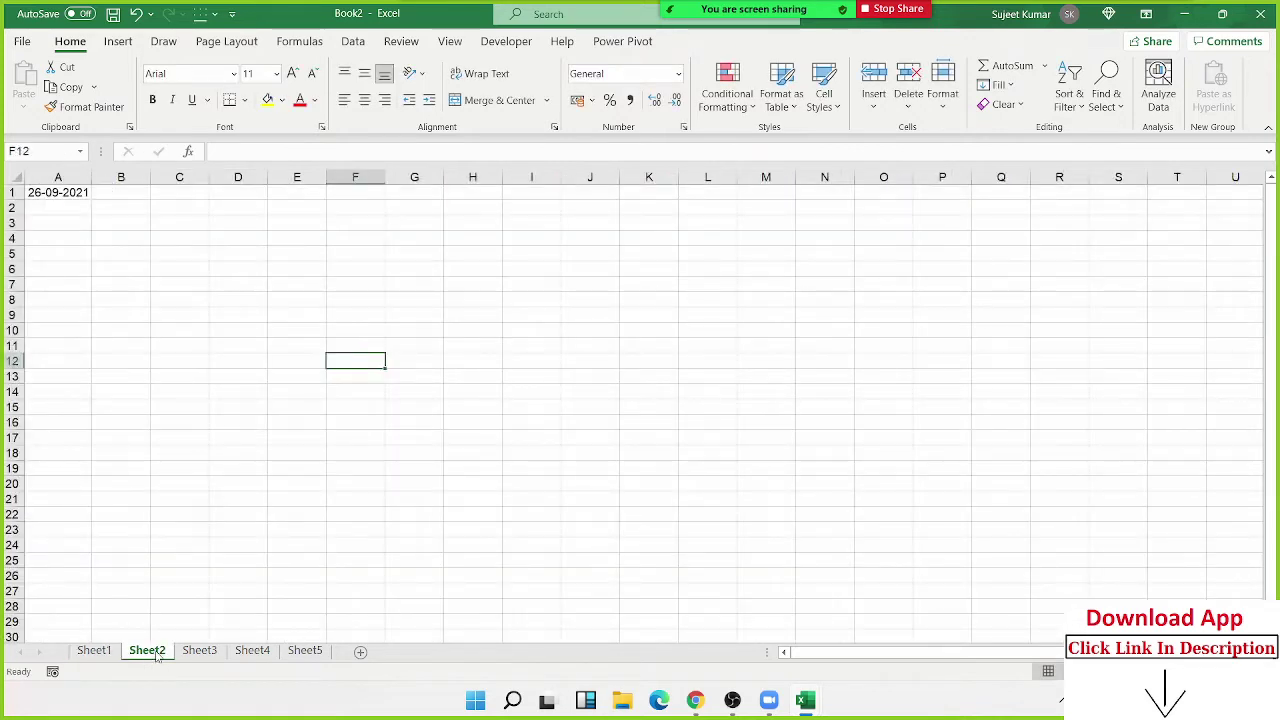
type("=")
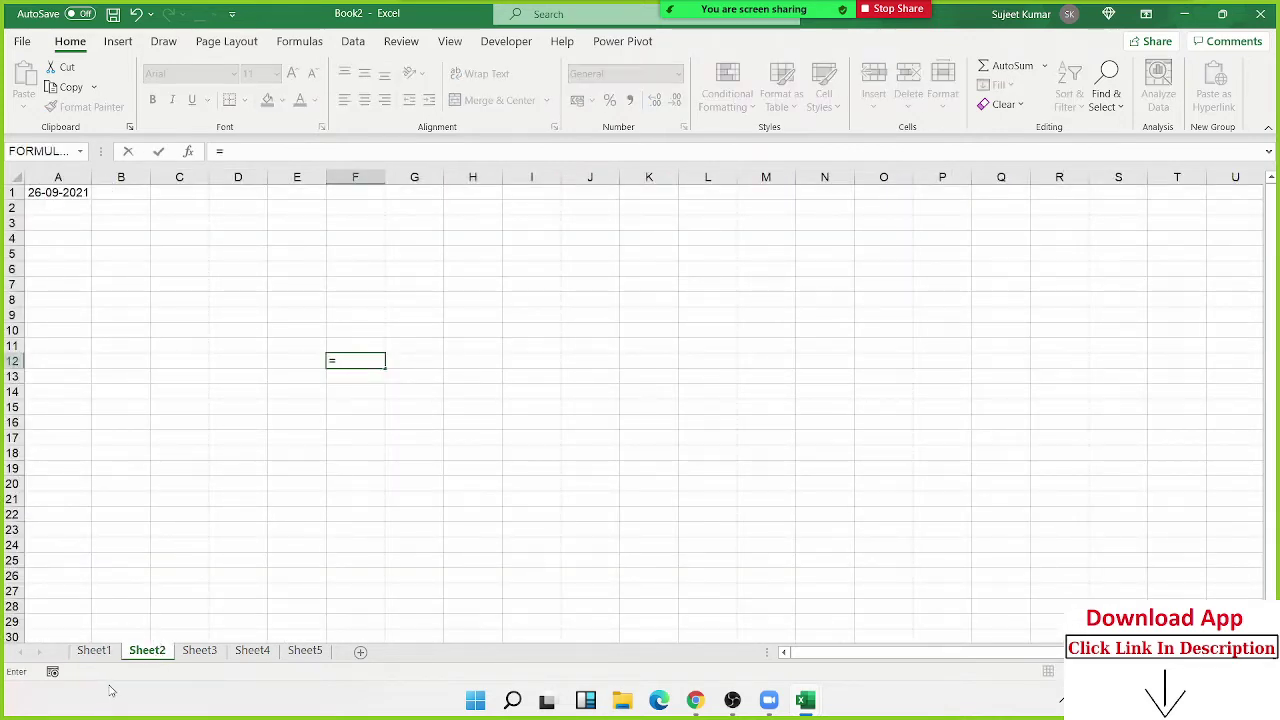
left_click(94, 650)
left_click(135, 381)
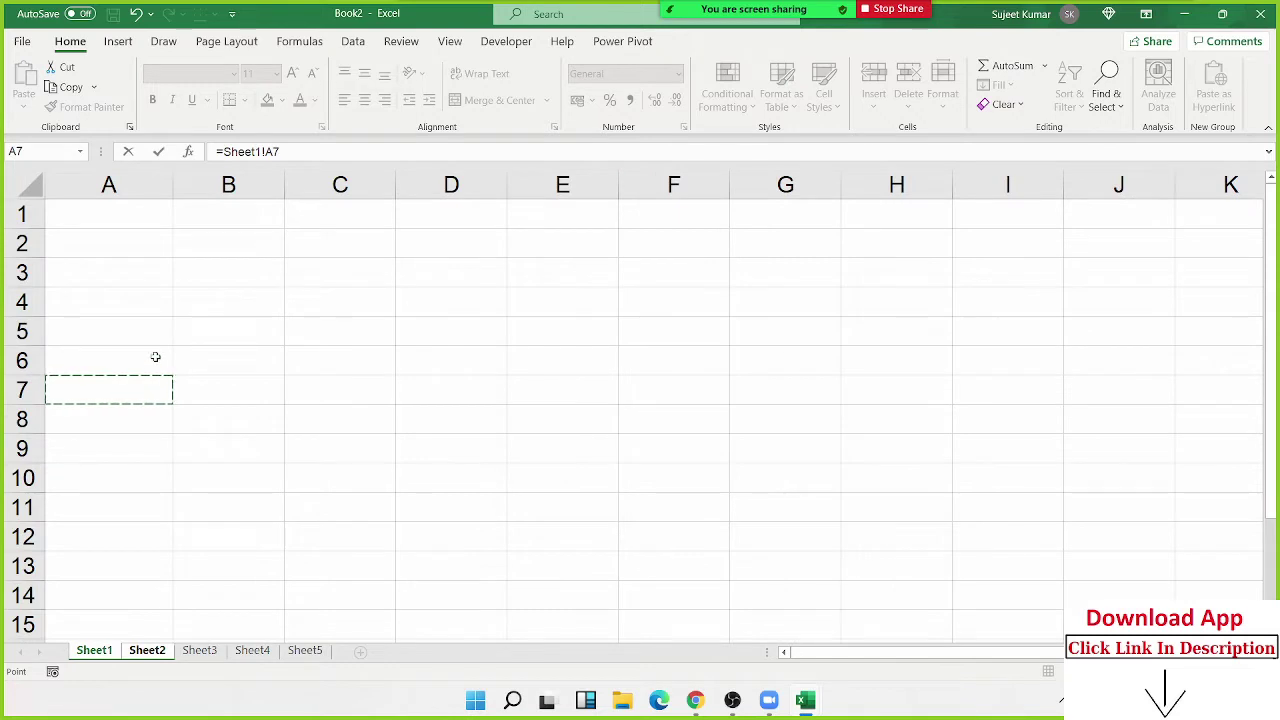
double_click(254, 151)
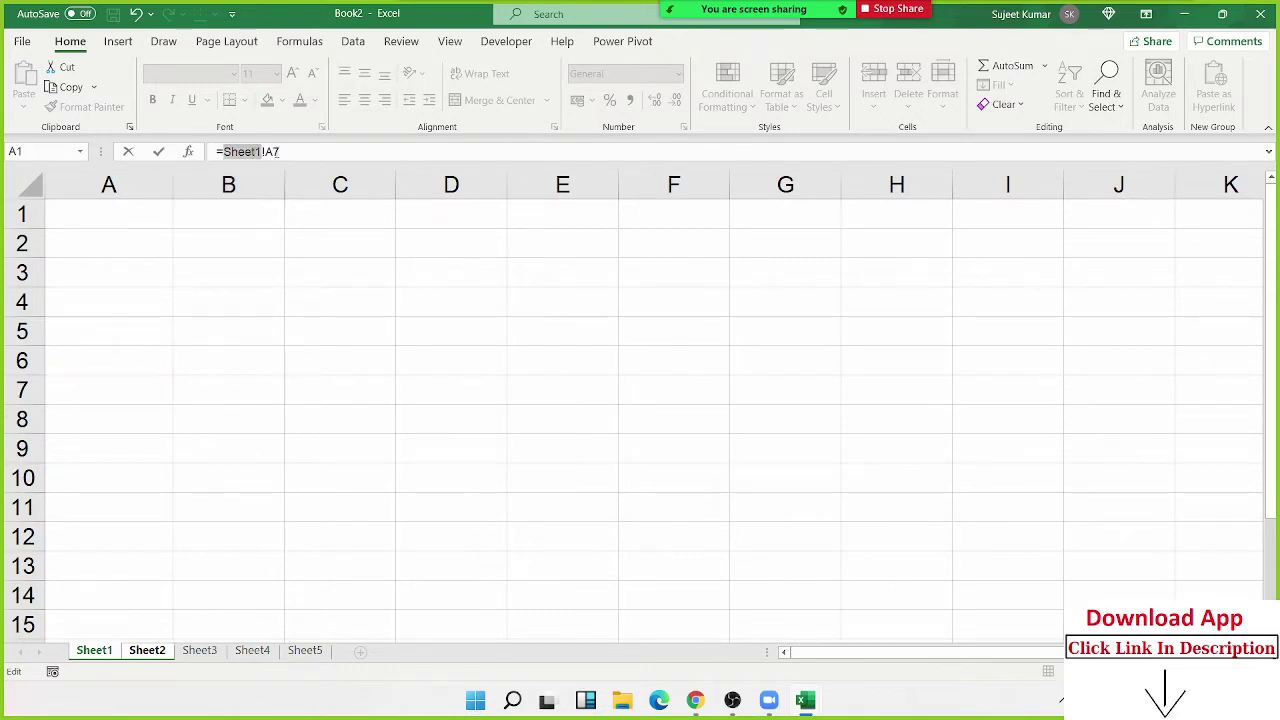
double_click(272, 151)
left_click(271, 151)
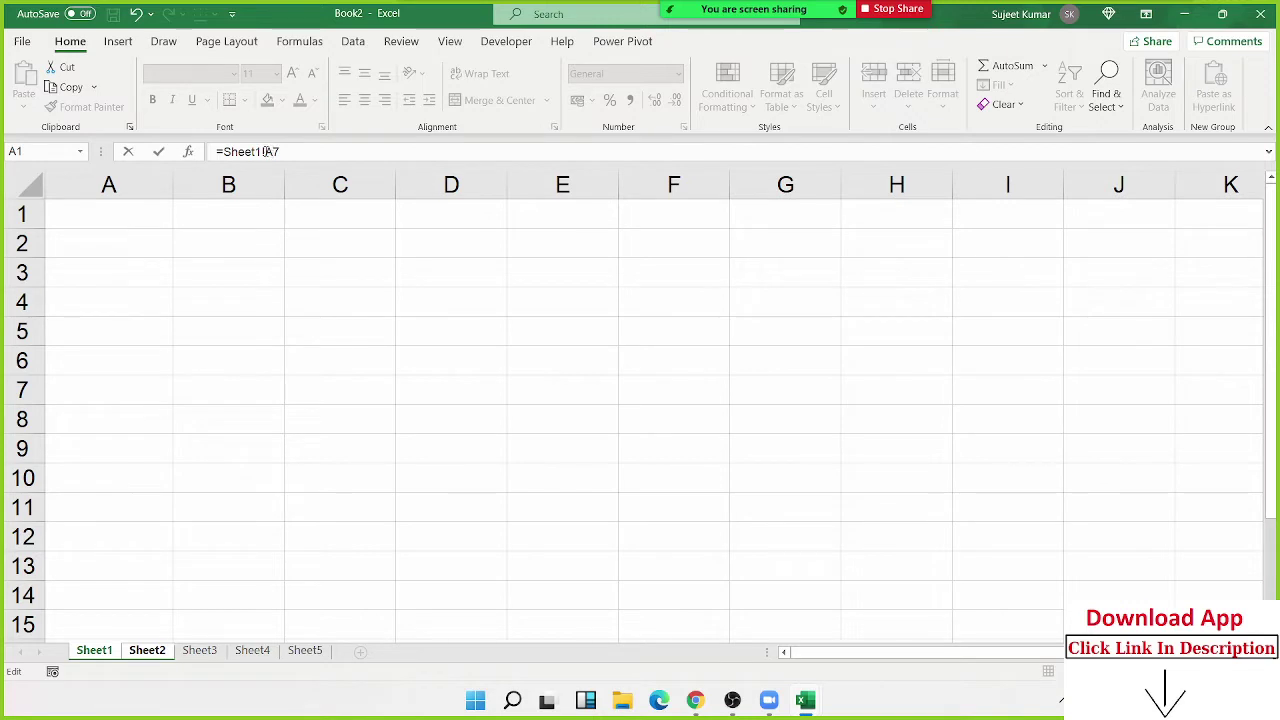
double_click(271, 151)
left_click(261, 151)
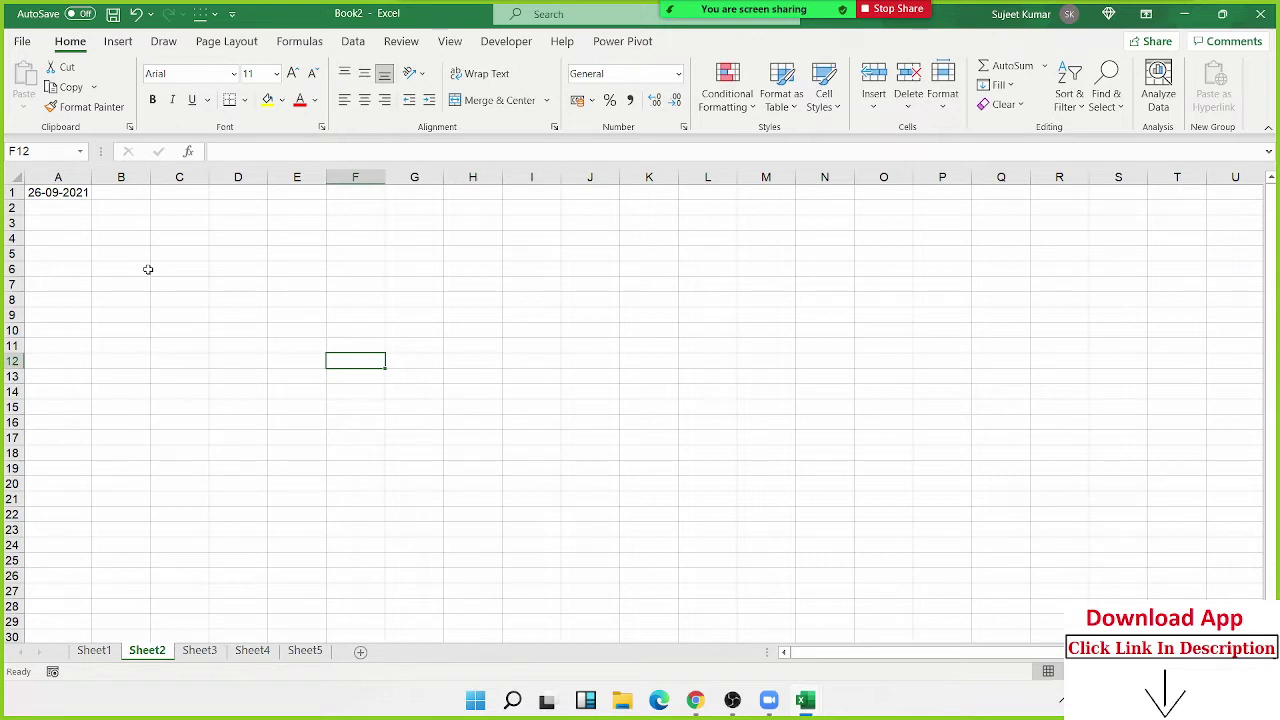
- Return to Sheet1 and select cell A2
left_click(86, 360)
scroll(86, 354, "down", 4)
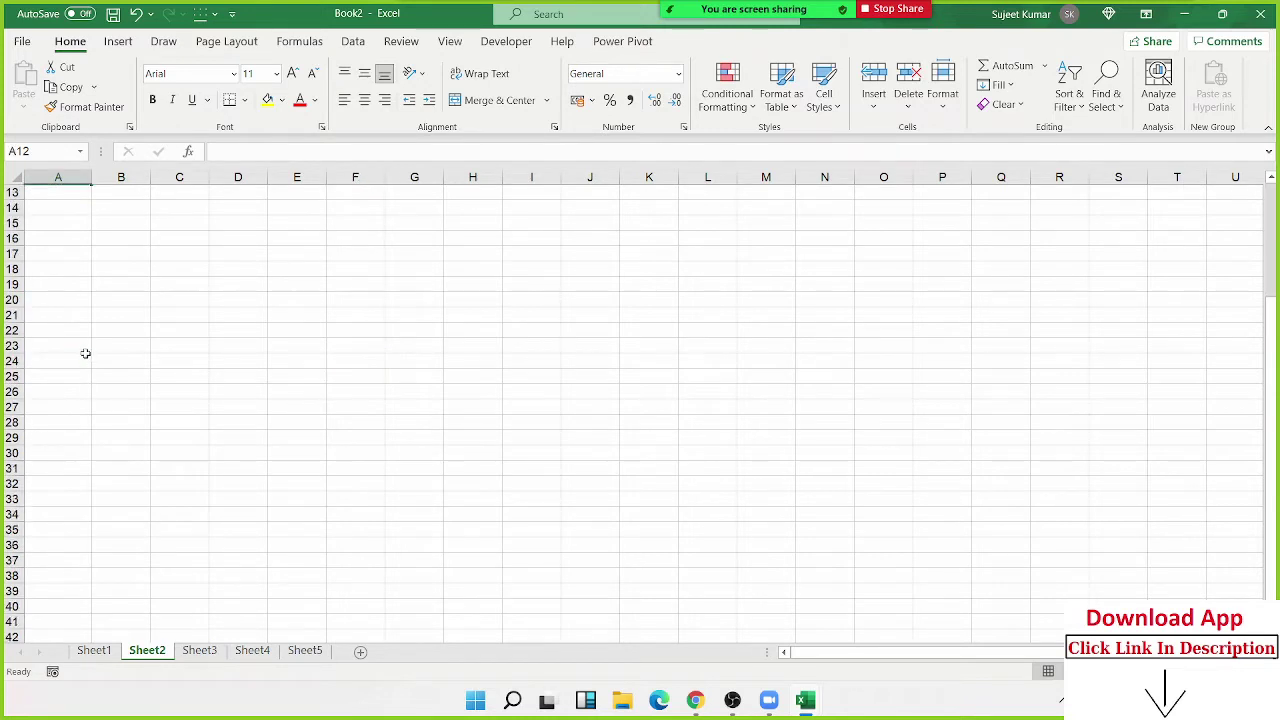
scroll(72, 446, "up", 4)
left_click(94, 650)
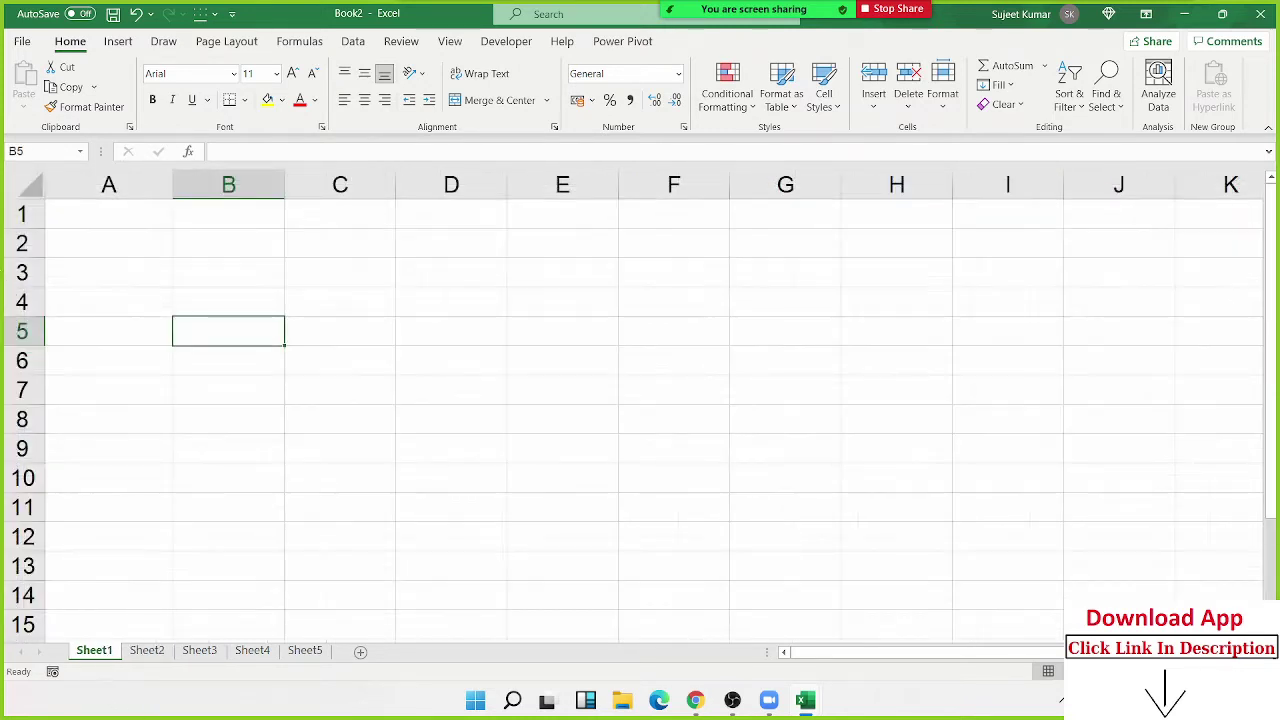
scroll(70, 274, "up", 1)
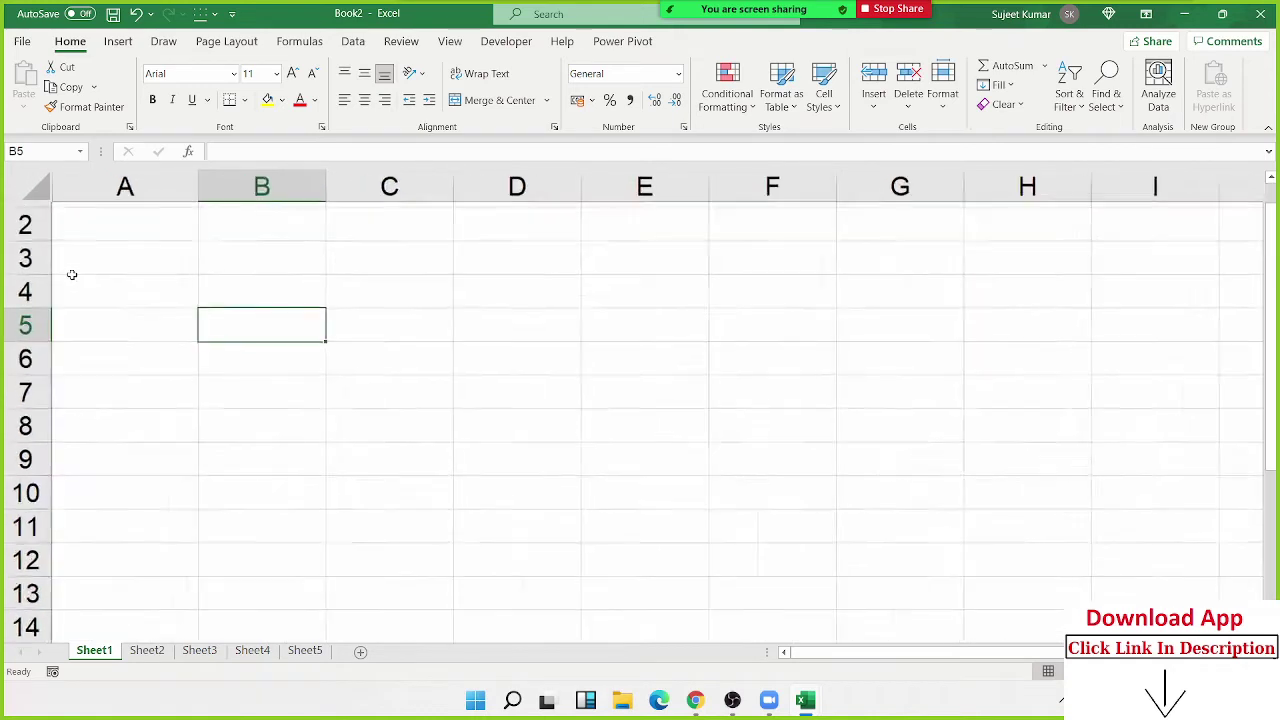
scroll(117, 251, "up", 1)
left_click(117, 229)
- Enter 85, 36, 63, 32 and 36 down column A starting at A2
type("85")
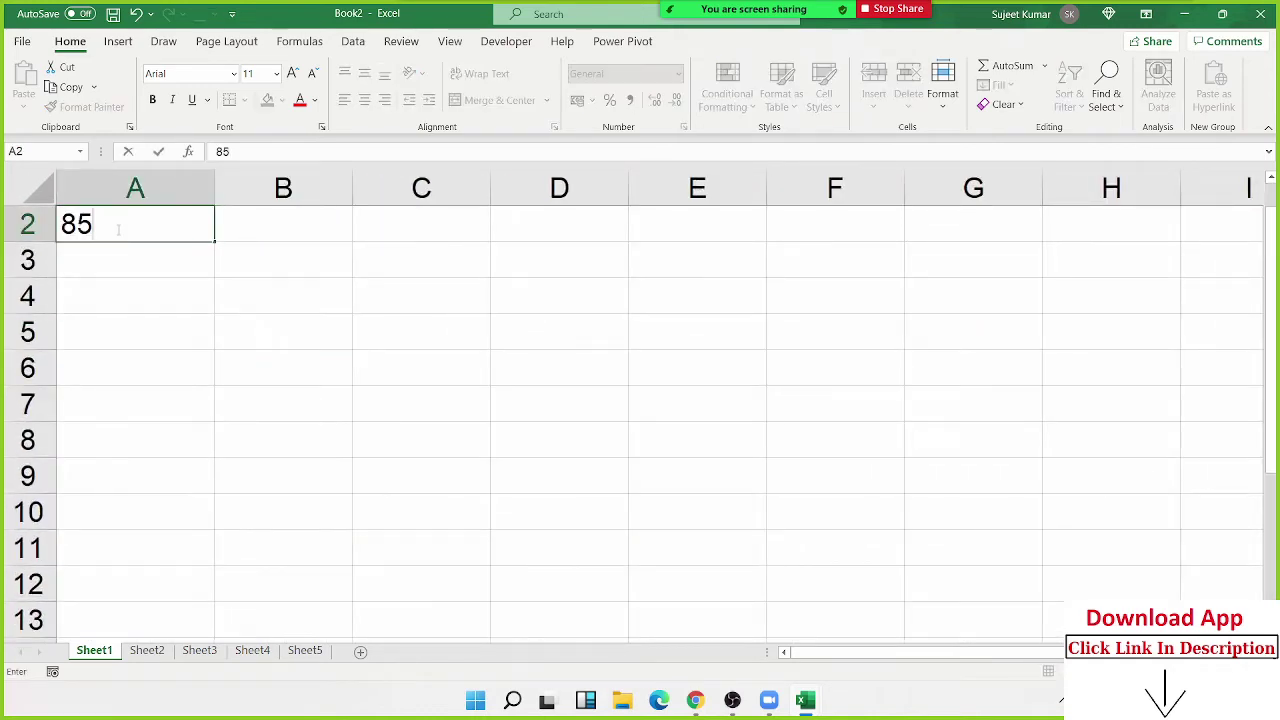
key("Return")
type("36")
key("Return")
type("63")
key("Return")
type("32")
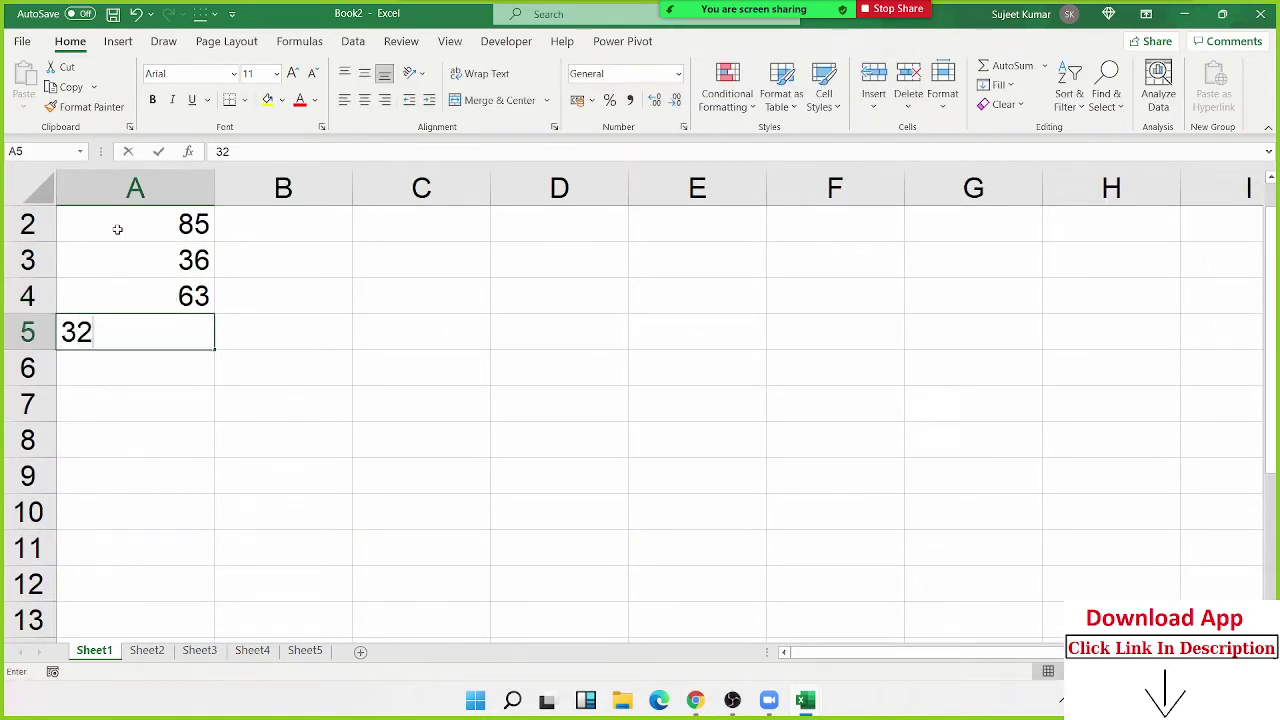
key("Return")
type("36")
key("Return")
- Finish column A with 36 and 32 in A7:A8, then select A2:A8 and B2:B8
type("36")
key("Return")
type("32")
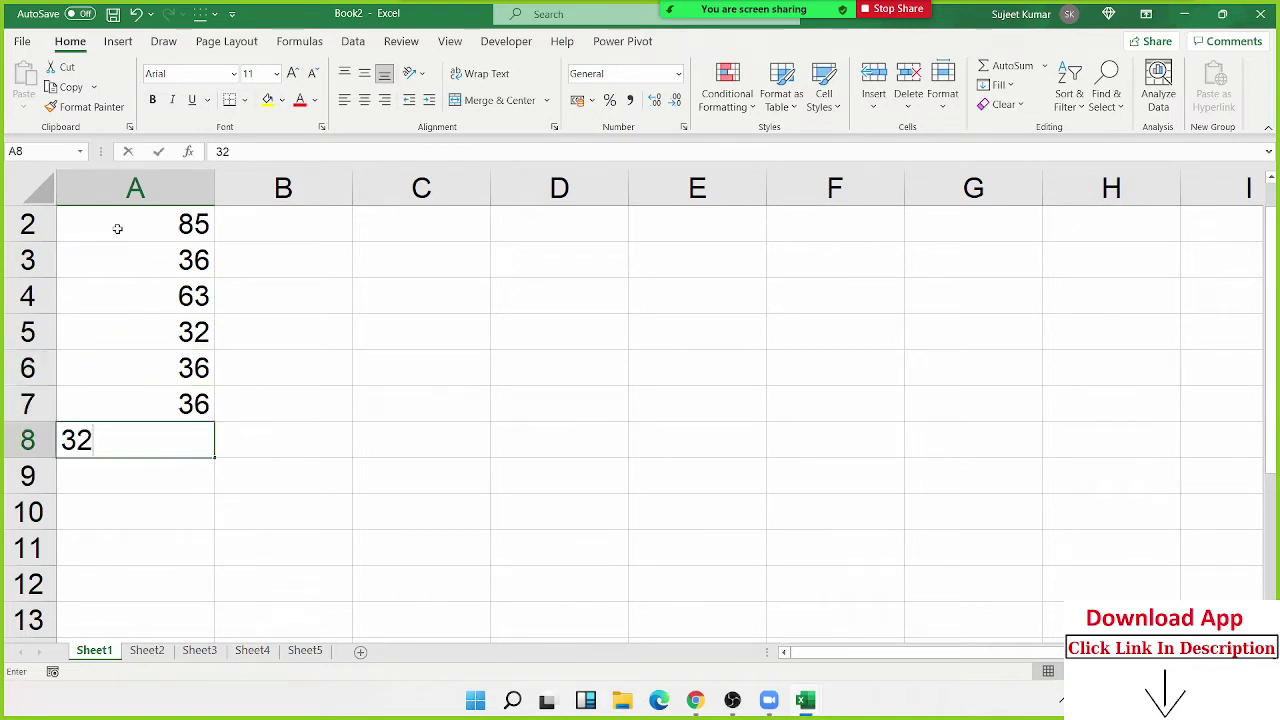
key("Return")
left_click_drag(134, 228, 152, 423)
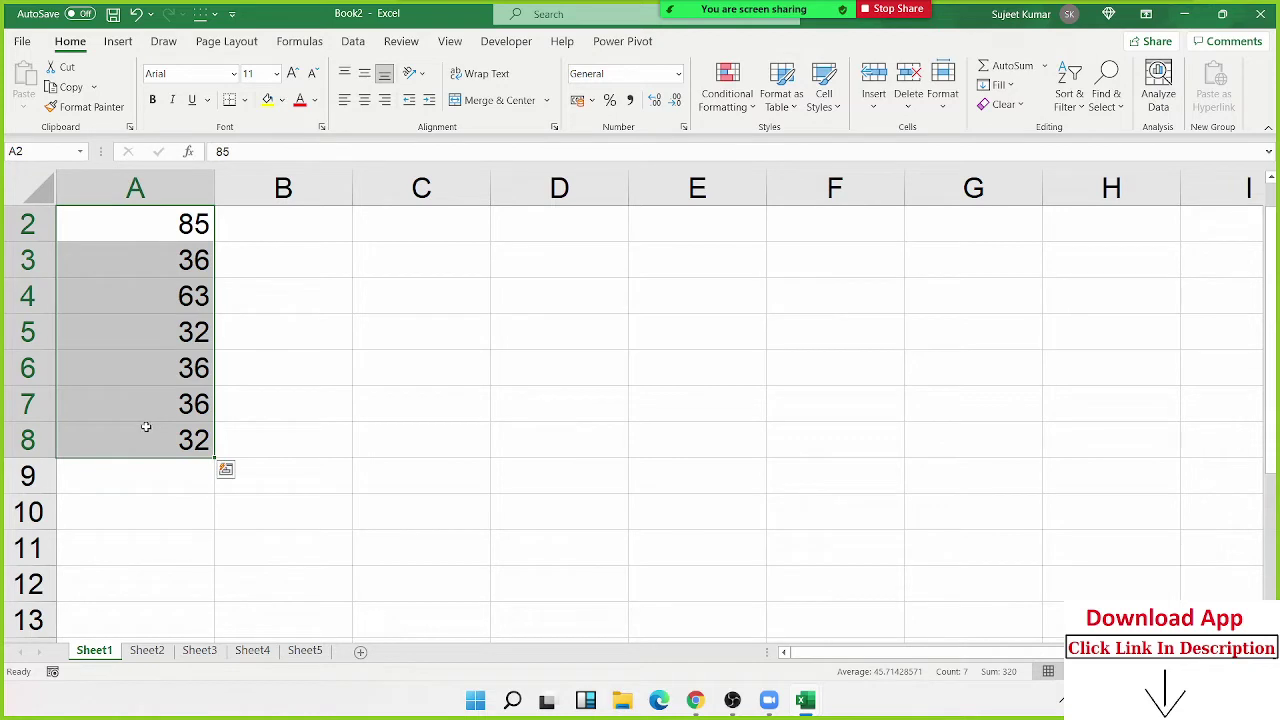
left_click_drag(260, 240, 272, 434)
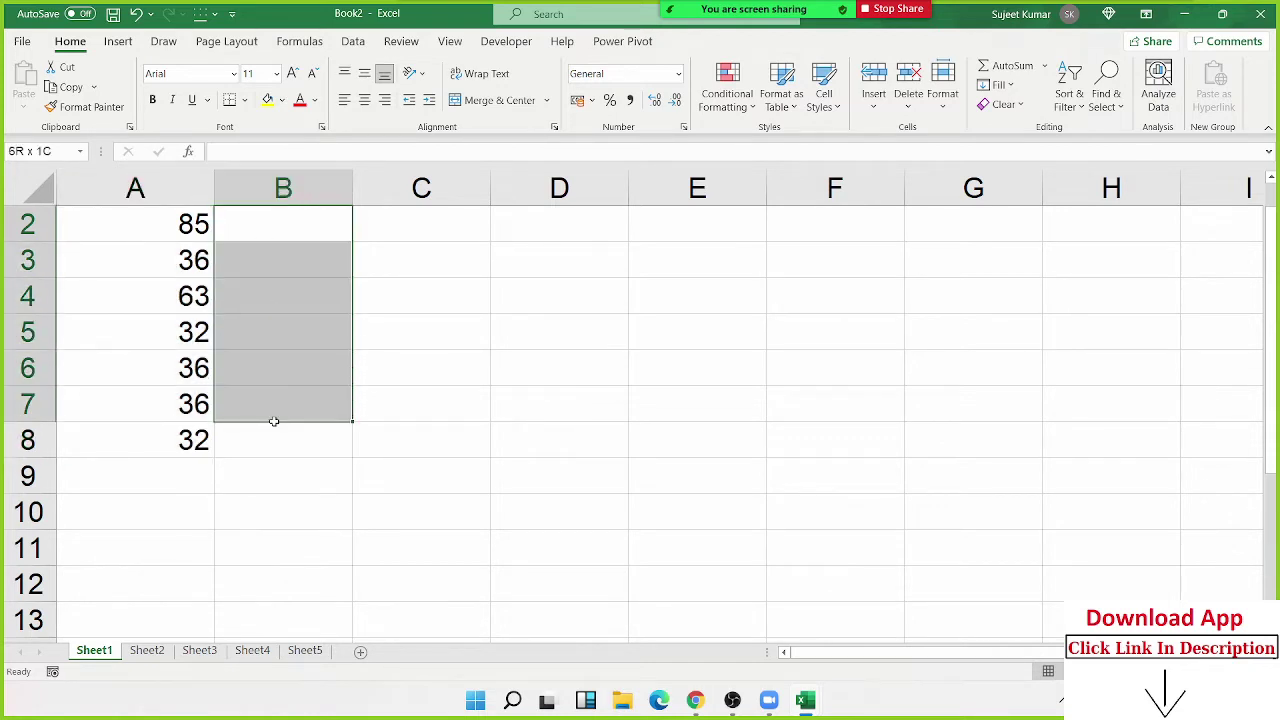
- Enter the fixed formula =85+20 in B2, change A2 to 75, and start a new B2 formula
left_click(290, 227)
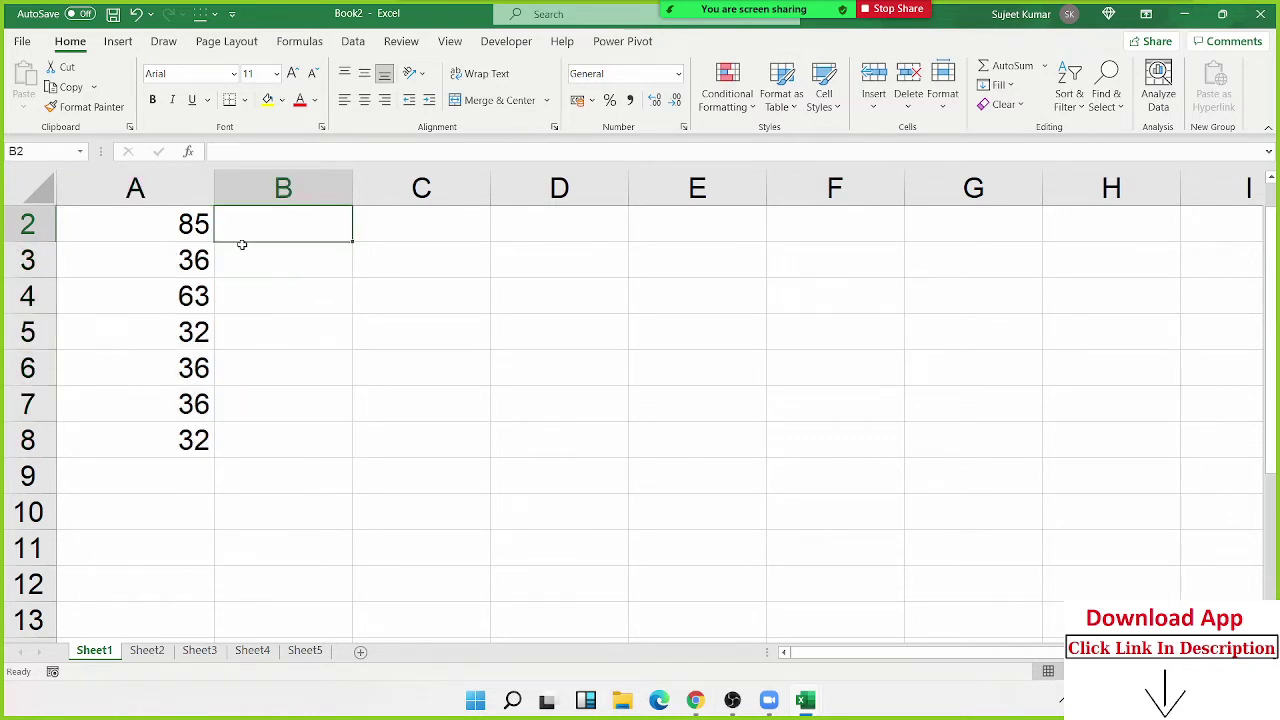
type("=85")
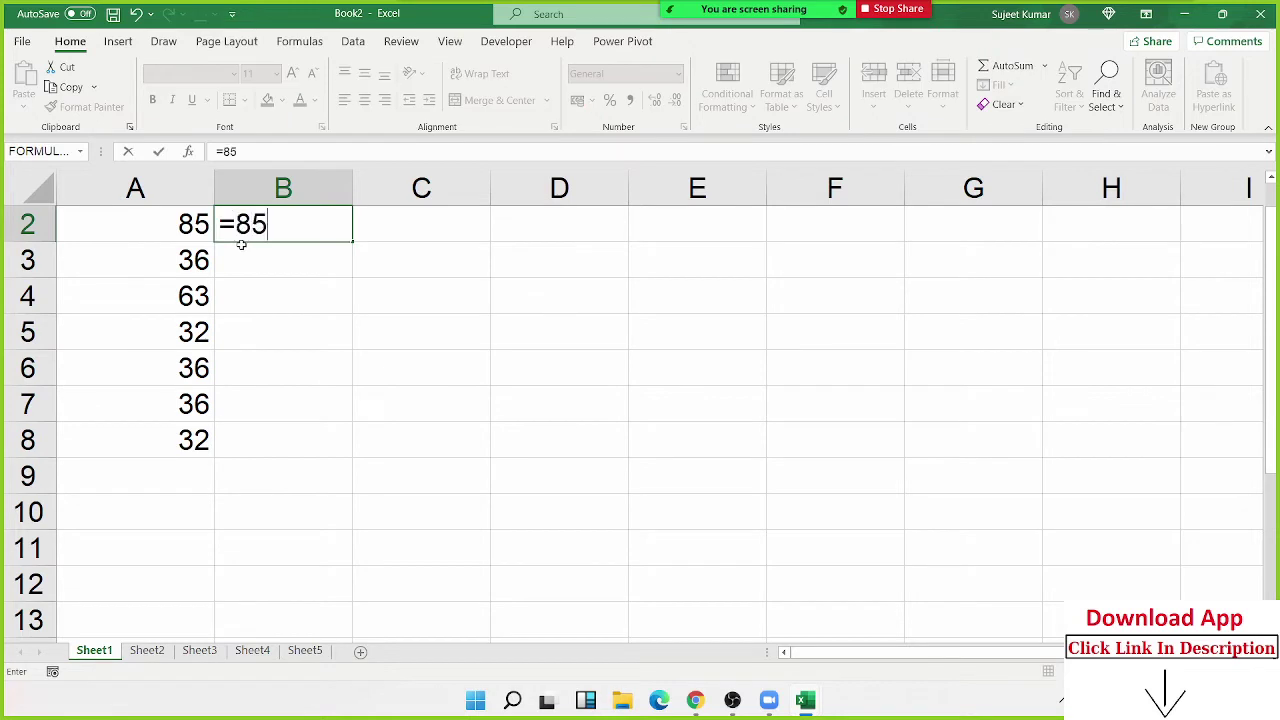
type("+20")
key("Return")
key("Up")
key("Left")
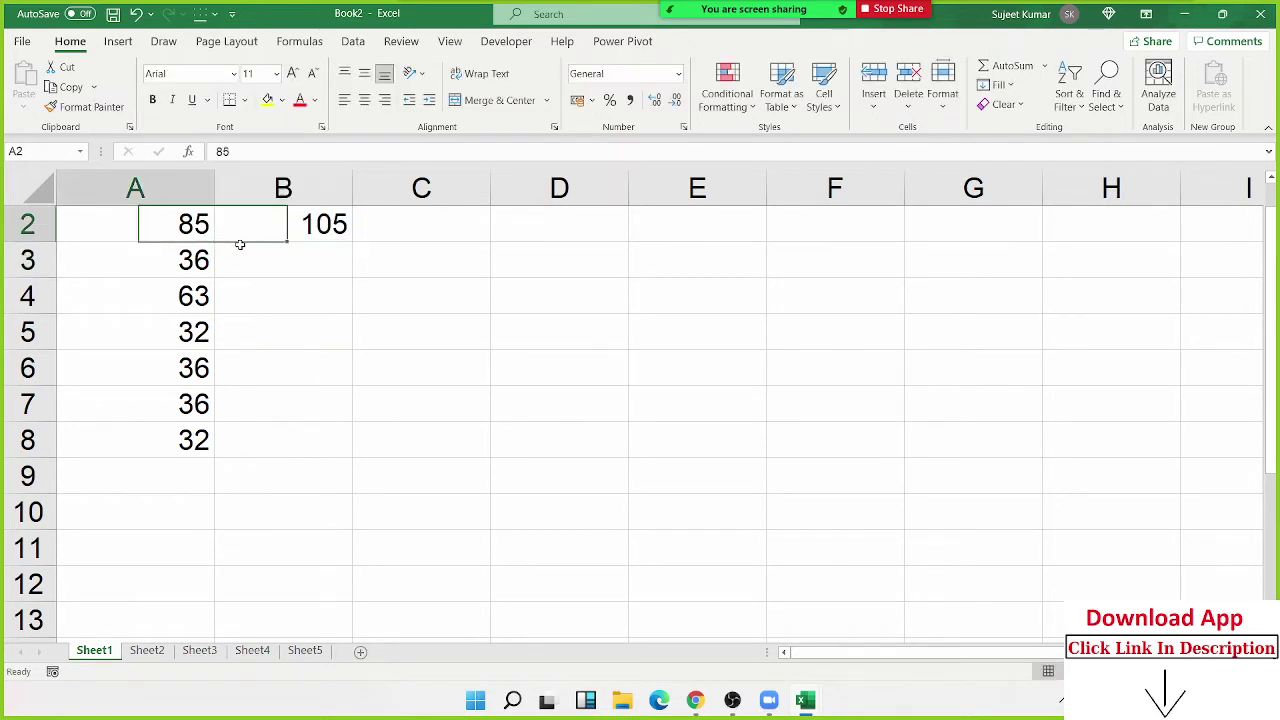
type("75")
key("Return")
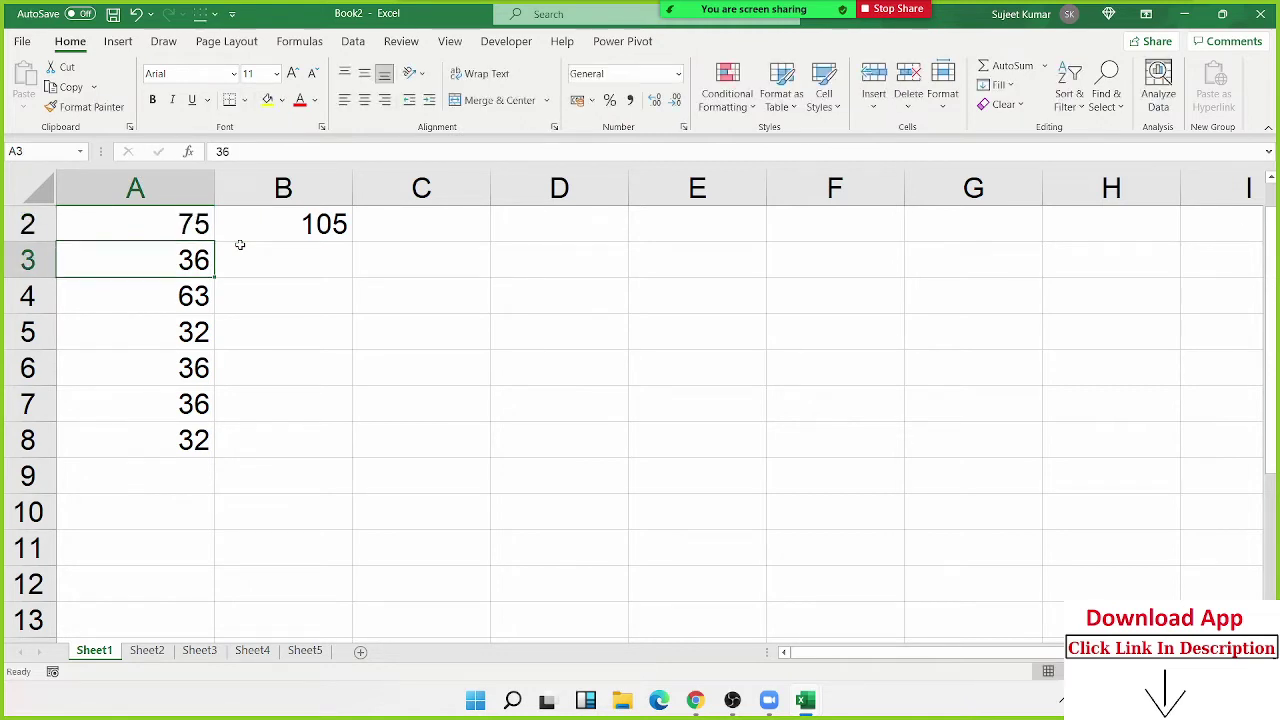
key("Up")
key("Right")
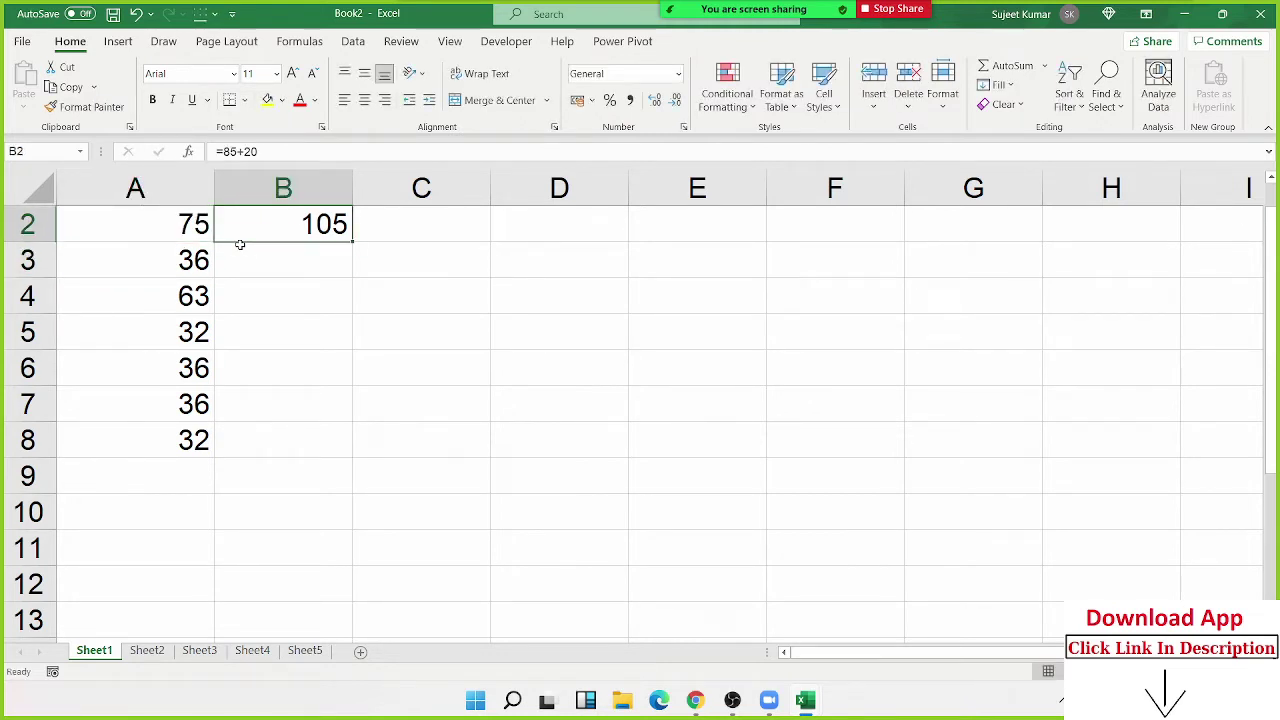
type("=")
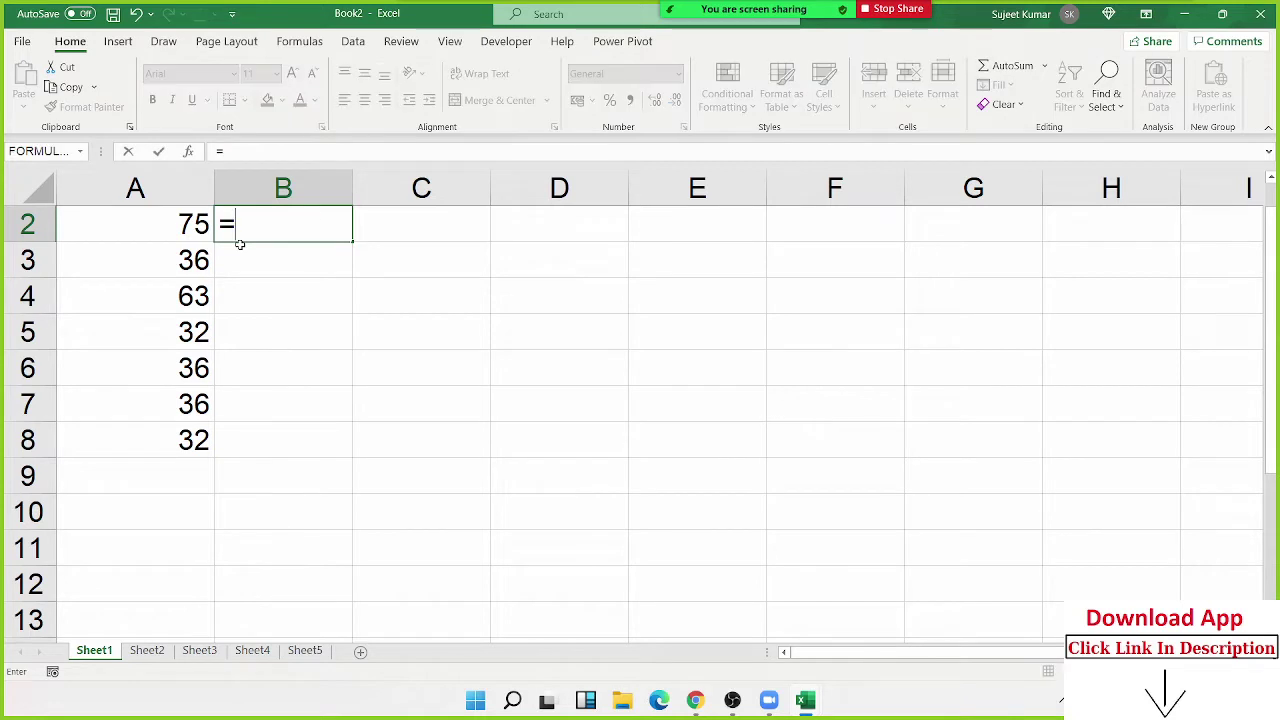
- Build =A2+20 in B2, fill it down to B8, and check the copied formulas
left_click(157, 214)
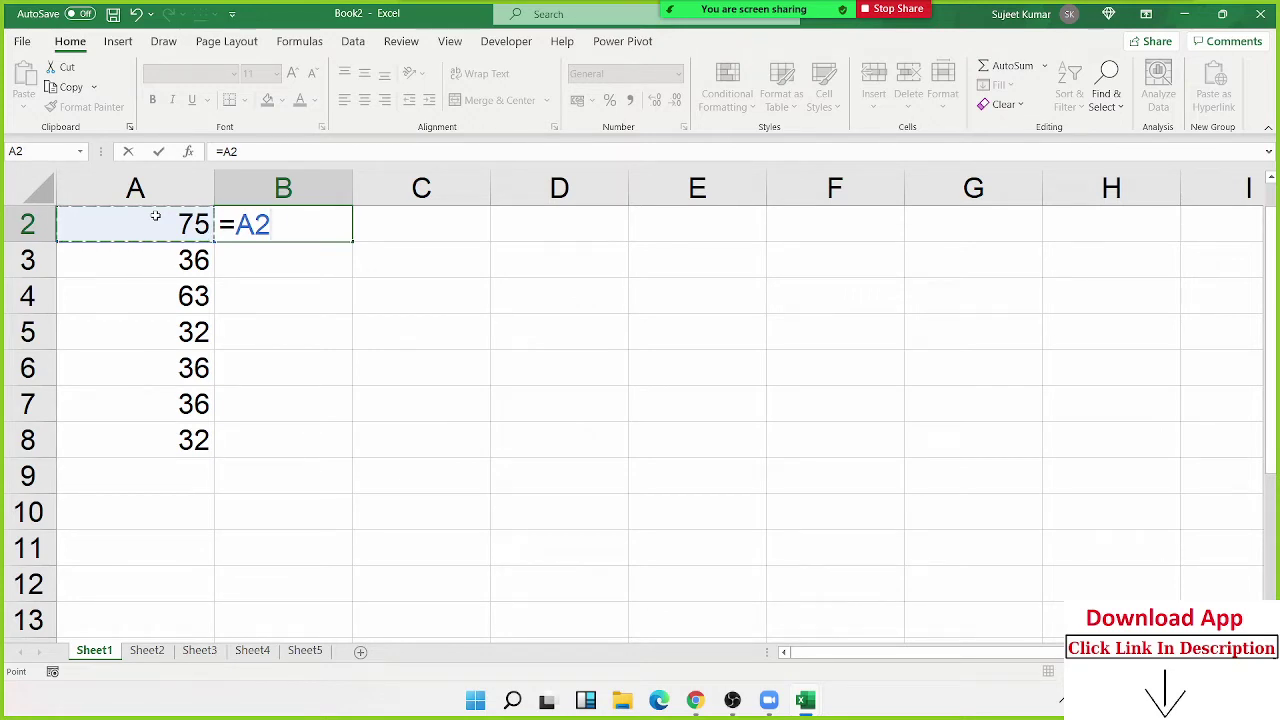
type("+20")
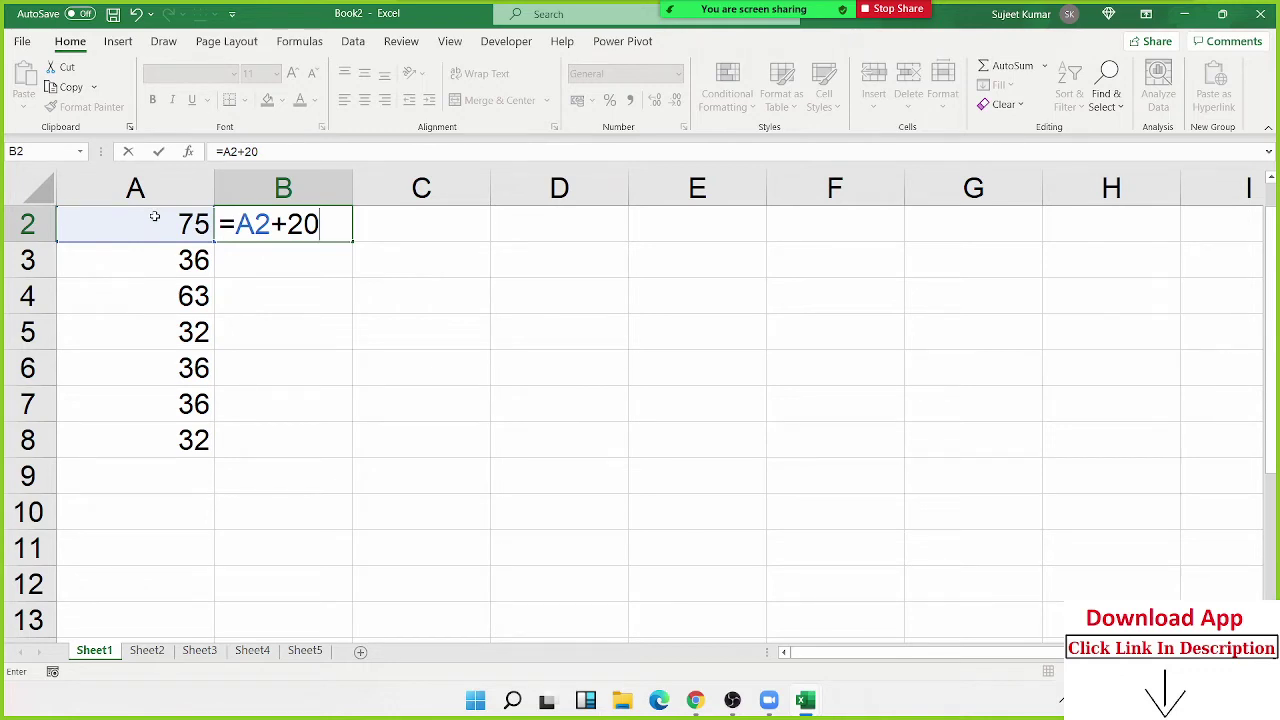
key("Return")
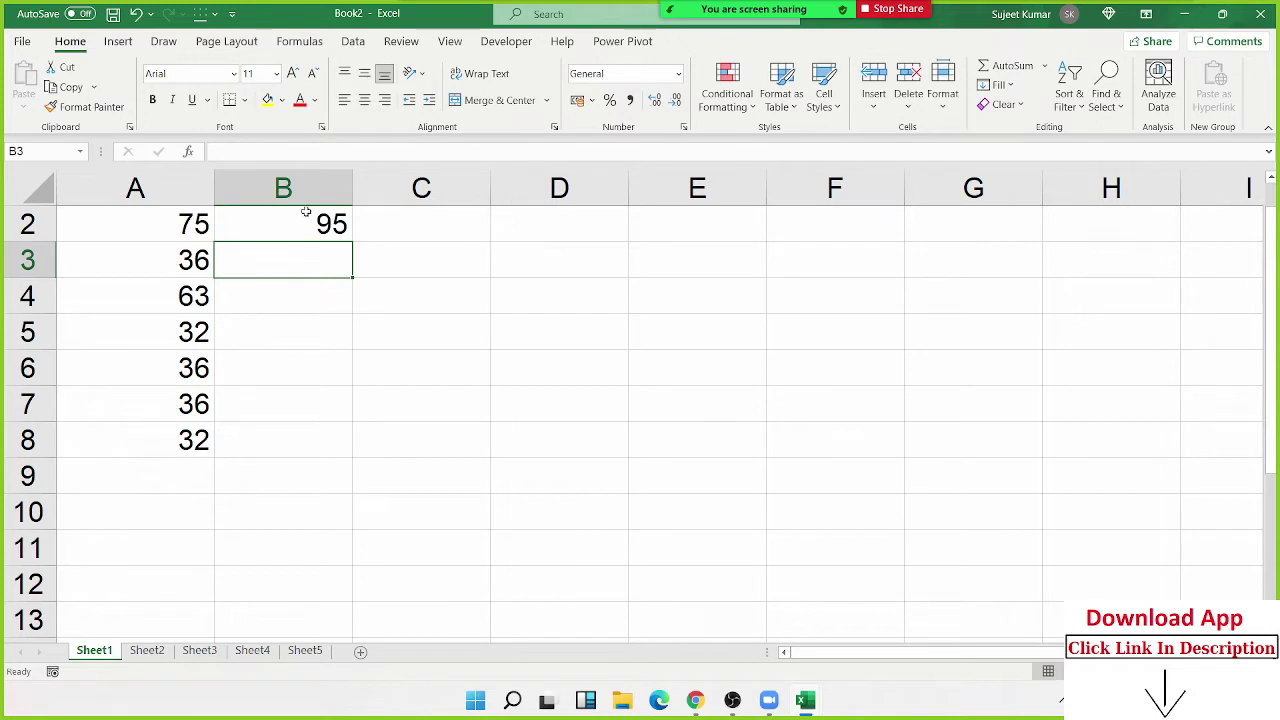
left_click(306, 214)
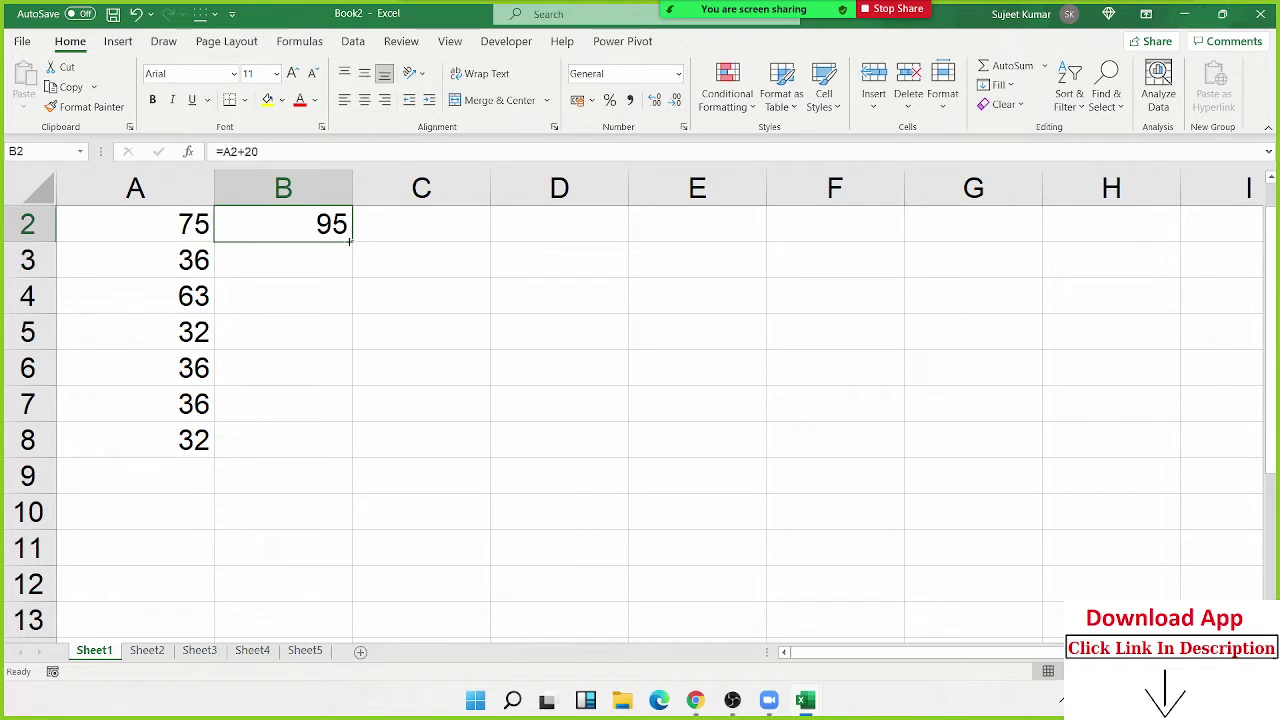
left_click_drag(350, 241, 313, 423)
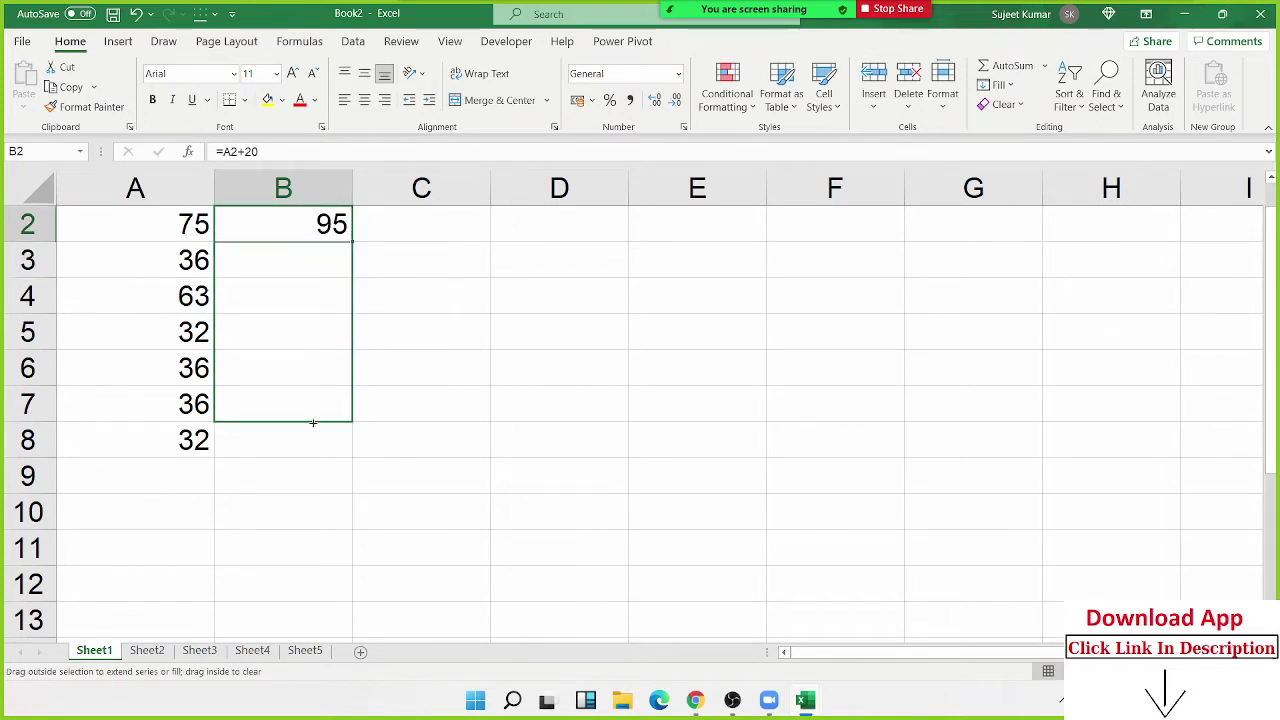
left_click_drag(305, 441, 298, 452)
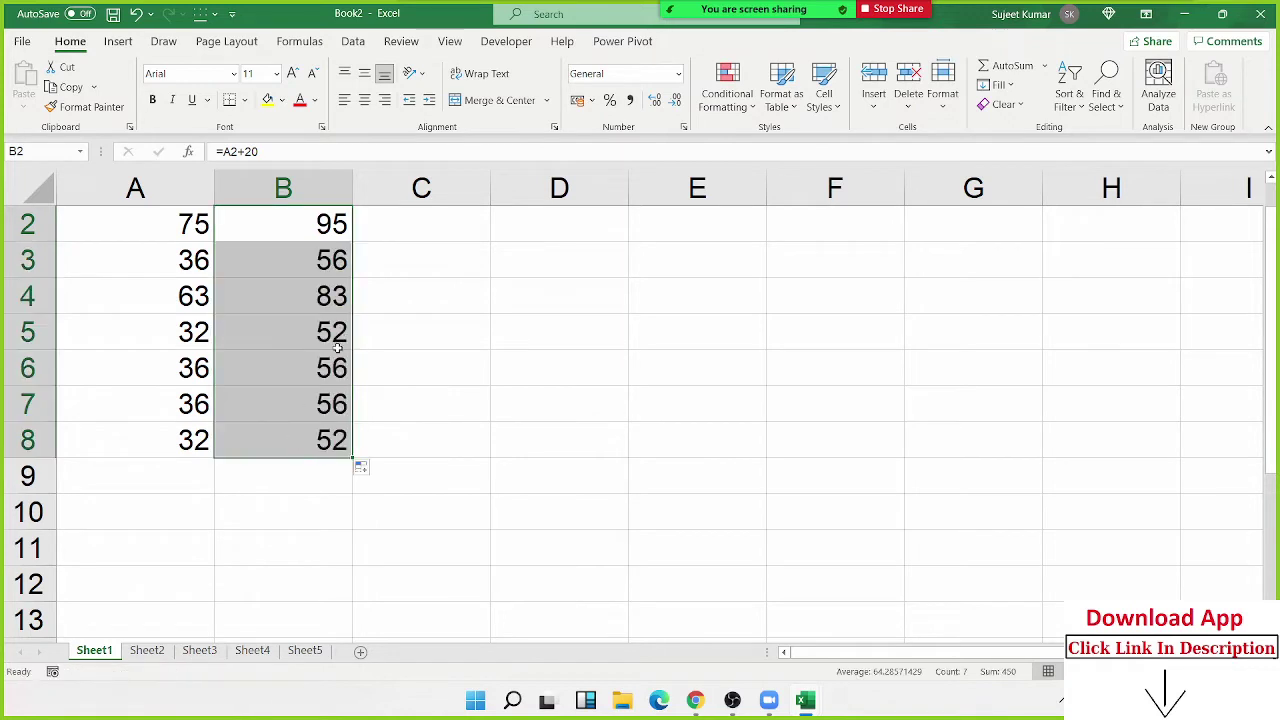
left_click(330, 350)
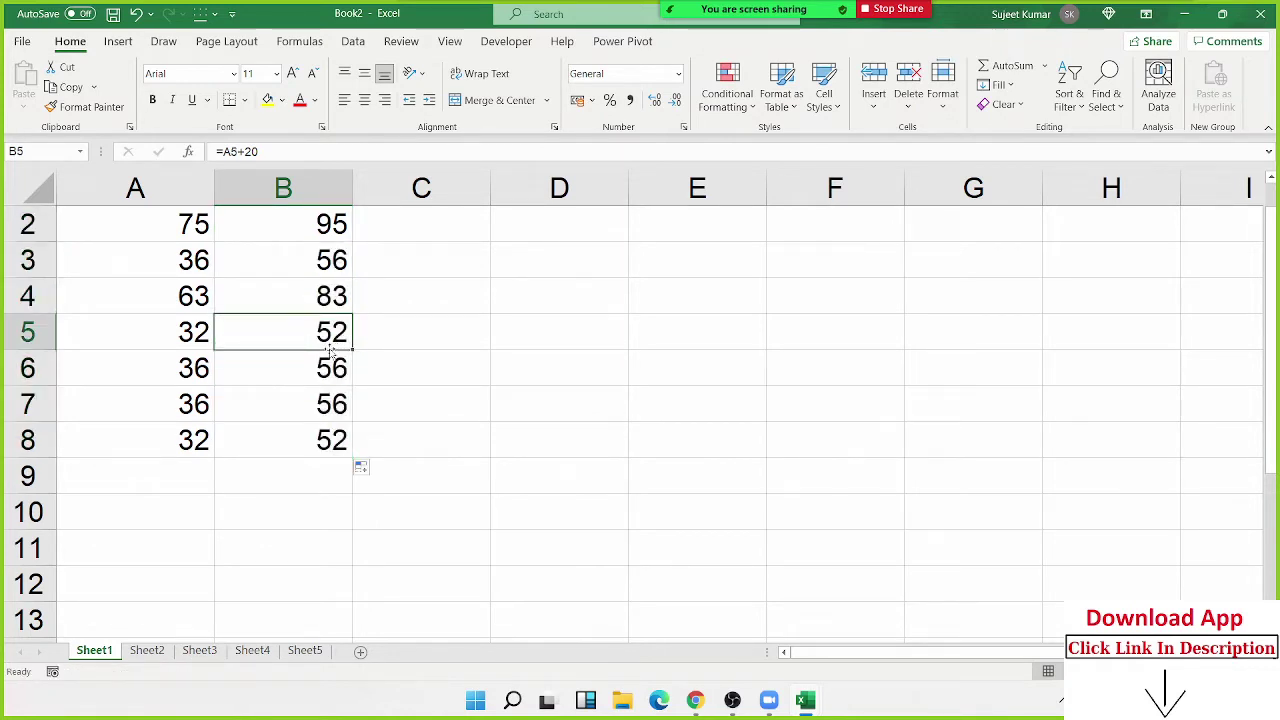
key("Up")
key("Up")
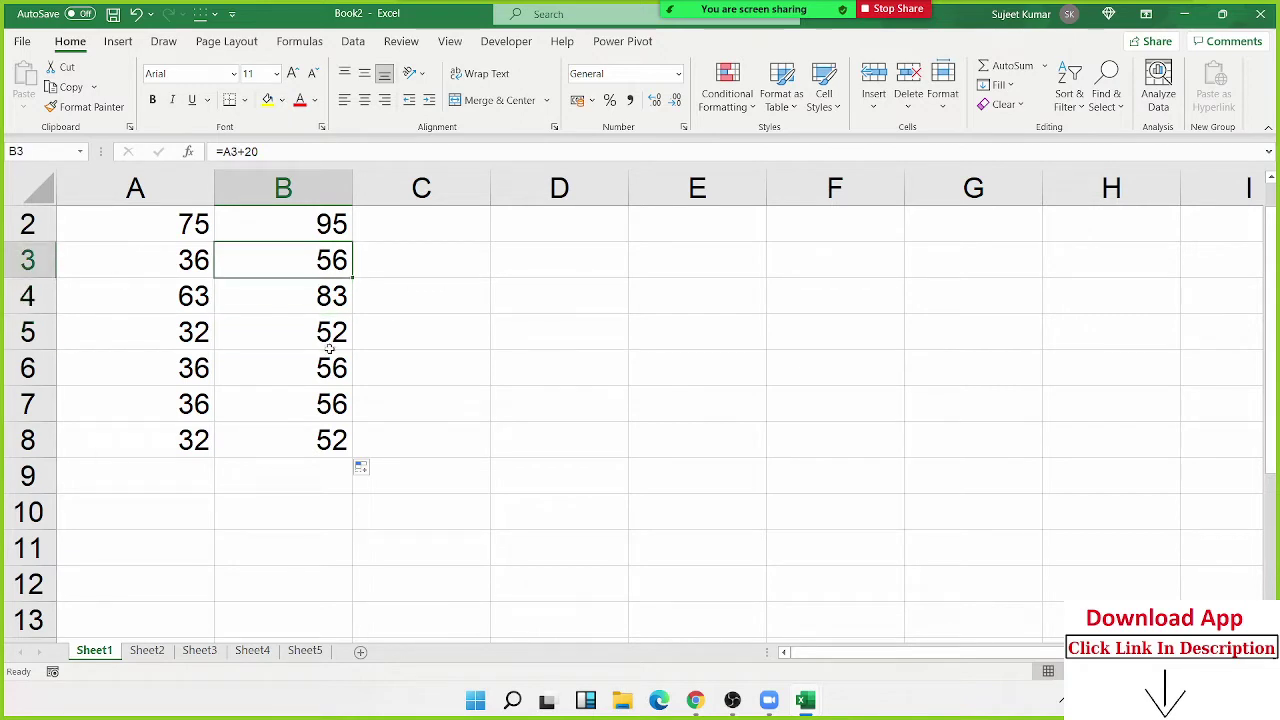
key("Down")
key("Down")
key("Down")
key("Down")
key("Down")
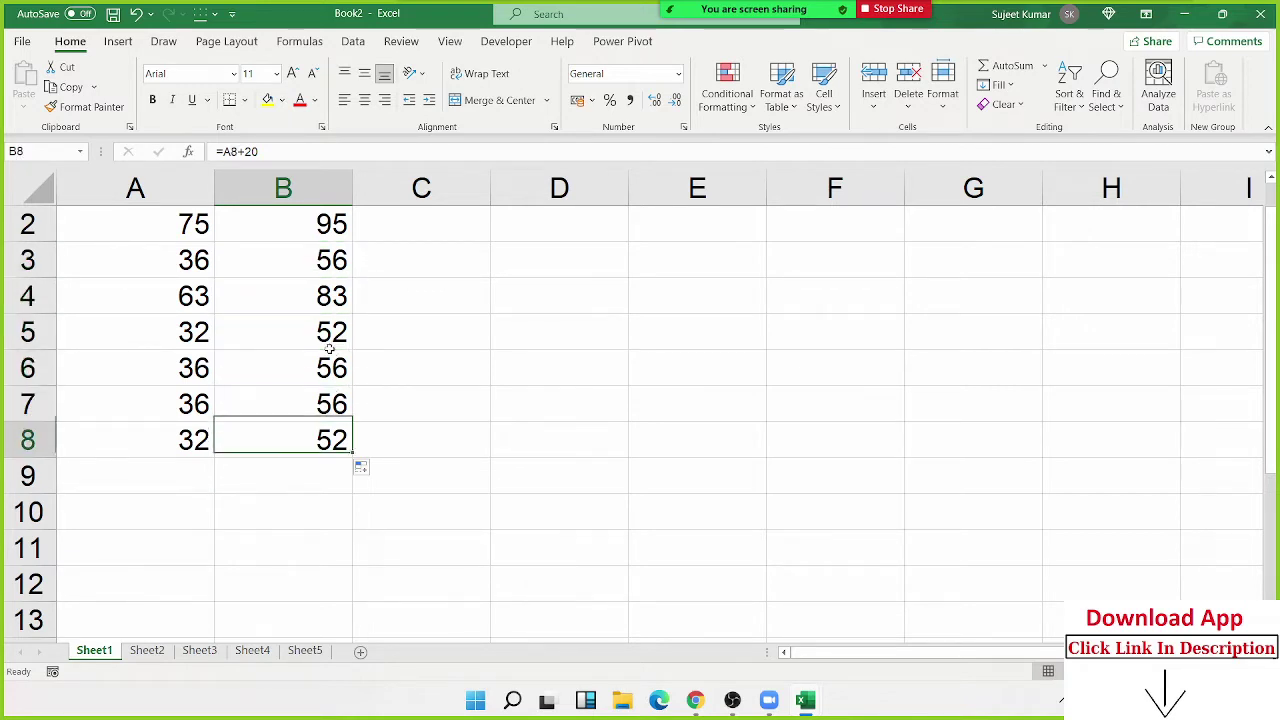
key("Up")
key("Up")
key("Up")
key("Up")
key("Up")
key("Up")
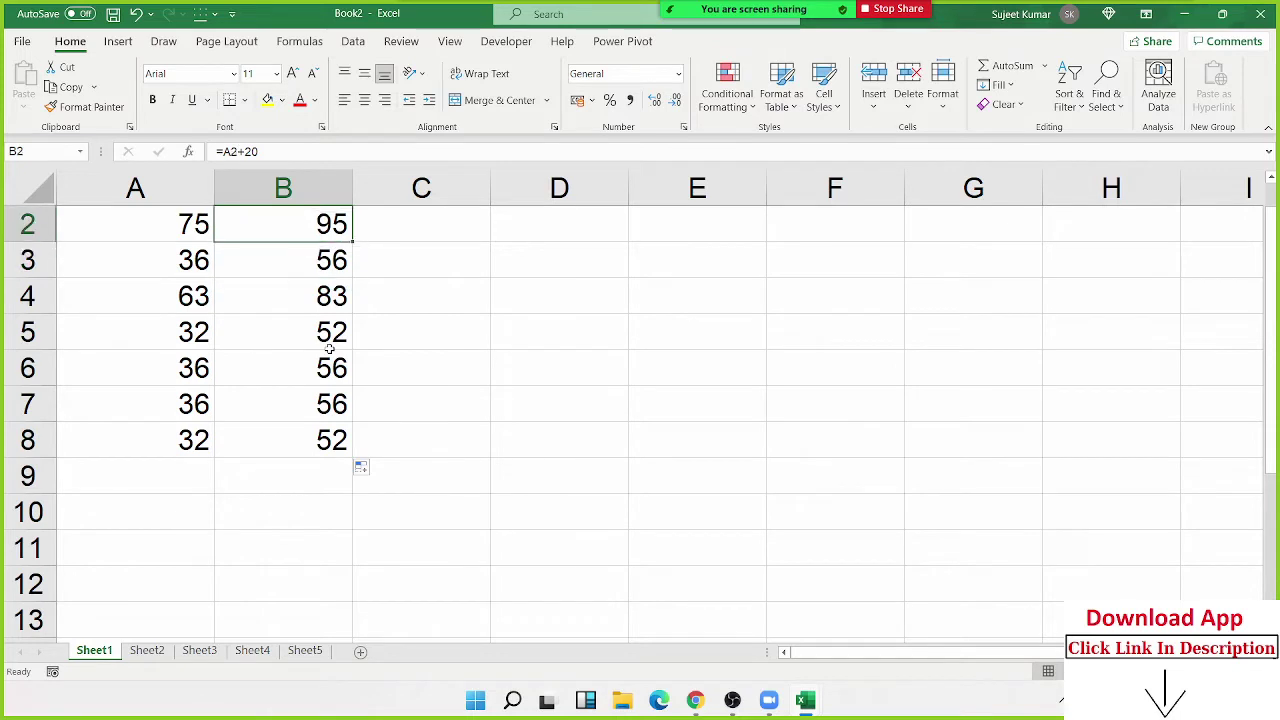
key("F2")
key("Return")
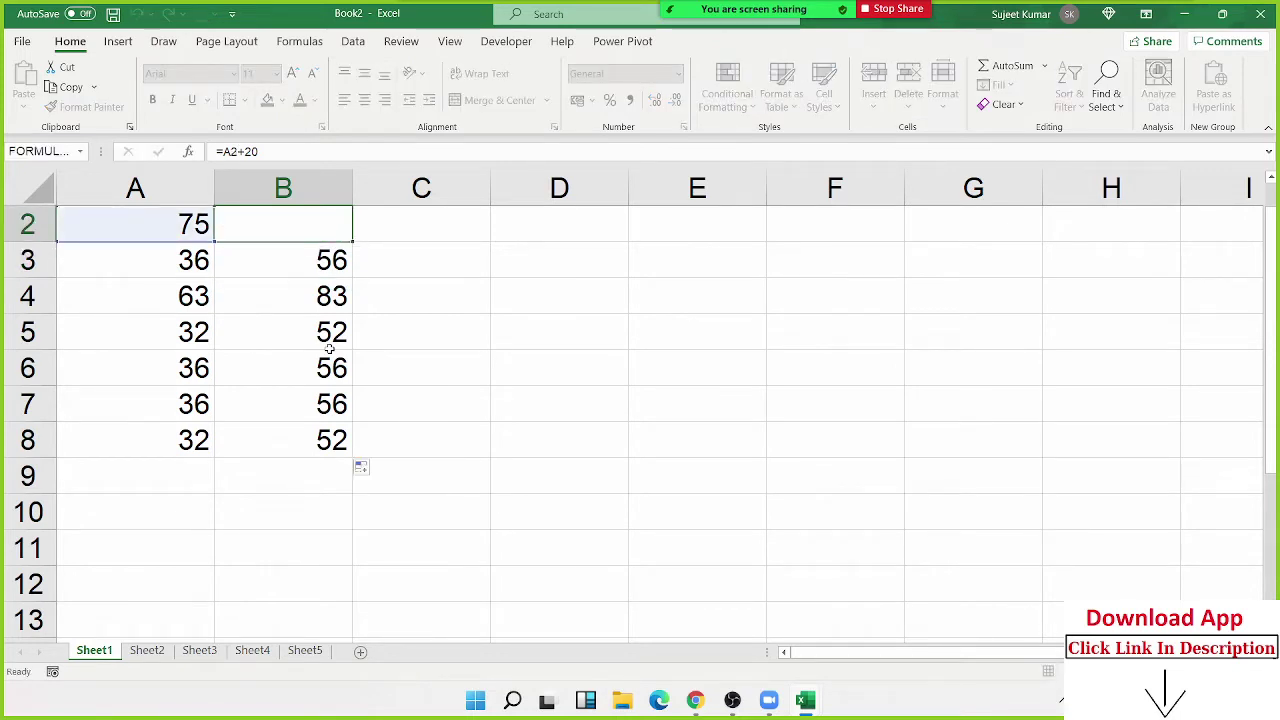
key("F2")
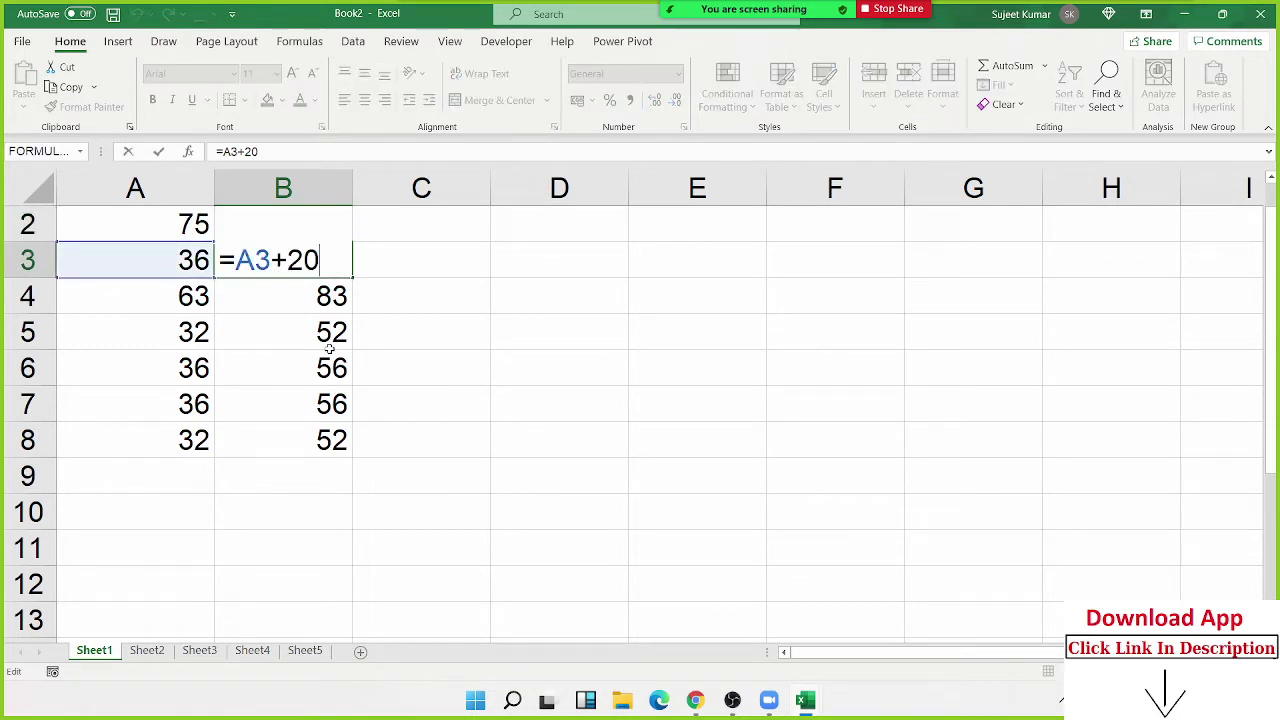
key("Return")
key("F2")
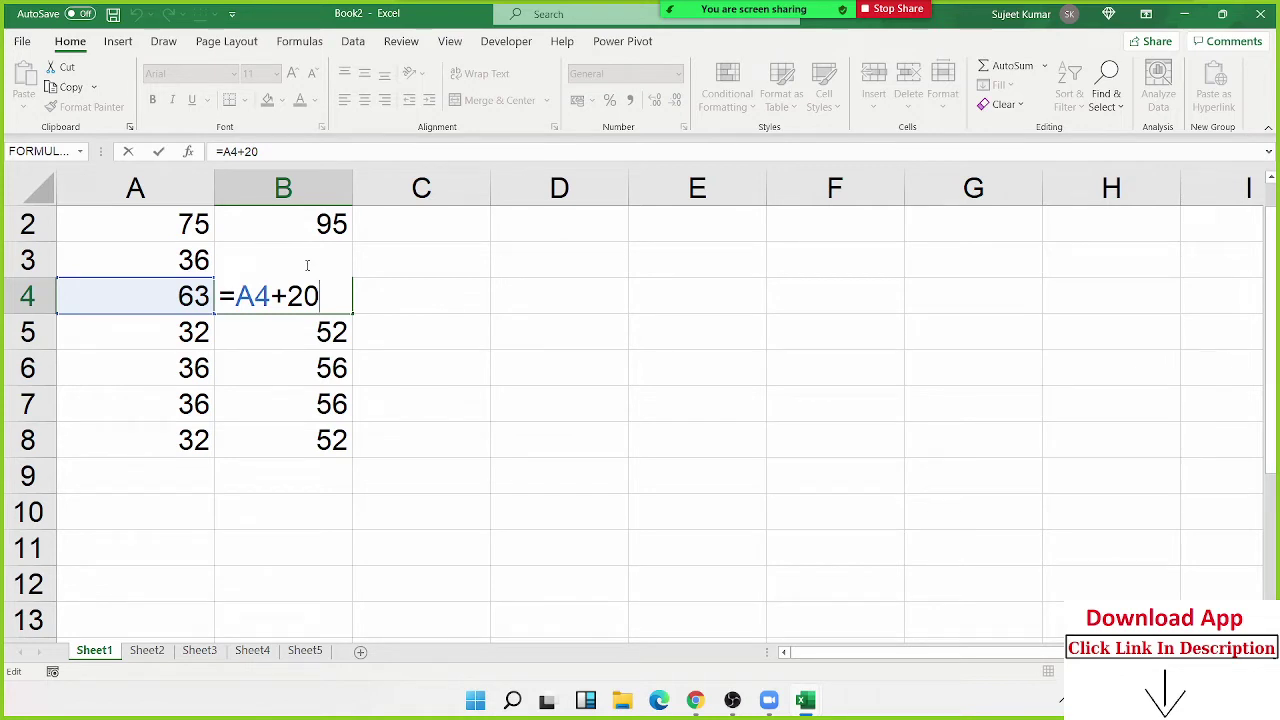
key("ctrl+Return")
scroll(307, 265, "up", 1)
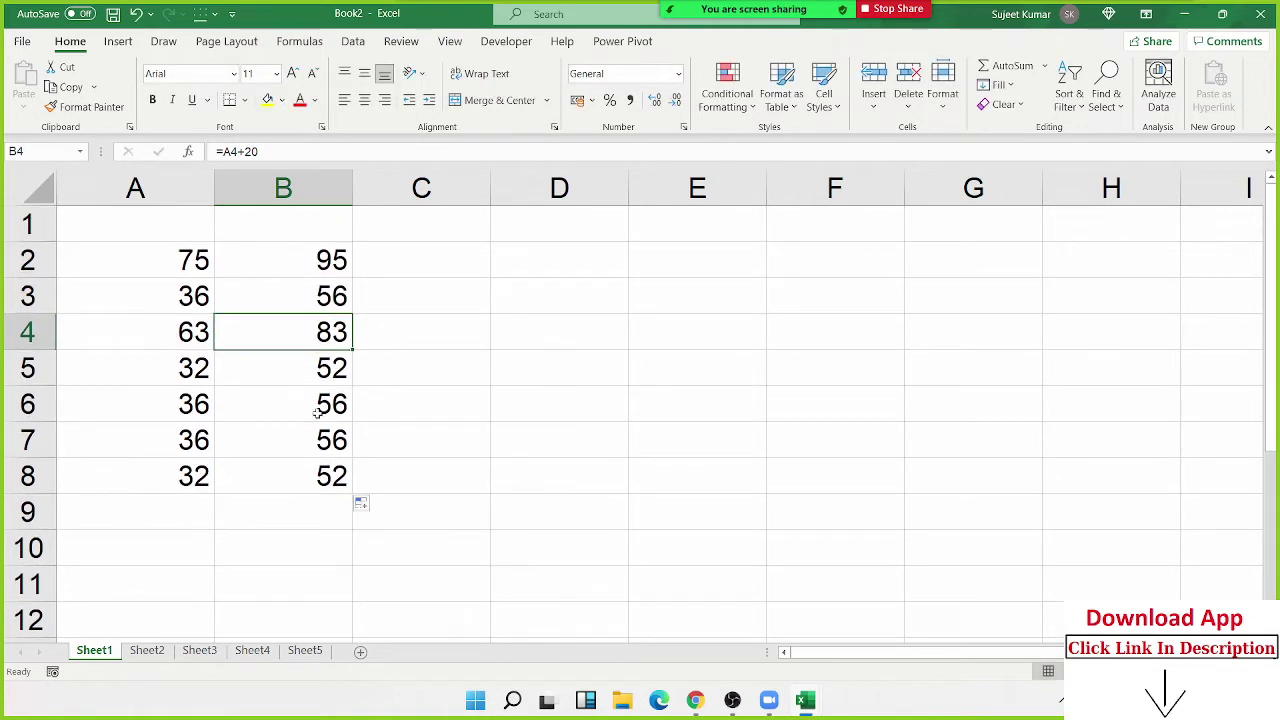
left_click(340, 265)
left_click_drag(352, 276, 357, 222)
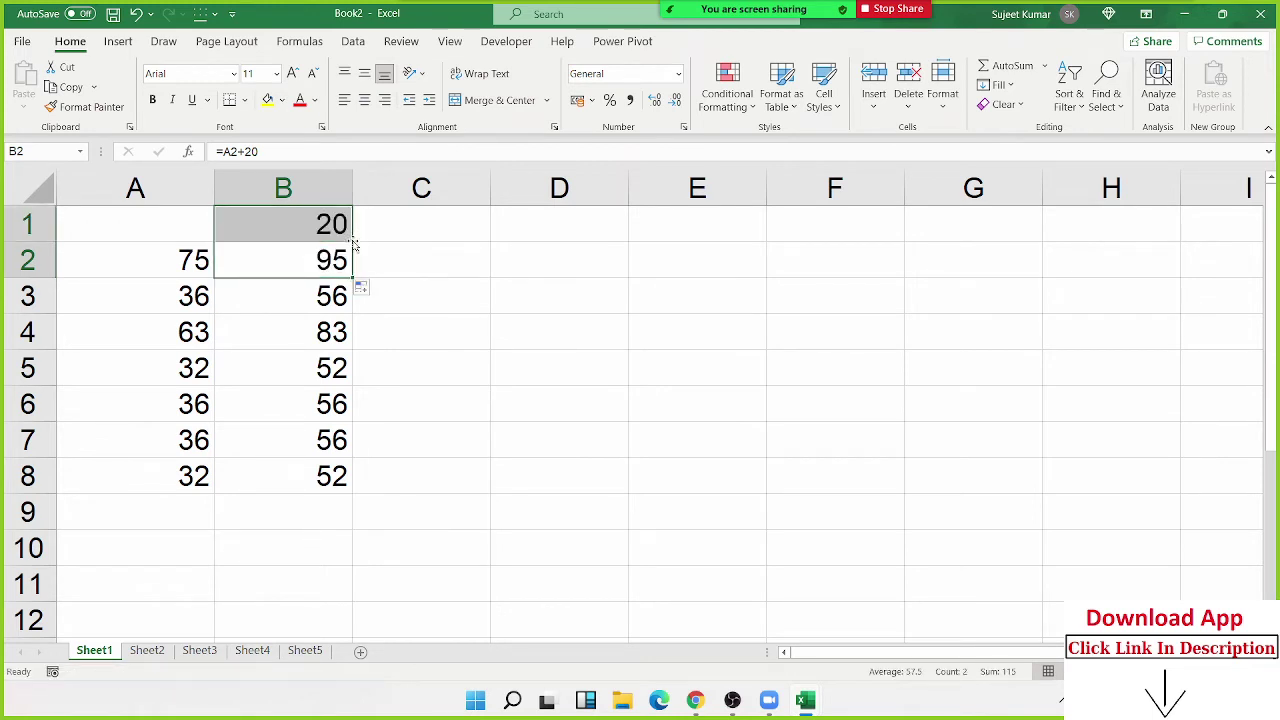
key("ctrl+z")
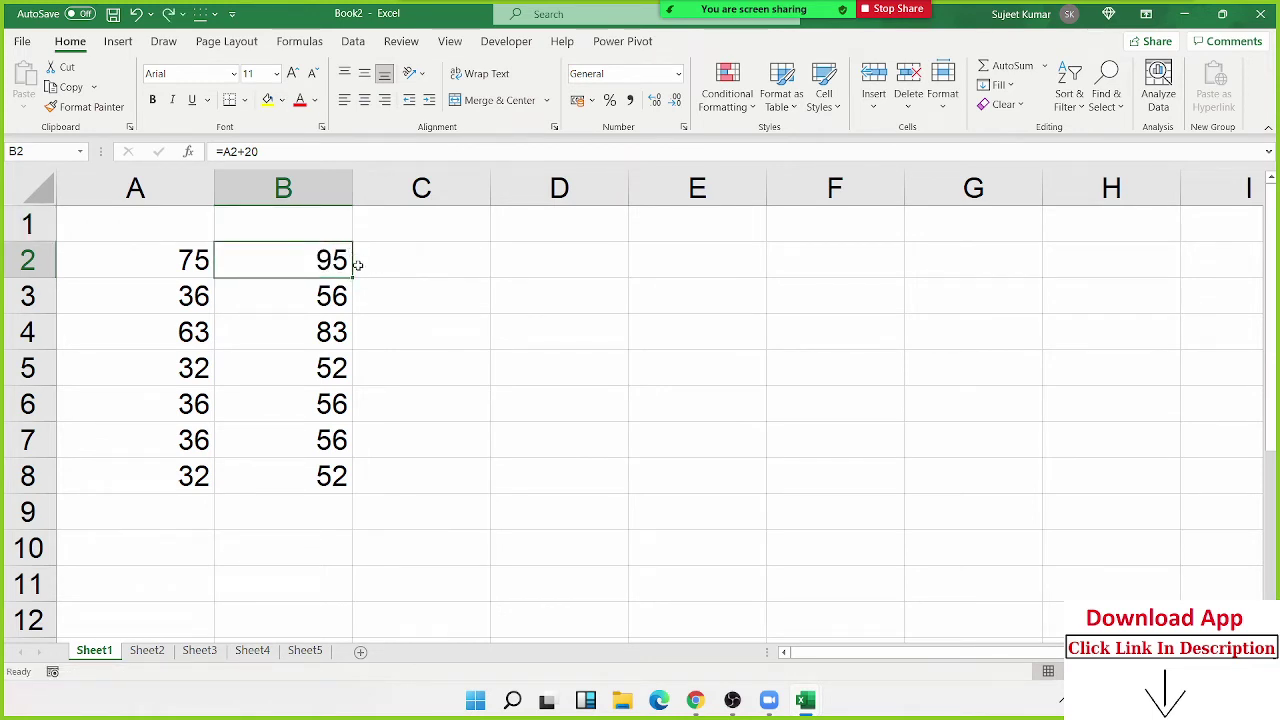
left_click_drag(352, 278, 432, 276)
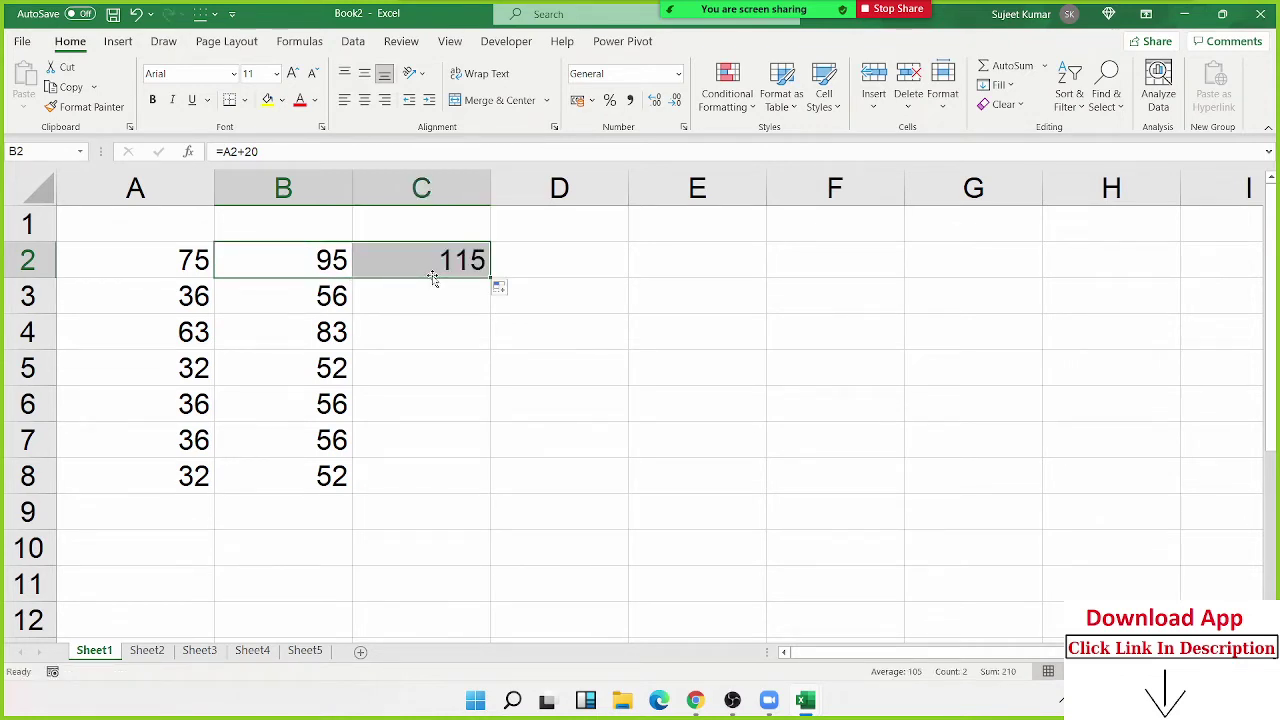
key("ctrl+z")
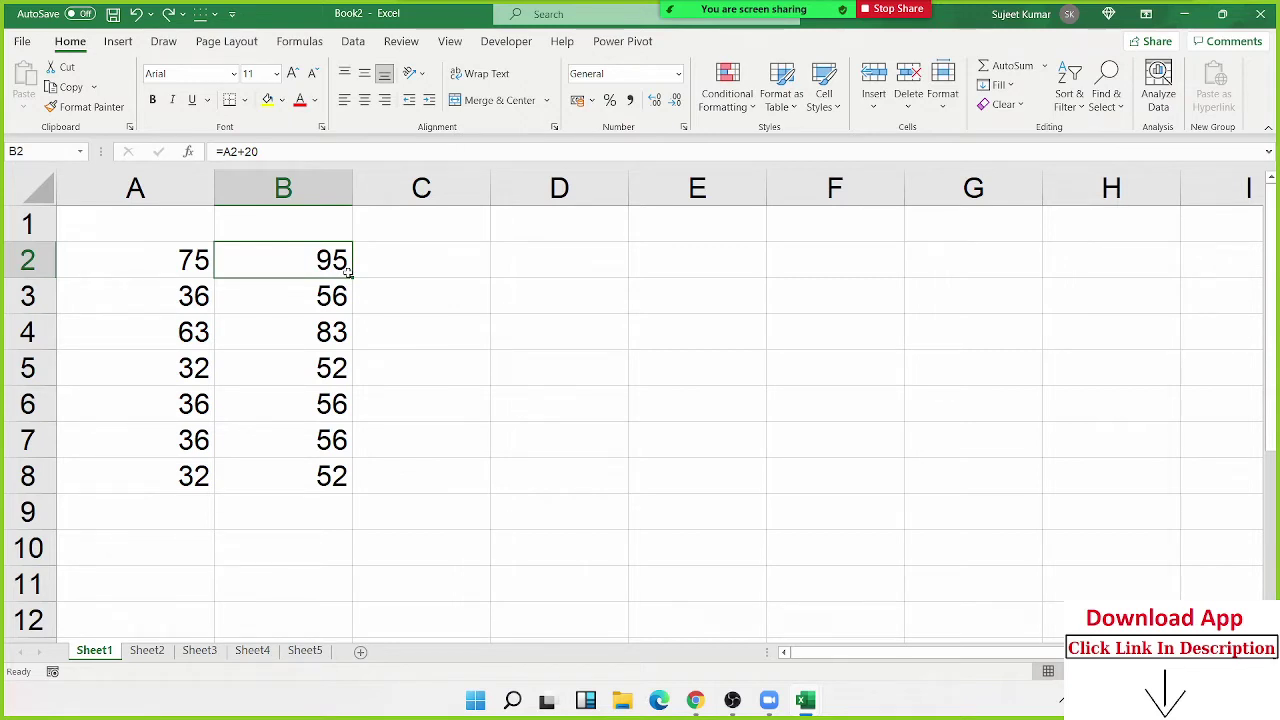
key("Left")
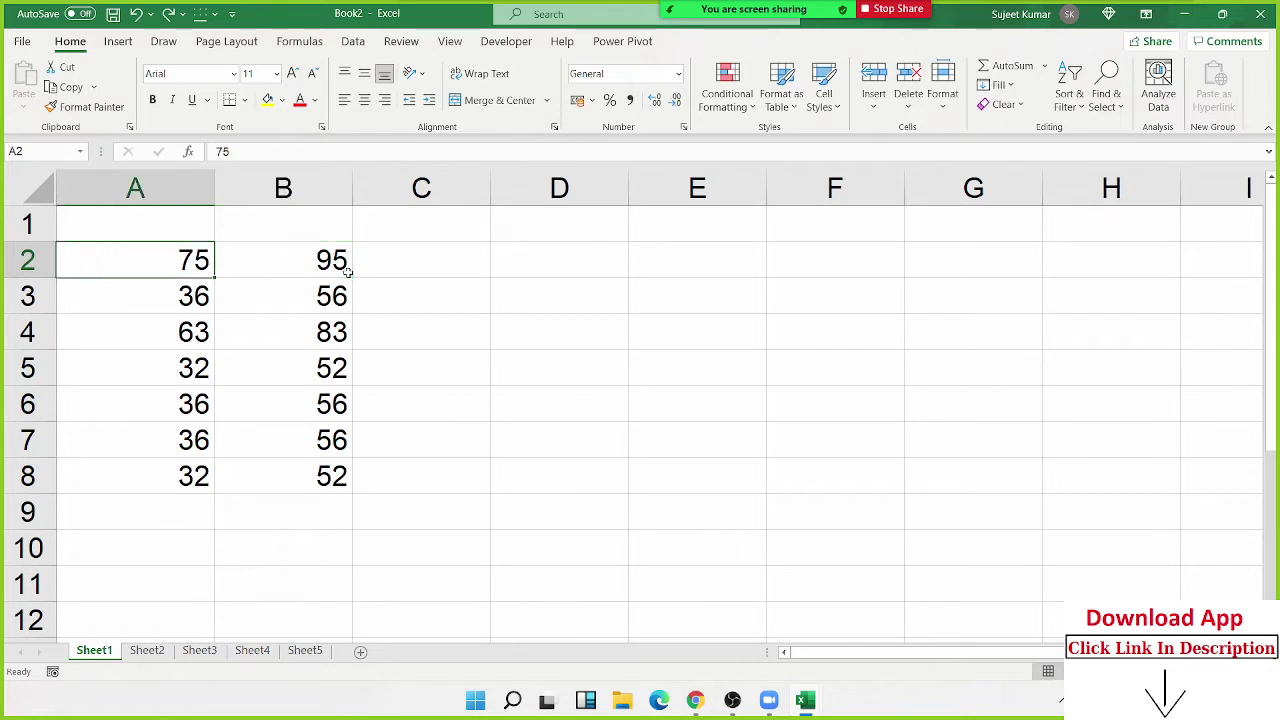
key("ctrl+shift+Down")
key("Right")
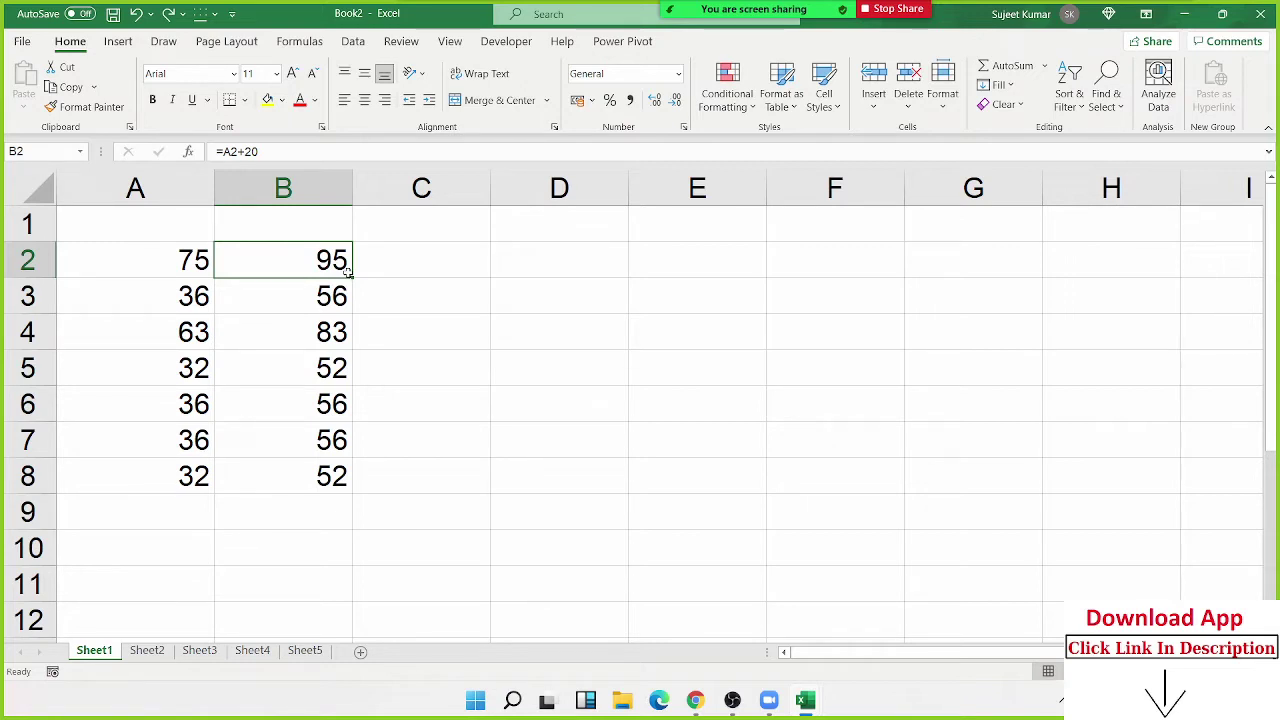
- Enter 20 in D1 and clear the old values from B2:B8
key("Left")
key("Right")
key("Right")
key("Up")
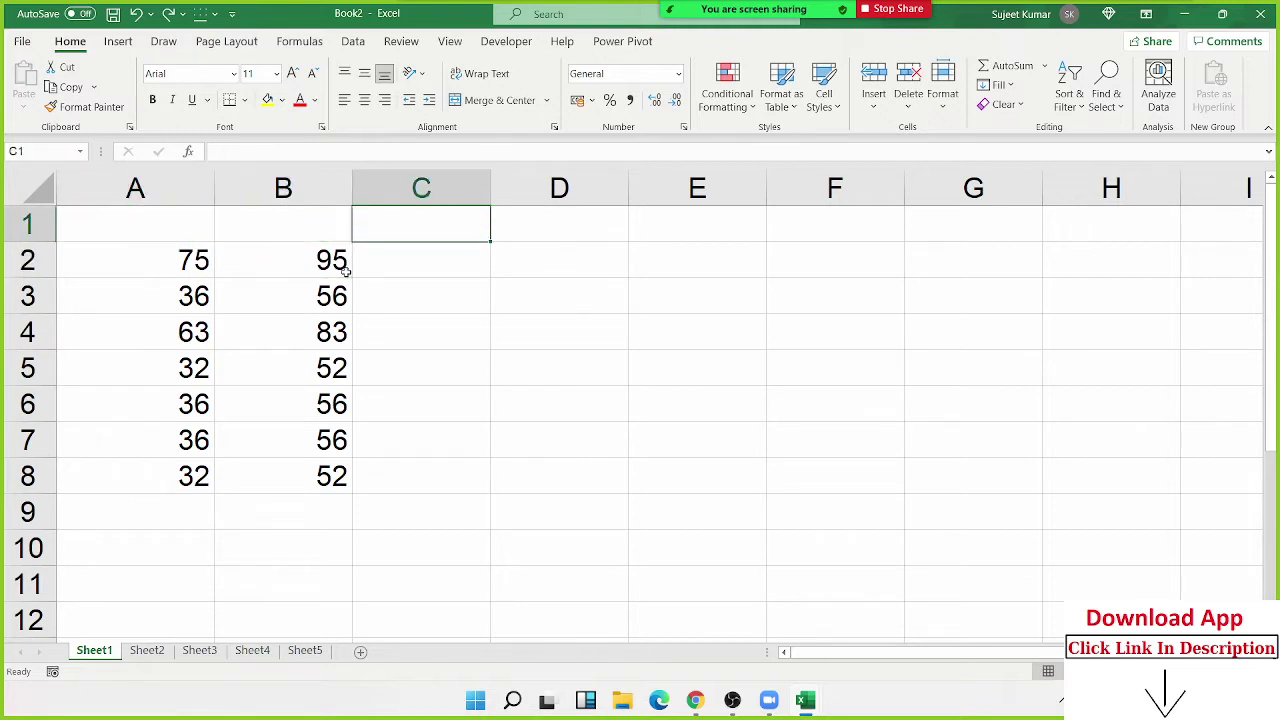
key("Right")
type("20")
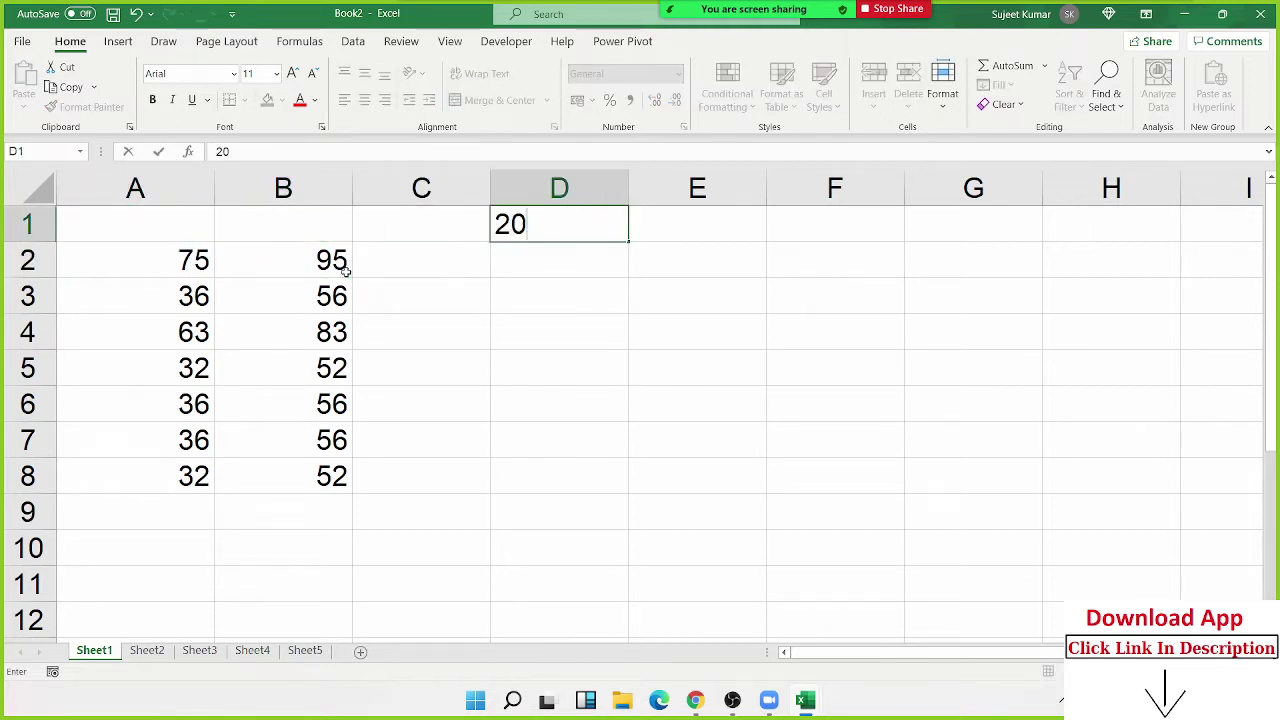
key("Return")
key("Left")
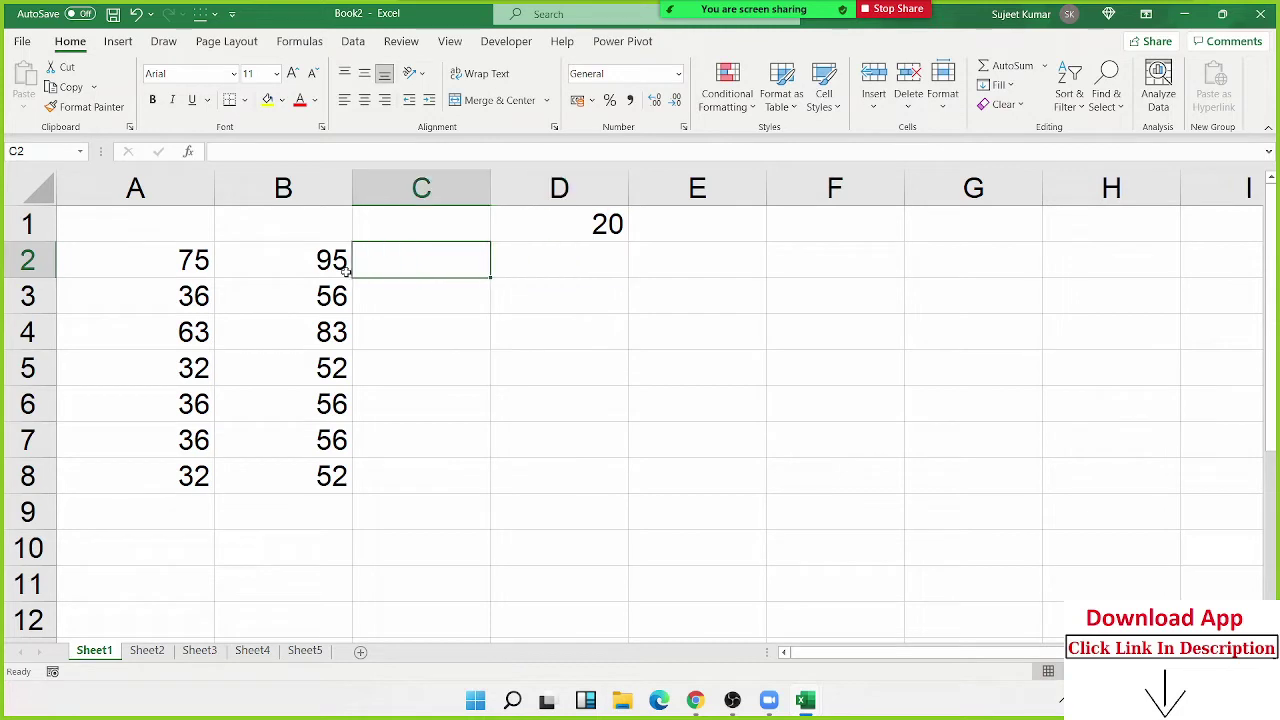
key("Left")
key("ctrl+shift+Down")
key("Delete")
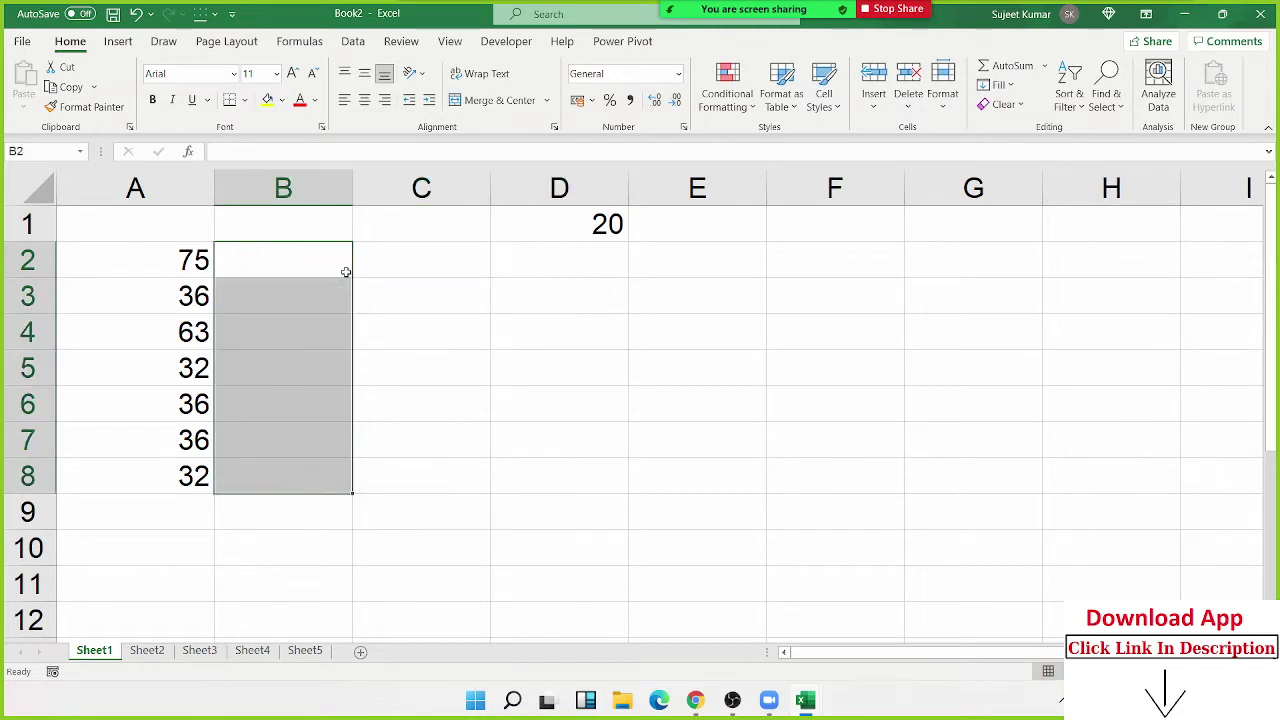
- Enter the formula =A2+D1 in cell B2
left_click(345, 272)
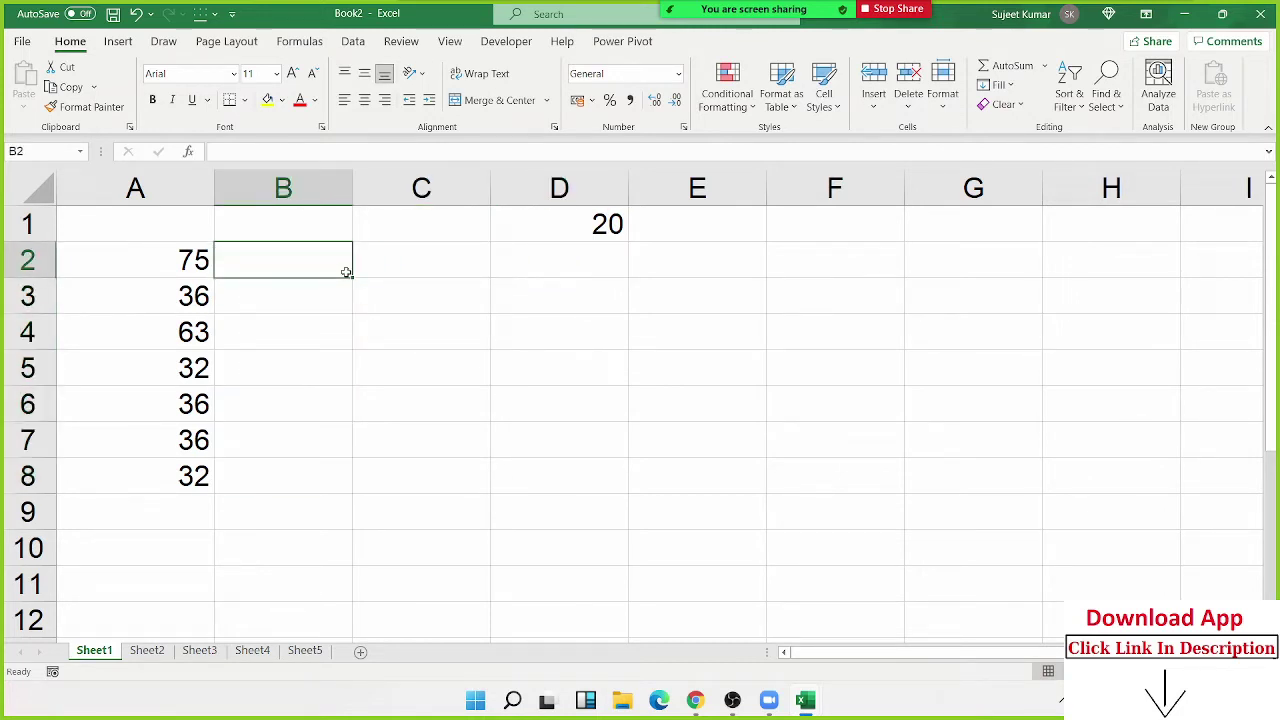
type("=")
key("Left")
type("+")
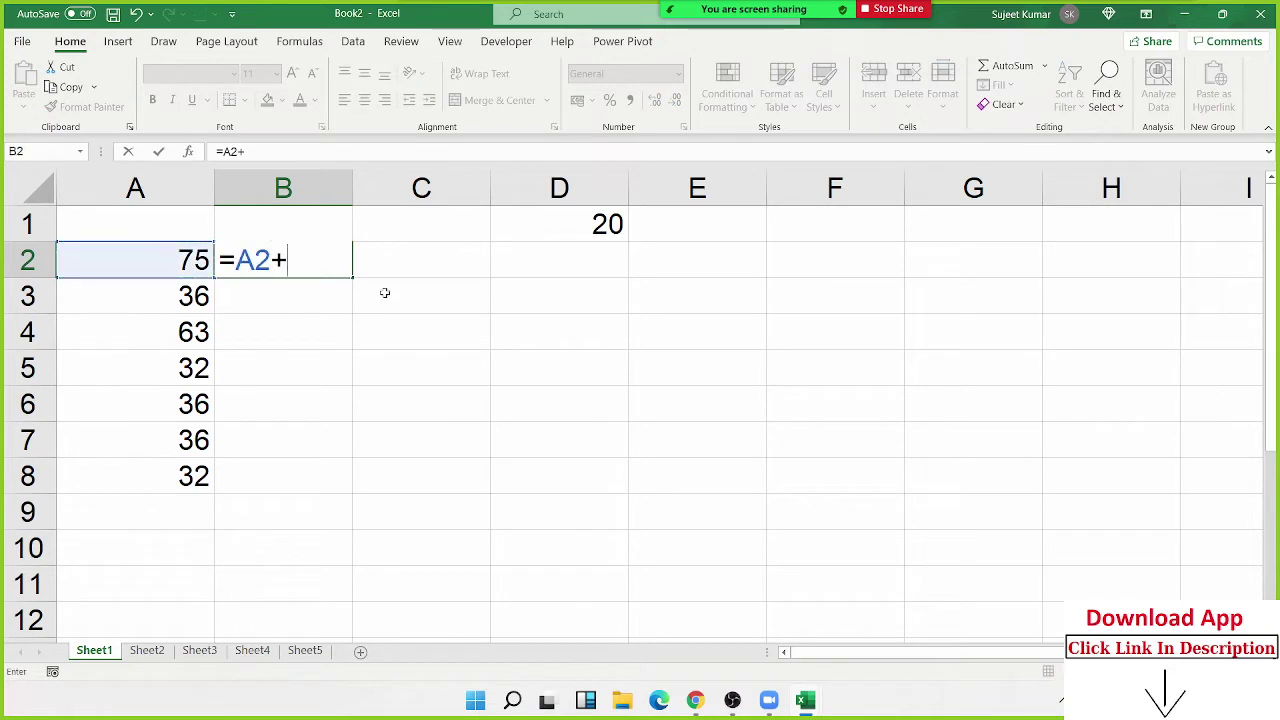
left_click(538, 236)
key("Return")
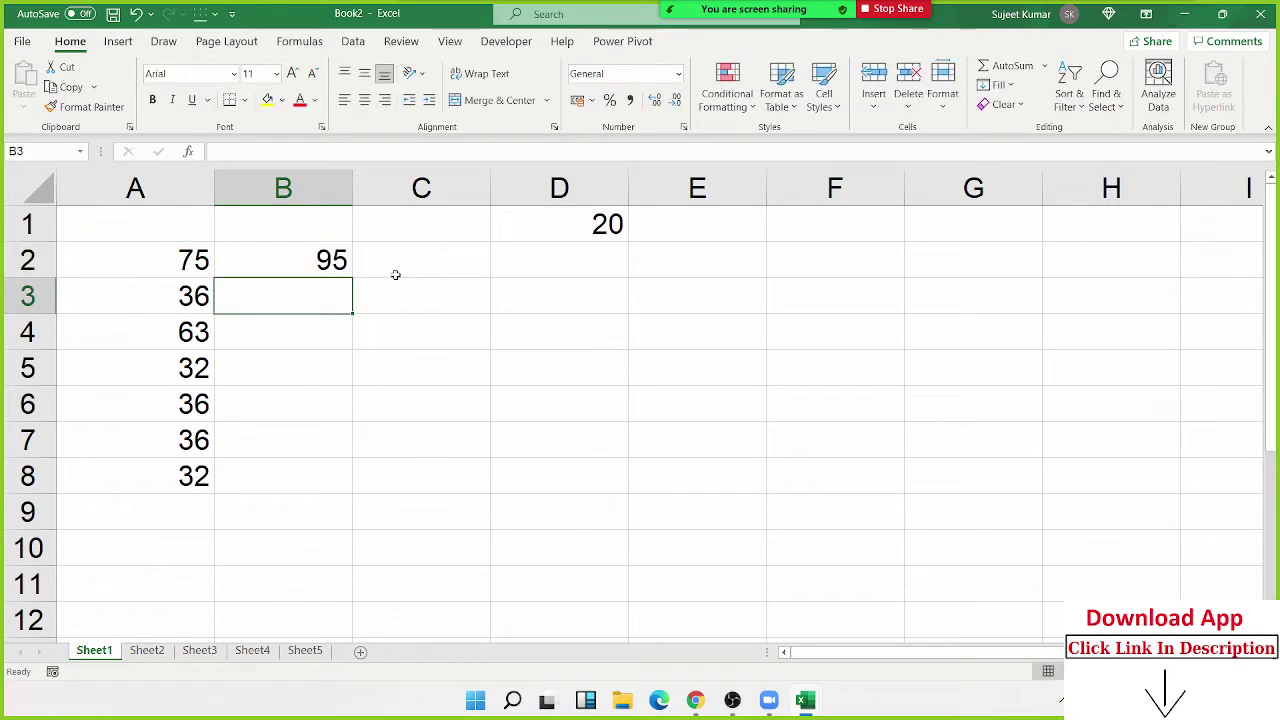
- Fill the B2 formula down to B8 and inspect the copied formulas in B3 to B6
left_click(331, 262)
double_click(350, 276)
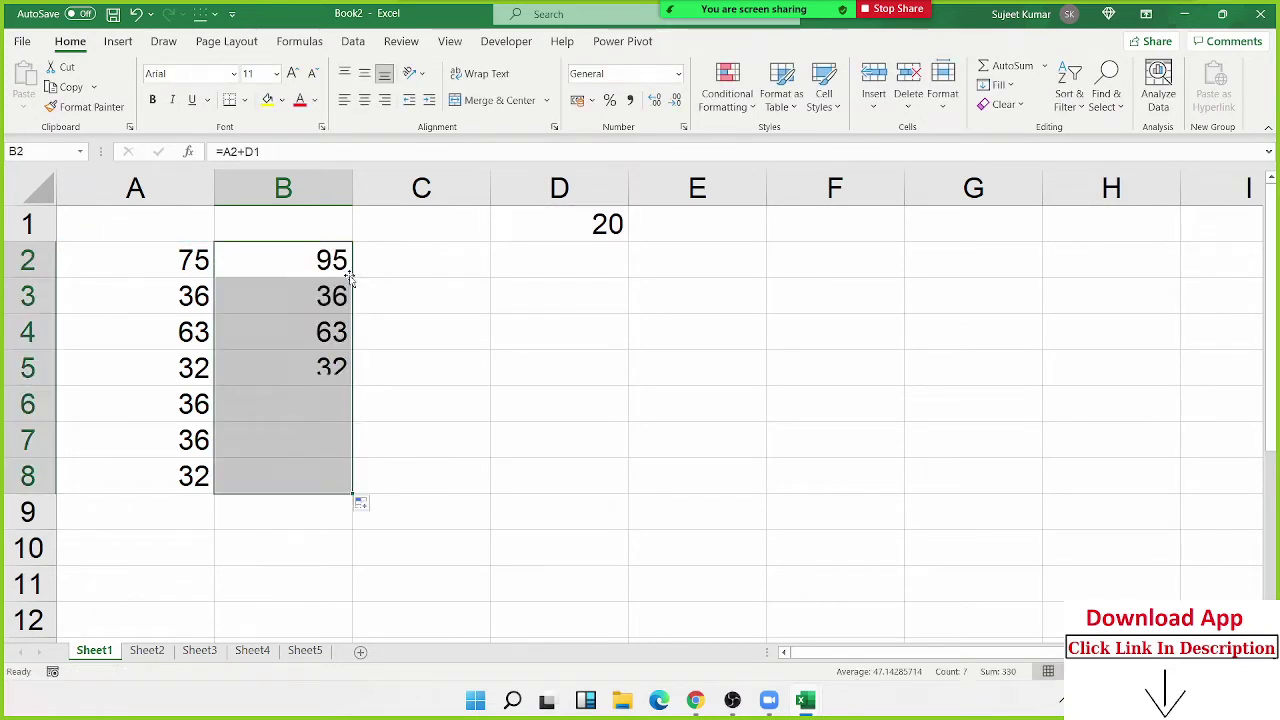
left_click(332, 265)
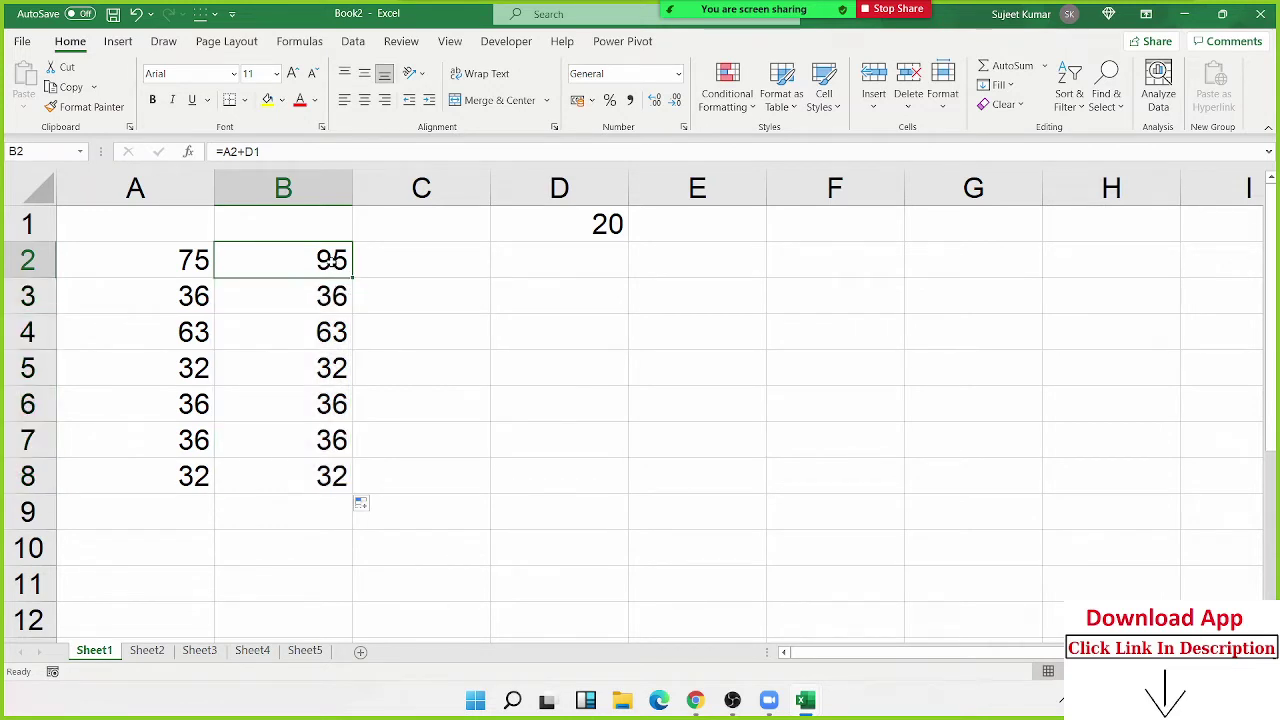
left_click(313, 305)
left_click(308, 335)
left_click(306, 368)
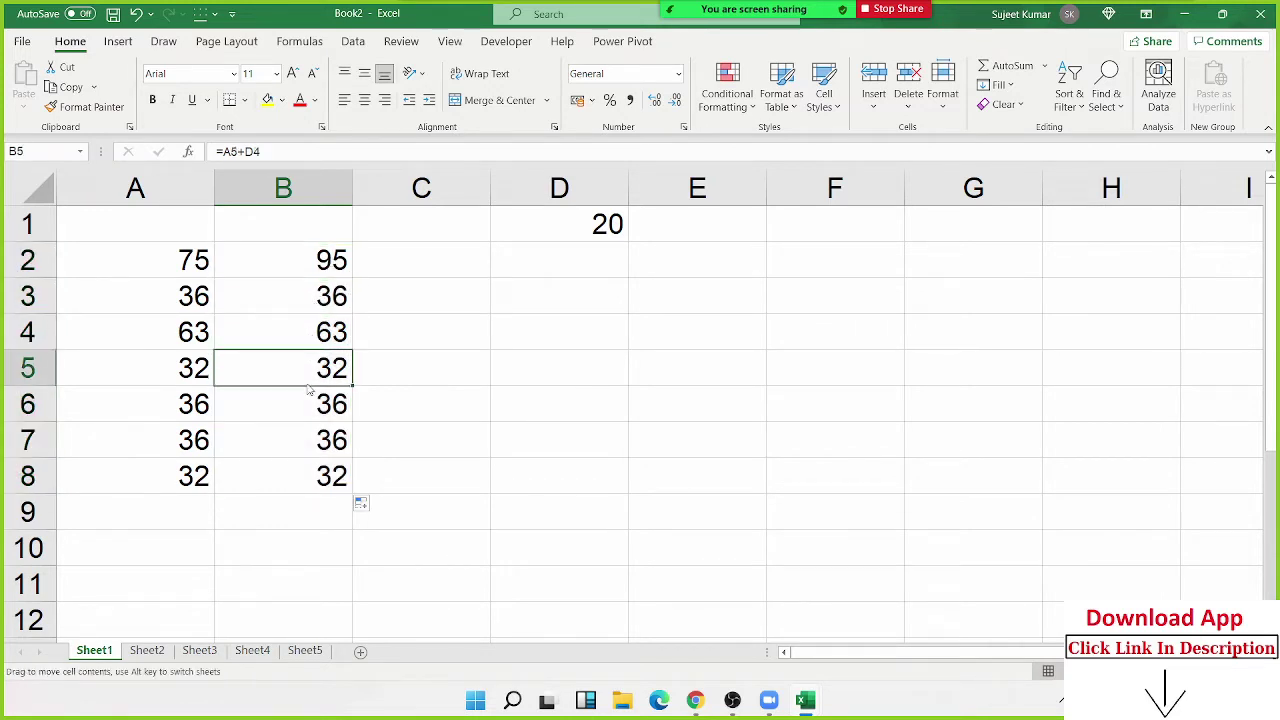
left_click(306, 408)
left_click(318, 334)
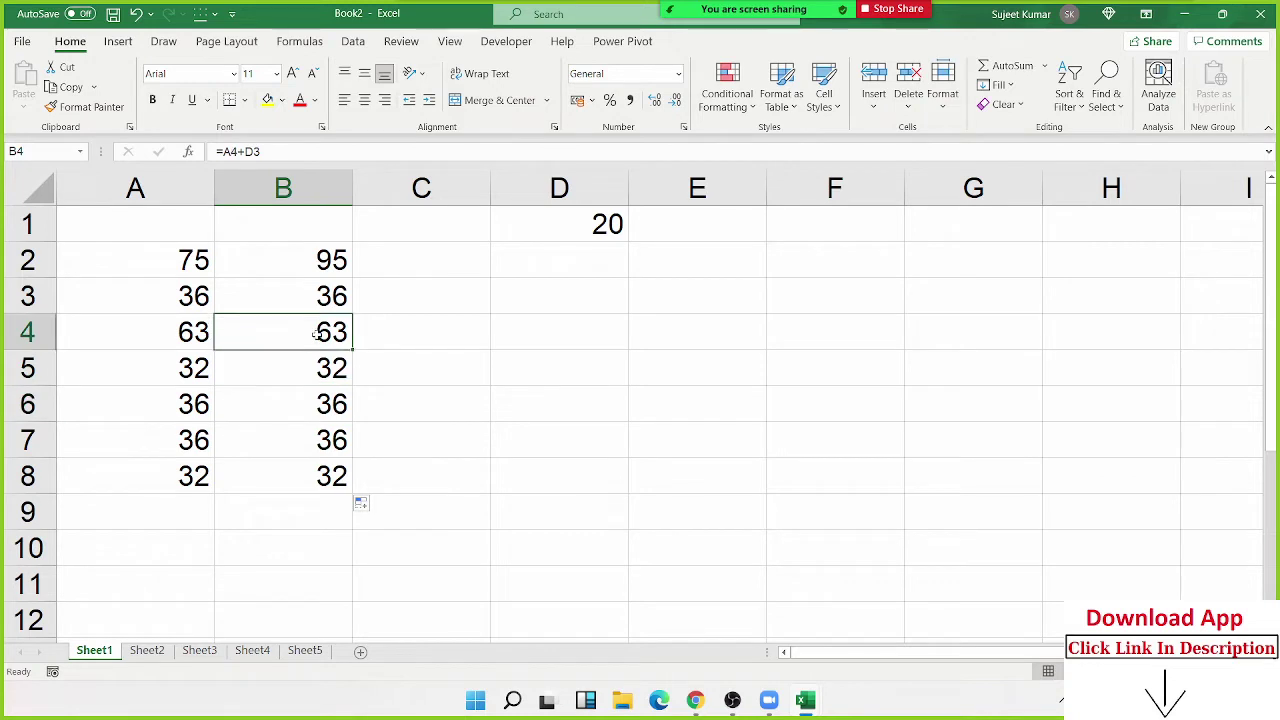
left_click(330, 287)
double_click(310, 262)
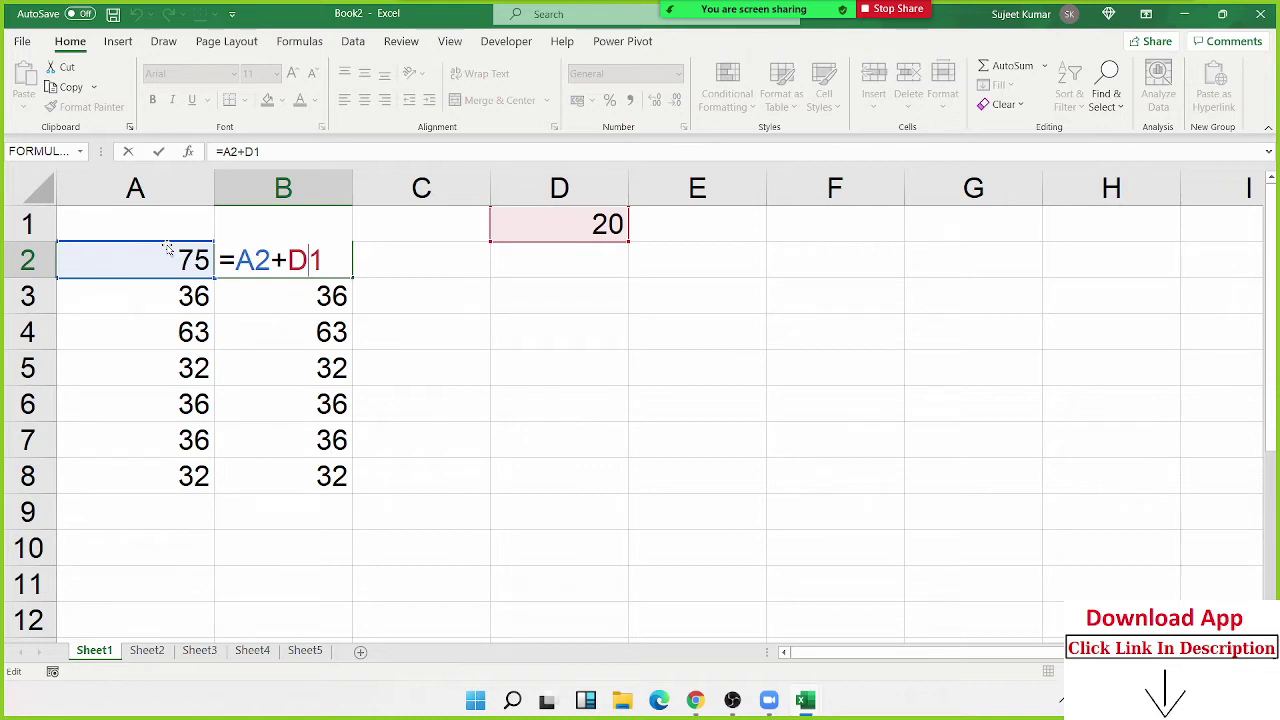
- Change B2 to =A2+D$1 with the row locked and fill it down to B8
type("$")
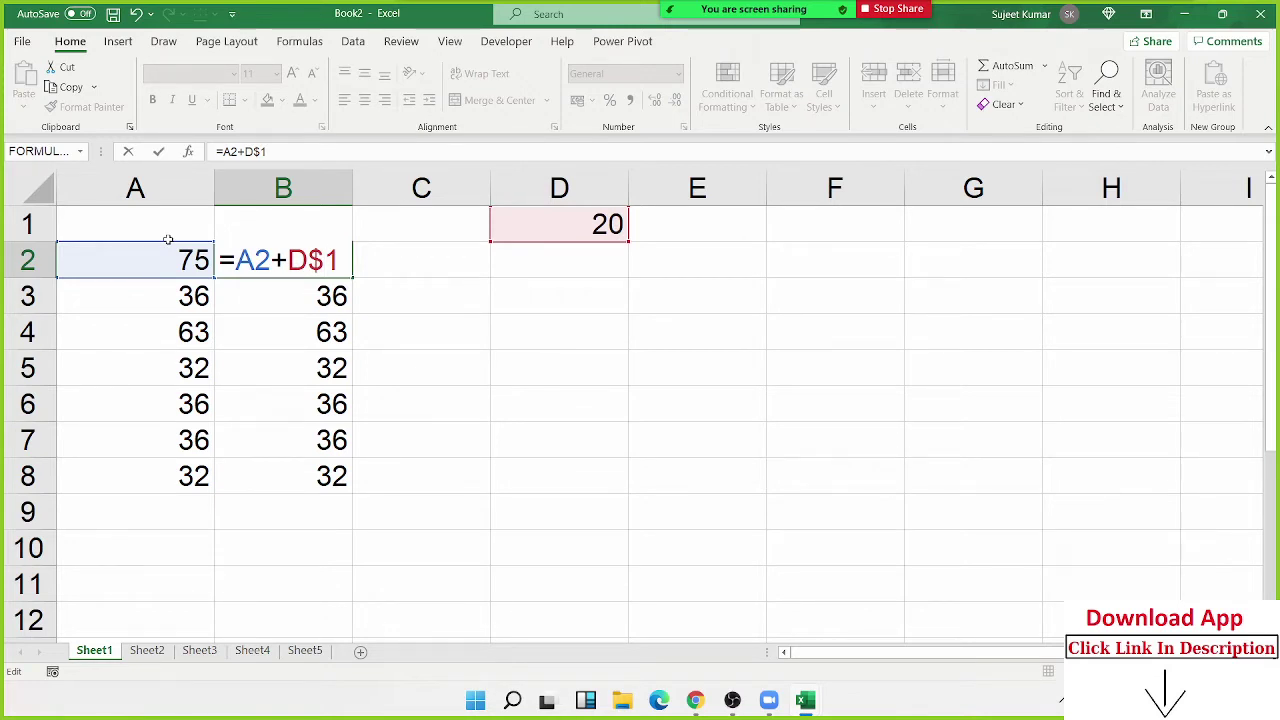
key("Return")
key("Up")
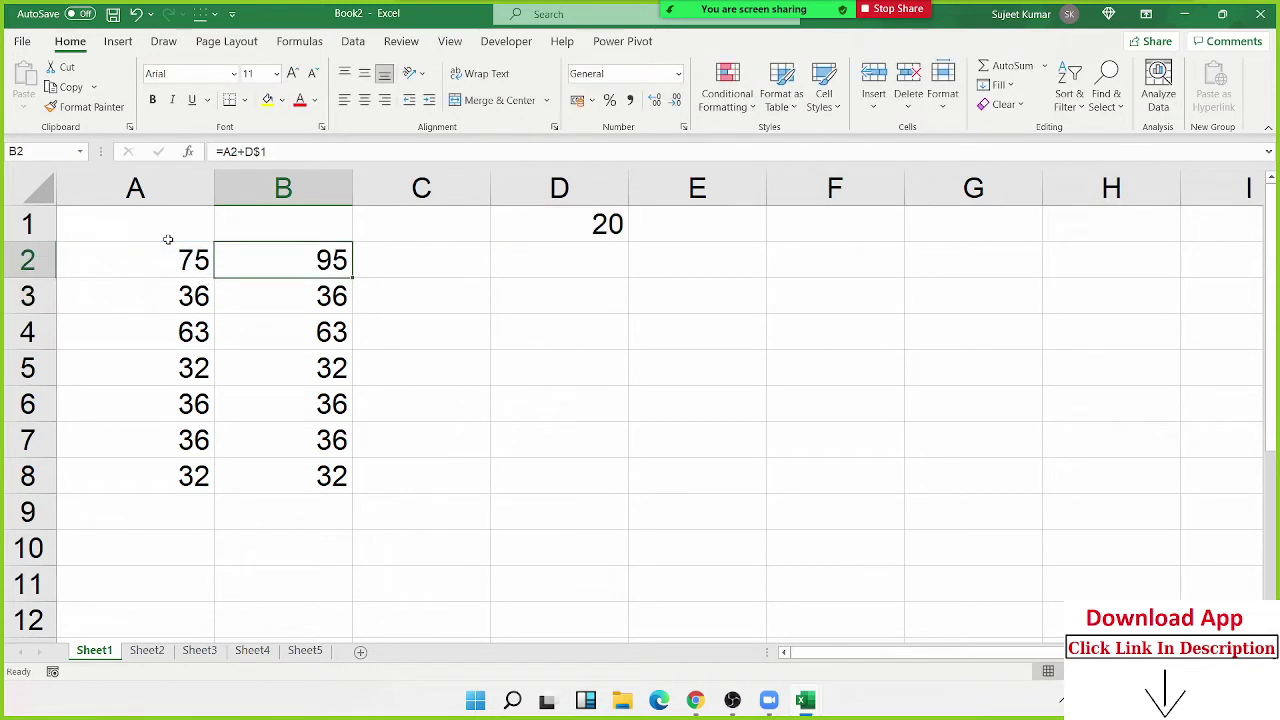
double_click(353, 279)
key("F2")
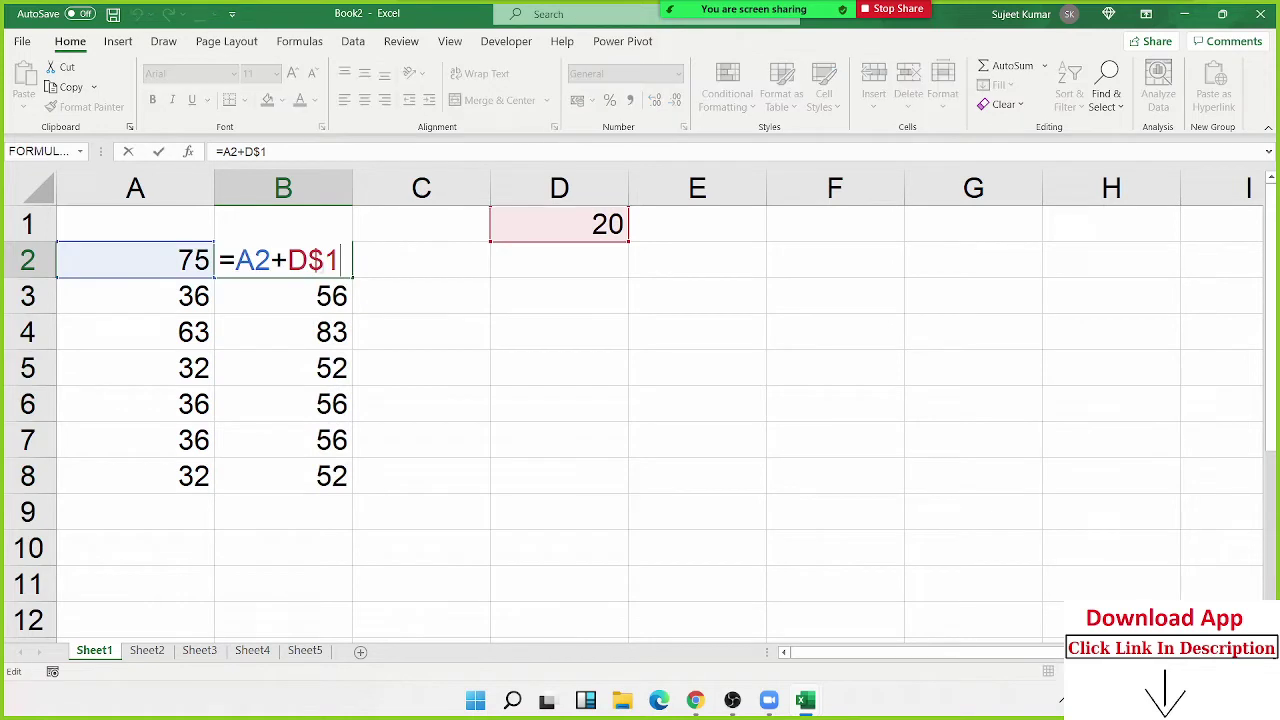
key("shift+Left")
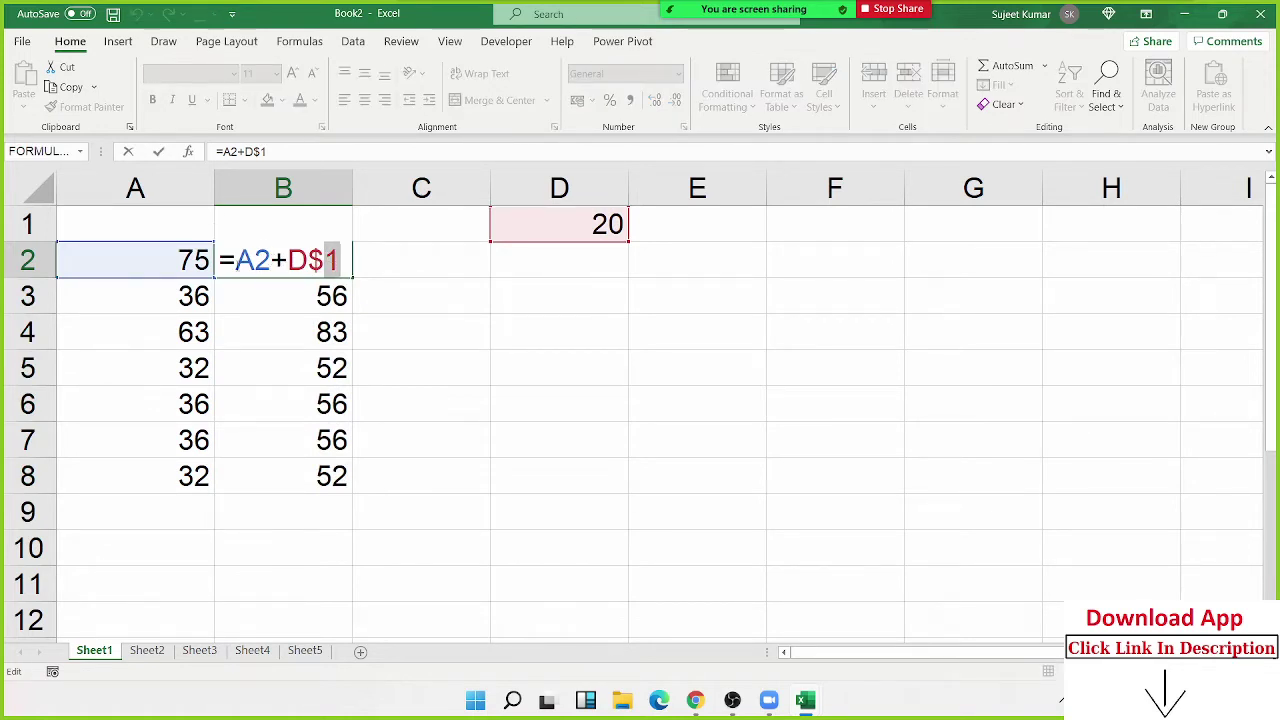
key("ctrl+Return")
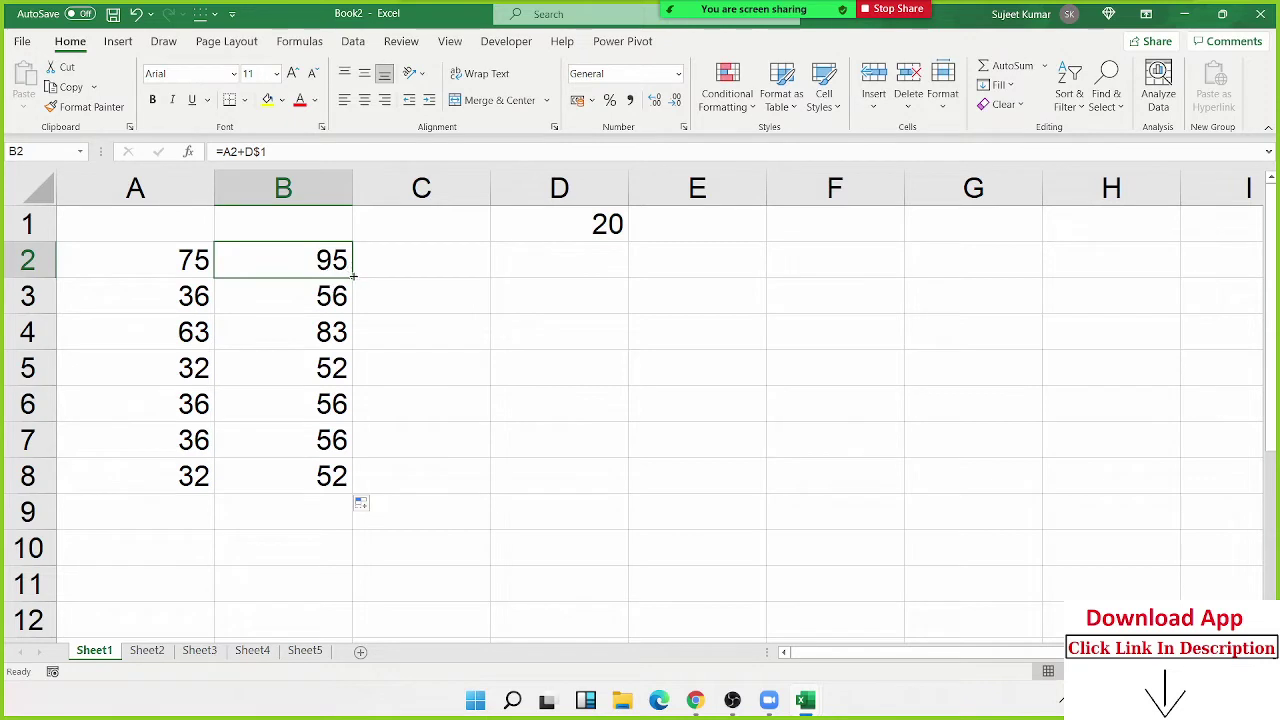
- Copy the B2 formula across to C2, then try and remove a $ before D in B2
left_click_drag(352, 278, 440, 268)
double_click(443, 263)
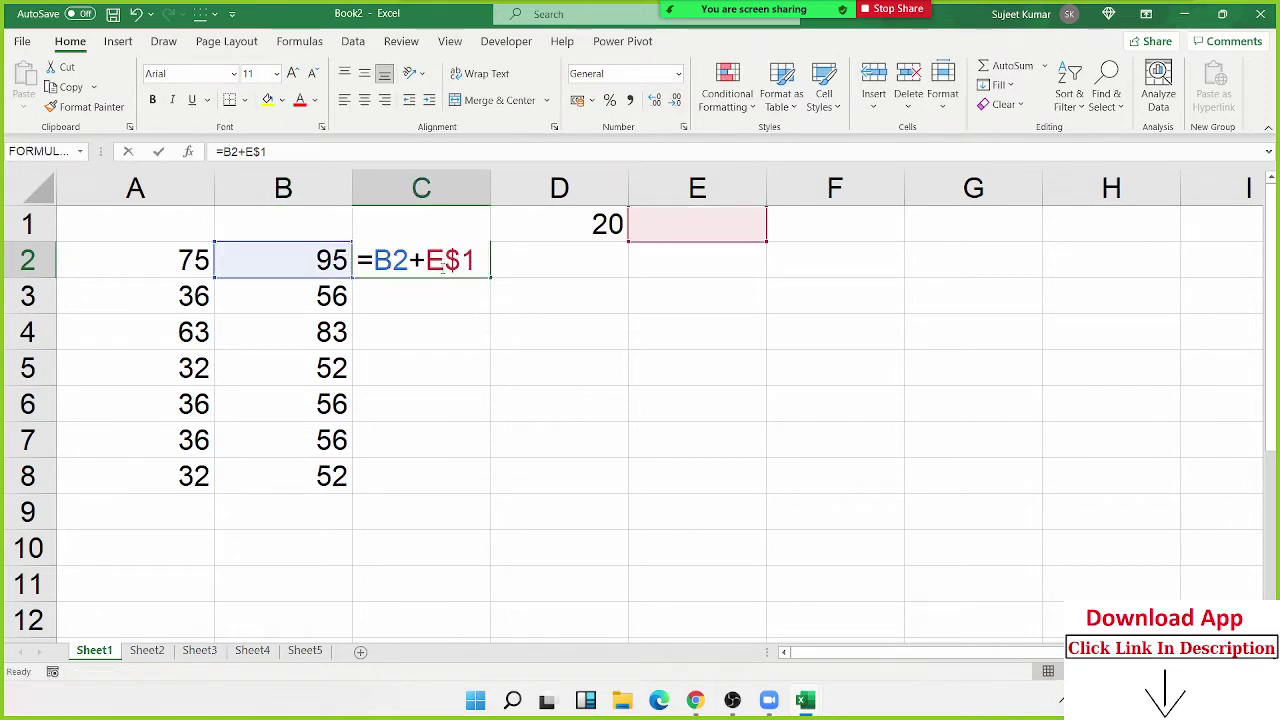
key("ctrl+Return")
left_click(318, 251)
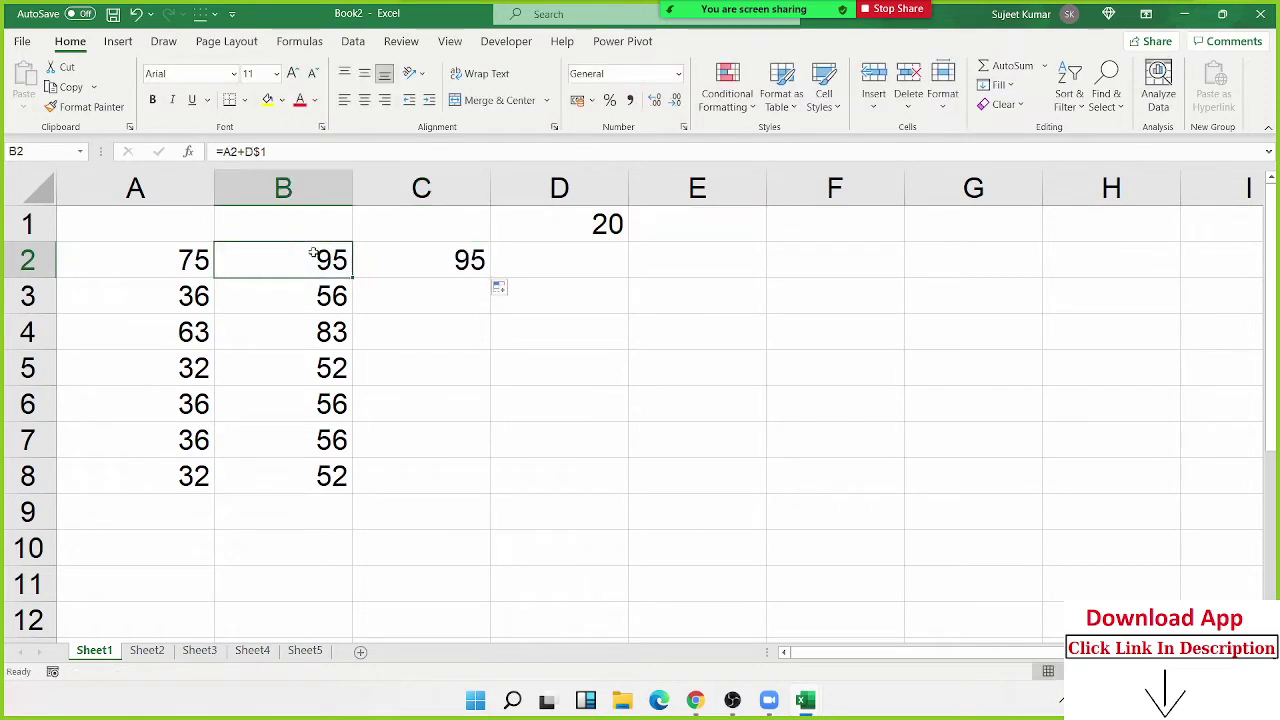
double_click(318, 245)
left_click(295, 245)
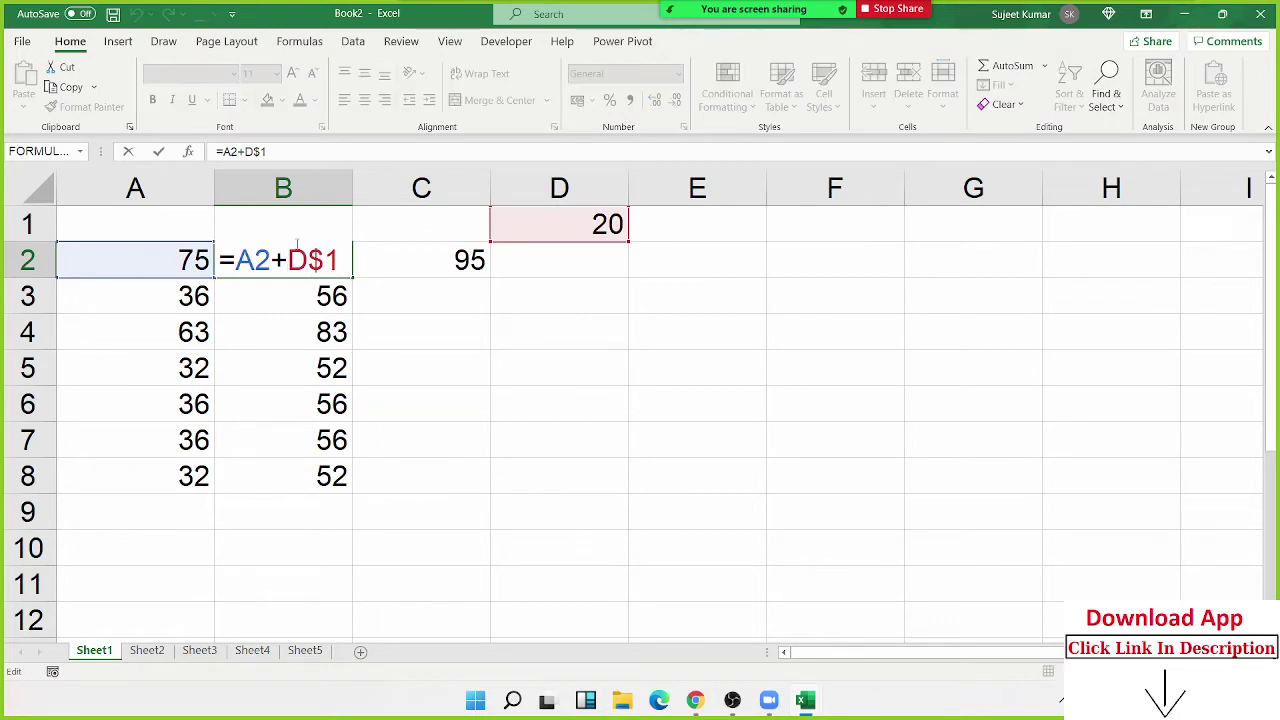
type("$")
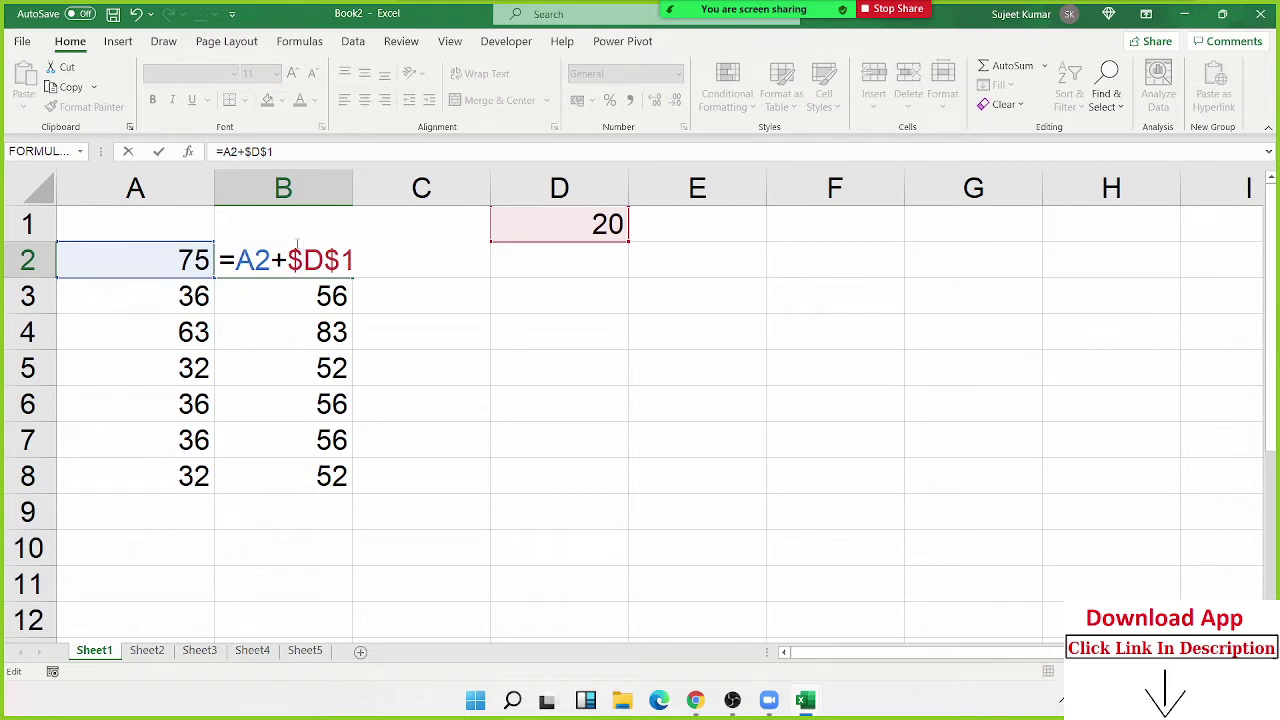
key("BackSpace")
key("ctrl+Return")
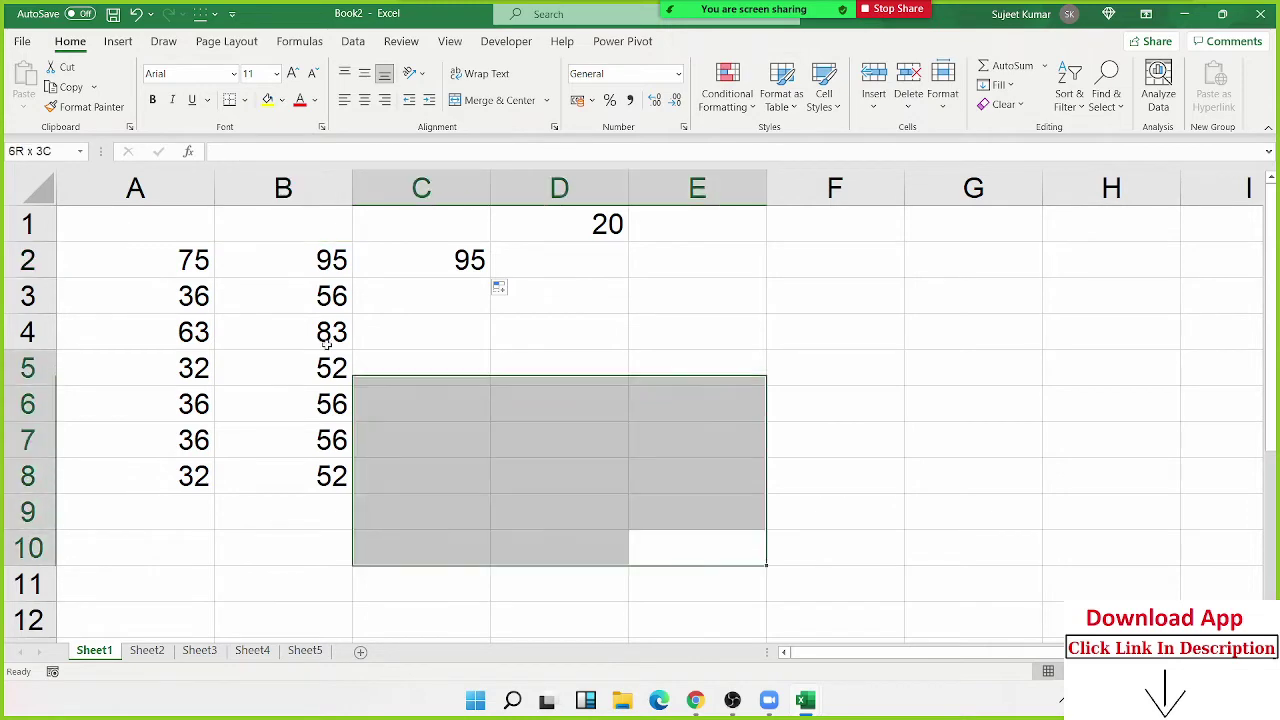
- Clear all values in A1:E10 and select cell A2
left_click_drag(653, 564, 136, 192)
key("Delete")
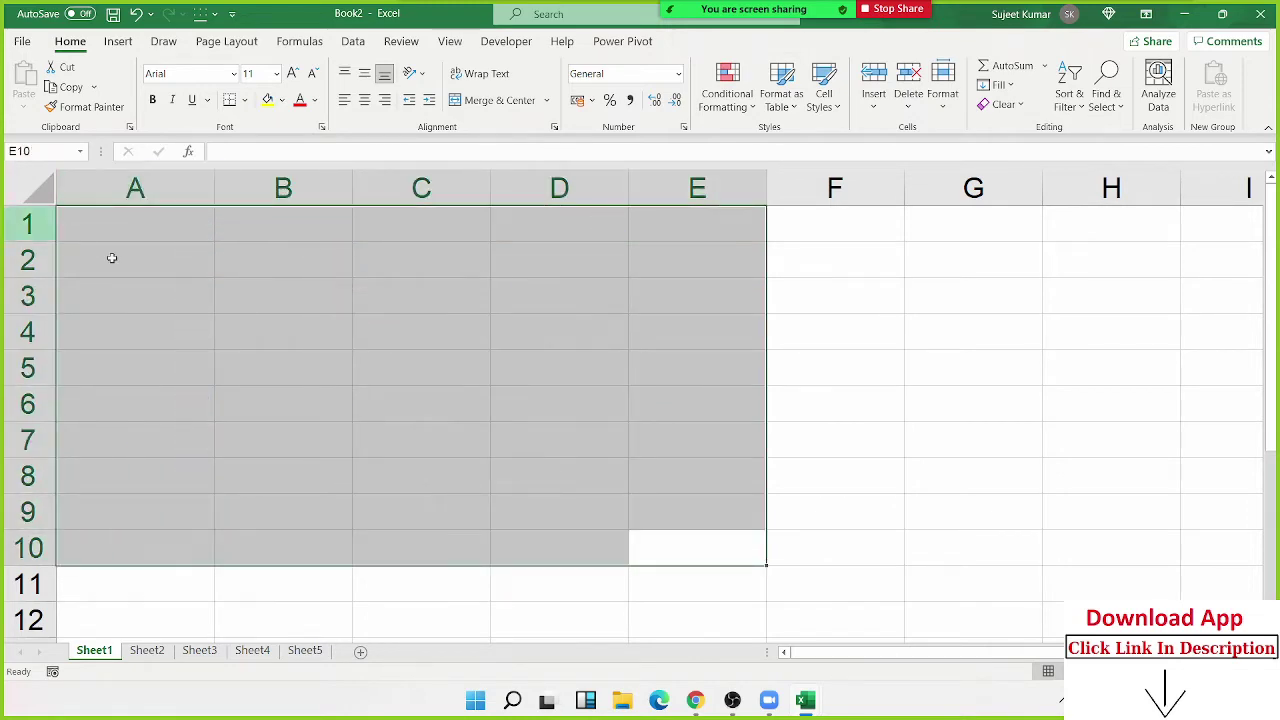
left_click(188, 253)
- In Excel Options, review the Save settings, keeping Excel Workbook as the default format
left_click(24, 42)
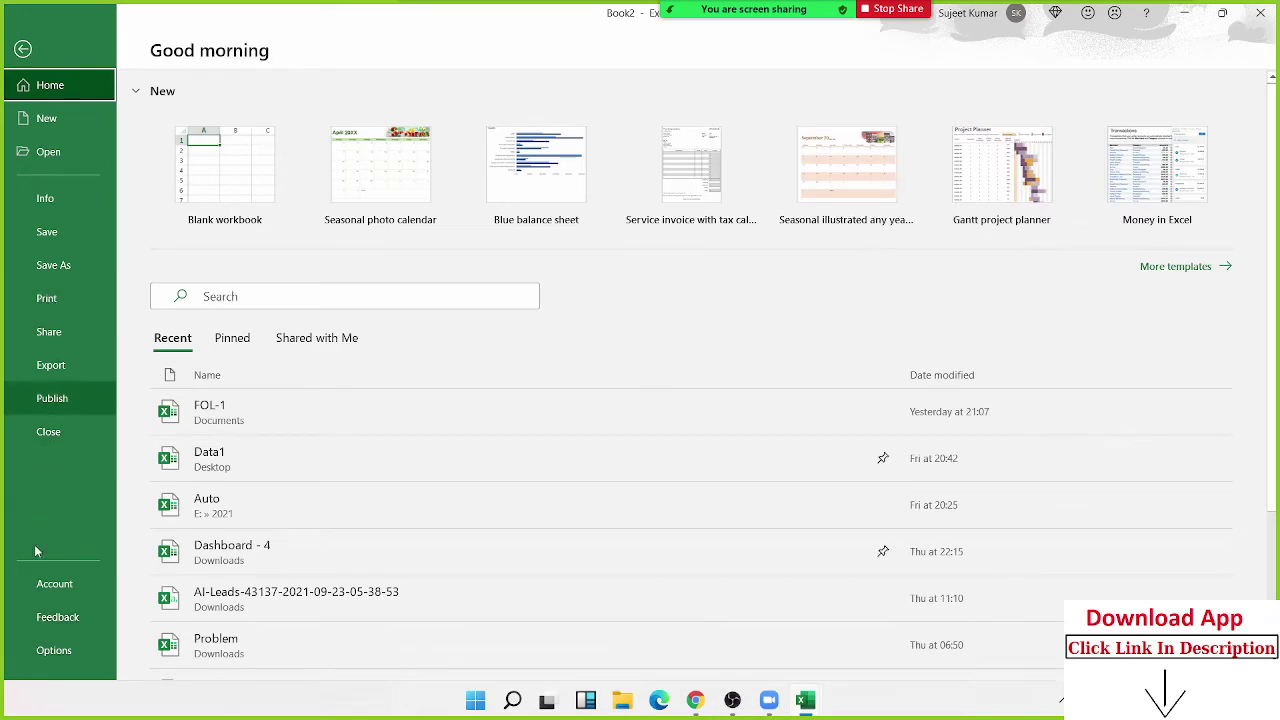
left_click(52, 652)
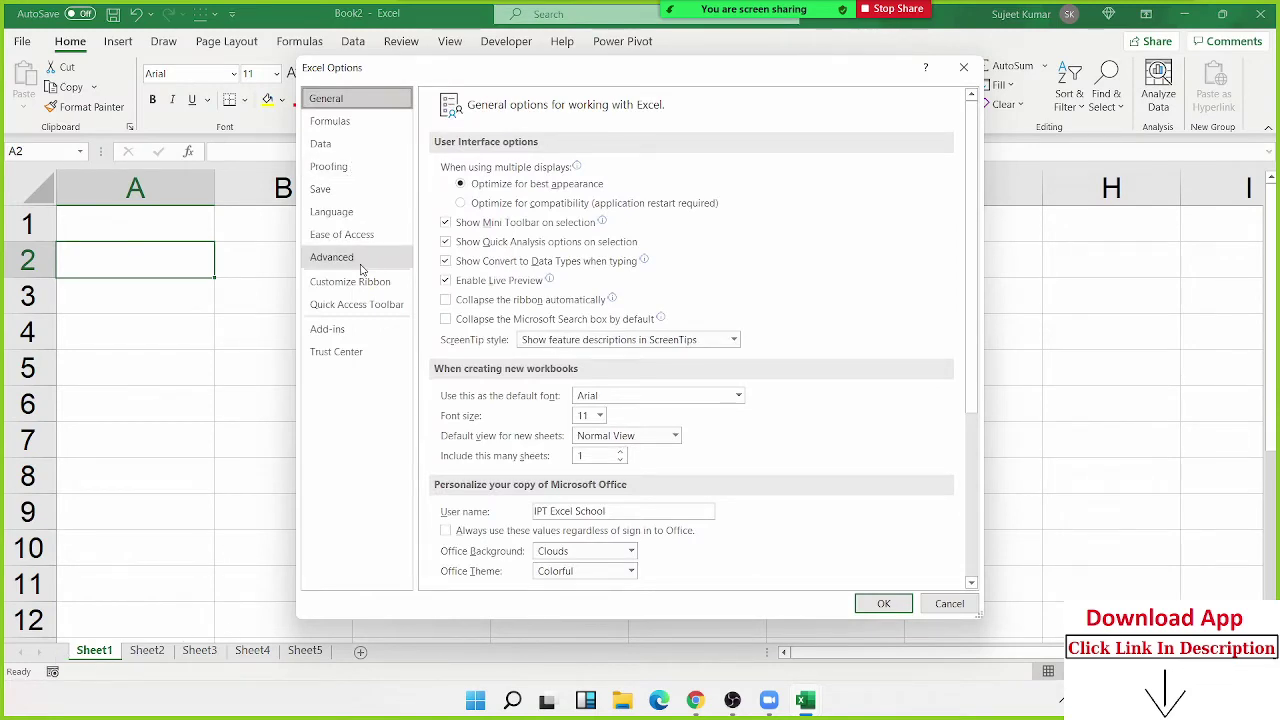
left_click(325, 190)
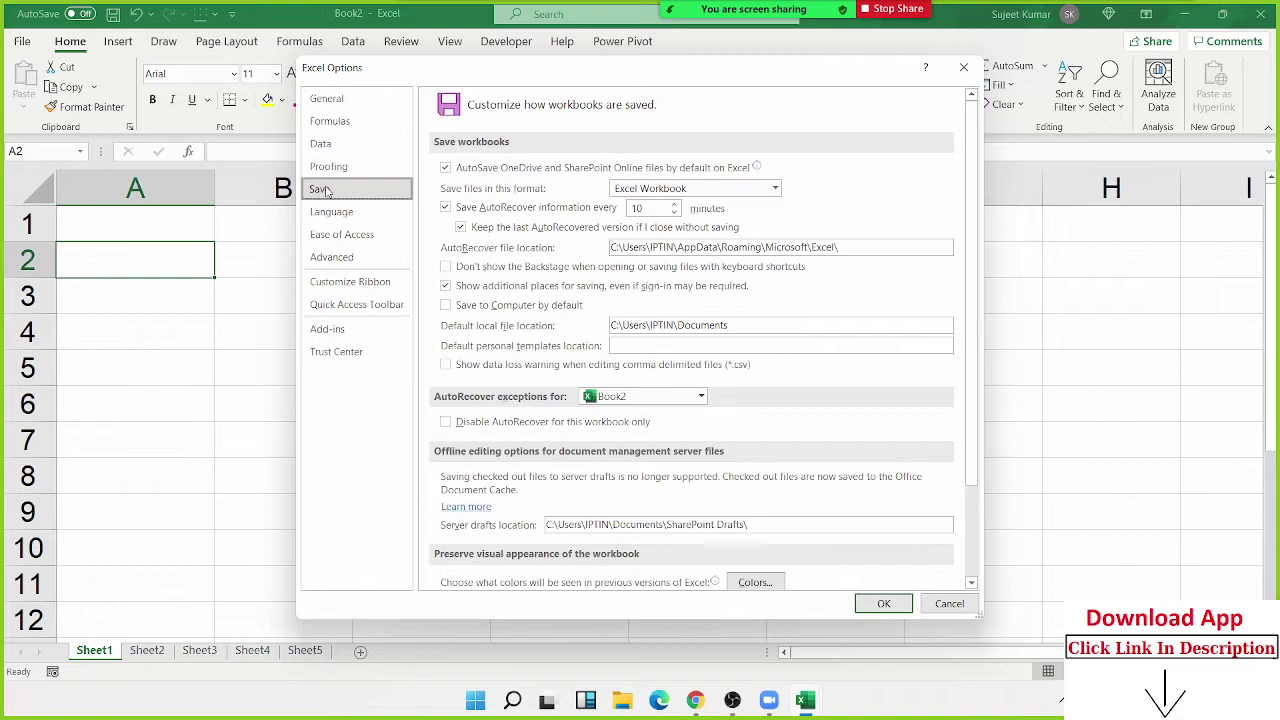
left_click(692, 189)
left_click(660, 205)
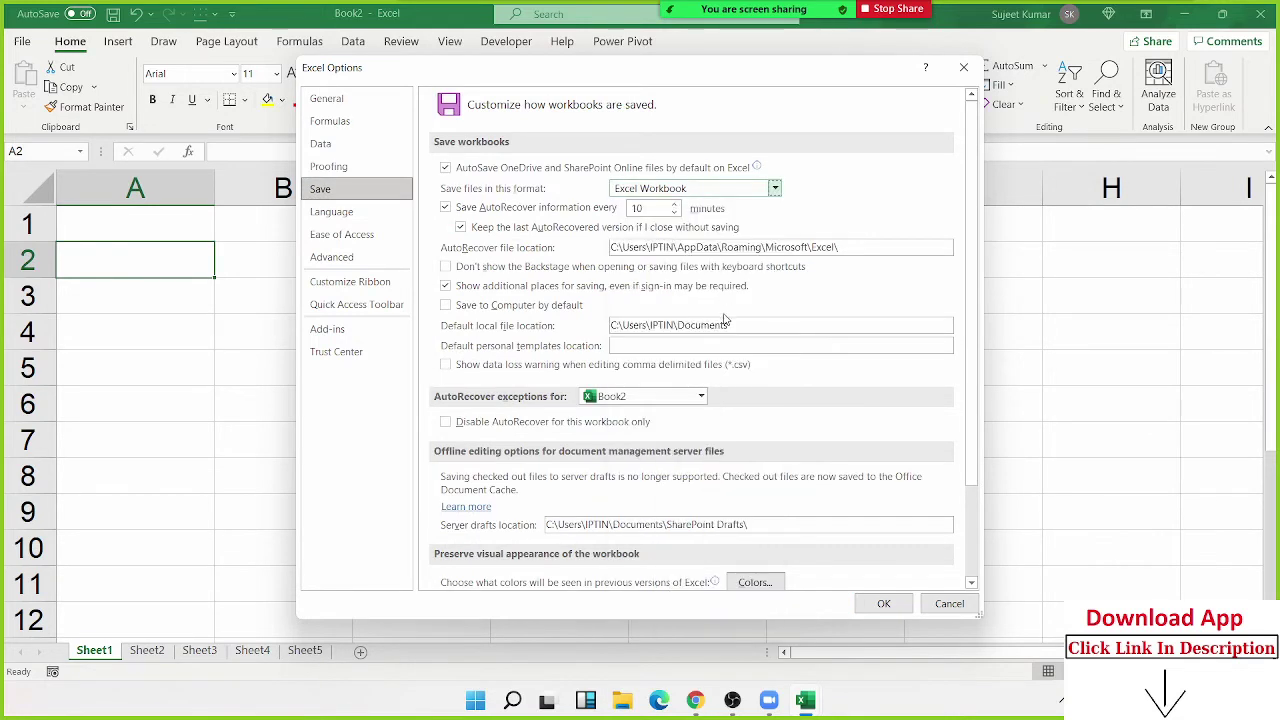
left_click_drag(736, 325, 610, 325)
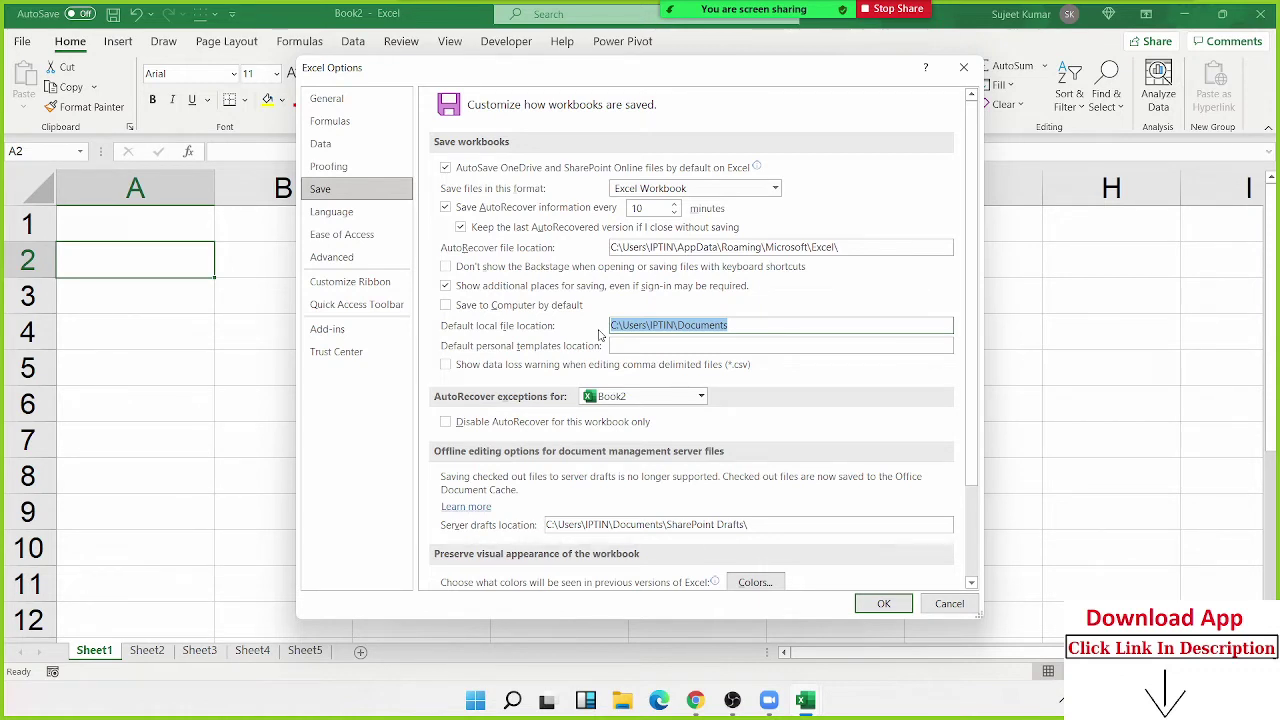
- Review the Advanced editing options, leaving the after-Enter direction unchanged, then cancel the dialog
left_click(315, 264)
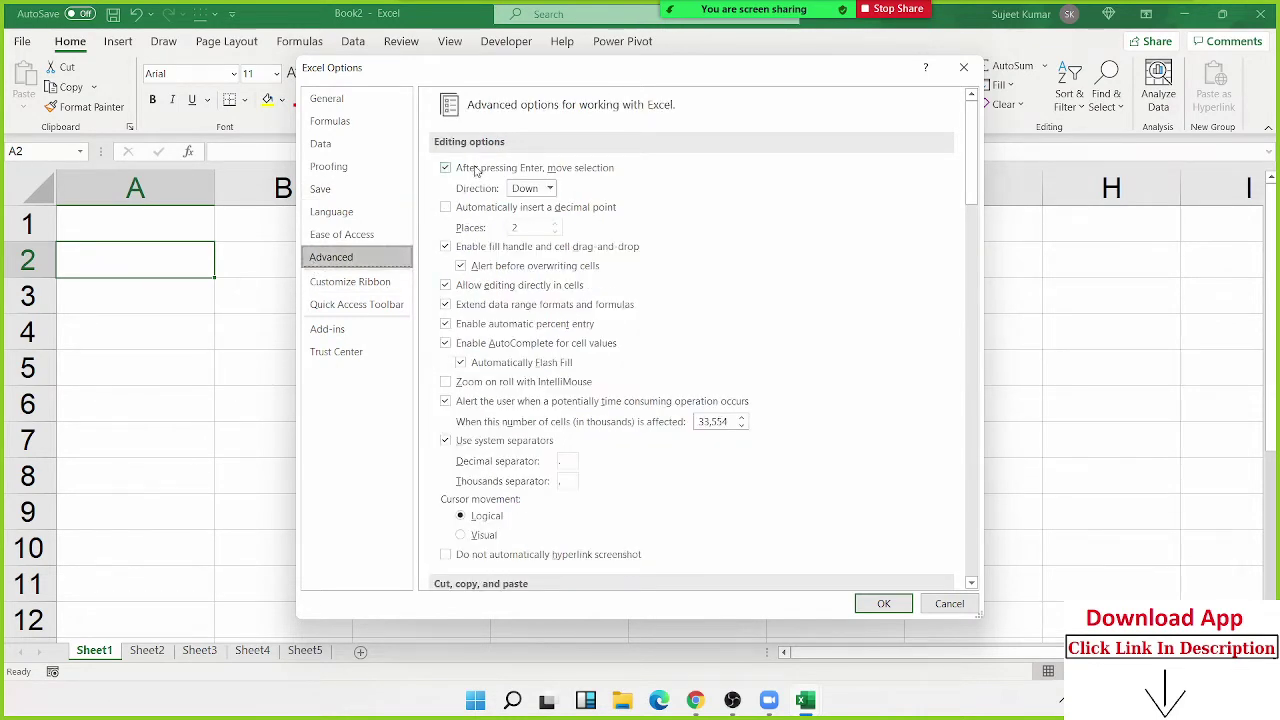
left_click(549, 188)
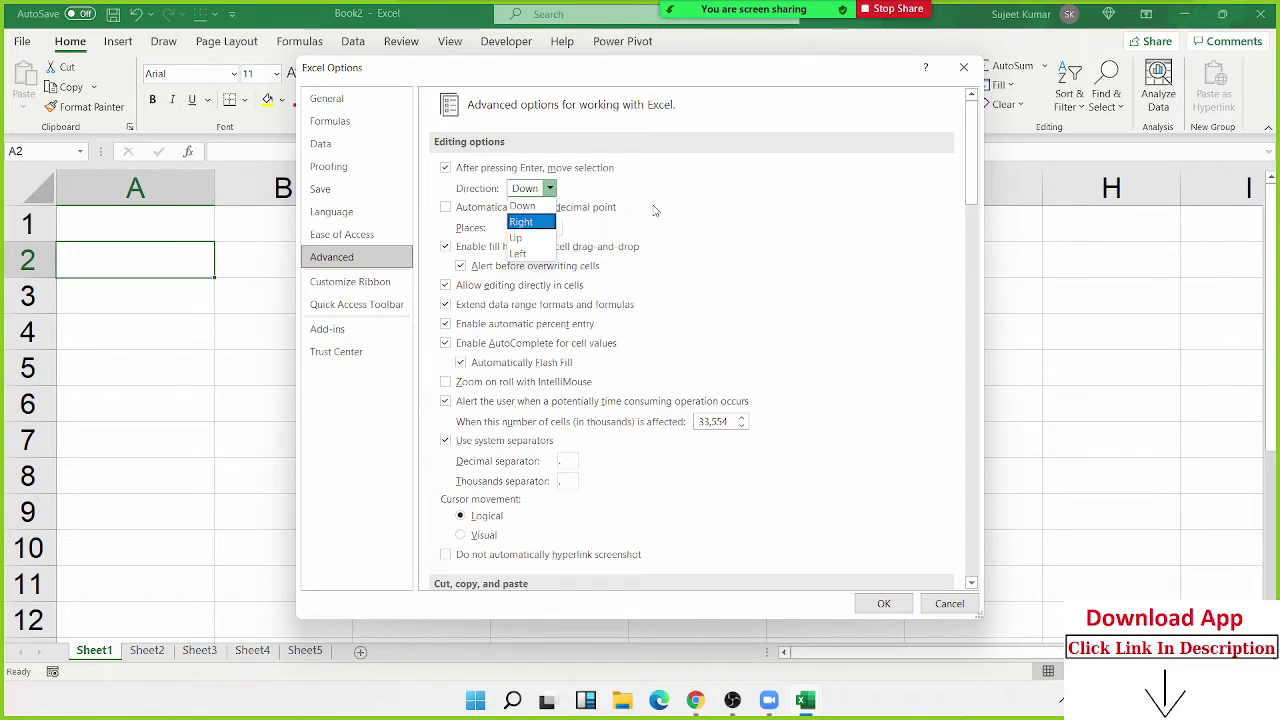
left_click(695, 211)
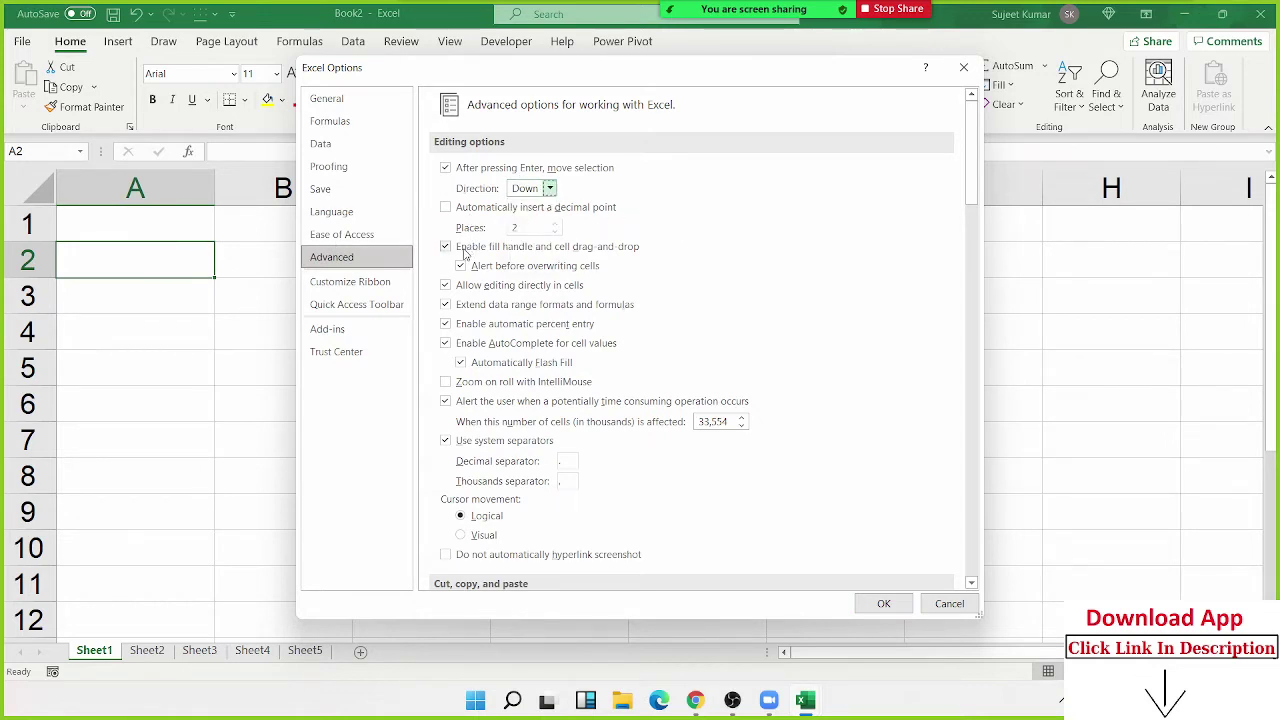
scroll(690, 400, "down", 3)
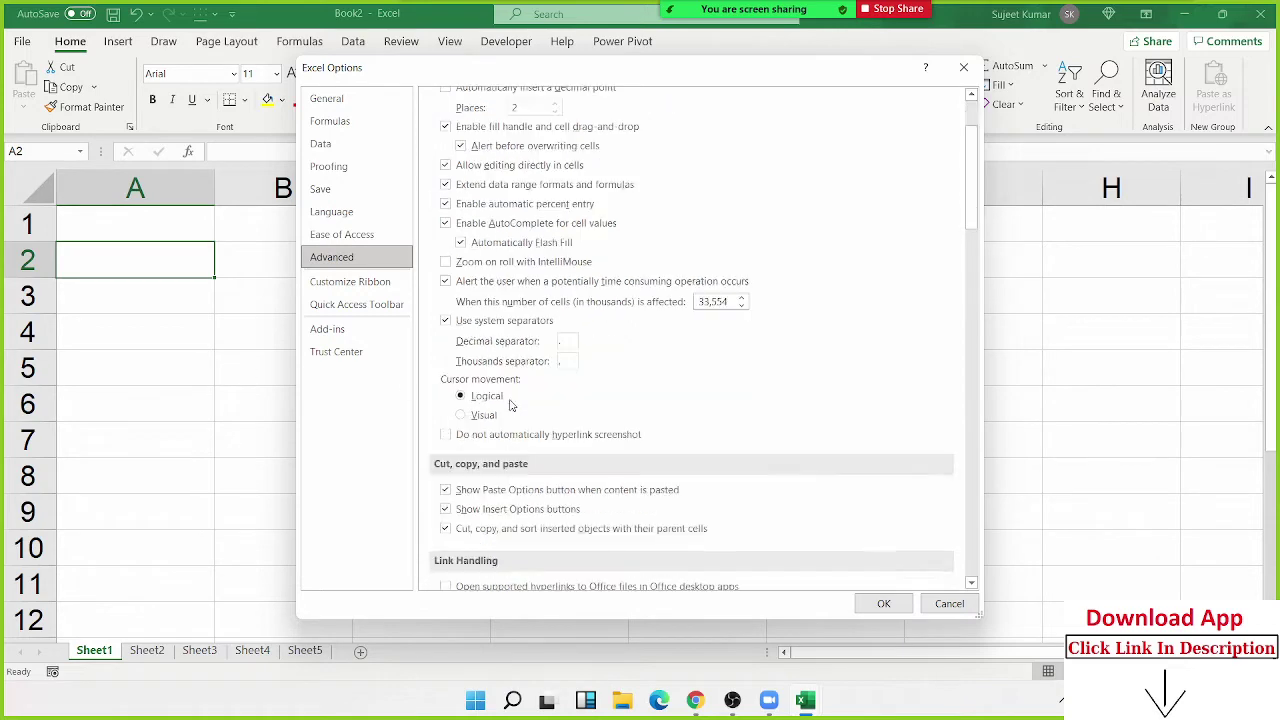
scroll(690, 400, "down", 6)
scroll(690, 400, "up", 6)
scroll(690, 400, "up", 3)
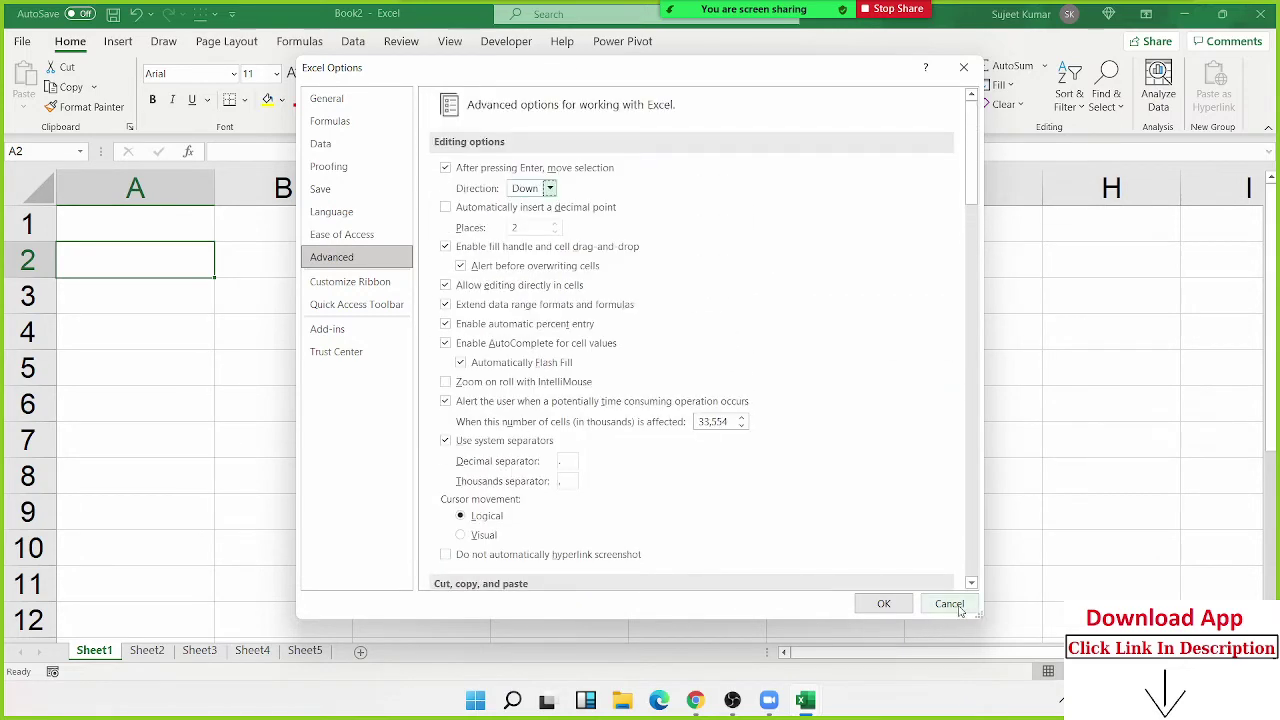
left_click(950, 604)
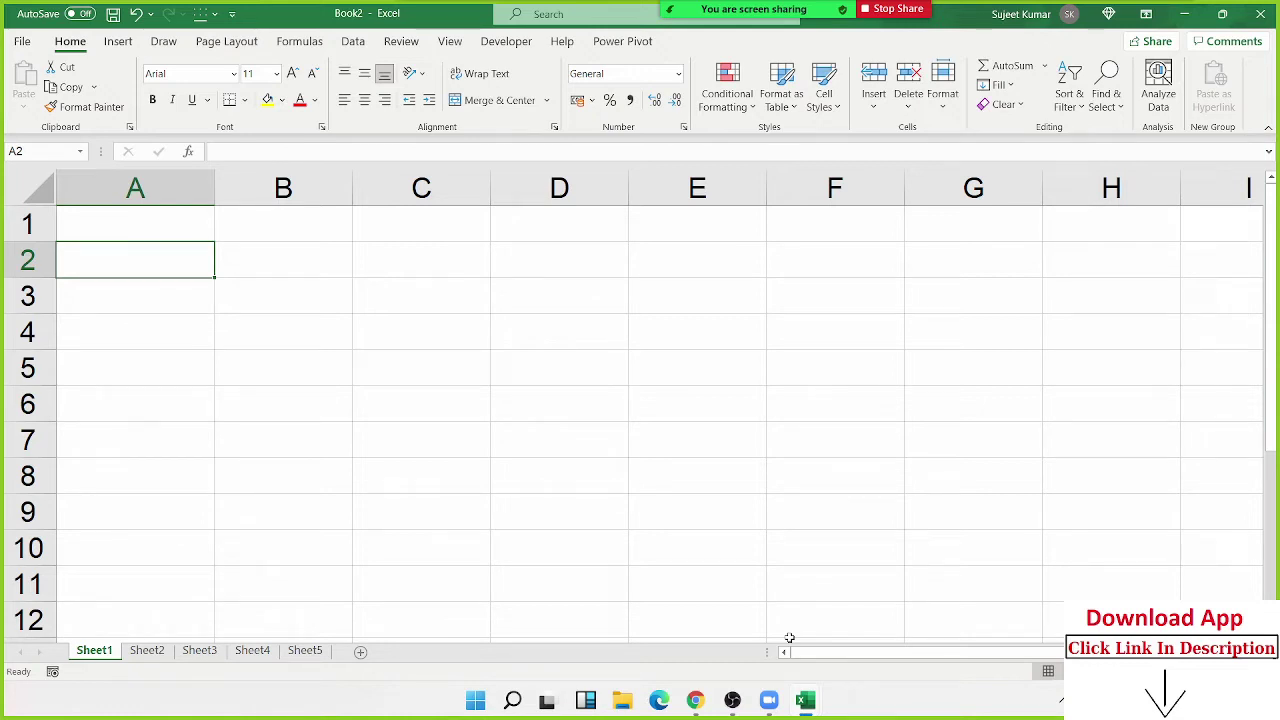
- Enter a first name in C2 and autofill the custom name series down to C8
left_click(375, 248)
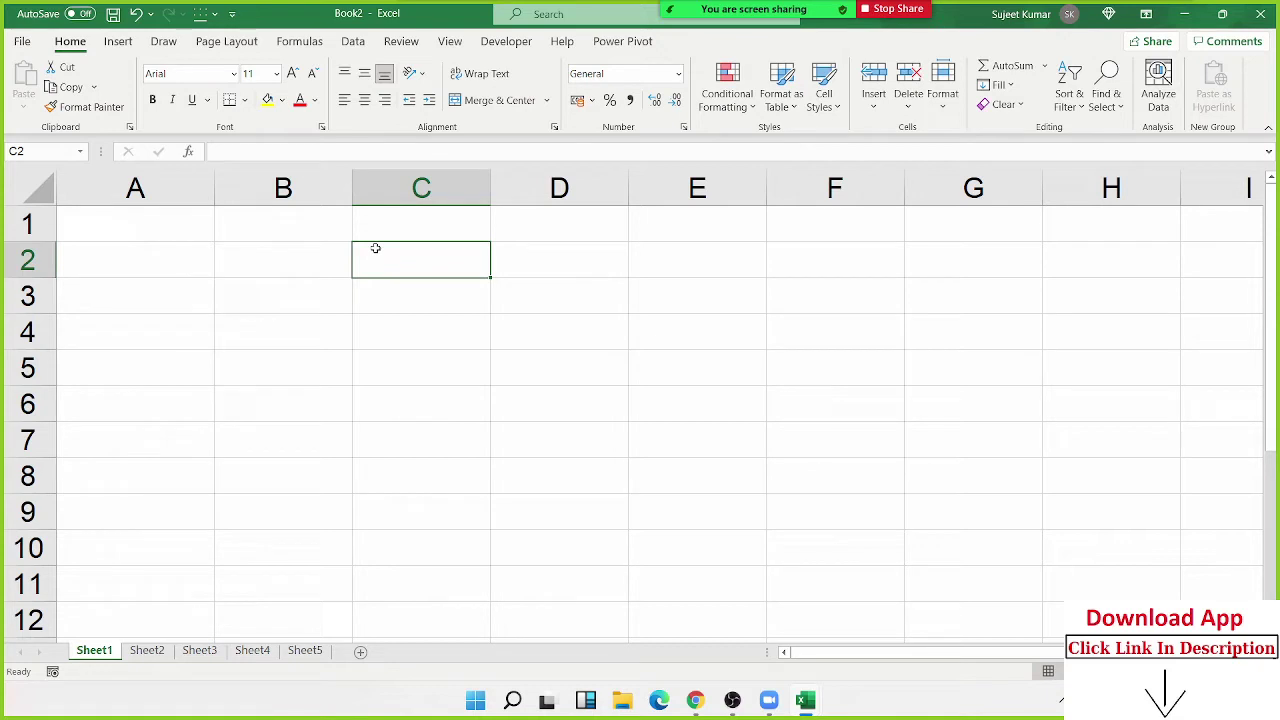
type("Puja")
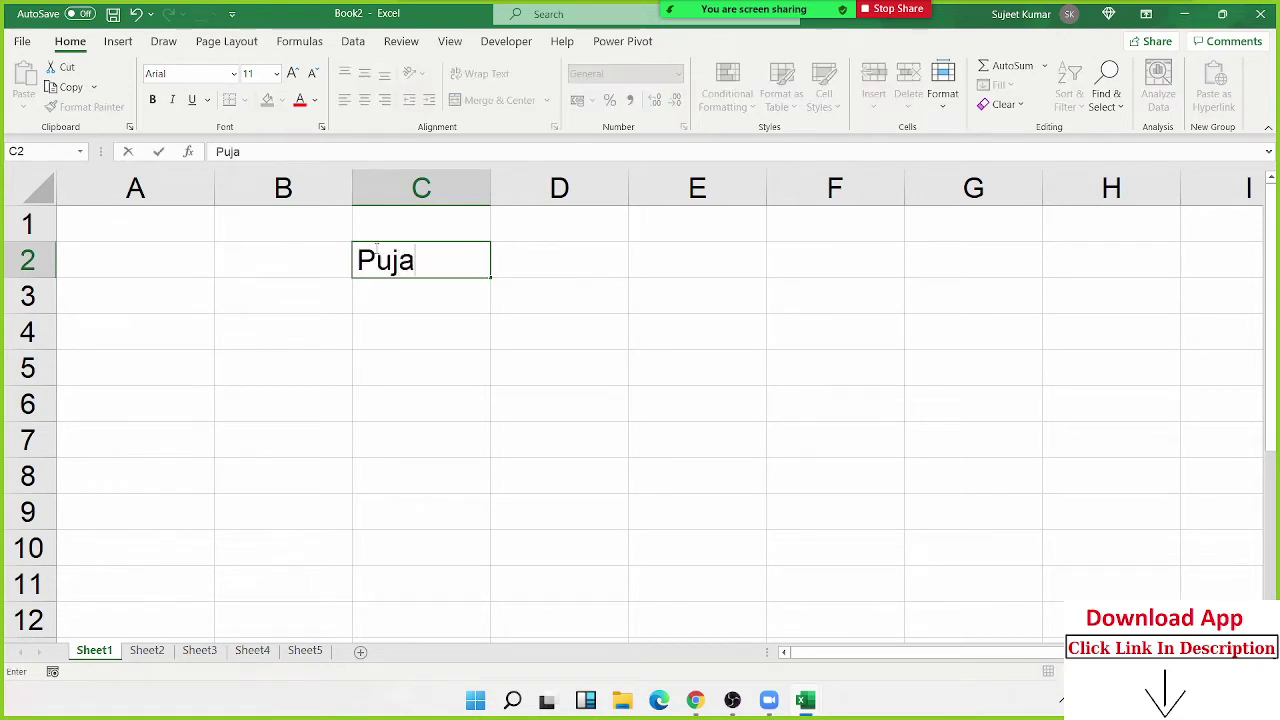
key("Return")
left_click(480, 274)
left_click_drag(490, 277, 487, 509)
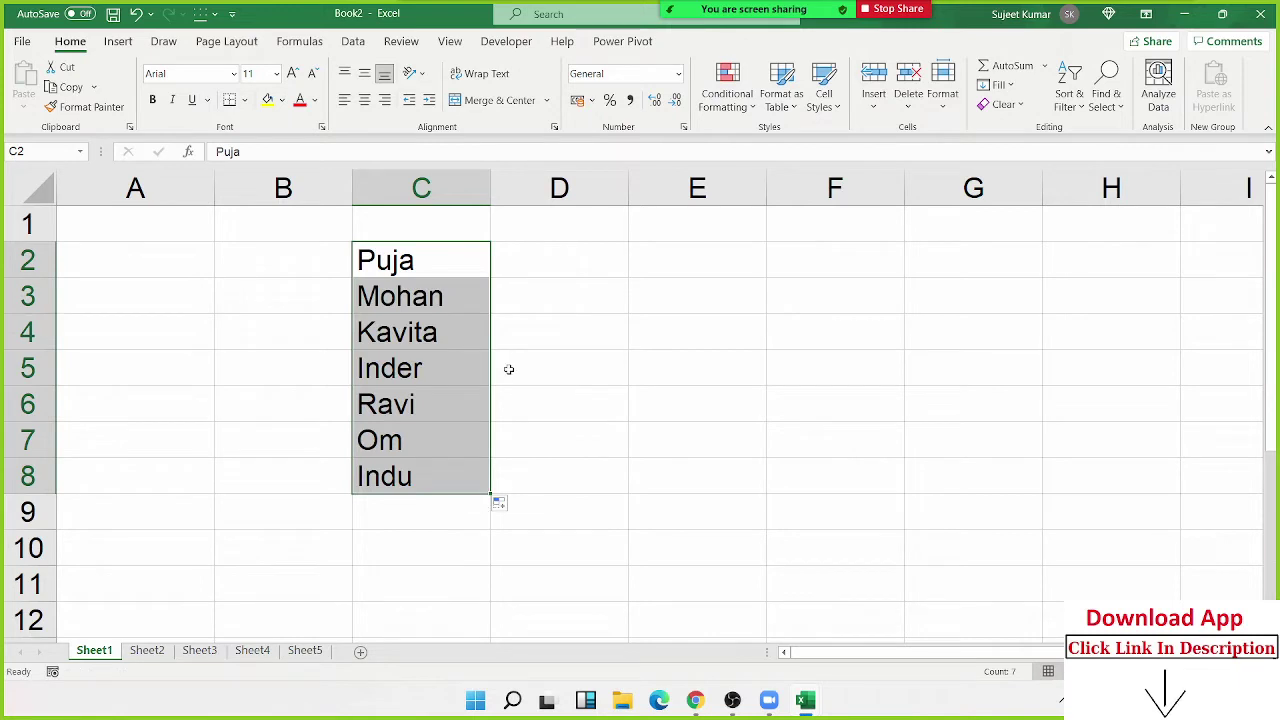
- Enter Jan in E2 and fill the month series down to Jun in E7
left_click(666, 248)
type("JA")
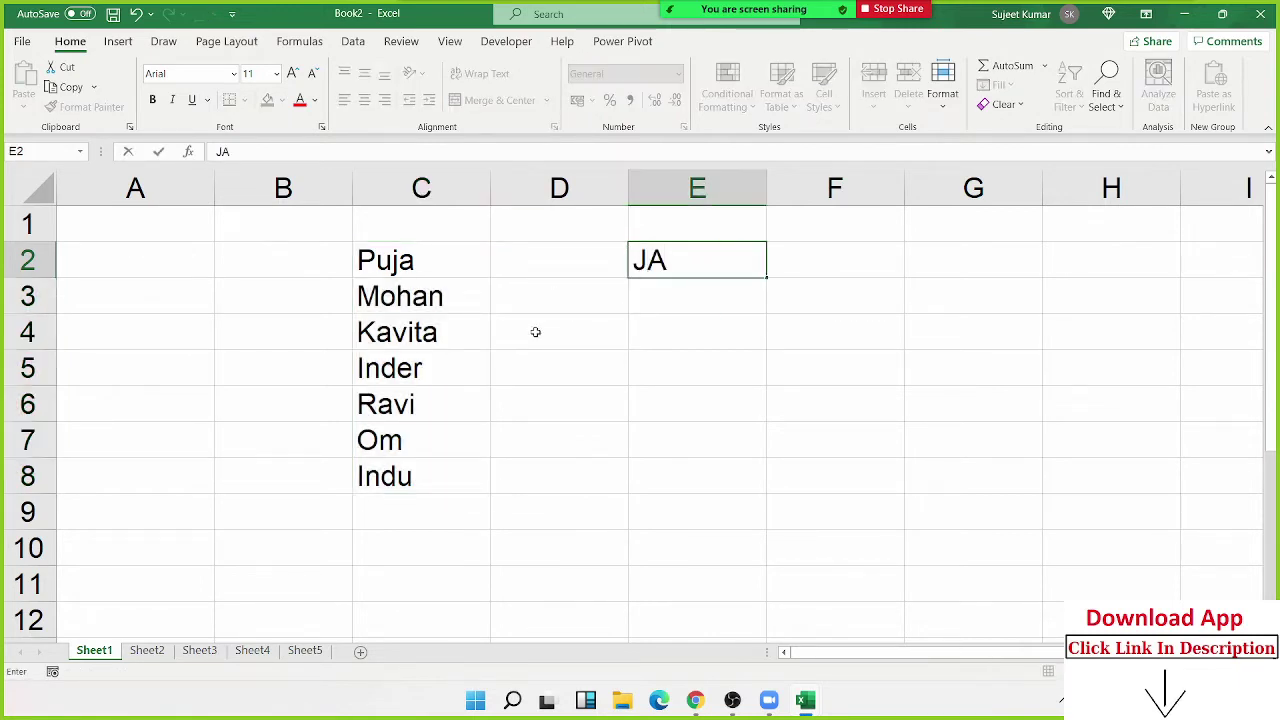
type("m")
key("BackSpace")
type("m")
key("BackSpace")
type("n")
key("Return")
left_click(743, 252)
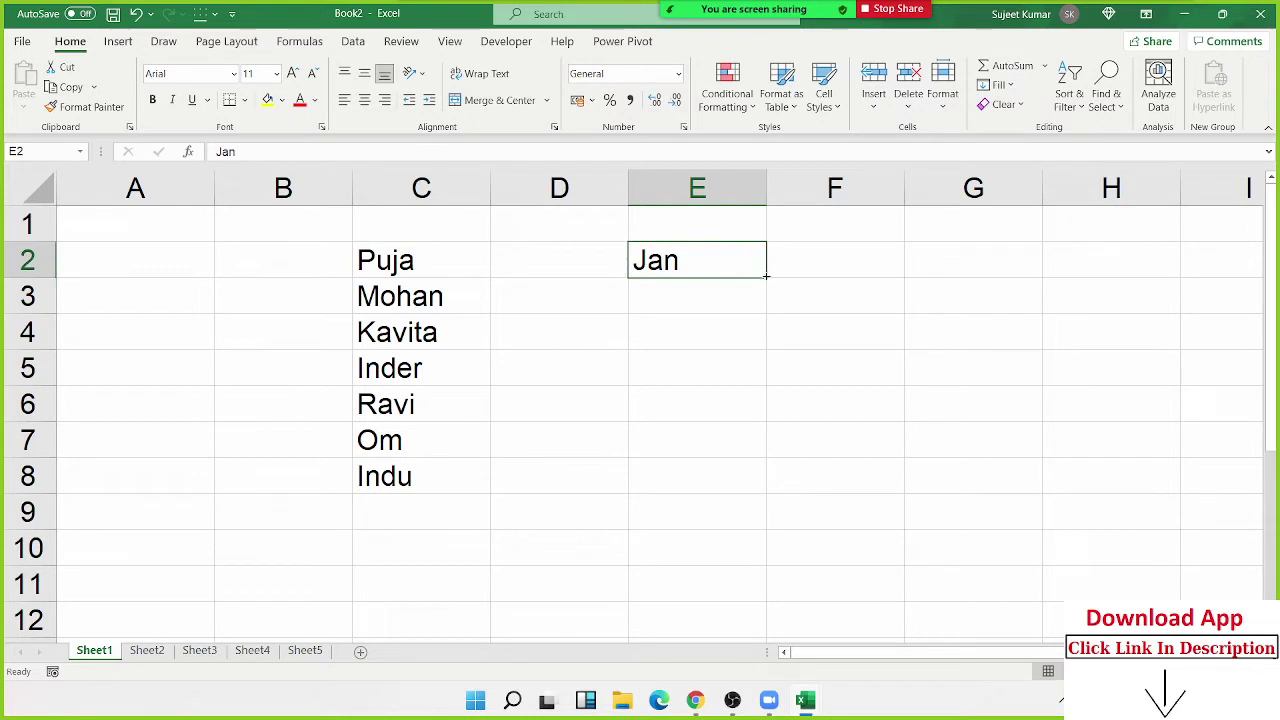
left_click_drag(766, 278, 770, 448)
- Enter Sun in F2 and double-click fill the weekdays down to Fri in F7
left_click(833, 255)
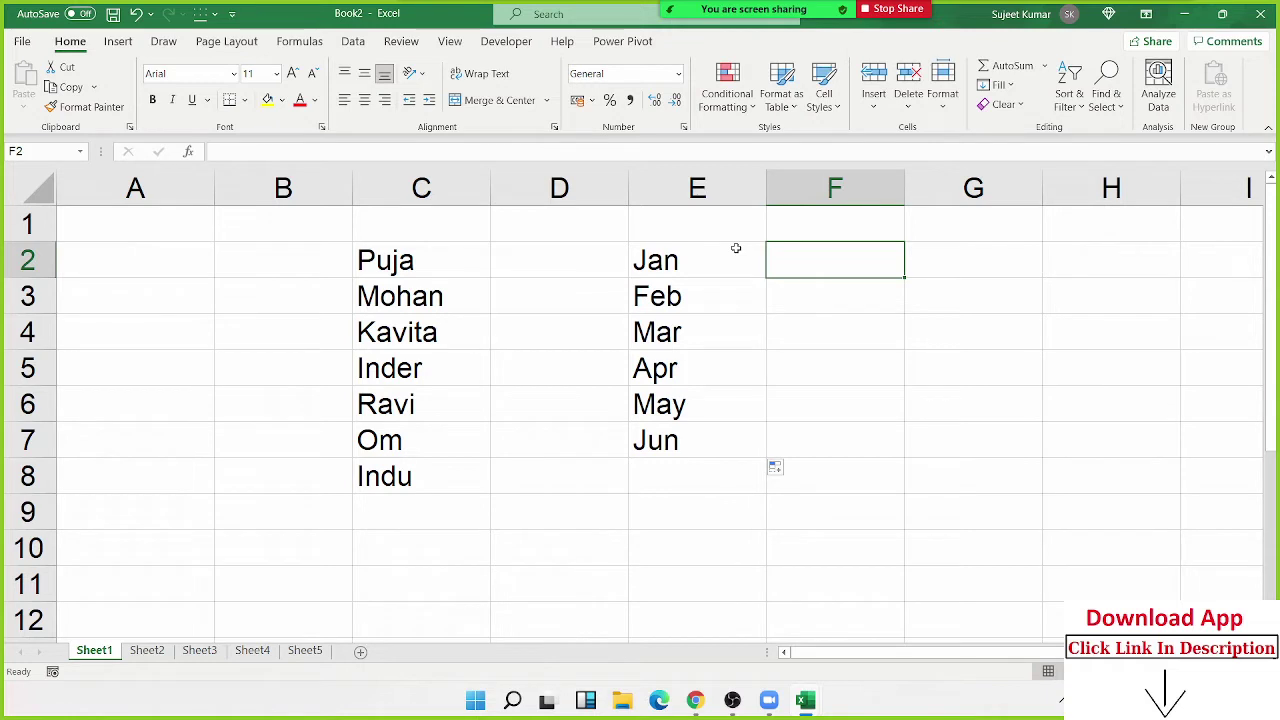
type("Sun")
key("Return")
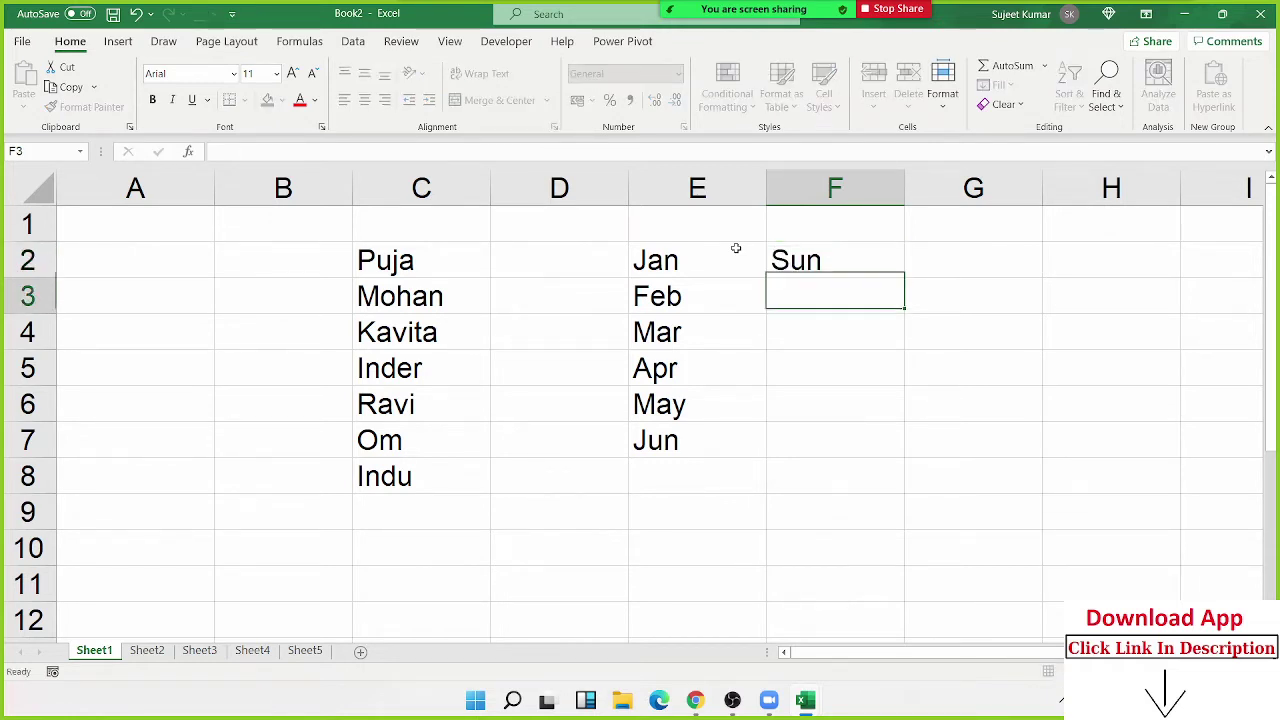
left_click(835, 260)
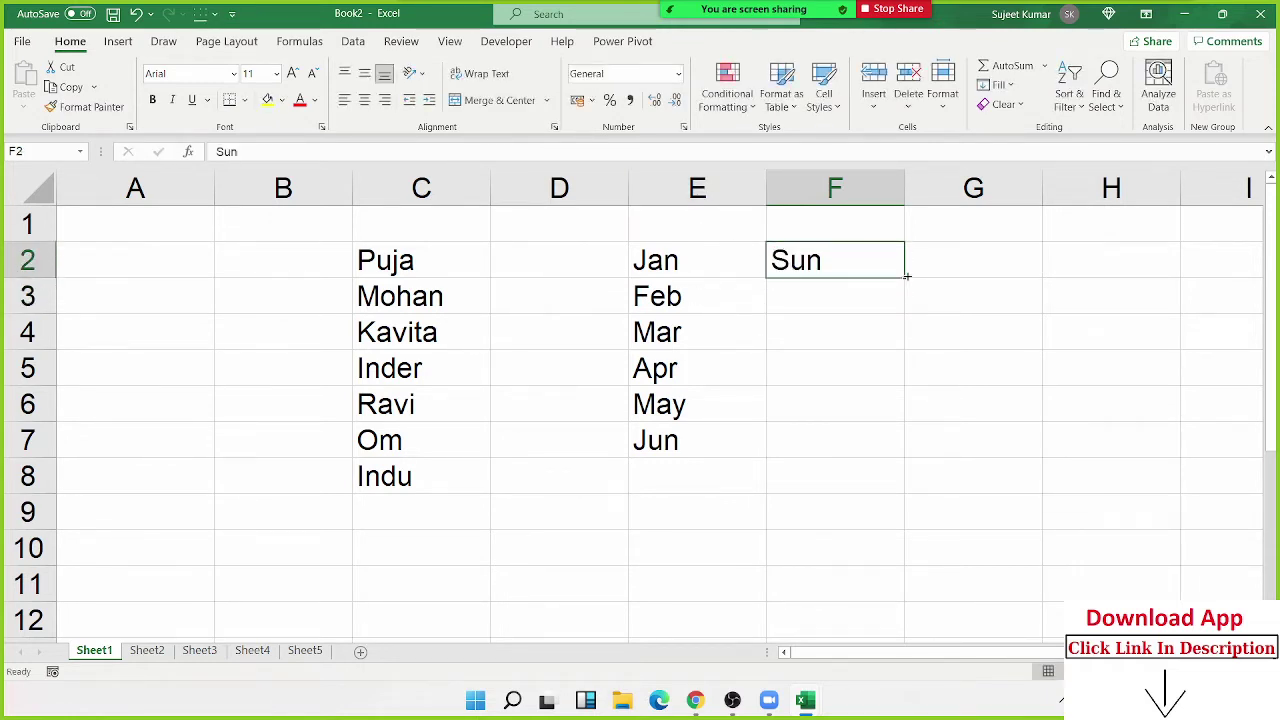
double_click(904, 278)
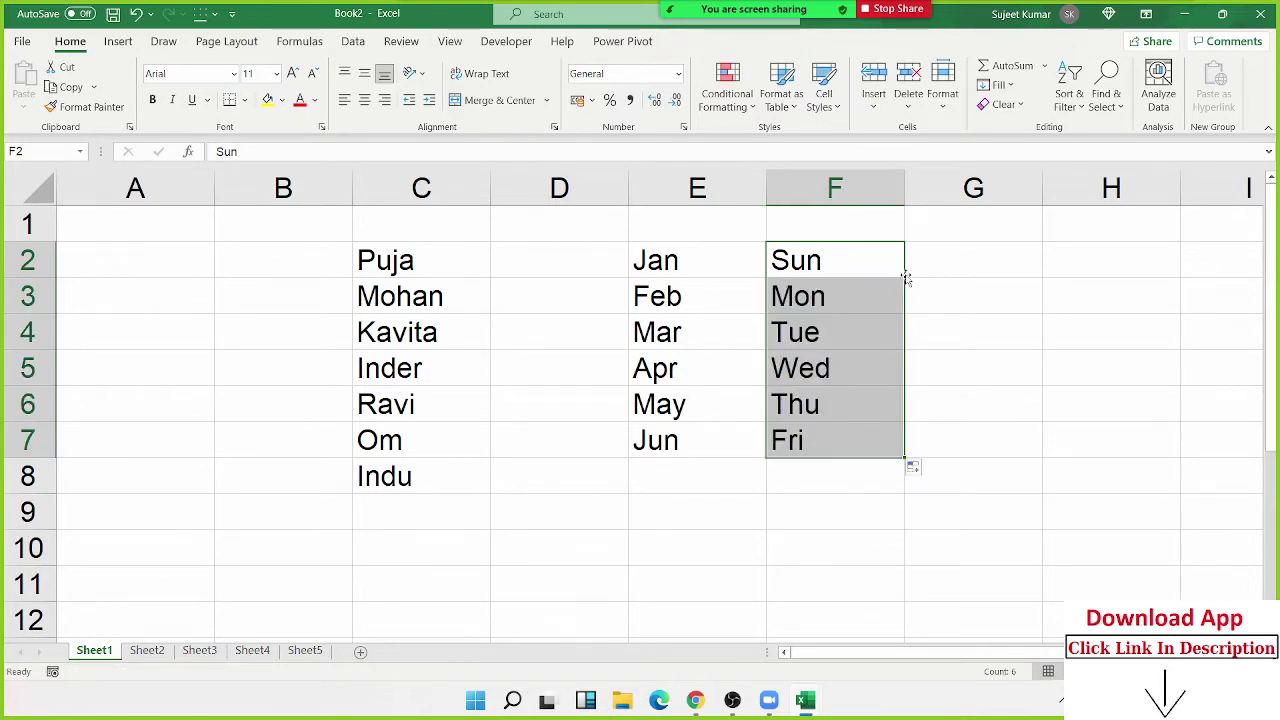
- Try Ctrl+D on the C2:C8 names, then undo it to restore the series
left_click(468, 266)
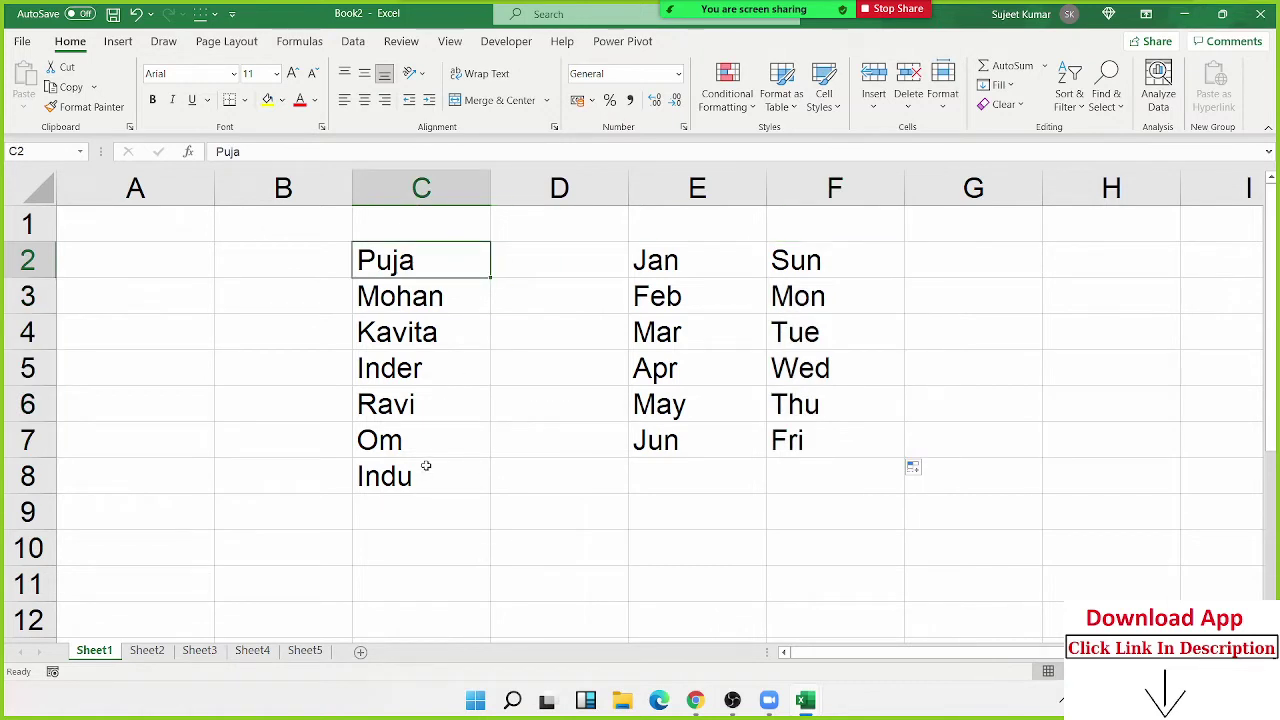
key("shift+Down")
key("shift+Down")
key("shift+Down")
key("shift+Down")
key("shift+Down")
key("shift+Down")
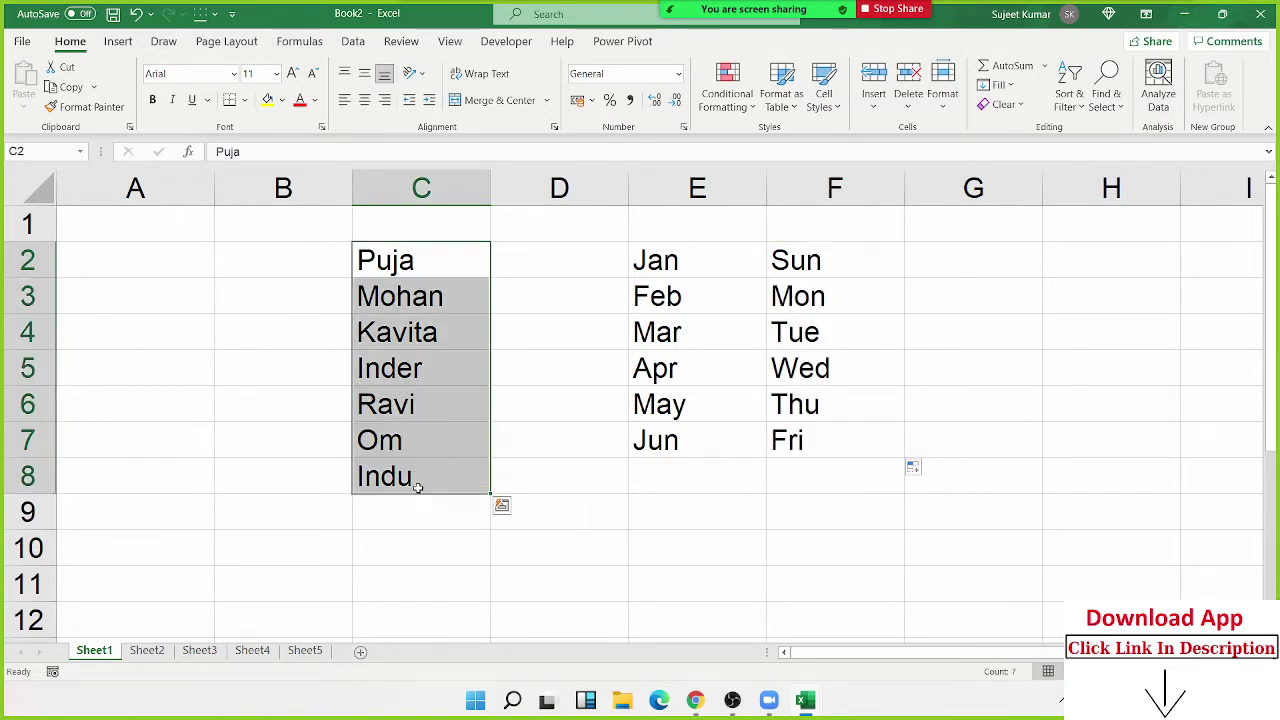
key("ctrl+d")
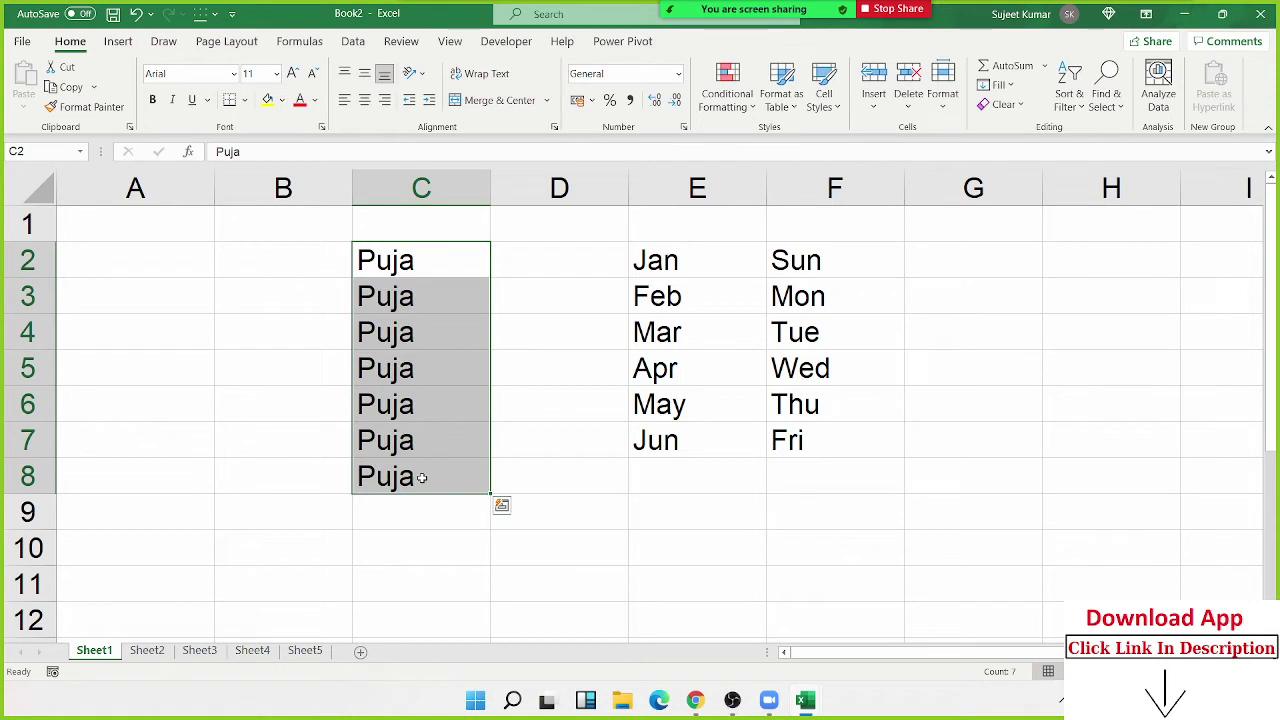
key("ctrl+z")
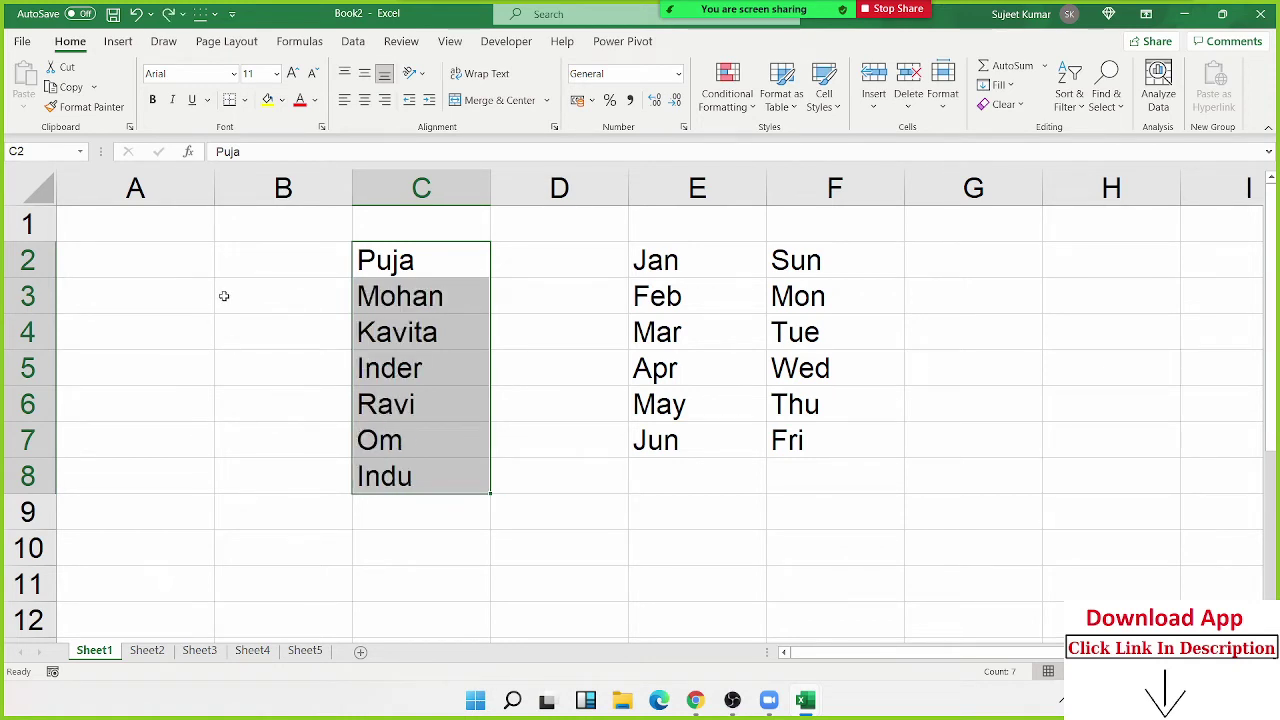
left_click(224, 295)
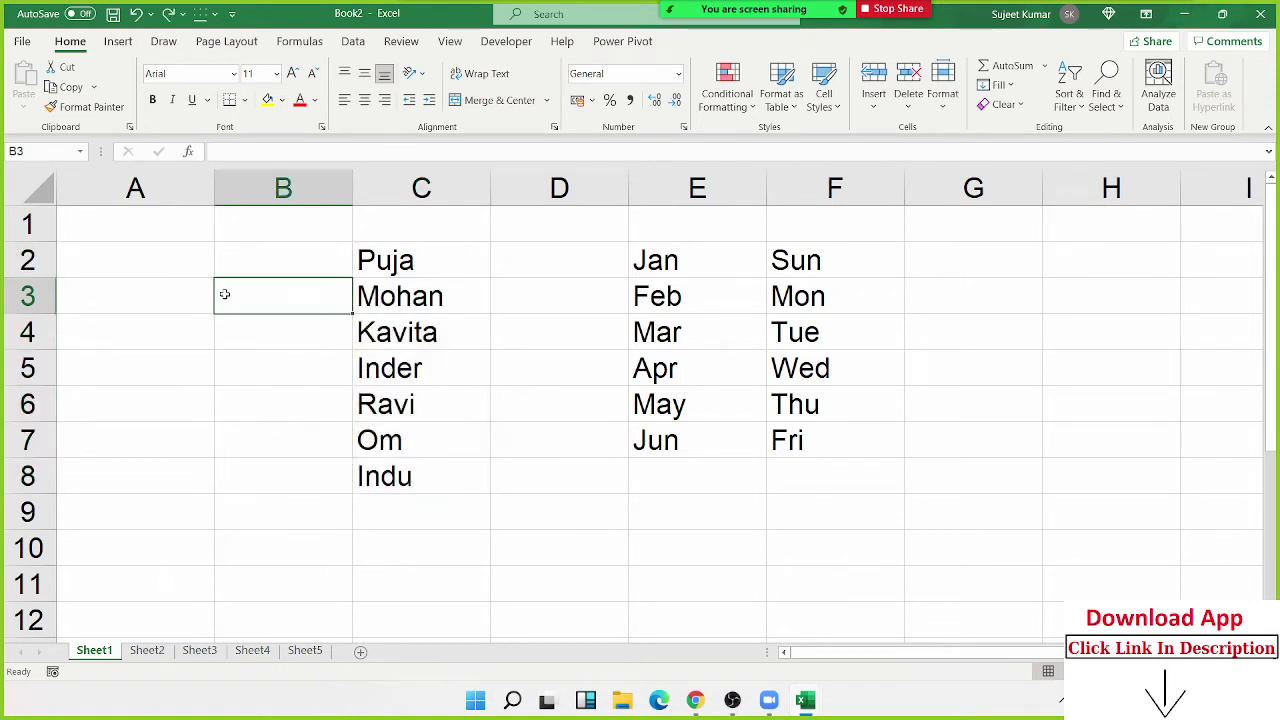
- Open Excel Options' Advanced page, scroll to General, and open Edit Custom Lists
left_click(22, 42)
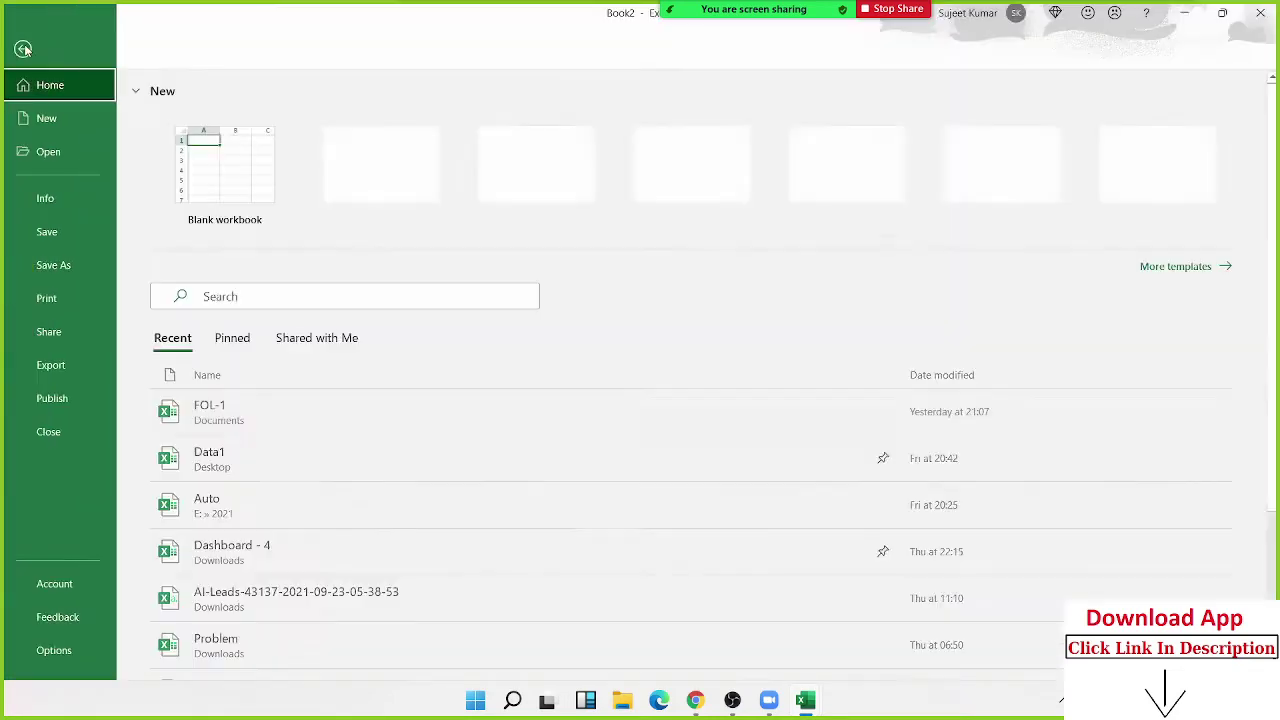
left_click(98, 655)
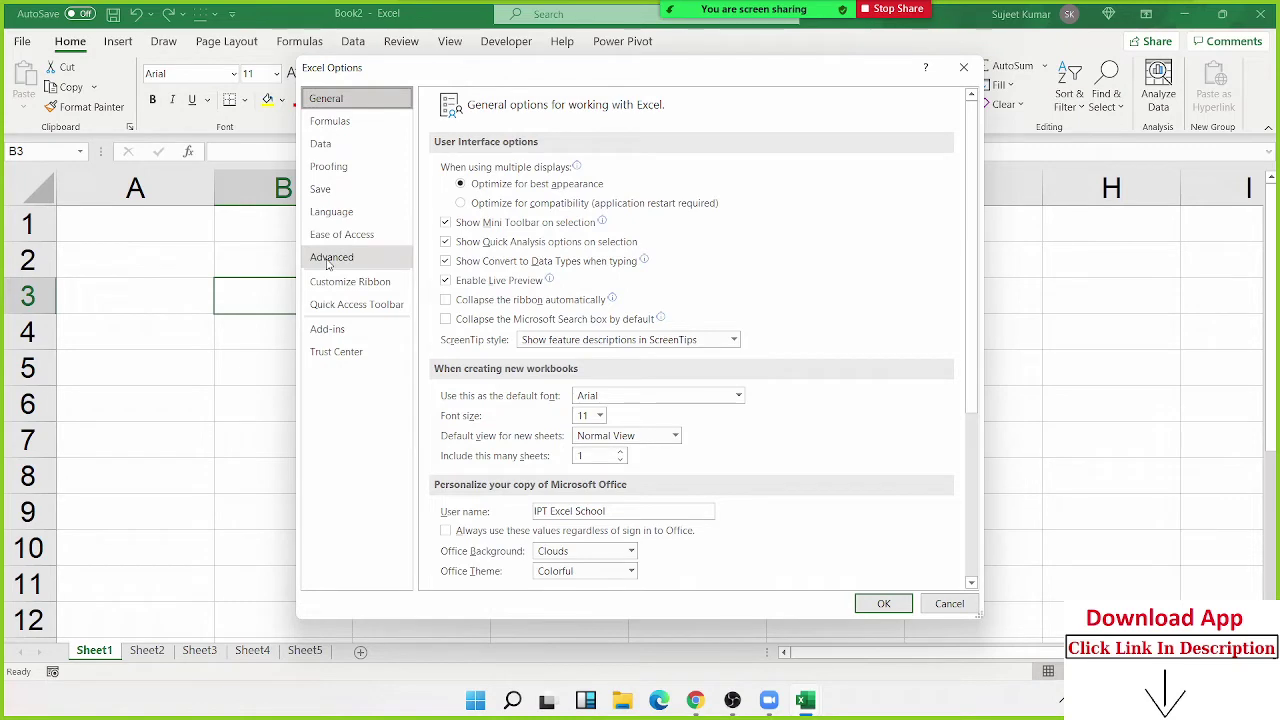
left_click(329, 259)
left_click_drag(970, 193, 970, 565)
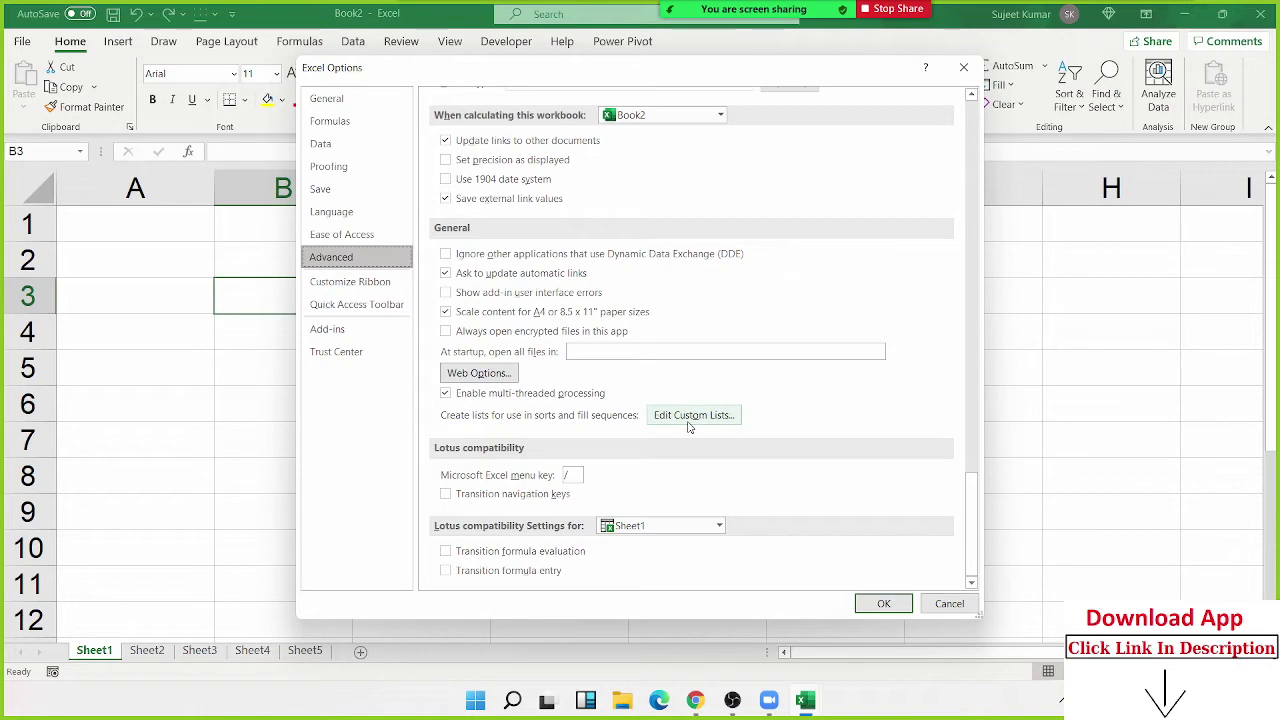
left_click(690, 420)
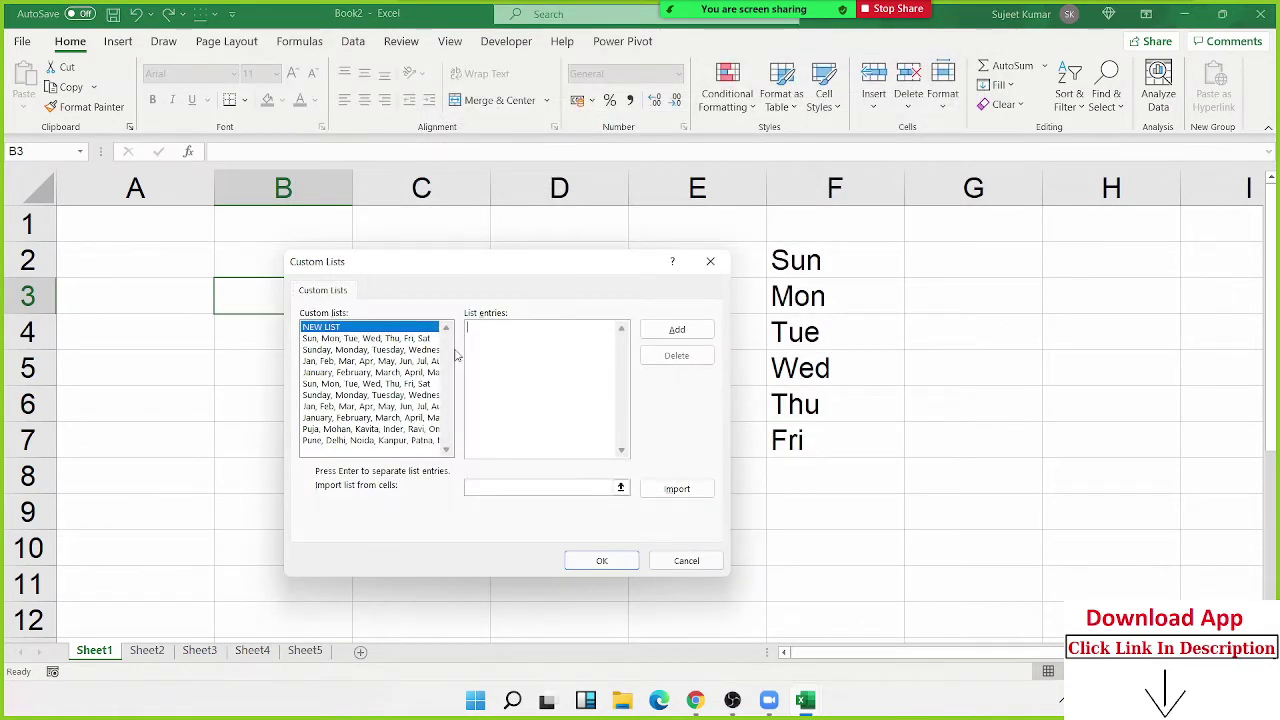
- View the Pune, Delhi, Noida, Kanpur city list, close the editor, then reopen it
left_click(386, 441)
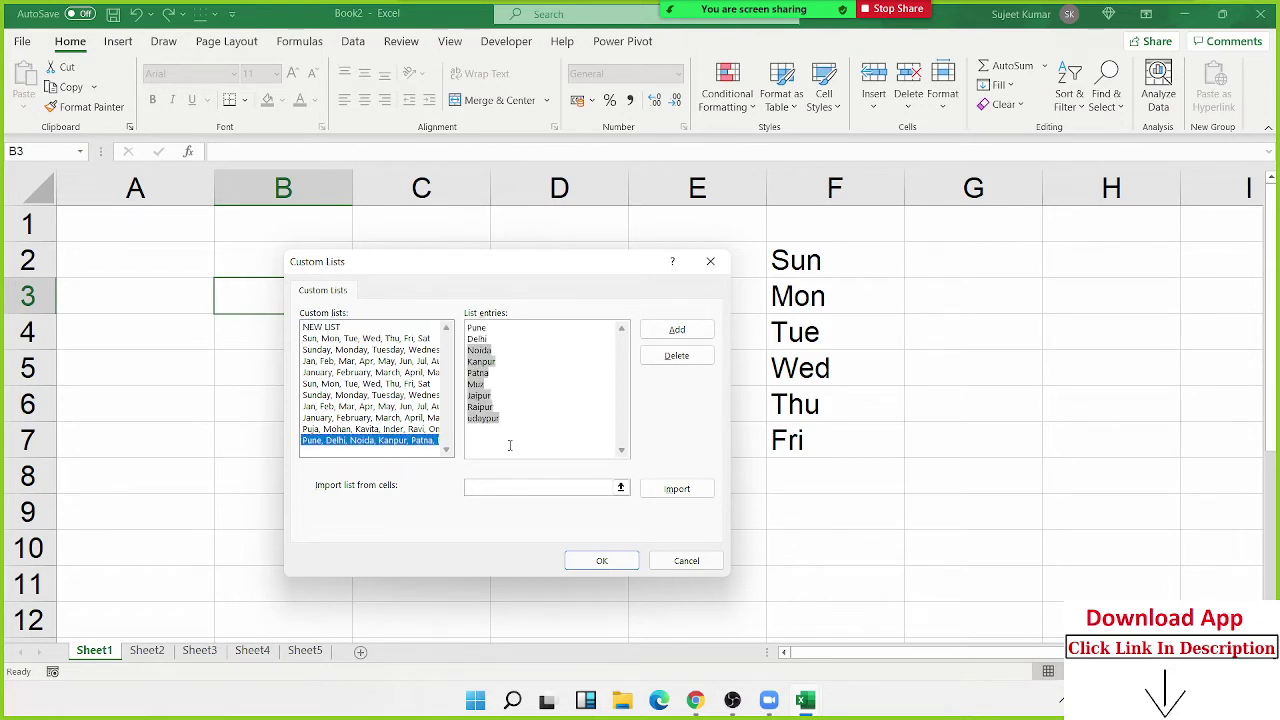
left_click(530, 488)
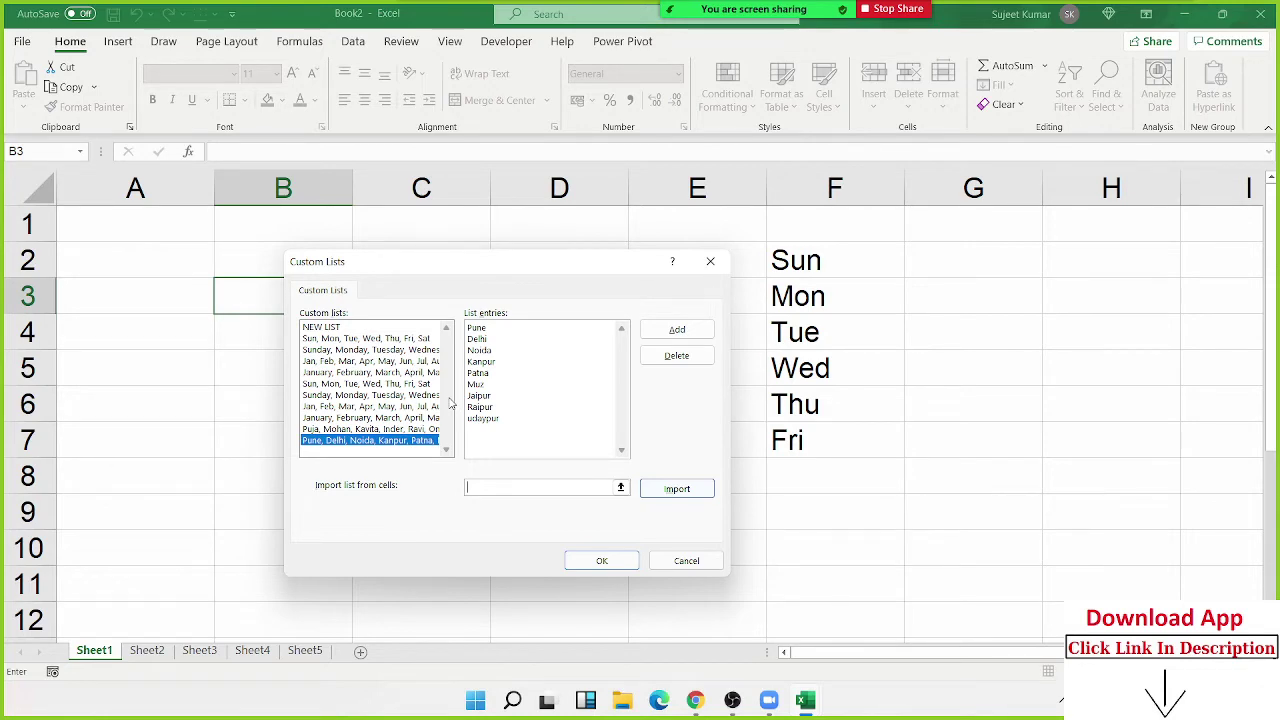
key("Return")
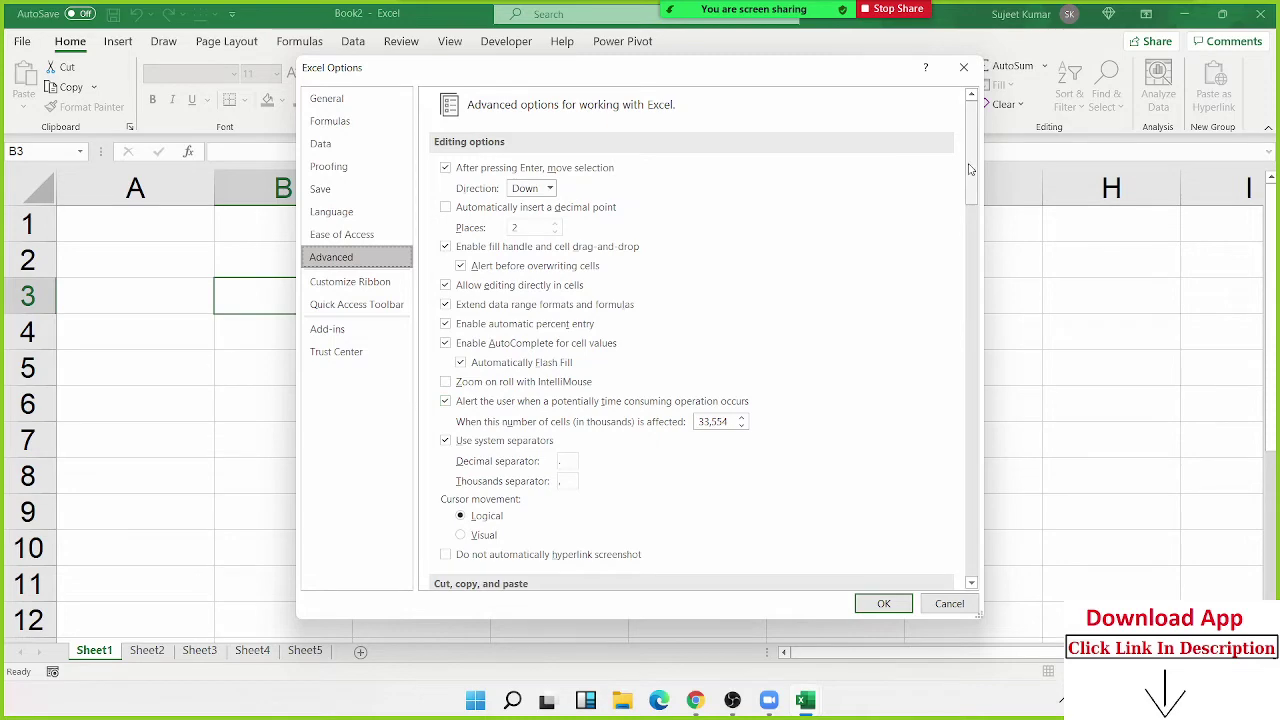
left_click_drag(968, 170, 968, 540)
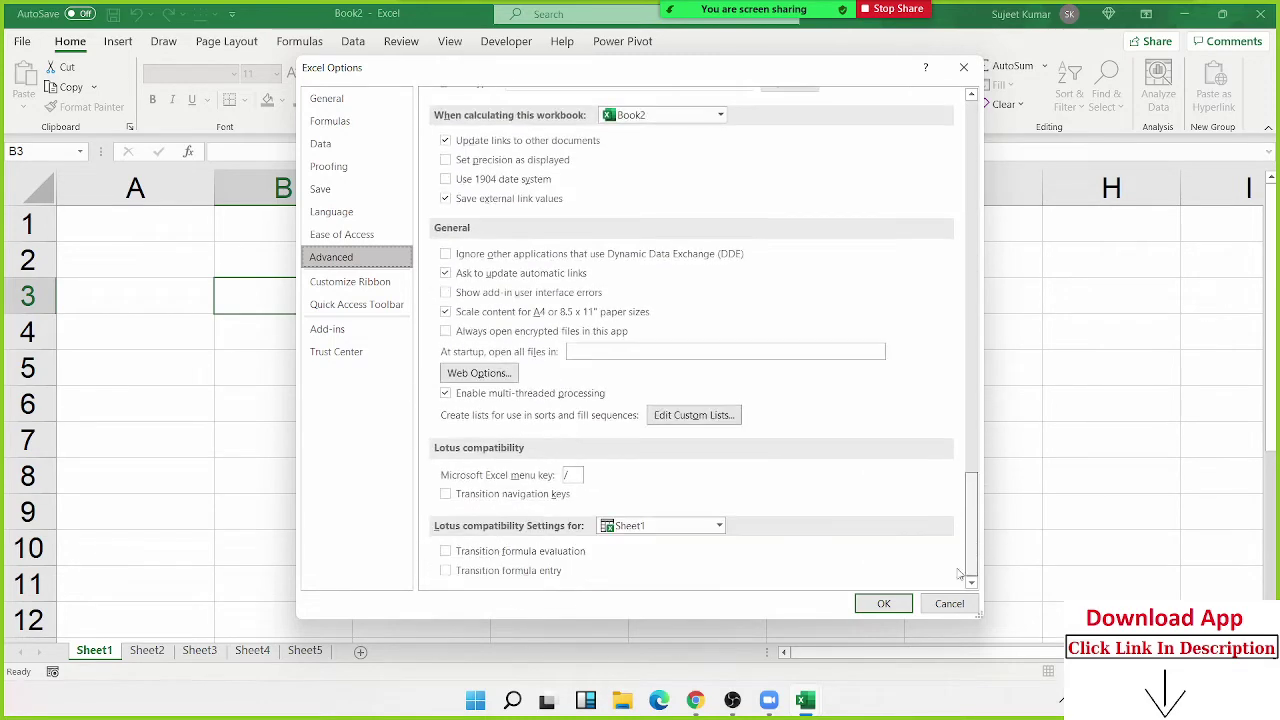
left_click(715, 421)
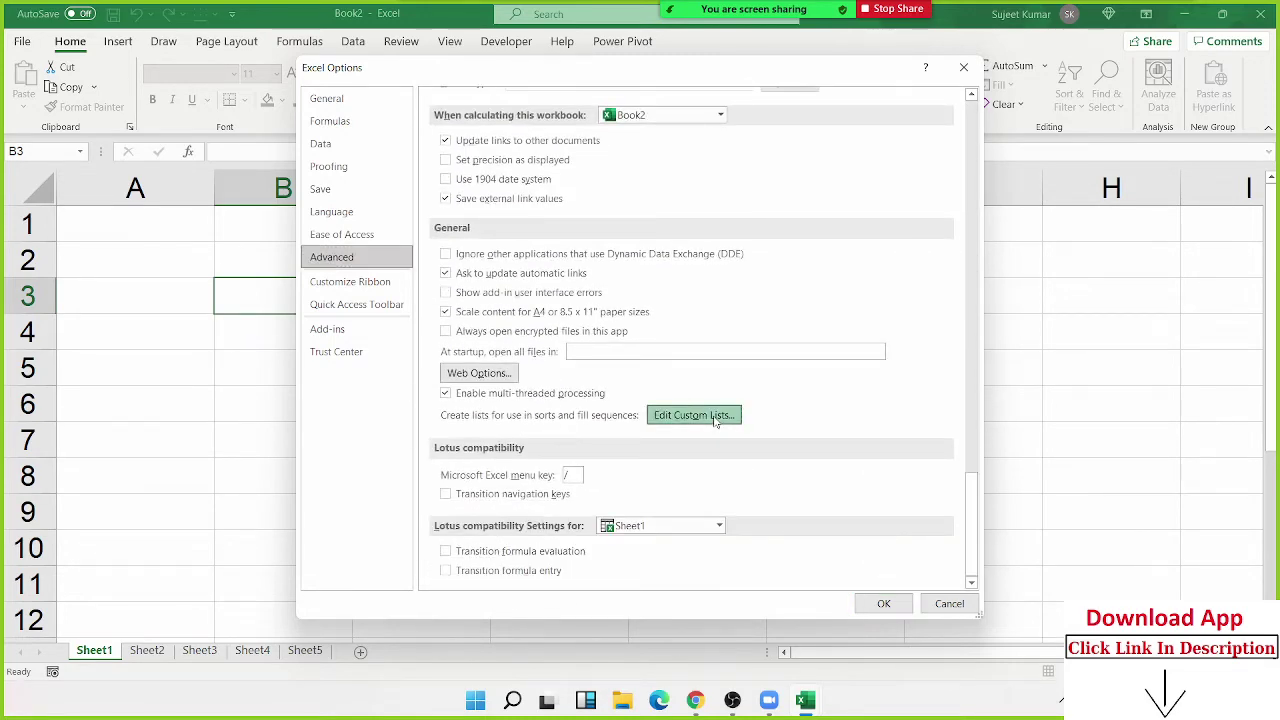
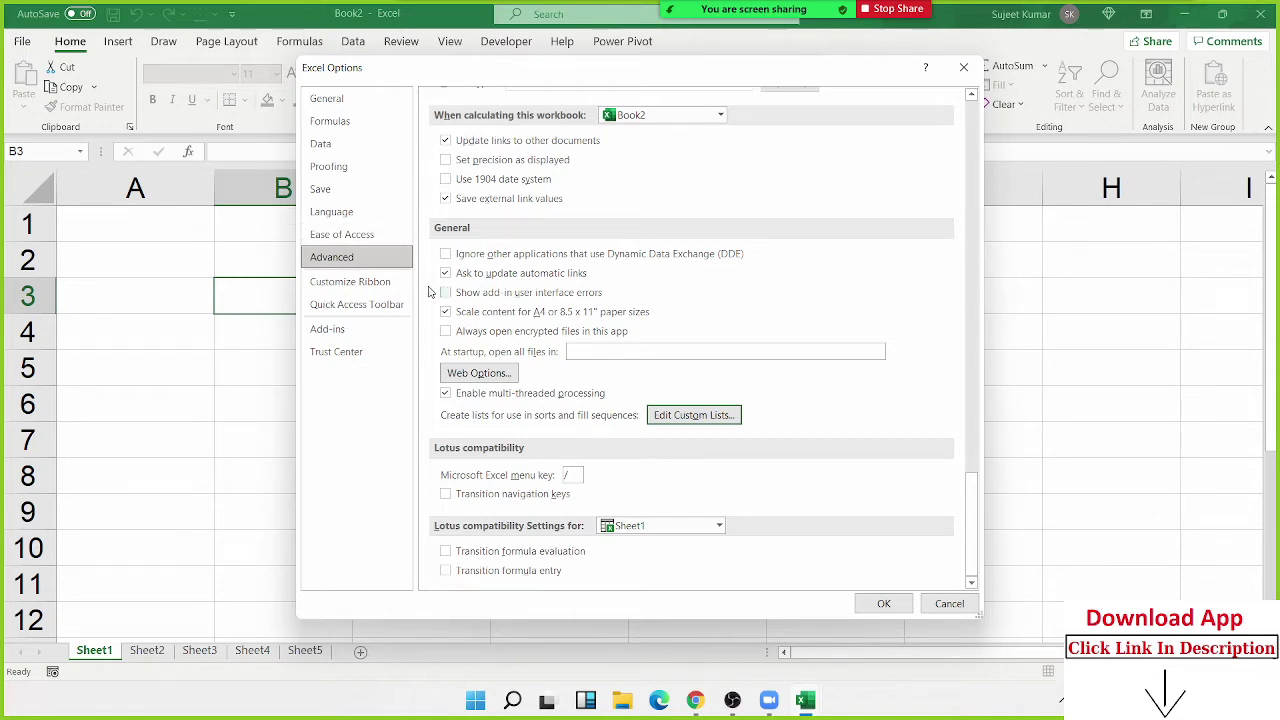
- Browse the Customize Ribbon commands, including Commands Not in the Ribbon, then close Excel Options unchanged
left_click(331, 281)
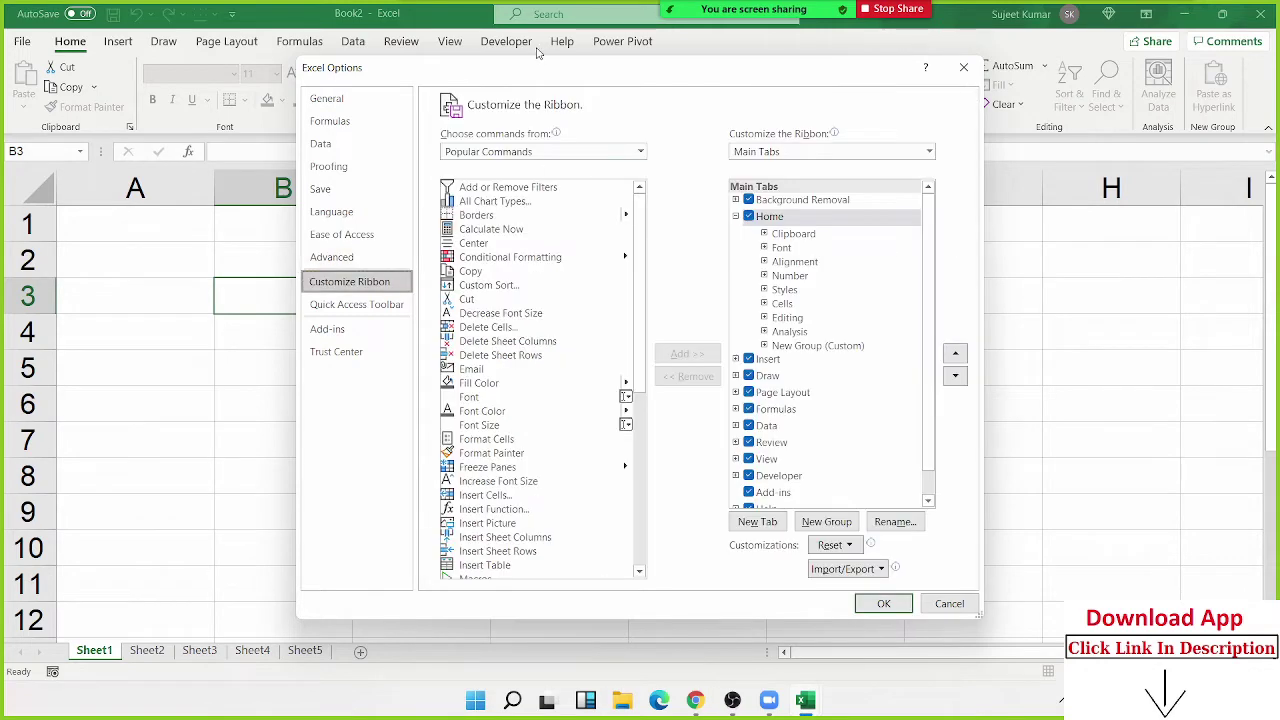
left_click_drag(487, 71, 299, 125)
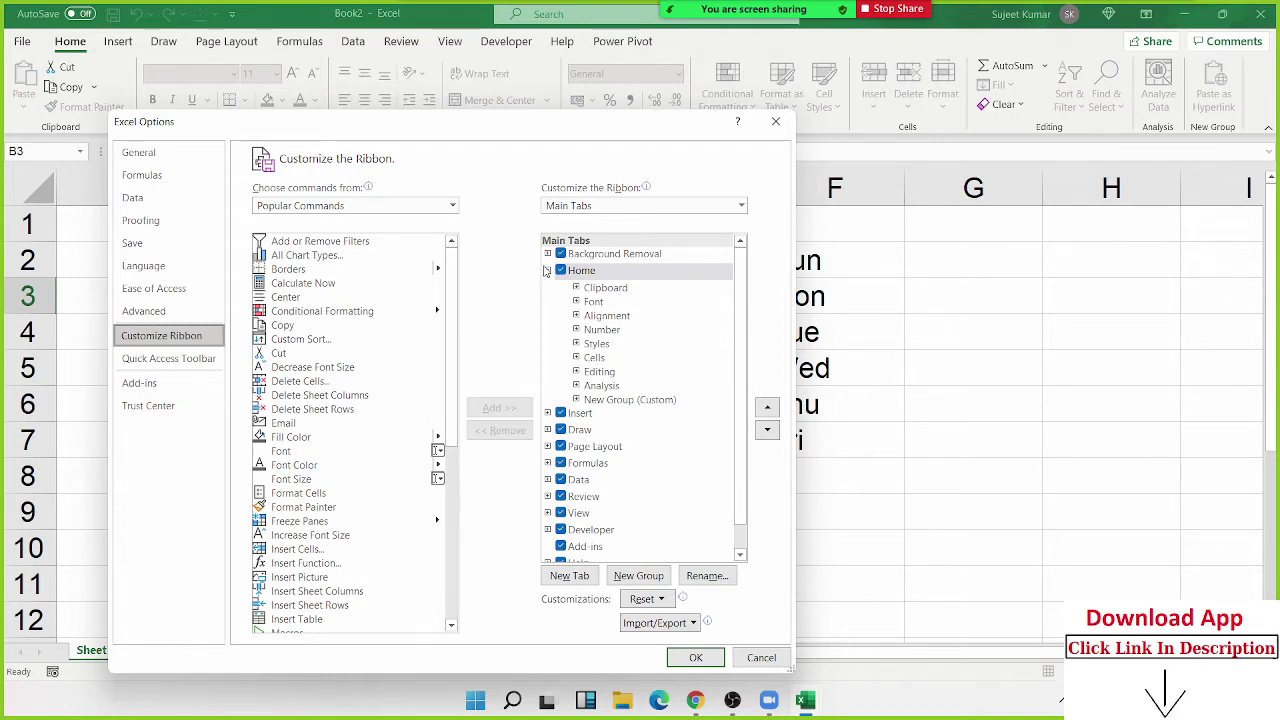
left_click(547, 270)
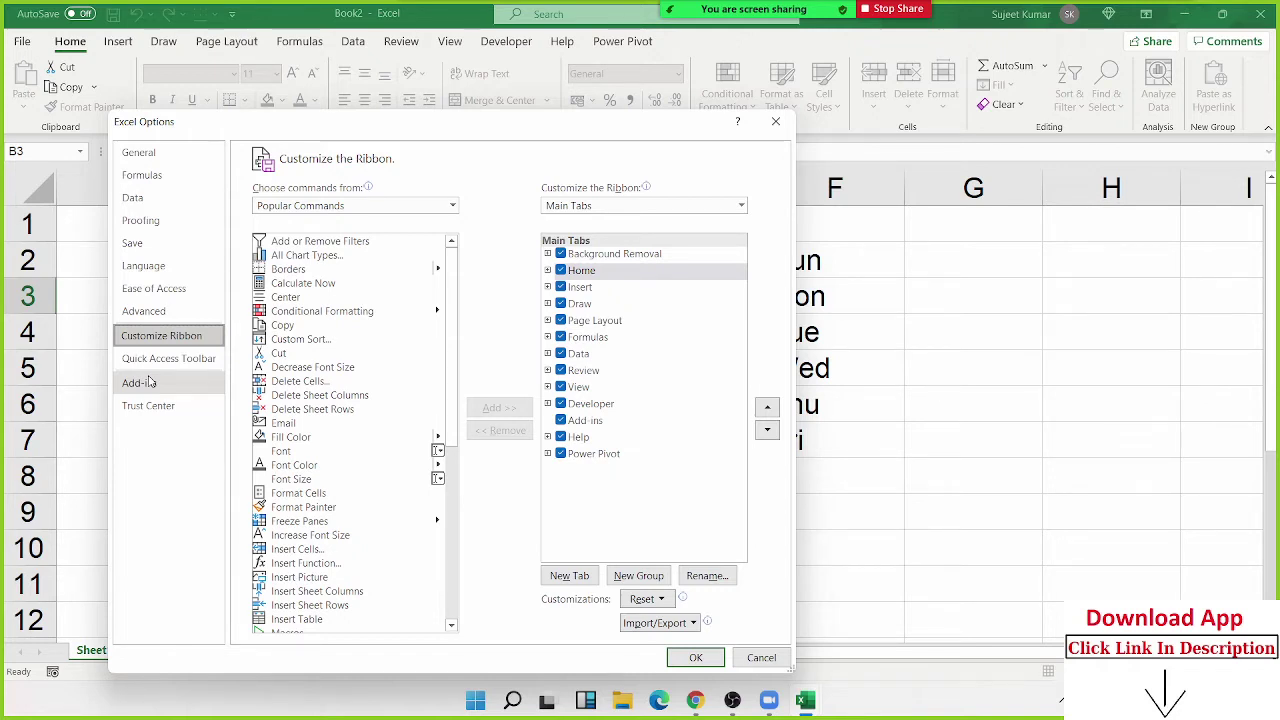
left_click(316, 325)
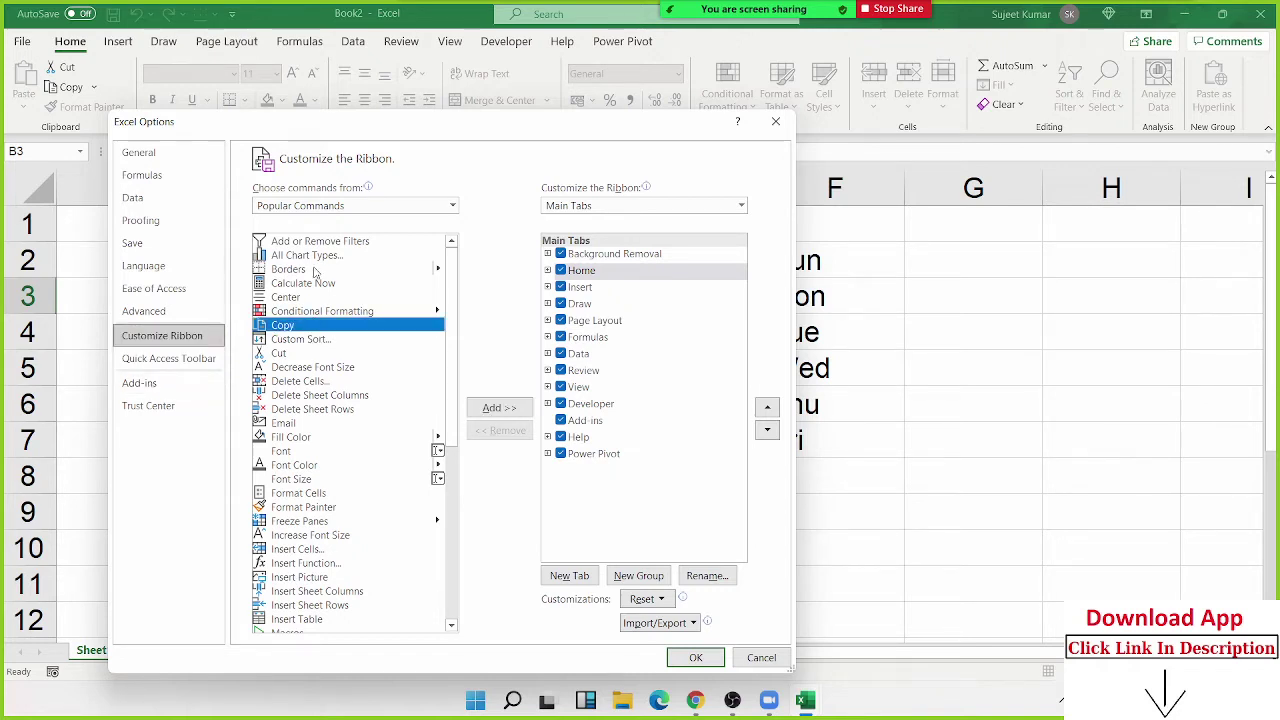
left_click(307, 207)
left_click(310, 232)
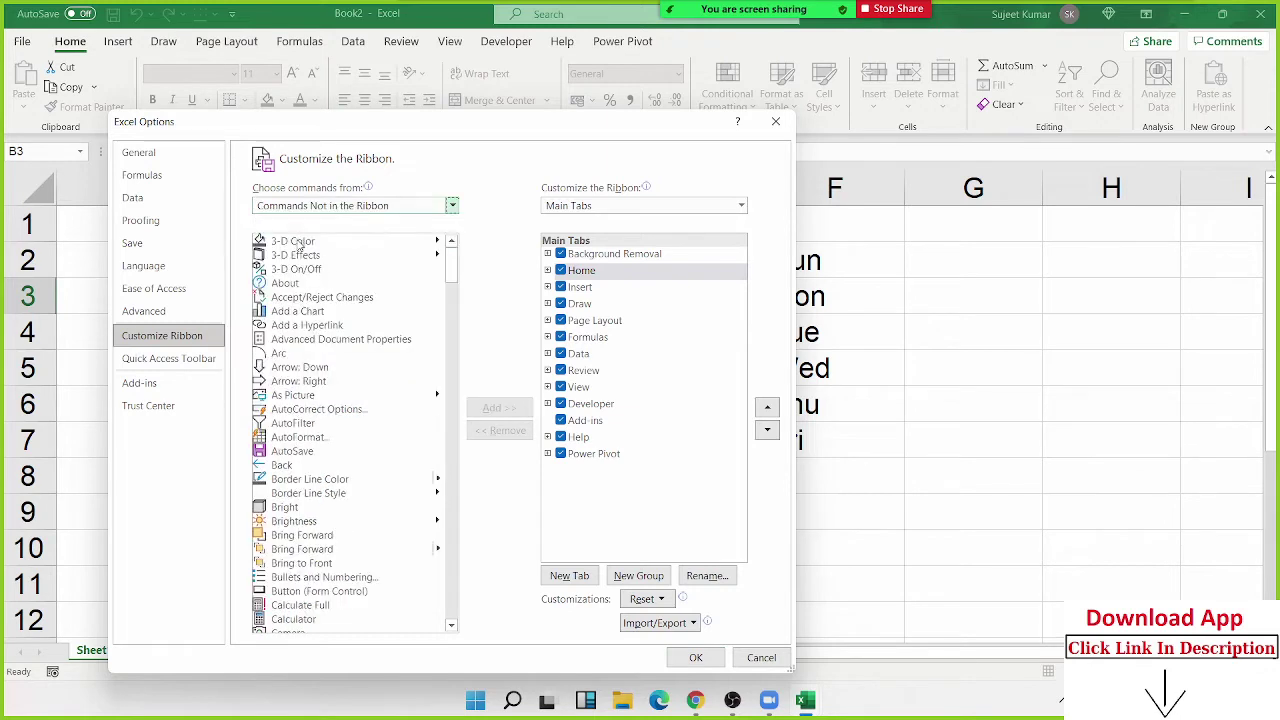
left_click(330, 340)
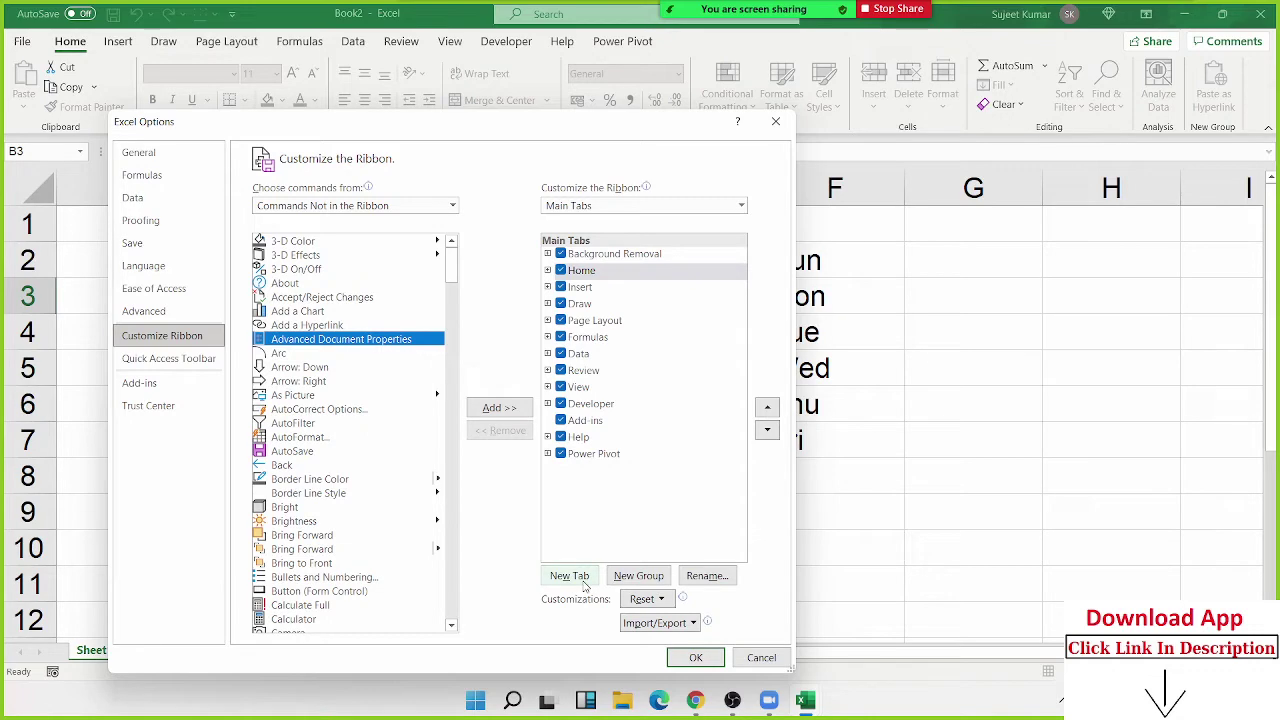
left_click(776, 121)
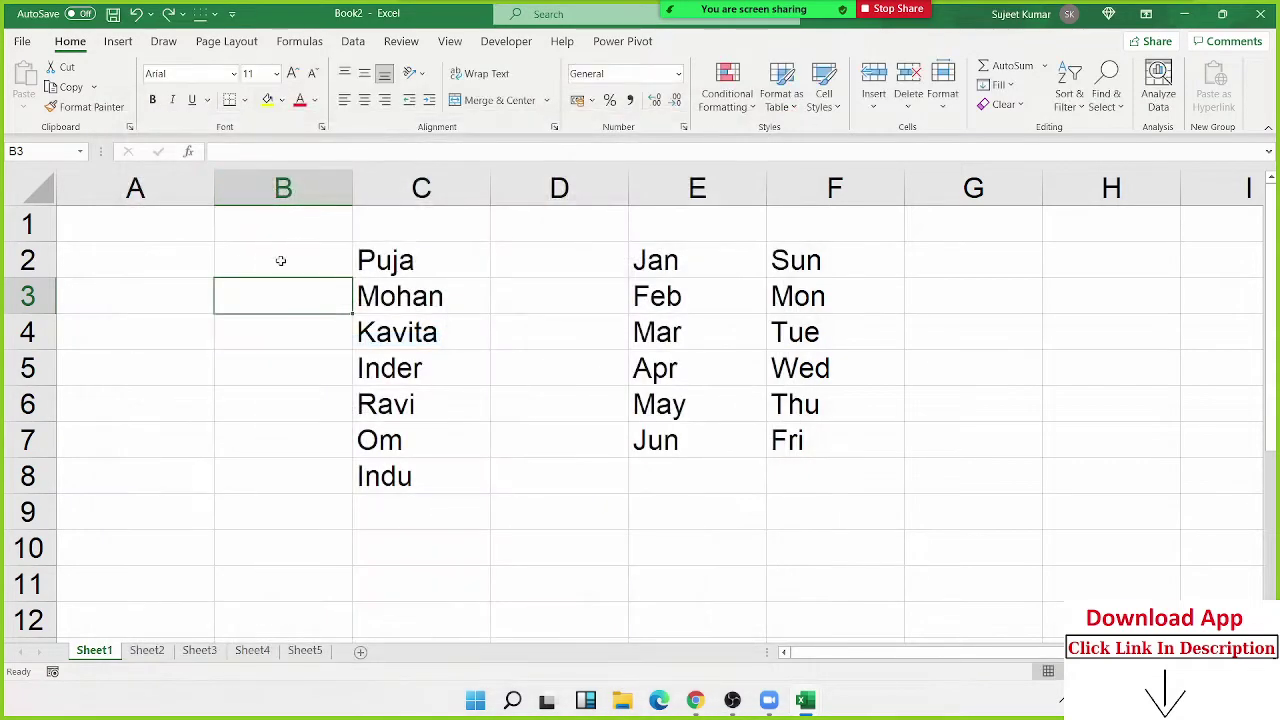
- Clear the old names, months and weekdays from B1:G9
left_click(296, 390)
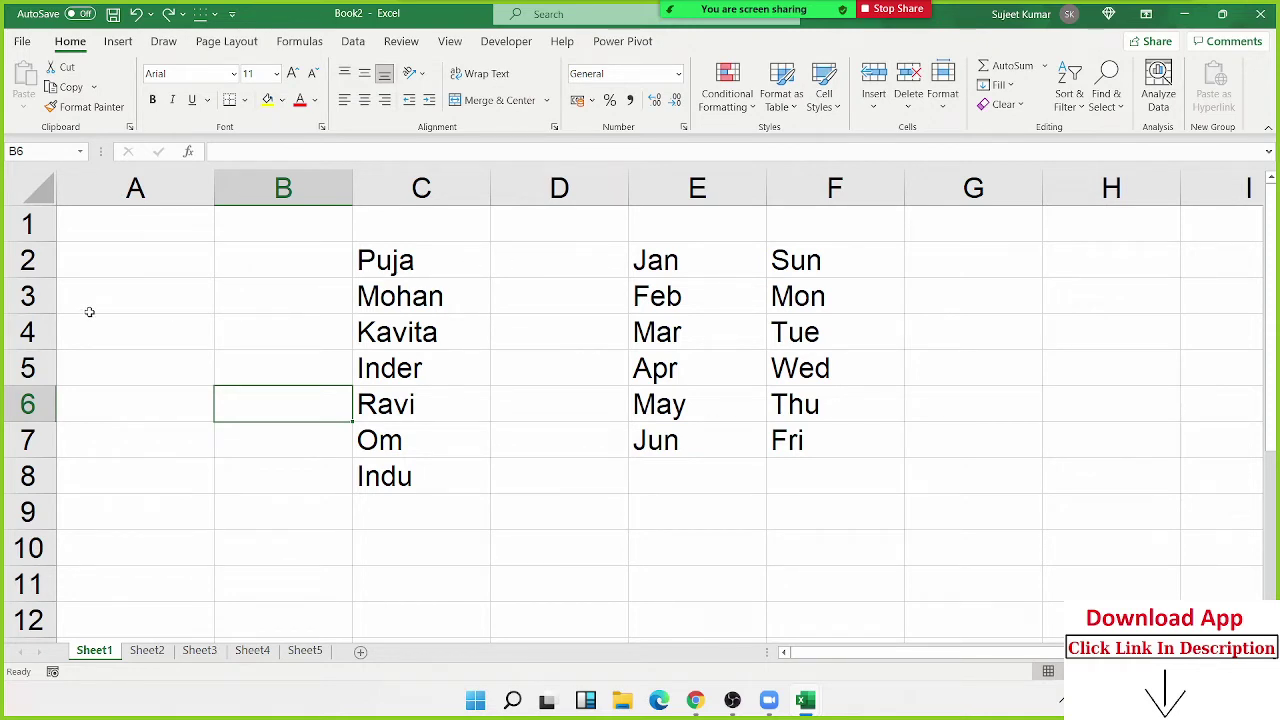
left_click_drag(300, 228, 1024, 524)
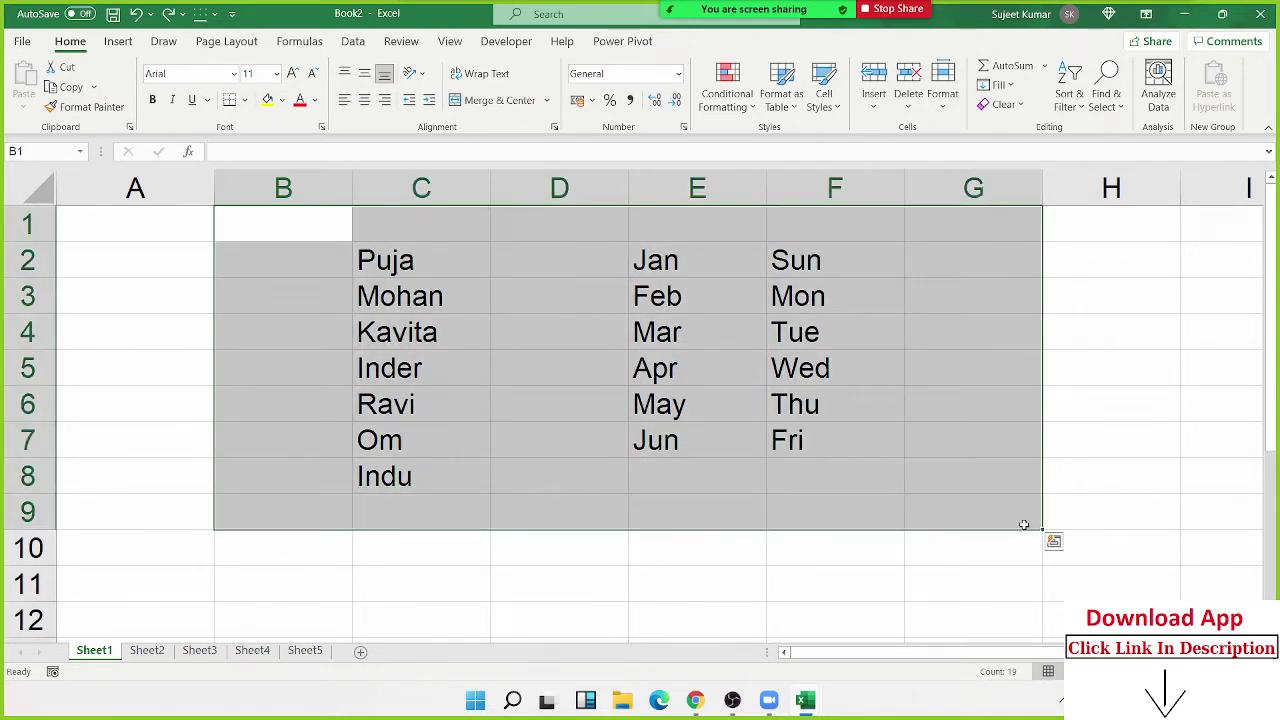
key("Delete")
- Enter the Name header in A1 and fill the names Puja through Om down to A7
key("ctrl+Home")
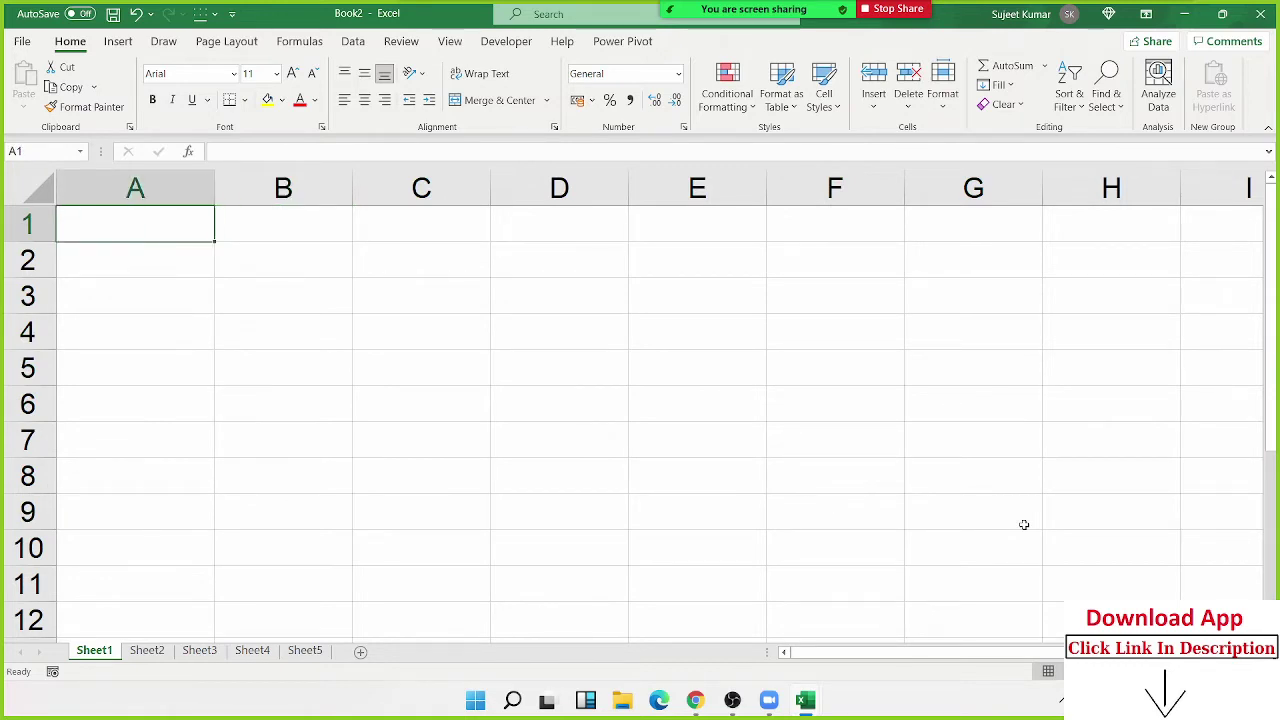
type("NAme")
key("Return")
type("]")
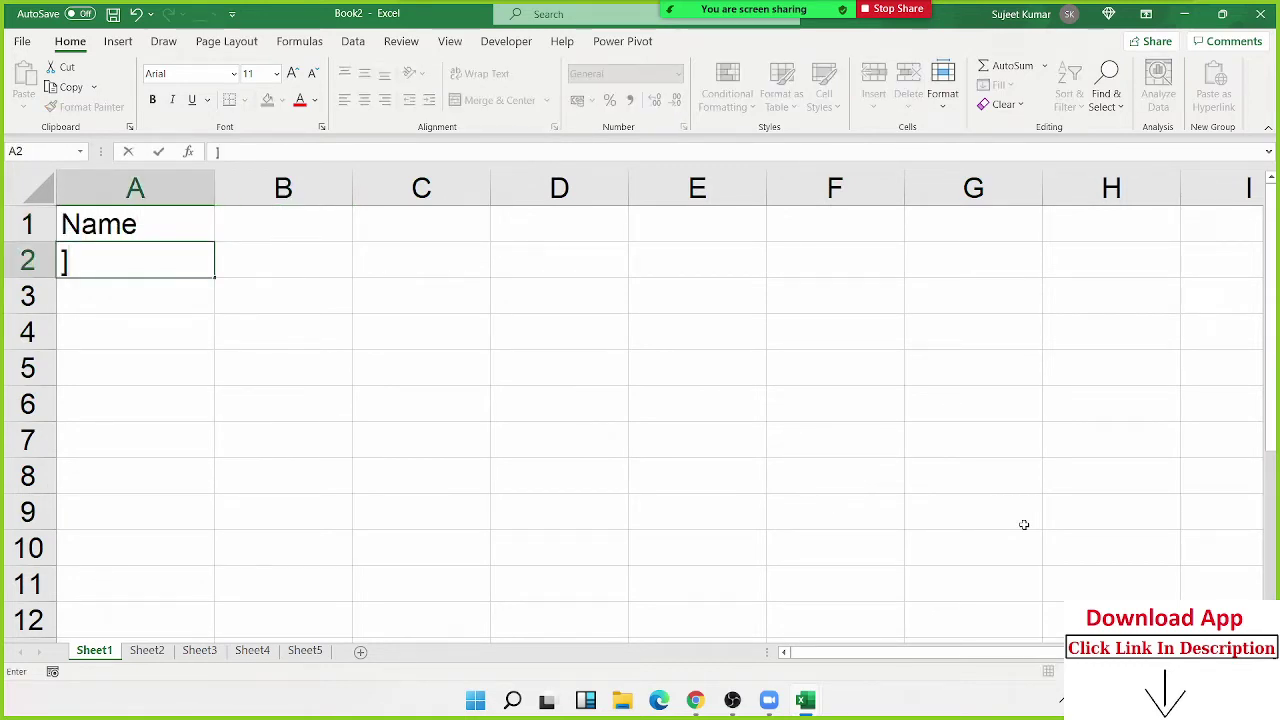
key("Escape")
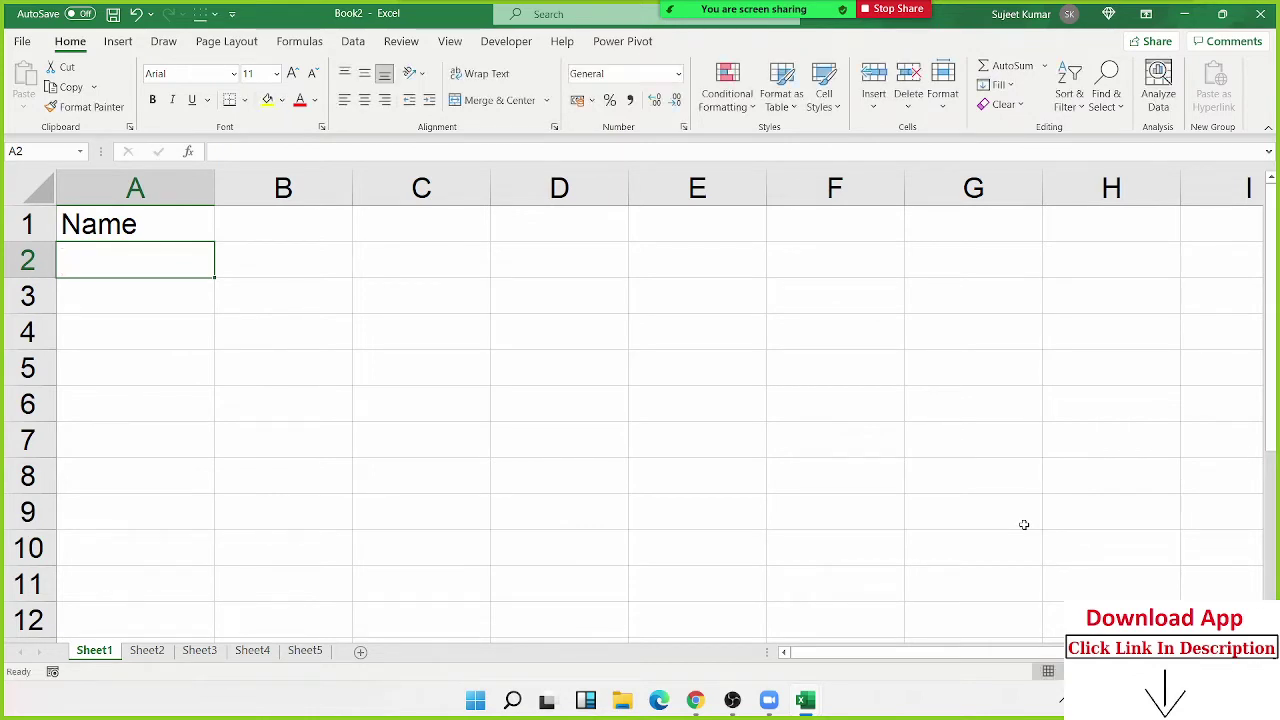
key("Up")
key("Down")
type("Puja")
key("Return")
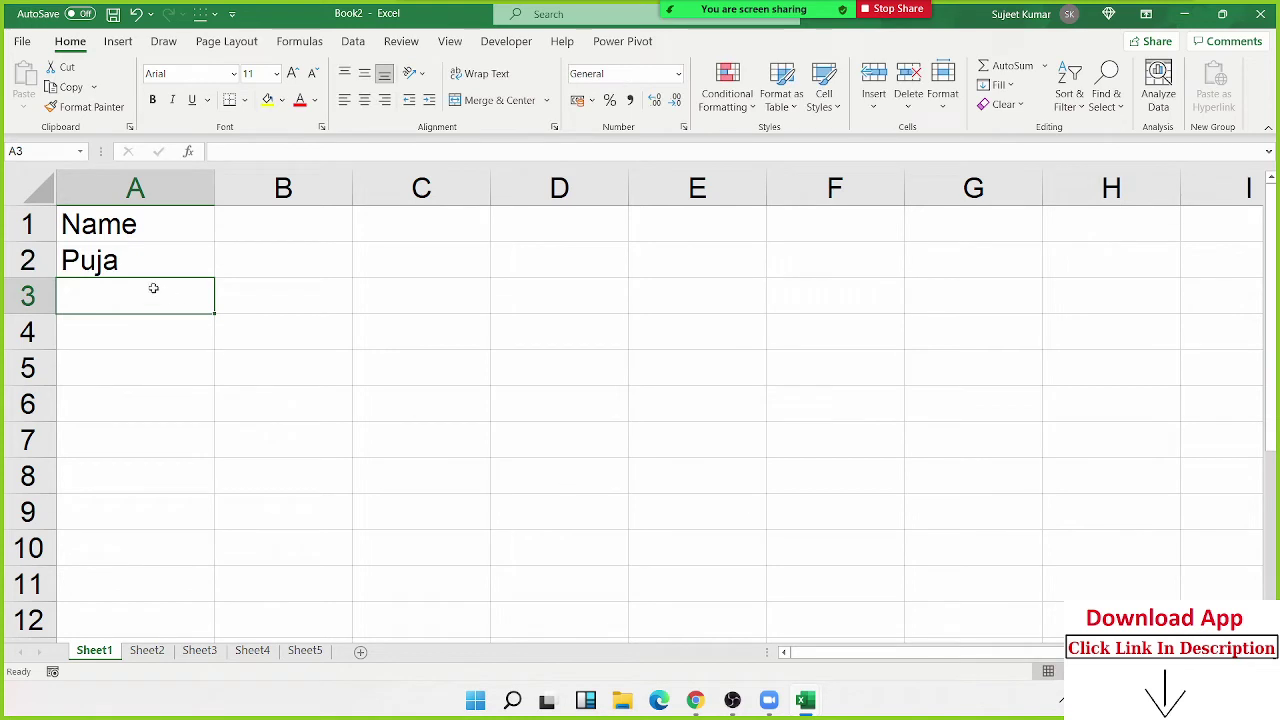
left_click(149, 260)
left_click_drag(213, 278, 190, 475)
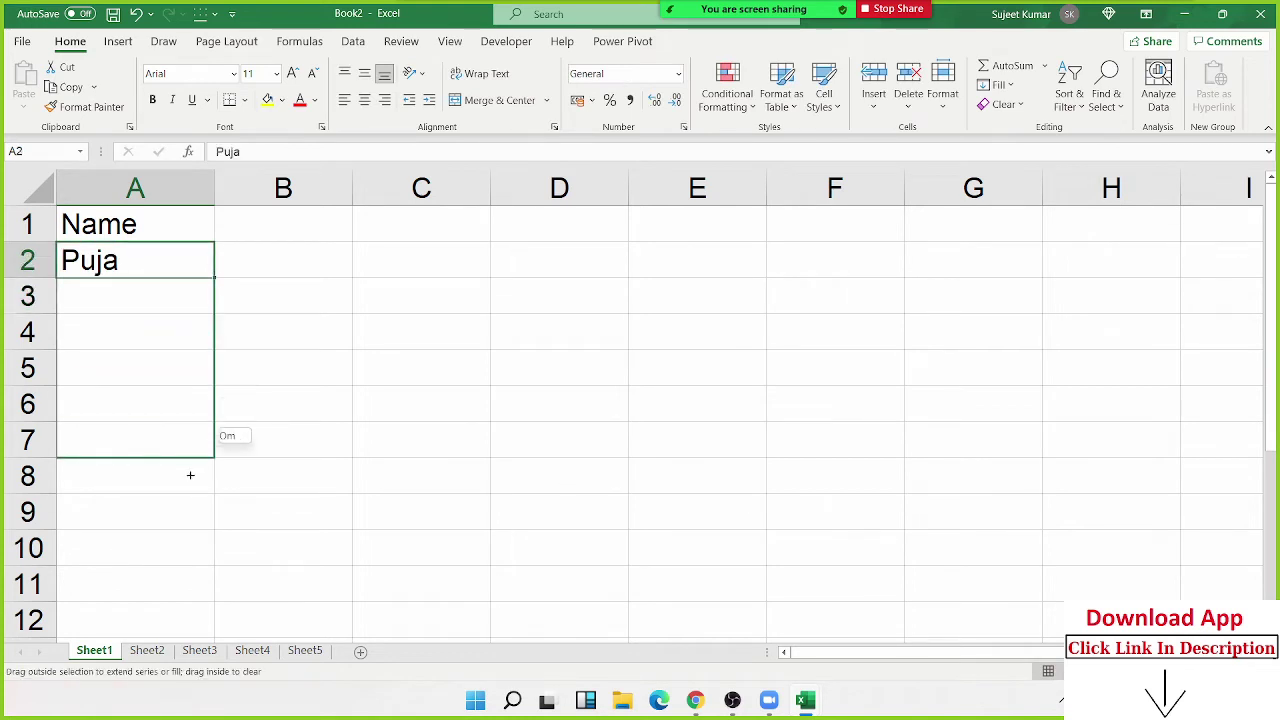
- Add the Marks header in B1 and fill B2:B7 with =RANDBETWEEN(10,90)
left_click(267, 232)
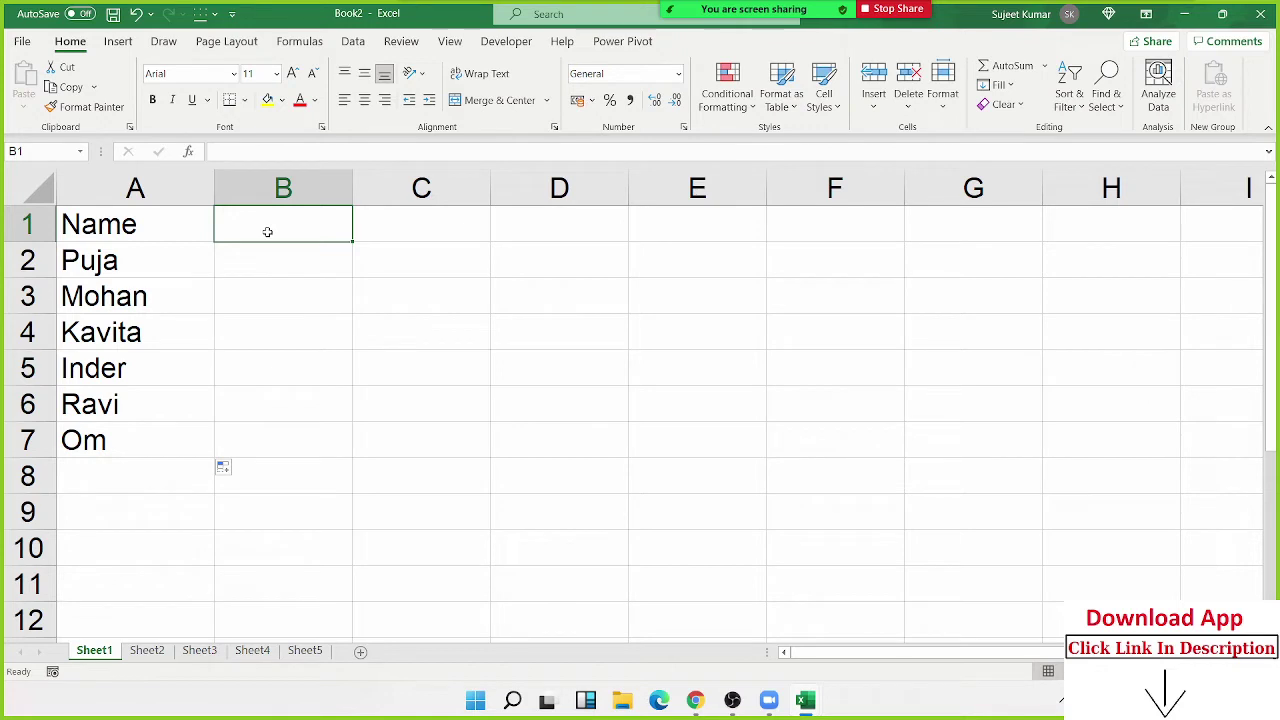
type("M")
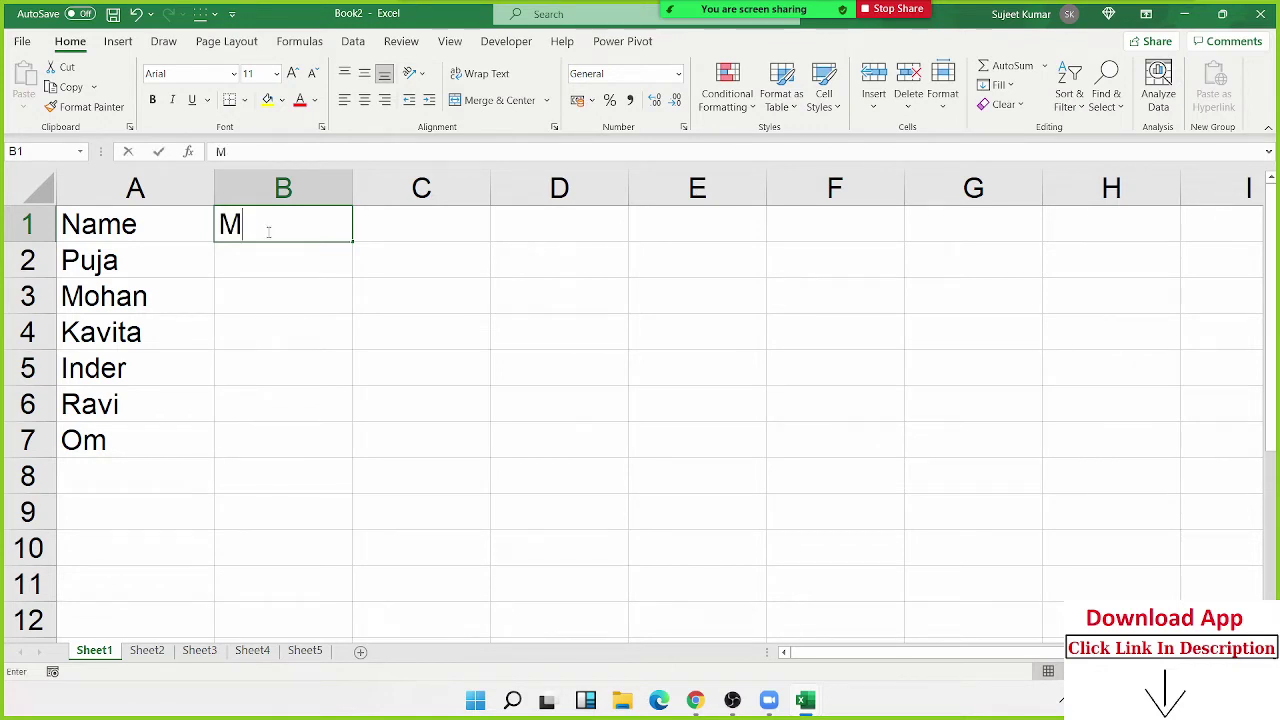
type("ar")
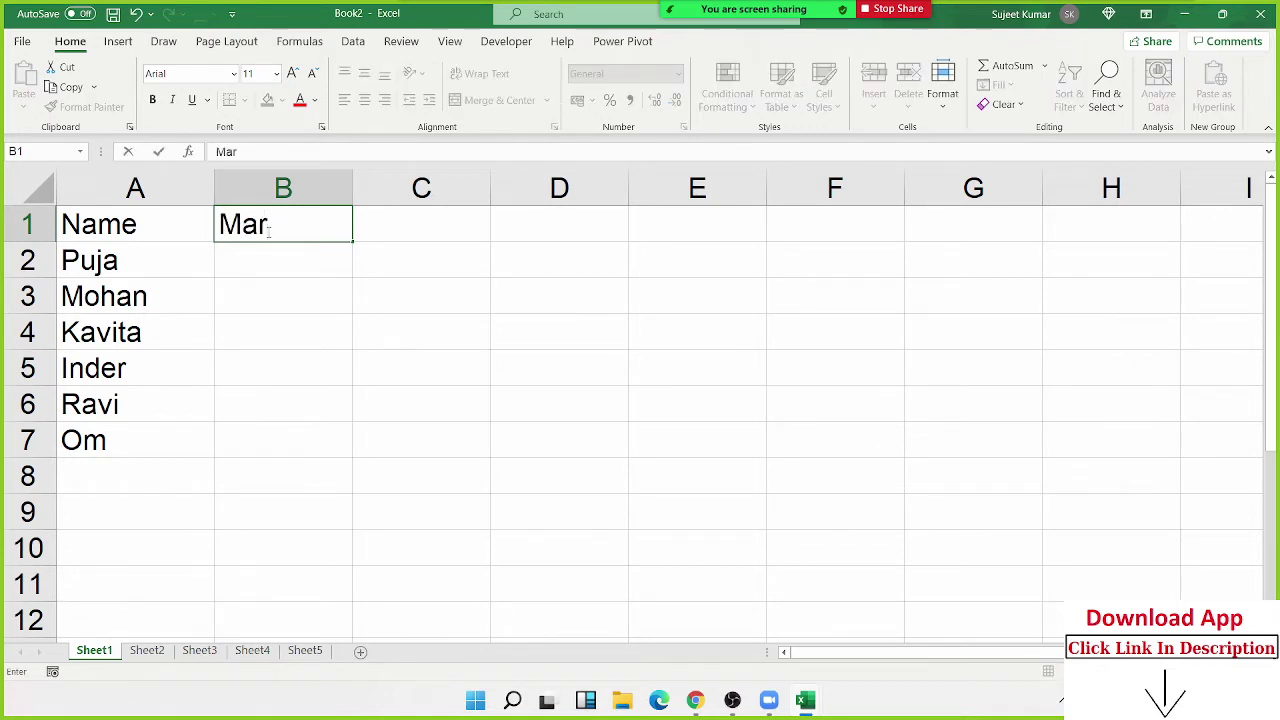
type("ks")
key("Return")
type("=ra")
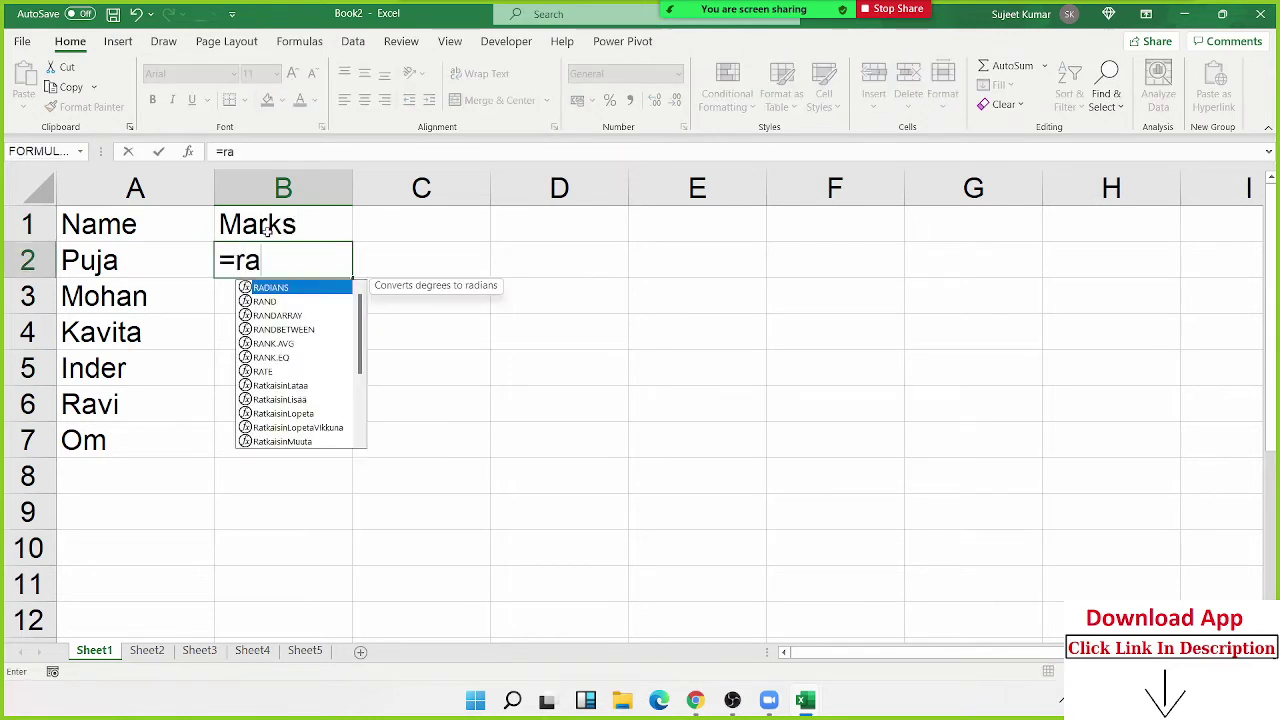
key("Down")
key("Down")
key("Down")
key("Tab")
type("10")
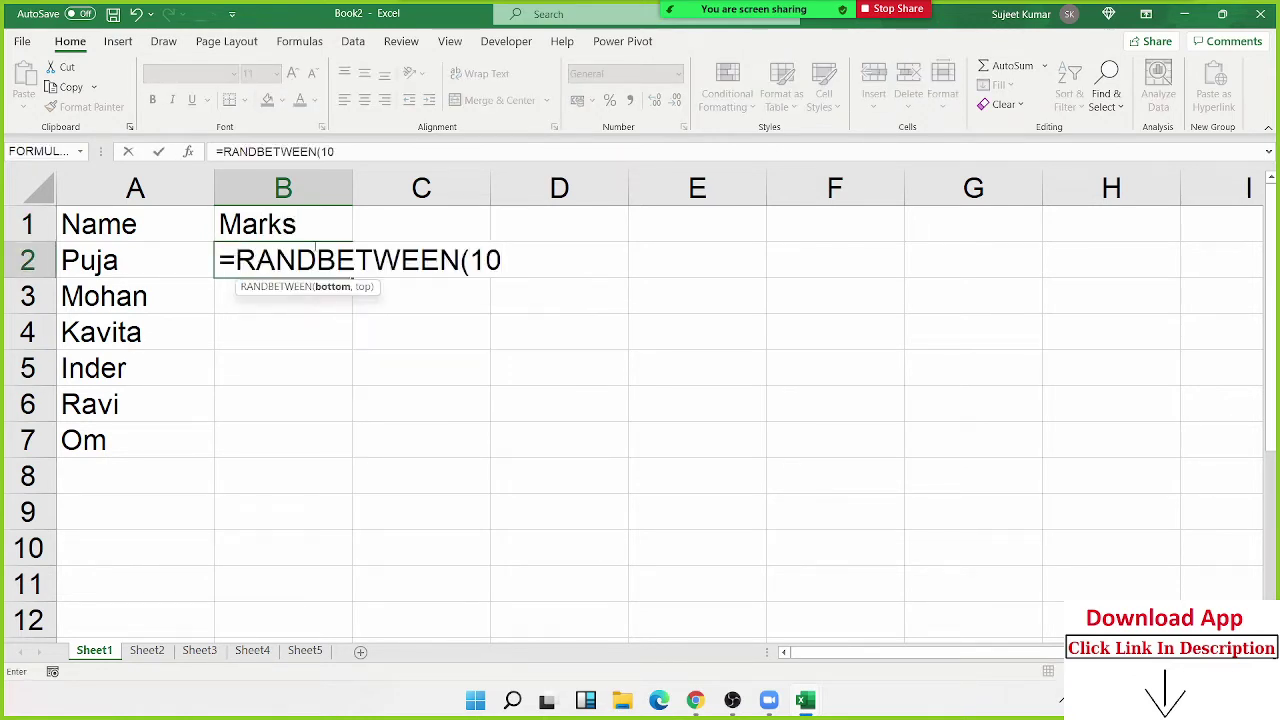
type(",90")
key("Return")
left_click_drag(317, 251, 275, 434)
key("ctrl+d")
- Give the Name/Marks table A1:B7 a yellow fill and borders on every cell
left_click(103, 229)
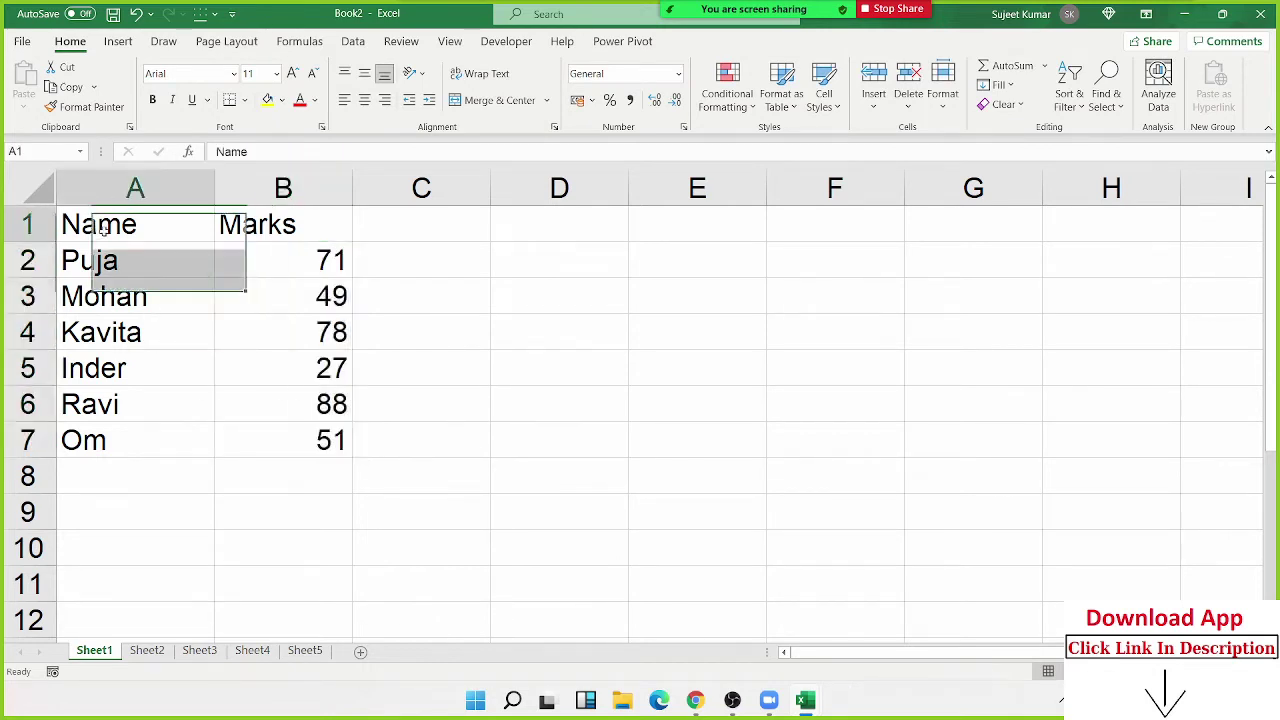
left_click_drag(103, 229, 263, 434)
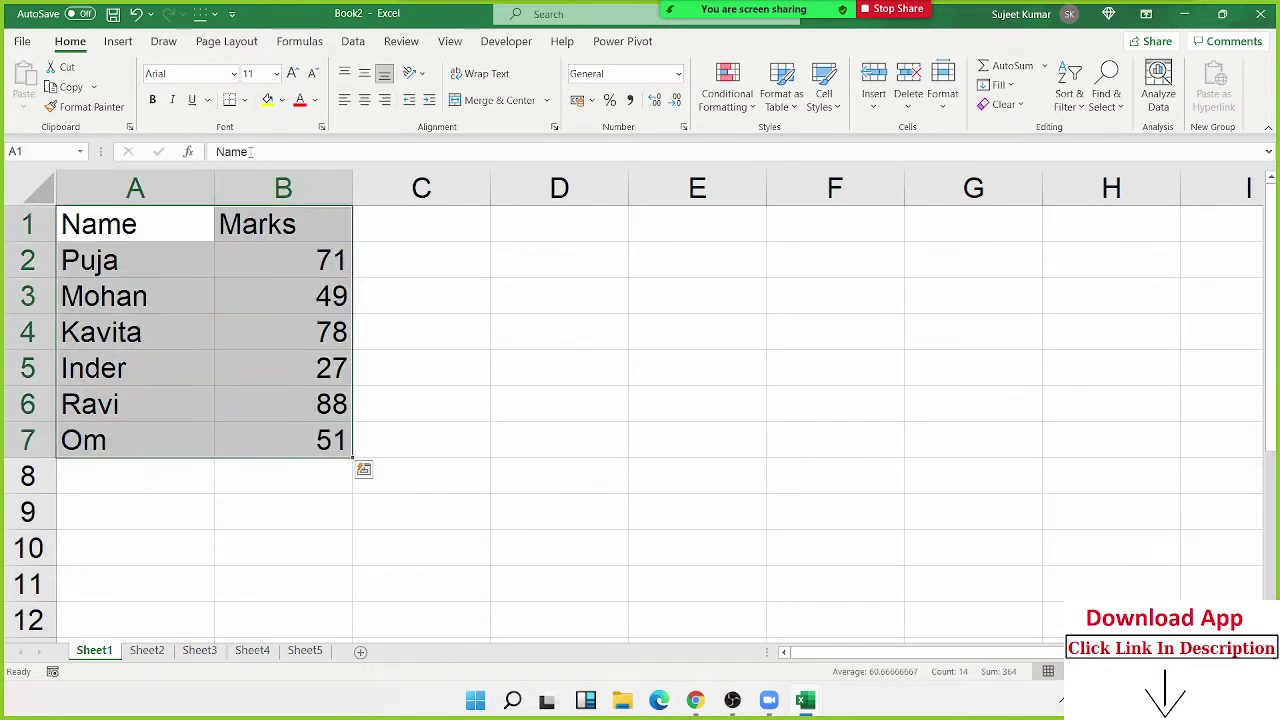
left_click(268, 101)
left_click(244, 100)
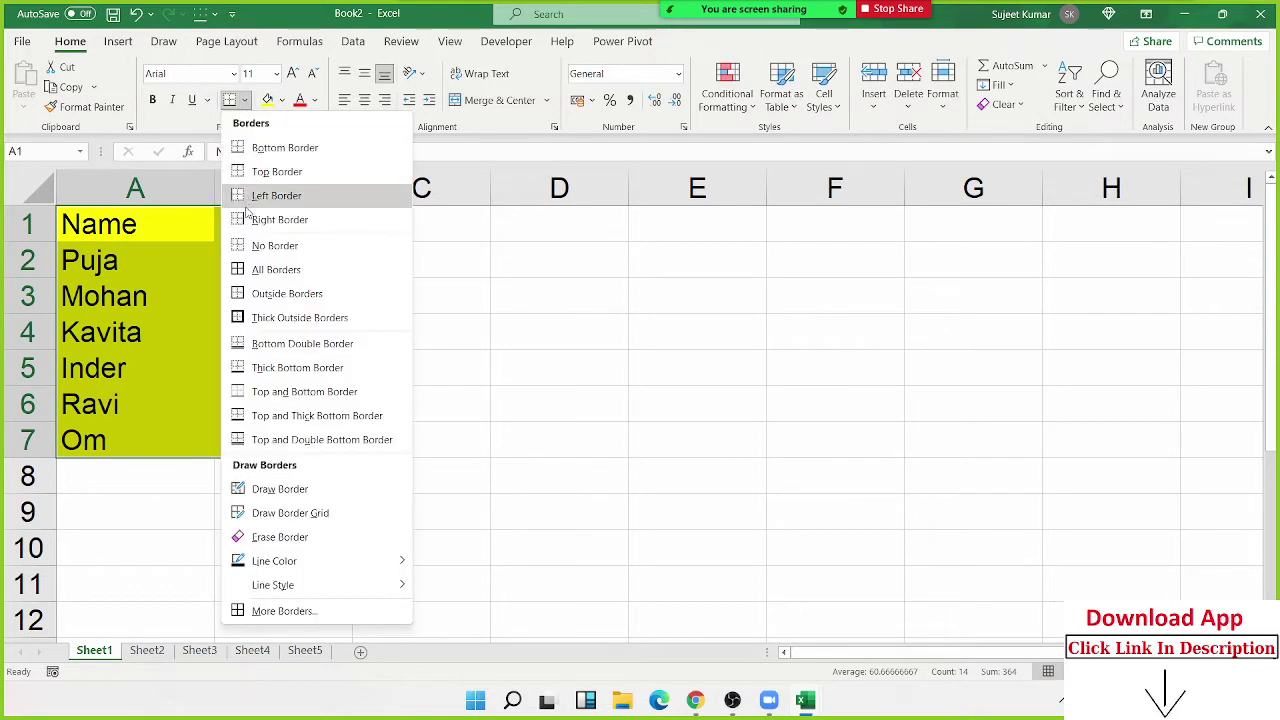
left_click(251, 268)
- Copy the table to E1, trying a normal paste and a formulas-only Paste Special, both undone
key("ctrl+c")
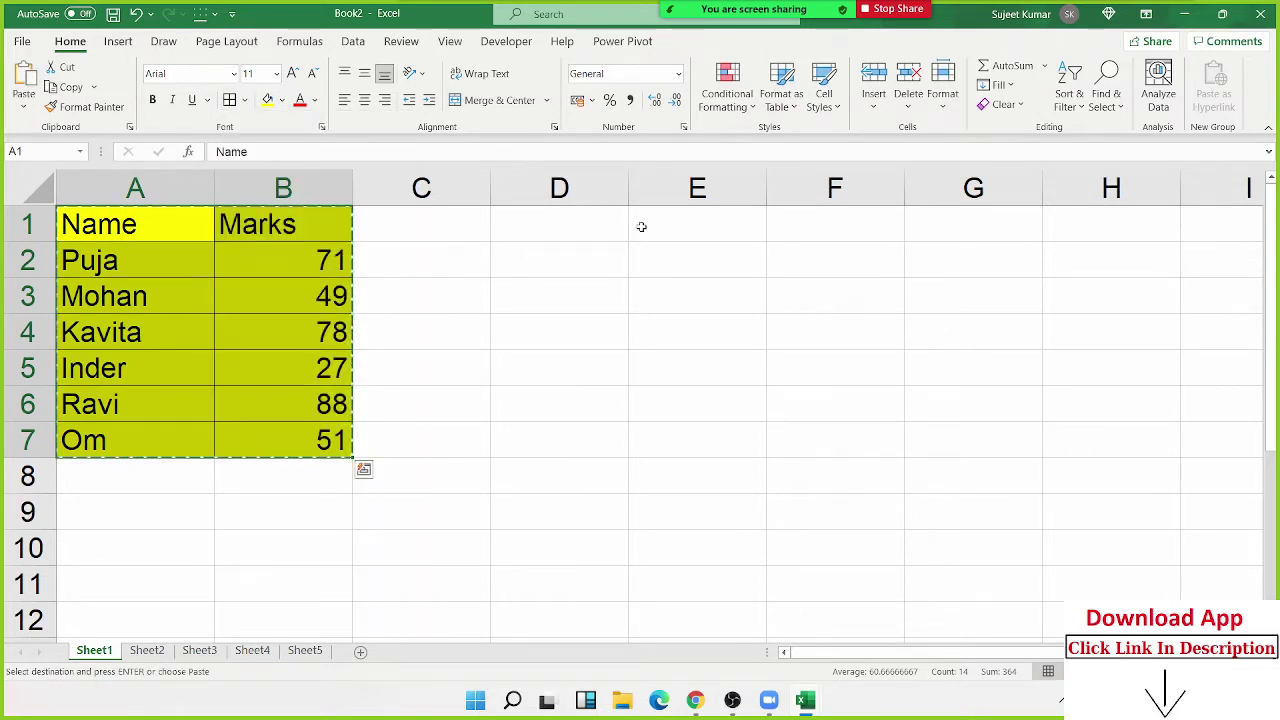
left_click(640, 226)
key("ctrl+v")
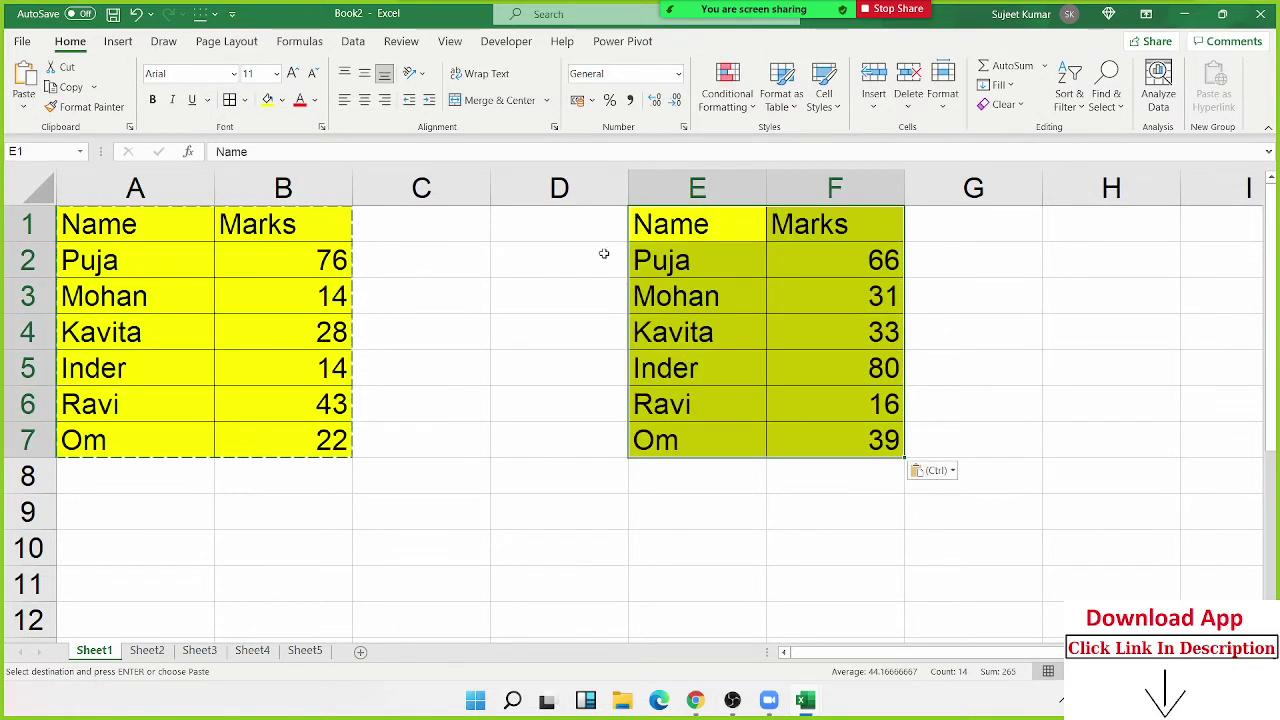
key("ctrl+z")
right_click(646, 224)
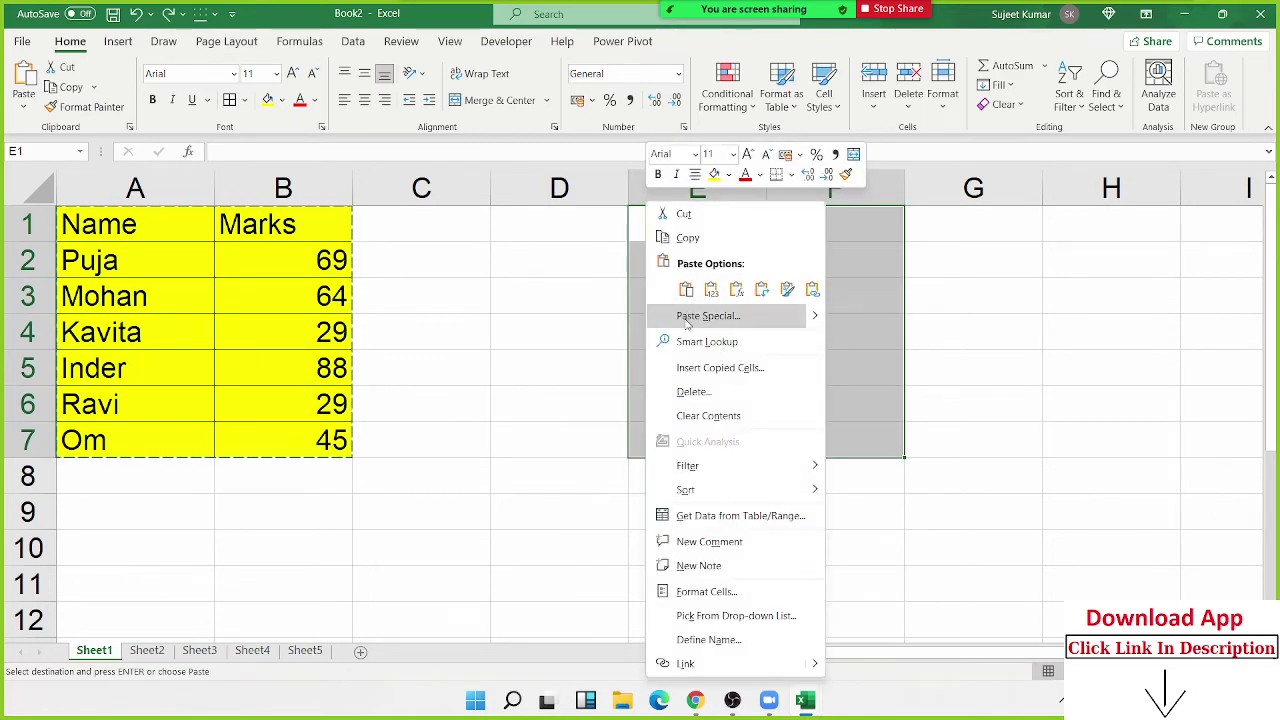
left_click(705, 315)
left_click(550, 236)
left_click(710, 432)
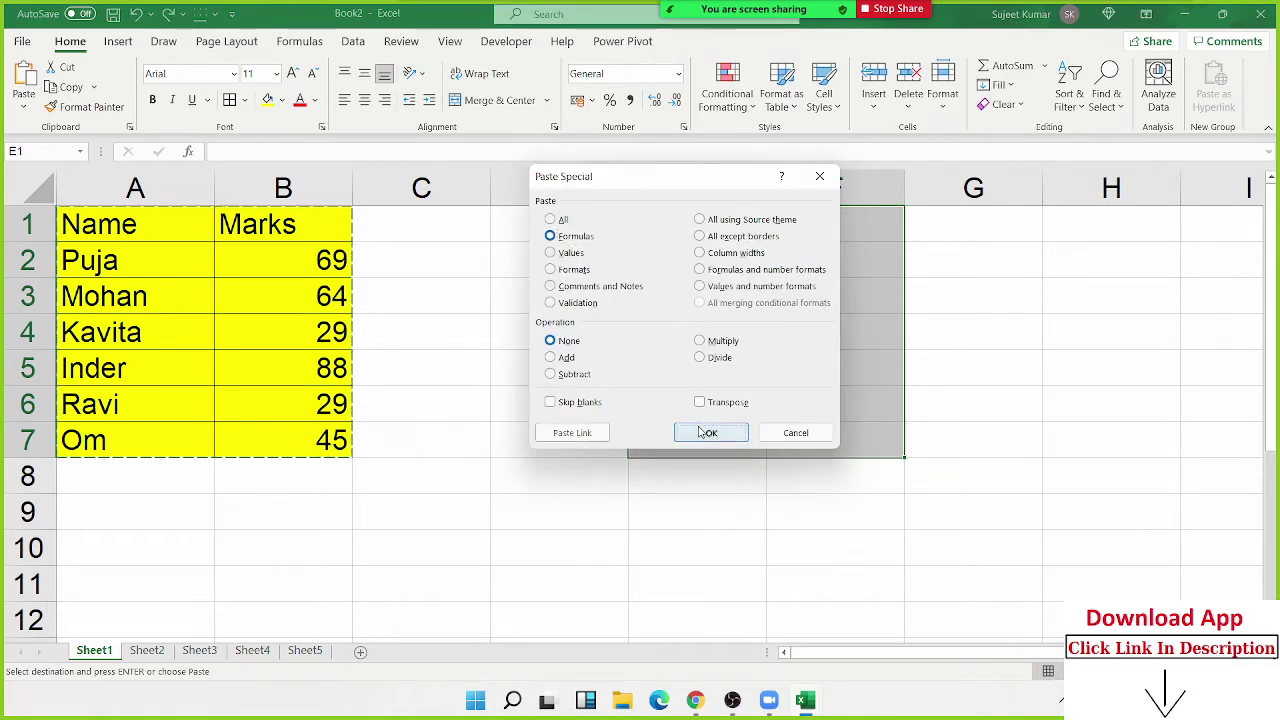
key("F2")
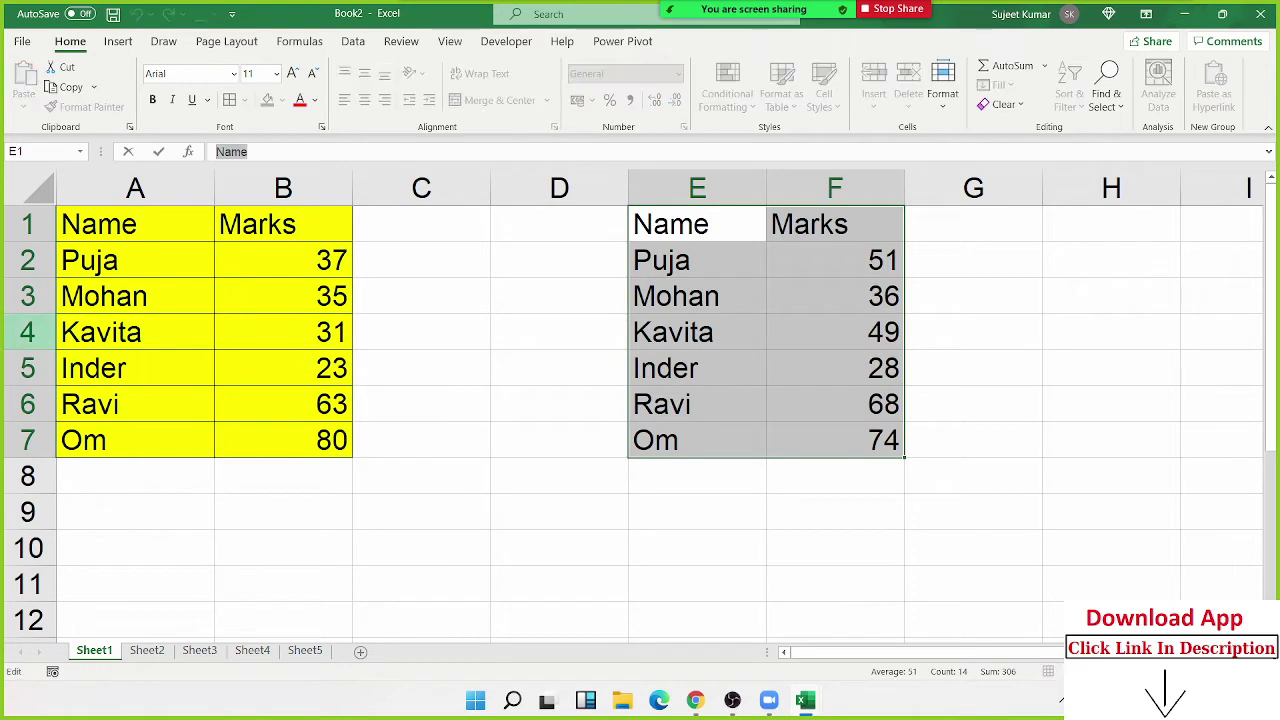
key("Escape")
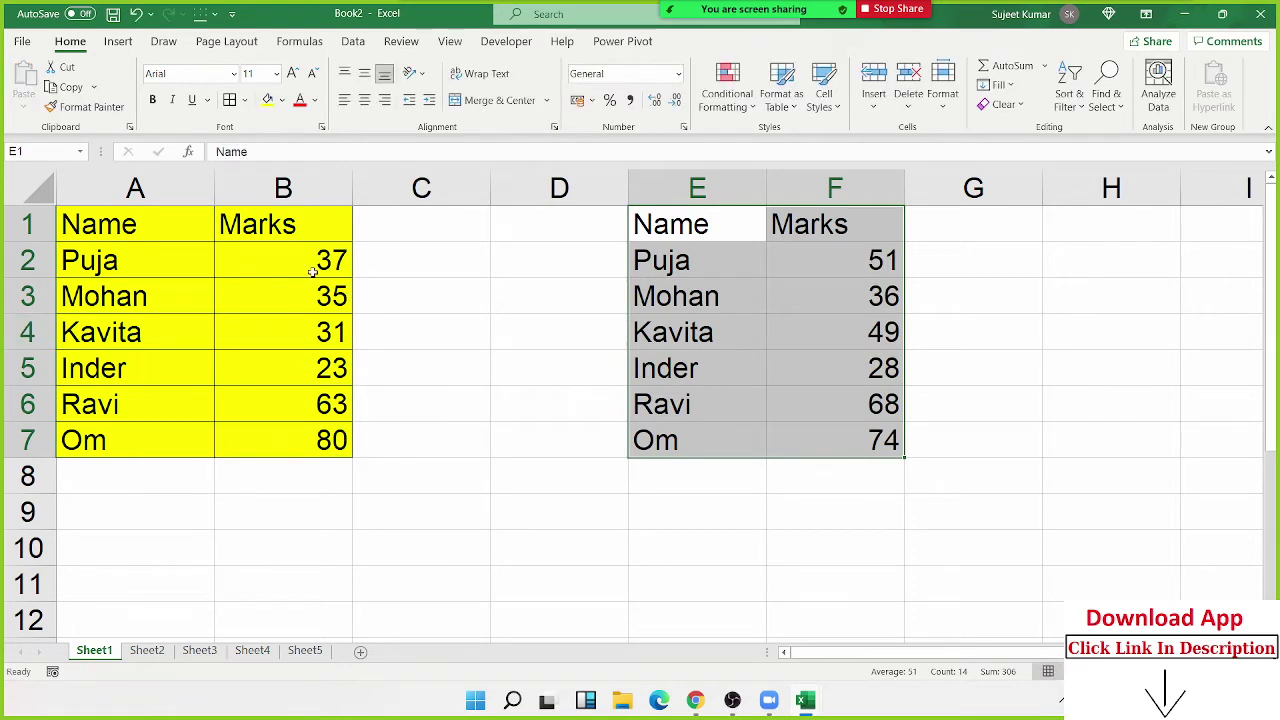
key("ctrl+z")
- Paste Special the table into E1:F7 as values only
right_click(649, 230)
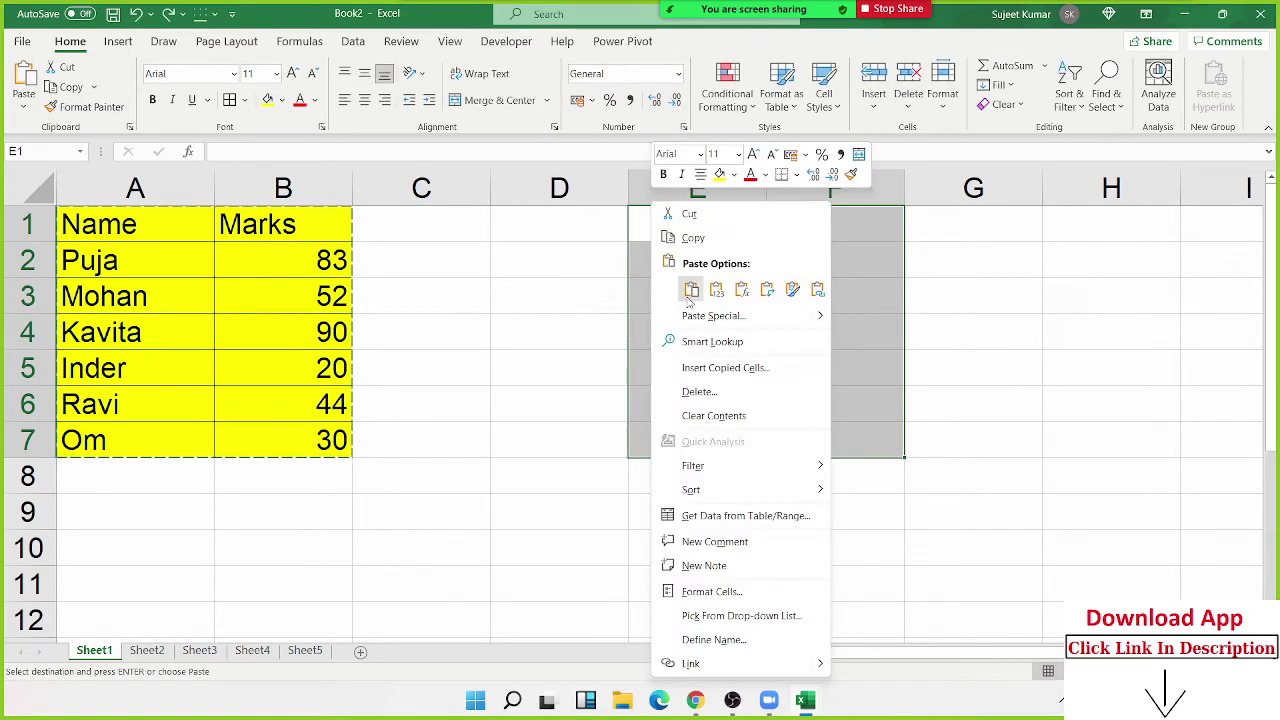
left_click(690, 312)
left_click(592, 262)
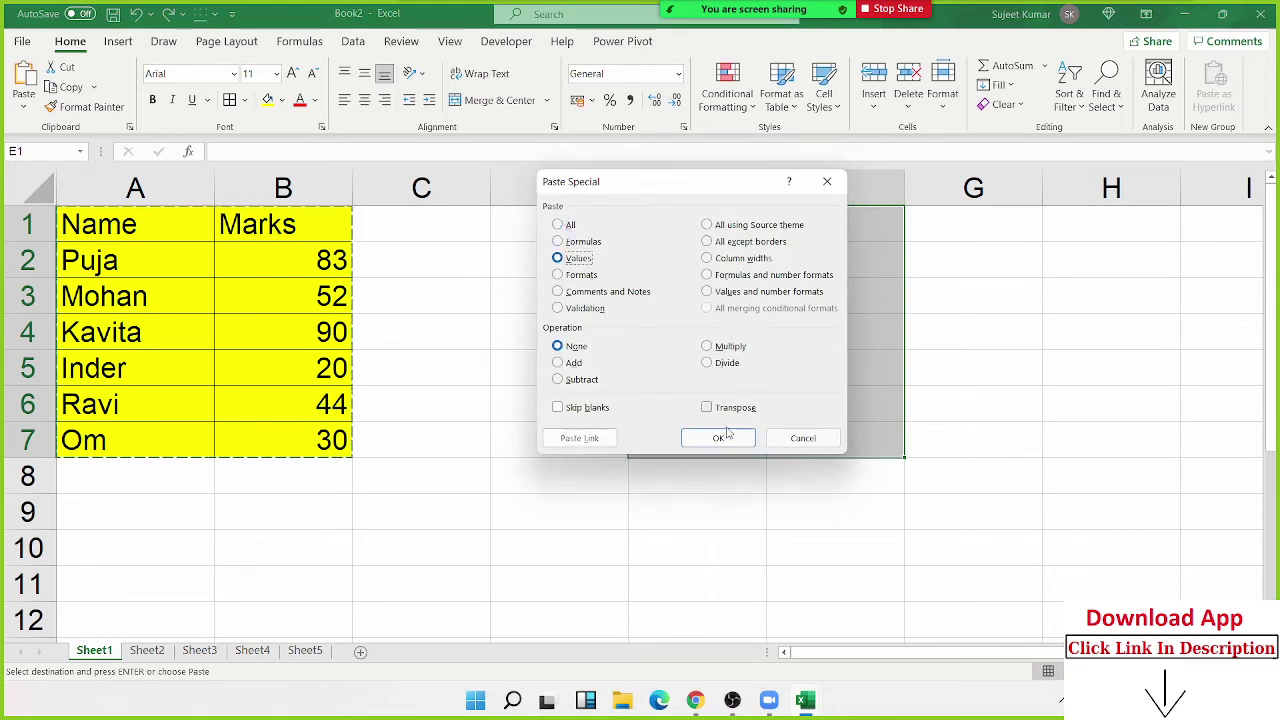
left_click(718, 438)
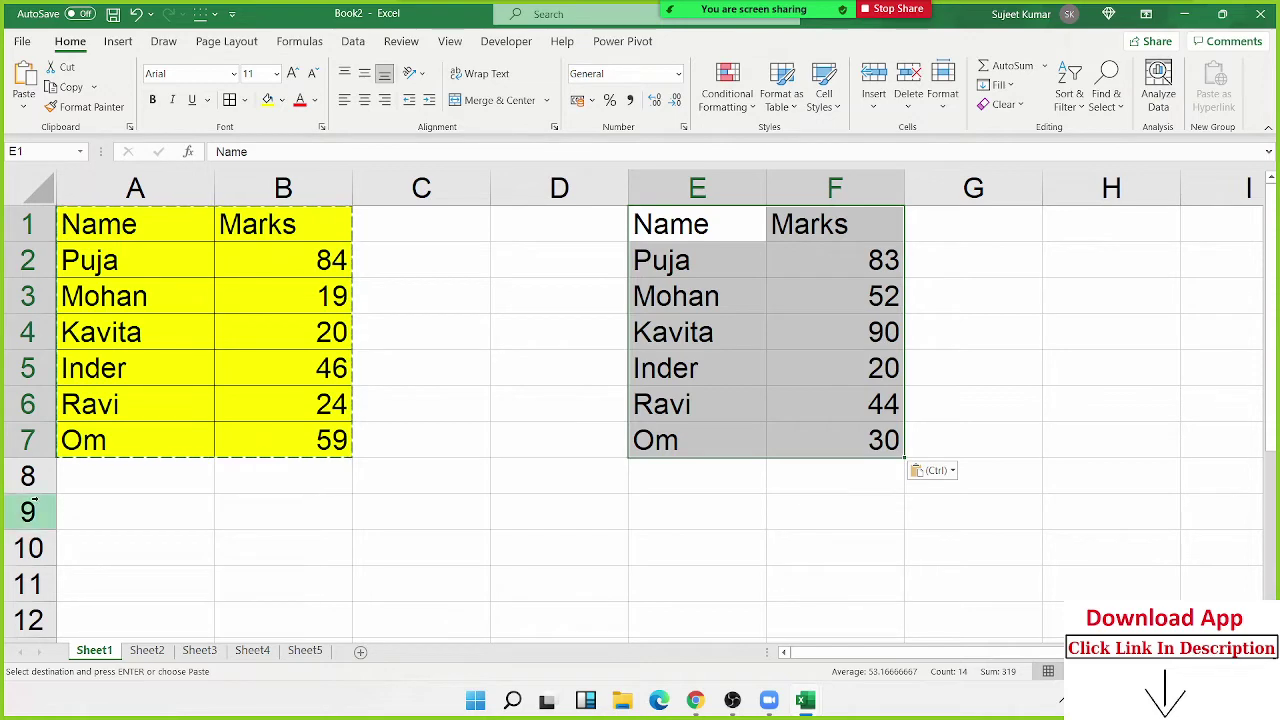
right_click(538, 298)
left_click(585, 318)
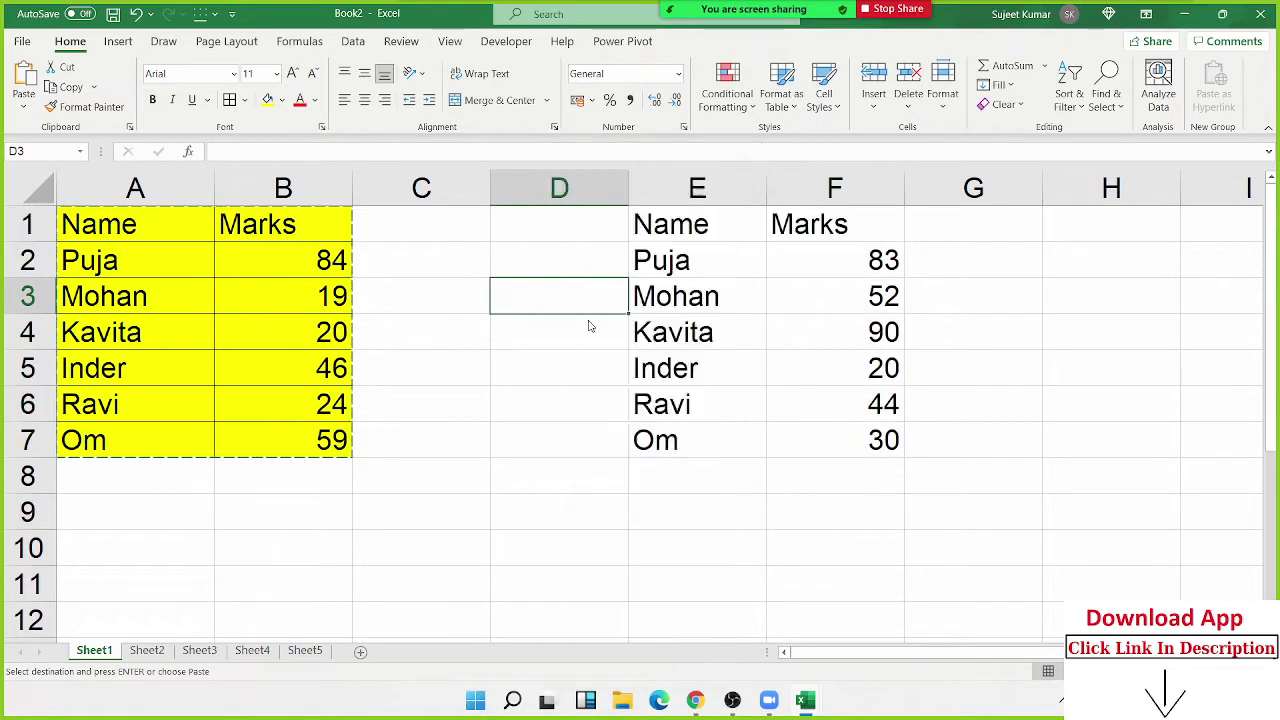
left_click(477, 274)
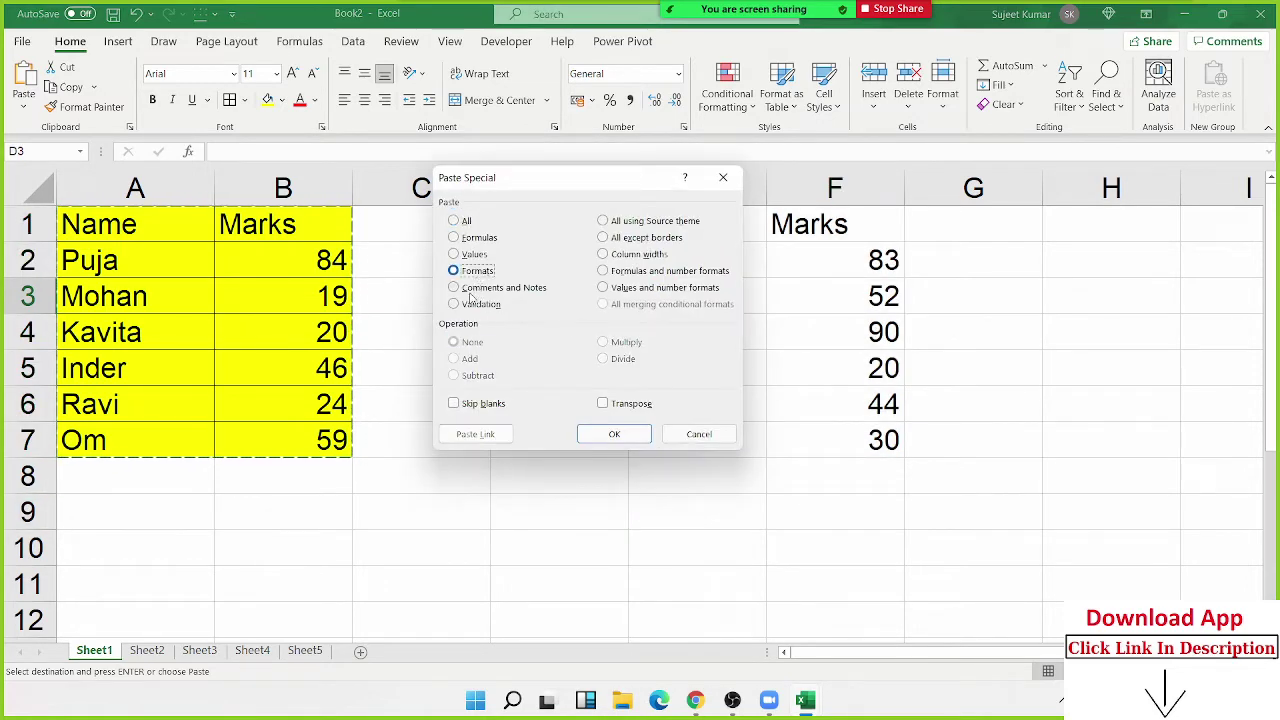
left_click(476, 288)
key("Return")
left_click(476, 290)
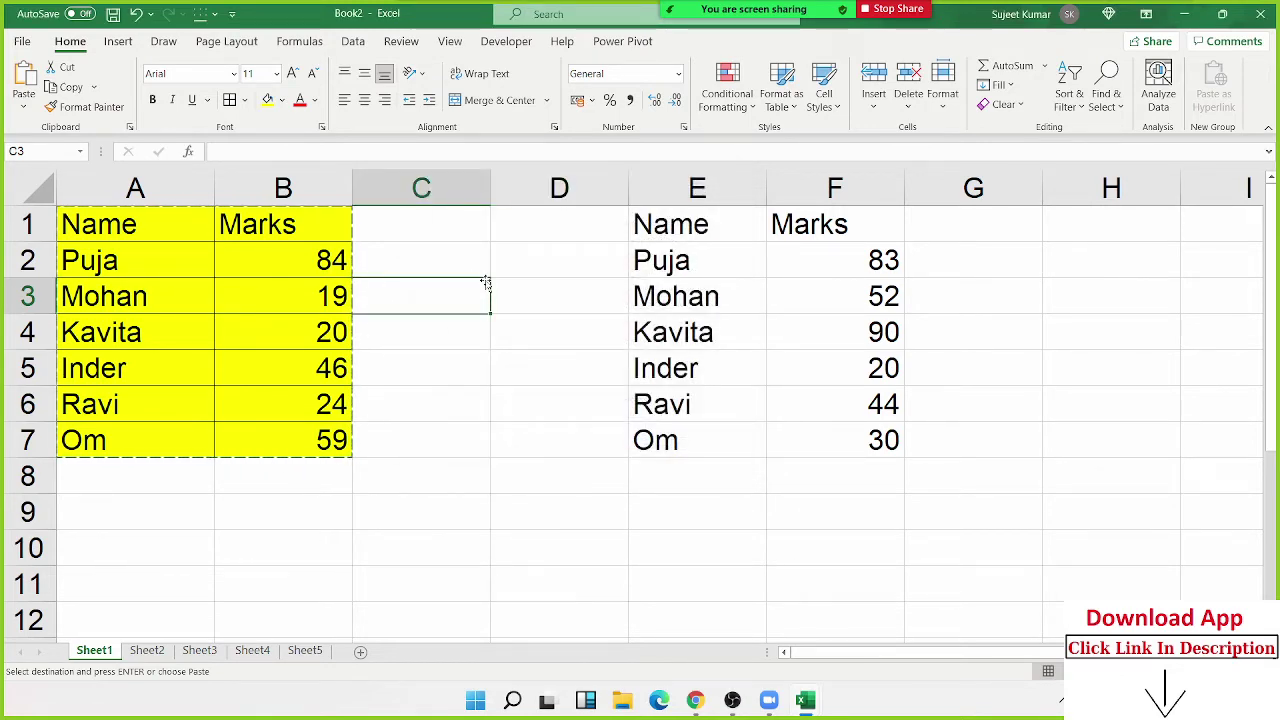
key("Escape")
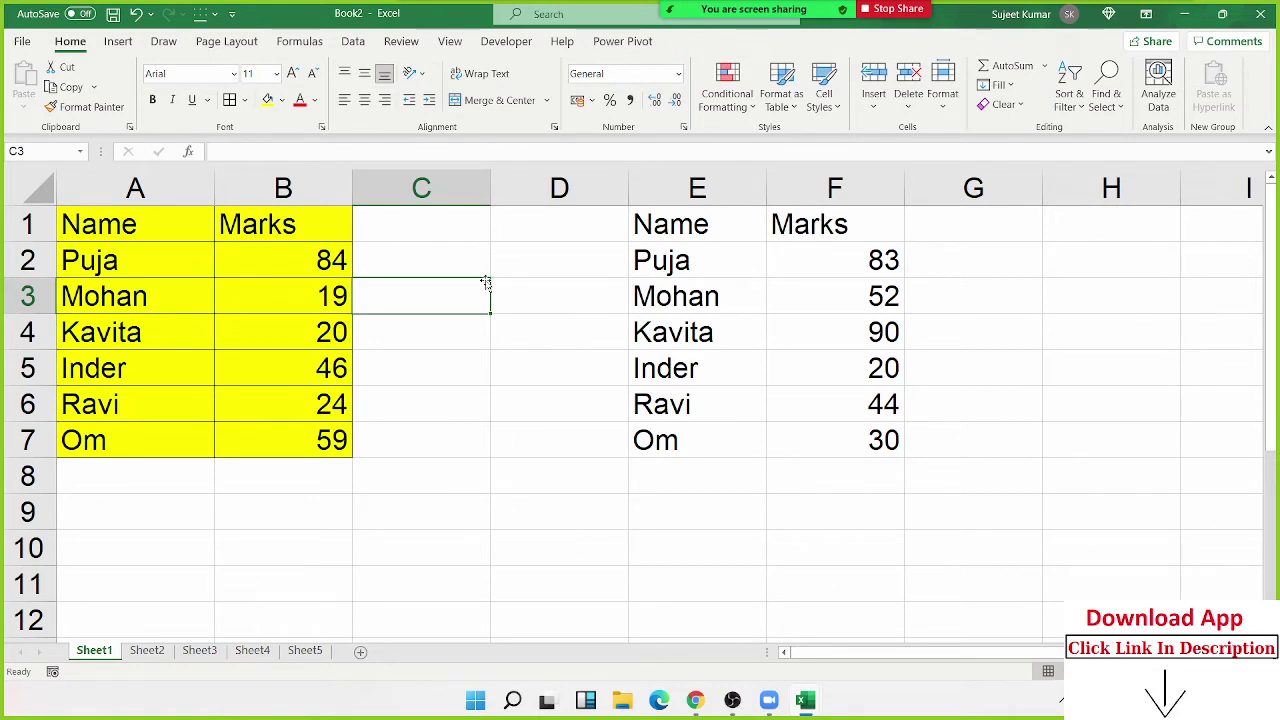
left_click(425, 371)
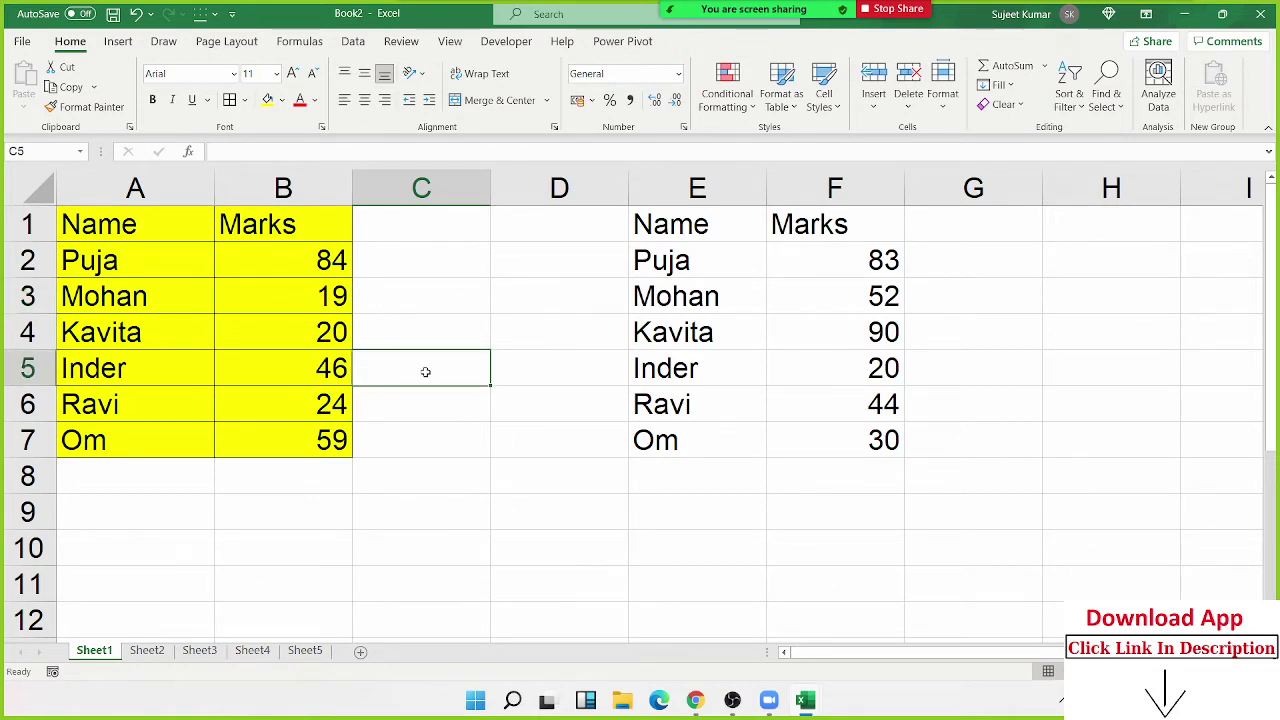
- Add the comment 'This is Final Marks' to the Marks header in B1
right_click(337, 224)
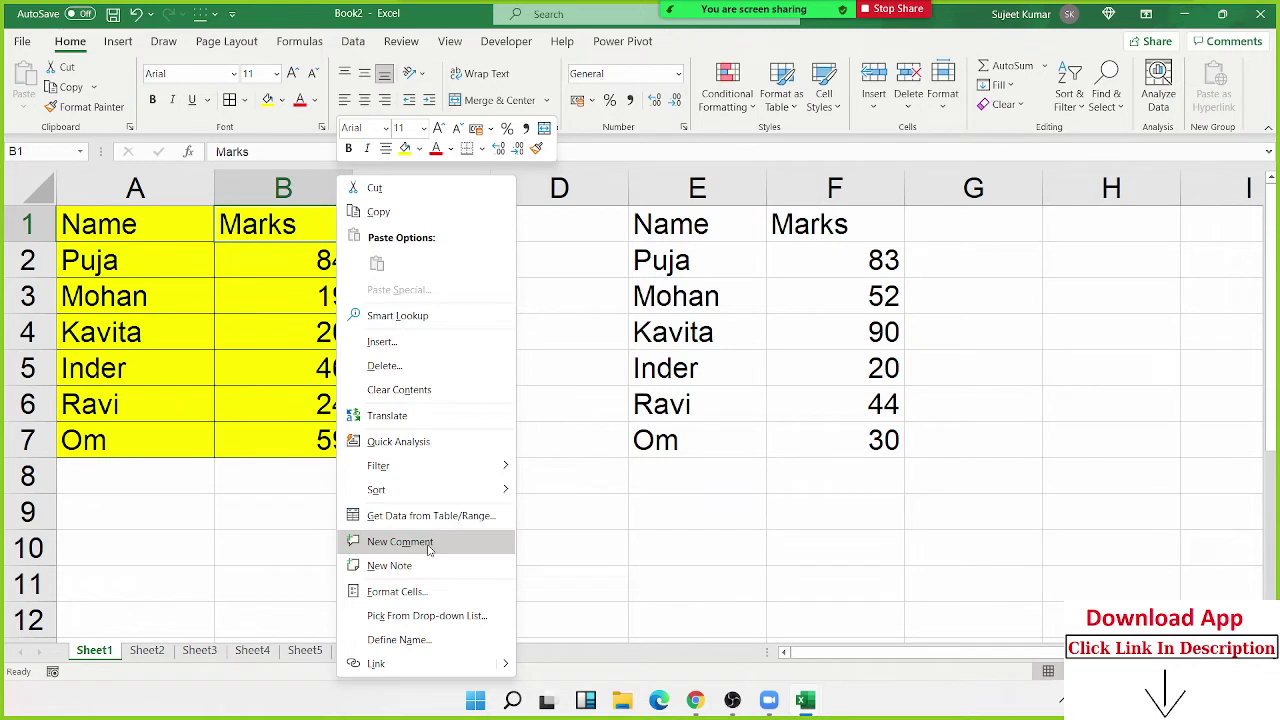
left_click(429, 549)
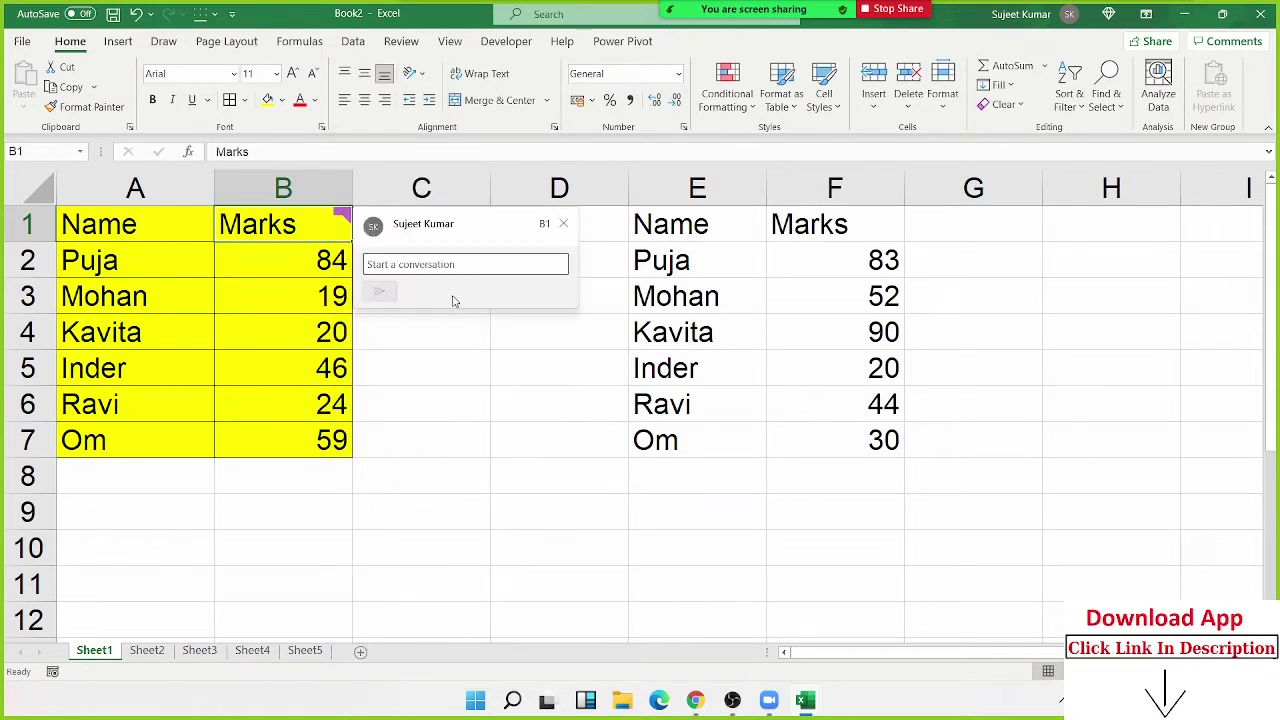
type("This is")
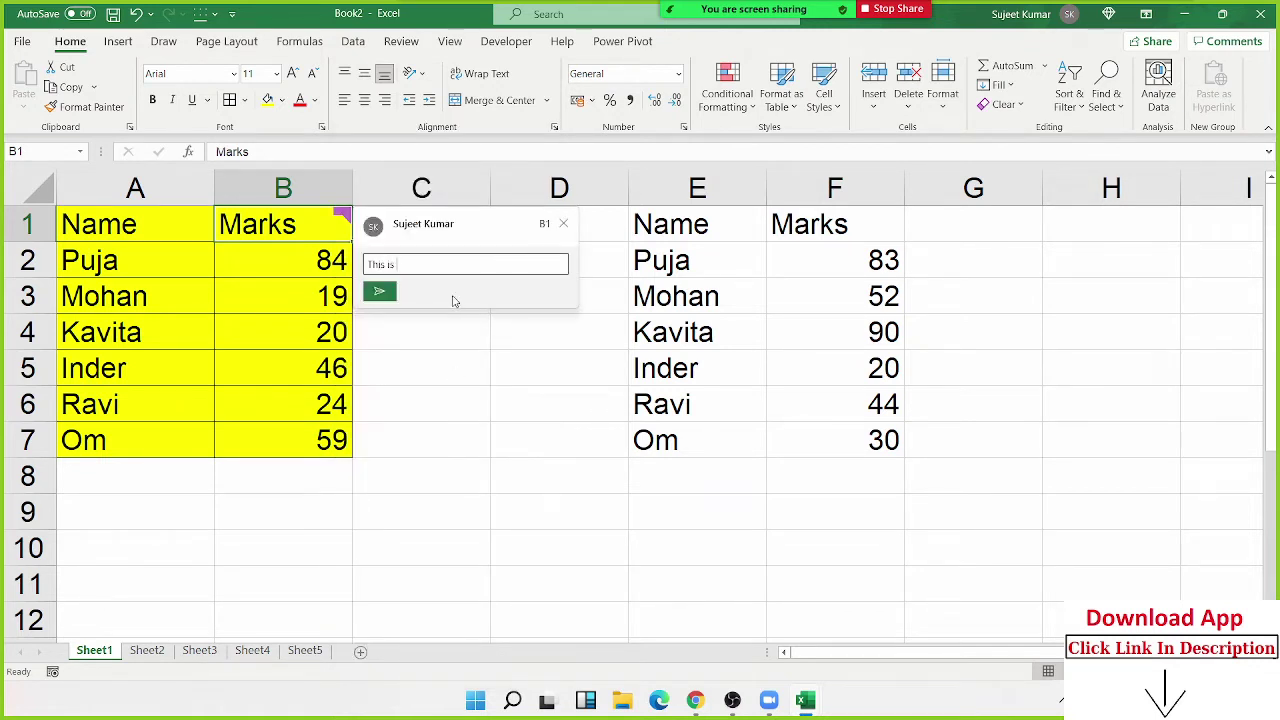
type("inal ")
type("Marks")
left_click(380, 291)
- Copy cell B1 along with its comment
left_click(441, 362)
left_click(283, 224)
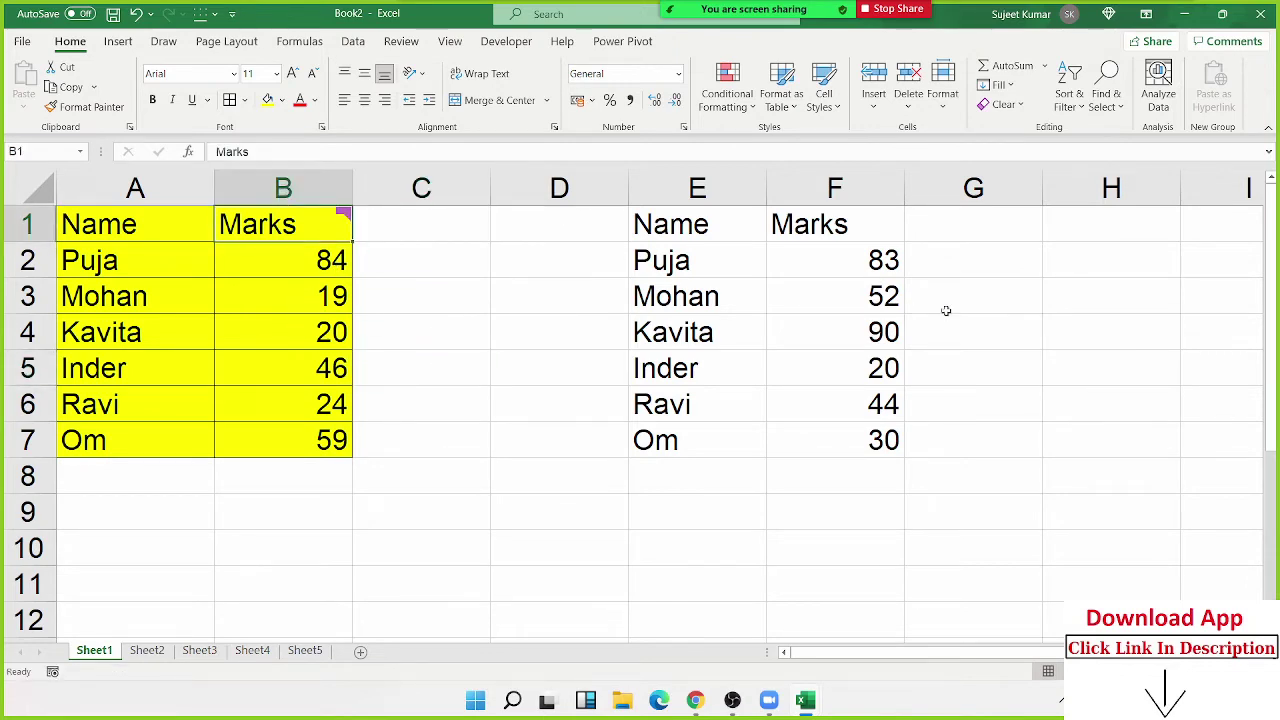
key("ctrl+c")
- Paste only the B1 comment into G2:G4 using Paste Special Comments and Notes
left_click_drag(971, 262, 977, 350)
right_click(977, 350)
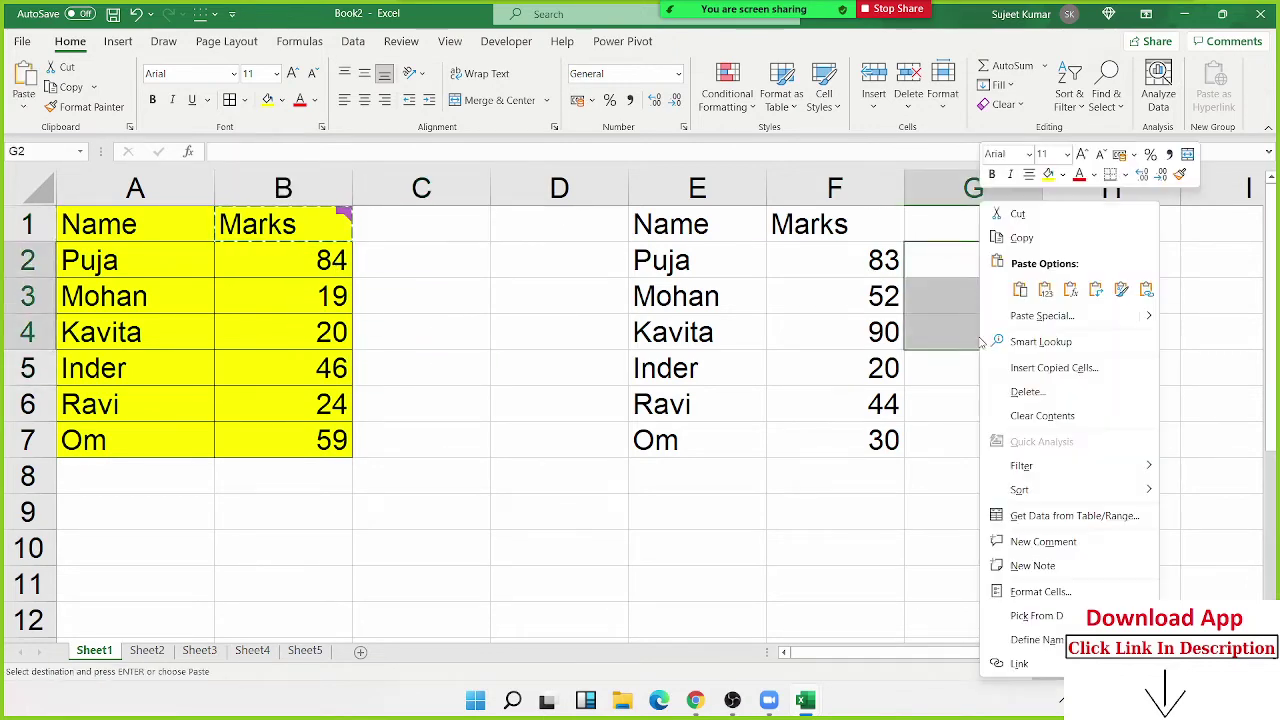
left_click(1030, 318)
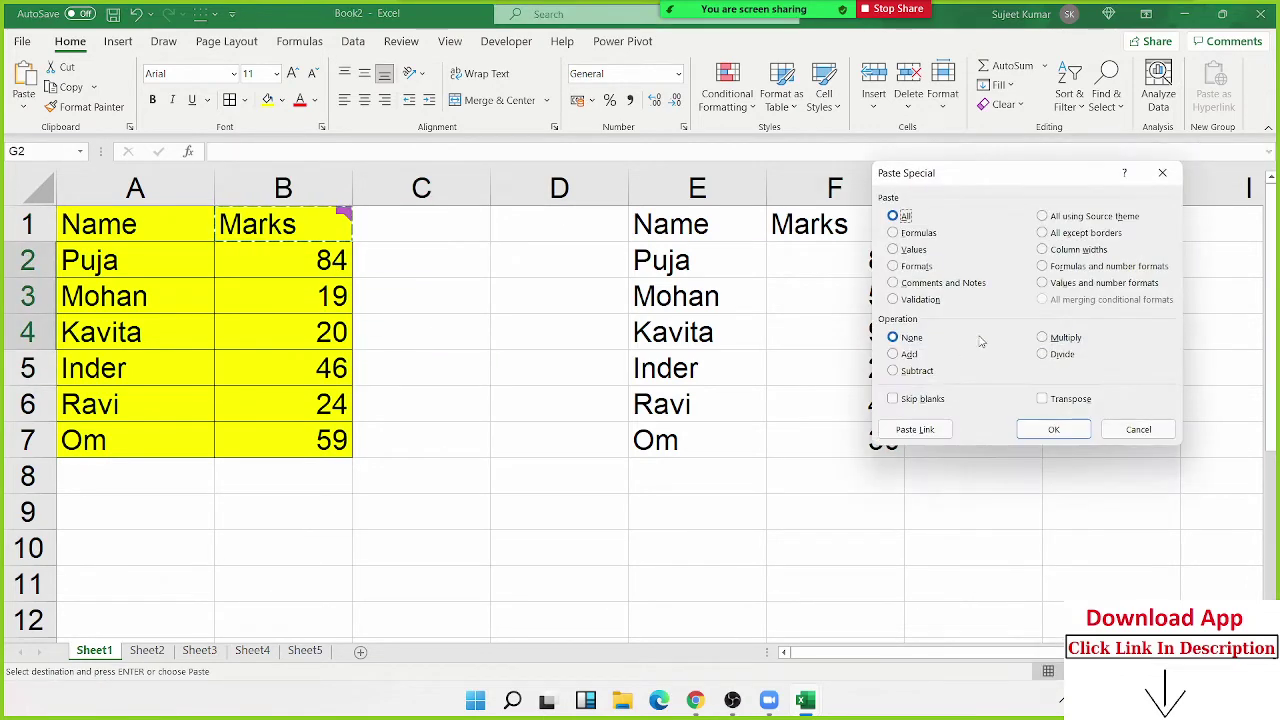
left_click(925, 283)
left_click(1053, 429)
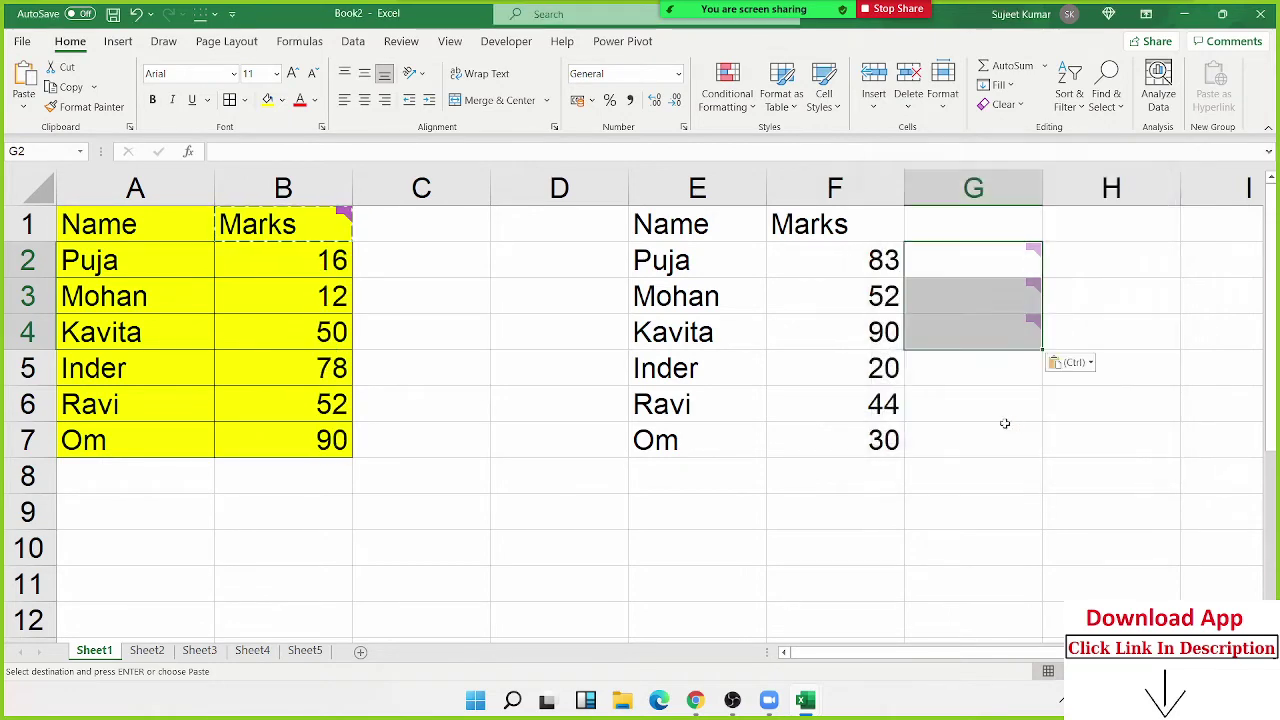
- Undo the comment paste and the E1:F7 table copy
key("ctrl+z")
key("ctrl+z")
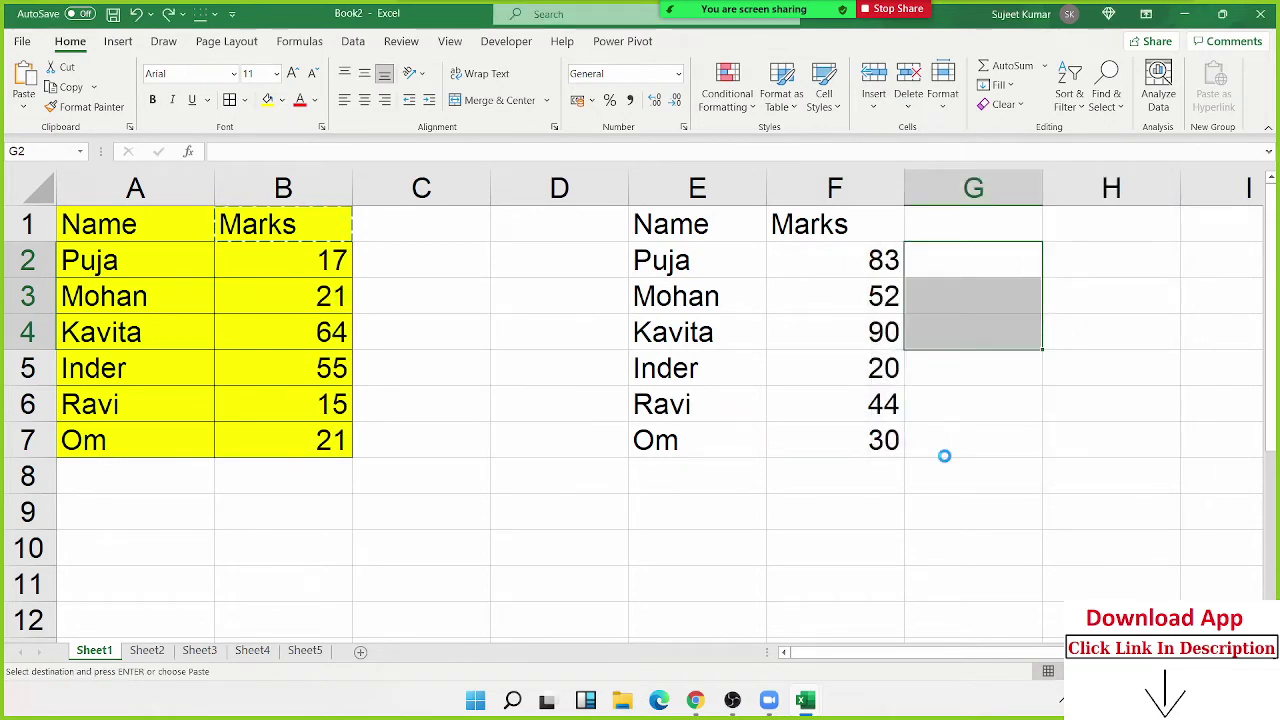
key("ctrl+z")
left_click(509, 339)
- AutoFit columns A and B to their contents
key("Escape")
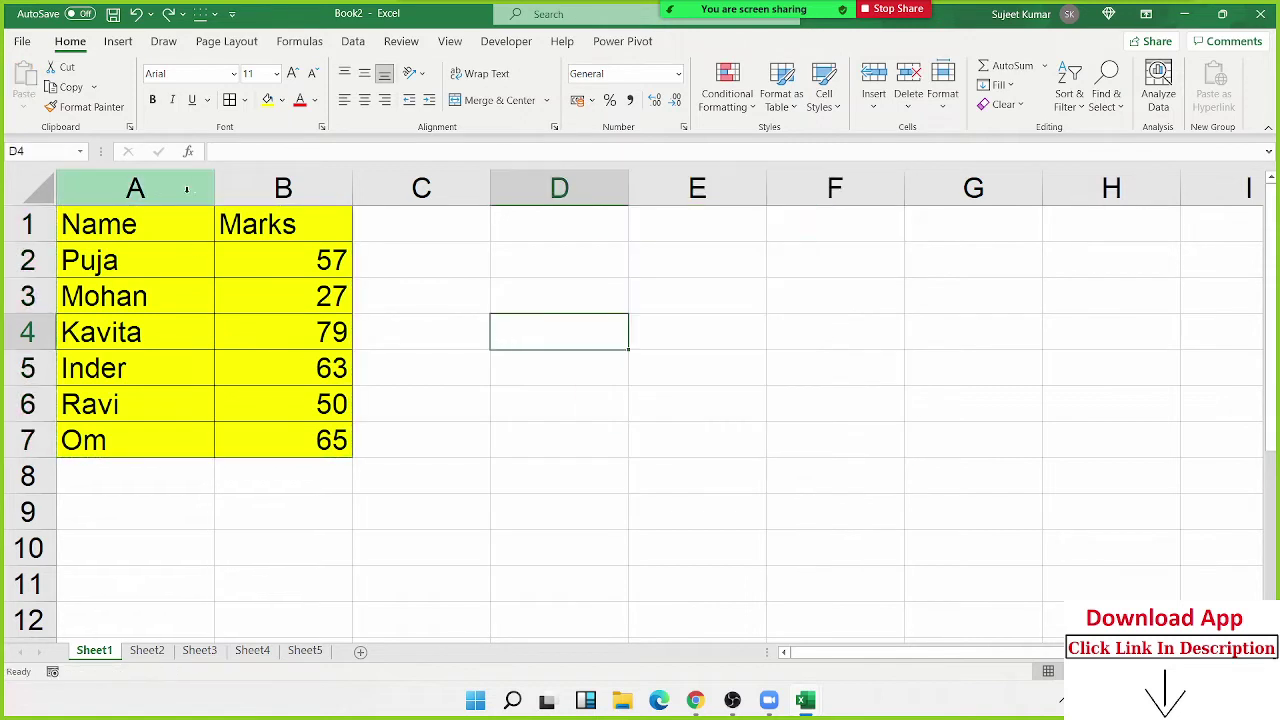
double_click(214, 189)
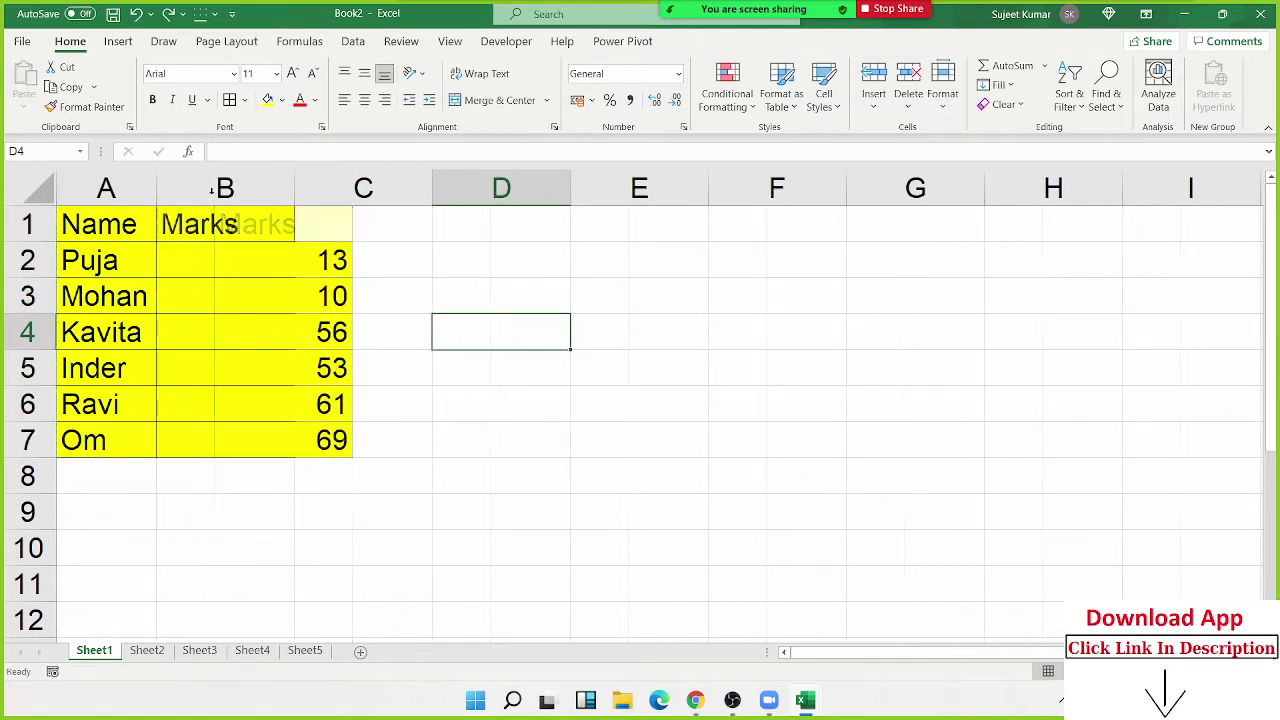
double_click(294, 189)
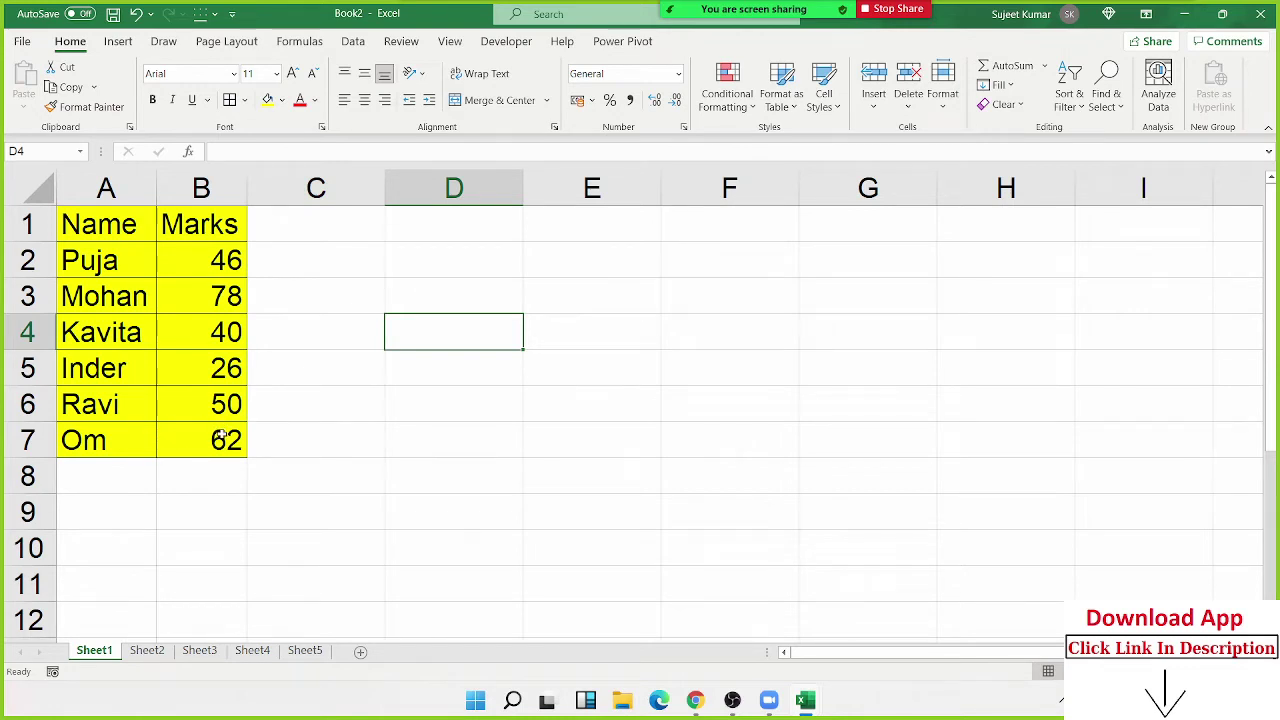
- Copy the Name/Marks table A1:B7 and paste it into F1:G7
left_click_drag(172, 427, 98, 225)
key("ctrl+c")
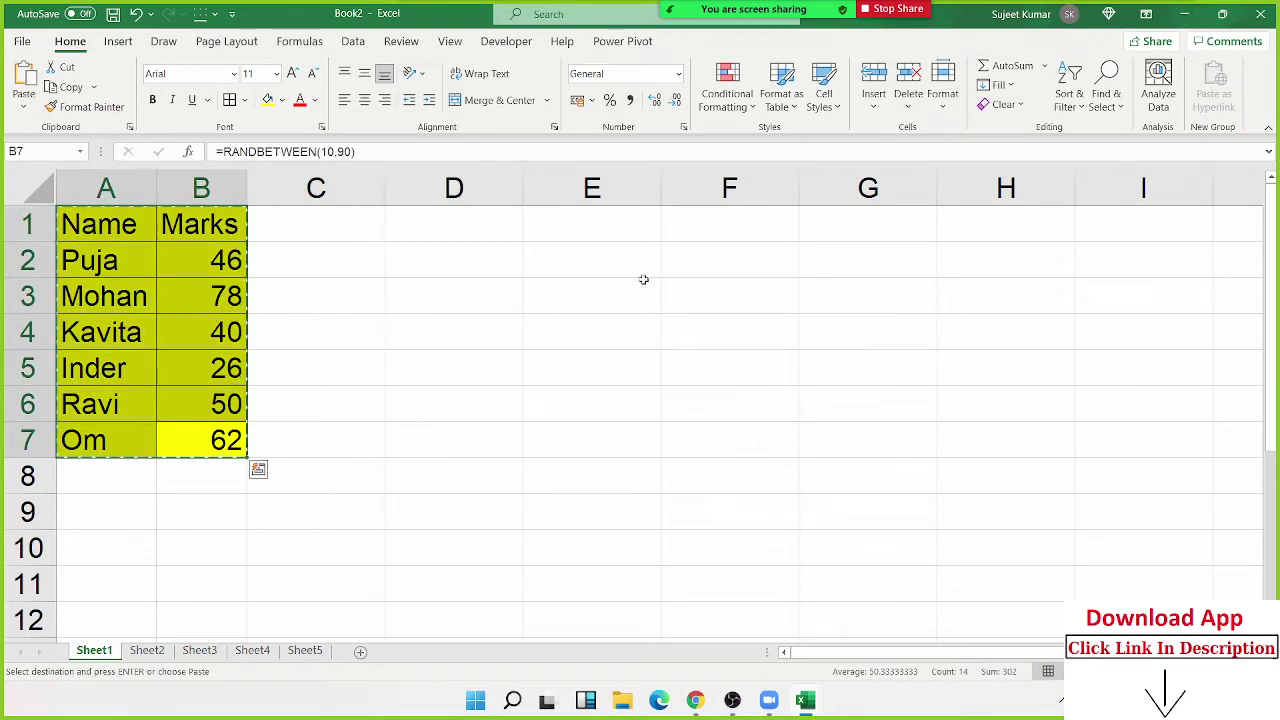
left_click(690, 229)
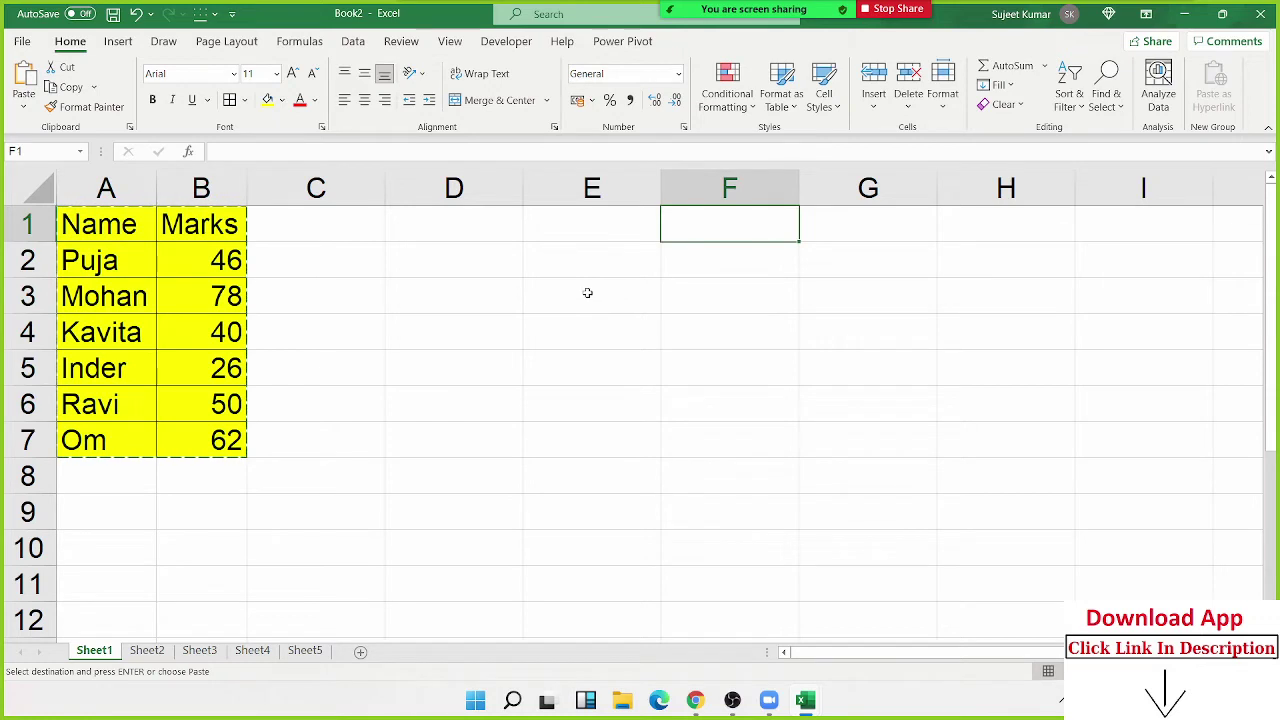
key("ctrl+v")
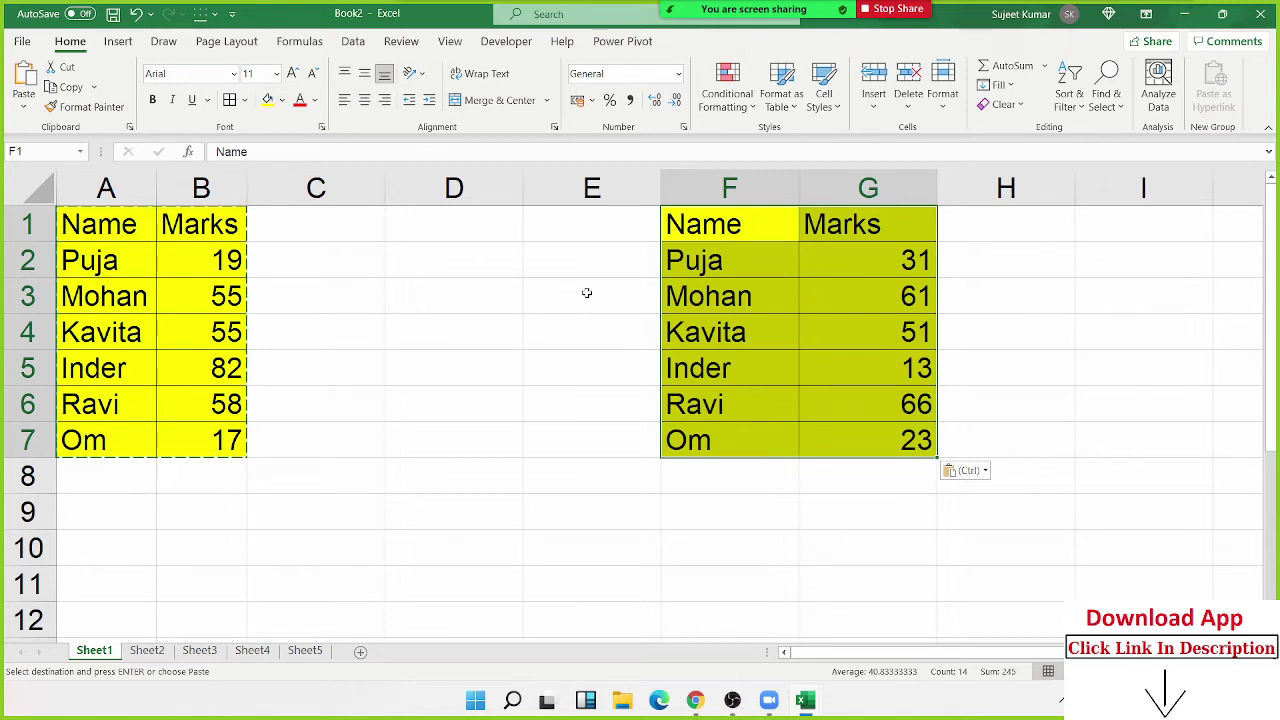
- Paste only column widths at F1 so columns F and G match A and B
right_click(781, 367)
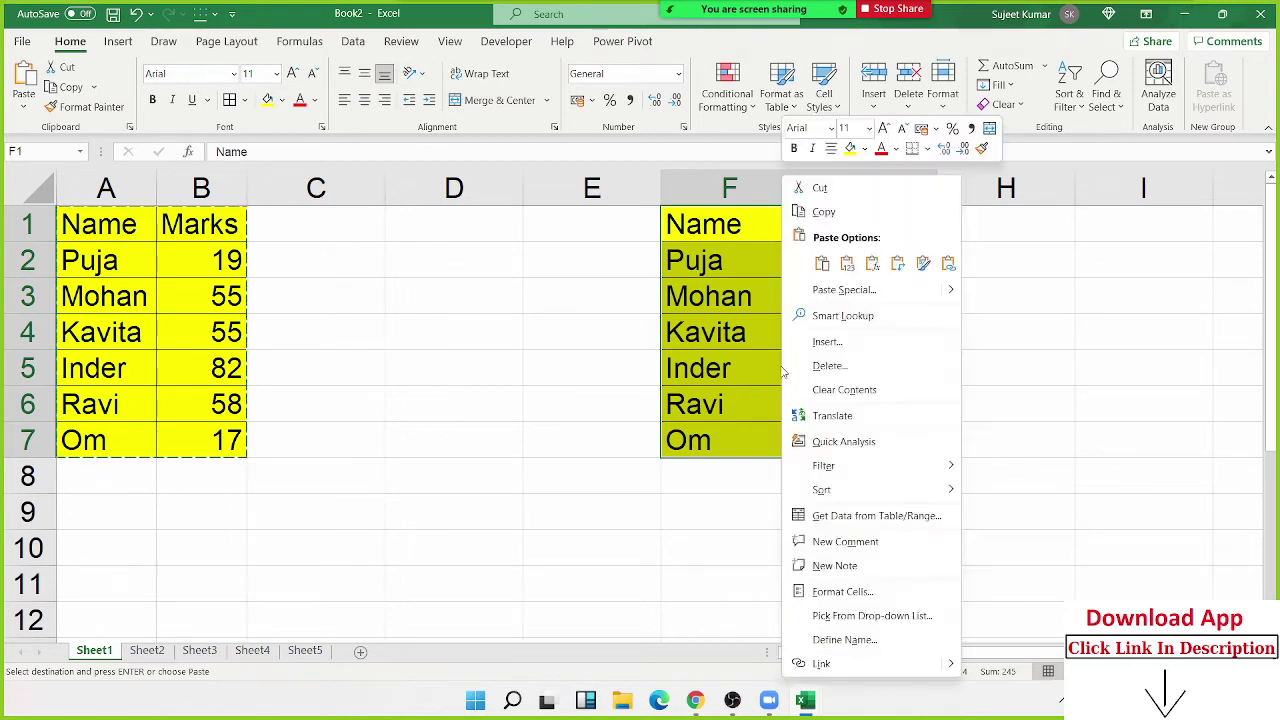
left_click(820, 290)
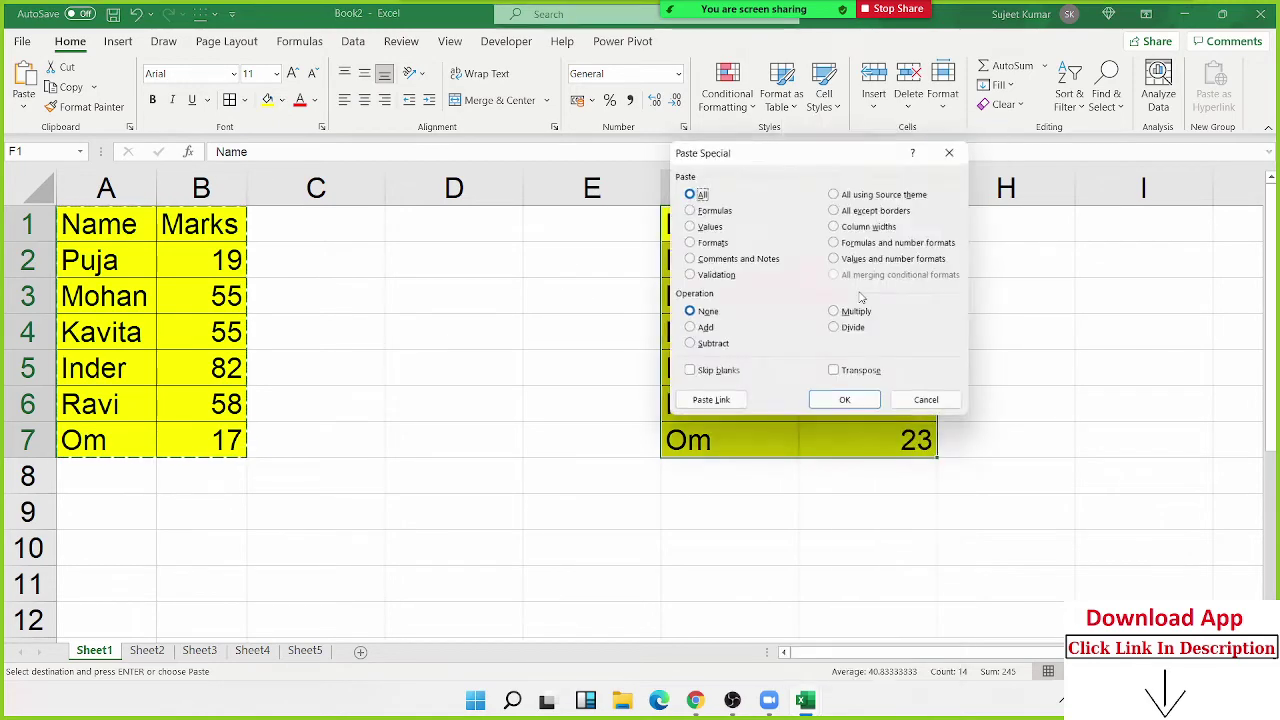
left_click(872, 227)
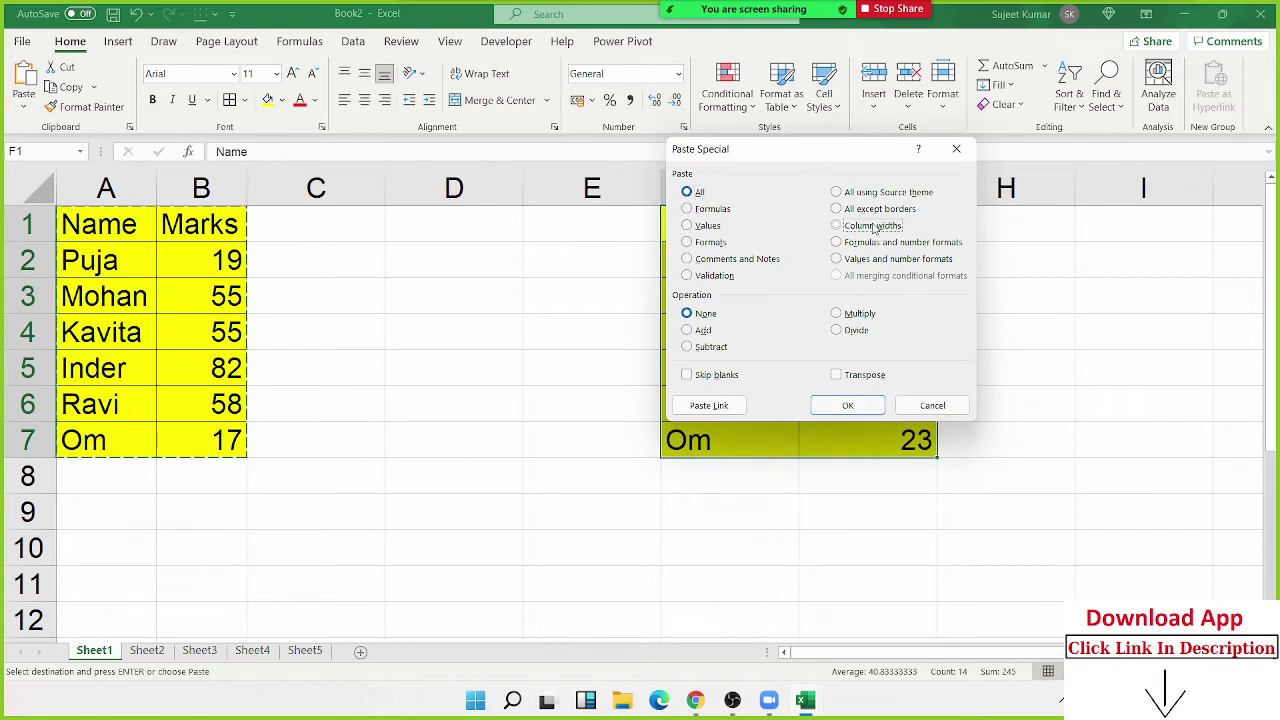
left_click(847, 406)
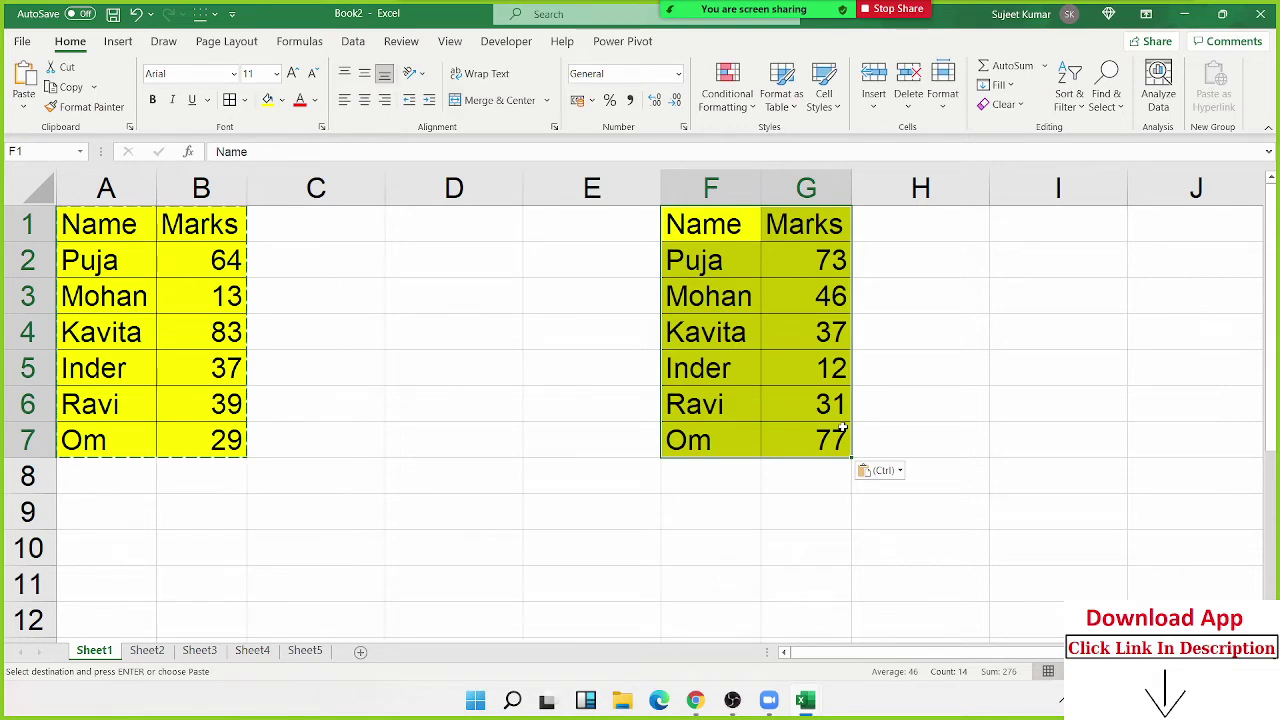
- Paste only column widths at I1 so columns I and J match the original
right_click(1002, 219)
left_click(1031, 317)
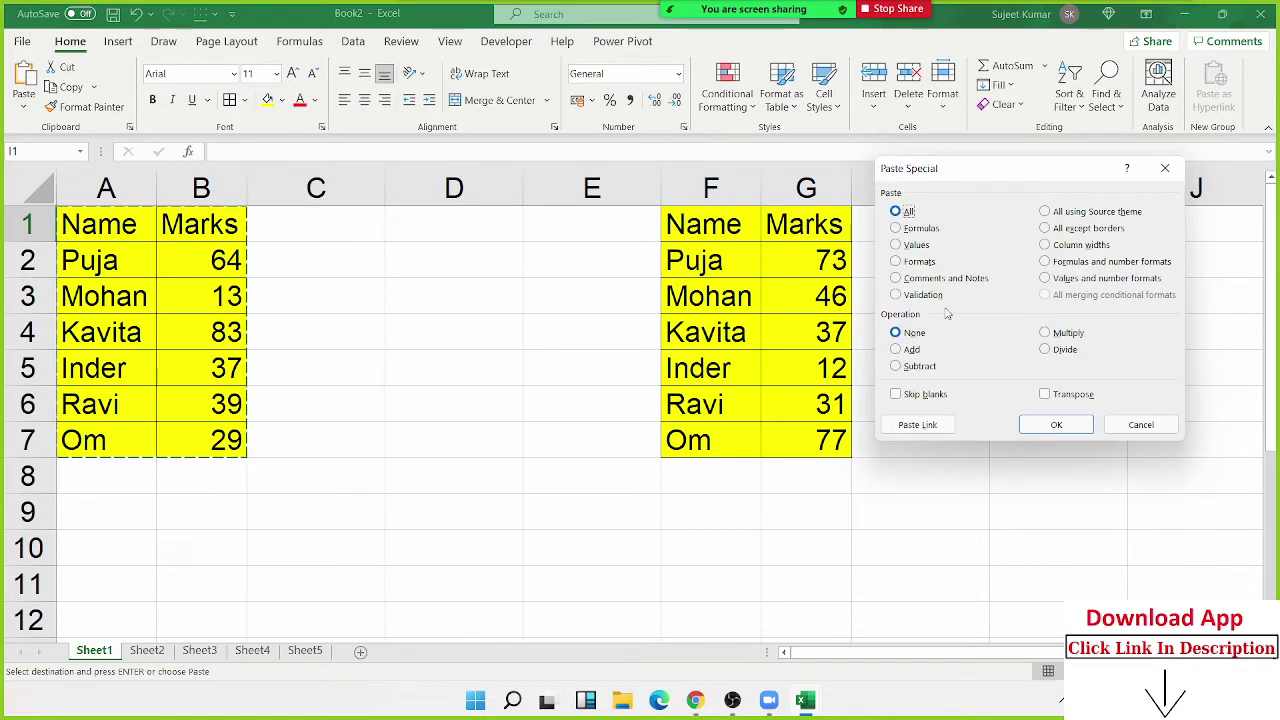
left_click(1080, 245)
left_click(1056, 425)
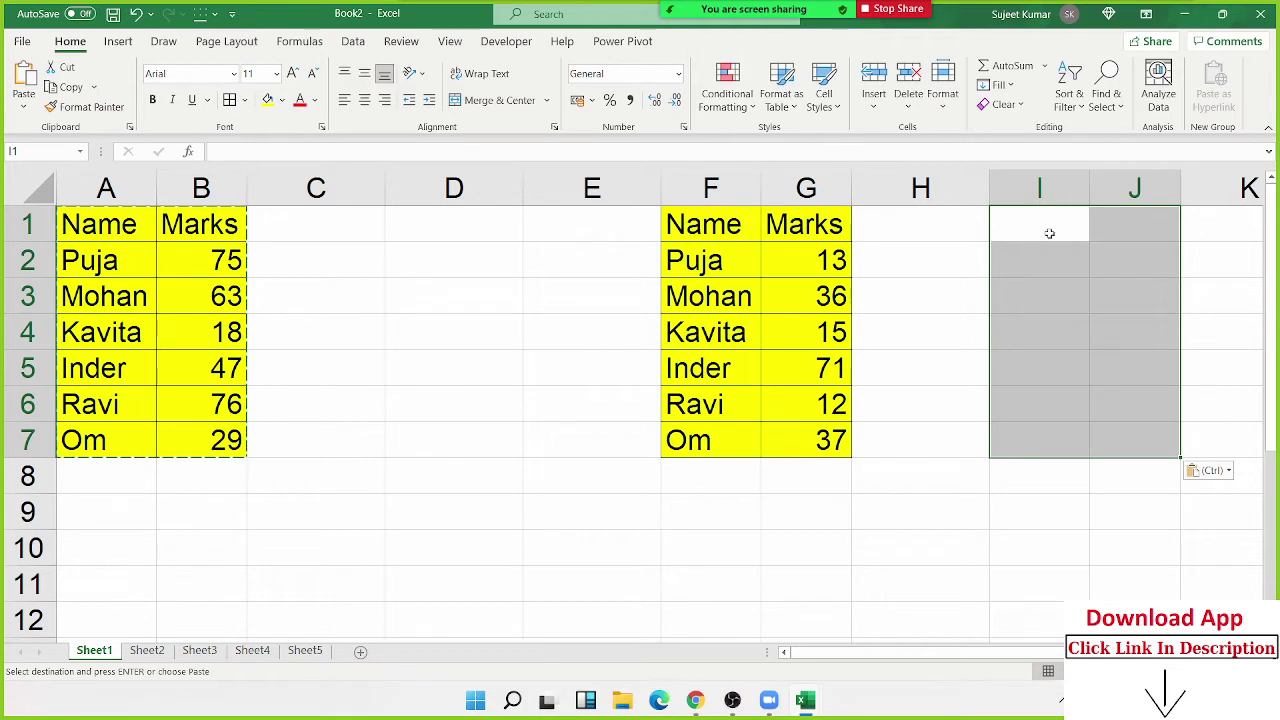
- Paste the table into I1:J7 with Keep Source Column Widths
right_click(991, 218)
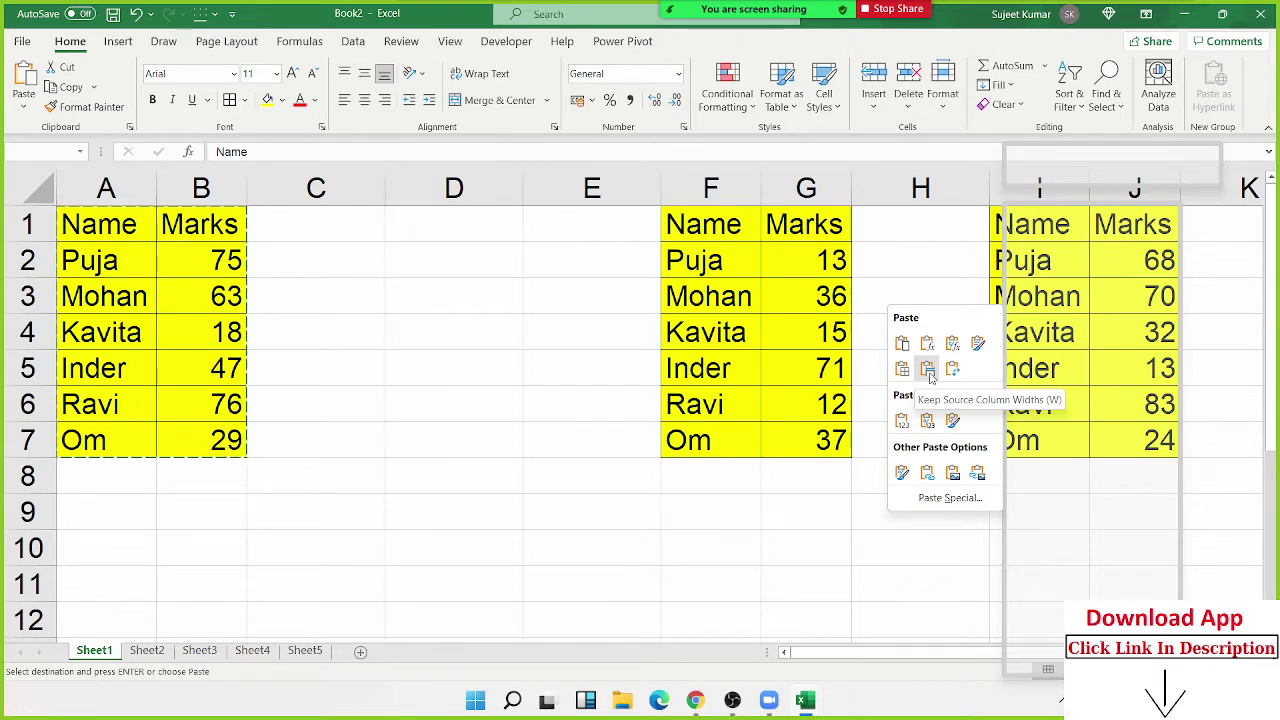
left_click(928, 370)
left_click(929, 368)
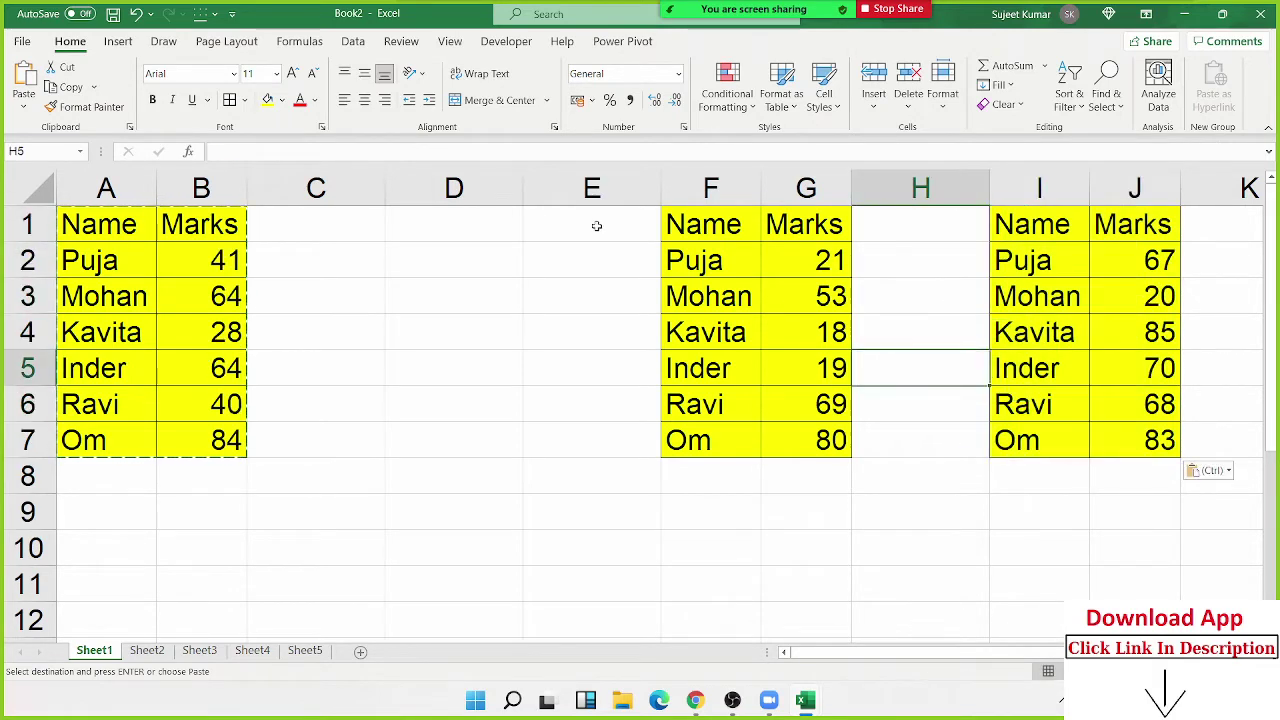
- Delete columns E through J, removing both pasted table copies
left_click_drag(592, 188, 1180, 230)
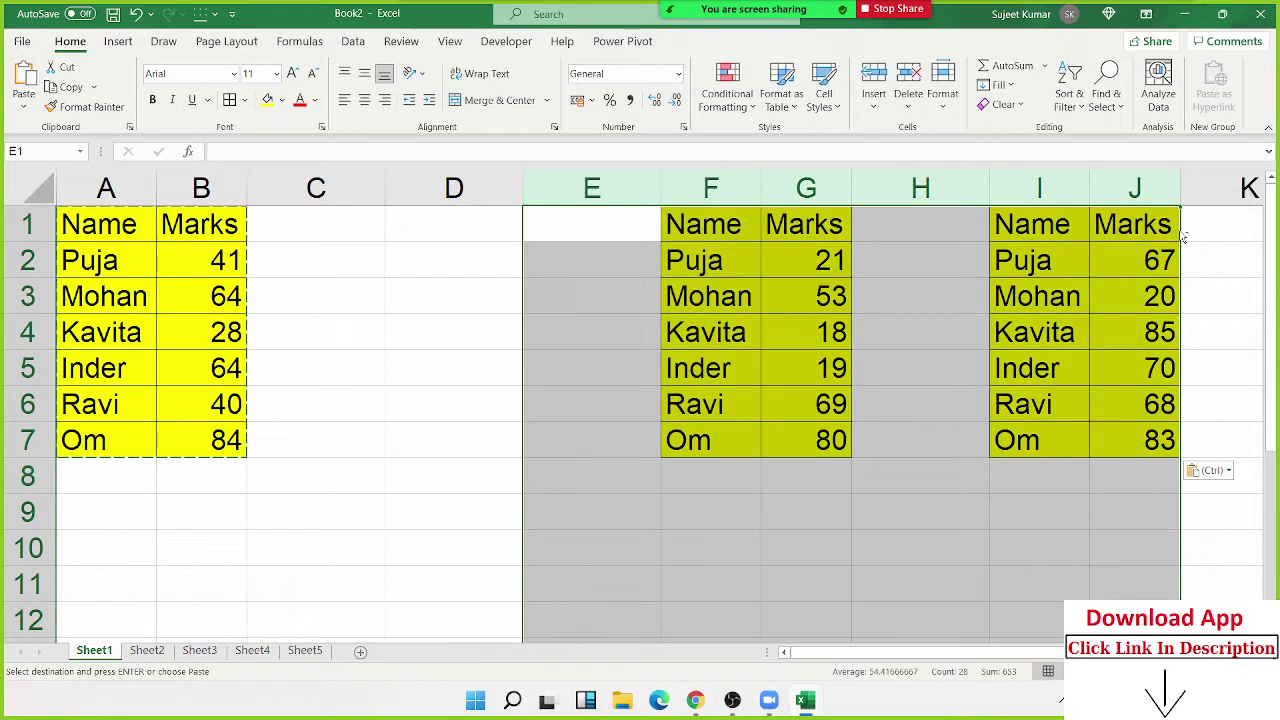
key("ctrl+minus")
key("Left")
key("Left")
key("Left")
- Head column C with Date and fill 07-Jan through 12-Jan down C2:C7
key("Right")
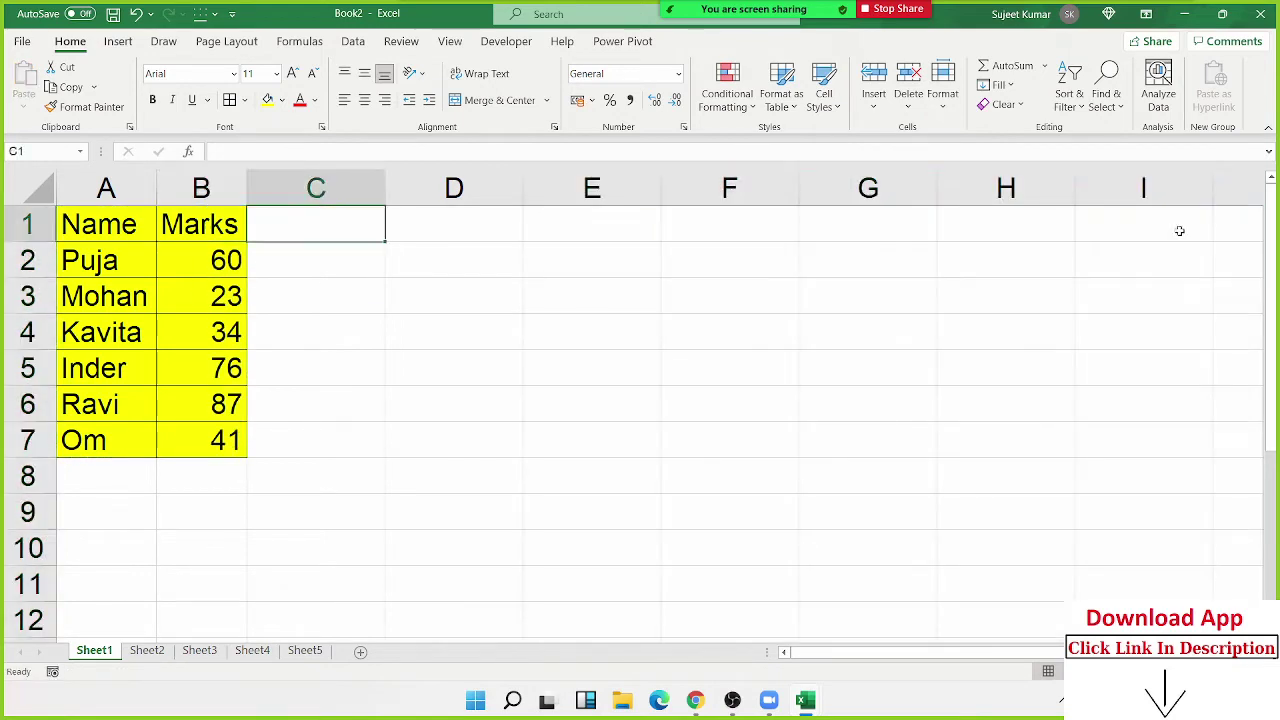
type("Date")
key("Return")
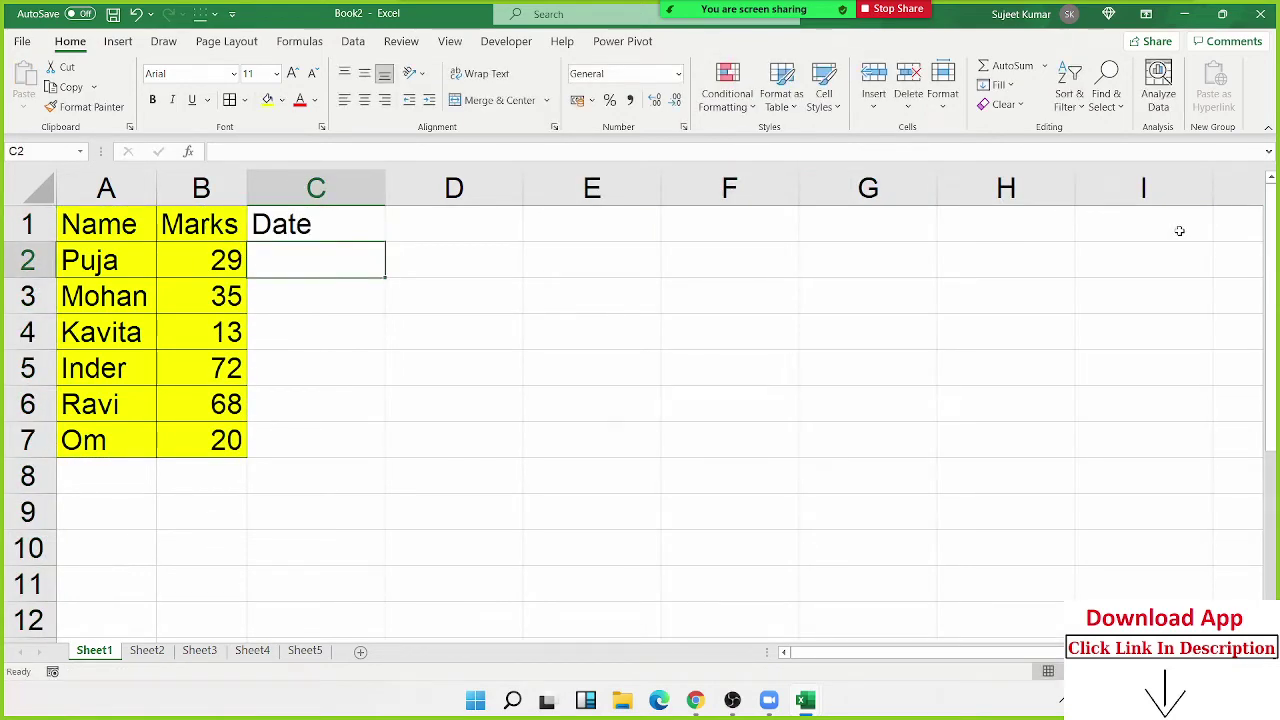
type("7/1")
key("Return")
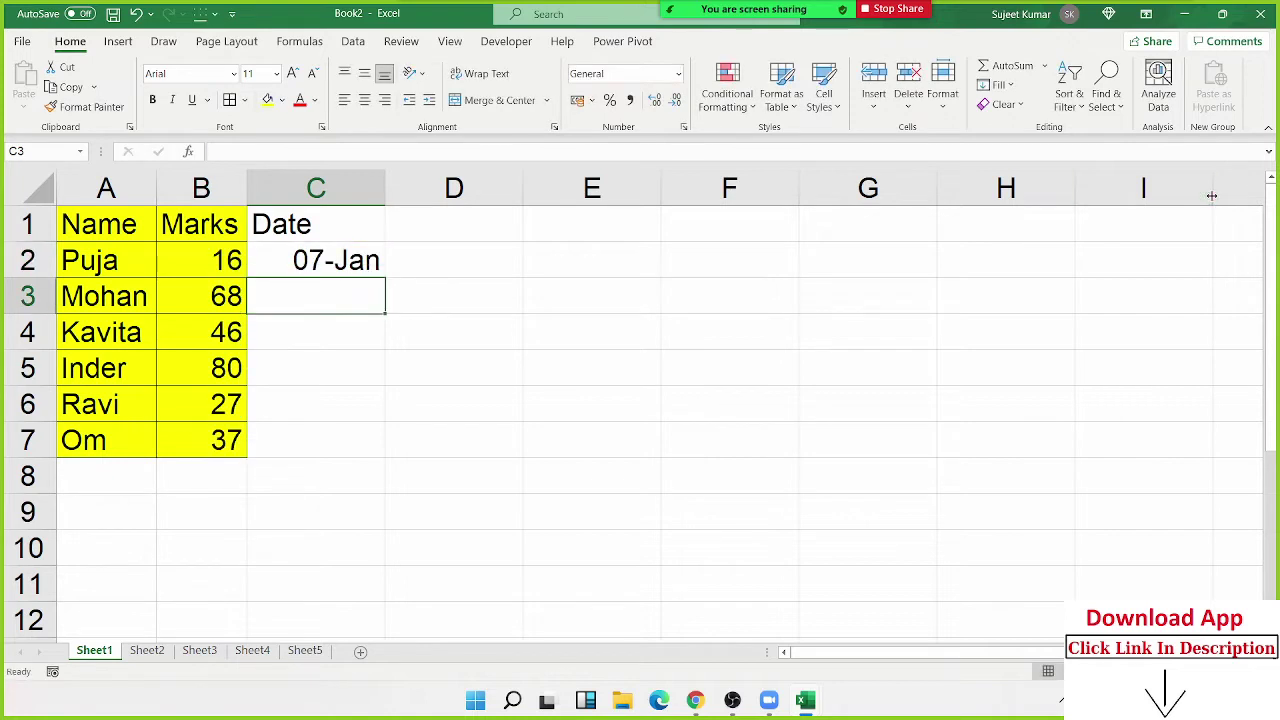
left_click(350, 262)
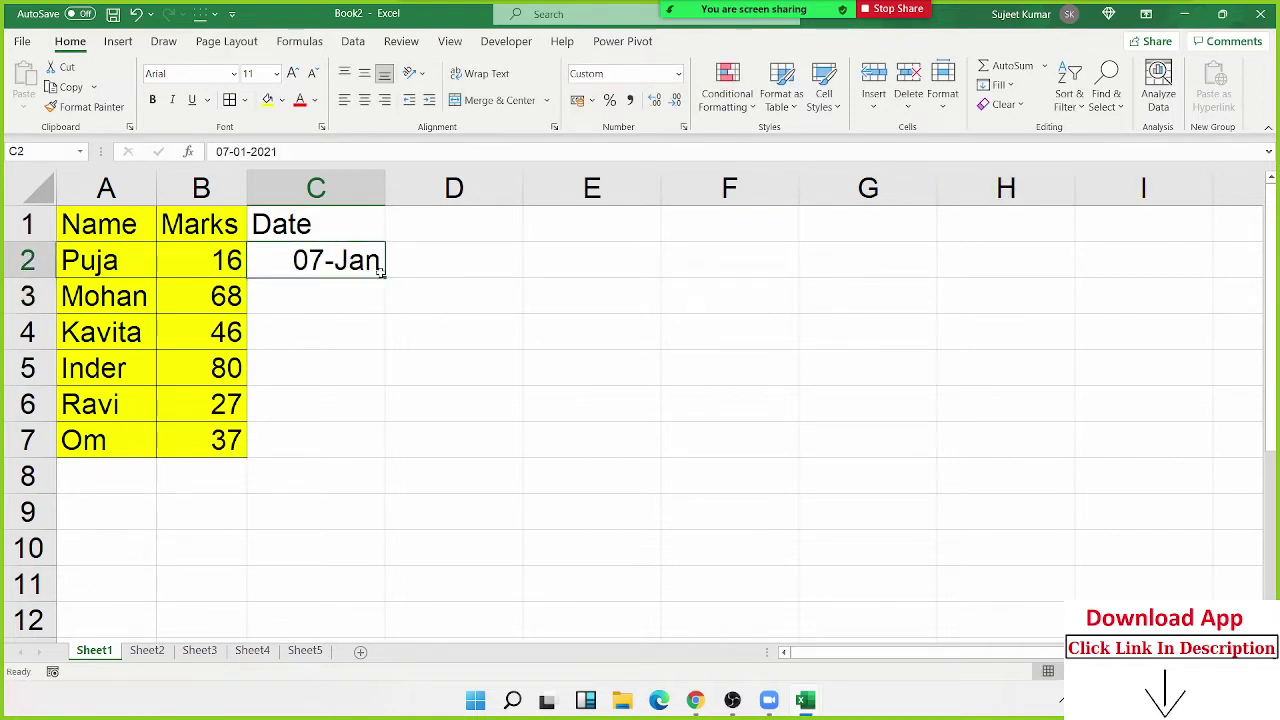
left_click_drag(384, 277, 385, 455)
left_click(267, 100)
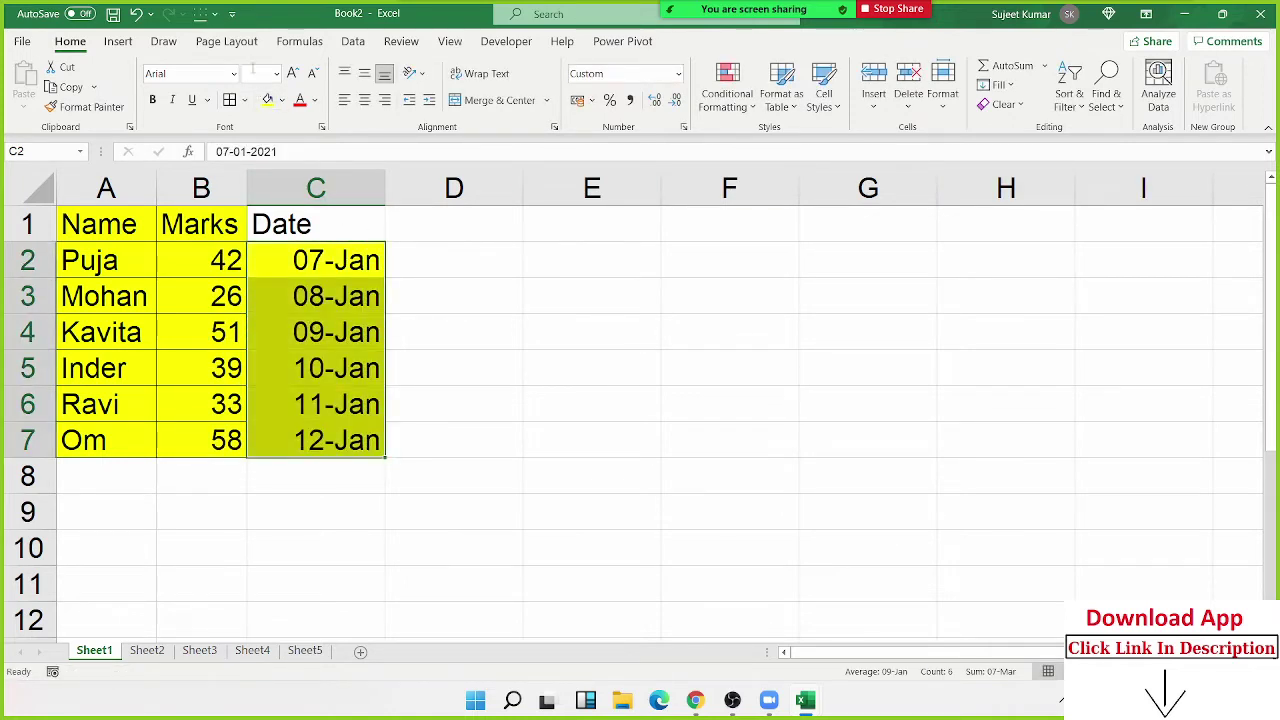
- Paste the six copied dates into F2:F7 as values, showing serials 44203–44208
key("ctrl+c")
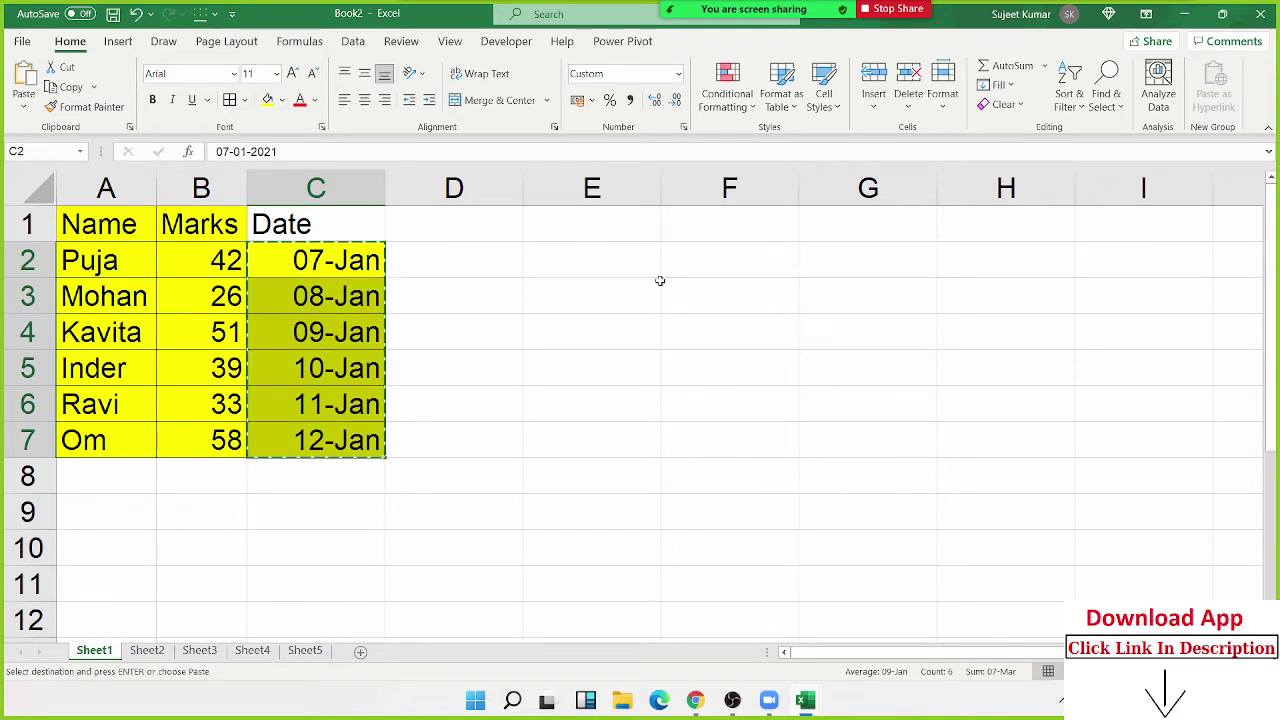
right_click(688, 261)
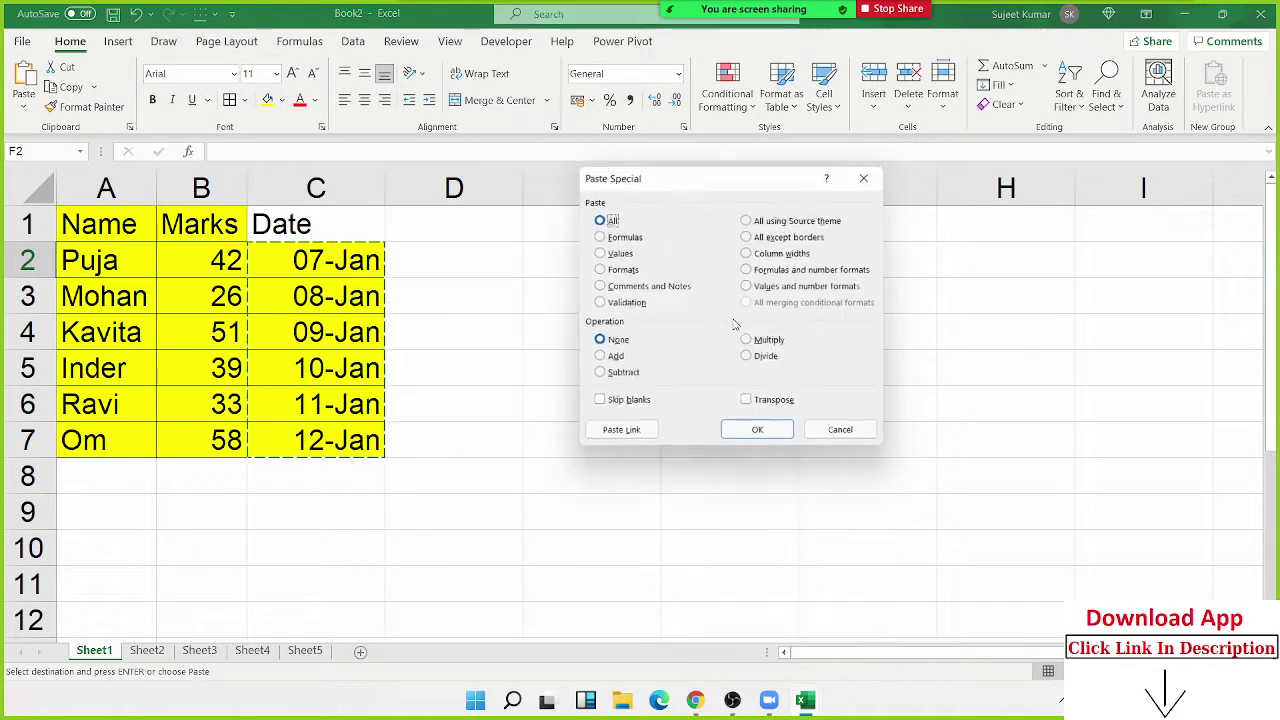
left_click(736, 316)
left_click(612, 254)
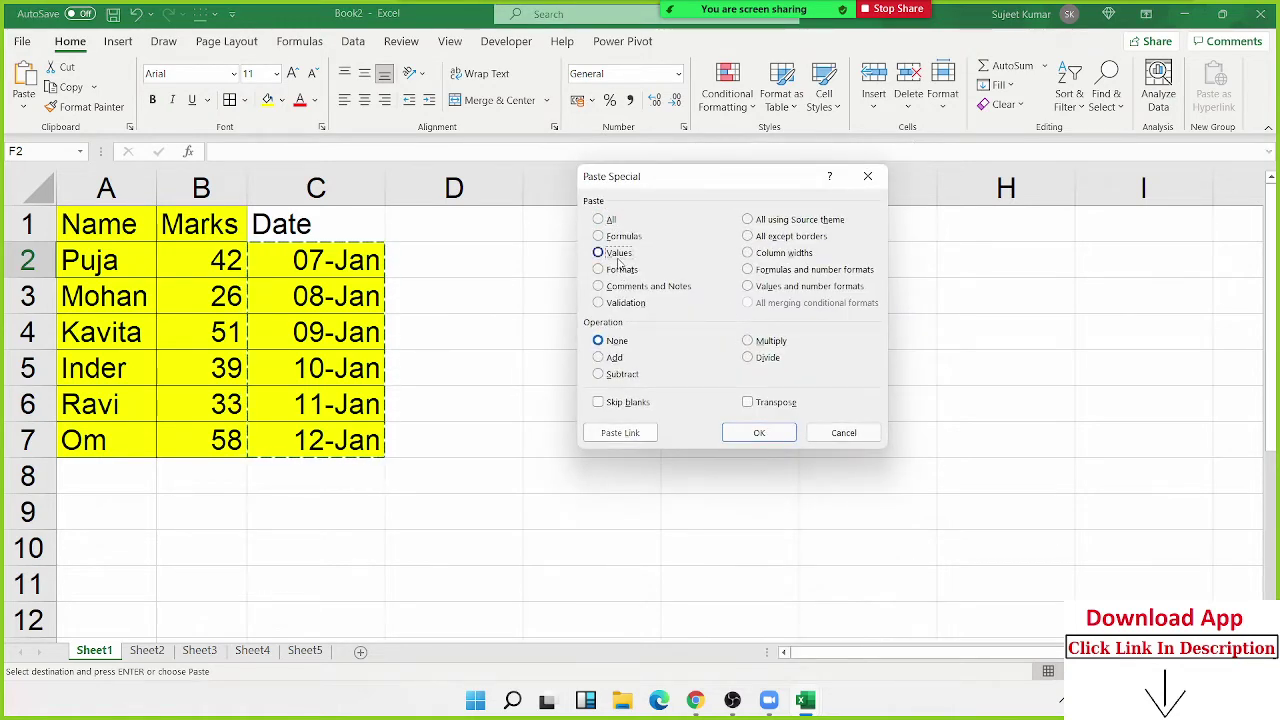
left_click(760, 431)
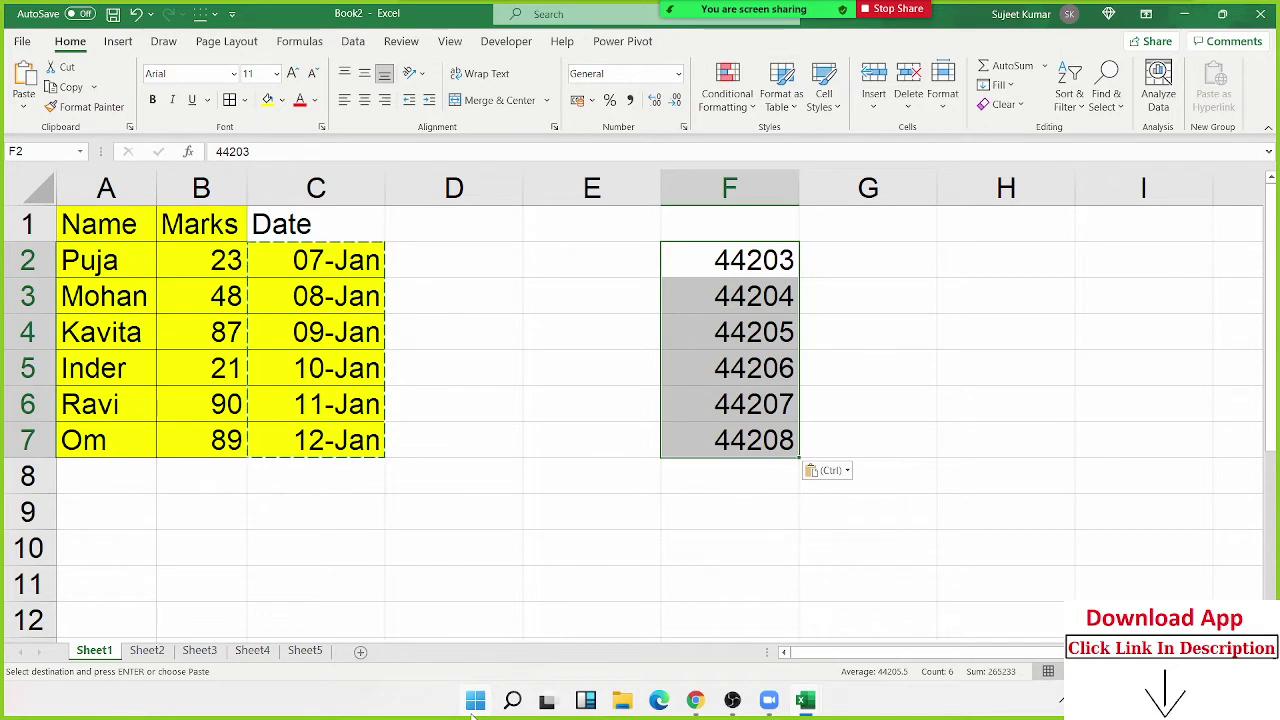
- Enter 1 in E9 and format it as Long Date so it shows 01 January 1900
left_click(333, 262)
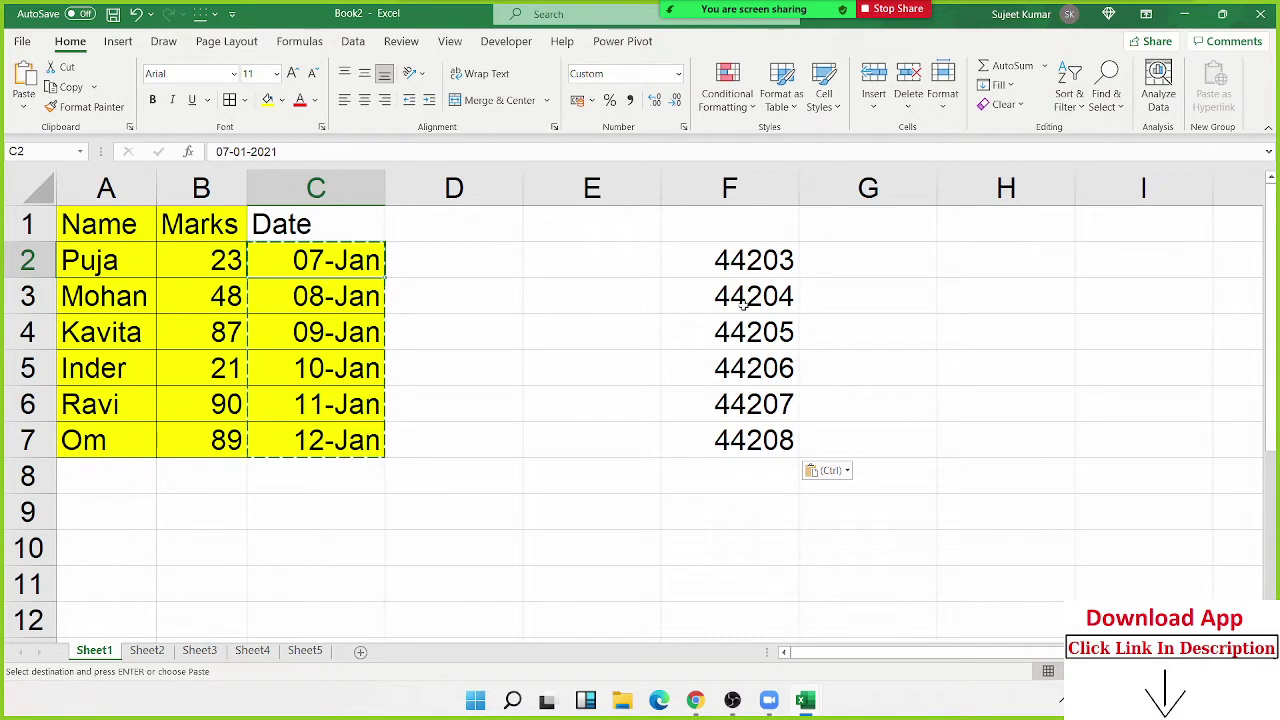
left_click(752, 276)
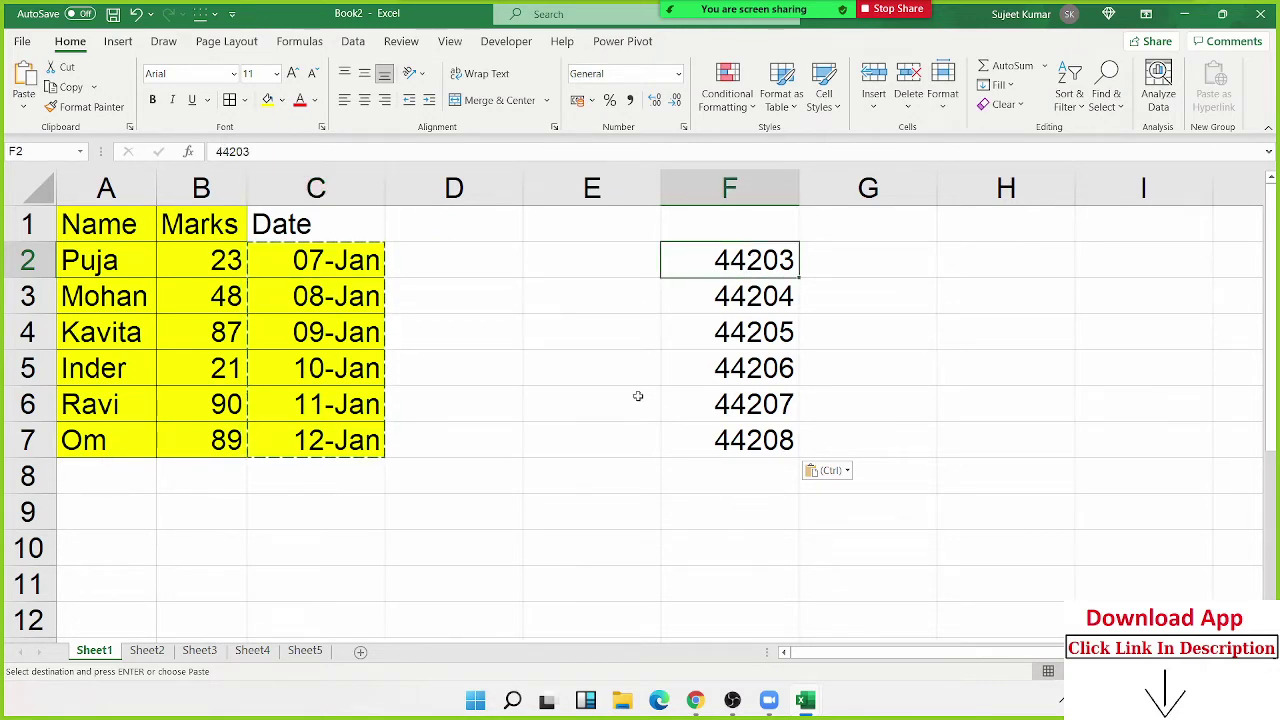
left_click(572, 500)
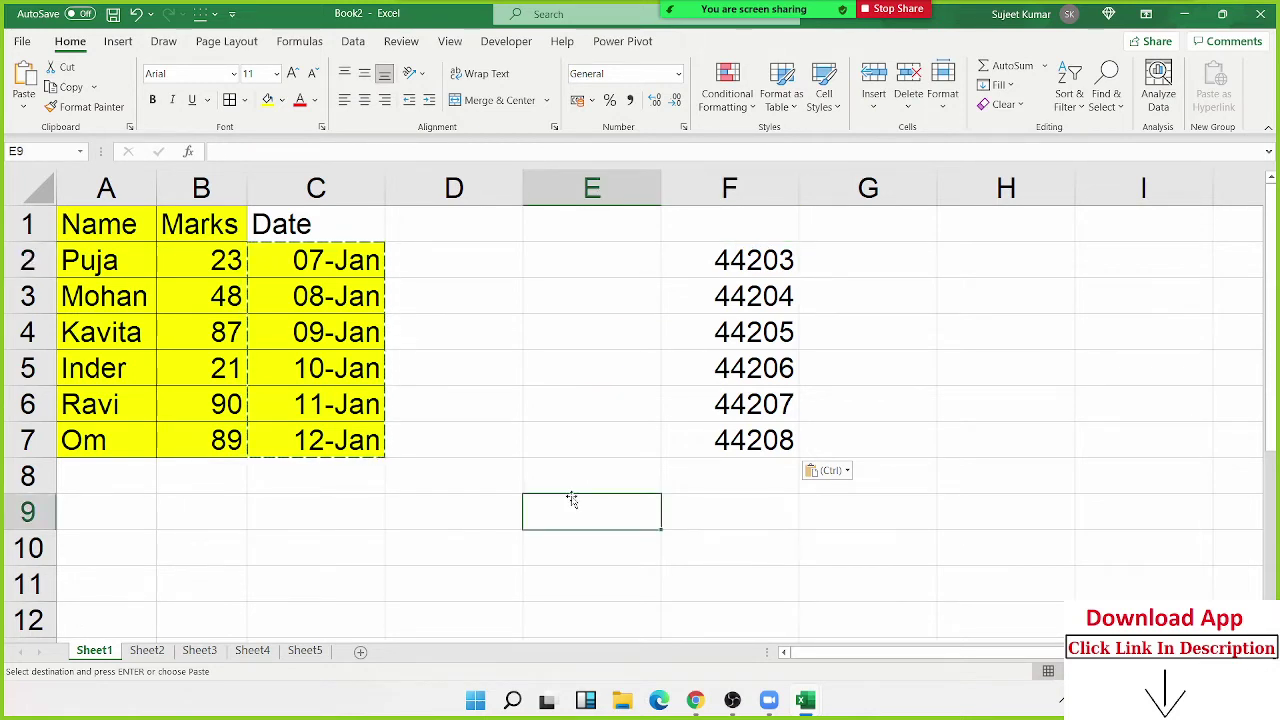
type("1")
key("Return")
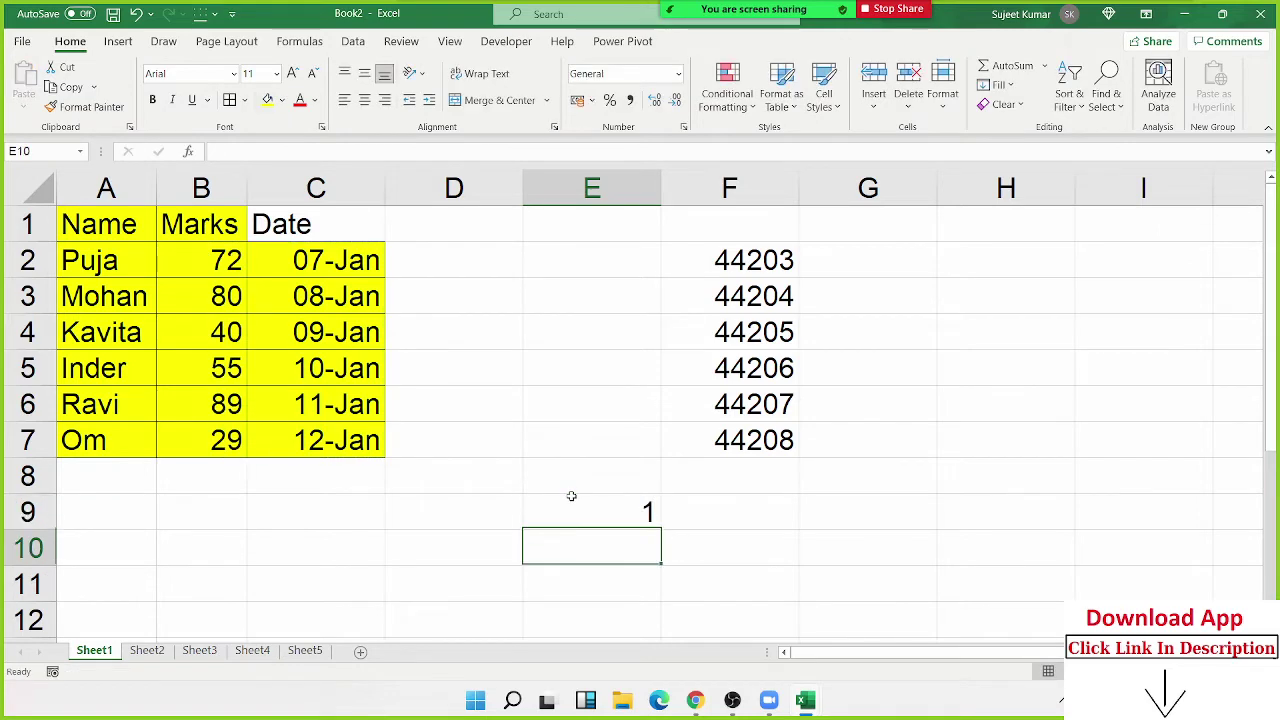
left_click(572, 500)
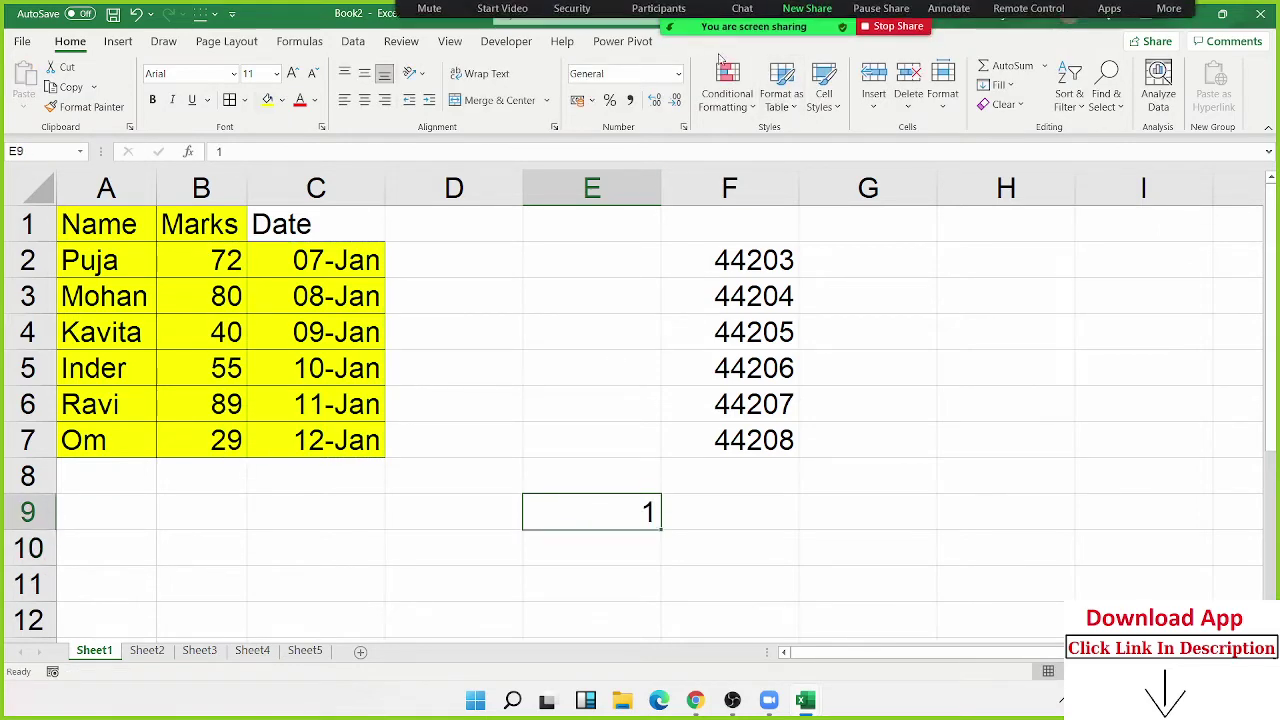
left_click(677, 75)
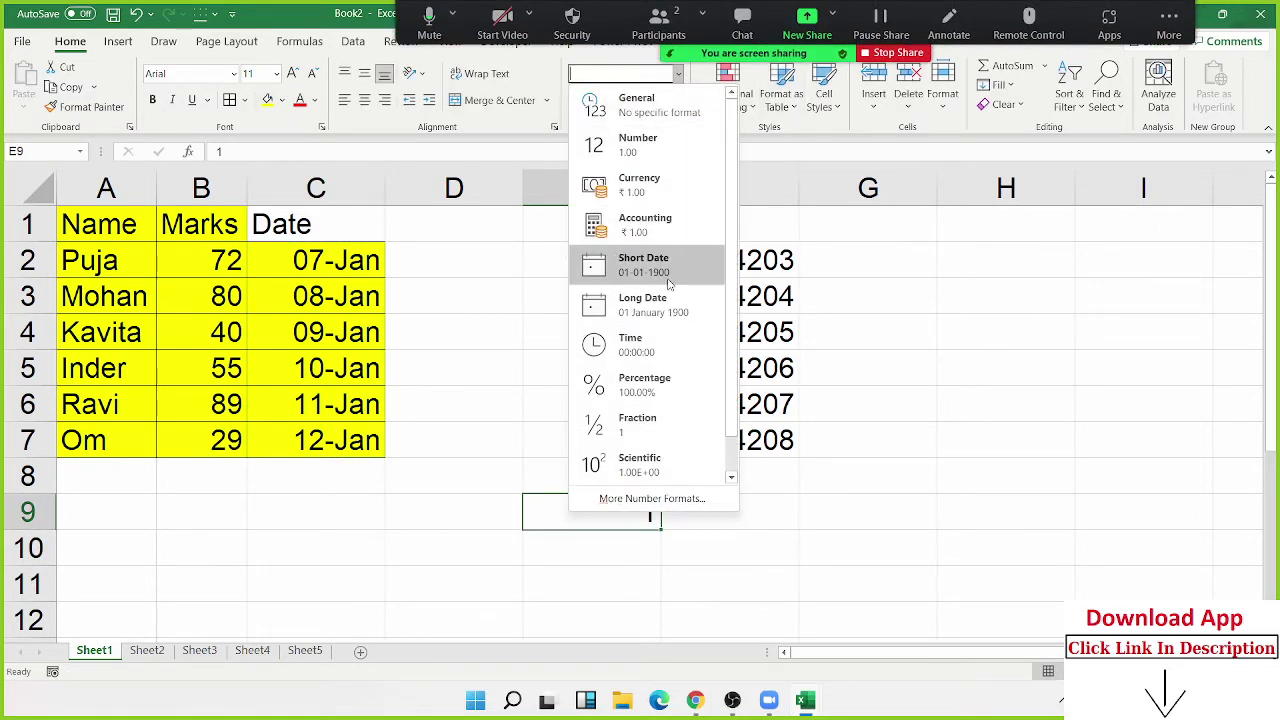
left_click(663, 314)
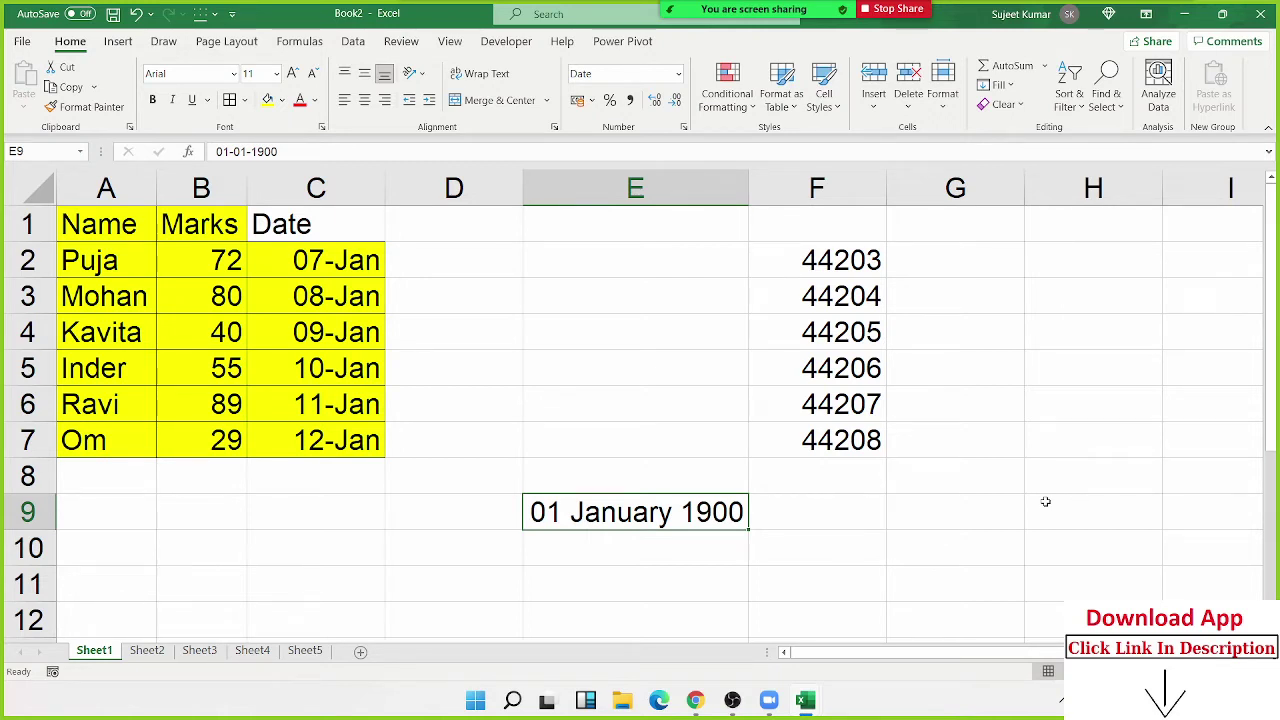
- Enter the test date 10-Jul-1874 in E11, then clear it
key("Down")
key("Down")
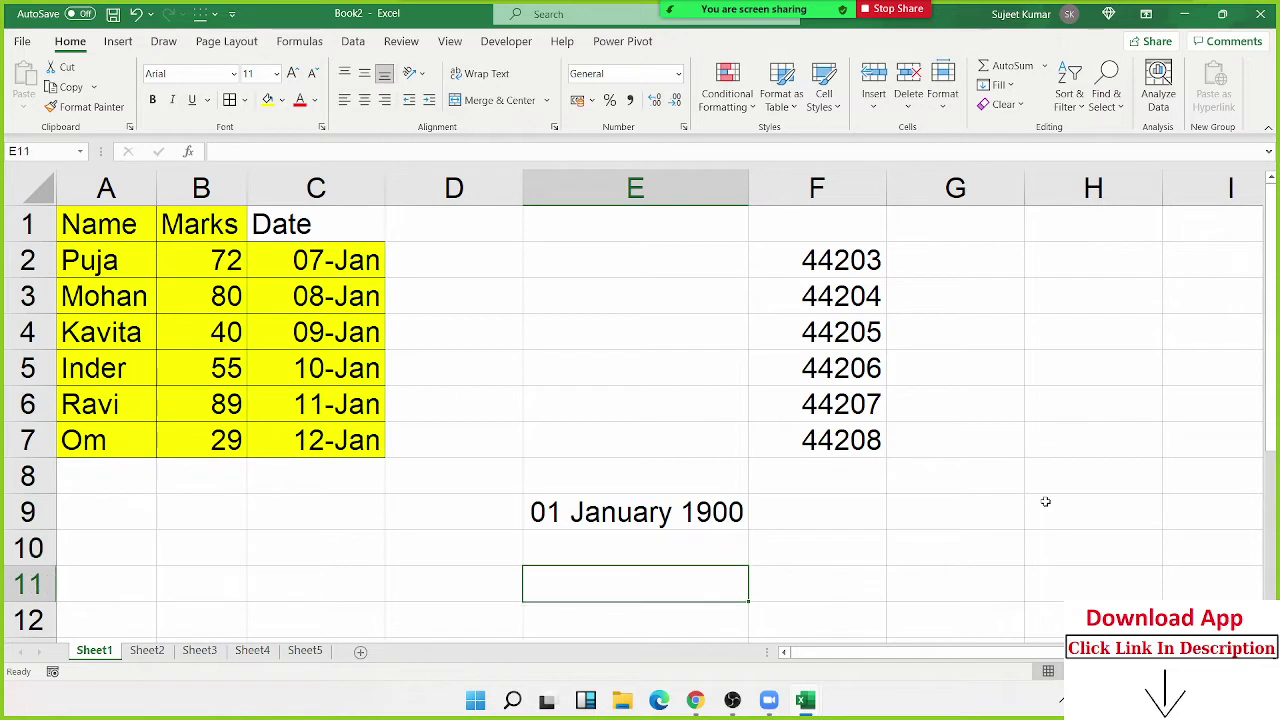
type("10-")
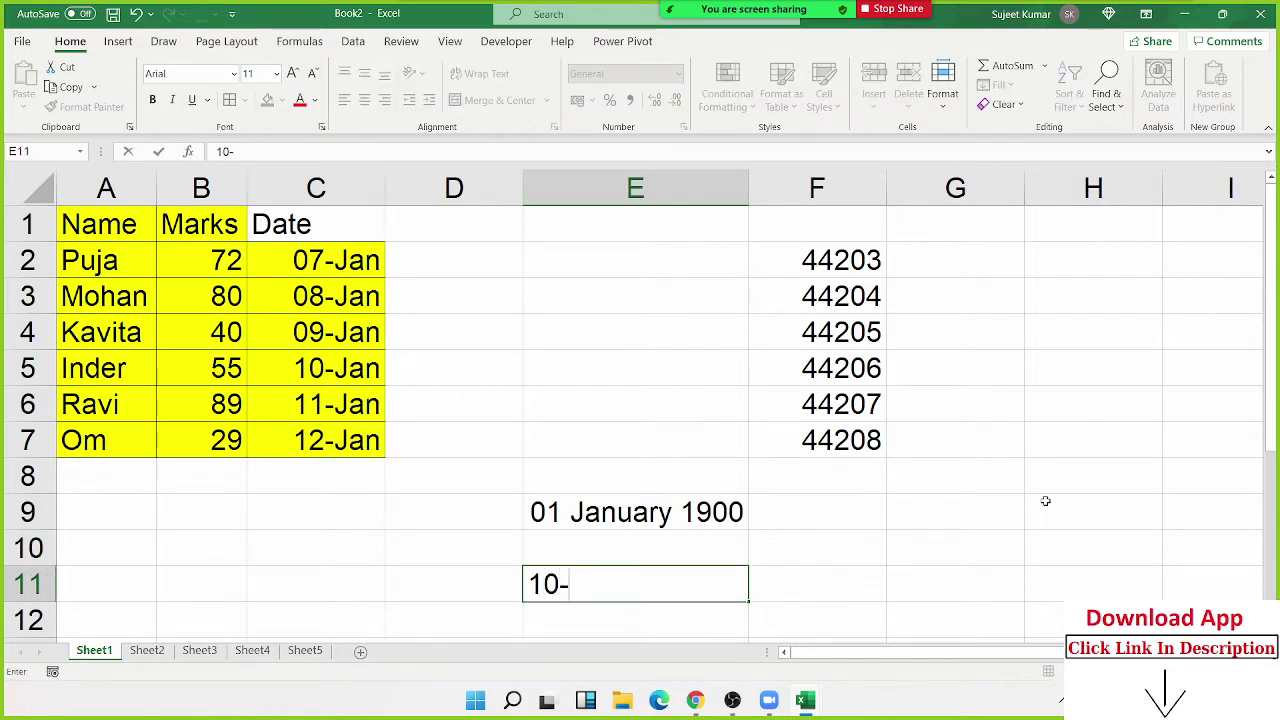
type("Jul-")
type("1874")
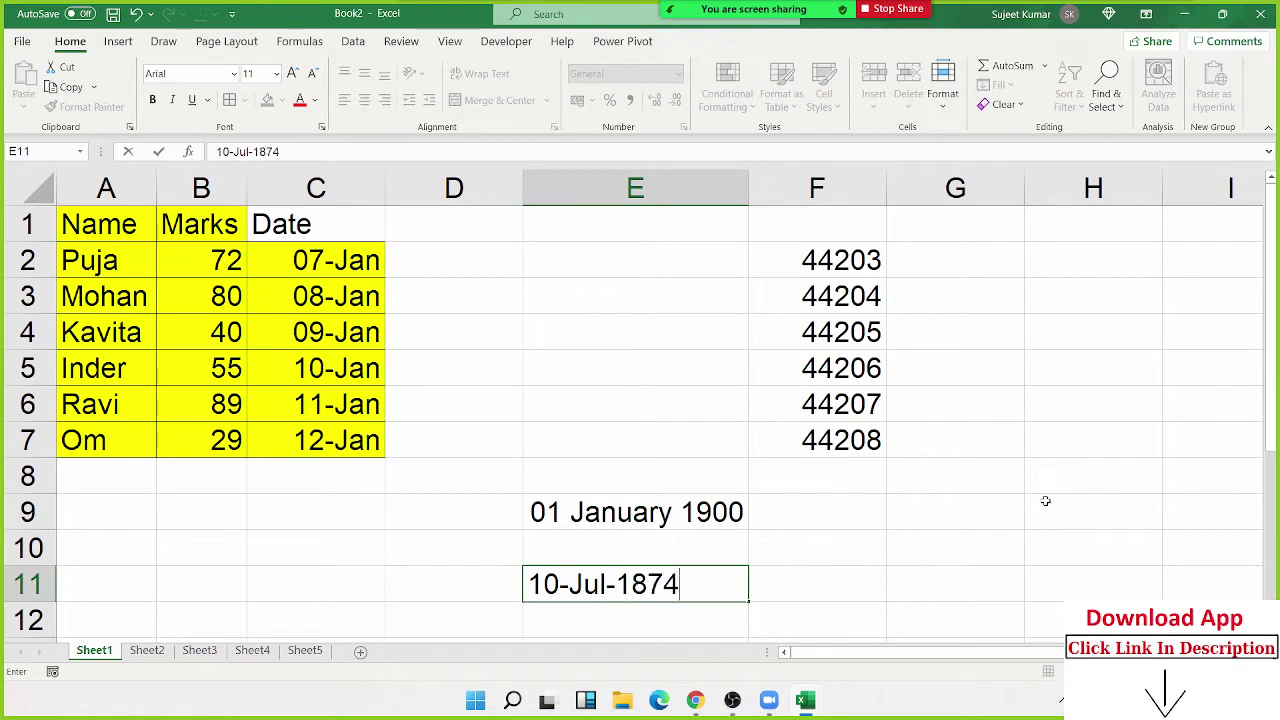
key("Return")
key("Up")
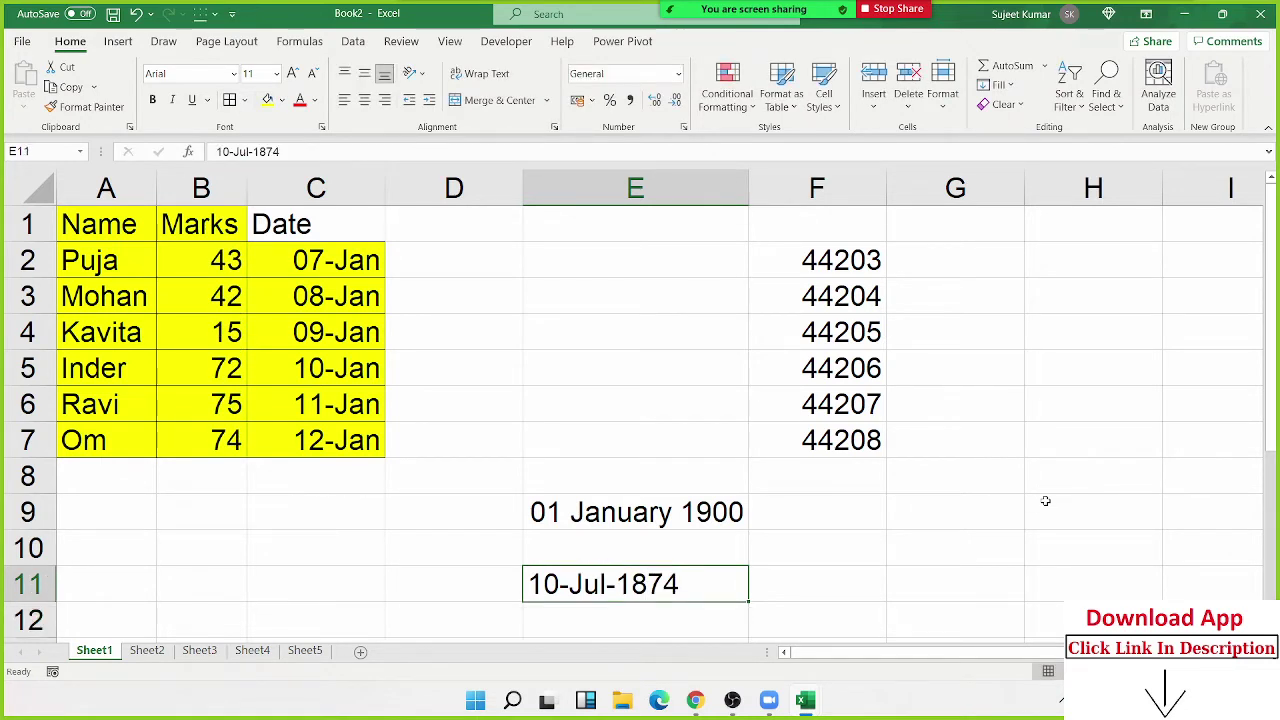
key("Down")
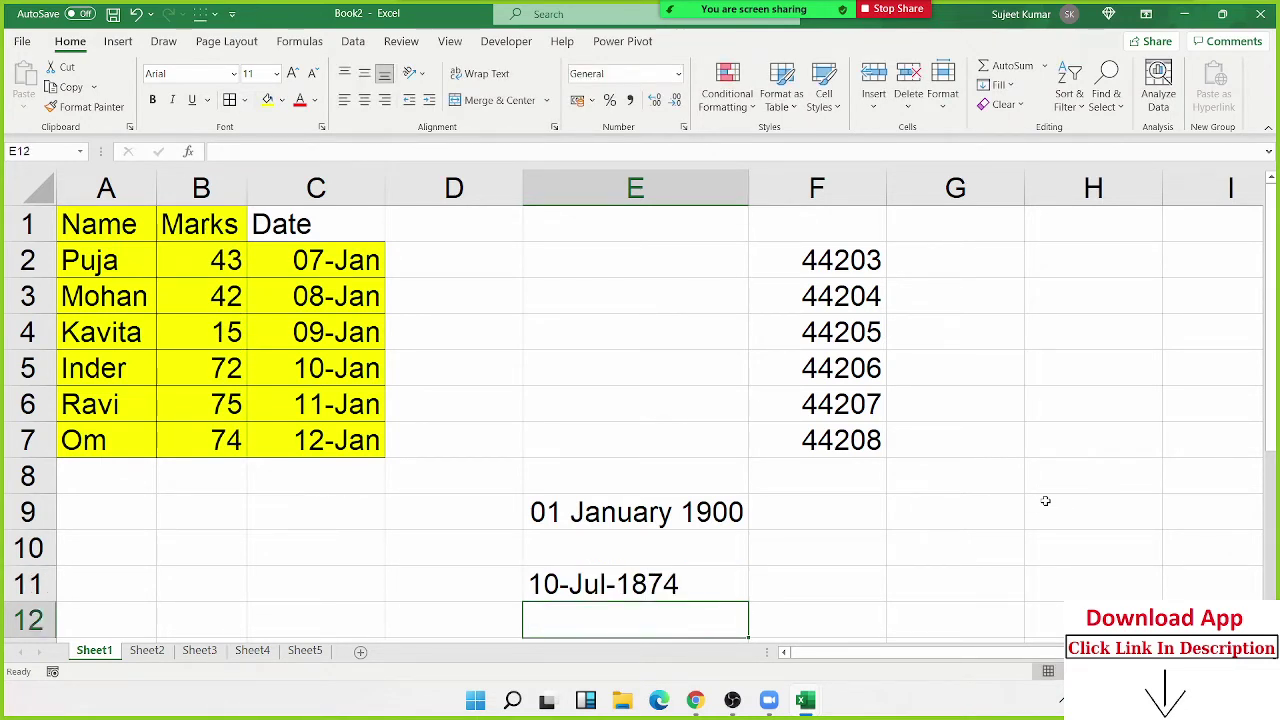
key("Up")
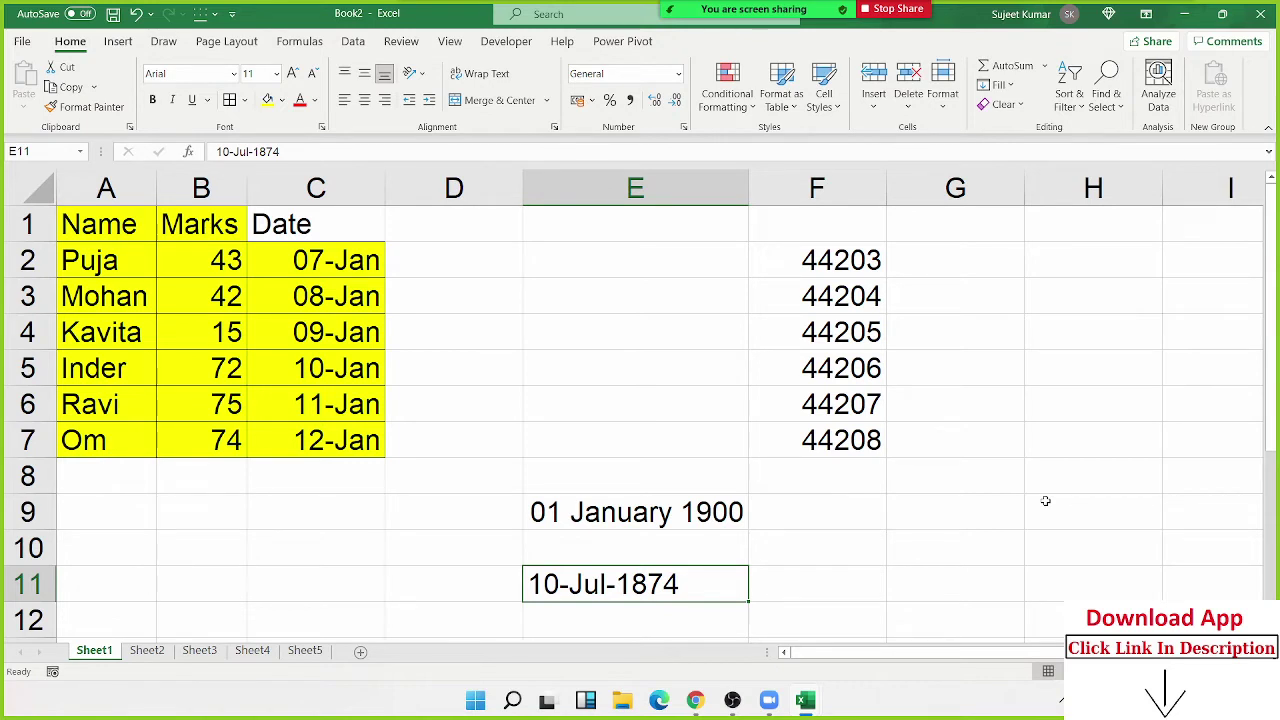
key("Delete")
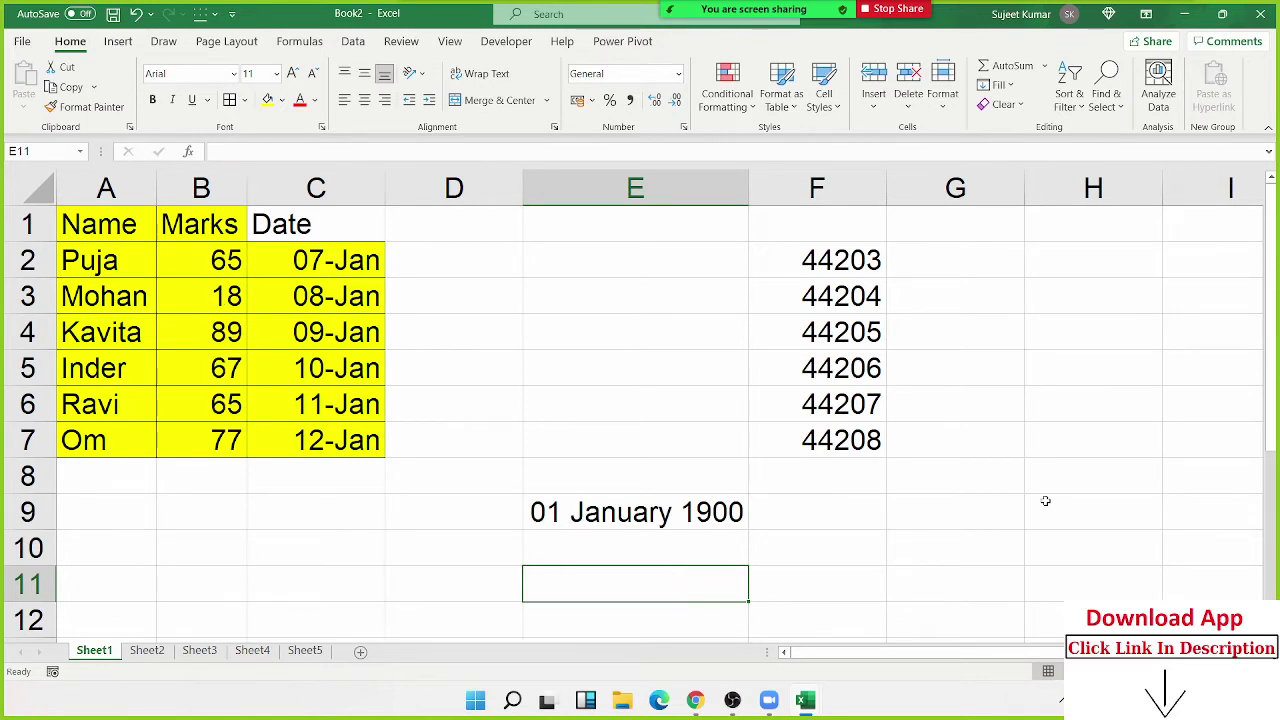
- Enter 32, then 367, then 44203 in E9, ending at 07 January 2021
key("Up")
key("Up")
type("32")
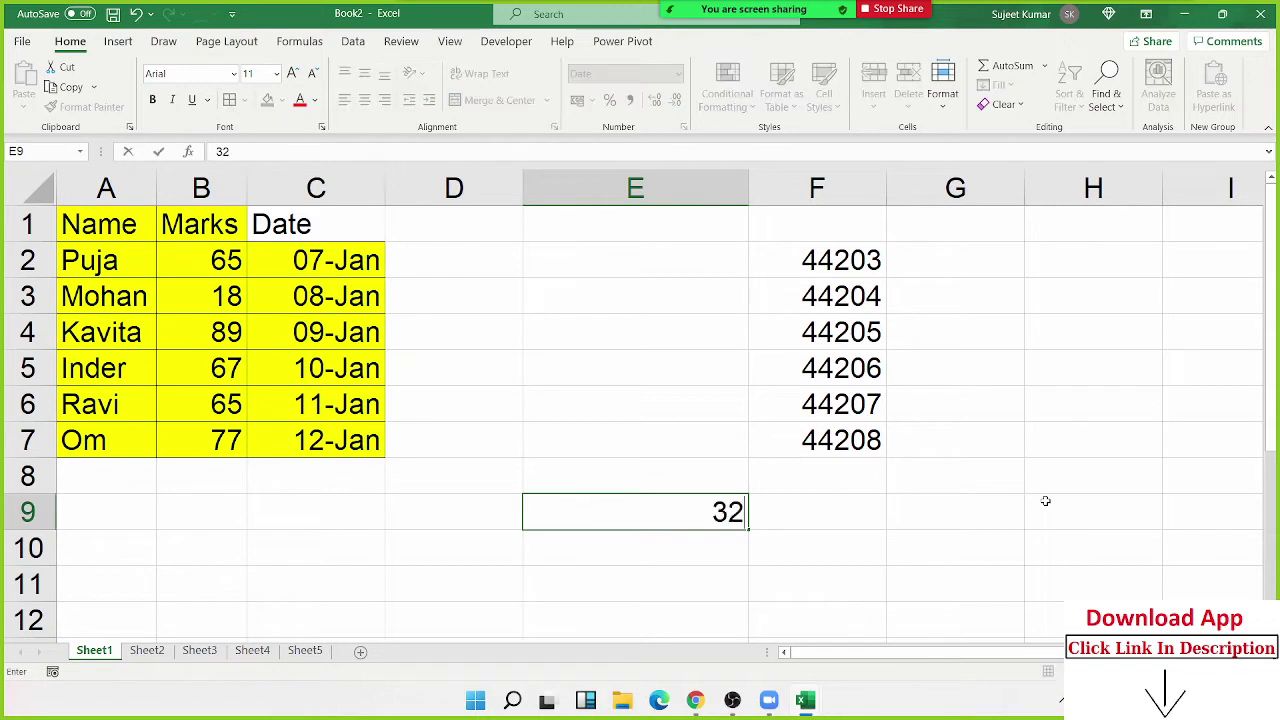
key("Return")
key("Up")
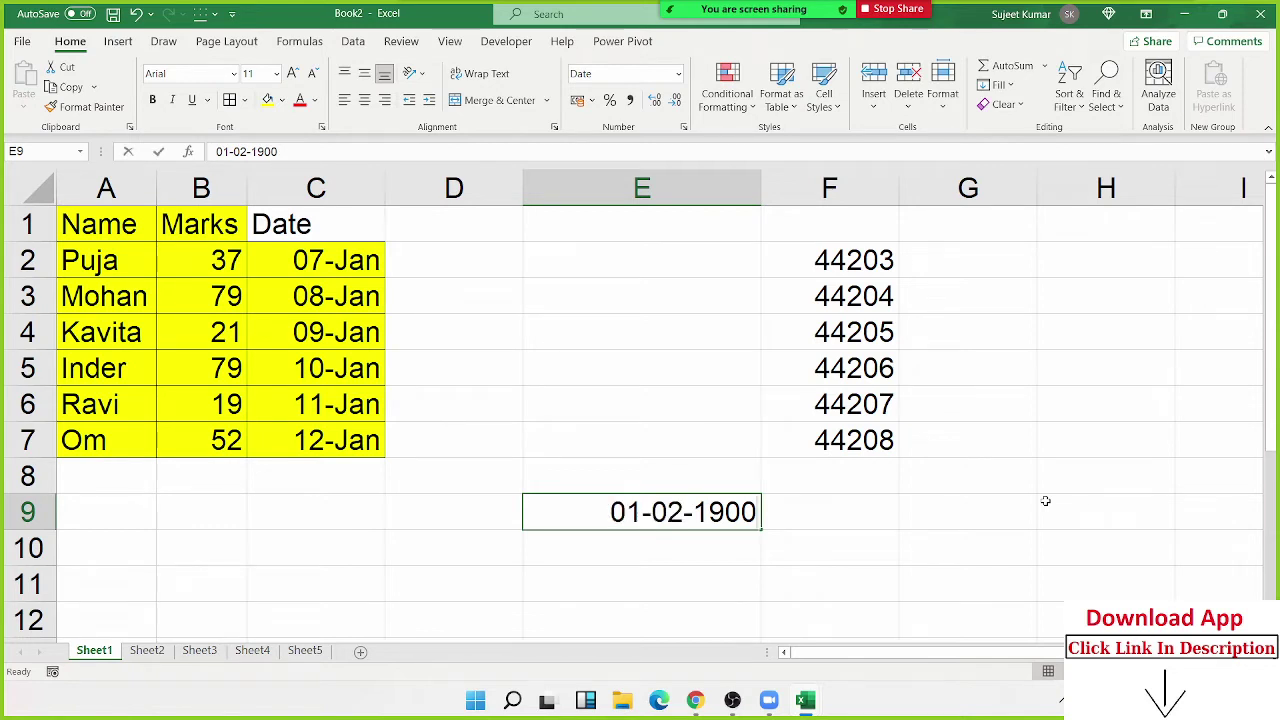
type("367")
key("Return")
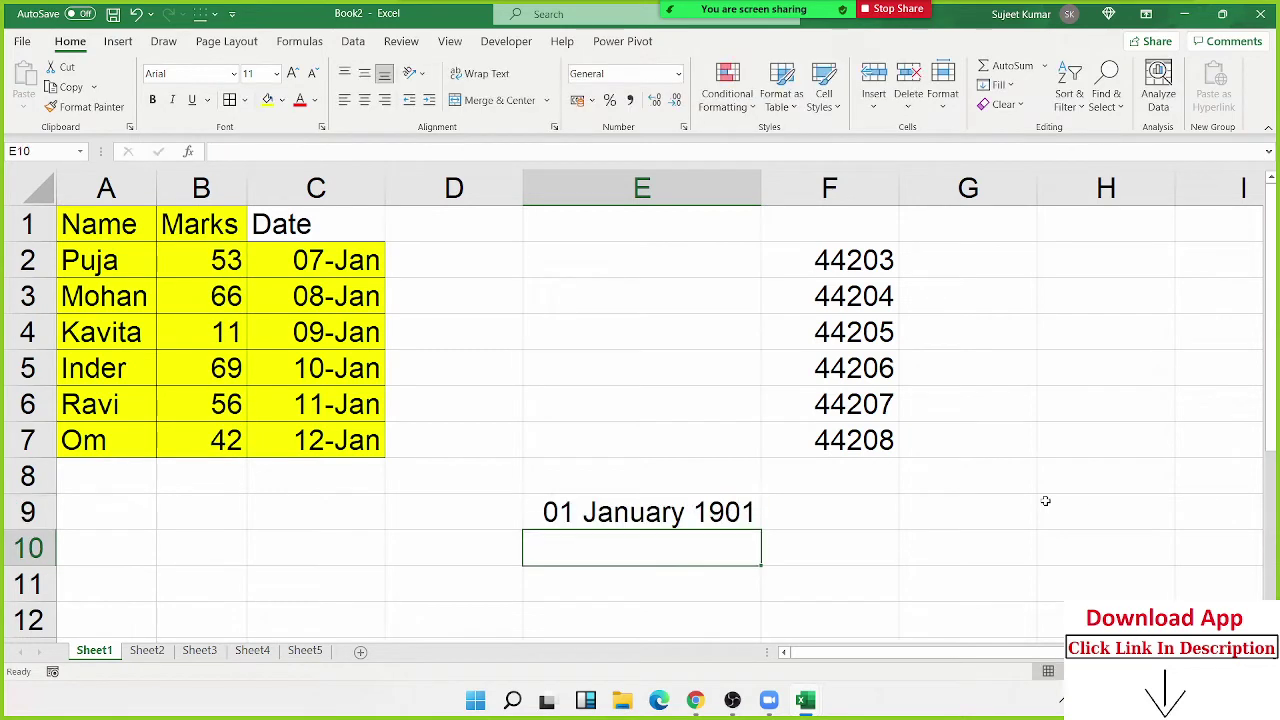
key("Up")
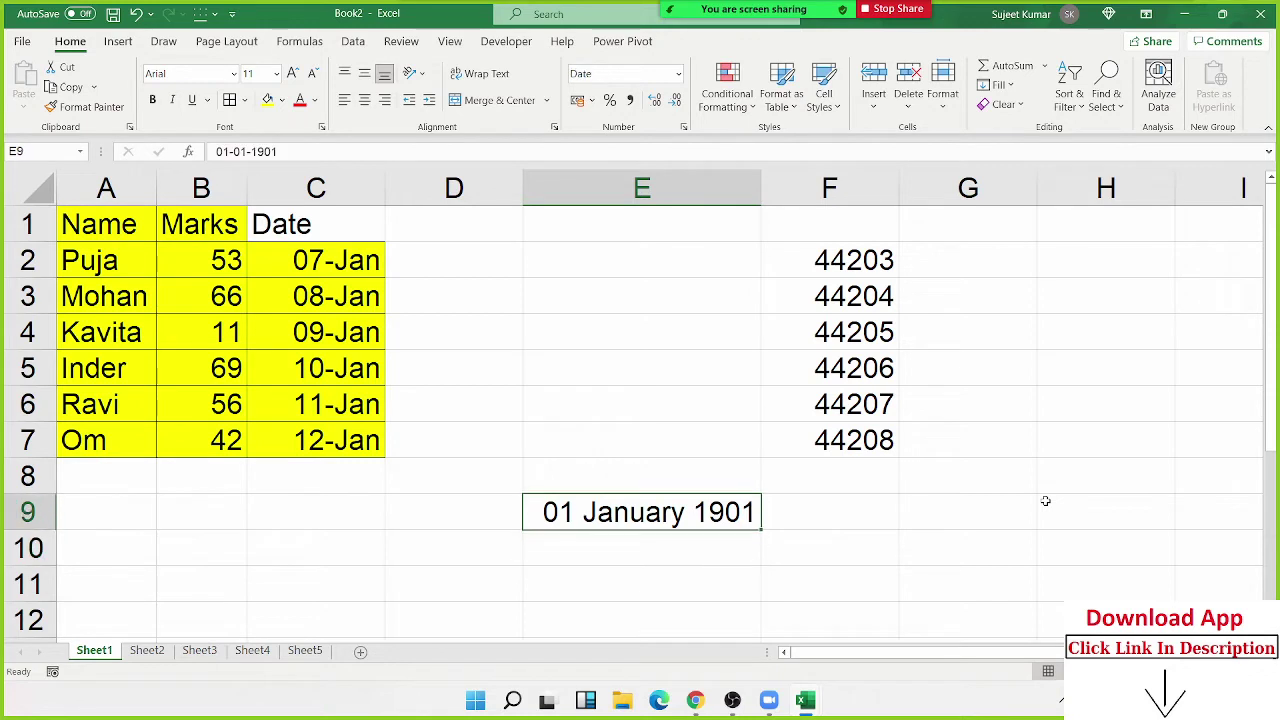
type("44")
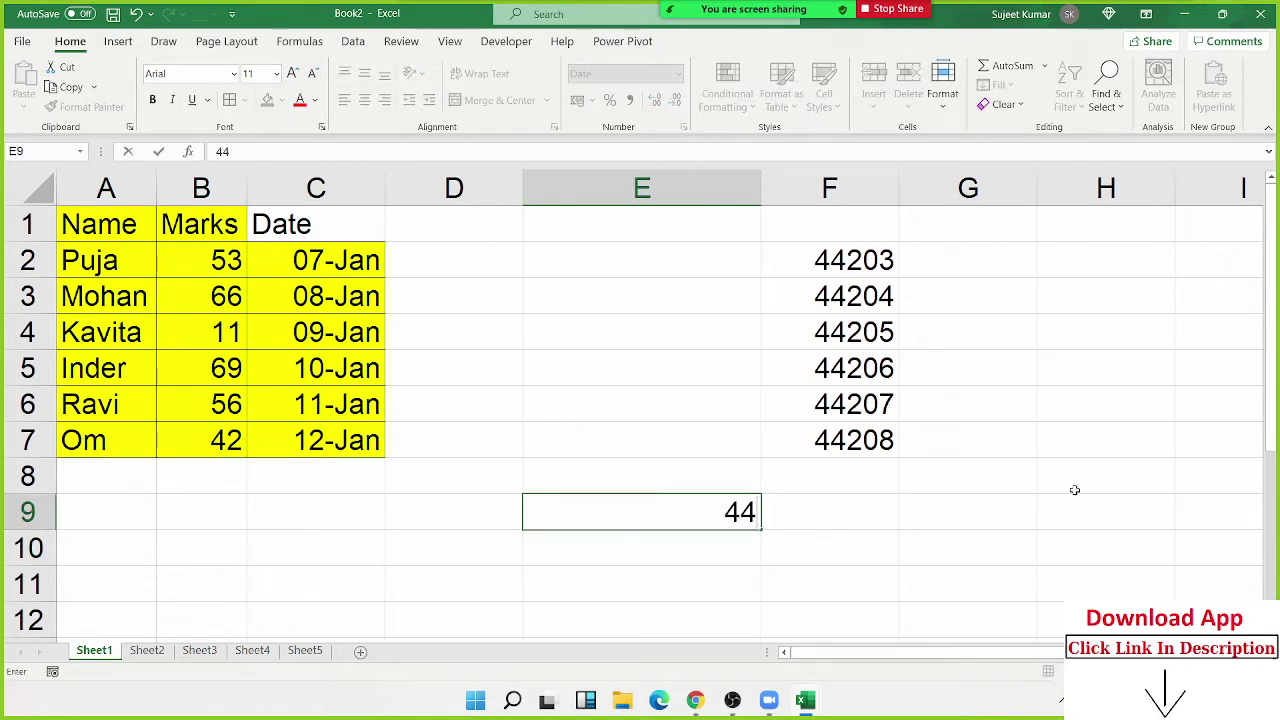
type("2036")
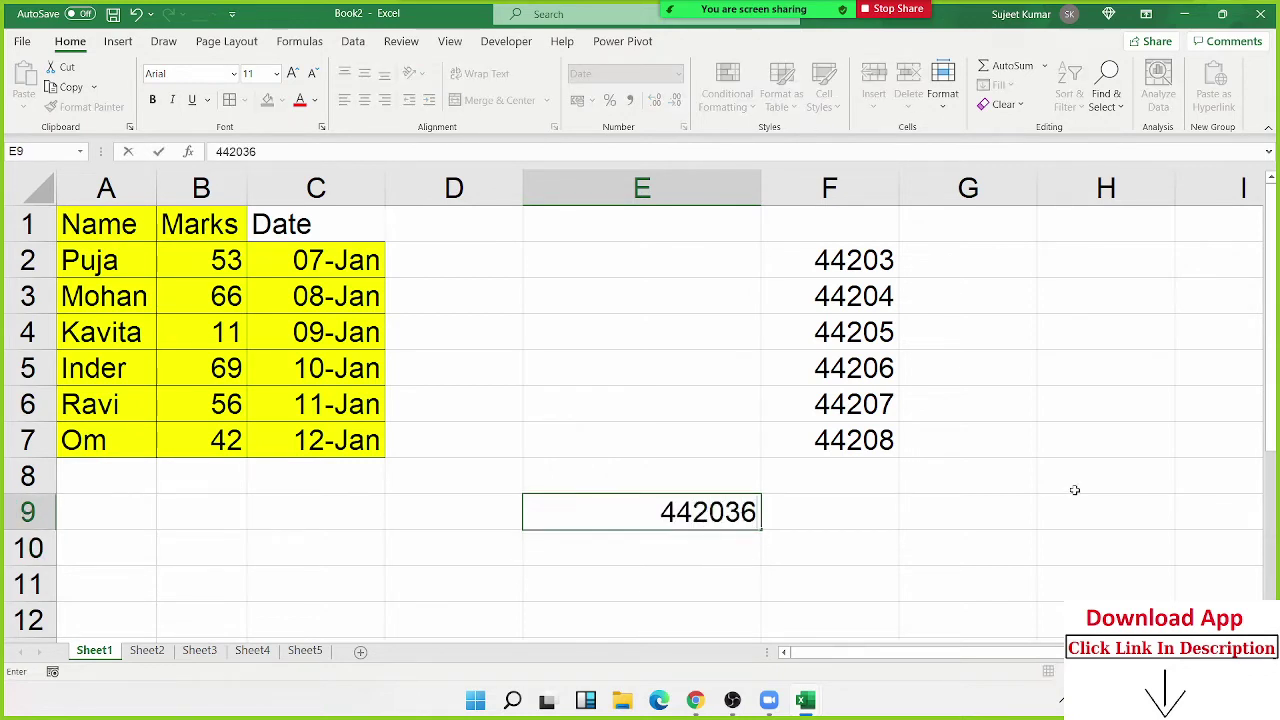
key("BackSpace")
key("Return")
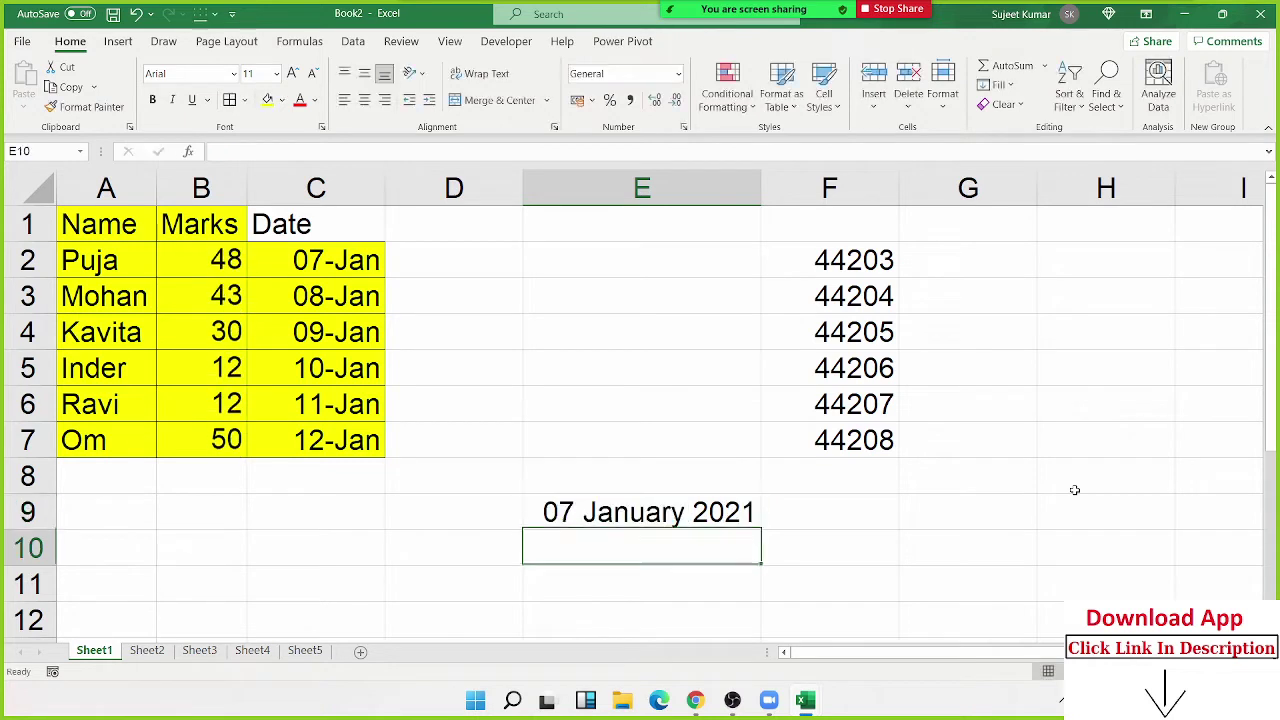
key("Up")
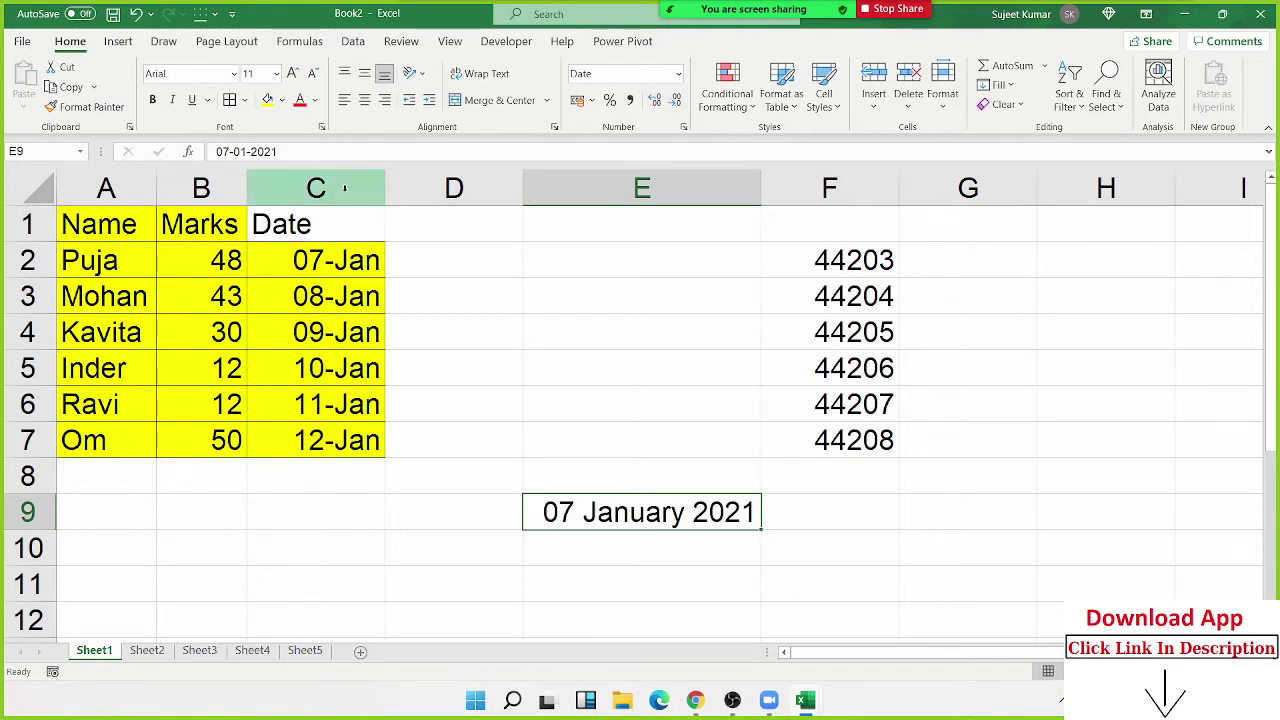
left_click(453, 558)
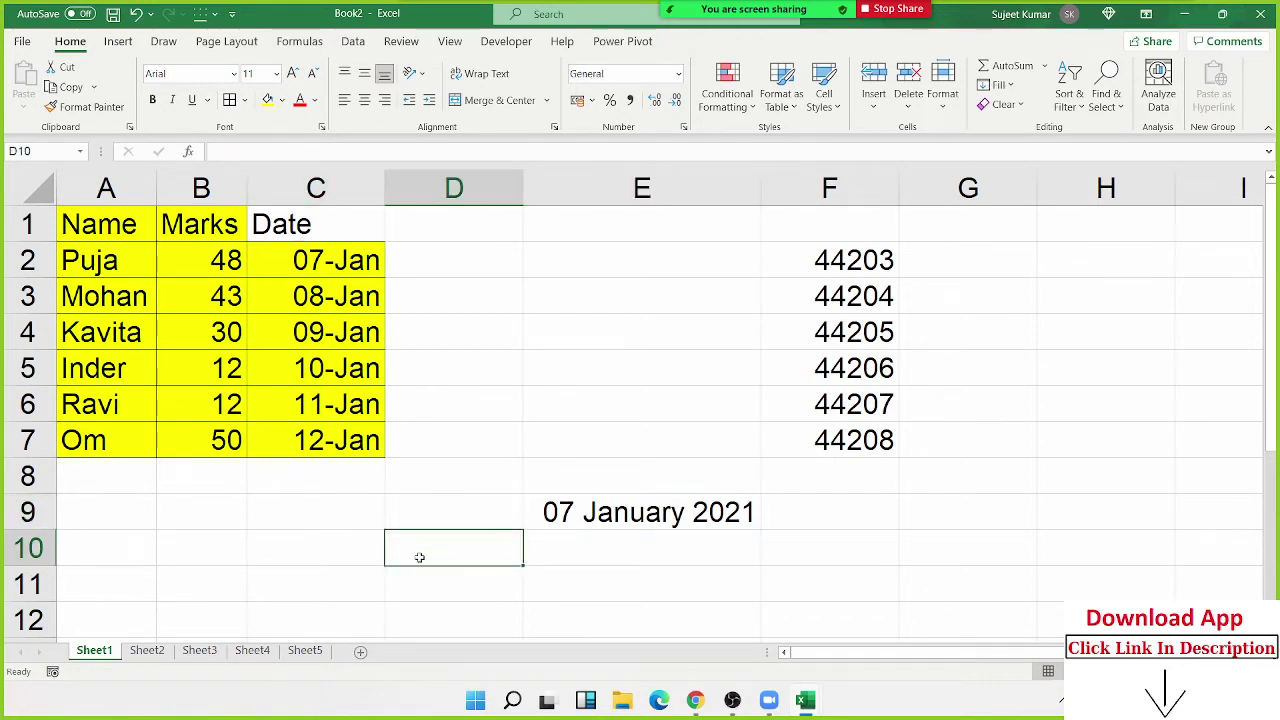
- Enter the text 12sd in D10 and the formula =D10+20 in D11
type("12sd")
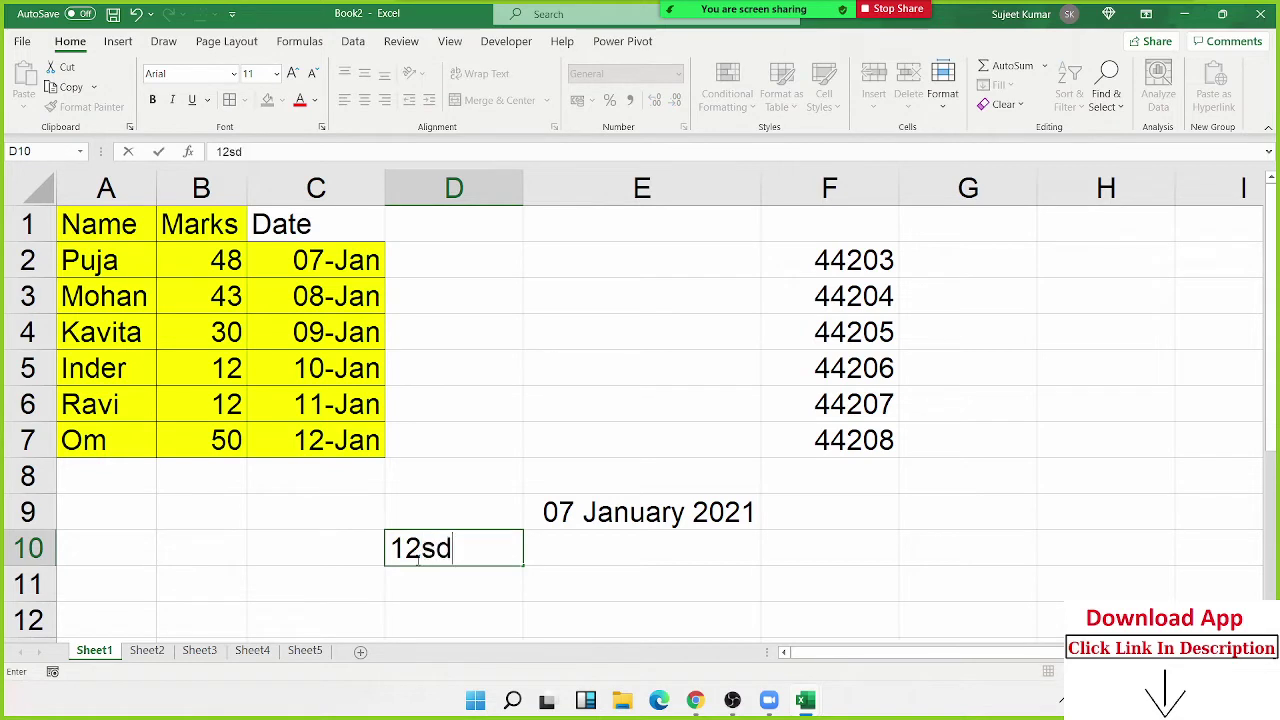
key("Return")
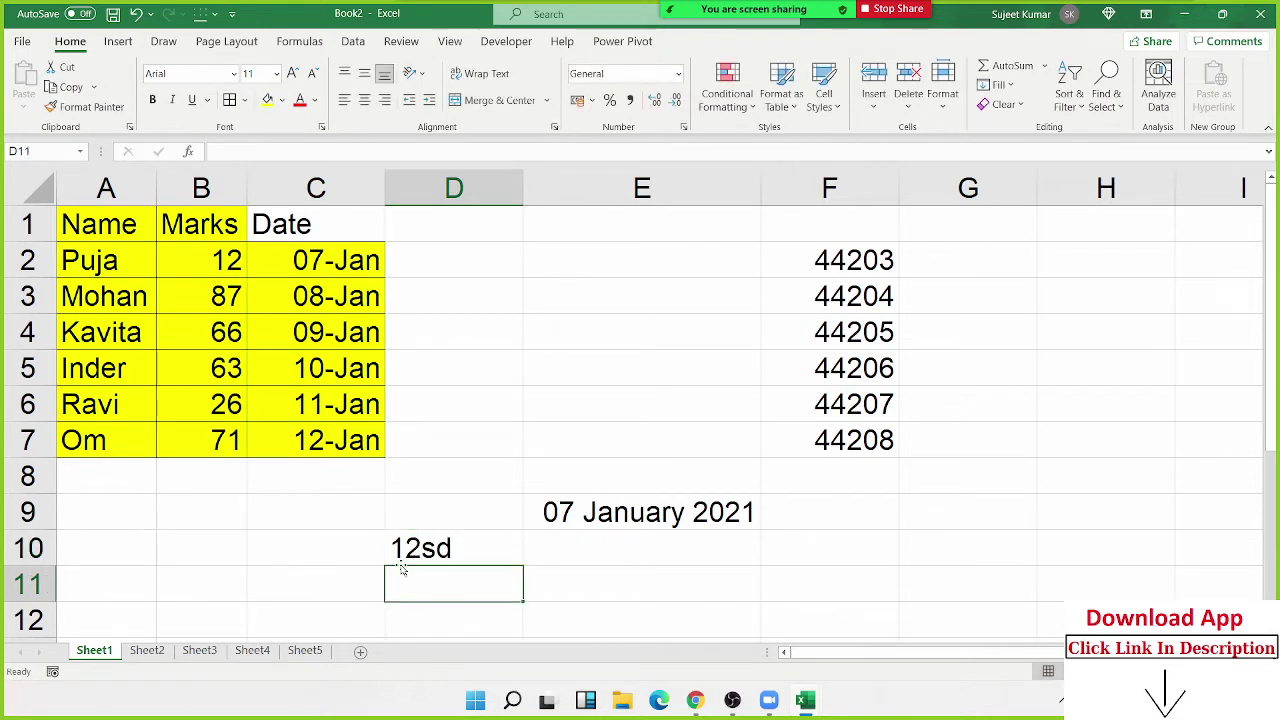
type("=")
key("Up")
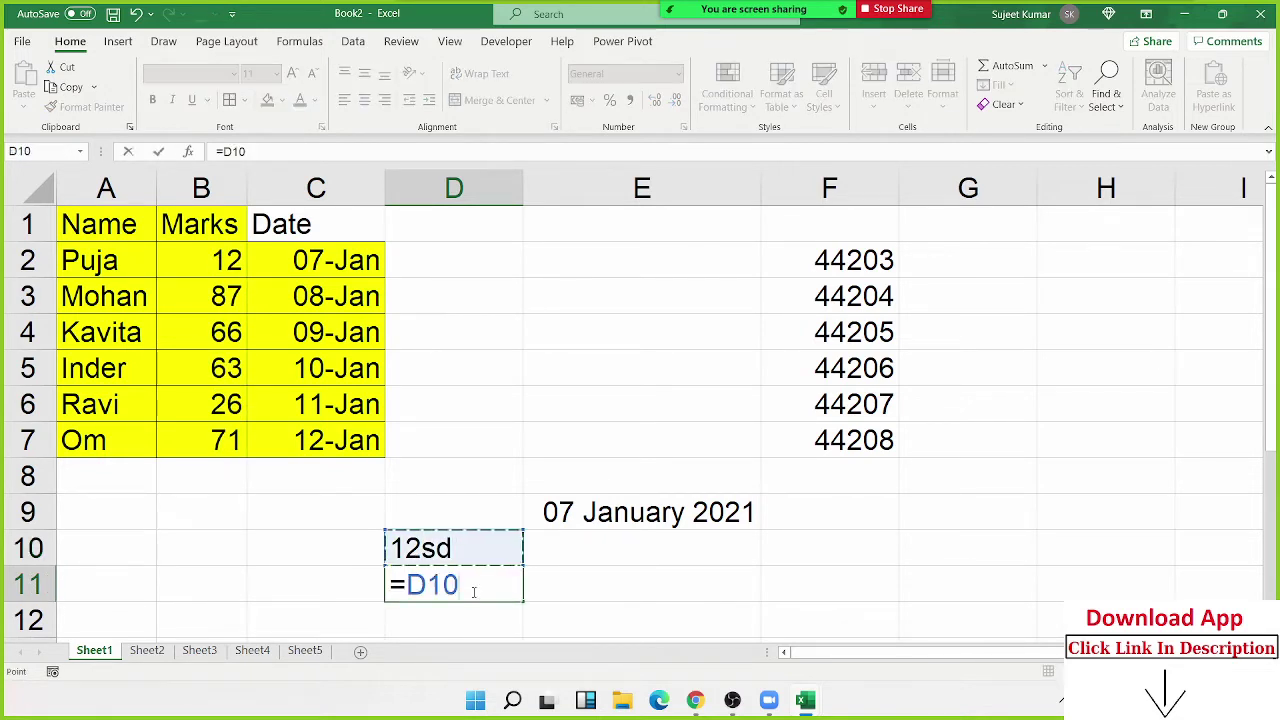
type("+20")
key("Return")
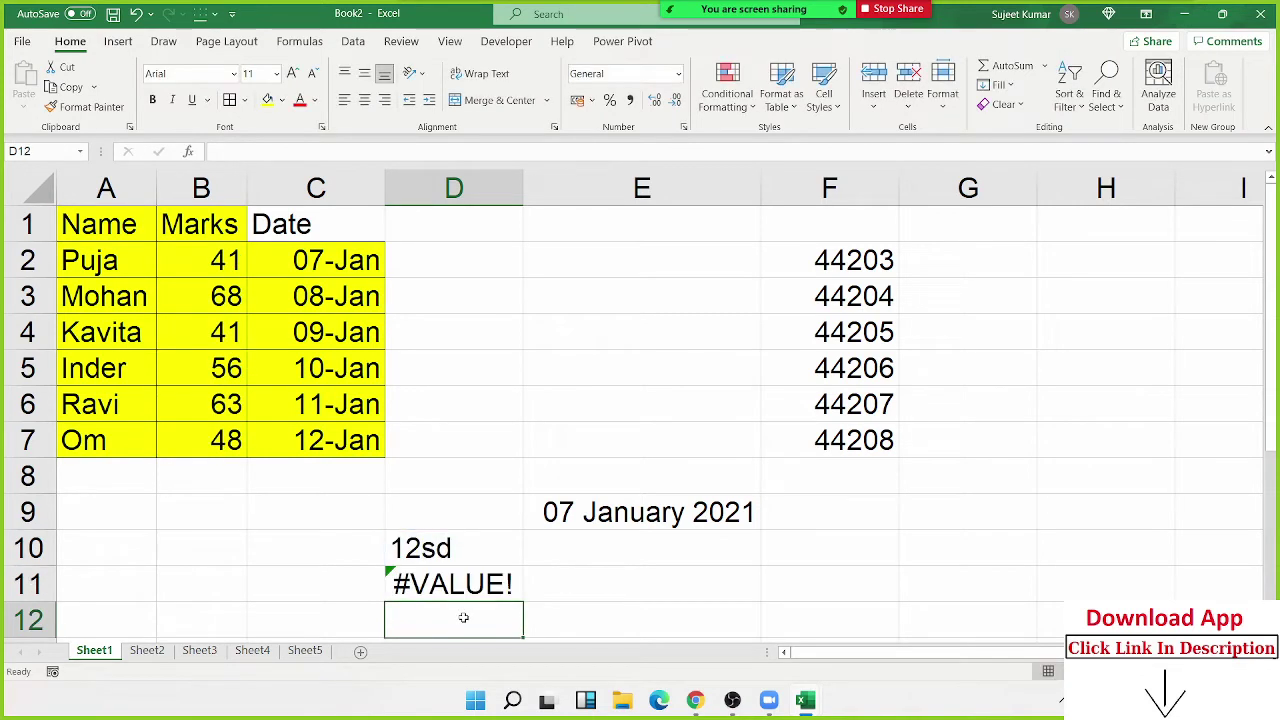
- Enter the formula =C7+20 in D7 to add 20 days to the C7 date
key("Up")
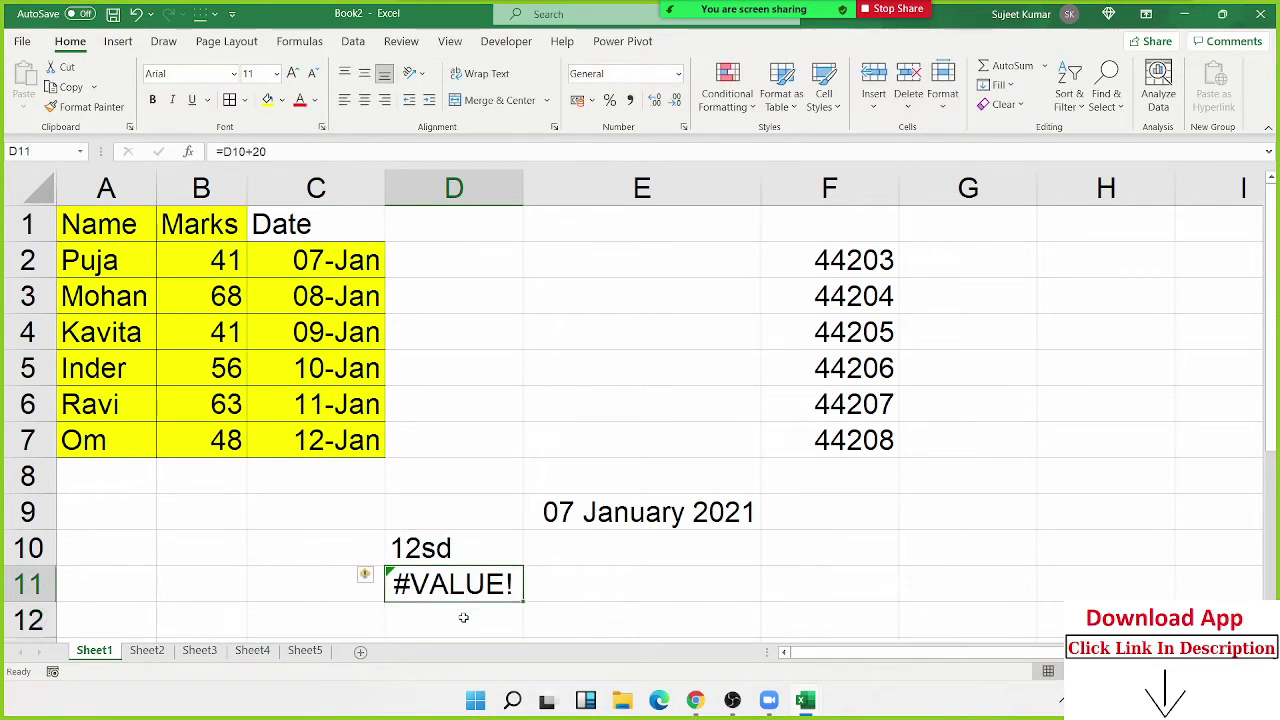
key("Up")
key("Up")
key("Up")
key("Left")
key("Up")
key("Right")
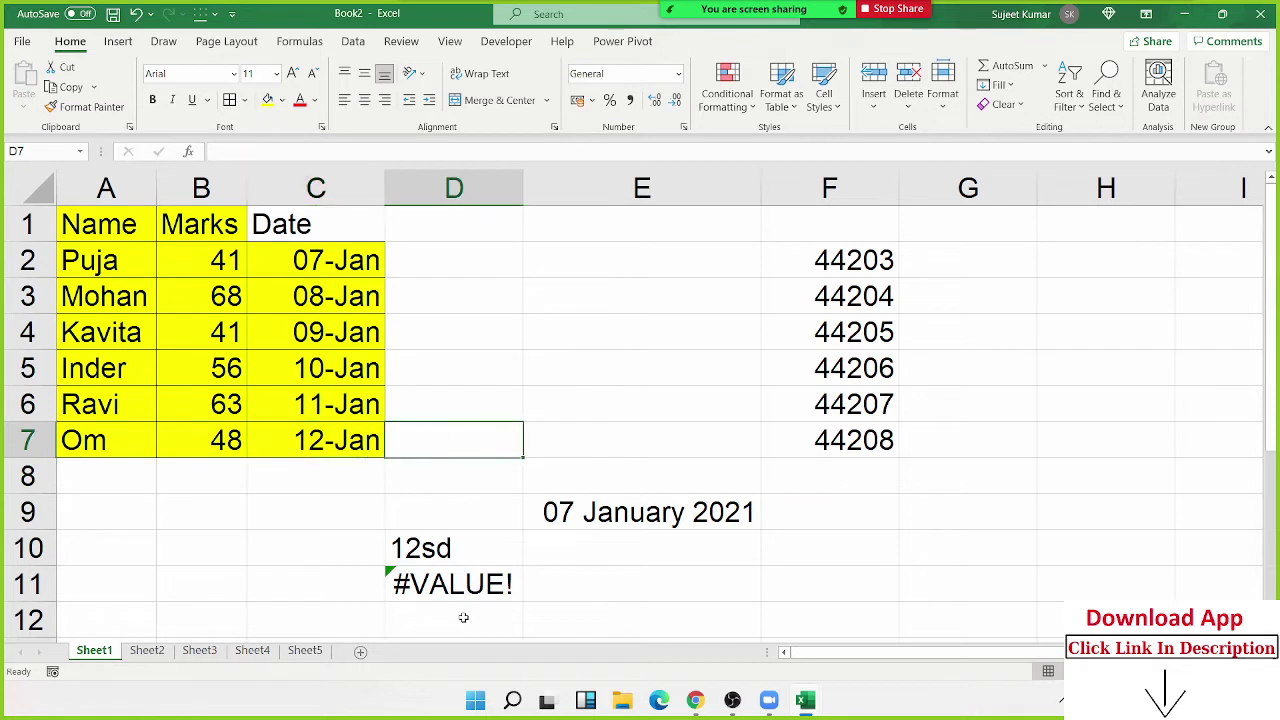
type("=")
key("Left")
type("+2")
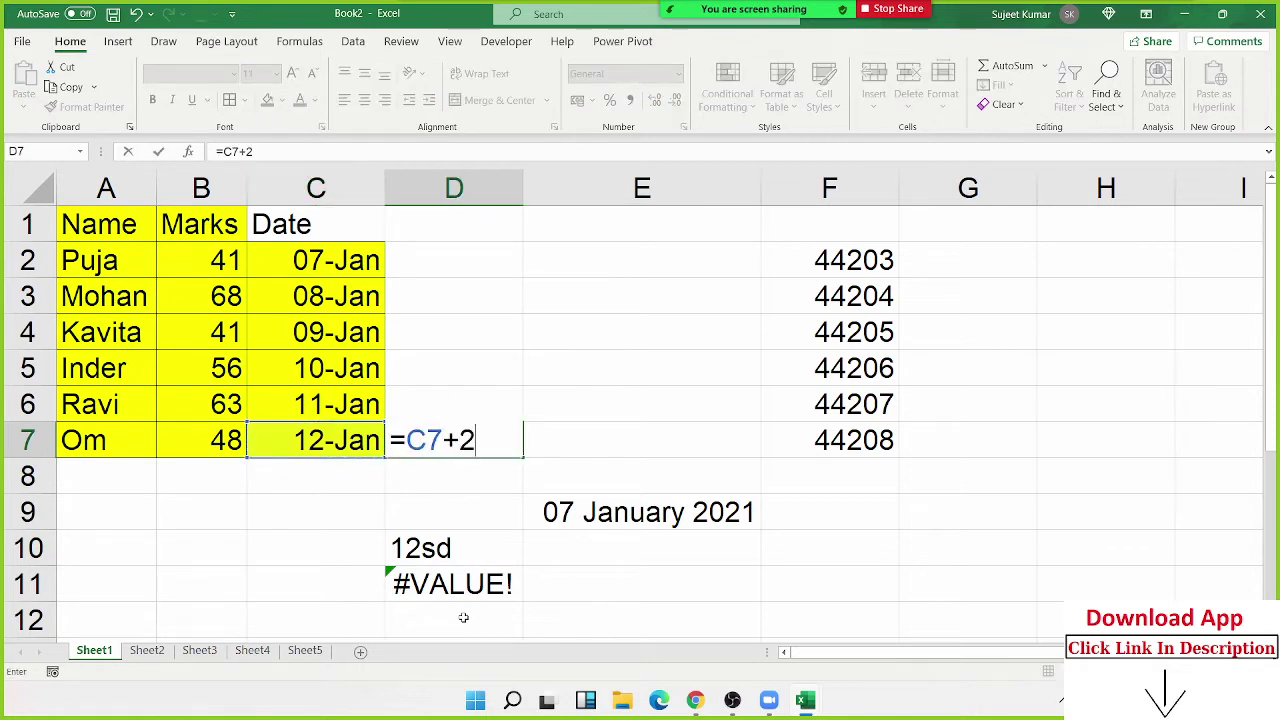
type("0")
key("Return")
- Show C7 and D7 as serial numbers 44208 and 44228 with Ctrl+Shift+~, then restore dates
key("Up")
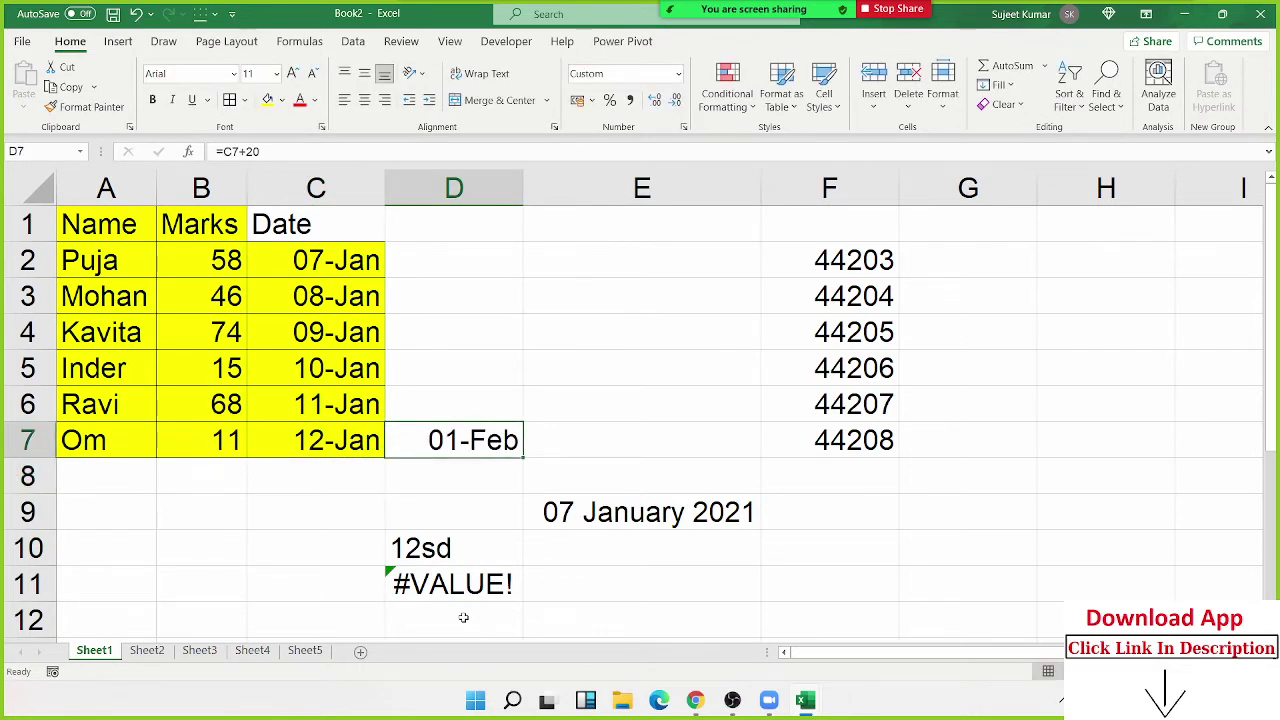
key("Left")
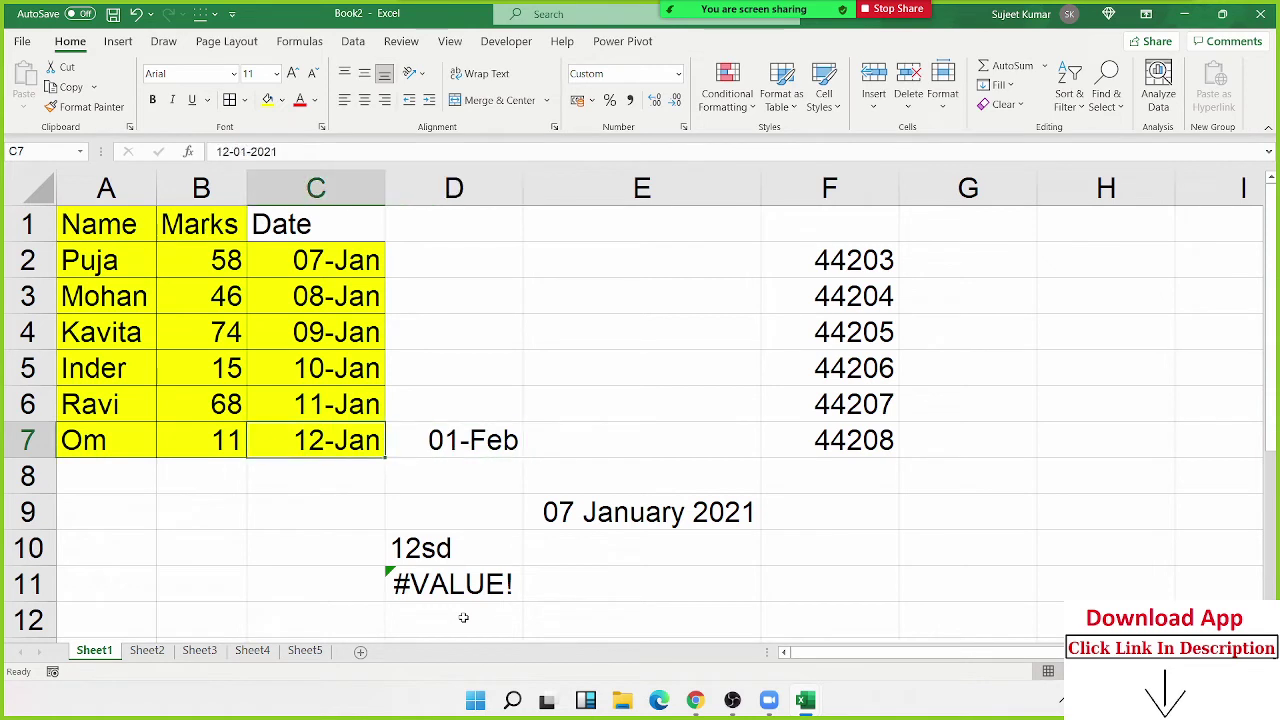
key("ctrl+shift+asciitilde")
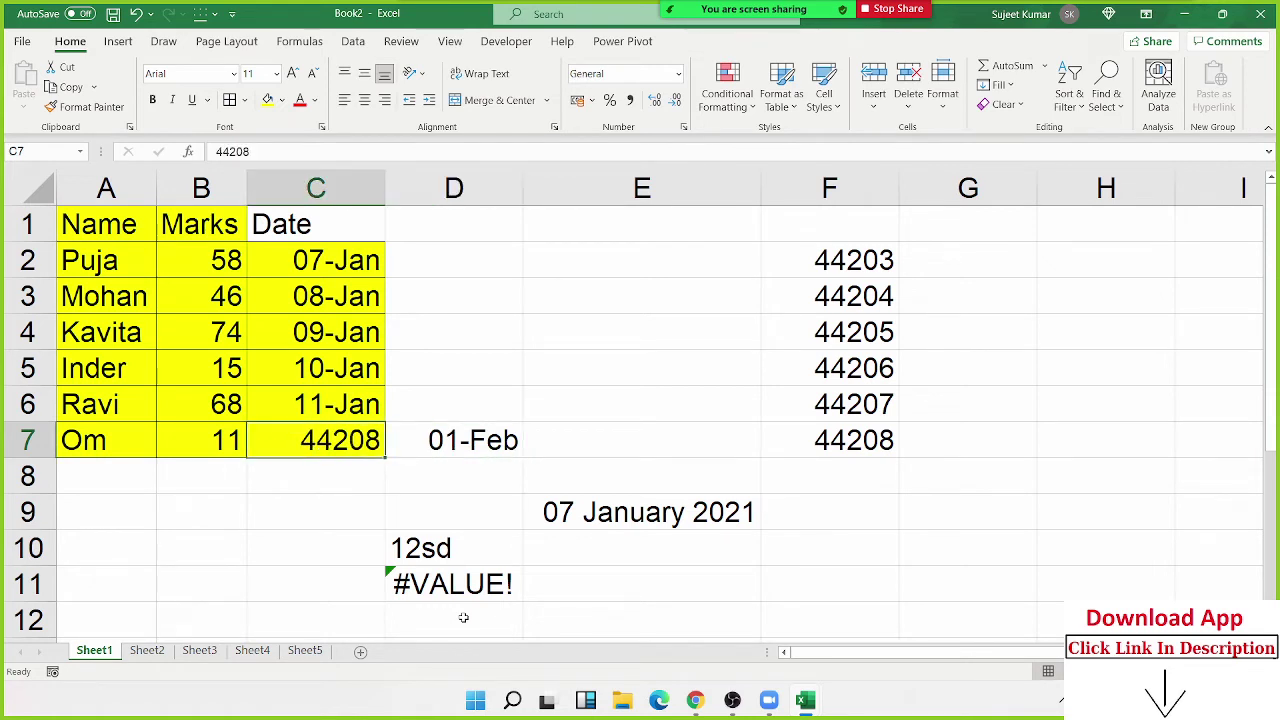
key("Right")
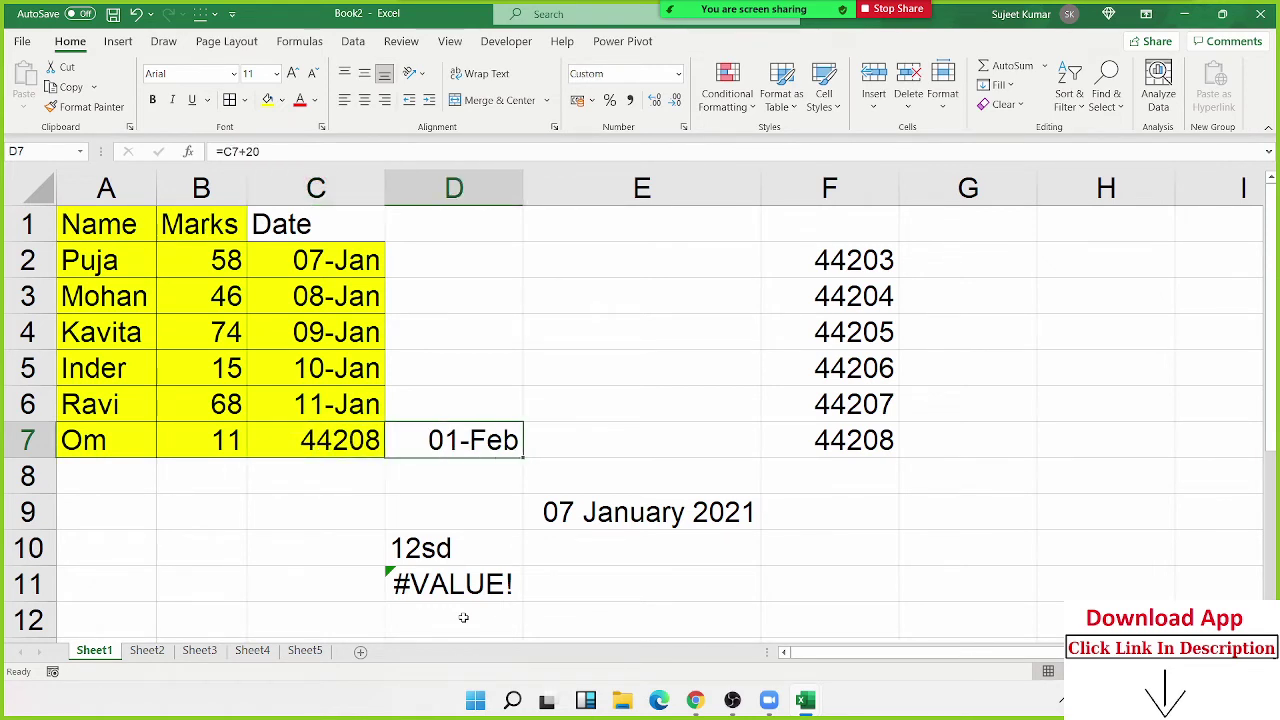
key("ctrl+shift+asciitilde")
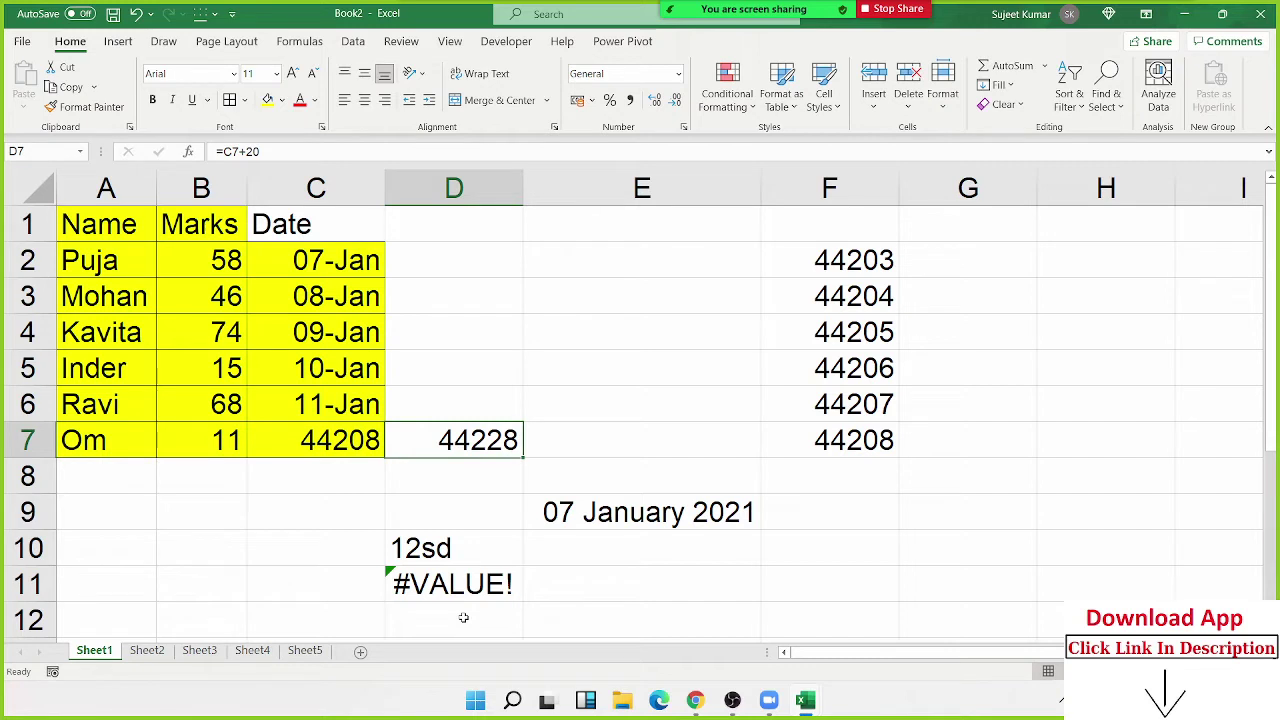
key("F4")
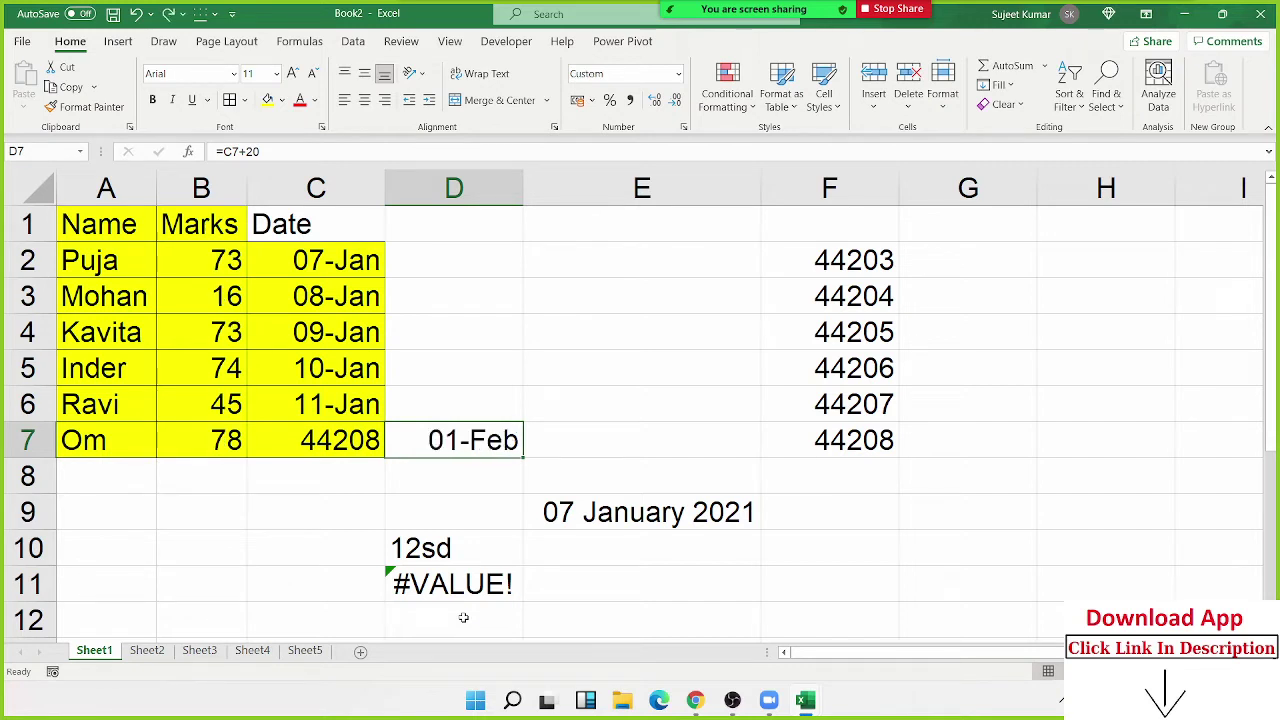
key("Left")
key("F4")
key("Right")
- Clear all test entries in D7:E11
key("shift+Down")
key("shift+Down")
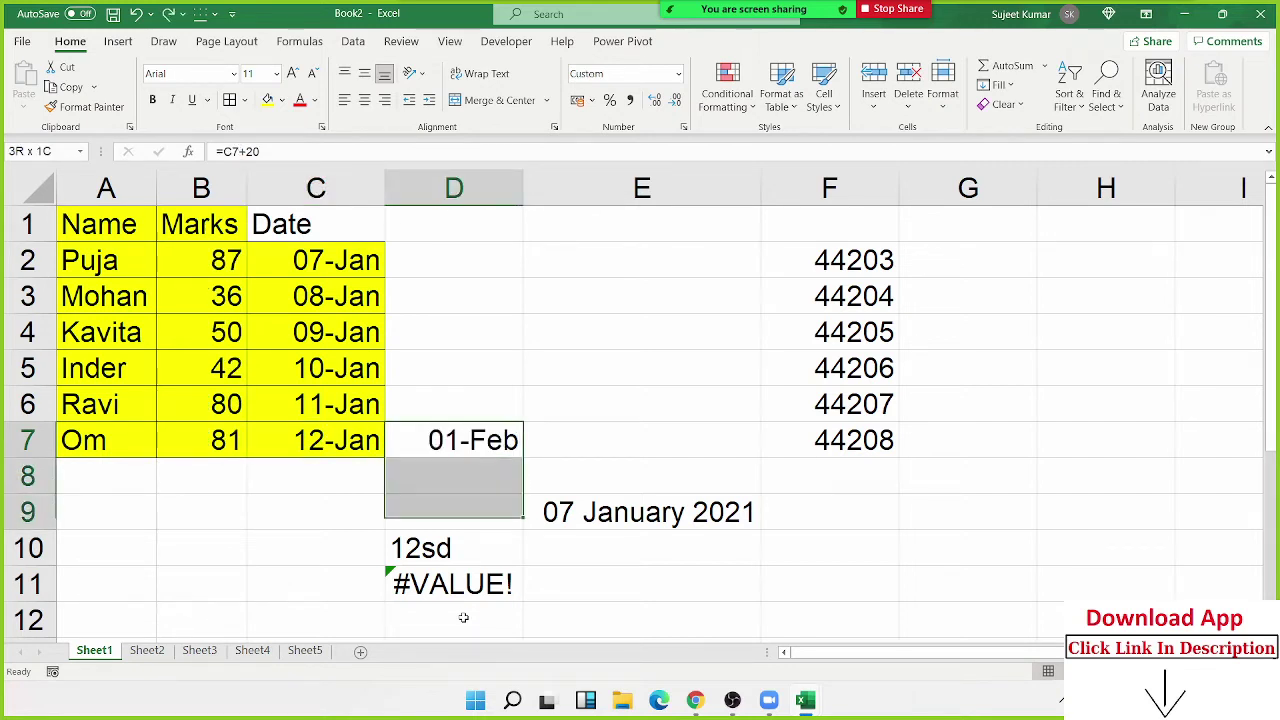
key("shift+Down")
key("shift+Down")
key("shift+Right")
key("Delete")
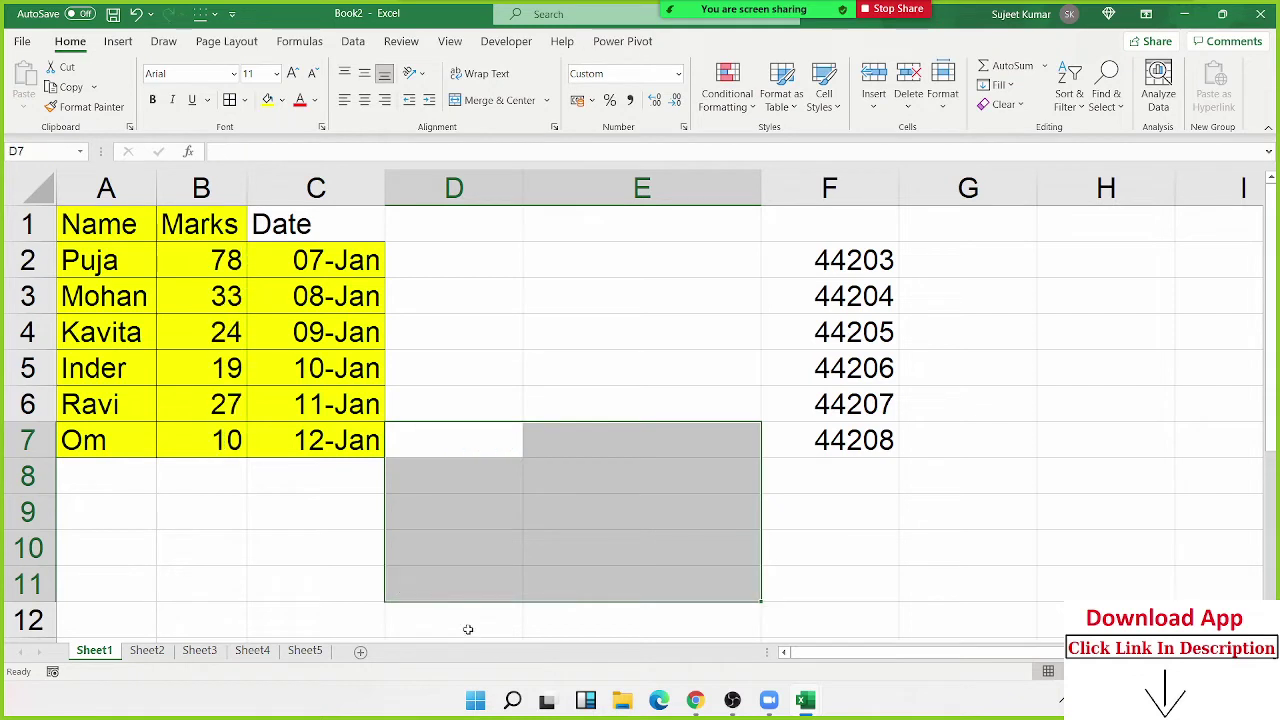
- Paste the C2:C7 dates into G2:G7 as values and number formats, then go to Sheet2
key("Left")
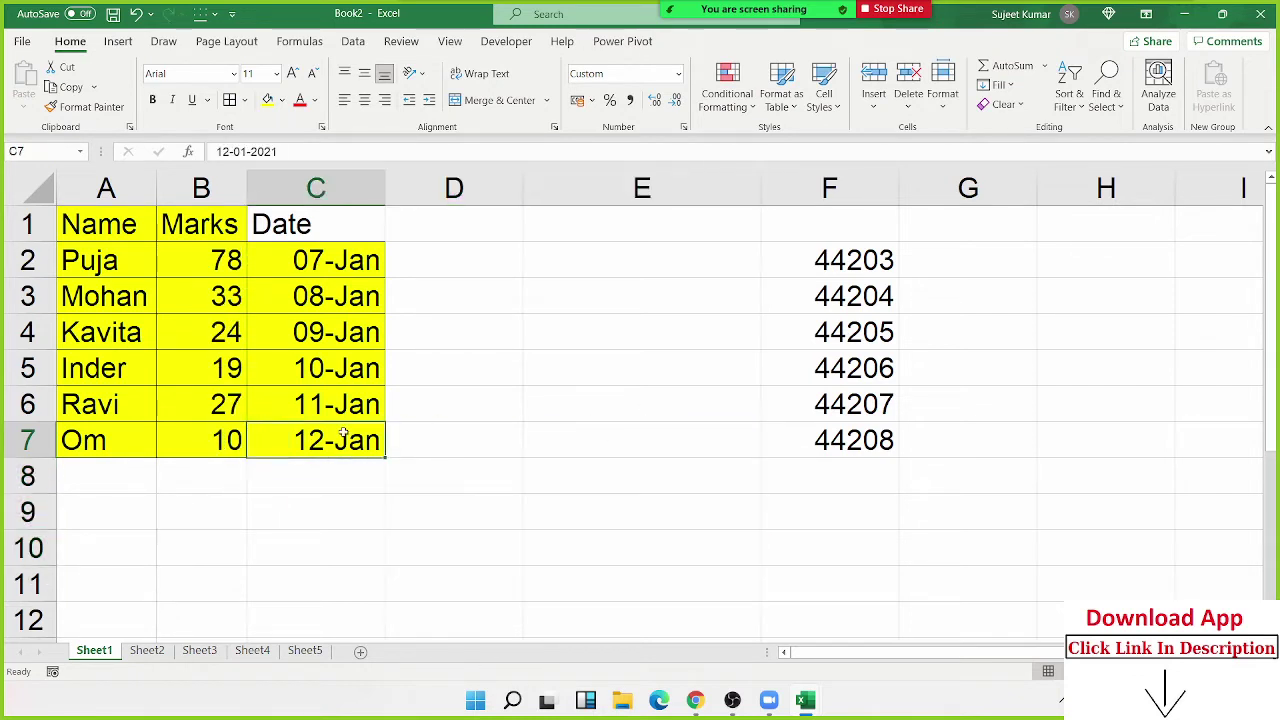
key("shift+Up")
key("shift+Up")
key("shift+Up")
key("shift+Up")
key("ctrl+c")
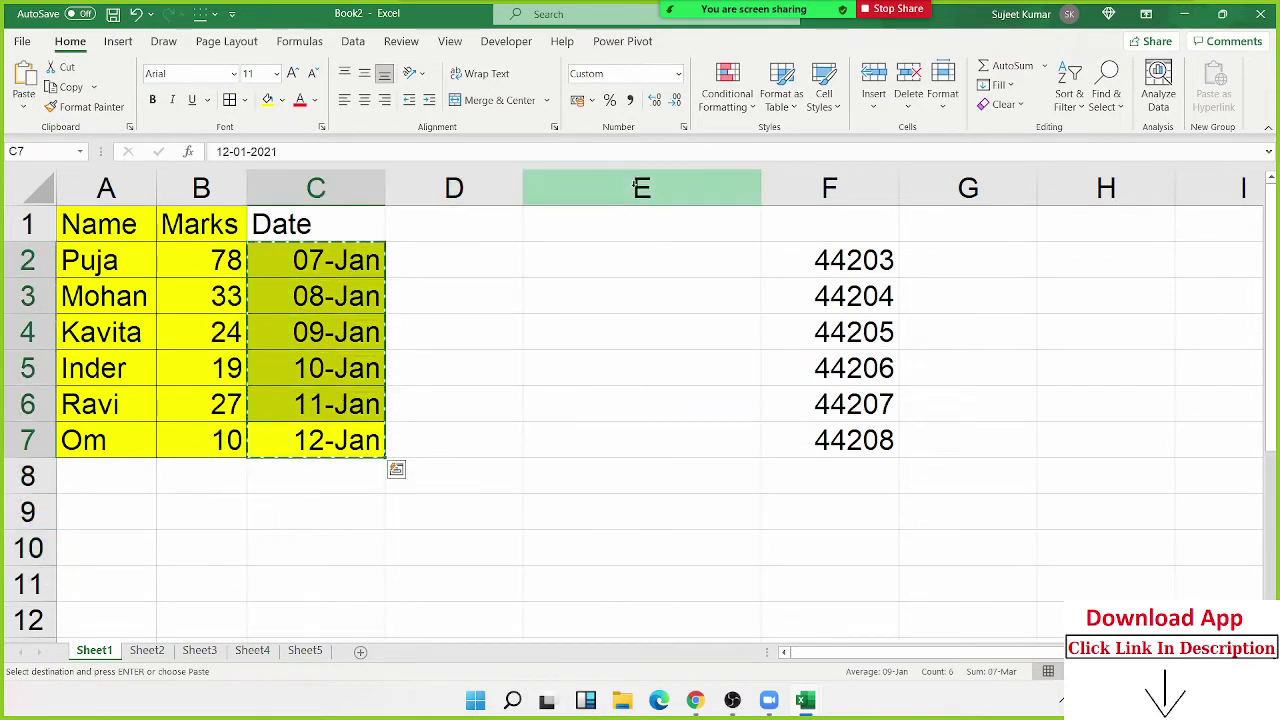
right_click(1000, 258)
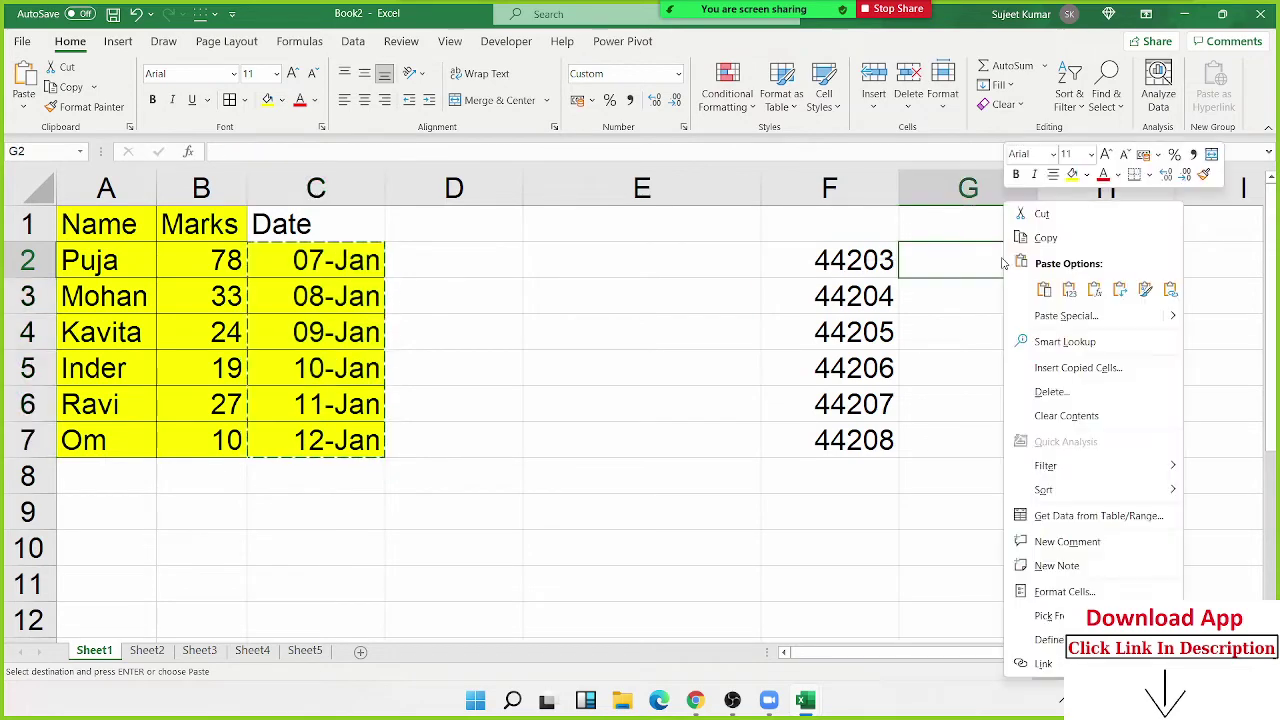
left_click(1043, 317)
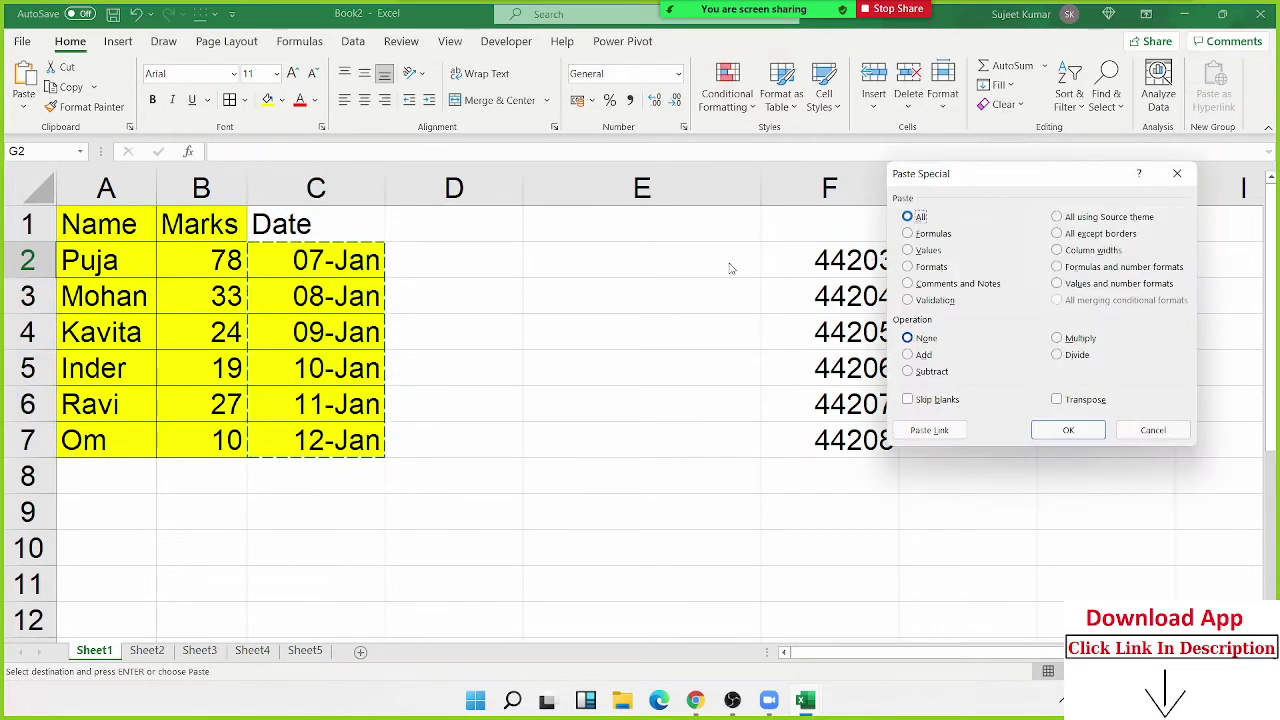
mouse_move(947, 178)
left_mouse_down()
mouse_move(507, 240)
mouse_move(523, 233)
left_mouse_up()
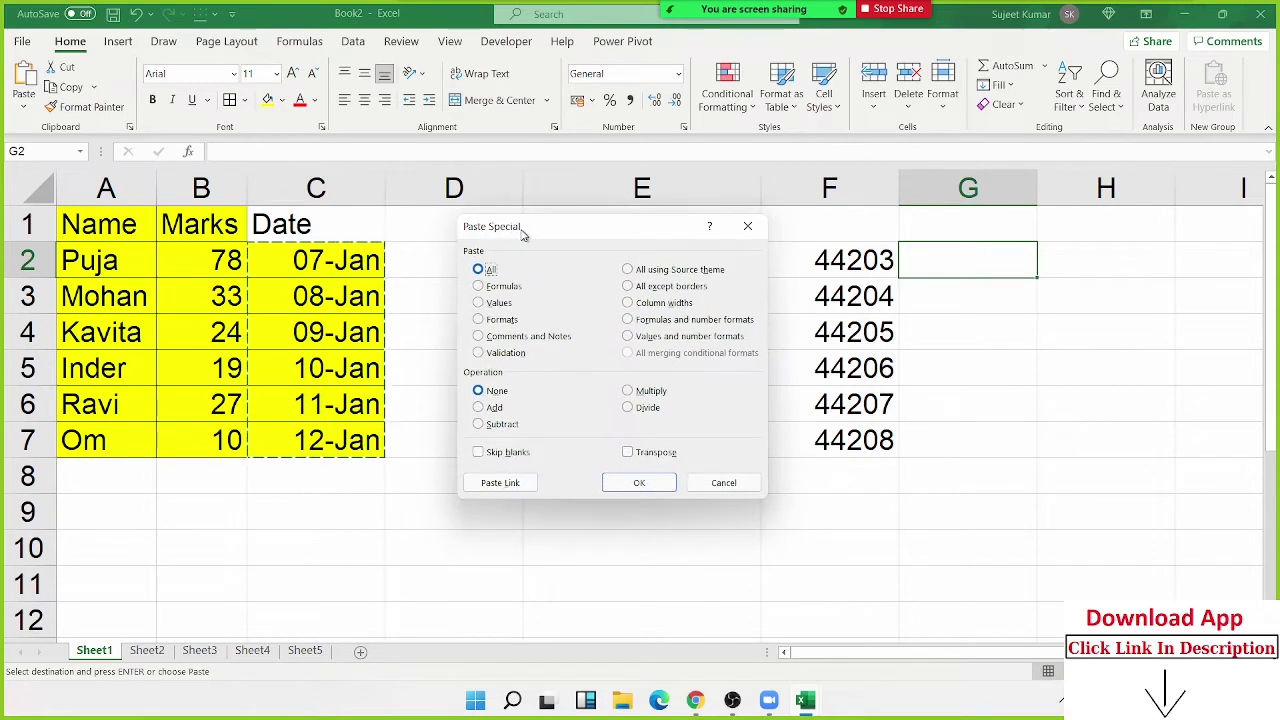
left_click(655, 320)
left_click(652, 337)
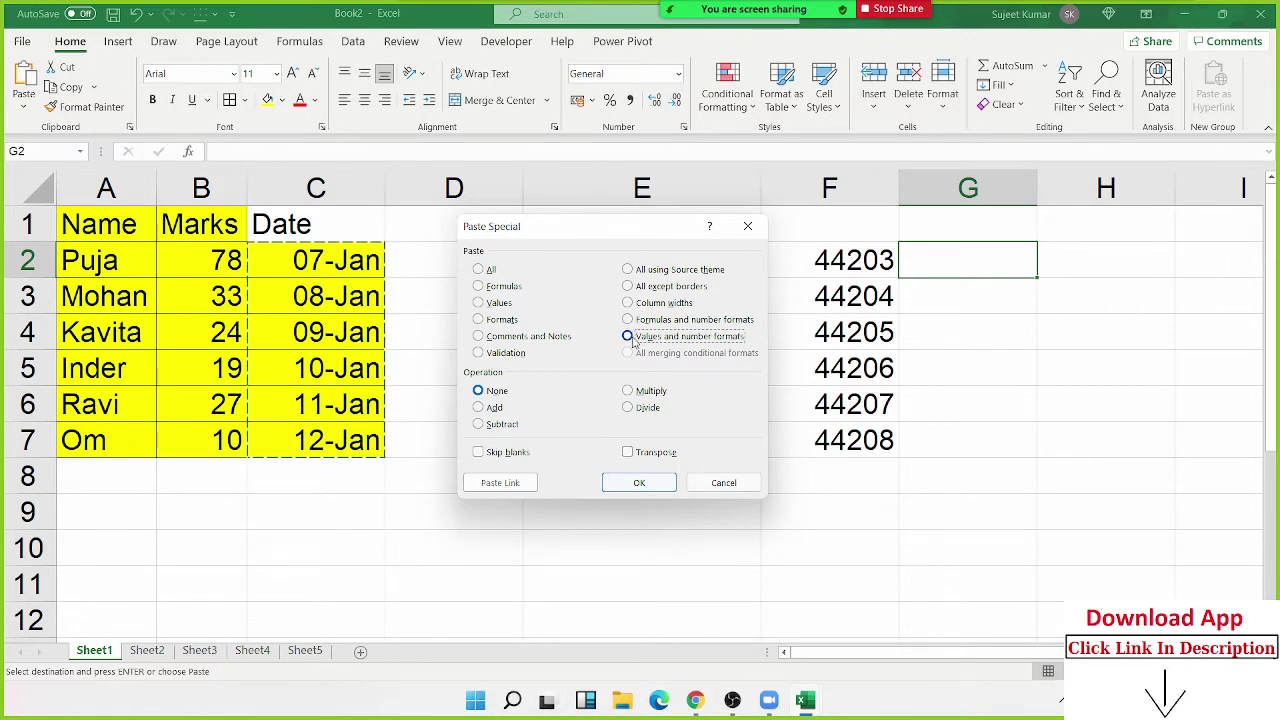
left_click(637, 479)
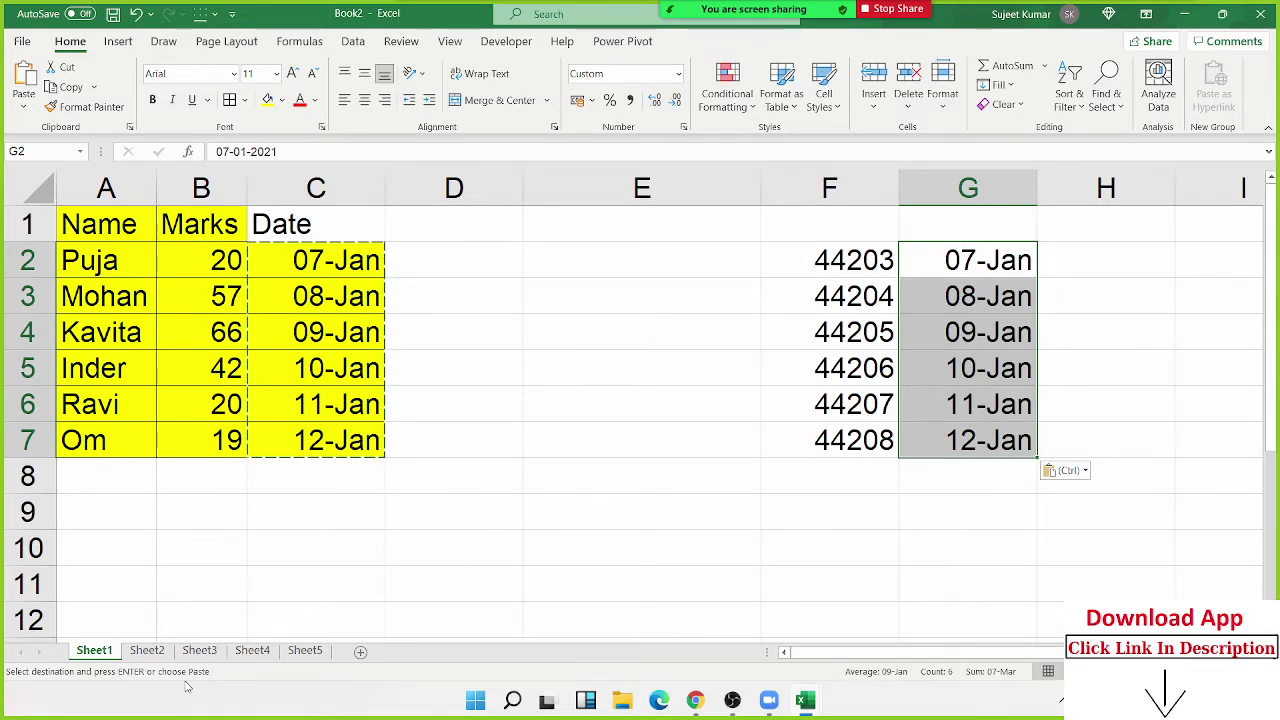
left_click(160, 652)
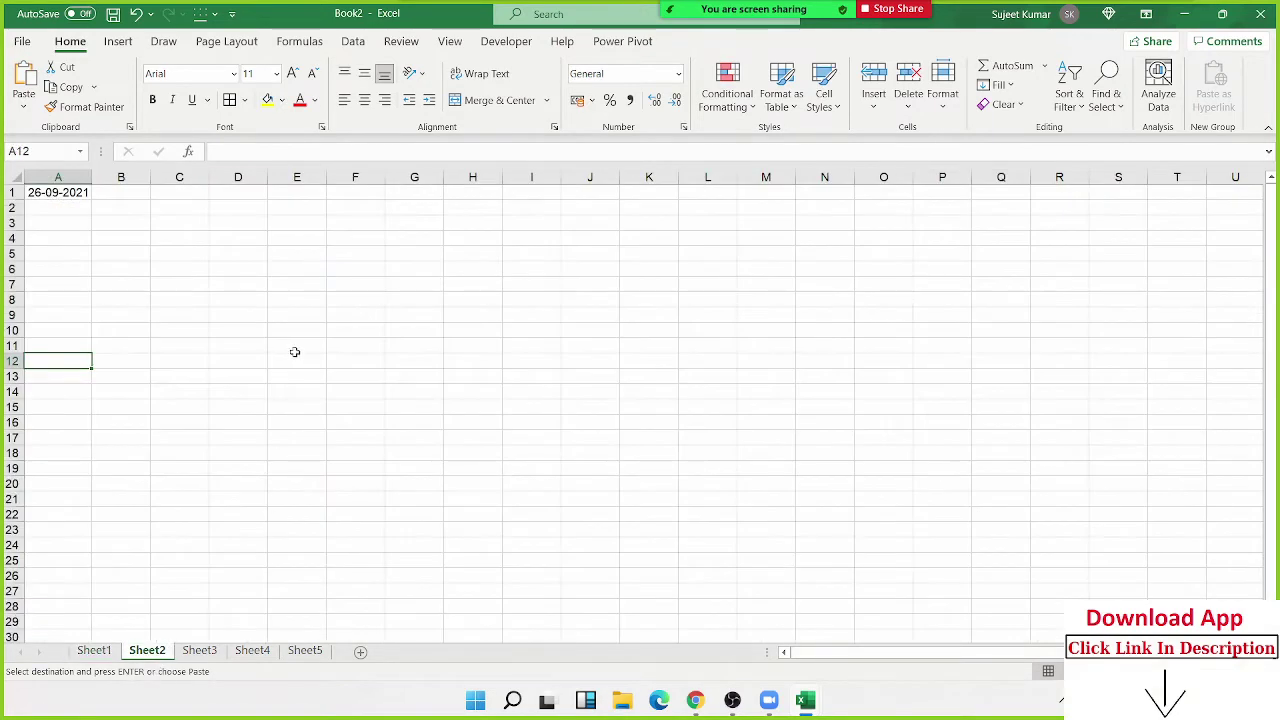
- Enter 20 in C4 and 30 in D4
scroll(295, 352, "up", 1, "ctrl")
left_click(280, 285)
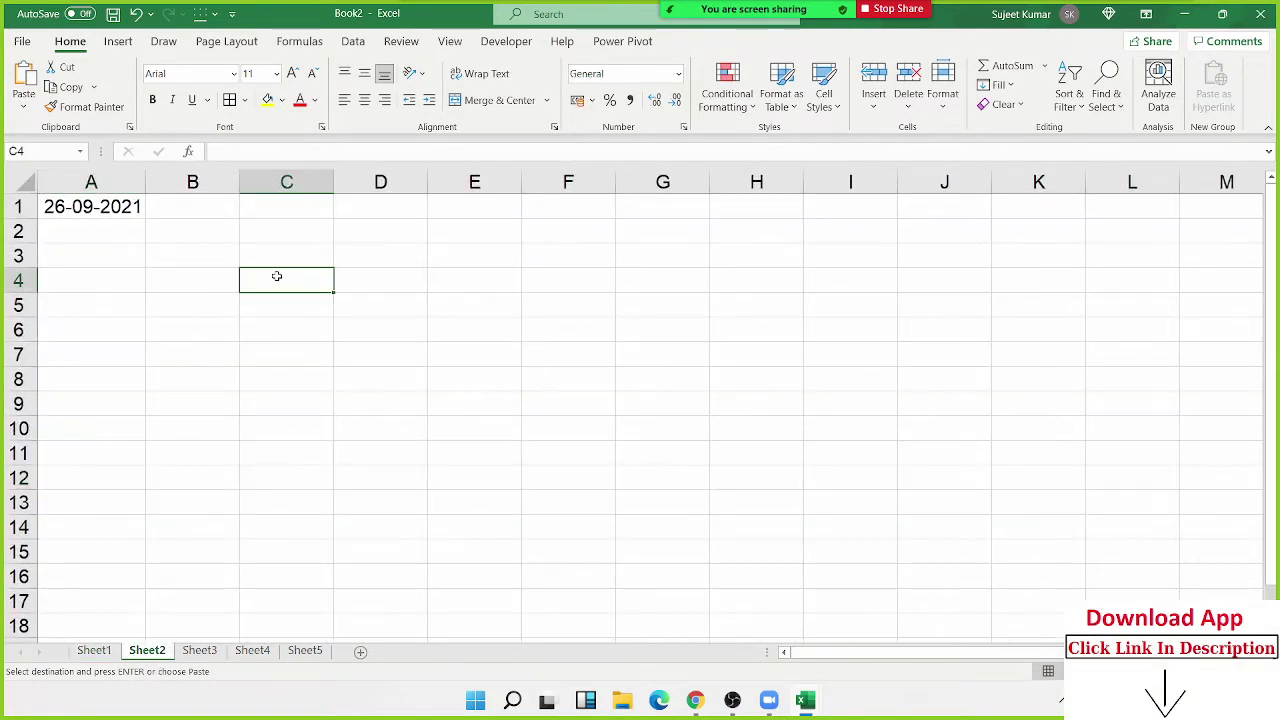
type("20")
key("Tab")
type("30")
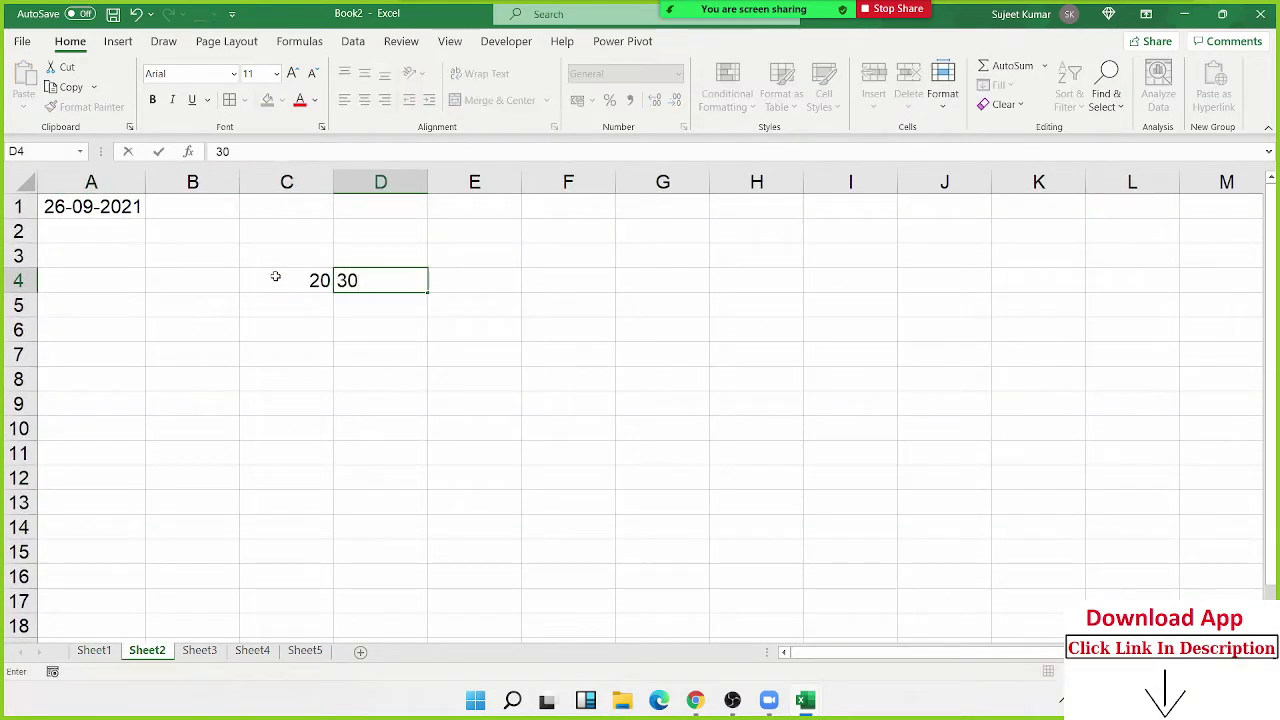
key("Return")
- Copy the 20 from C4, paste it over D4, then undo so D4 shows 30
left_click(275, 277)
key("ctrl+c")
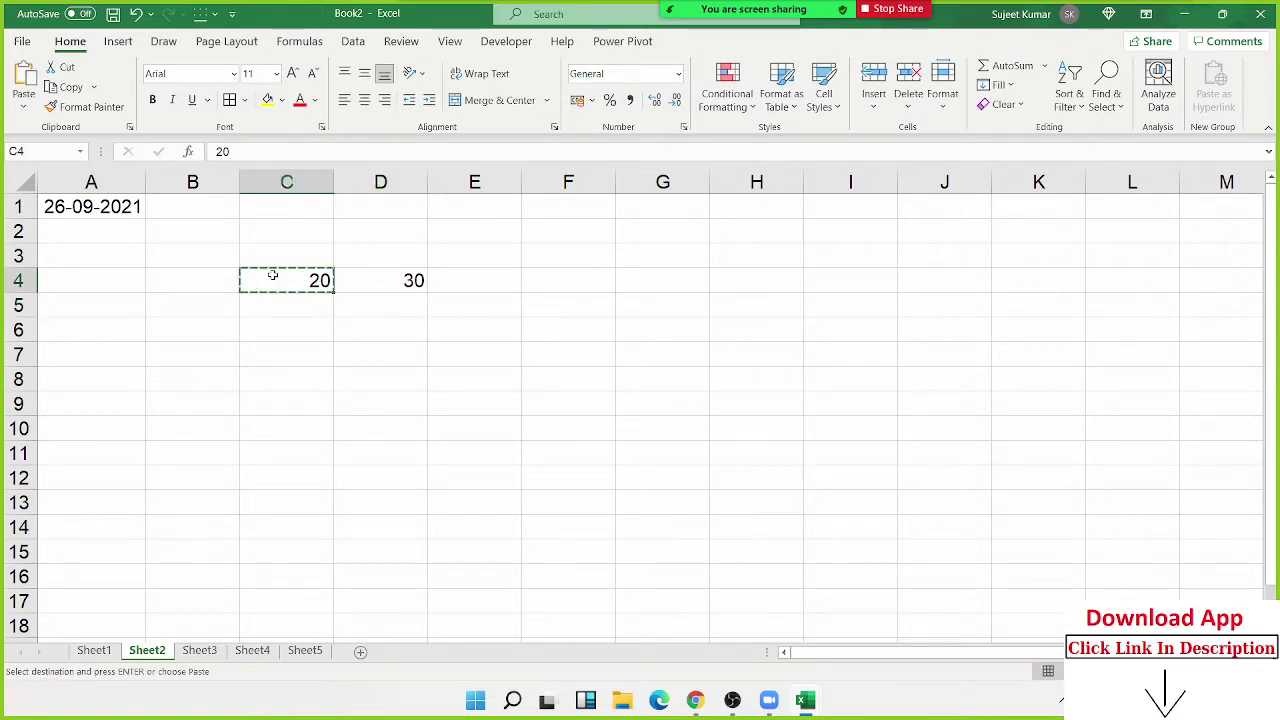
left_click(366, 277)
right_click(366, 277)
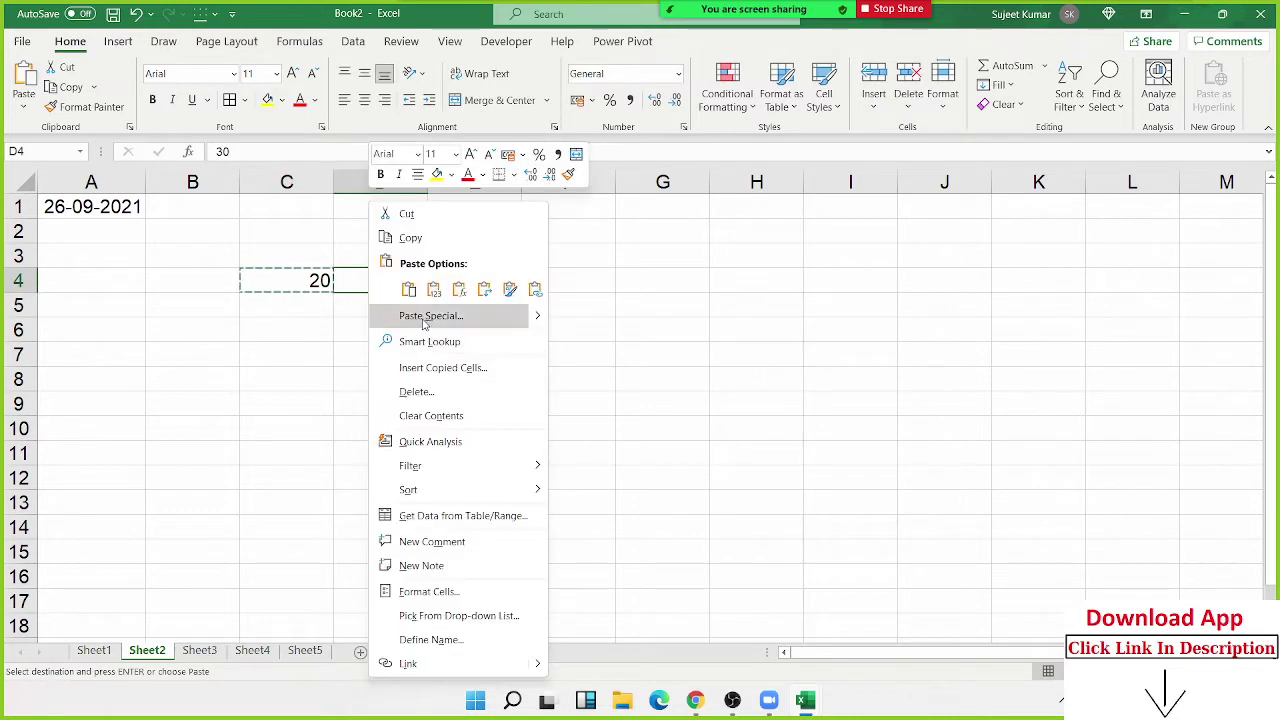
left_click(424, 323)
key("Escape")
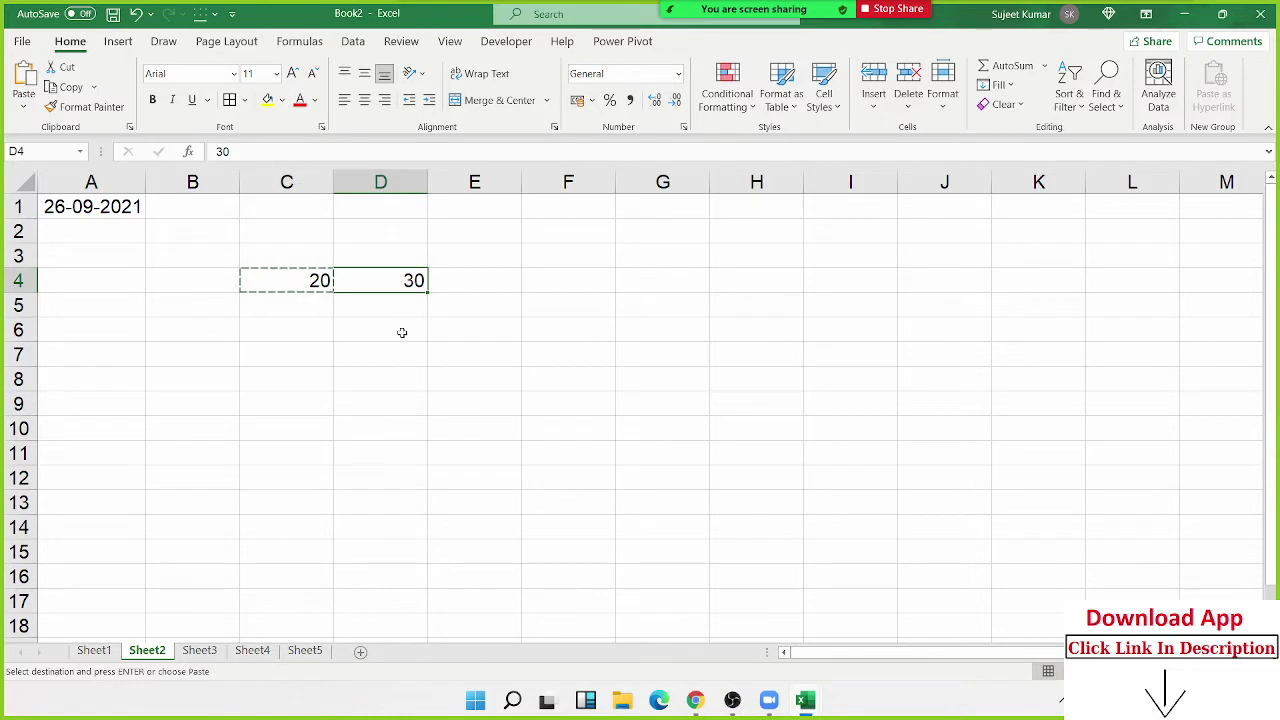
key("ctrl+v")
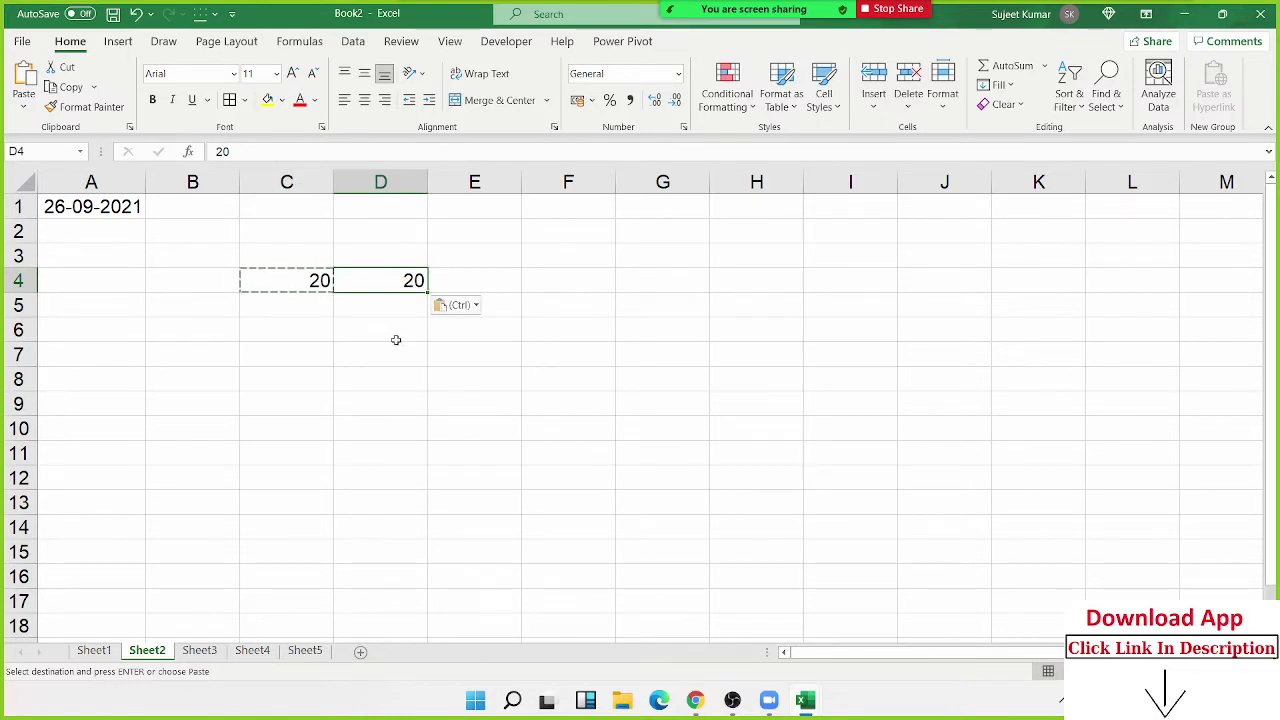
key("ctrl+z")
- Paste Special with Add onto D4, turning 30 into 50
right_click(393, 280)
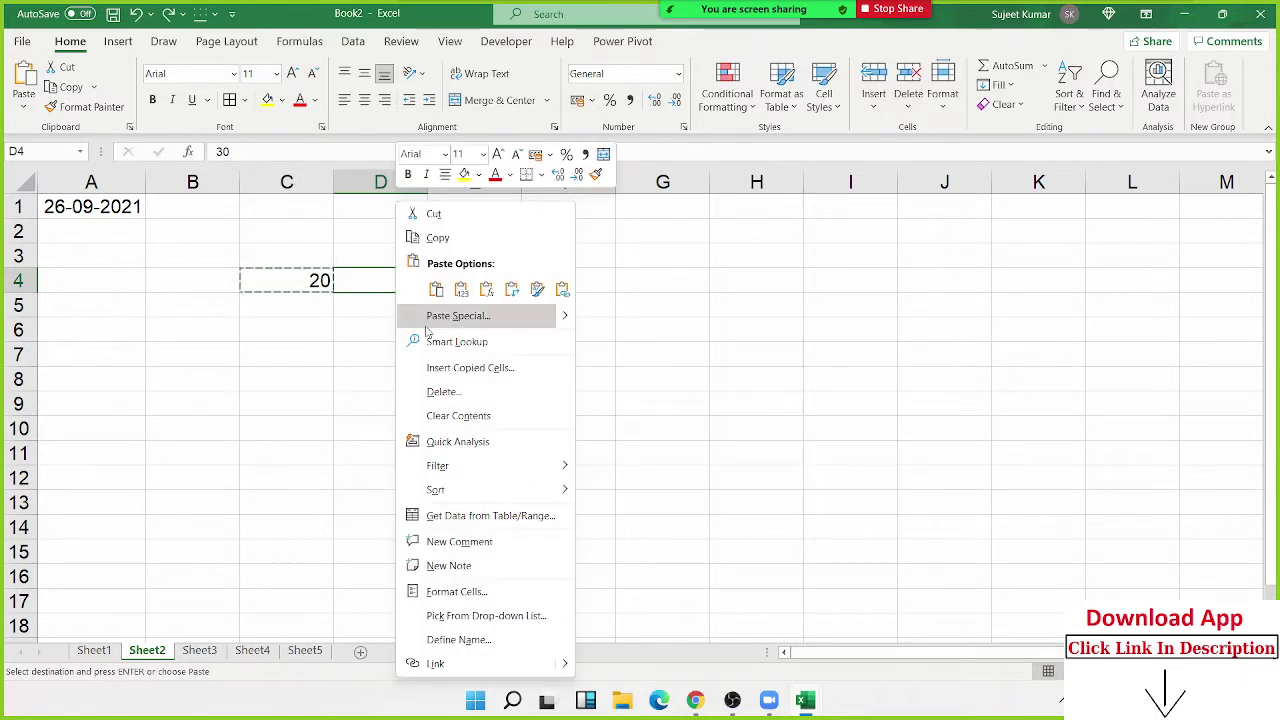
left_click(440, 316)
mouse_move(425, 182)
left_mouse_down()
mouse_move(1008, 127)
mouse_move(969, 115)
left_mouse_up()
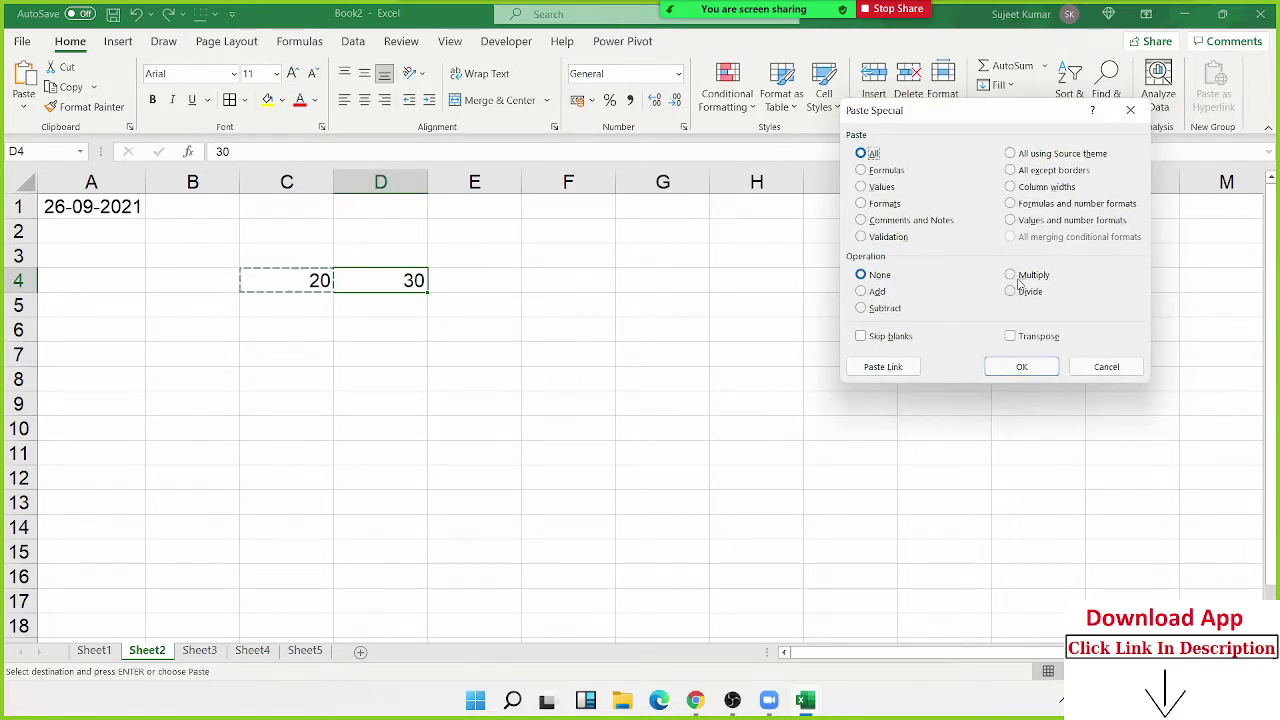
left_click(878, 292)
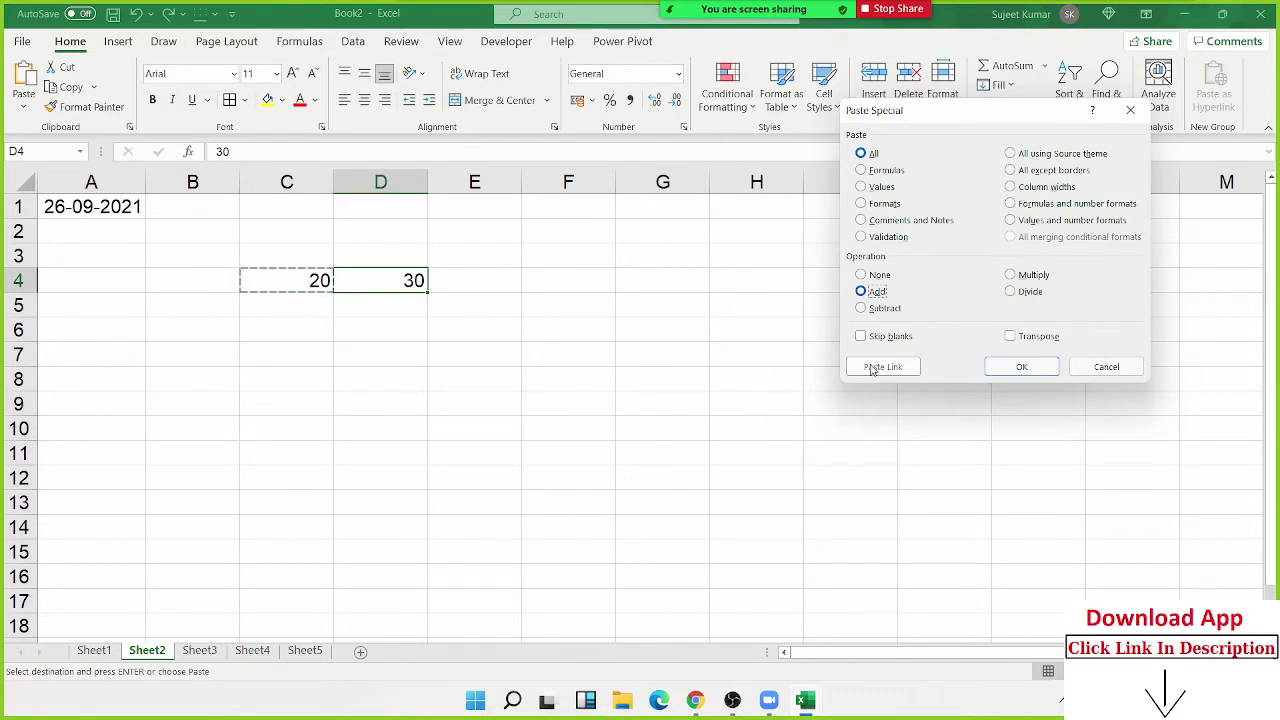
left_click(1021, 366)
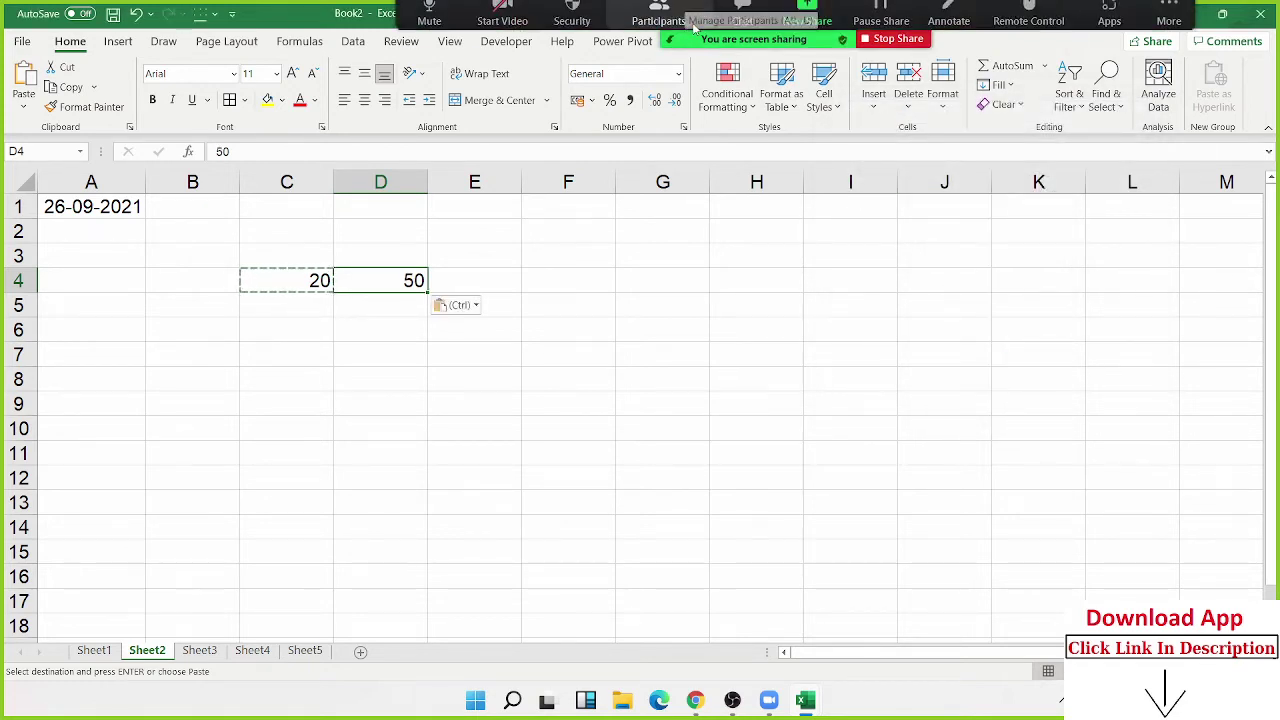
- Close the meeting participants panel, cancel the pending copy and select A6
left_click(688, 27)
left_click(772, 269)
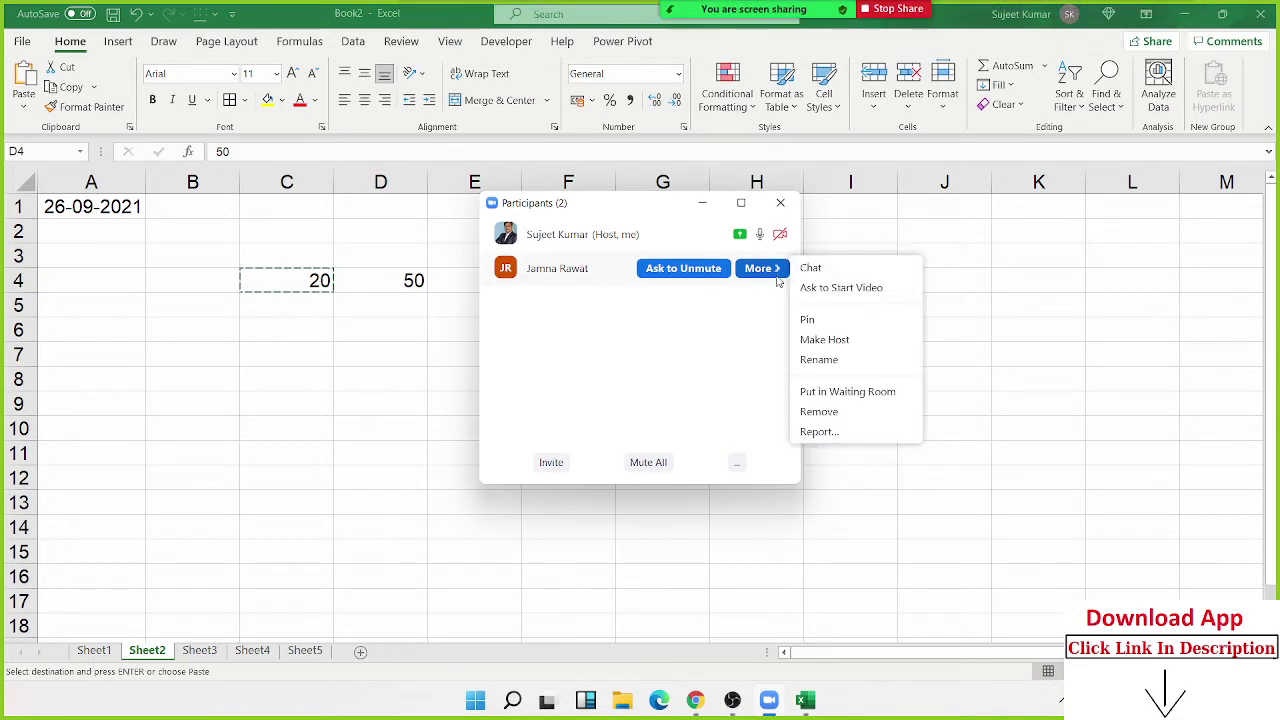
left_click(710, 365)
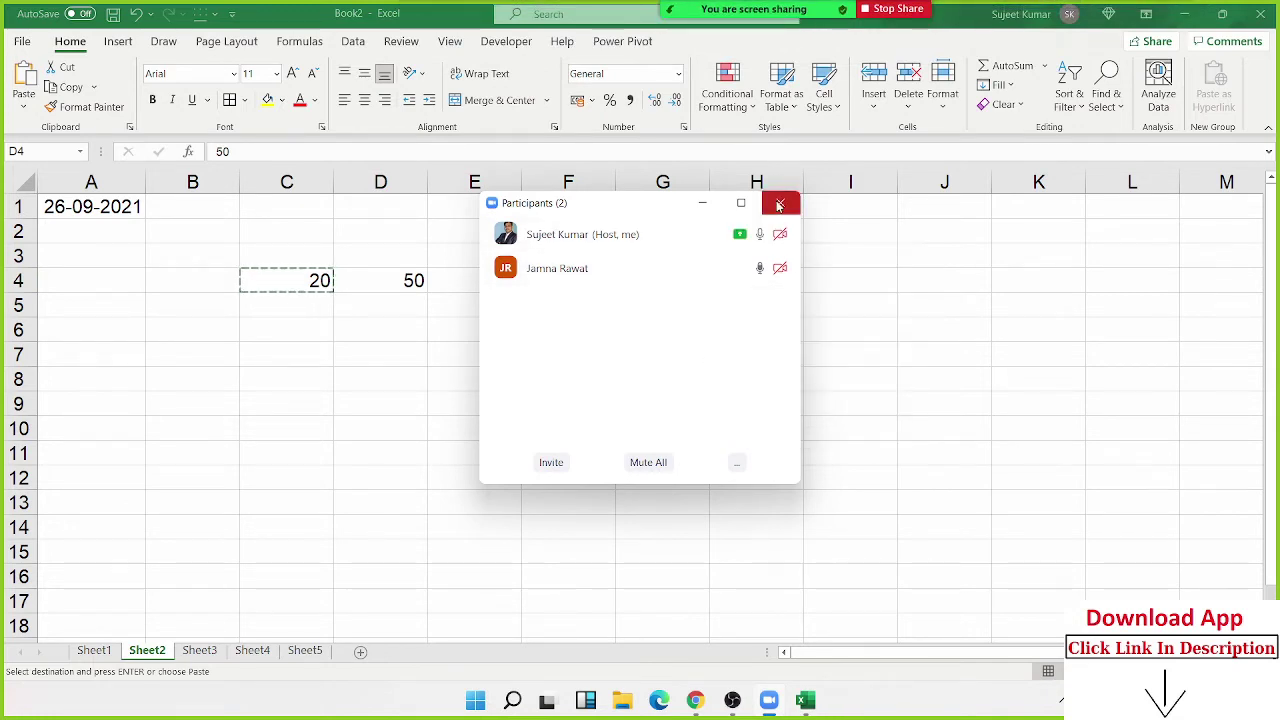
left_click(781, 203)
key("Escape")
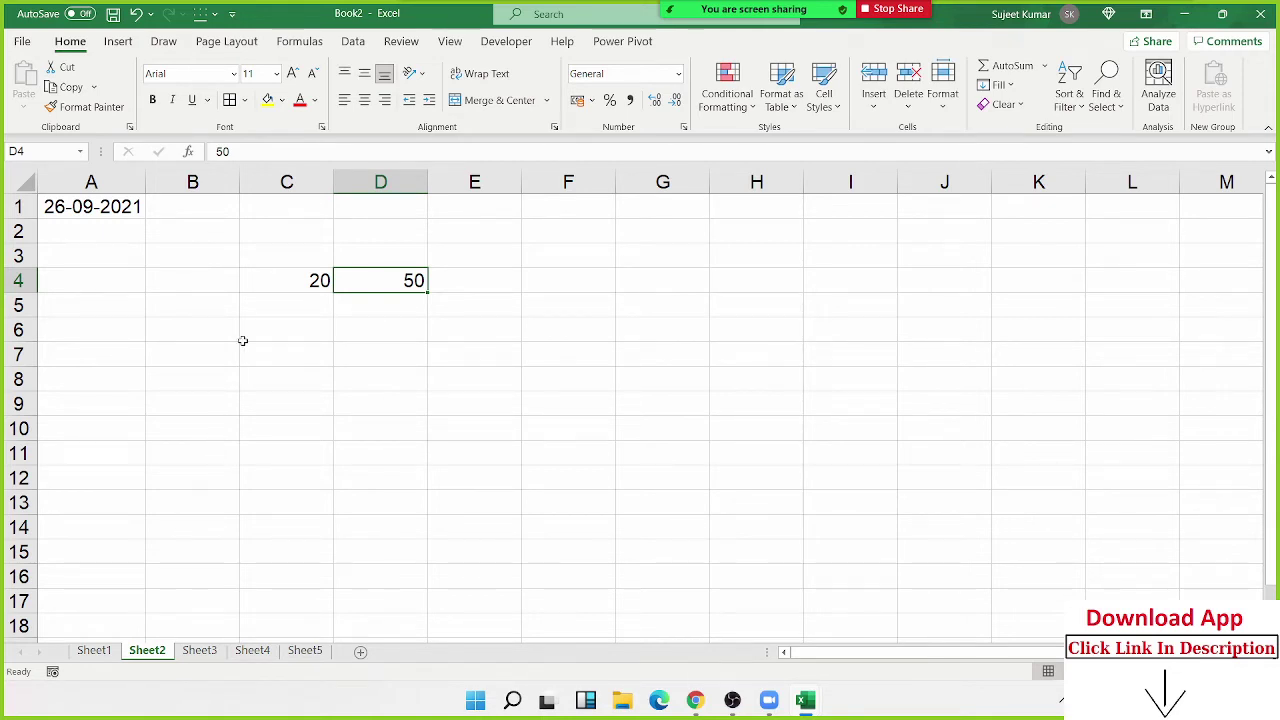
left_click(270, 262)
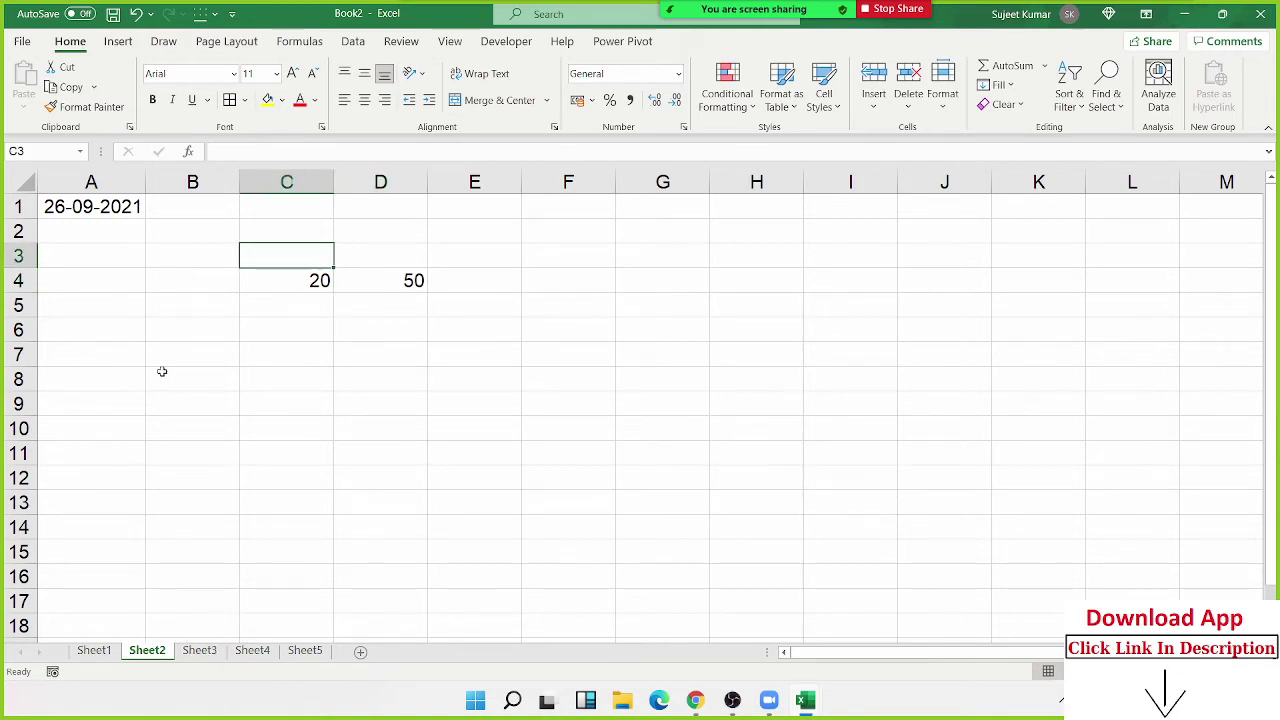
left_click(51, 329)
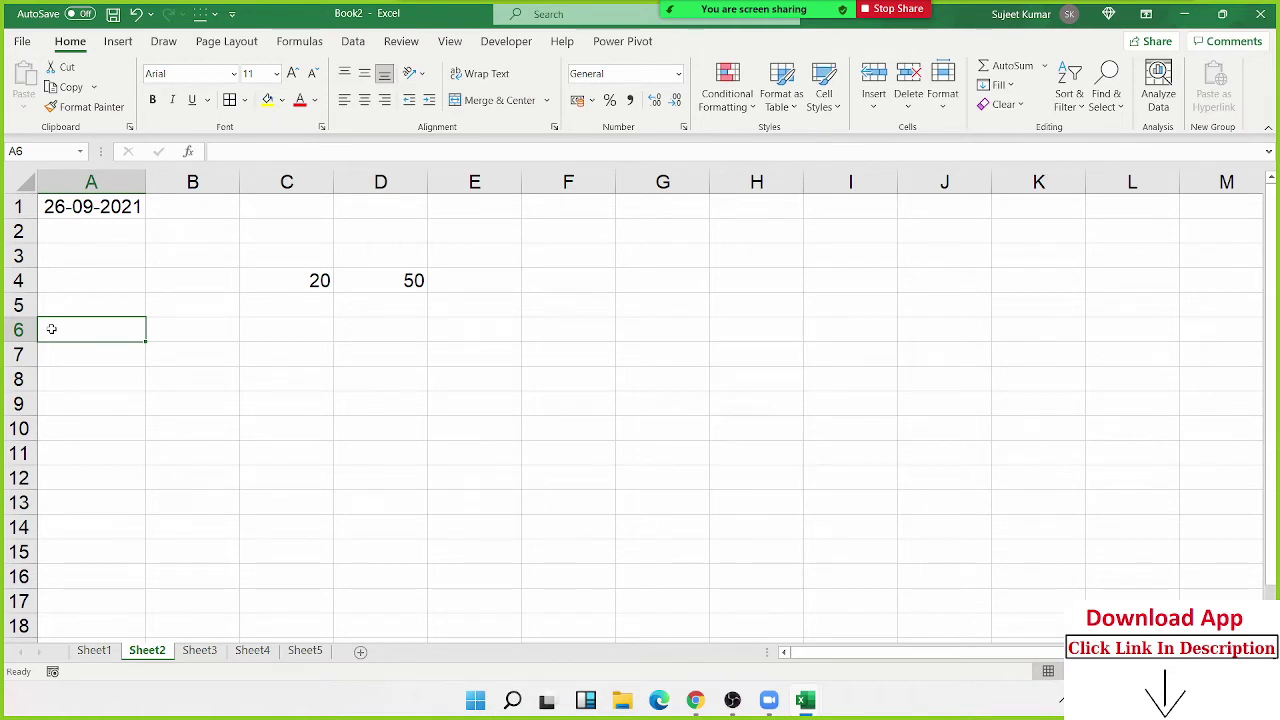
- Enter 20% in A6, 20 formatted as 2000% in B6, and the note 1=100% in B7
type("20")
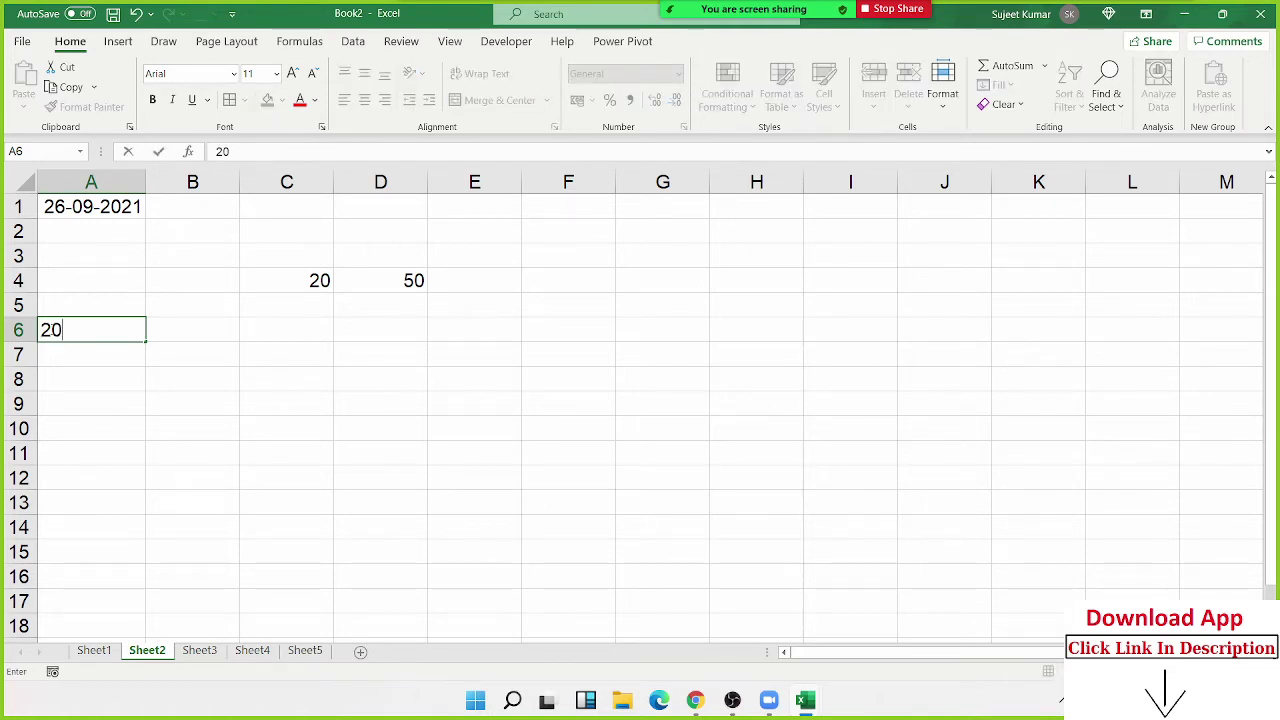
type("%")
key("Return")
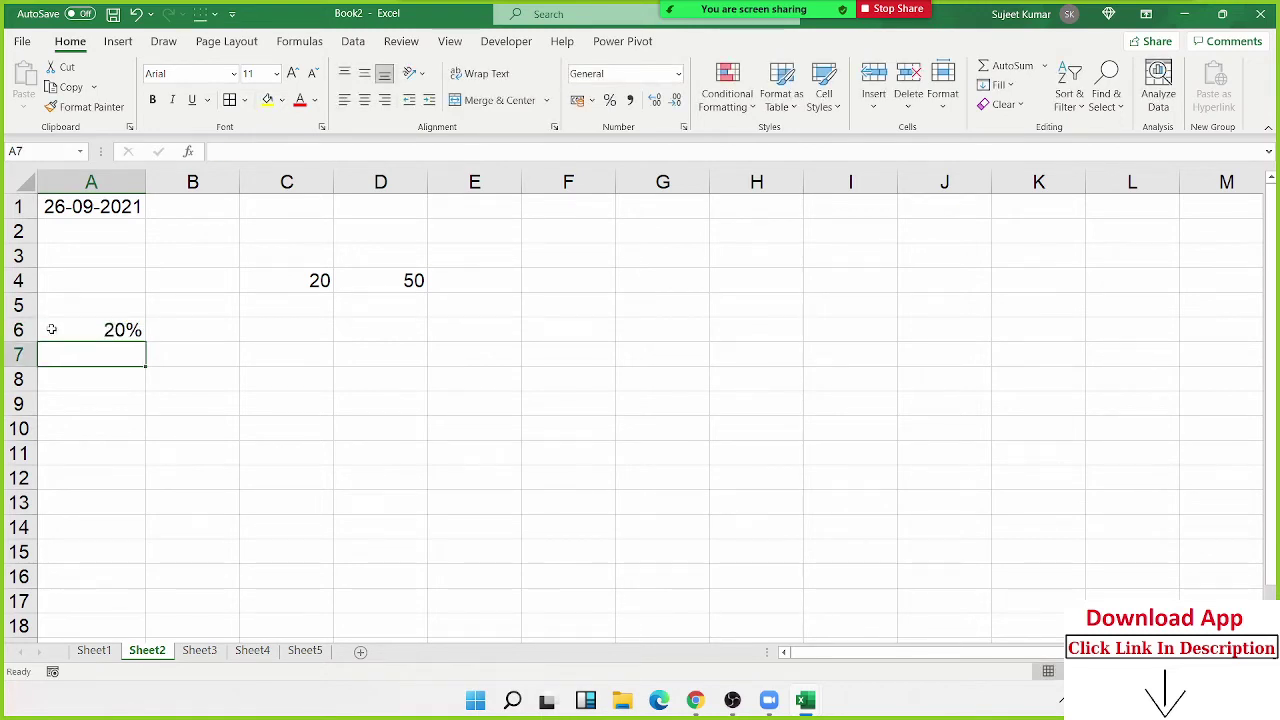
left_click(181, 327)
type("2")
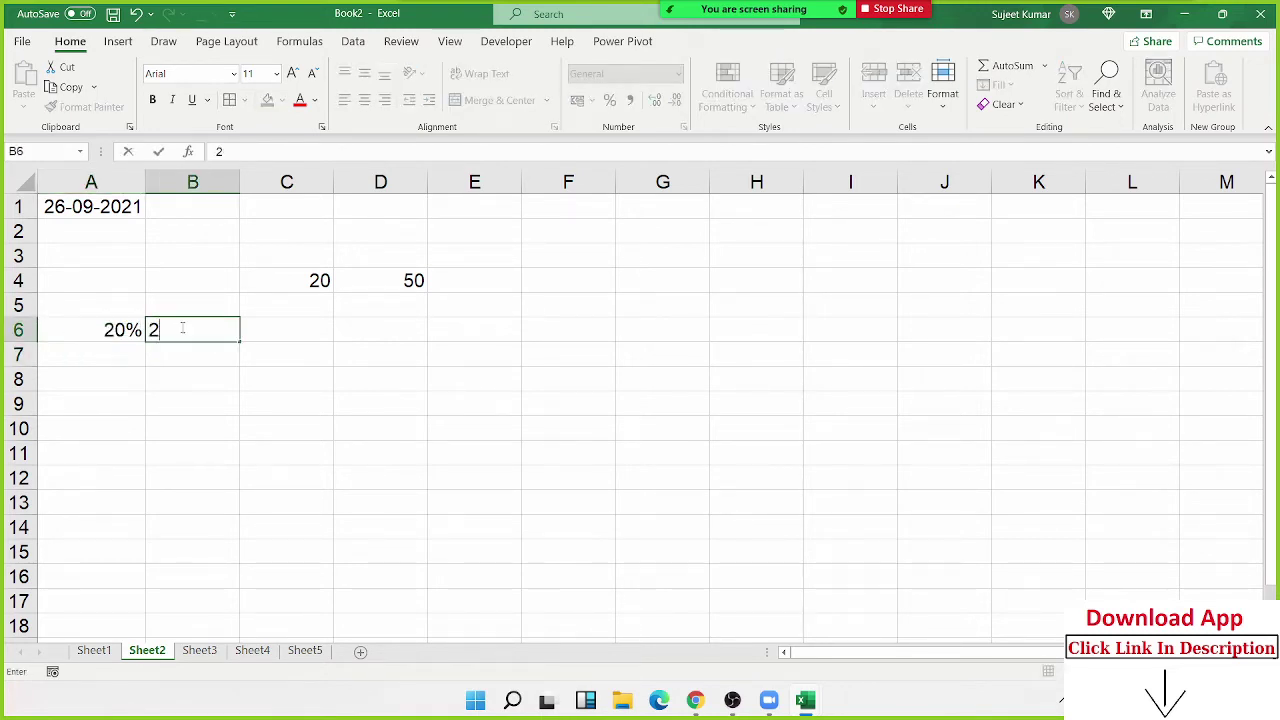
type("0")
key("Return")
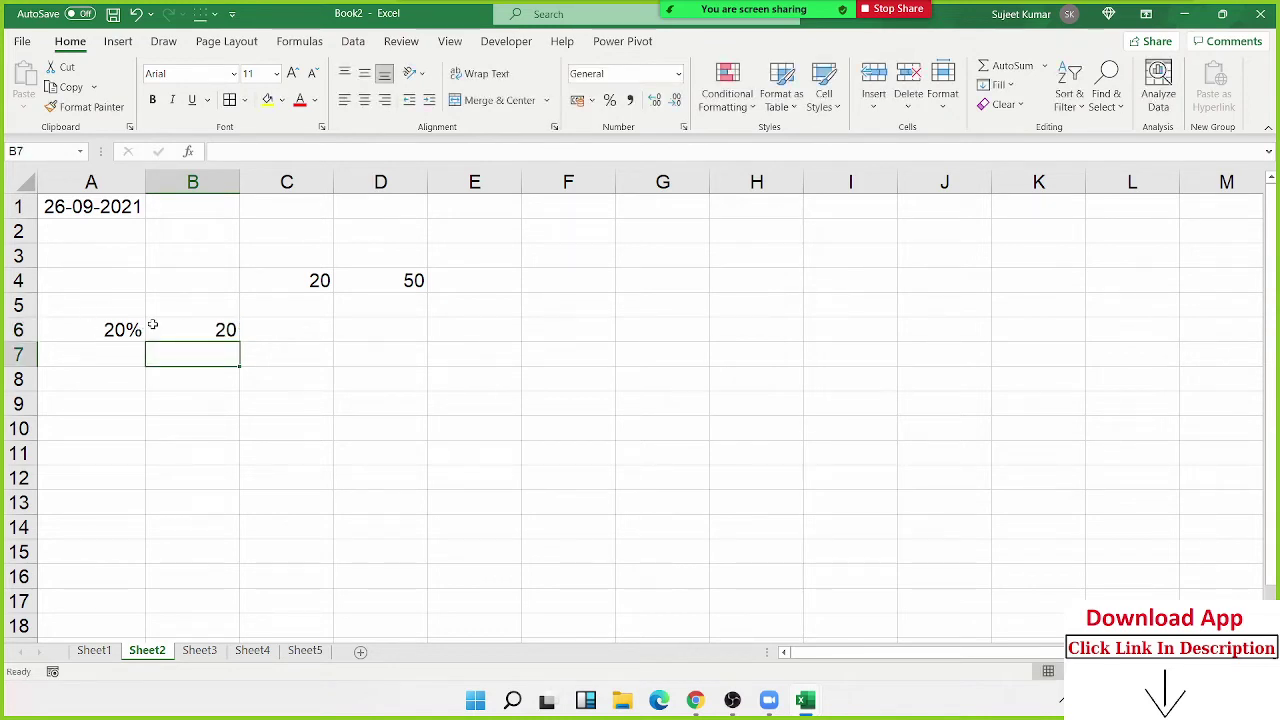
left_click(154, 325)
left_click(608, 101)
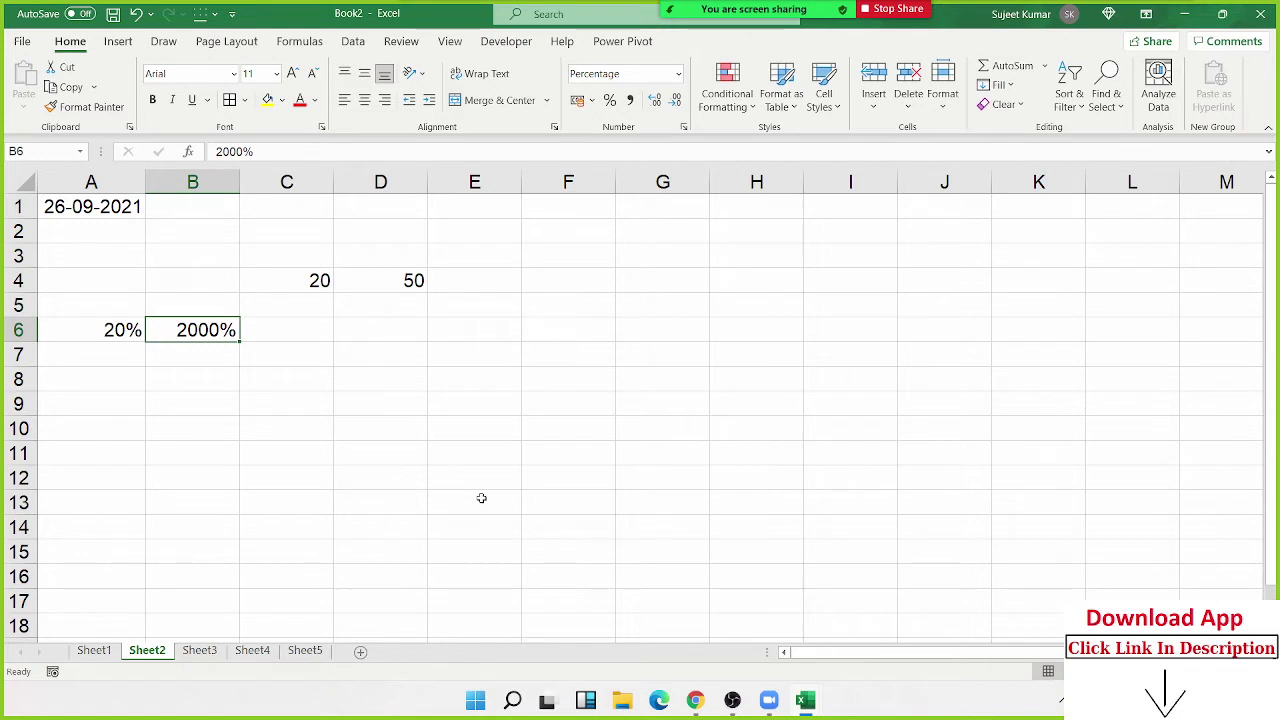
key("Down")
type("1")
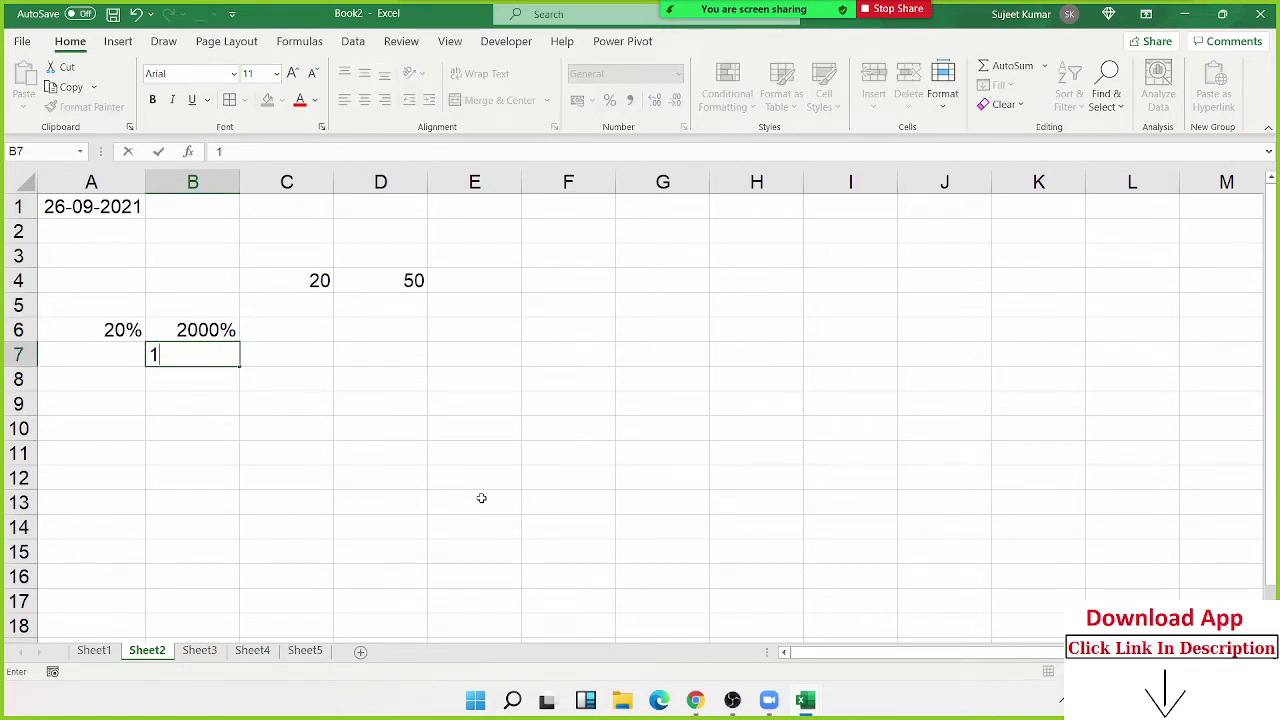
type("=100")
type("%")
key("Return")
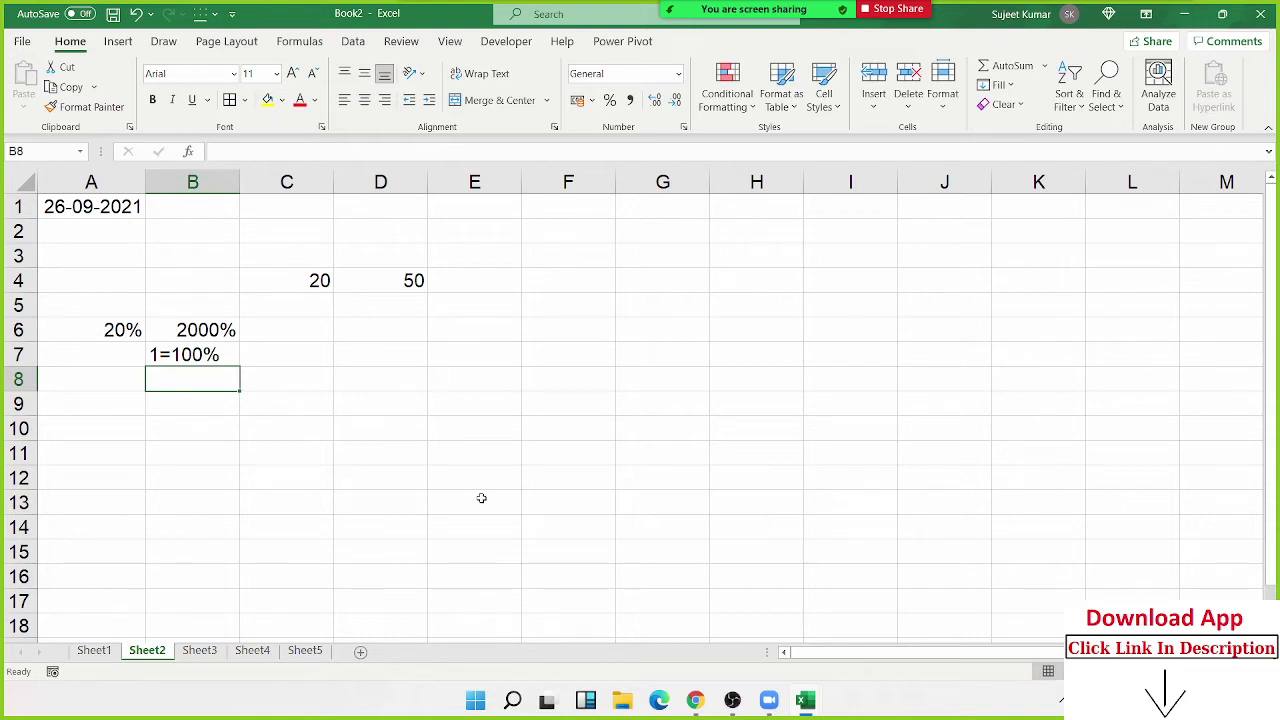
- Enter 0.20 in C6 and apply Percent Style so it shows 20%
key("Up")
key("Up")
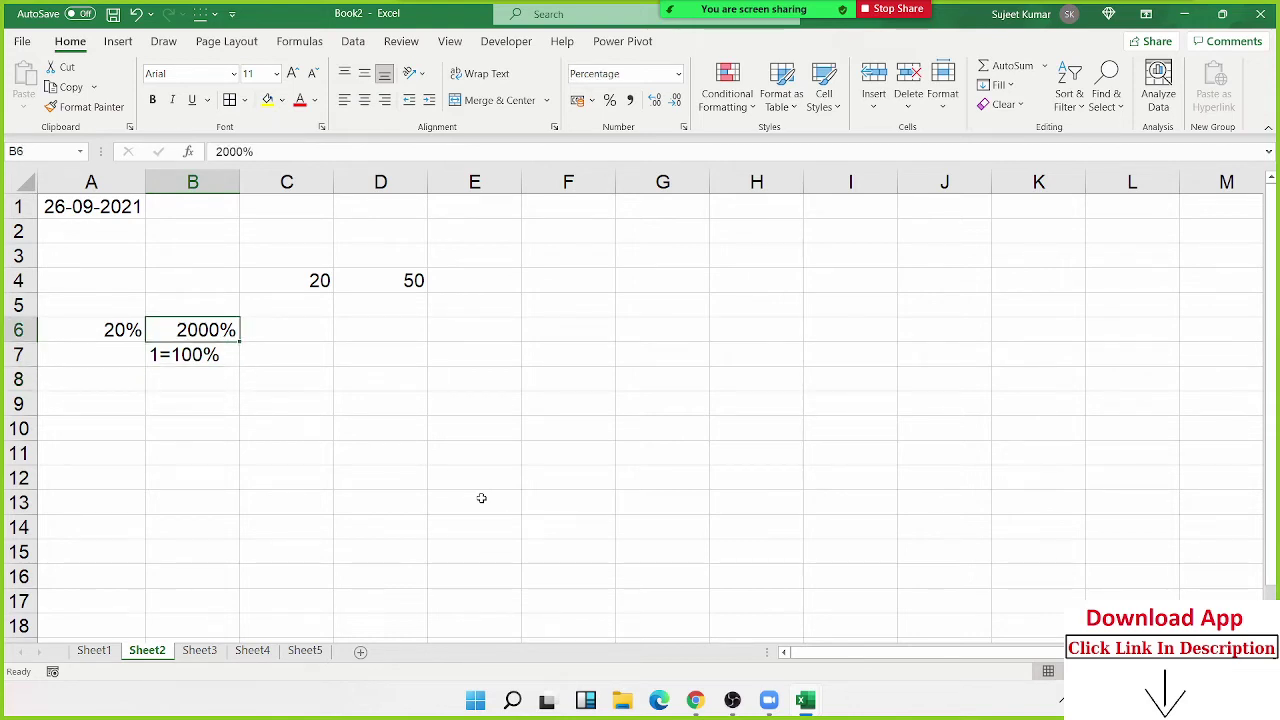
key("Right")
type("02")
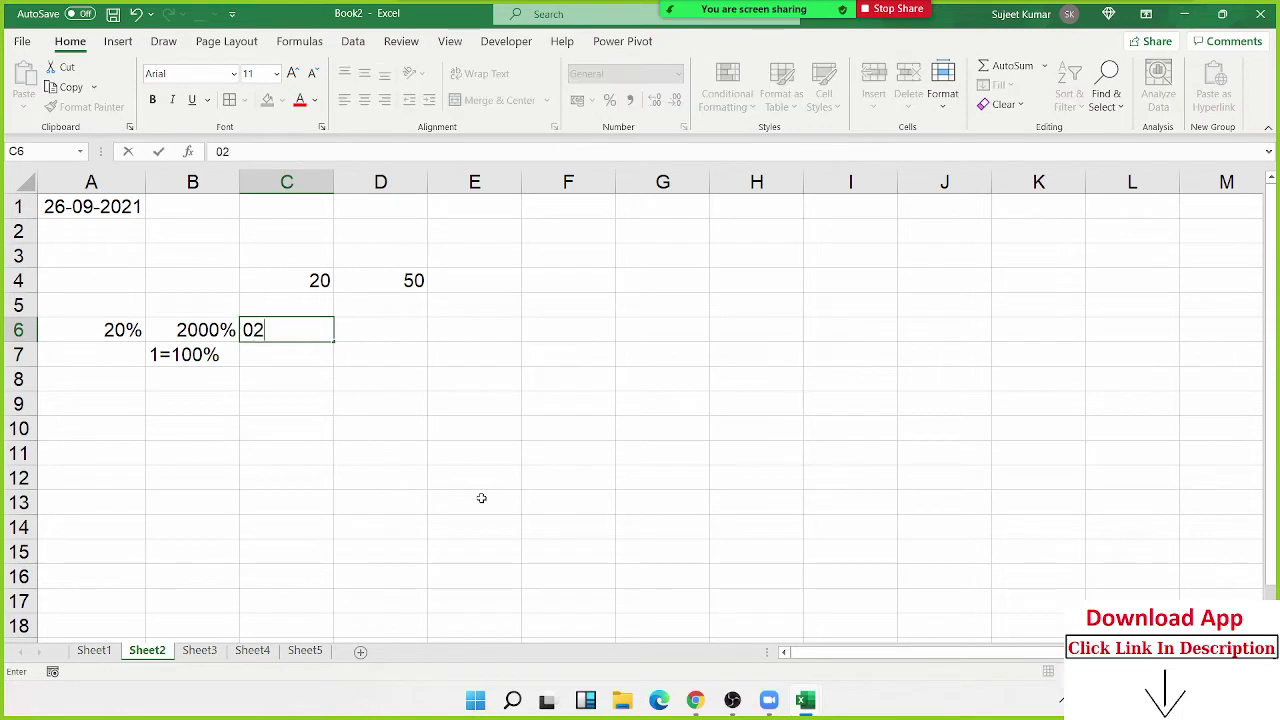
key("BackSpace")
type(".2")
type("0")
key("Return")
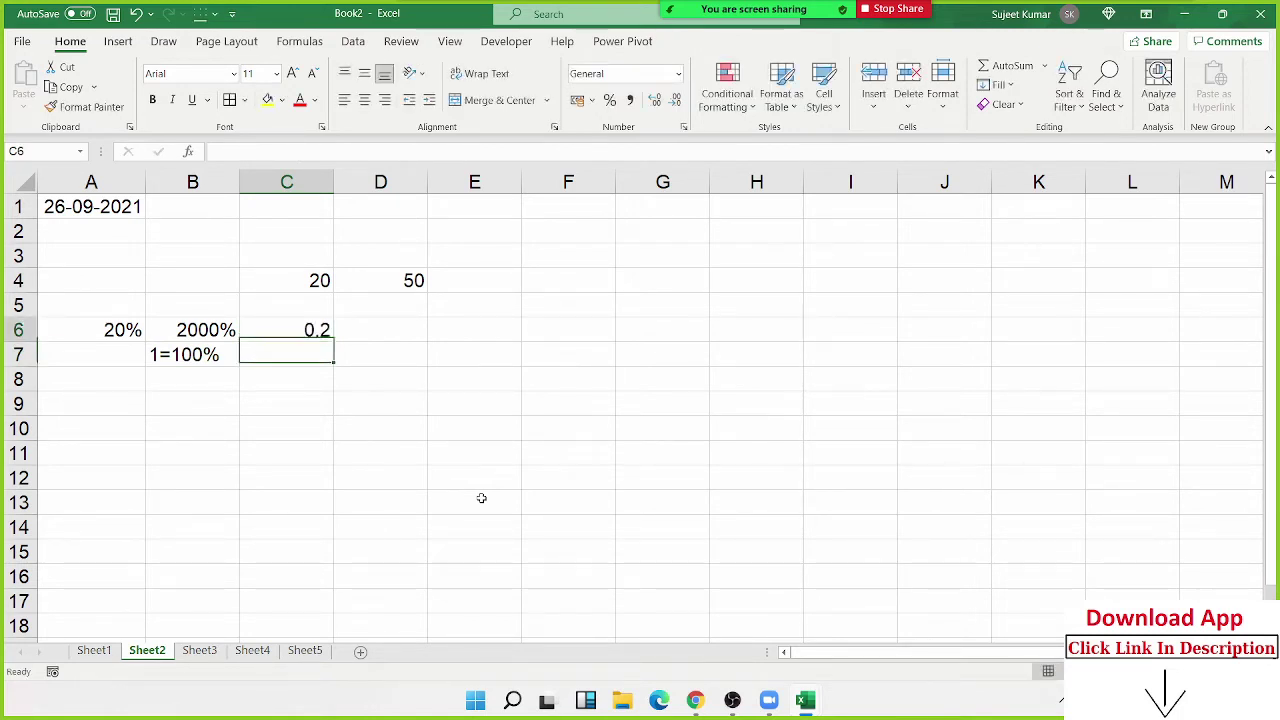
key("Up")
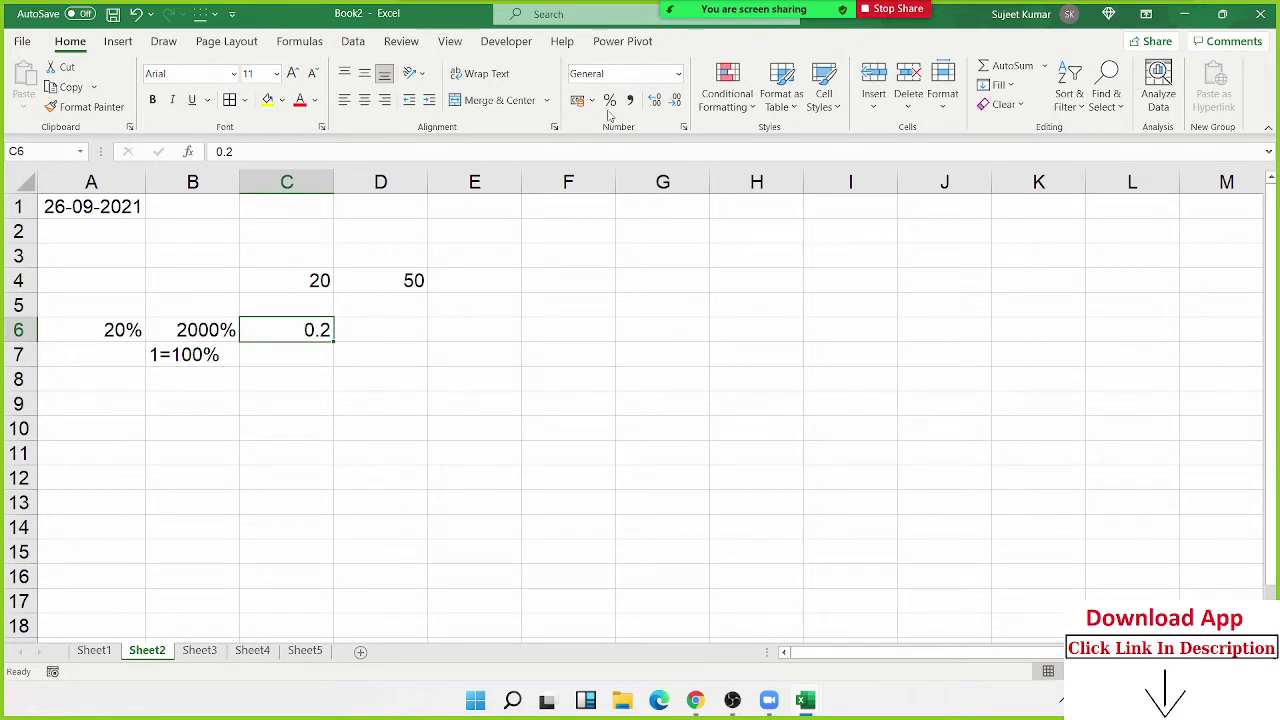
left_click(609, 104)
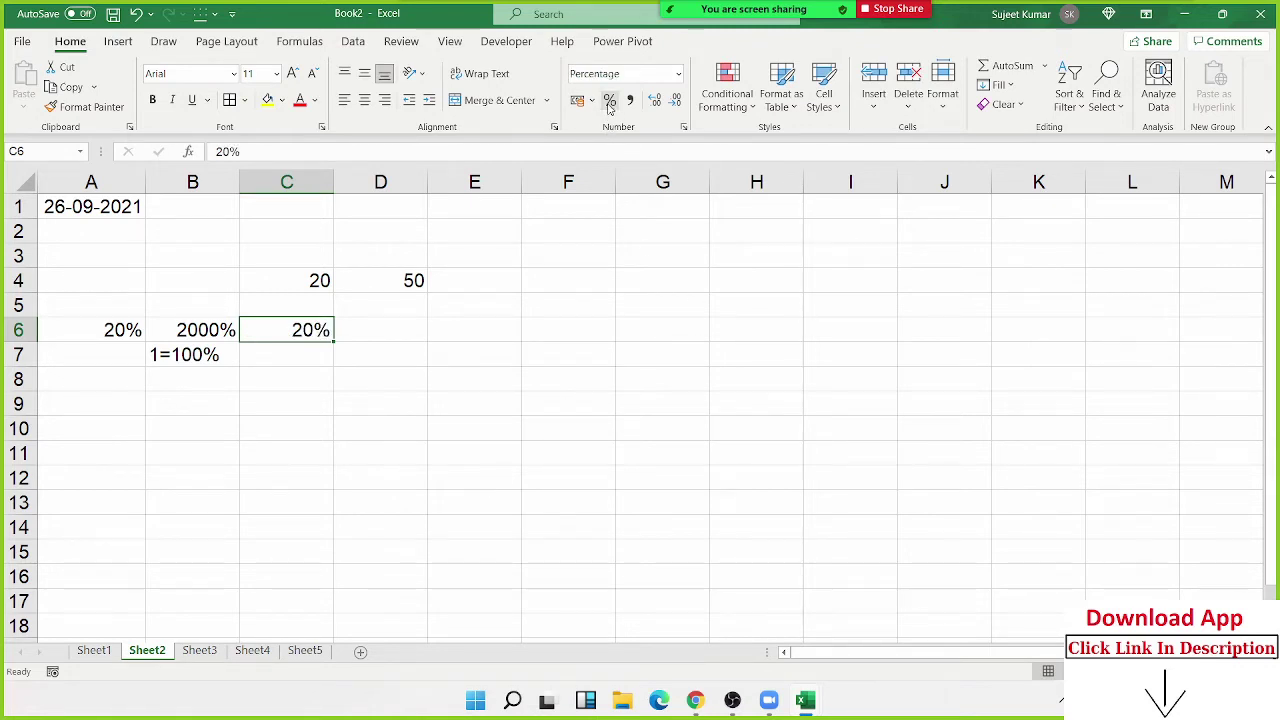
left_click(82, 395)
- Fill A9:H17 with the formula =RANDBETWEEN(10,90)
type("=ra")
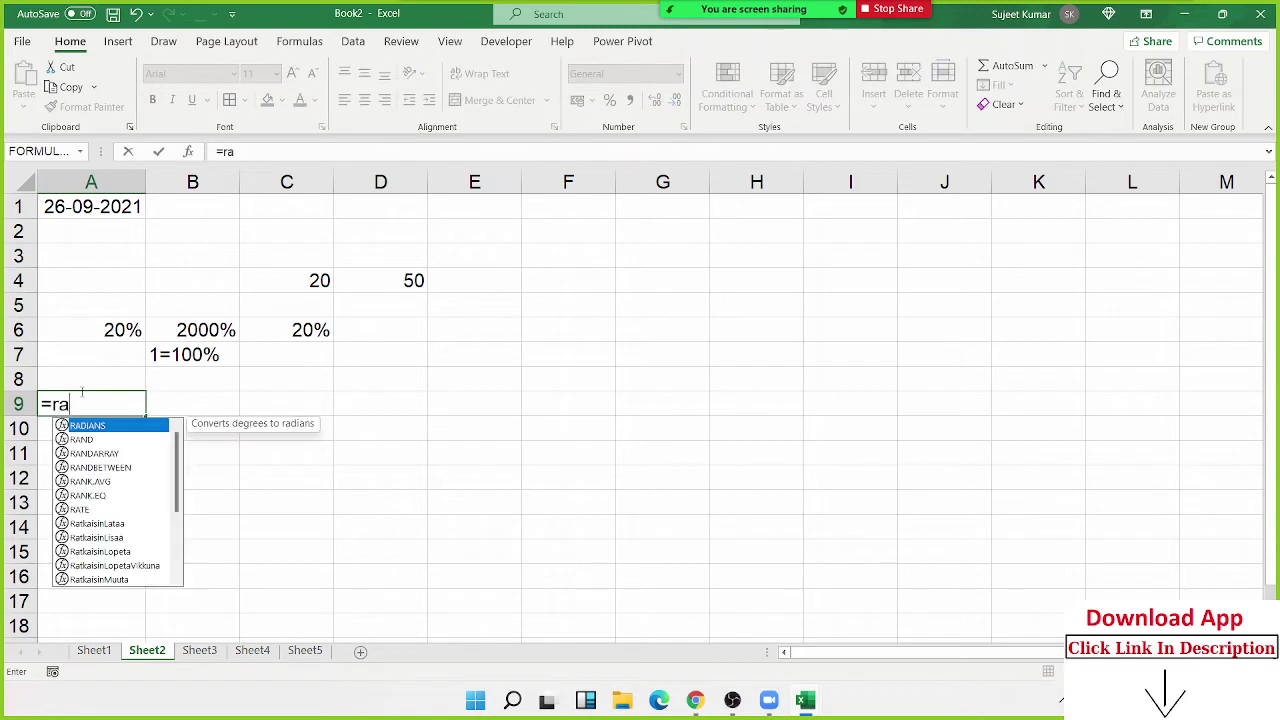
key("Down")
key("Down")
key("Down")
key("Tab")
type("10")
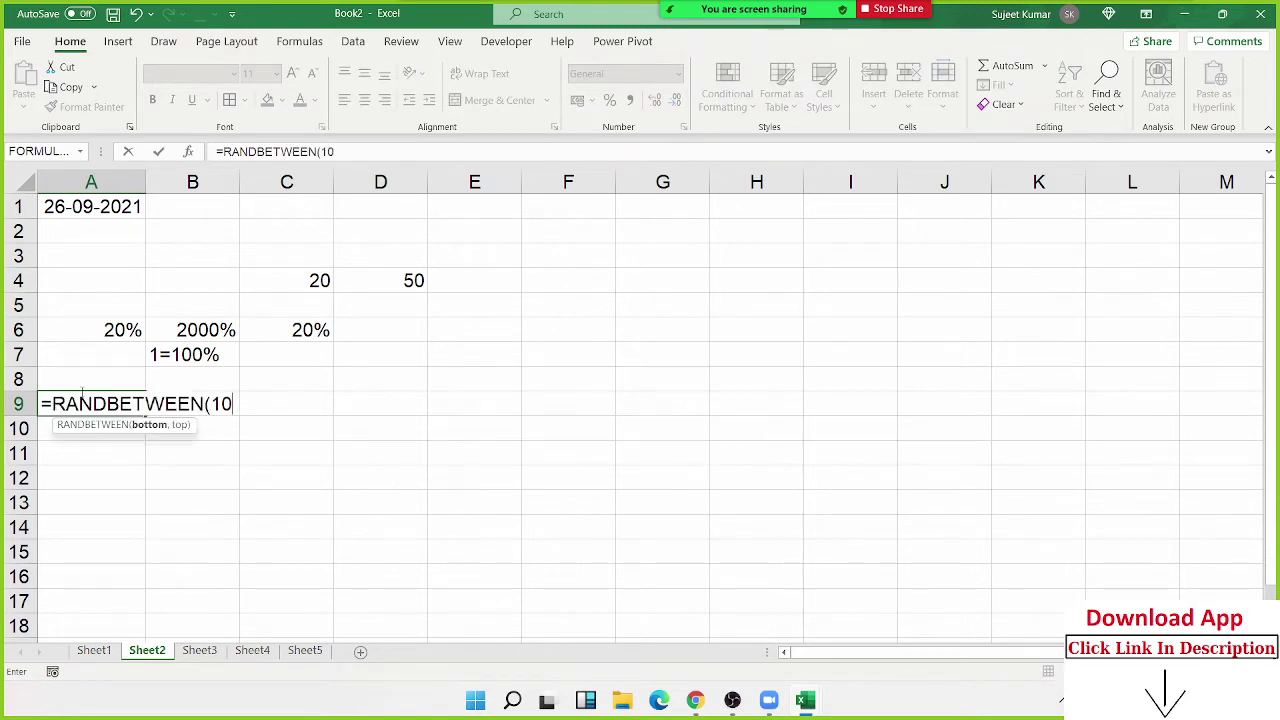
type(",90")
key("Return")
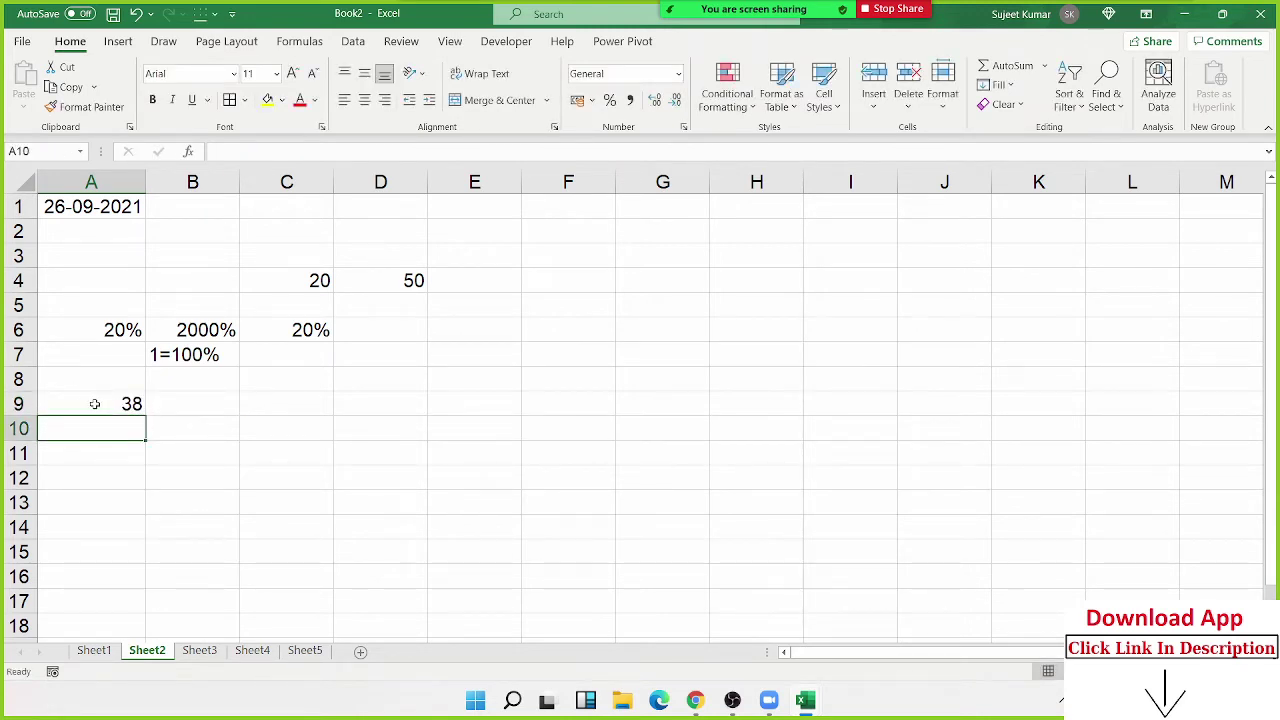
mouse_move(94, 403)
left_mouse_down()
mouse_move(693, 566)
mouse_move(711, 600)
left_mouse_up()
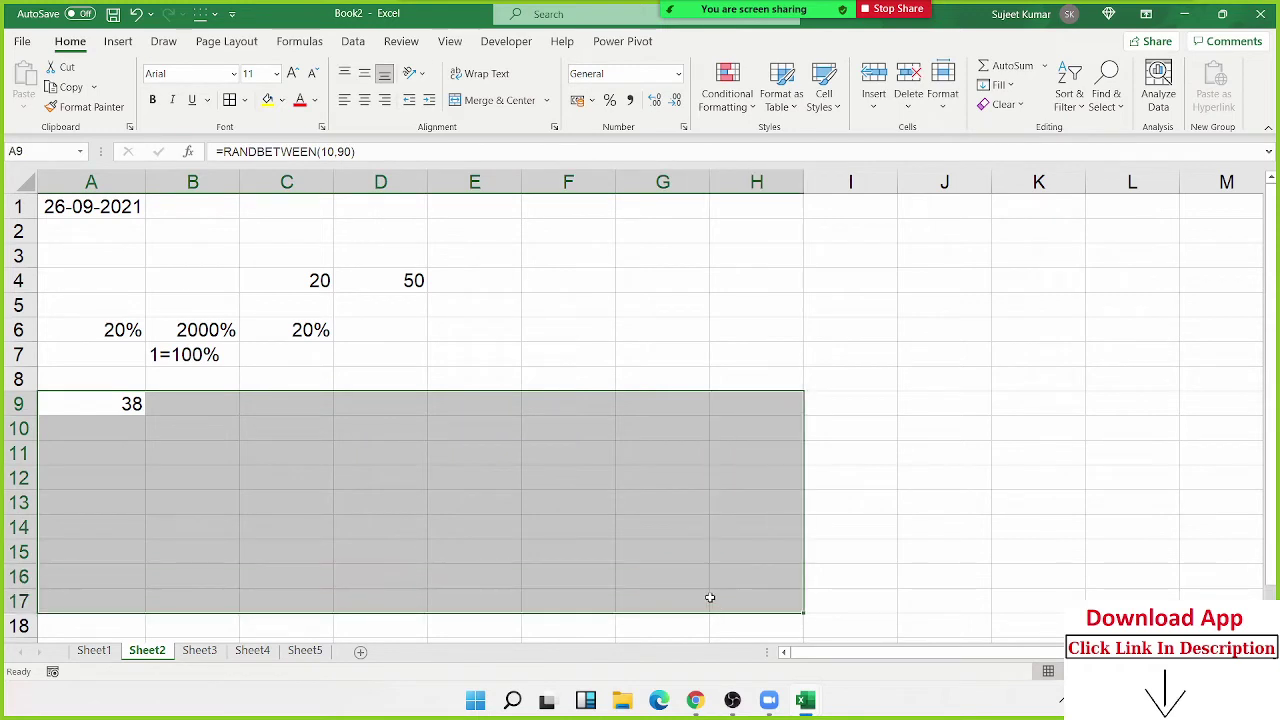
key("ctrl+r")
key("ctrl+d")
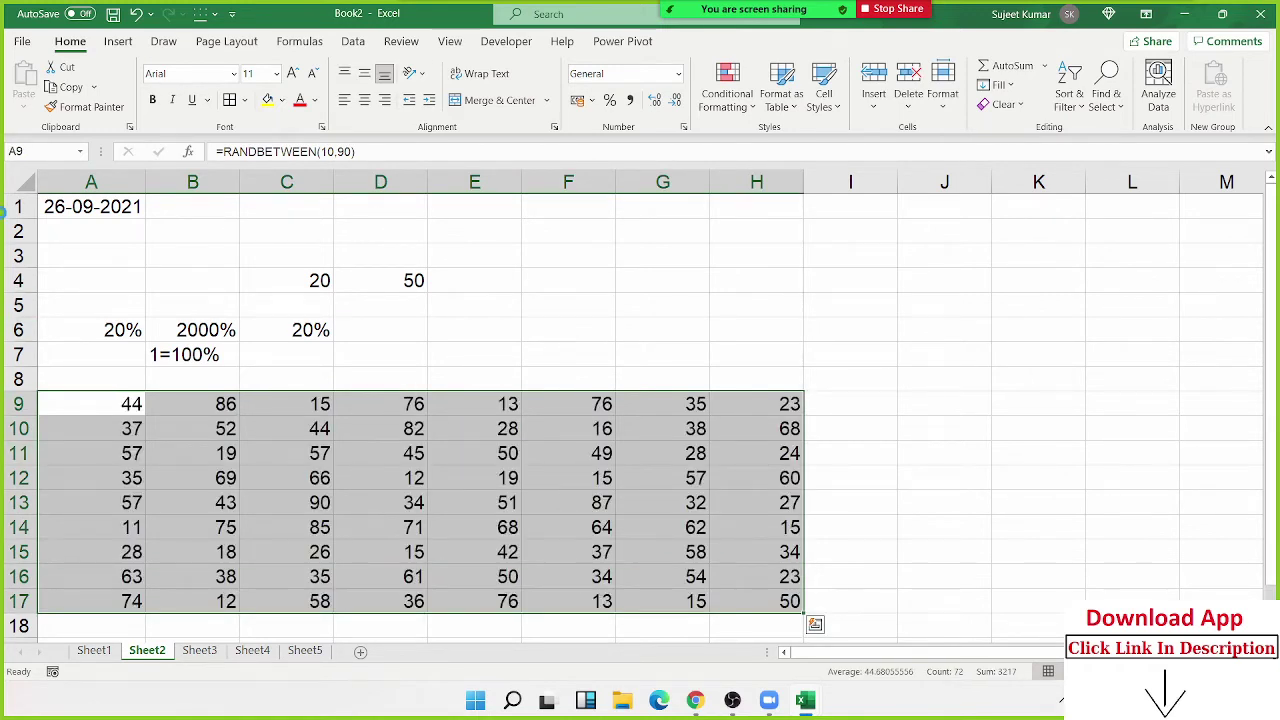
- Replace the A9:H17 formulas with their values
key("ctrl+c")
left_click(23, 103)
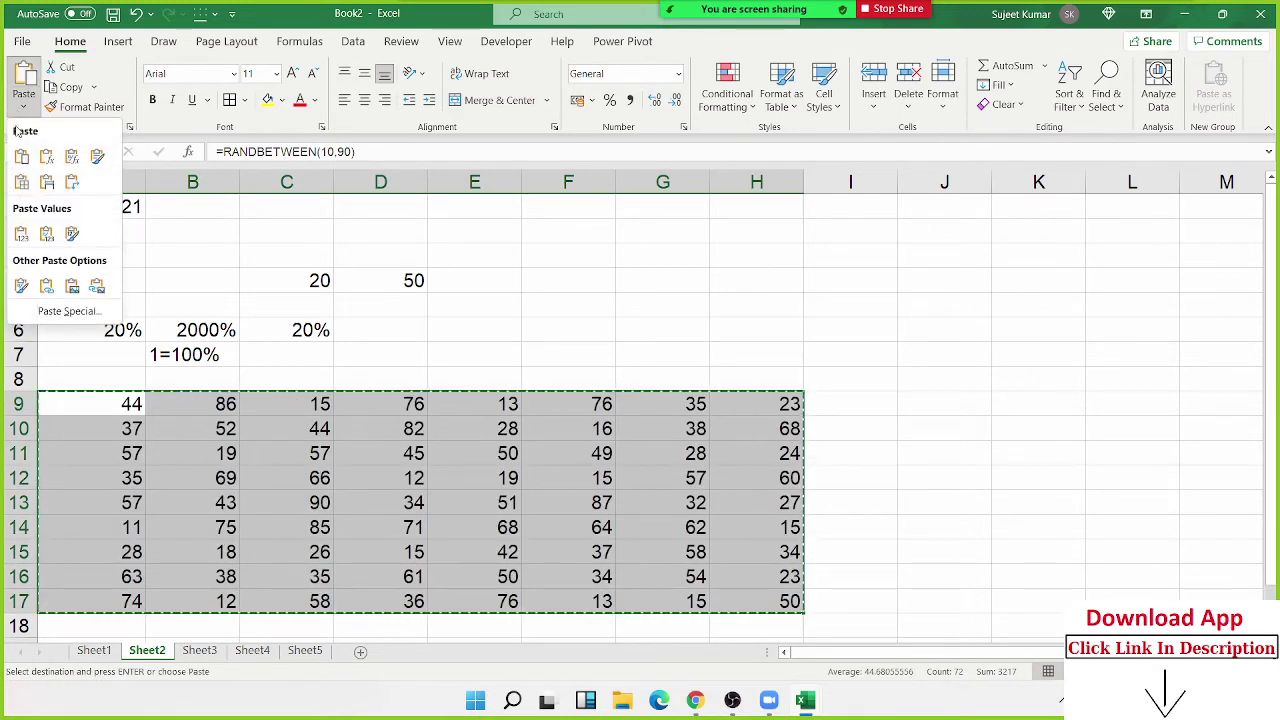
left_click(21, 233)
left_click(70, 377)
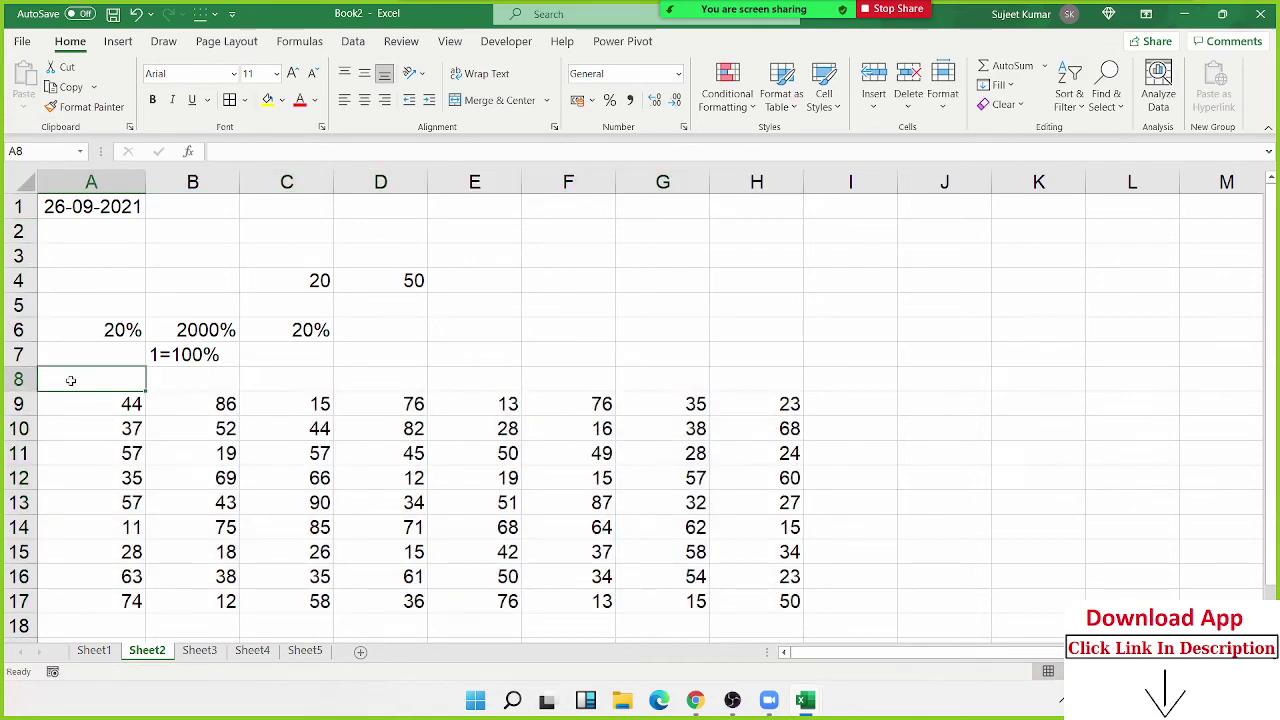
type("%")
key("Return")
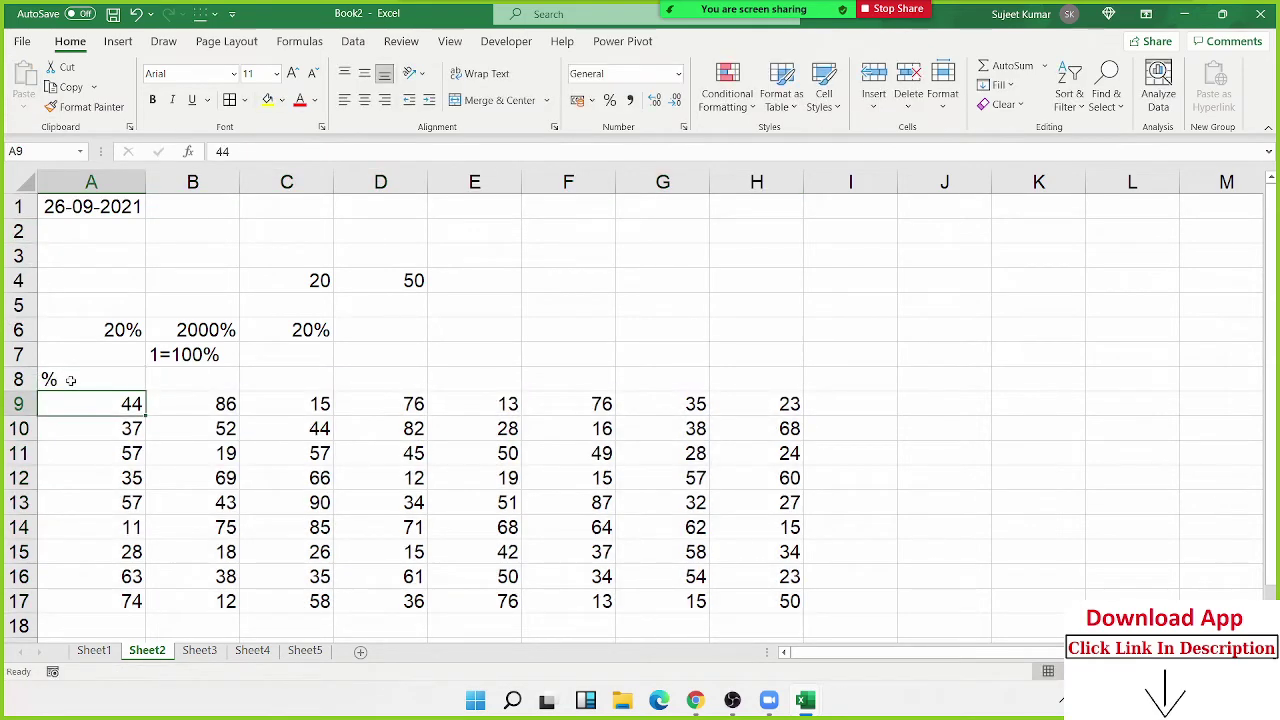
scroll(90, 405, "down", 3)
scroll(110, 430, "down", 3)
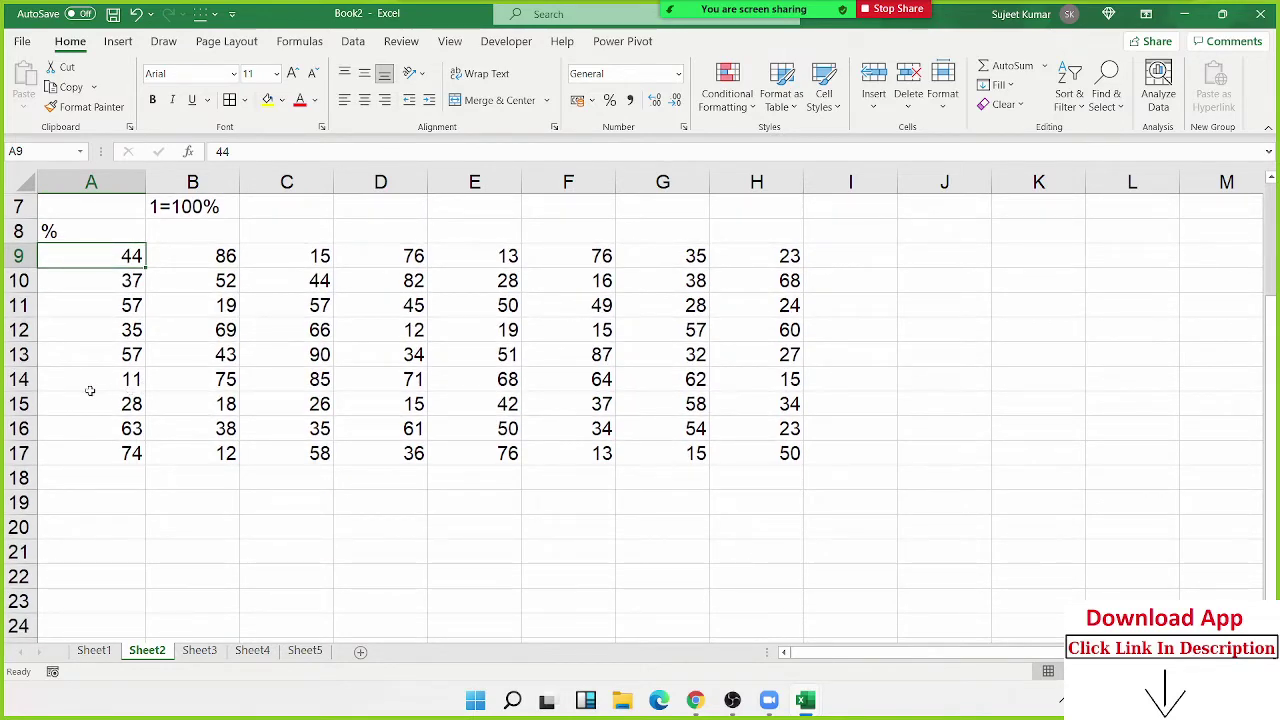
type("44")
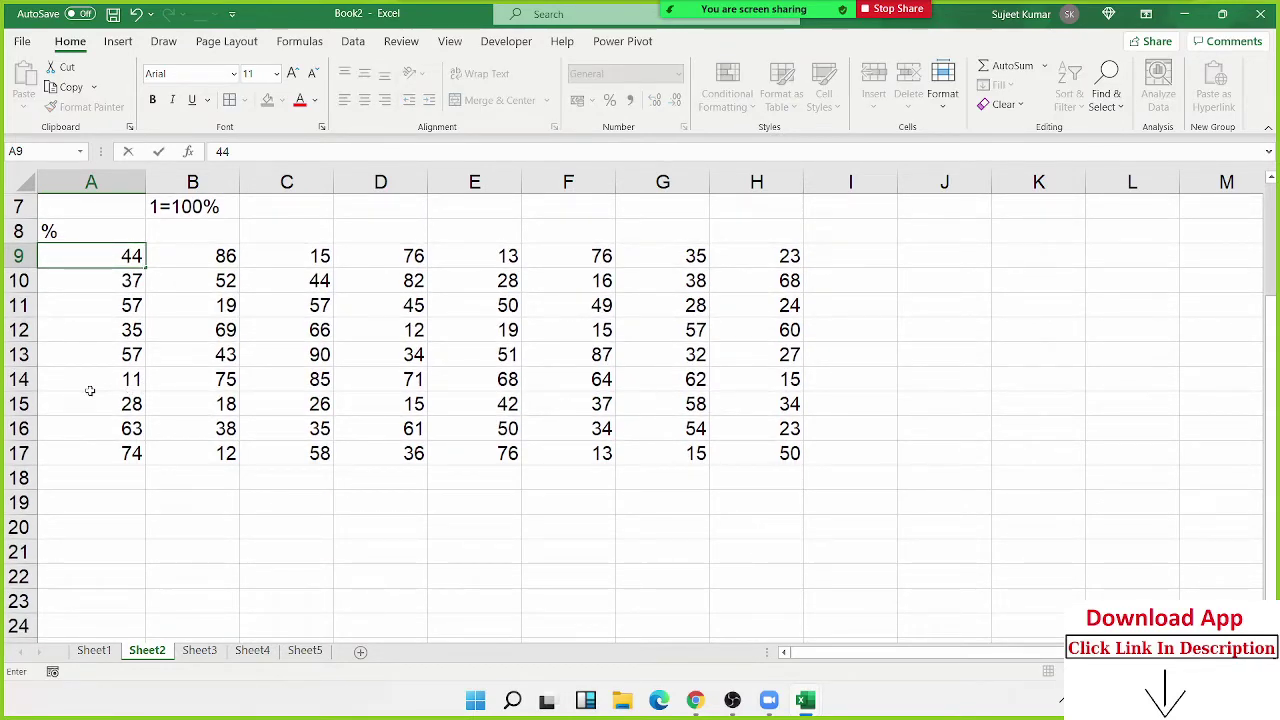
type("%")
key("Return")
type("37")
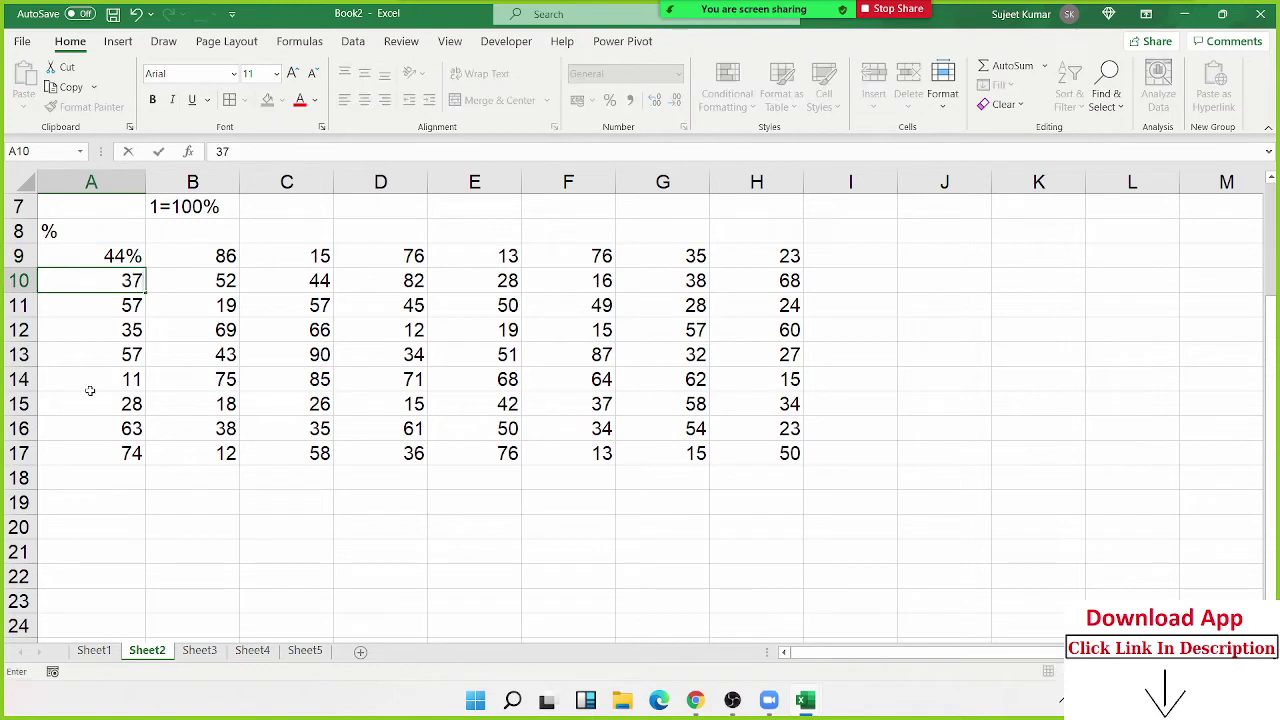
type("%")
key("Return")
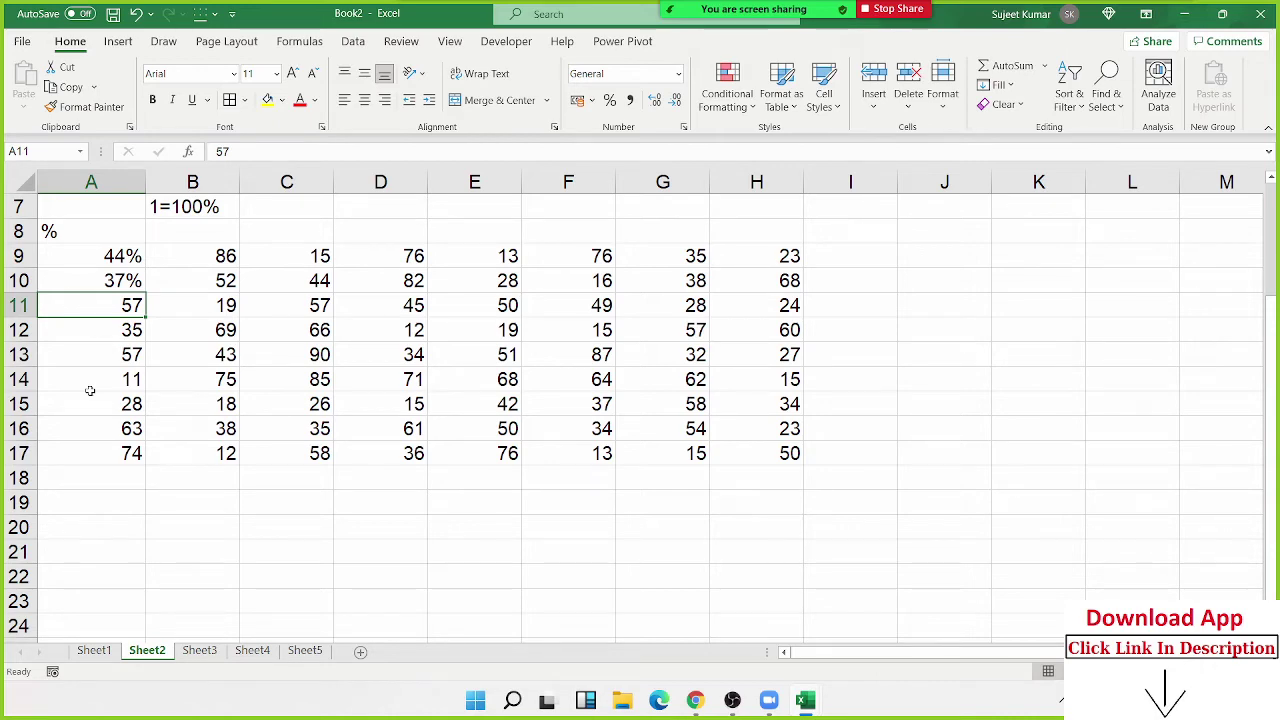
key("ctrl+z")
key("ctrl+z")
scroll(91, 391, "up", 2)
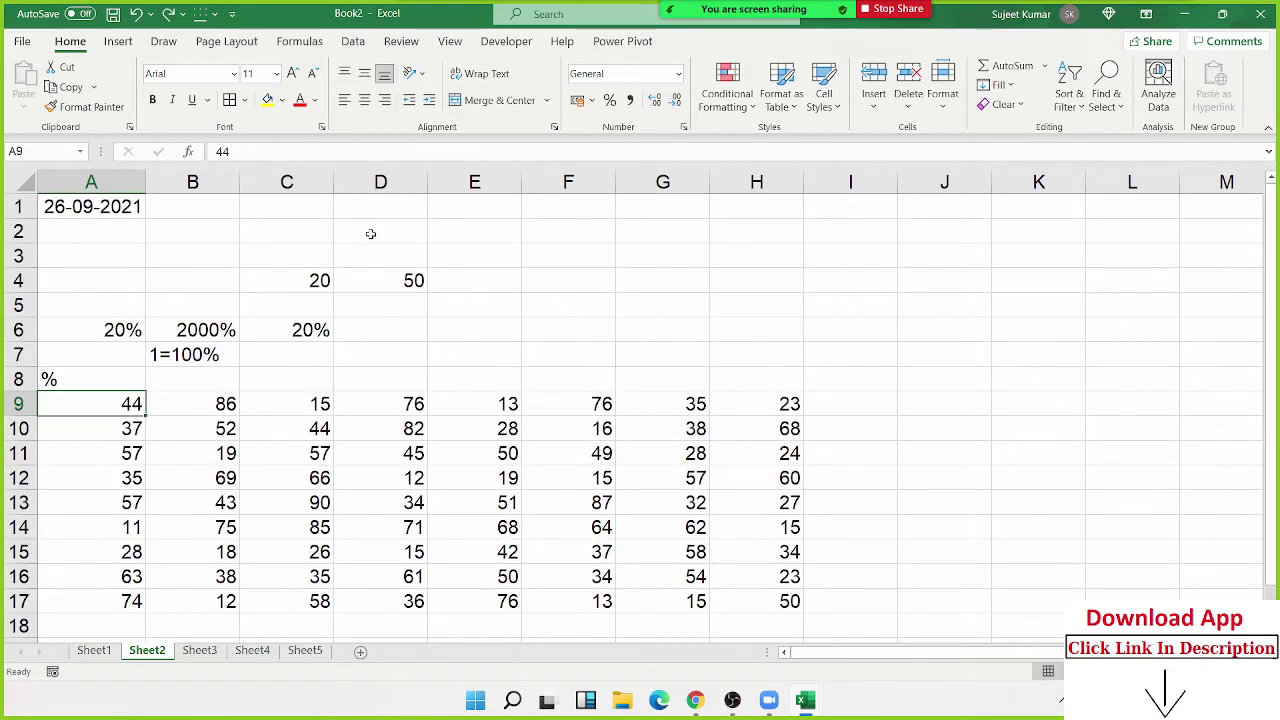
left_click(432, 282)
left_click(296, 248, "shift")
left_click(931, 455)
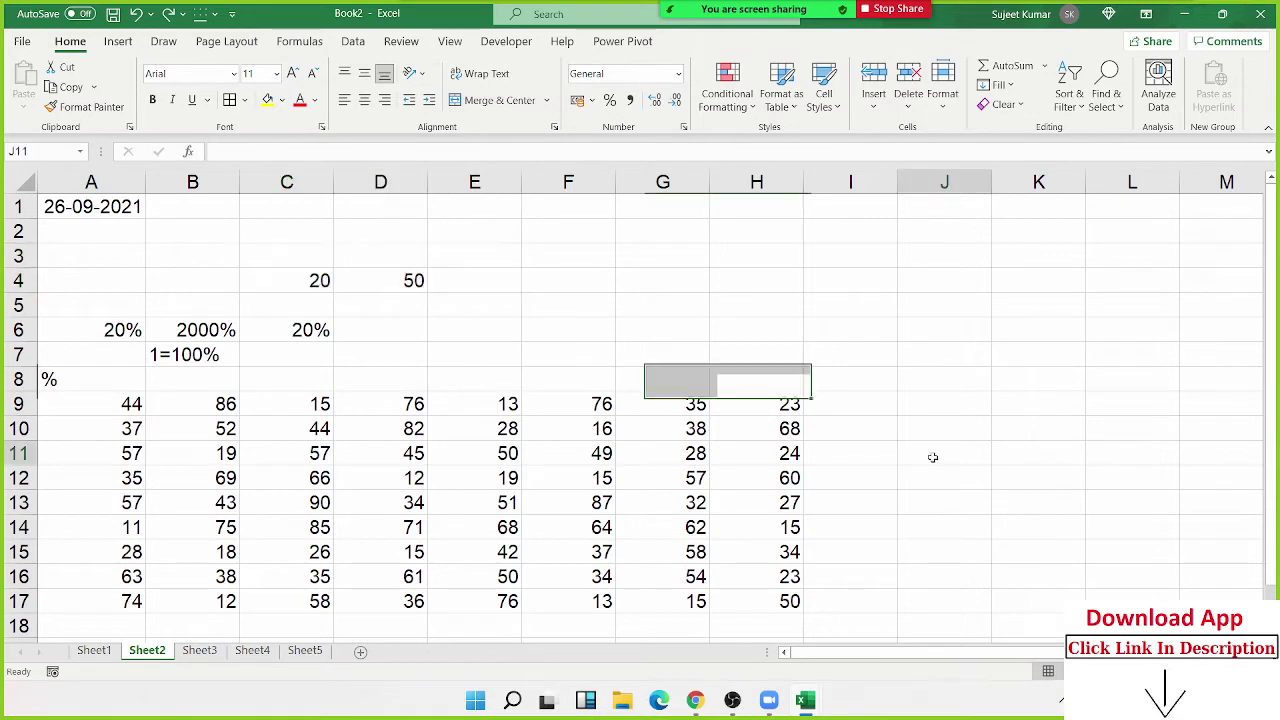
- Enter 100 in J11 and copy it
type("100")
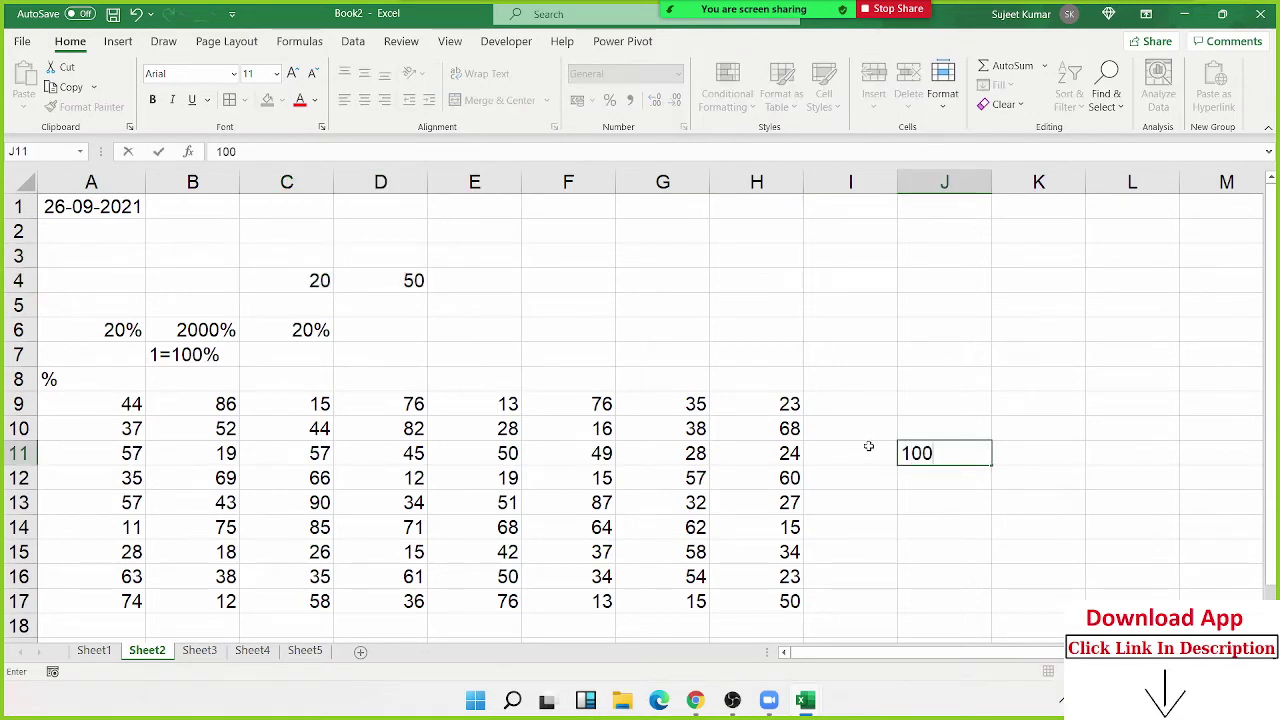
key("Return")
left_click(945, 446)
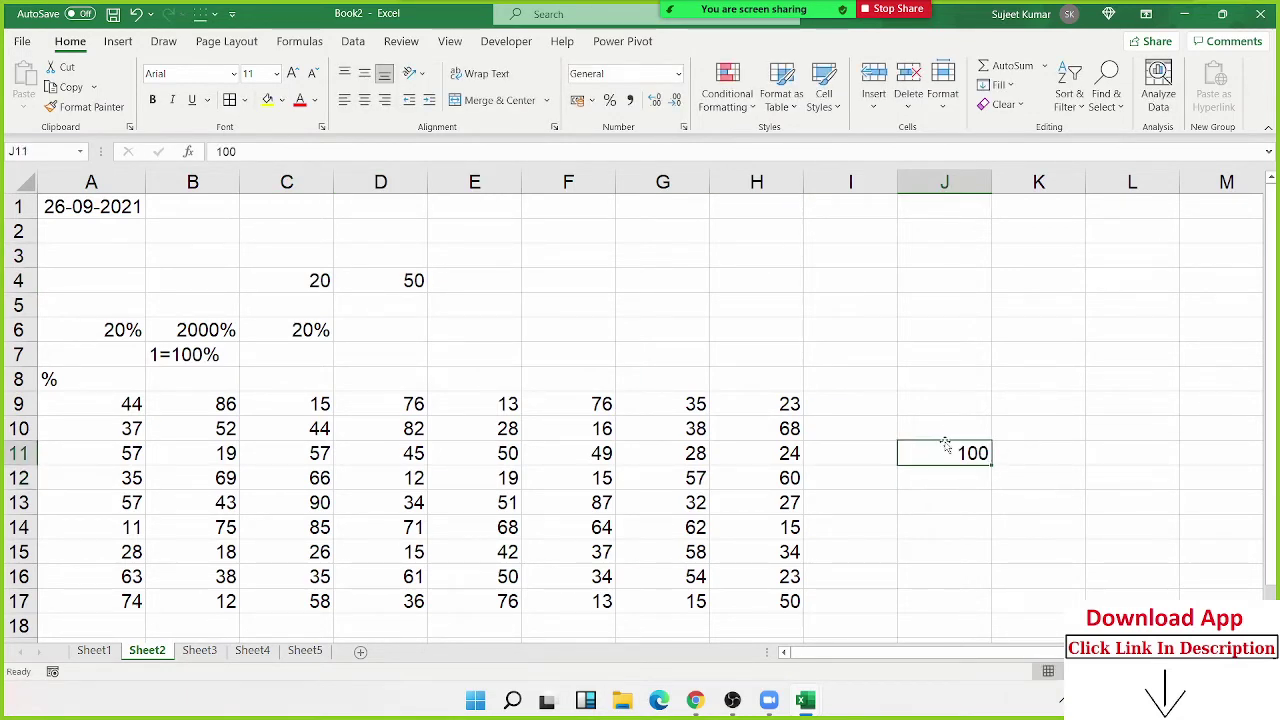
key("ctrl+c")
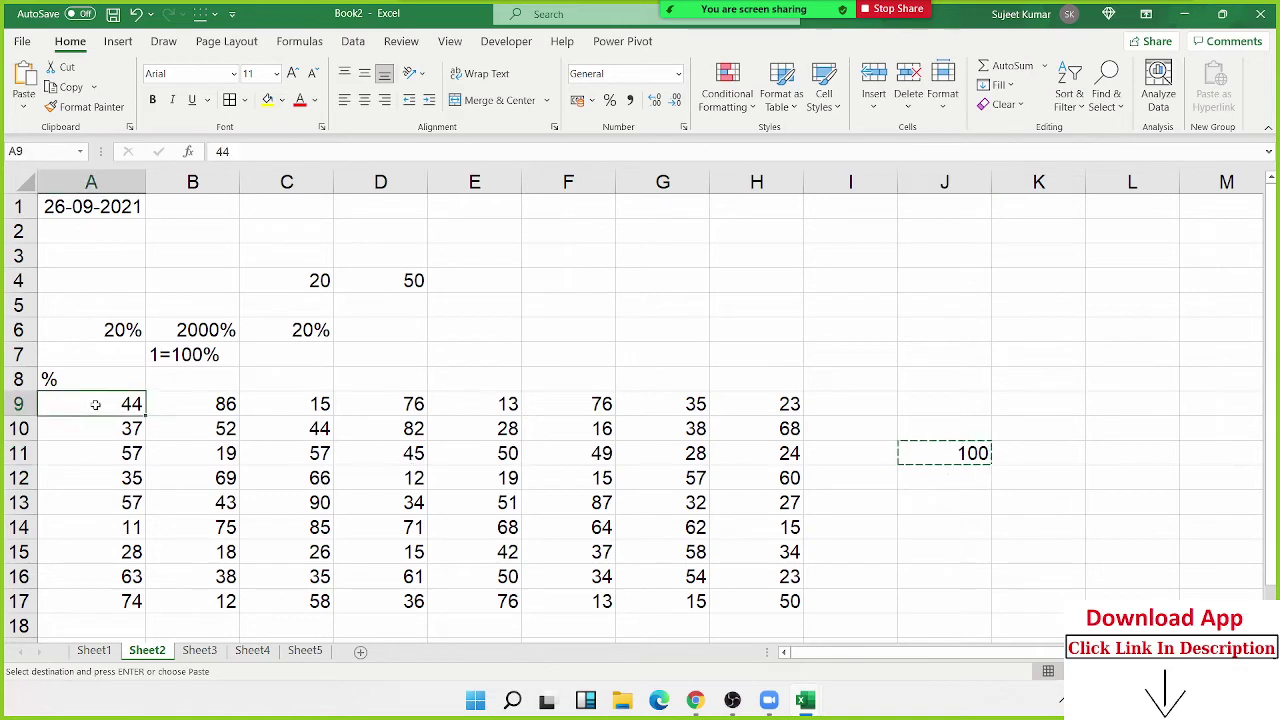
- Divide A9:H17 by 100 via Paste Special and show percentages, then revert to whole numbers
left_click_drag(94, 405, 752, 600)
right_click(608, 592)
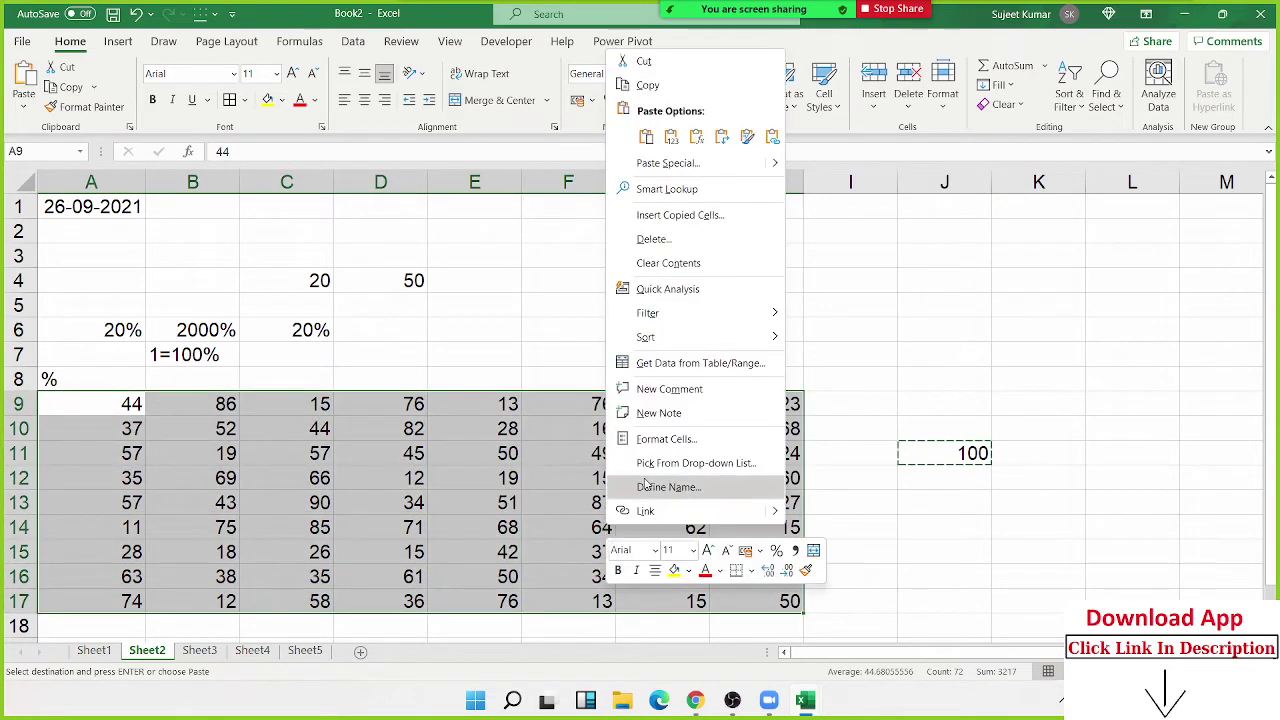
left_click(655, 163)
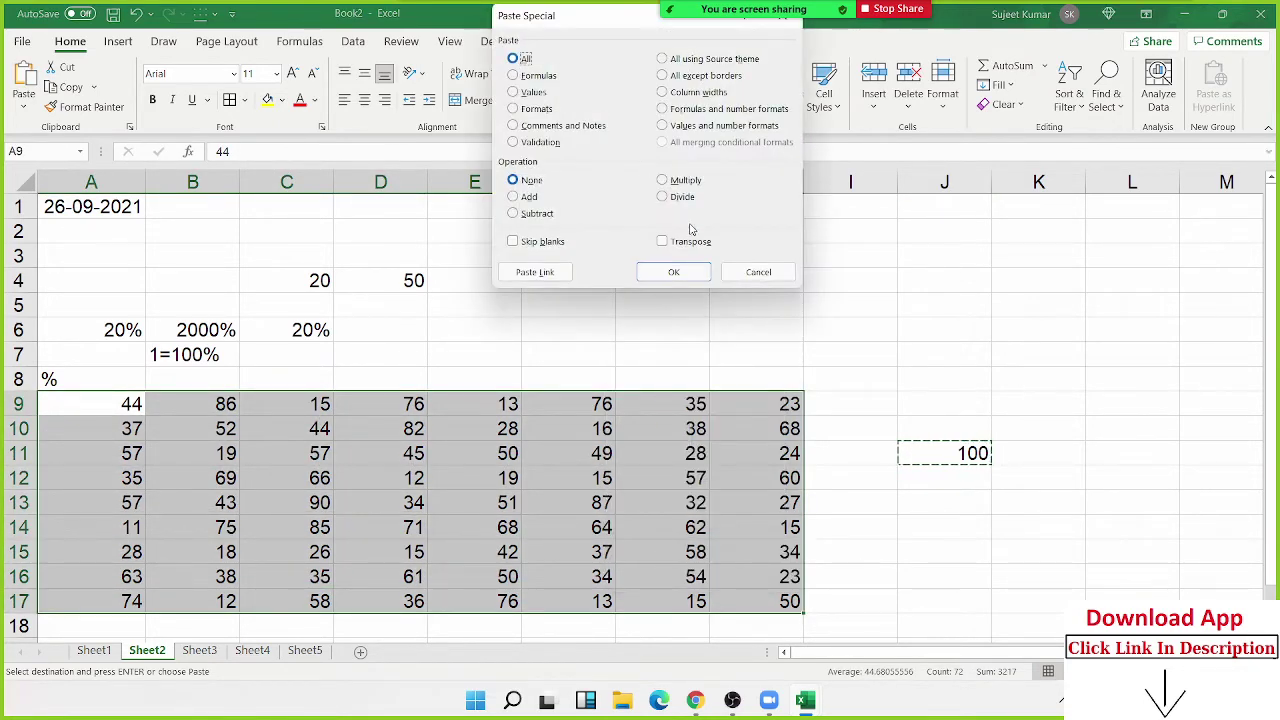
left_click(665, 199)
left_click(676, 276)
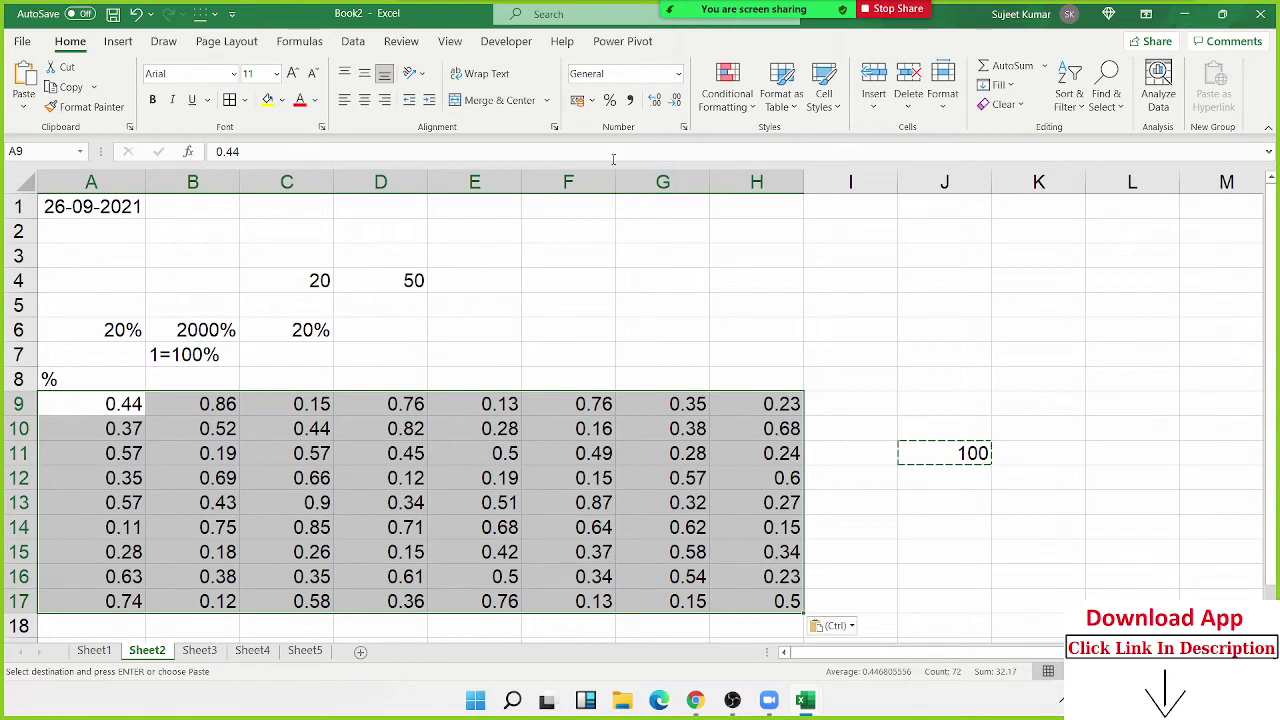
left_click(609, 100)
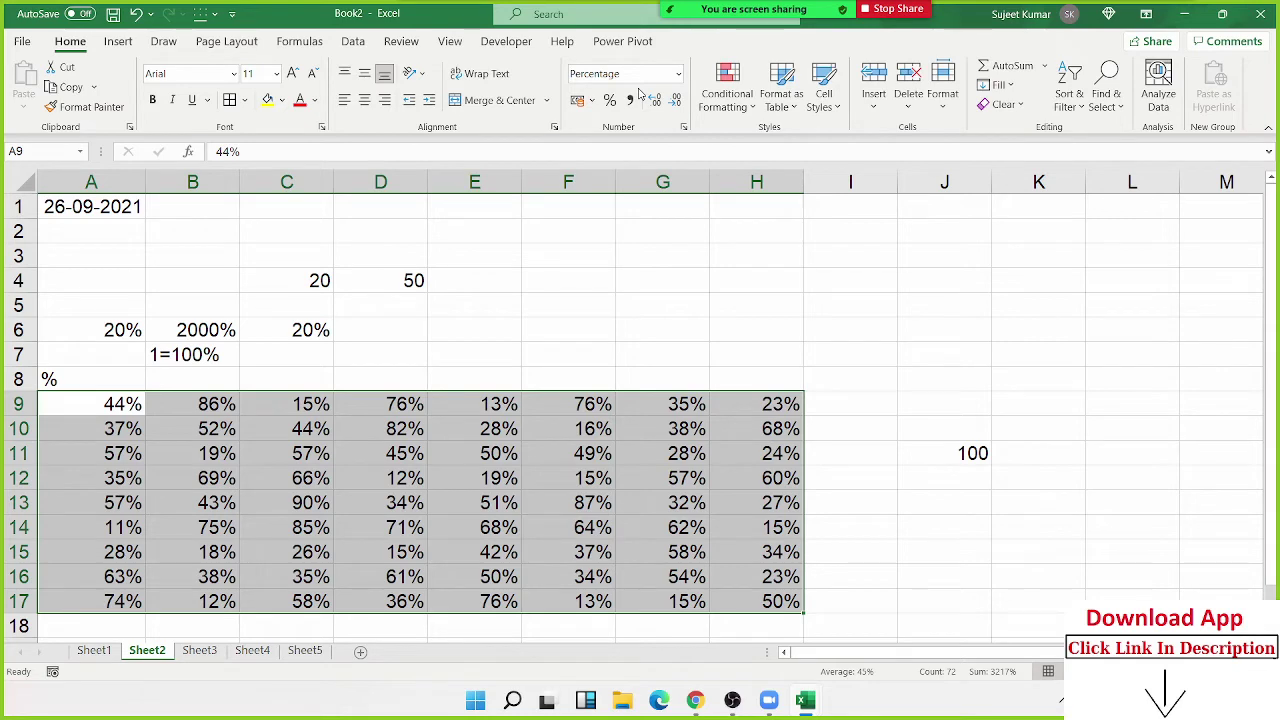
key("ctrl+shift+asciitilde")
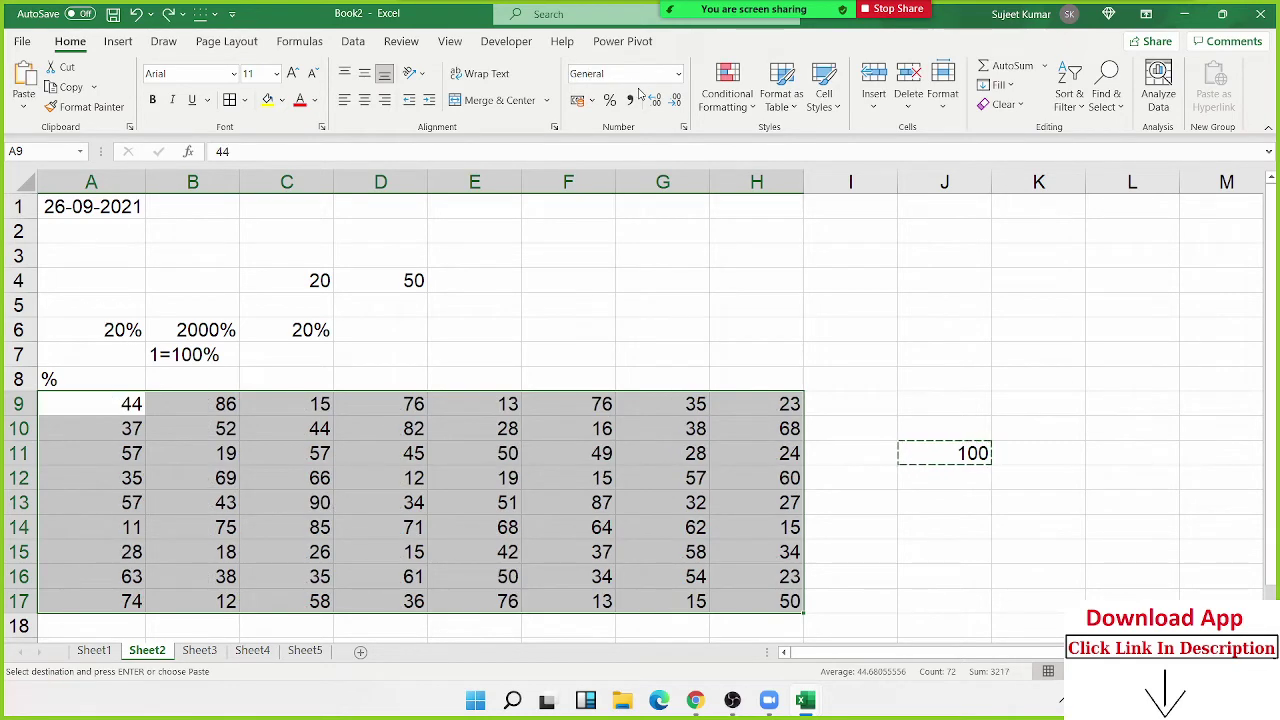
key("Escape")
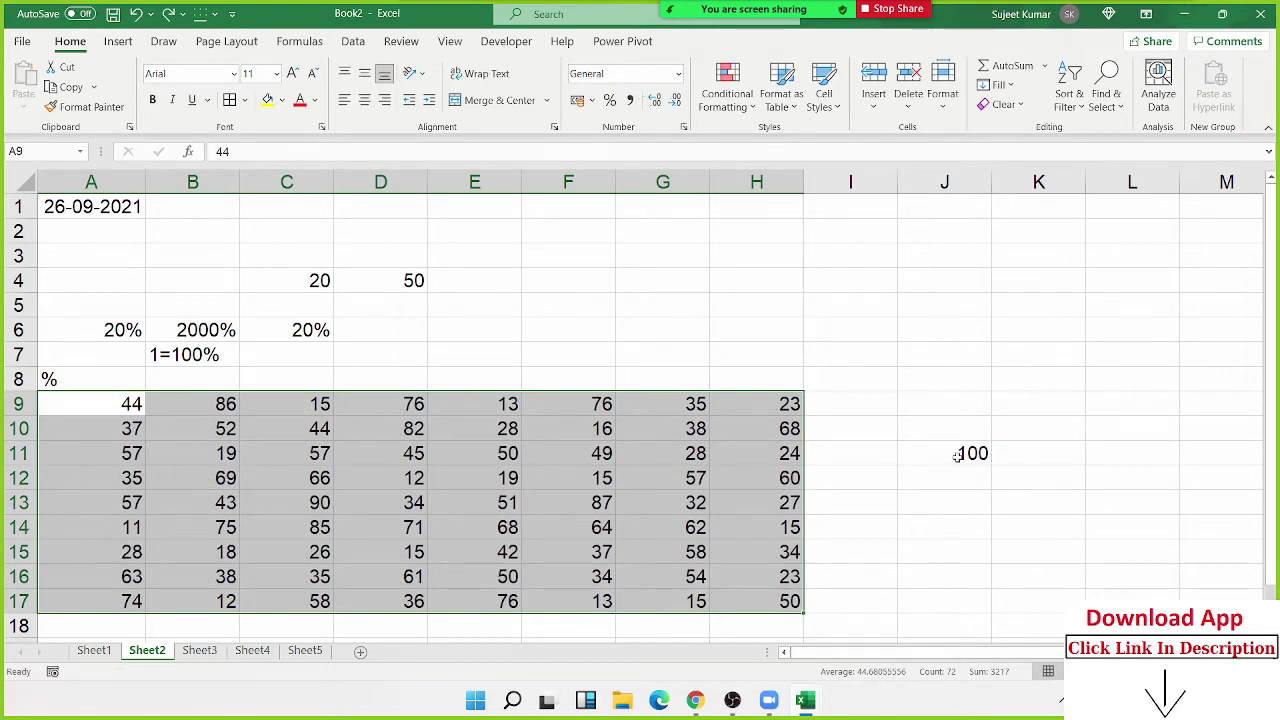
left_click(956, 456)
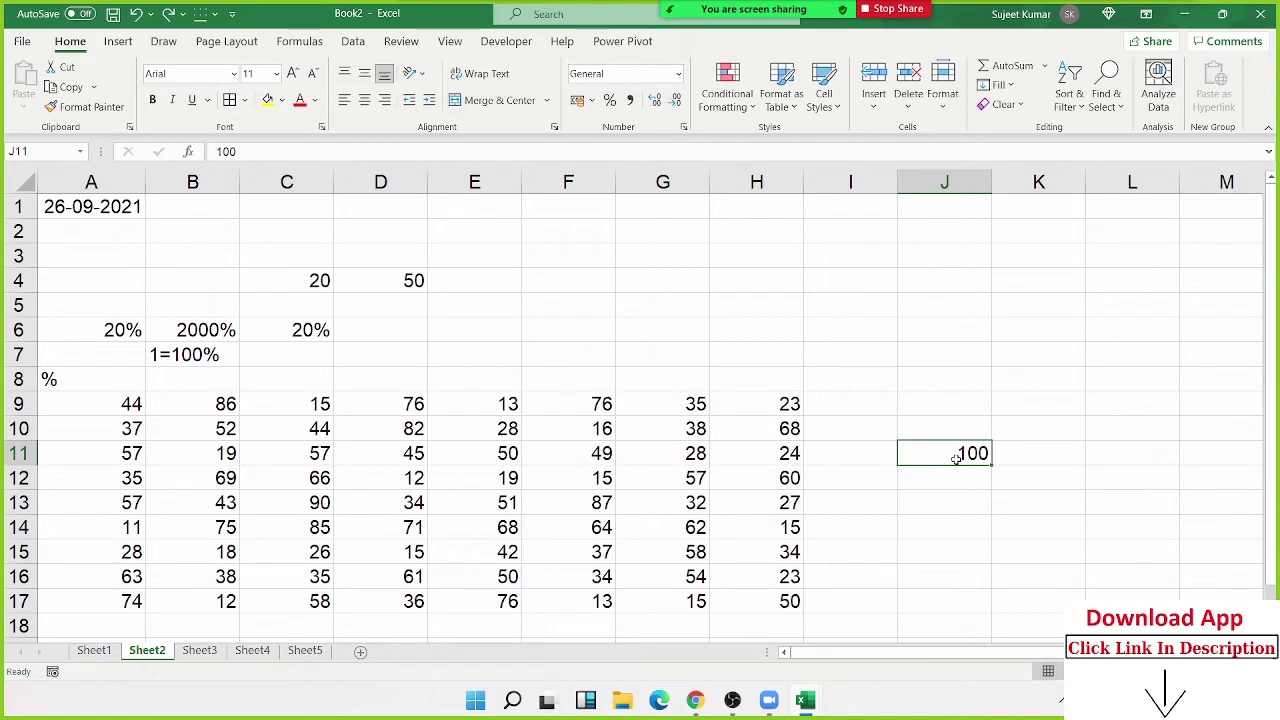
- Try =44/100 in A9 with Percent Style, undo it, and copy the 100 in J11
left_click(96, 393)
type("=")
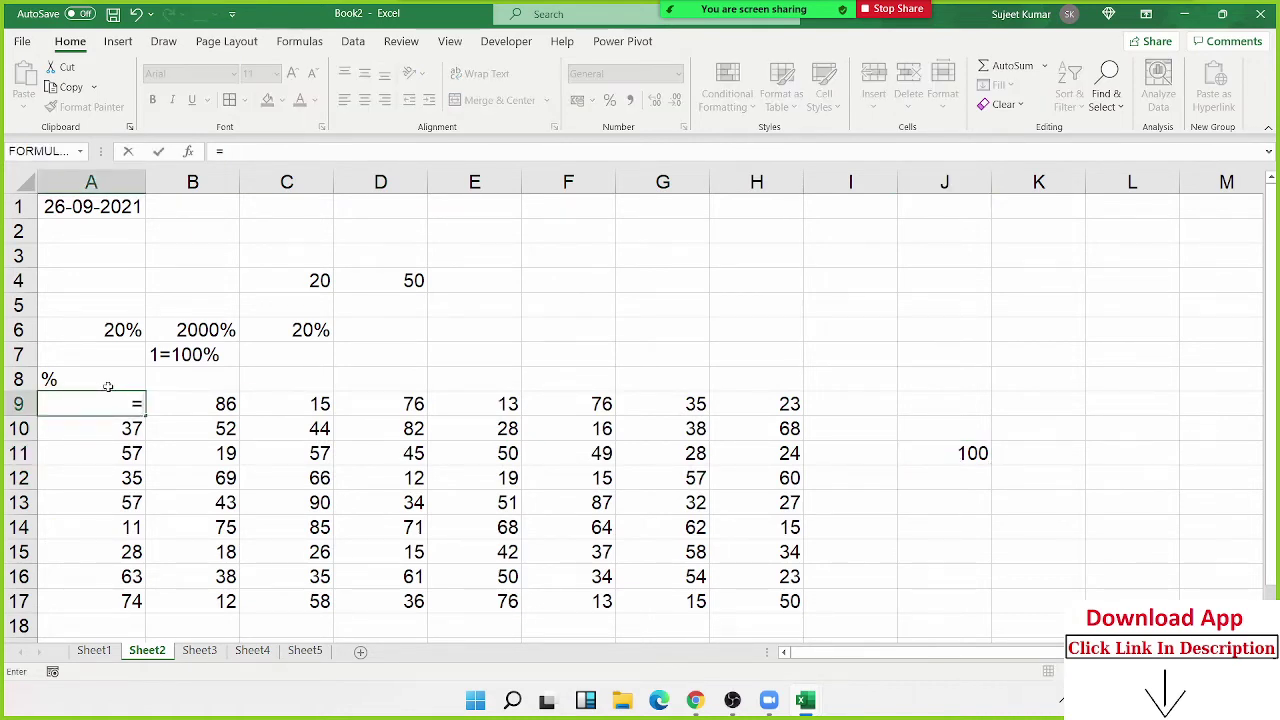
type("44/100")
key("Return")
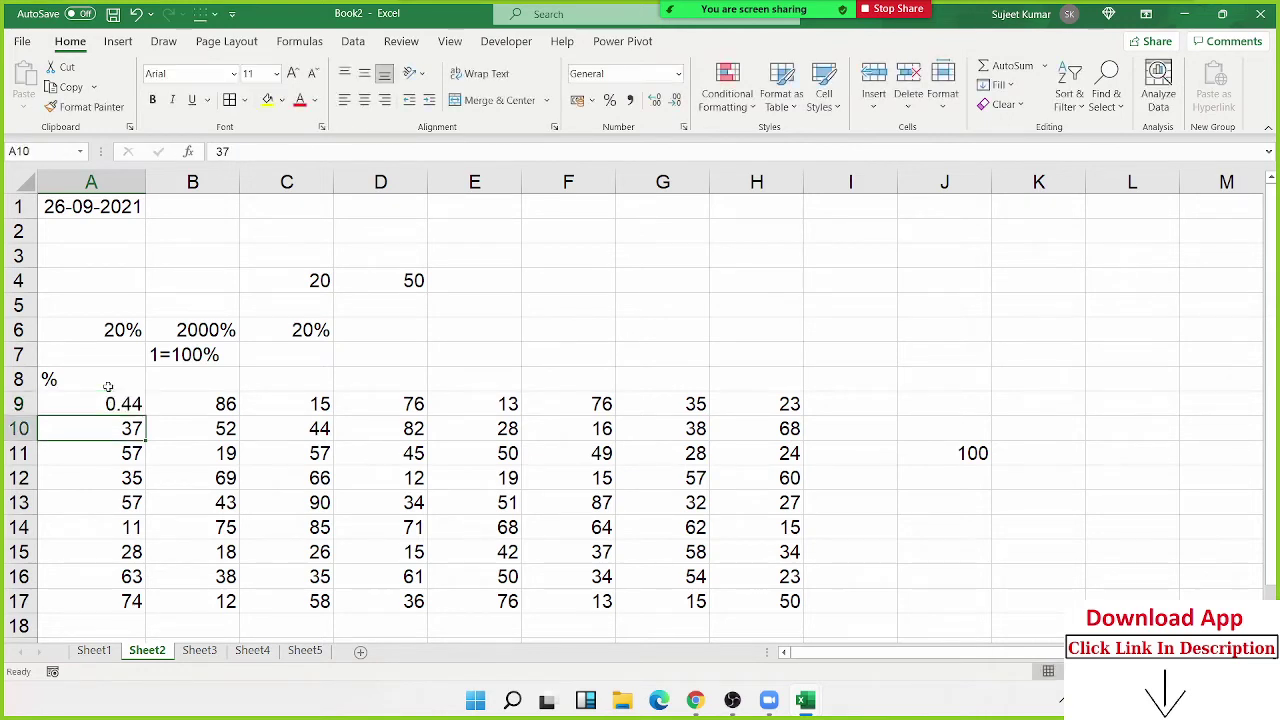
key("Up")
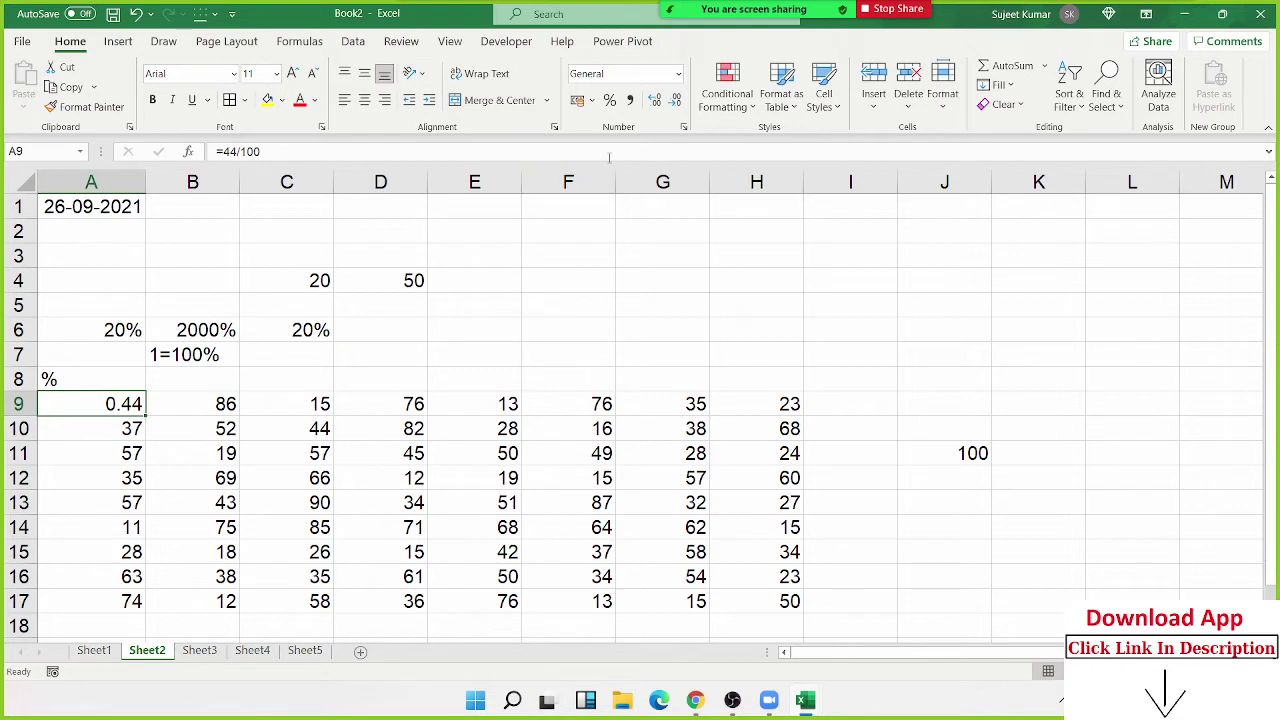
left_click(609, 101)
key("ctrl+z")
key("ctrl+z")
left_click(959, 462)
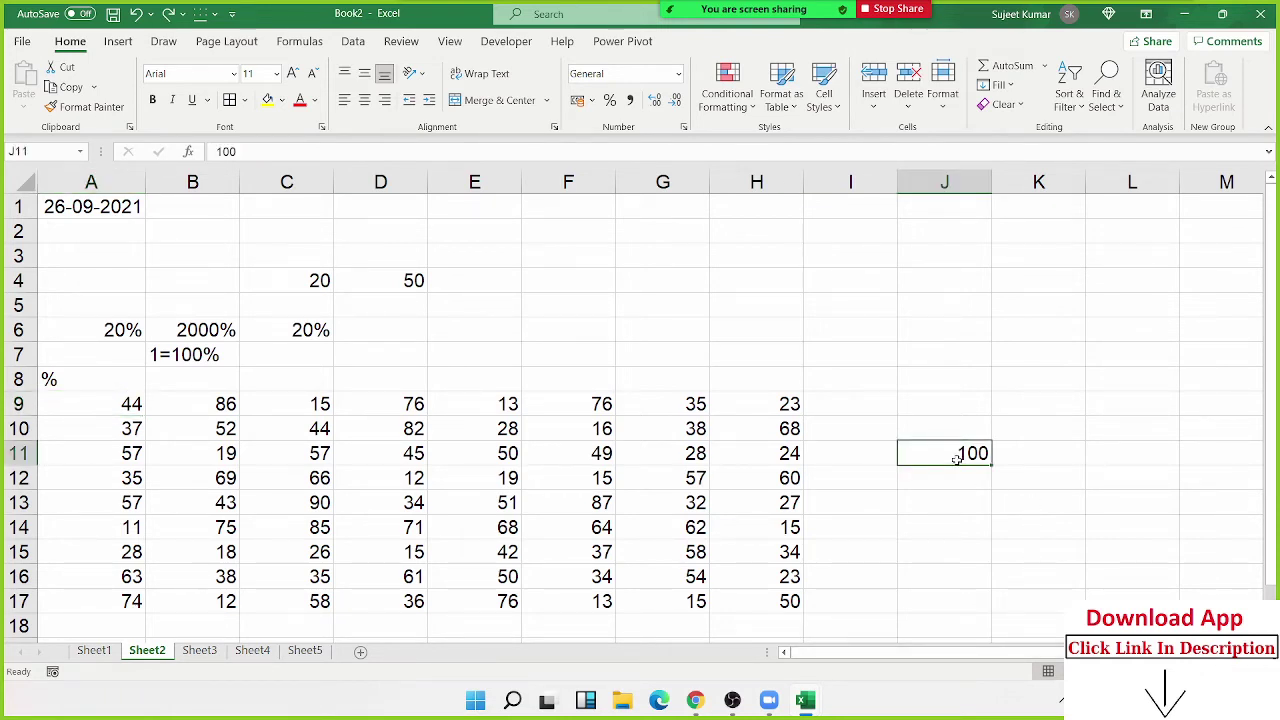
key("ctrl+c")
- Divide A9:H17's marks by 100 via Paste Special Divide, apply Percent Style, and switch to Sheet3
left_click(781, 600)
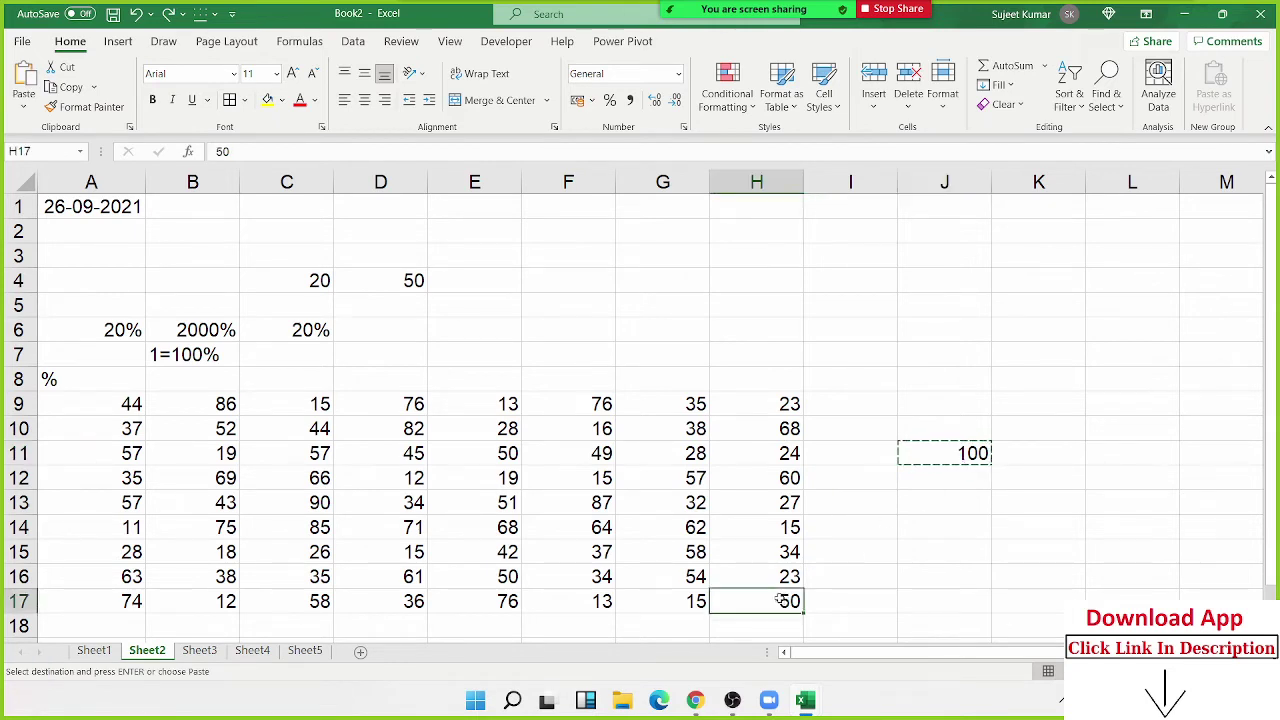
left_click_drag(781, 600, 95, 410)
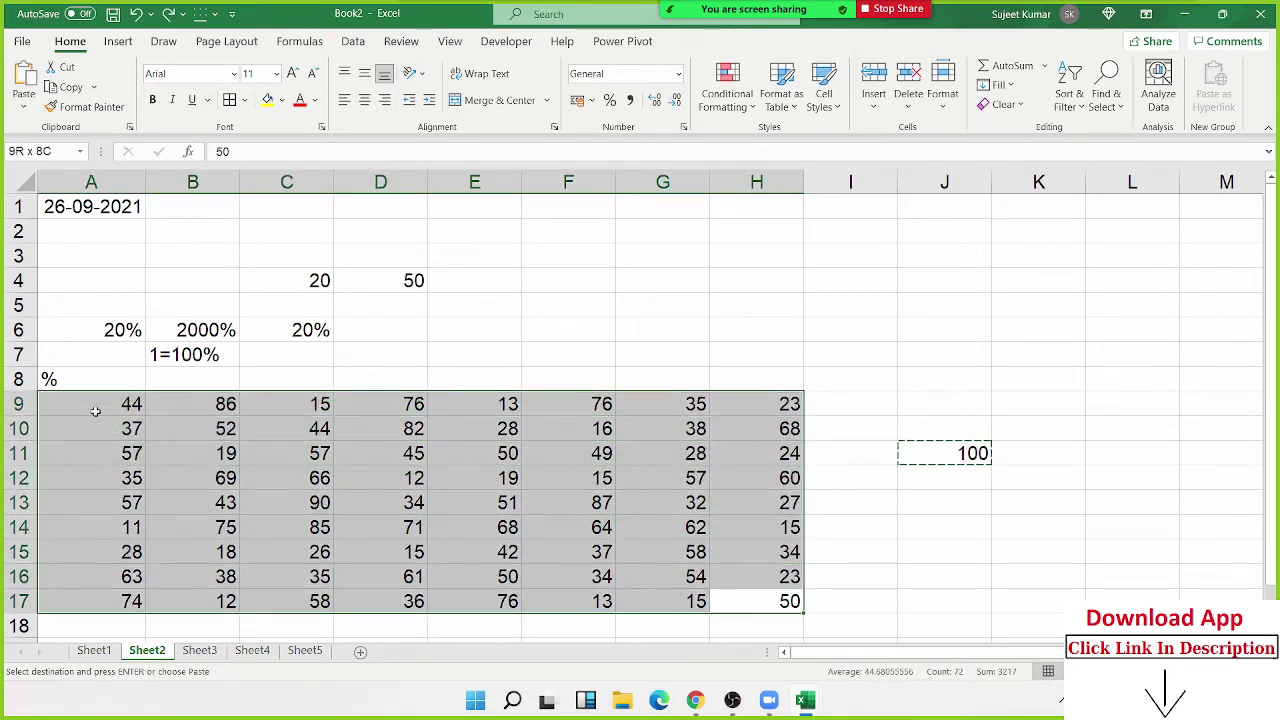
key("ctrl+v")
right_click(135, 428)
left_click(200, 316)
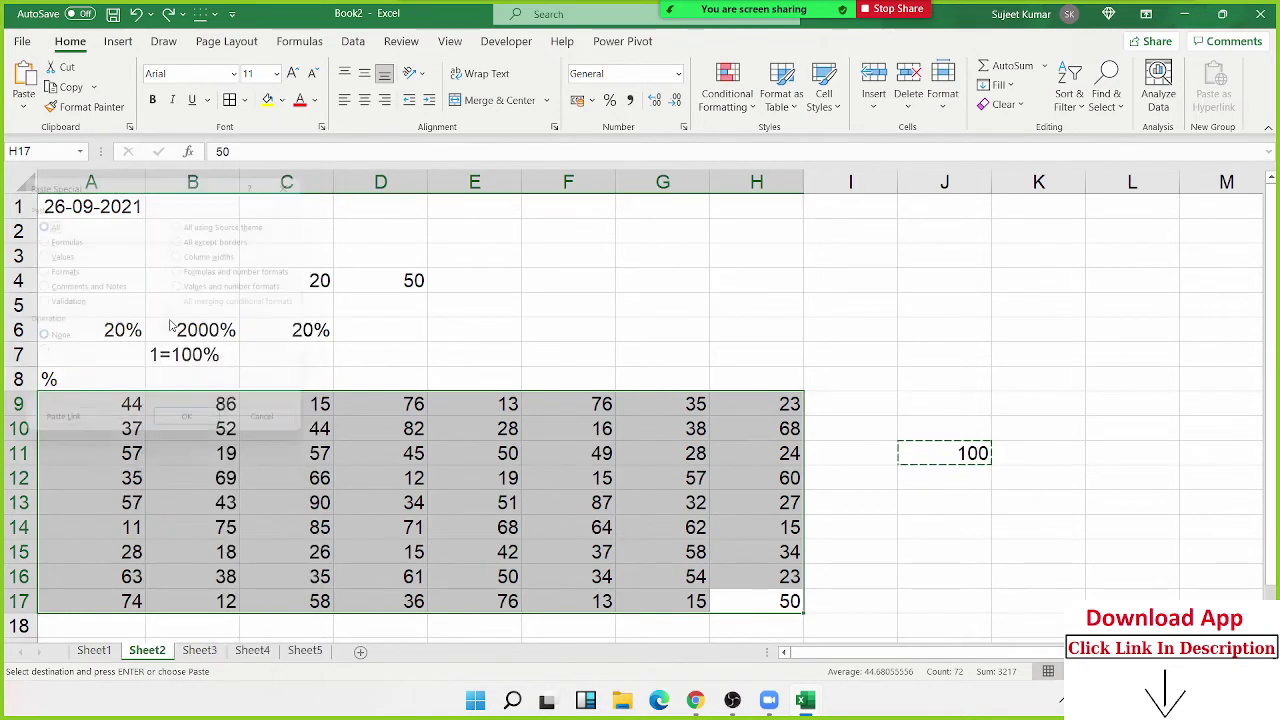
left_click_drag(143, 182, 716, 196)
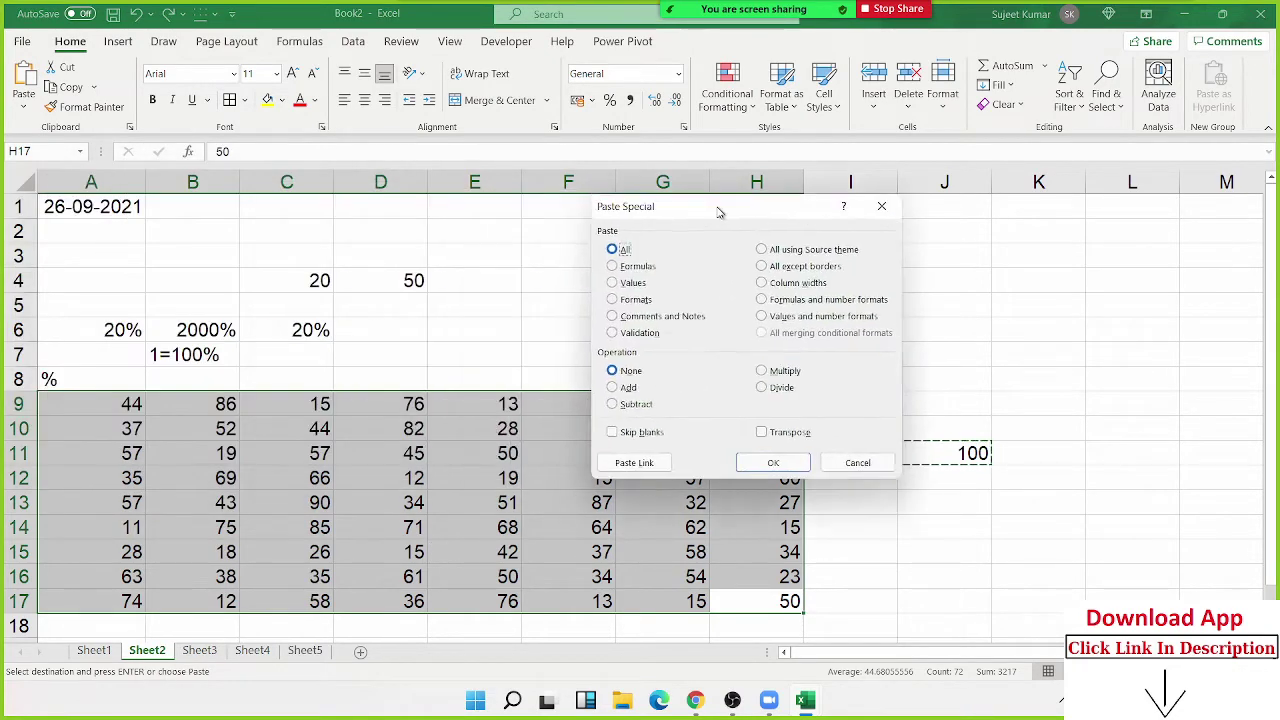
left_click(758, 374)
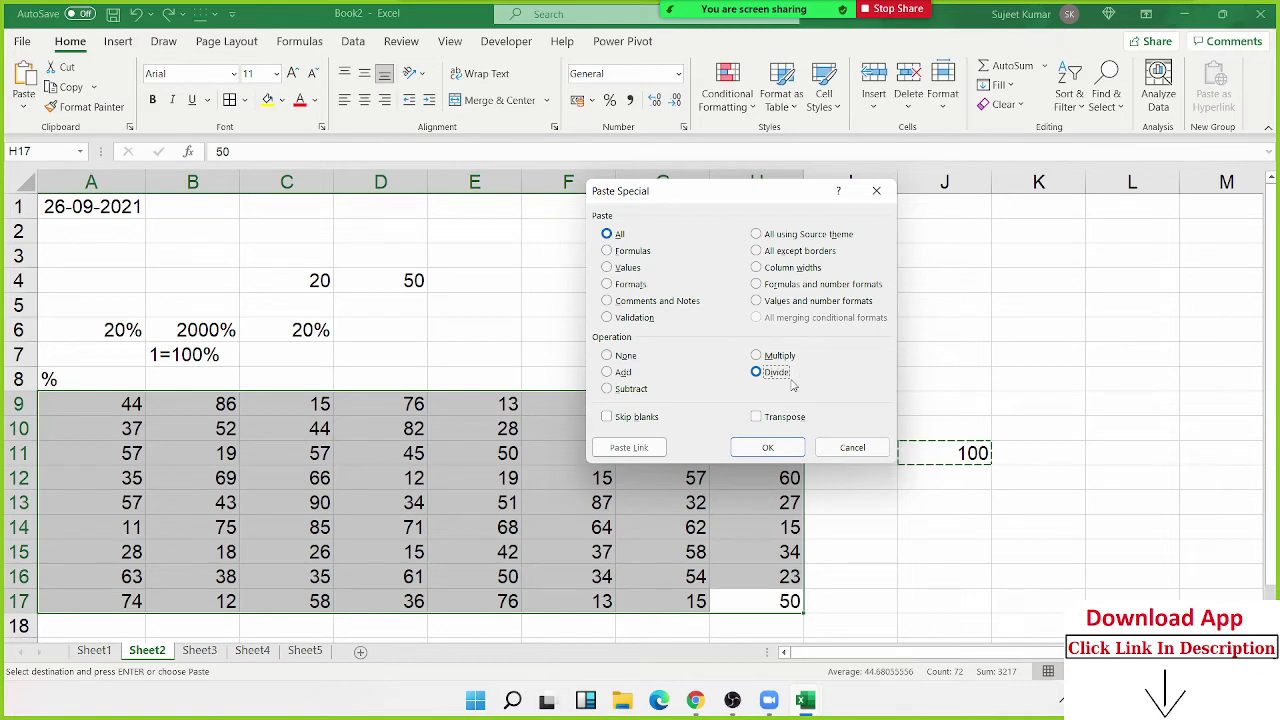
left_click(768, 447)
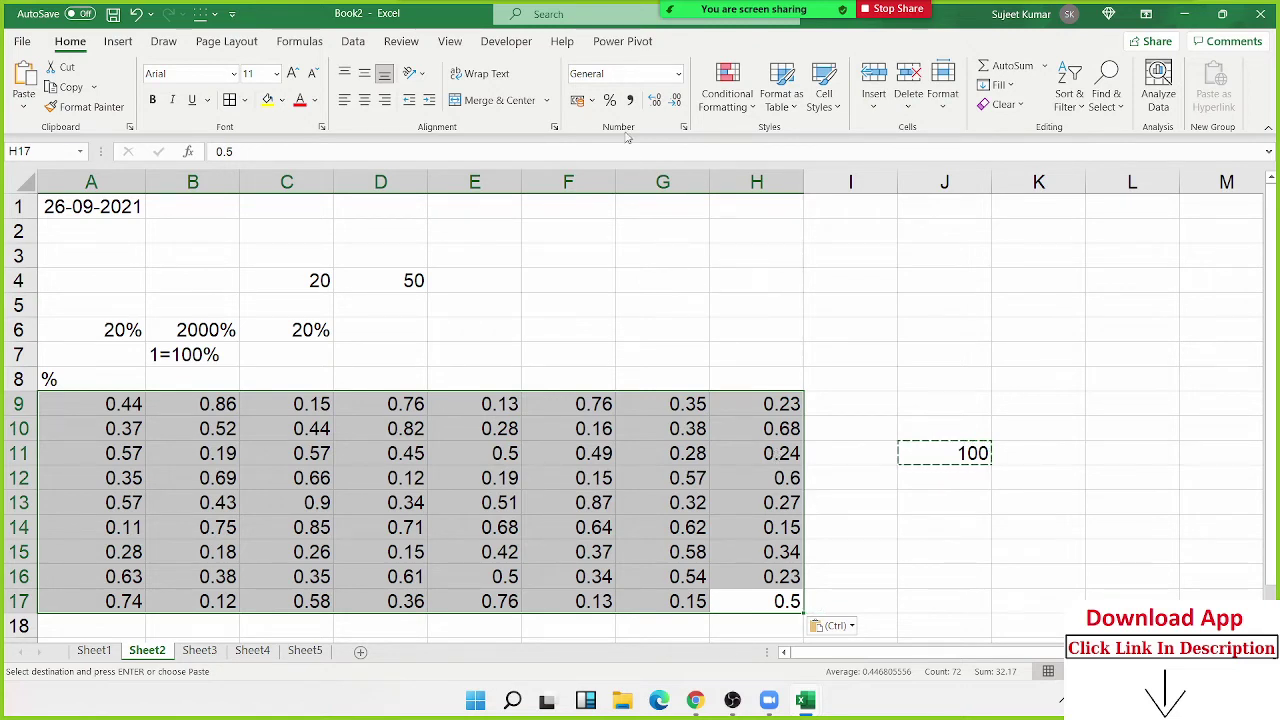
left_click(612, 100)
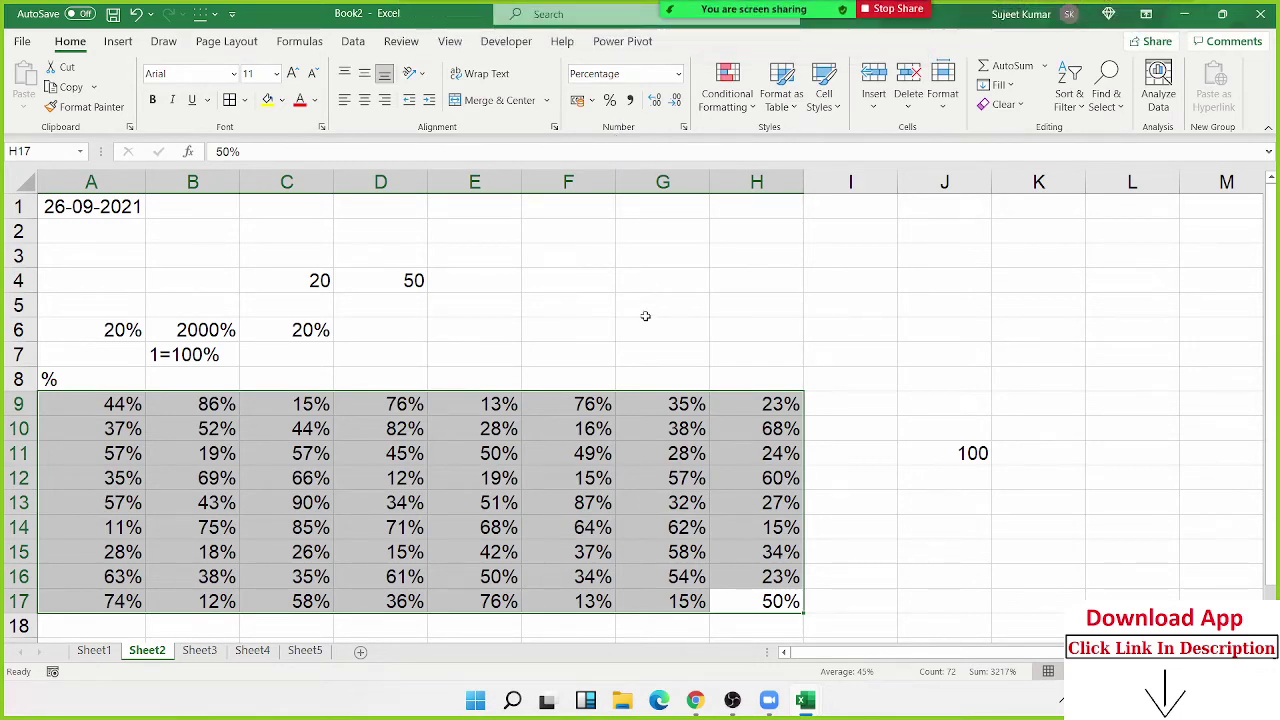
left_click(201, 656)
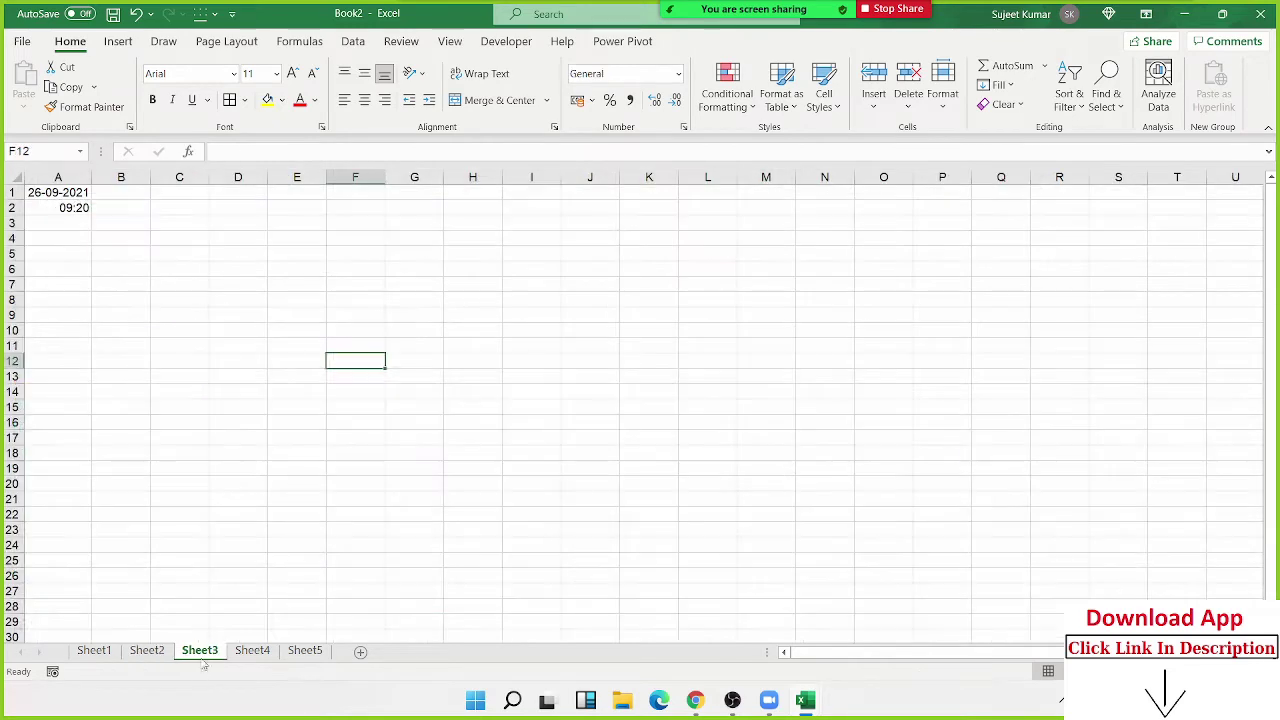
- Clear column A and enter trial numbers 25, 25, 25, 14, 25, 96 and 36 in A1:A7
left_click(59, 176)
key("Delete")
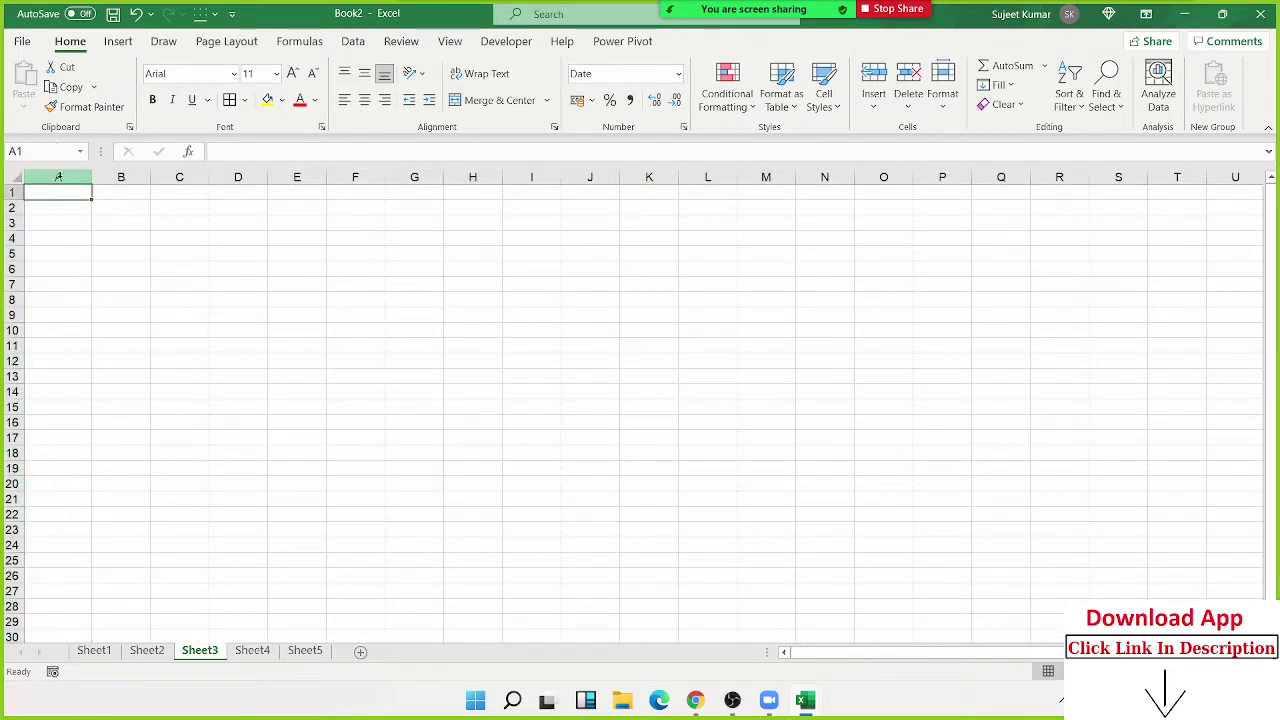
type("25")
key("Return")
type("25")
key("Return")
type("25")
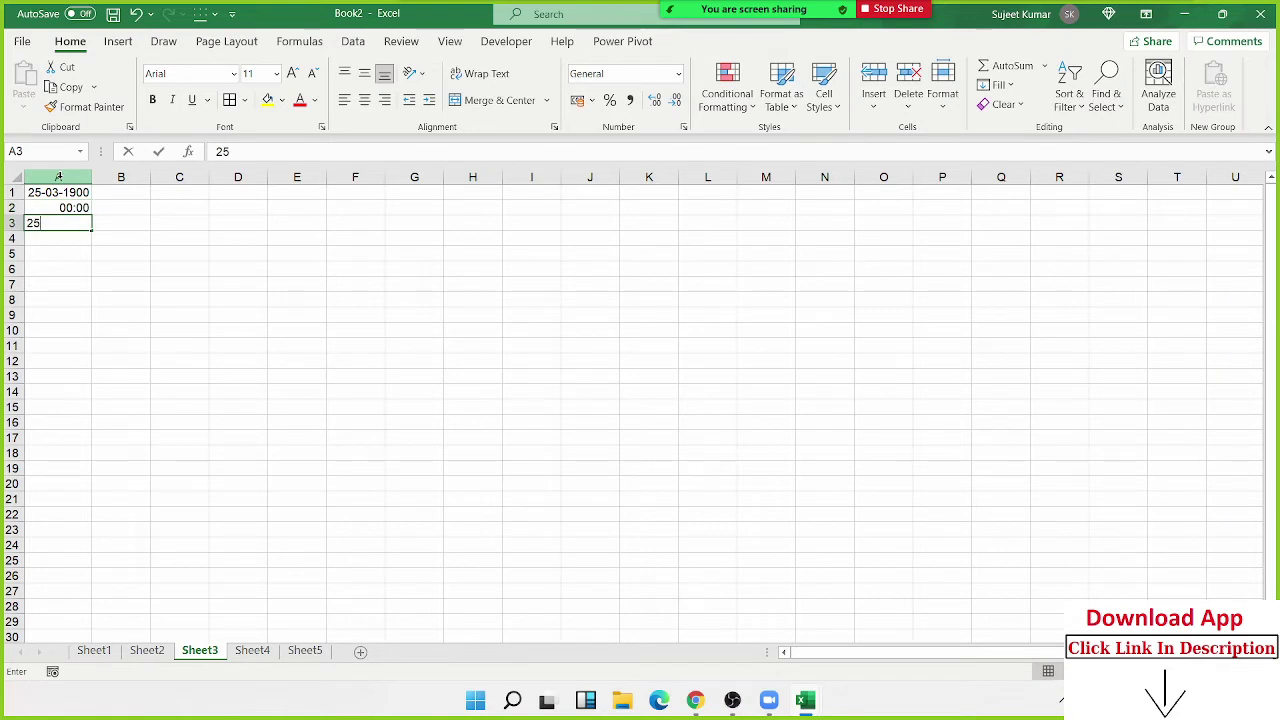
key("Return")
type("14")
key("Return")
type("25")
key("Return")
type("96")
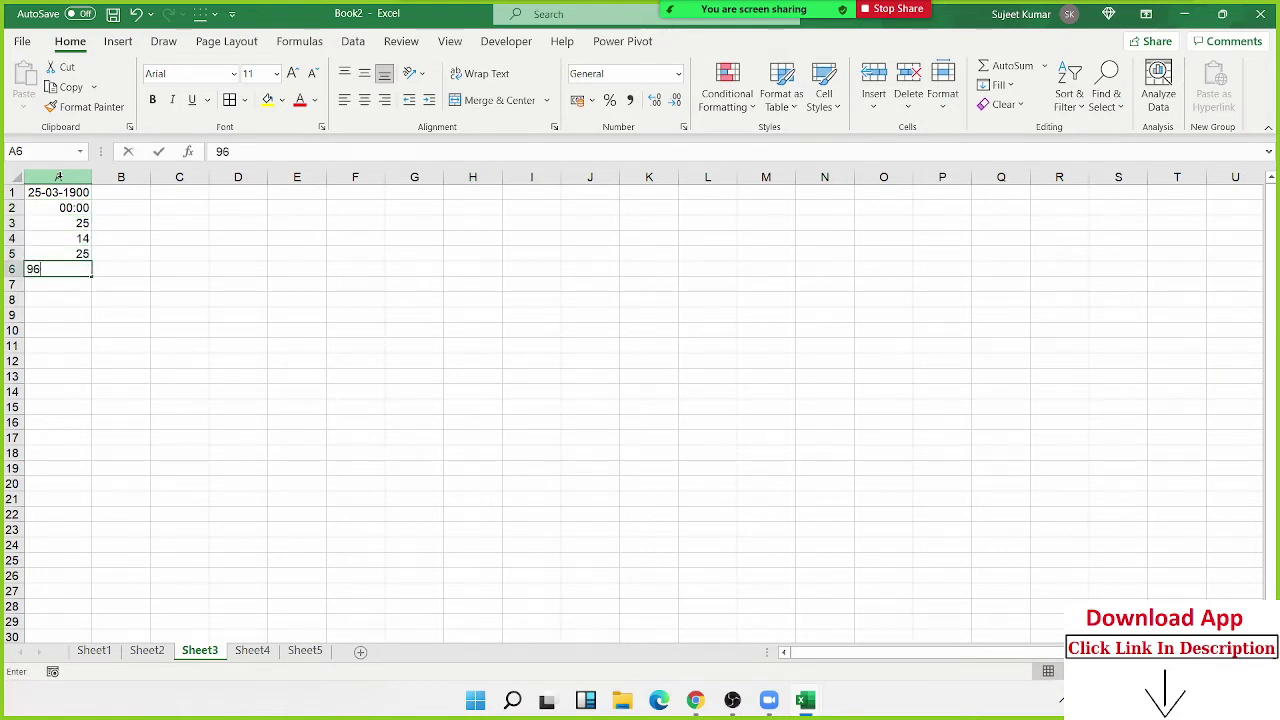
key("Return")
type("36")
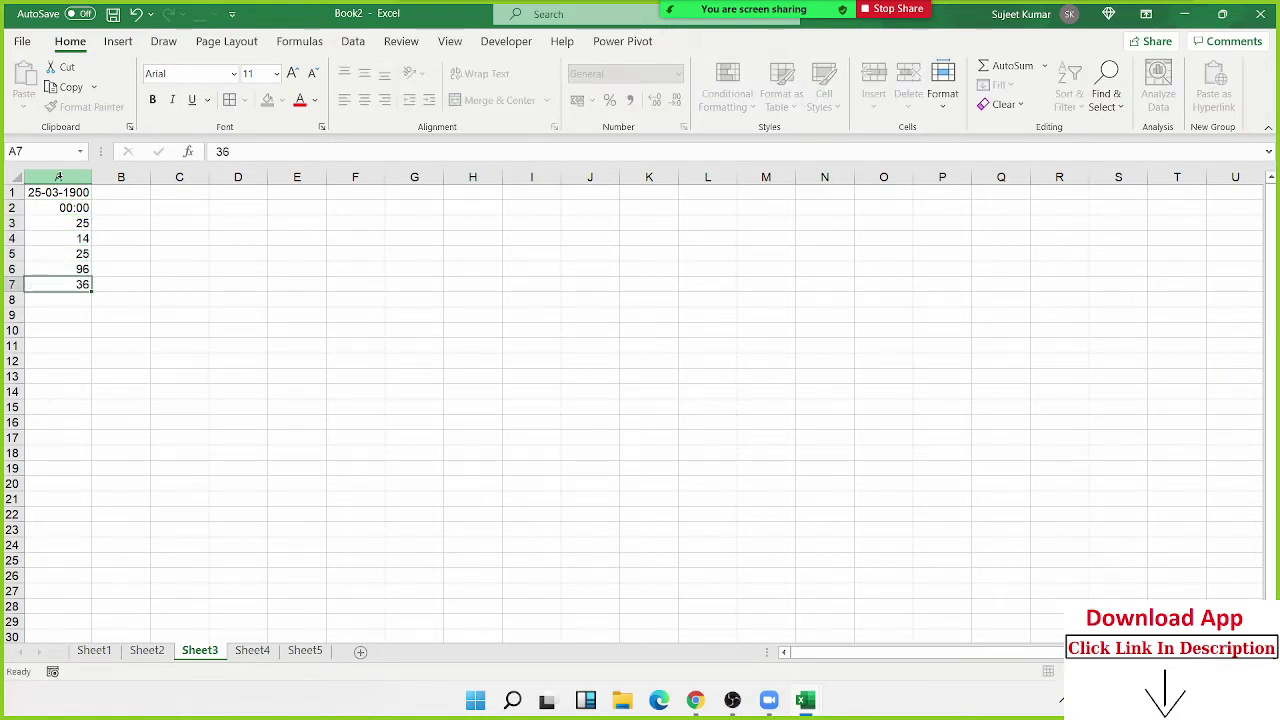
key("Return")
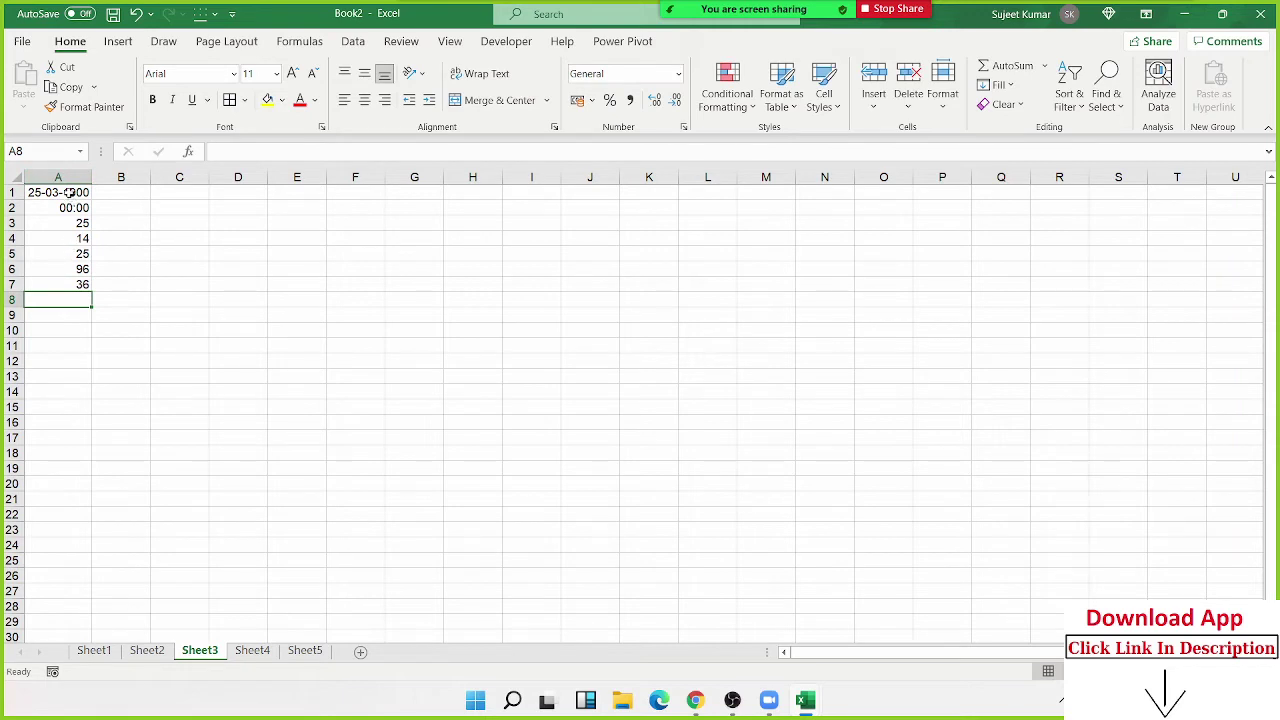
- Clear A1:A7 and delete column A to reset its date formatting
left_click_drag(70, 193, 75, 285)
key("Delete")
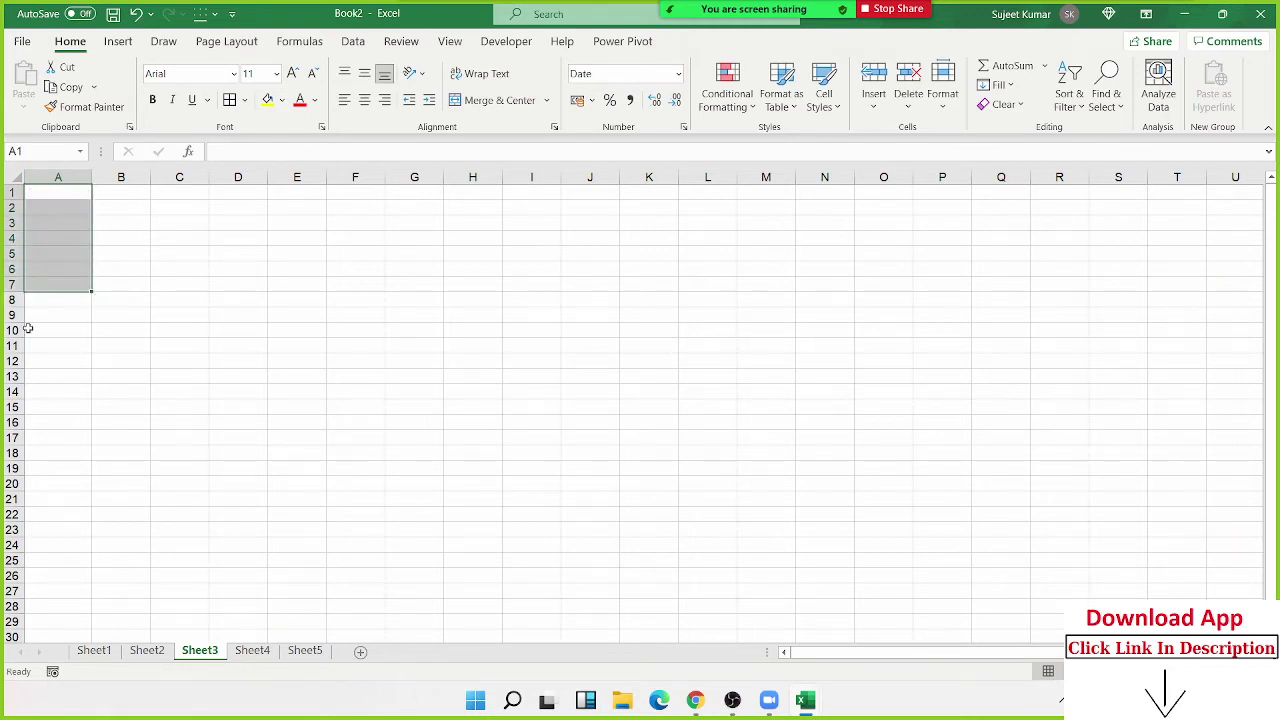
key("ctrl+space")
key("ctrl+minus")
key("ctrl+Home")
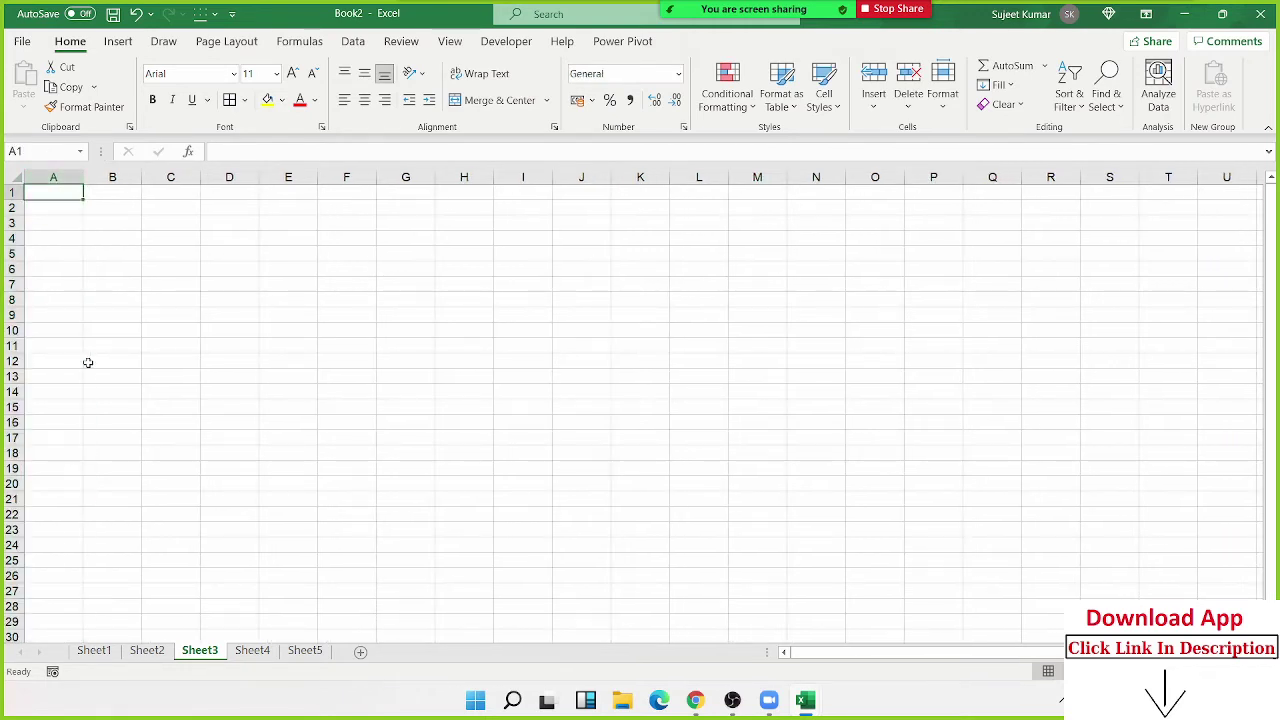
- Enter =RANDBETWEEN(10,90) in A1
type("=ra")
key("Down")
key("Down")
key("Down")
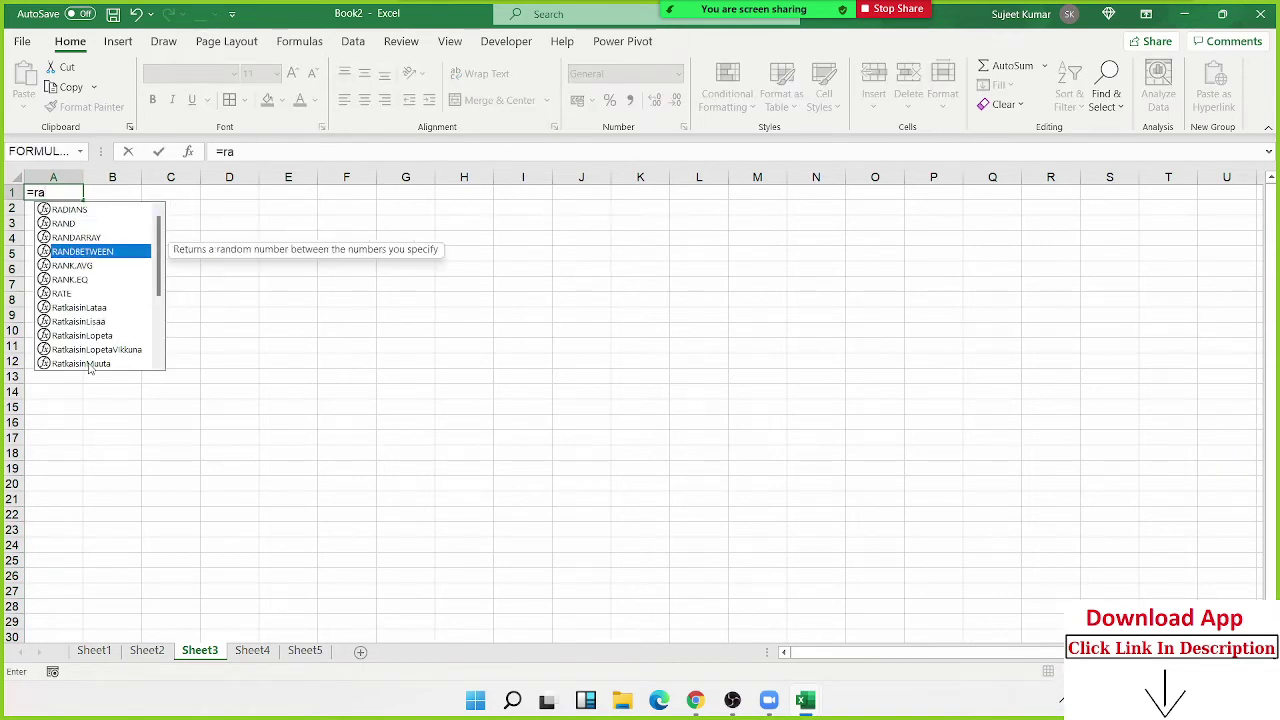
key("Tab")
type("10,90")
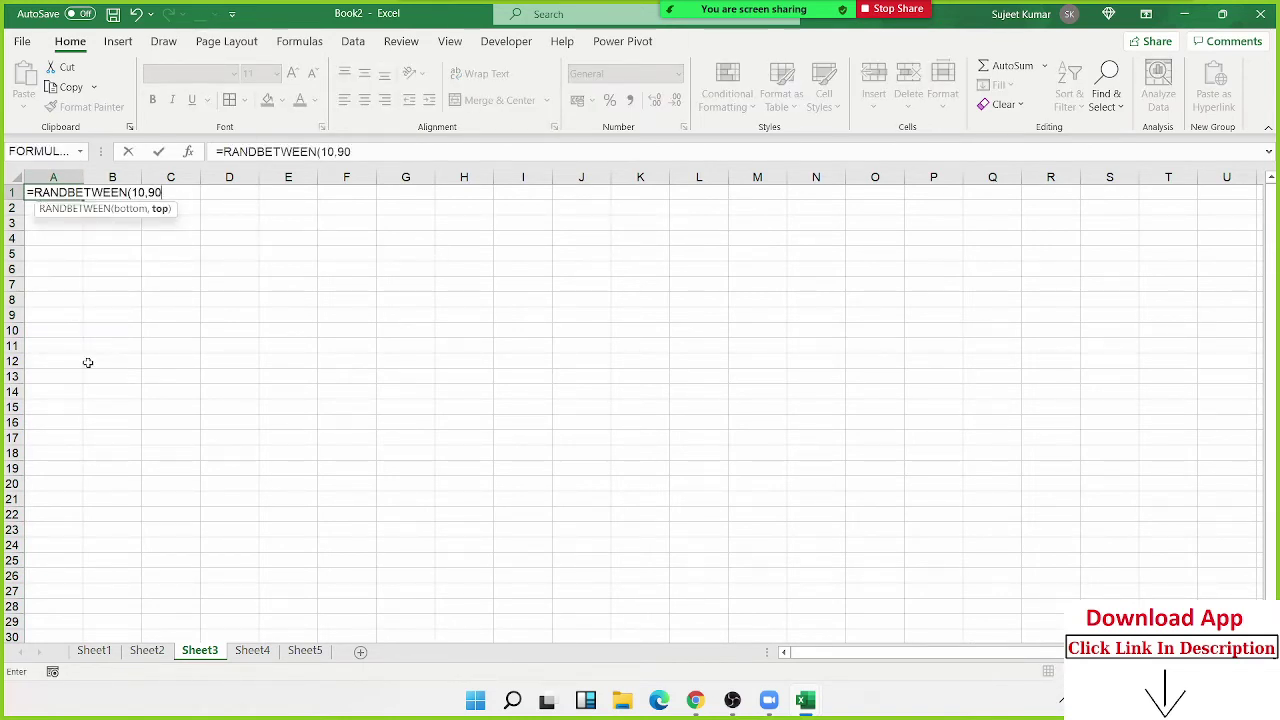
key("Return")
- Fill the RANDBETWEEN formula down to A27 and paste A1:A27 back as fixed values
left_click_drag(53, 192, 20, 592)
key("ctrl+s")
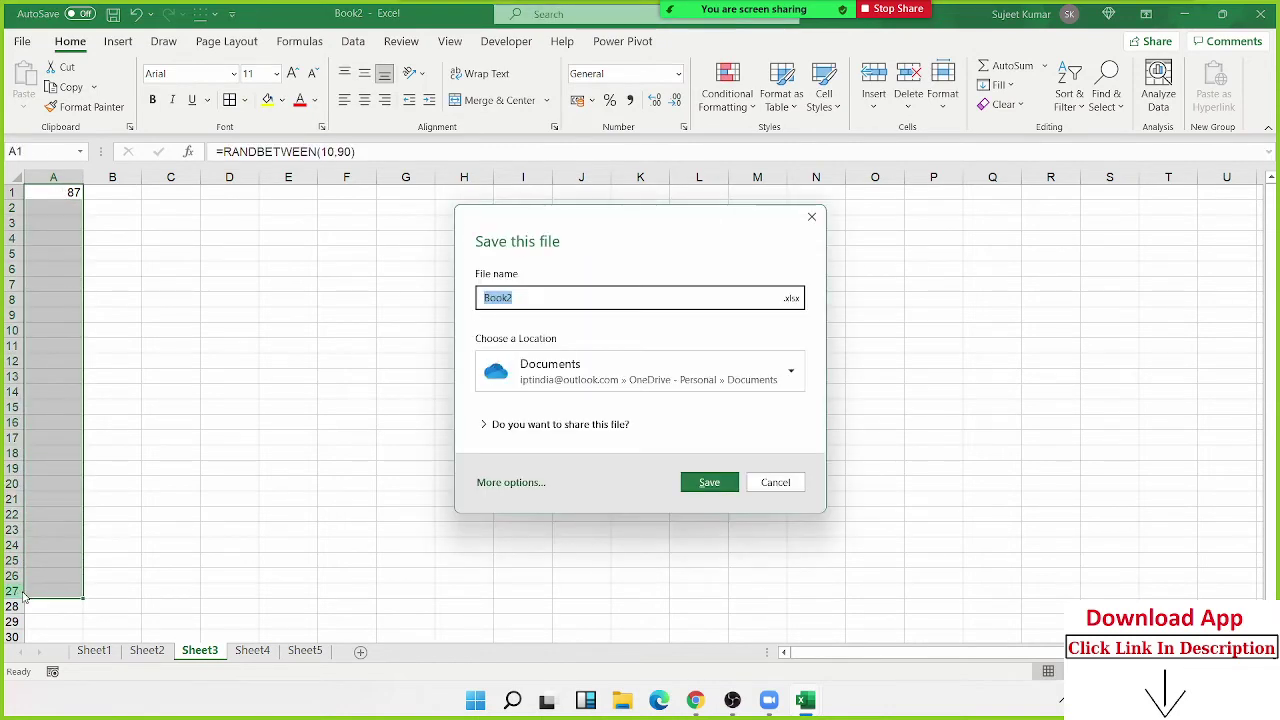
key("Escape")
key("ctrl+d")
key("ctrl+c")
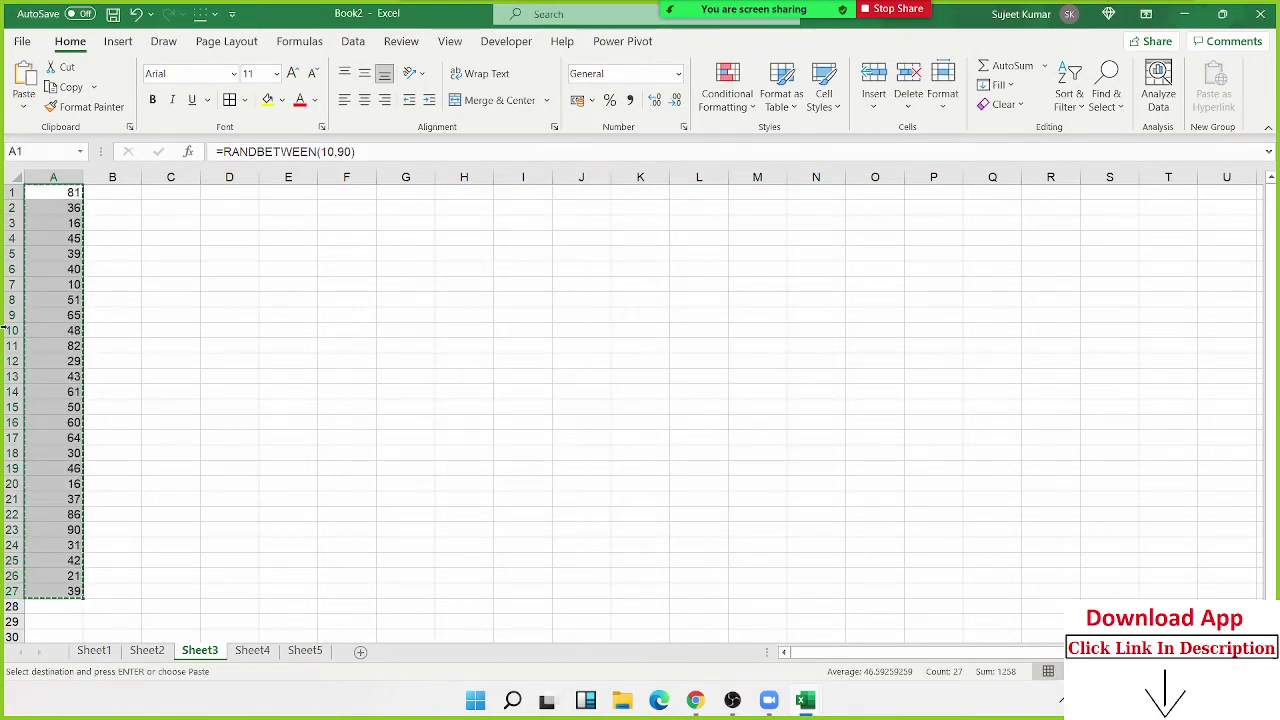
left_click(22, 108)
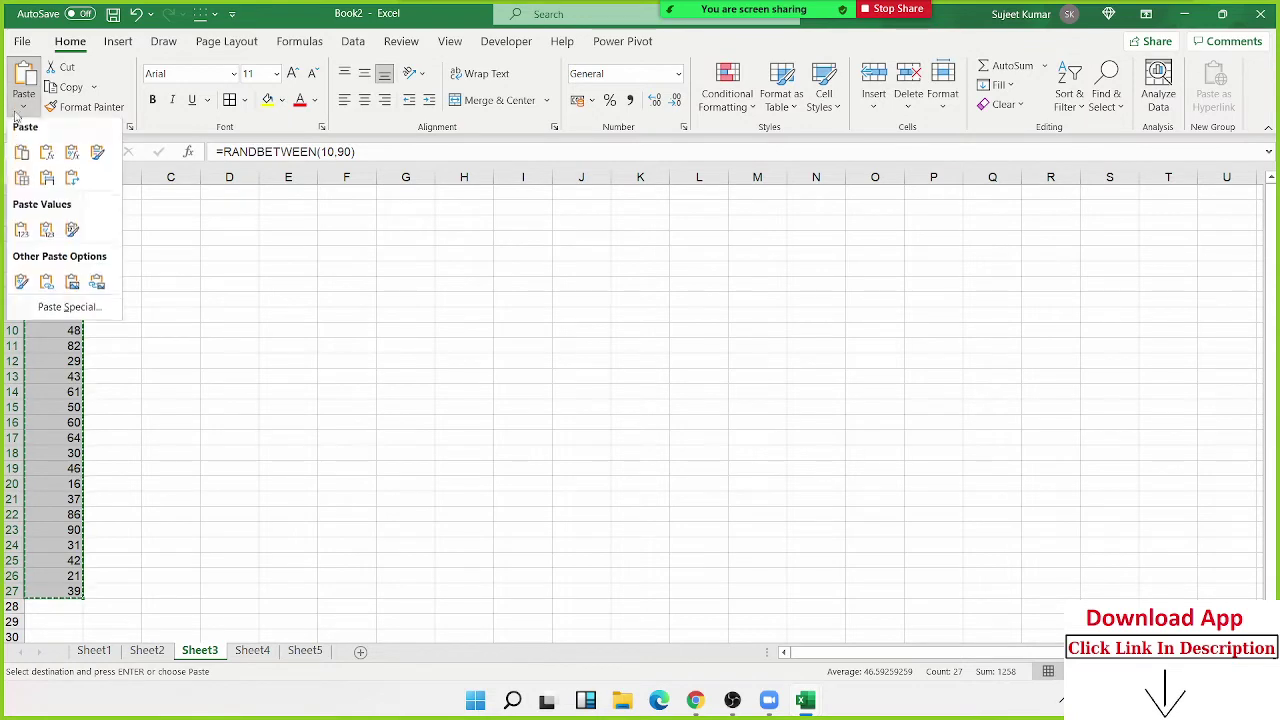
left_click(21, 229)
left_click(108, 236)
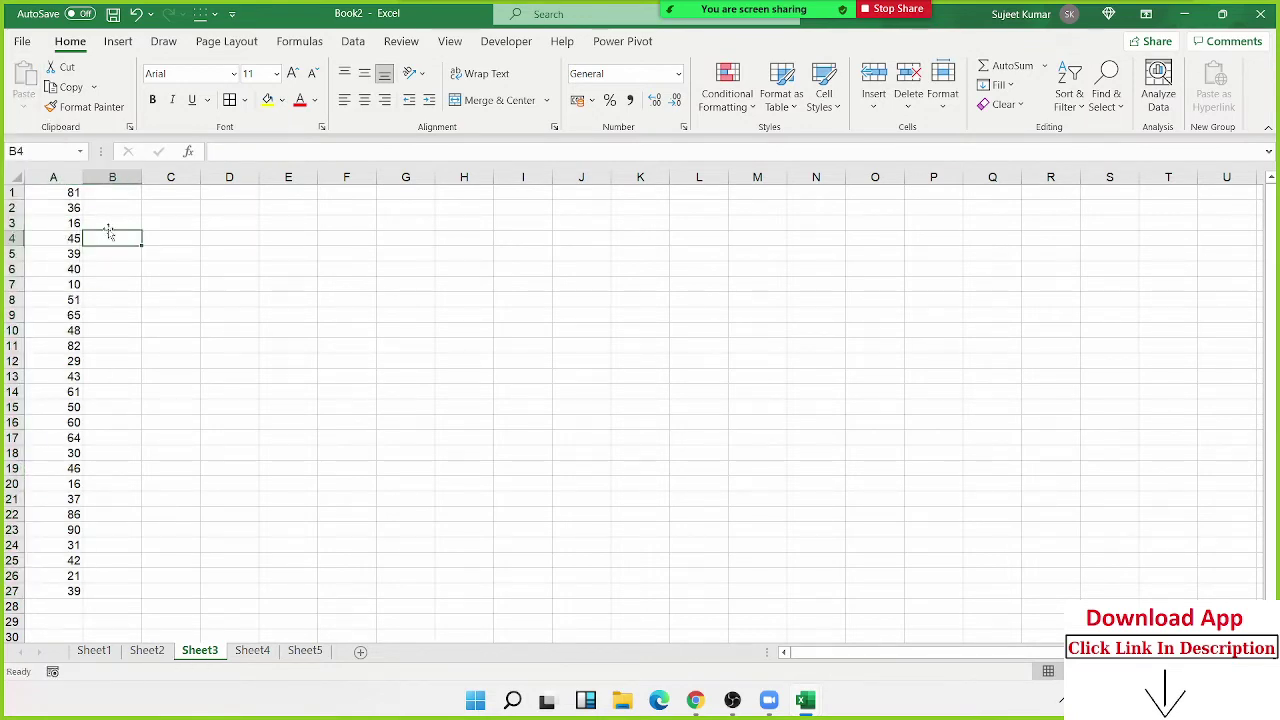
- Enter 85, 25, 65, 85 and 65 into B4, B8, B12, B18 and B23
type("85")
key("Return")
key("Down")
key("Down")
key("Down")
type("2")
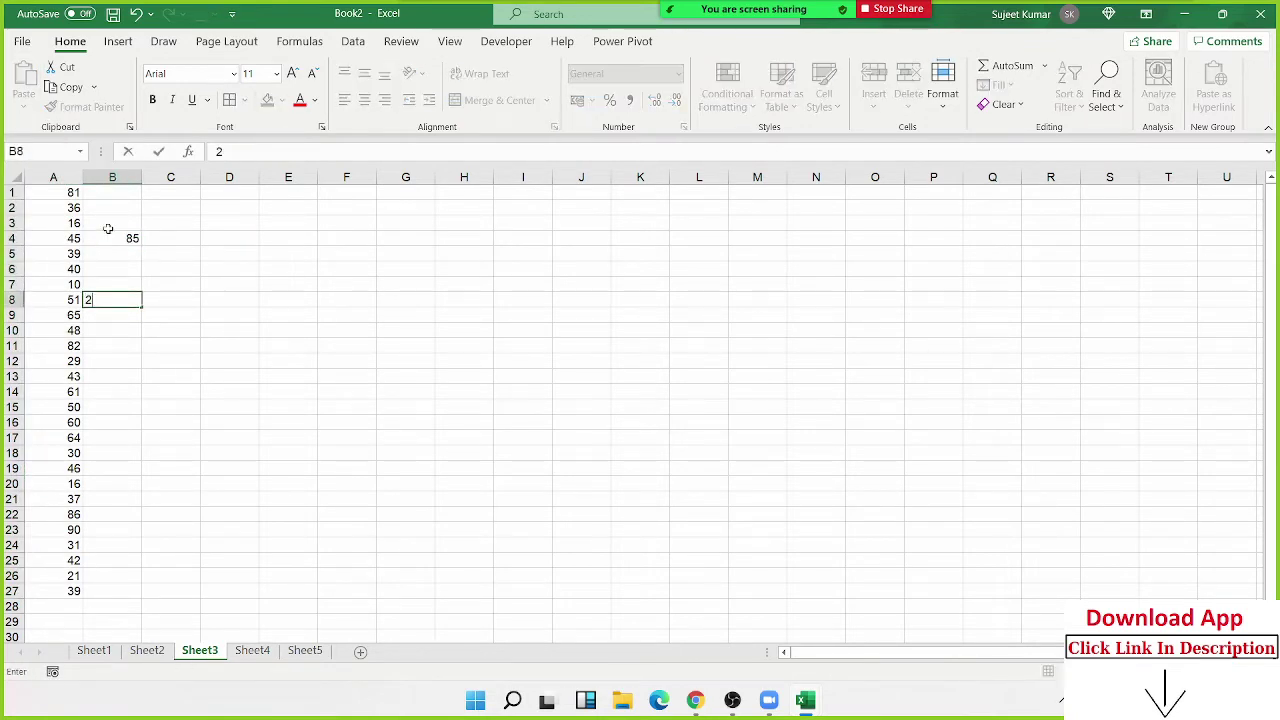
key("Return")
key("Down")
key("Down")
key("Down")
type("6")
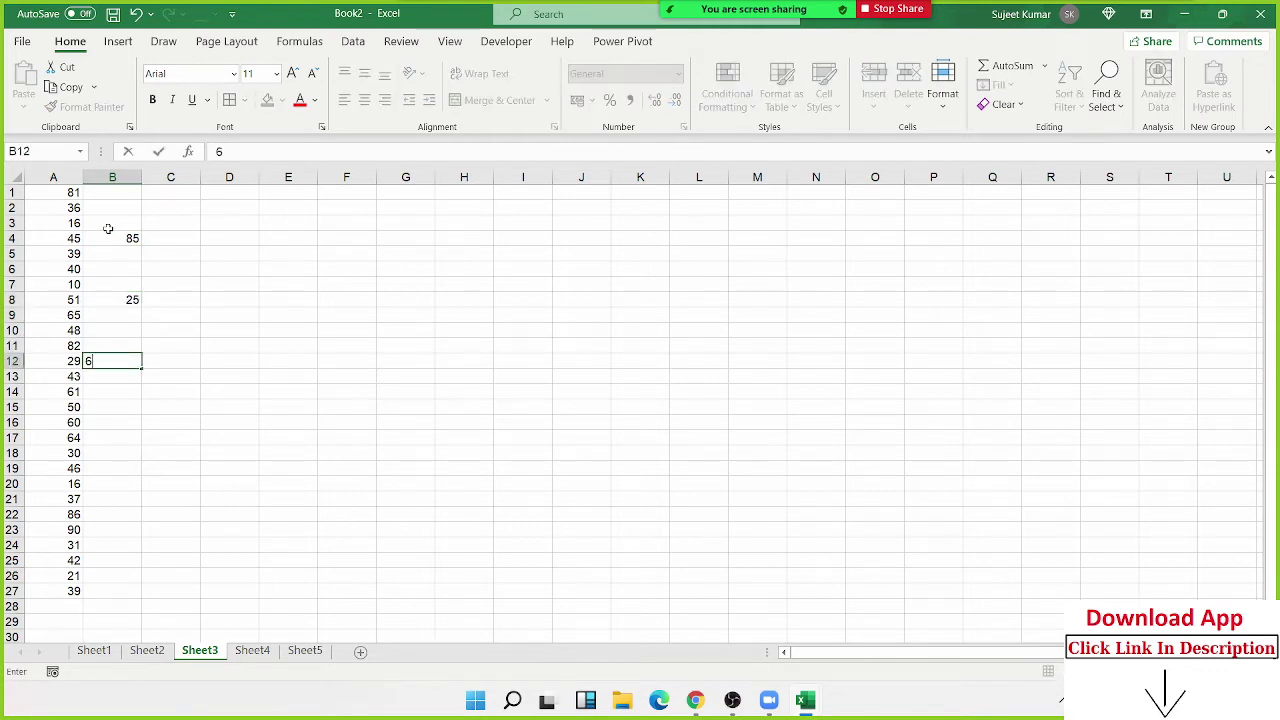
key("Return")
key("Down")
key("Down")
key("Down")
key("Down")
key("Down")
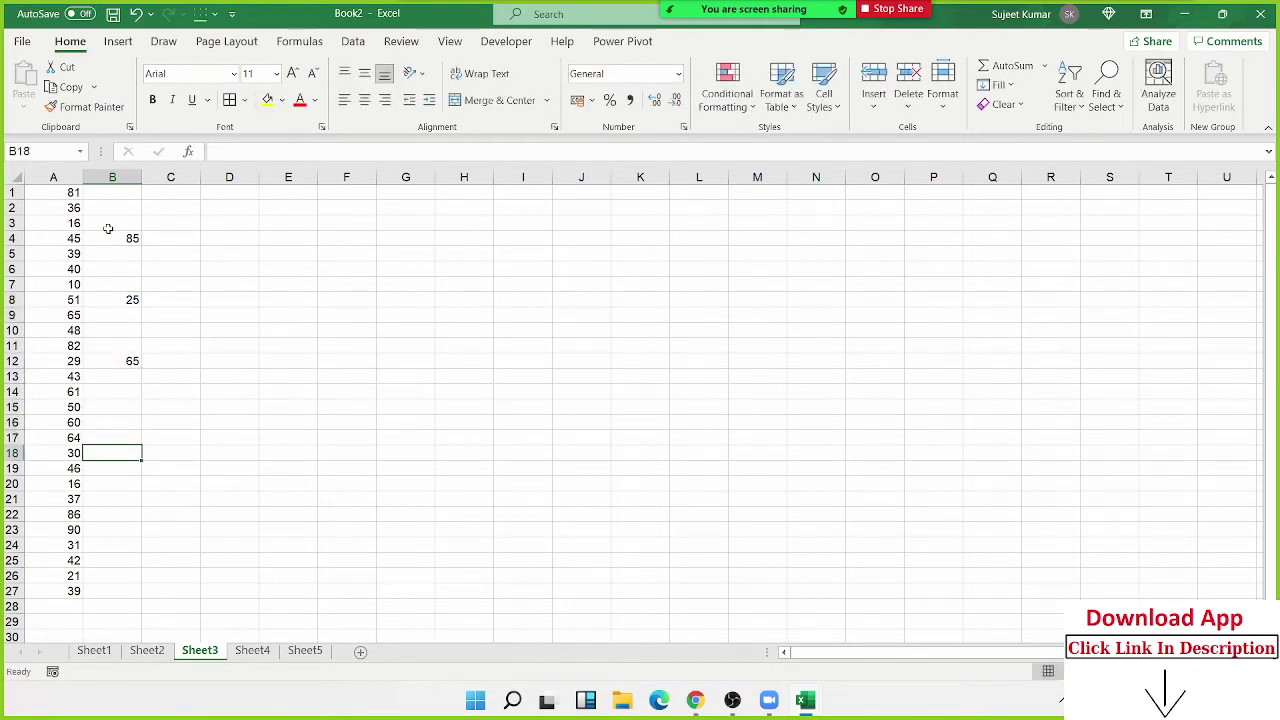
type("85")
key("Return")
key("Down")
key("Down")
key("Down")
key("Down")
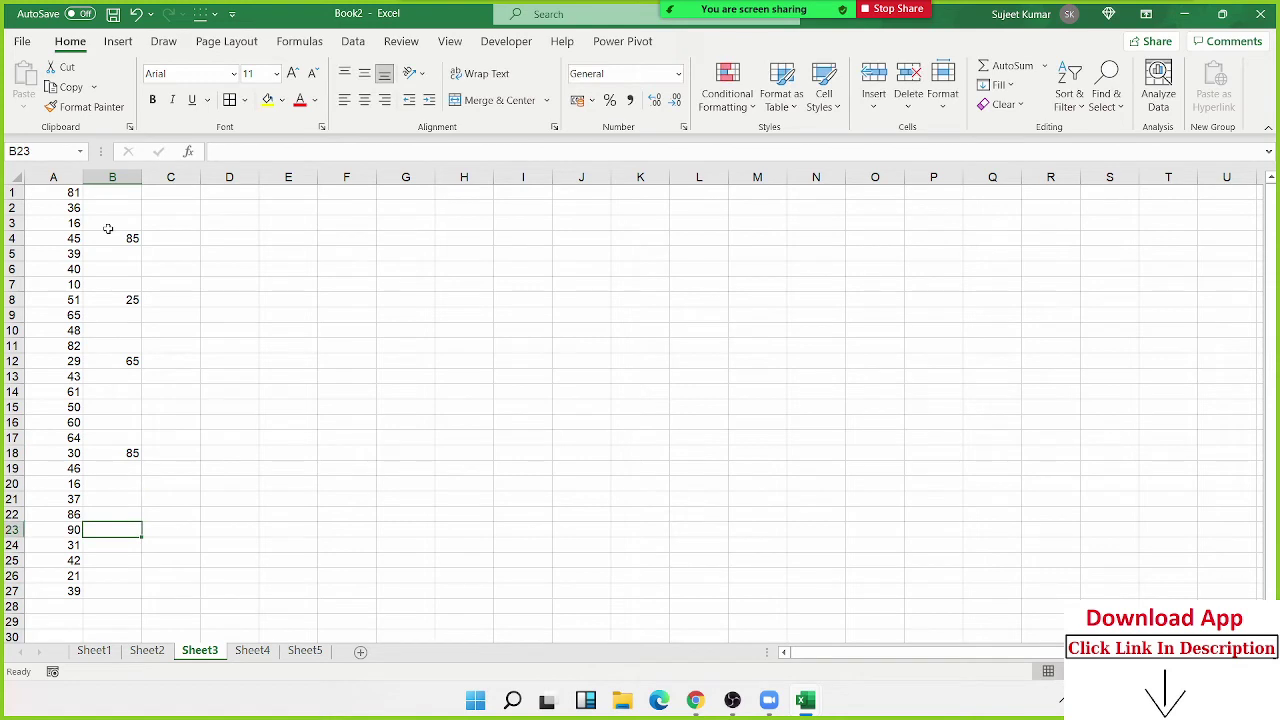
type("65")
left_click(148, 204)
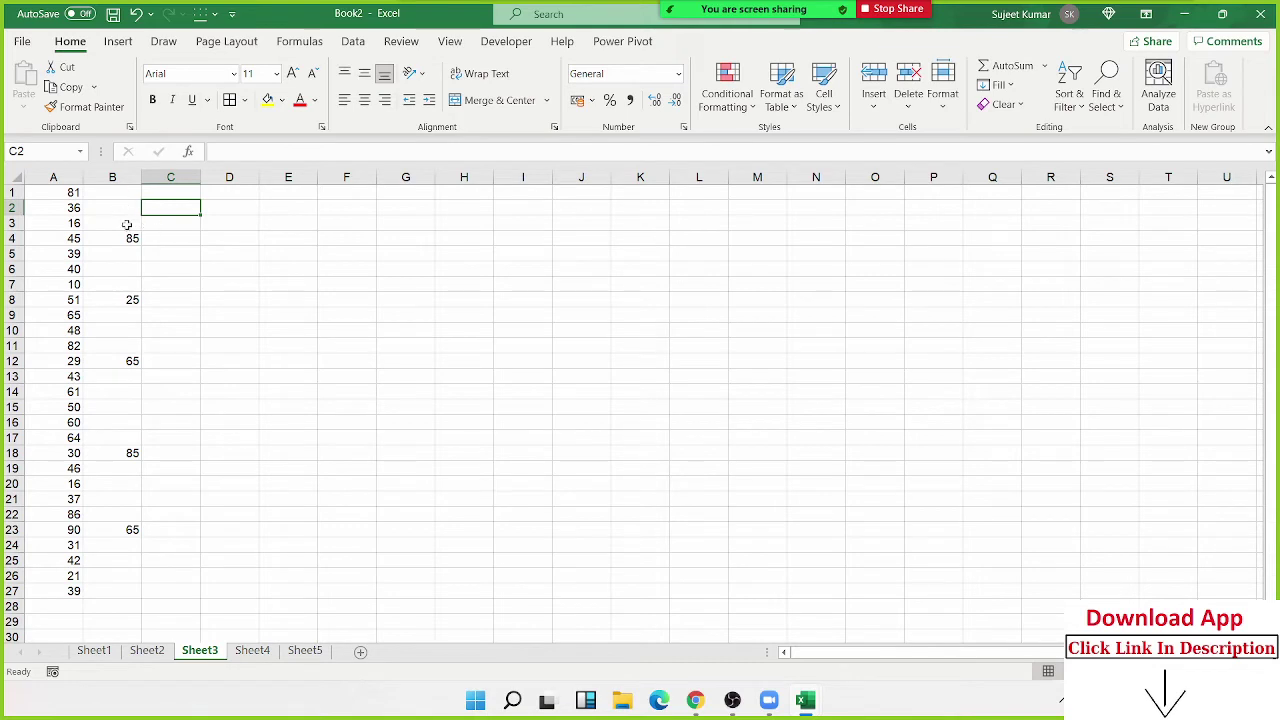
- Try pasting all of column B over column A, then undo it
left_click_drag(127, 224, 127, 194)
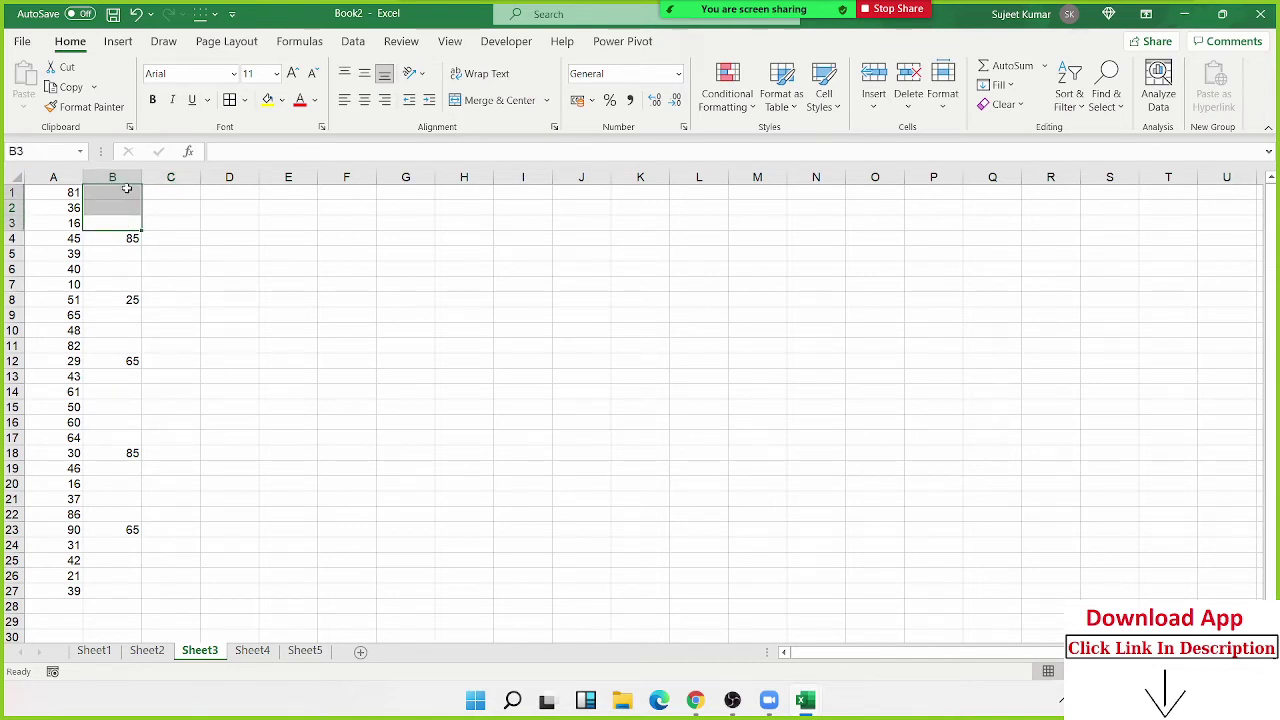
left_click(112, 177)
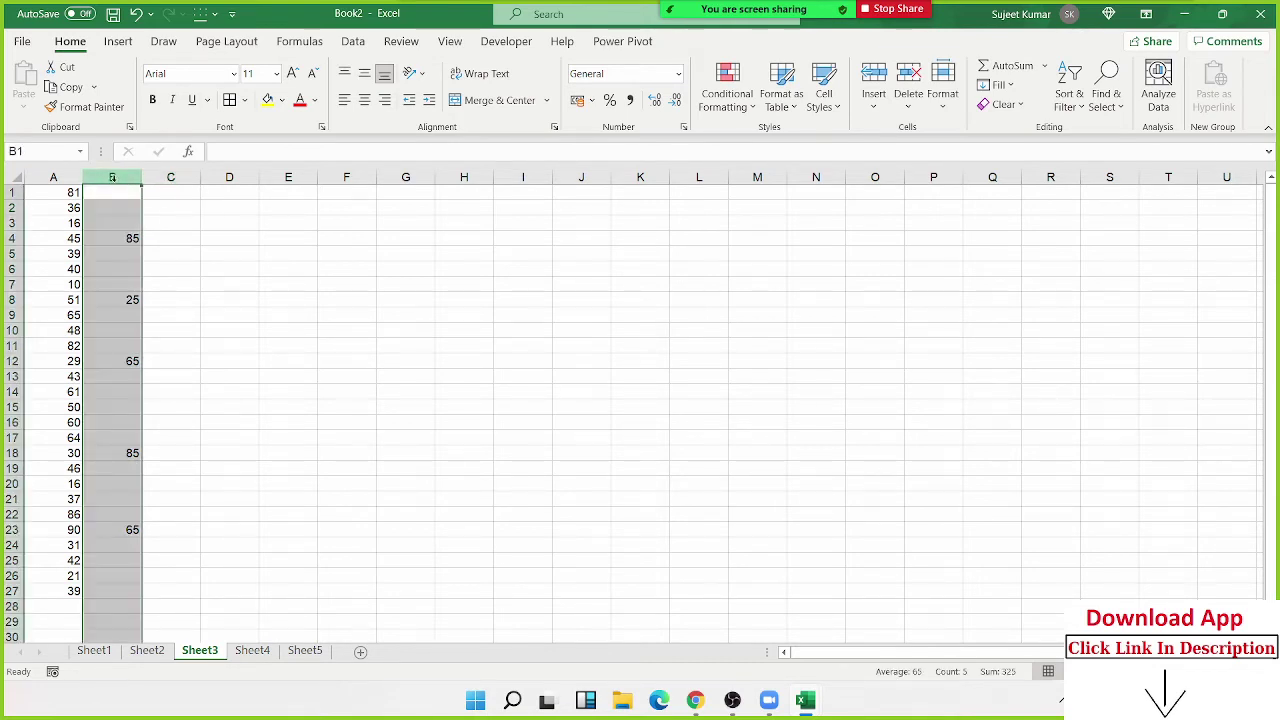
key("ctrl+c")
left_click(48, 177)
key("ctrl+v")
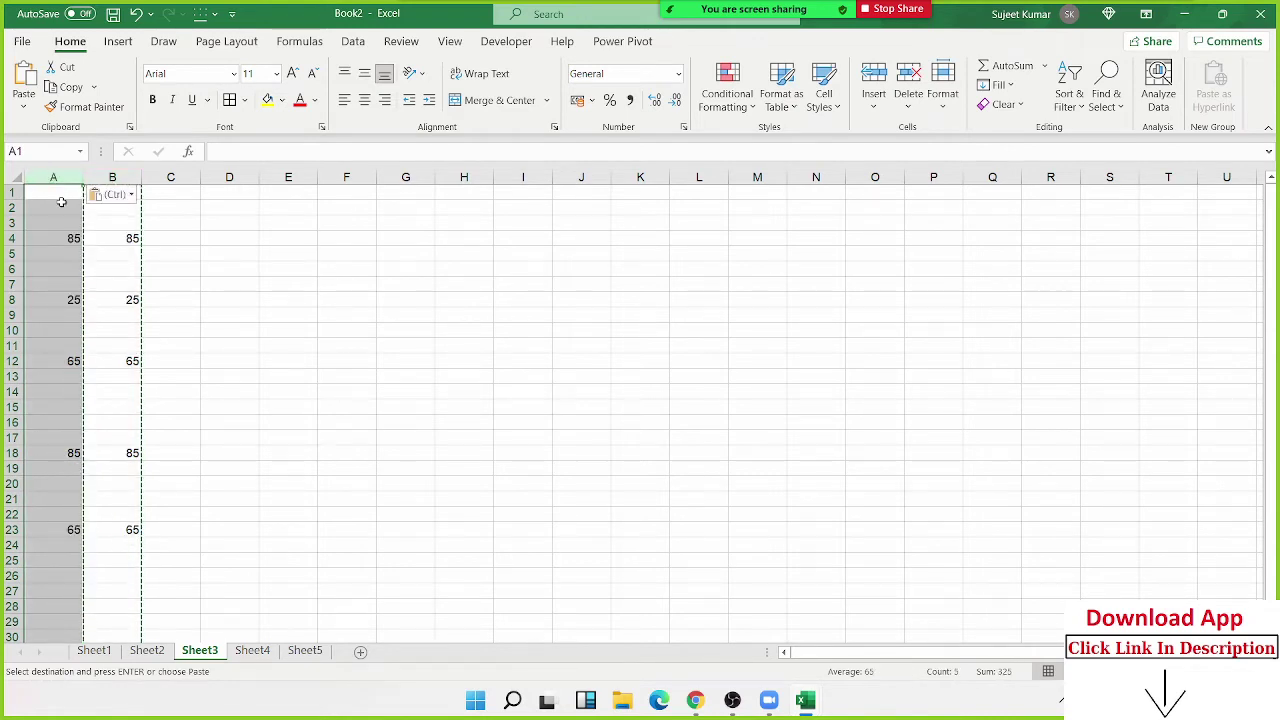
key("ctrl+z")
- Try copying B4 and B8 into A4 and A8, undo, then copy column B
left_click_drag(118, 226, 112, 192)
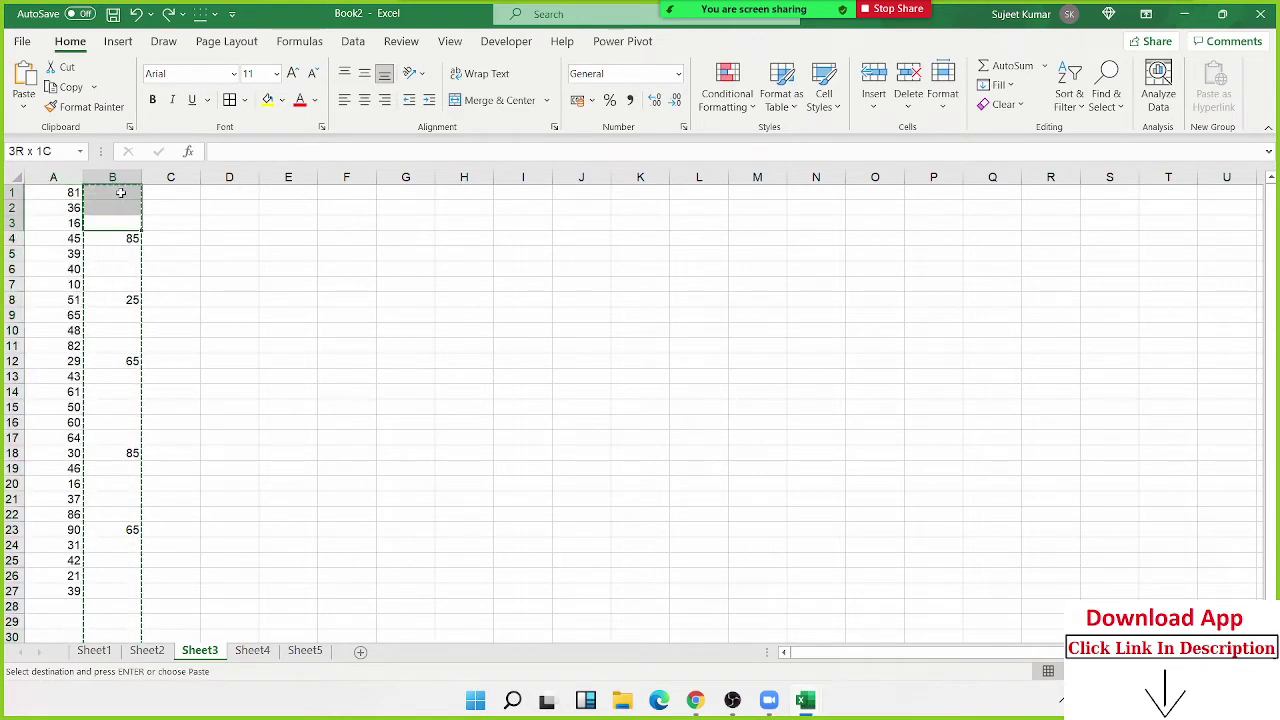
left_click(102, 240)
key("ctrl+c")
key("Left")
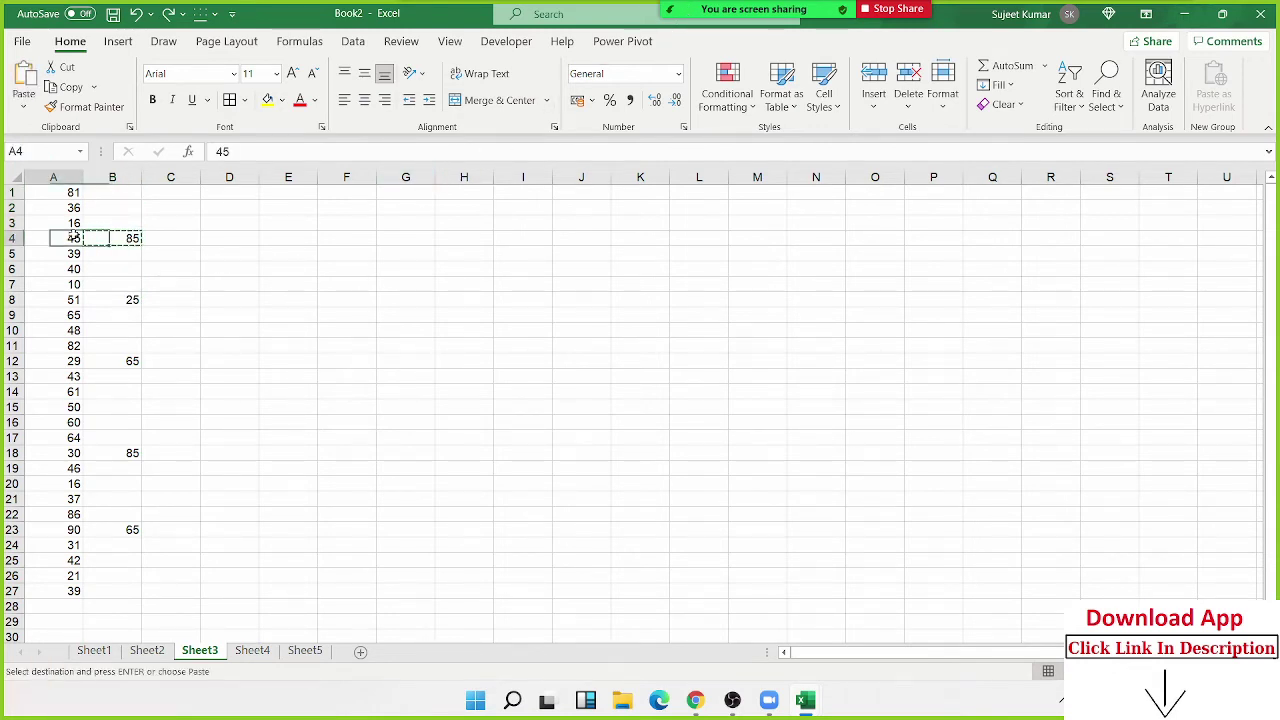
key("ctrl+v")
left_click(120, 303)
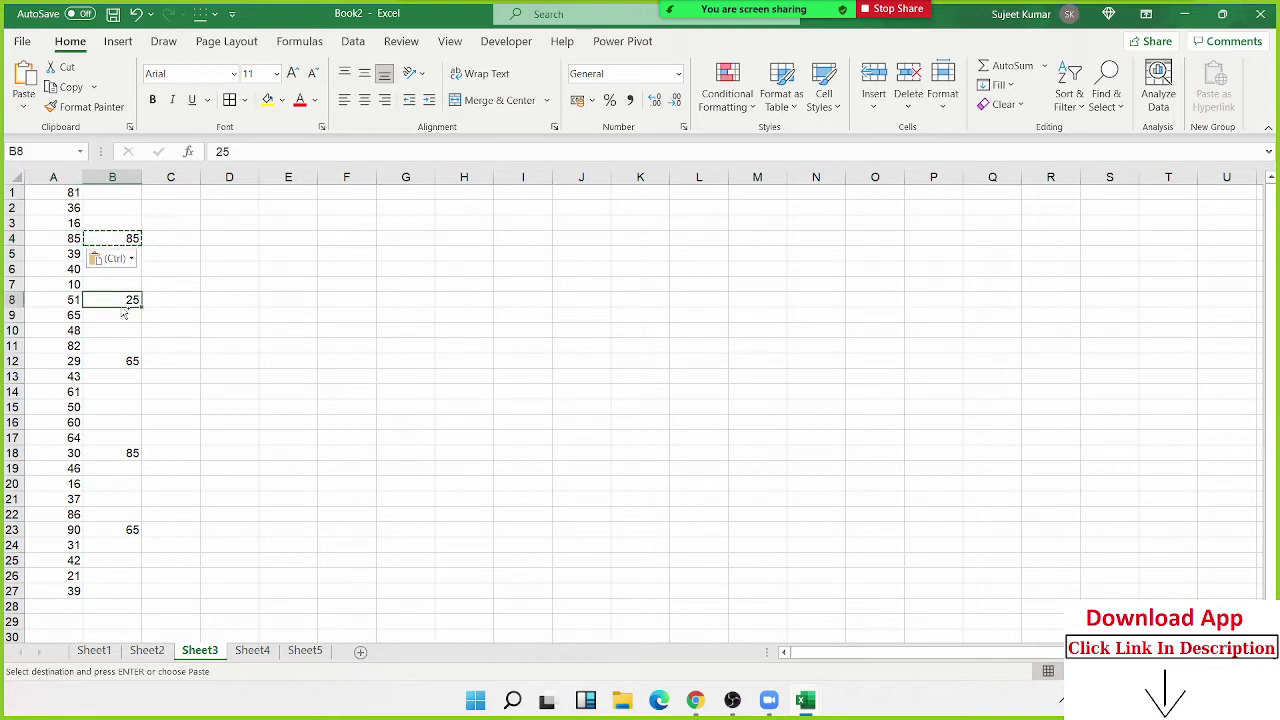
key("ctrl+c")
left_click(72, 300)
key("ctrl+v")
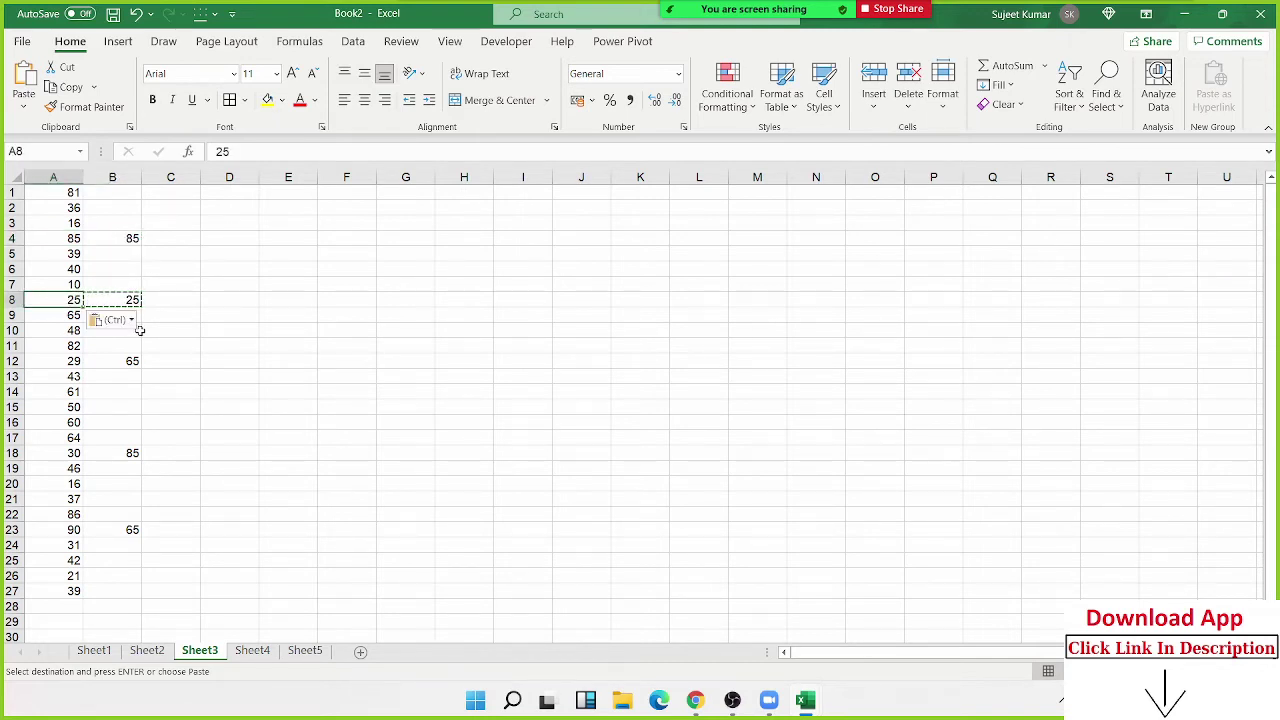
key("ctrl+z")
key("ctrl+z")
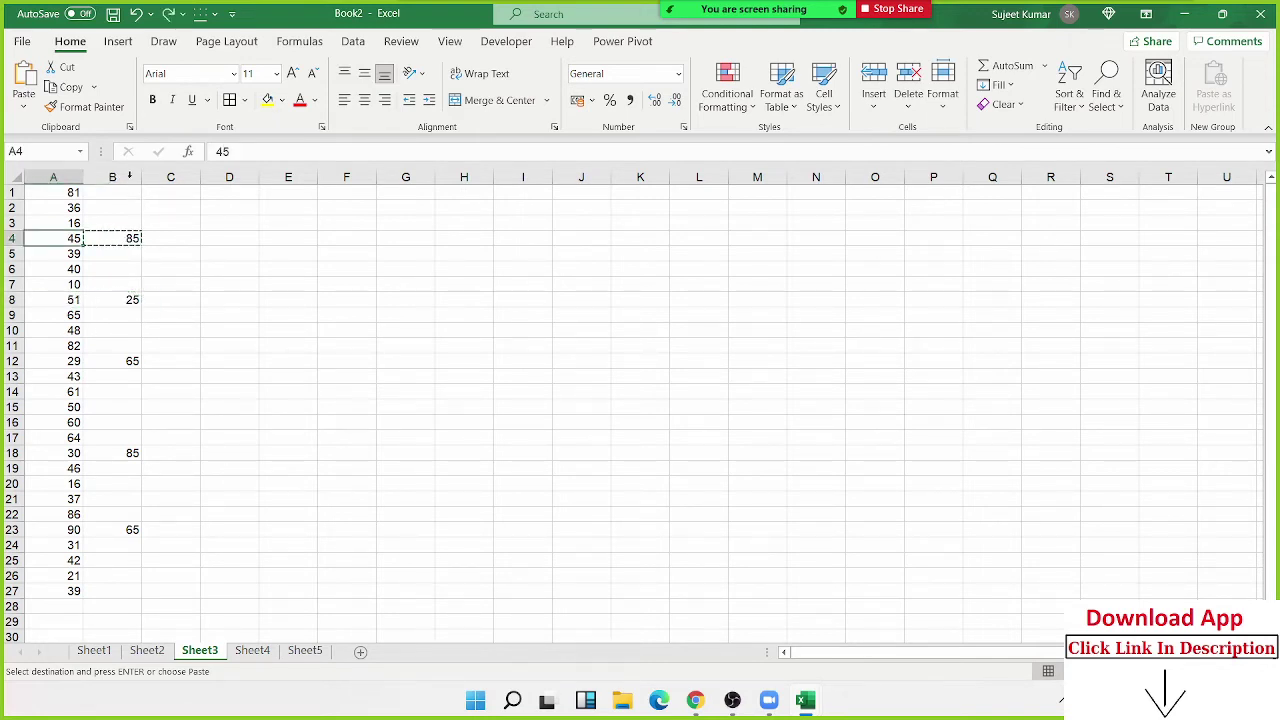
left_click(129, 176)
key("ctrl+c")
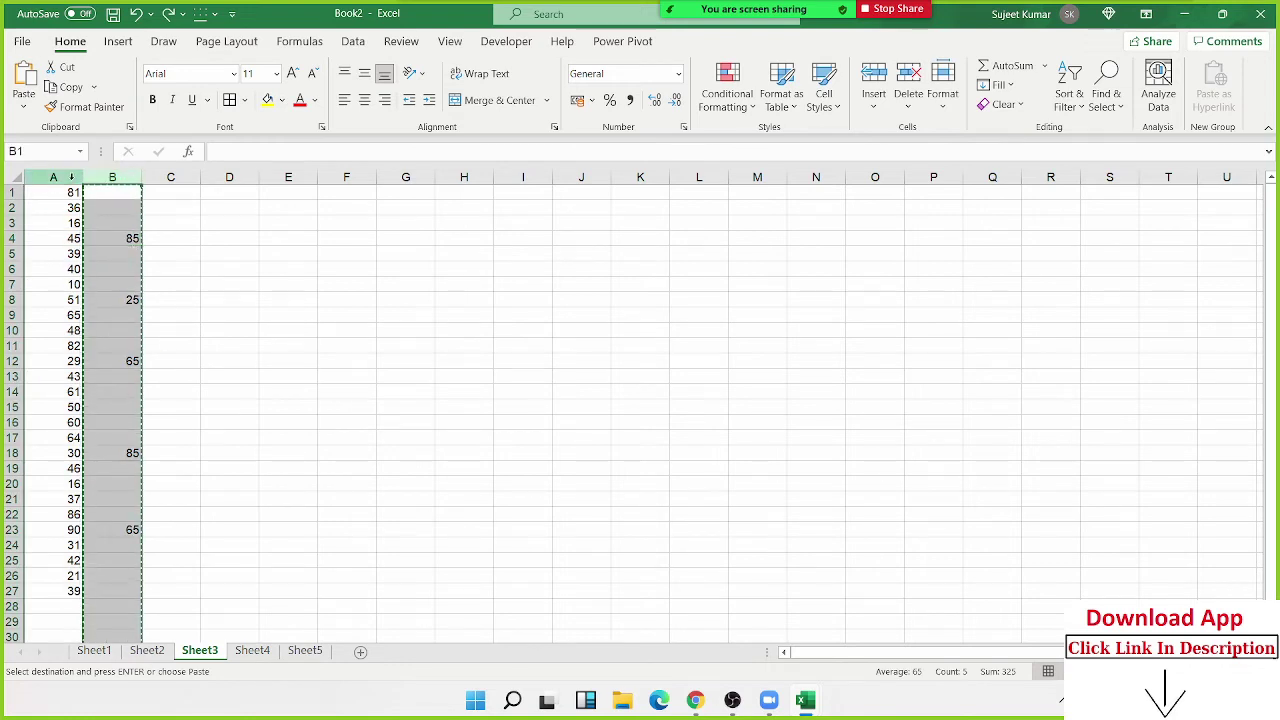
- Paste column B into column A with Skip blanks, changing only rows 4, 8, 12, 18 and 23
right_click(71, 176)
left_click(103, 293)
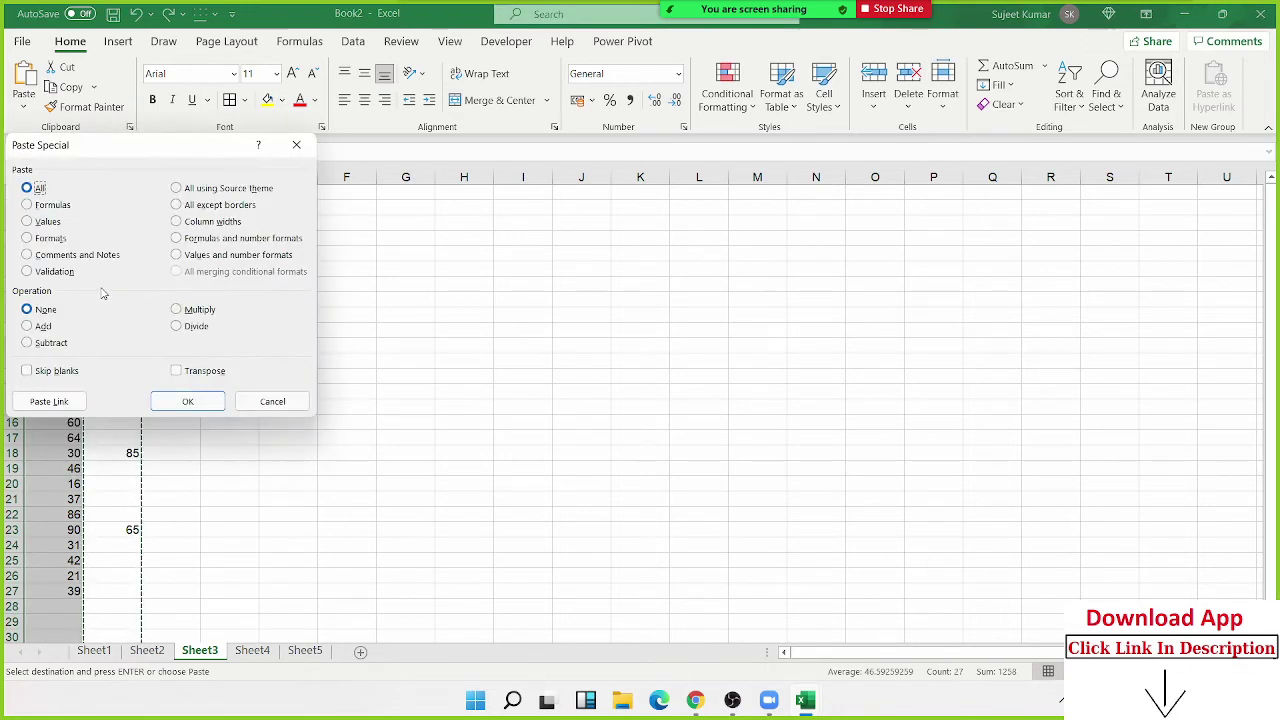
left_click(72, 371)
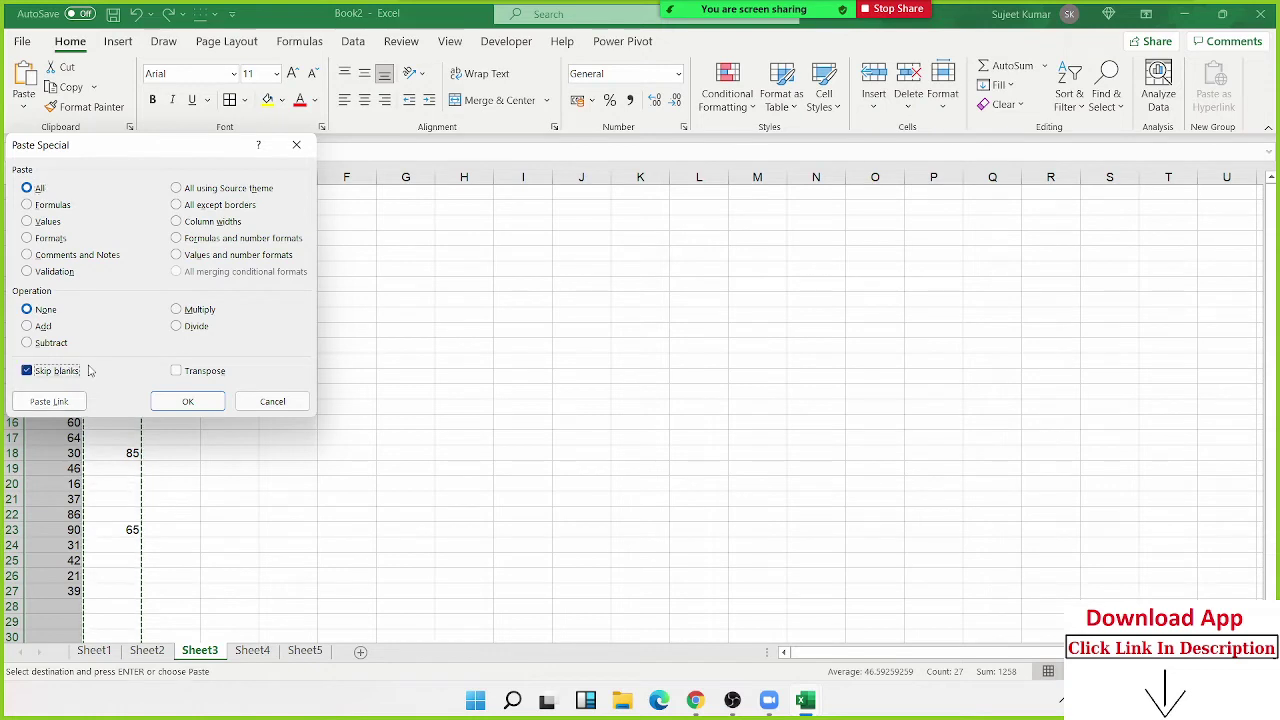
left_click(190, 401)
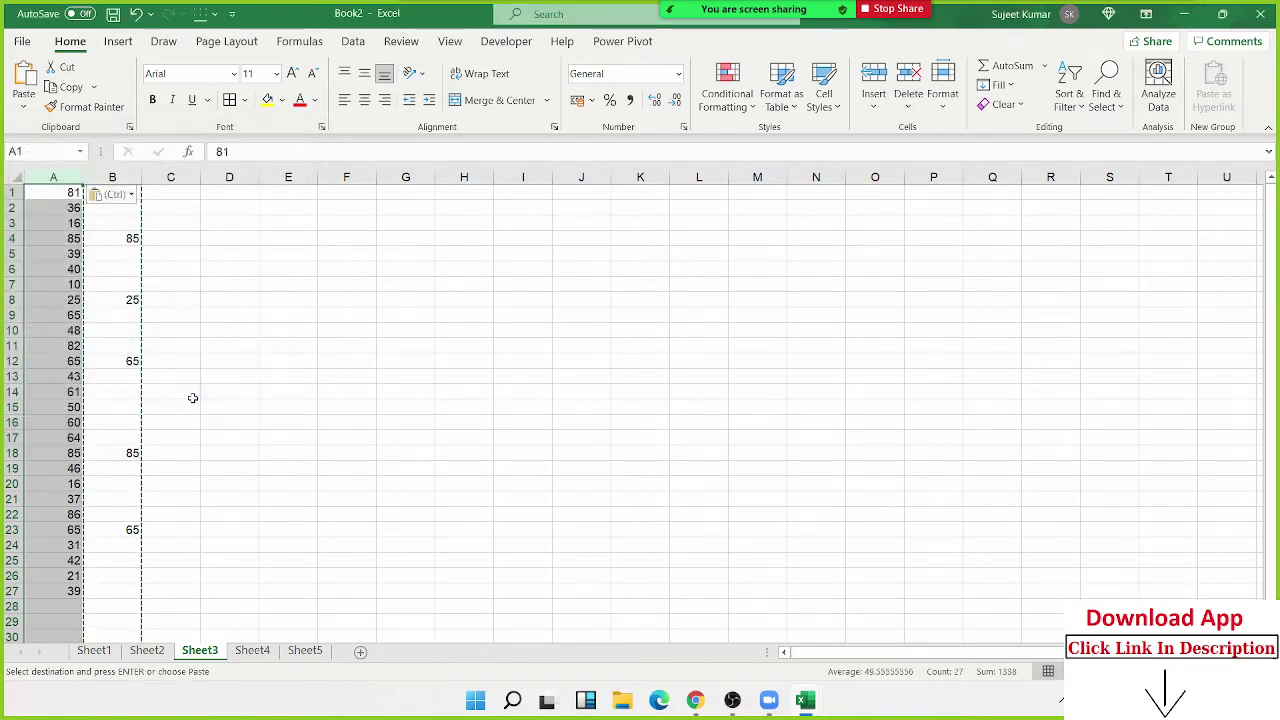
left_click(182, 301)
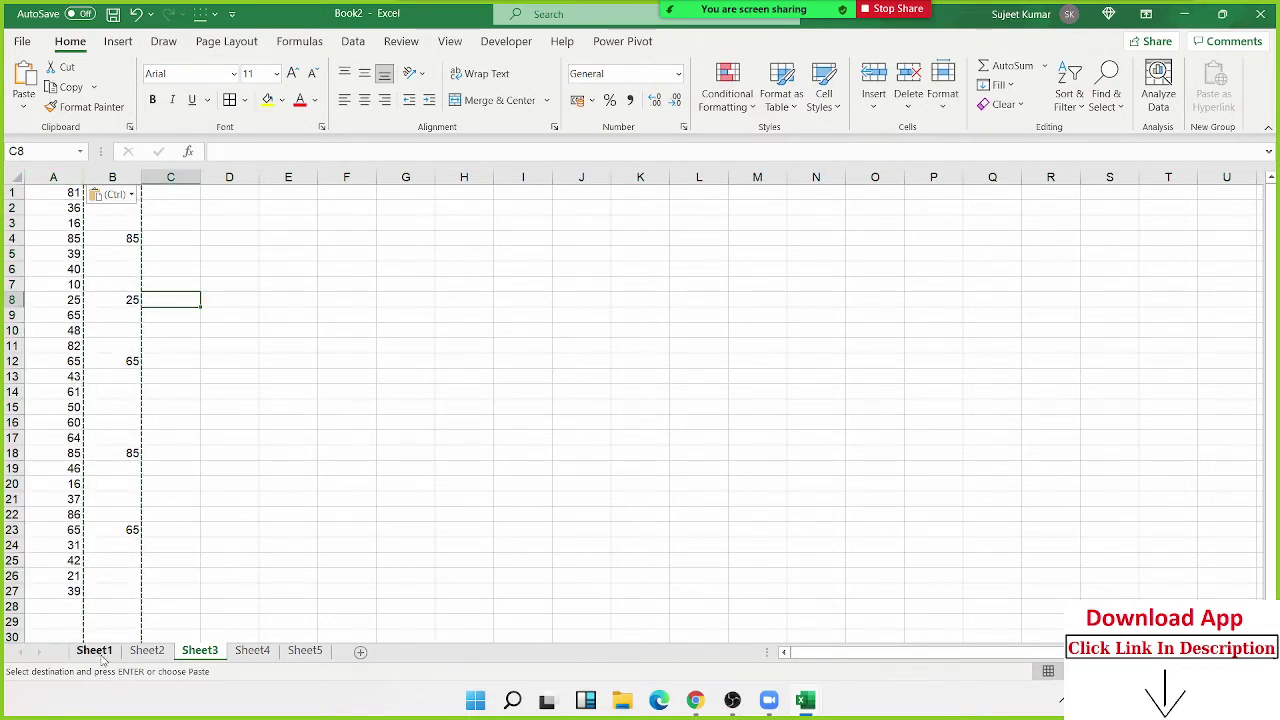
- Go to Sheet1 and copy the Name/Marks table in A1:B7
left_click(233, 499)
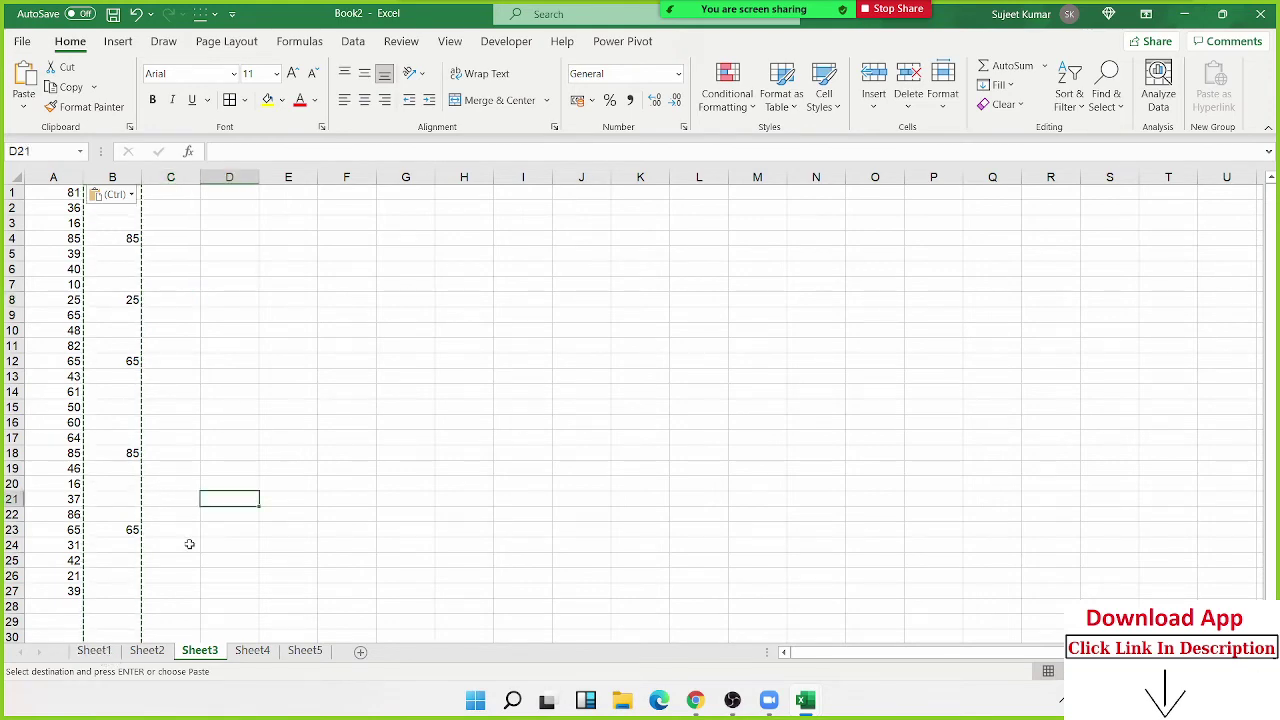
left_click(146, 650)
left_click(94, 650)
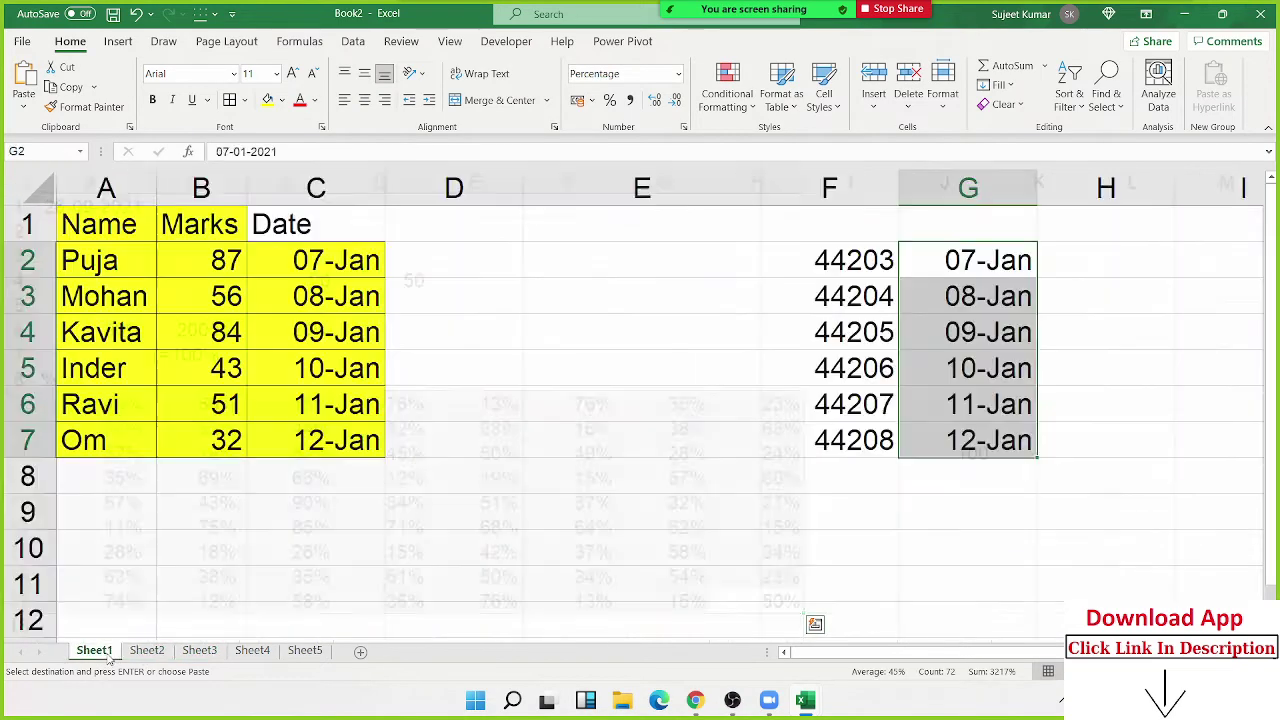
left_click_drag(123, 222, 205, 435)
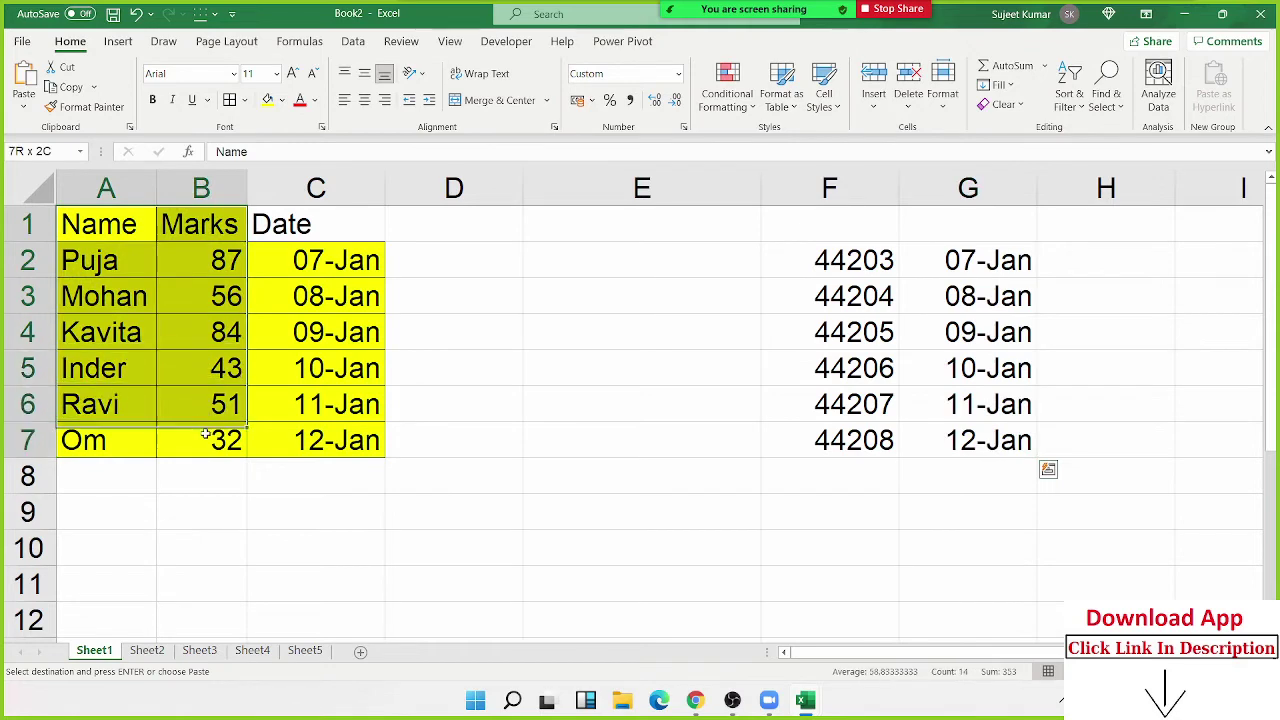
key("ctrl+c")
- Paste the table transposed at D10 via Paste Special, then undo it
right_click(492, 548)
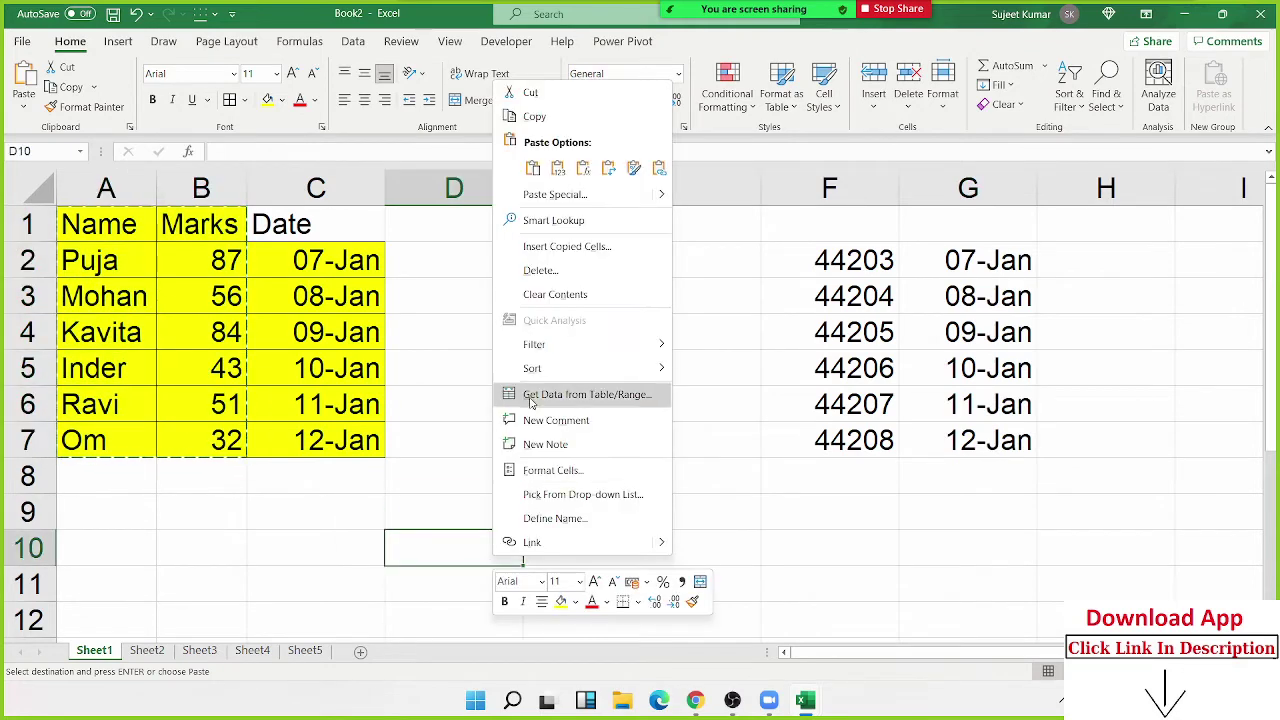
left_click(555, 194)
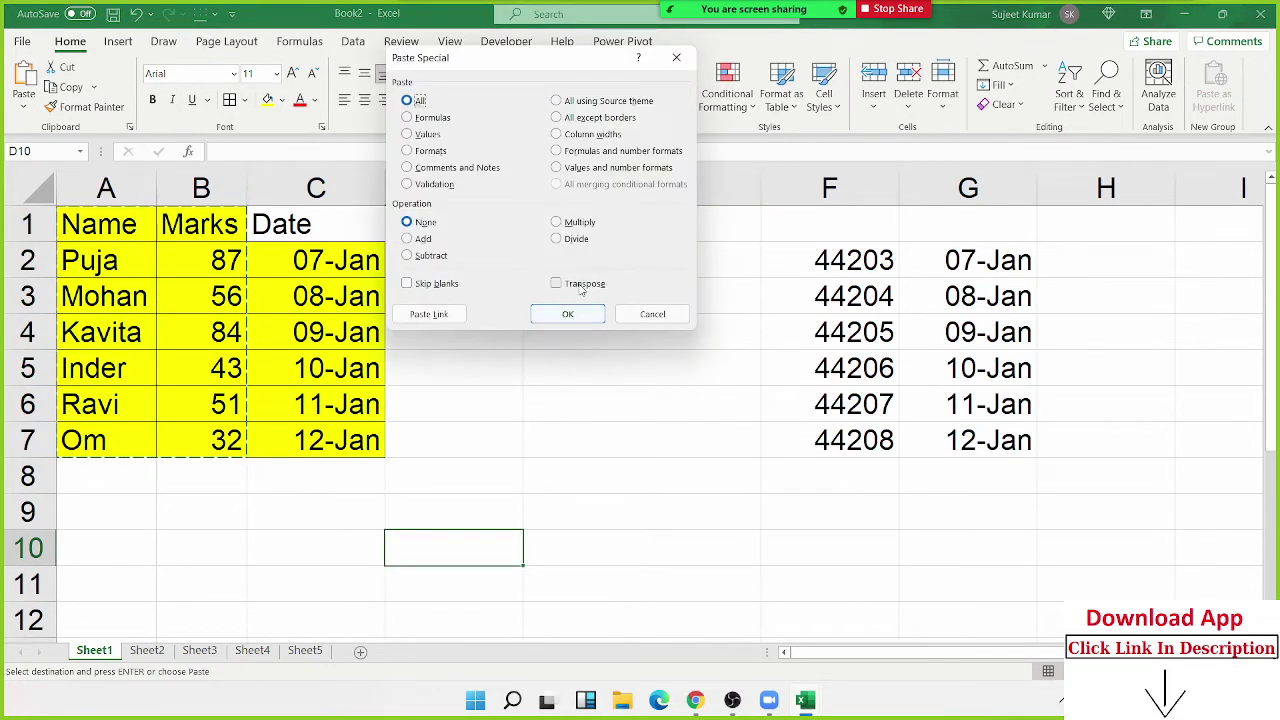
left_click(580, 285)
left_click(578, 314)
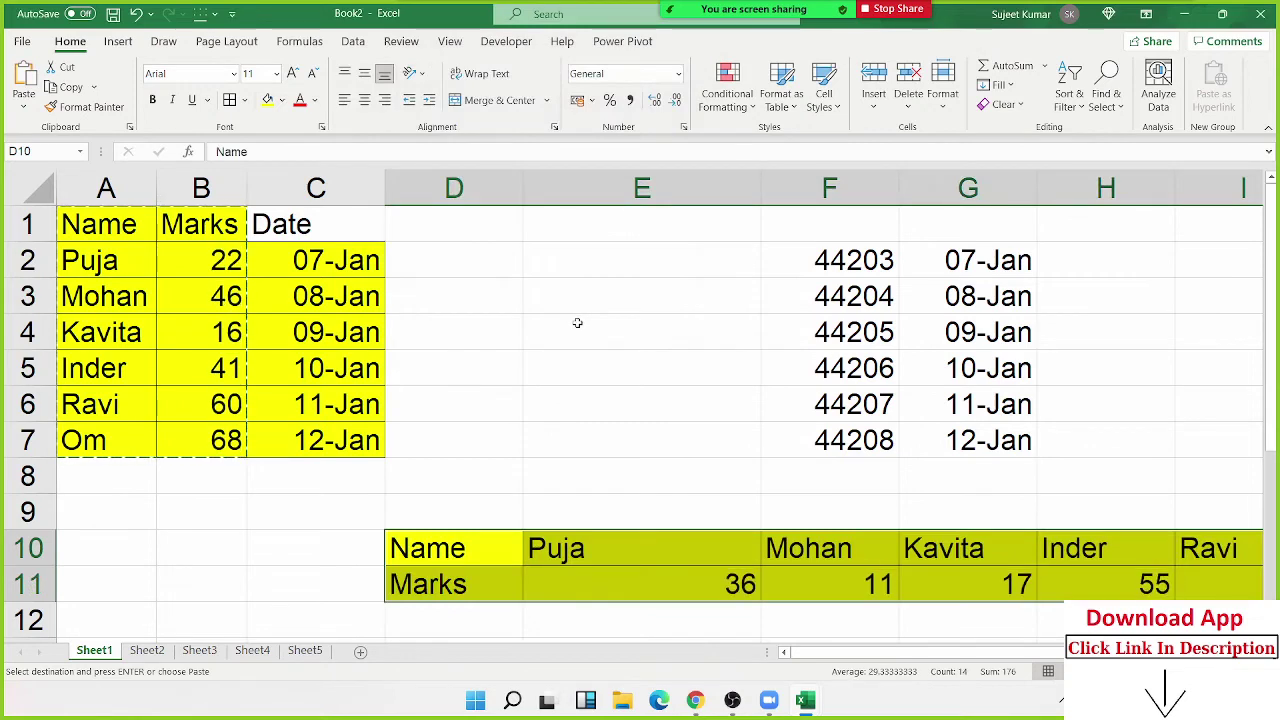
key("ctrl+z")
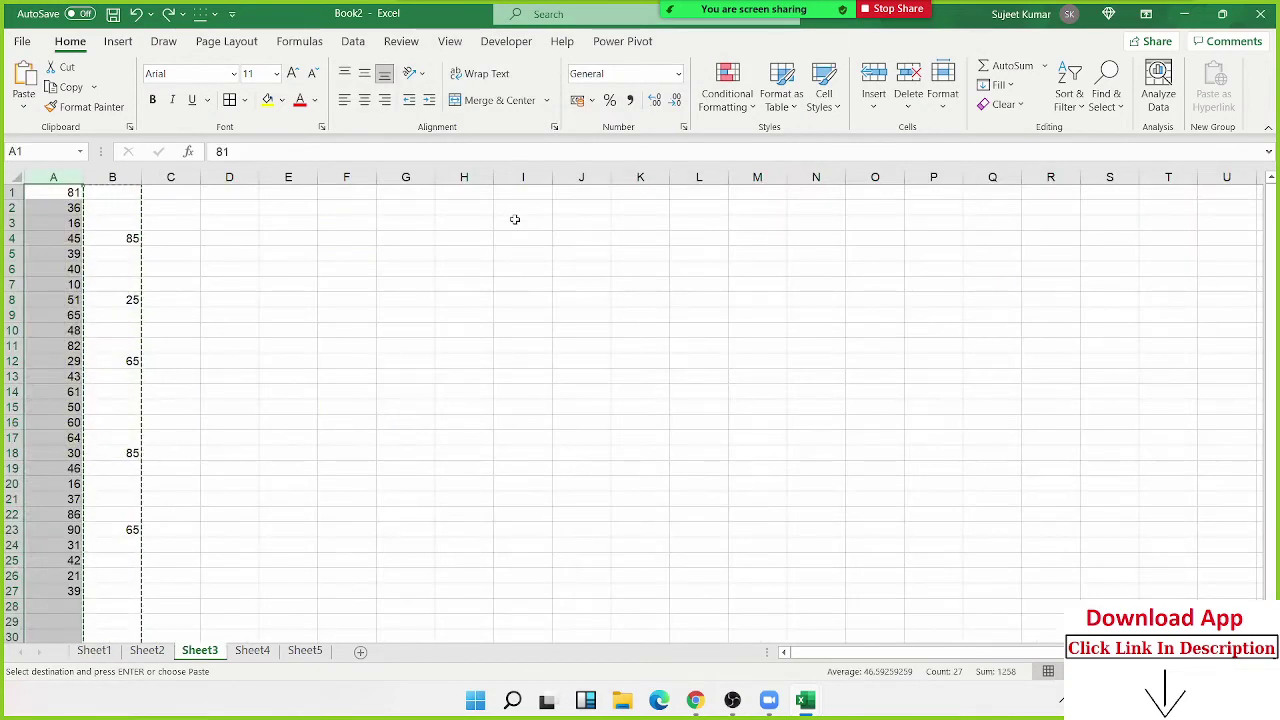
left_click(94, 650)
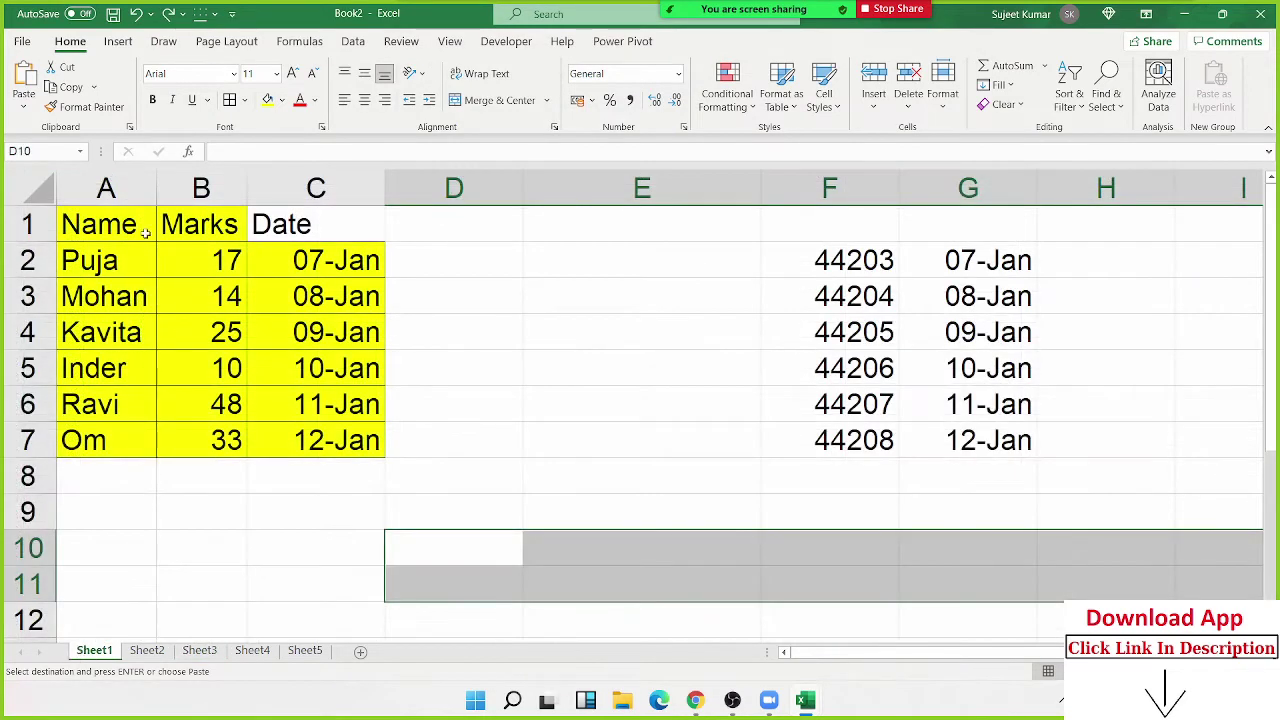
left_click(300, 190)
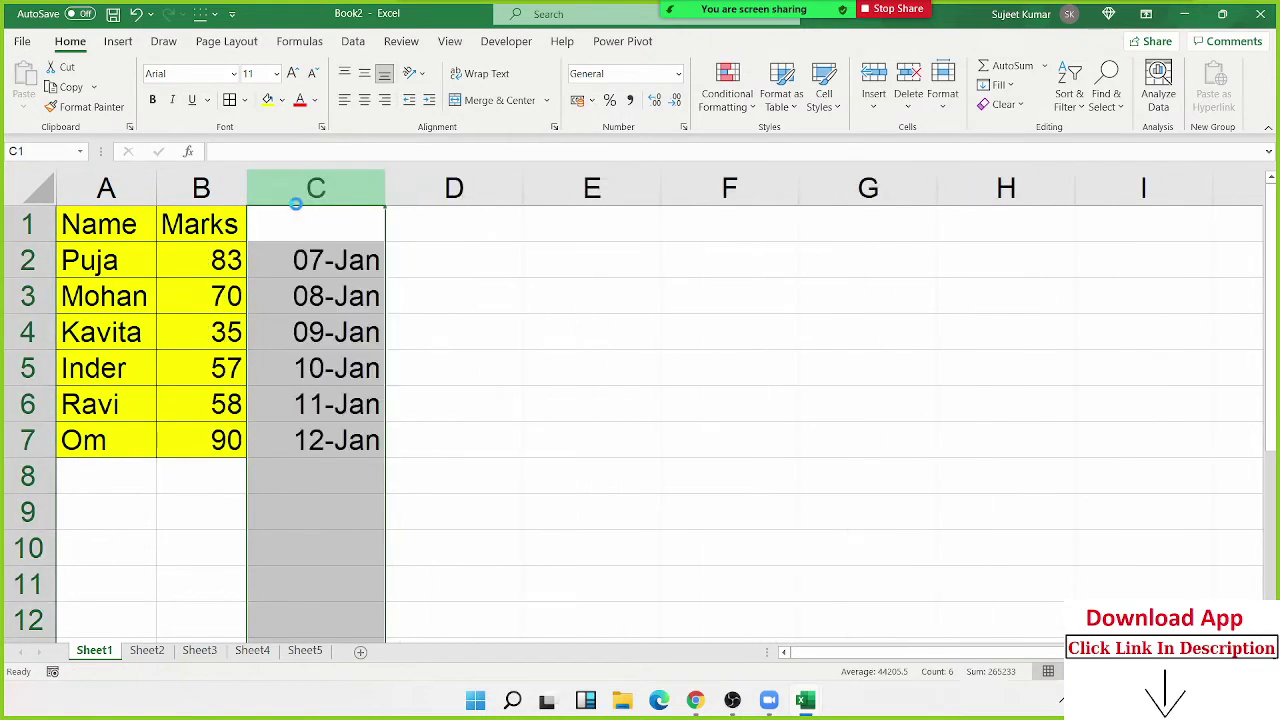
- Copy the Name/Marks table A1:B7, paste it from the Home Paste menu, and exit copy mode
left_click_drag(119, 227, 205, 443)
key("ctrl+c")
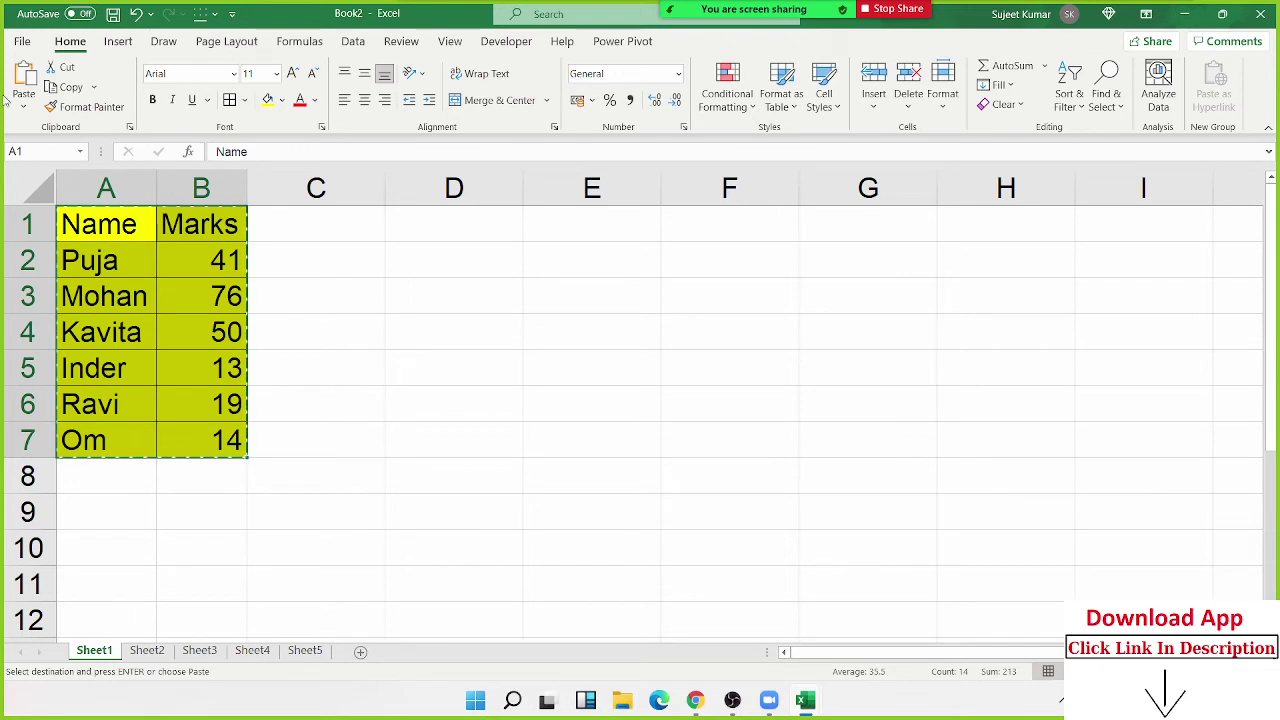
left_click(23, 106)
left_click(20, 224)
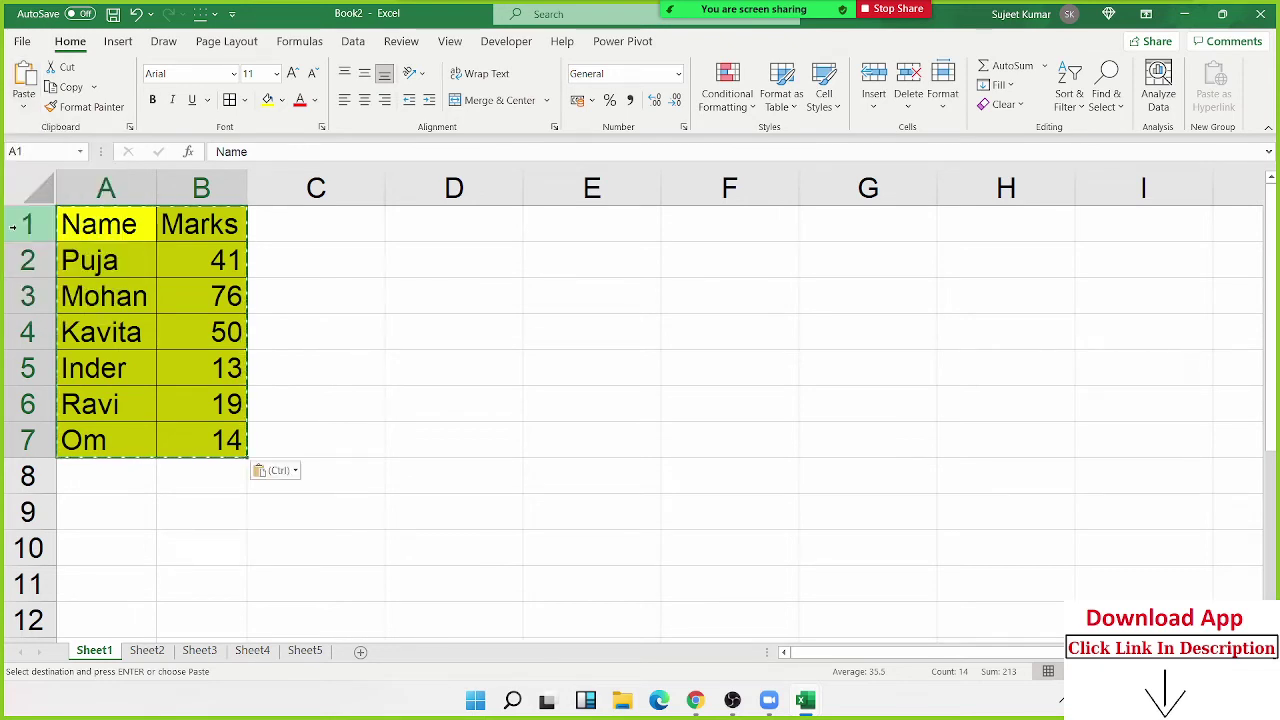
key("Escape")
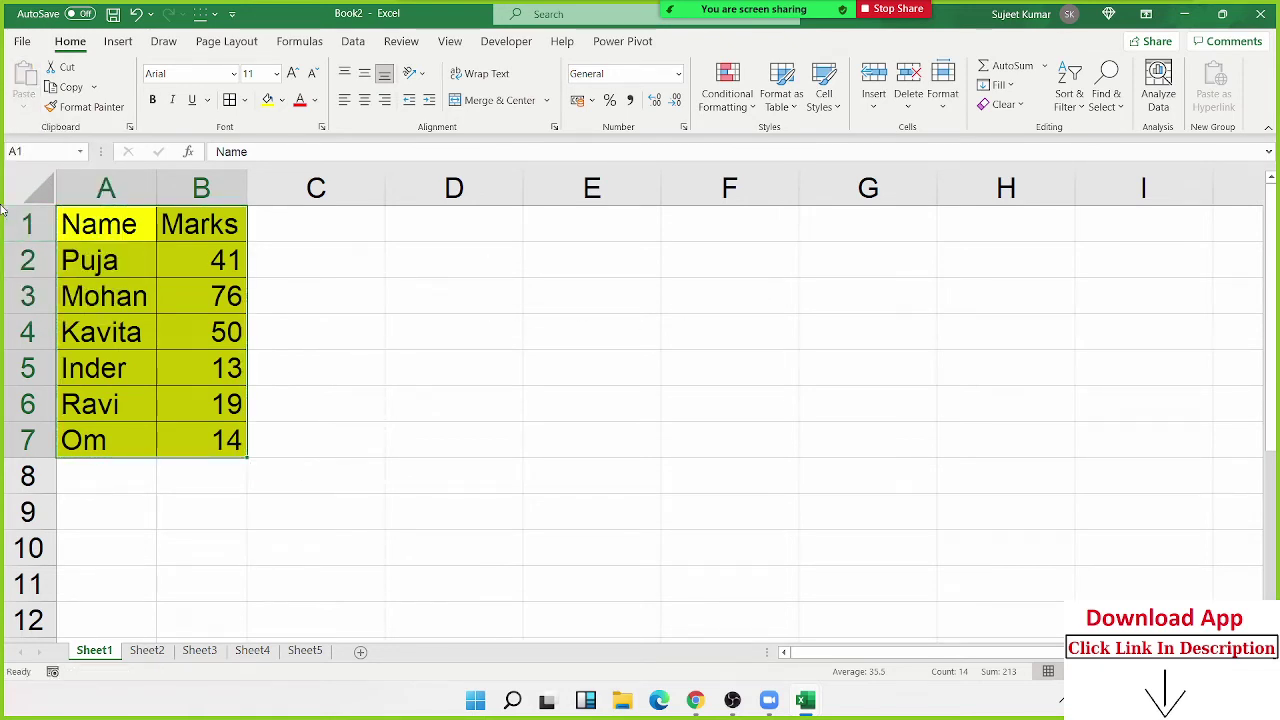
left_click(201, 249)
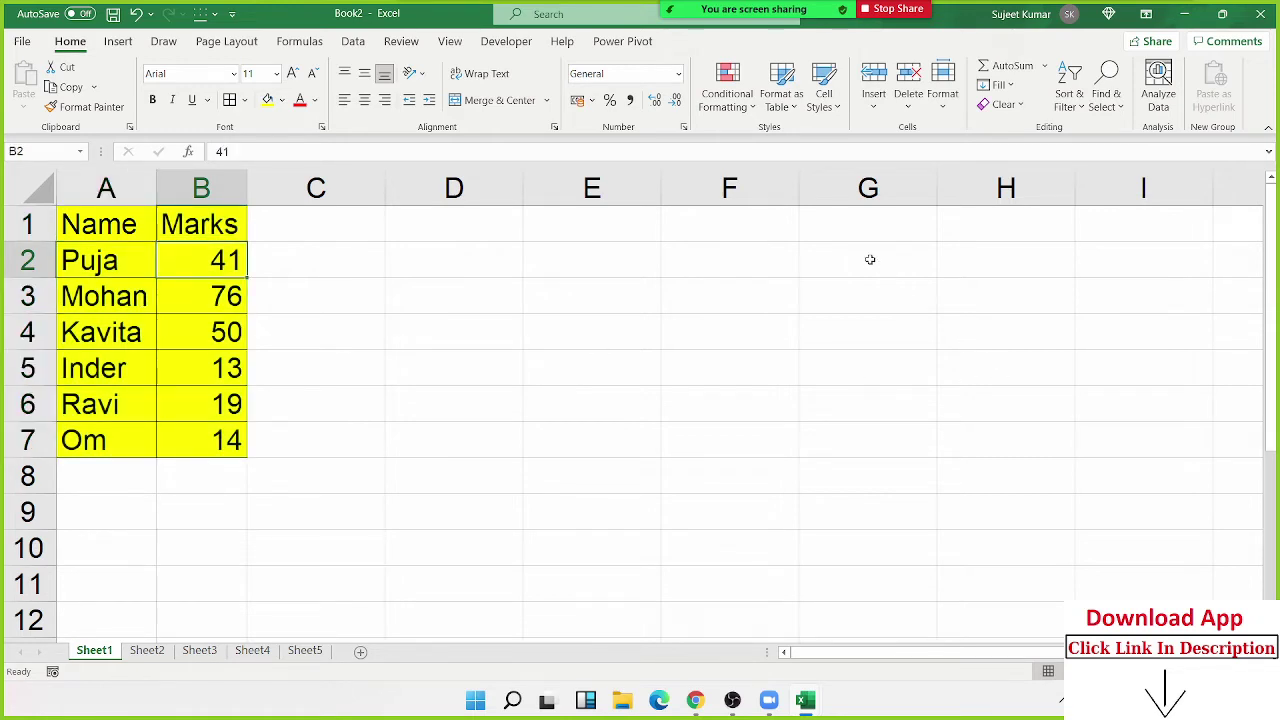
left_click(954, 262)
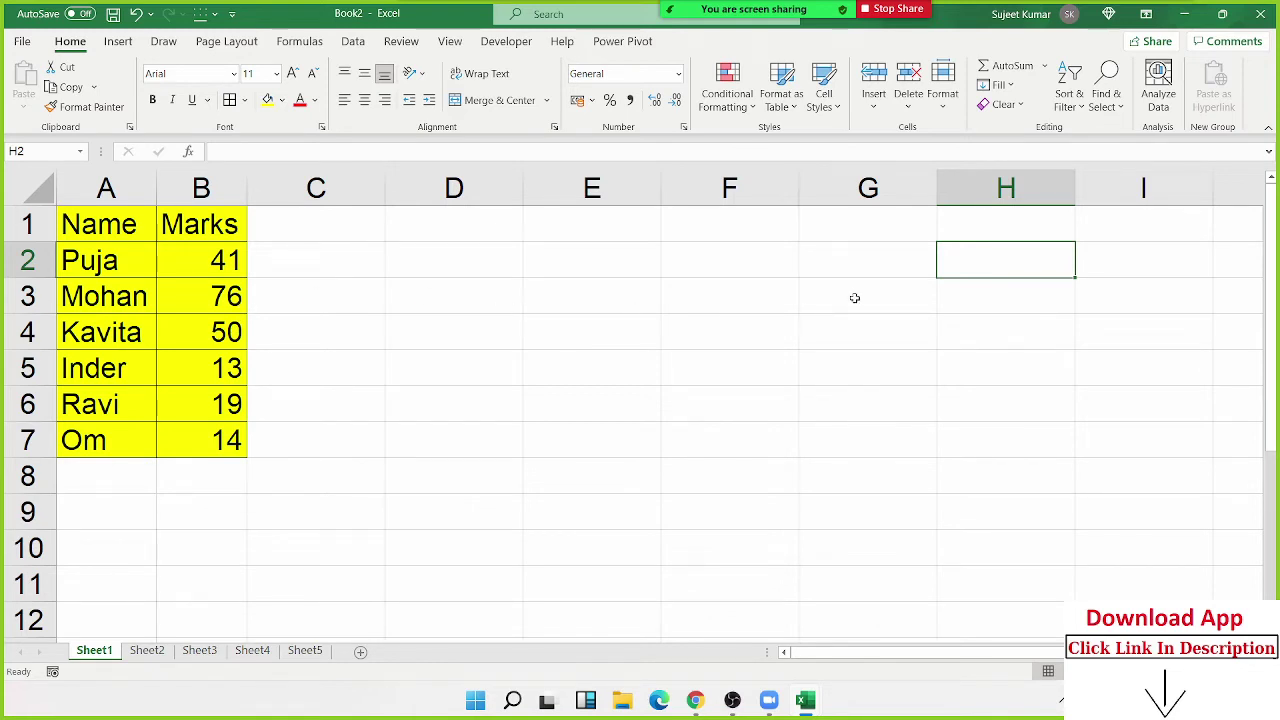
left_click(972, 233)
type("=")
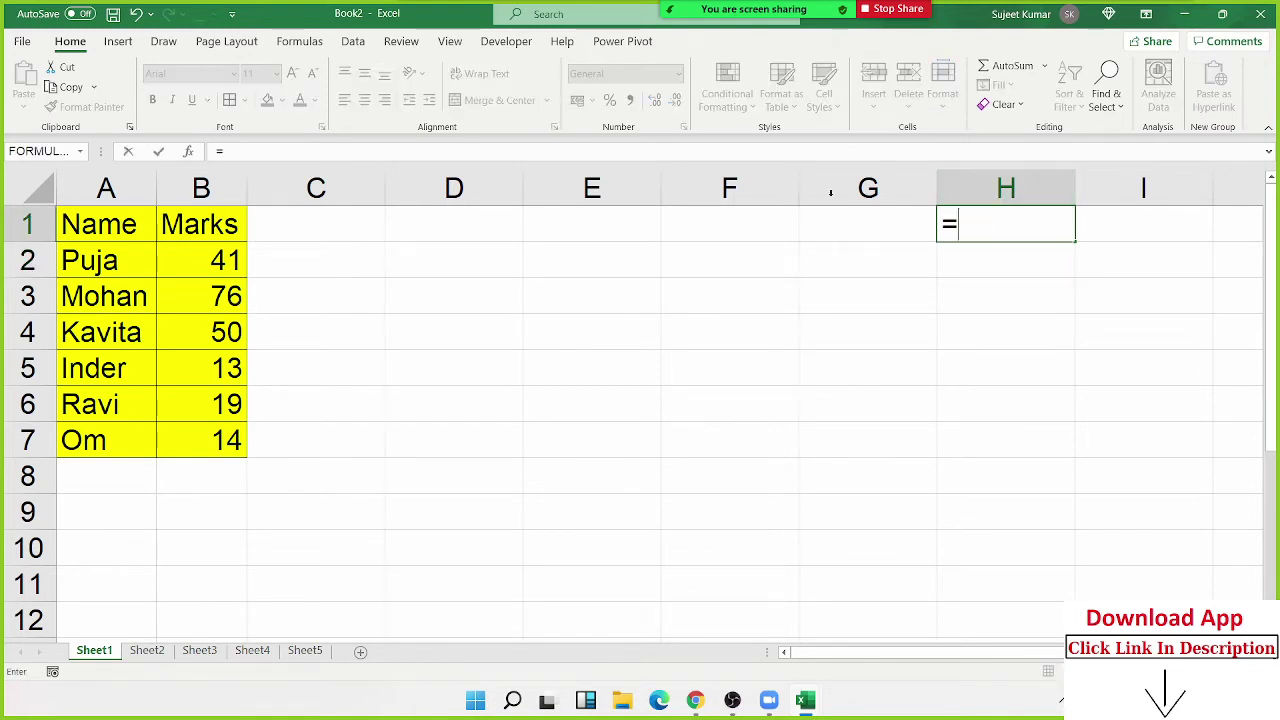
left_click(115, 225)
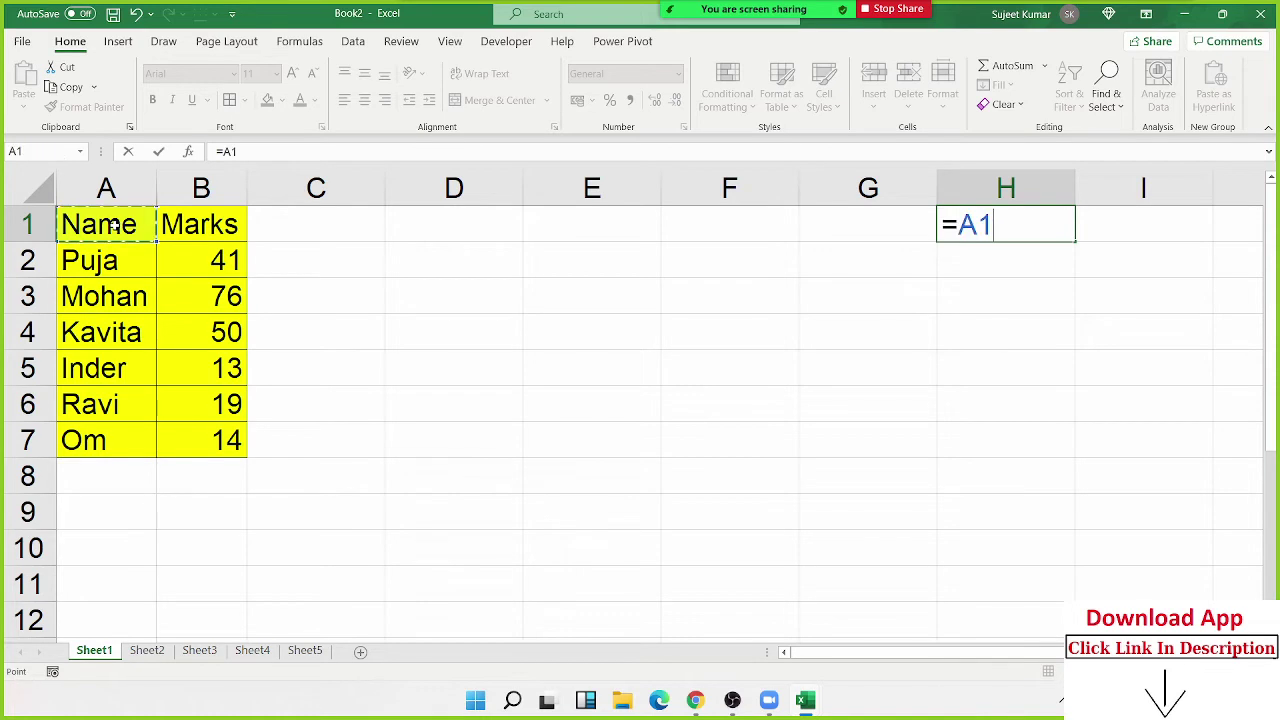
key("Return")
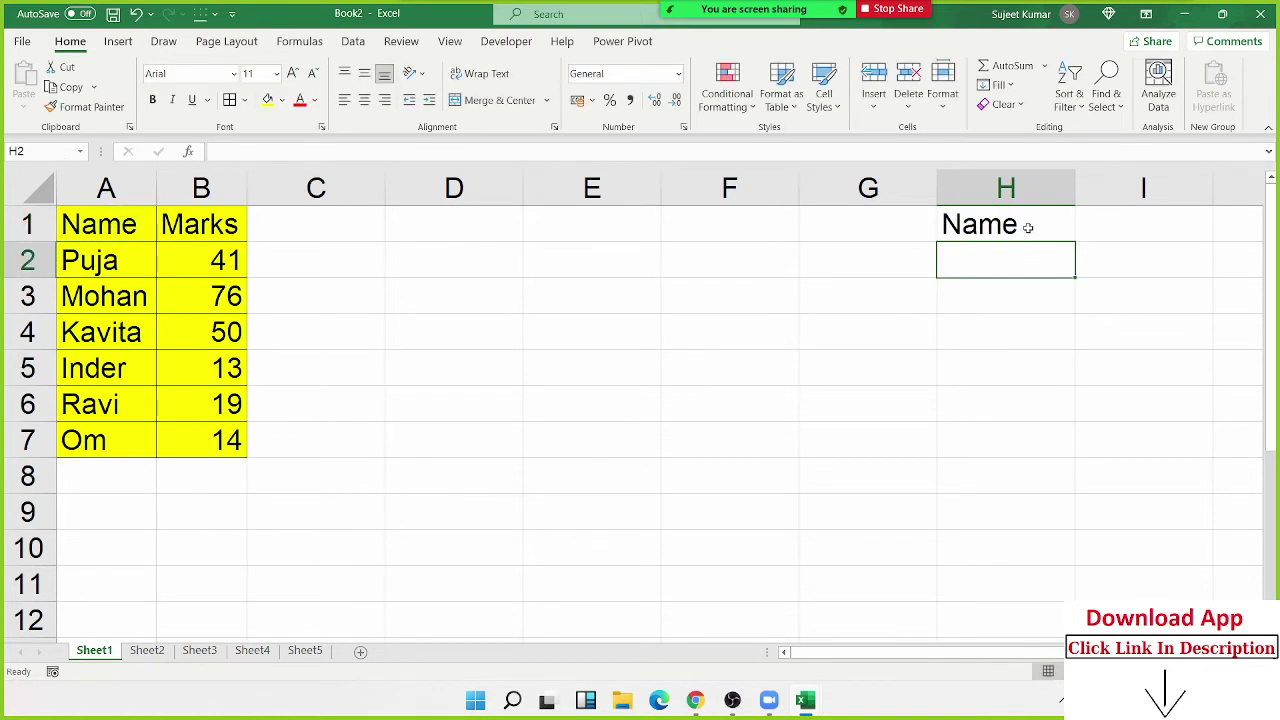
left_click(1028, 228)
mouse_move(1074, 241)
left_mouse_down()
mouse_move(1175, 250)
mouse_move(1213, 462)
mouse_move(1175, 461)
left_mouse_up()
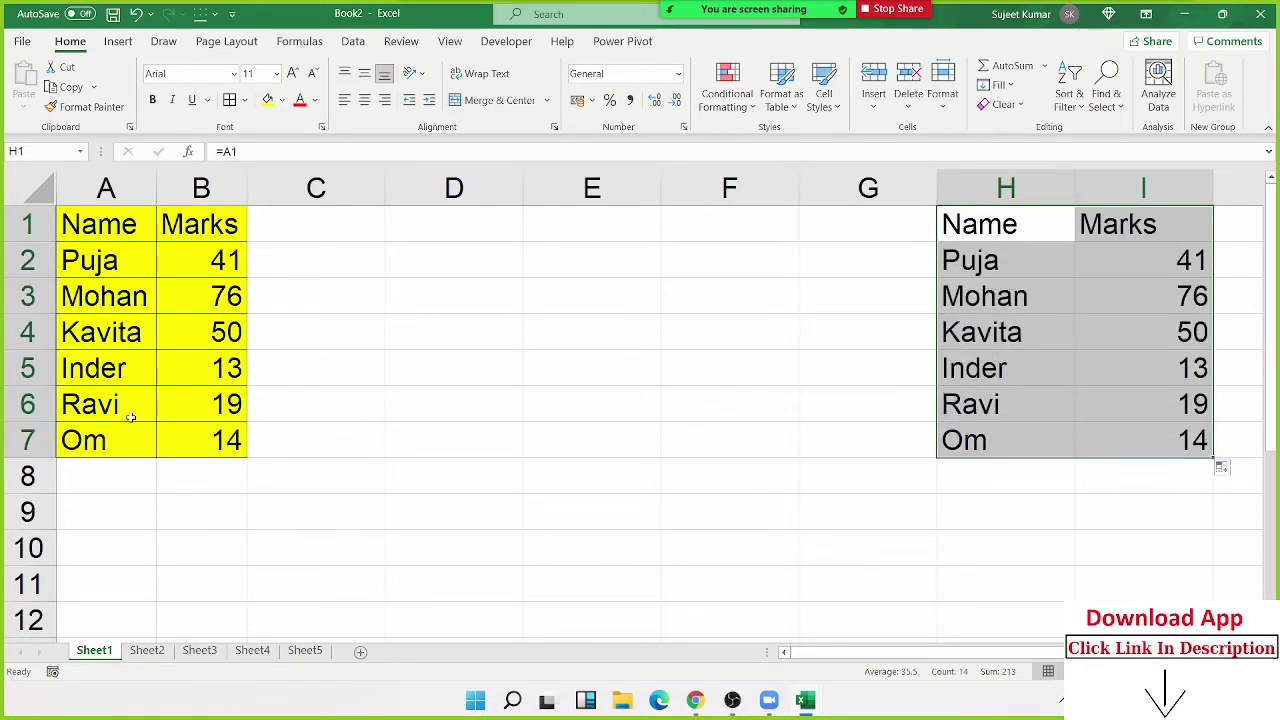
left_click(82, 375)
left_click_drag(82, 375, 180, 370)
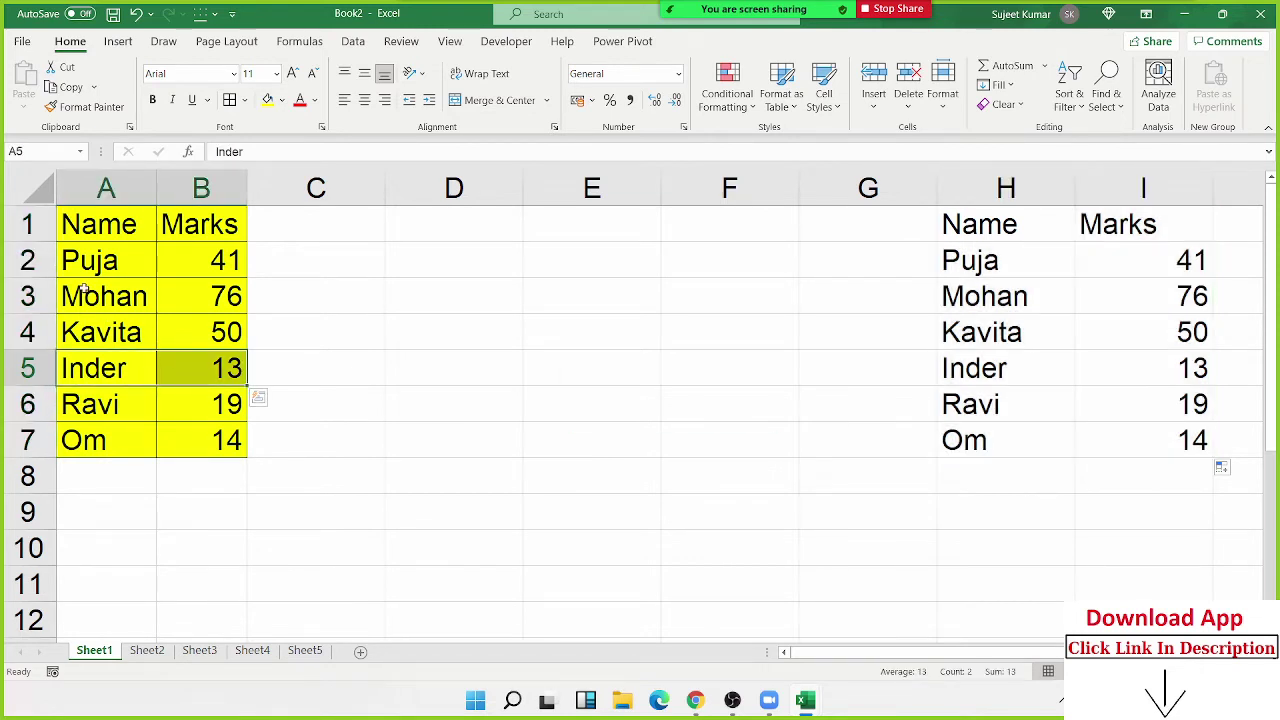
left_click(130, 300)
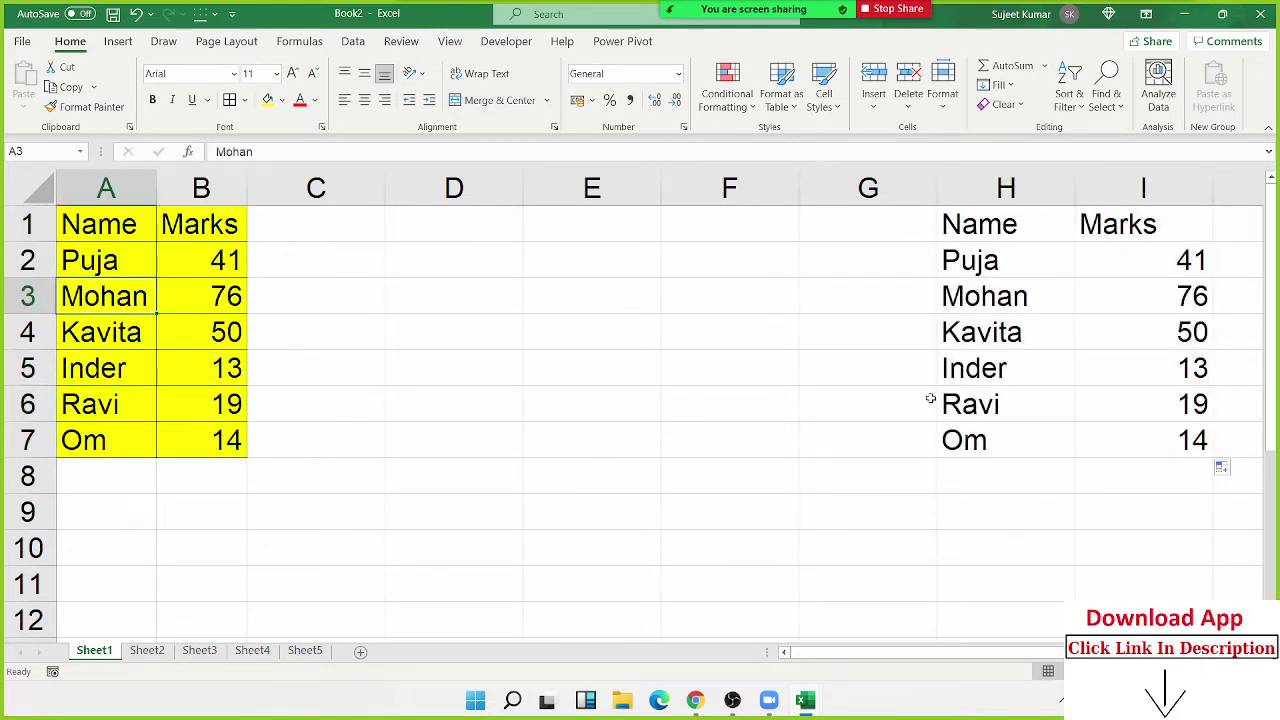
left_click_drag(983, 299, 1180, 403)
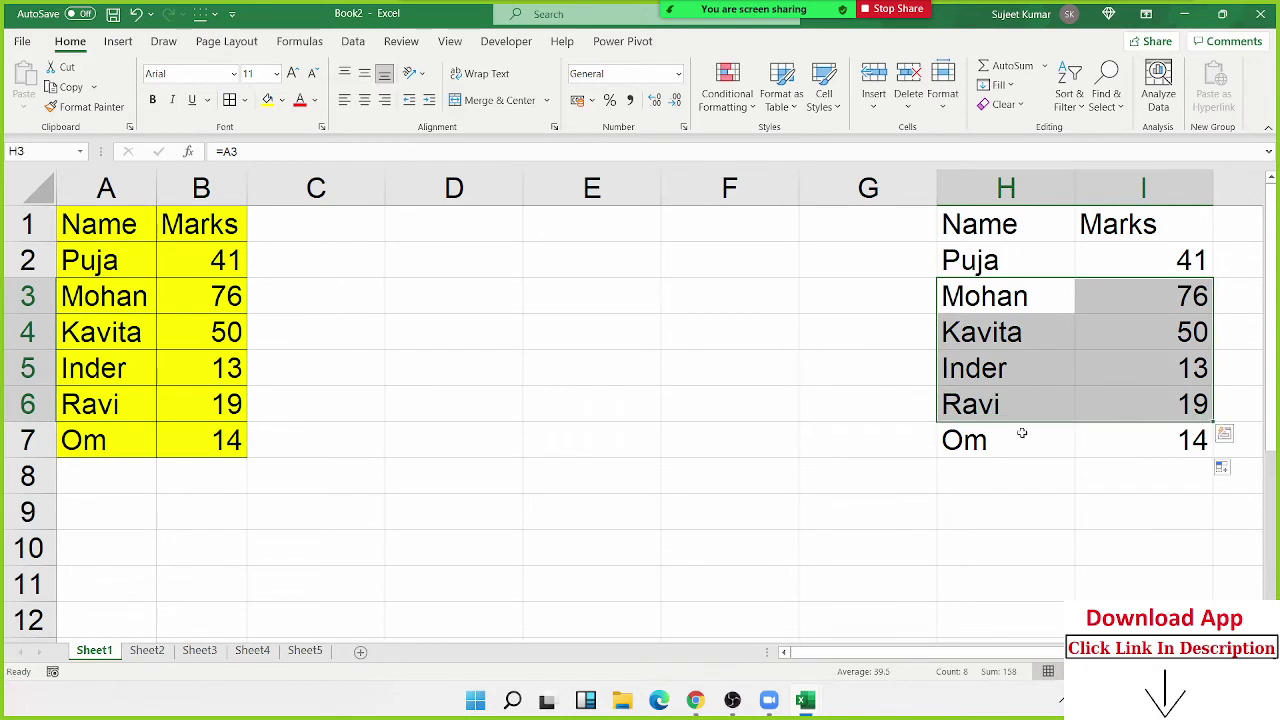
left_click(1055, 449)
left_click_drag(1055, 449, 1140, 222)
- Clear the linked copy, then copy the header plus Puja, Kavita, Ravi and Om rows together
key("Delete")
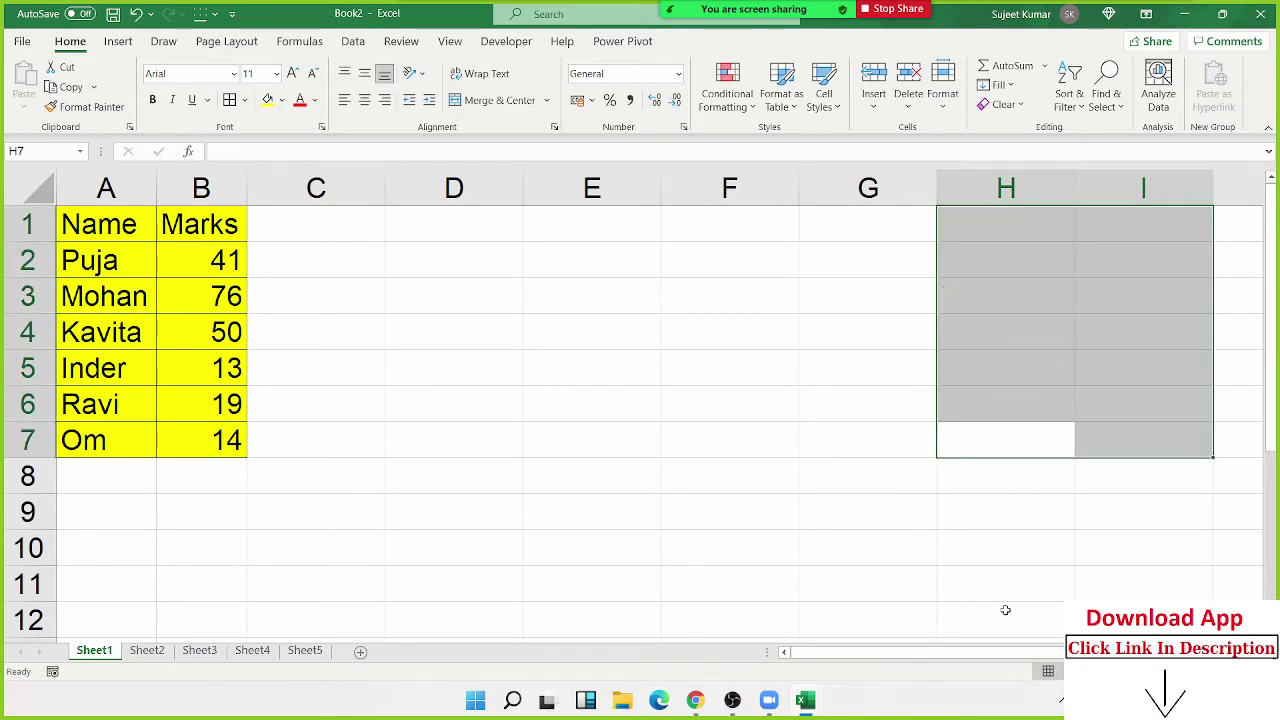
left_click_drag(129, 226, 189, 234)
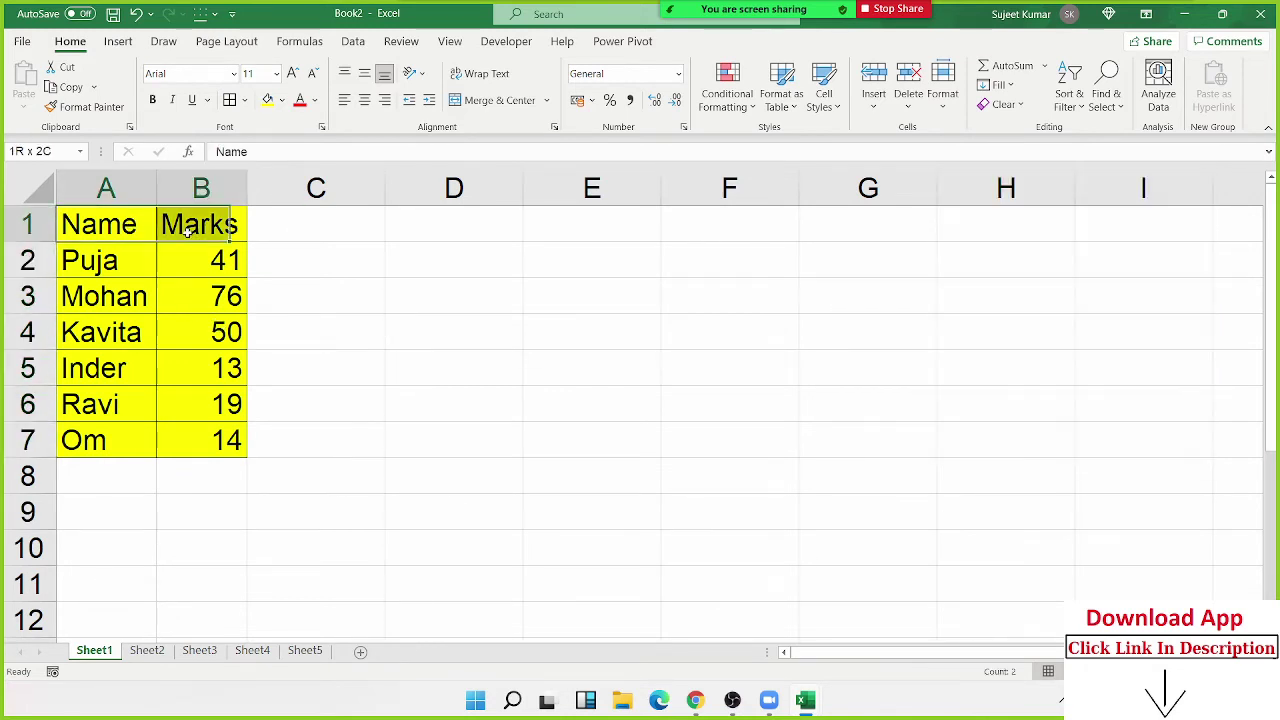
left_click(150, 236)
left_click(200, 250, "shift")
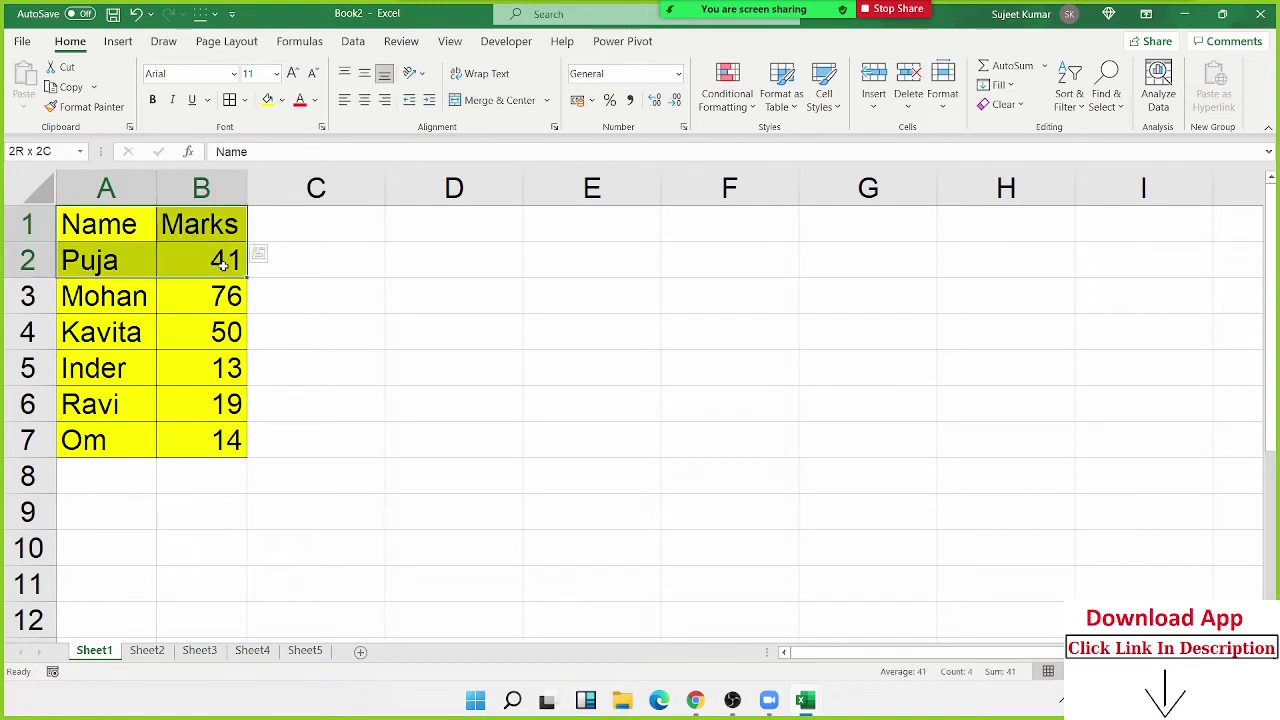
left_click_drag(104, 336, 205, 336, "ctrl")
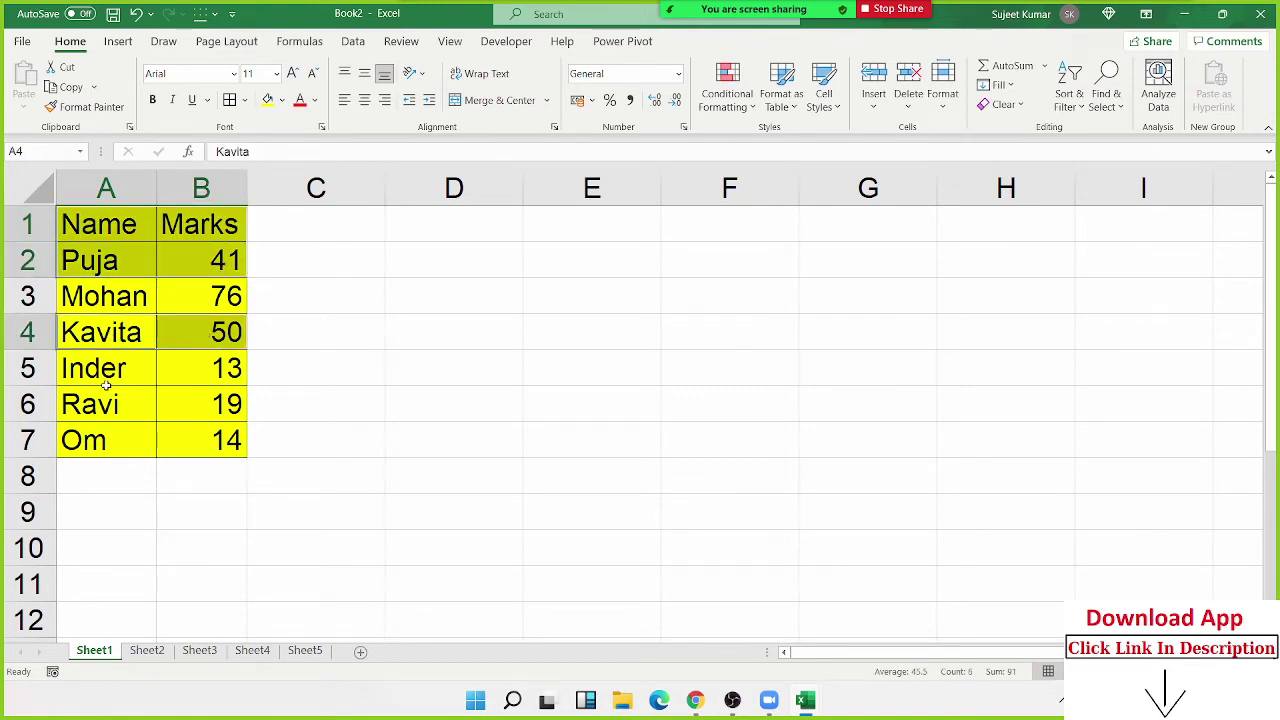
left_click_drag(115, 405, 206, 444, "ctrl")
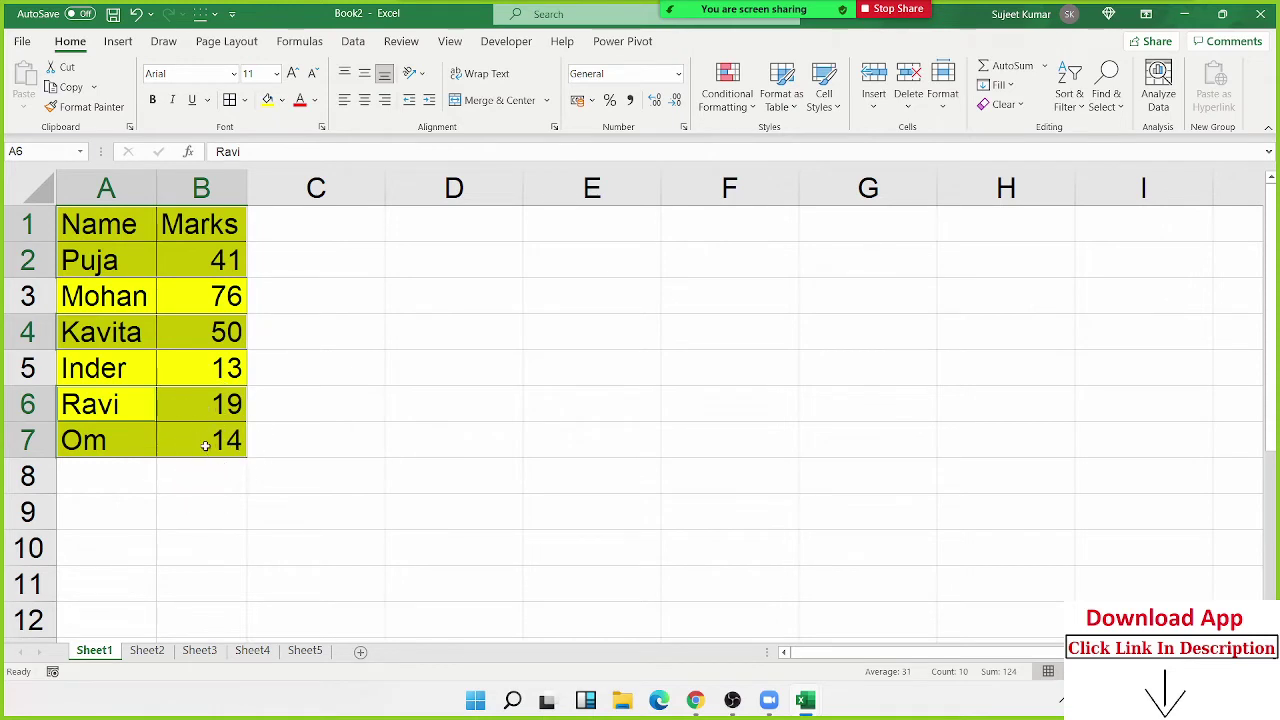
key("ctrl+c")
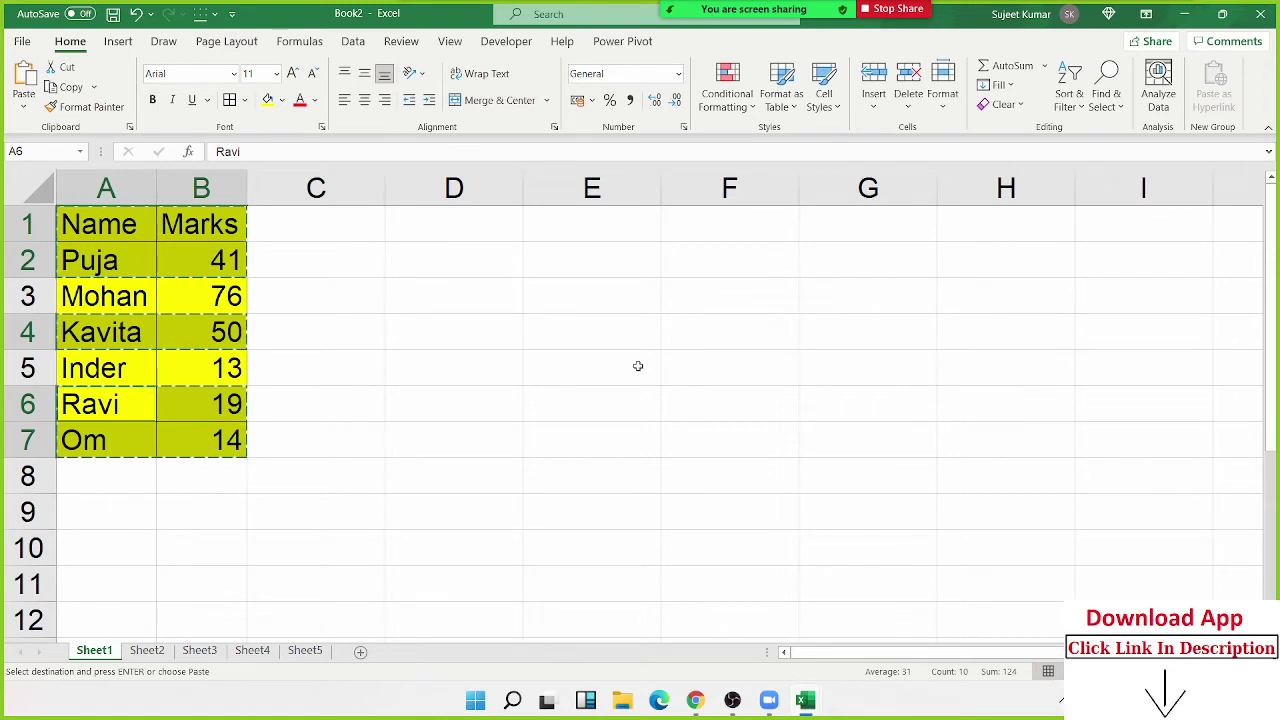
right_click(754, 234)
left_click(806, 318)
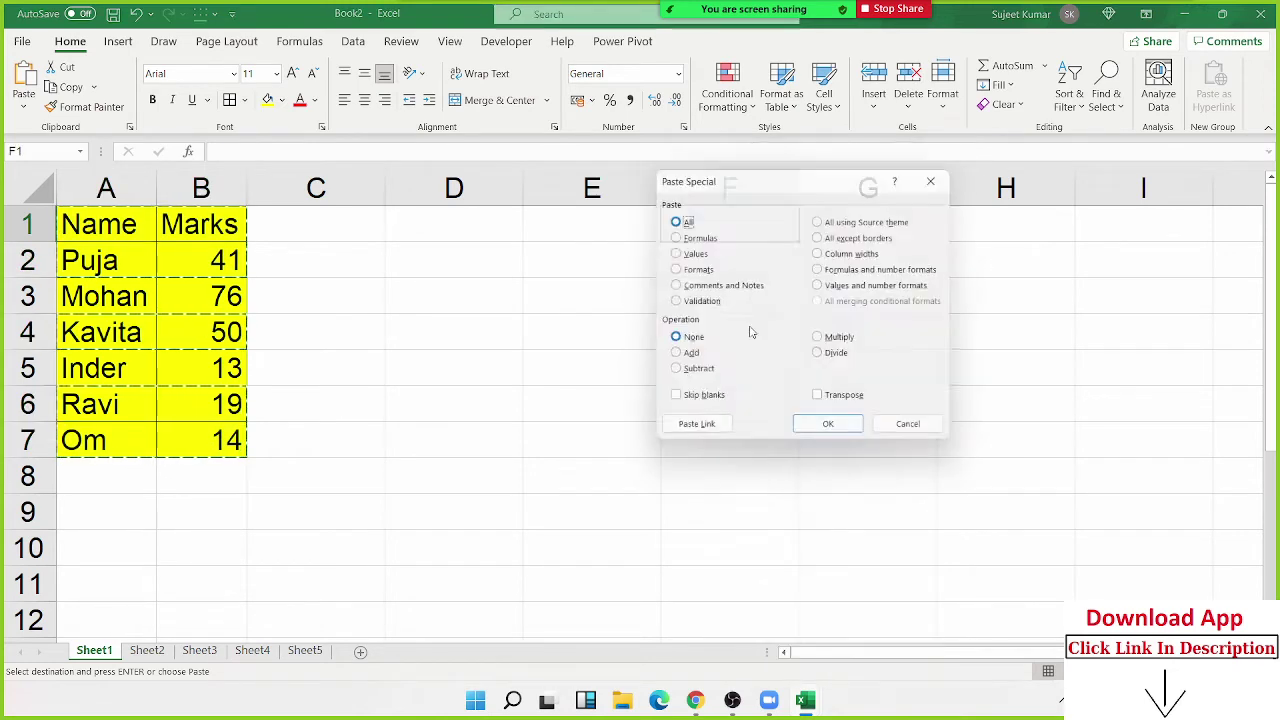
left_click(716, 432)
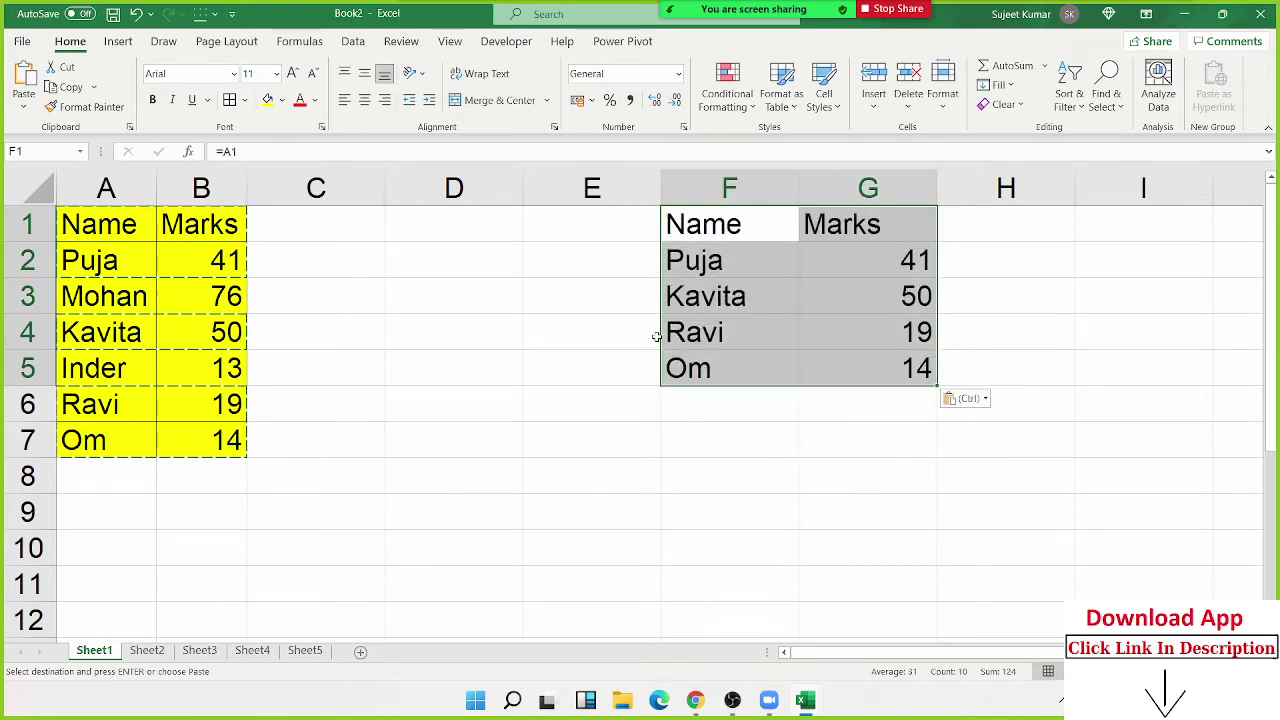
left_click(903, 437)
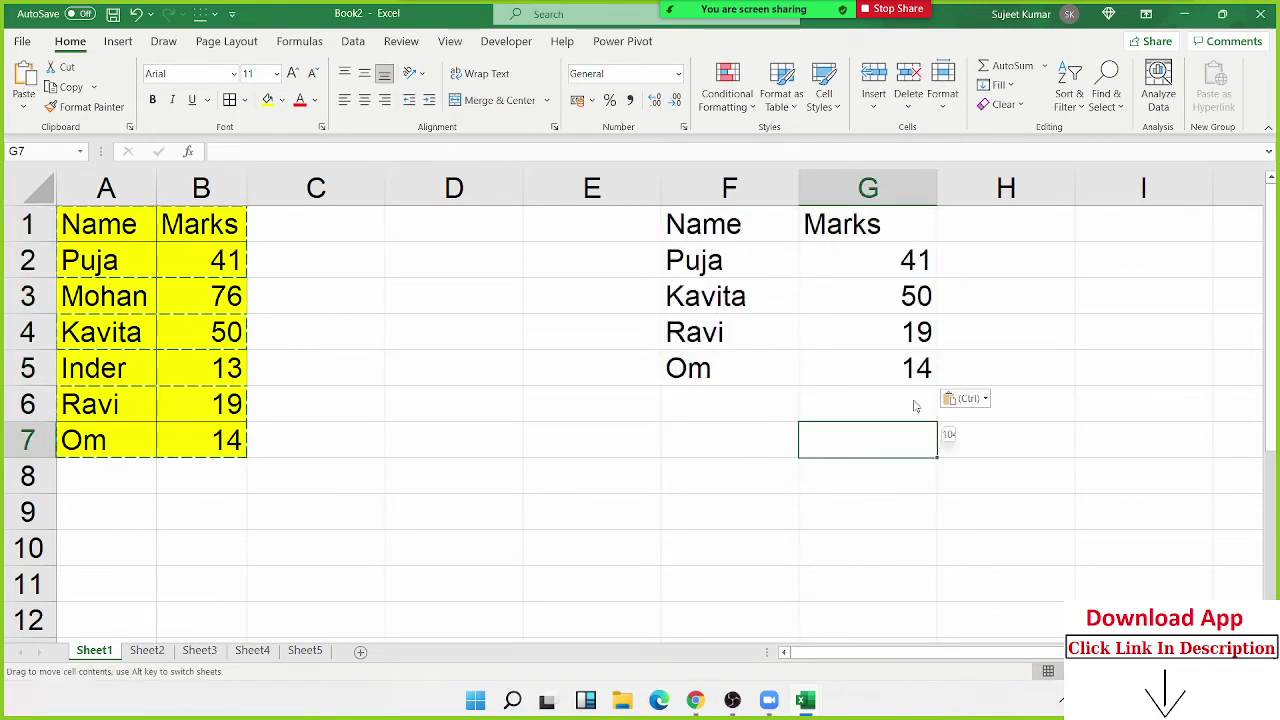
key("Escape")
left_click_drag(878, 416, 684, 190)
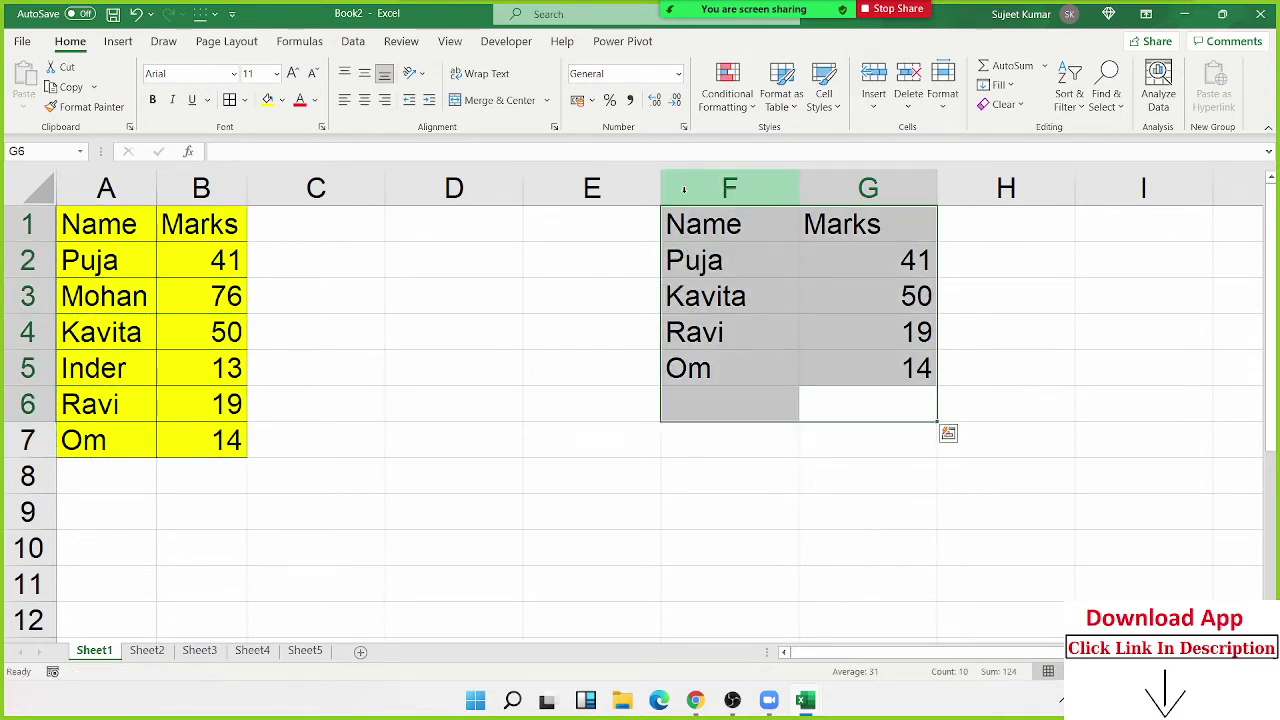
left_click(230, 256)
double_click(230, 256)
type("0")
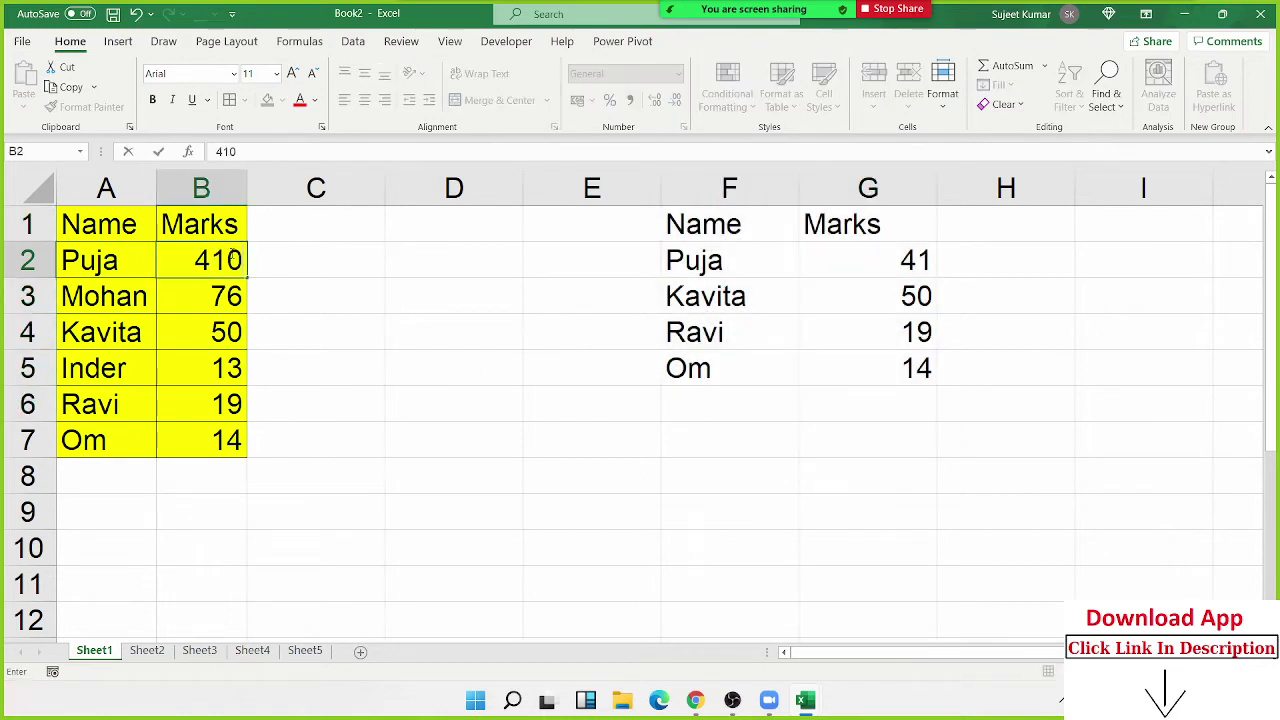
key("Return")
key("ctrl+z")
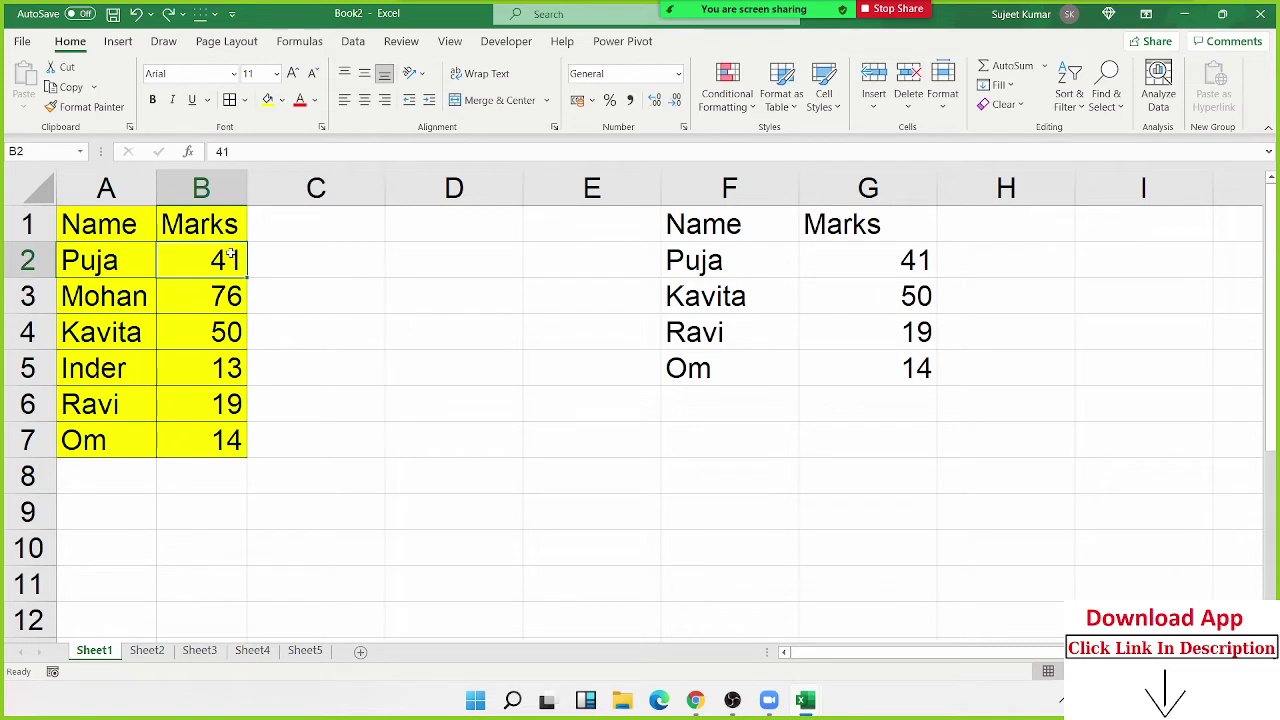
left_click(730, 222)
left_click_drag(730, 188, 868, 188)
- Clear the linked copy in columns F and G, copy A1:B7, and ready the paste at D1
key("Delete")
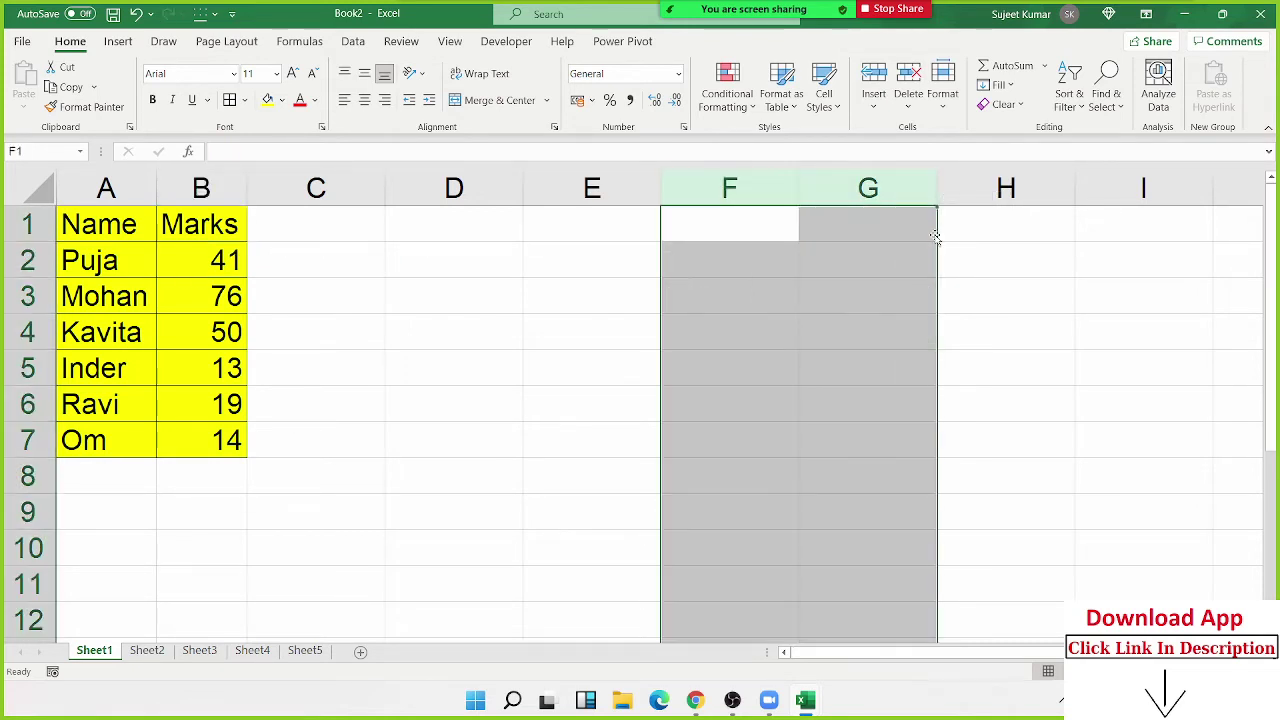
left_click_drag(216, 446, 128, 224)
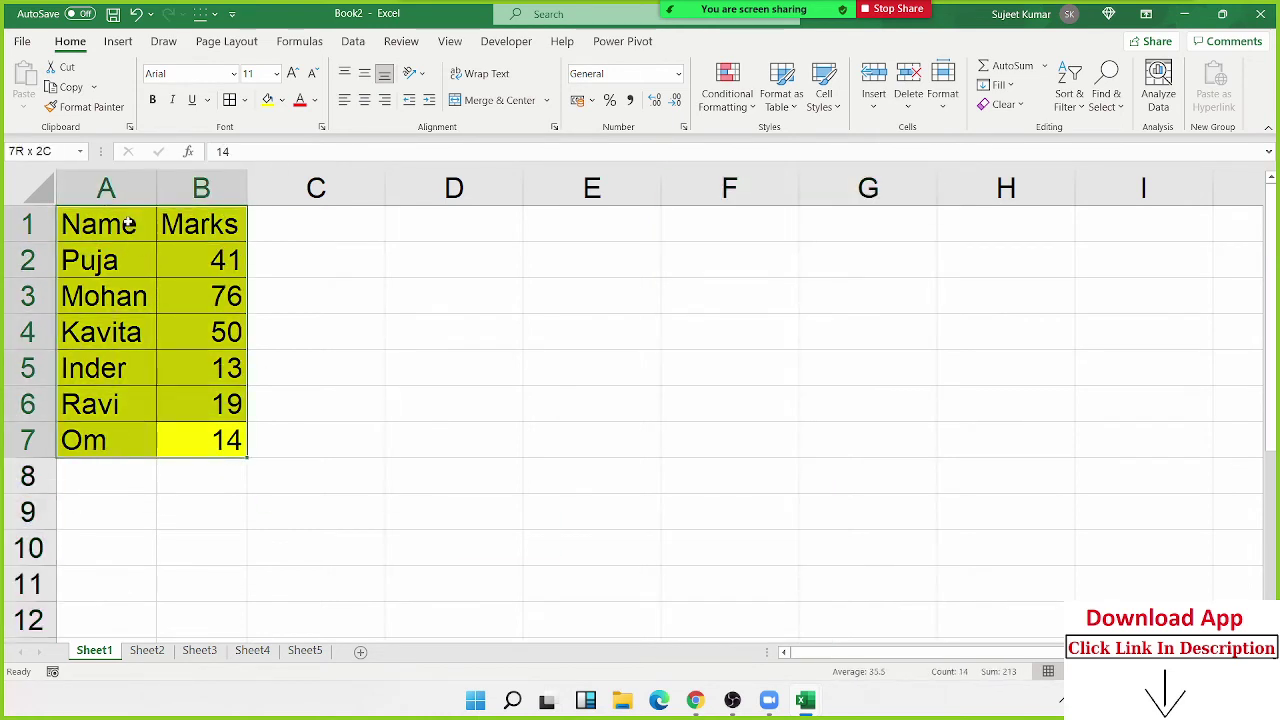
key("ctrl+c")
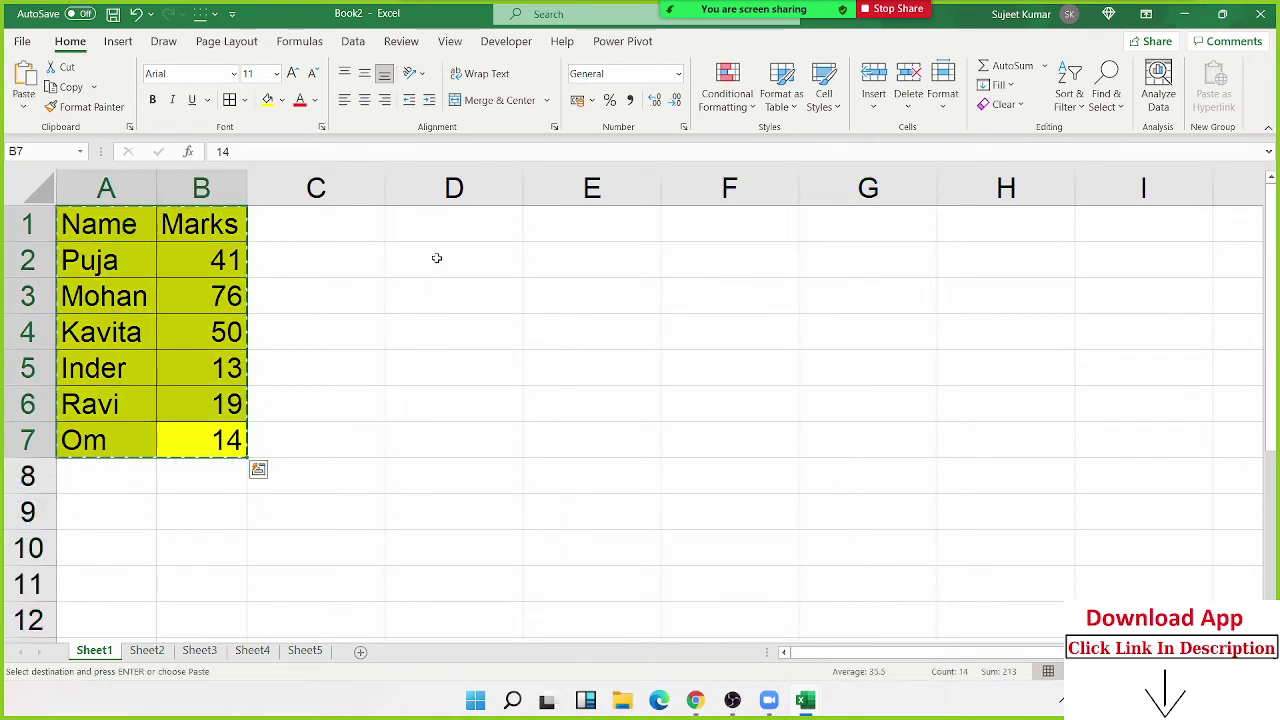
left_click(488, 238)
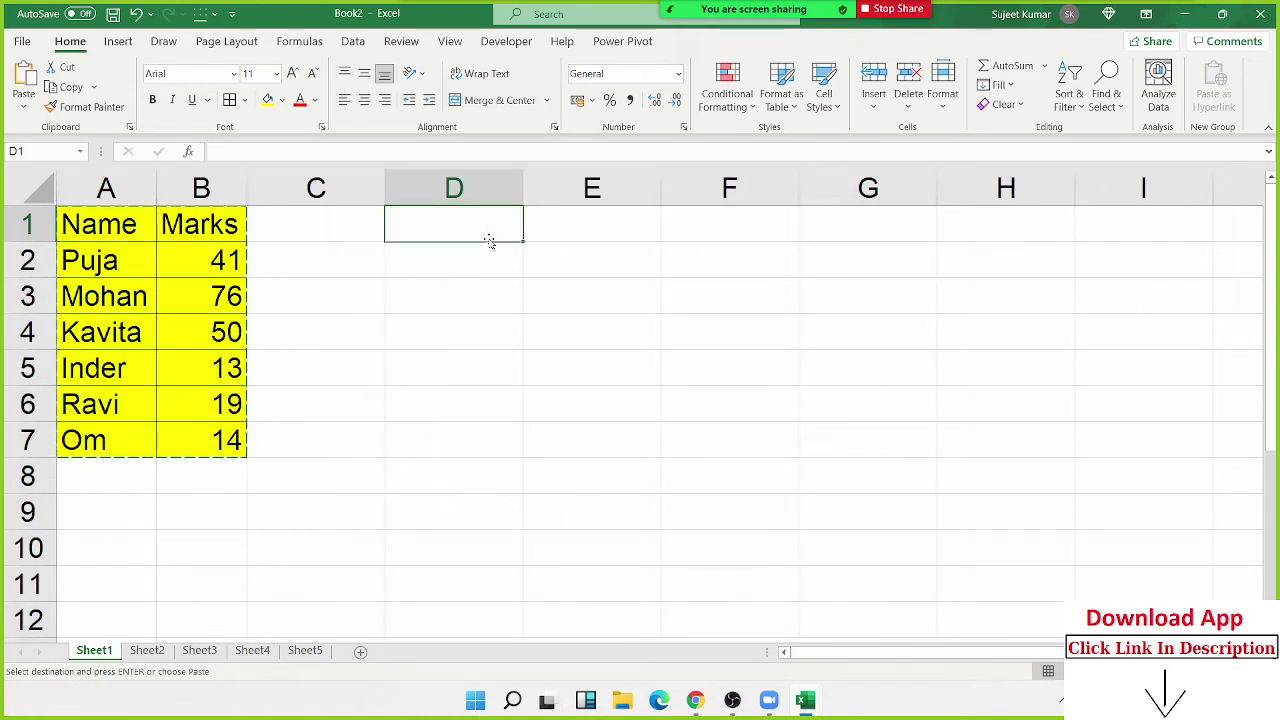
left_click(24, 106)
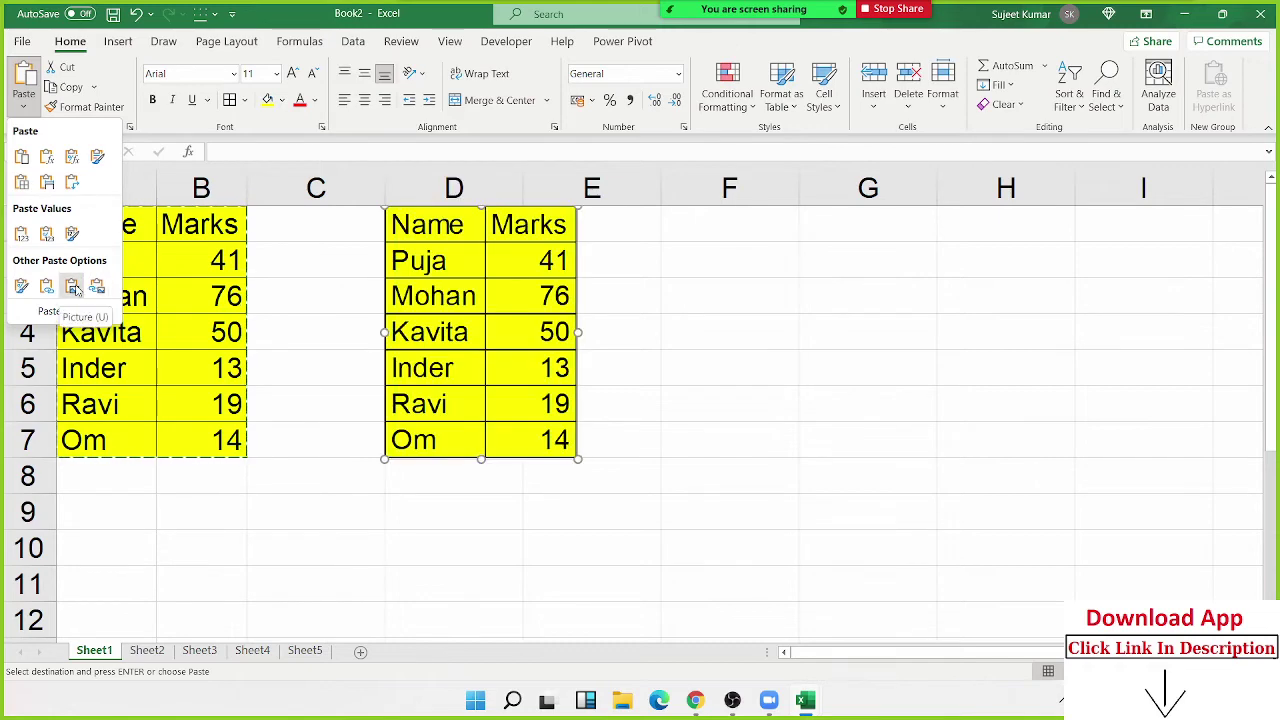
- Paste the table as a static picture beside it, then shrink and rotate it about 25°
left_click(75, 289)
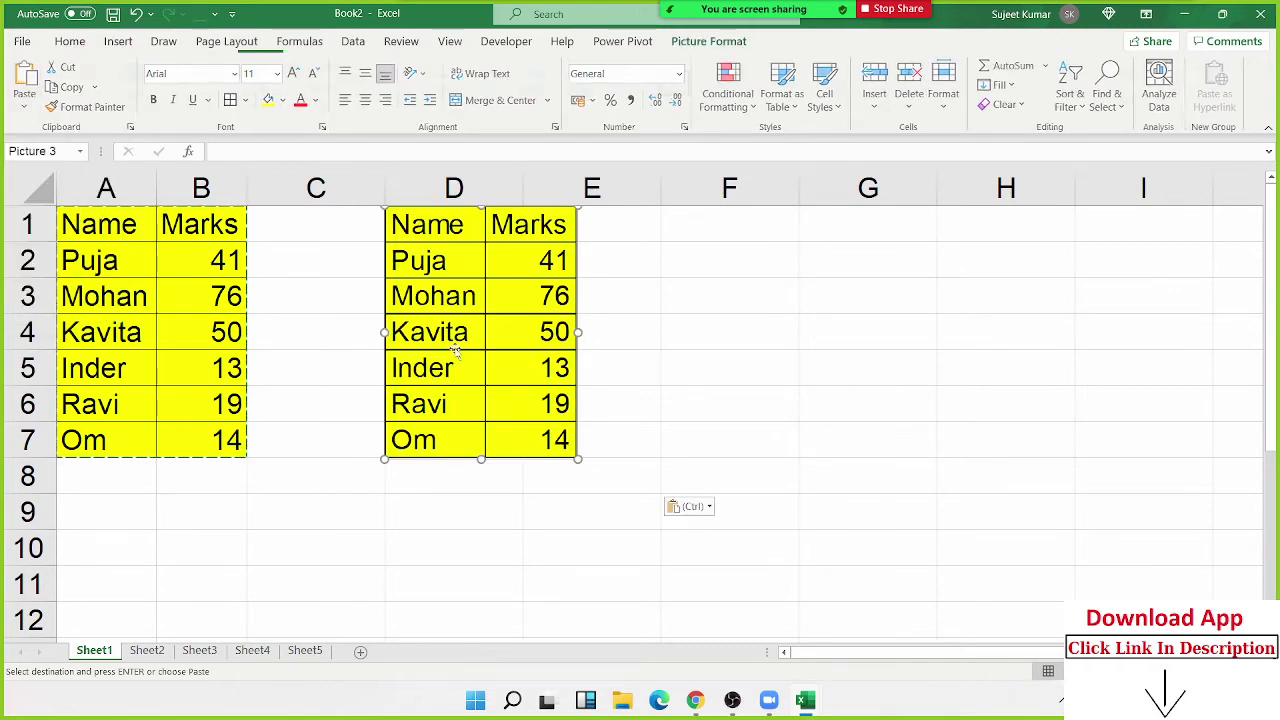
left_click_drag(491, 371, 564, 435)
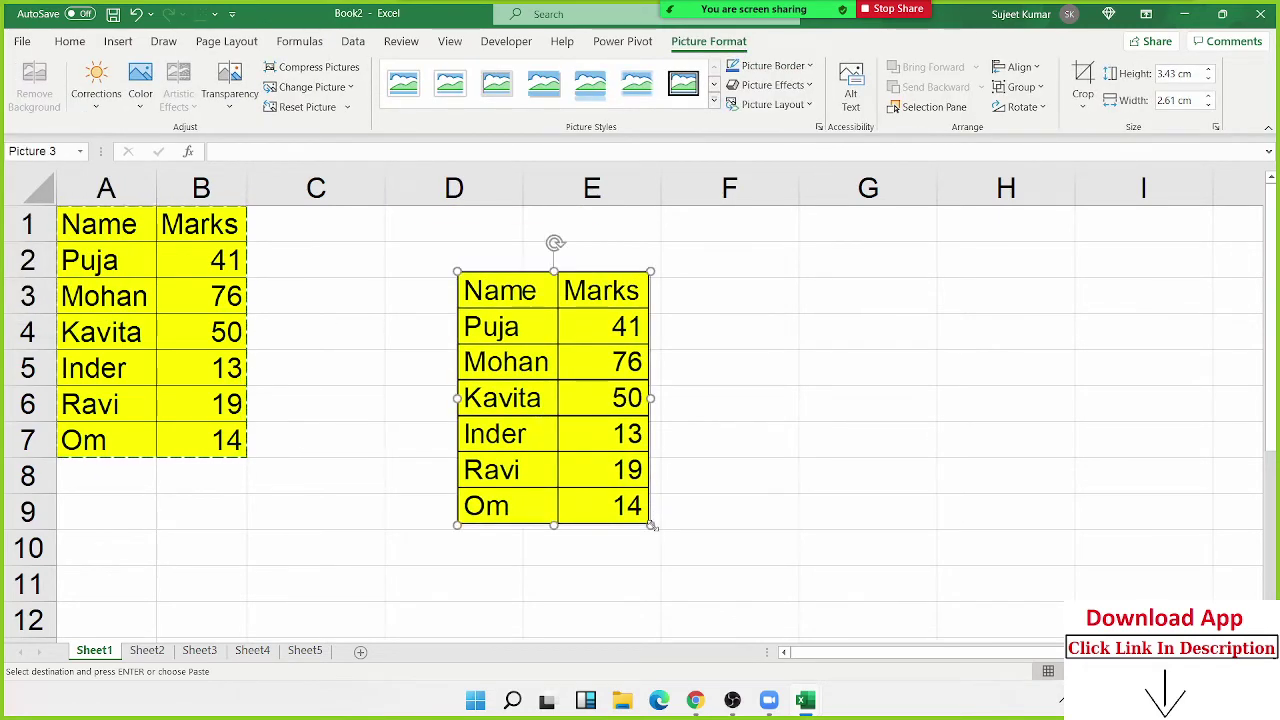
mouse_move(651, 522)
left_mouse_down()
mouse_move(587, 441)
mouse_move(620, 503)
left_mouse_up()
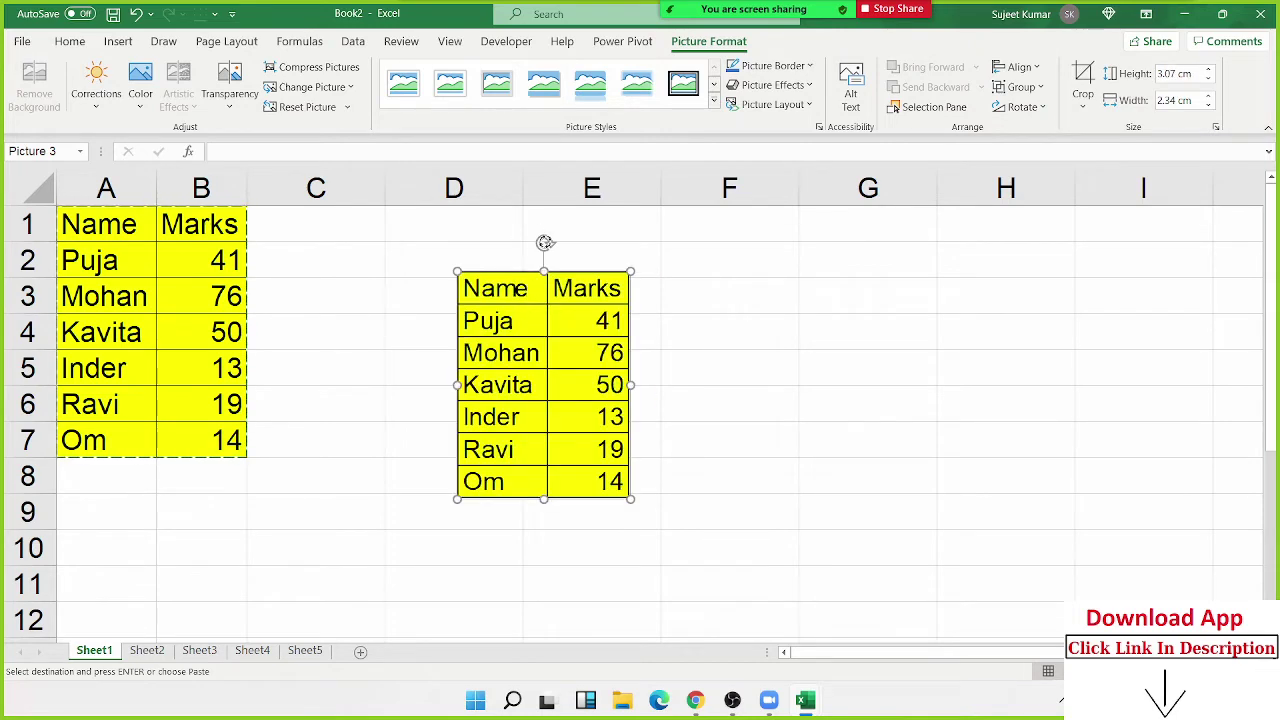
left_click_drag(543, 242, 585, 275)
left_click_drag(604, 358, 606, 350)
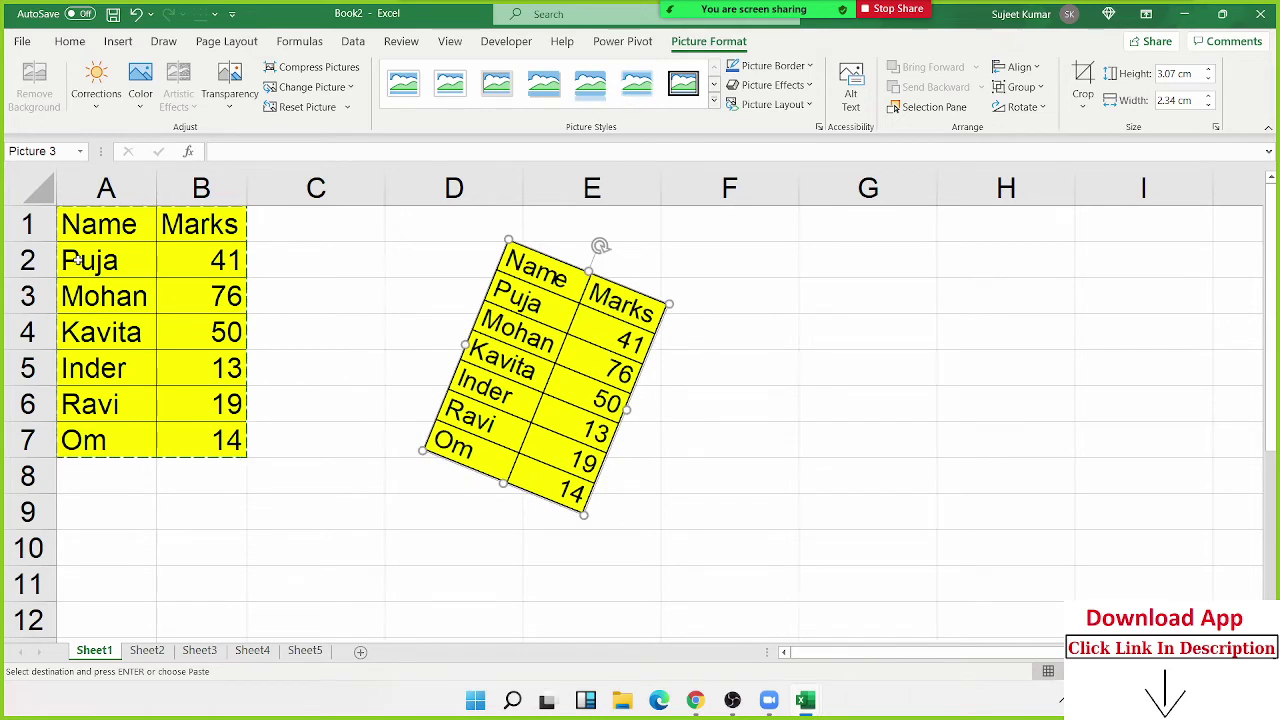
- Change Puja's mark in B2 to 74 and delete the rotated table picture
left_click(168, 265)
type("74")
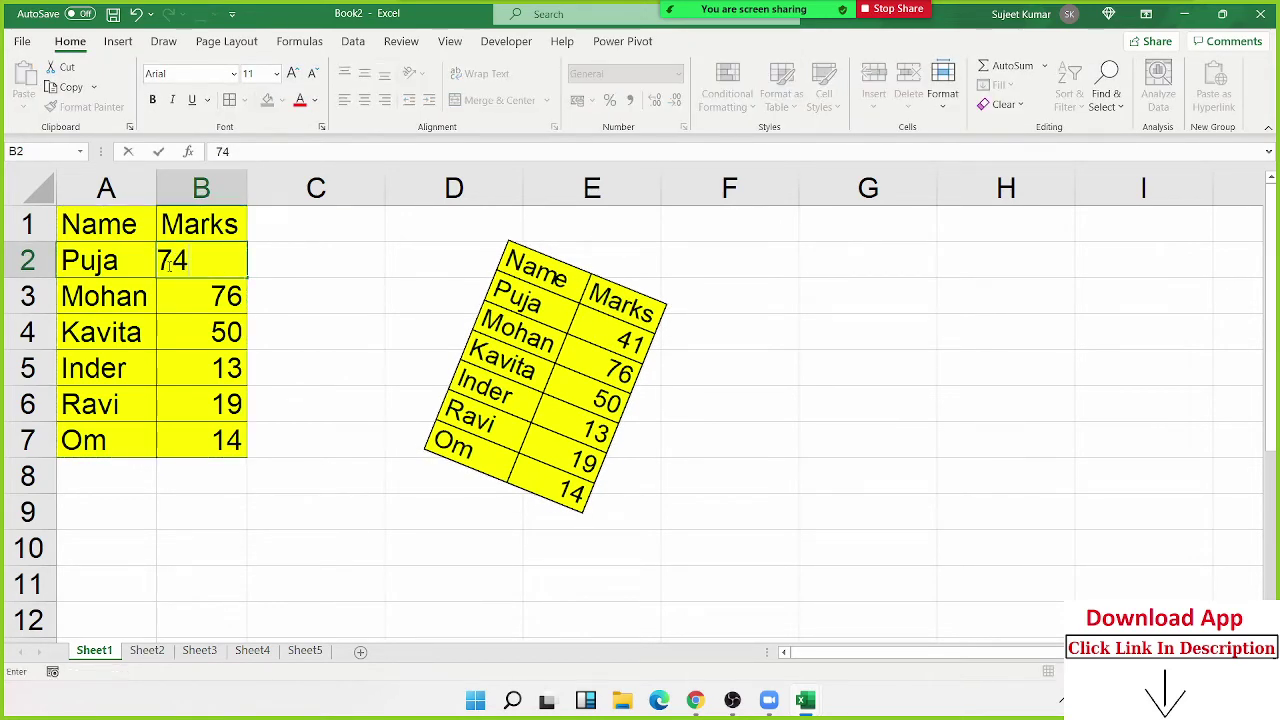
key("Return")
left_click(621, 375)
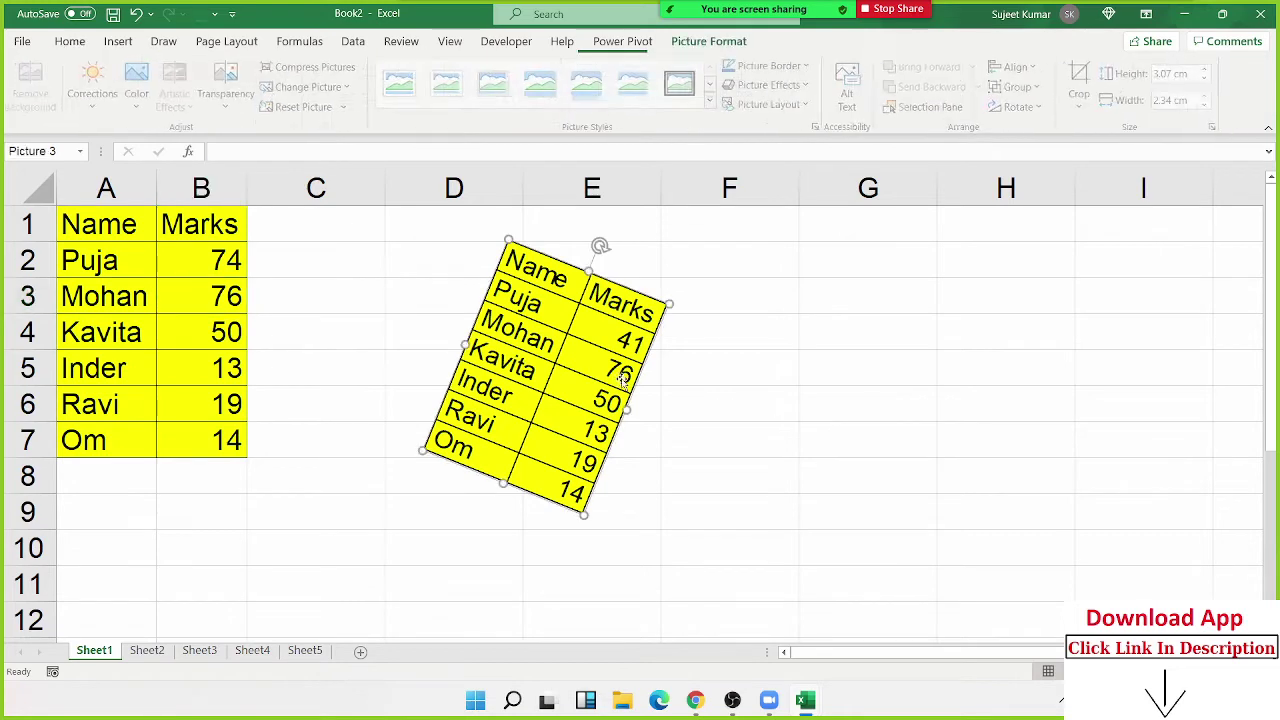
key("Delete")
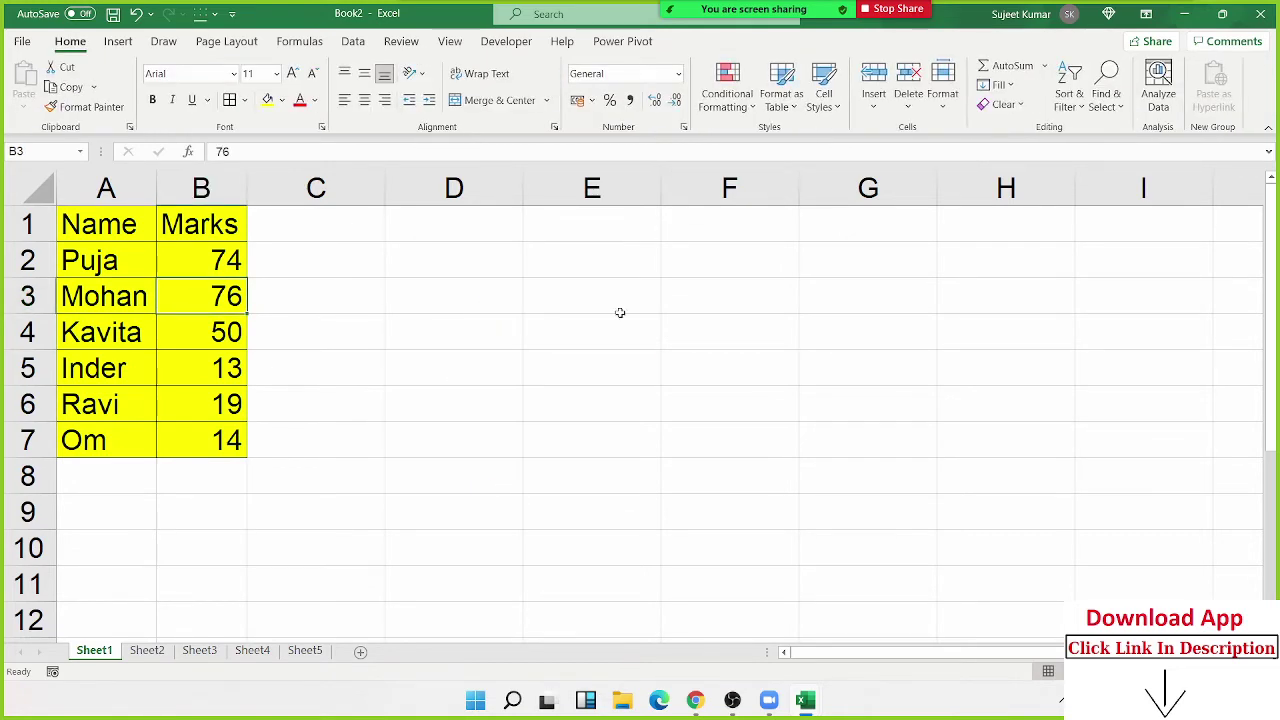
- Paste A1:B7 as a linked picture near E2, nudge it into place, then select Mohan's row A3:B3
left_click(107, 199)
left_click_drag(100, 224, 178, 445)
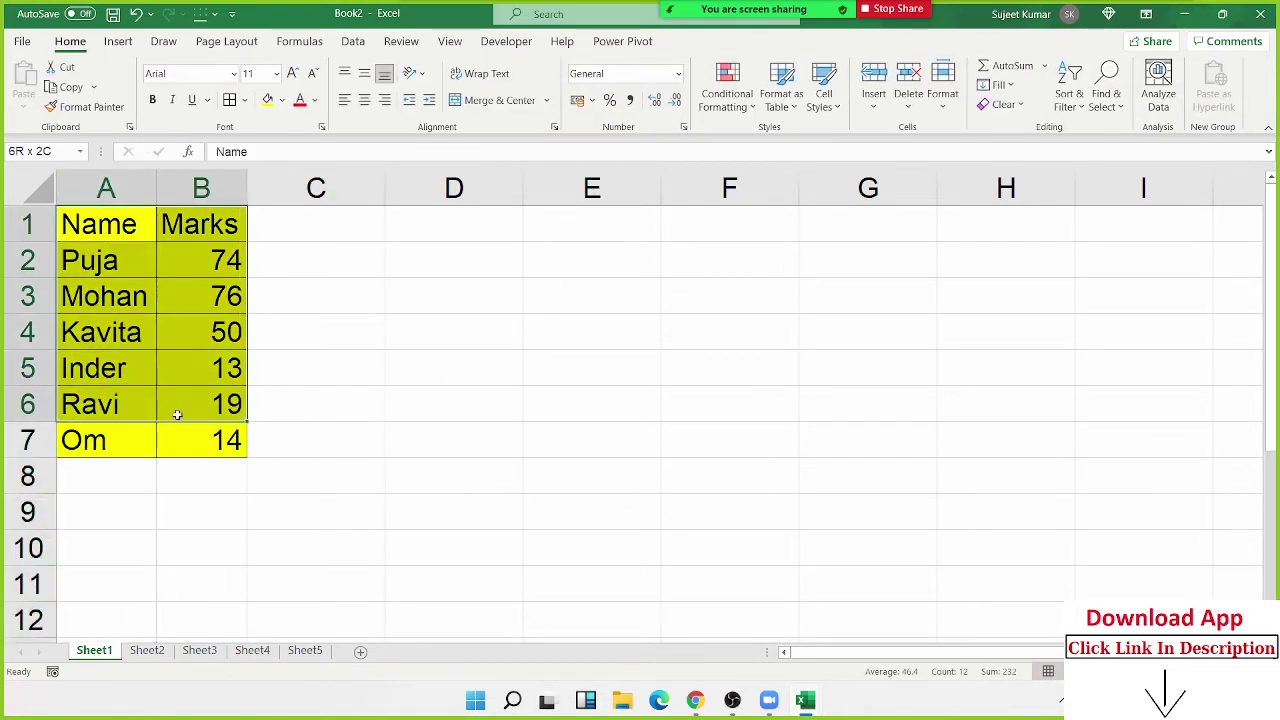
key("ctrl+c")
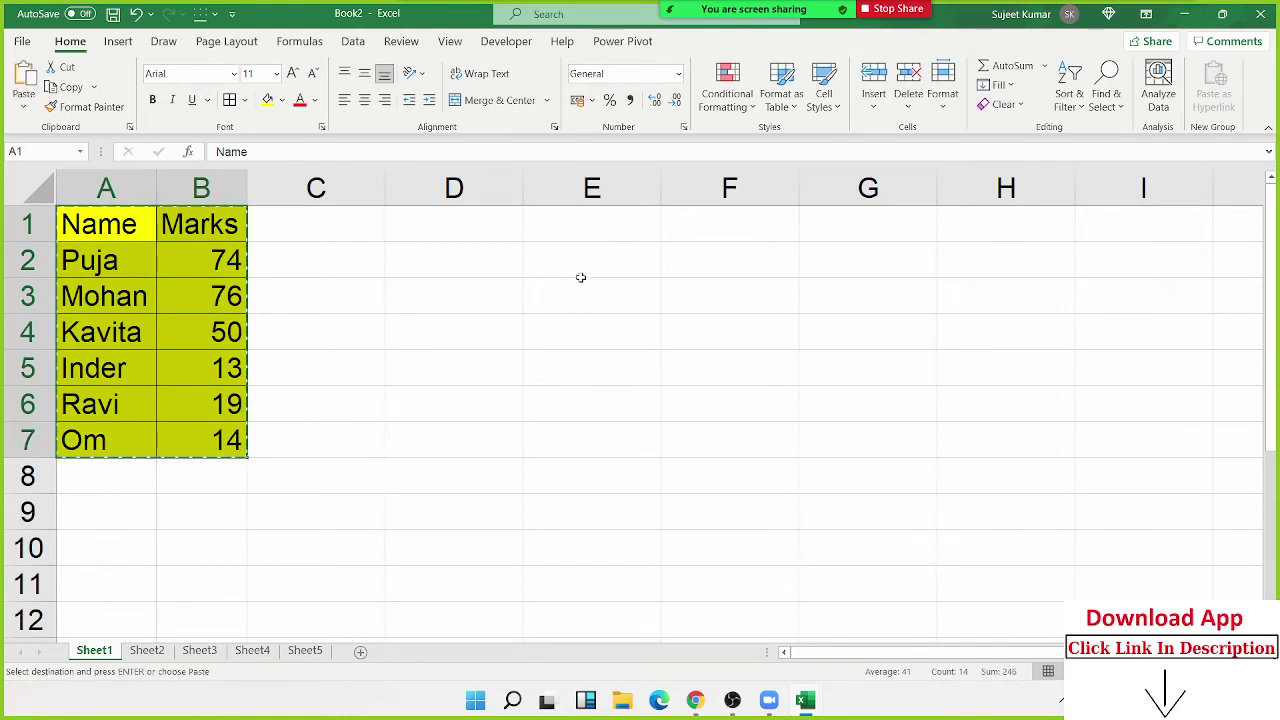
left_click(582, 265)
left_click(29, 106)
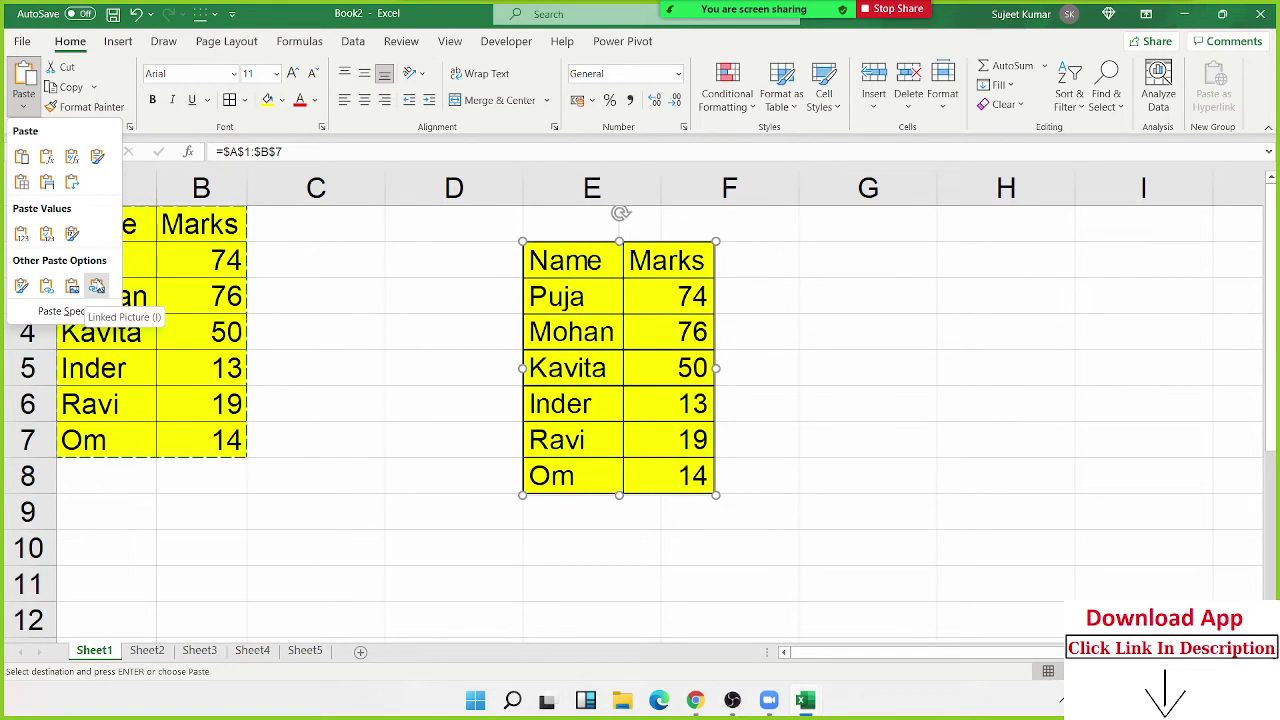
left_click(97, 287)
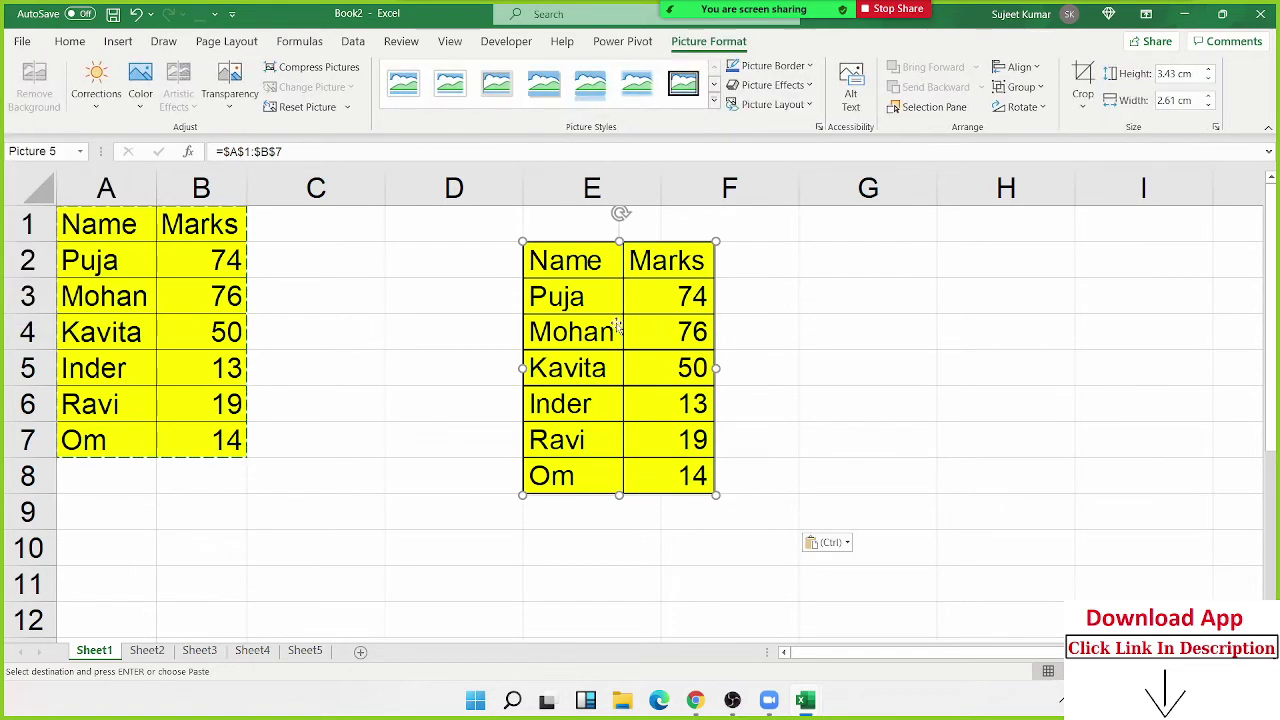
left_click_drag(617, 328, 605, 303)
left_click(118, 290)
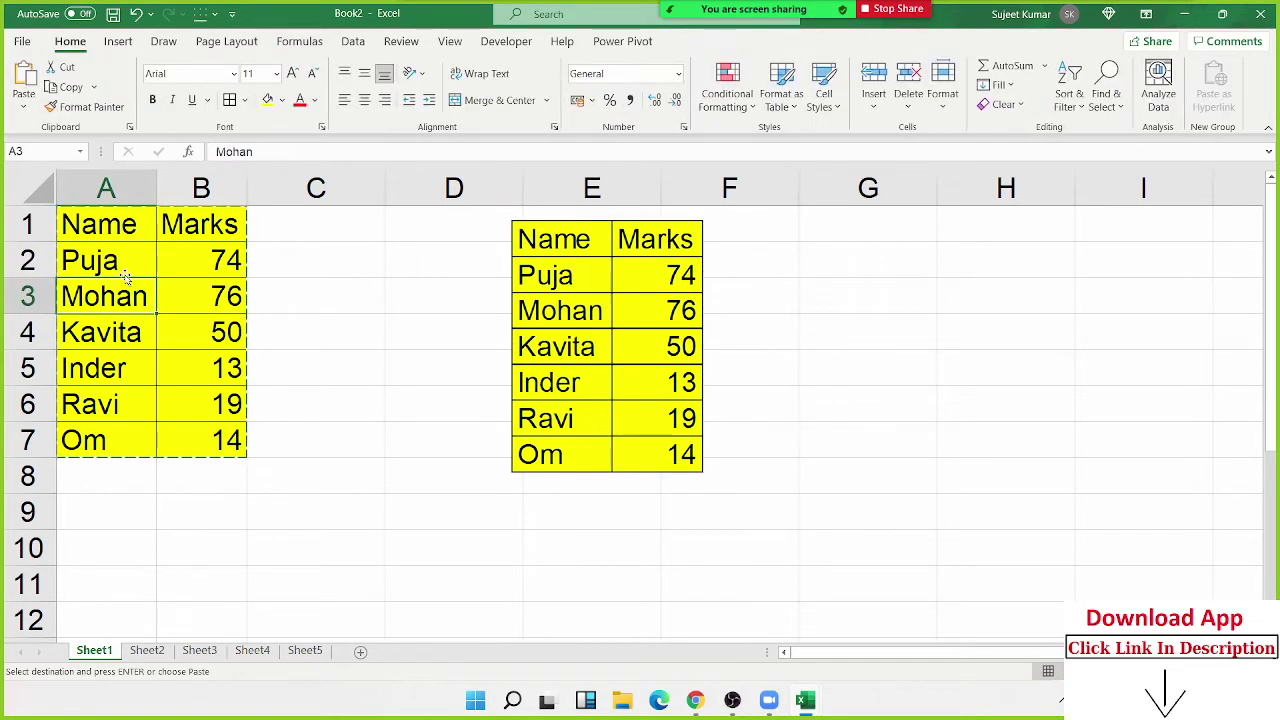
left_click(175, 297, "shift")
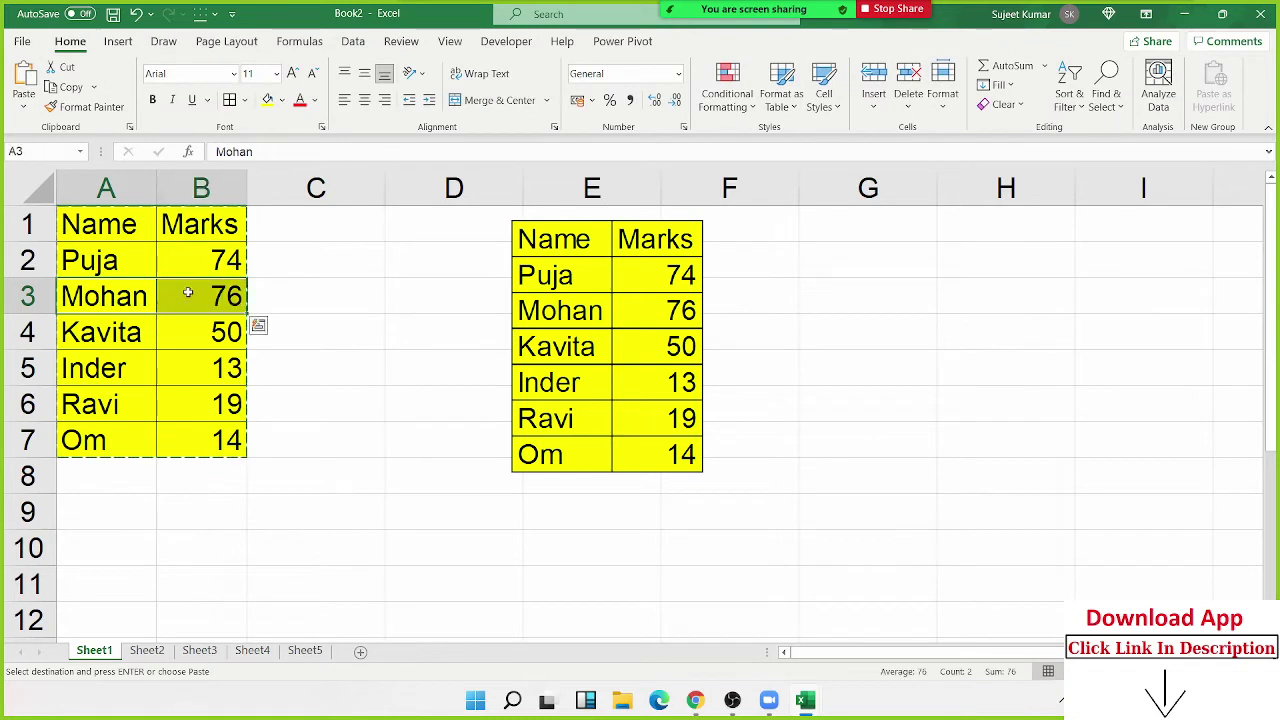
- Shade Mohan's row light green and change Puja's mark in B2 to 47
left_click(282, 101)
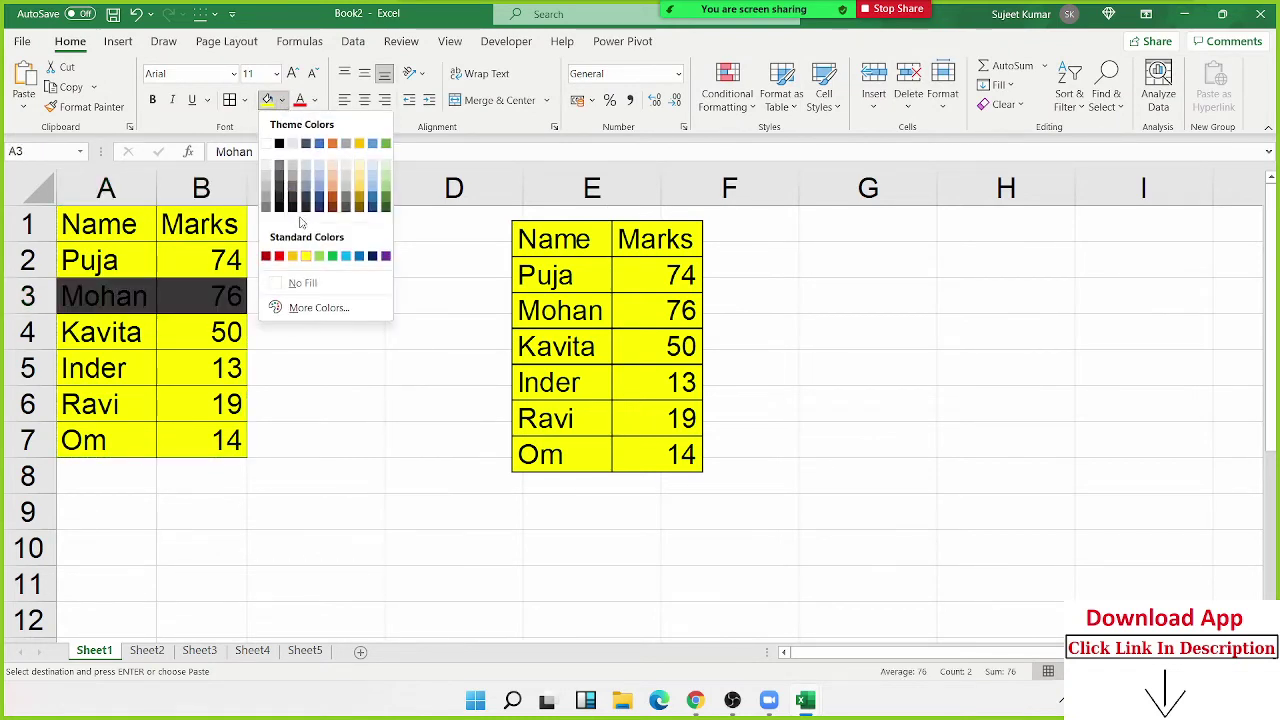
left_click(319, 256)
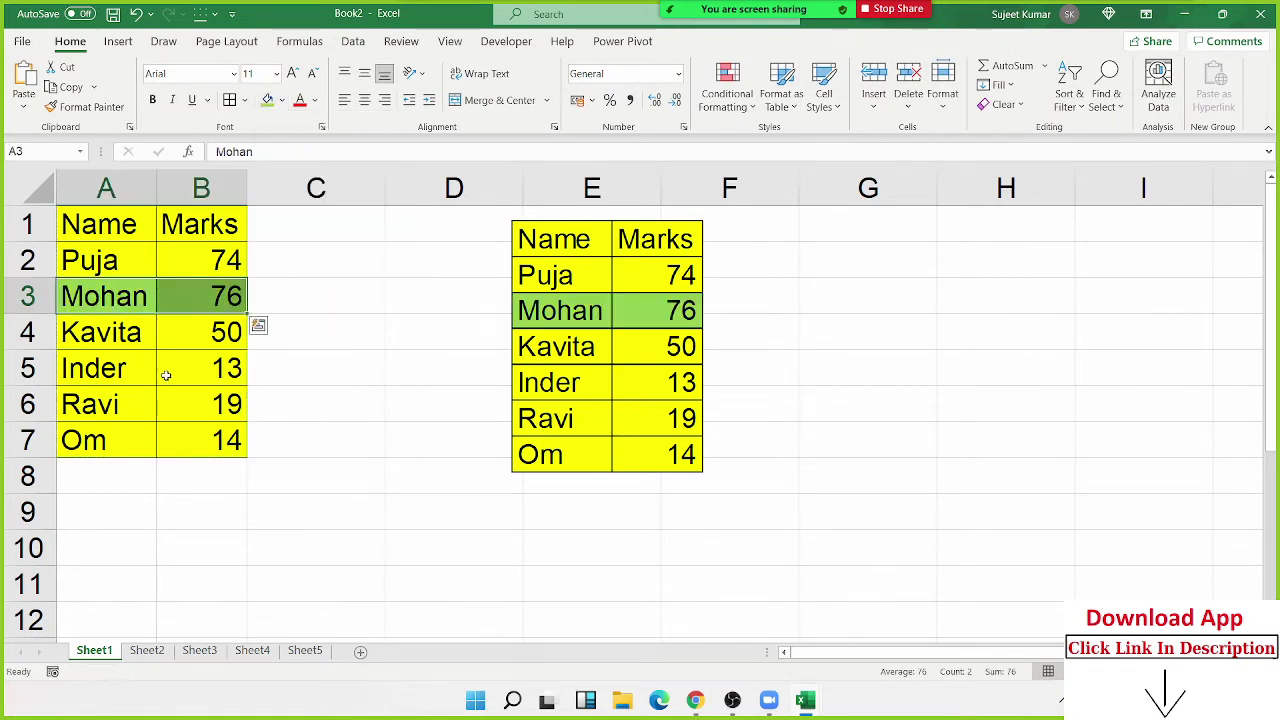
left_click(214, 266)
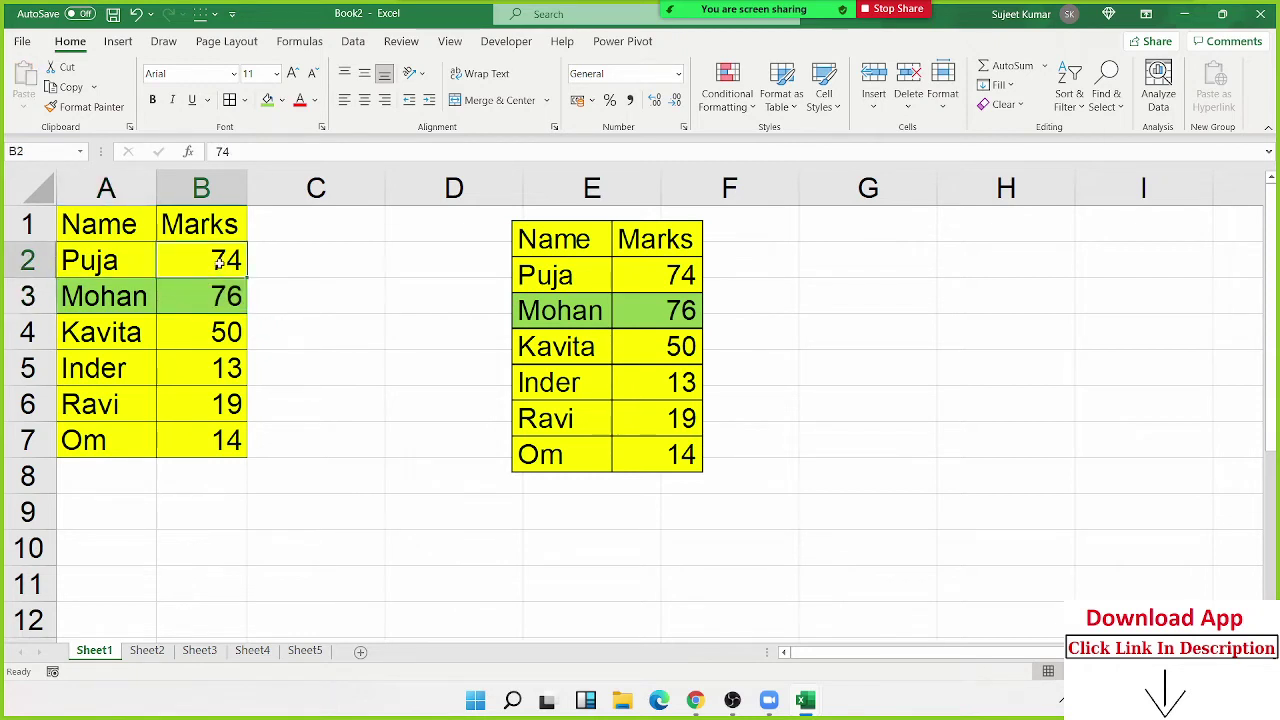
type("47")
key("Return")
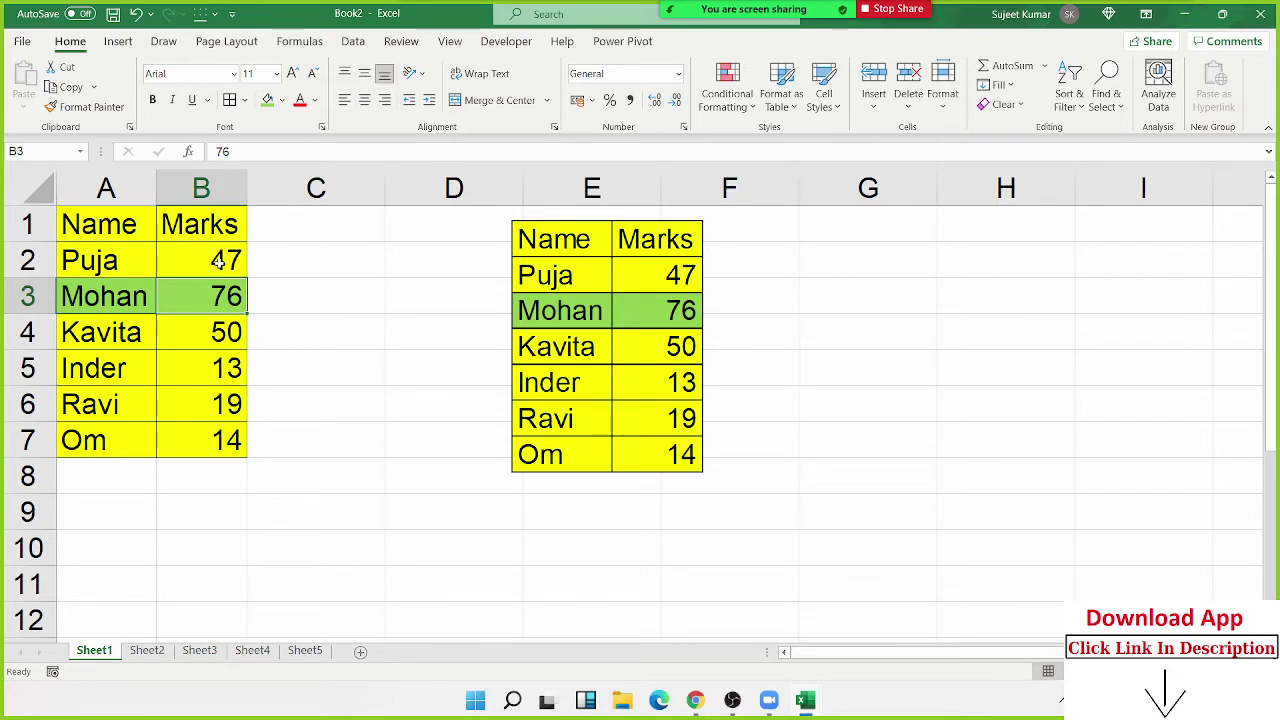
- Add a new row 8 with the name Inder and mark 65
left_click(136, 472)
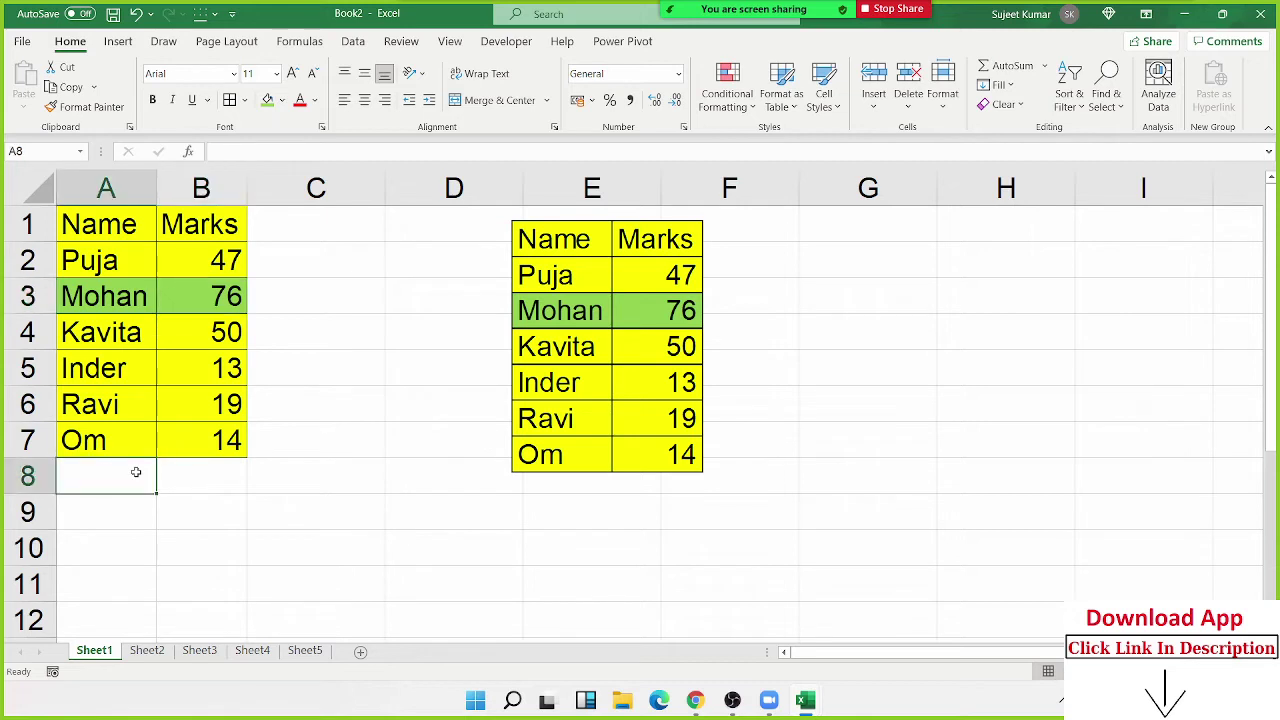
type("in")
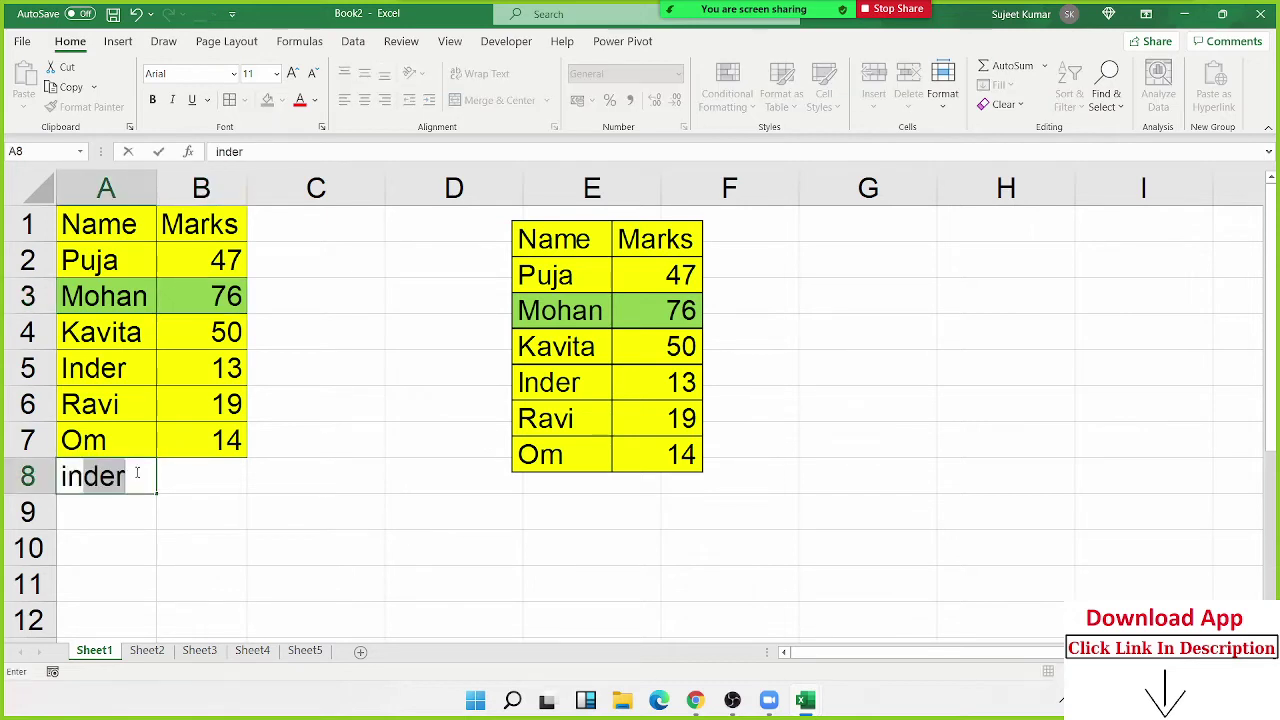
type("de")
key("Tab")
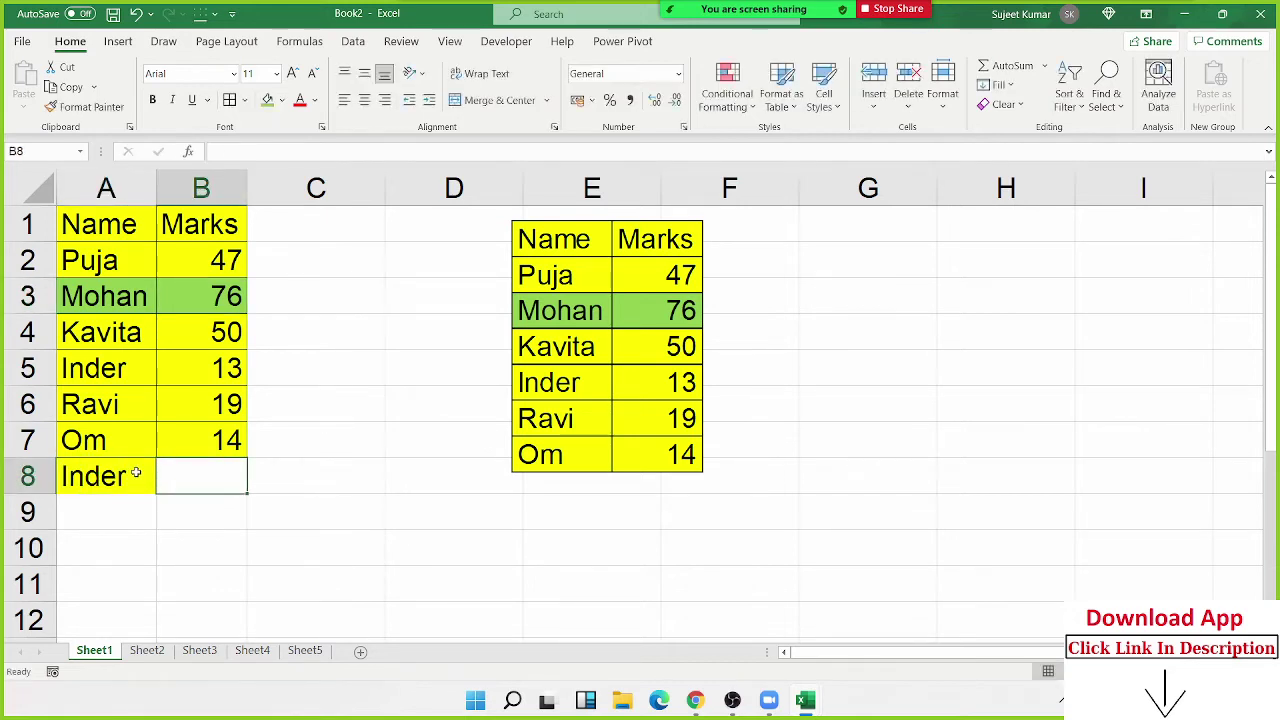
type("65")
key("Tab")
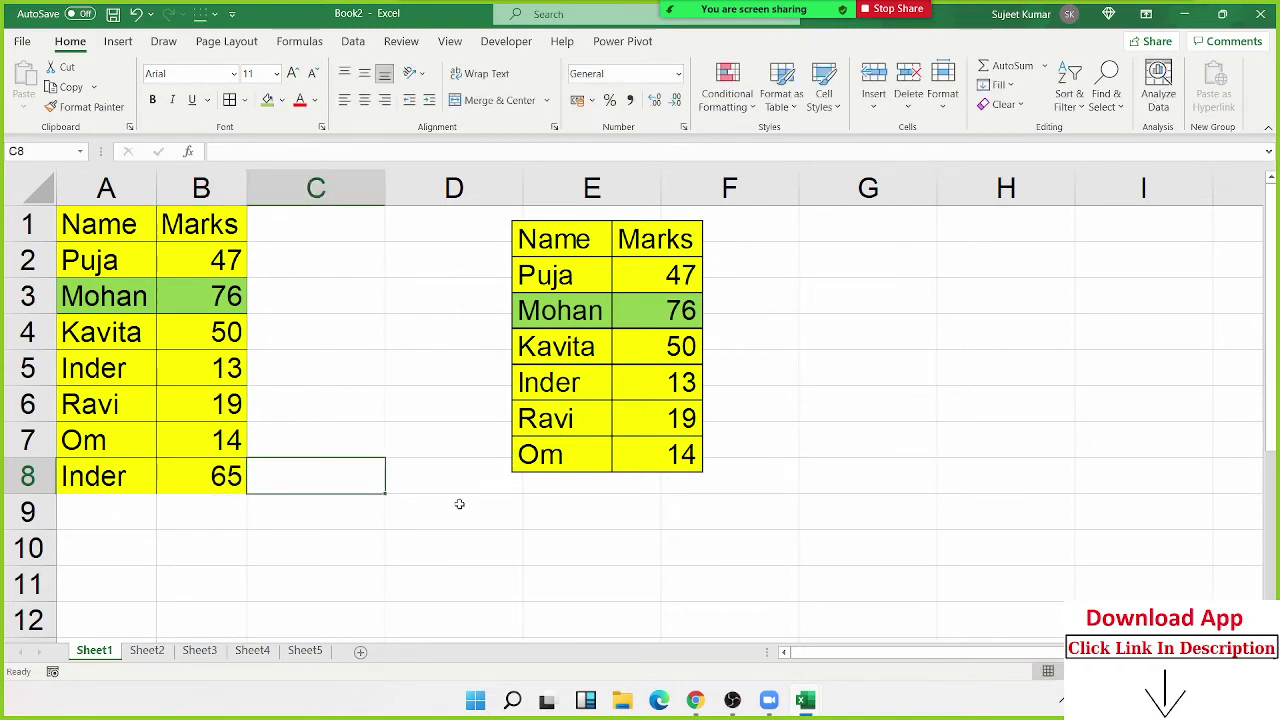
- Extend the linked picture's source range to row 8, then undo that change
left_click(658, 395)
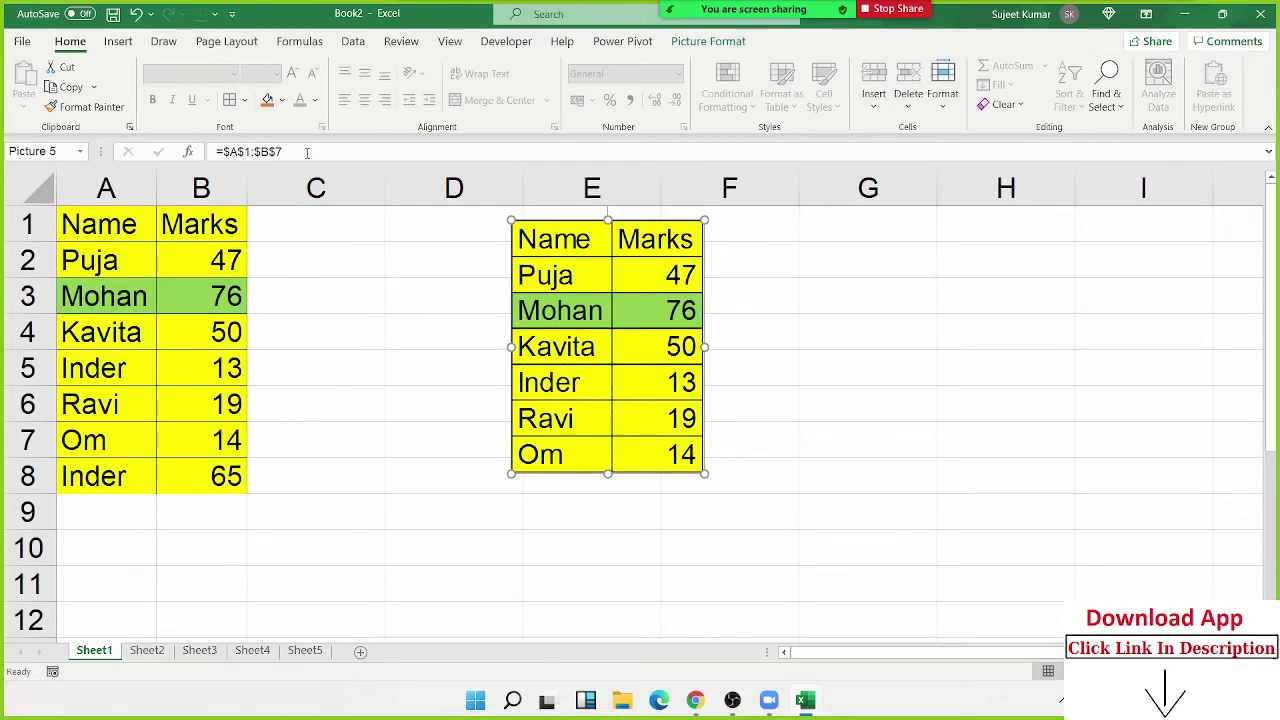
left_click(307, 152)
key("BackSpace")
type("8")
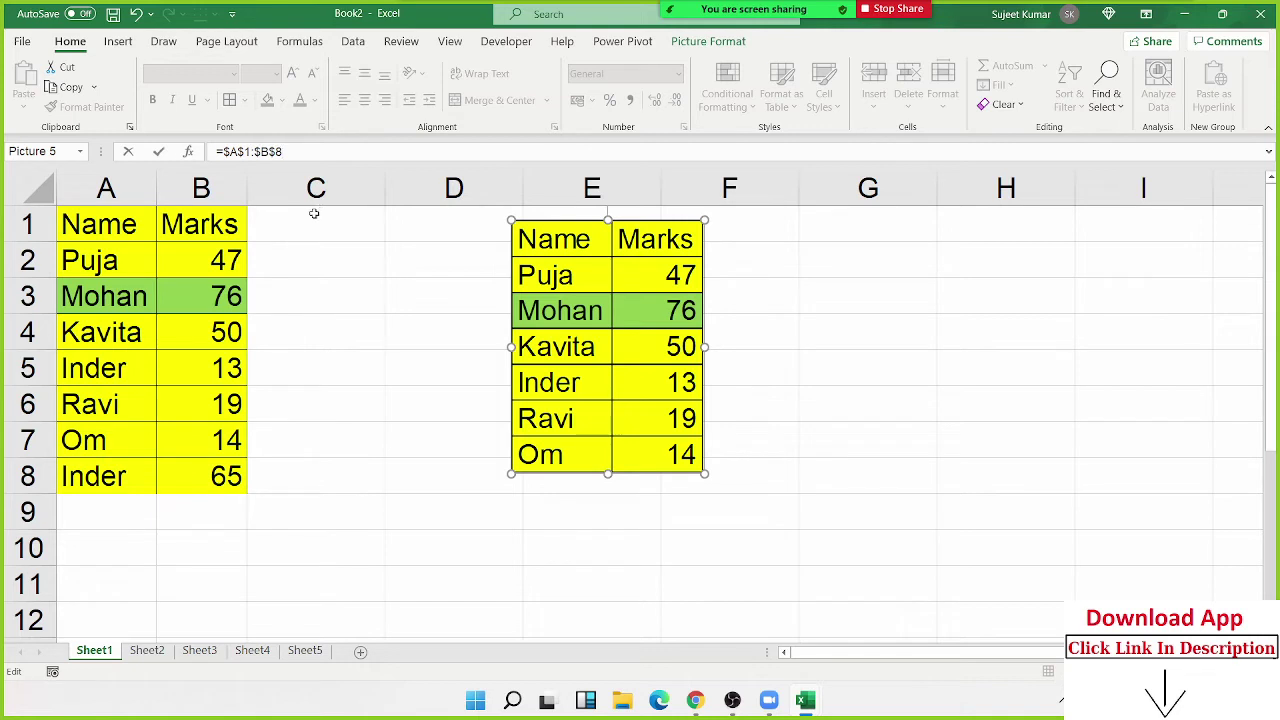
key("Return")
key("ctrl+z")
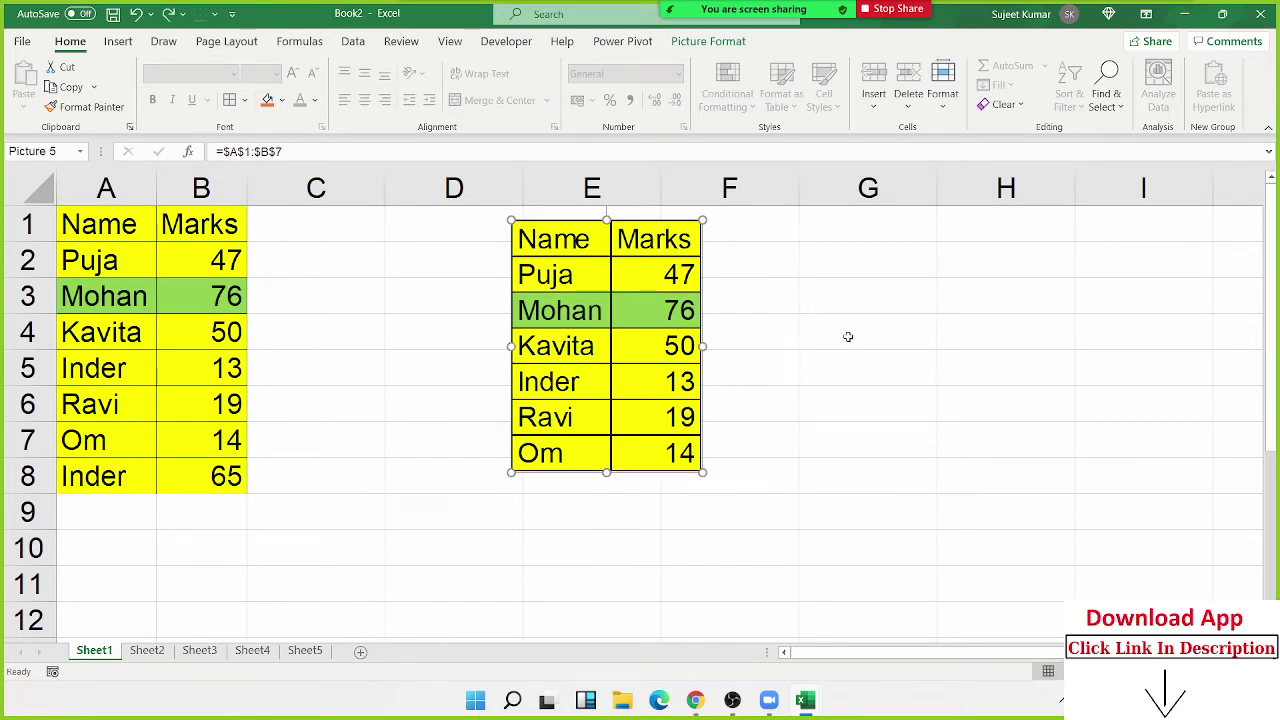
left_click(866, 305)
- Change the linked picture's formula to =$A$1:$B$8 so it shows Inder's row
left_click(563, 281)
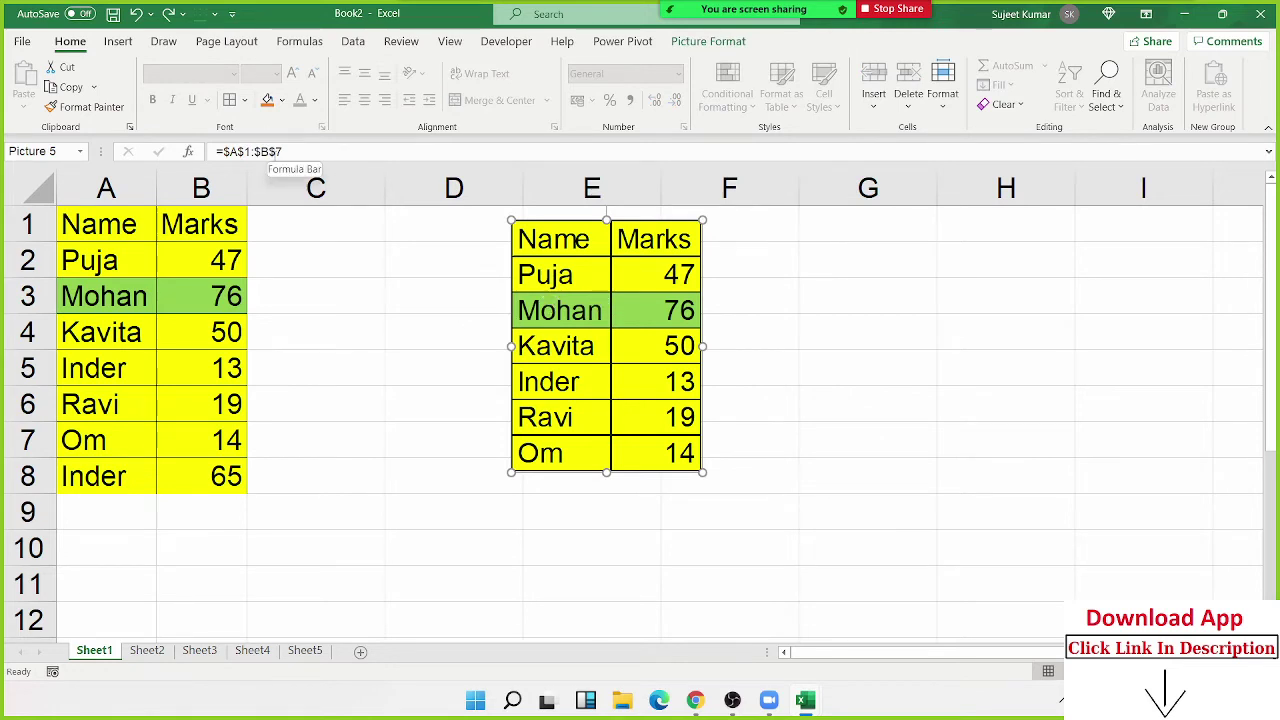
left_click(287, 151)
key("BackSpace")
type("8")
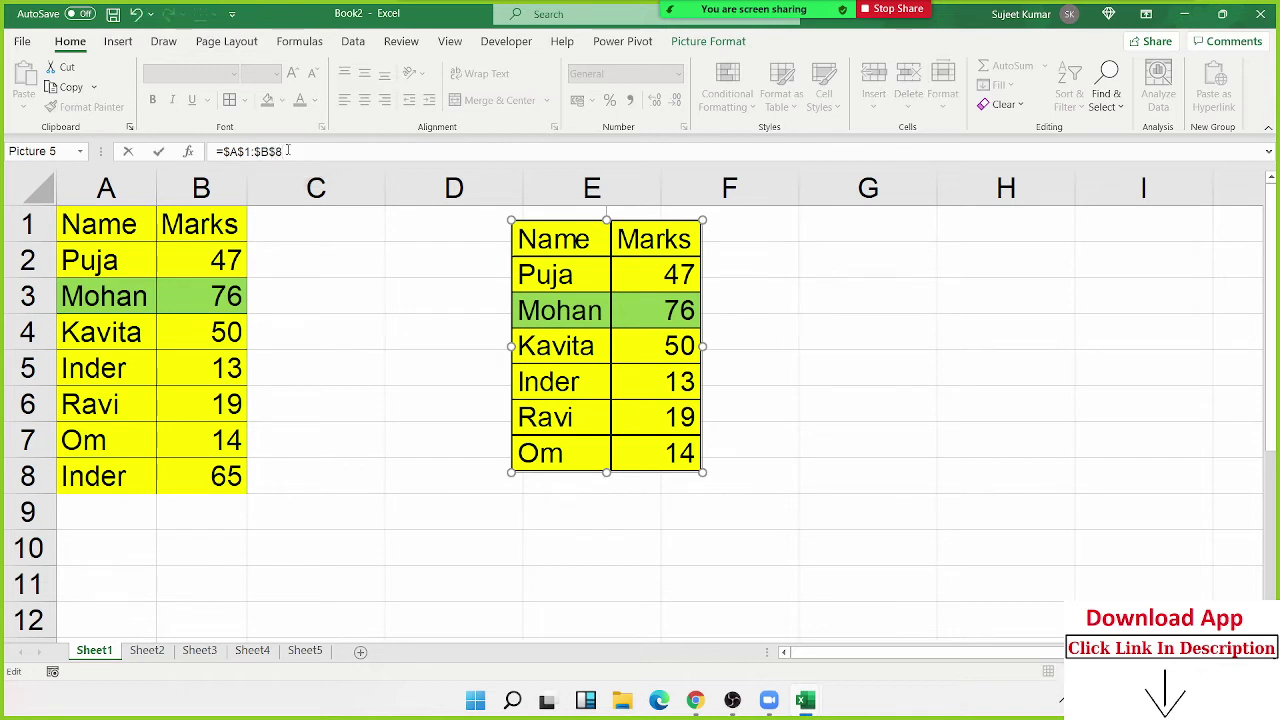
key("Return")
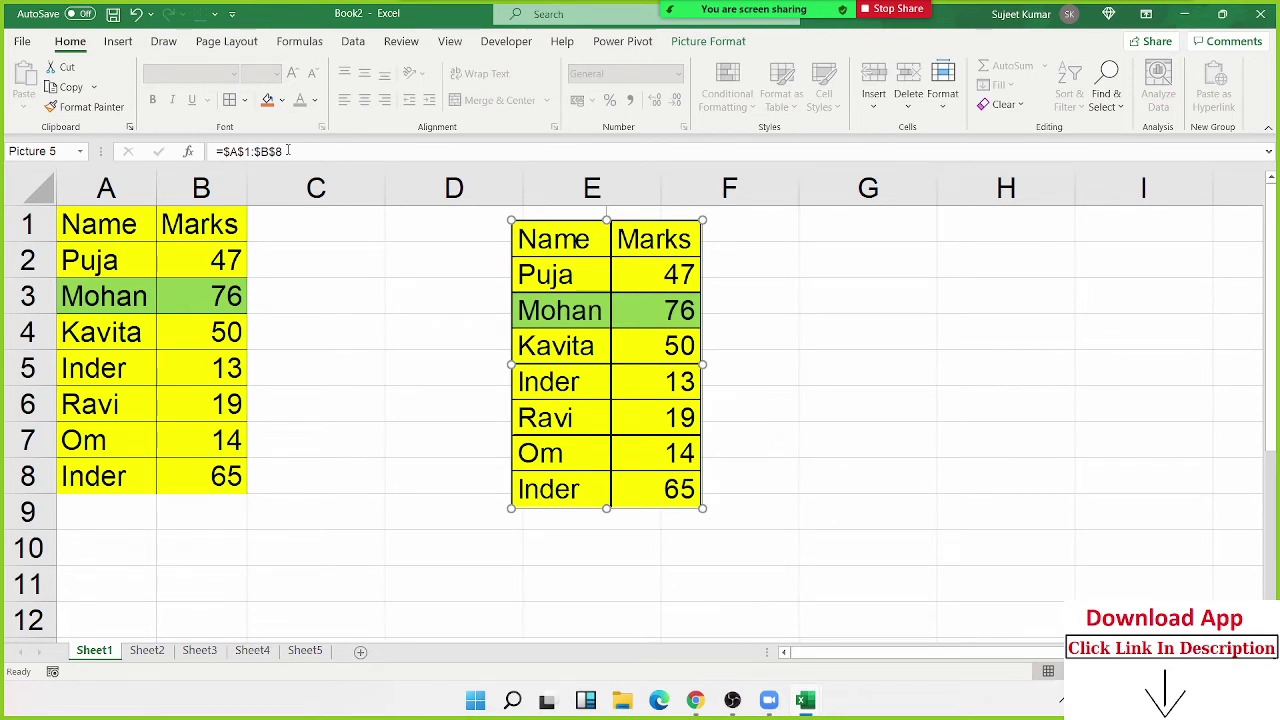
- Delete the linked picture of the Name/Marks table from the sheet
left_click(276, 245)
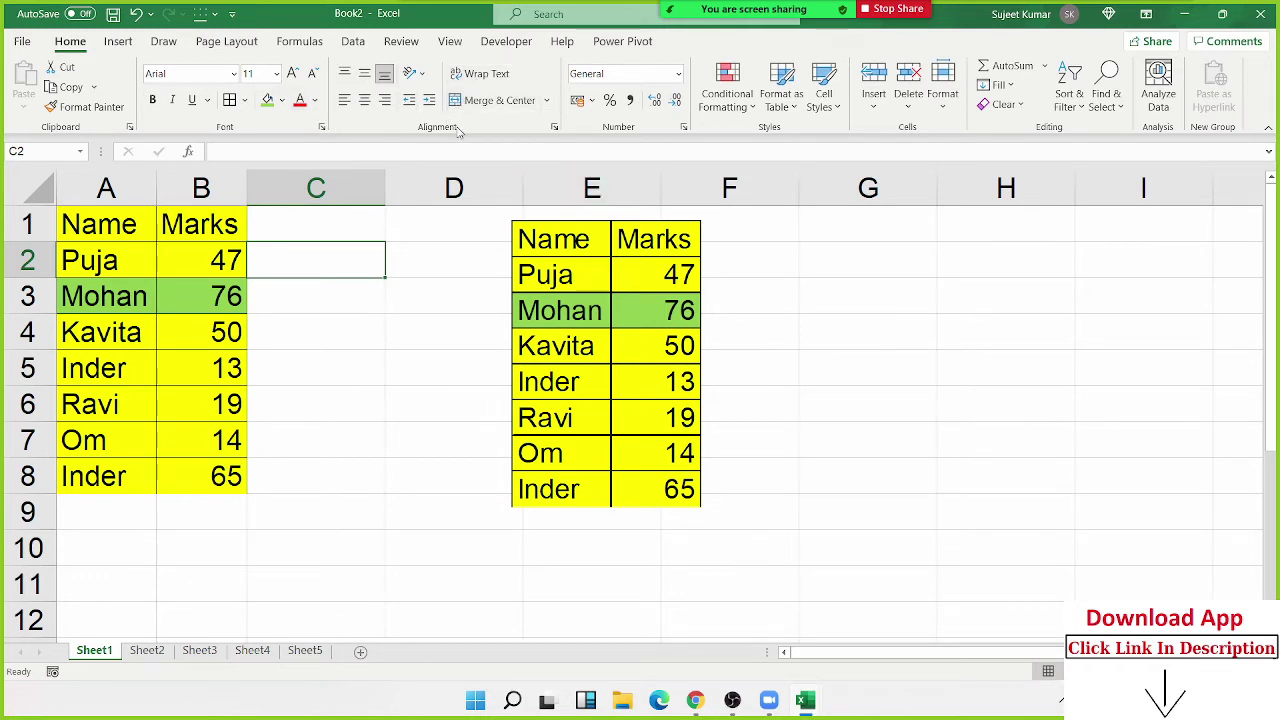
left_click(641, 297)
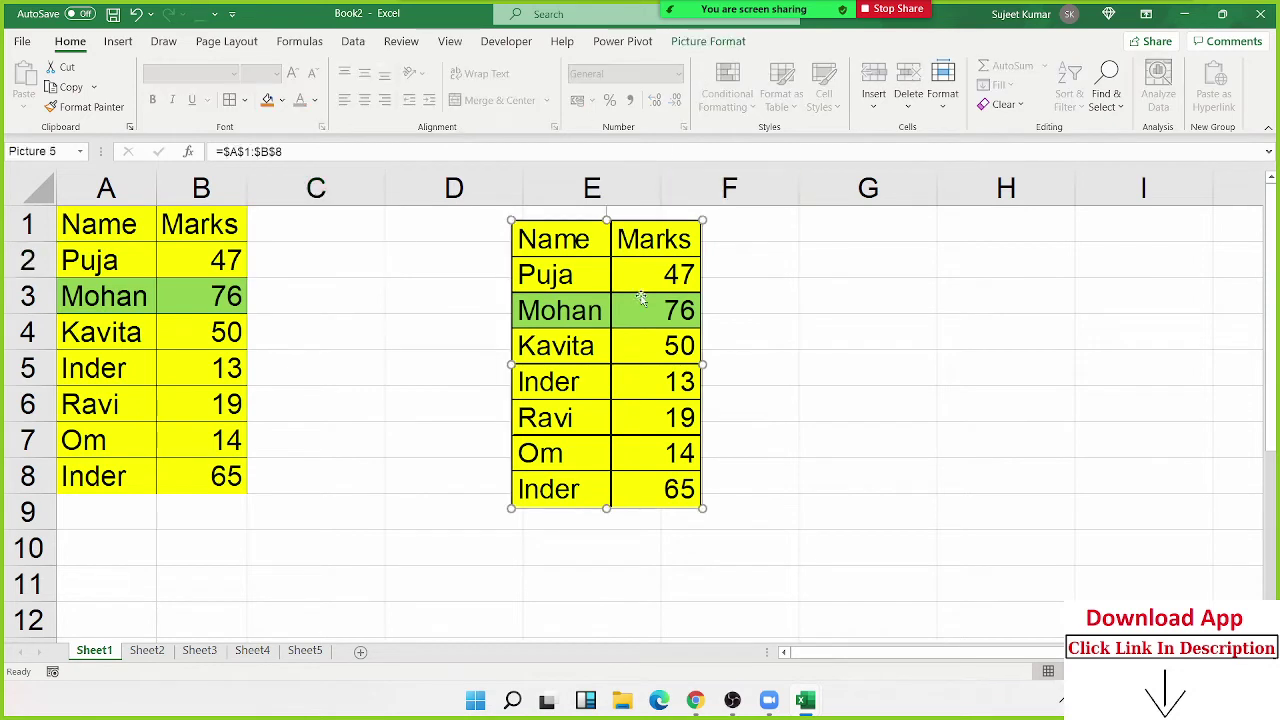
key("Delete")
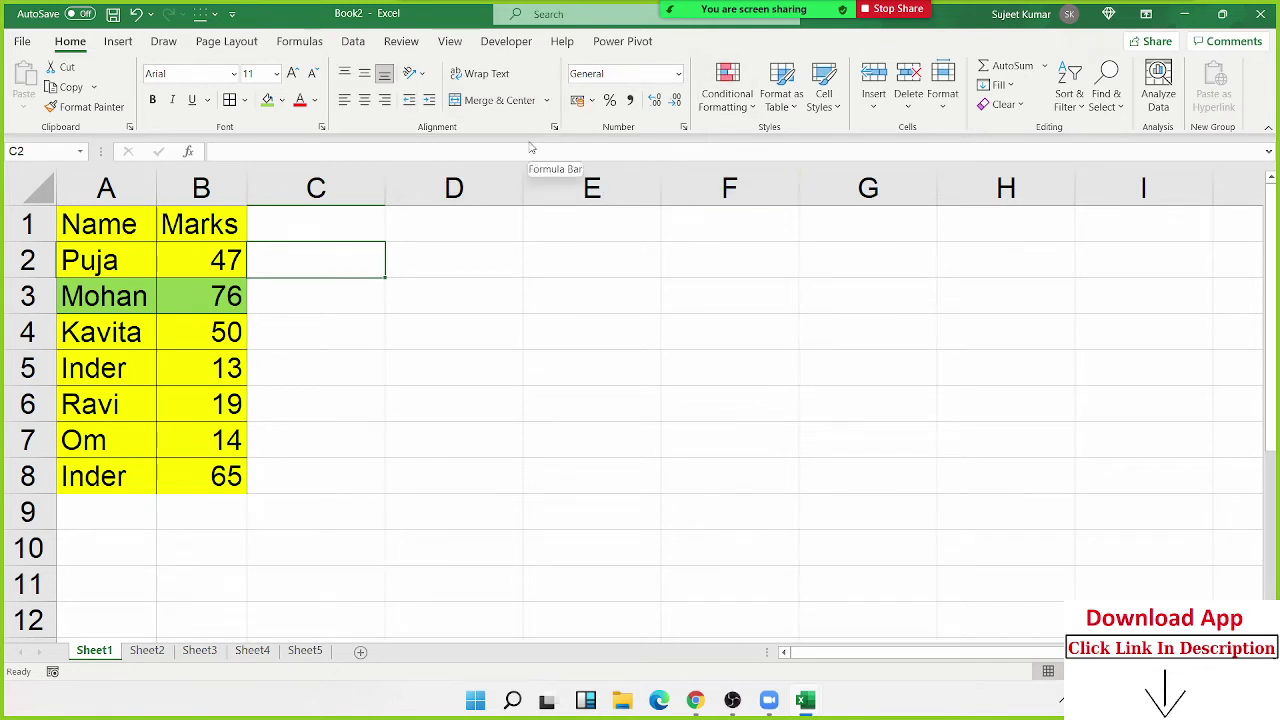
left_click(684, 129)
left_click_drag(557, 219, 867, 210)
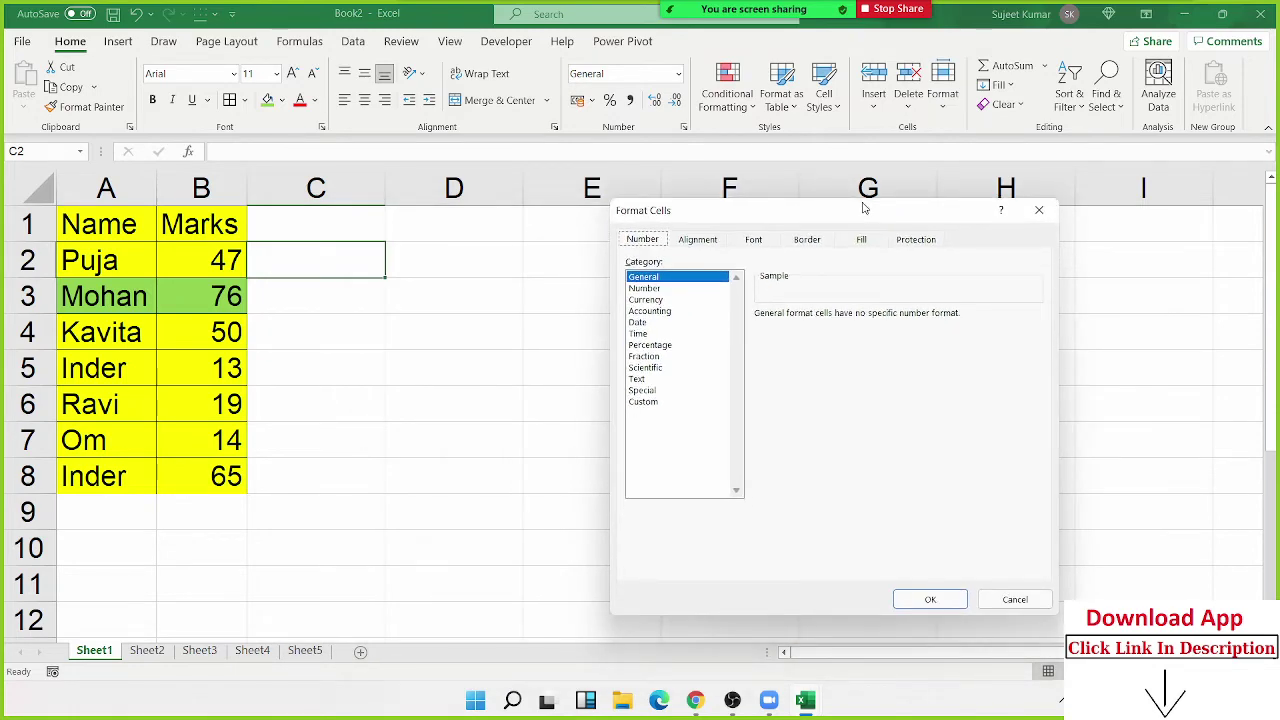
left_click(665, 289)
left_click(666, 299)
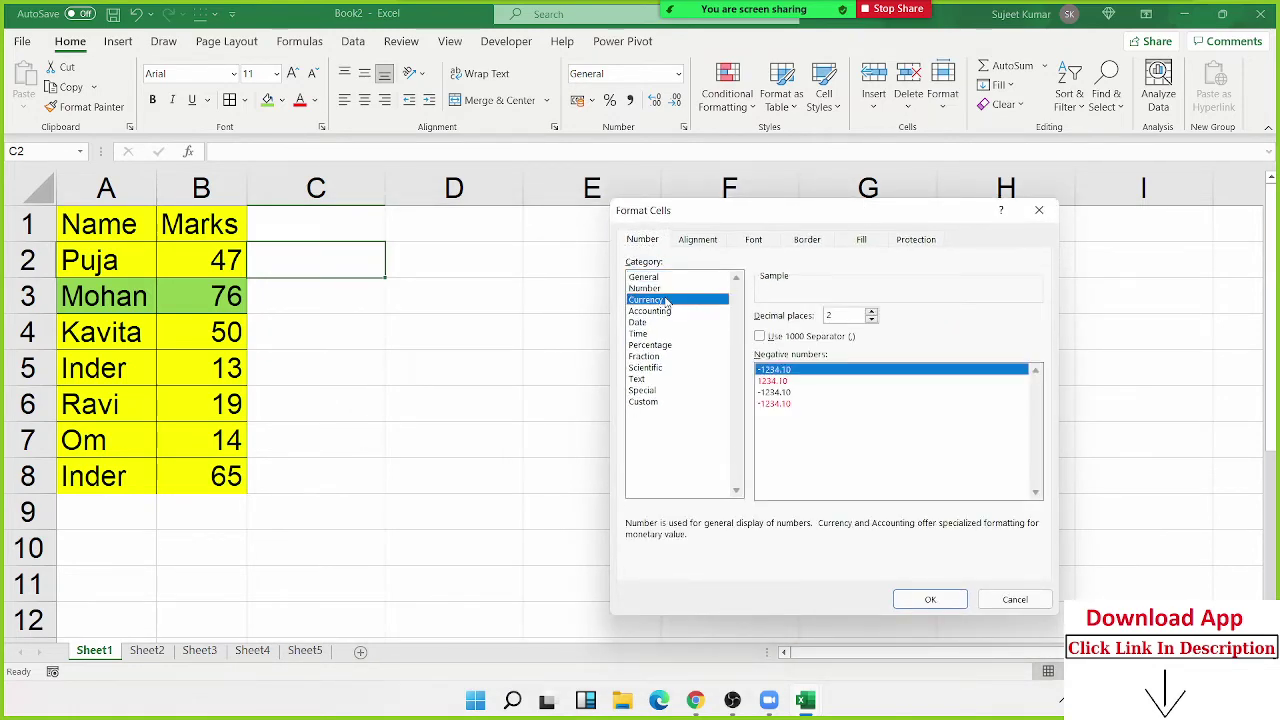
left_click(666, 311)
left_click(660, 322)
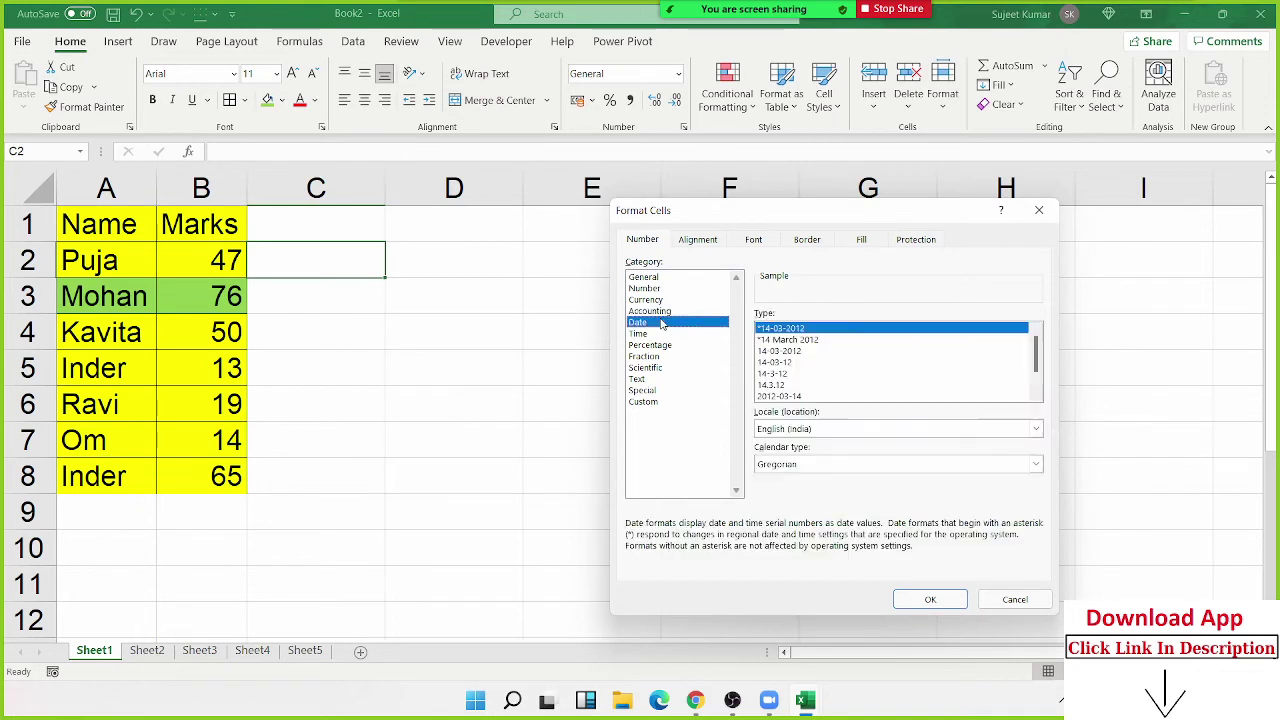
left_click(662, 334)
left_click(656, 346)
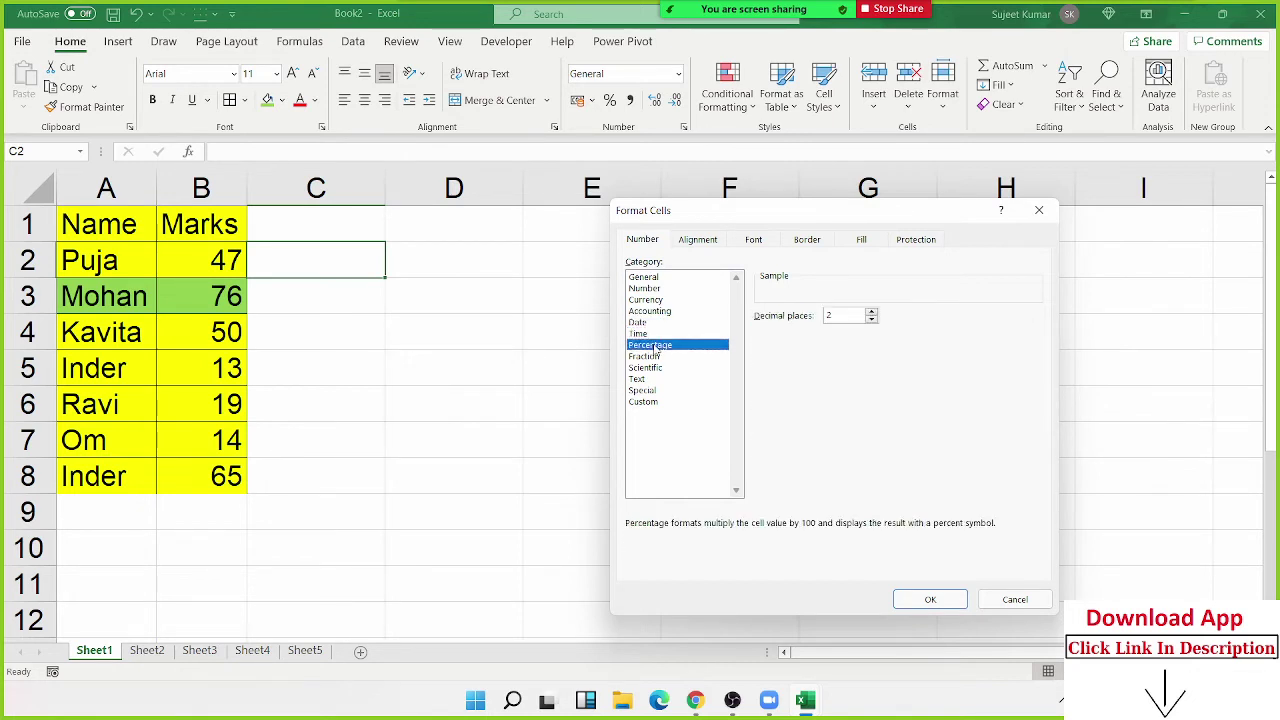
left_click(655, 401)
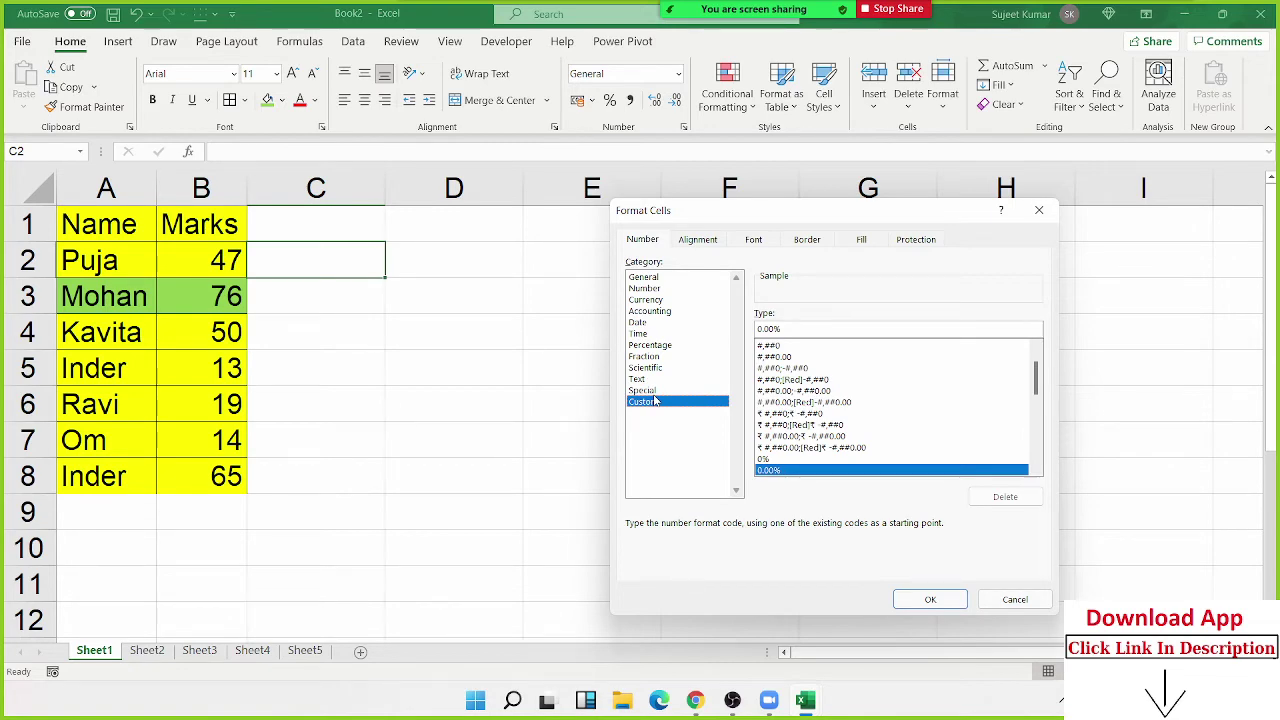
key("Escape")
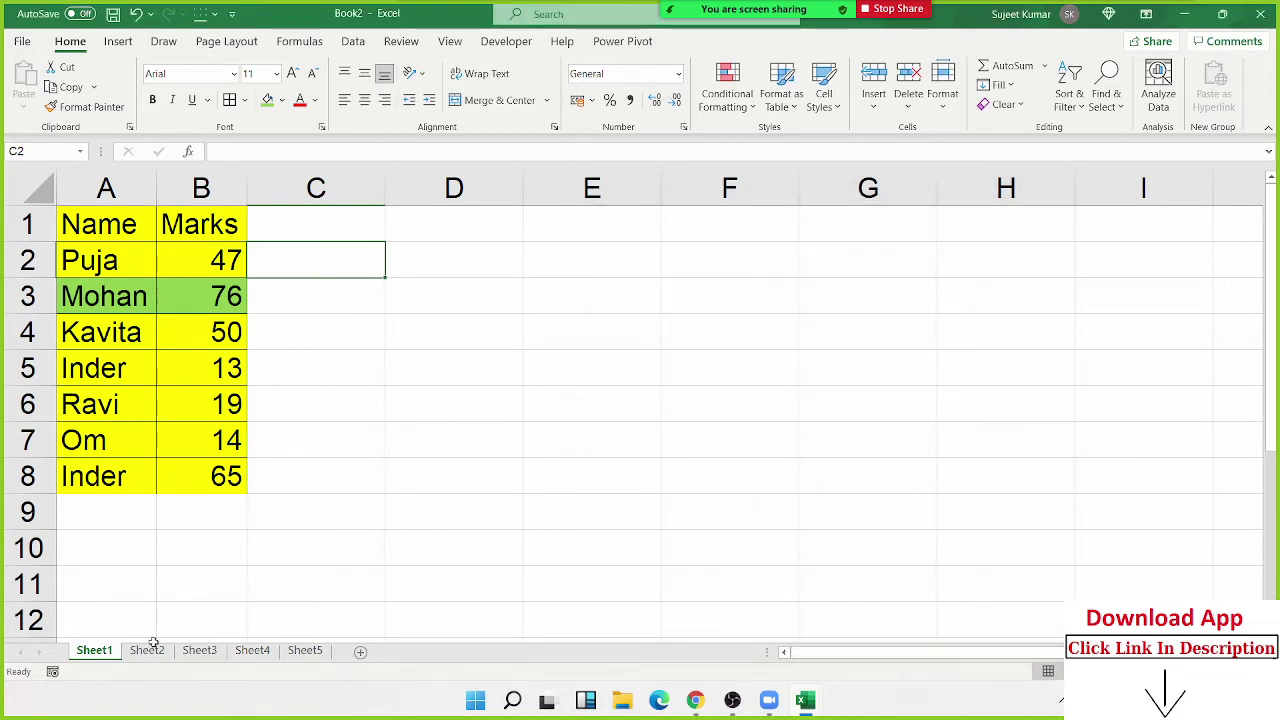
- On Sheet5, clear the old date and time entries from column A
left_click(147, 651)
left_click(274, 655)
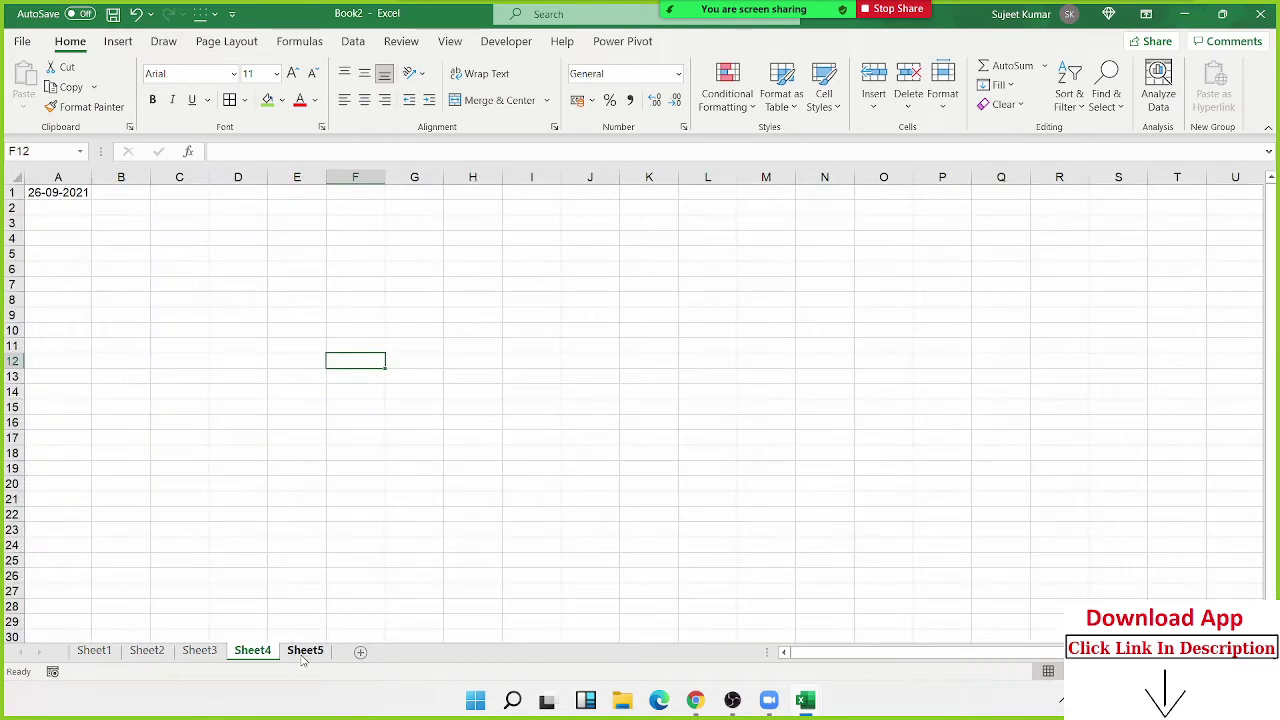
left_click(312, 652)
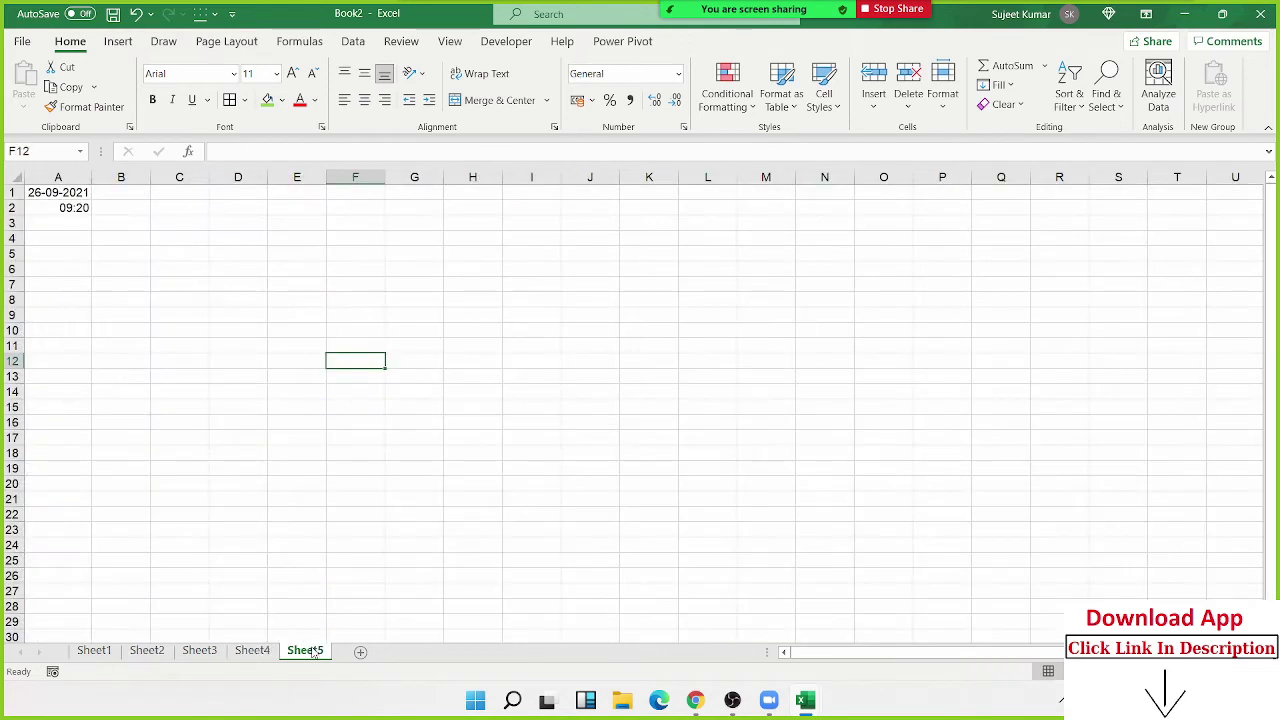
left_click(59, 176)
key("Delete")
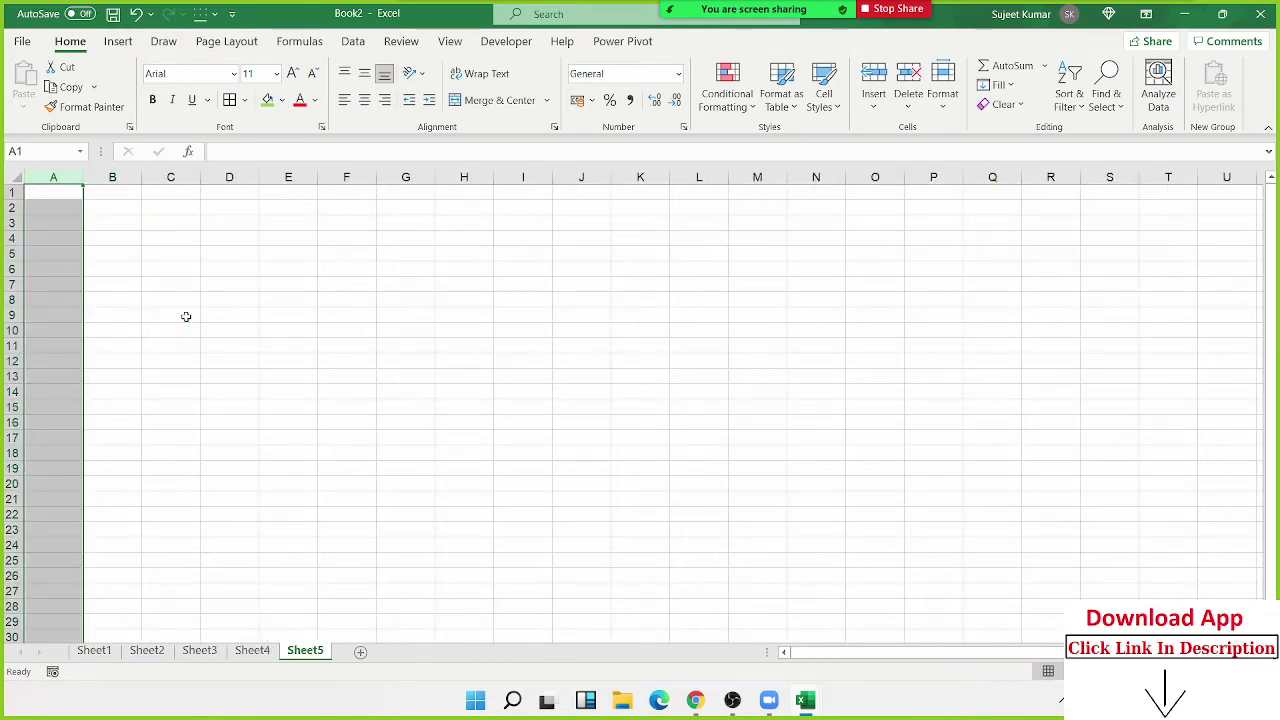
- Enter the text MRP 500 in cell A2
scroll(185, 317, "up", 5)
scroll(185, 317, "up", 3)
scroll(190, 310, "up", 1)
left_click(189, 263)
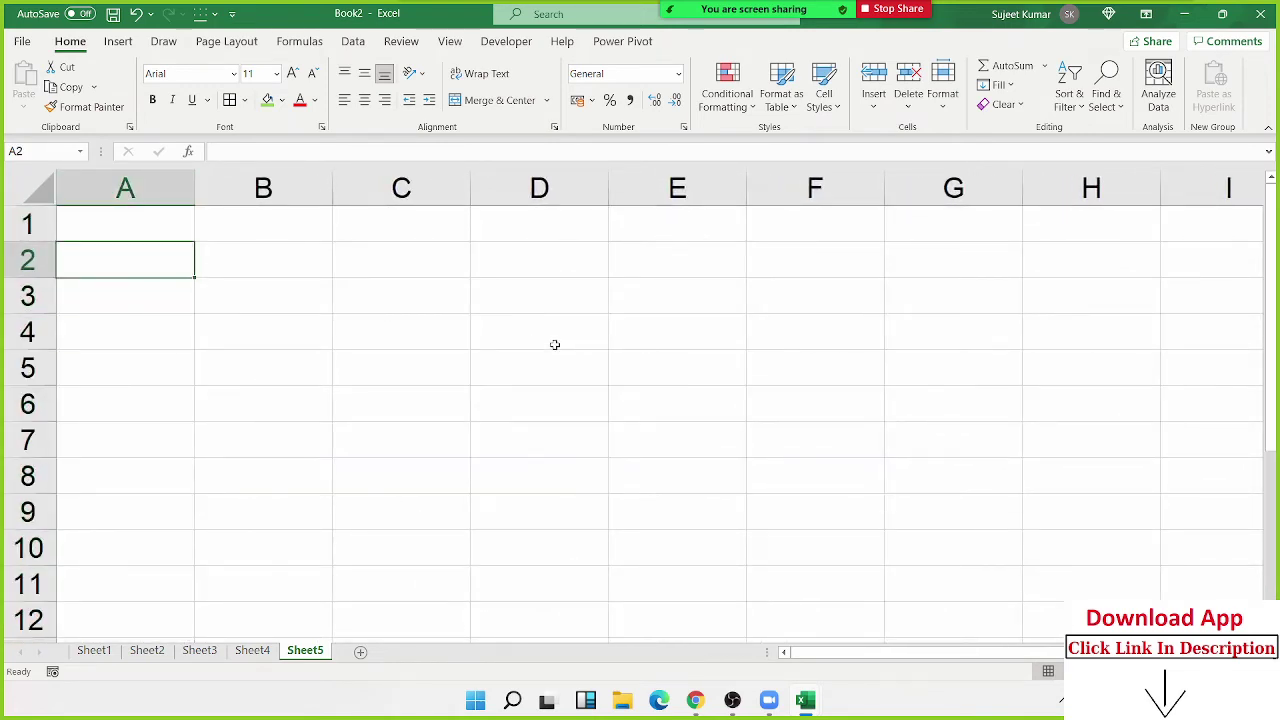
type("500")
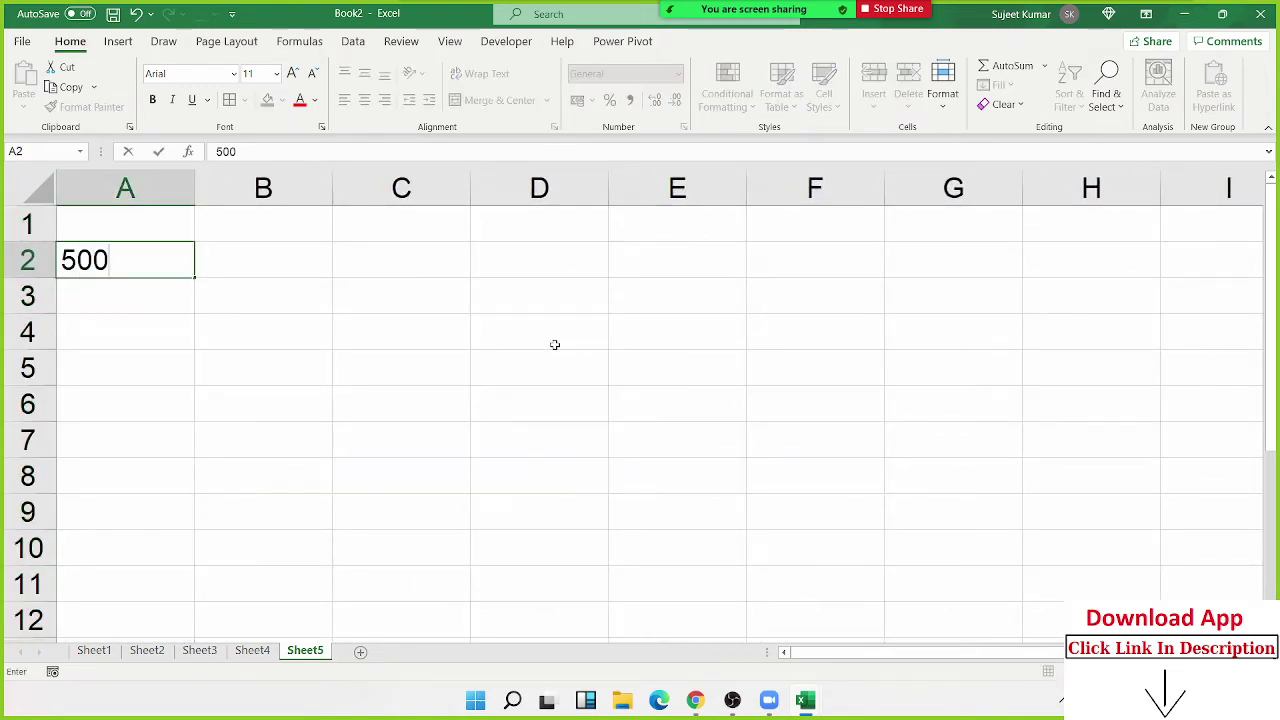
key("Return")
key("Up")
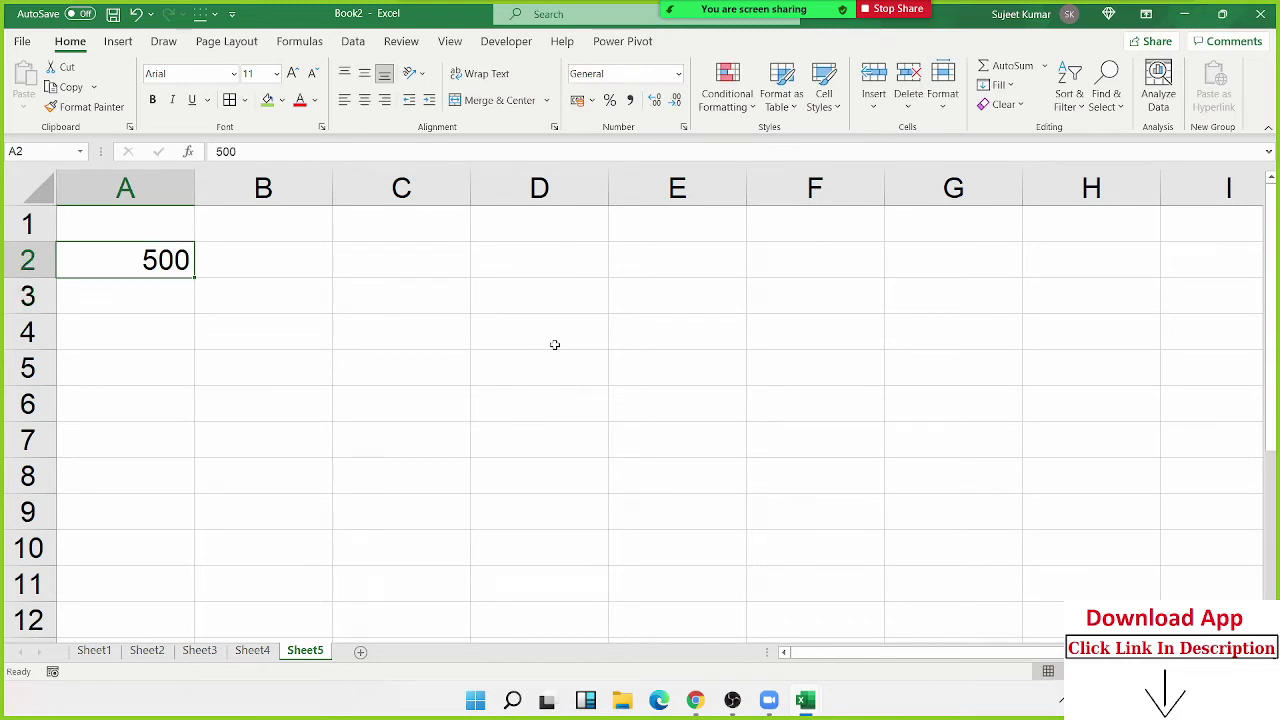
type("MRP")
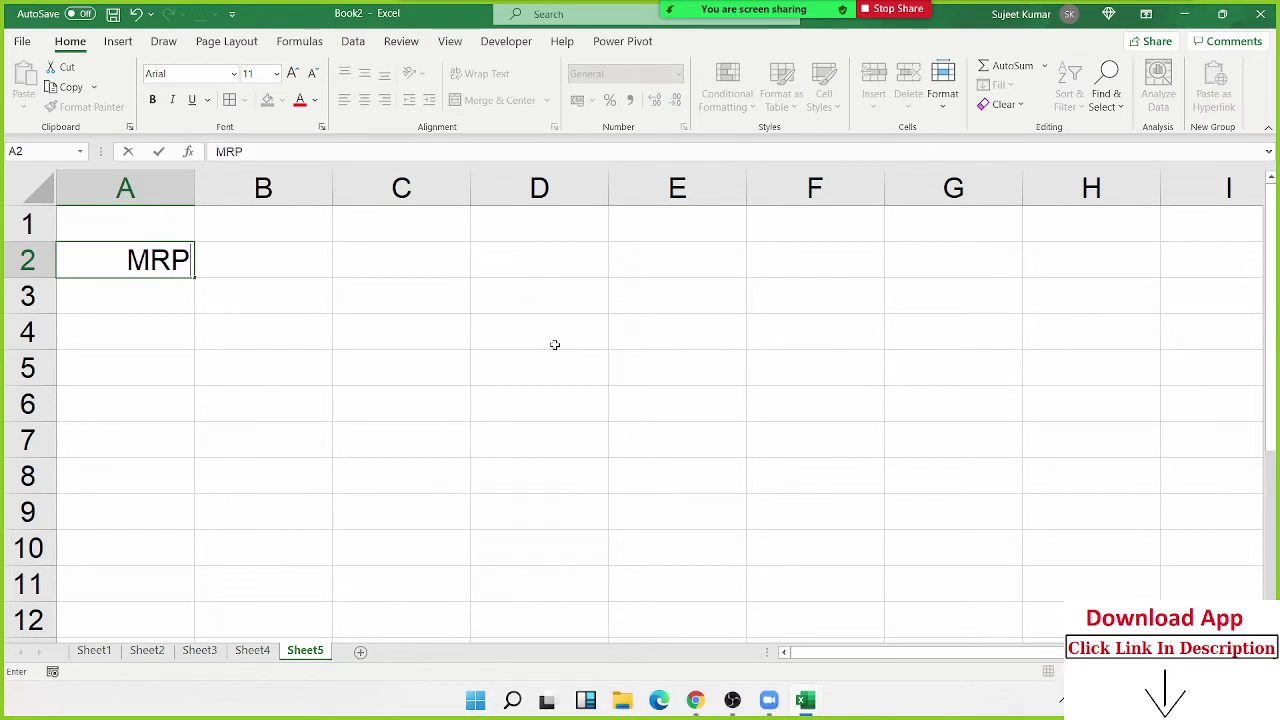
type(" 500")
key("Return")
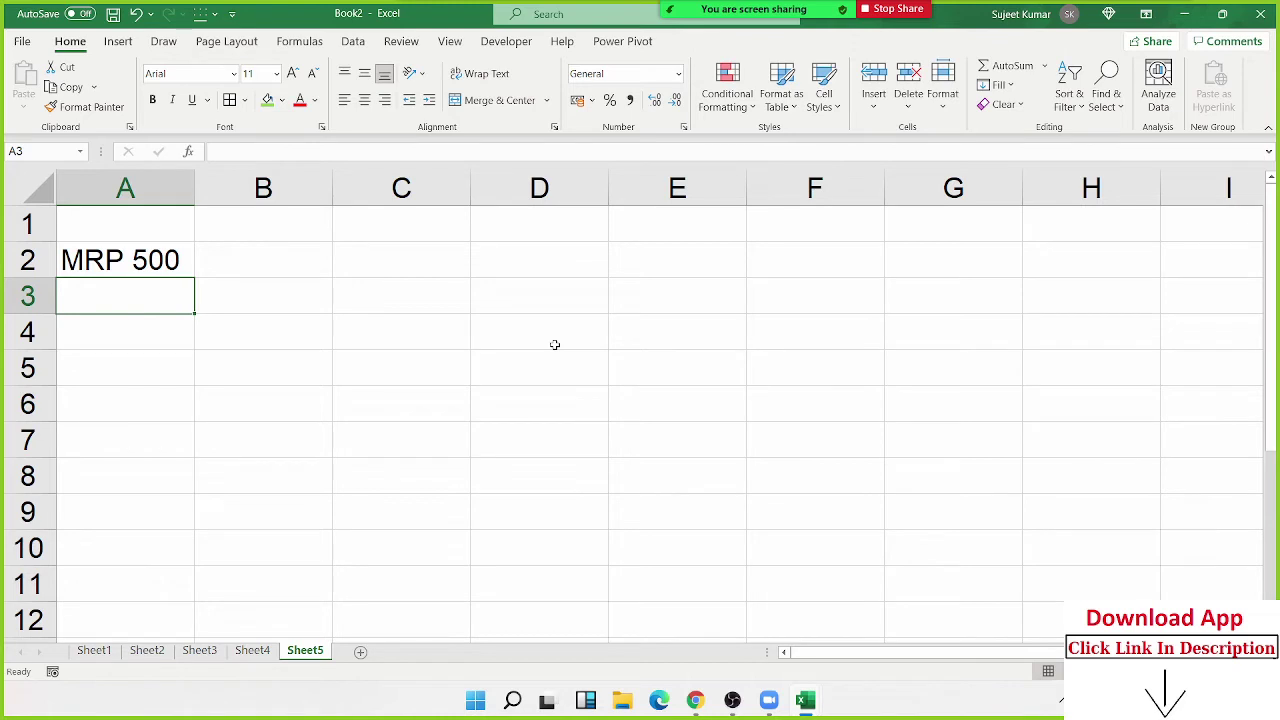
- Enter the formula =A2+20 in cell B2
key("Up")
key("Right")
type("=")
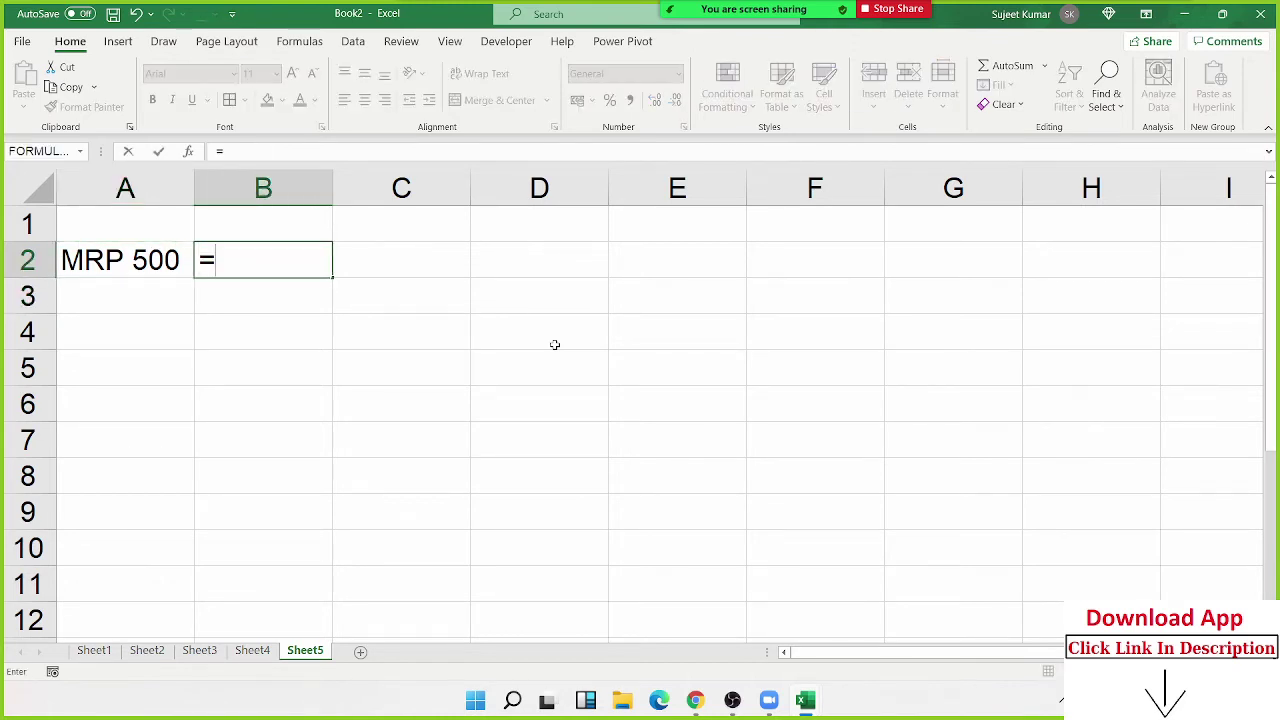
key("Left")
type("+20")
key("Return")
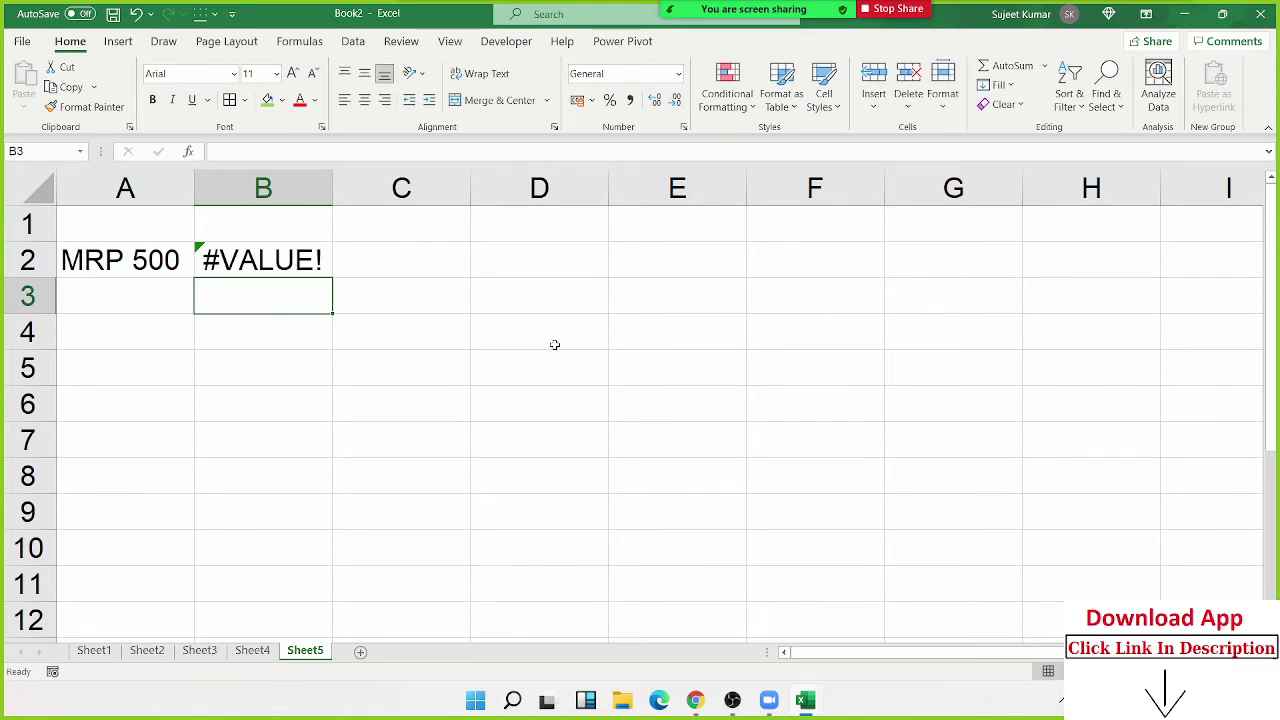
- Replace B2's failing formula with the number 500
key("Up")
key("Left")
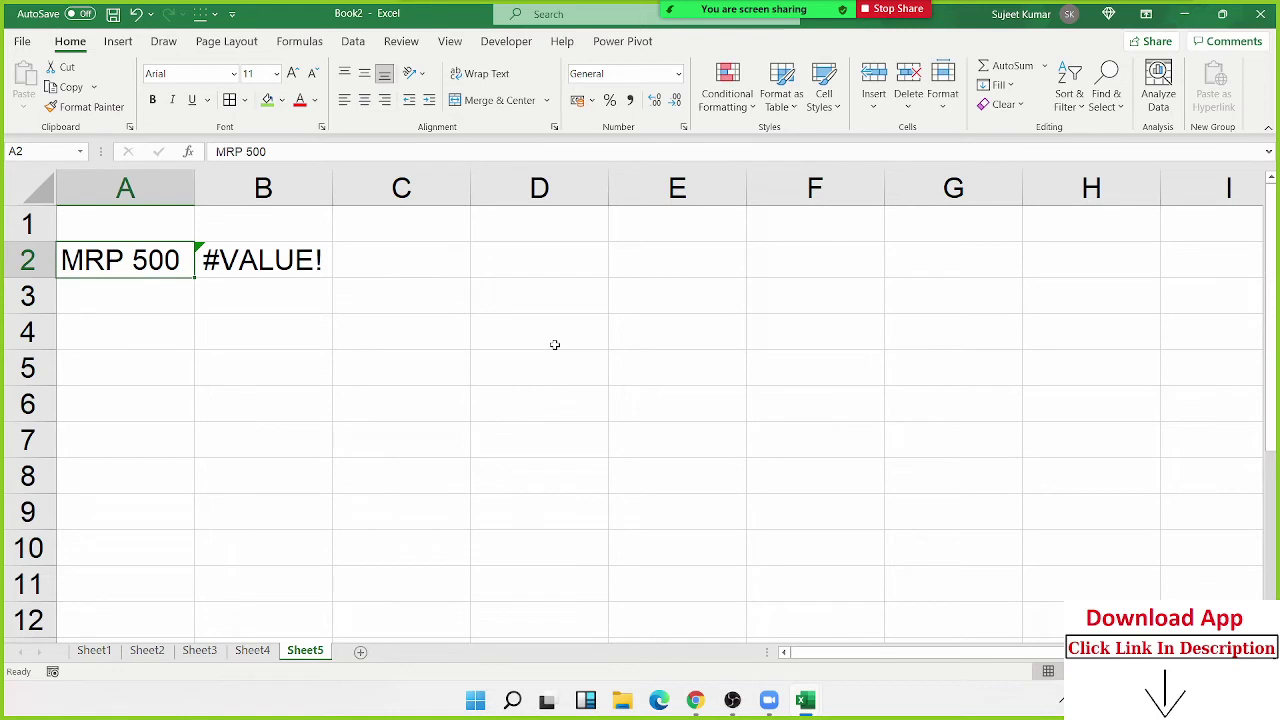
key("Right")
key("Delete")
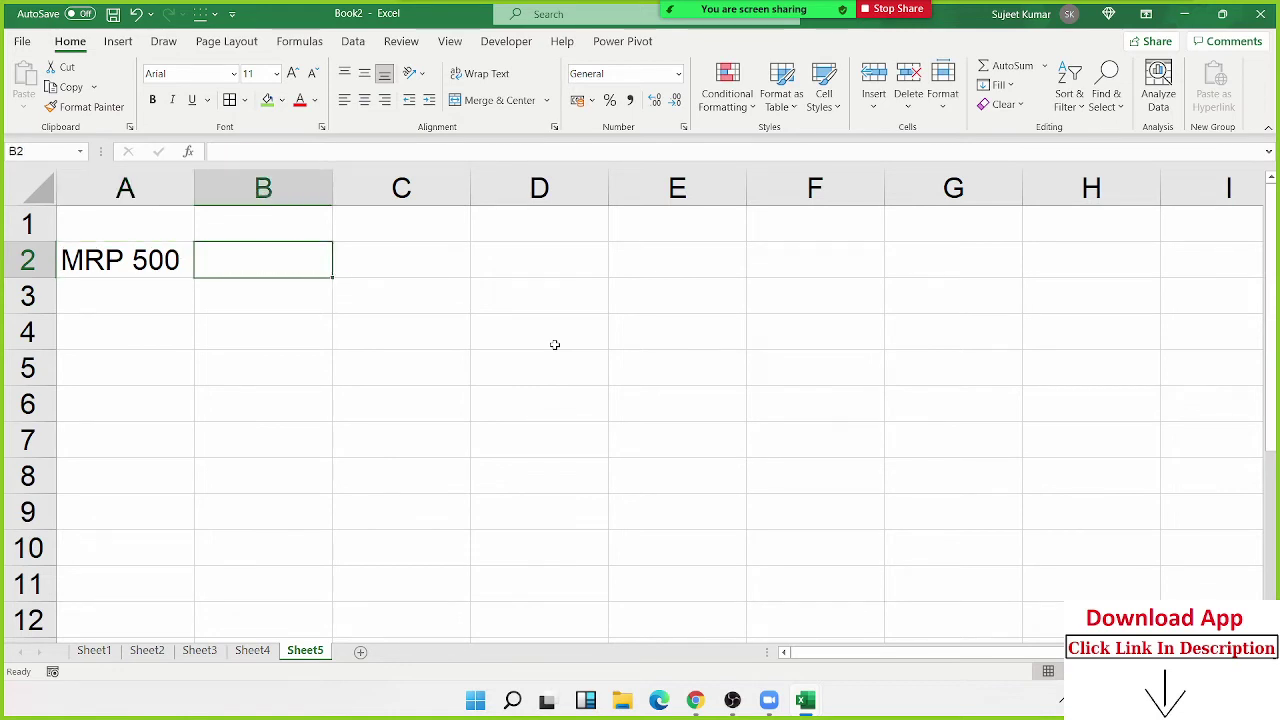
type("500")
key("Return")
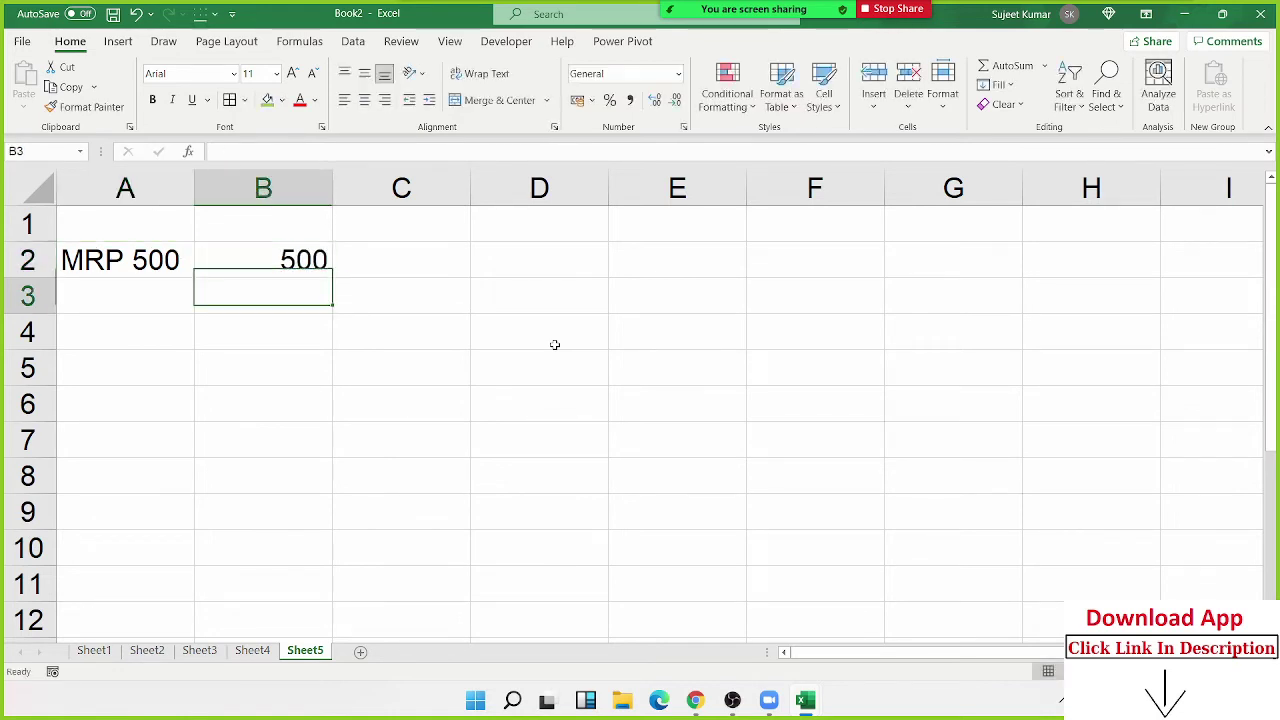
key("Up")
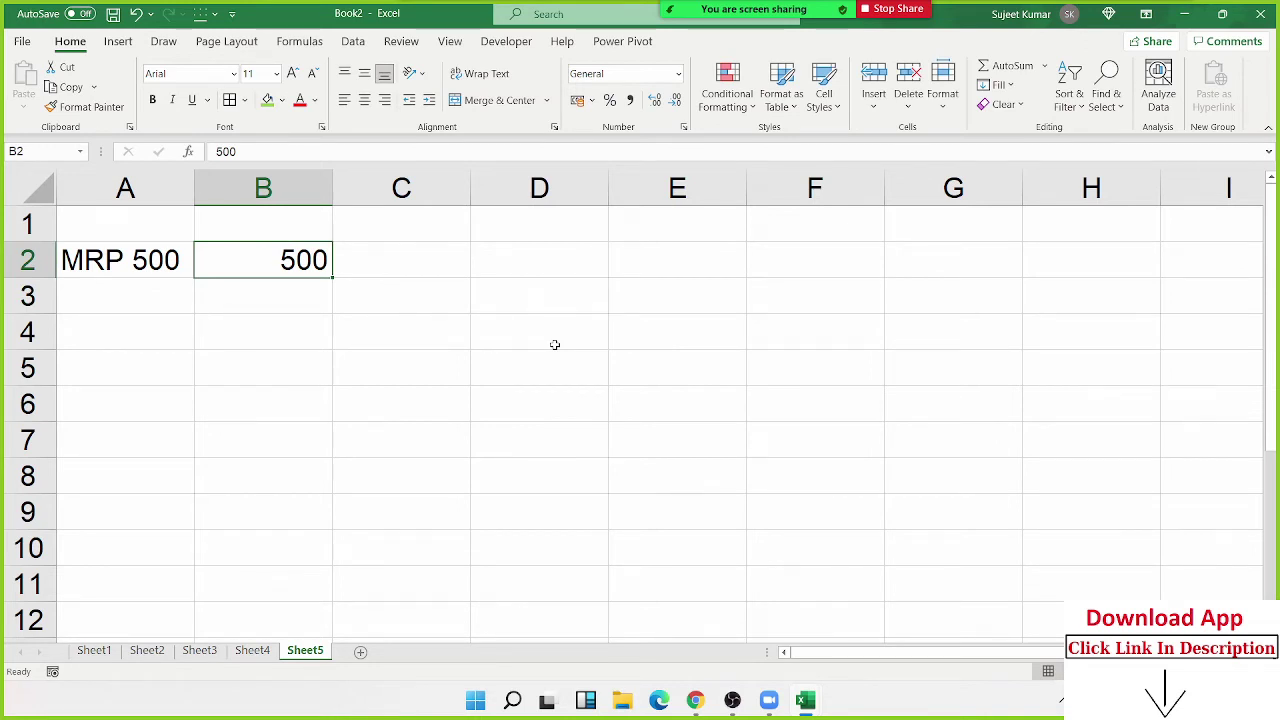
- Give B2 the custom number format "MRP" so it shows MRP while holding 500
left_click(684, 129)
left_click(645, 401)
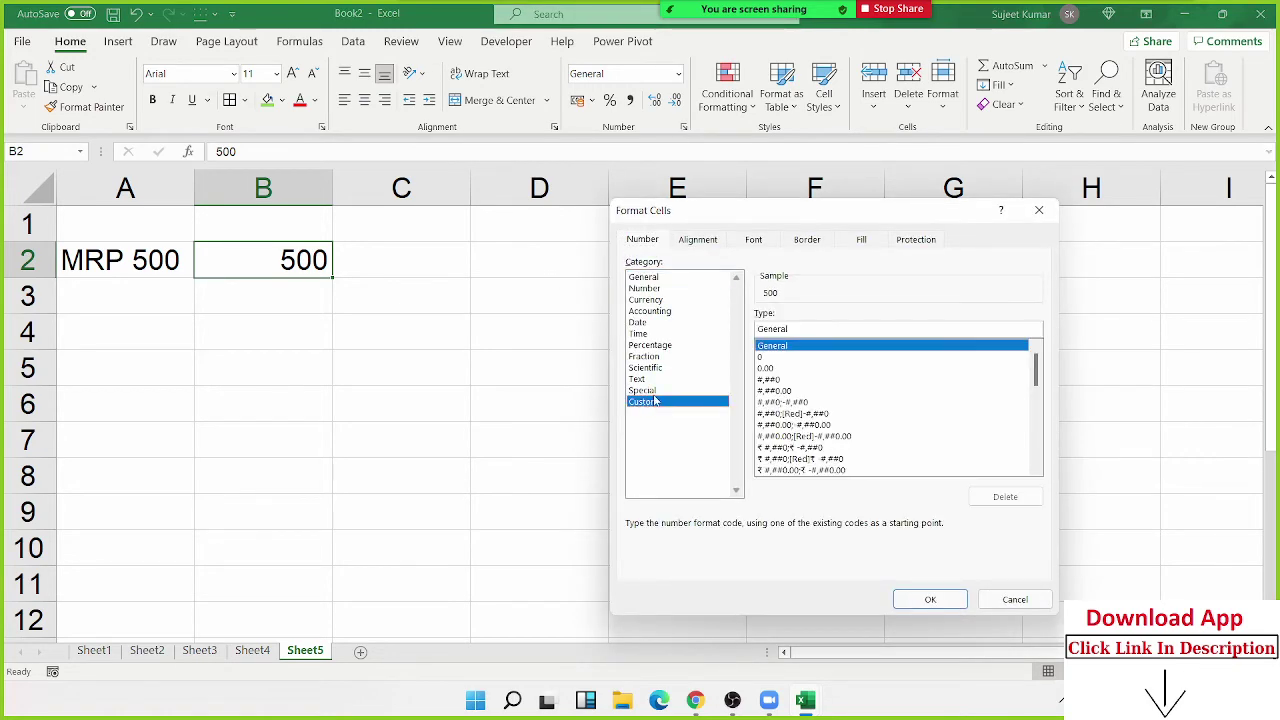
left_click_drag(733, 210, 694, 196)
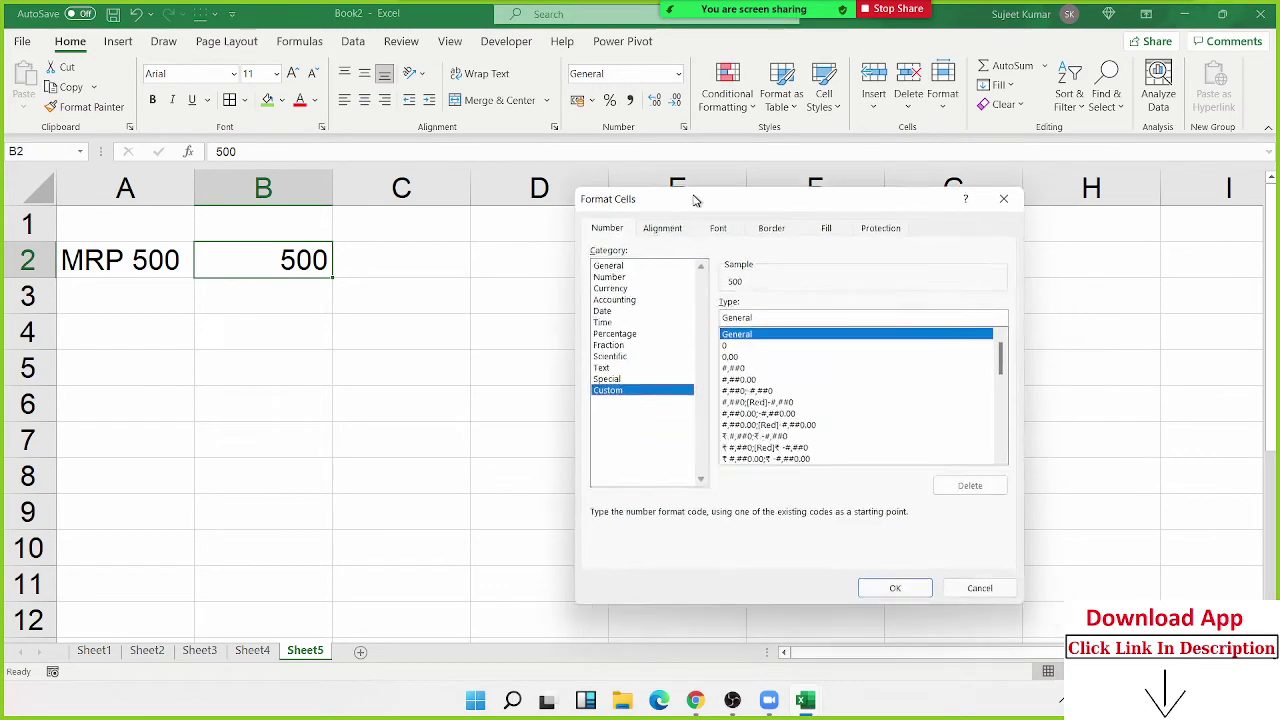
double_click(735, 314)
type("\"")
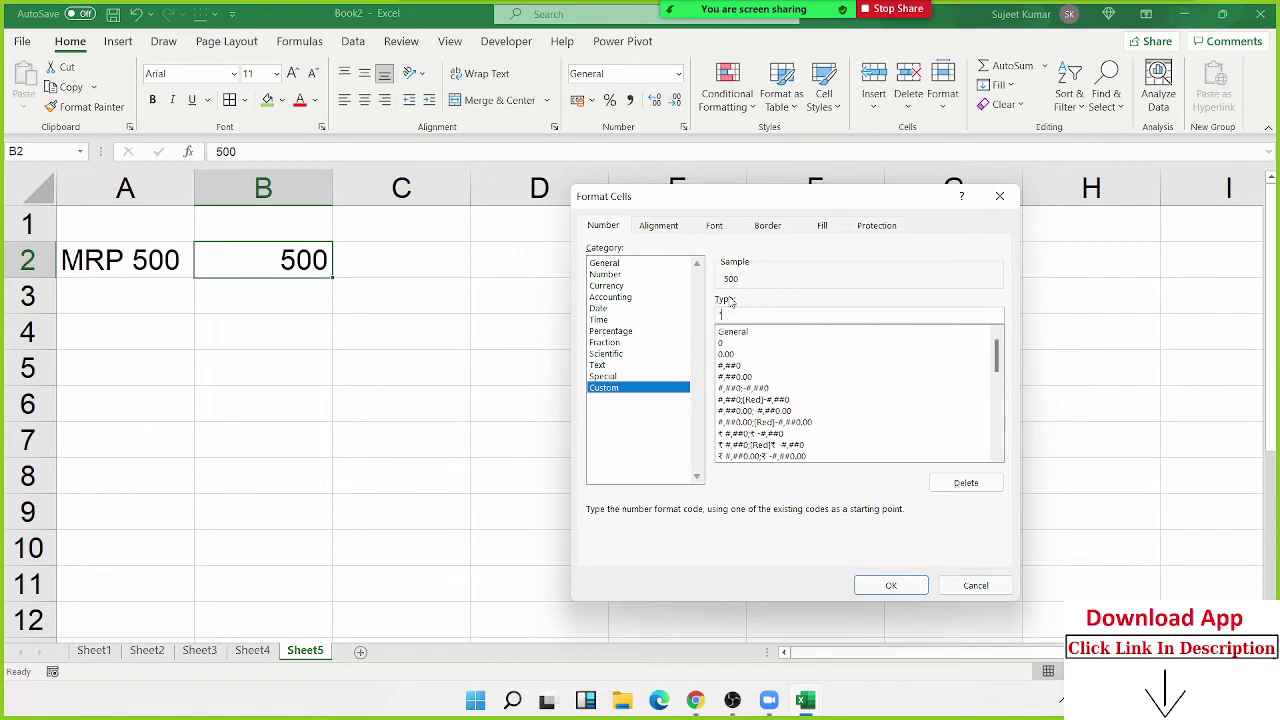
type("MRP")
type("\"")
key("Return")
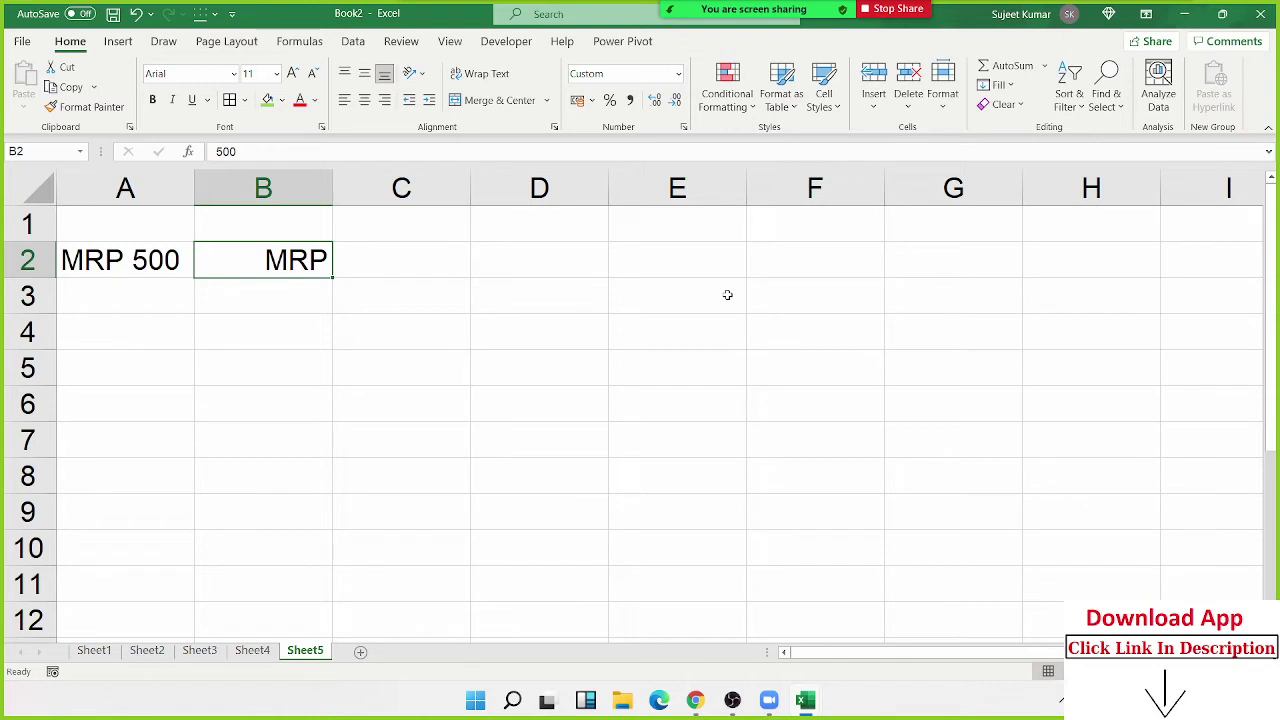
left_click(283, 153)
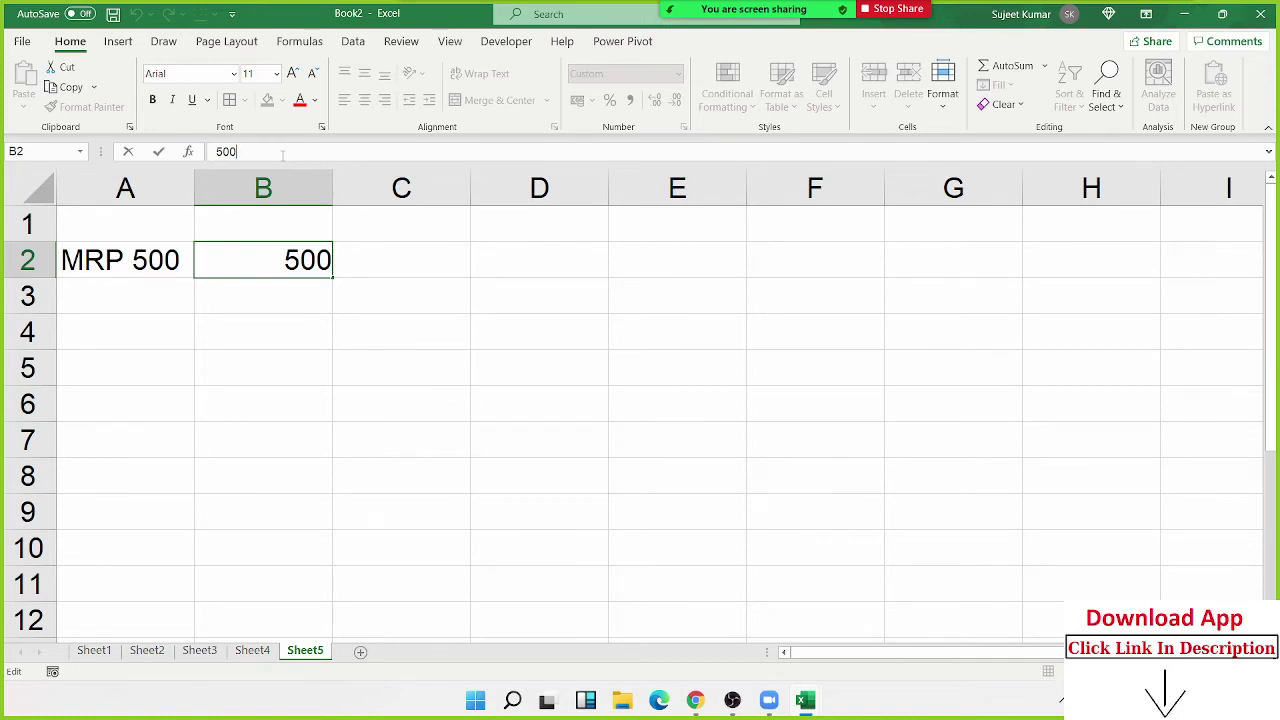
key("ctrl+Return")
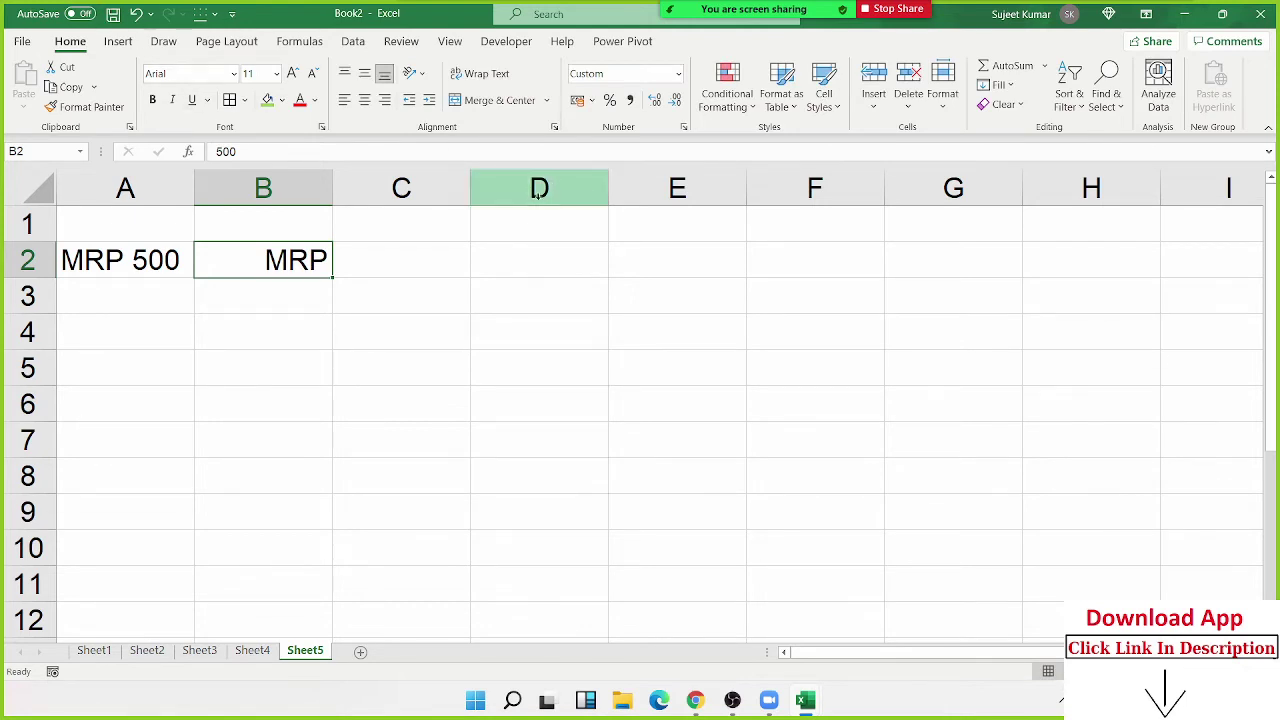
- Apply custom formats "MRP" 0, then "MRP" 00, to B2 and change its value to 5
left_click(685, 128)
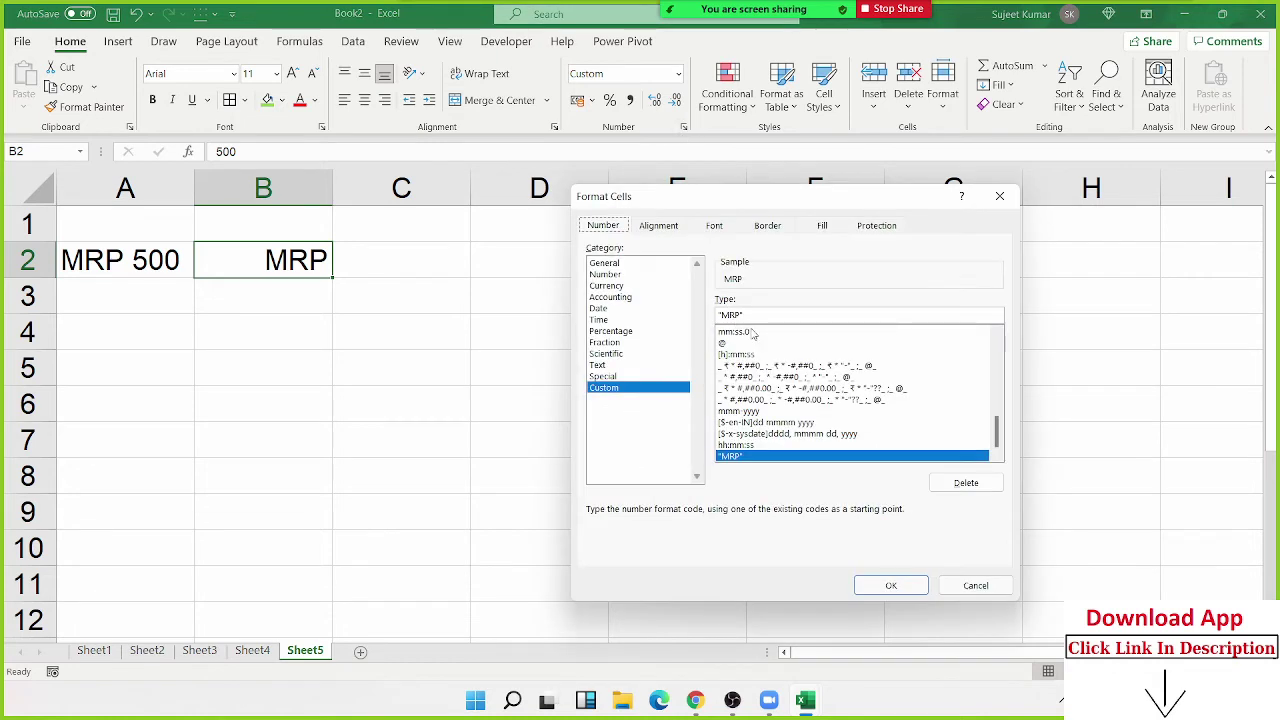
type("0")
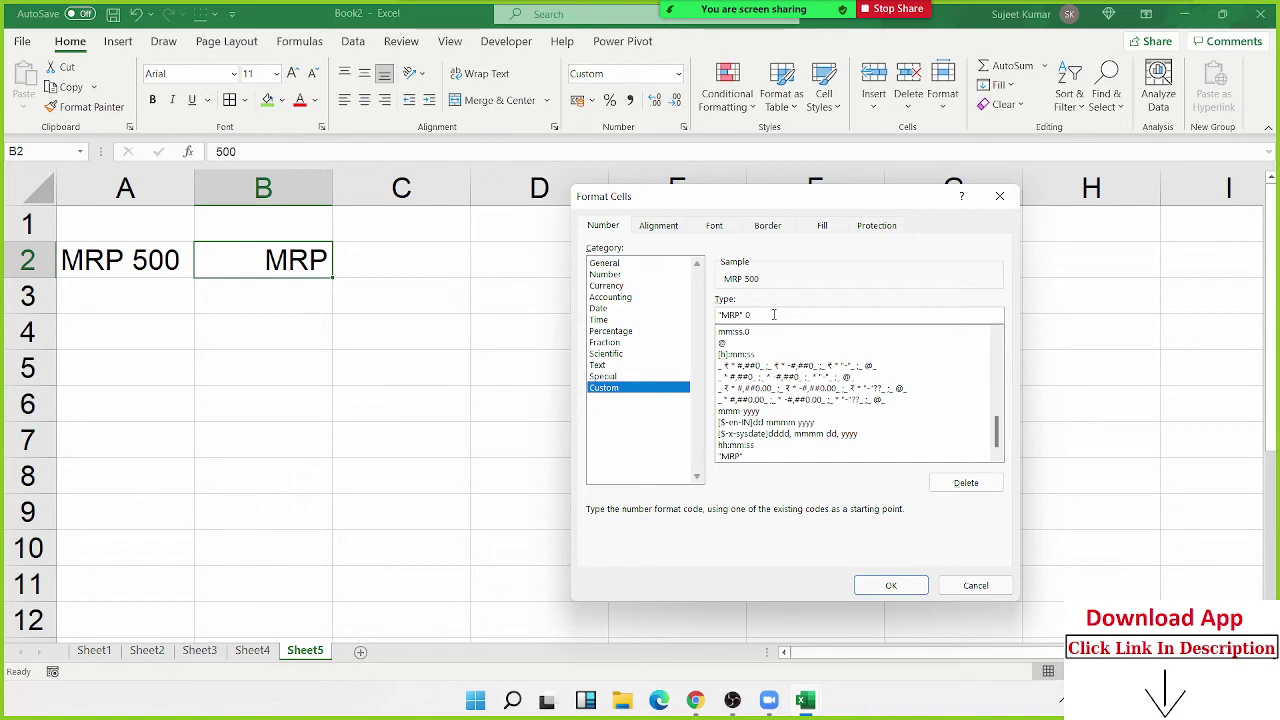
key("Return")
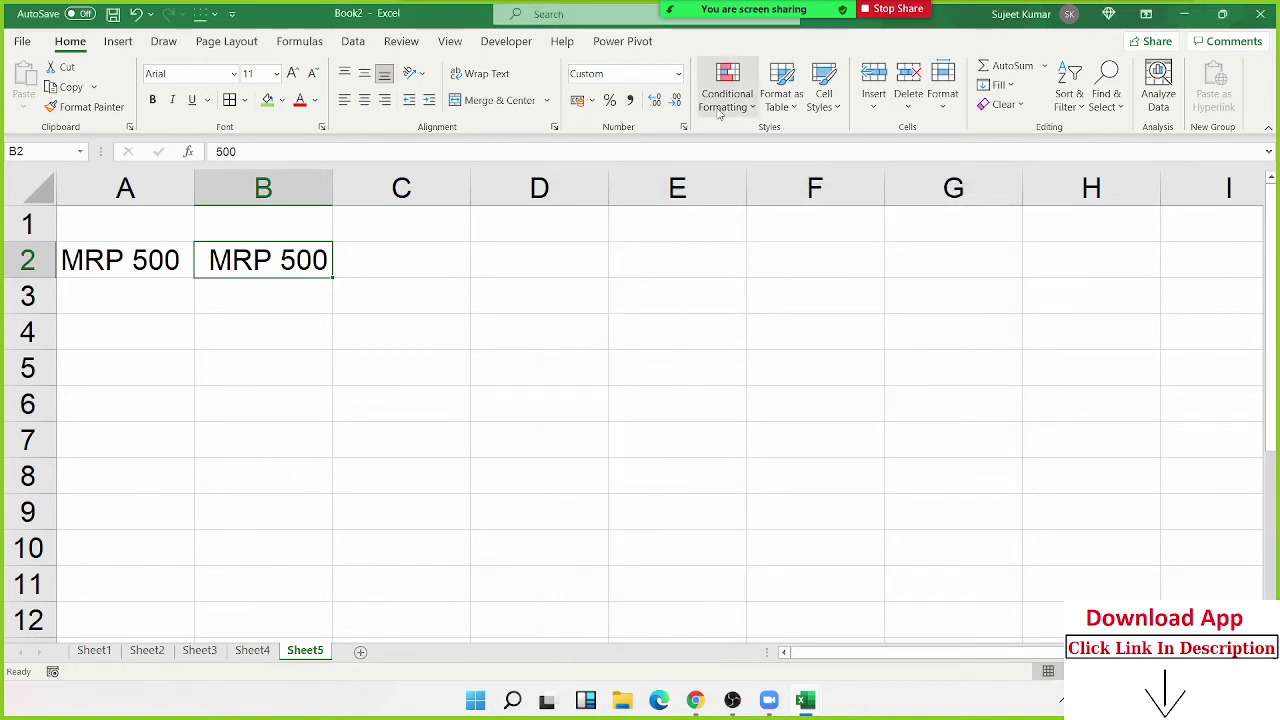
left_click(685, 128)
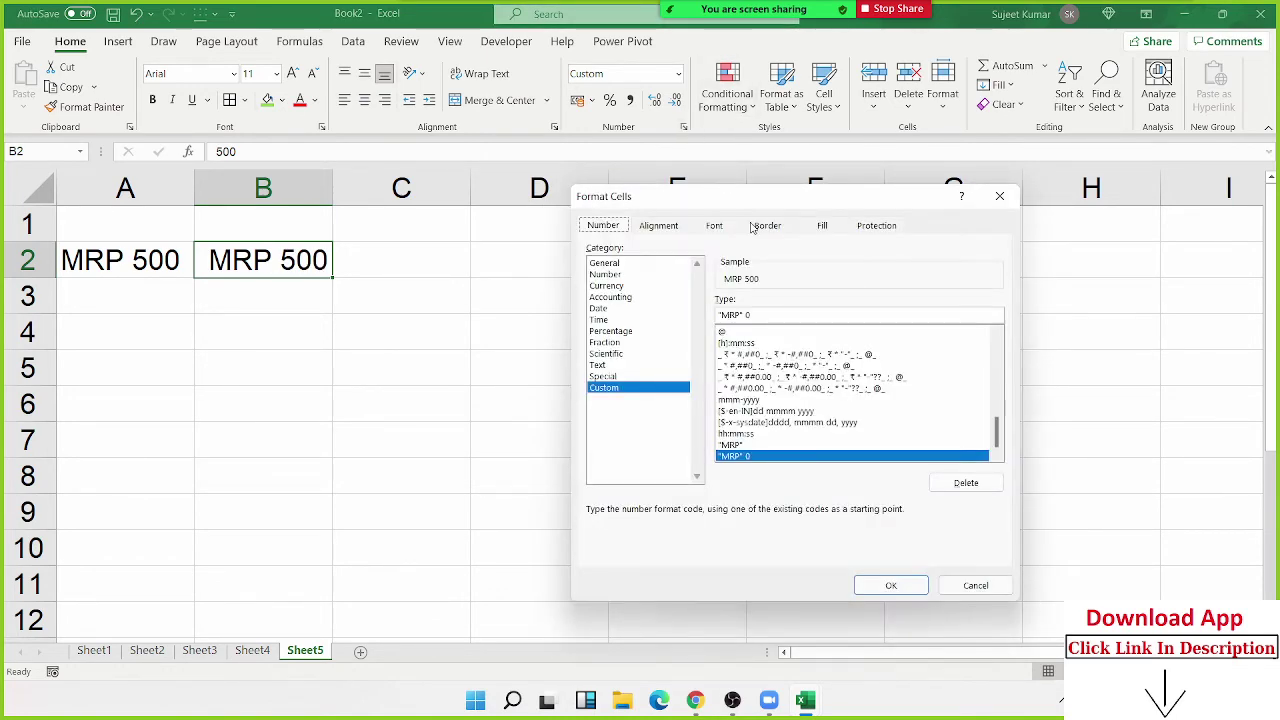
type("0")
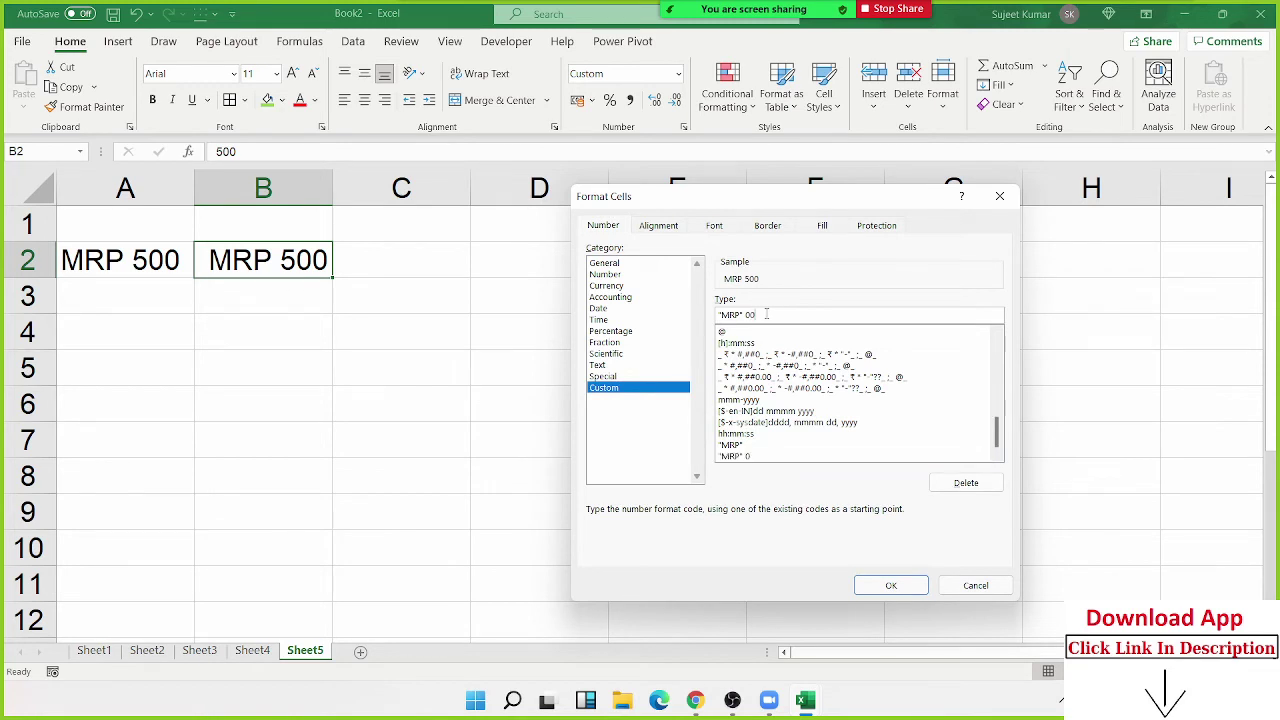
key("Return")
key("F2")
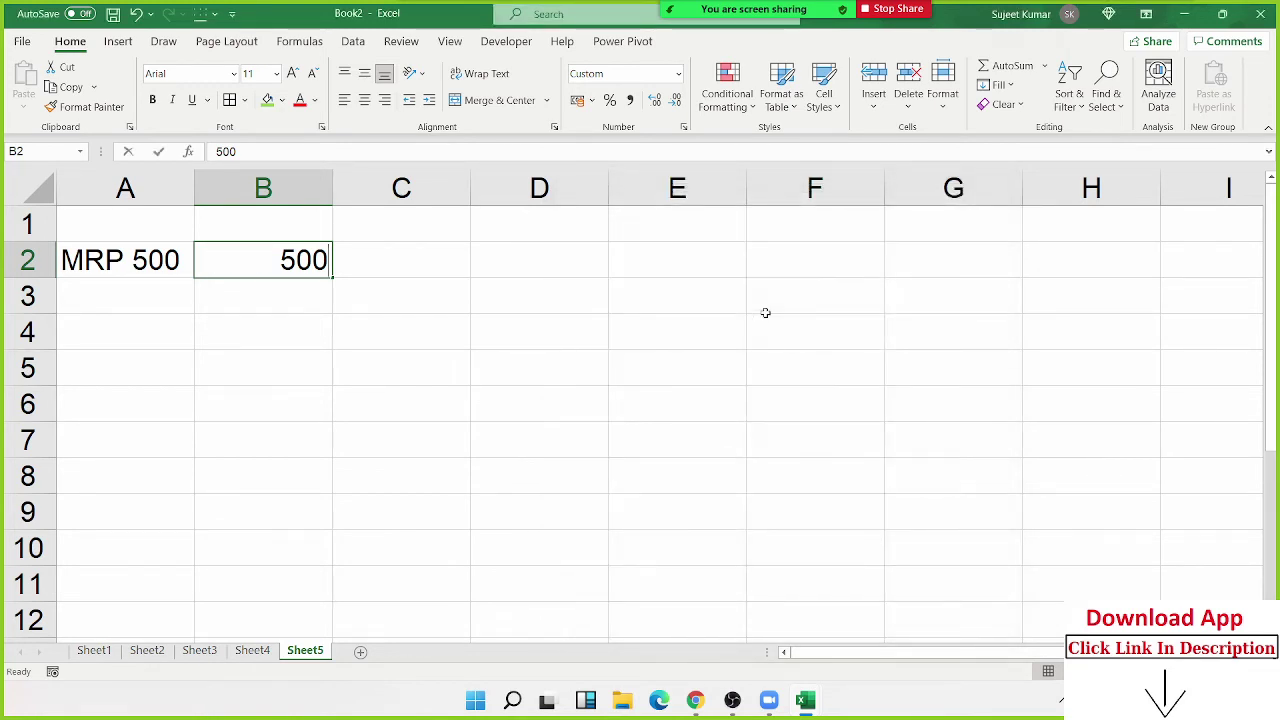
key("BackSpace")
key("BackSpace")
key("Return")
key("Up")
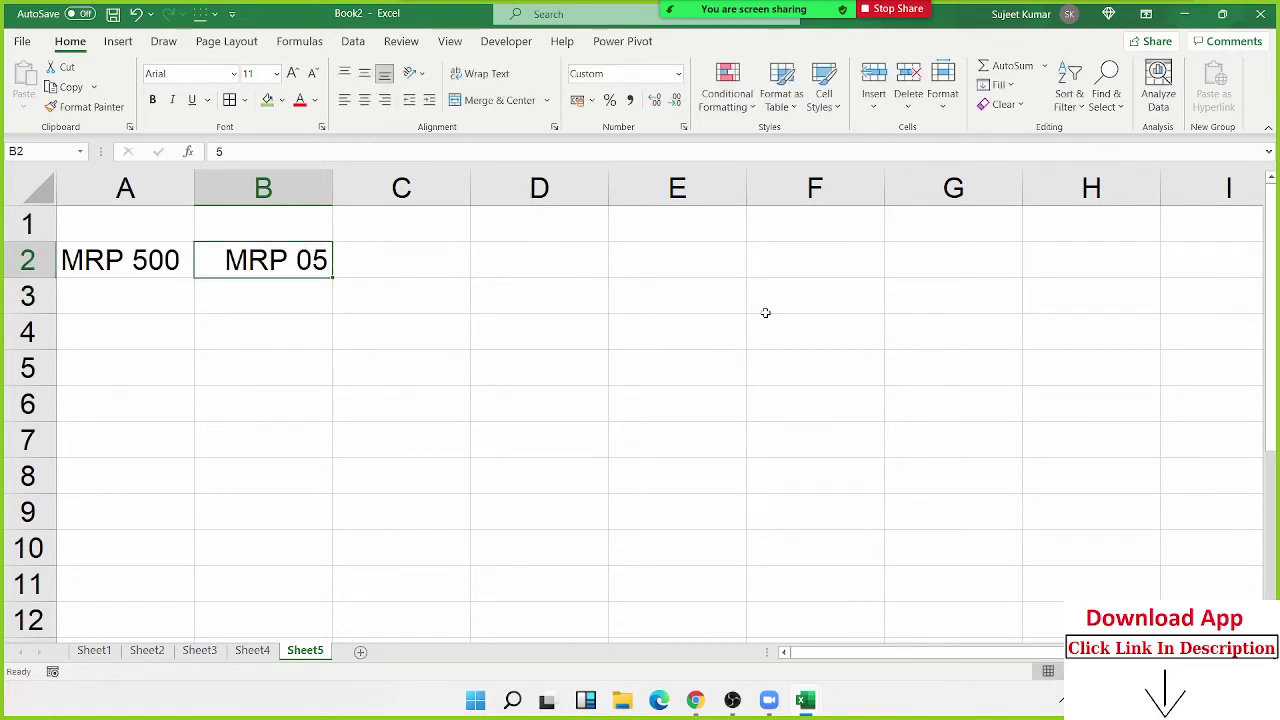
- Change B2's custom format to "MRP" ## so it displays MRP 5
key("ctrl+1")
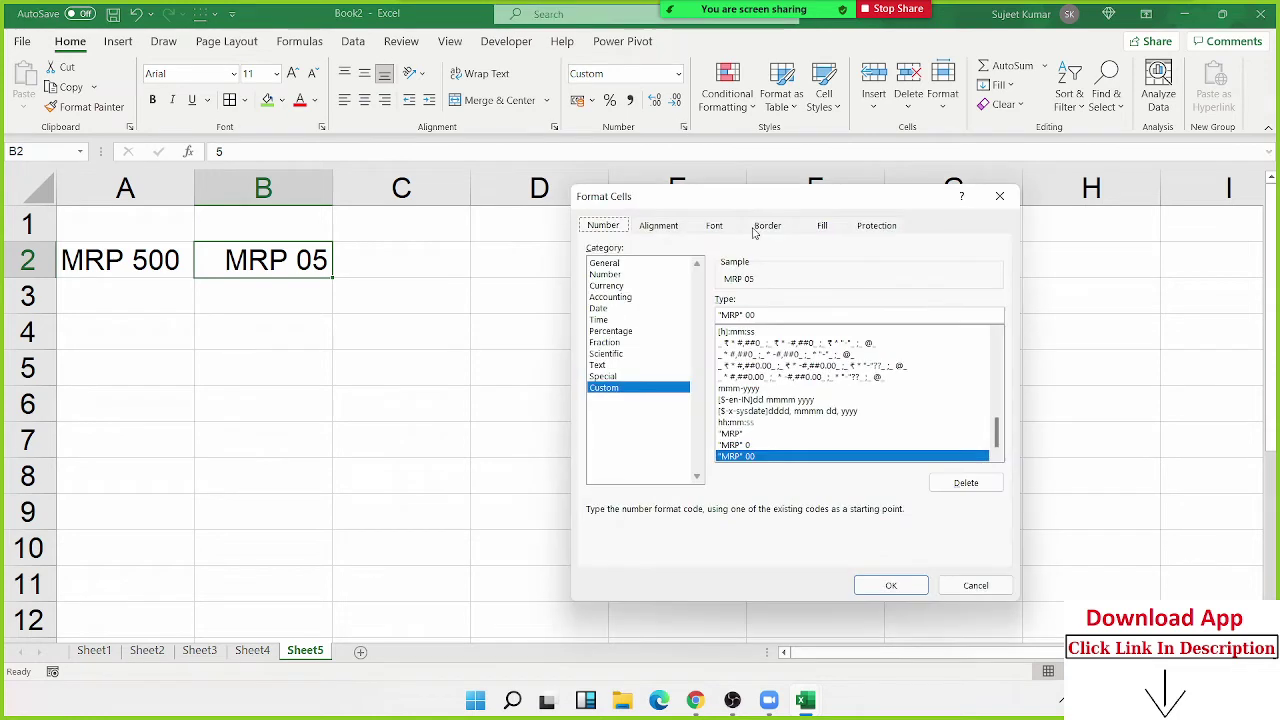
left_click(768, 314)
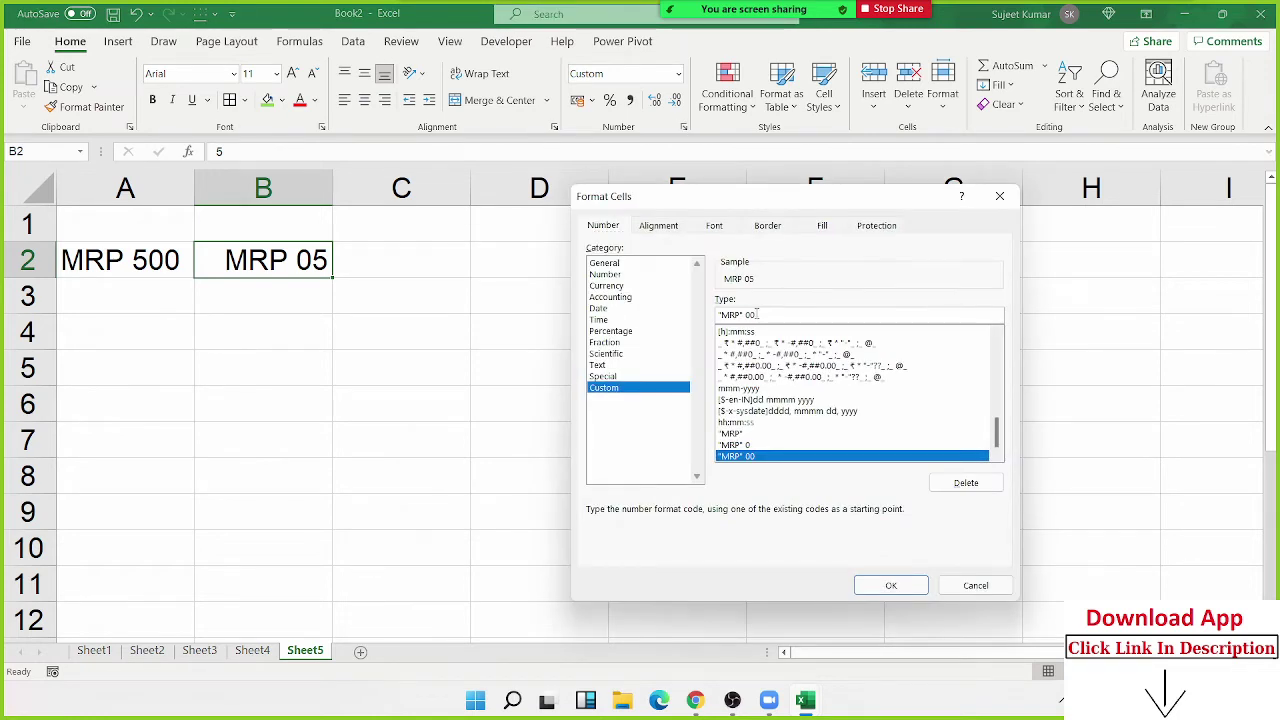
double_click(750, 314)
type("##")
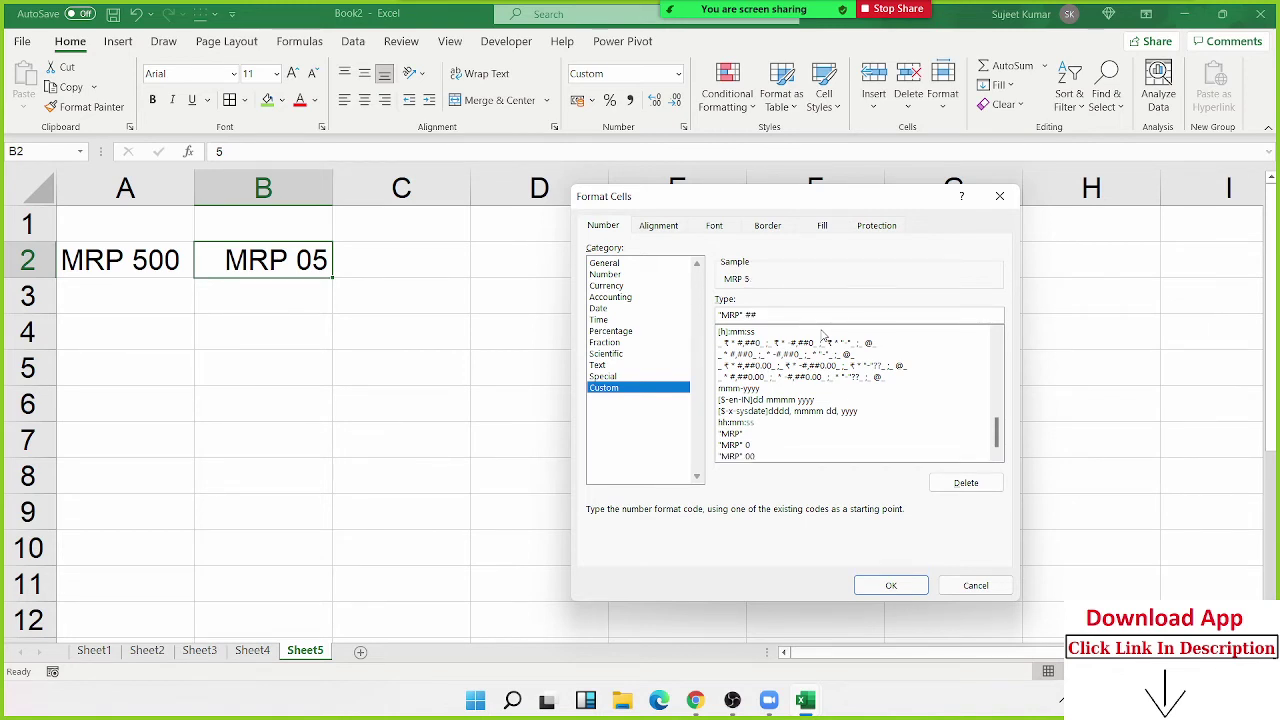
key("Return")
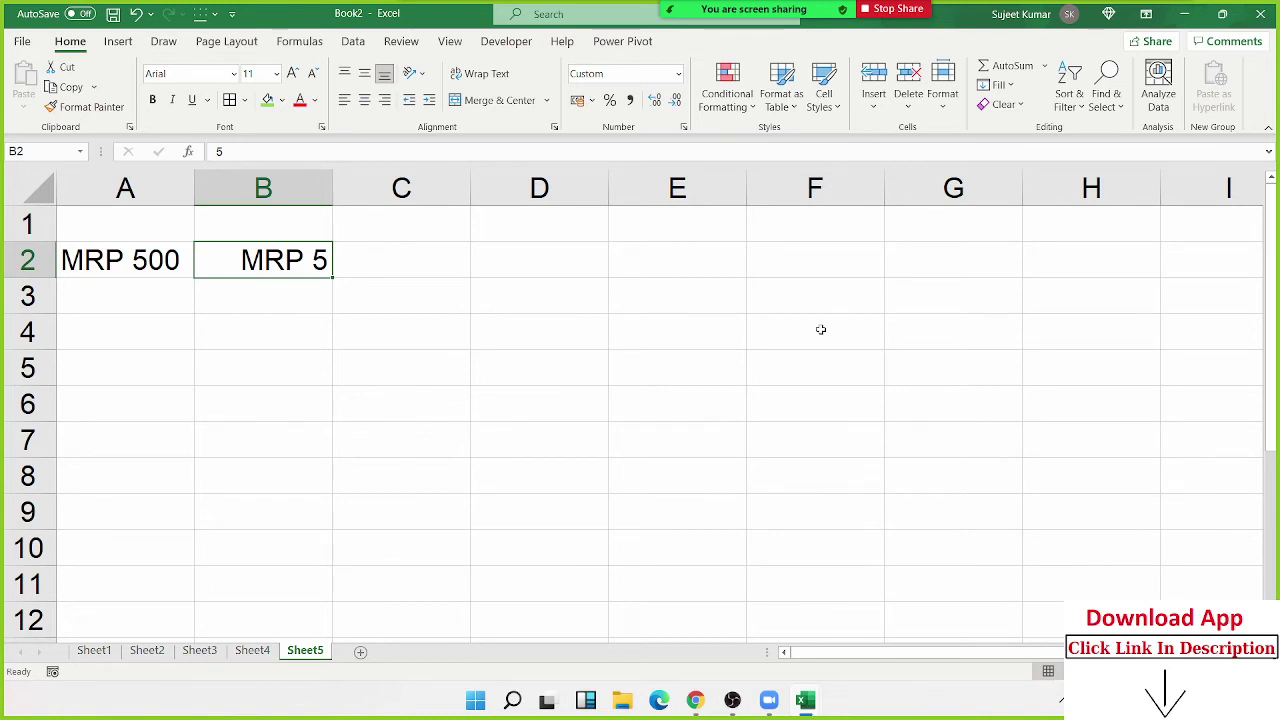
key("Up")
- Enter the header Chq in D1 with 8532, 25, 6325, 321456 and 854 below, then select D2:D6
key("Right")
key("Right")
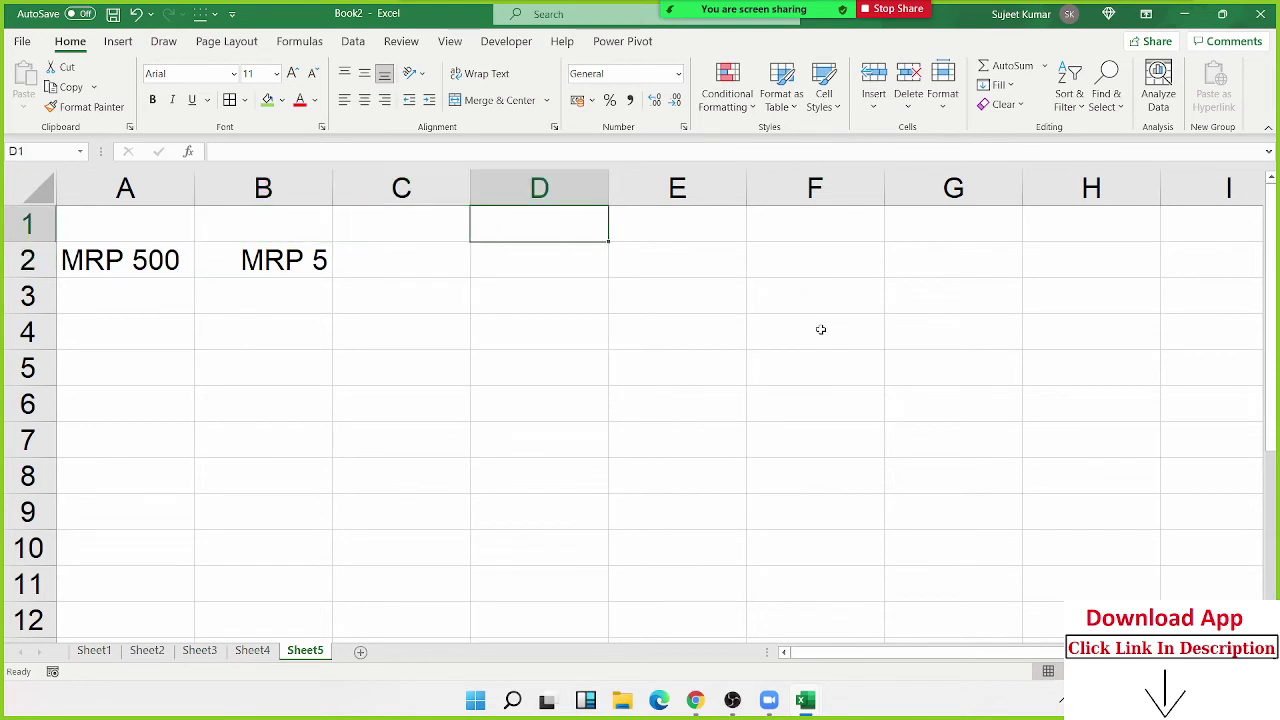
type("Chq")
key("Return")
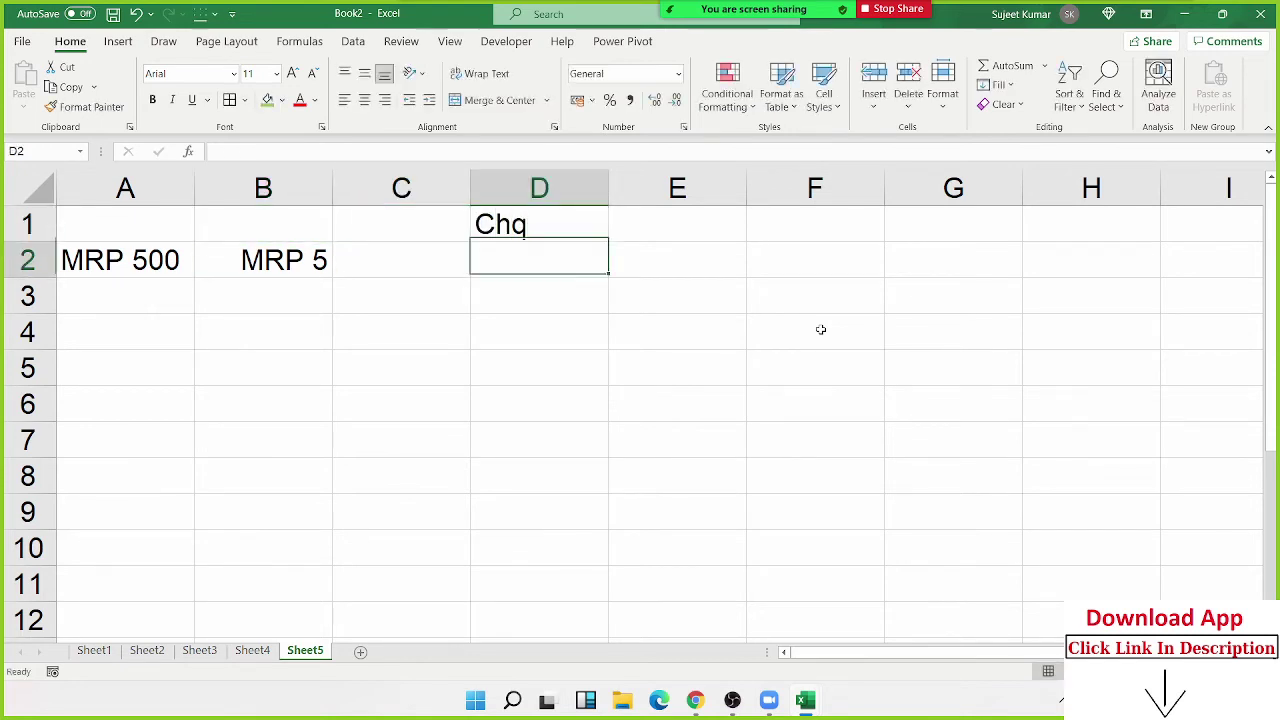
type("8532")
key("Return")
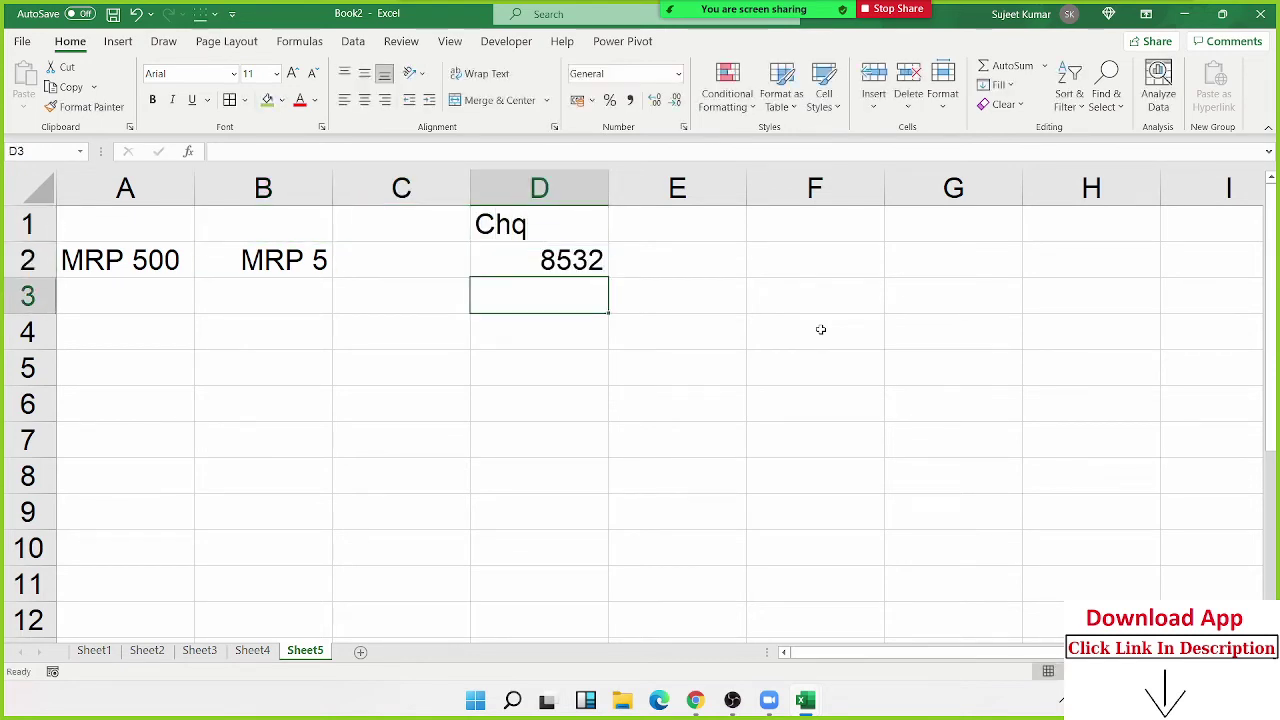
type("25")
key("Return")
type("6325")
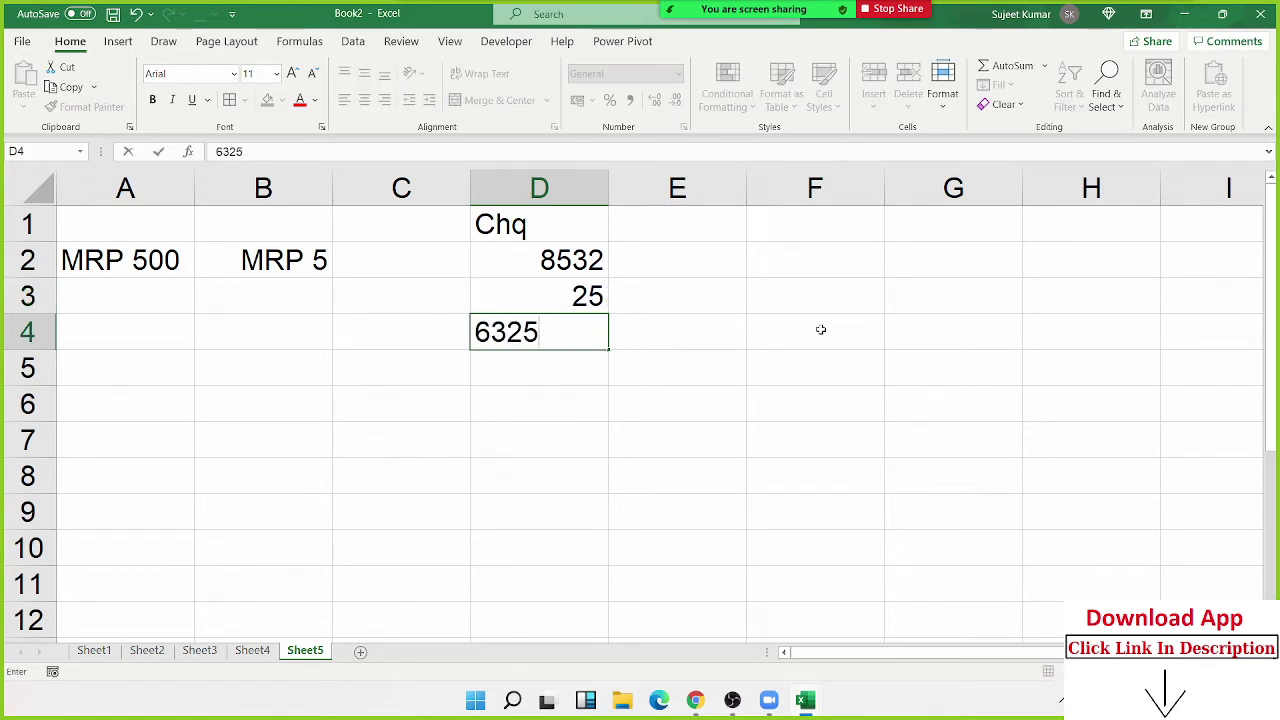
key("Return")
type("321456")
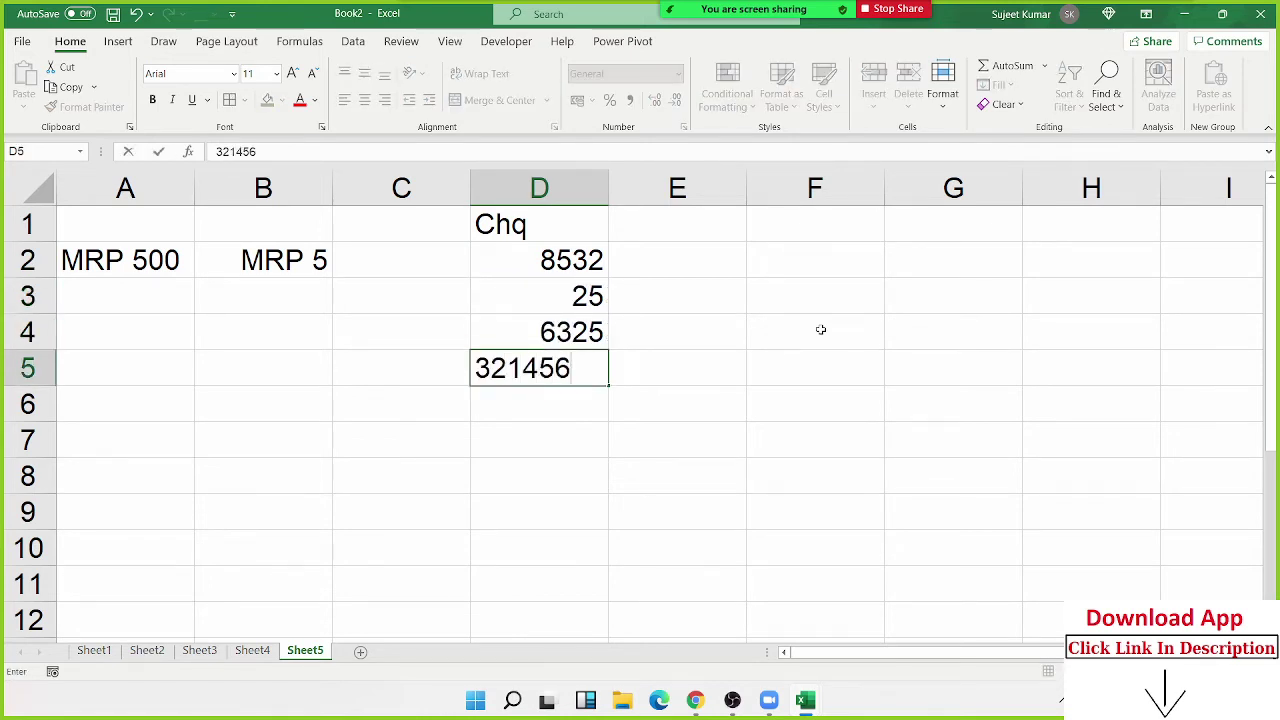
key("Return")
type("854")
key("Return")
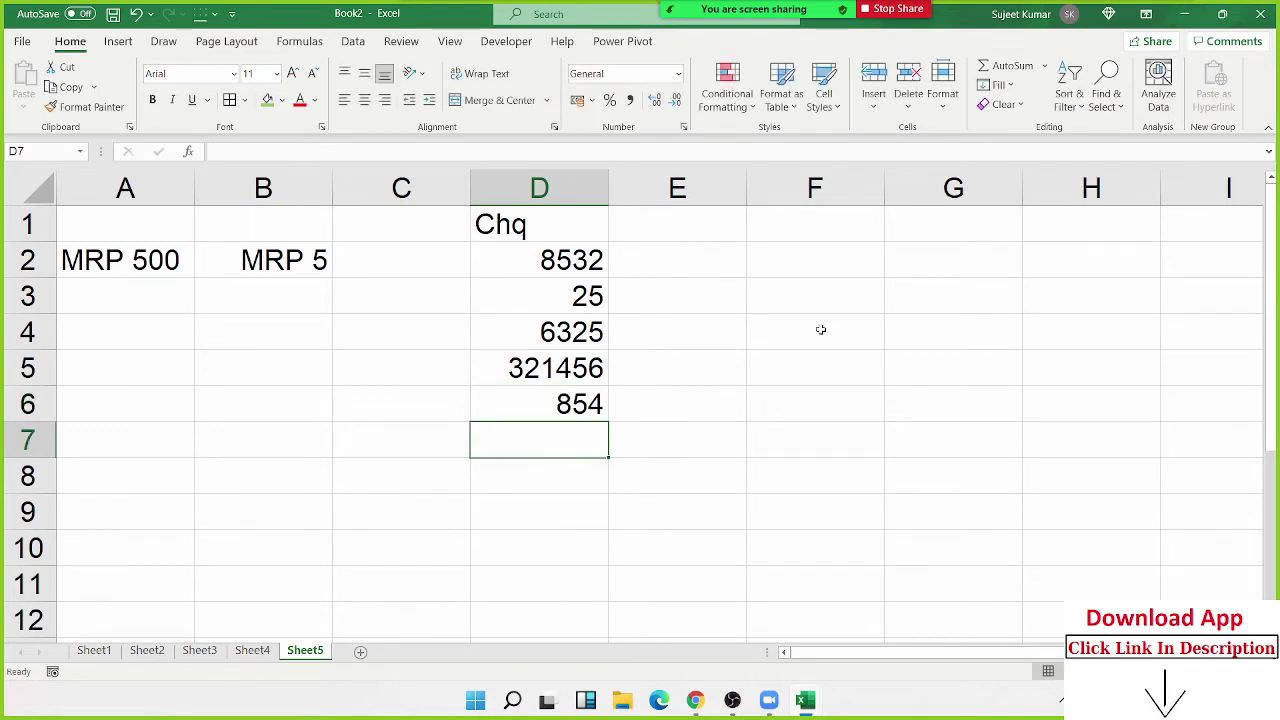
left_click(600, 405)
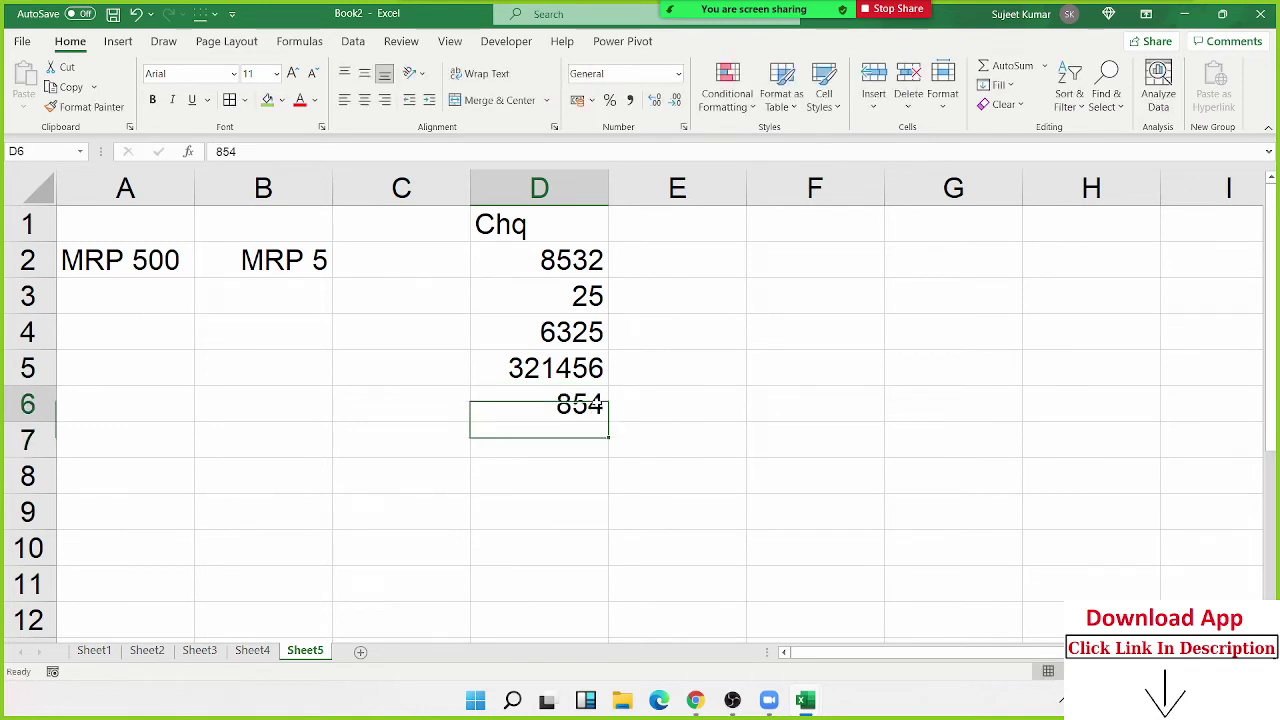
left_click_drag(600, 405, 590, 262)
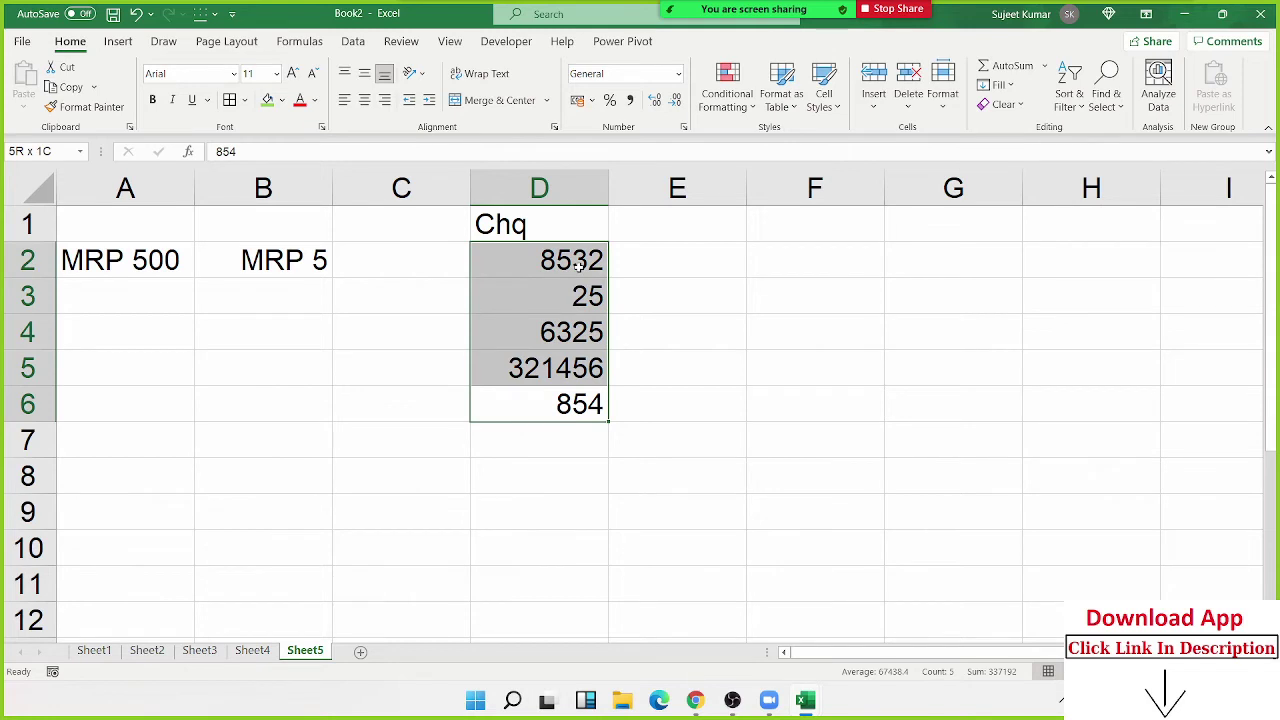
- Apply the custom format 000000 to D2:D6 so the cheque numbers show leading zeros
left_click(684, 128)
left_click(600, 388)
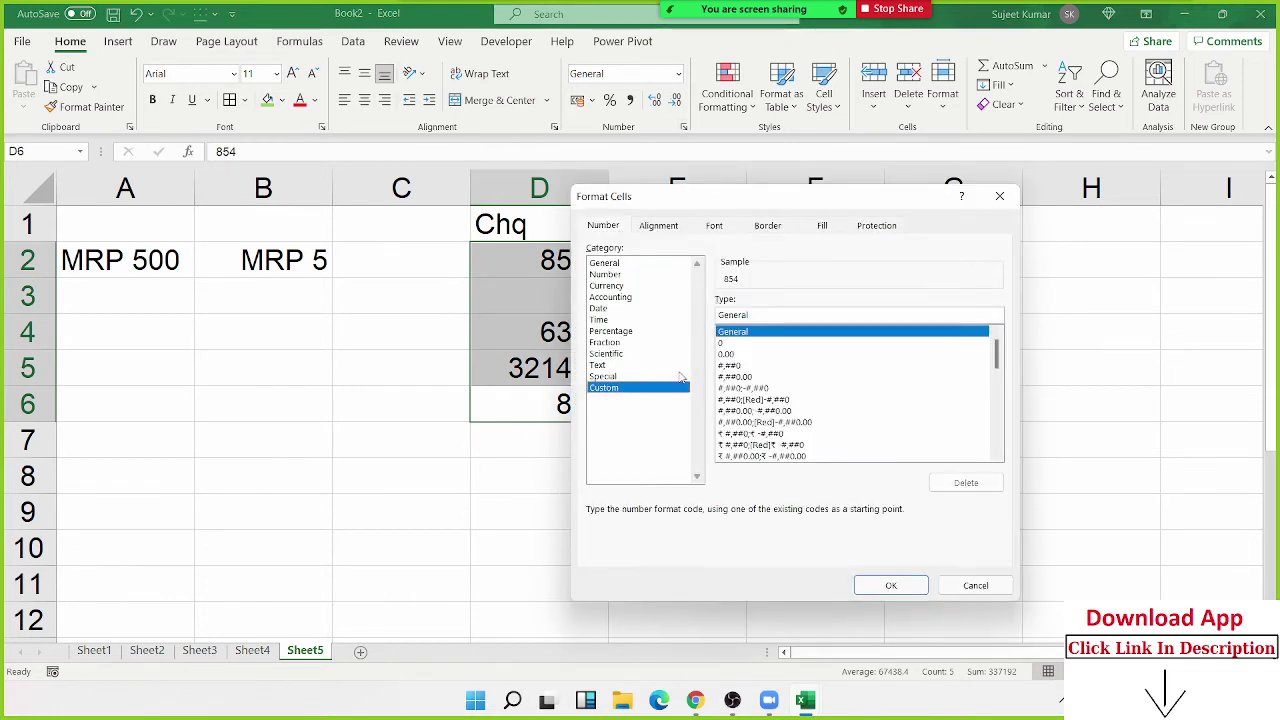
double_click(733, 315)
type("0")
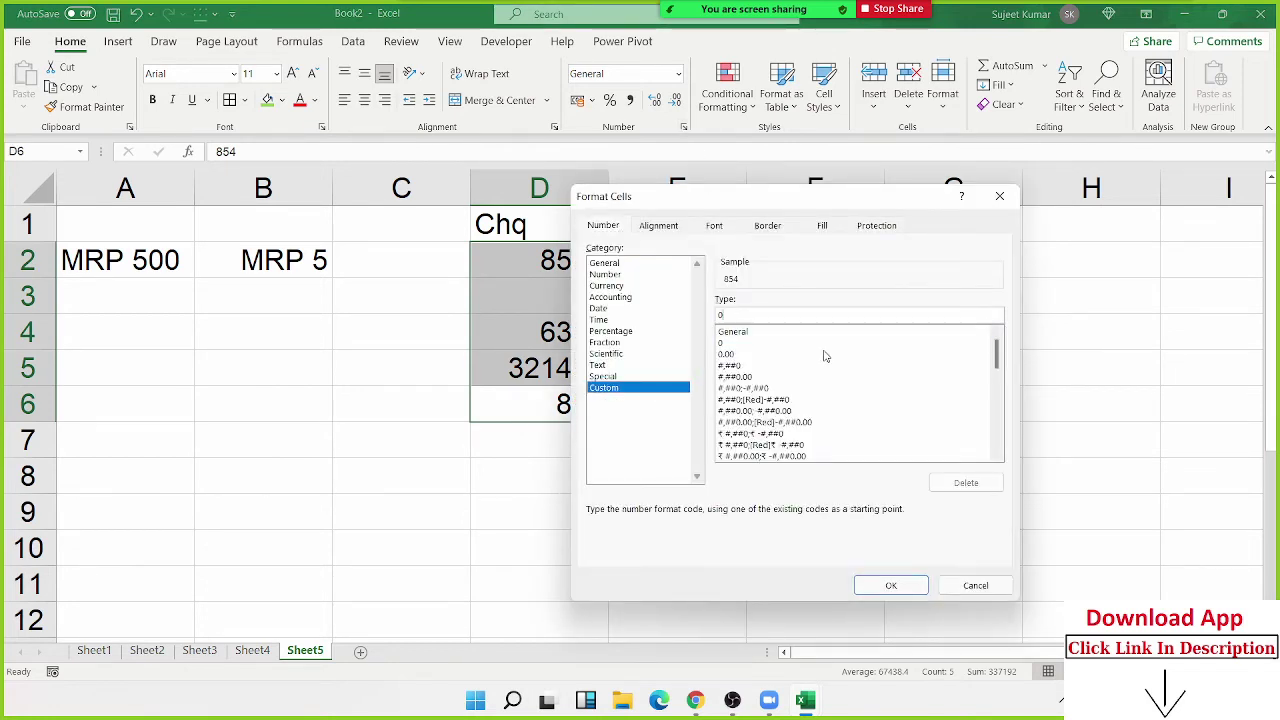
type("00000")
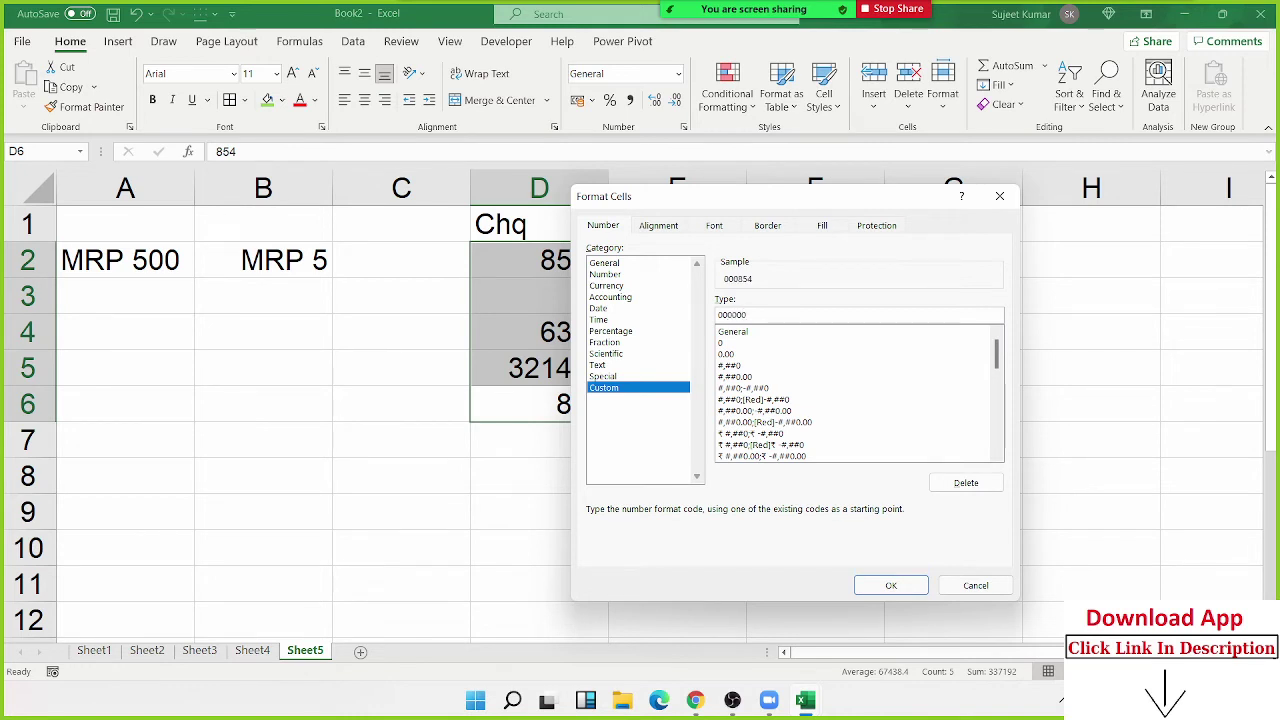
key("Return")
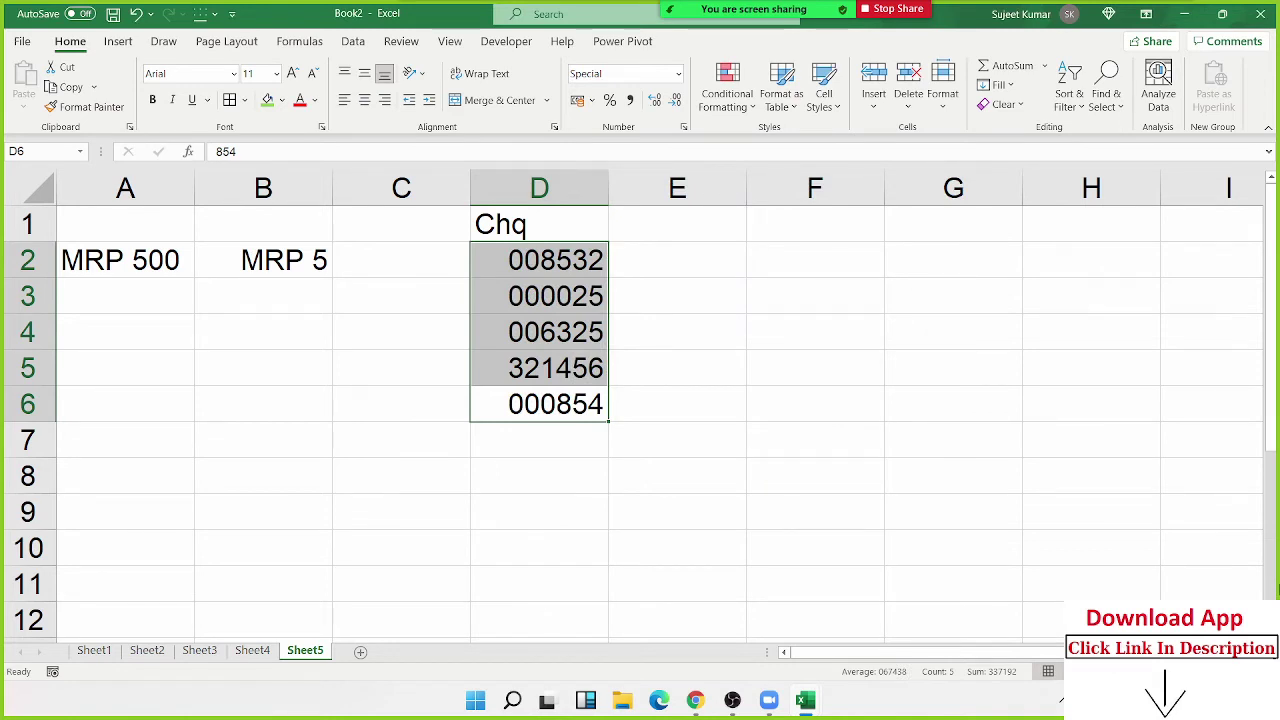
key("Right")
key("Up")
key("Up")
key("Up")
key("Up")
key("Up")
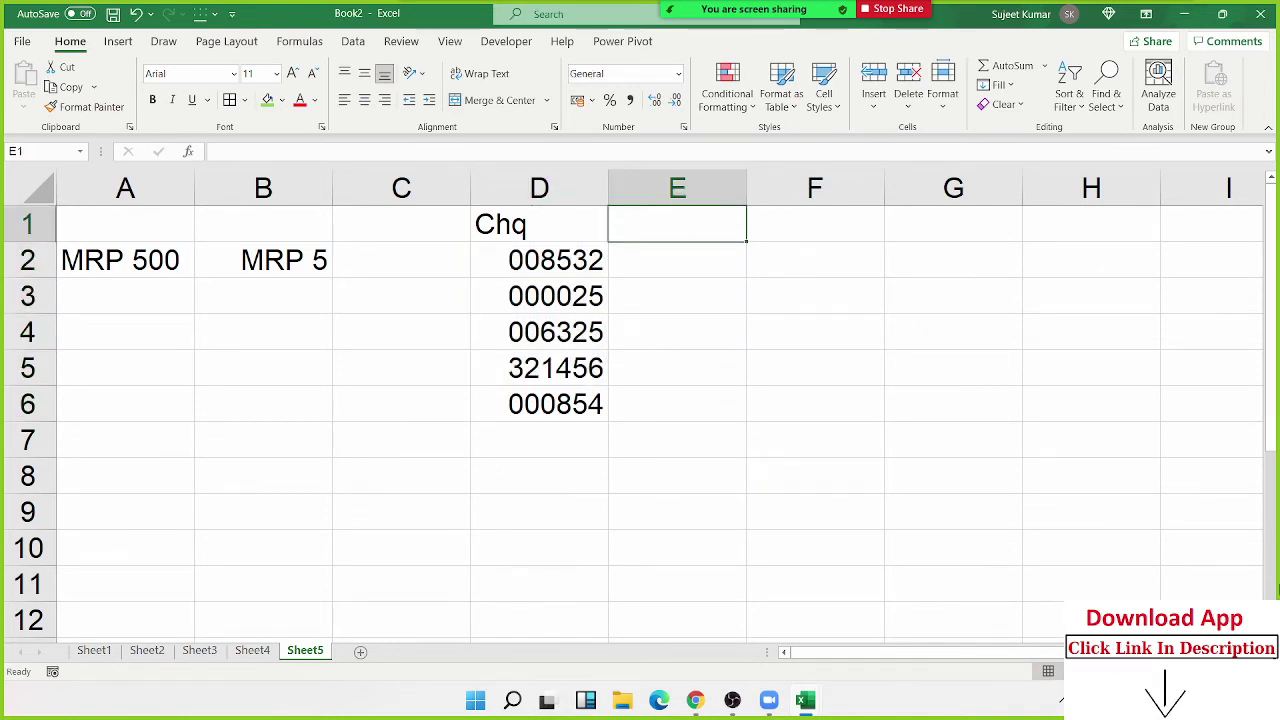
- Add a Mobile header in E1 and give E2:E6 the custom format +91 ##########
type("Mobu")
key("BackSpace")
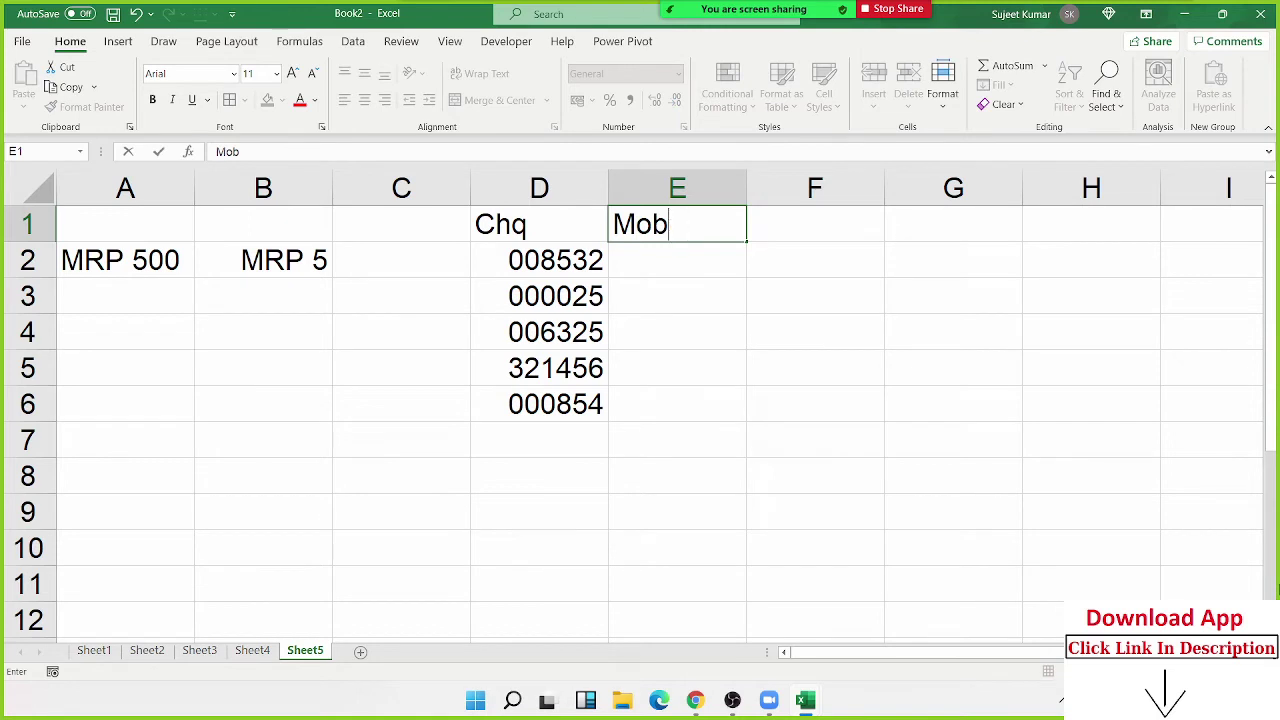
type("ile")
key("Return")
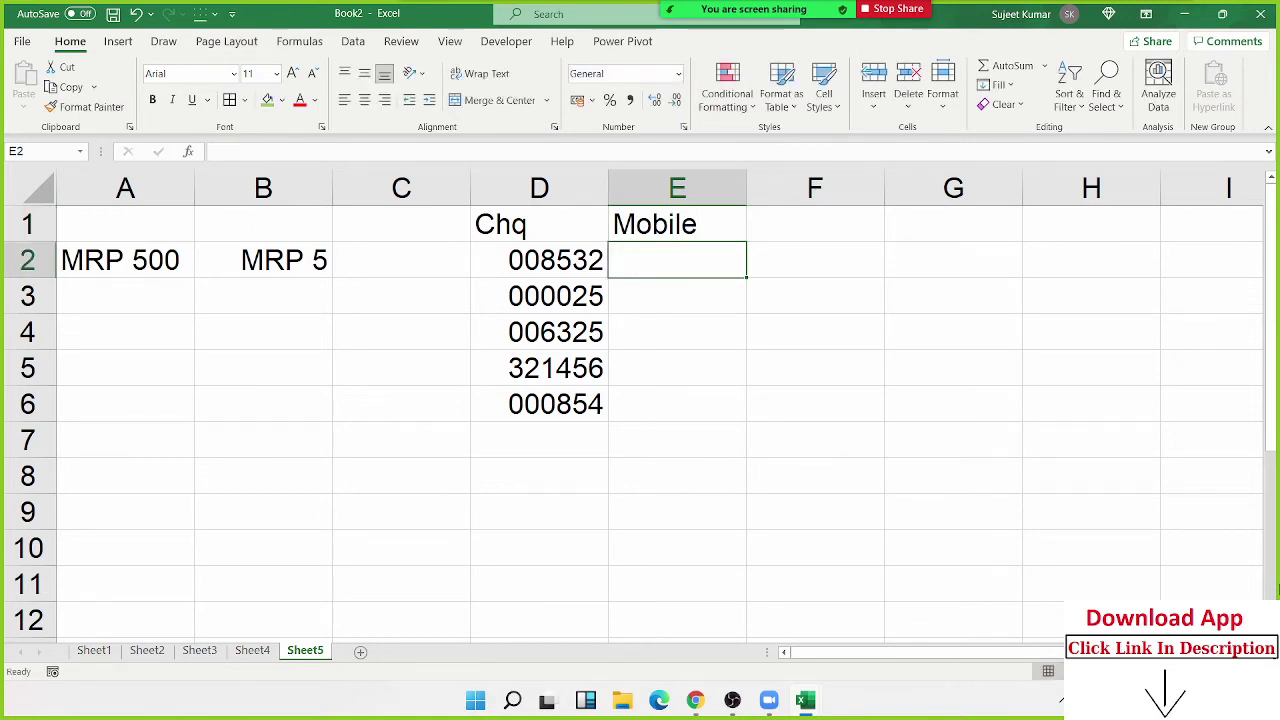
key("shift+Down")
key("shift+Down")
key("shift+Down")
key("shift+Down")
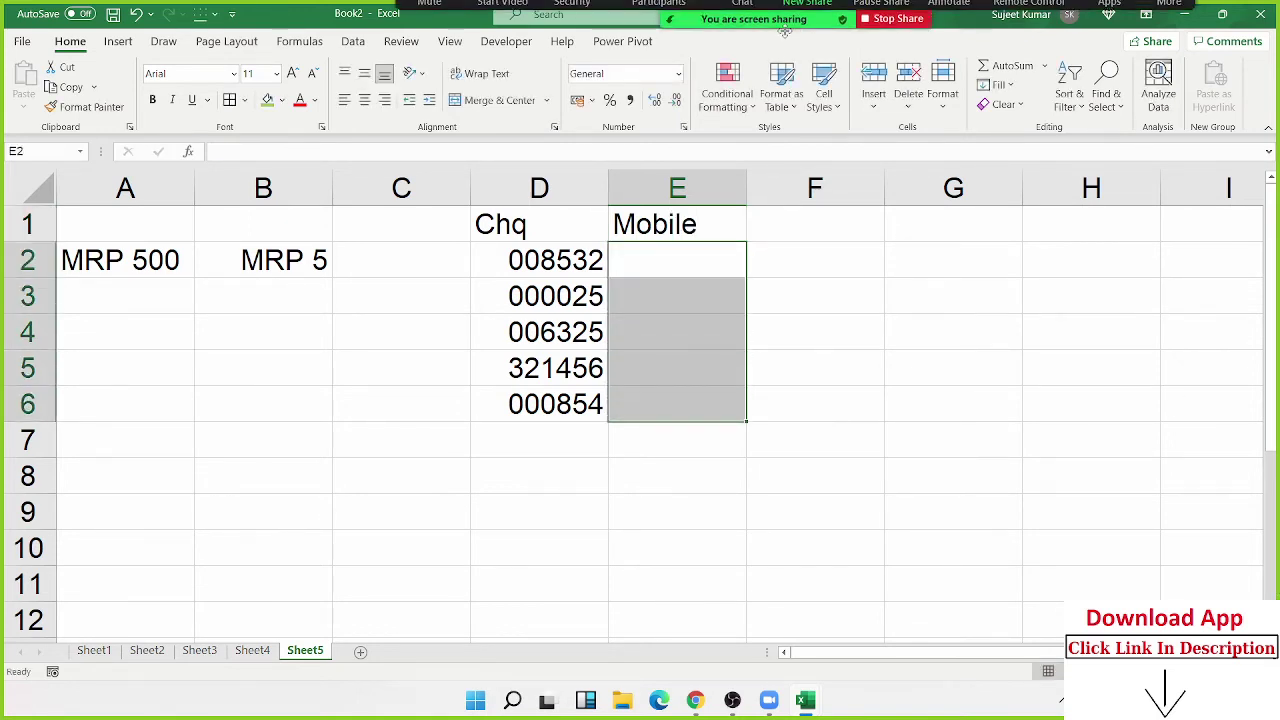
key("ctrl+1")
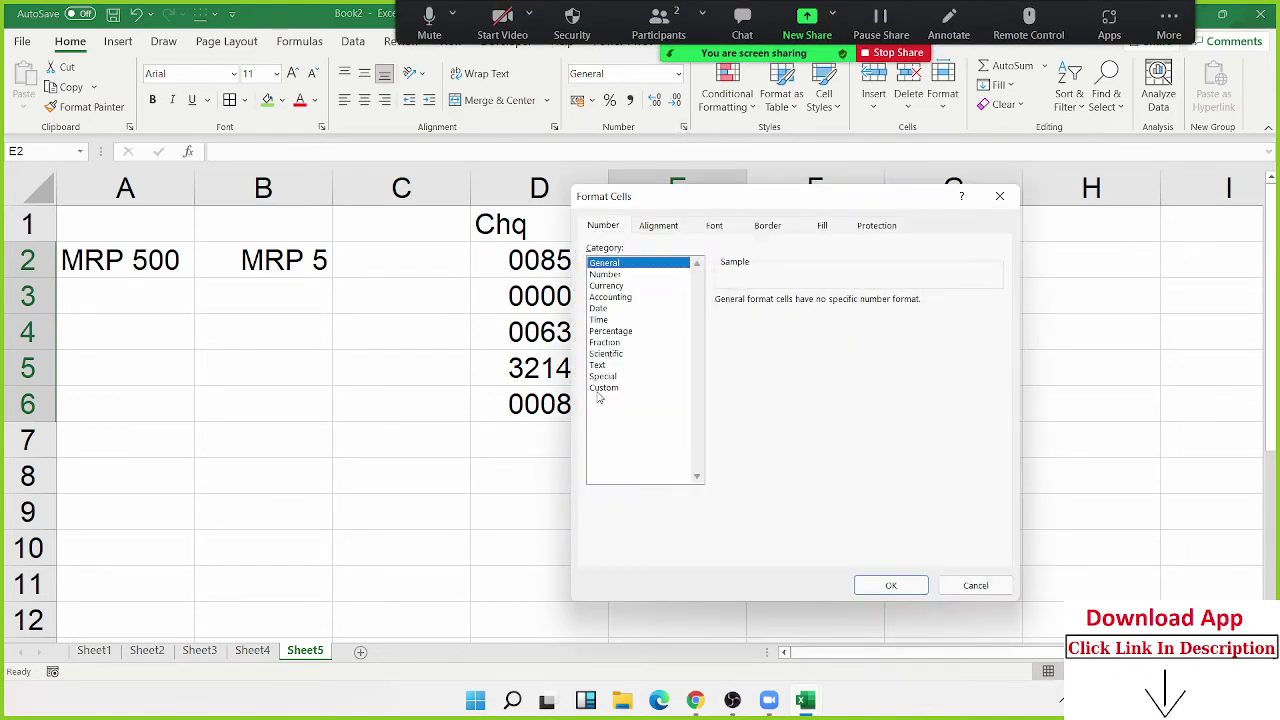
left_click(603, 388)
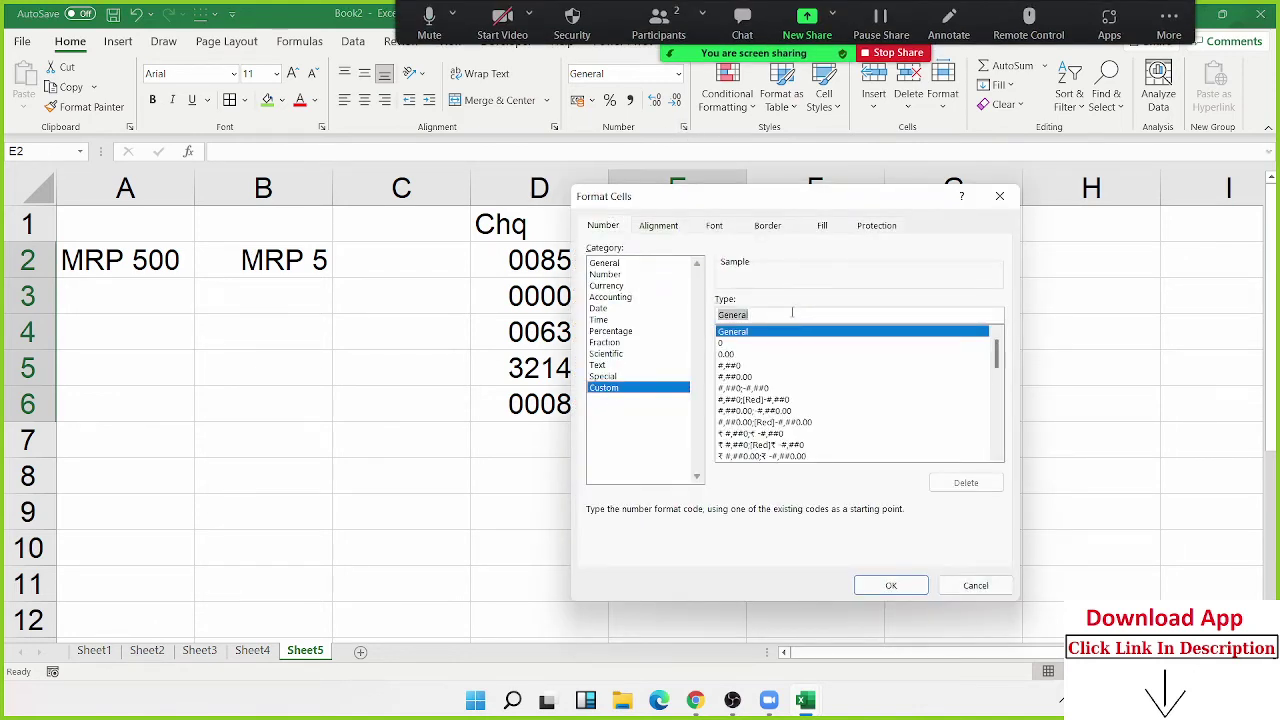
type("+91 ")
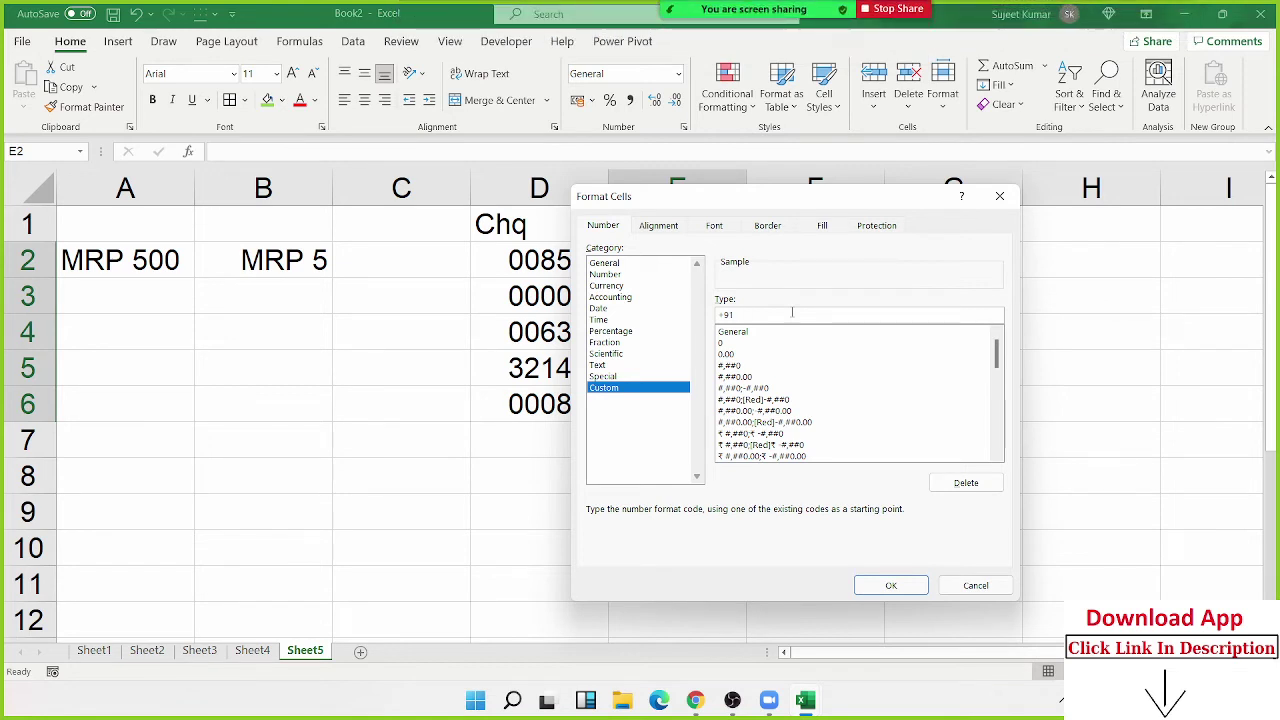
type("######")
type("####")
key("Return")
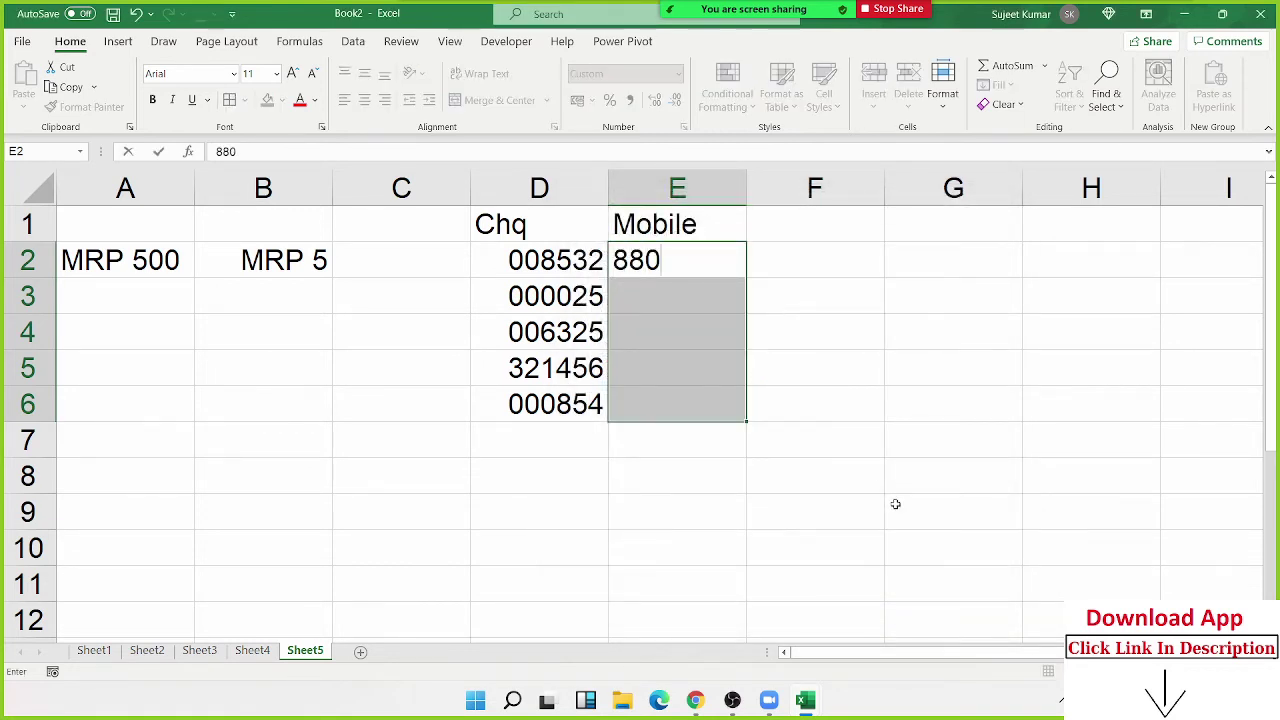
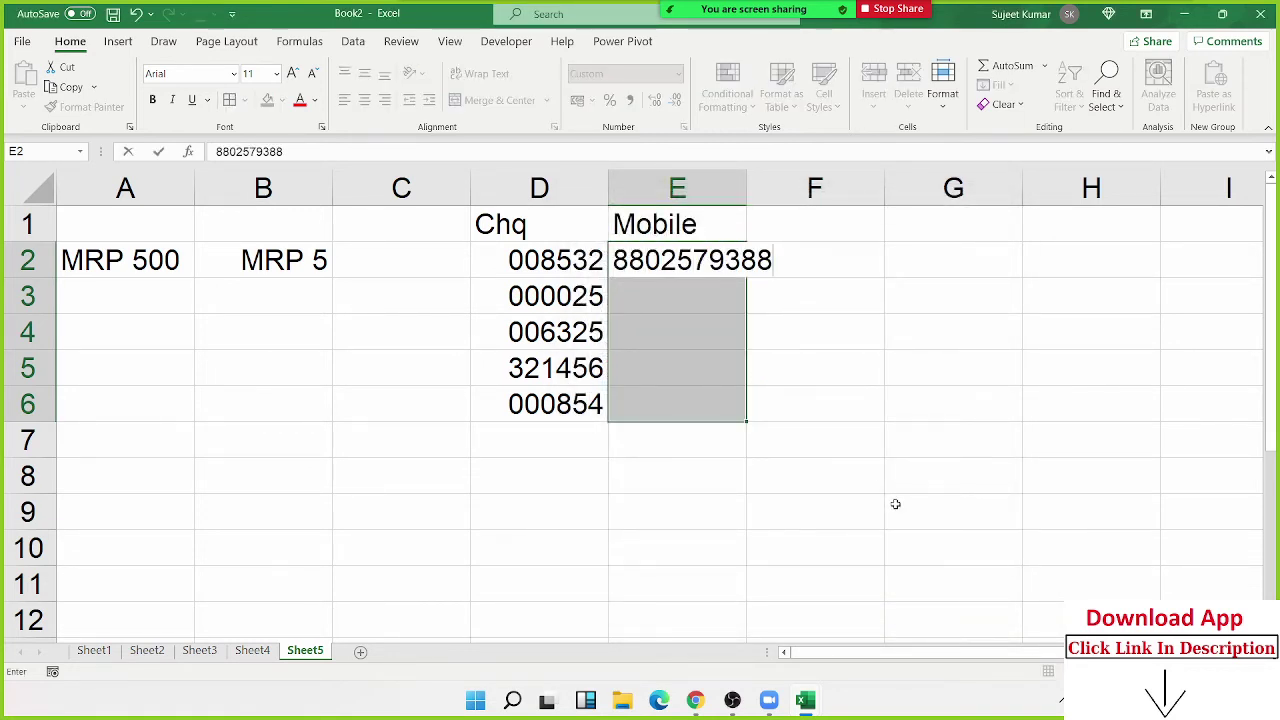
- Enter a ten-digit mobile number in E2 and 85 in E3
key("Return")
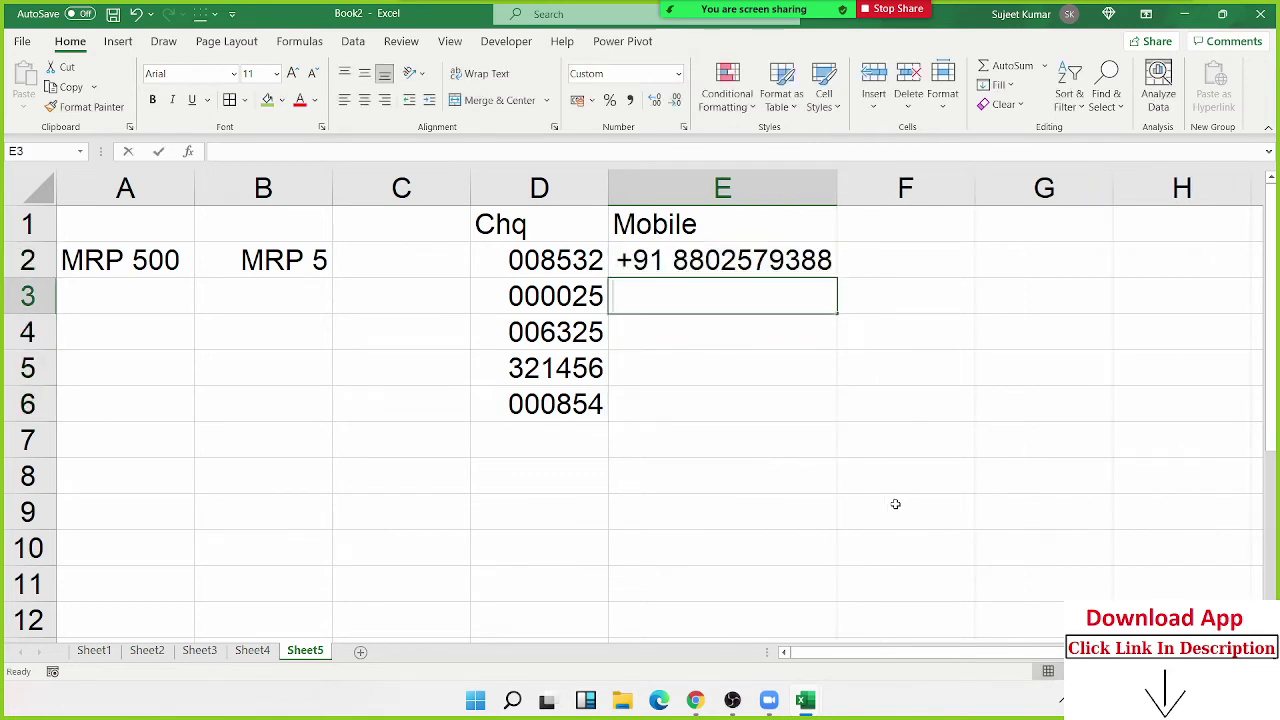
type("85")
key("Return")
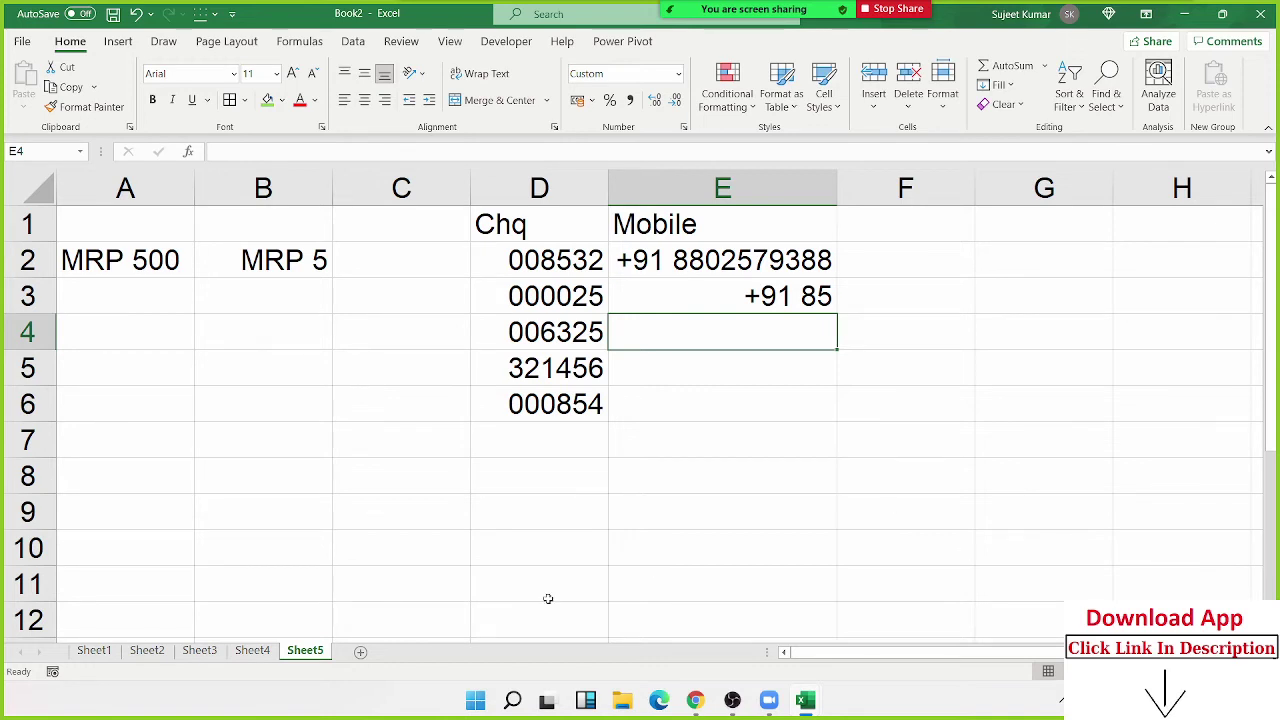
key("Right")
key("Right")
key("Right")
key("Right")
key("Right")
key("Right")
key("Left")
key("Left")
key("Left")
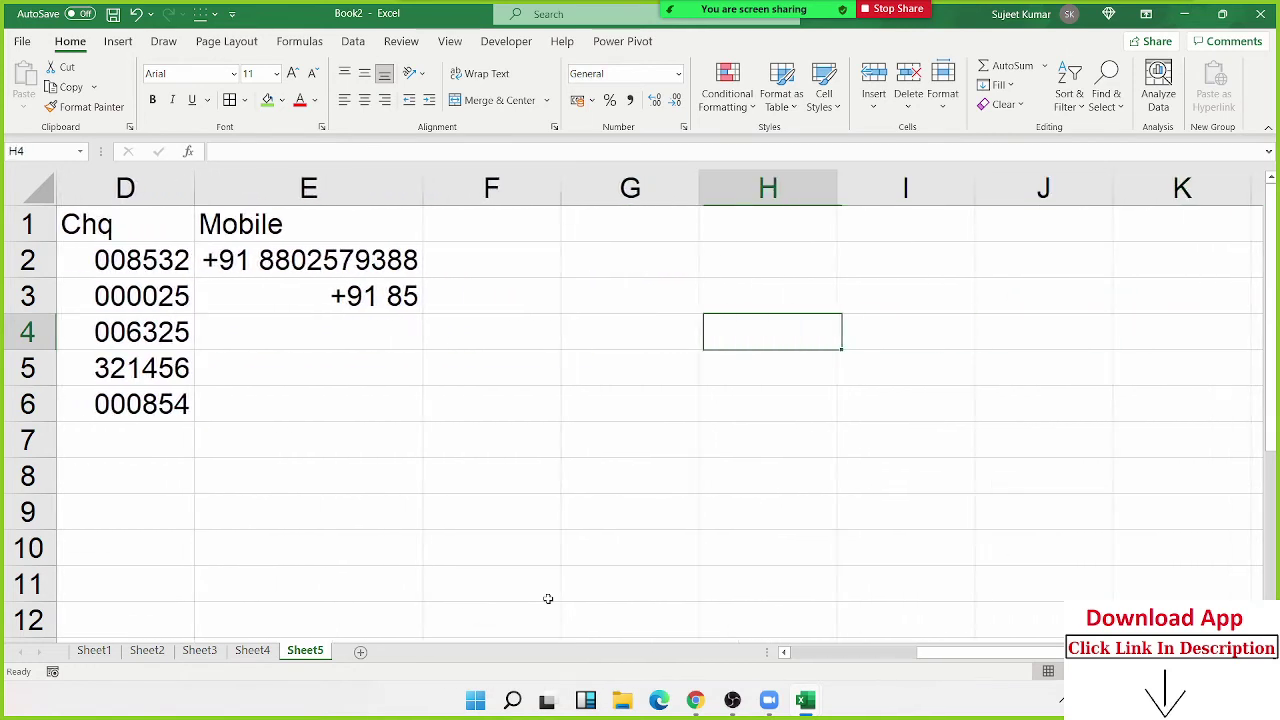
key("Left")
key("Left")
key("Left")
key("Up")
key("Up")
key("Up")
key("Right")
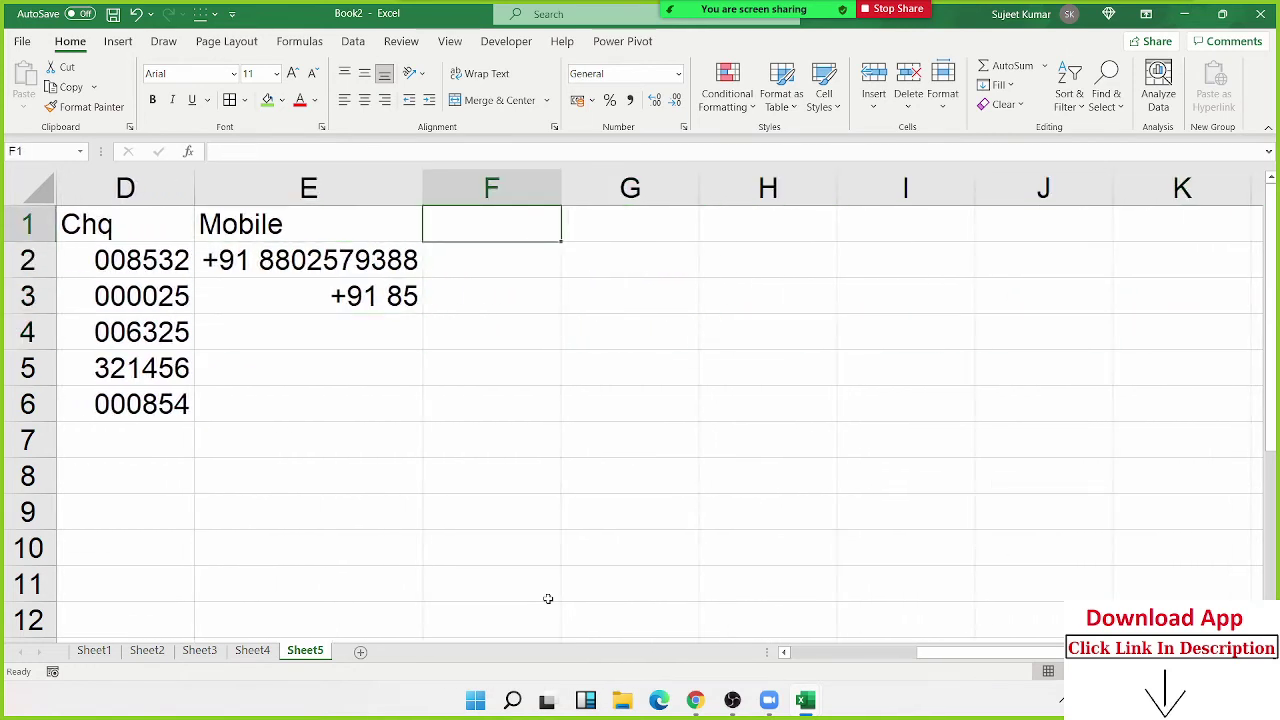
- Add the CC No header in F1, a masked card number in F2 and an eight-digit card number in F3
type("CC o")
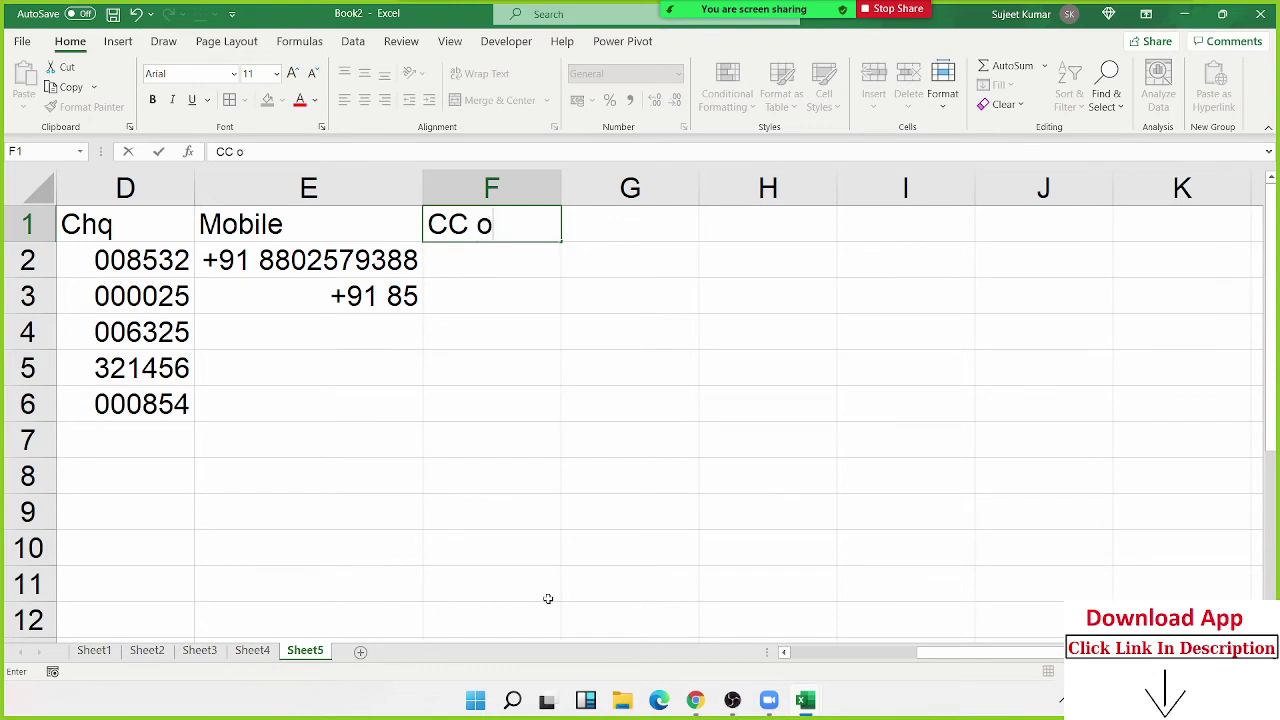
key("BackSpace")
type("No")
key("Return")
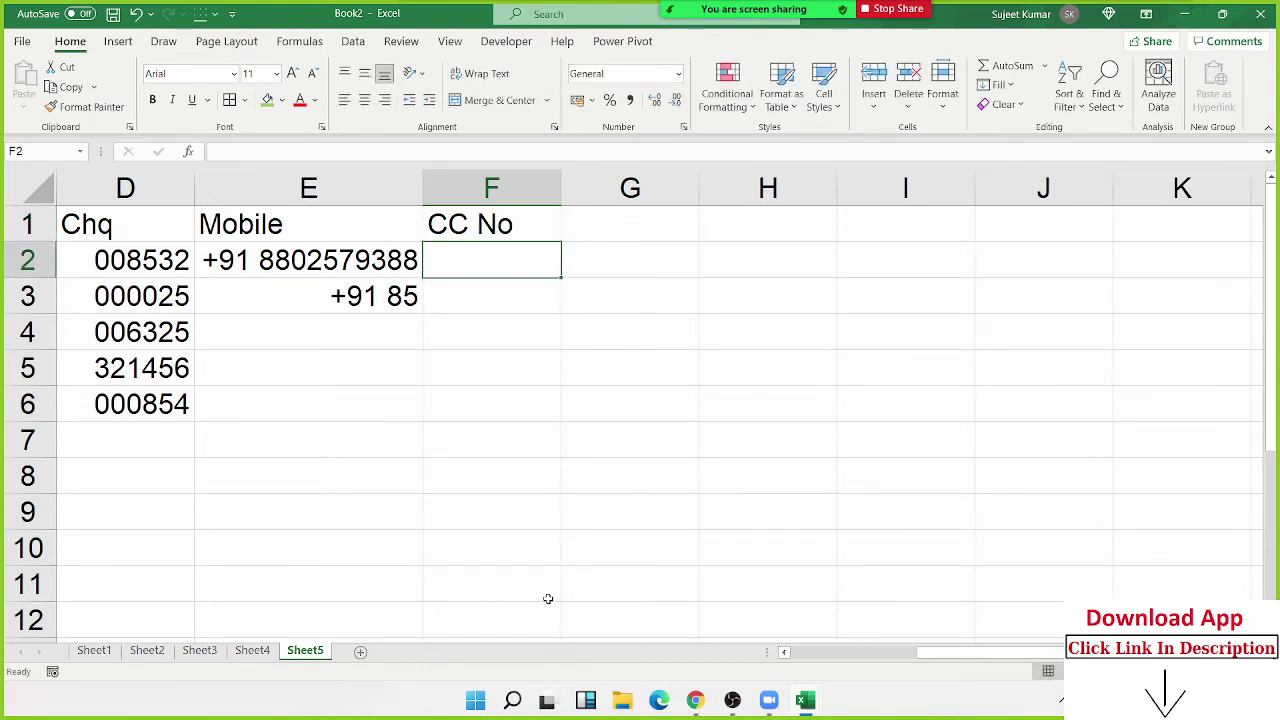
type("4152")
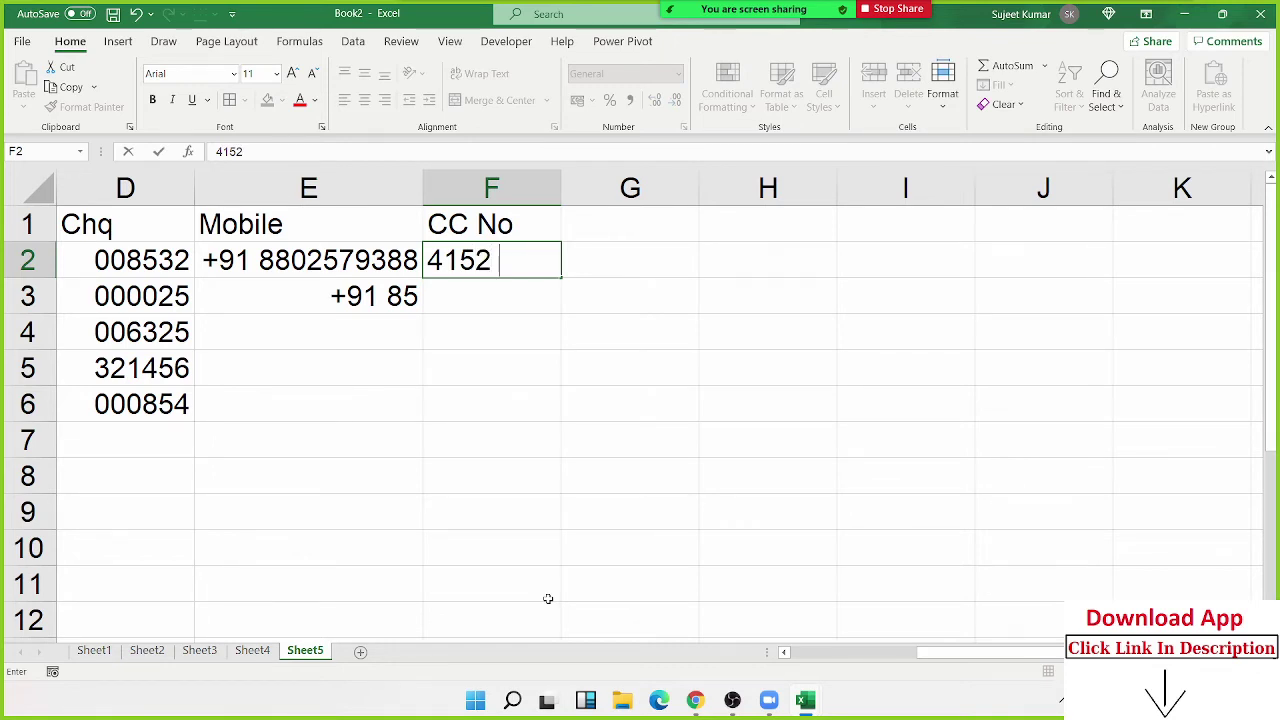
type("XX")
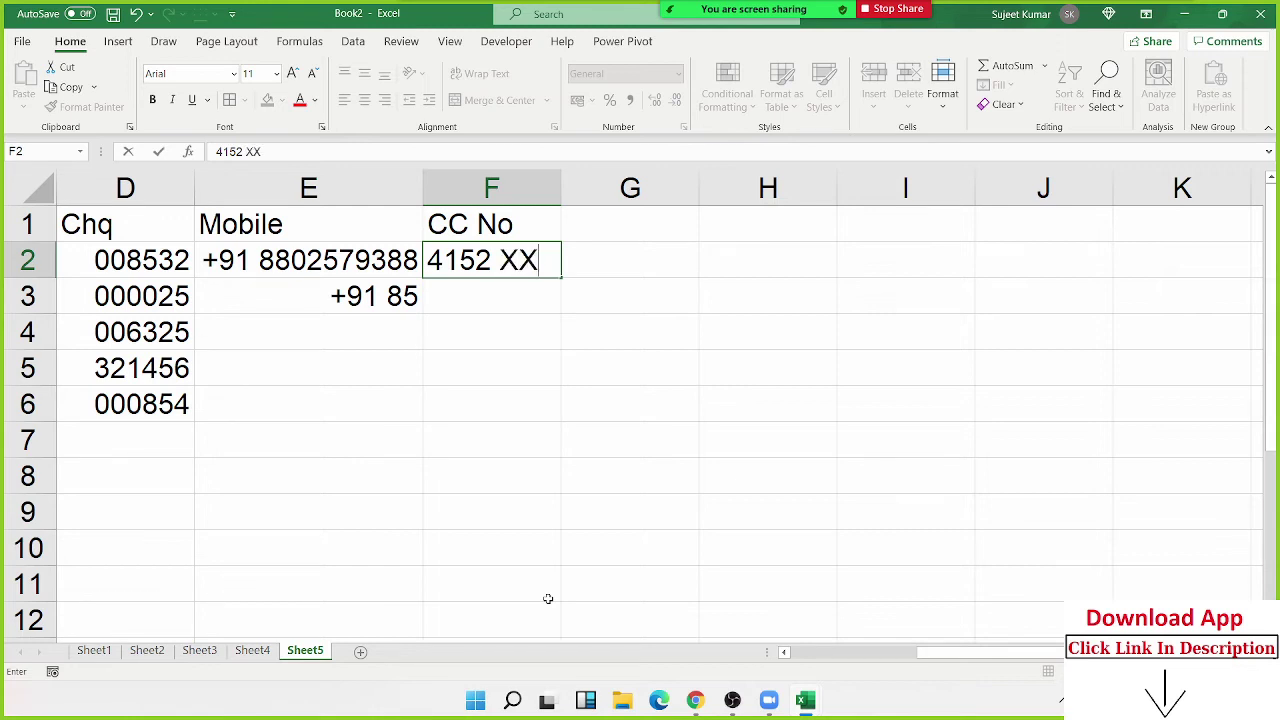
type("XX XX")
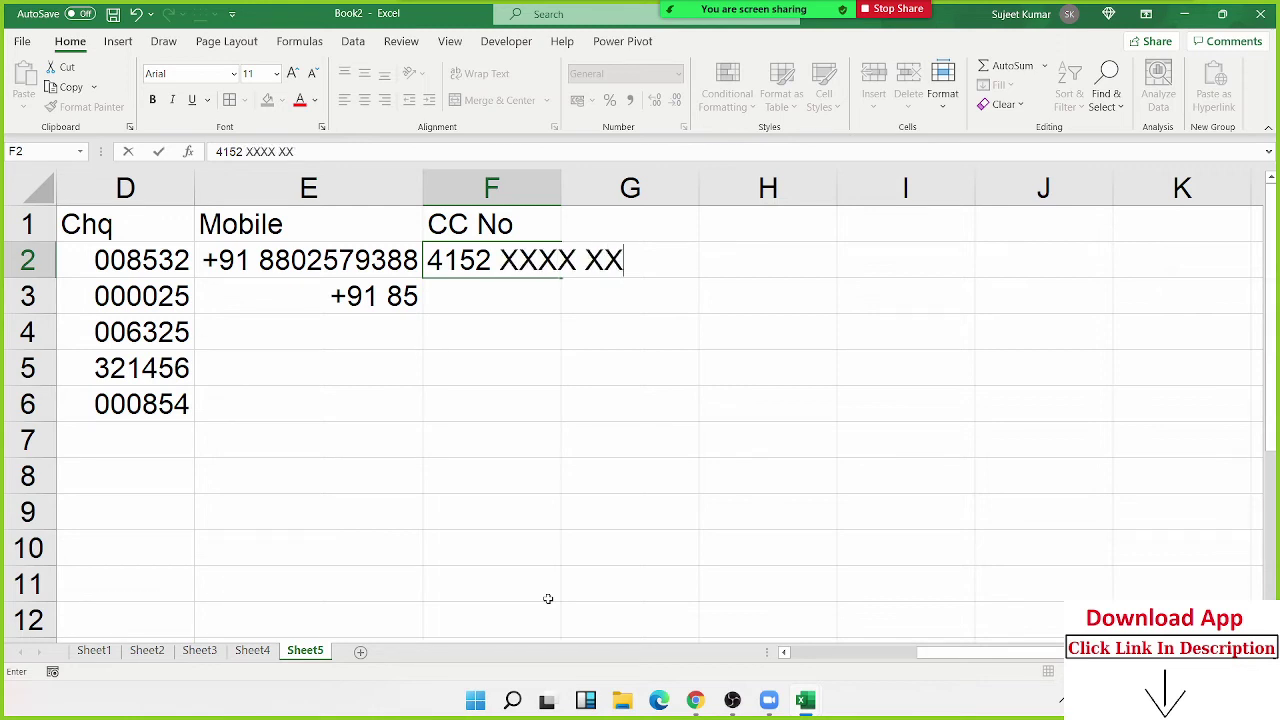
type("XX")
type(" 7854")
key("Return")
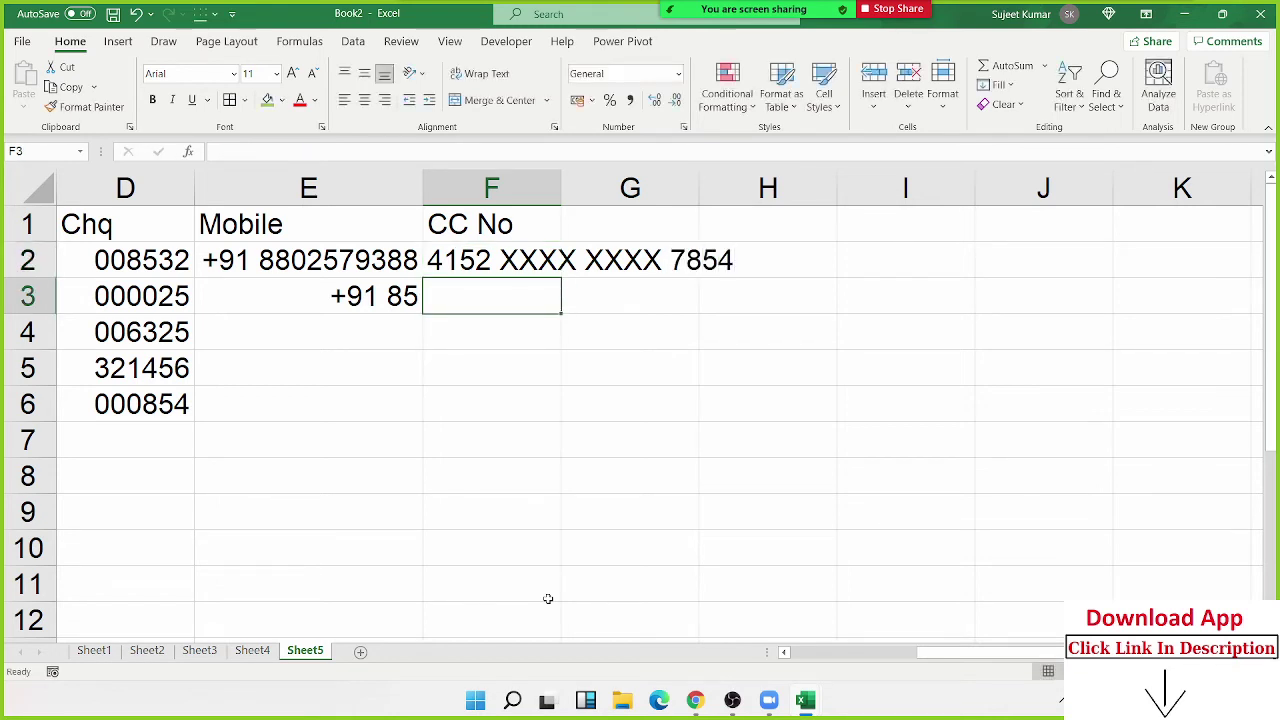
type("963")
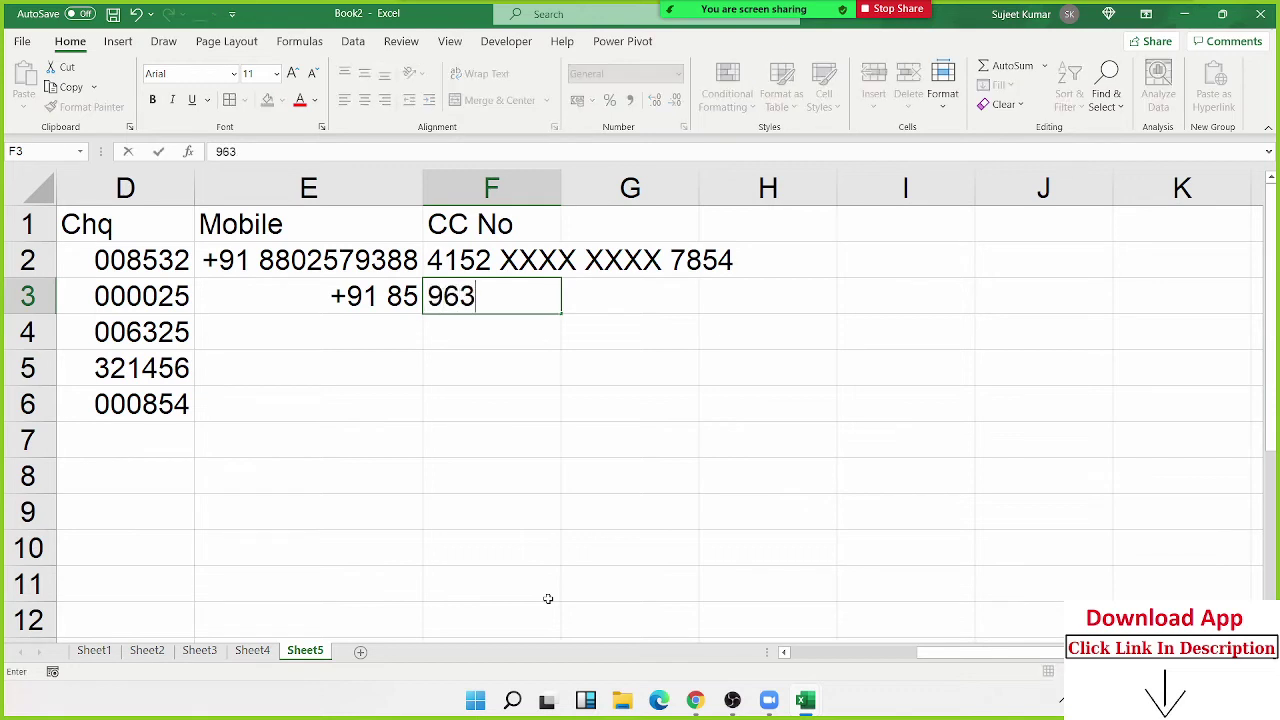
type("214")
type("7")
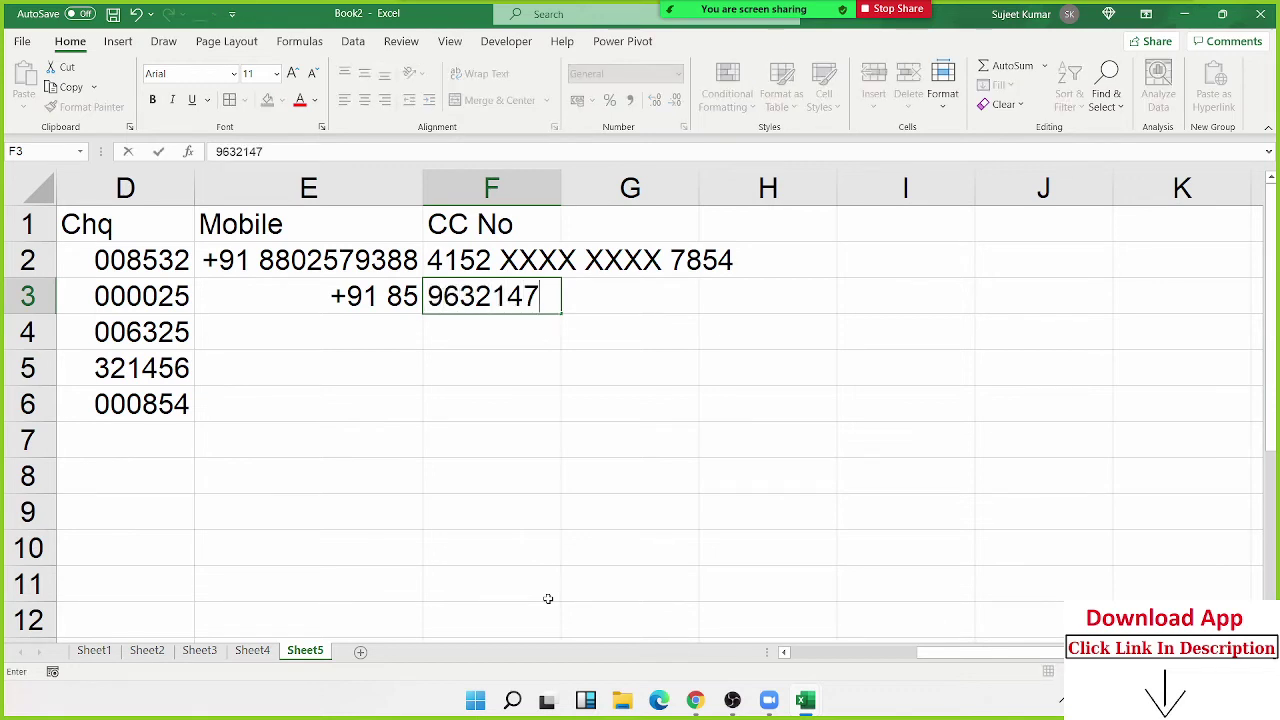
type("8")
key("Return")
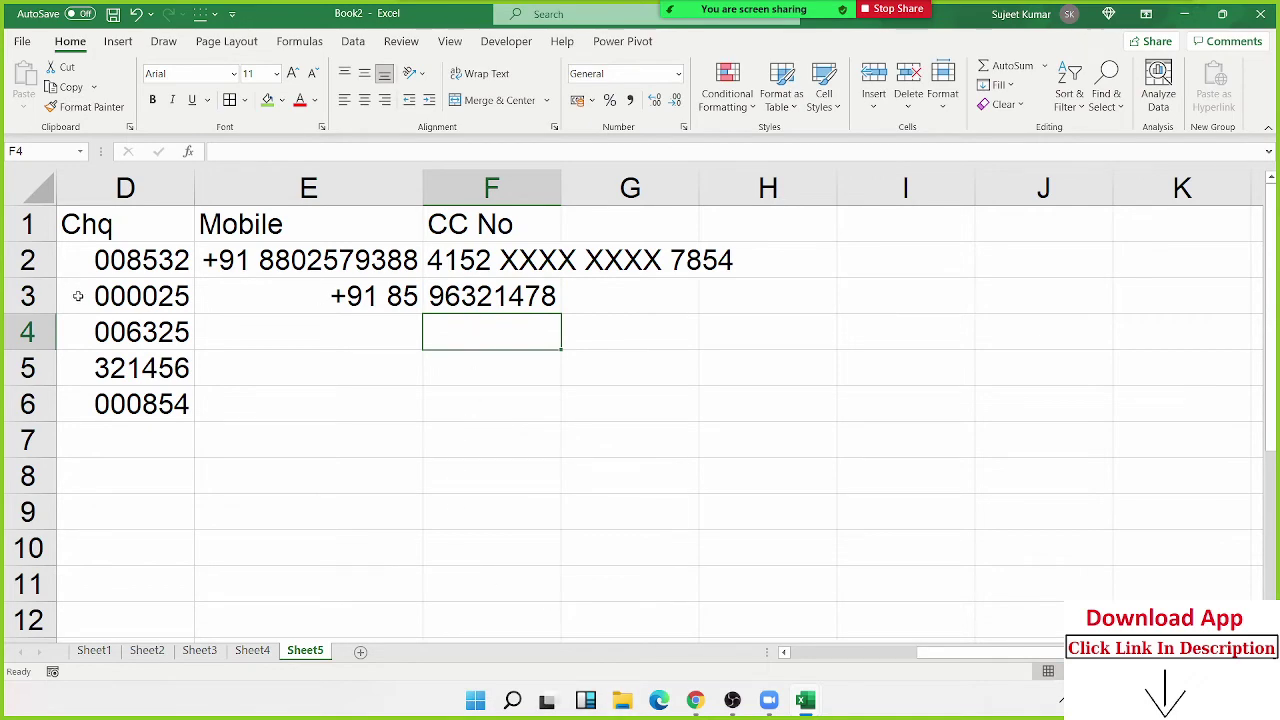
left_click_drag(78, 296, 3, 294)
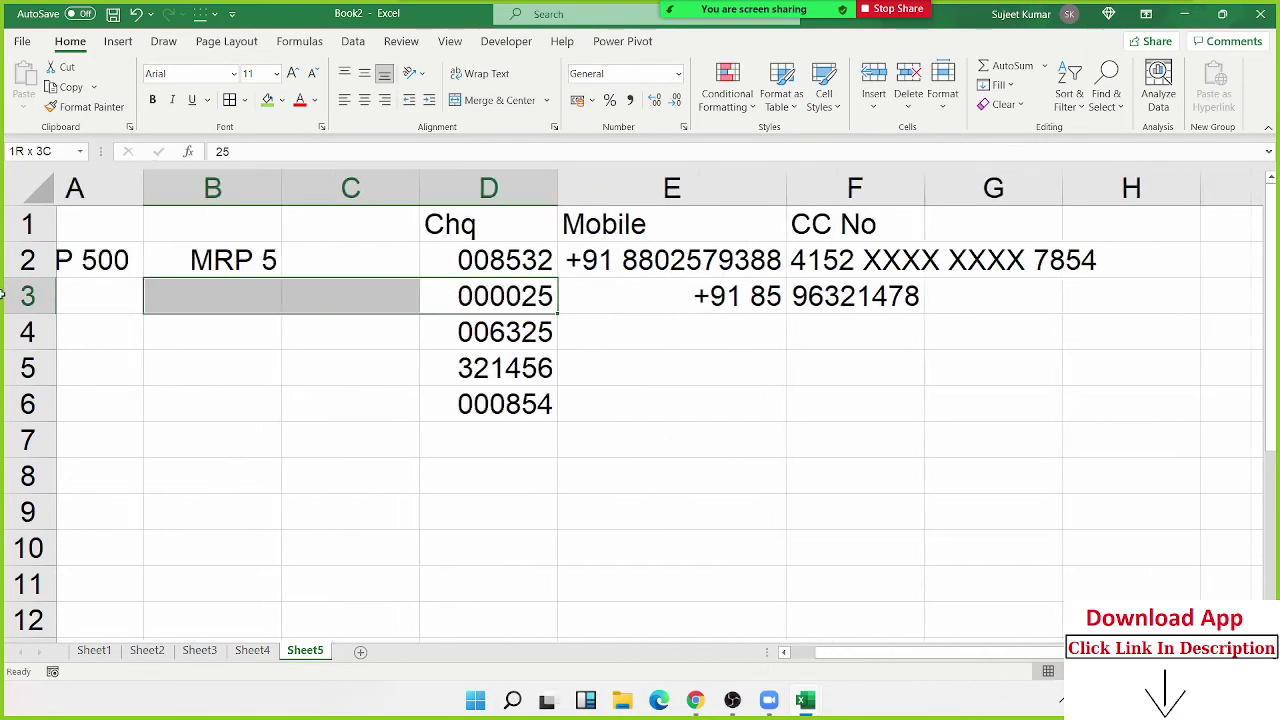
- Give F3 the custom format 0000 "XXXX XXXX" 0000 to mask its middle digits
left_click(916, 289)
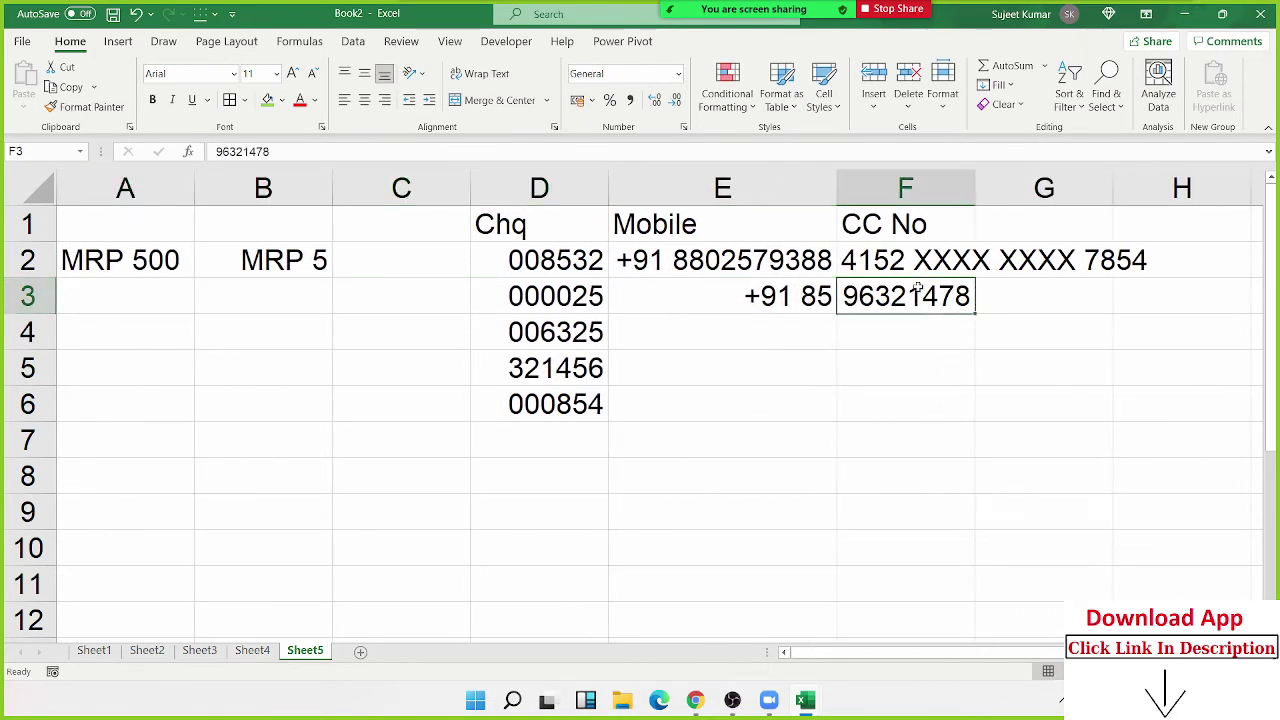
left_click(684, 127)
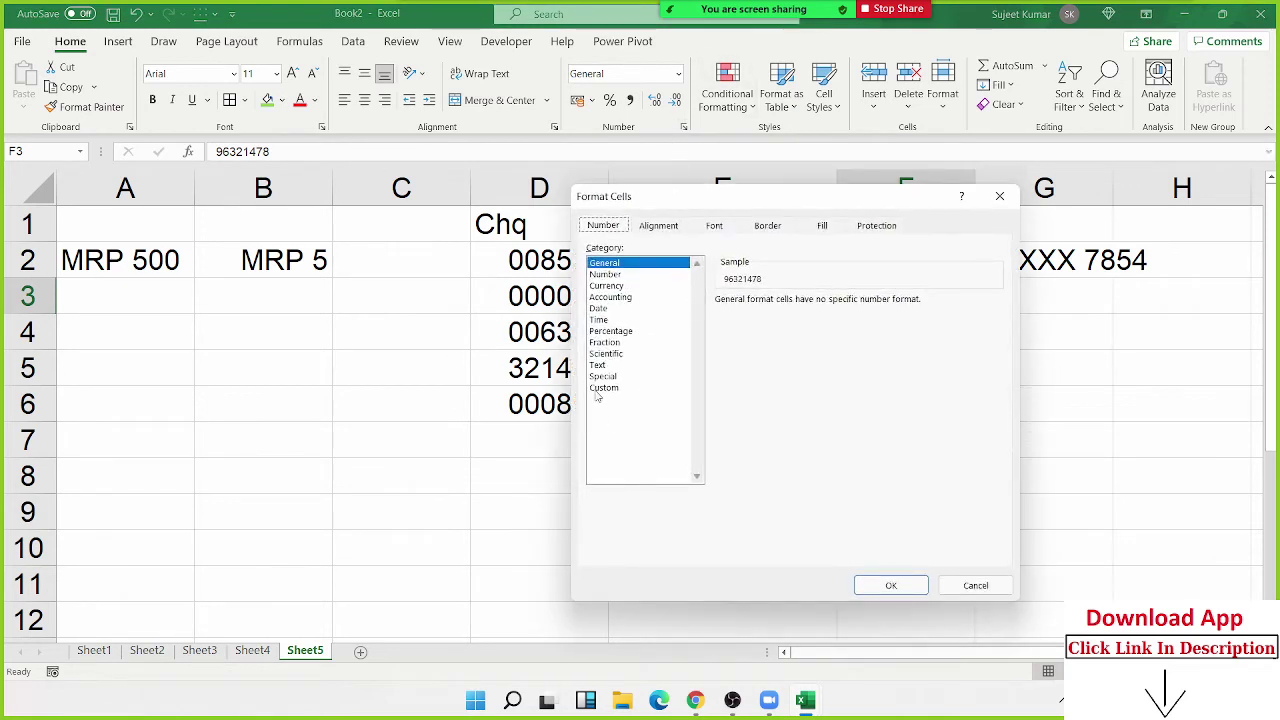
left_click(603, 387)
double_click(725, 316)
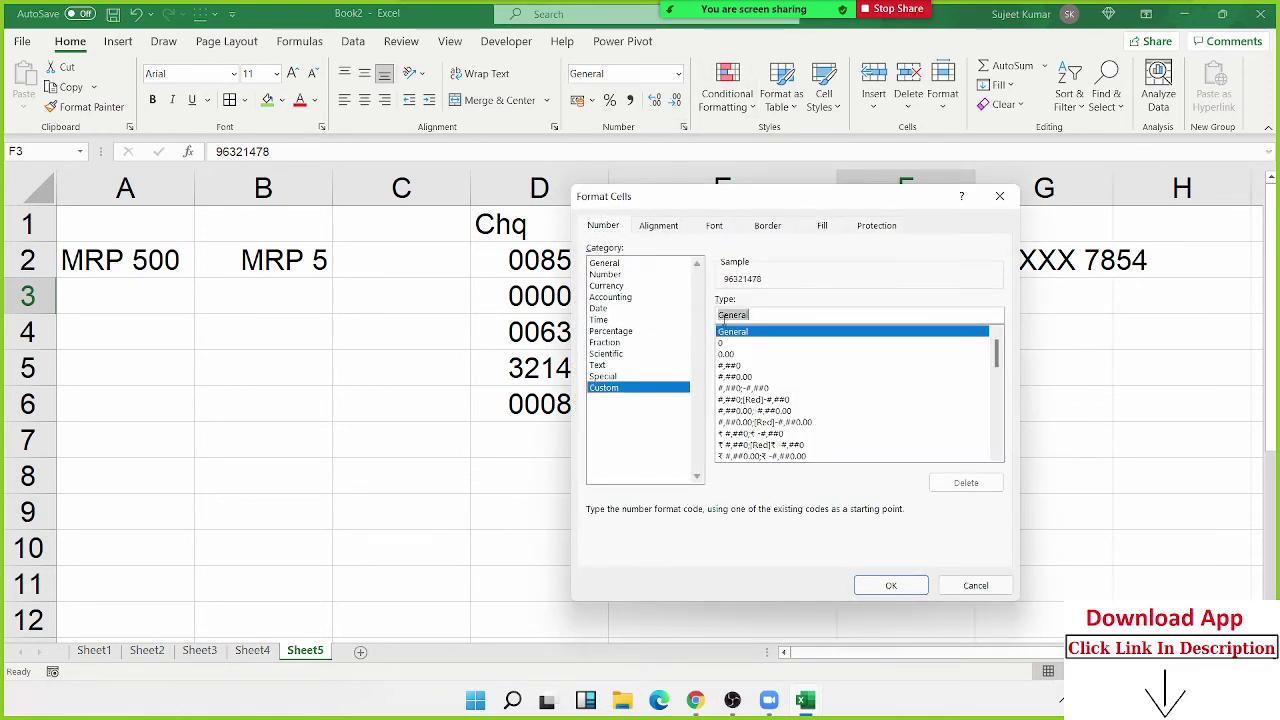
key("BackSpace")
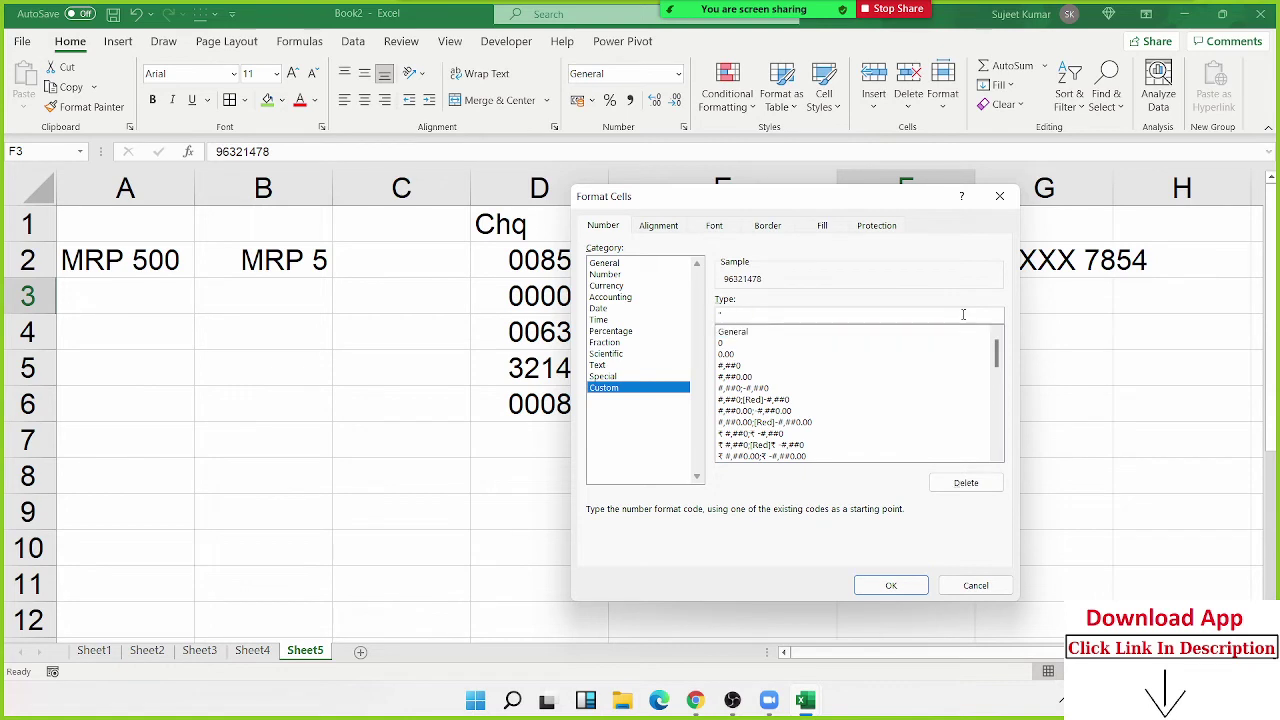
type("00")
type(" \"")
type("X")
type("XXX XXXX")
type("\"")
type(" 0")
type("000")
key("Return")
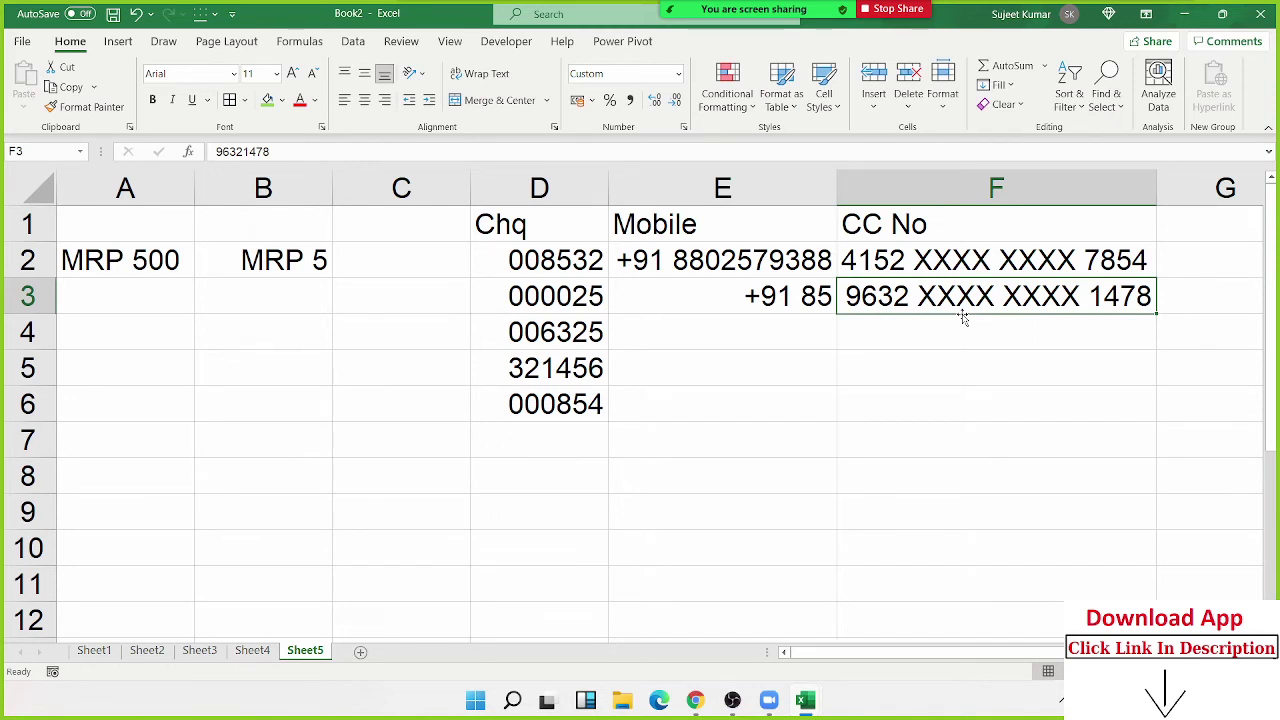
key("Right")
key("Left")
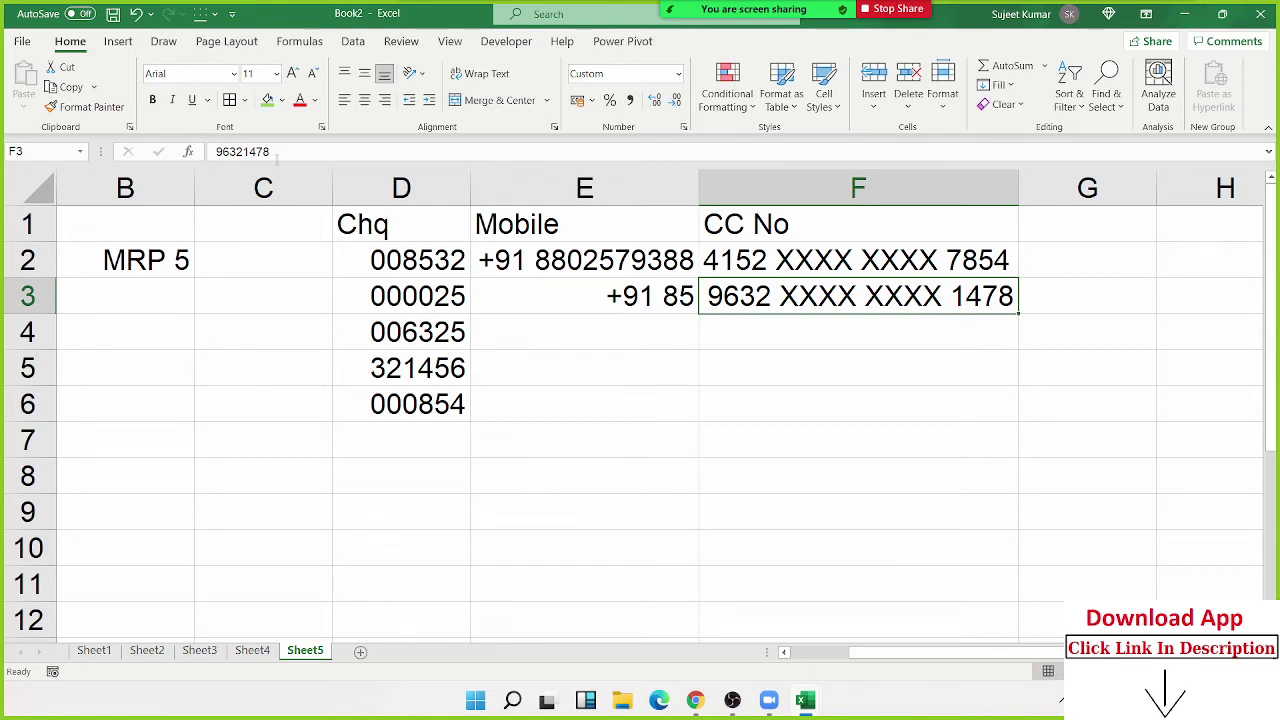
- Delete the last digit of F3's number so its masked display starts with a zero
left_click(277, 155)
key("BackSpace")
key("Return")
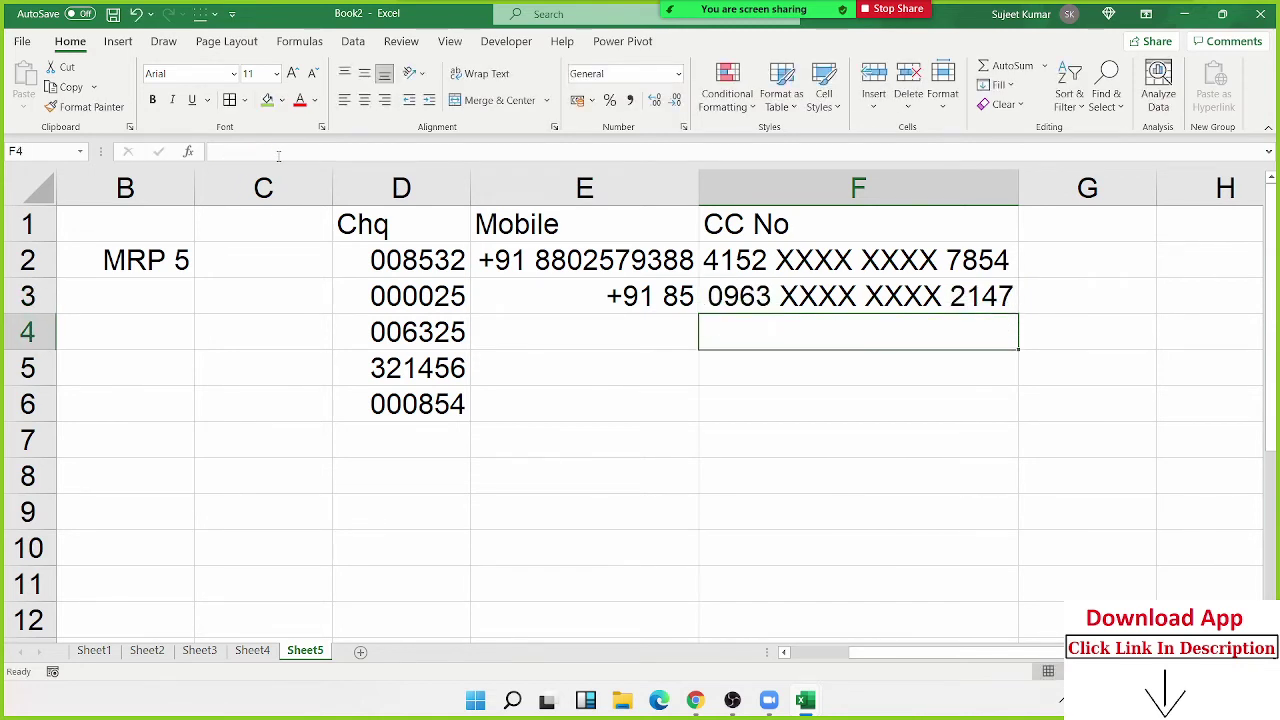
- Check the stored values in F3, E3 and B2, then select C10 for a new entry
left_click(898, 303)
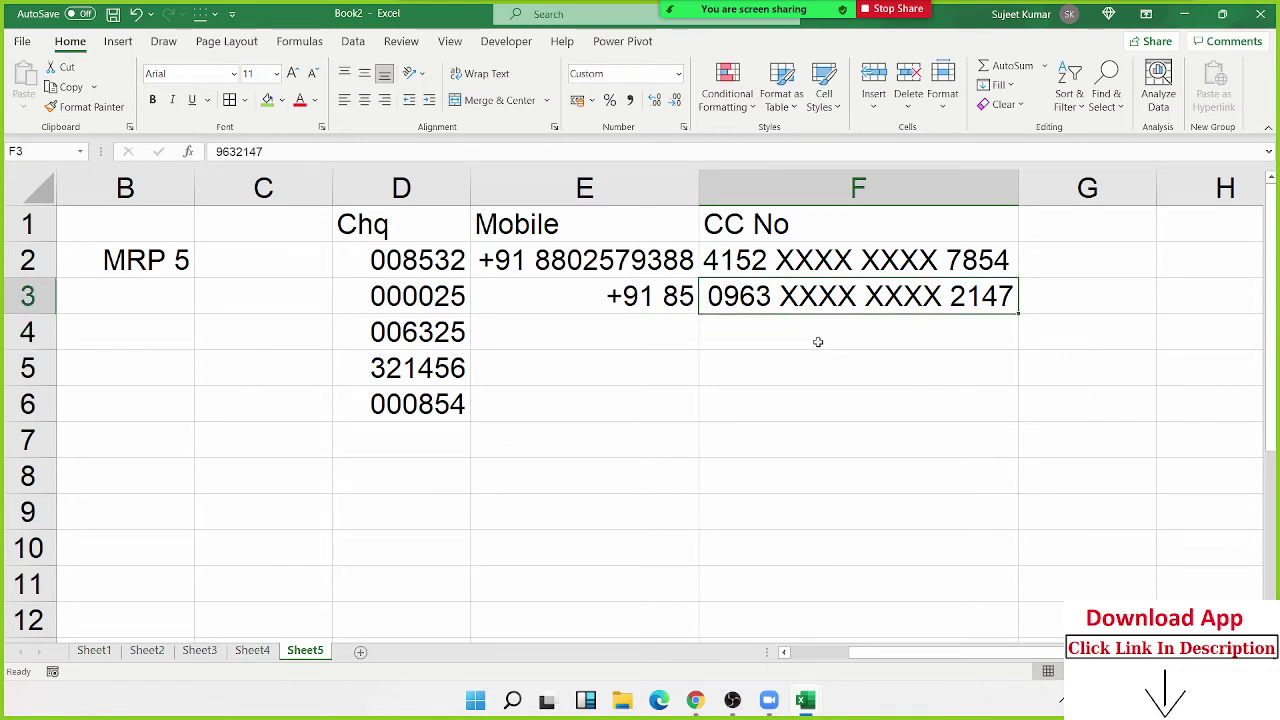
left_click(628, 296)
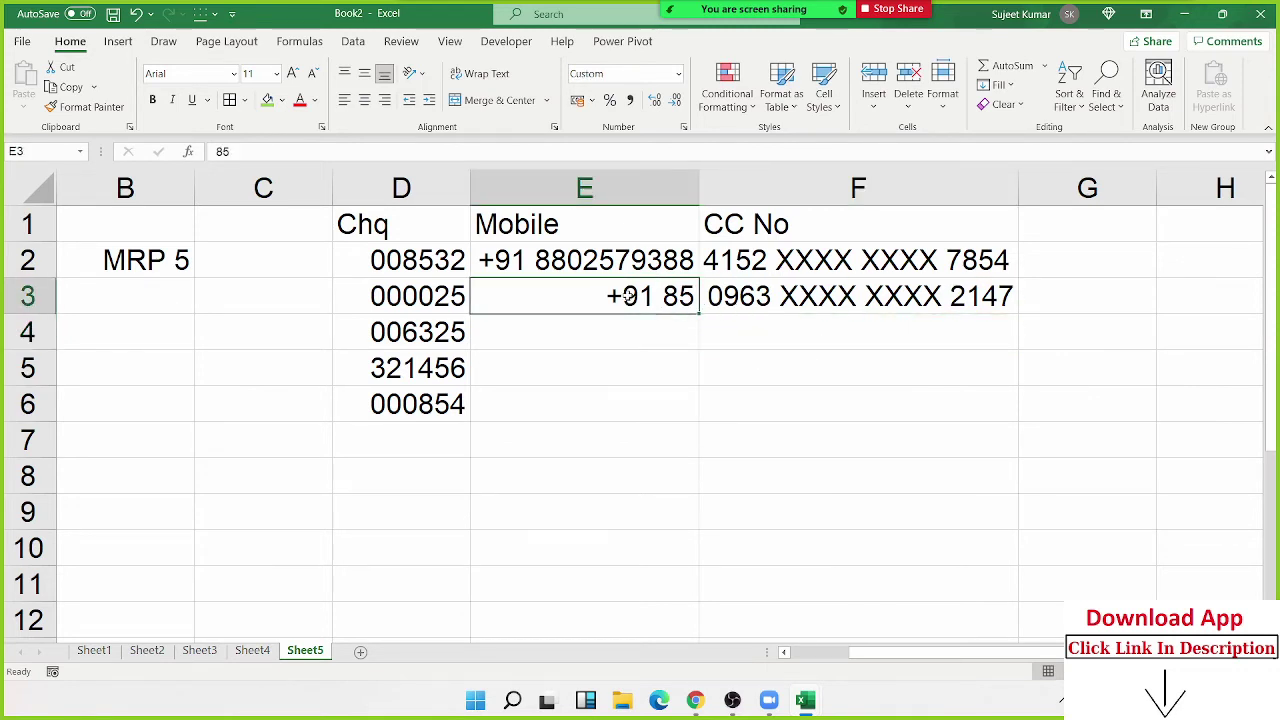
left_click(772, 308)
left_click(118, 262)
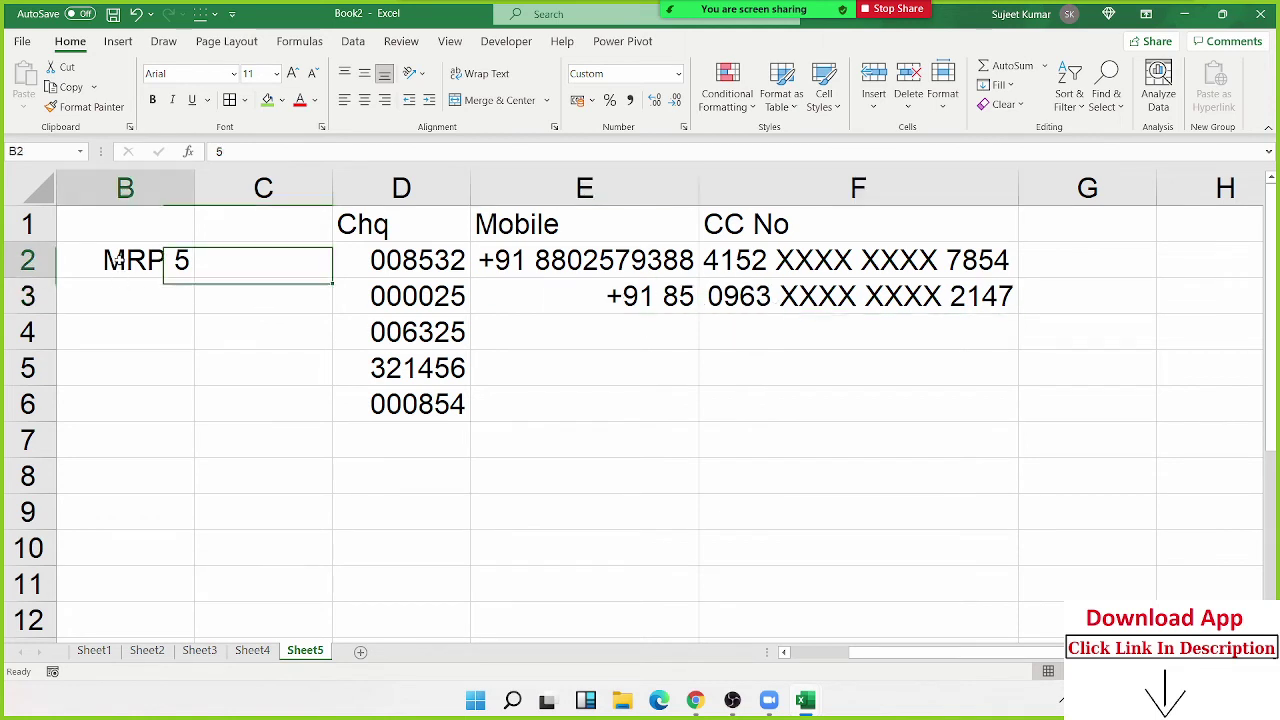
left_click(655, 310)
scroll(209, 405, "down", 1)
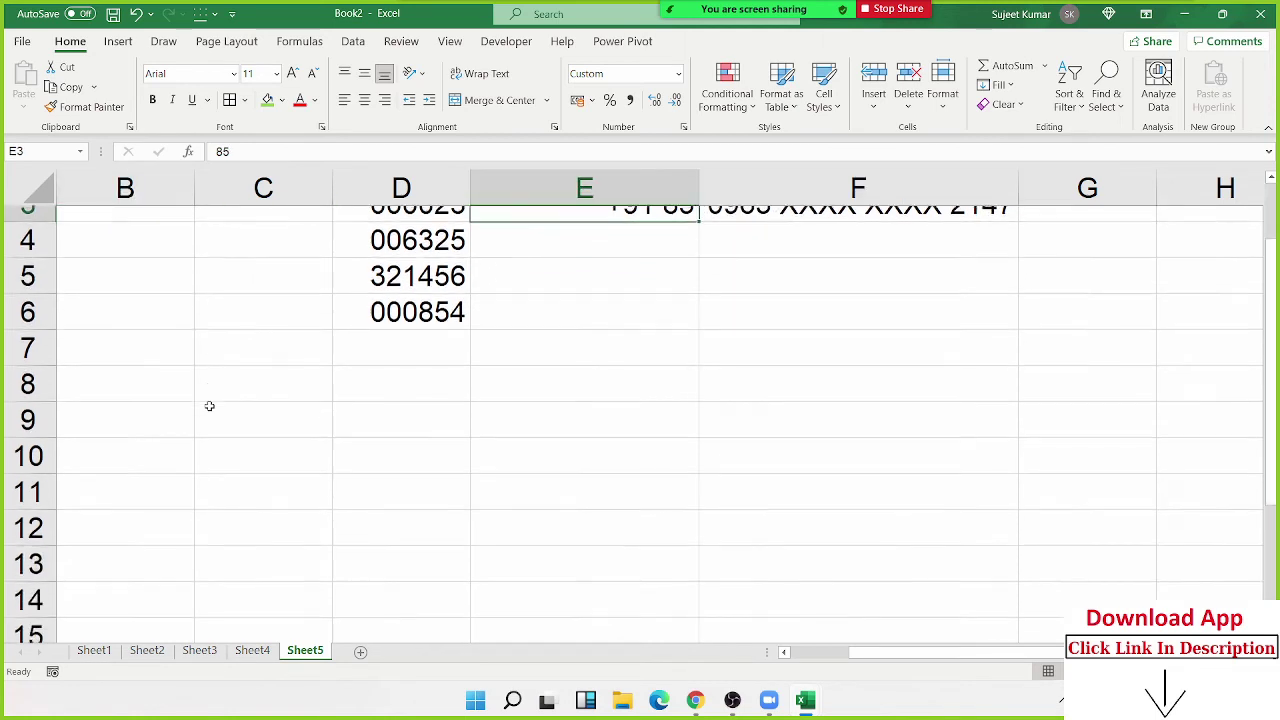
scroll(209, 405, "down", 1)
left_click(231, 322)
- Enter 25000 in C10, replacing the mistyped 2500
type("250")
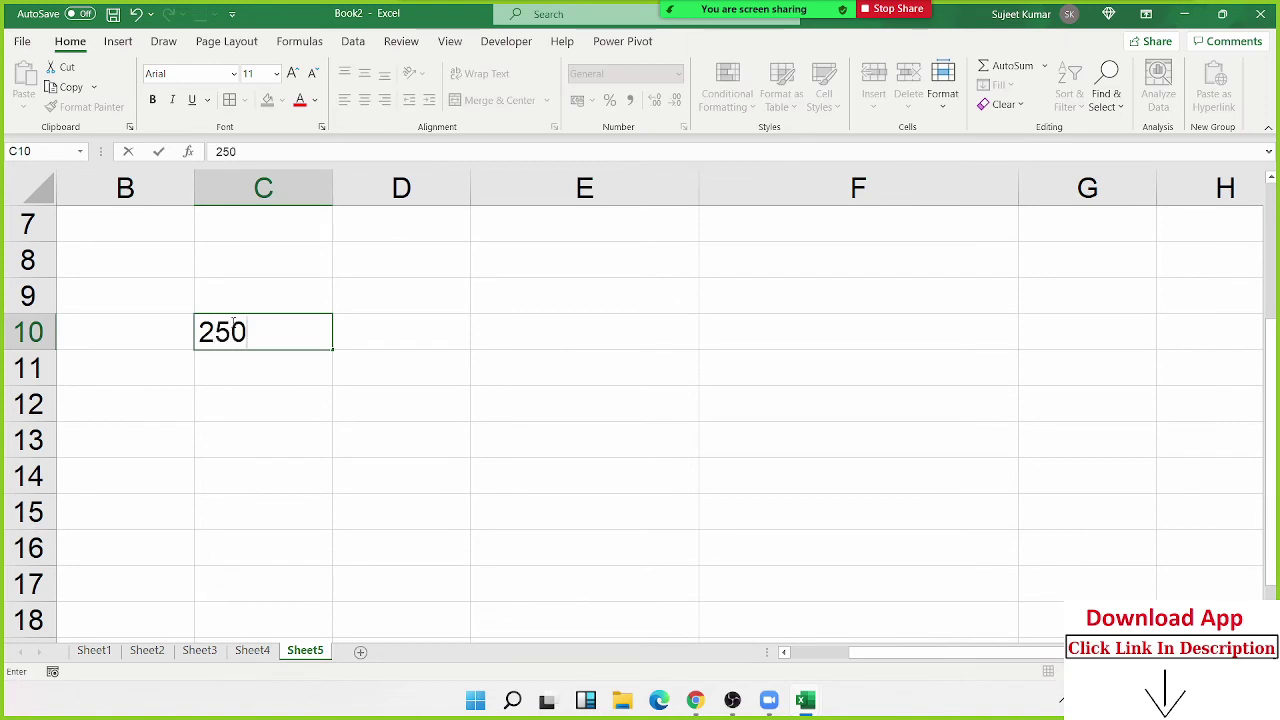
type("0")
key("Return")
left_click(231, 322)
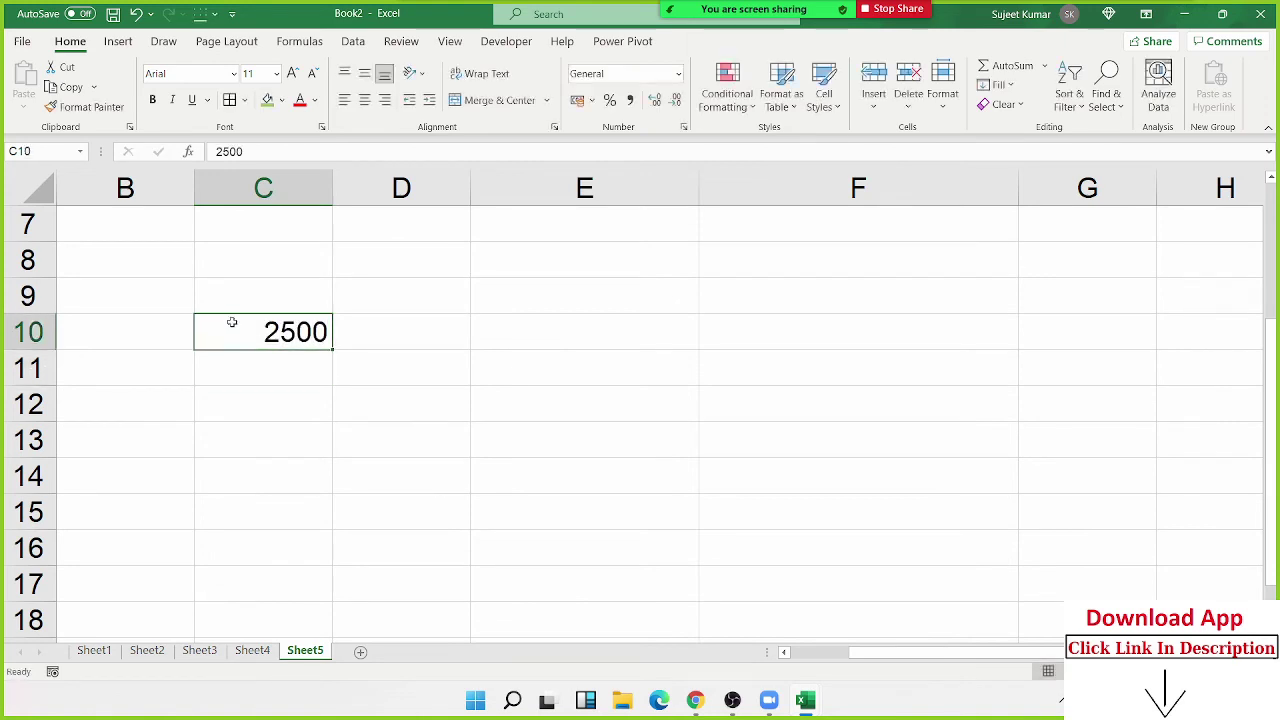
type("25000")
key("Return")
left_click(231, 322)
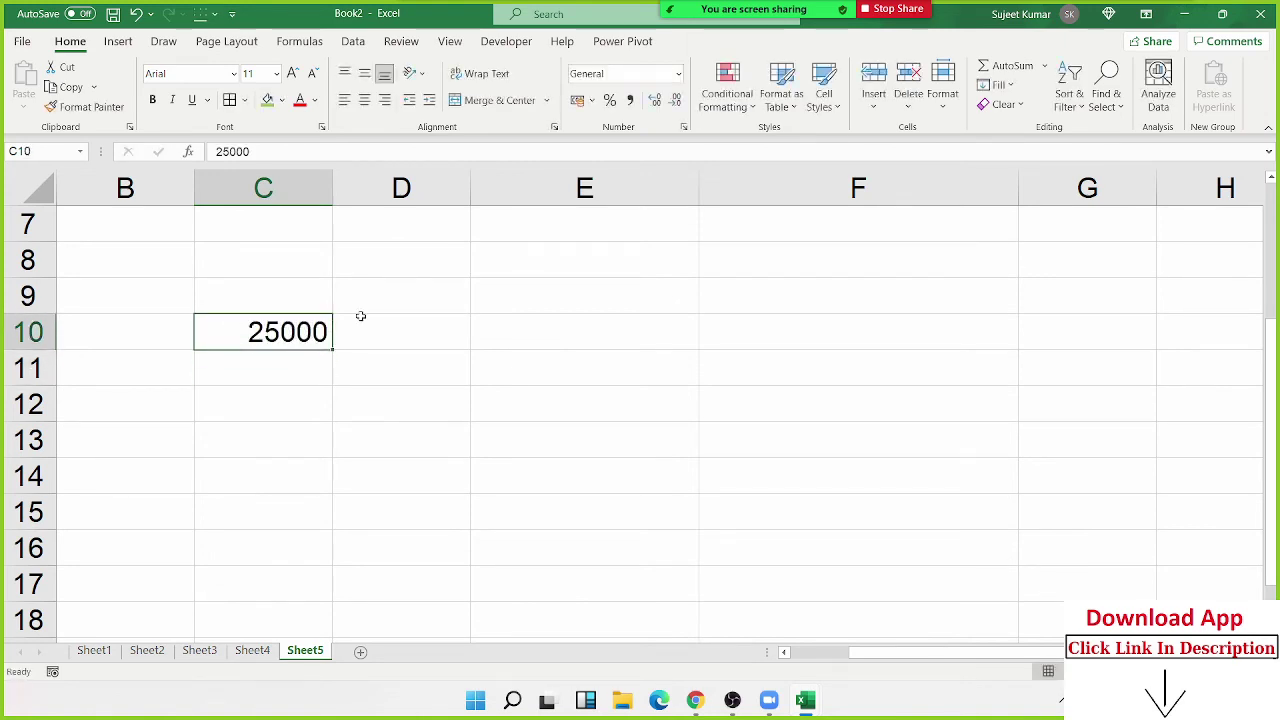
- Give C10 the custom number format #,"K" so it reads 25 K
left_click(684, 127)
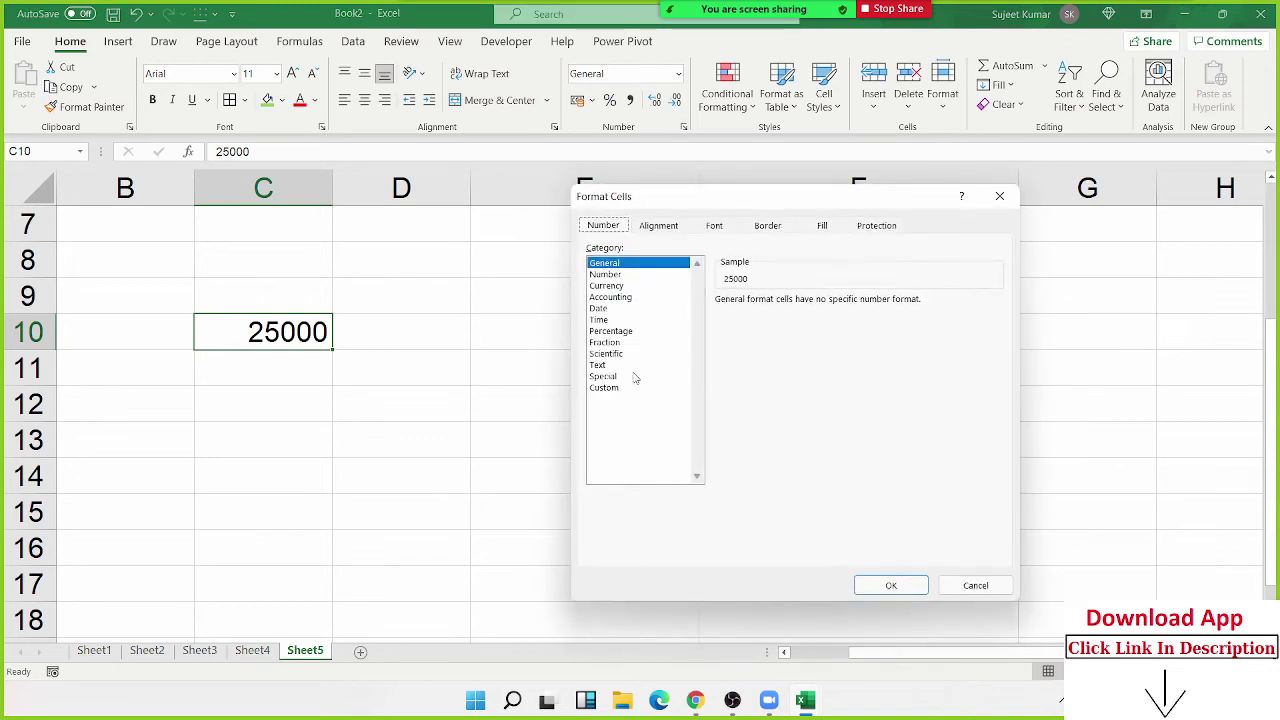
left_click(627, 388)
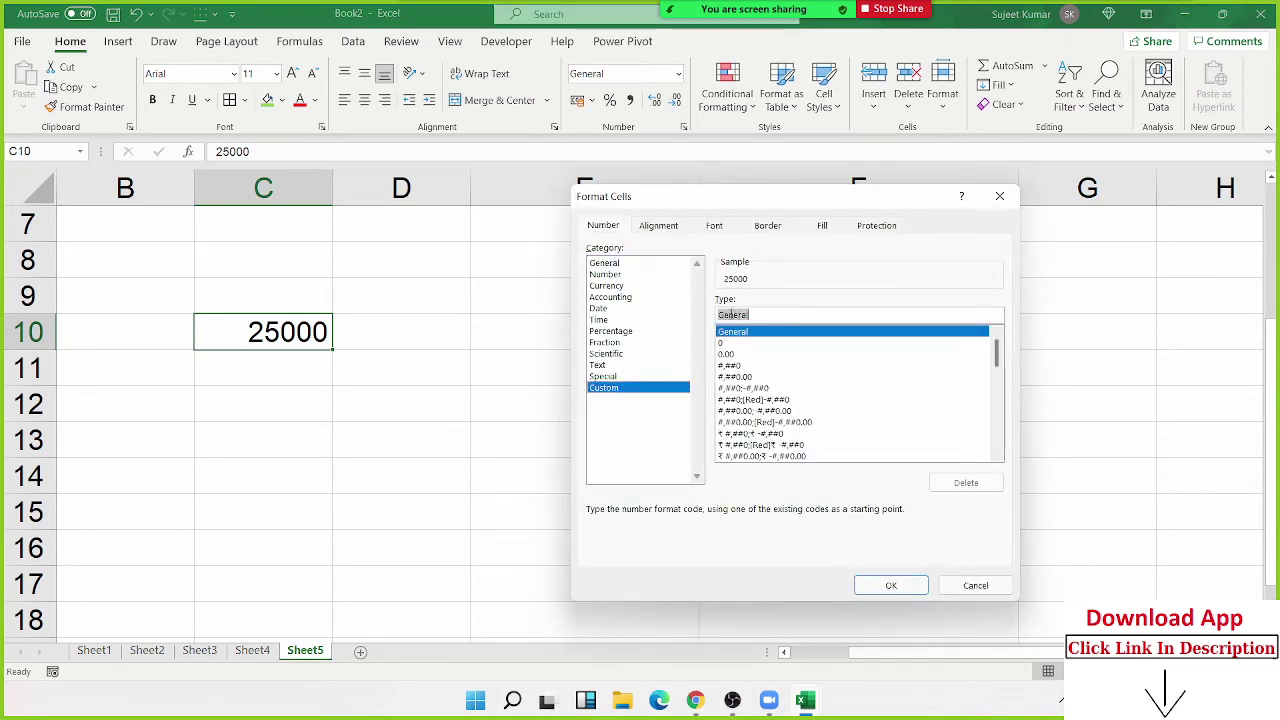
type("#, \"K")
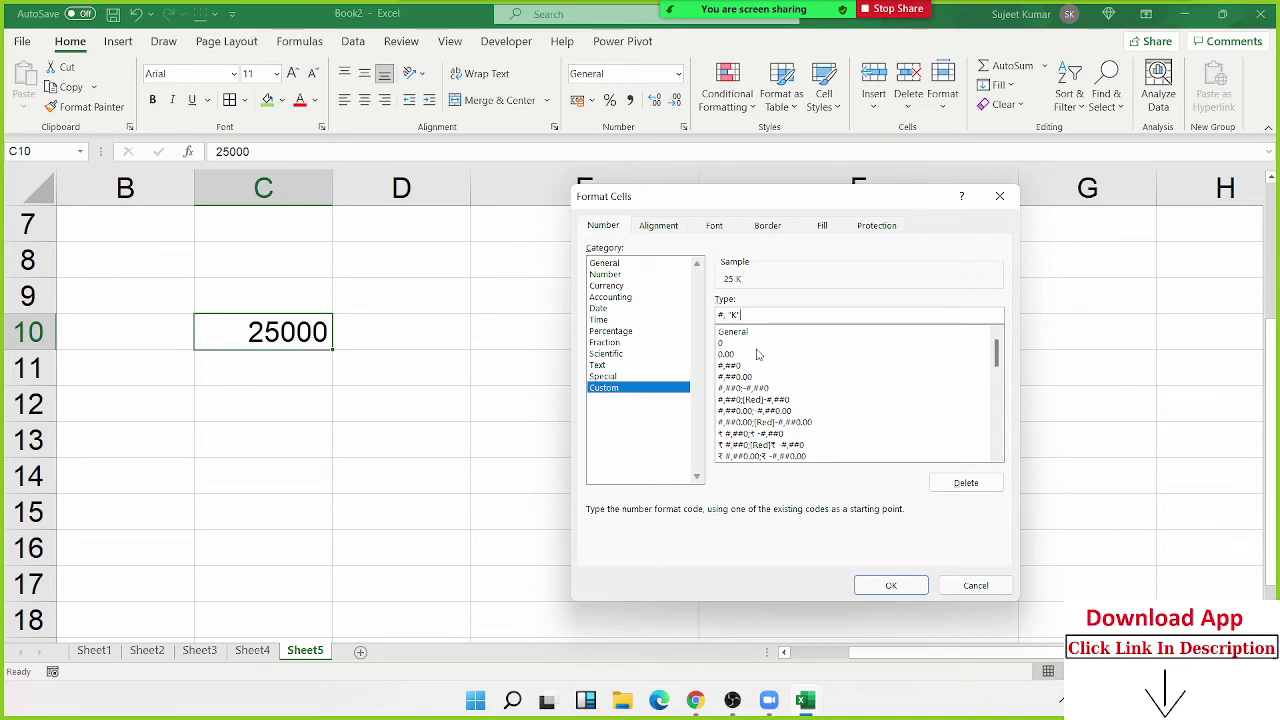
key("Return")
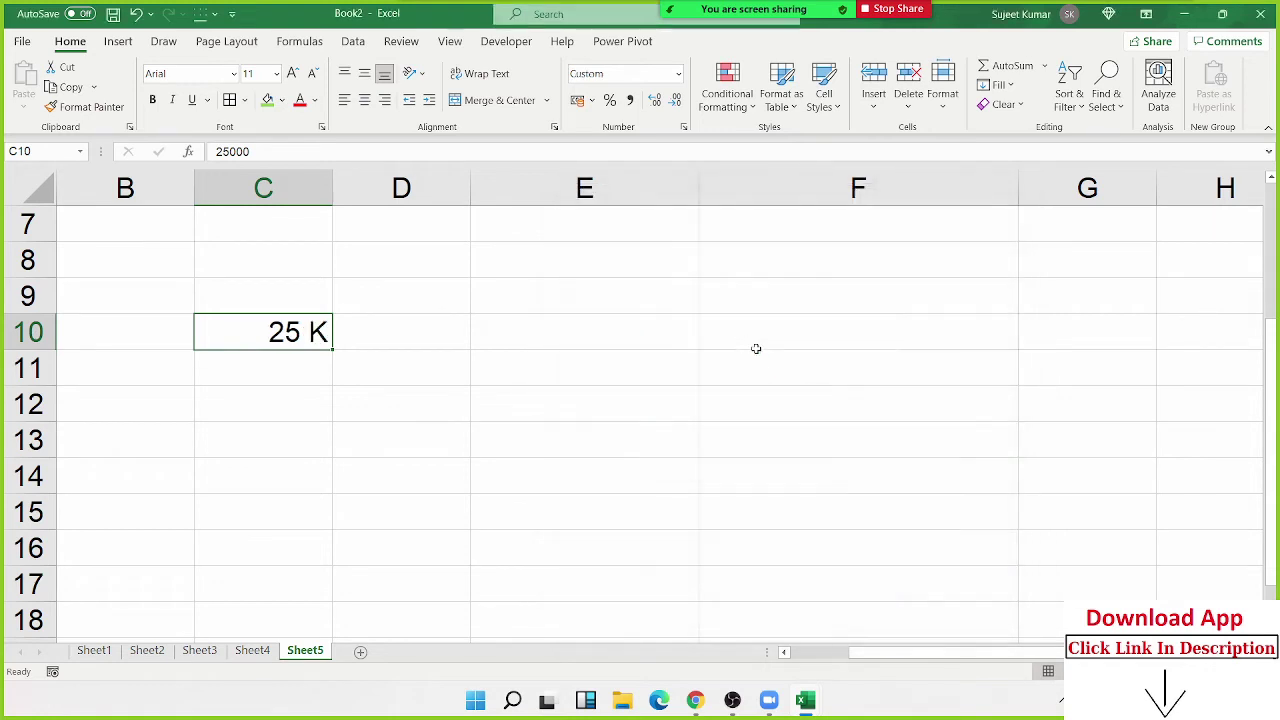
- Enter 1000 in D10 and the formula =C10+D10 in E10, showing 26 K
key("Right")
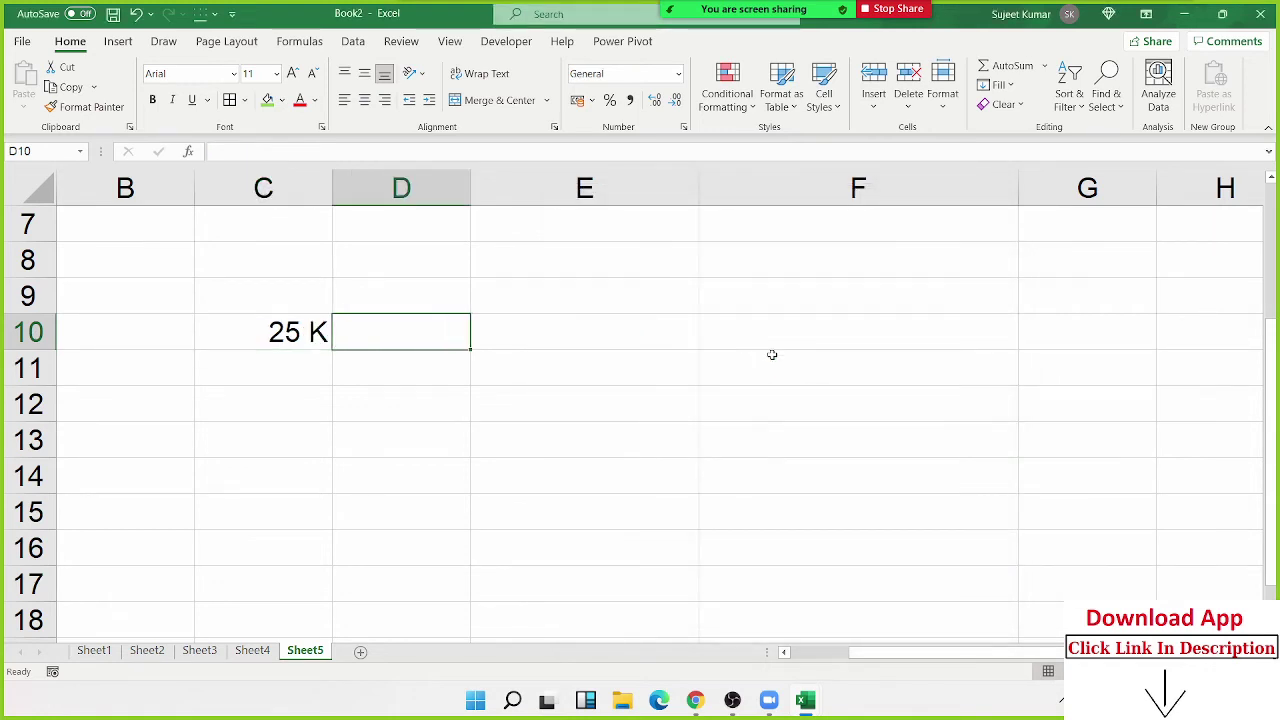
type("1000")
key("Right")
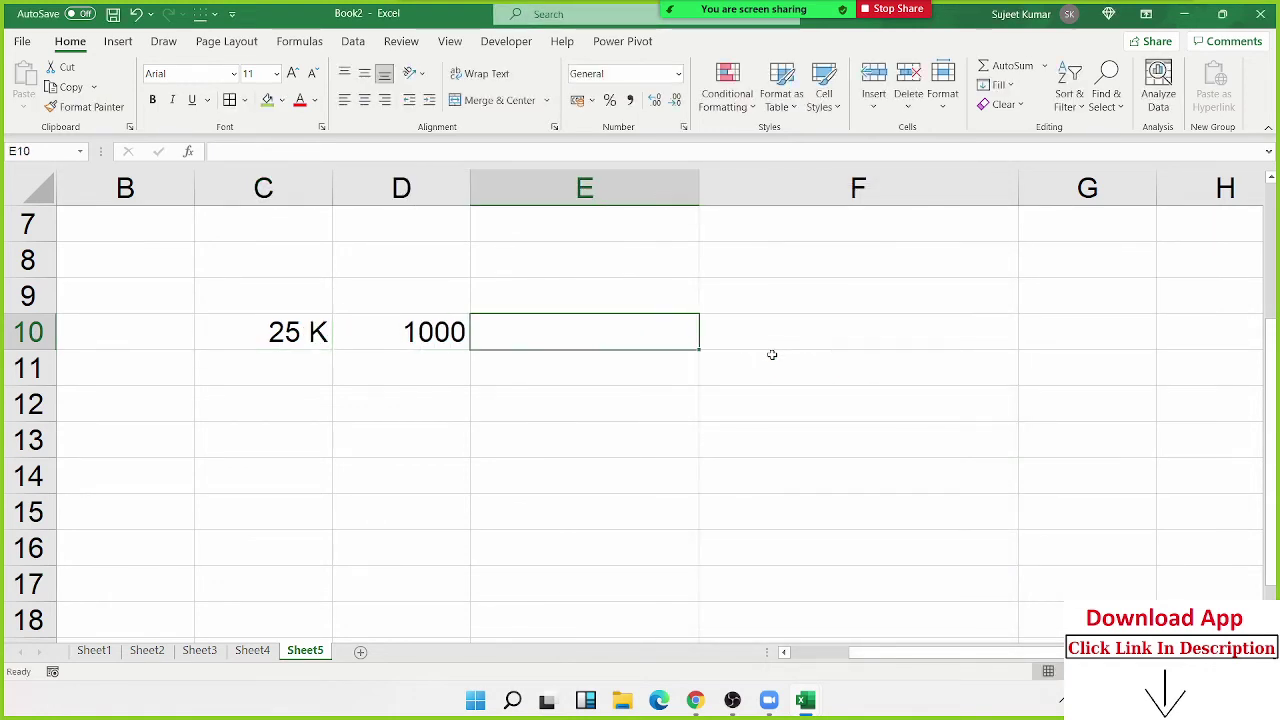
type("=")
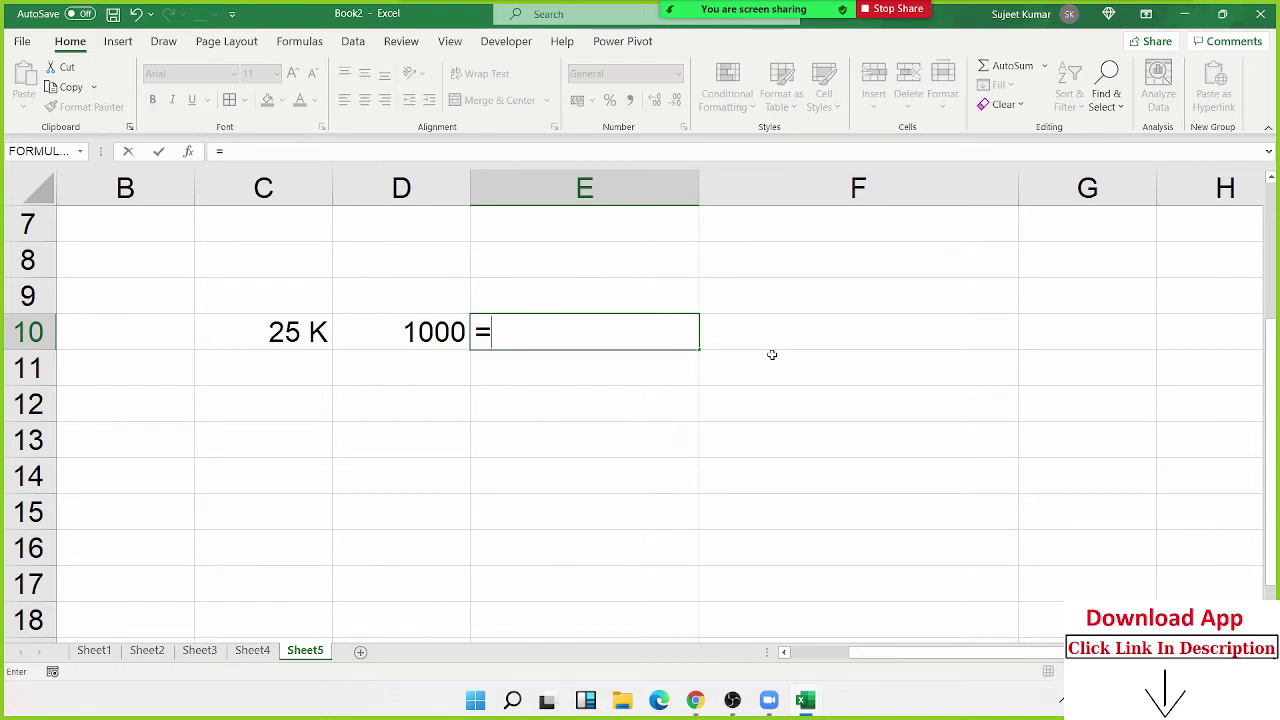
key("Left")
key("Left")
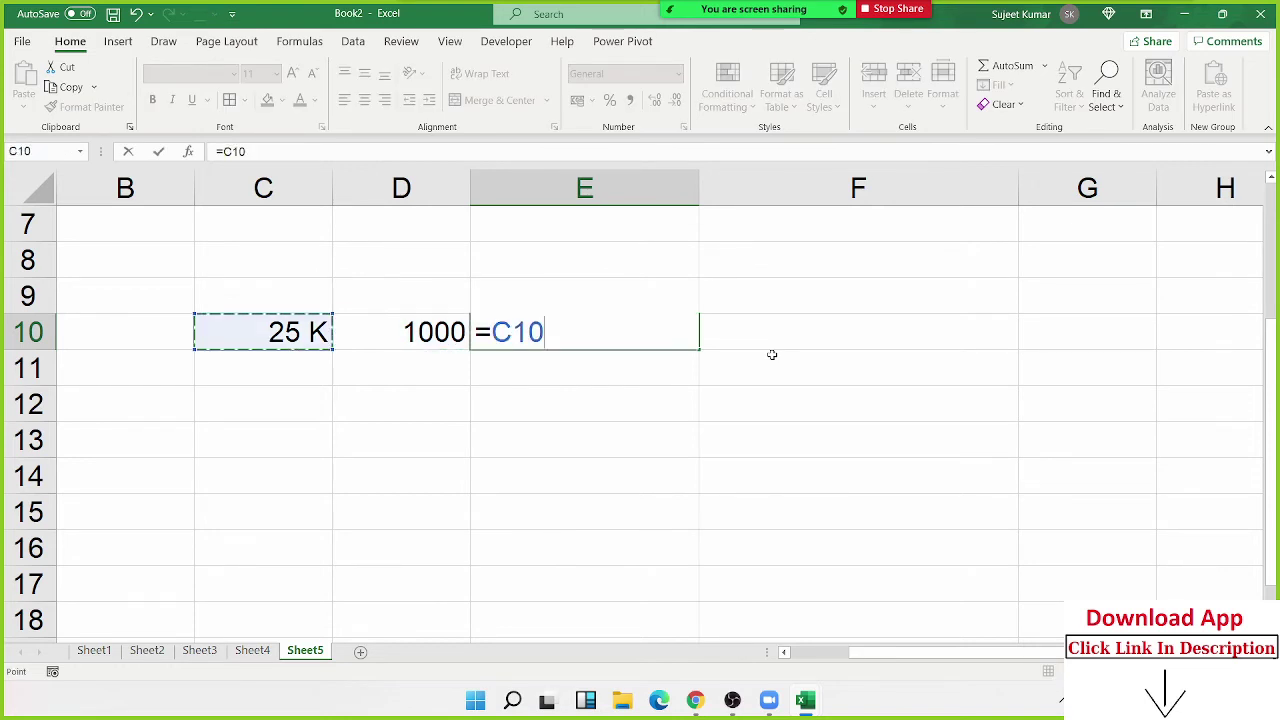
type("+")
key("Left")
key("Return")
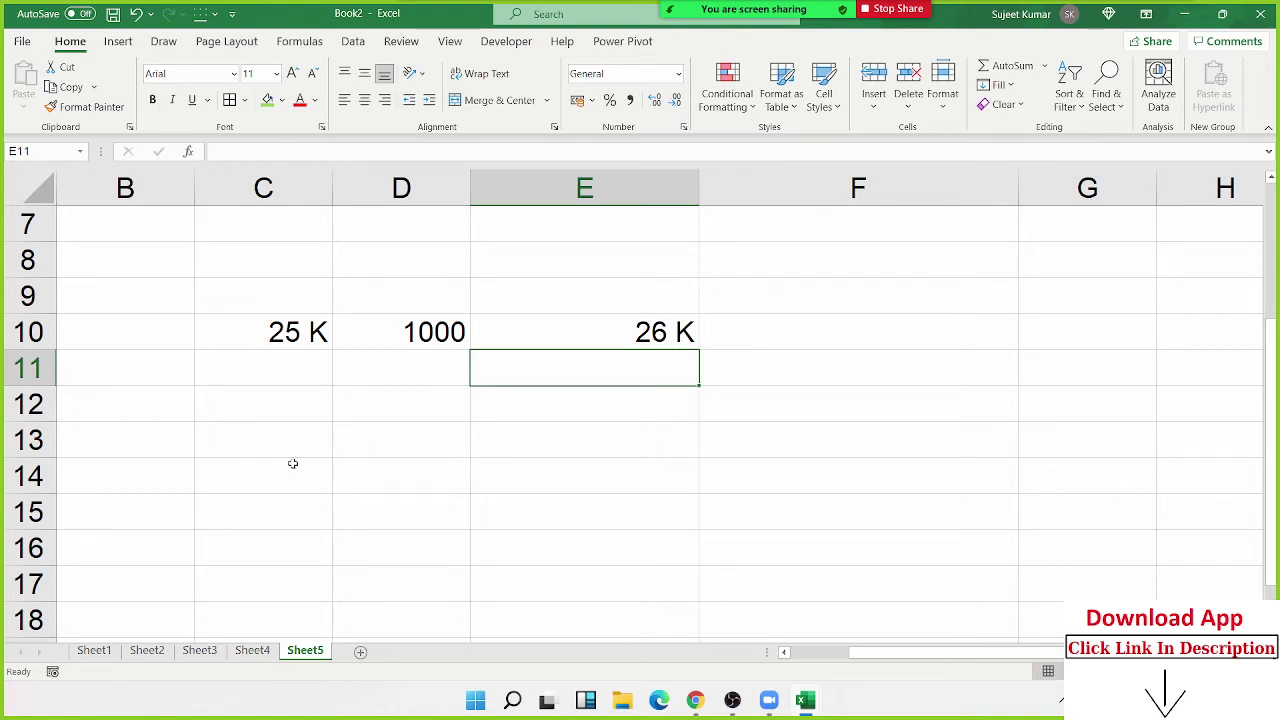
scroll(427, 436, "up", 1)
scroll(427, 436, "up", 2)
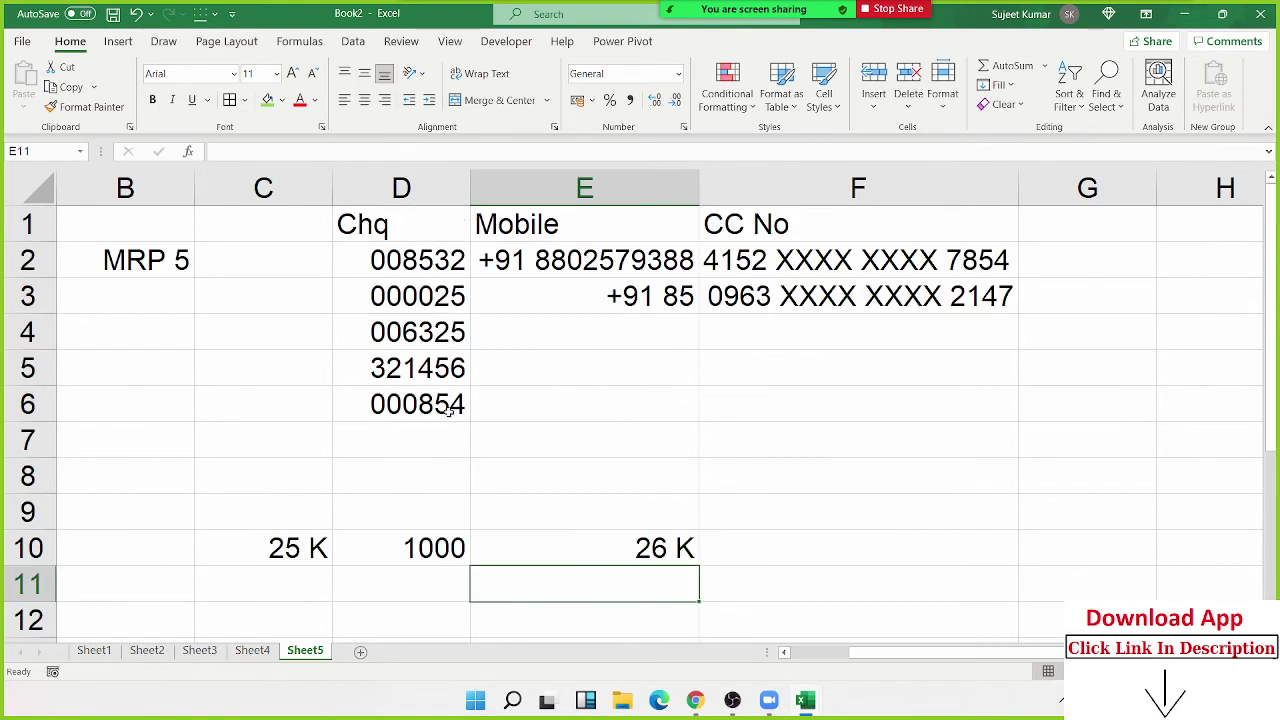
left_click(928, 516)
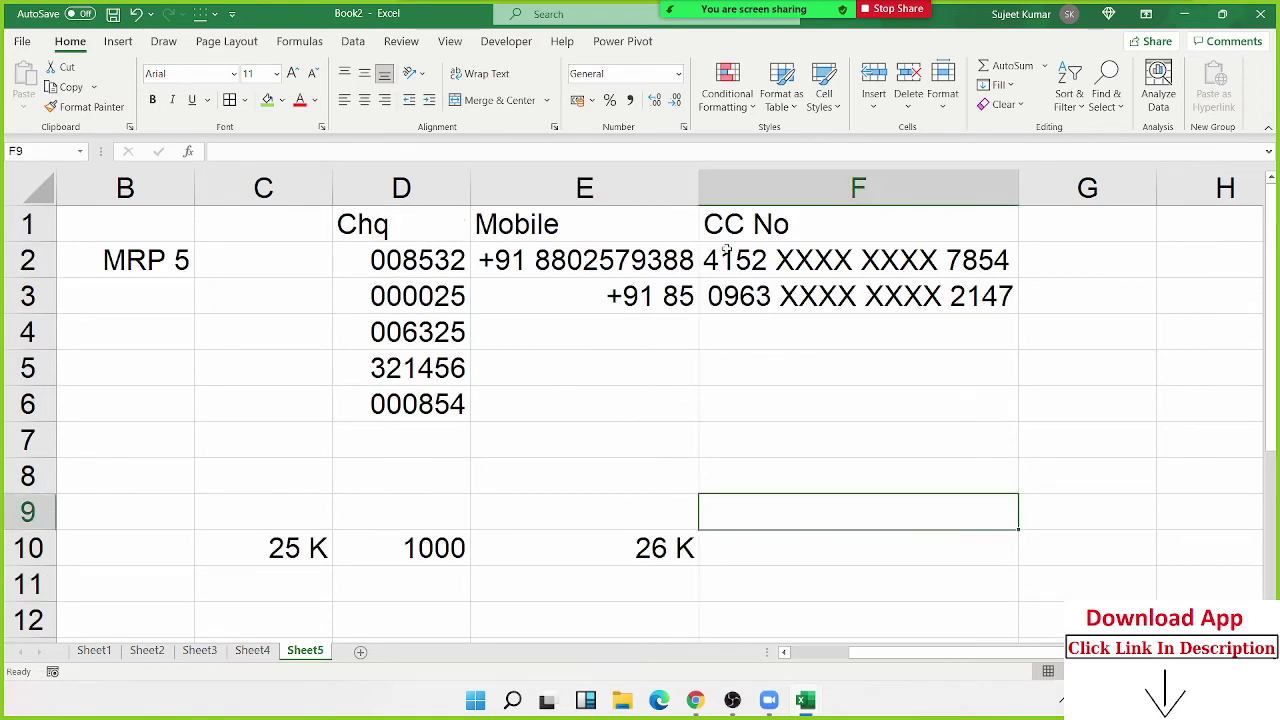
left_click(683, 127)
left_click(612, 388)
mouse_move(659, 700)
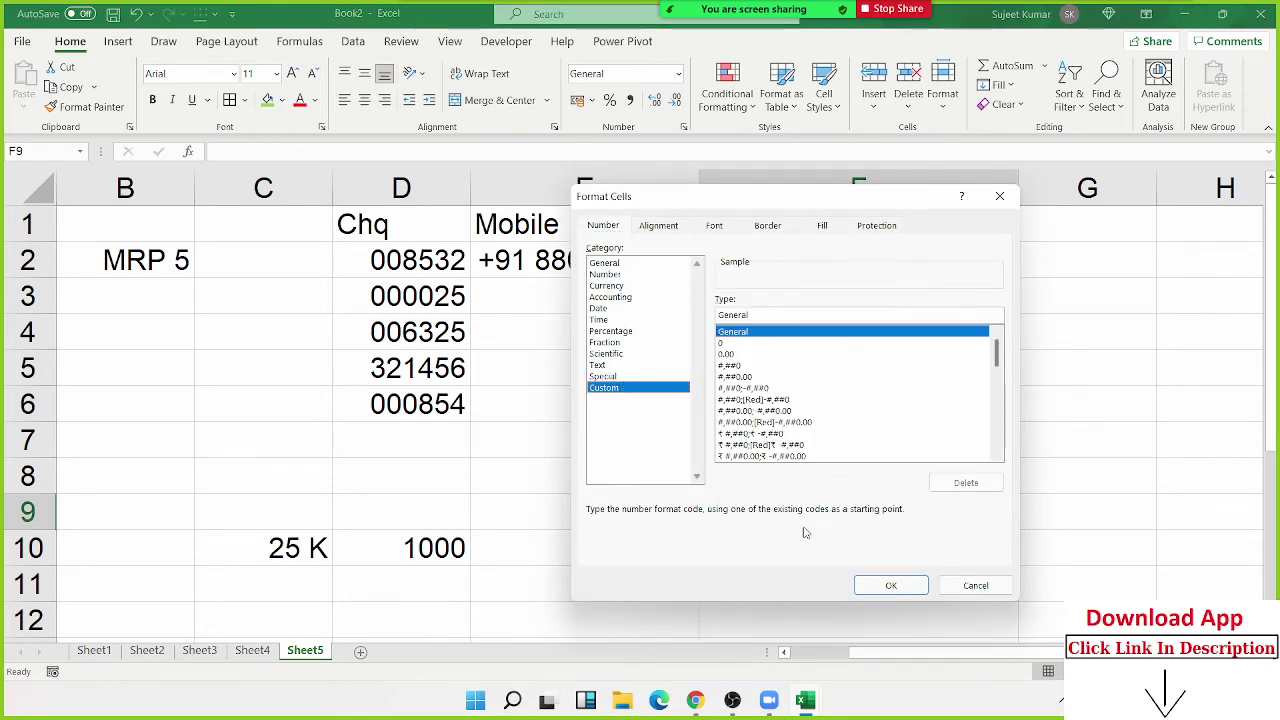
key("Escape")
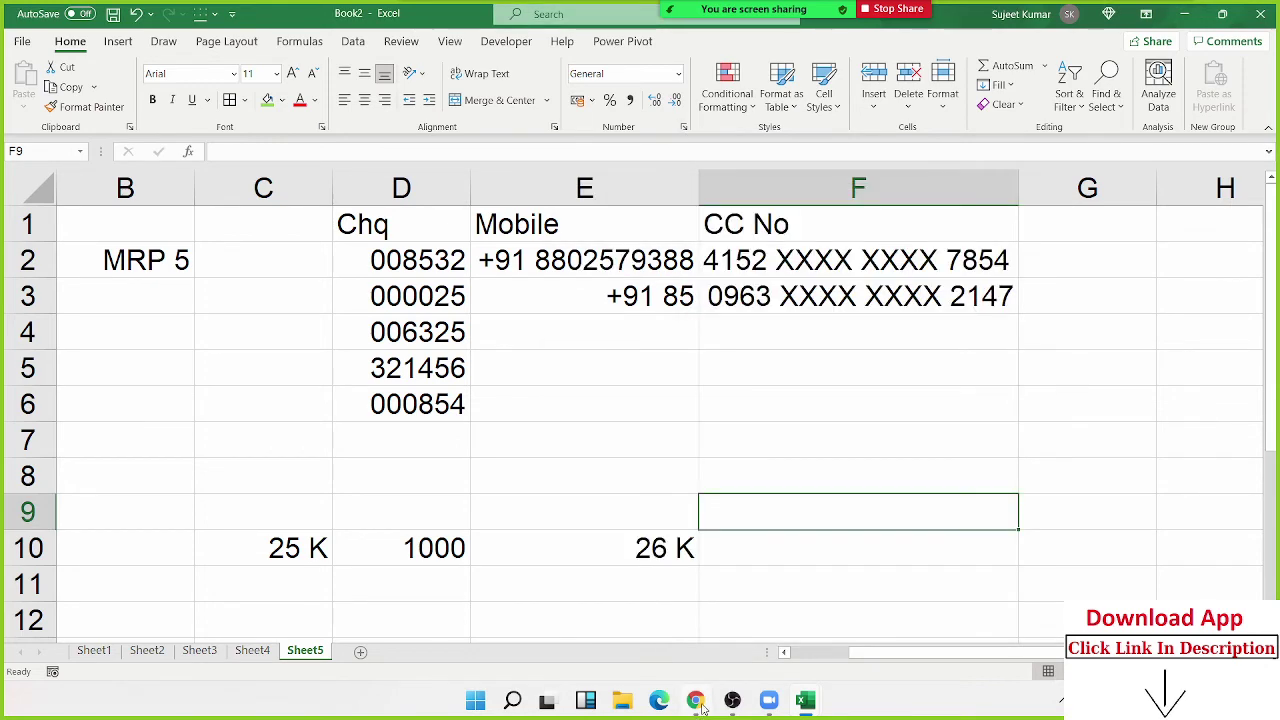
left_click(703, 707)
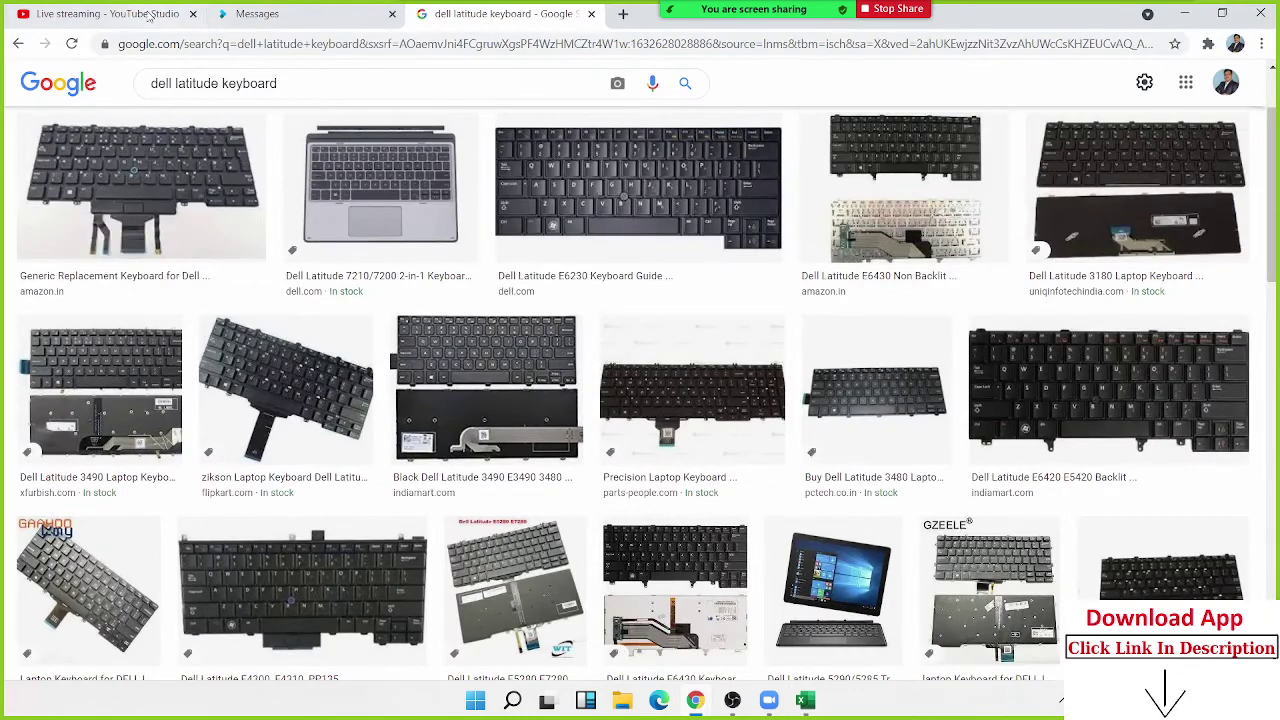
- Load gmail.com in Chrome and bring the Gmail tab to the front
left_click(255, 28)
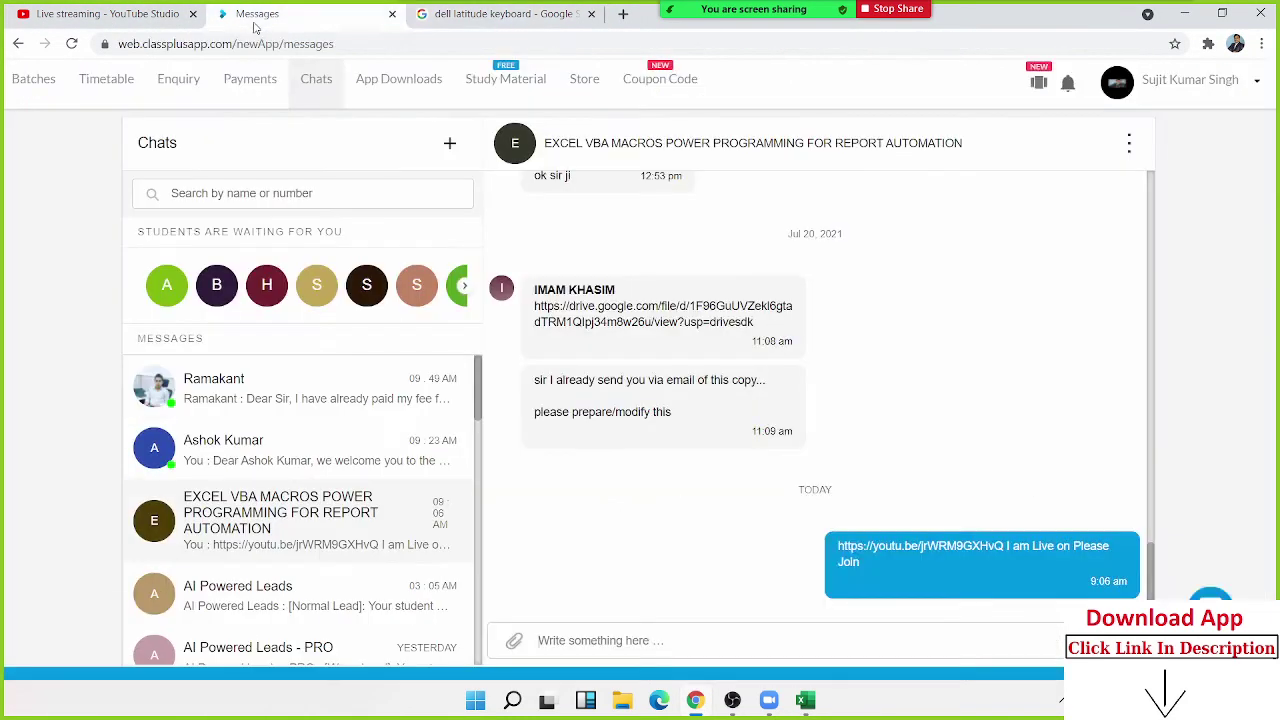
left_click(505, 18)
left_click(480, 48)
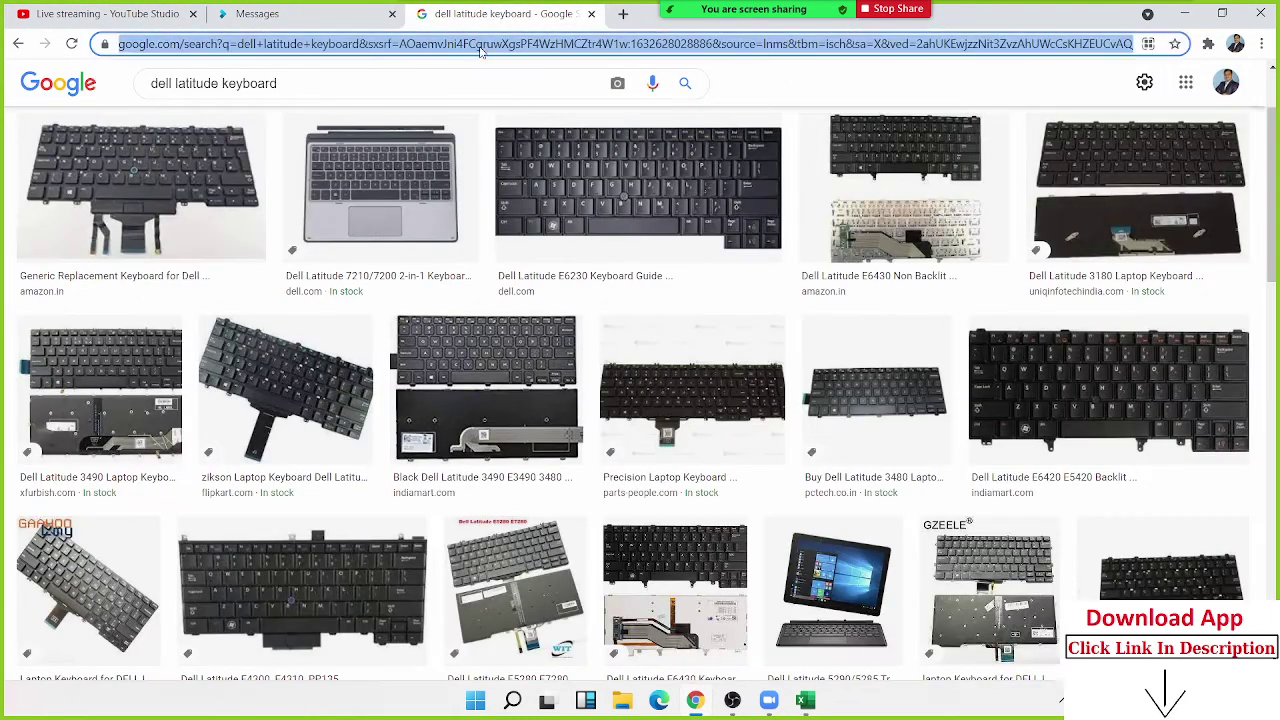
type("gmail.com")
key("Return")
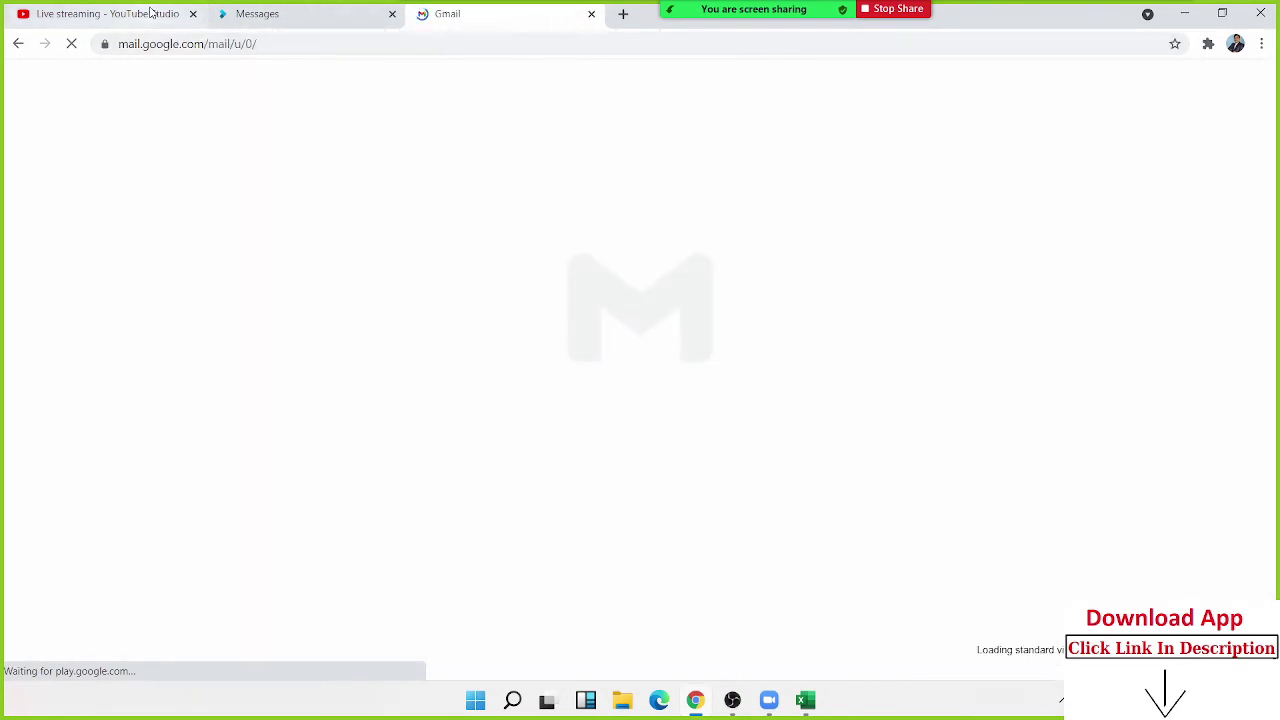
left_click(155, 12)
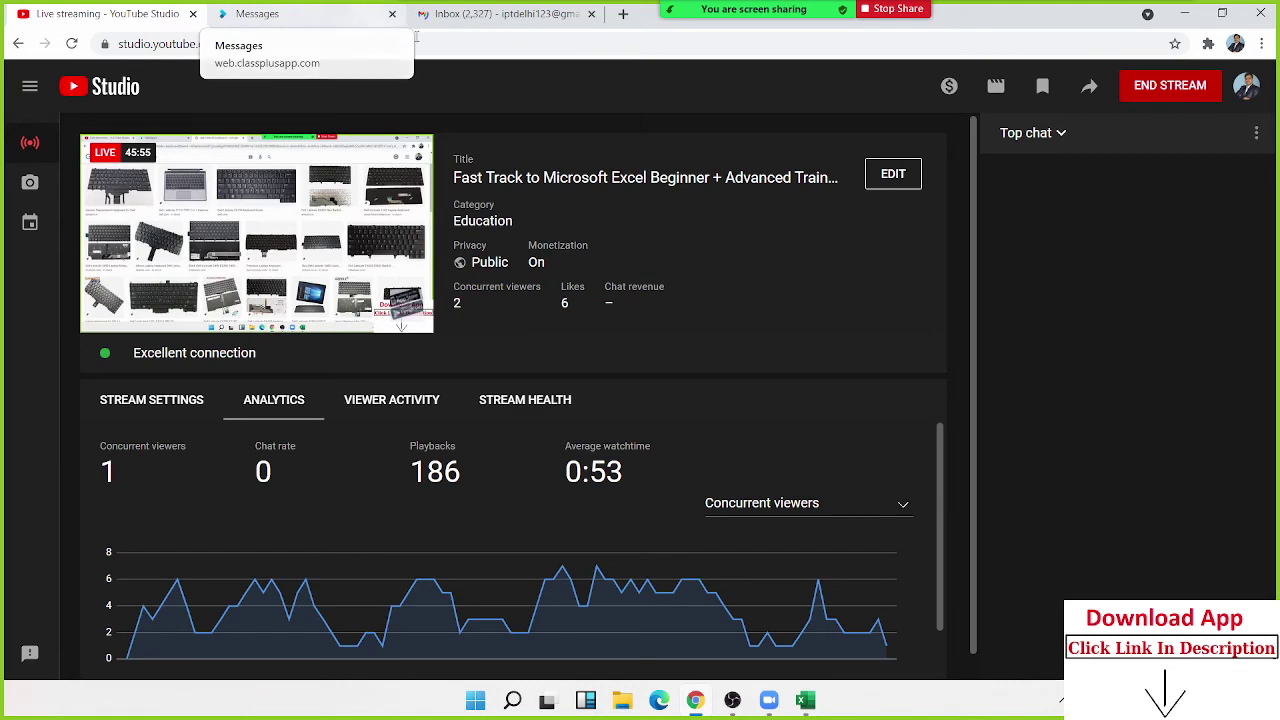
left_click(300, 14)
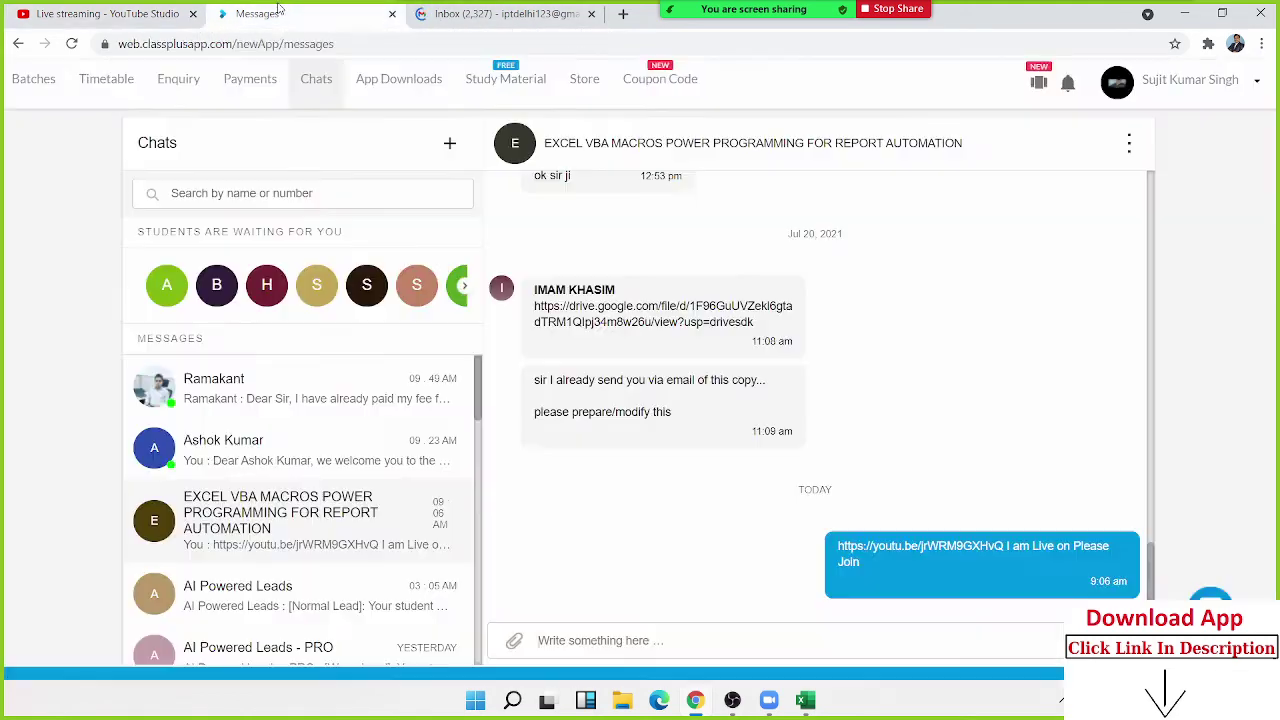
left_click(490, 14)
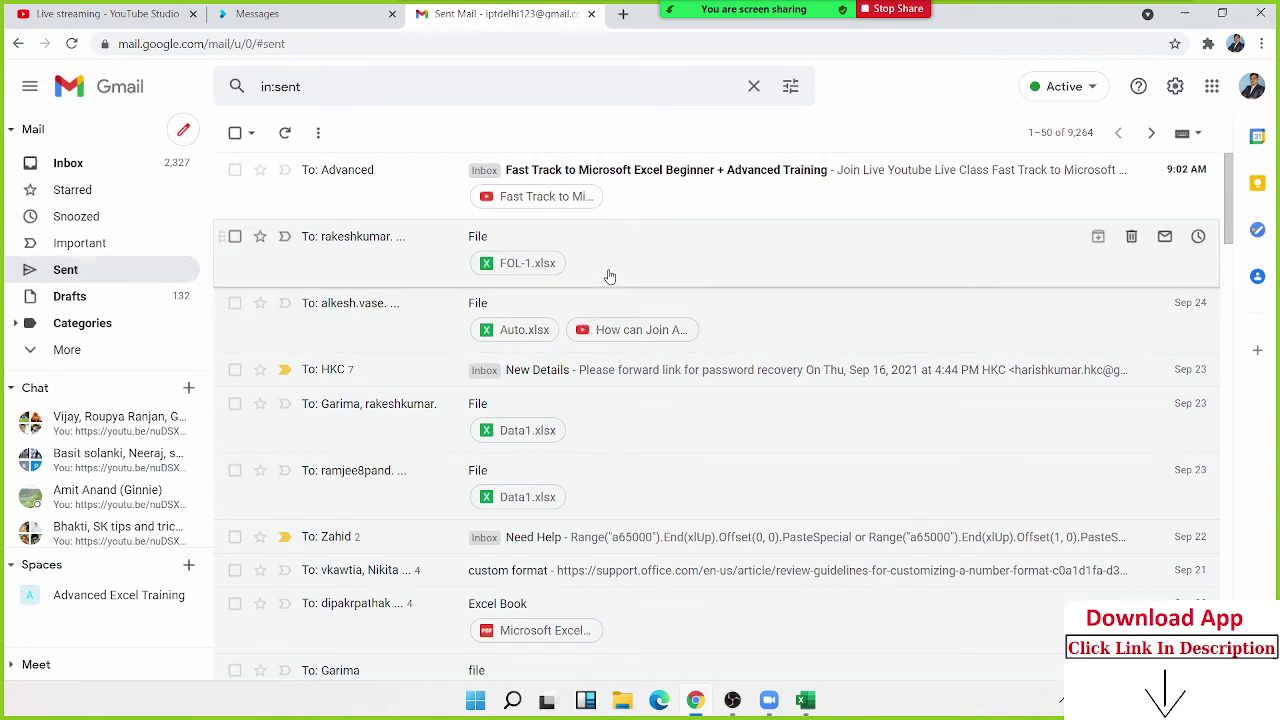
- Open the sent 'File' email with FOL-1.xlsx and inspect its recipient addresses
left_click(608, 274)
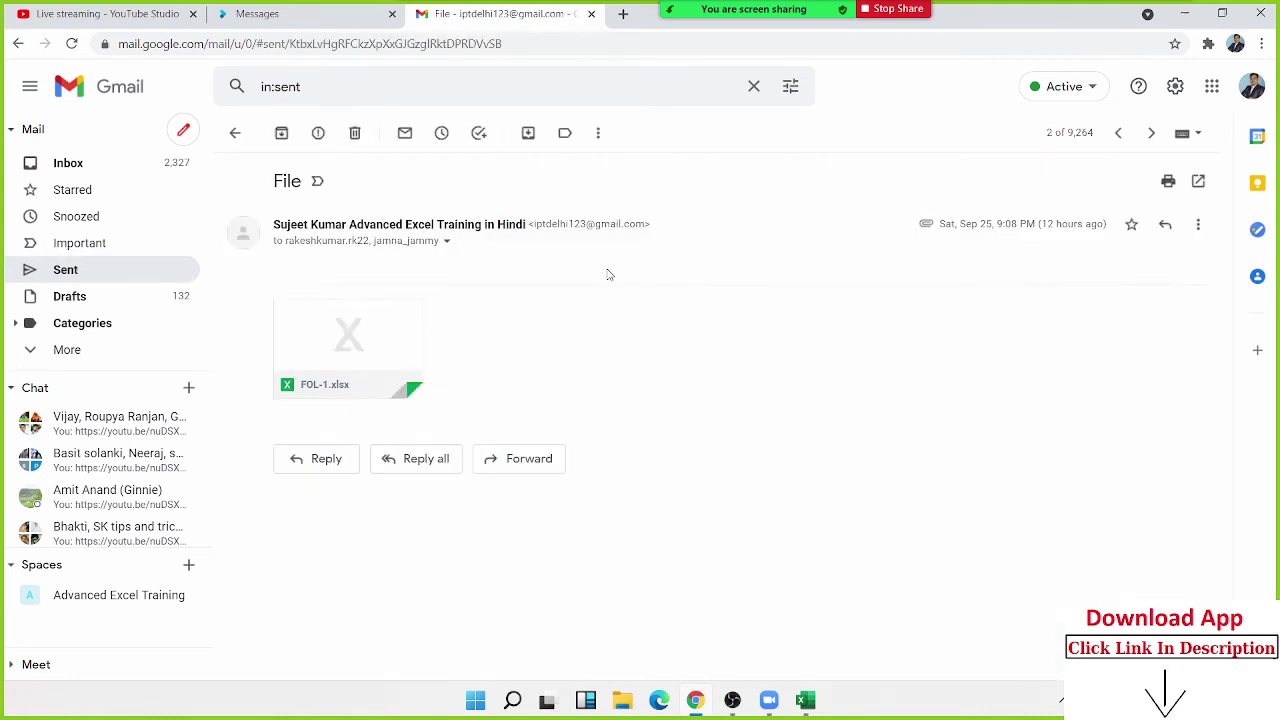
left_click(447, 241)
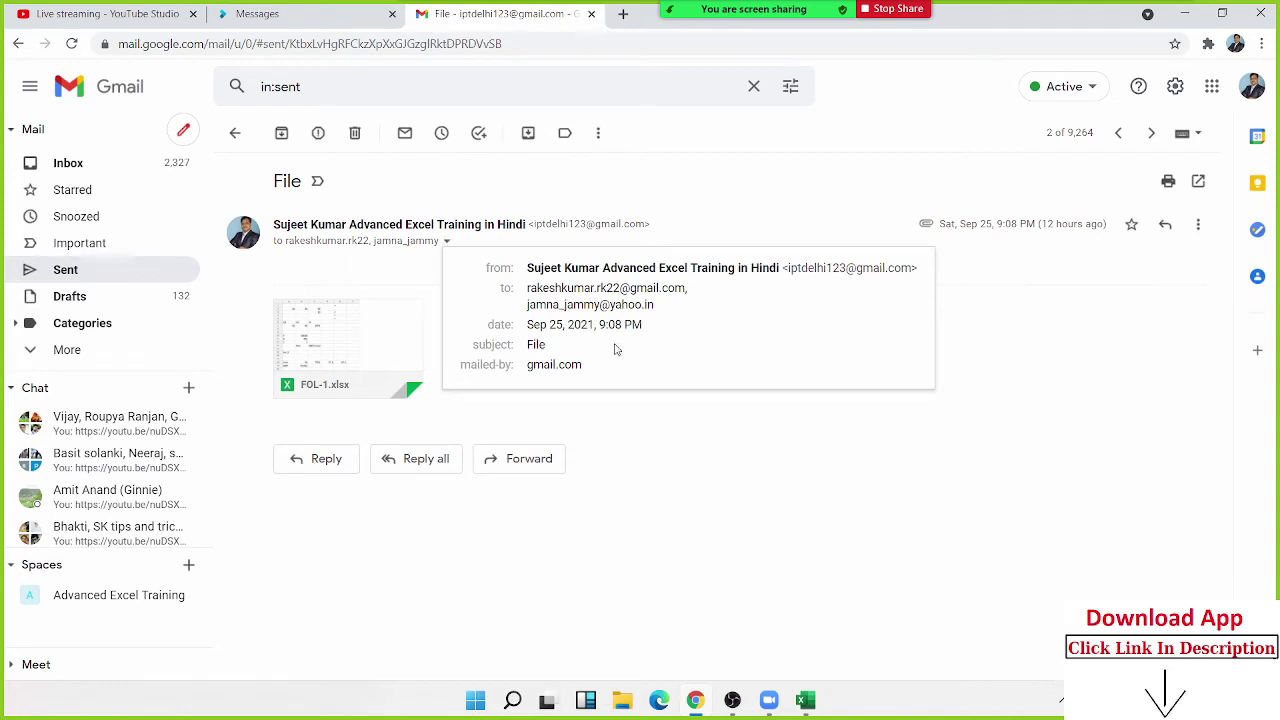
left_click_drag(671, 313, 527, 289)
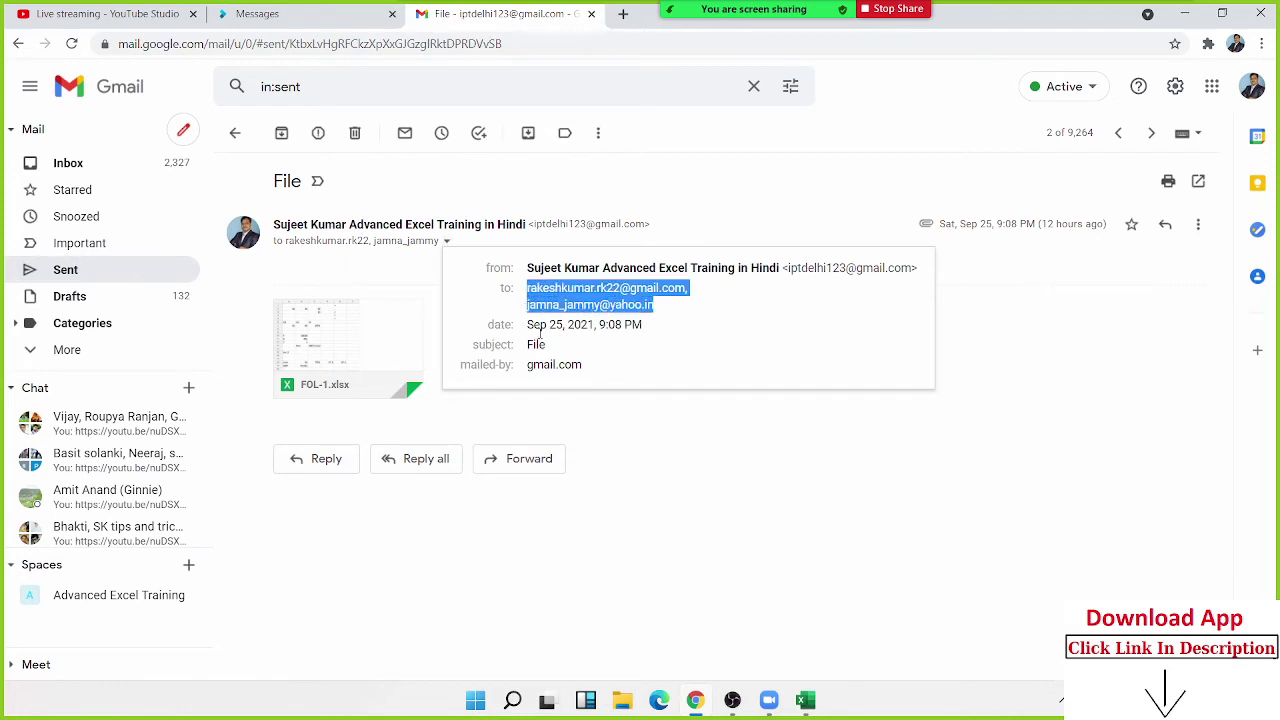
left_click(682, 500)
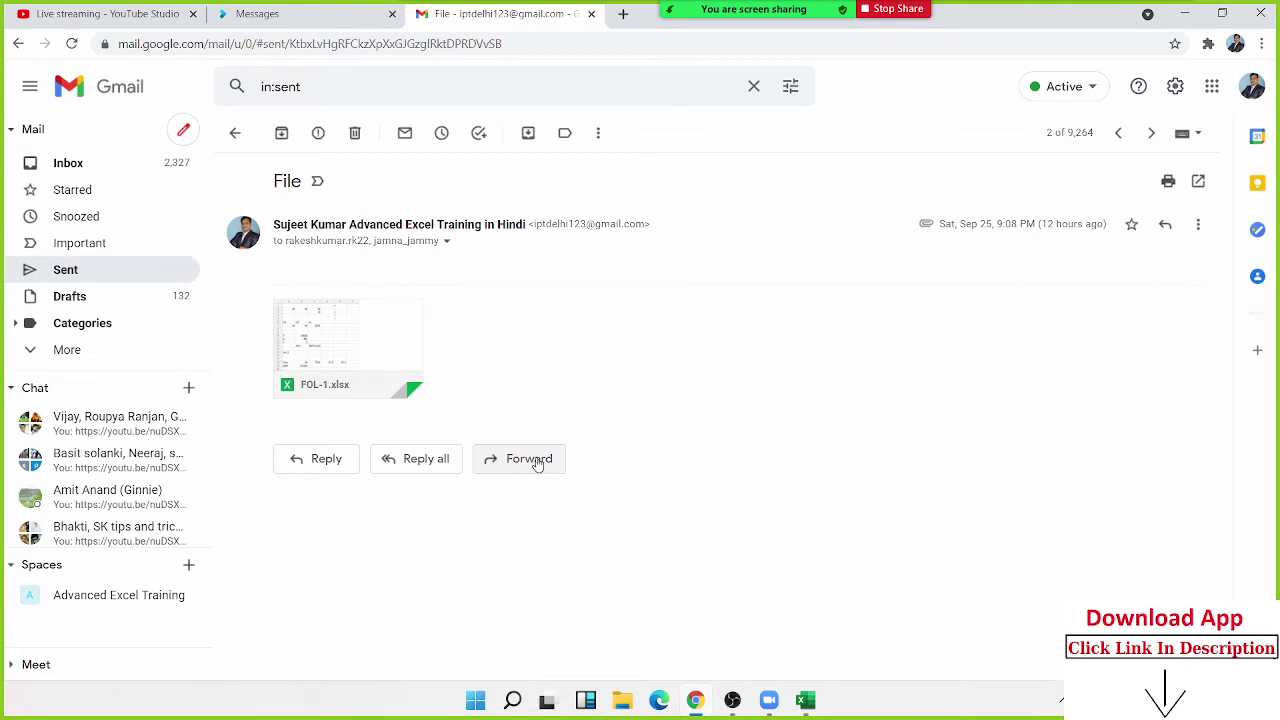
left_click(446, 241)
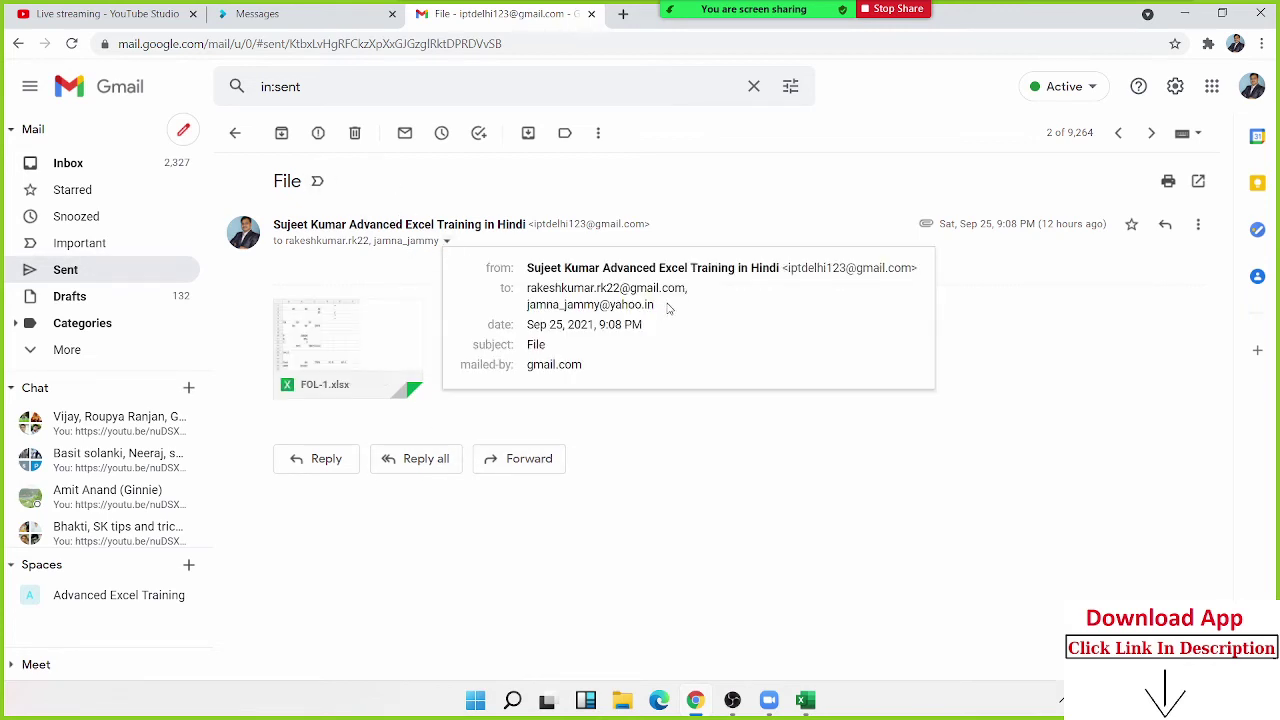
left_click_drag(668, 308, 519, 325)
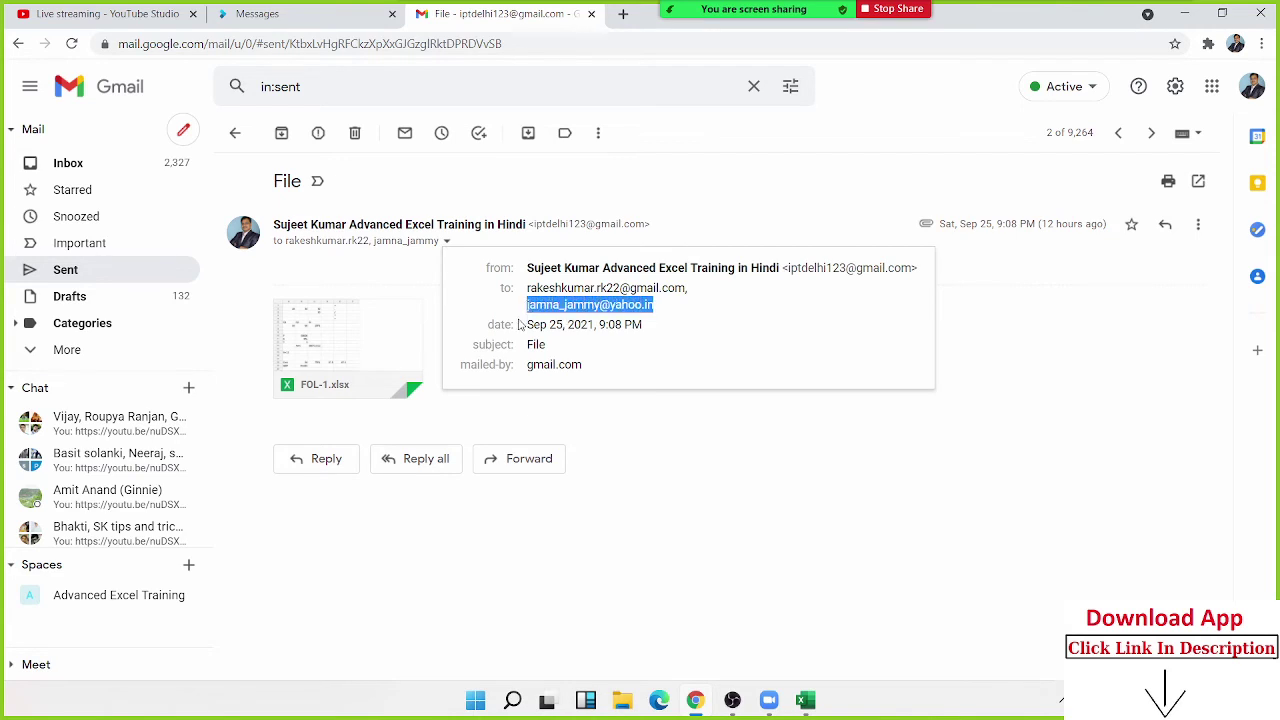
left_click(376, 191)
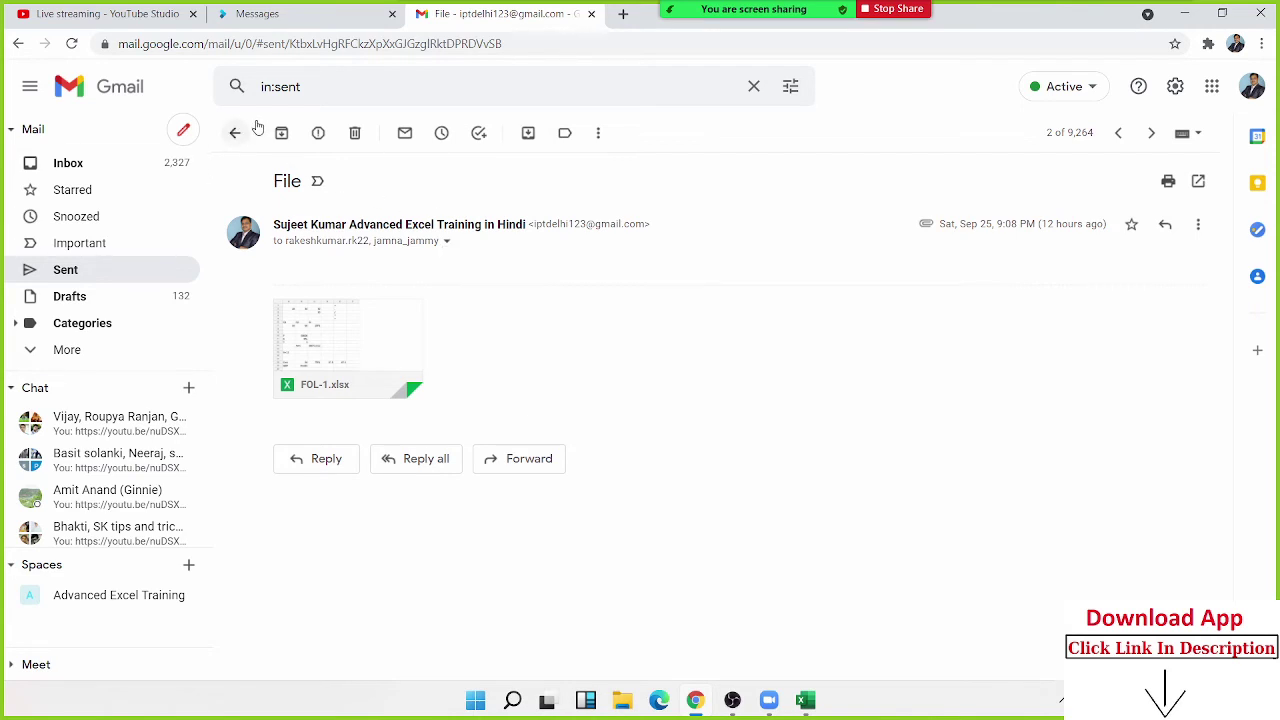
left_click(623, 14)
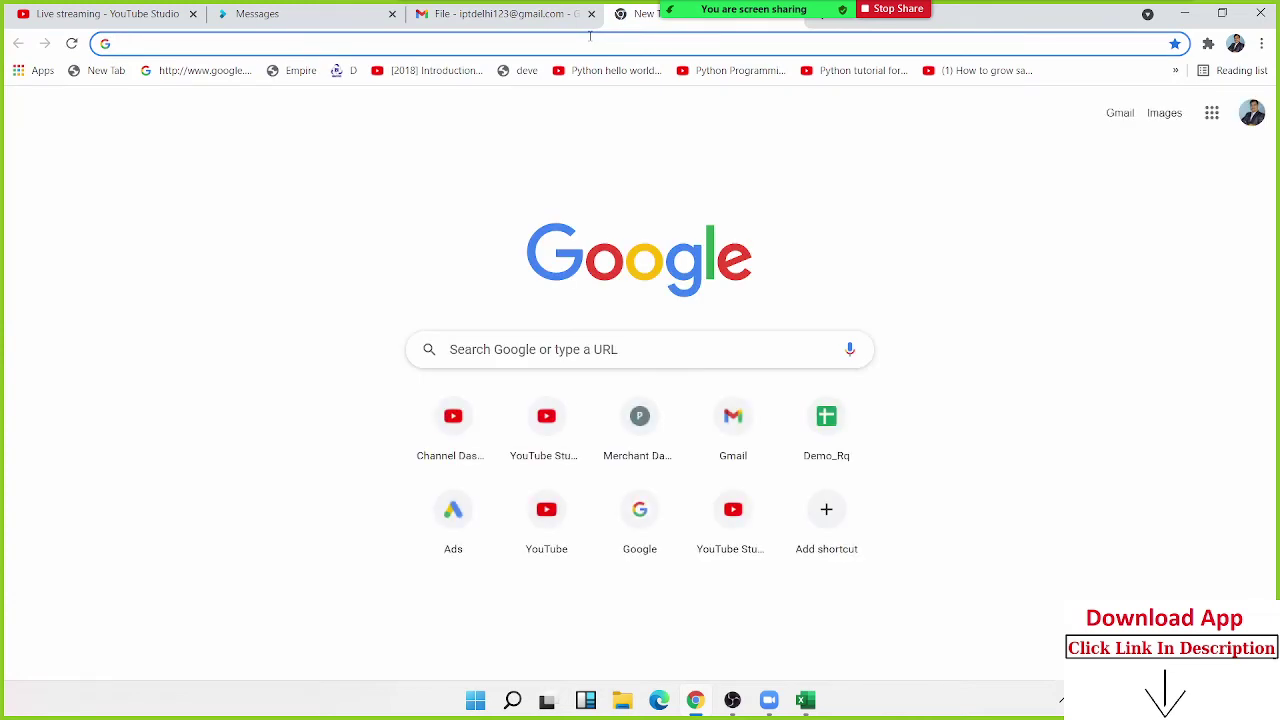
- Open Microsoft Support's number-format customization guidelines article and expand the text and spacing section
type("cus")
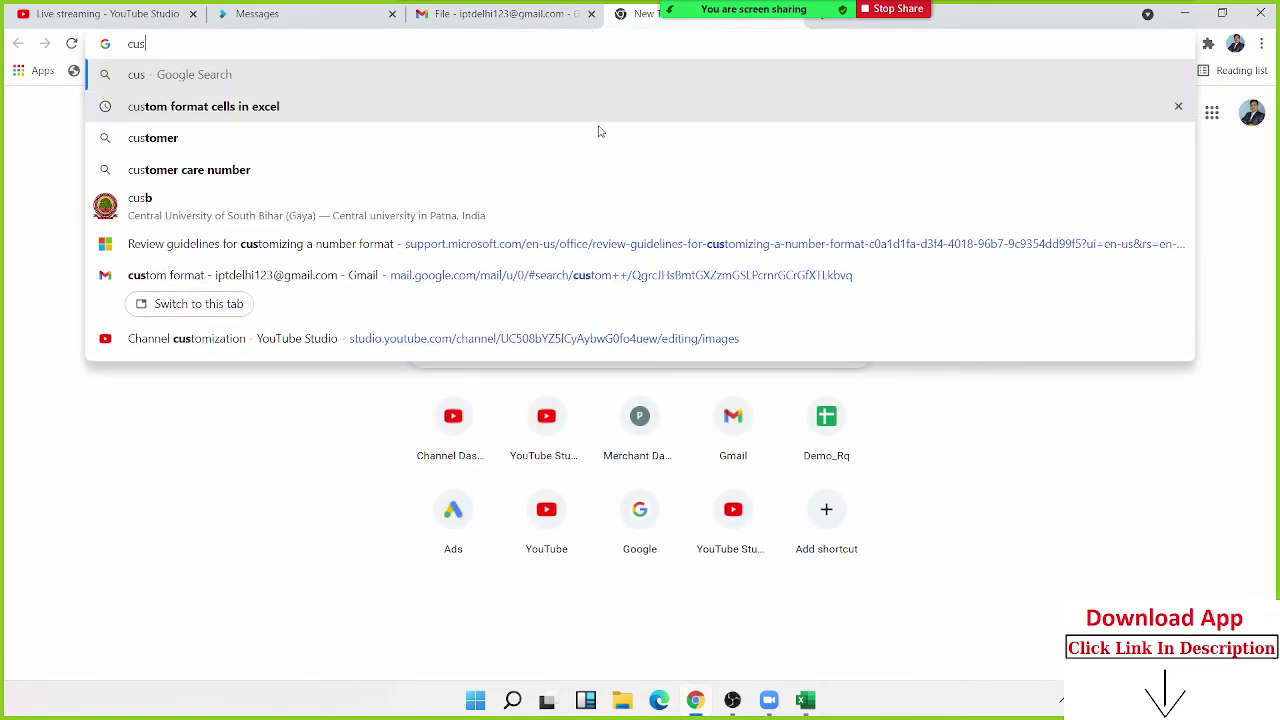
left_click(566, 254)
left_click(566, 254)
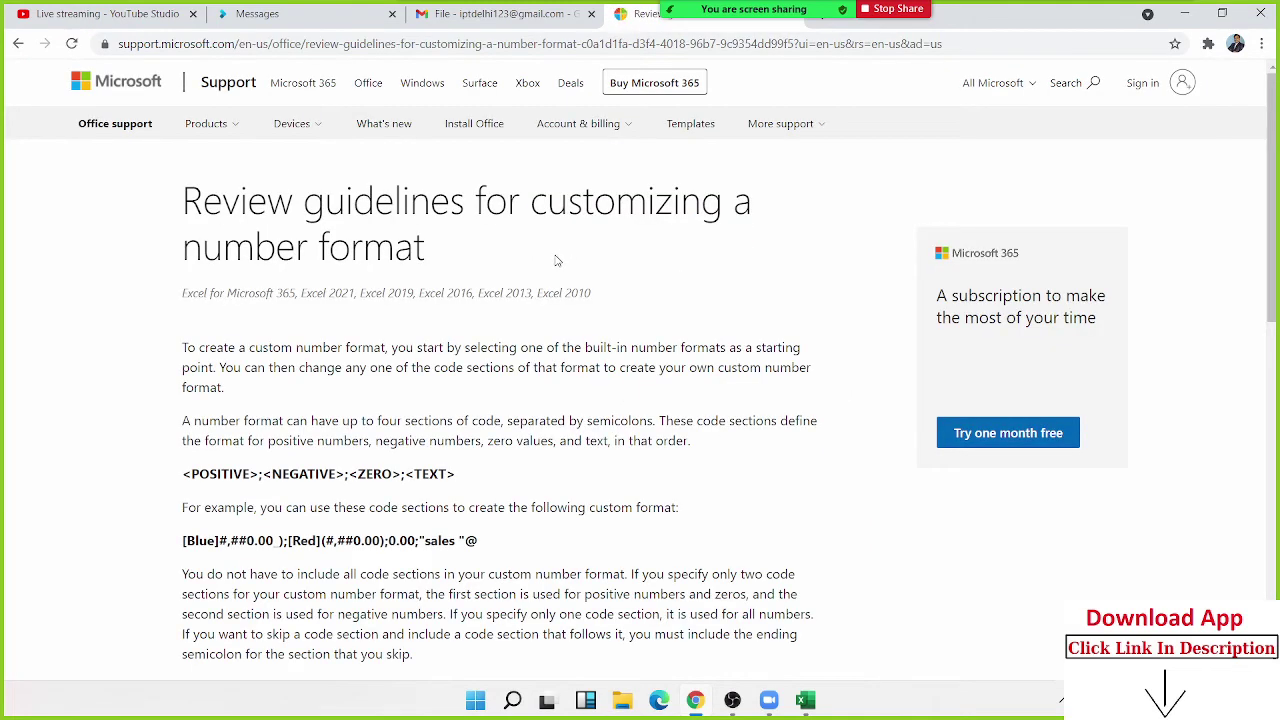
scroll(557, 260, "down", 2)
scroll(680, 255, "down", 3)
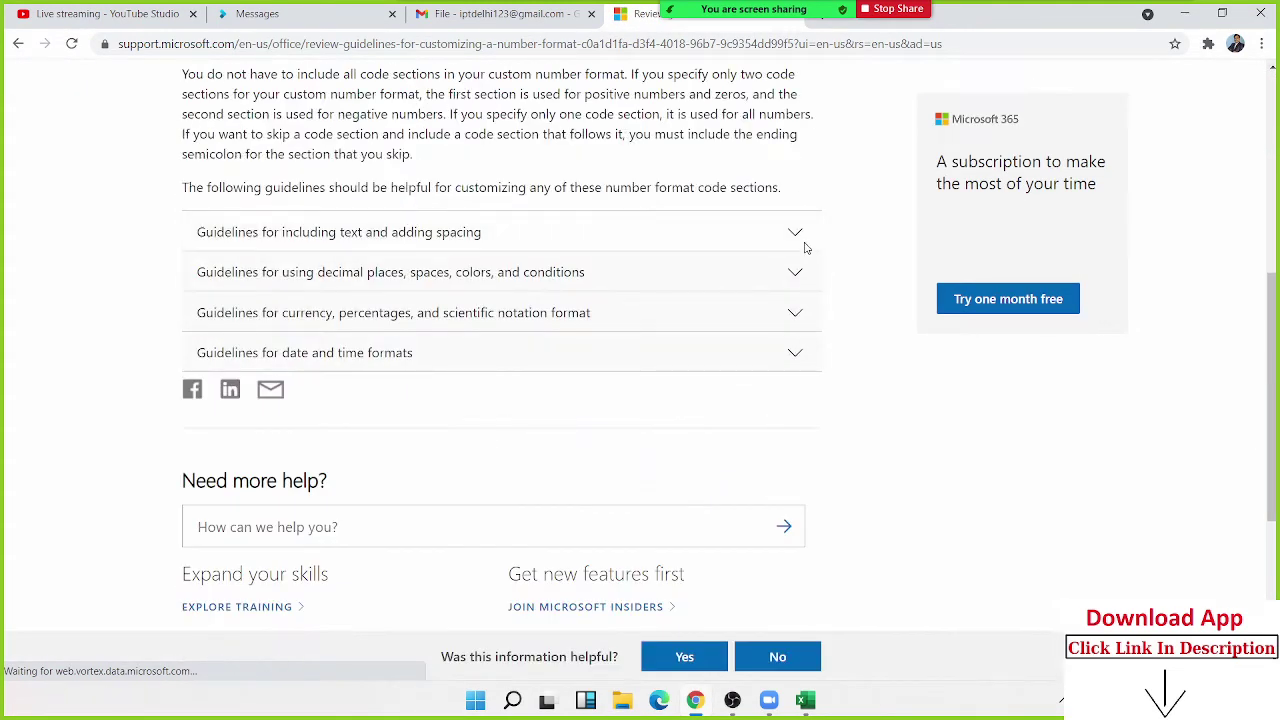
left_click(806, 247)
scroll(726, 497, "down", 3)
scroll(729, 489, "down", 5)
scroll(758, 248, "down", 3)
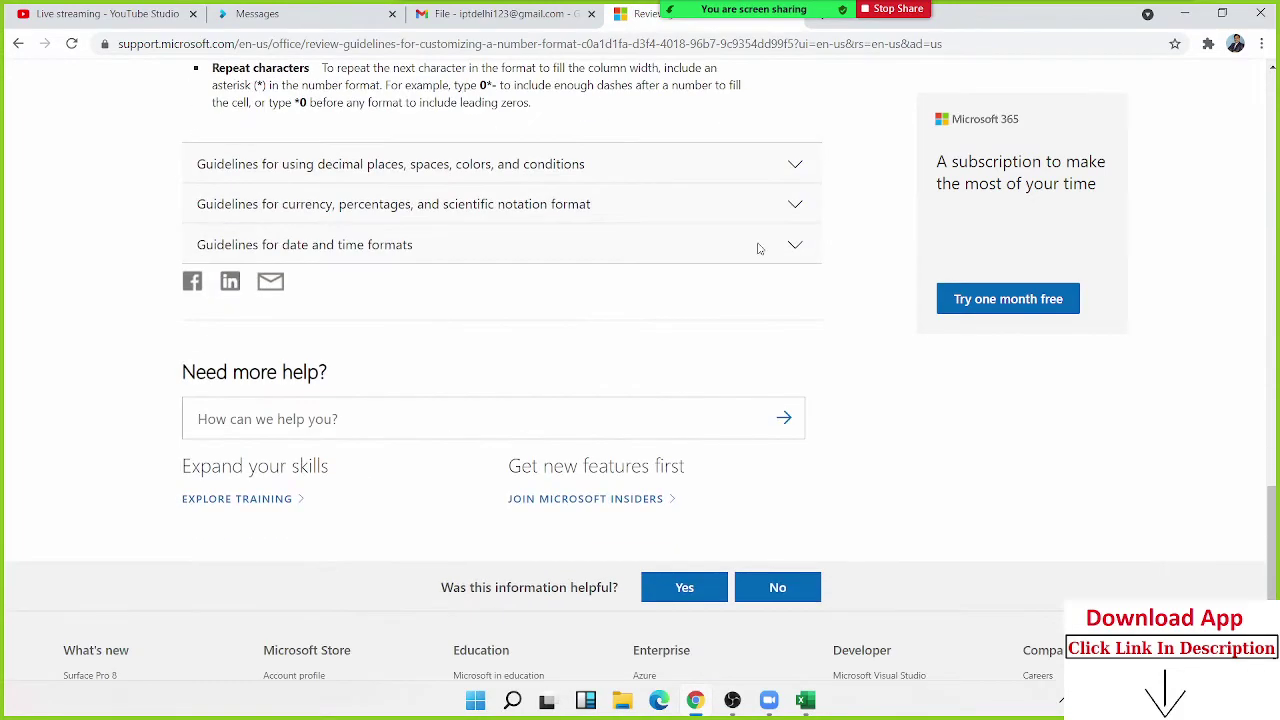
- Expand the decimal places, currency/percentages, and date and time format guideline sections
left_click(766, 164)
scroll(800, 411, "down", 2)
scroll(791, 434, "down", 5)
scroll(774, 453, "down", 5)
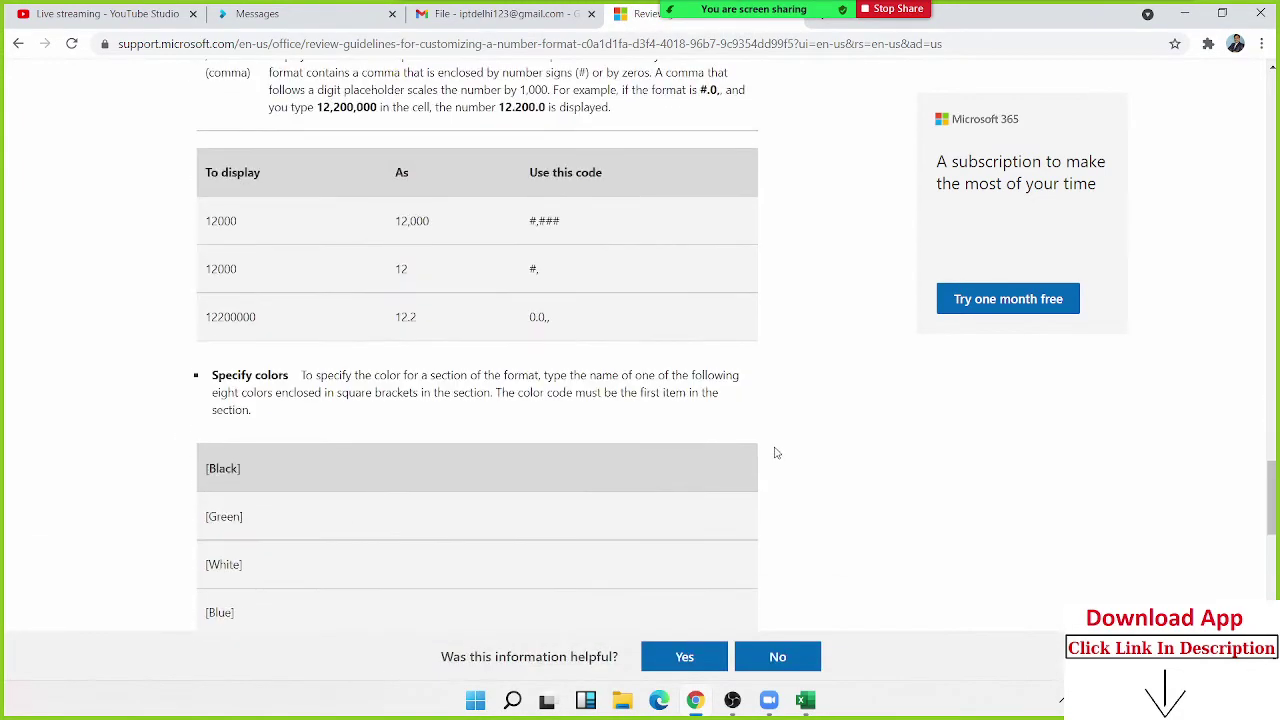
scroll(770, 445, "down", 3)
scroll(757, 440, "down", 4)
scroll(752, 420, "down", 3)
scroll(740, 330, "up", 2)
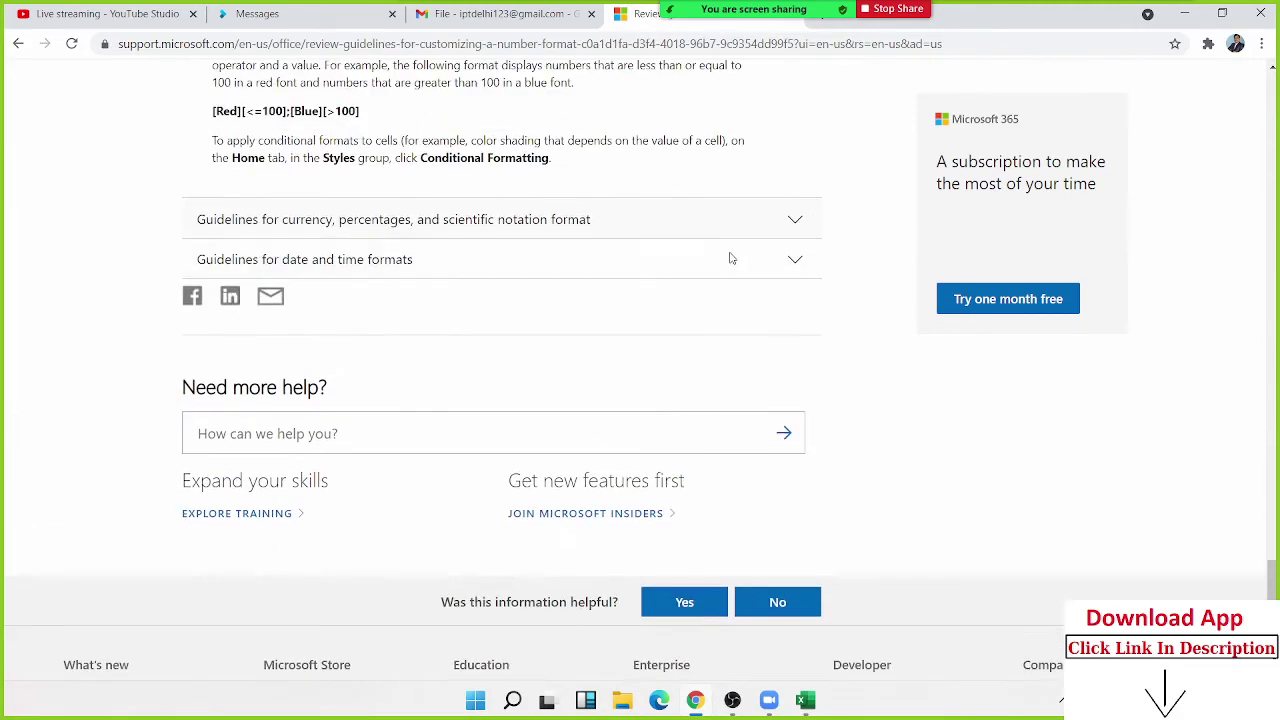
left_click(732, 235)
scroll(750, 330, "down", 1)
scroll(758, 400, "down", 5)
scroll(755, 350, "down", 4)
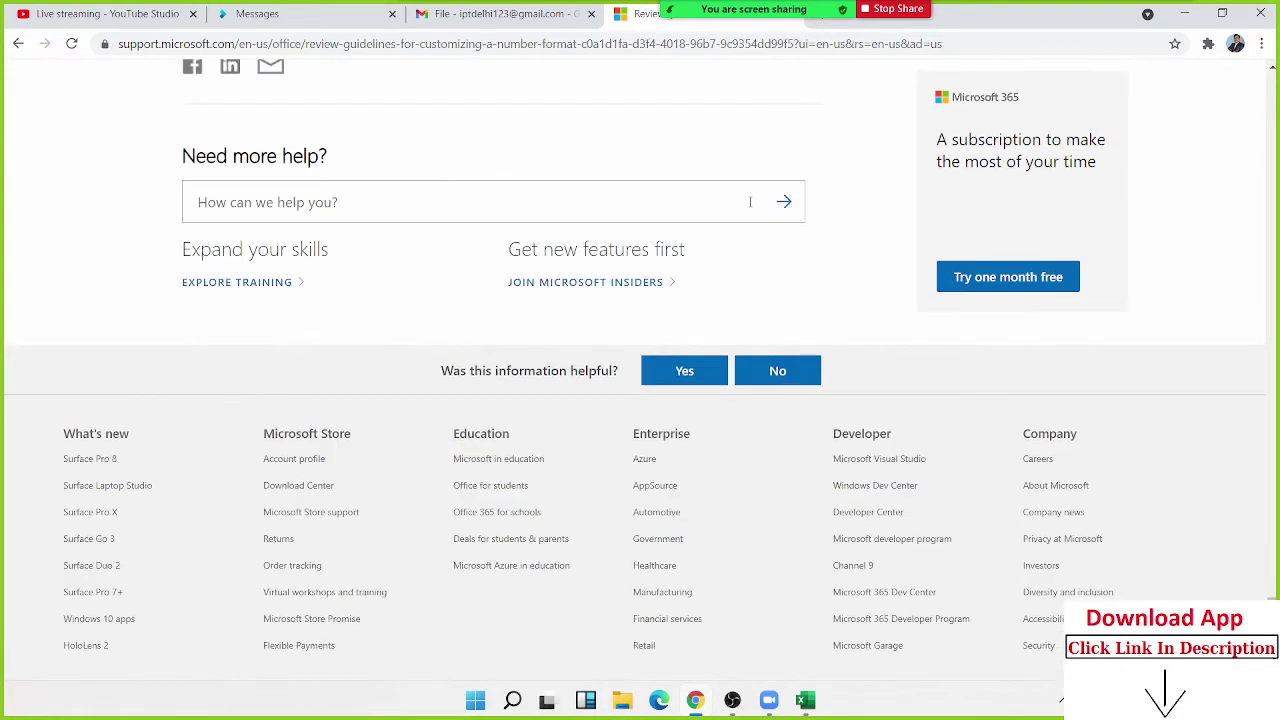
scroll(745, 240, "up", 1)
scroll(730, 270, "up", 1)
left_click(734, 203)
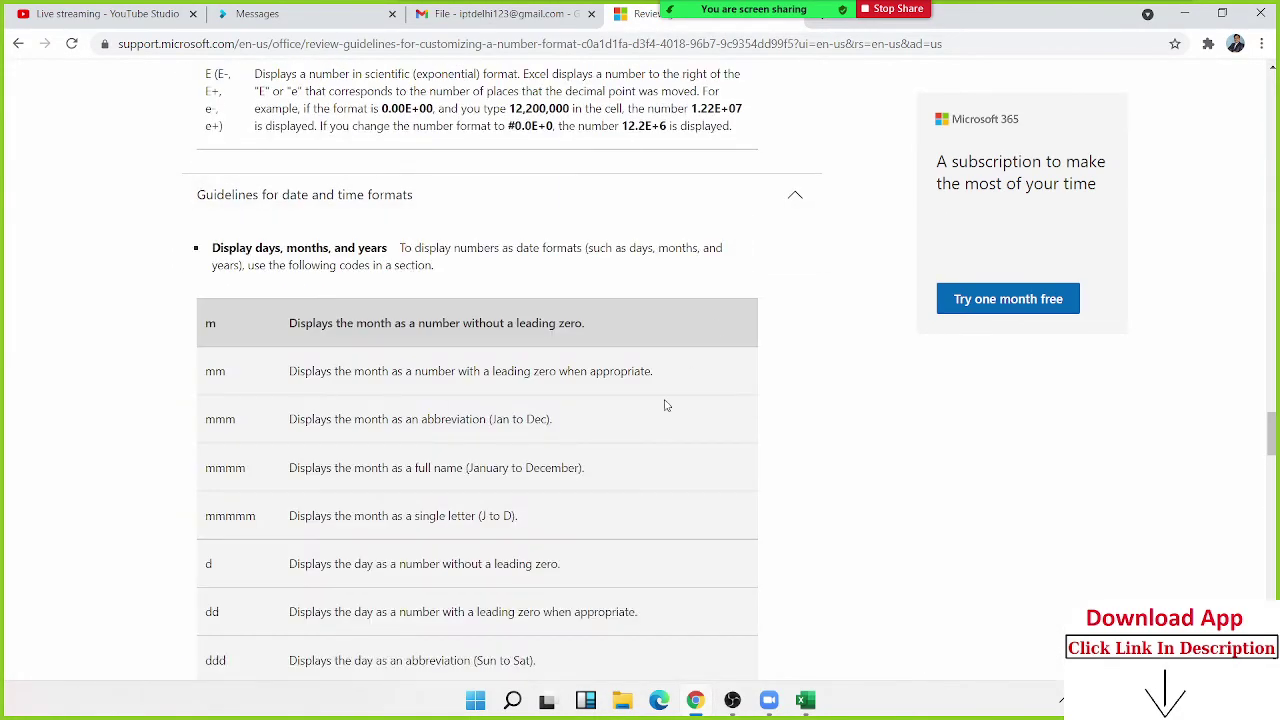
- Select the article's web address and return to the Gmail 'File' email
scroll(665, 405, "up", 3)
scroll(650, 380, "up", 3)
scroll(645, 420, "up", 3)
scroll(640, 480, "up", 3)
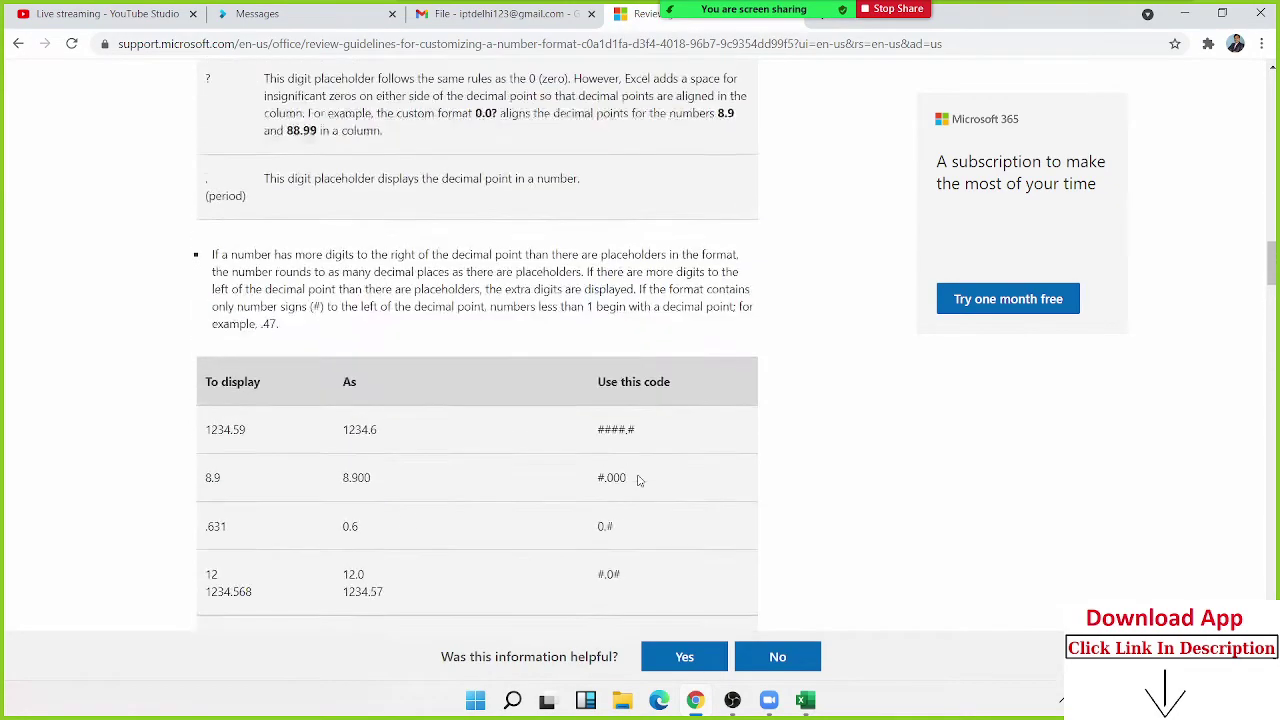
scroll(640, 480, "up", 3)
scroll(640, 450, "up", 3)
left_click(271, 50)
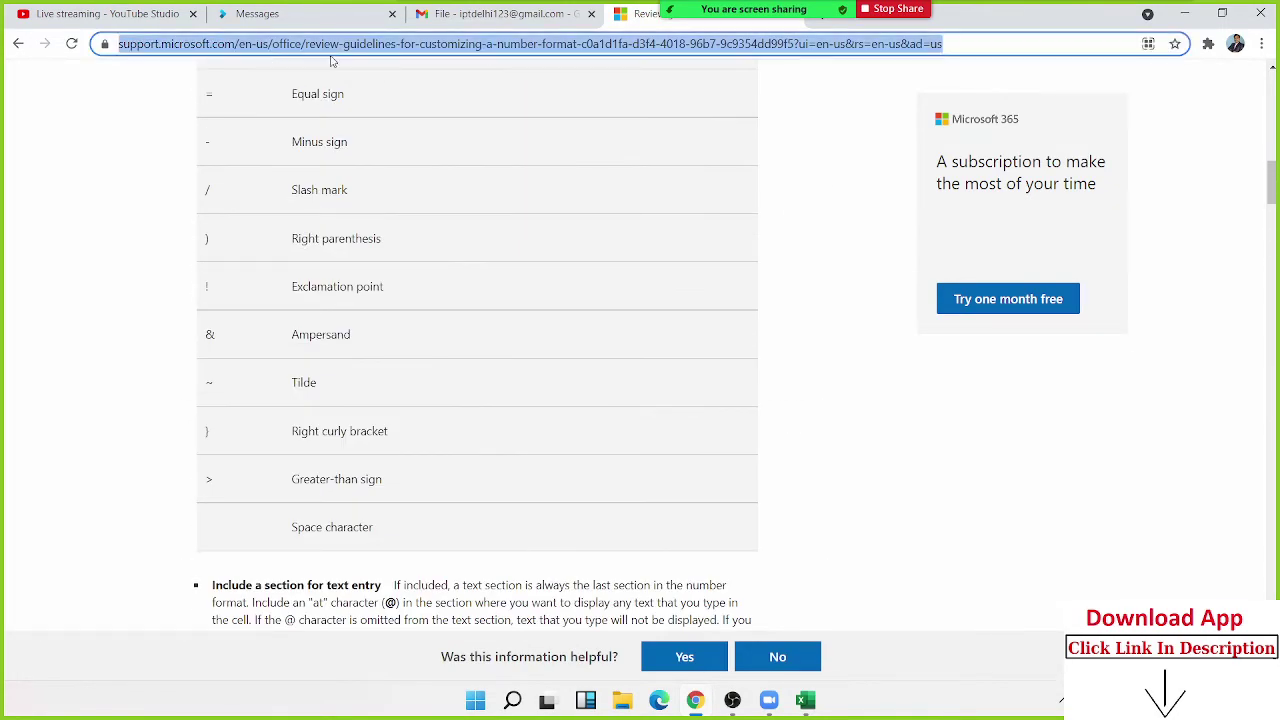
left_click(465, 14)
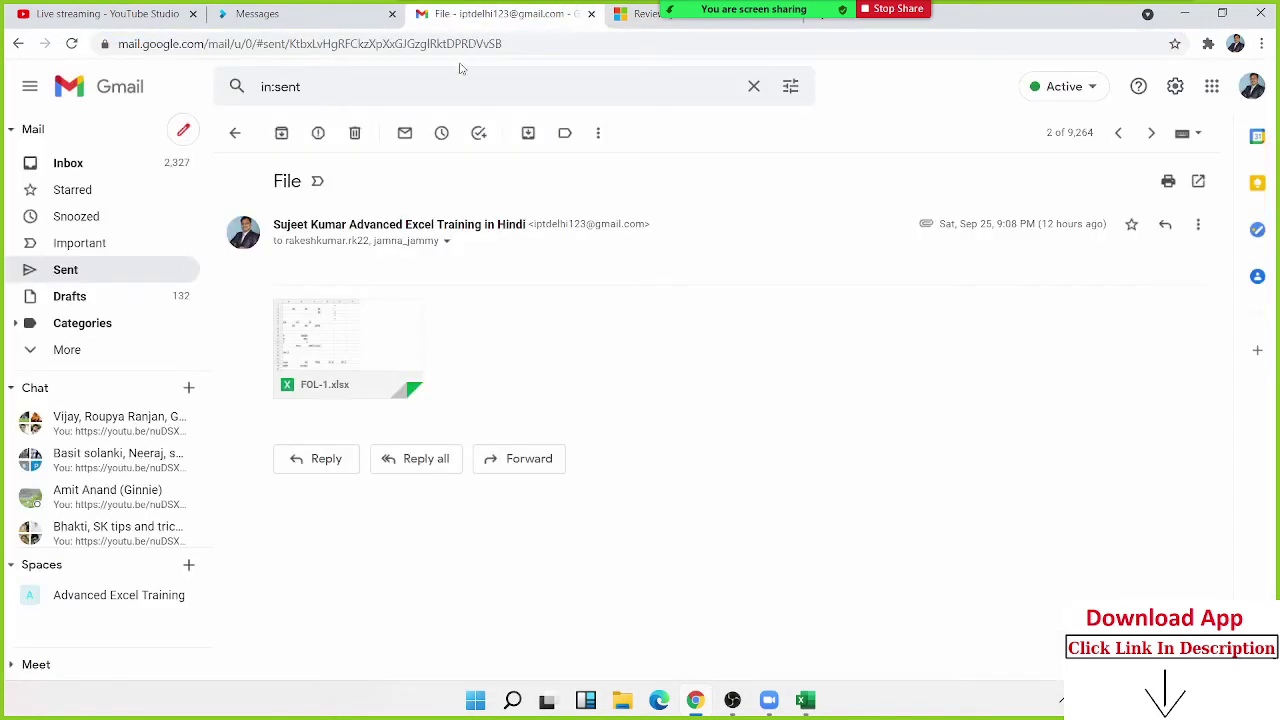
- Forward the File email to one recipient with the article link, removing the quoted header
left_click(513, 462)
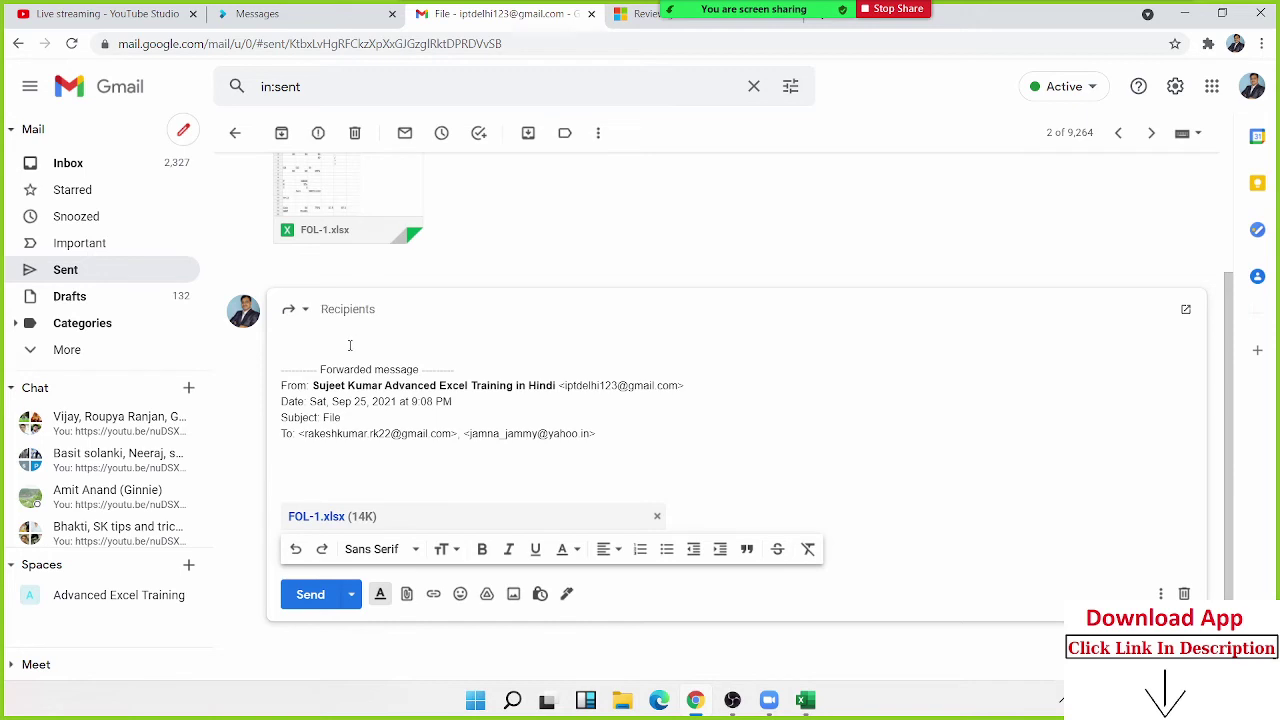
type("https://support.microsoft.com/en-us/office/review-guidelines-for-customizing-a-number-format-c0a1d1fa-d3f4-4018-96b7-9c9354dd99f5?ui=en-us&rs=en-us&ad=us")
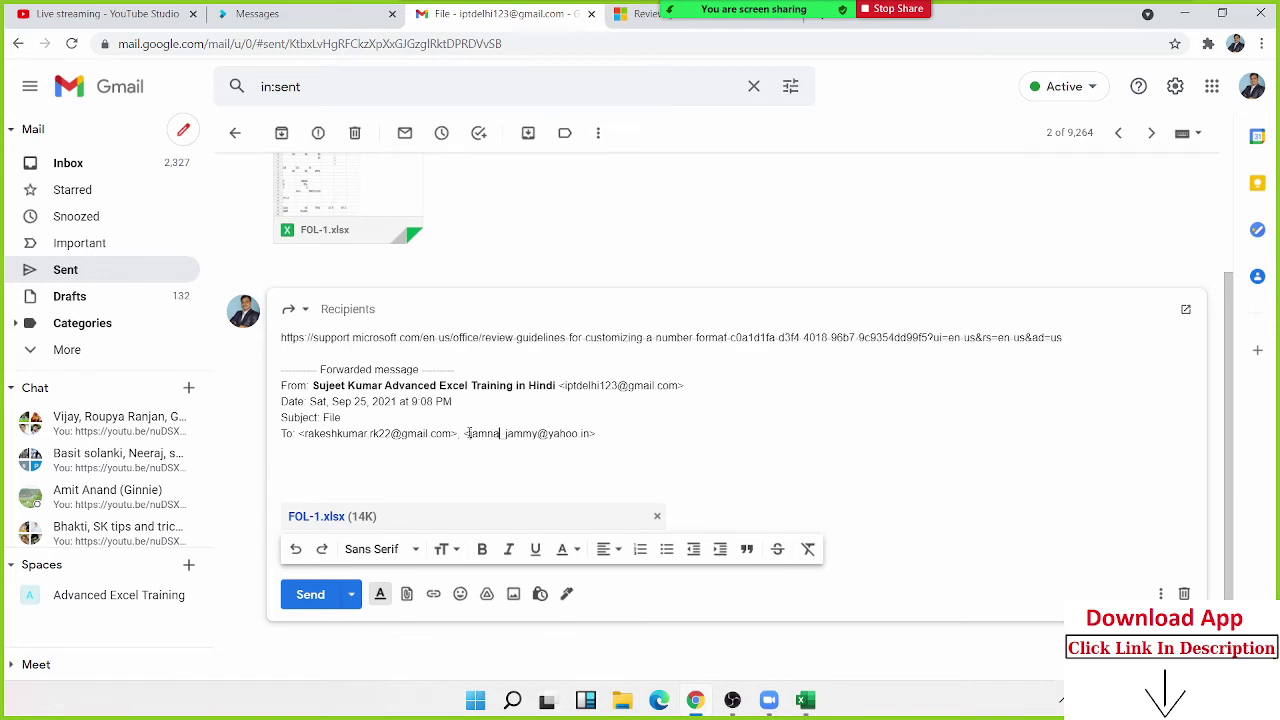
left_click_drag(467, 433, 592, 428)
key("ctrl+c")
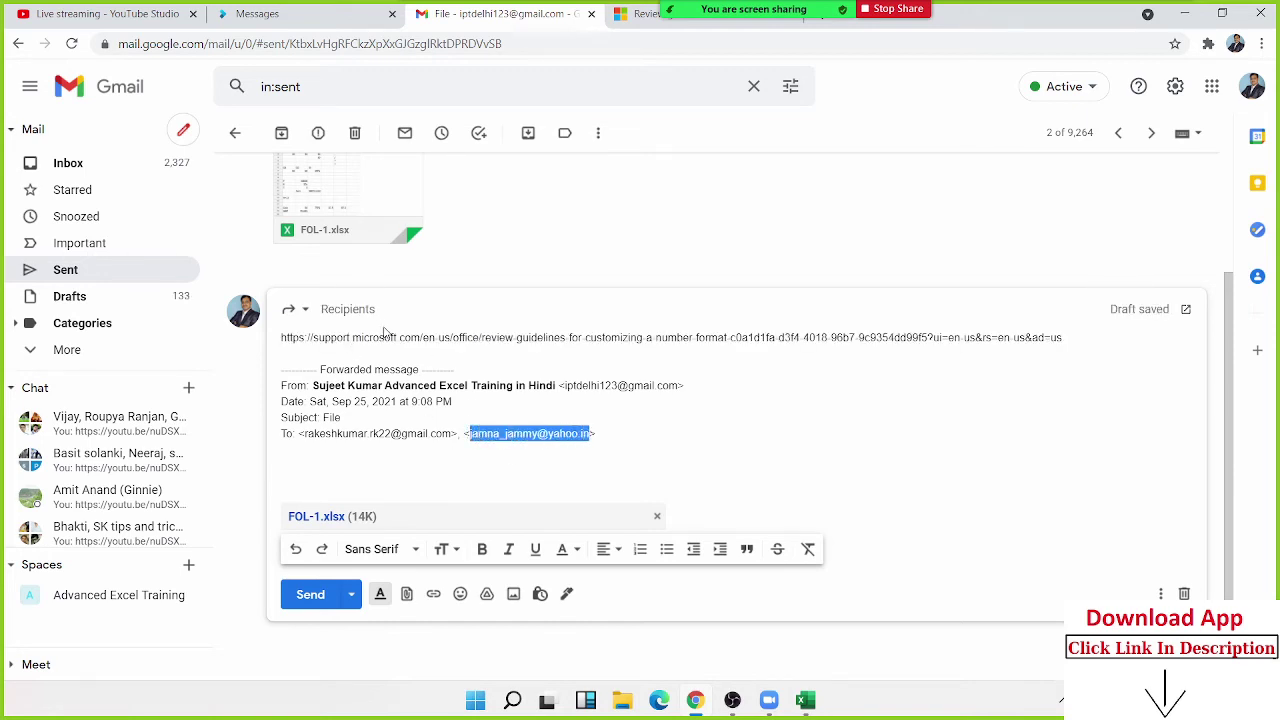
left_click(383, 316)
key("ctrl+v")
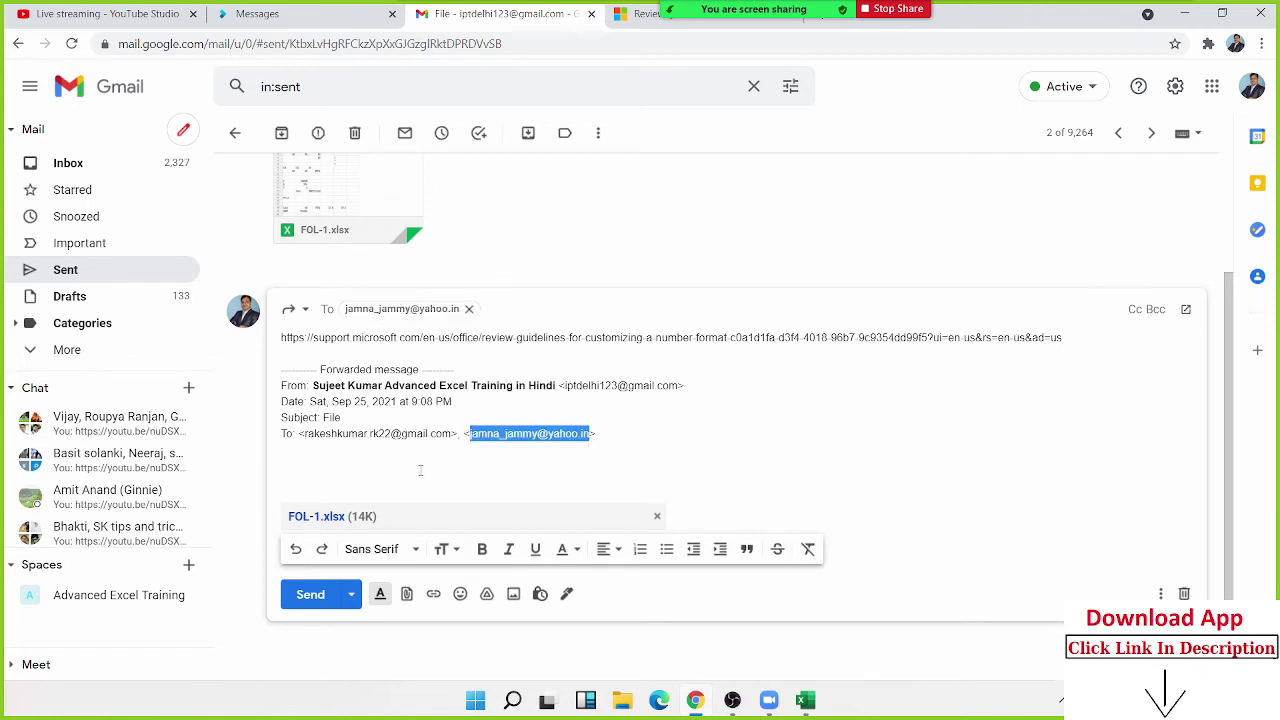
left_click_drag(420, 470, 272, 380)
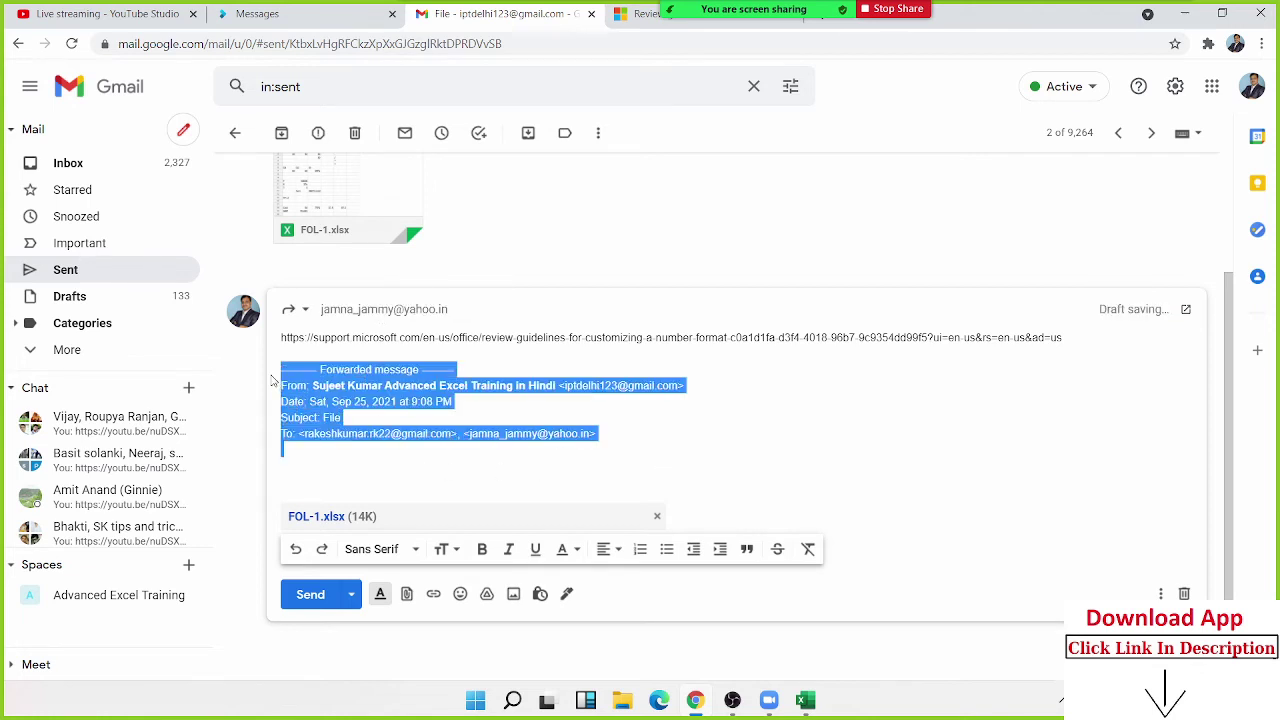
key("Delete")
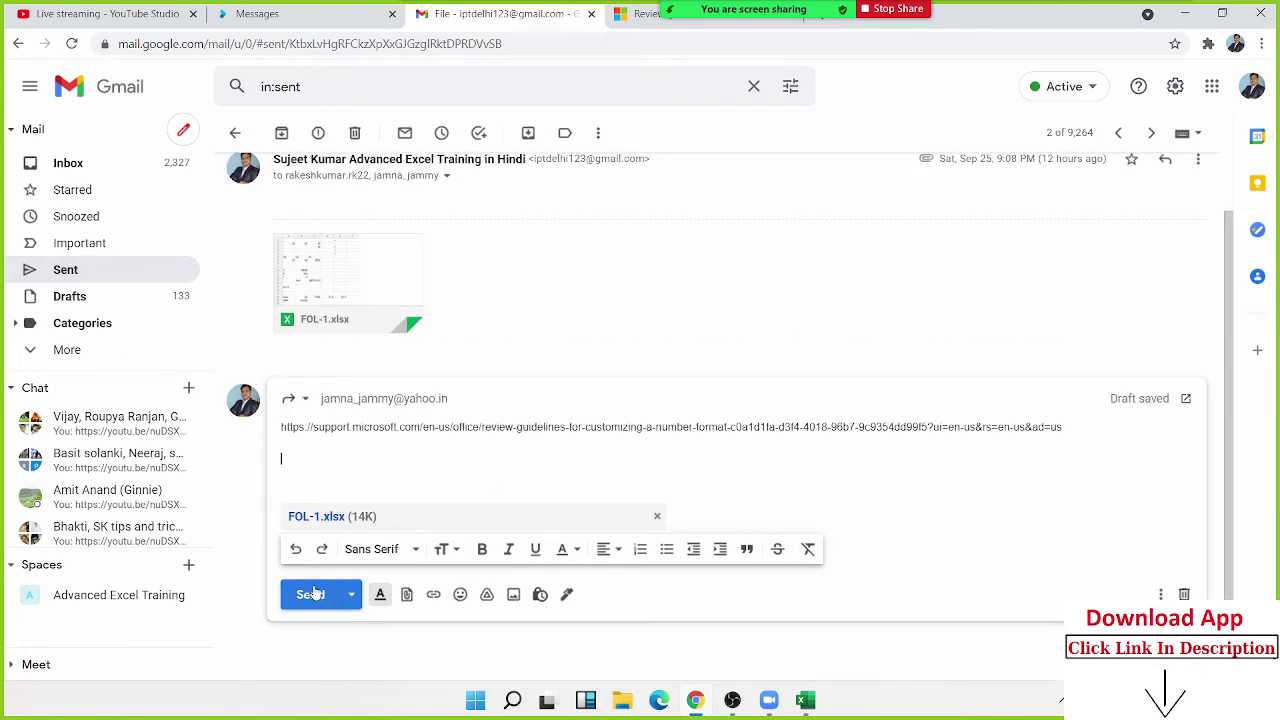
left_click(310, 594)
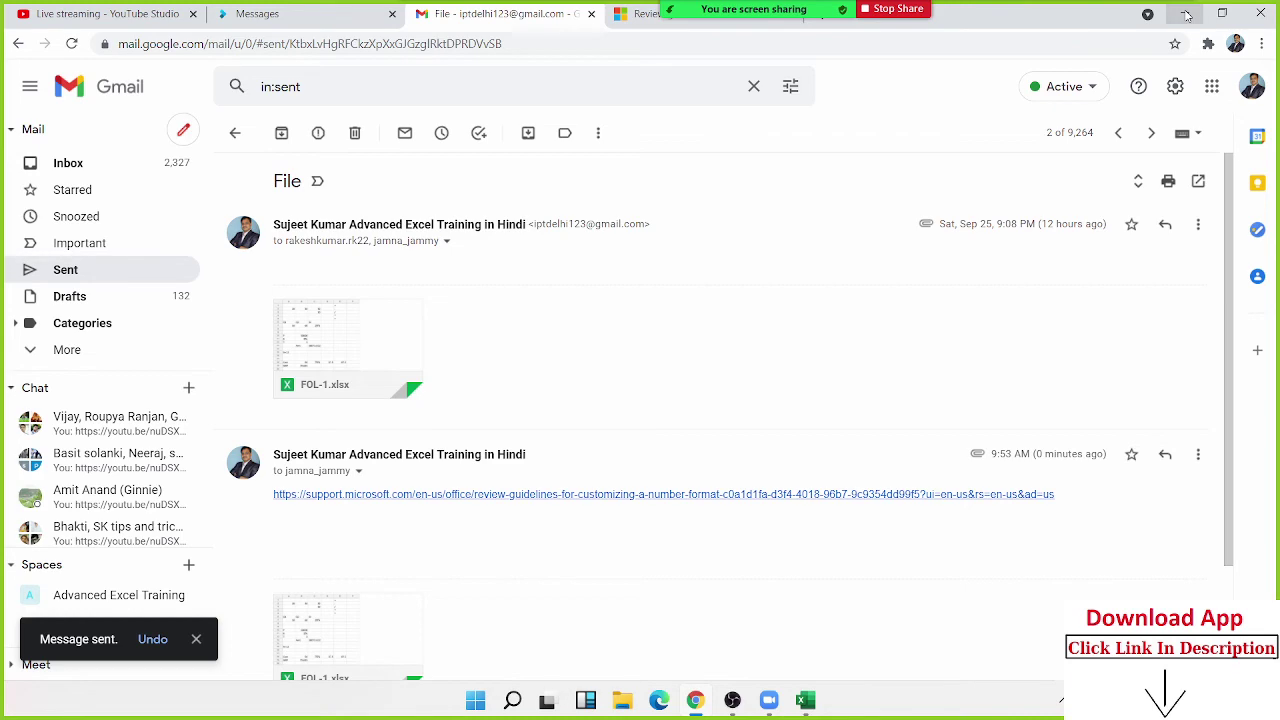
left_click(1185, 14)
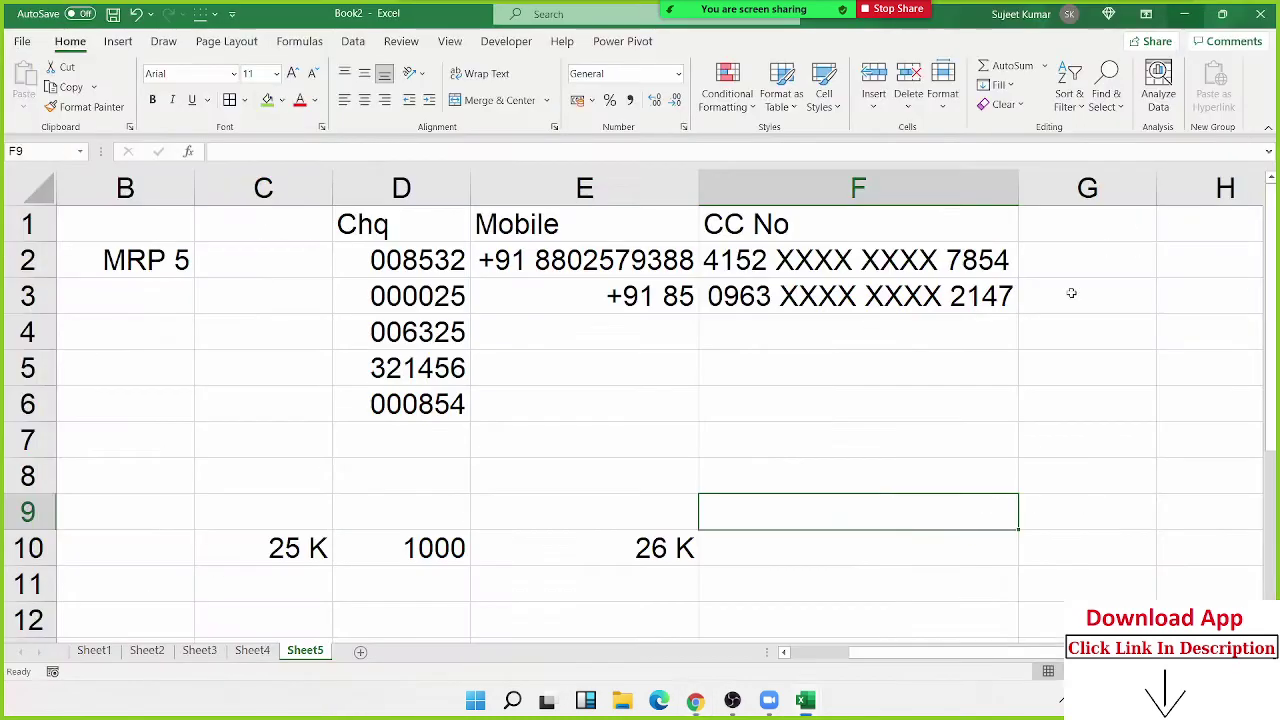
- Add a new Sheet6, then open the Data1 workbook and copy its Sheet1 table
left_click(252, 650)
left_click(320, 652)
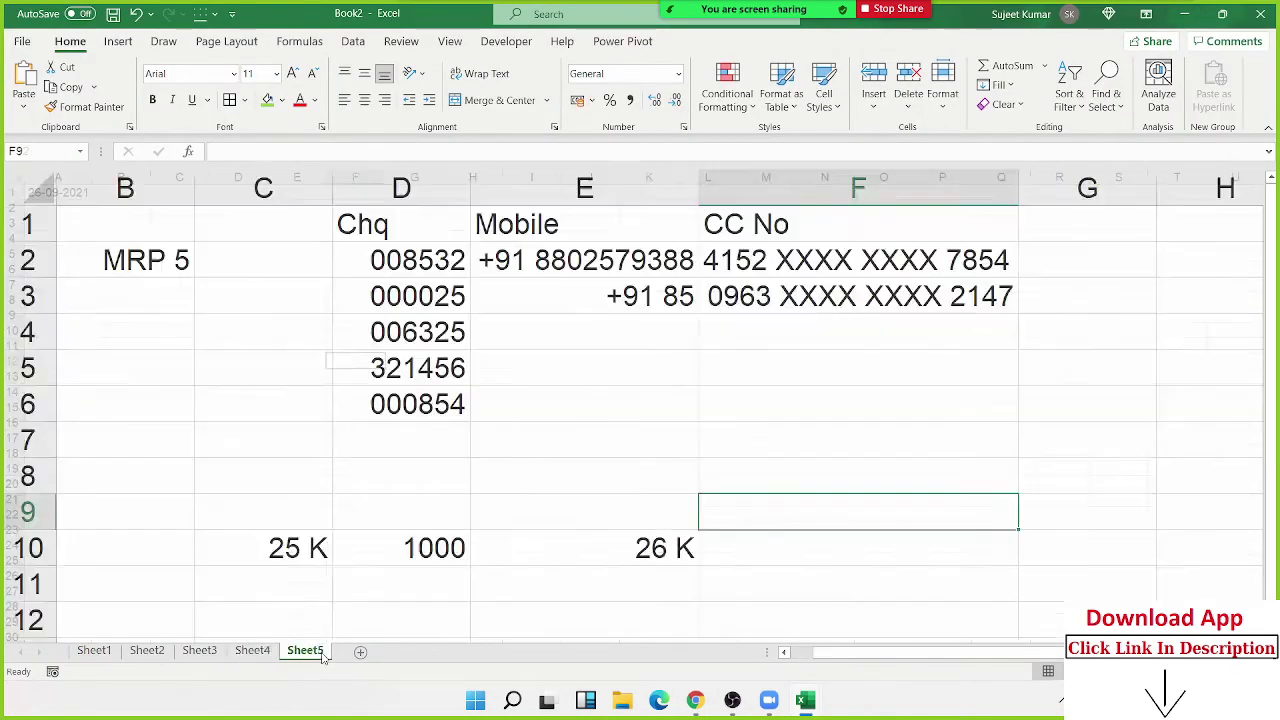
left_click(361, 651)
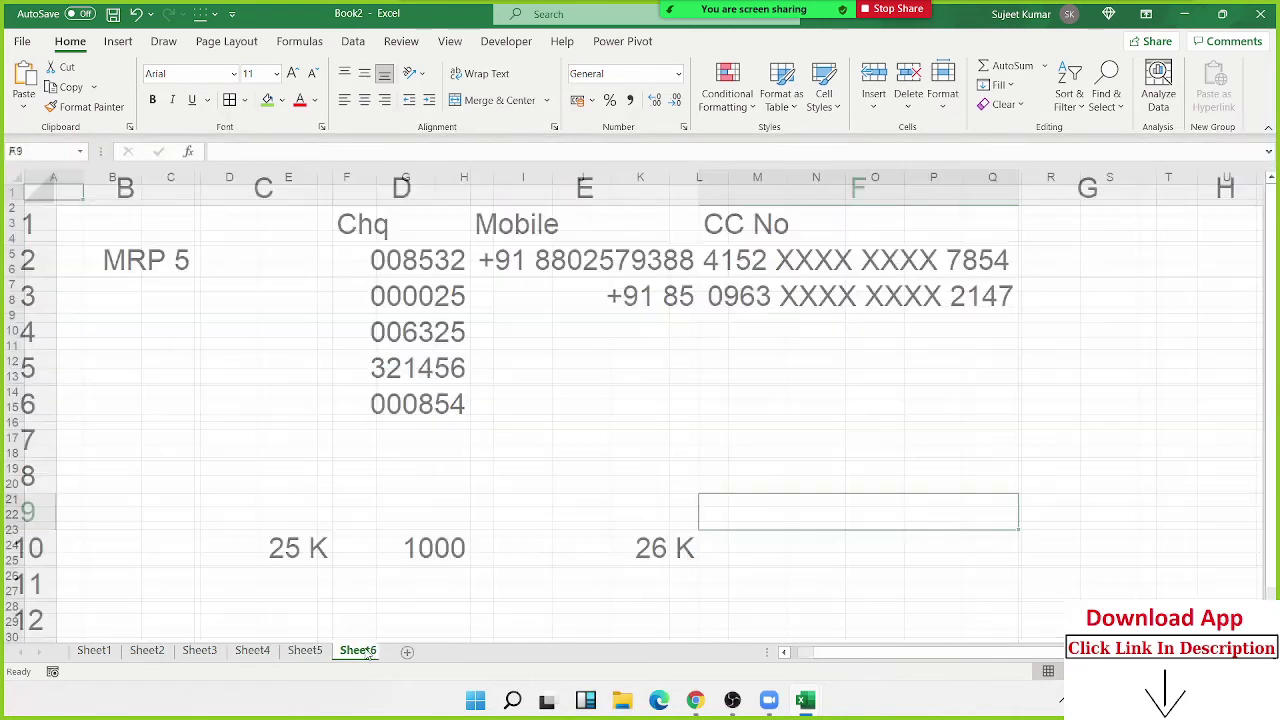
left_click(24, 42)
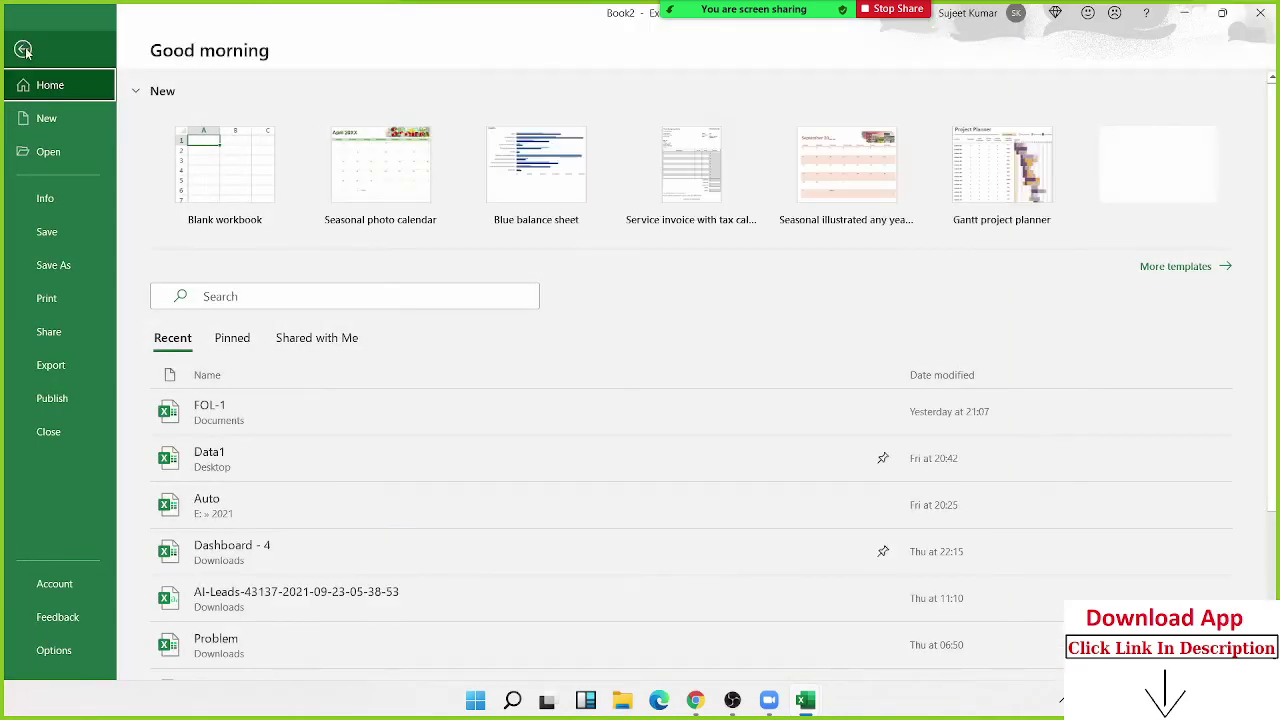
left_click(64, 156)
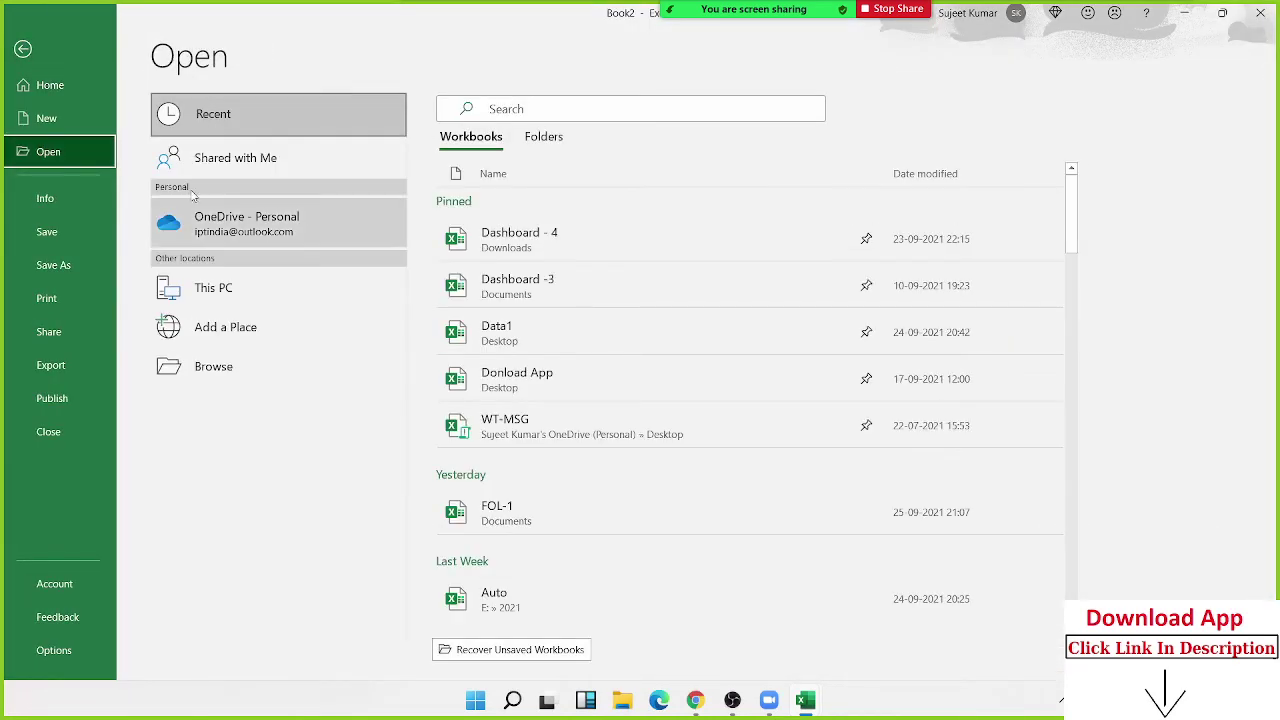
mouse_move(698, 512)
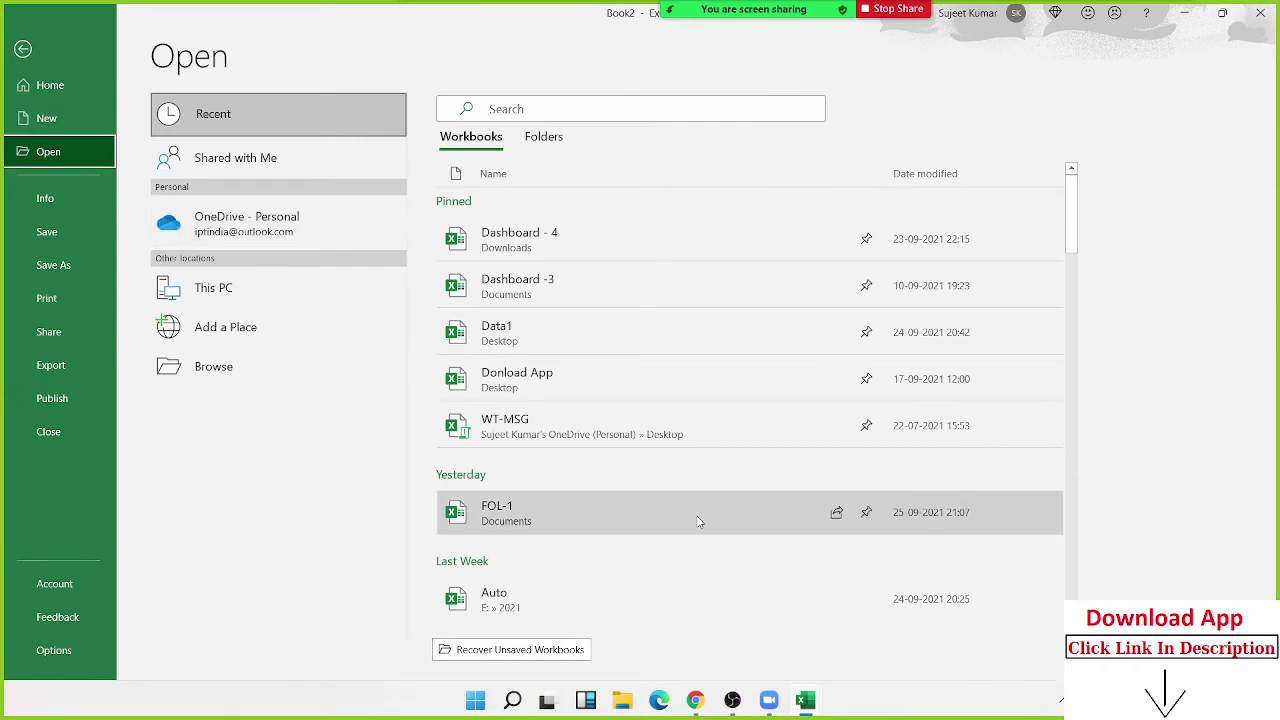
scroll(698, 513, "down", 1)
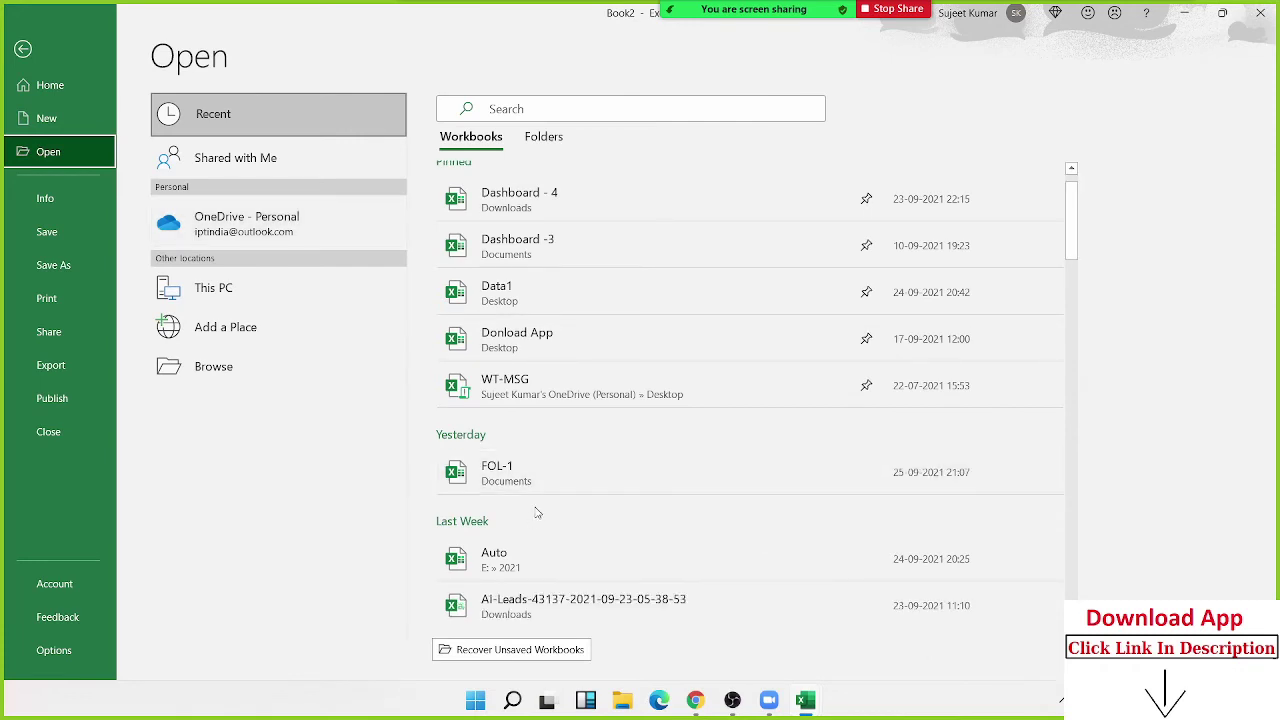
left_click(508, 303)
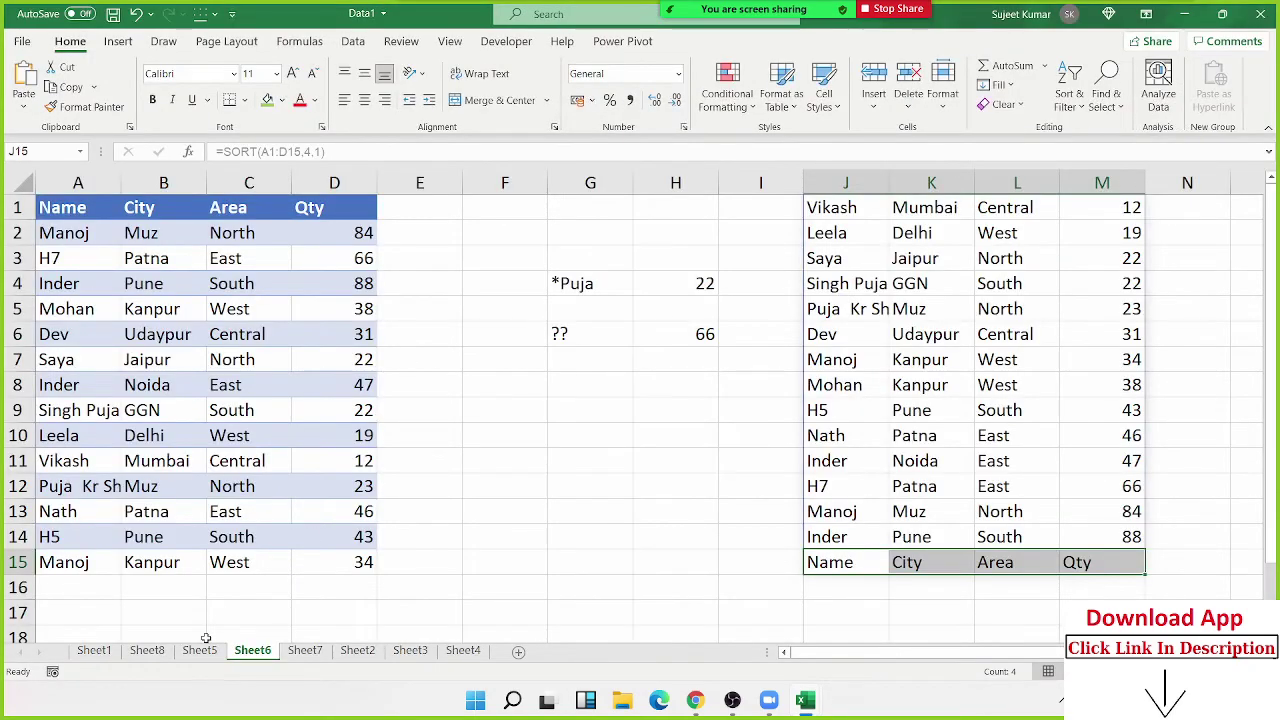
left_click(94, 650)
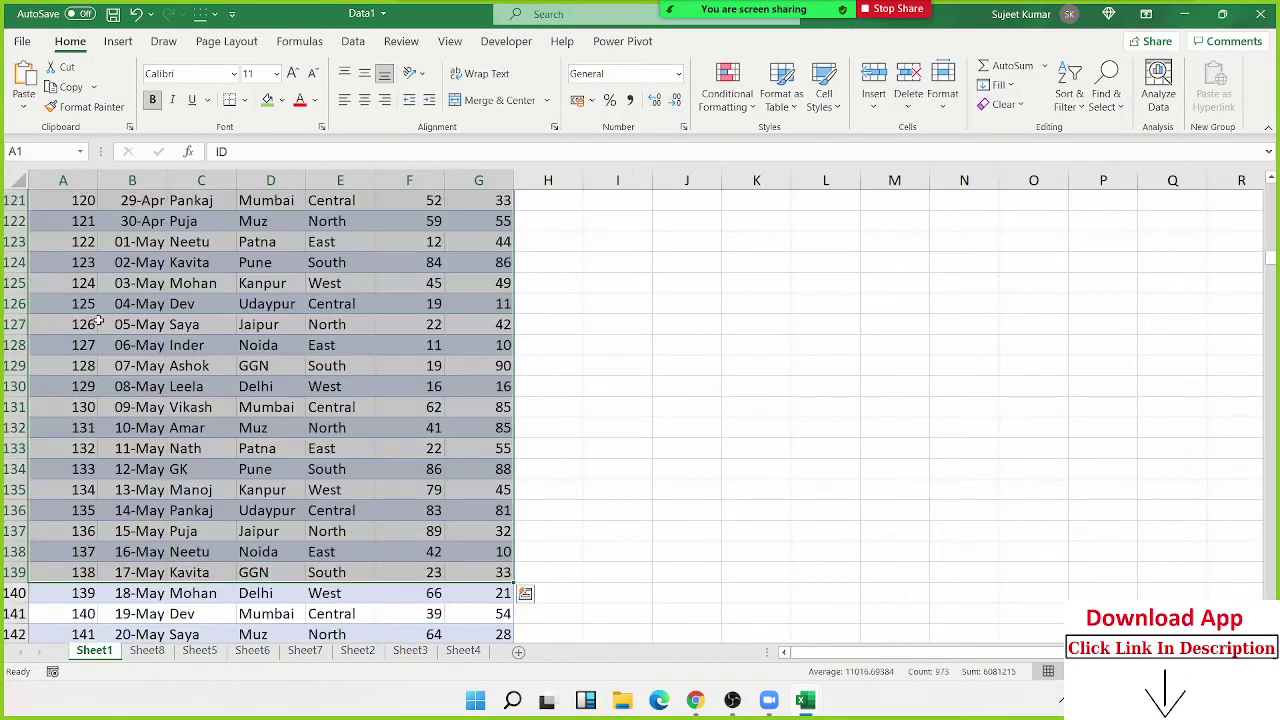
key("ctrl+c")
- Paste the table into Sheet6 at A1 as values and number formats only
key("alt+Tab")
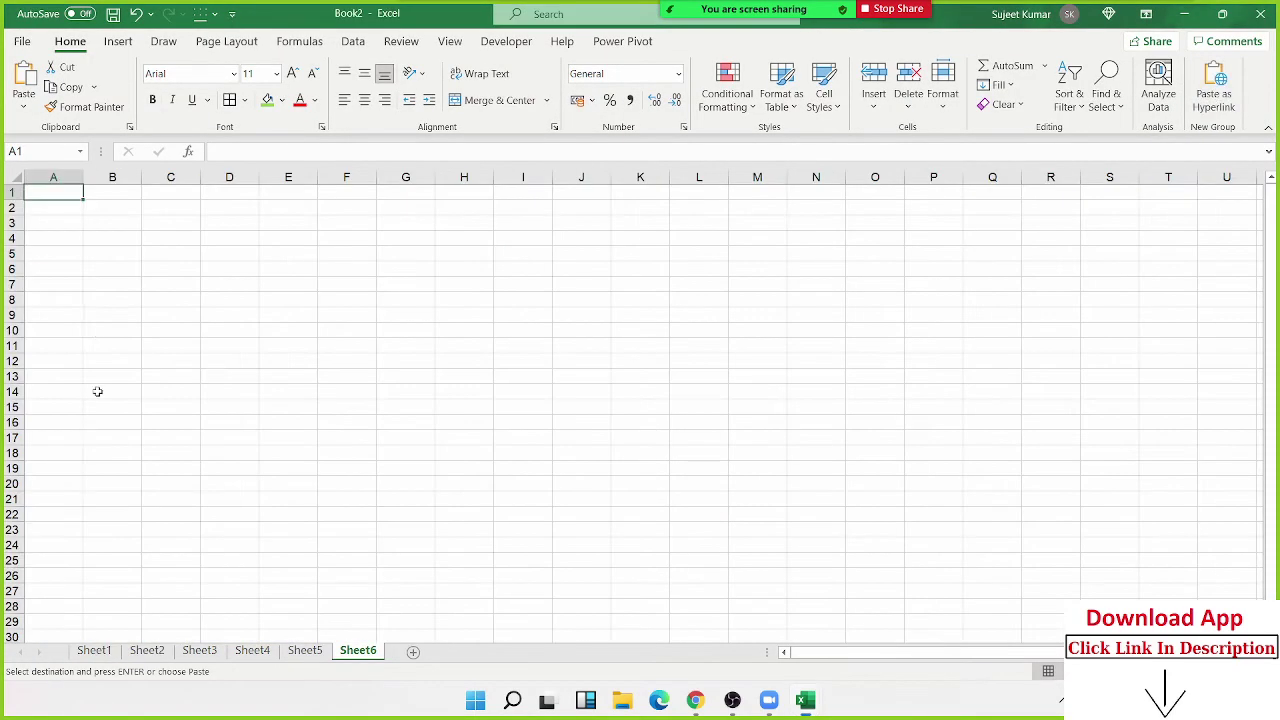
key("ctrl+v")
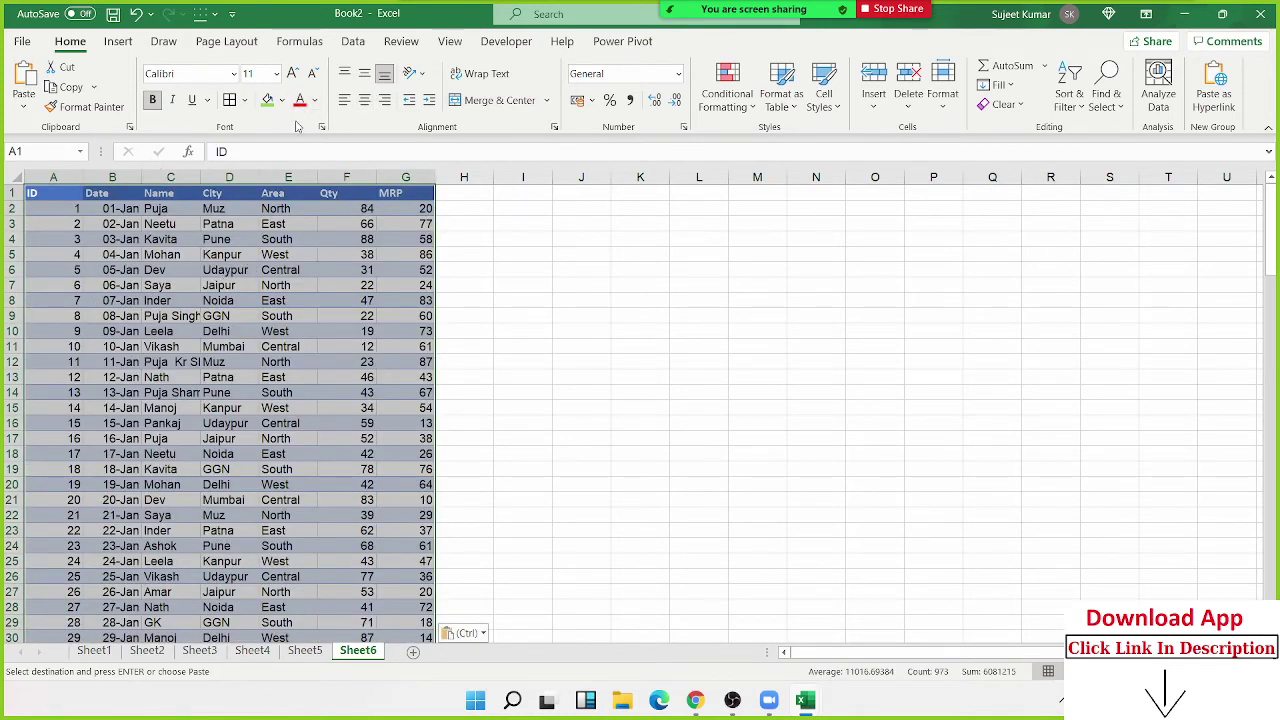
key("ctrl+z")
left_click(23, 106)
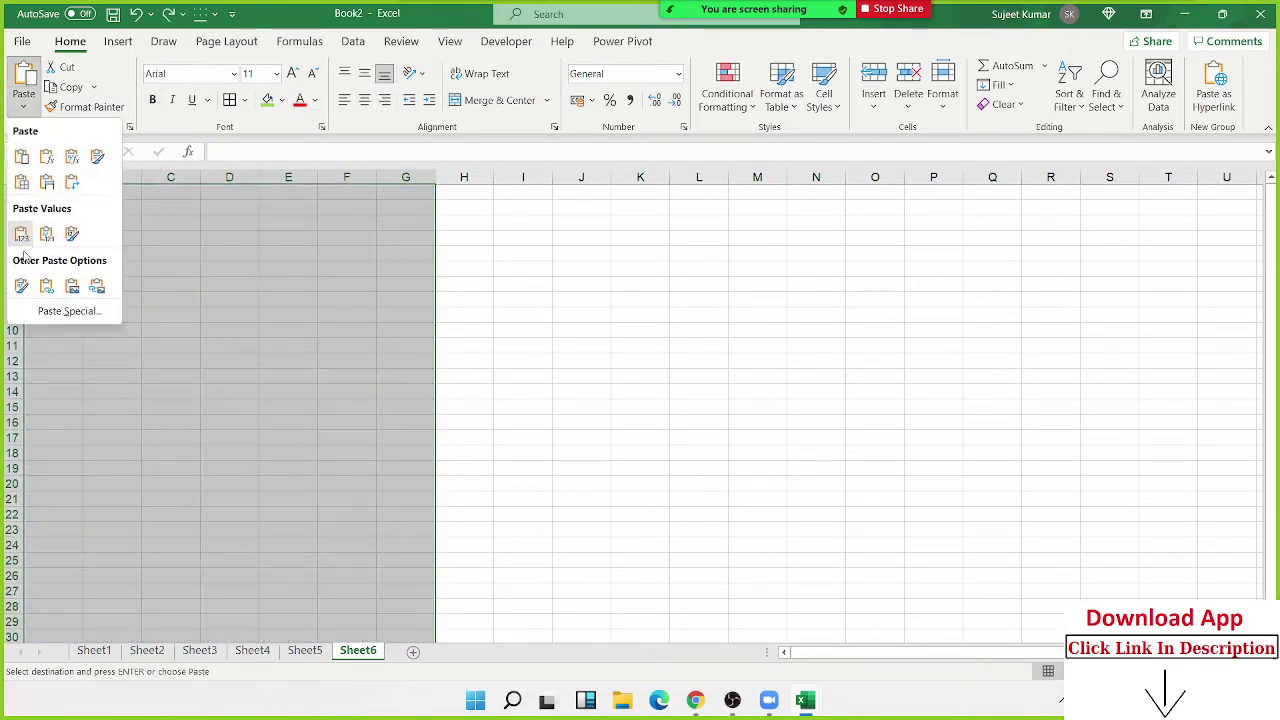
left_click(45, 311)
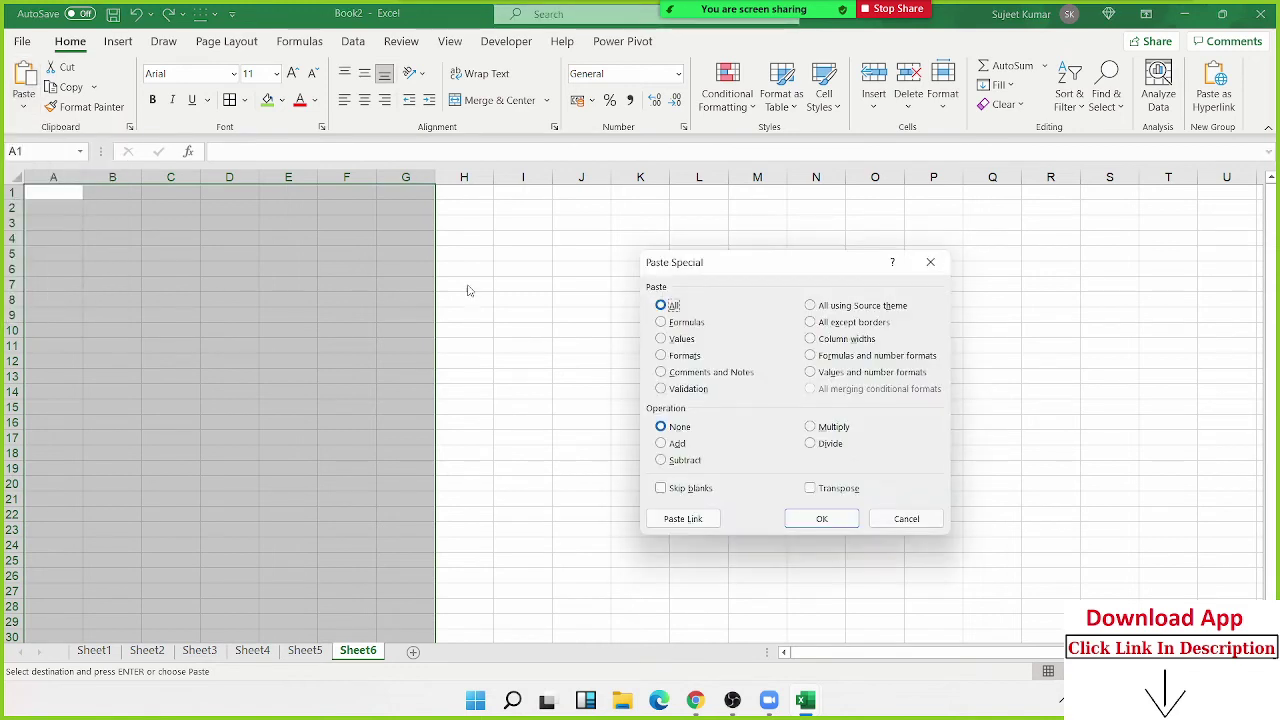
left_click(826, 372)
left_click(821, 518)
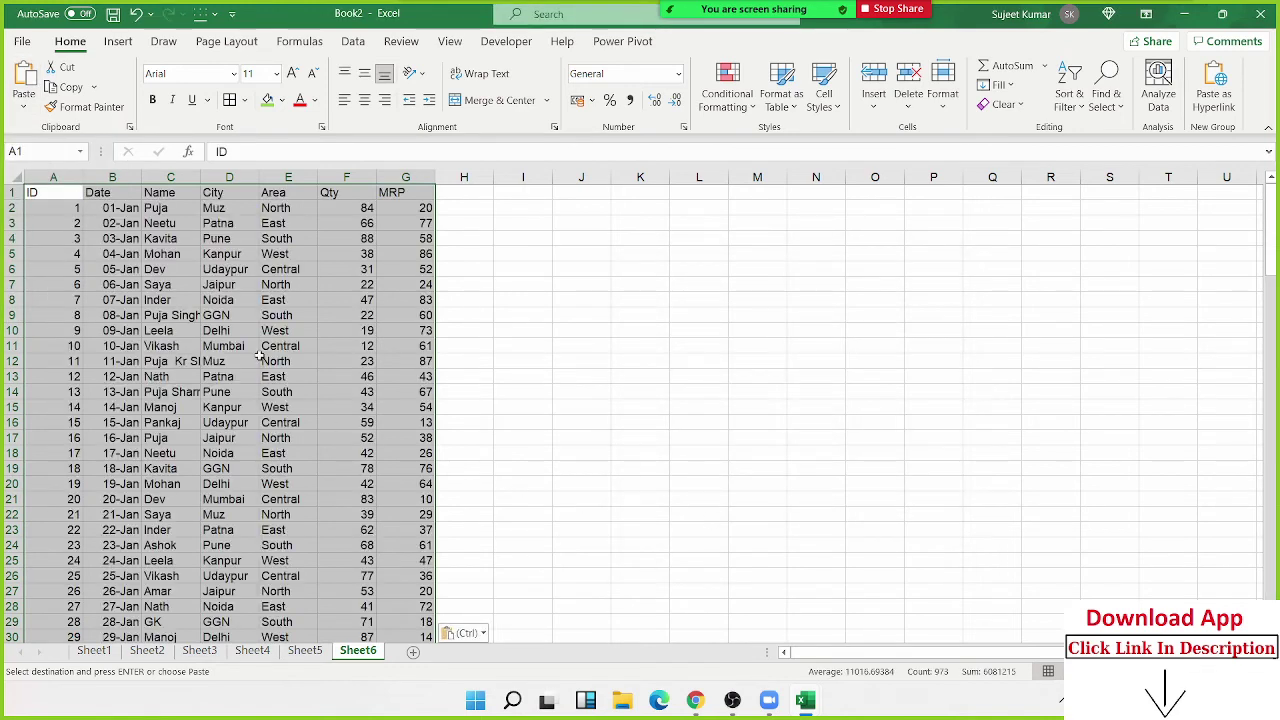
left_click(165, 300)
left_click(251, 288)
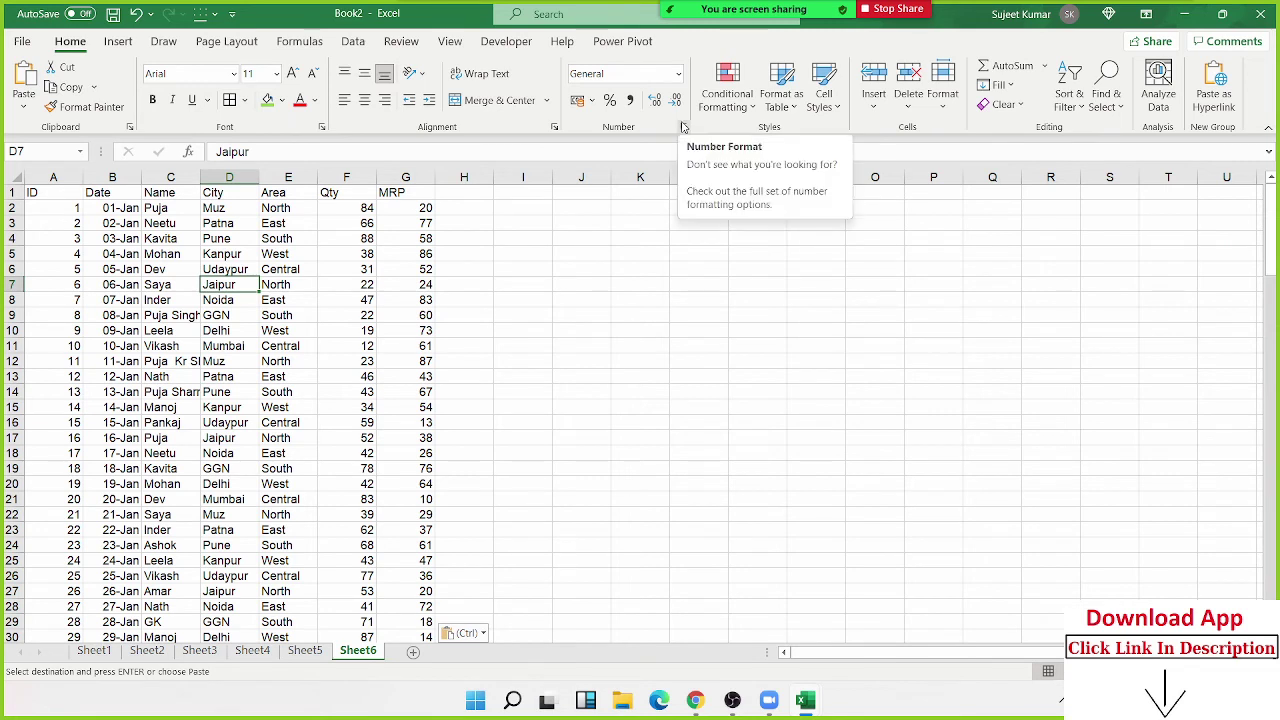
- Select the whole Qty column F and open the Conditional Formatting menu
left_click(343, 298)
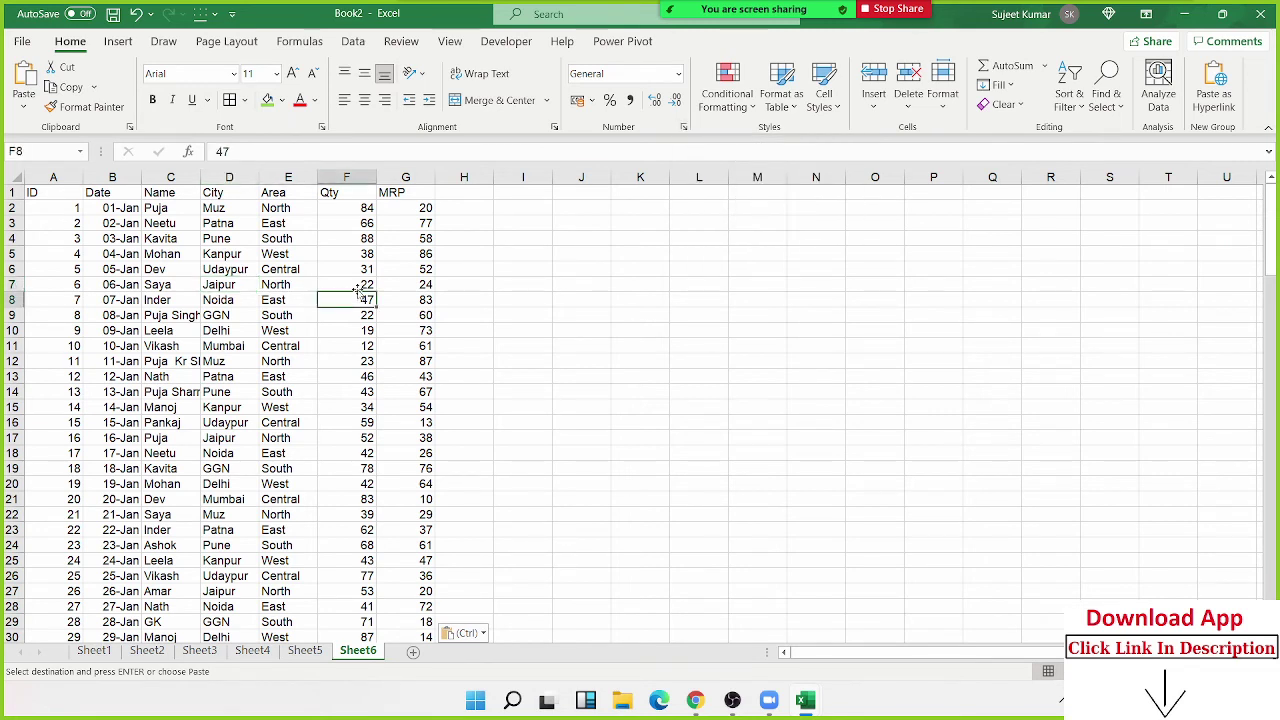
left_click(267, 100)
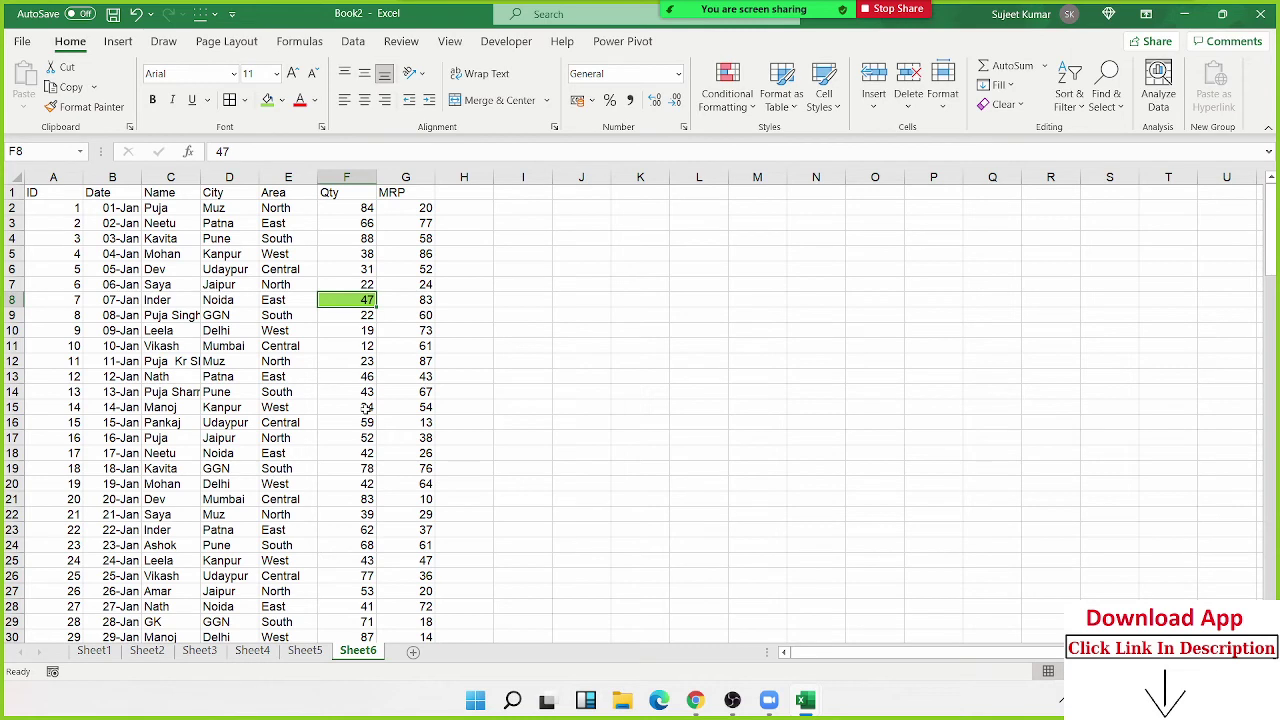
key("ctrl+c")
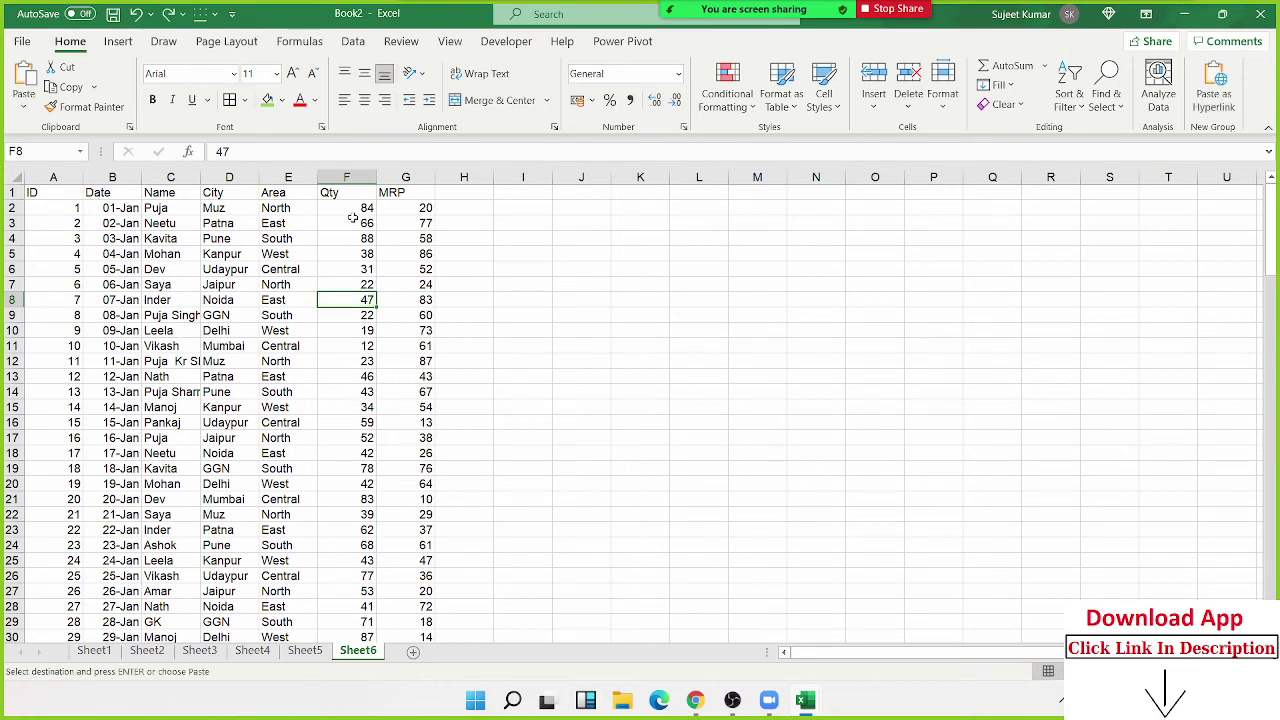
left_click(348, 178)
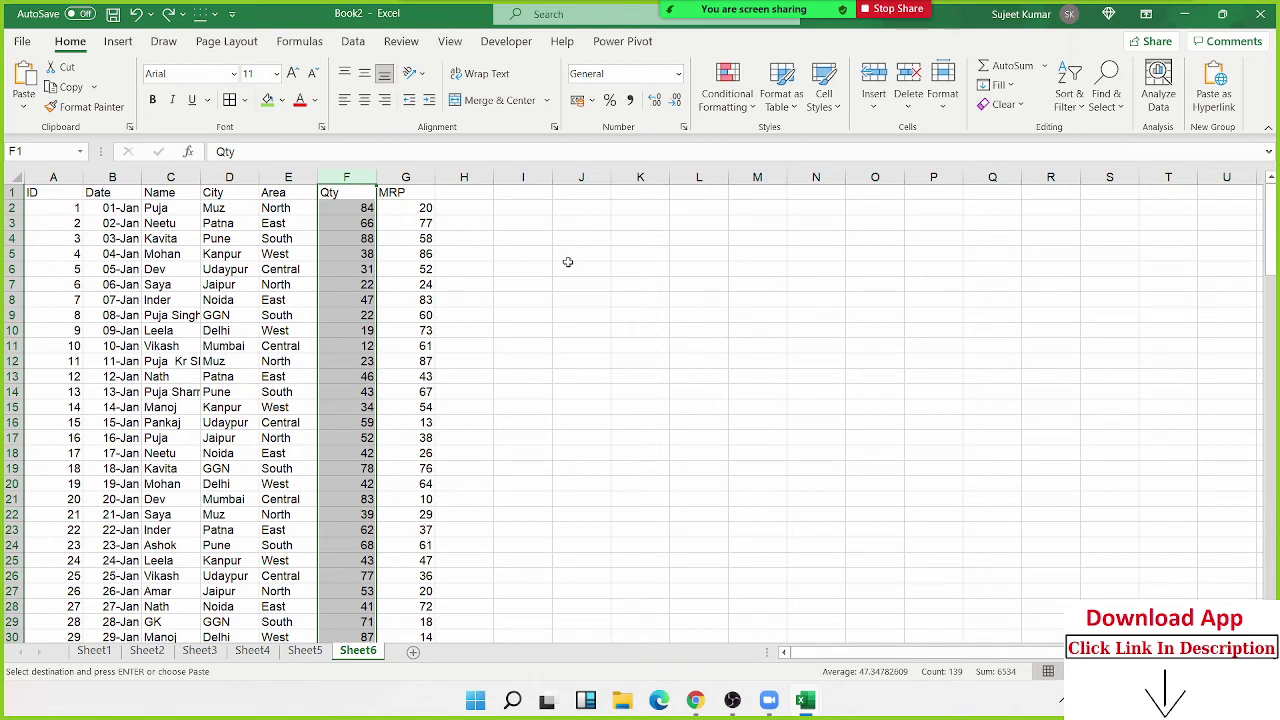
left_click(728, 107)
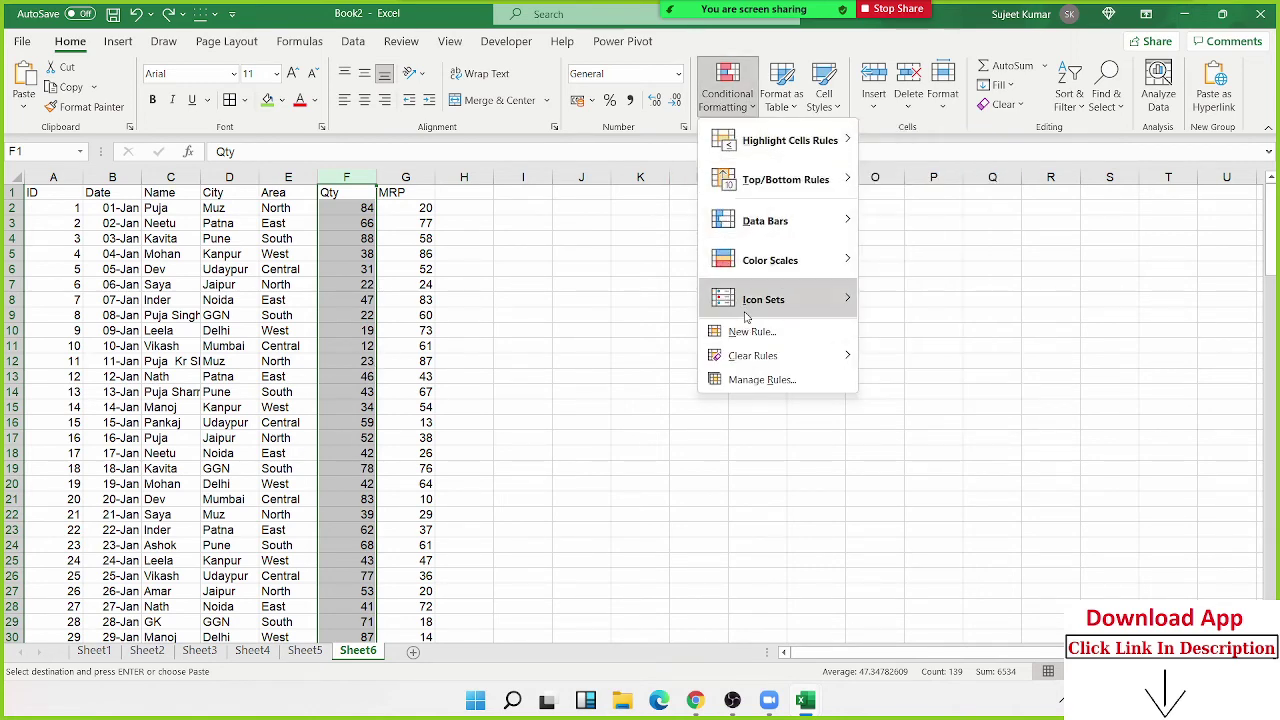
mouse_move(789, 140)
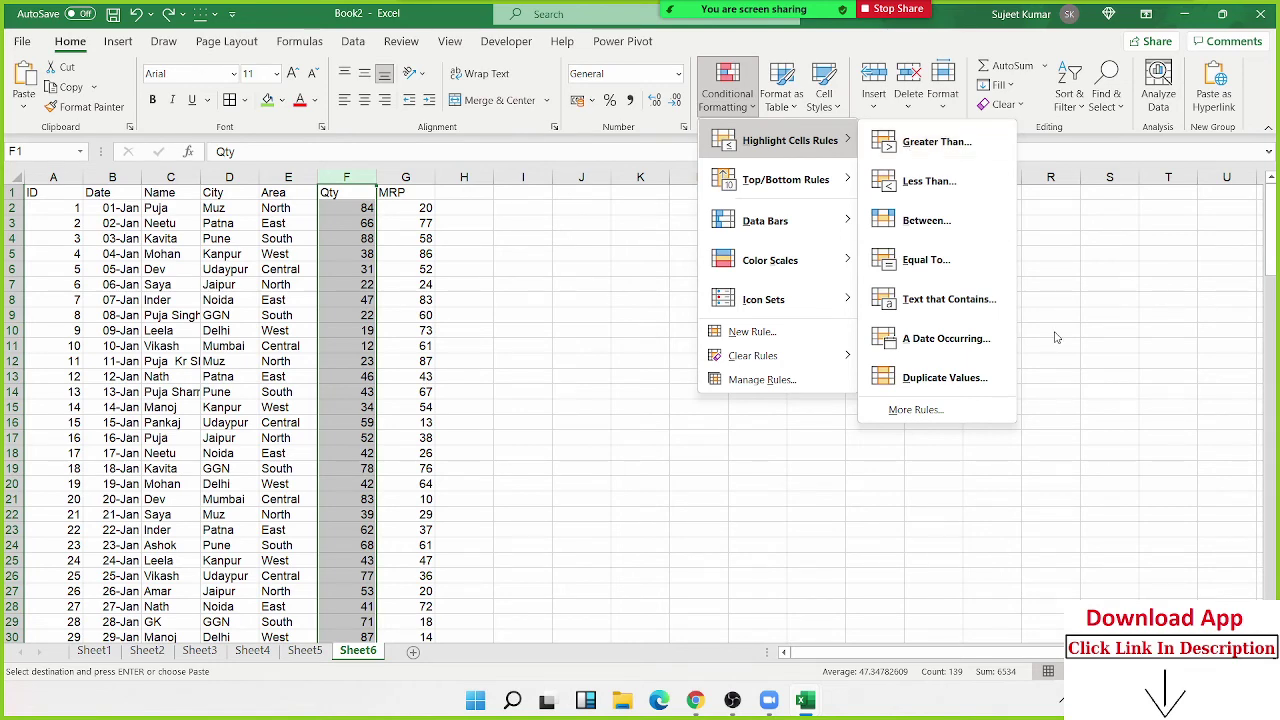
- Start a Greater Than 50 rule, previewing yellow, green, light red and red-text highlight styles
left_click(905, 143)
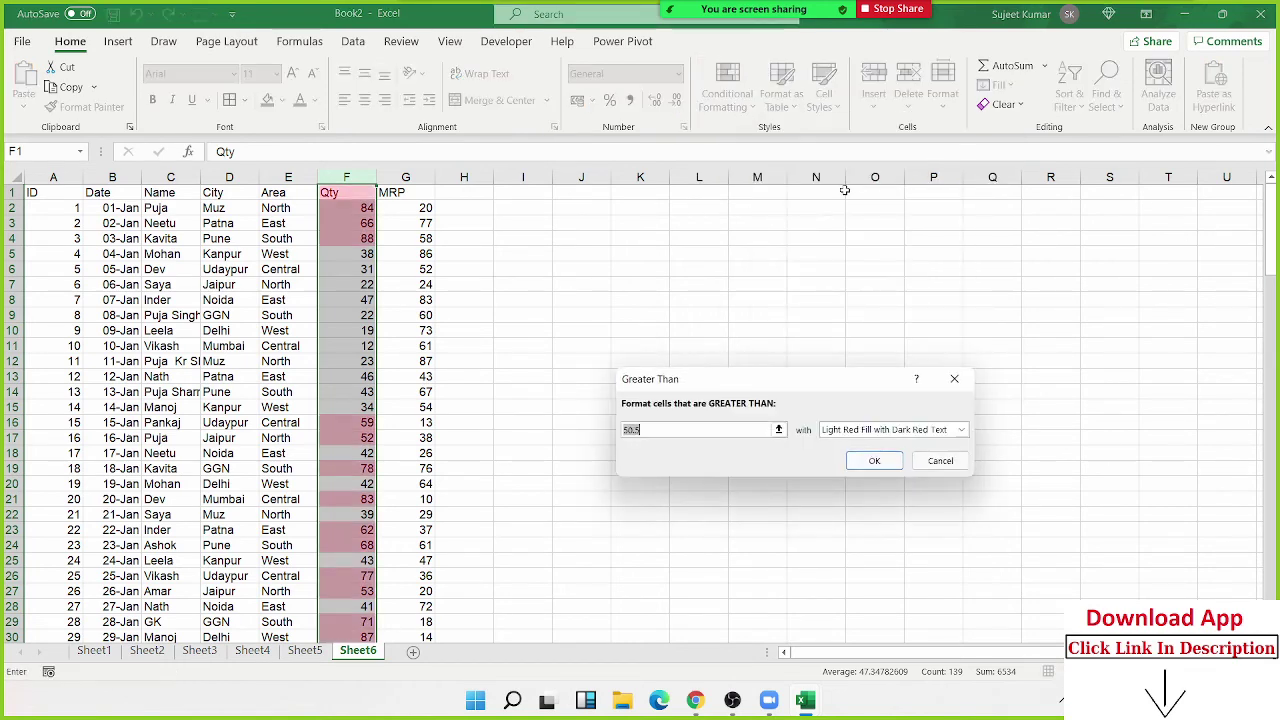
type("50")
left_click(829, 431)
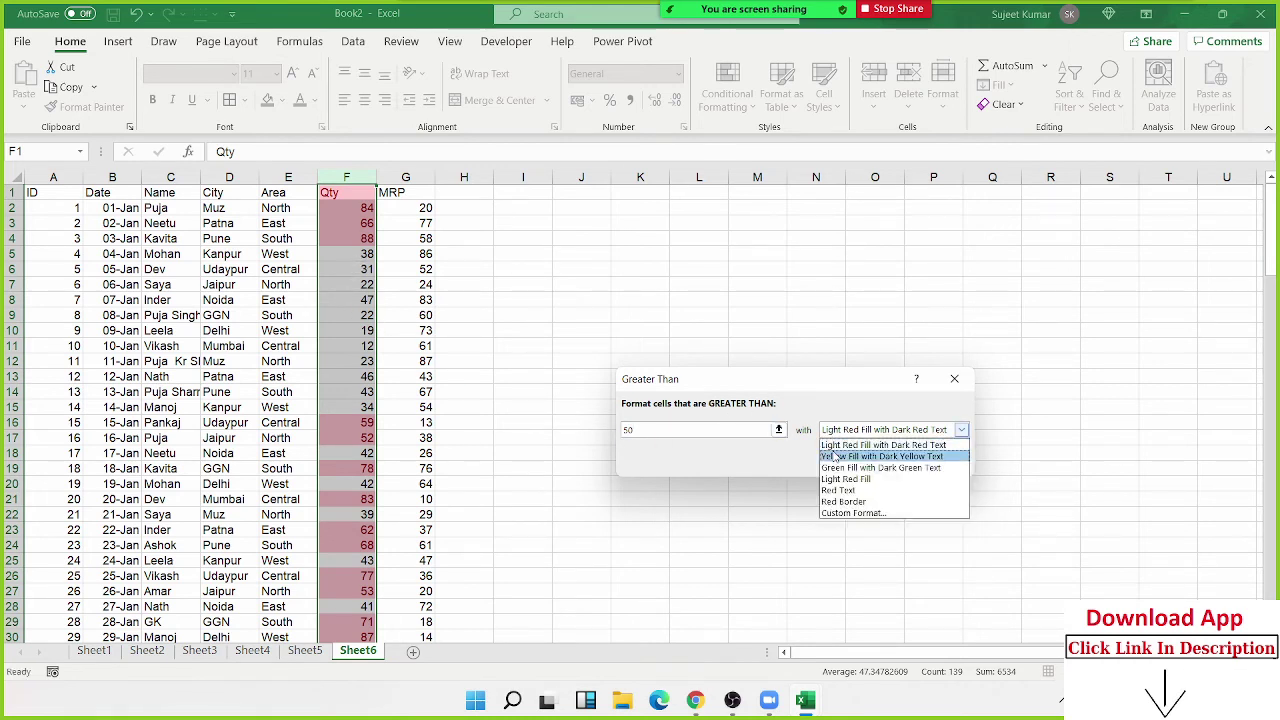
left_click(836, 456)
left_click(843, 430)
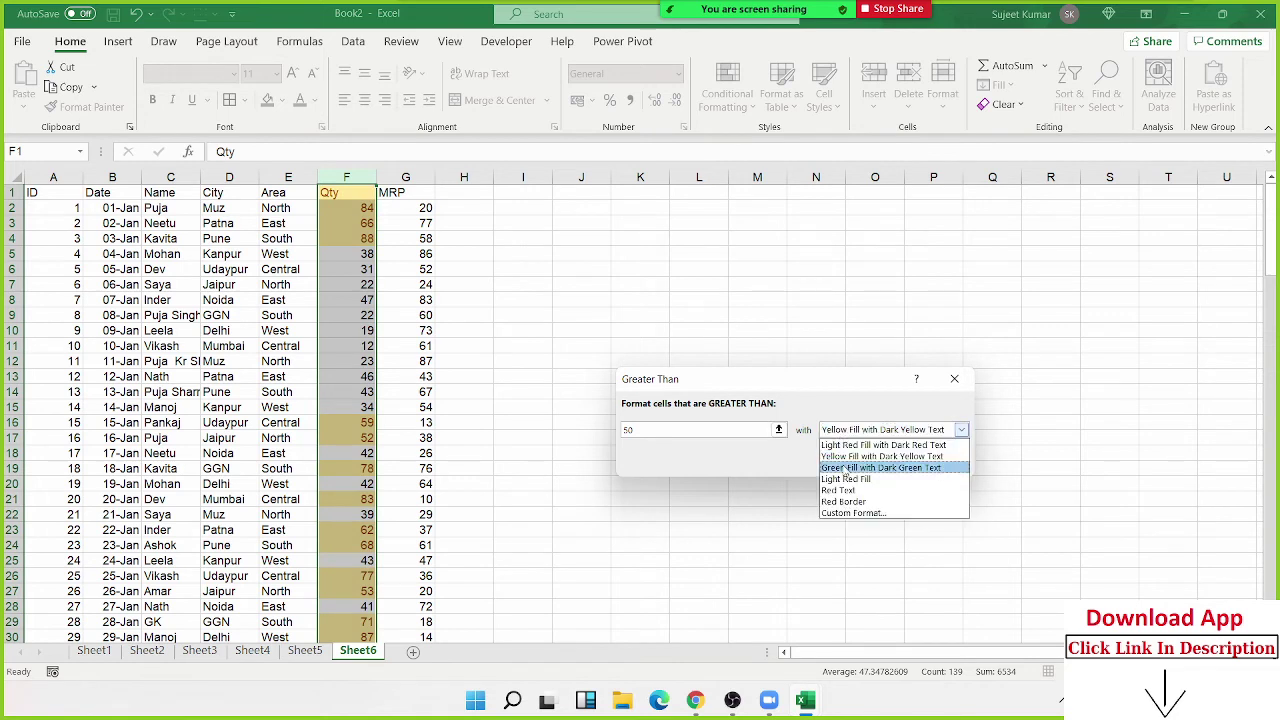
left_click(845, 468)
left_click(843, 430)
left_click(845, 479)
left_click(843, 430)
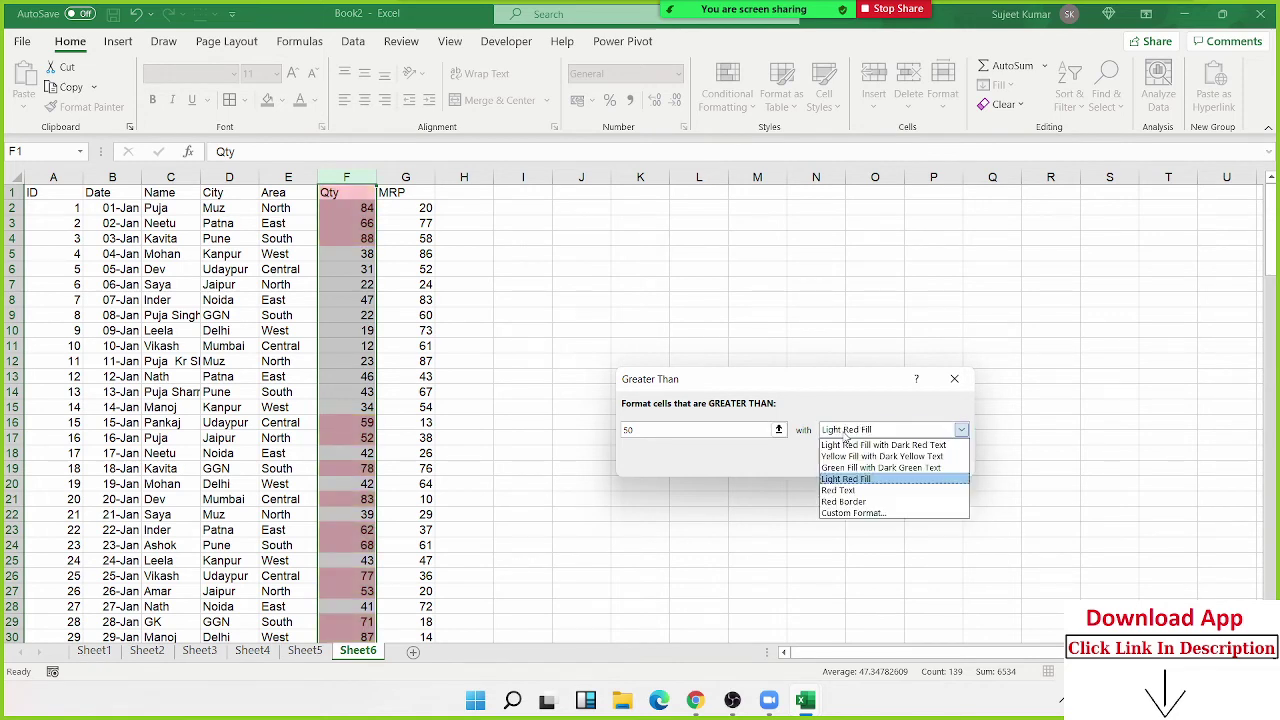
left_click(840, 490)
left_click(836, 432)
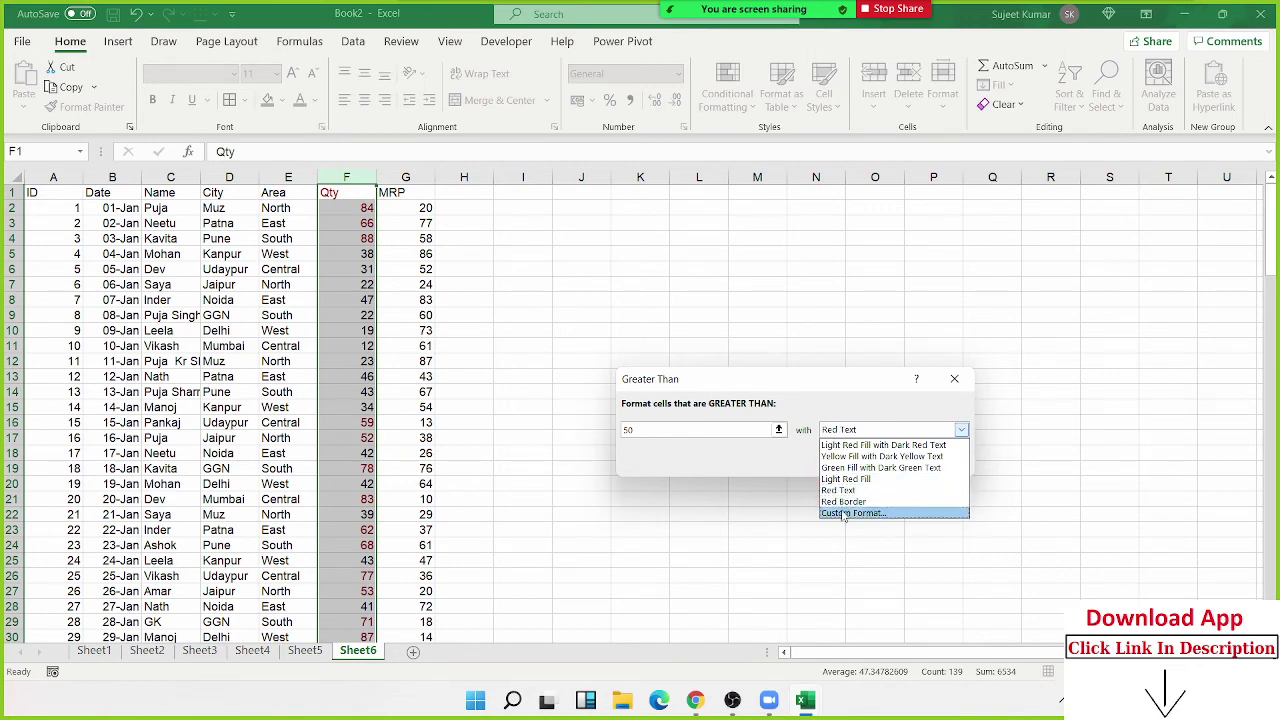
- Define a custom gold background fill as the rule's highlight format
left_click(852, 512)
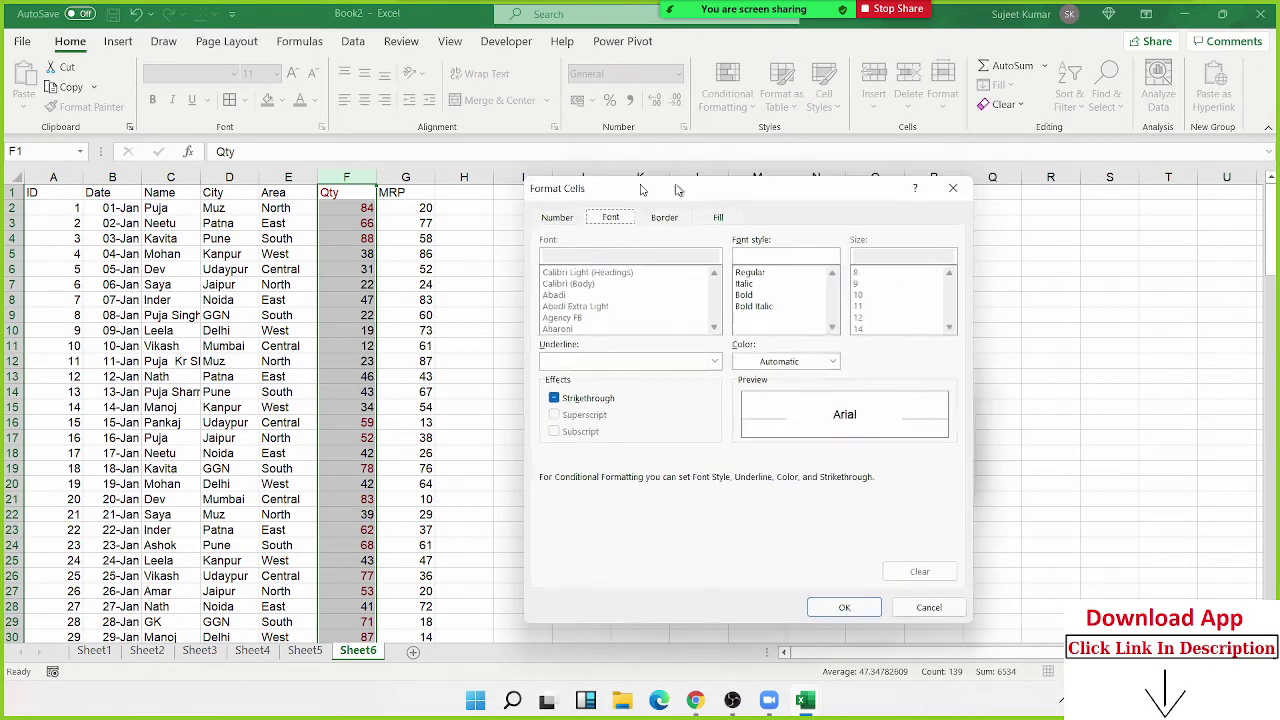
left_click_drag(737, 181, 268, 157)
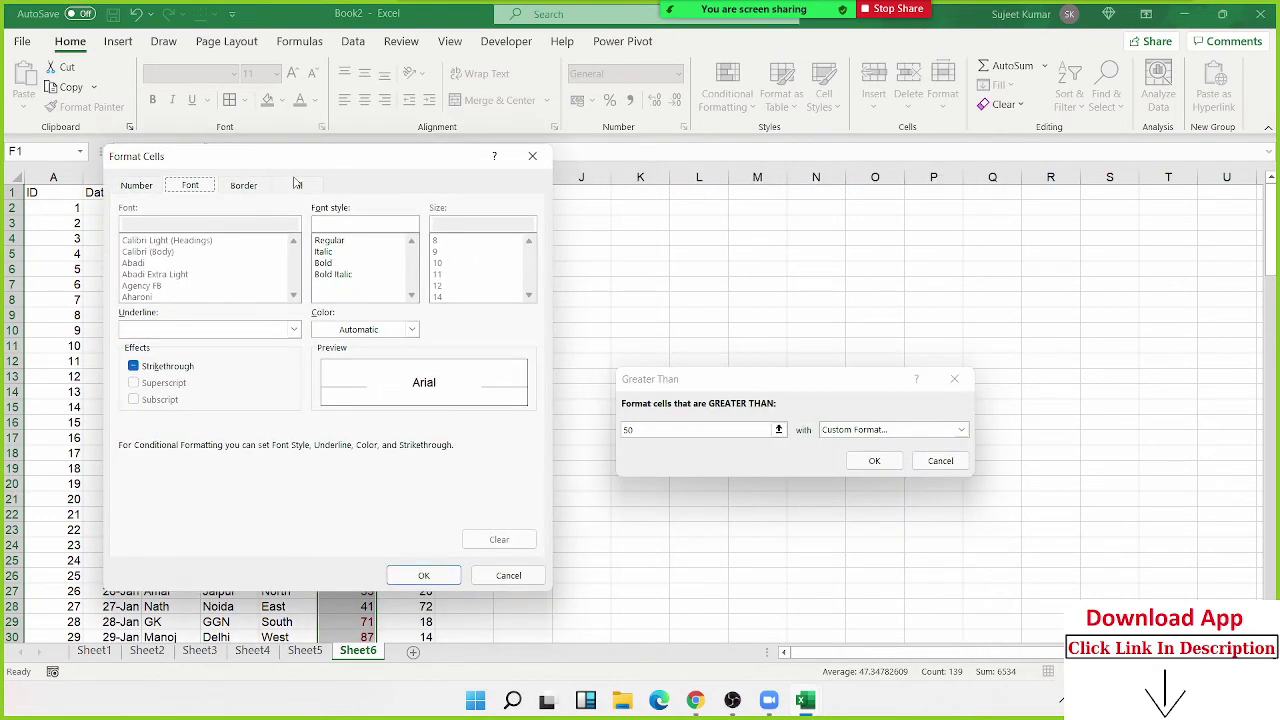
left_click(297, 185)
left_click(164, 344)
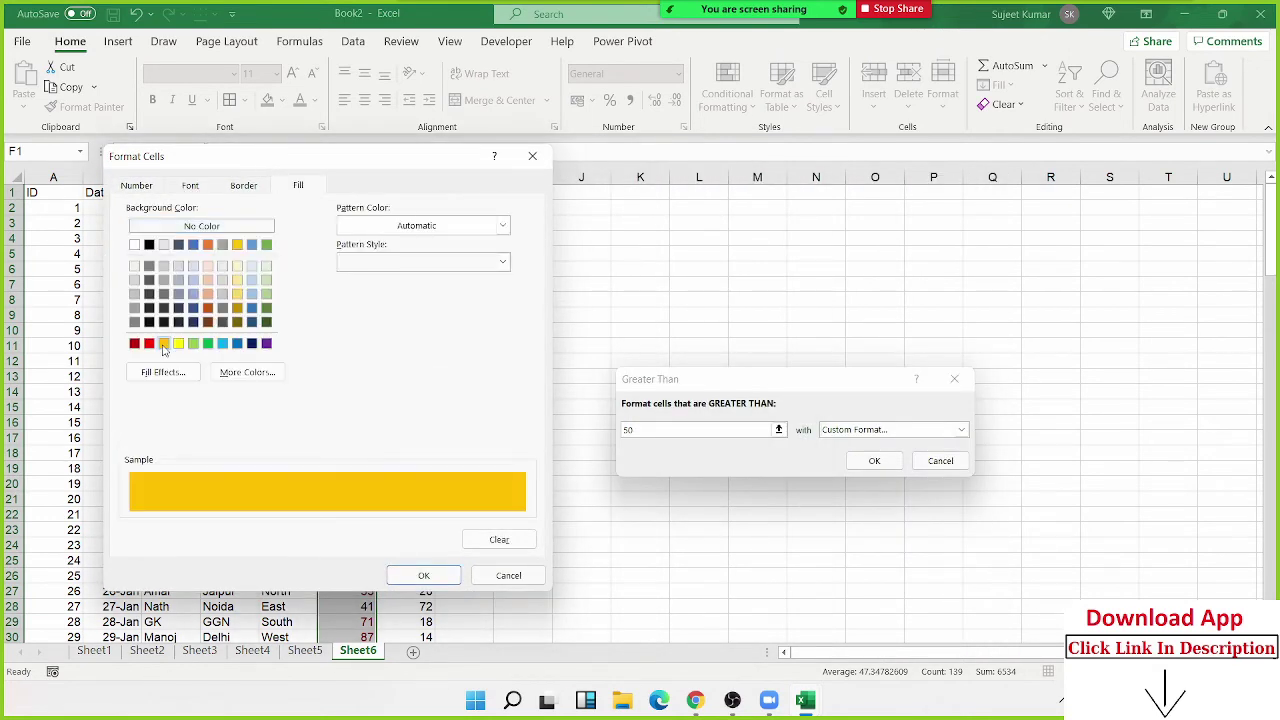
left_click(396, 578)
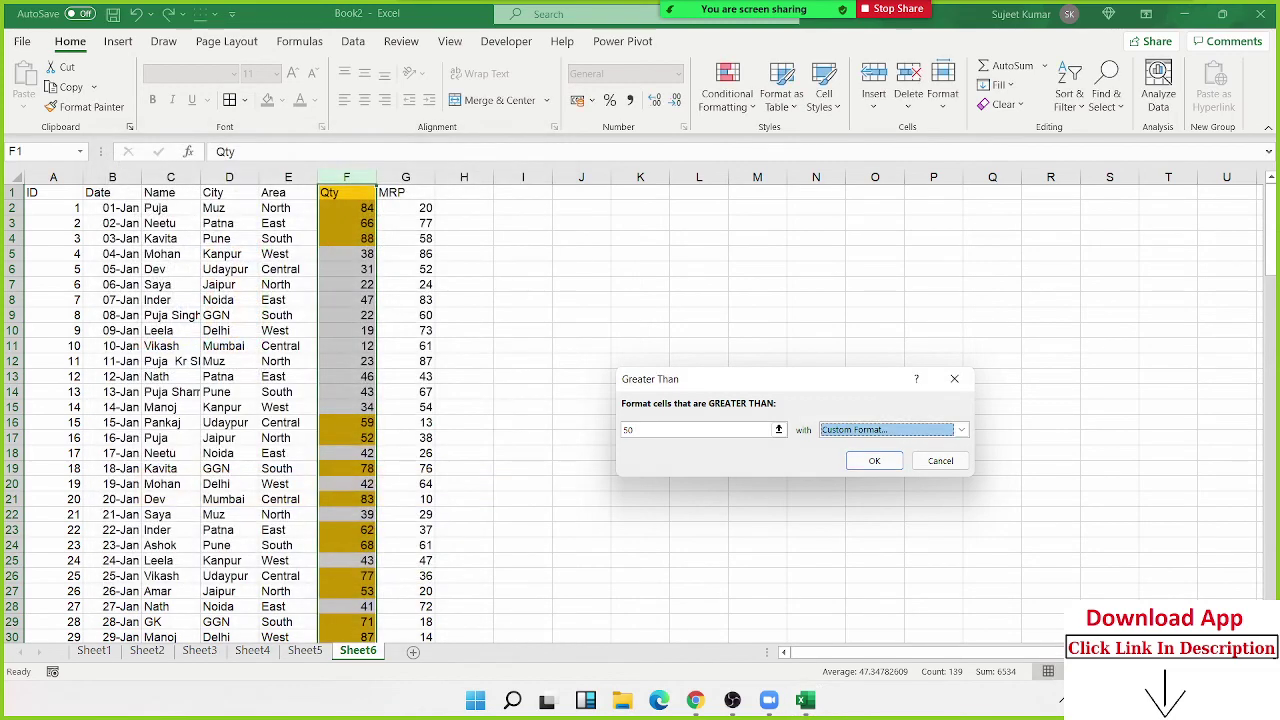
left_click(1060, 708)
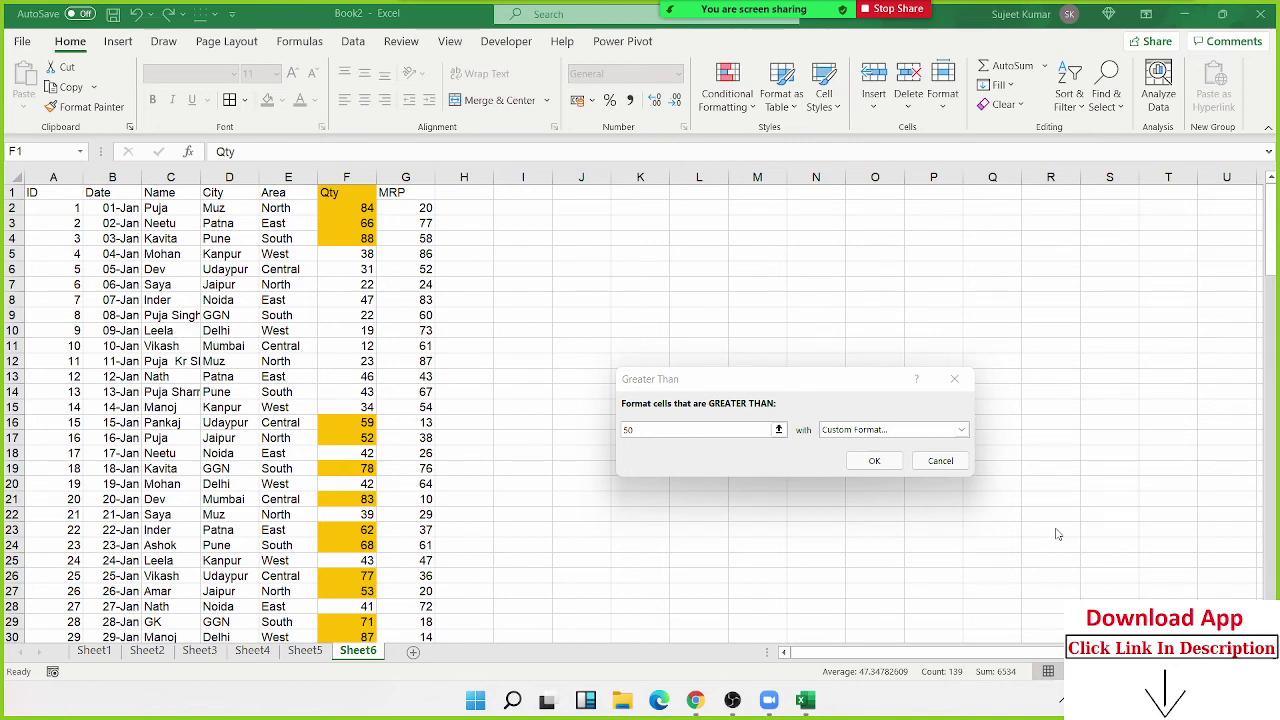
- Apply the greater-than-50 rule and change F6 to 81
left_click(865, 464)
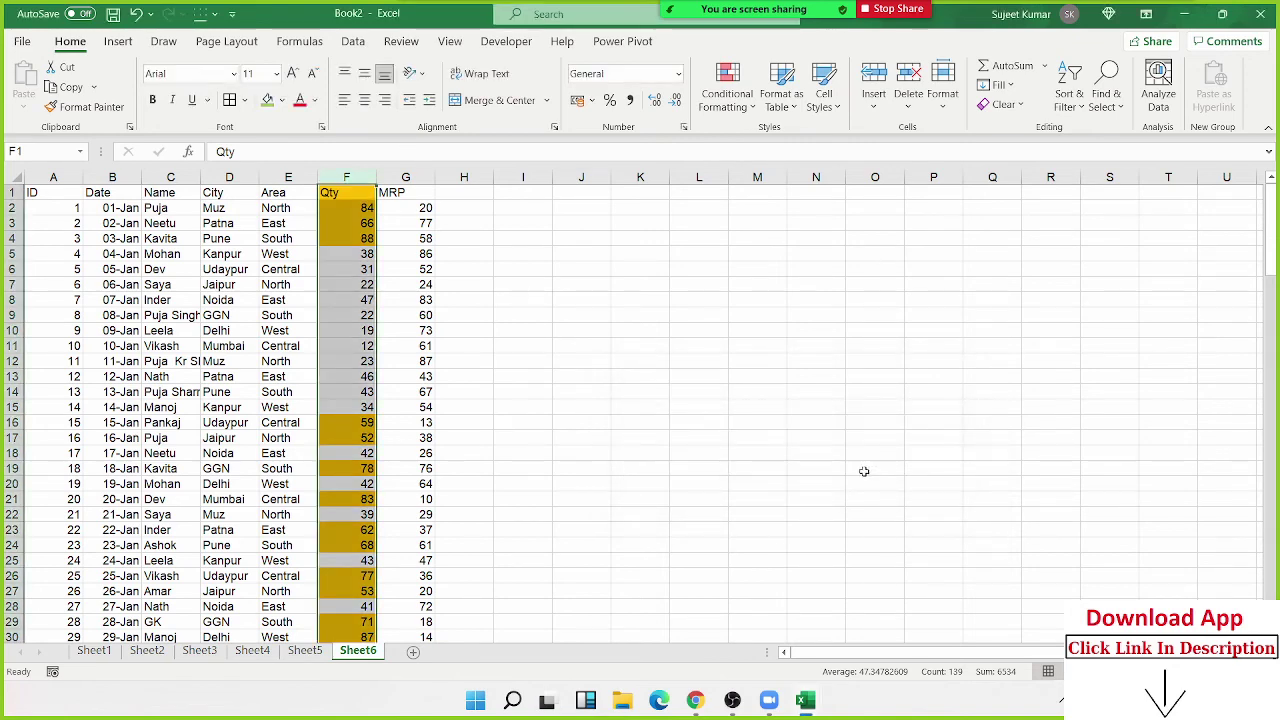
left_click(407, 378)
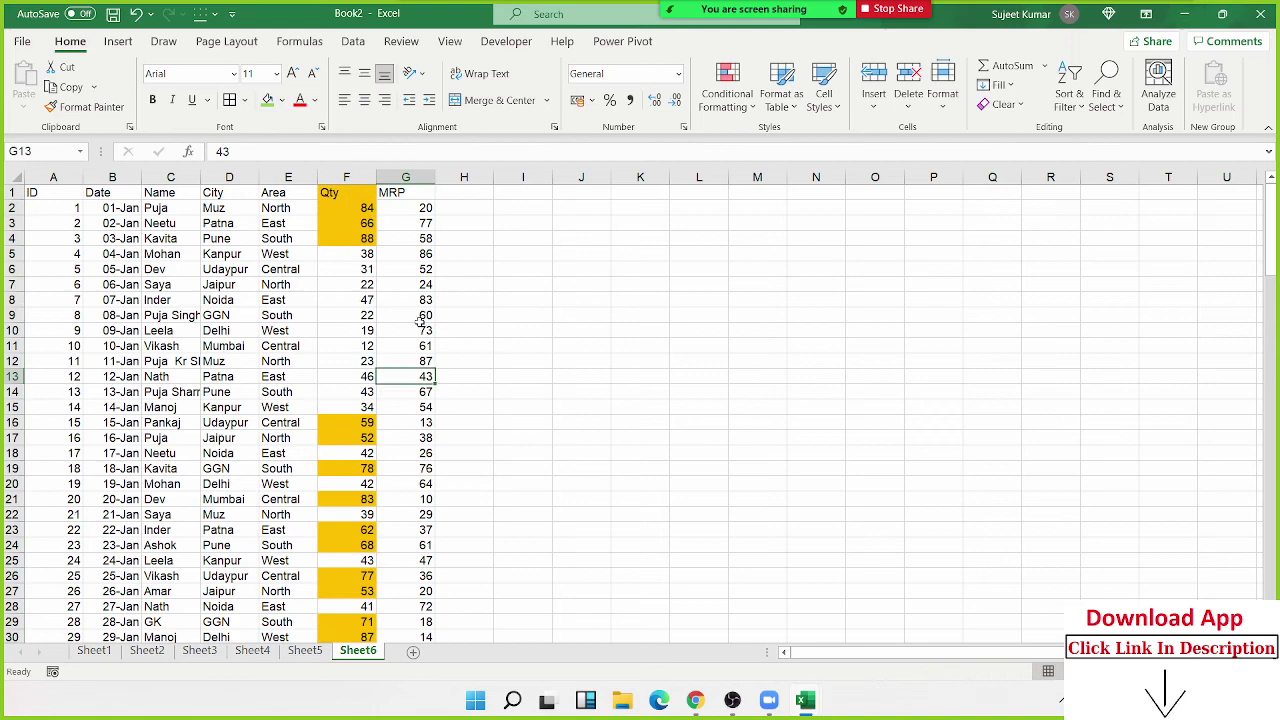
left_click(362, 268)
type("8")
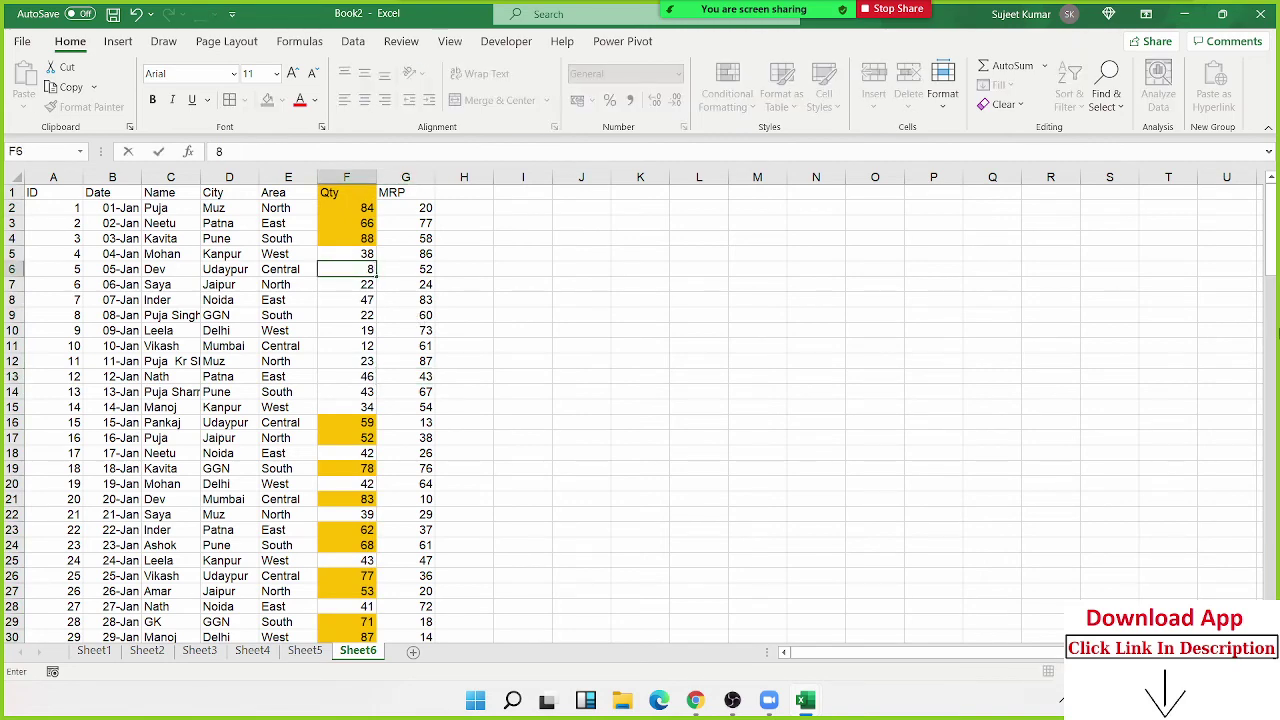
key("Return")
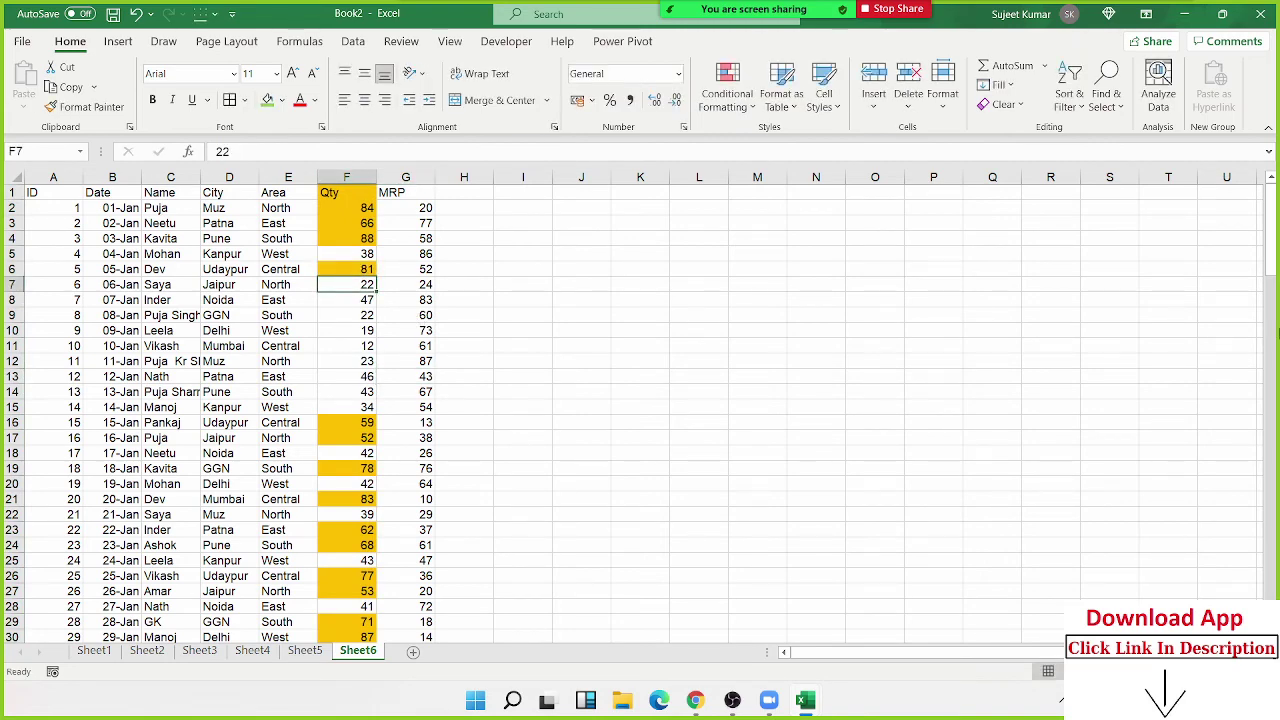
- Change F4 to 18 and reselect the whole Qty column F
key("Up")
key("Up")
key("Up")
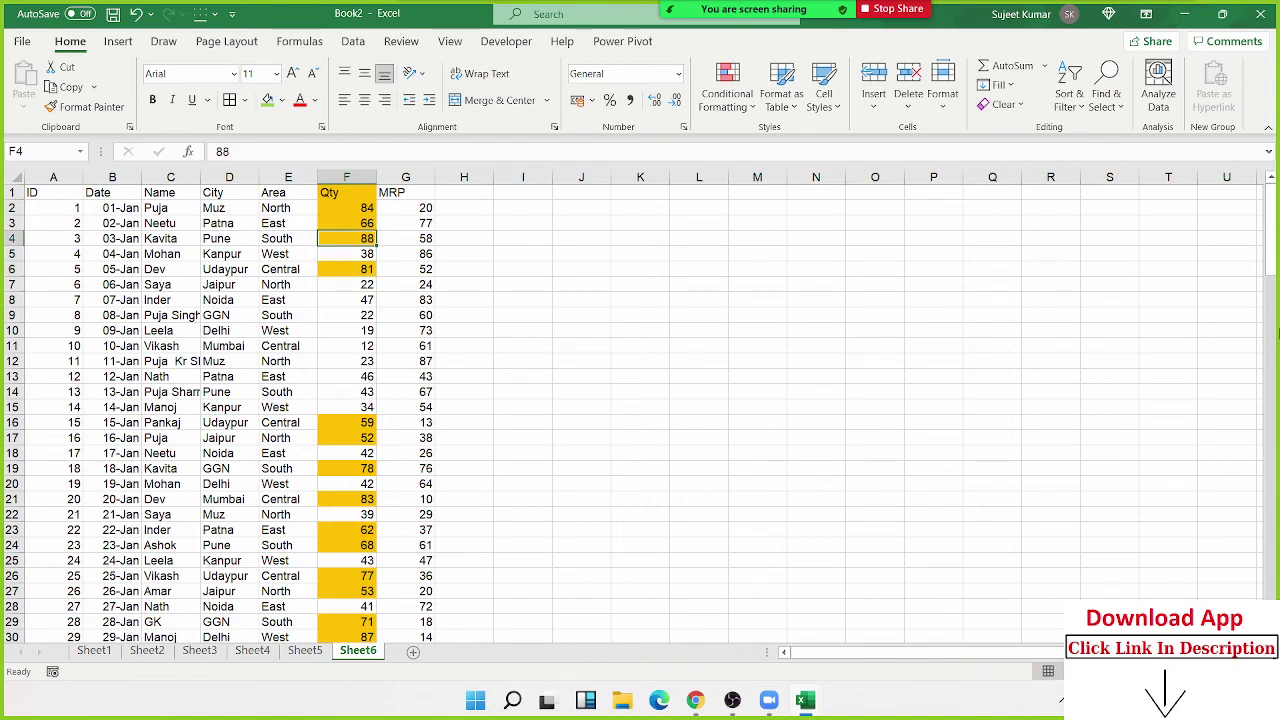
type("18")
key("Return")
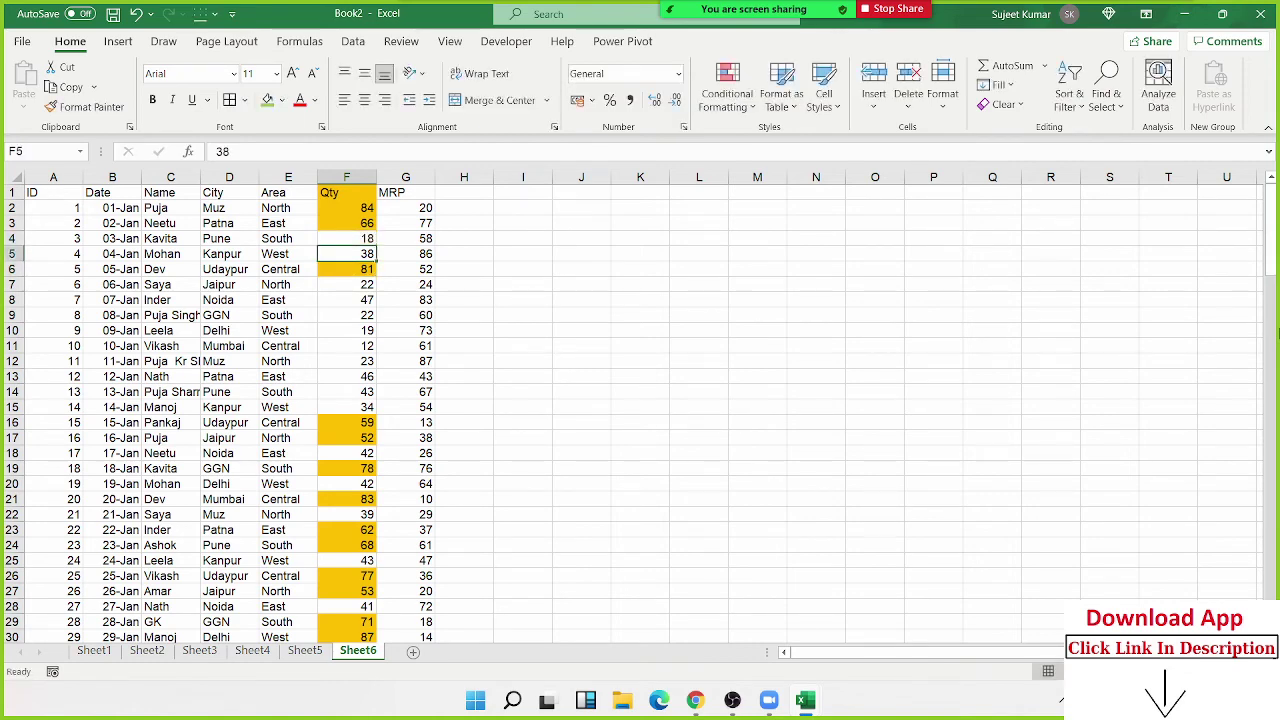
left_click(346, 177)
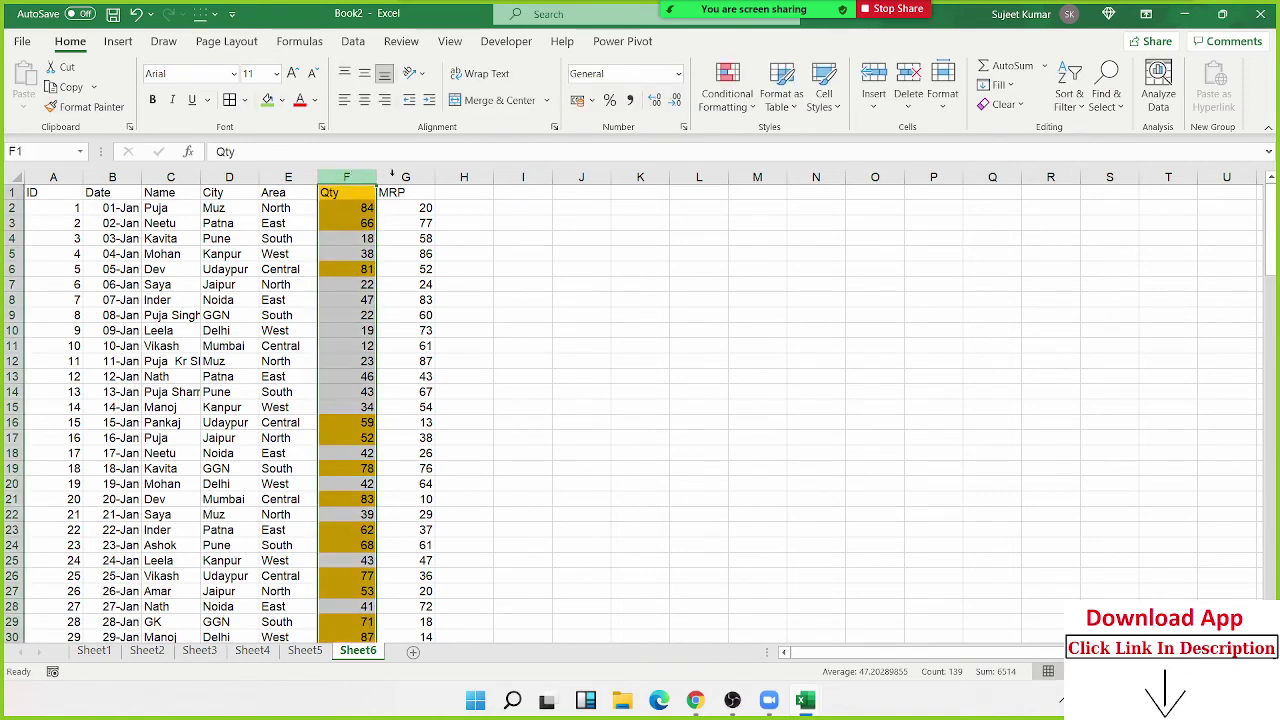
left_click(731, 110)
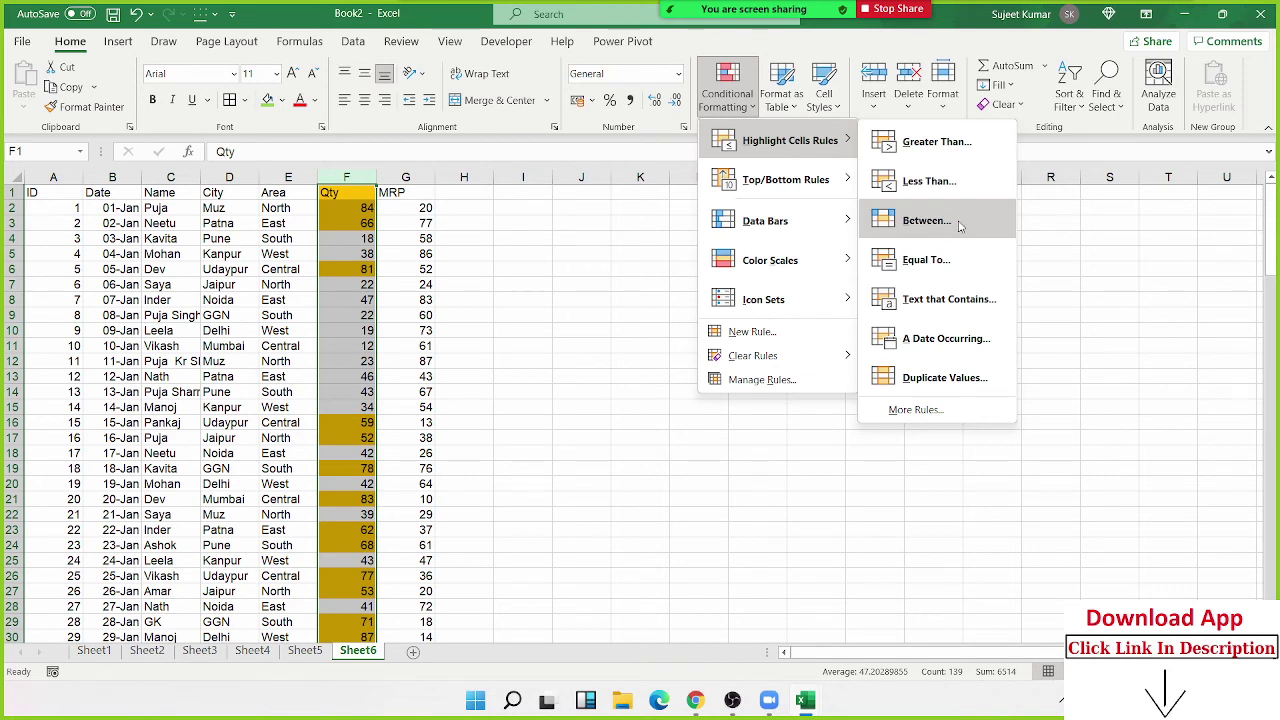
key("Escape")
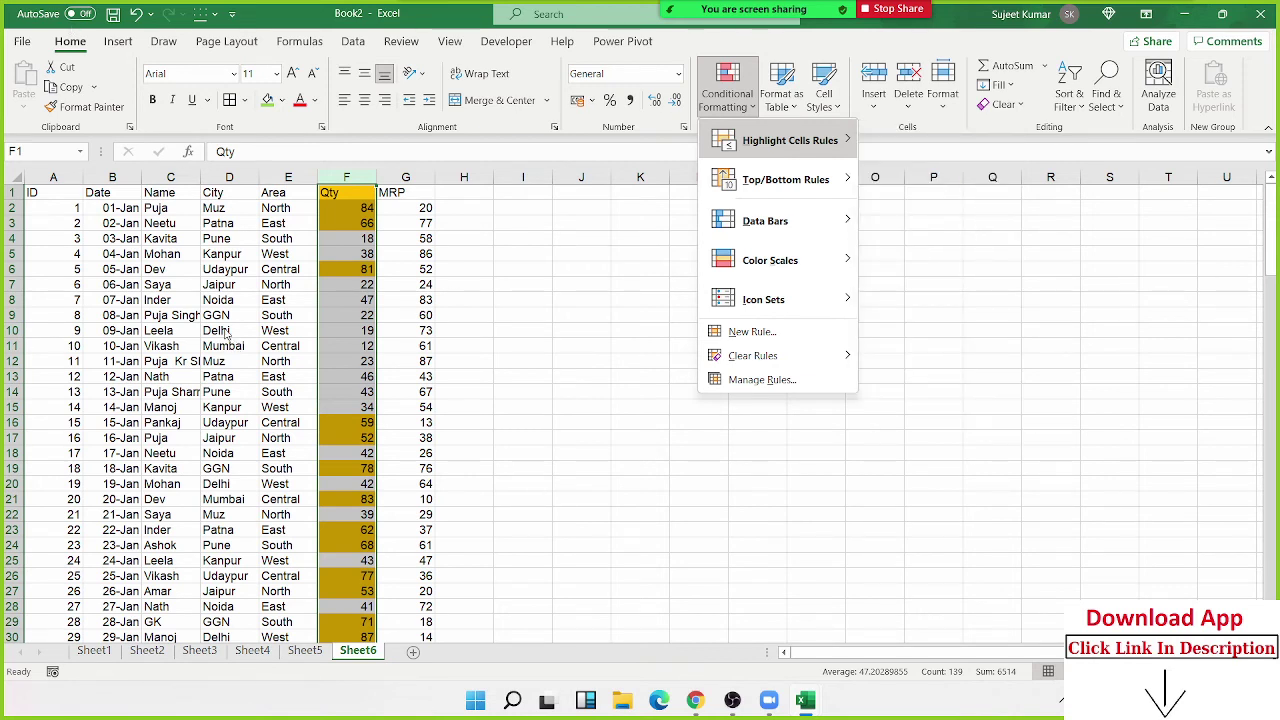
key("Escape")
left_click(111, 391)
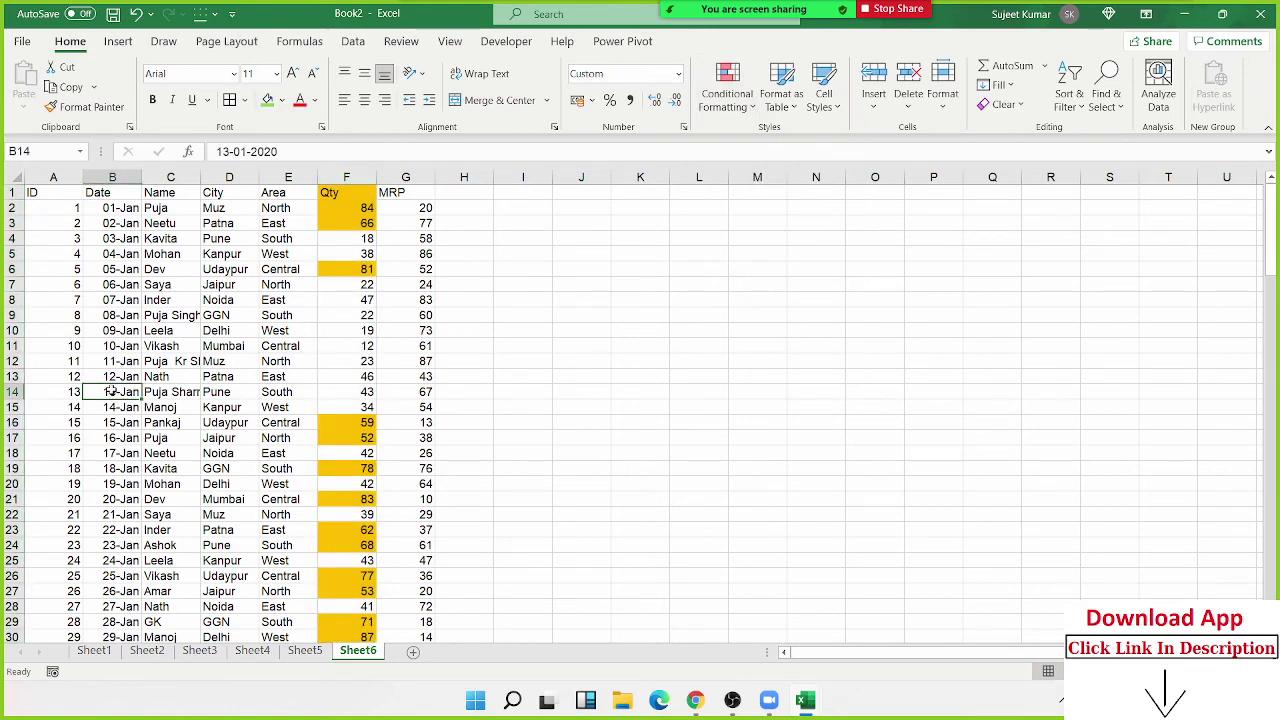
left_click(130, 178)
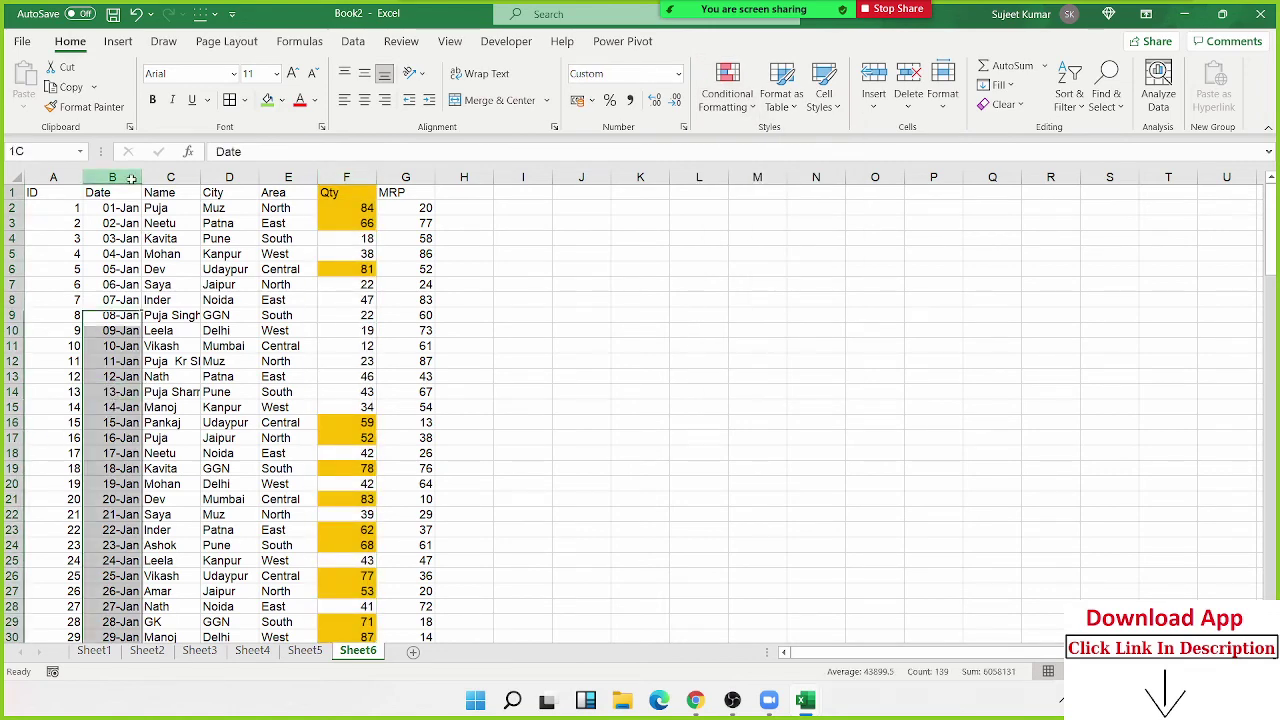
left_click(727, 92)
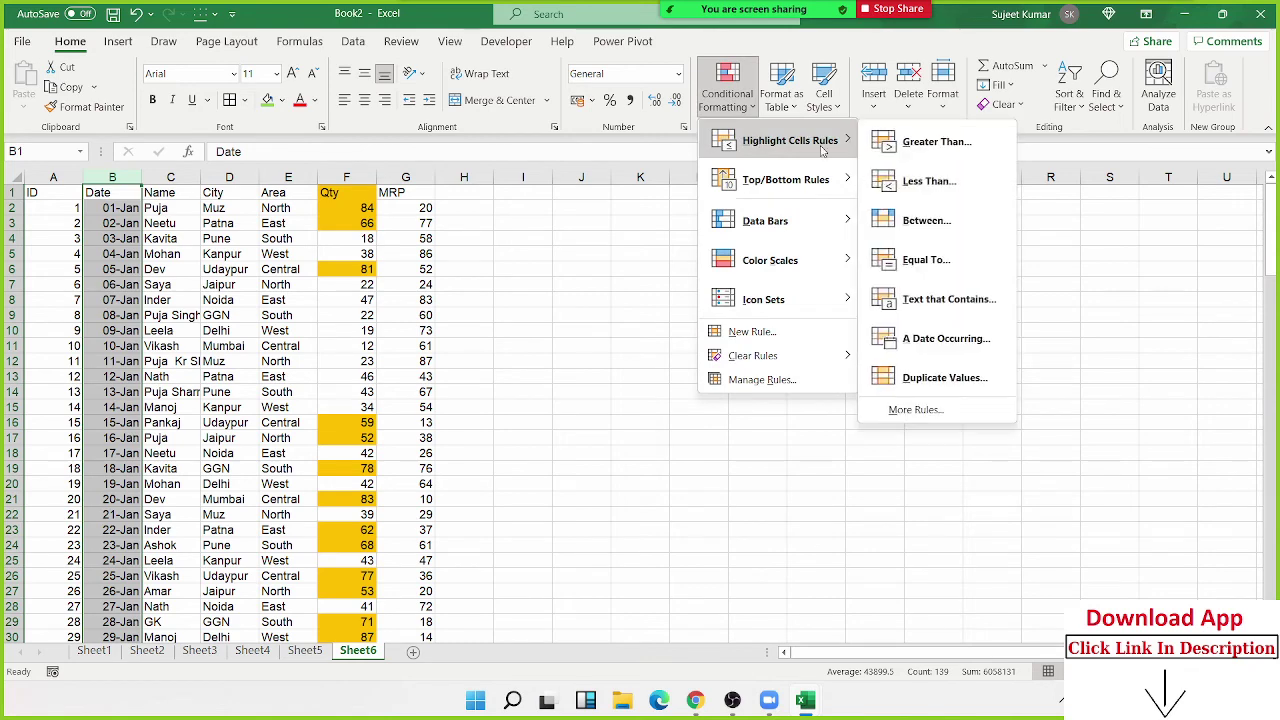
left_click(903, 195)
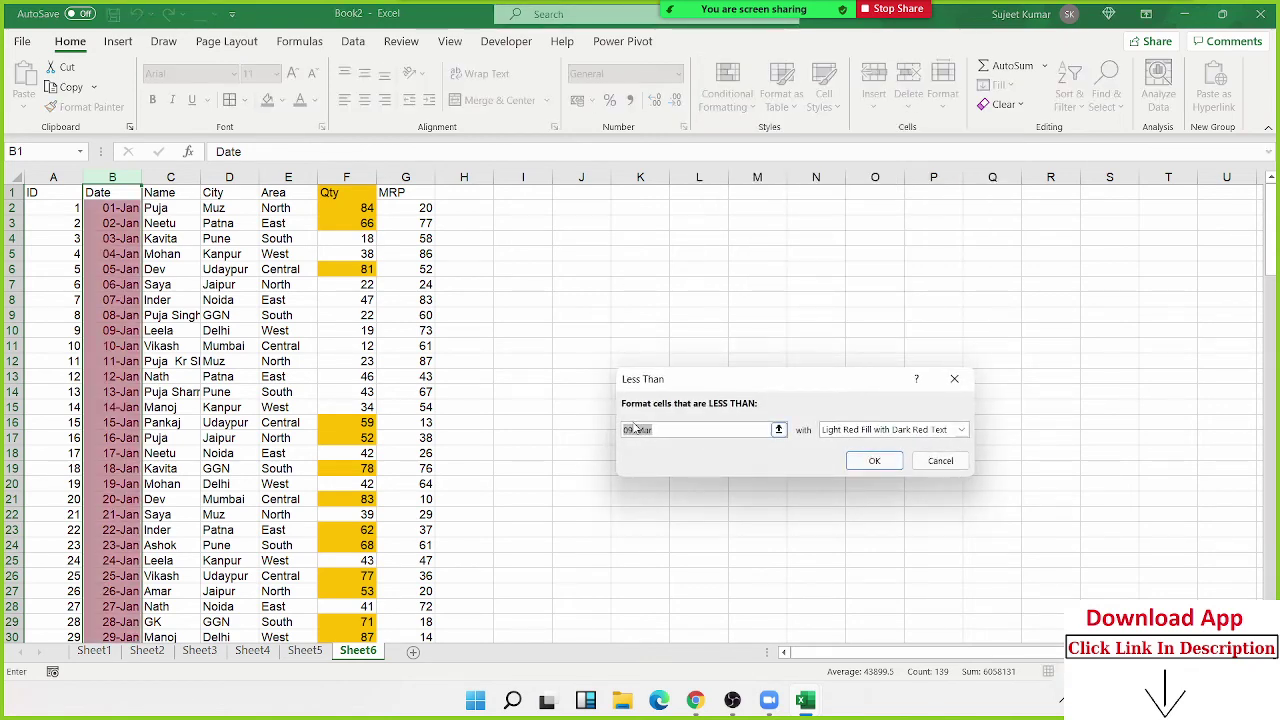
type("13-Jan-")
type("2")
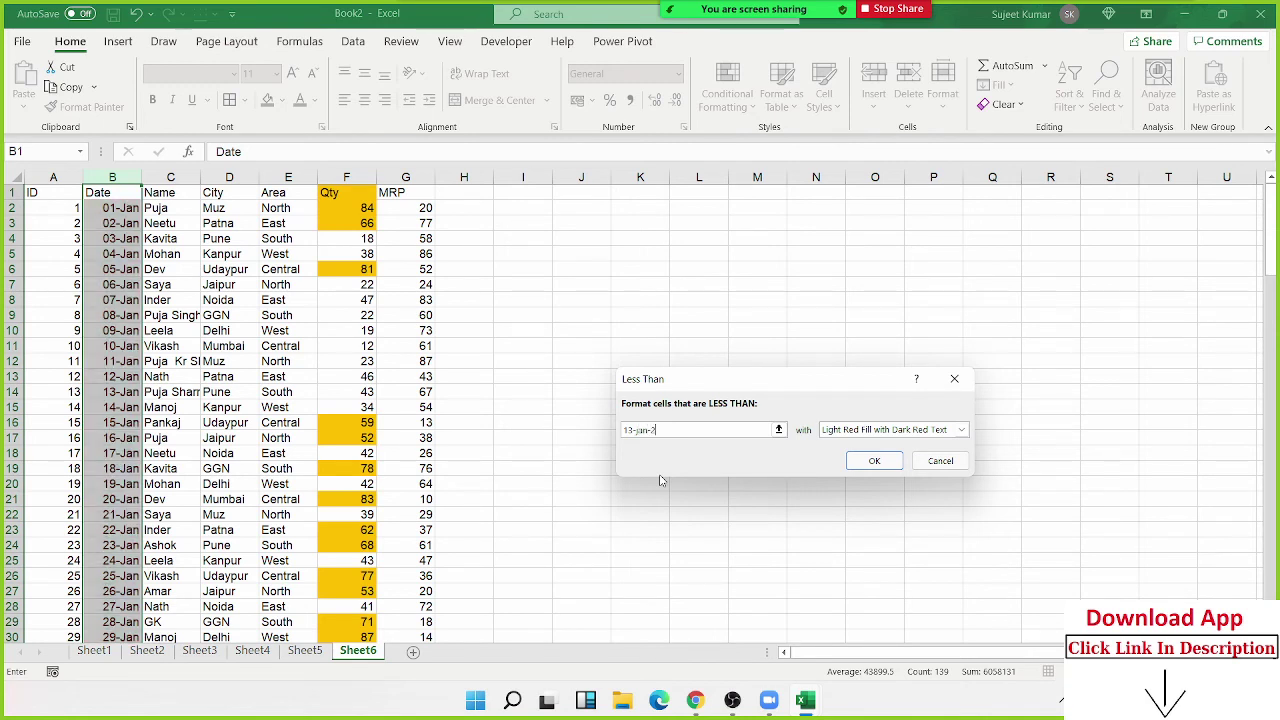
type("0")
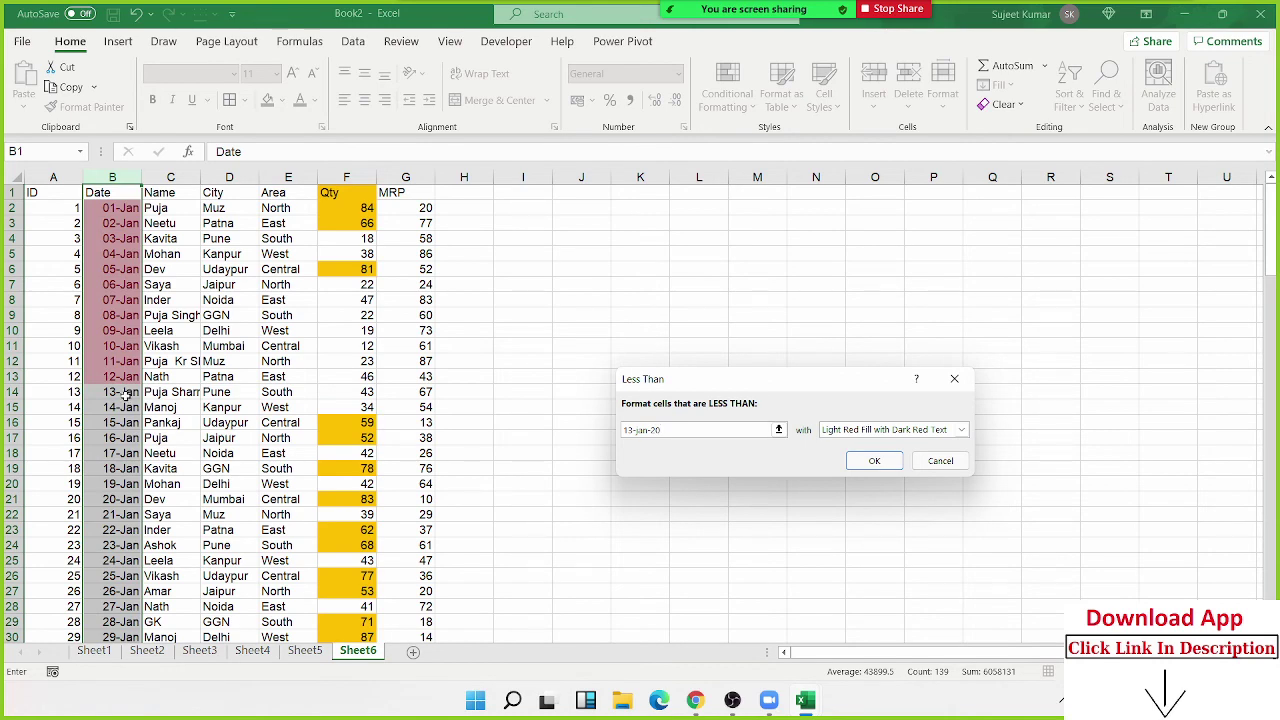
key("Escape")
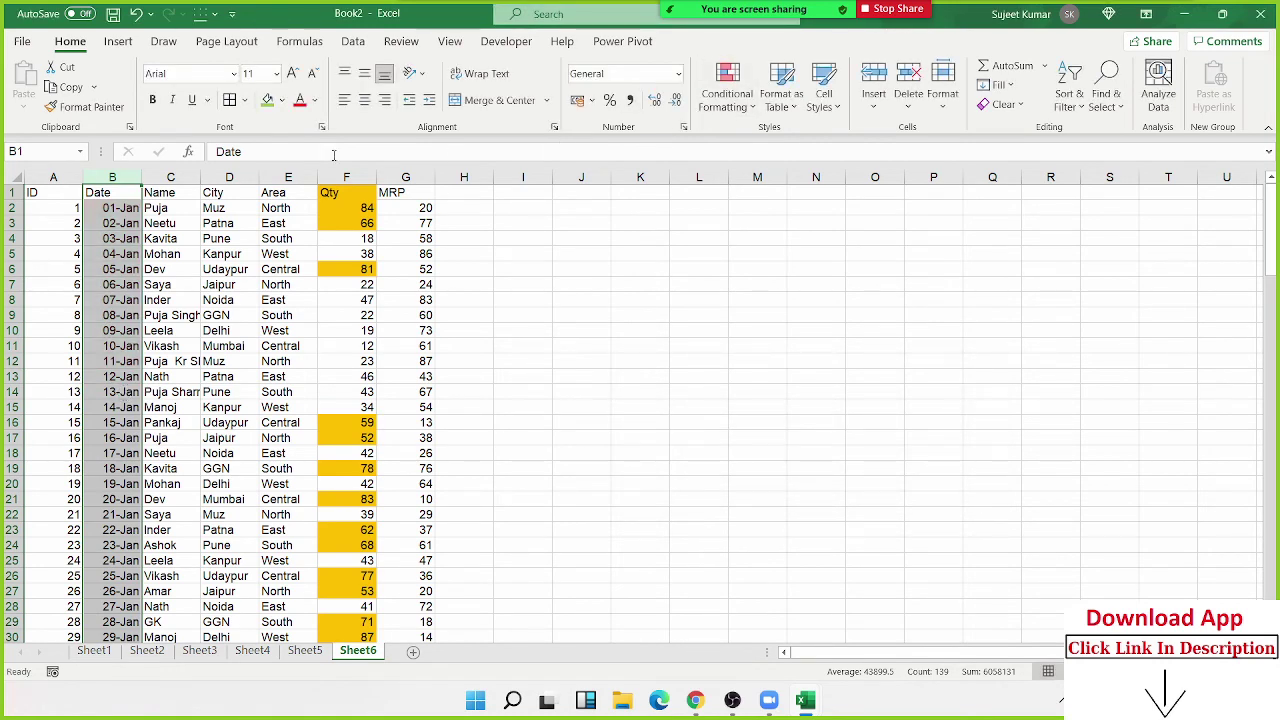
left_click(153, 174)
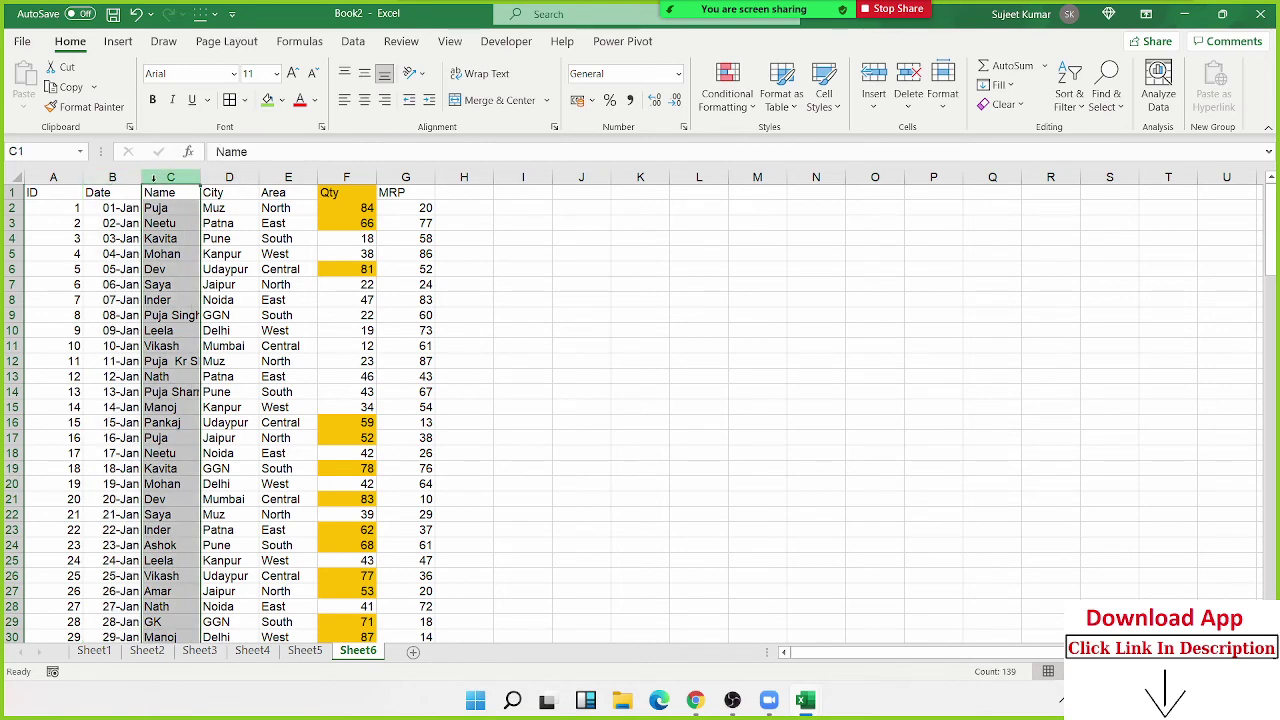
left_click(727, 88)
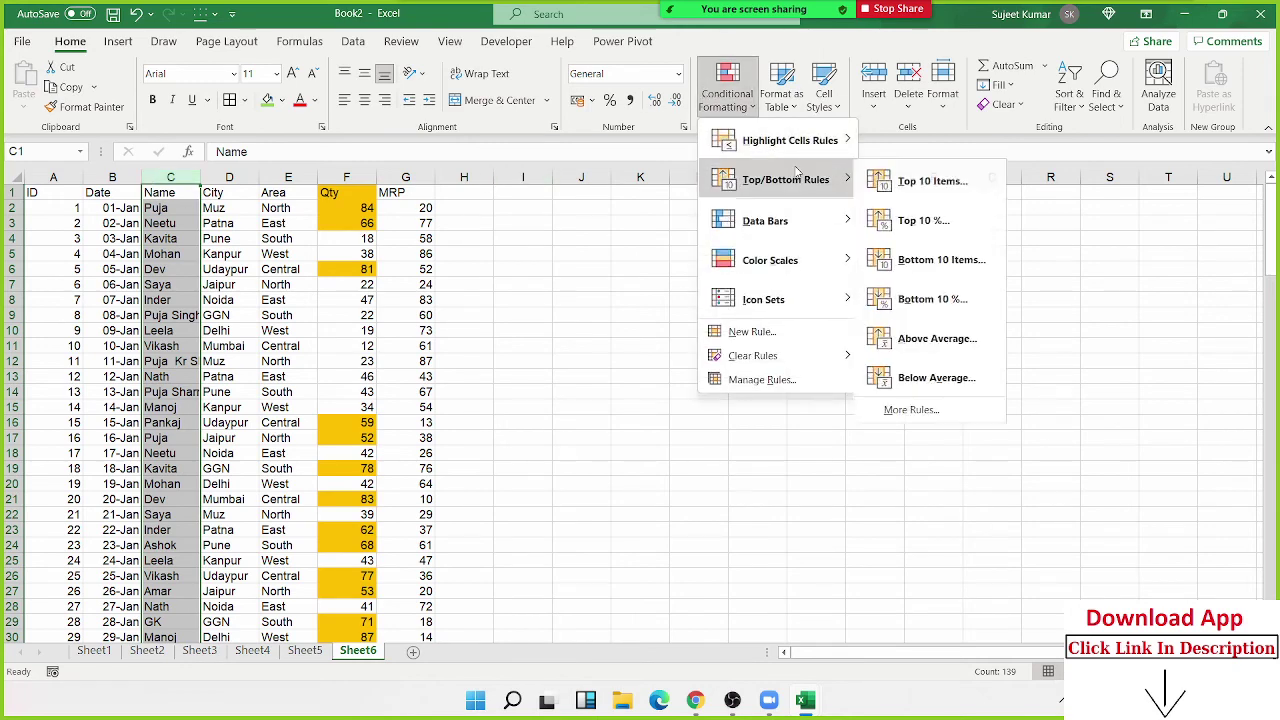
mouse_move(789, 140)
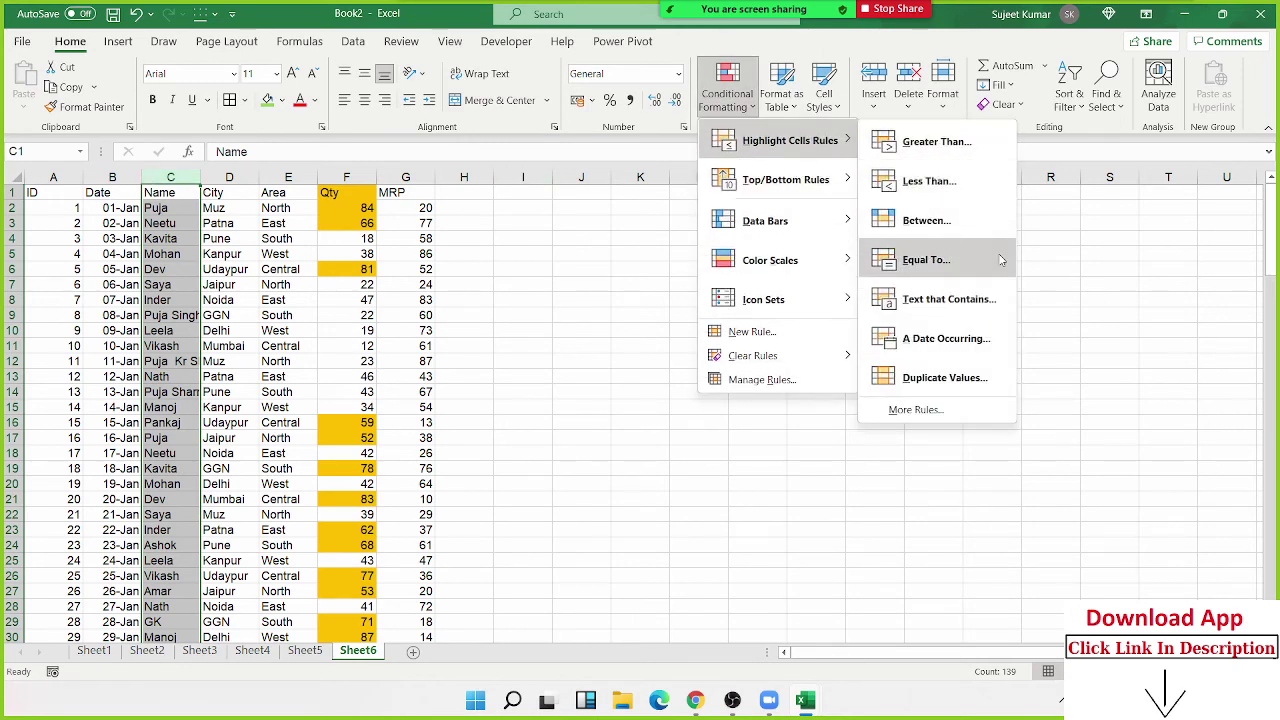
left_click(997, 263)
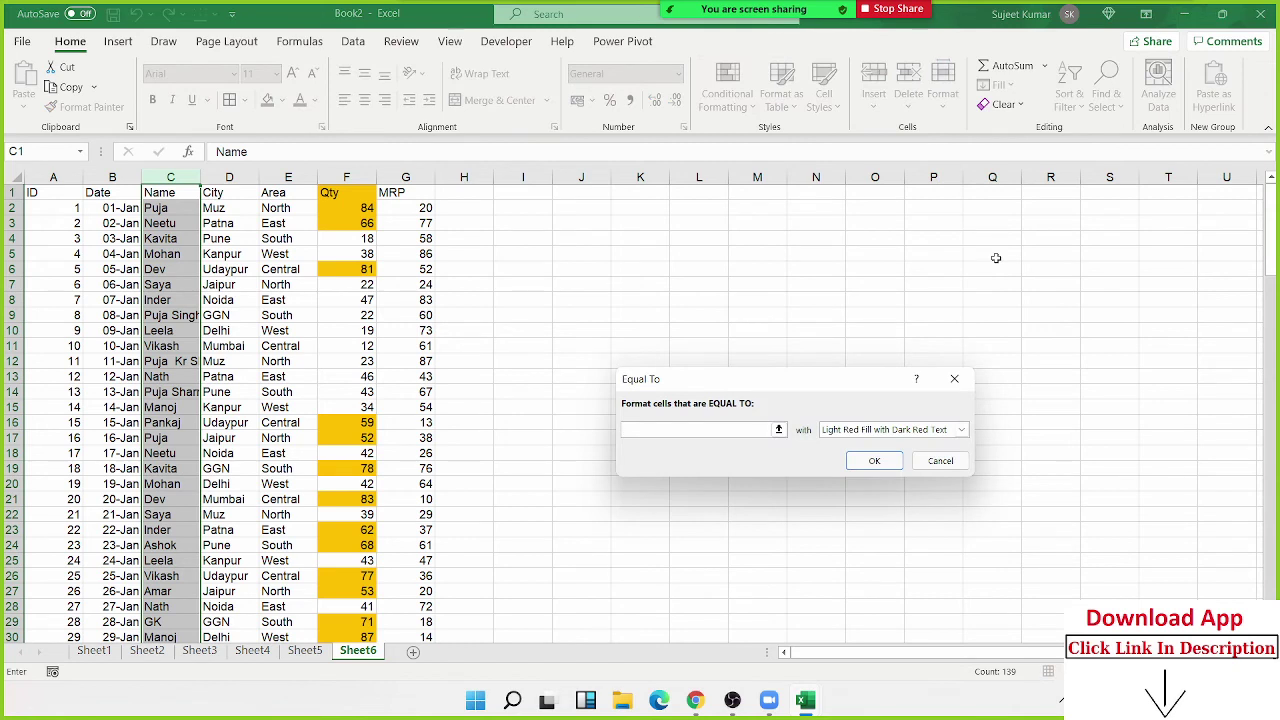
type("dev")
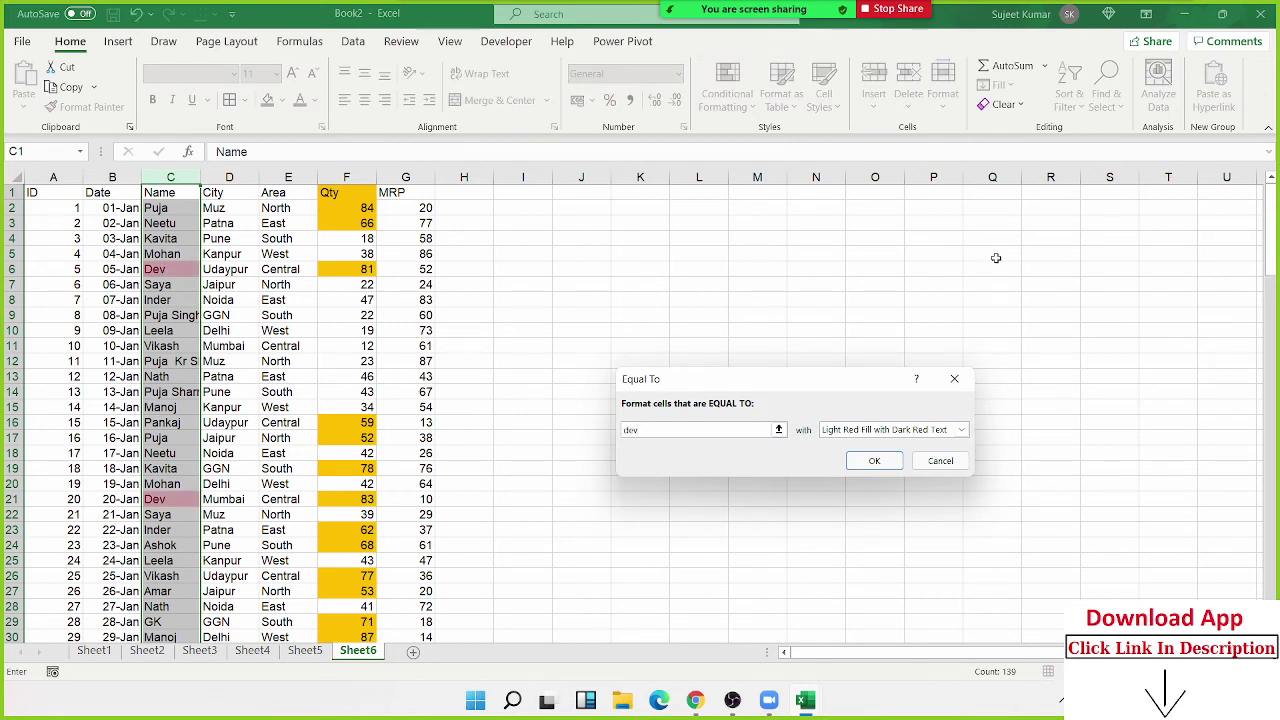
left_click(884, 430)
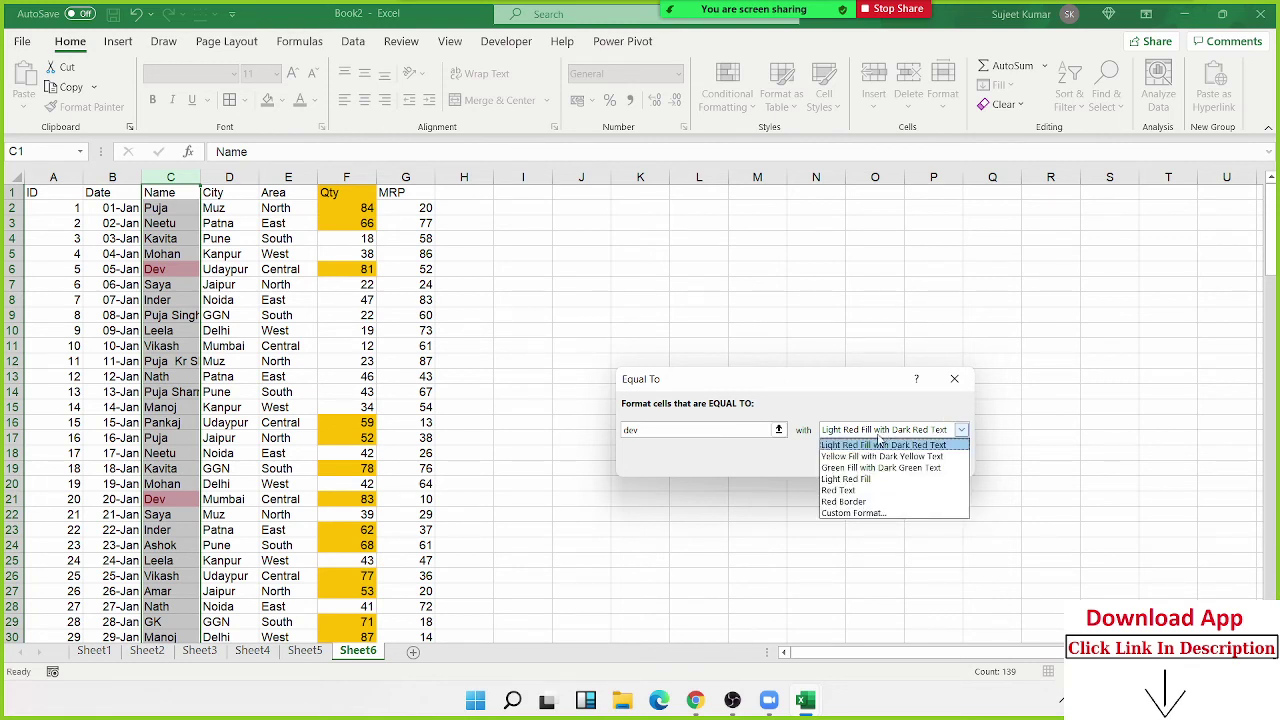
left_click(880, 444)
key("Return")
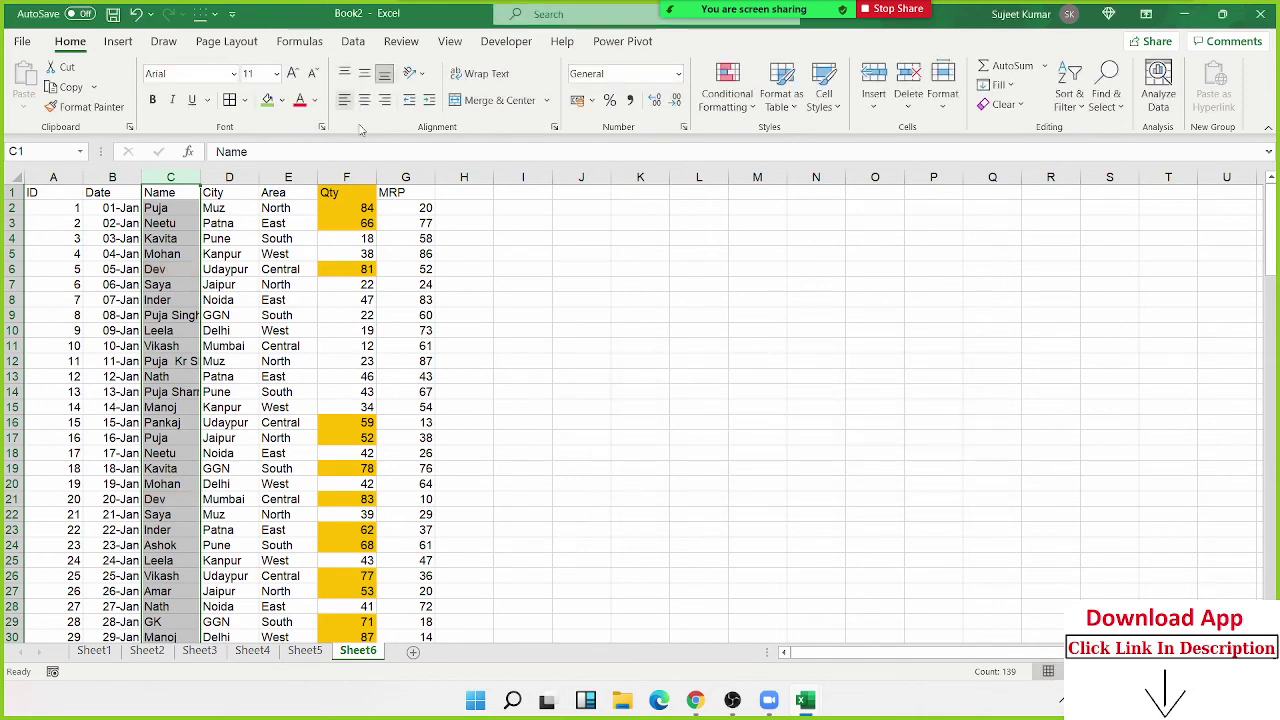
left_click(390, 176)
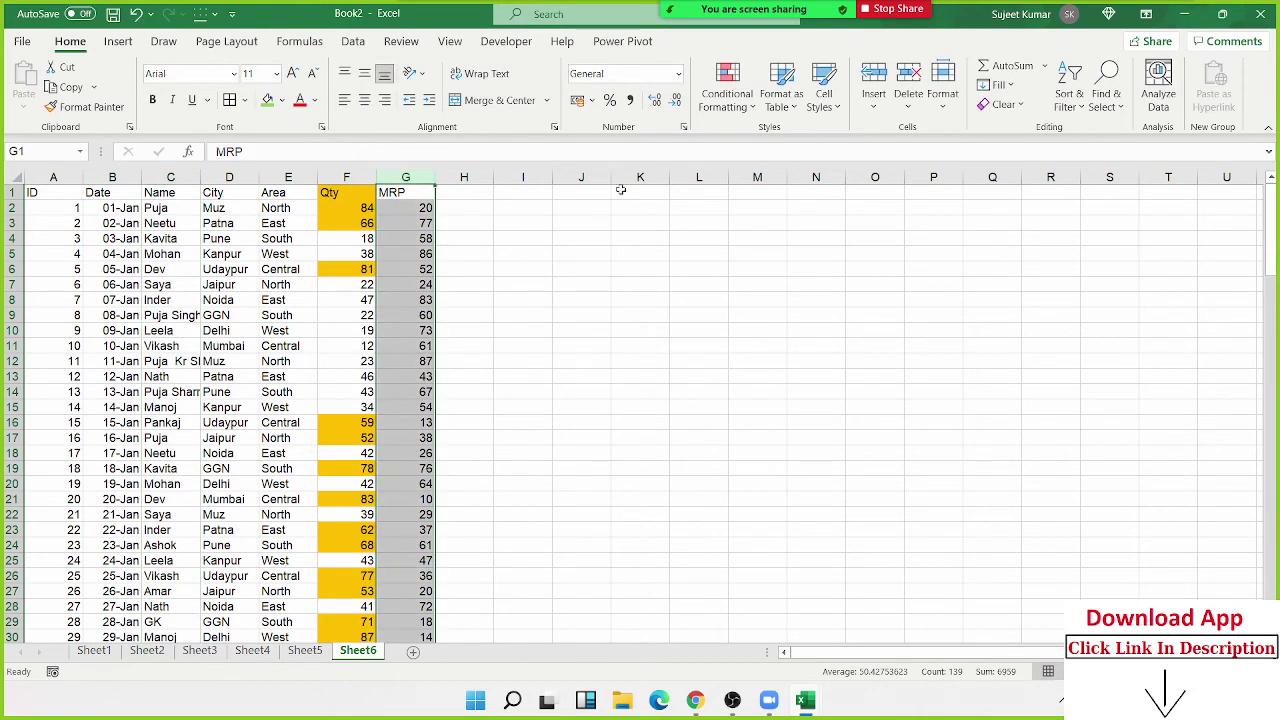
left_click(740, 115)
mouse_move(789, 140)
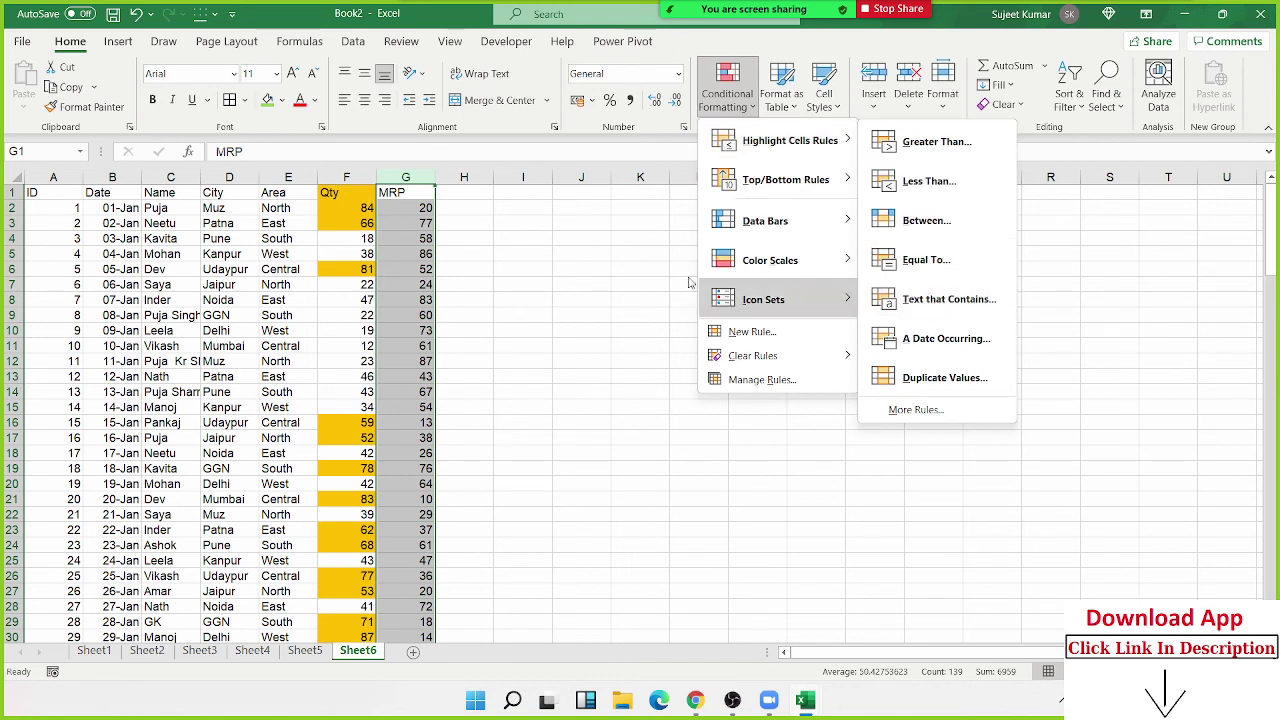
left_click(178, 231)
left_click(173, 313)
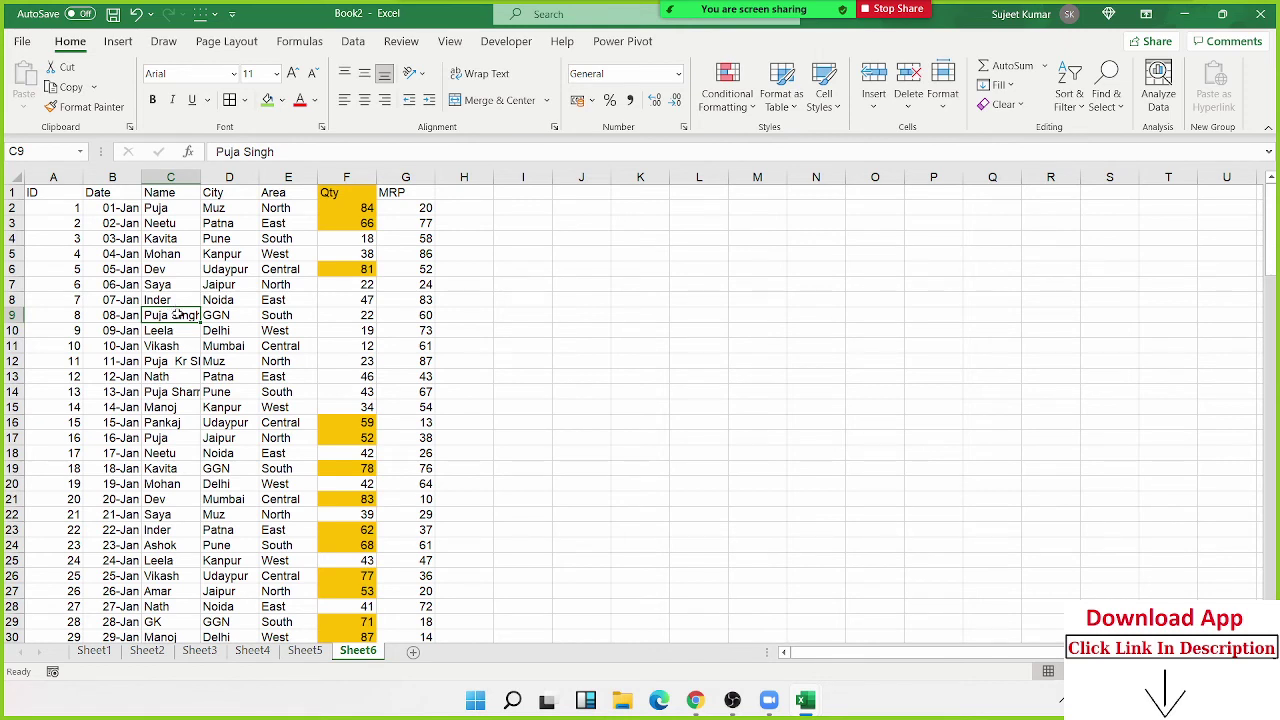
left_click(165, 177)
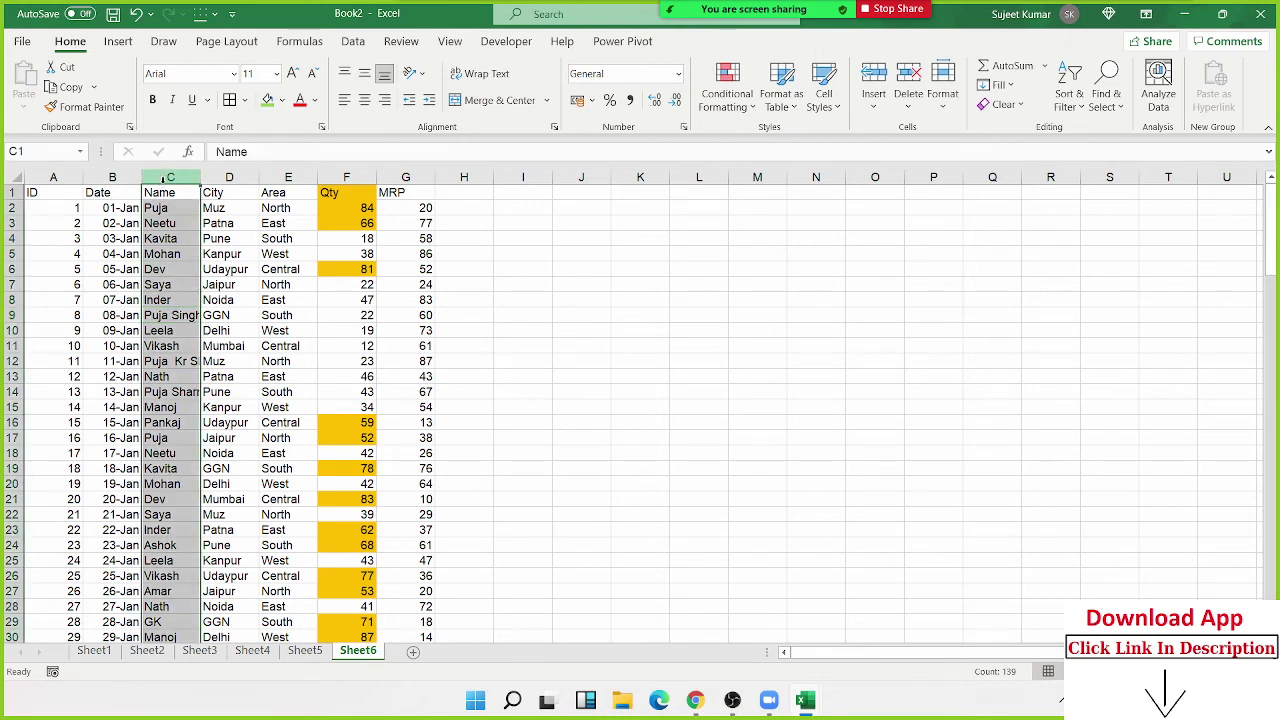
left_click(719, 112)
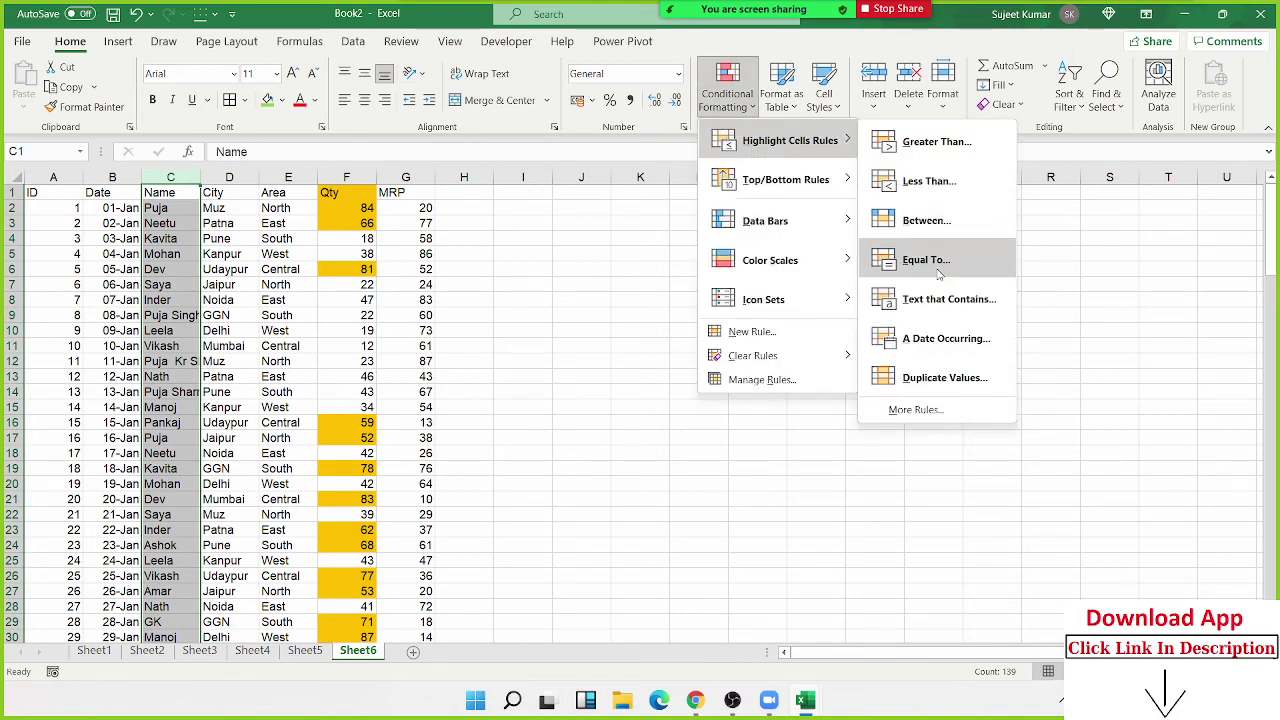
left_click(938, 268)
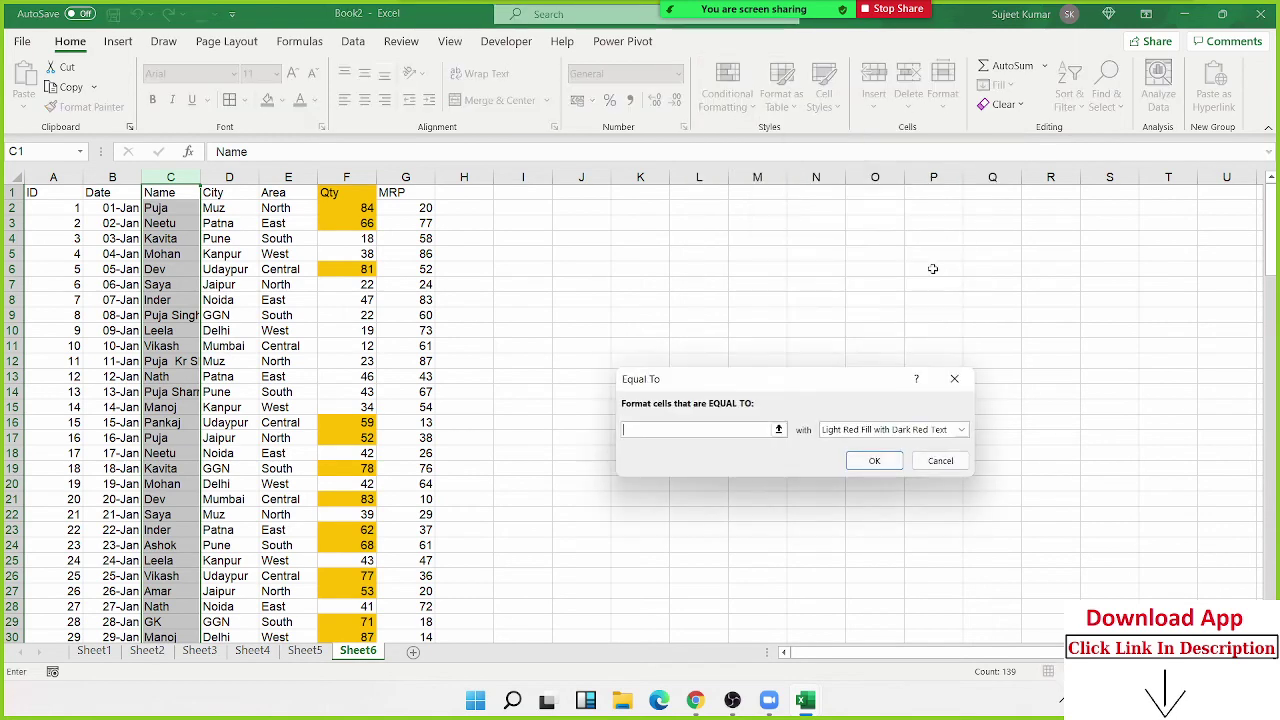
type("Puja")
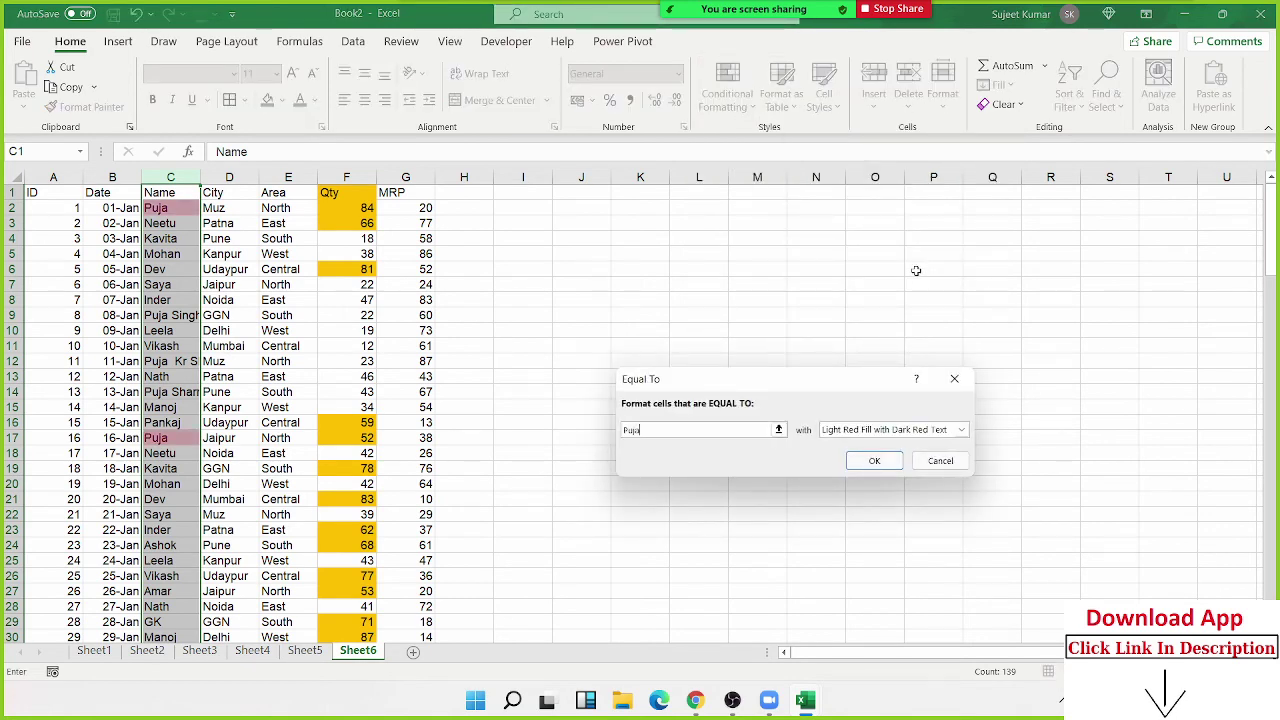
key("Return")
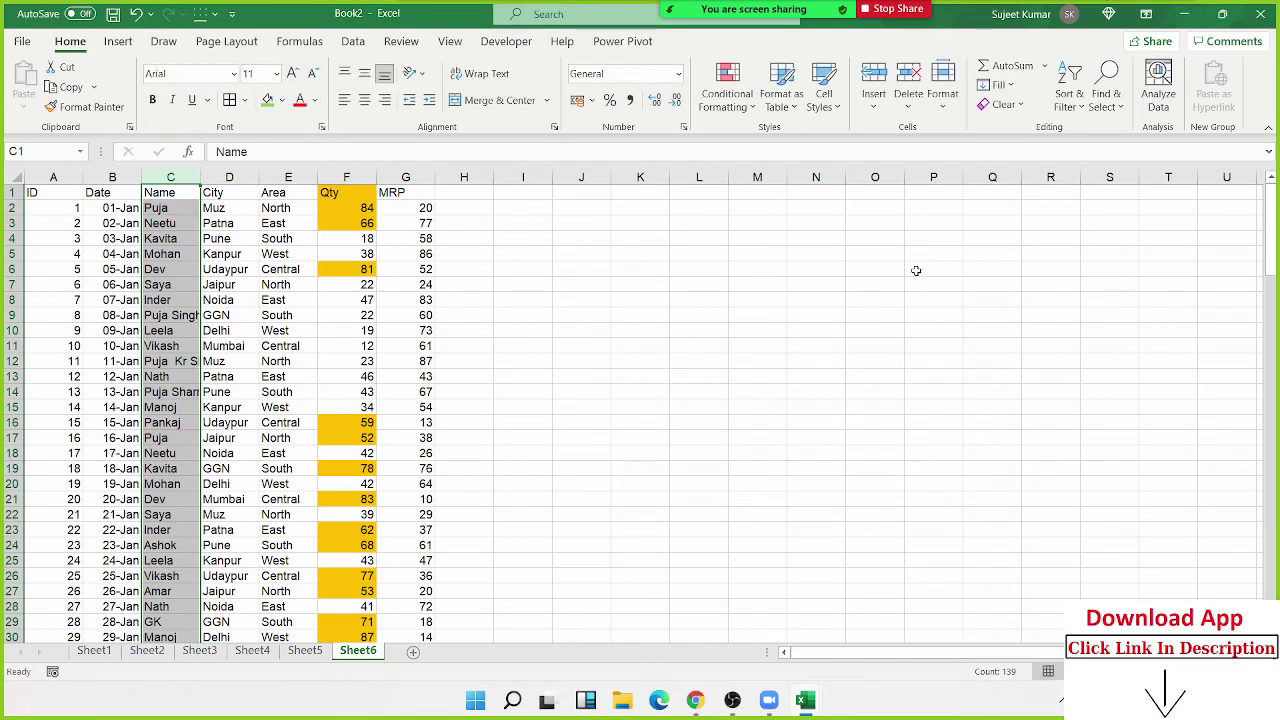
left_click(730, 100)
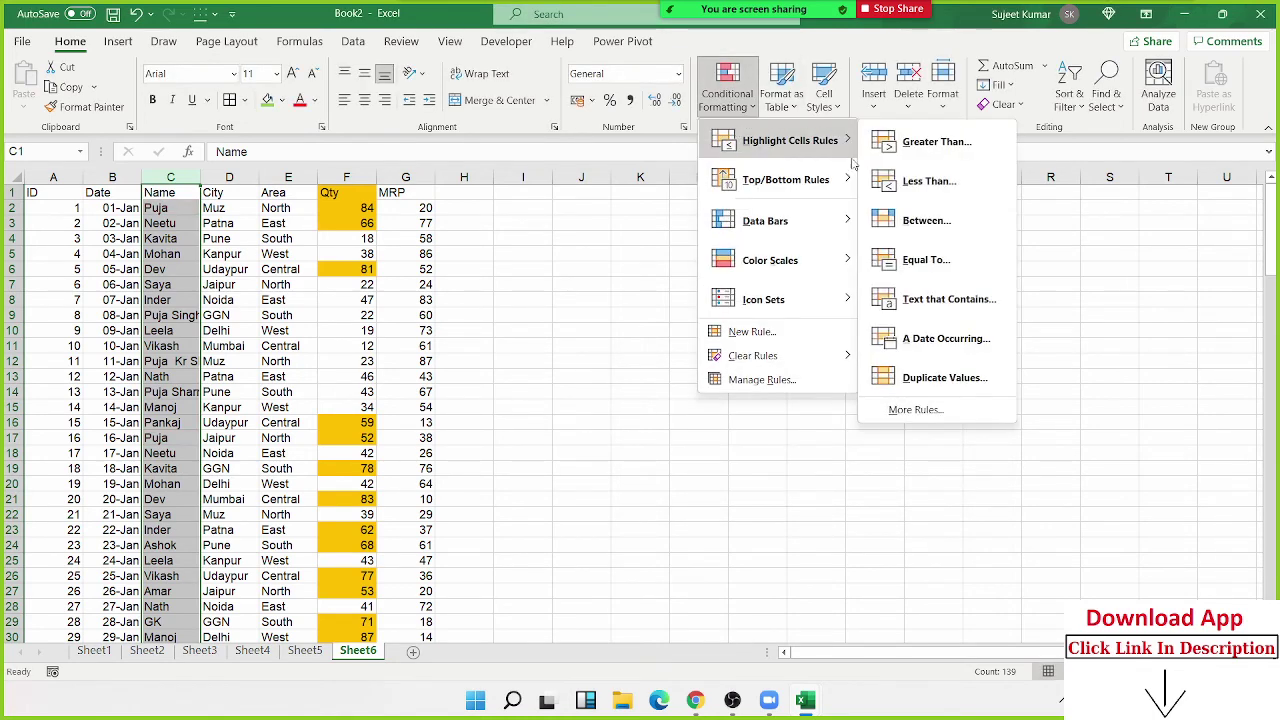
mouse_move(780, 140)
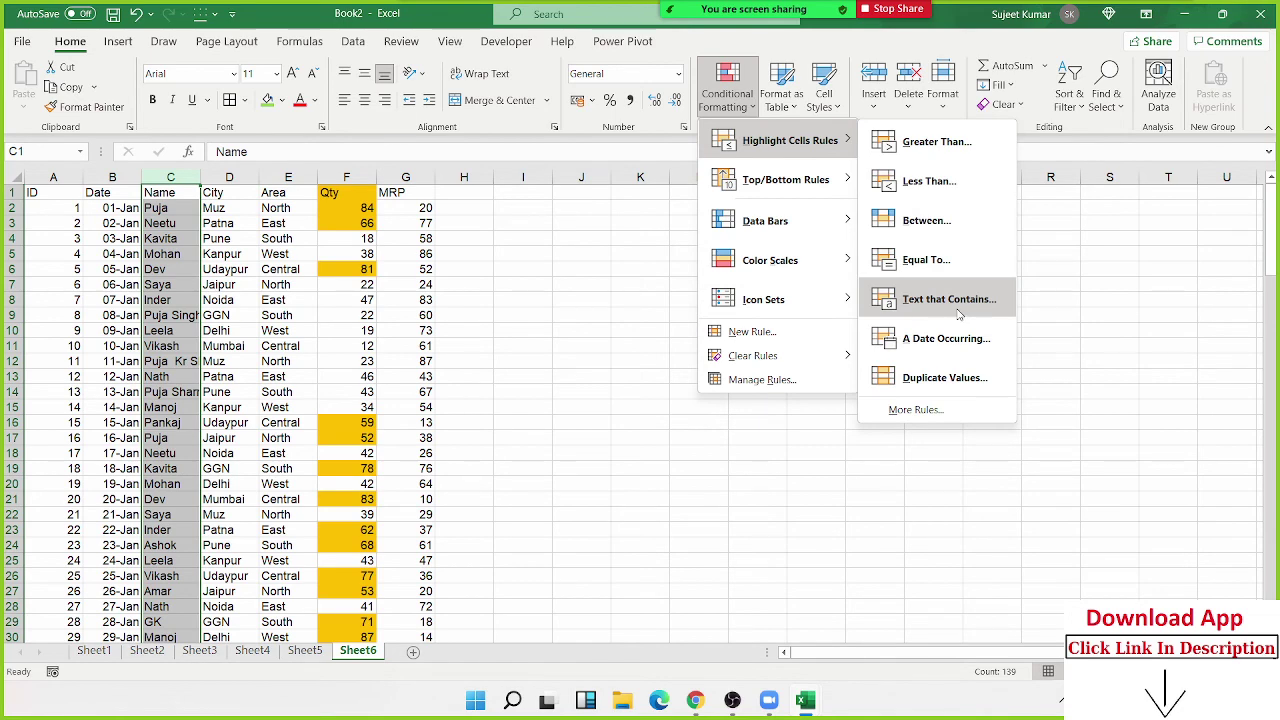
left_click(957, 312)
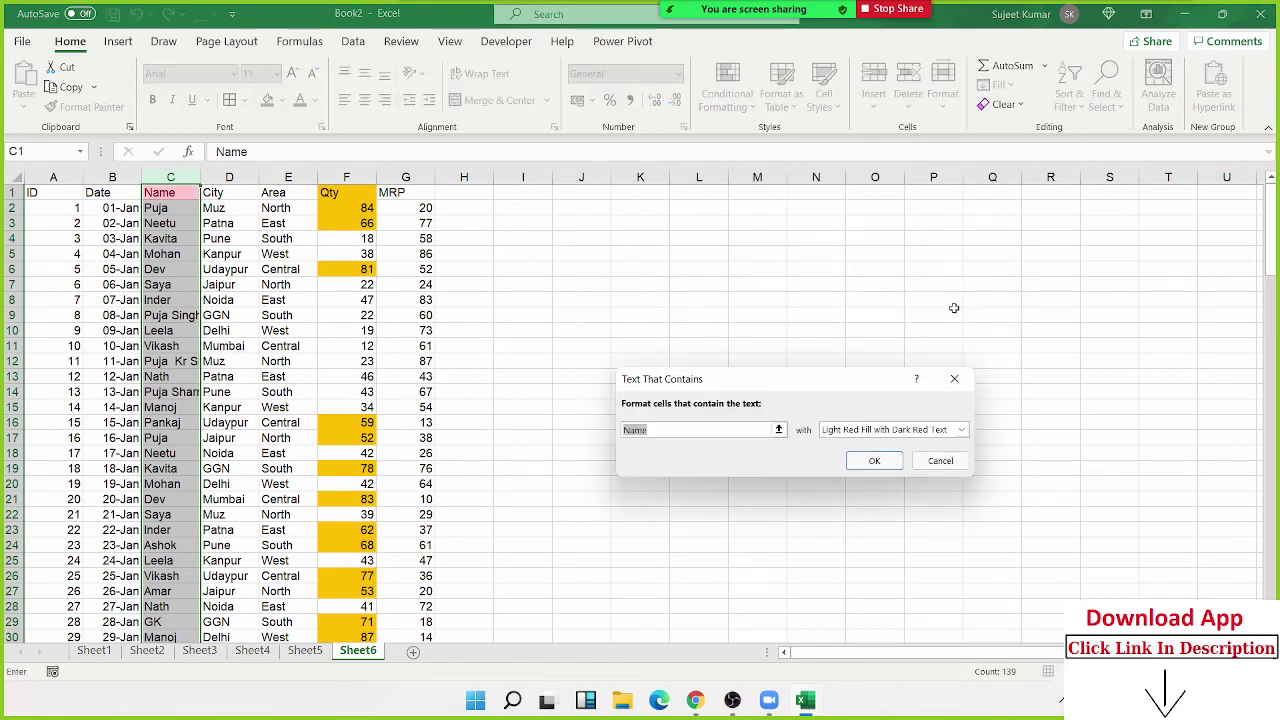
type("Puja")
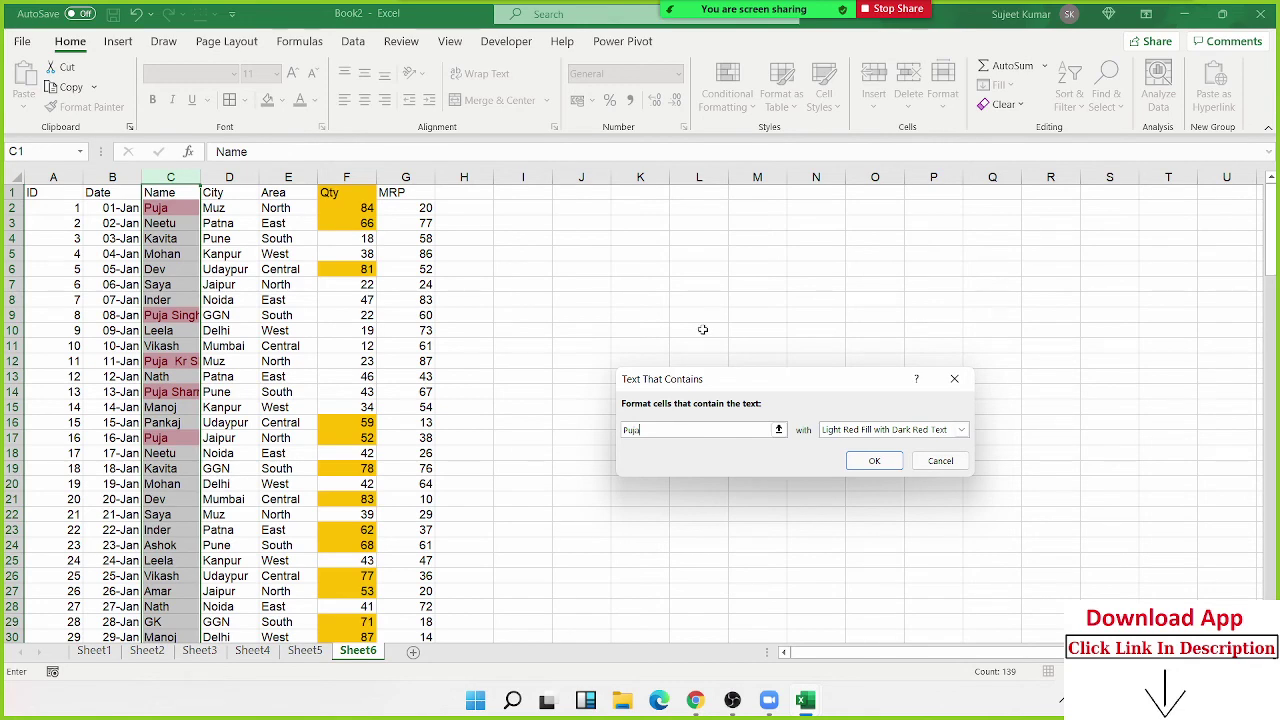
key("Return")
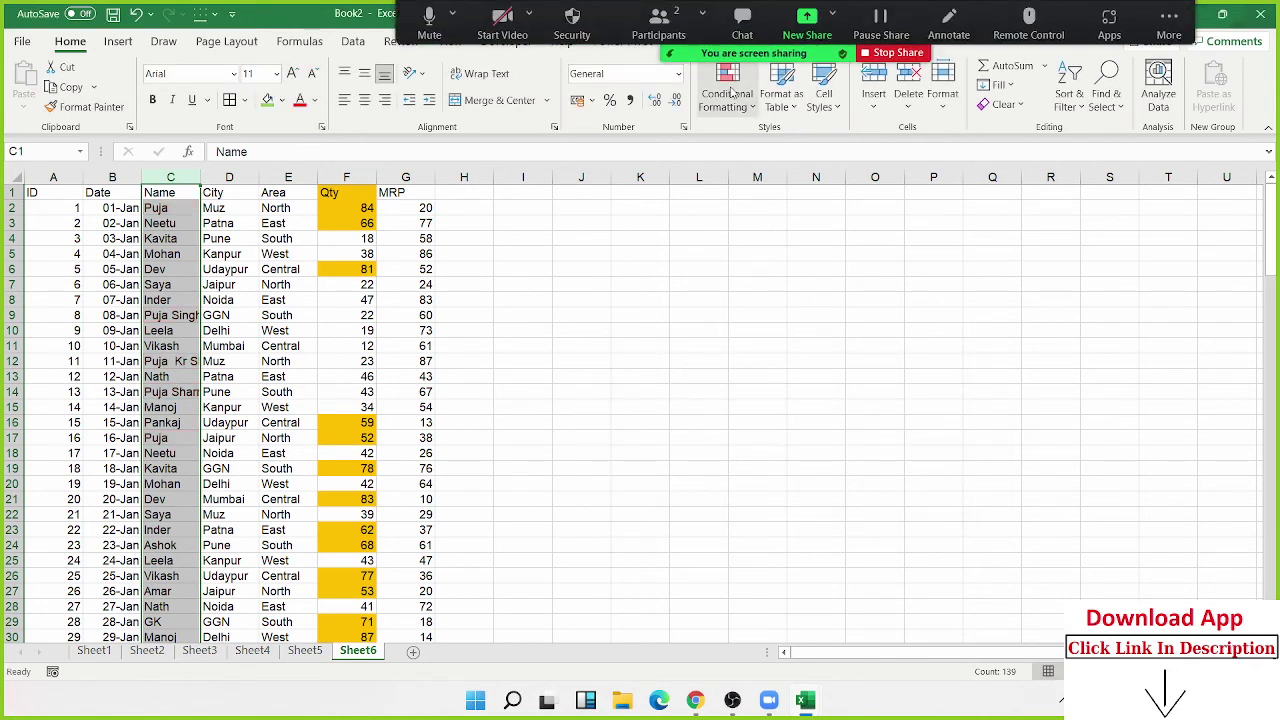
left_click(727, 90)
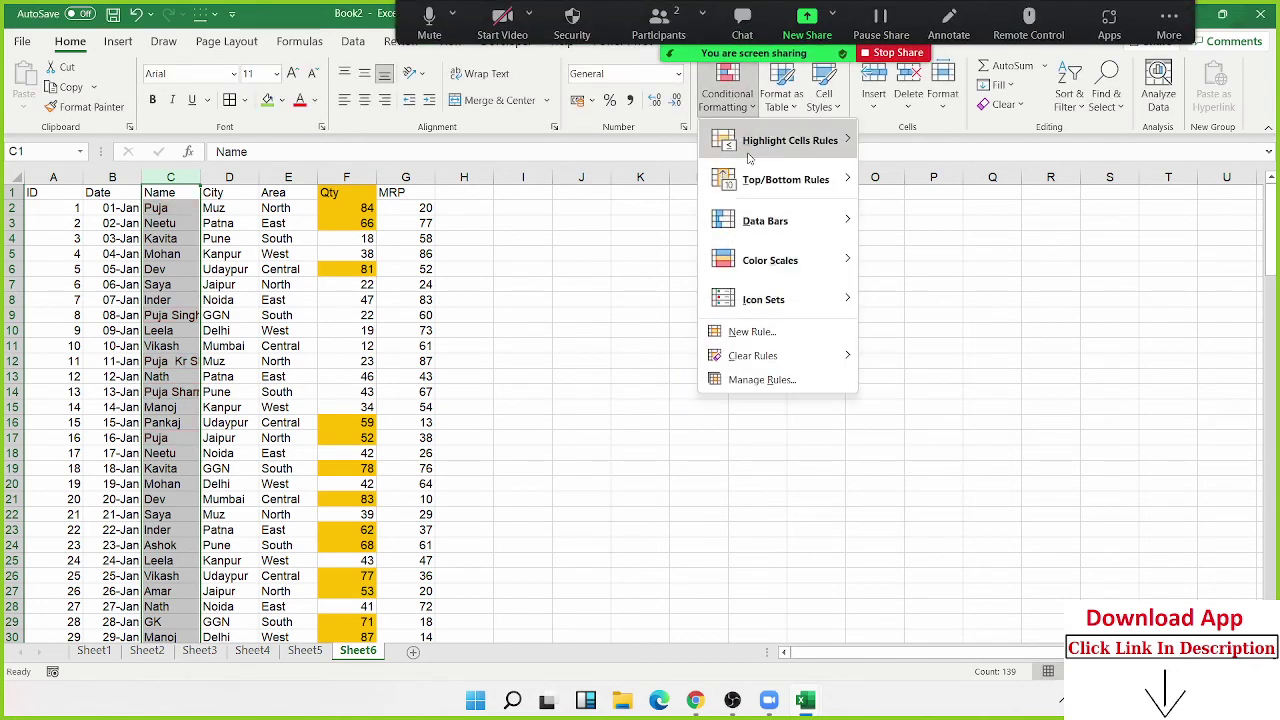
left_click(85, 289)
left_click(112, 223)
left_click(105, 208)
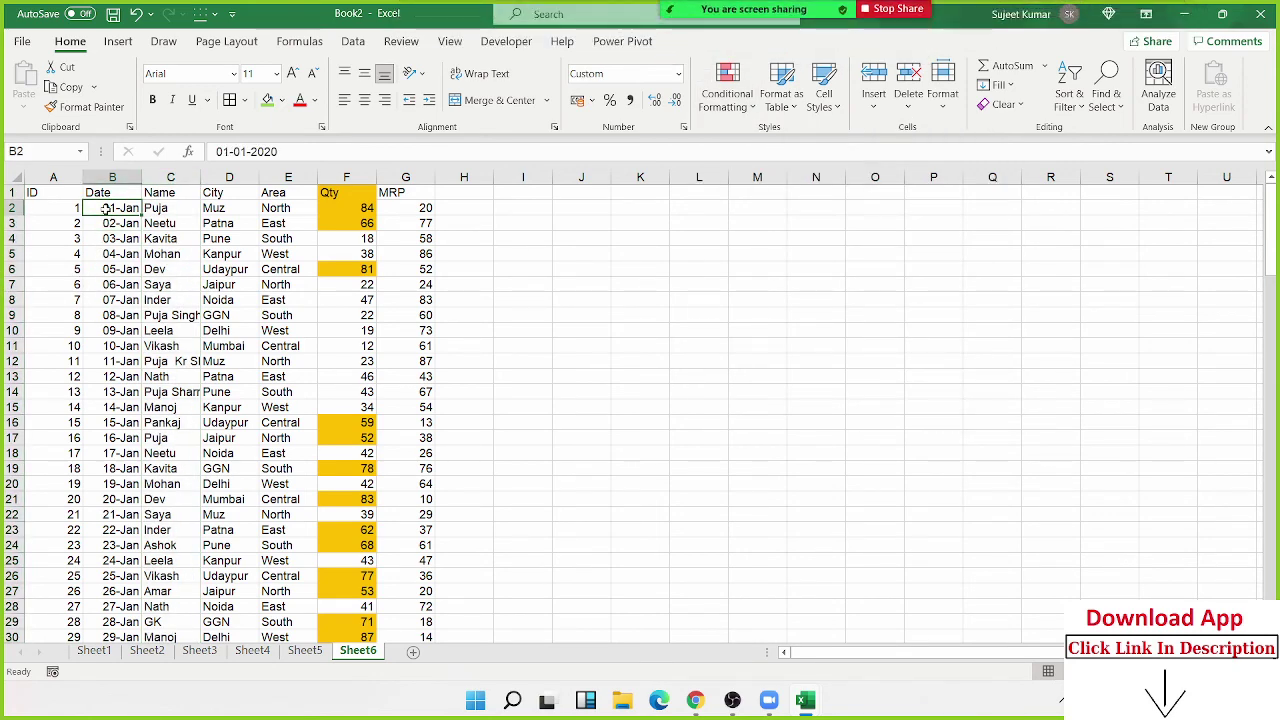
- Enter 20-09-2021 in B2 and fill the date series down column B
type("20-09-2021")
key("Return")
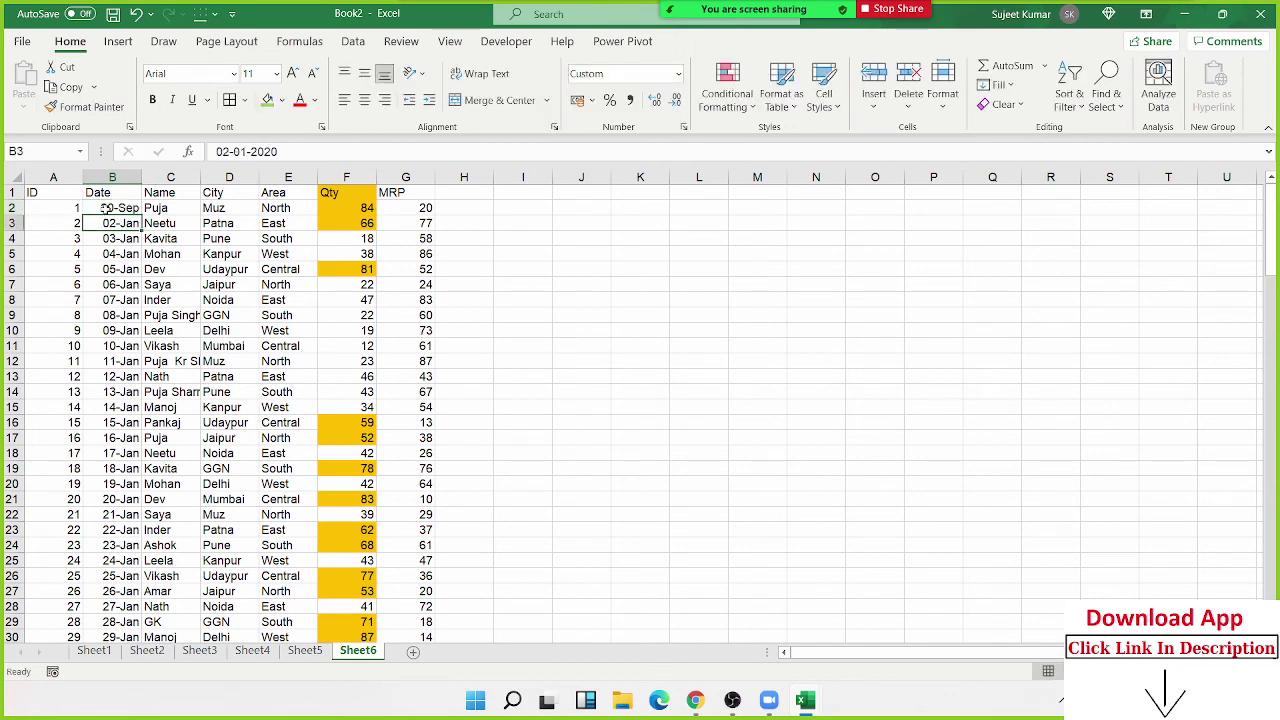
left_click(121, 208)
double_click(141, 215)
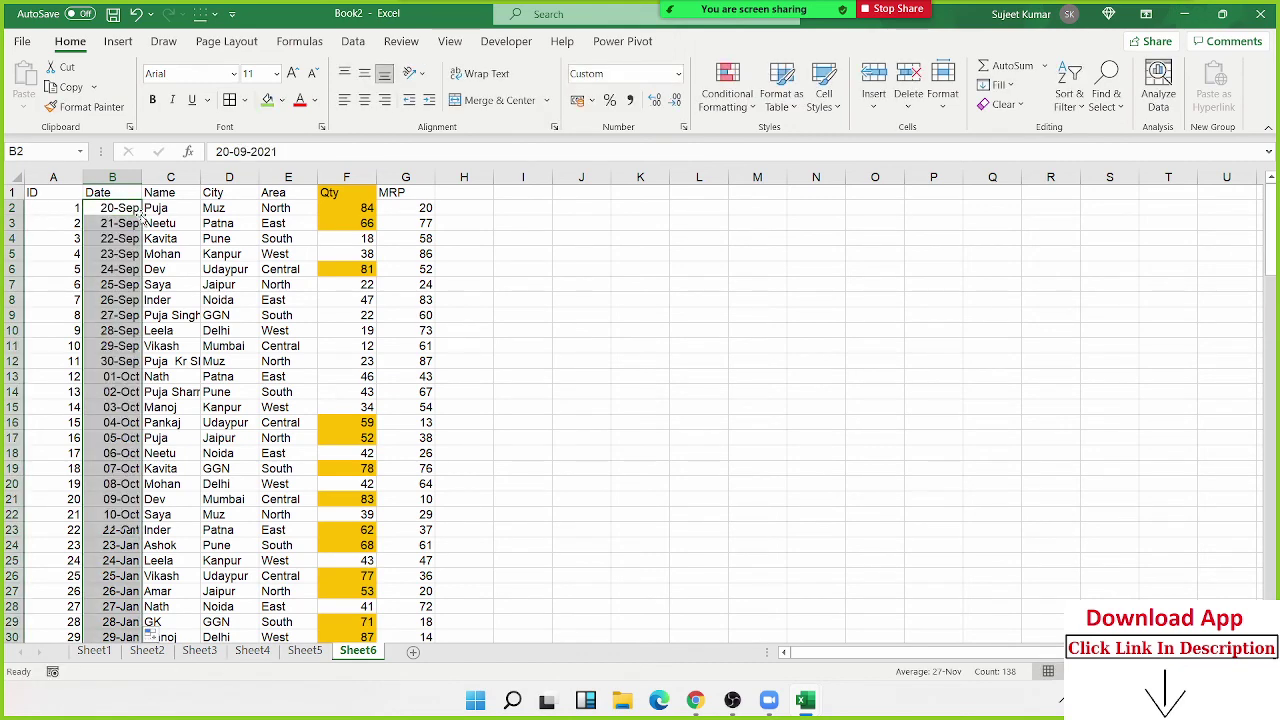
- Try an Equal To highlight rule for 26-sep on the dates, then cancel it
left_click(744, 107)
mouse_move(780, 140)
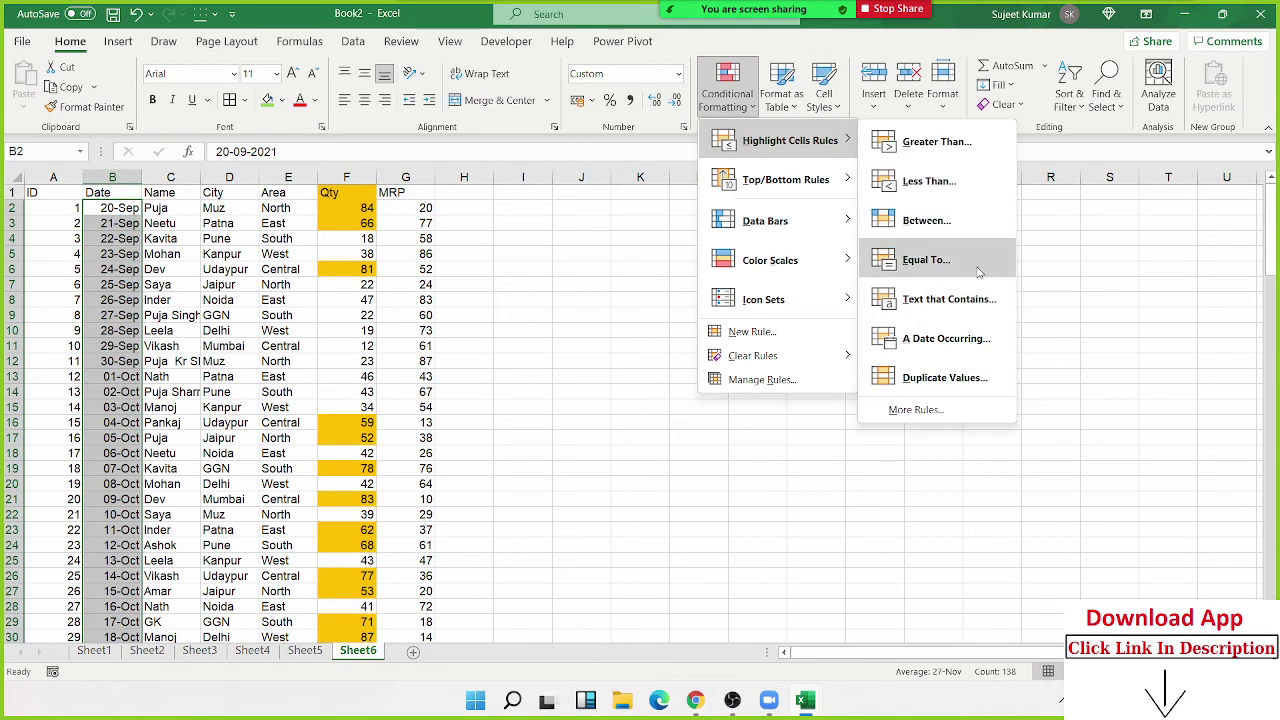
left_click(979, 268)
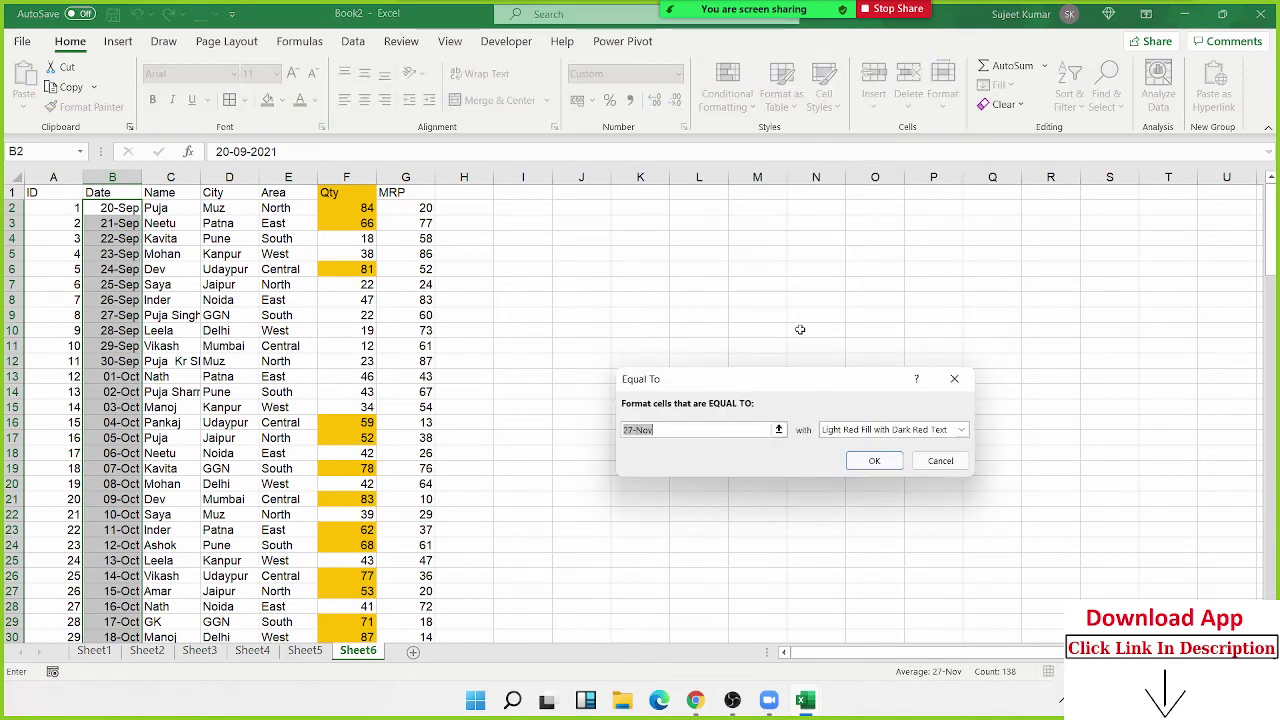
type("26-")
type("sep")
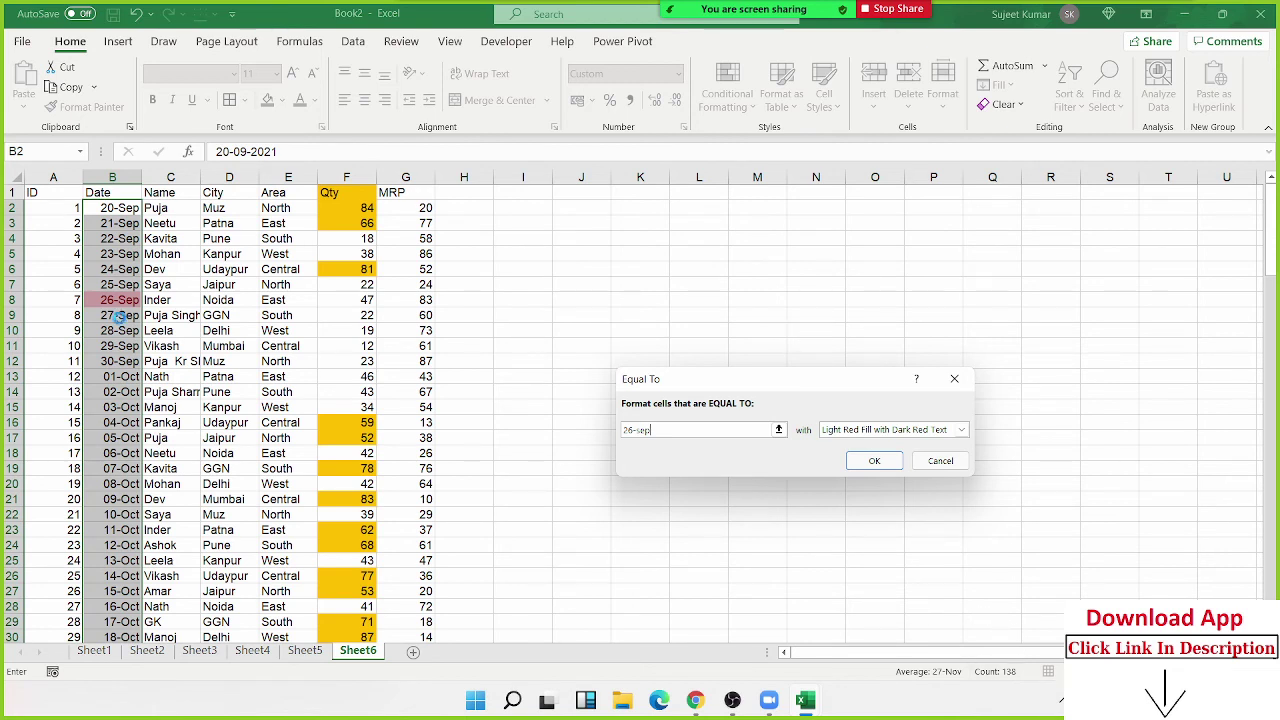
key("Escape")
left_click(706, 114)
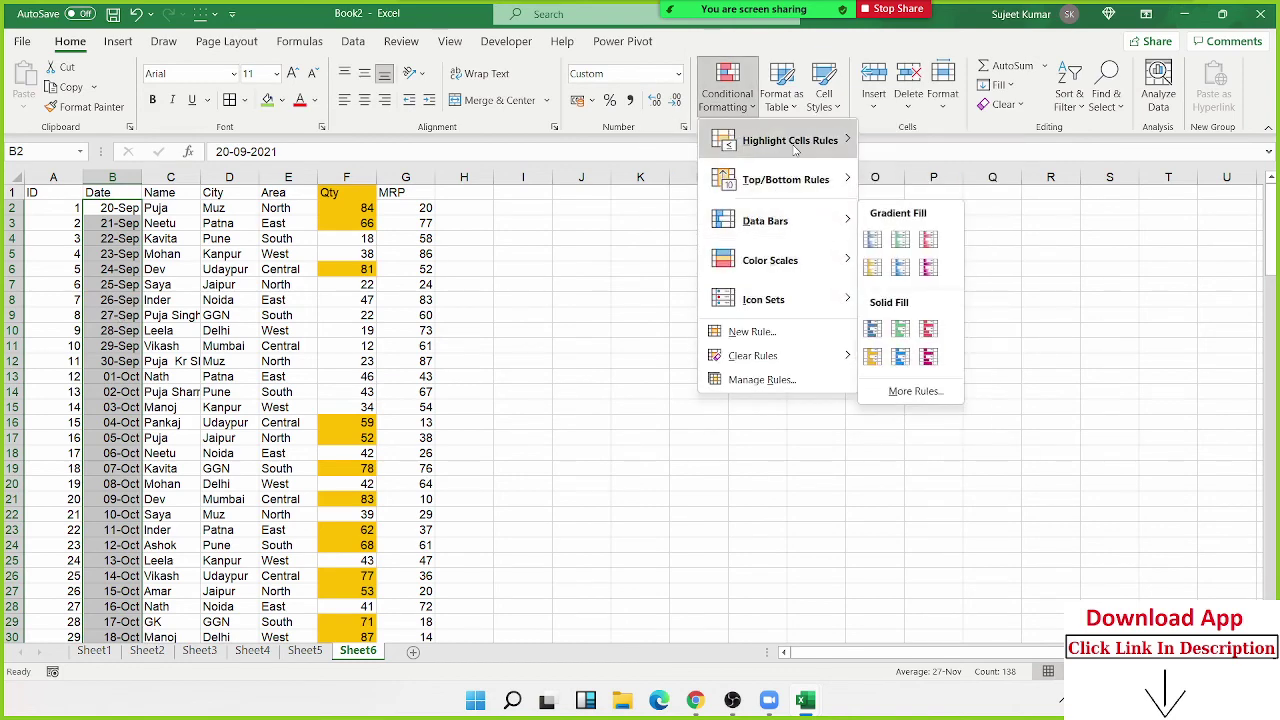
mouse_move(780, 140)
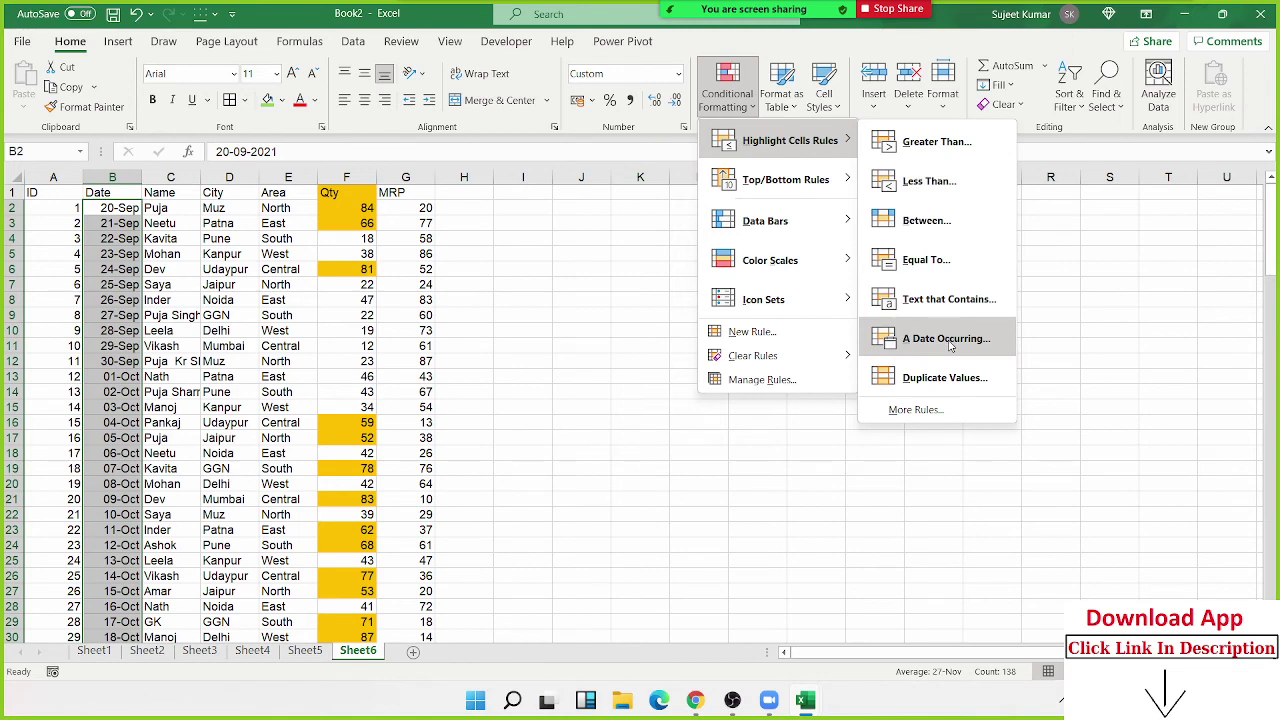
- Preview a Today date-occurring highlight on the Date column, then cancel it
left_click(950, 346)
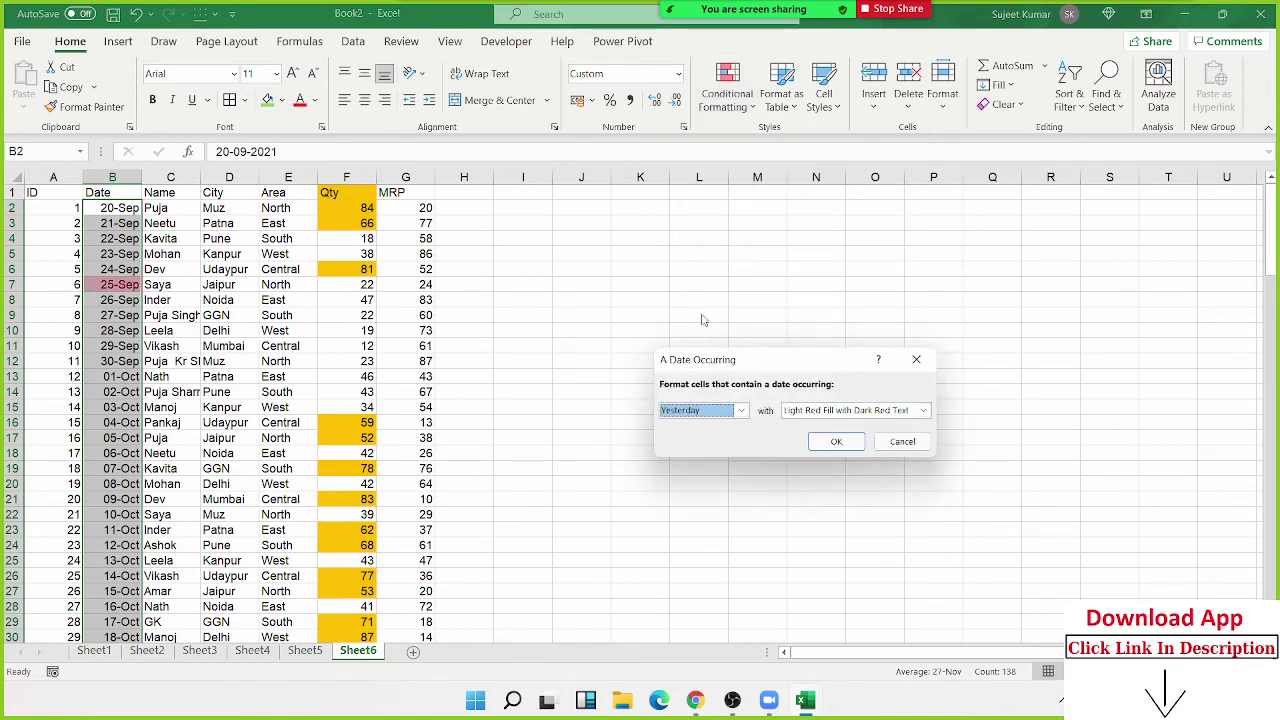
left_click(693, 410)
left_click(697, 438)
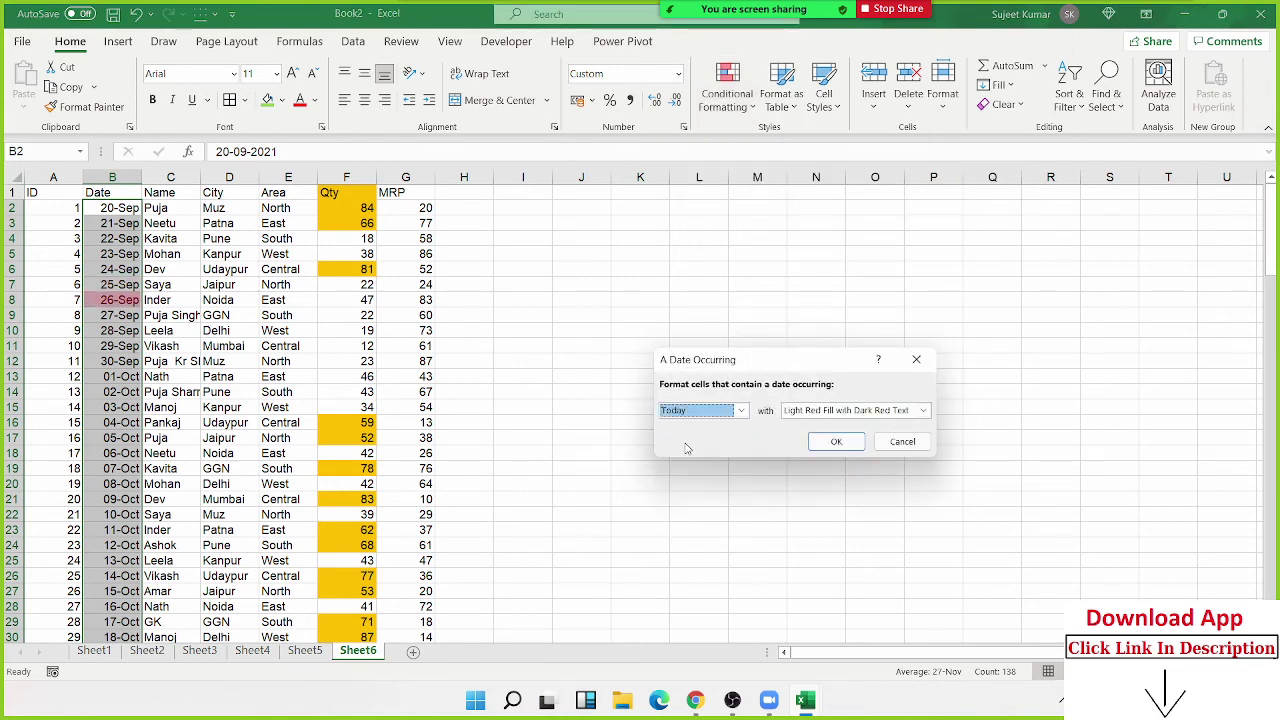
key("Return")
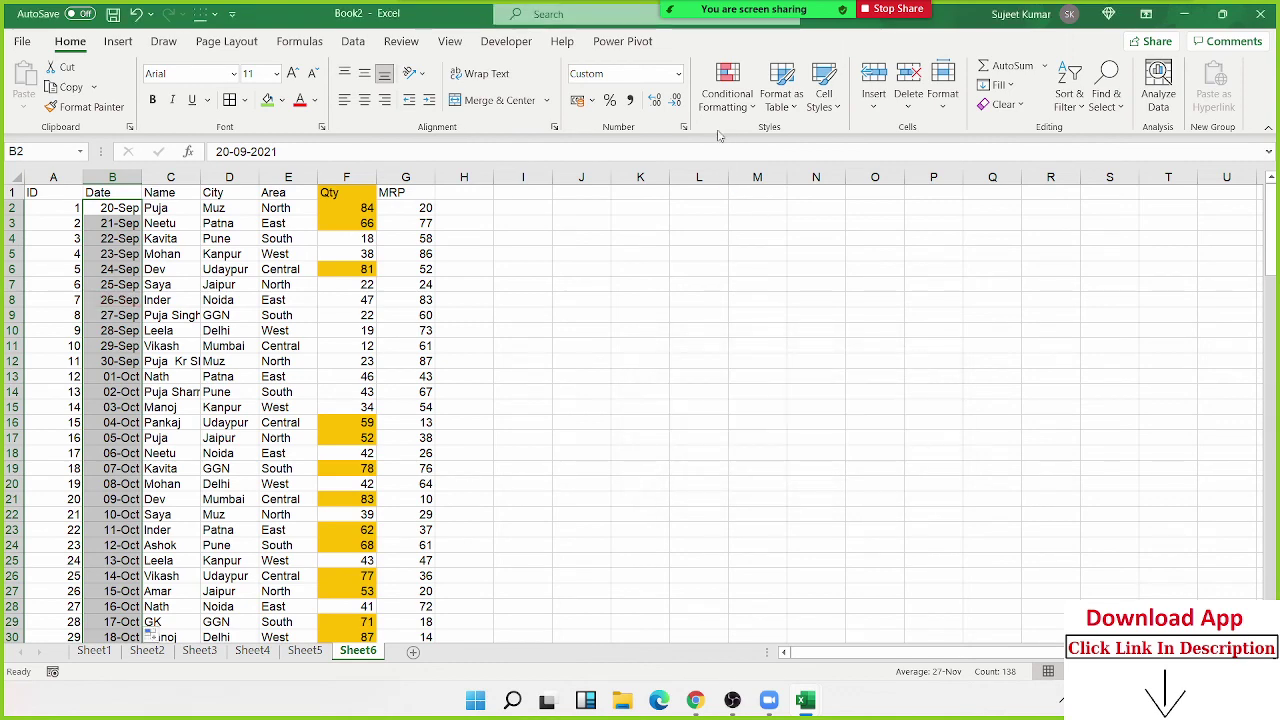
- Reopen the date-occurring rule and preview Today, Tomorrow, In the last 7 days and Last week
left_click(726, 100)
mouse_move(780, 140)
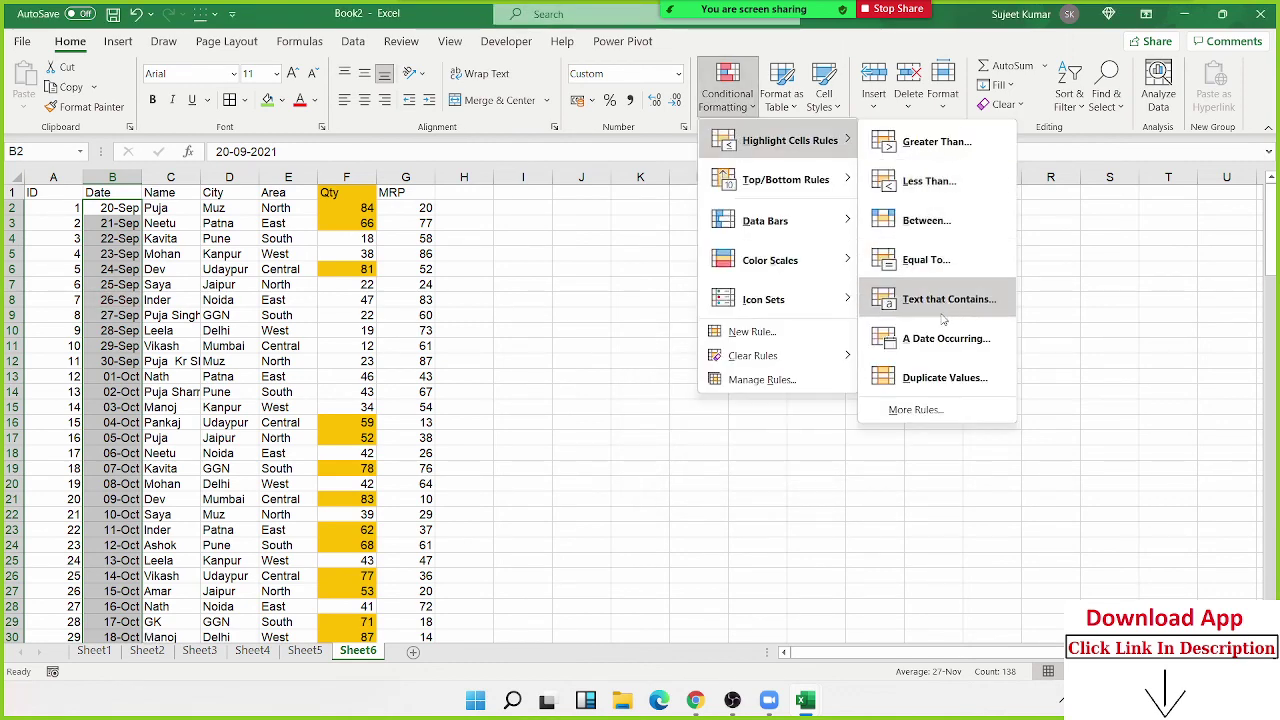
left_click(942, 339)
left_click(716, 410)
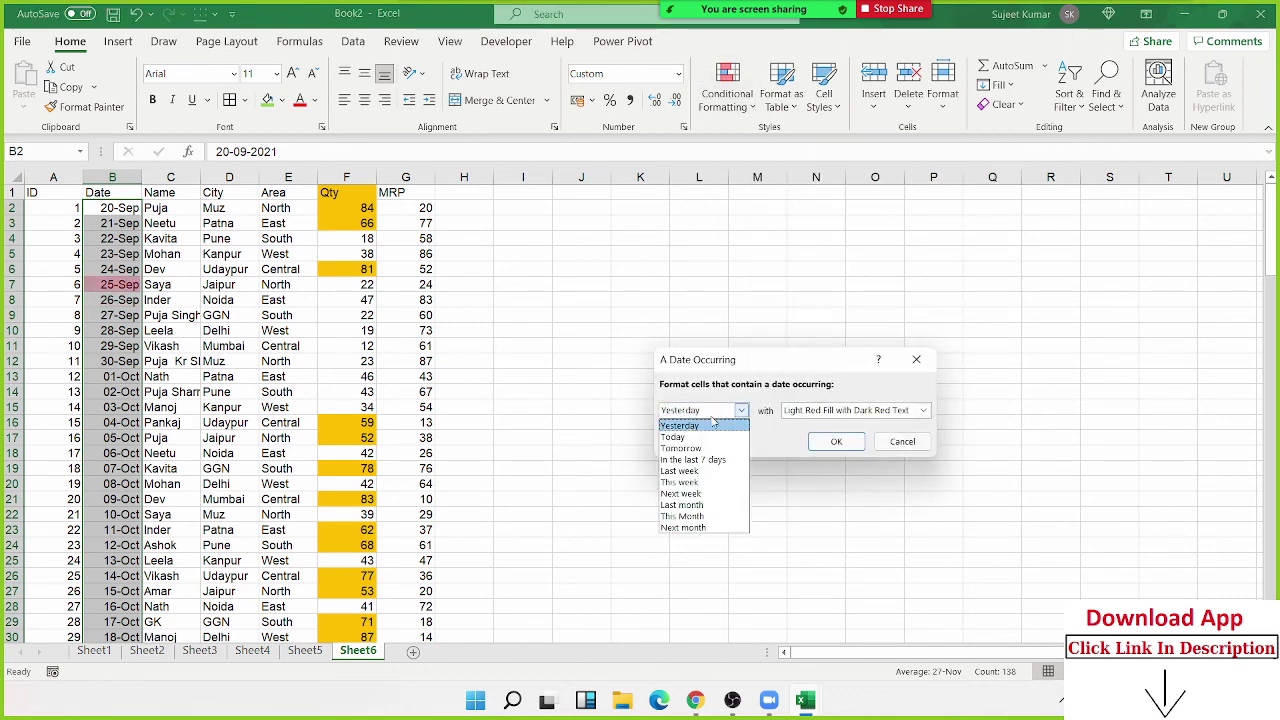
left_click(712, 437)
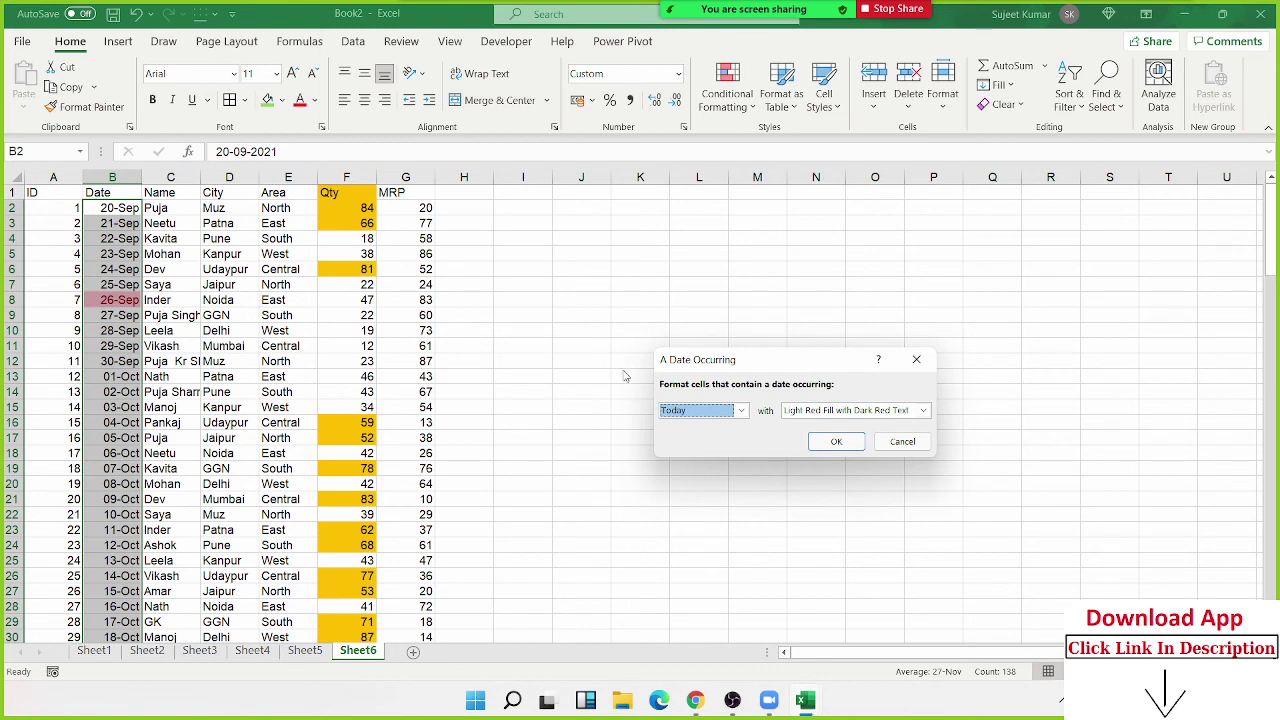
left_click(665, 412)
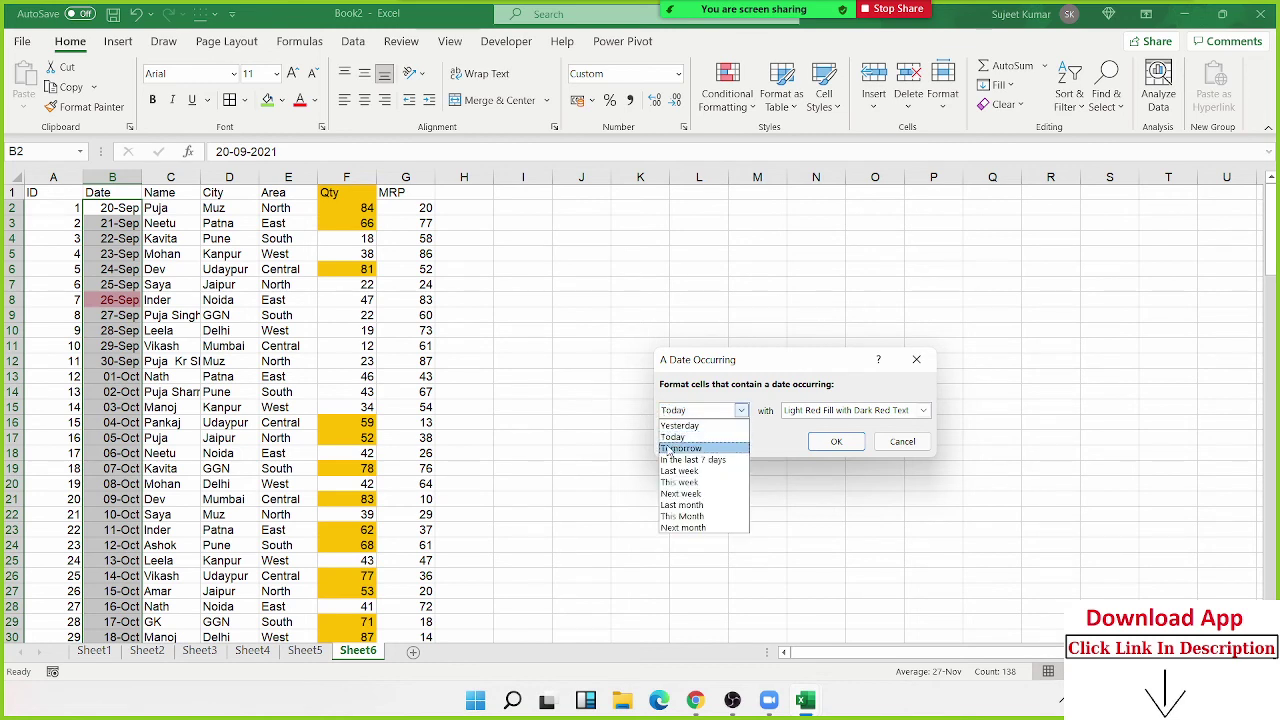
left_click(680, 448)
left_click(682, 415)
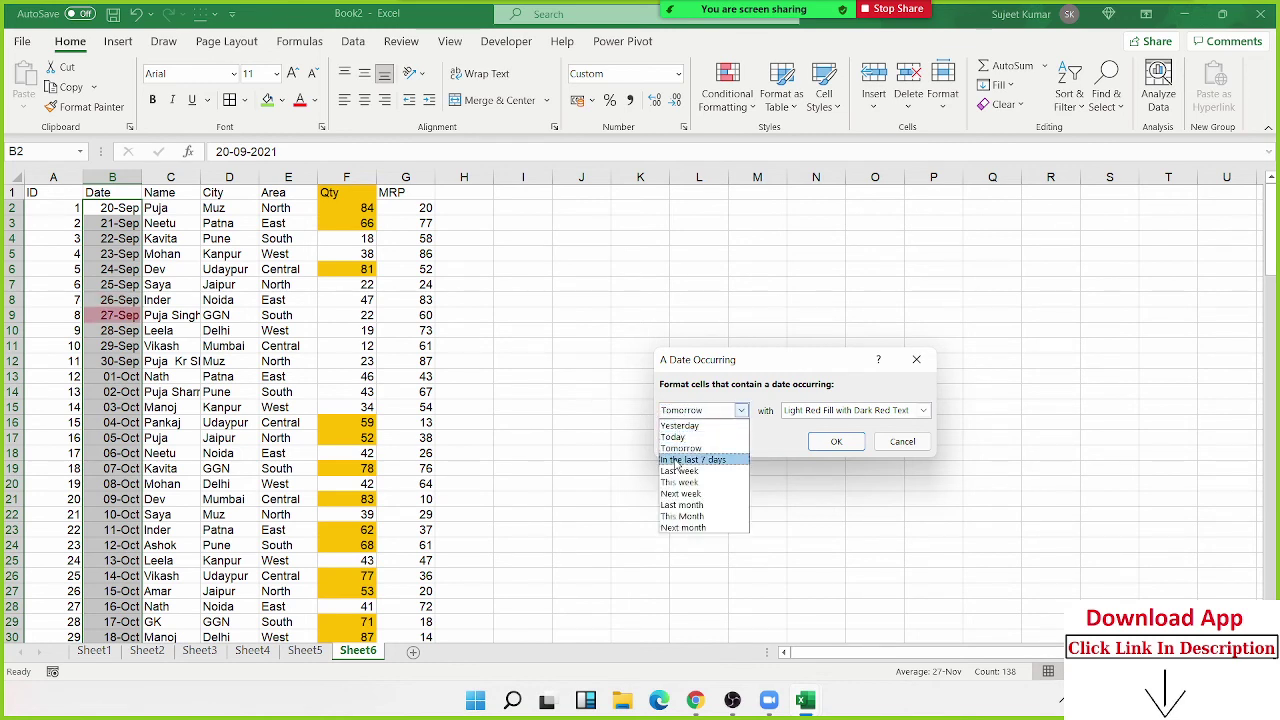
left_click(690, 459)
left_click(694, 412)
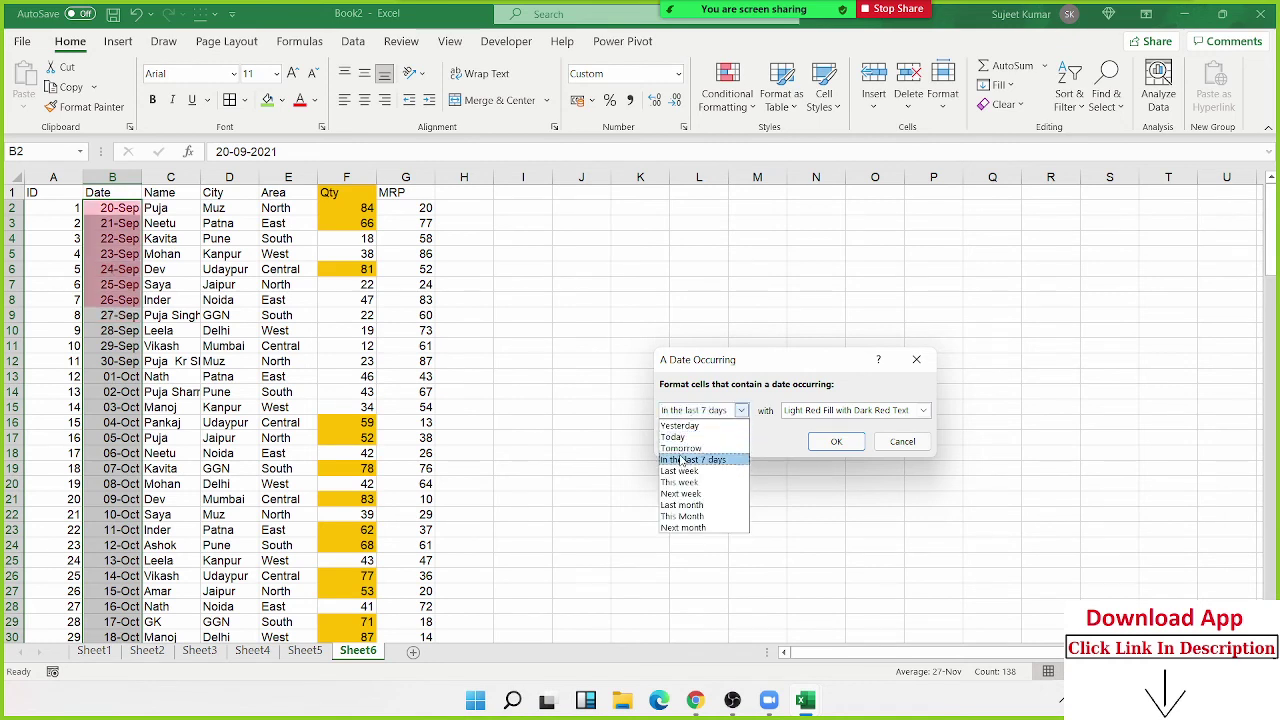
left_click(678, 471)
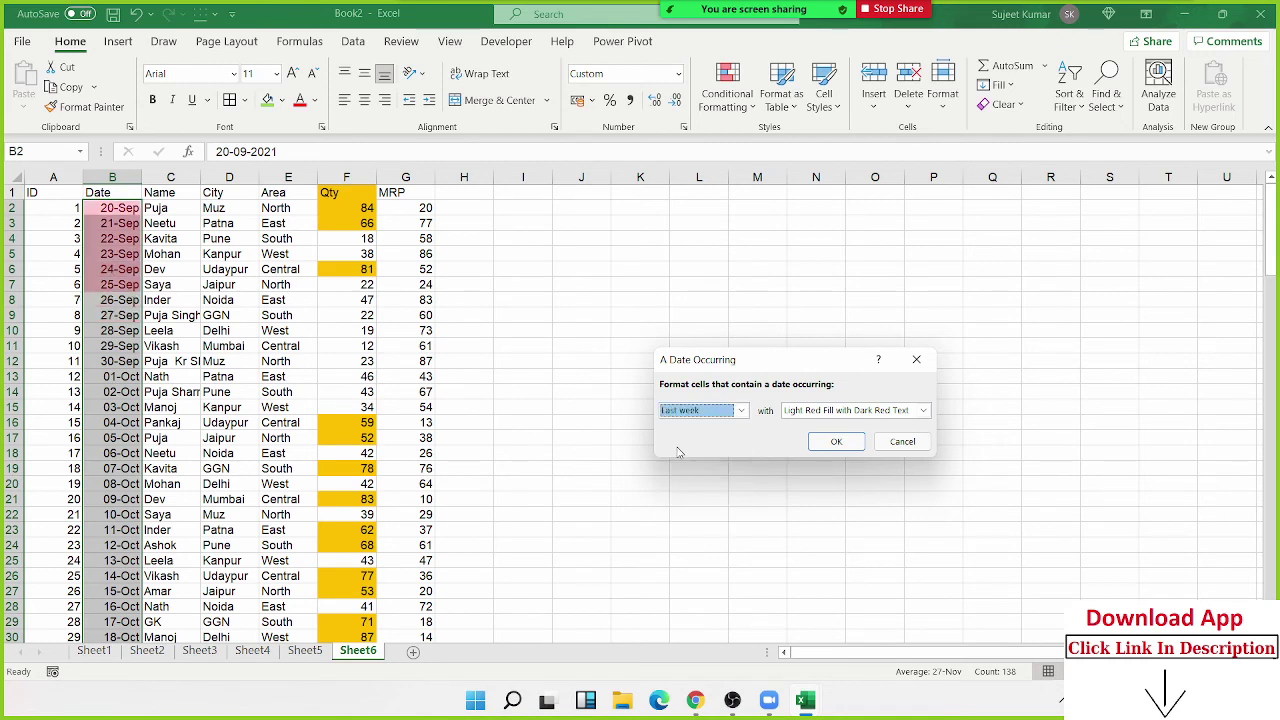
- Keep Last week with light red fill, then cancel the rule without applying it
left_click(695, 412)
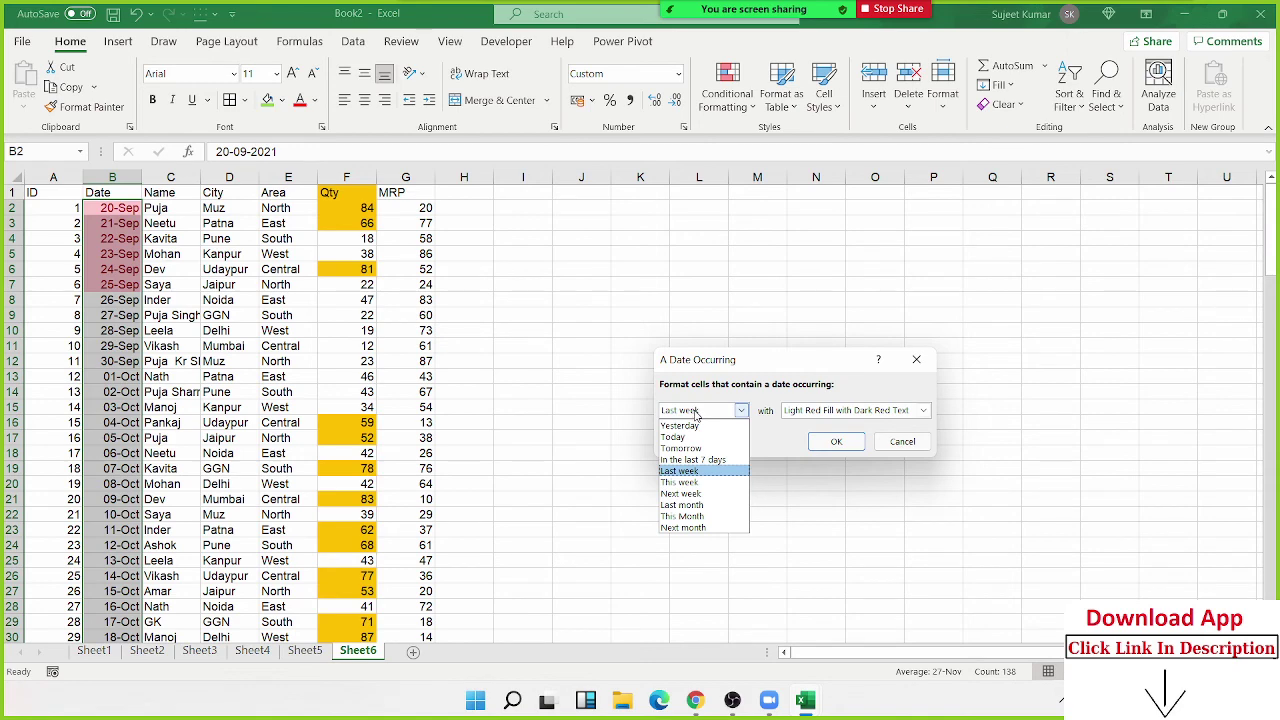
left_click(905, 412)
left_click(905, 412)
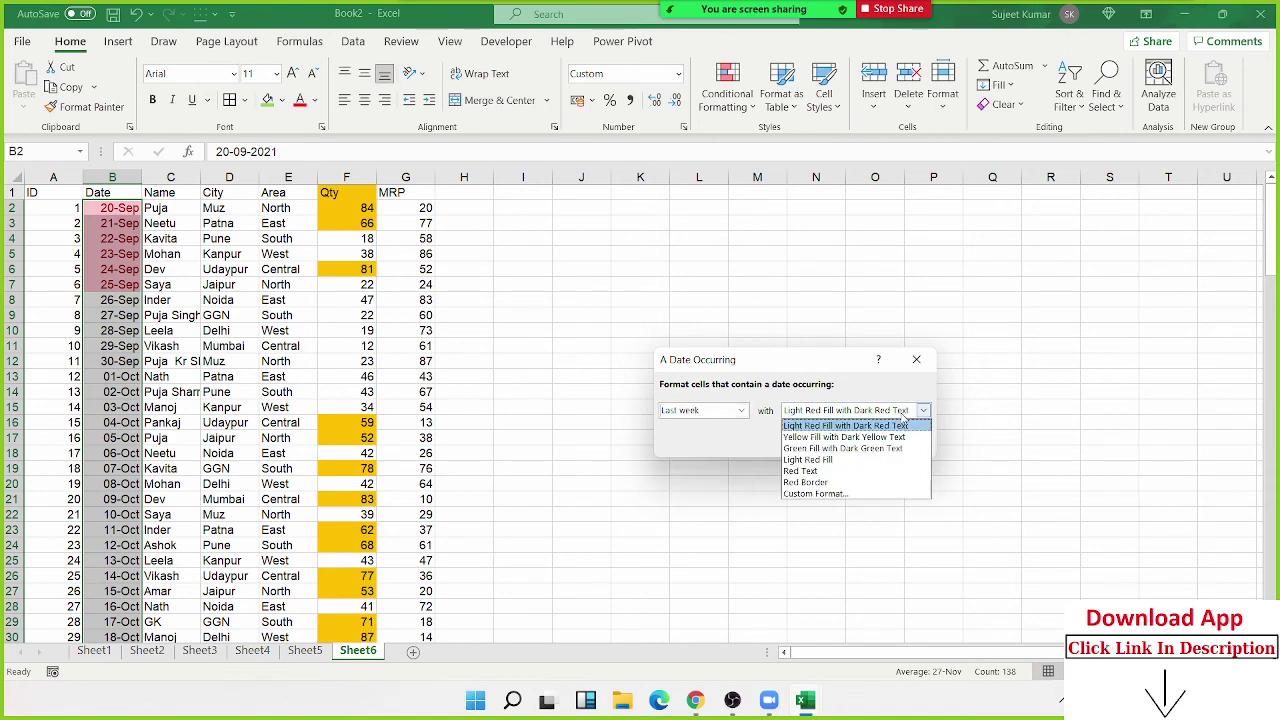
left_click(904, 414)
key("Escape")
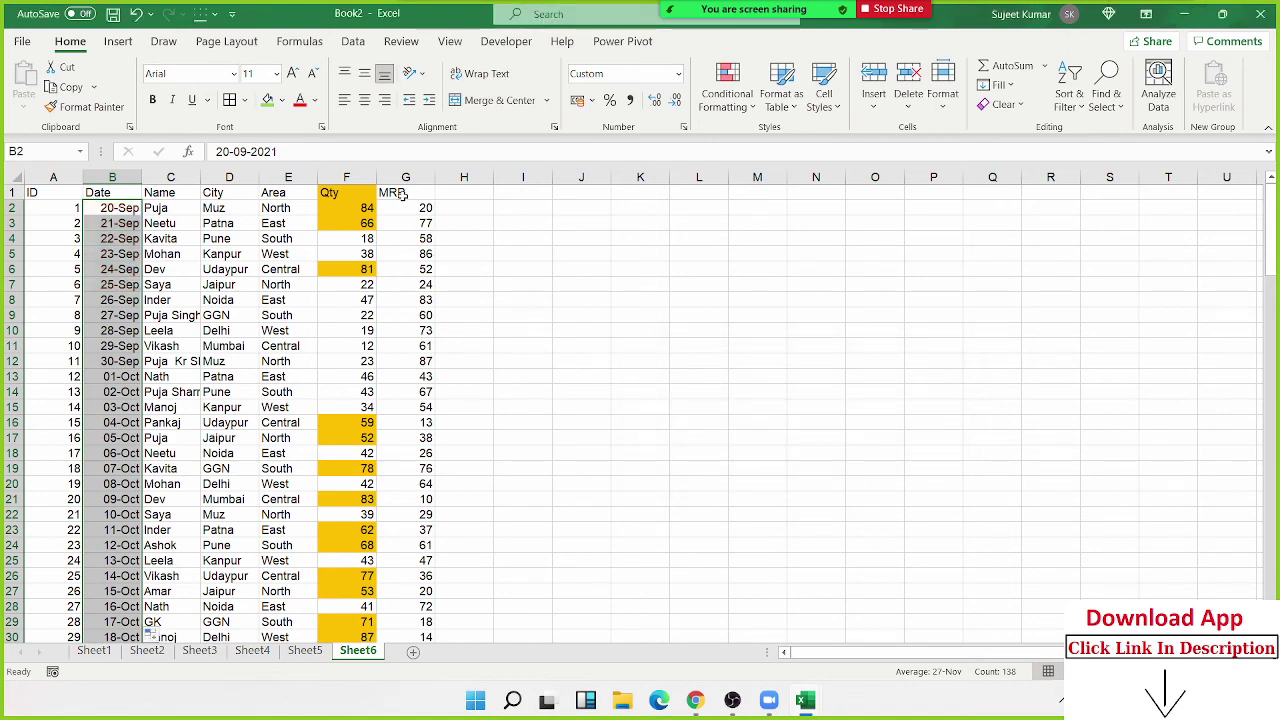
- Select the MRP values G1:G25, preview a Duplicate Values rule, and cancel it
left_click_drag(400, 195, 416, 555)
left_click(727, 90)
mouse_move(789, 140)
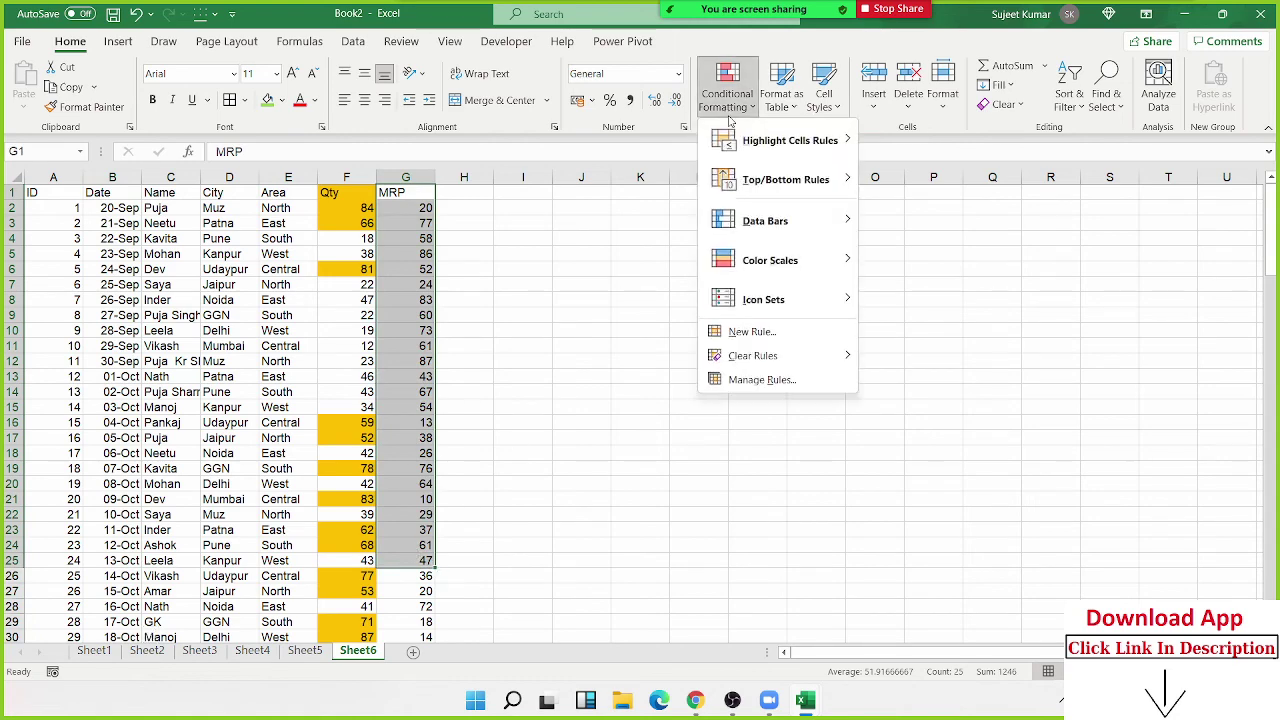
left_click(929, 379)
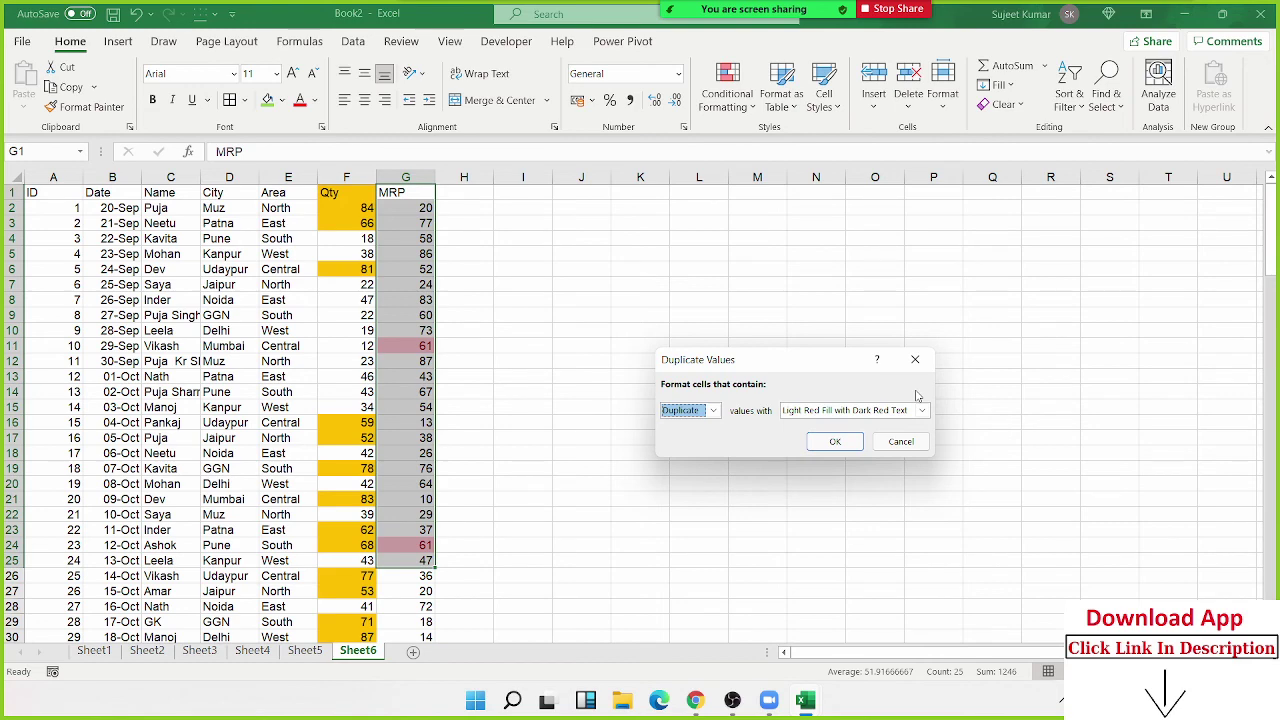
key("Escape")
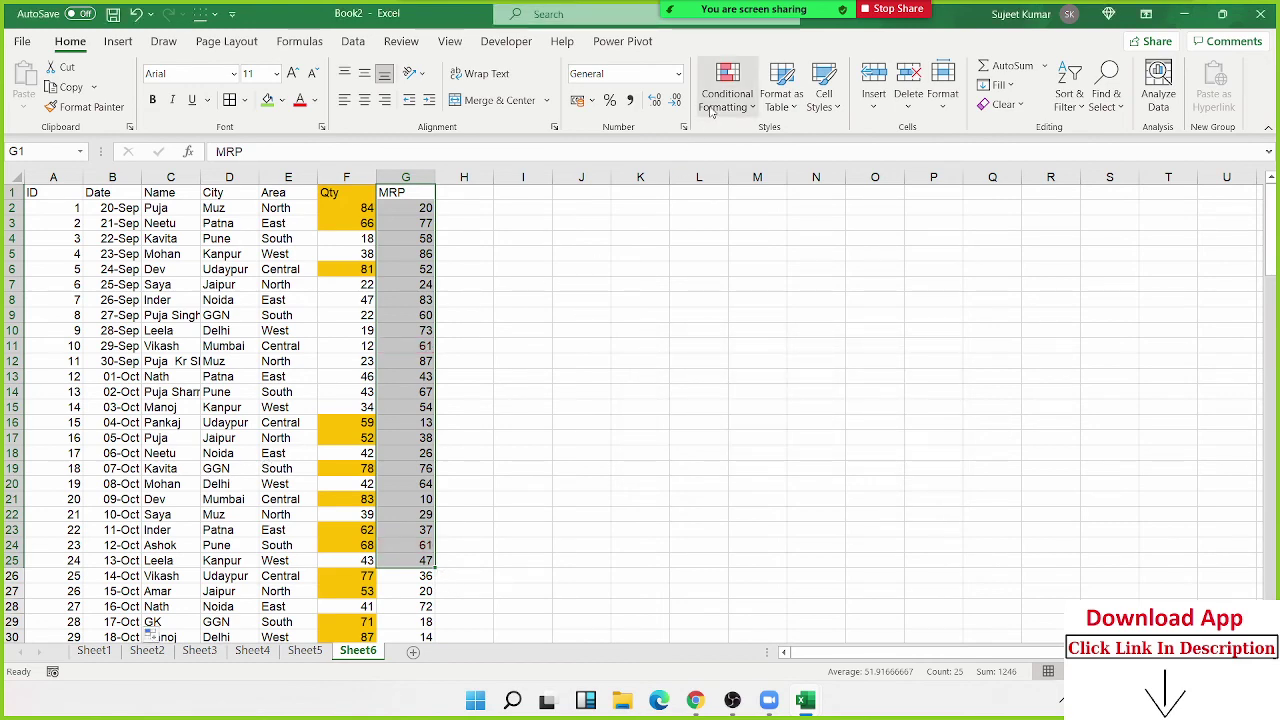
- Preview a Top Items rule set to 5 on the MRP values, then cancel it
left_click(711, 112)
mouse_move(765, 221)
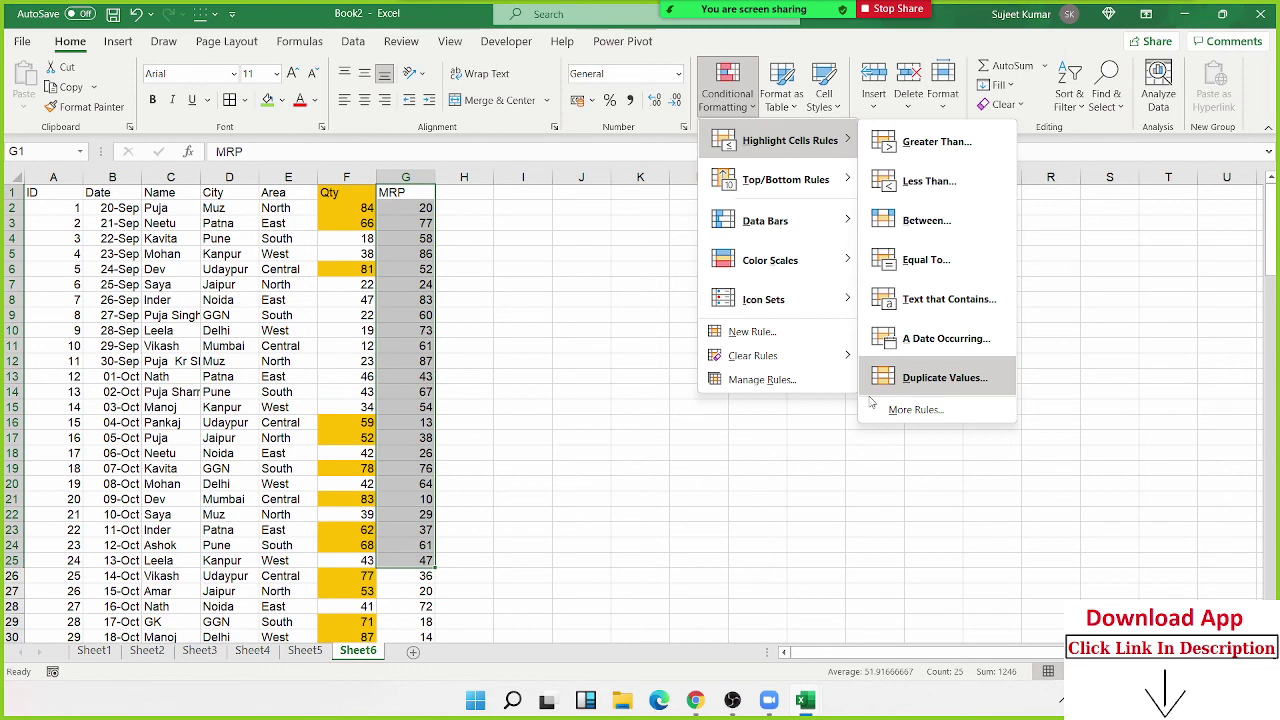
left_click(728, 85)
left_click(731, 85)
mouse_move(785, 180)
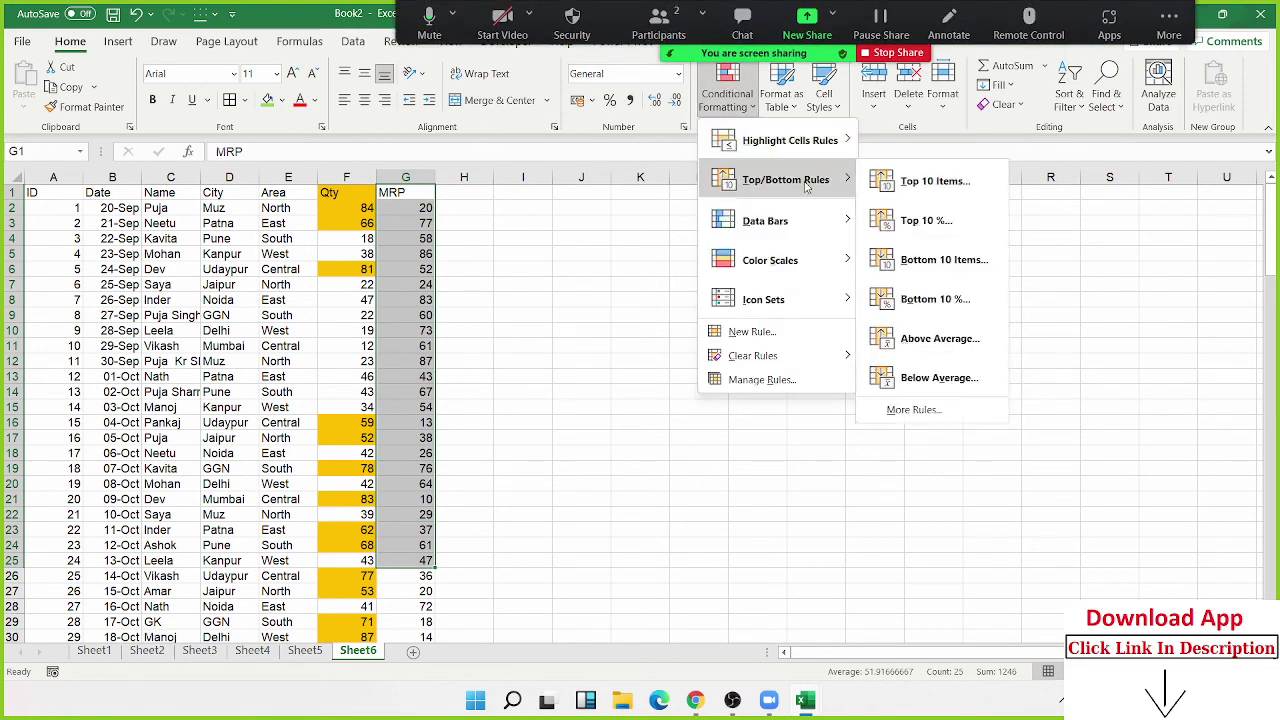
left_click(938, 185)
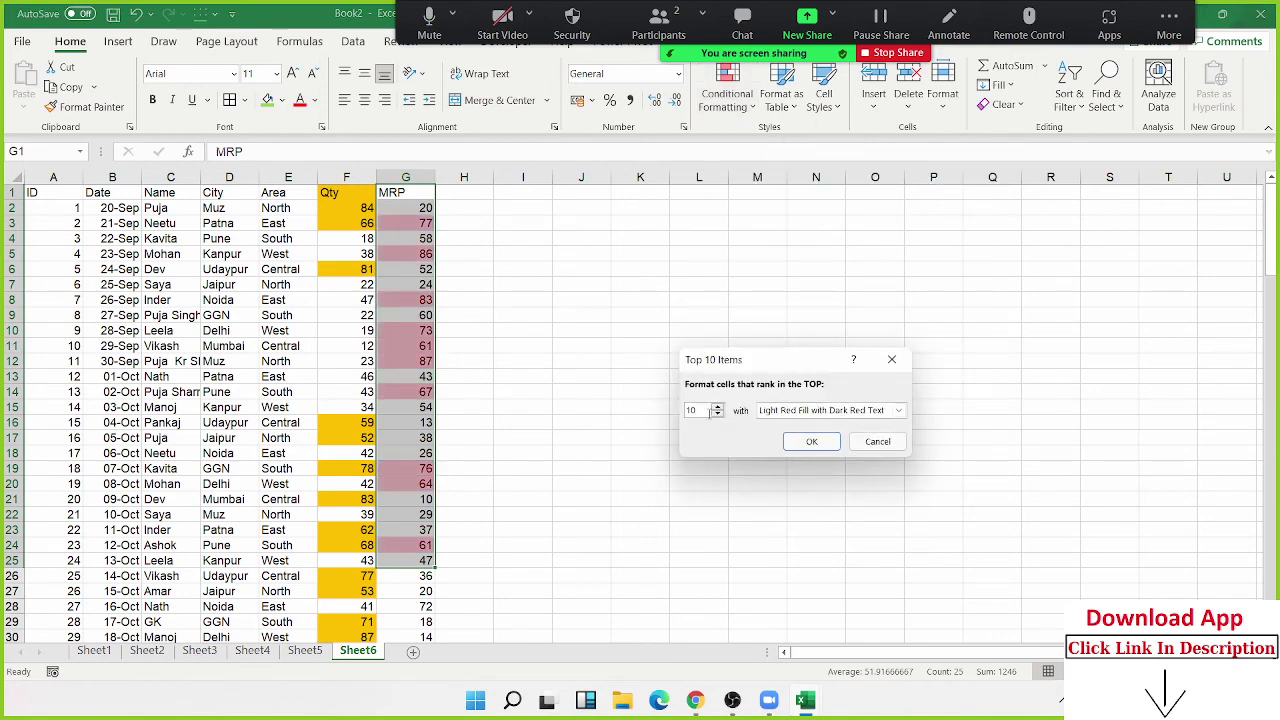
left_click(692, 410)
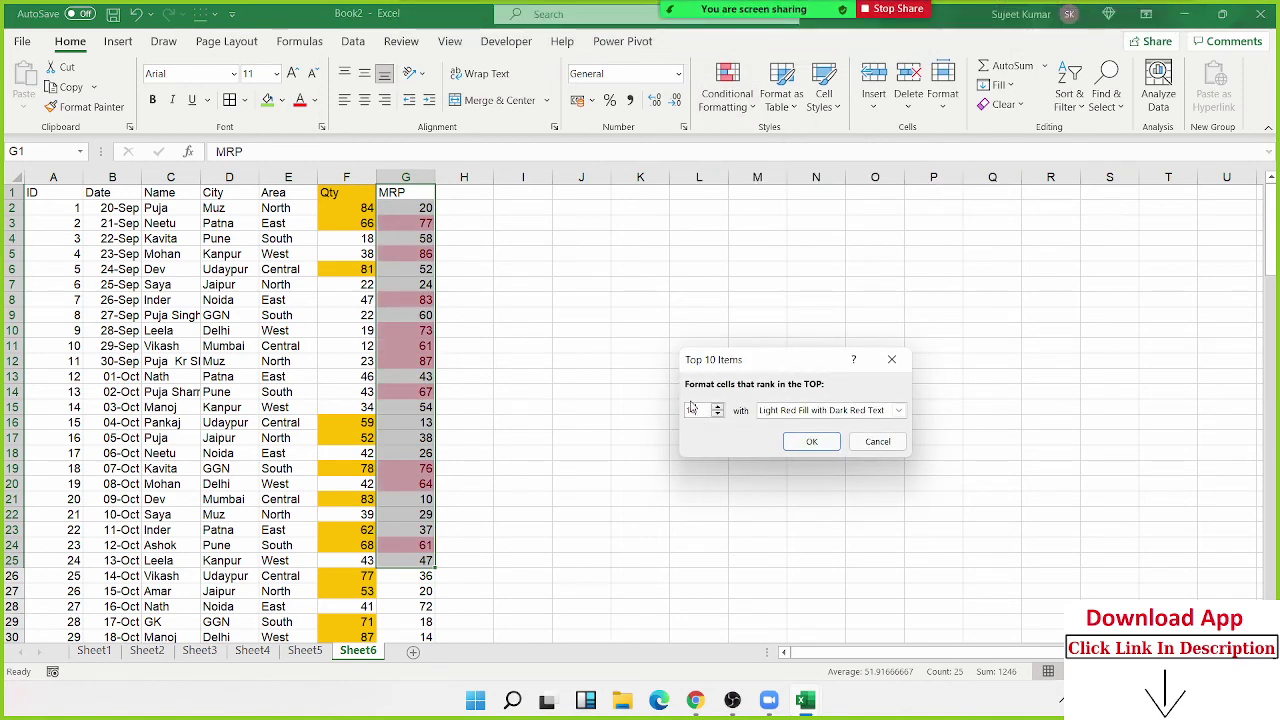
key("BackSpace")
key("BackSpace")
type("5")
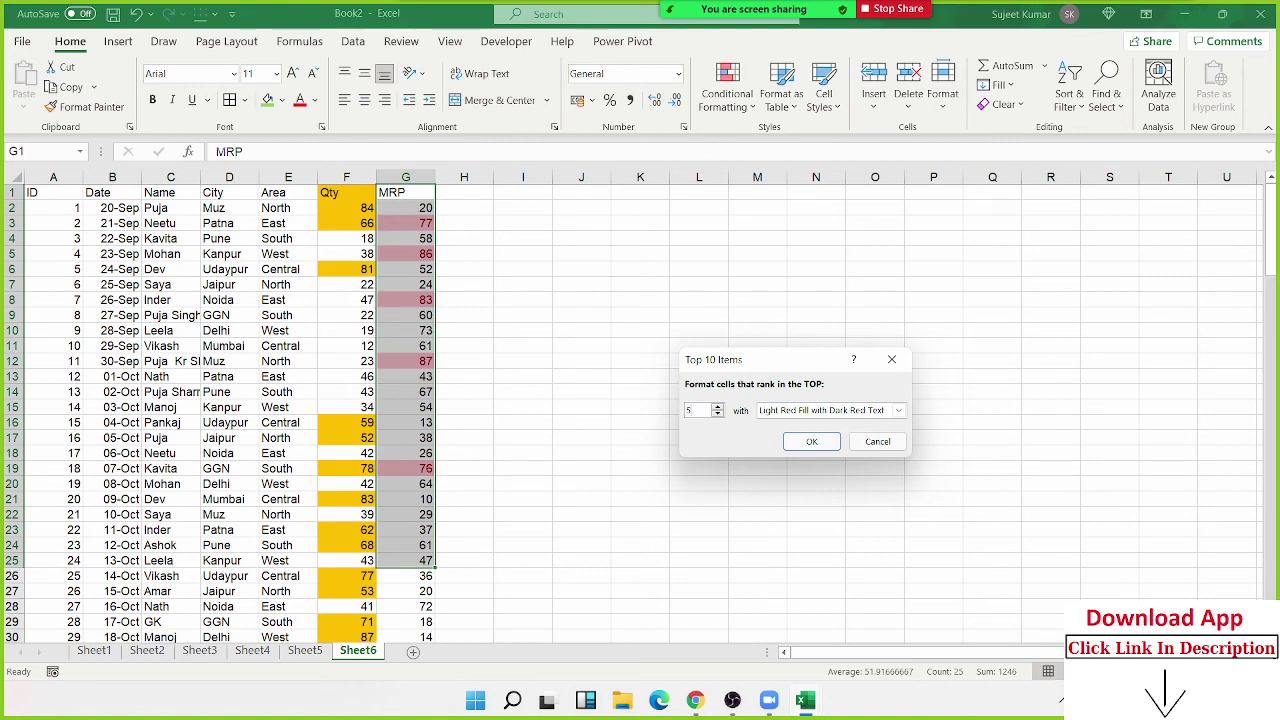
key("Escape")
left_click(740, 85)
mouse_move(785, 180)
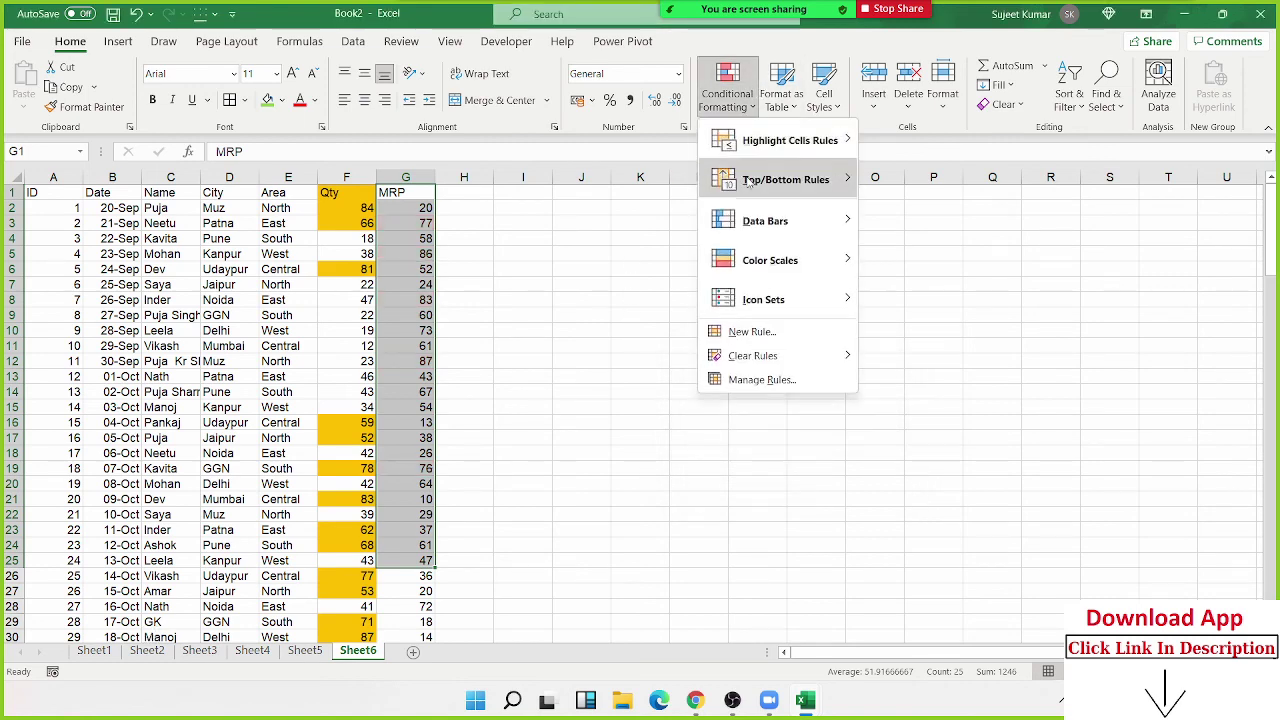
- Preview Bottom Items, Above Average and Below Average rules on MRP, cancelling each one
left_click(920, 279)
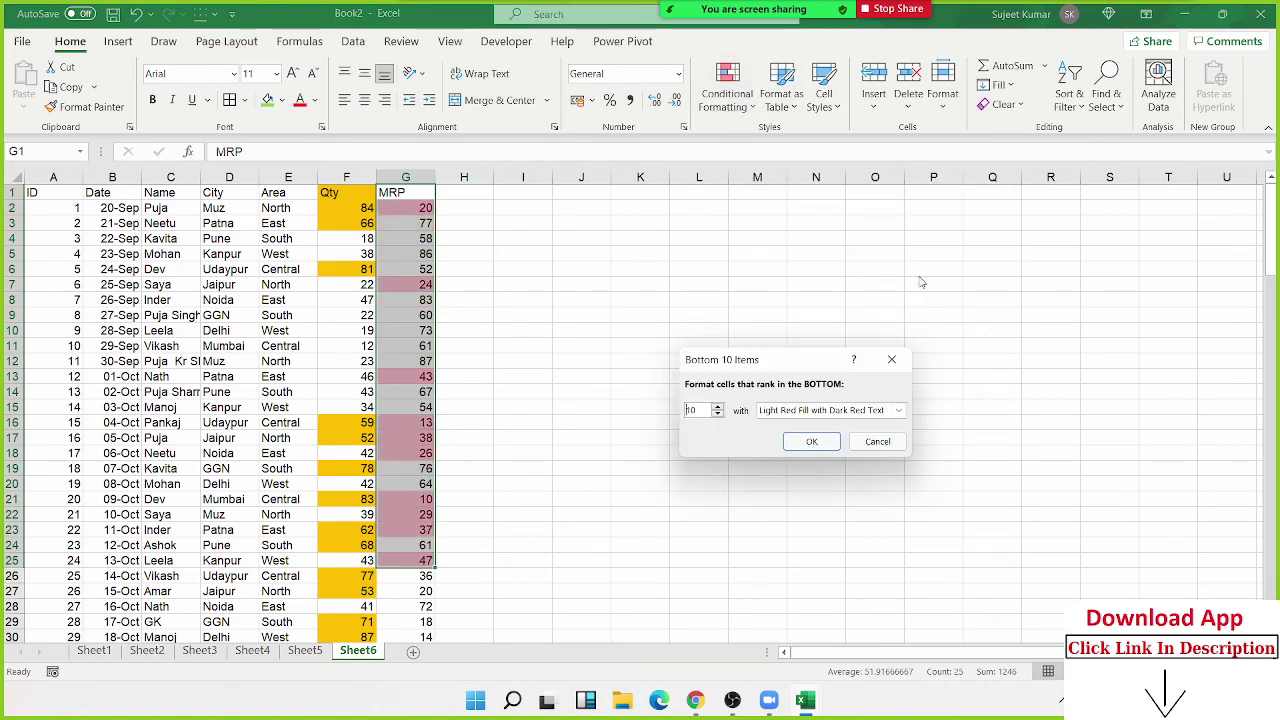
key("Escape")
left_click(728, 85)
mouse_move(785, 179)
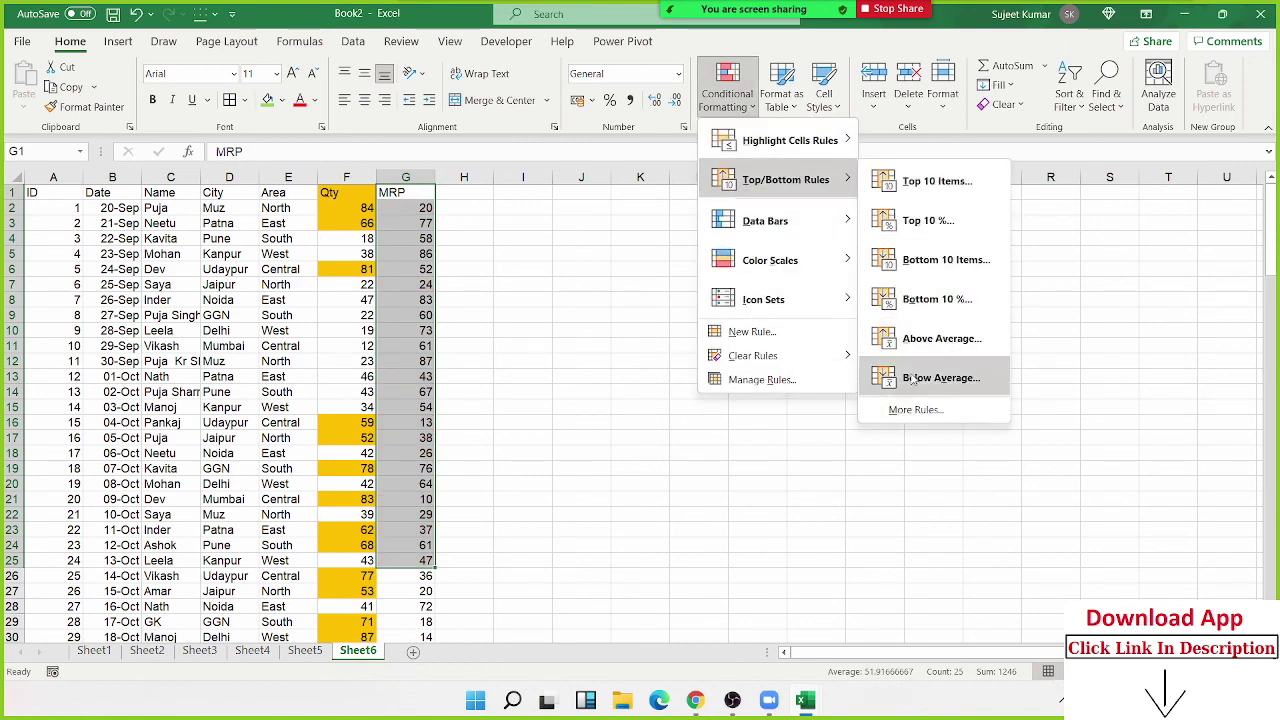
left_click(930, 338)
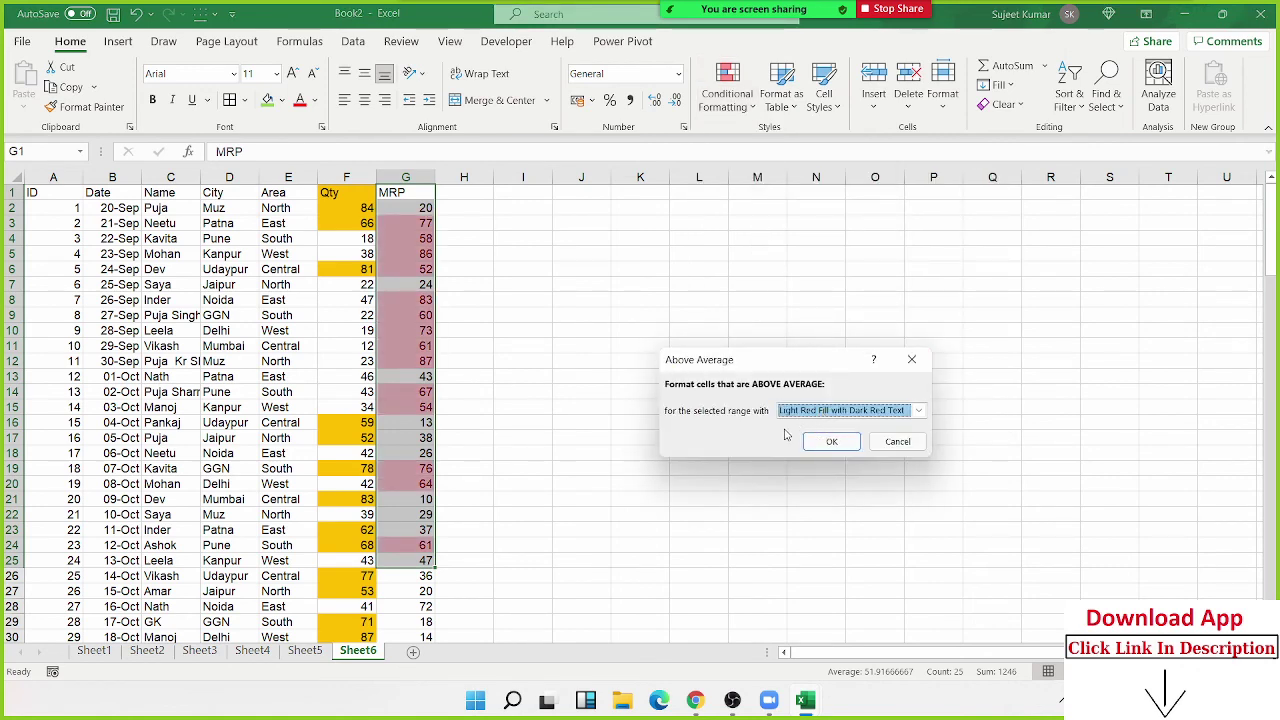
key("Escape")
left_click(727, 95)
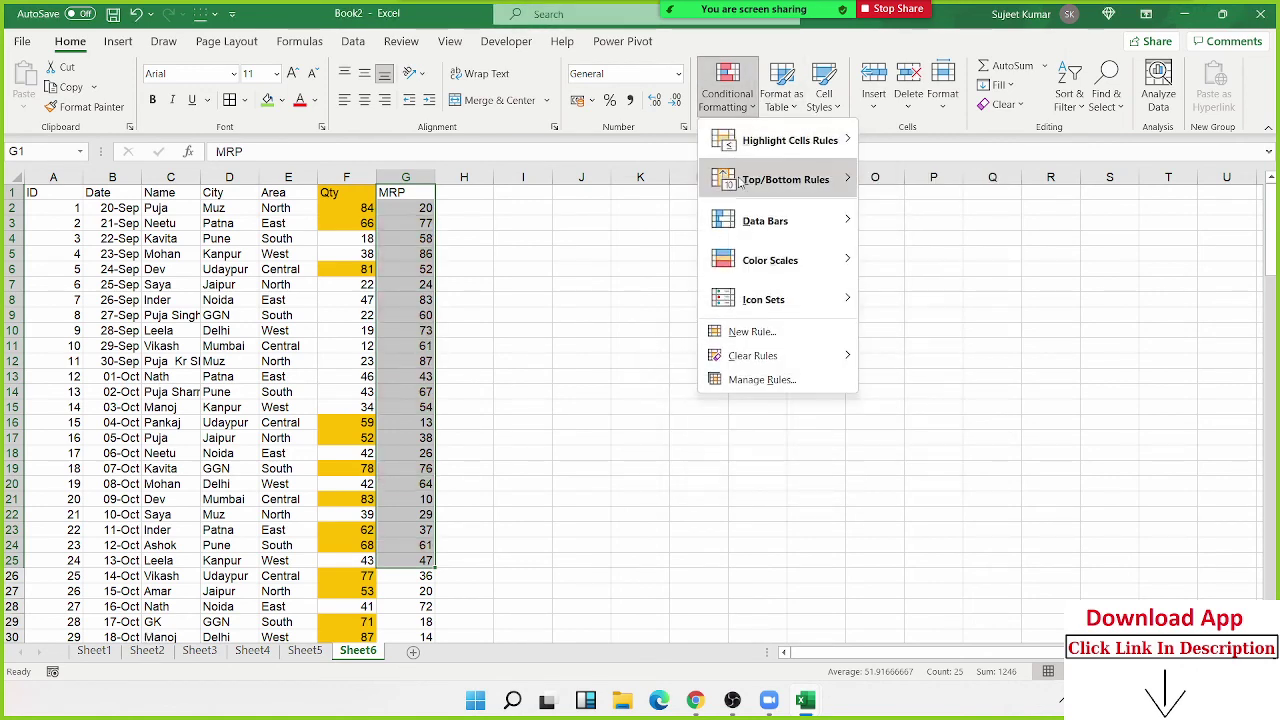
left_click(907, 383)
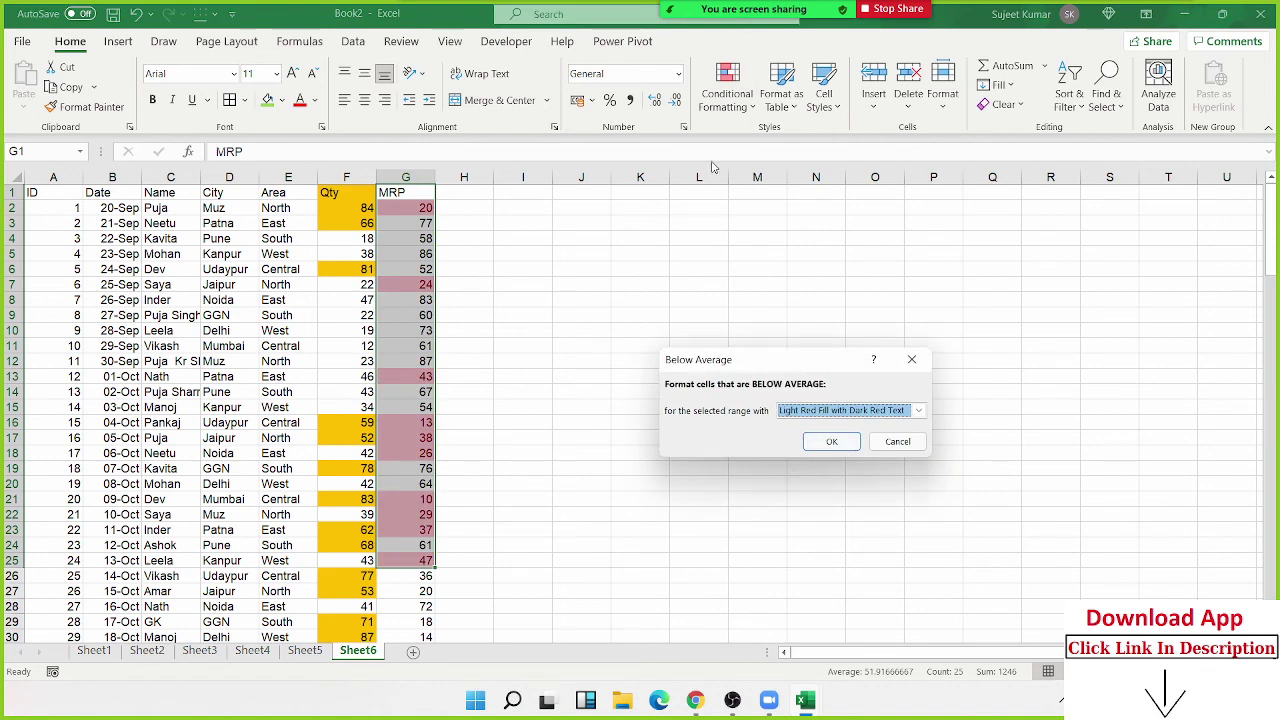
key("Escape")
left_click(727, 92)
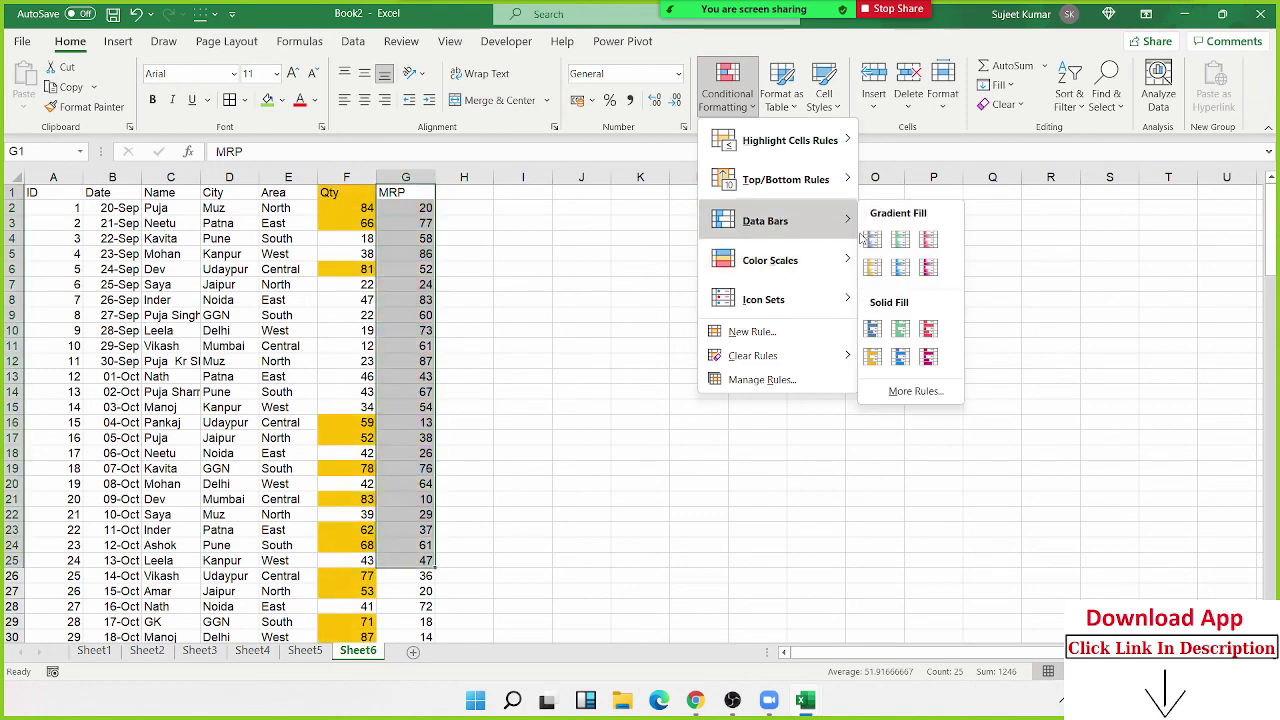
- Enter the numbers 1 through 10 down cells M1:M10
key("Escape")
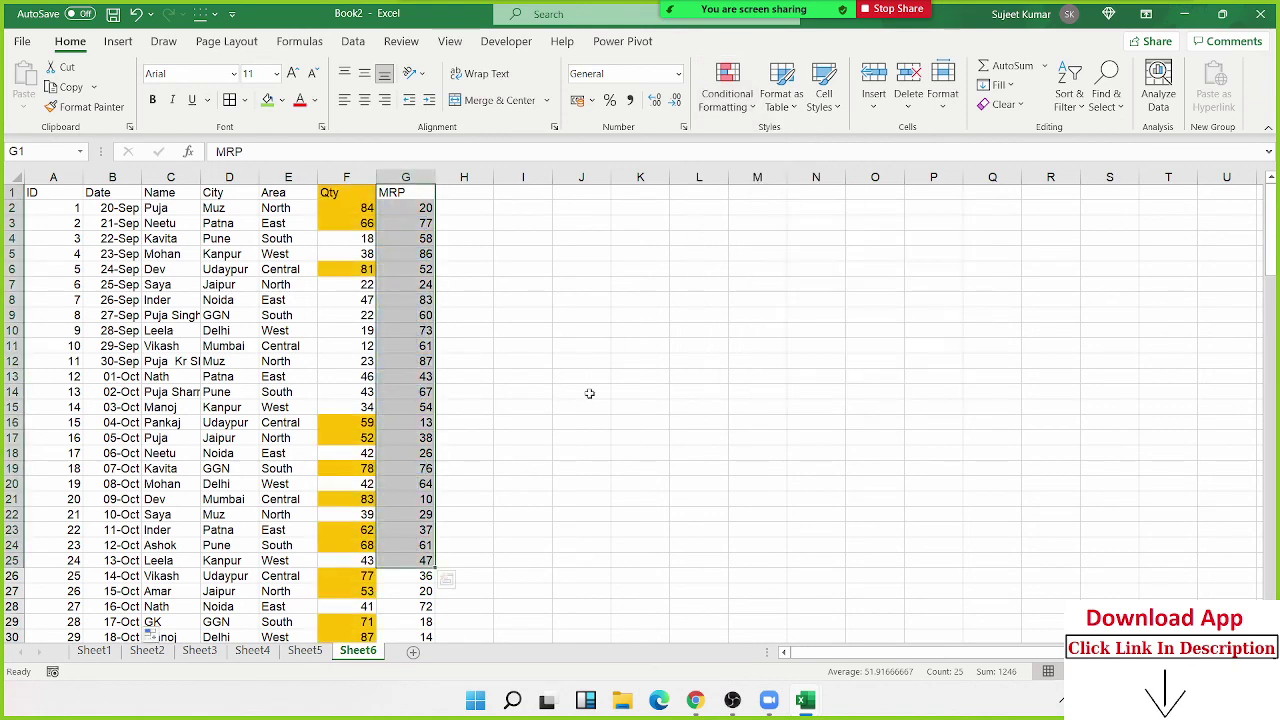
left_click(756, 194)
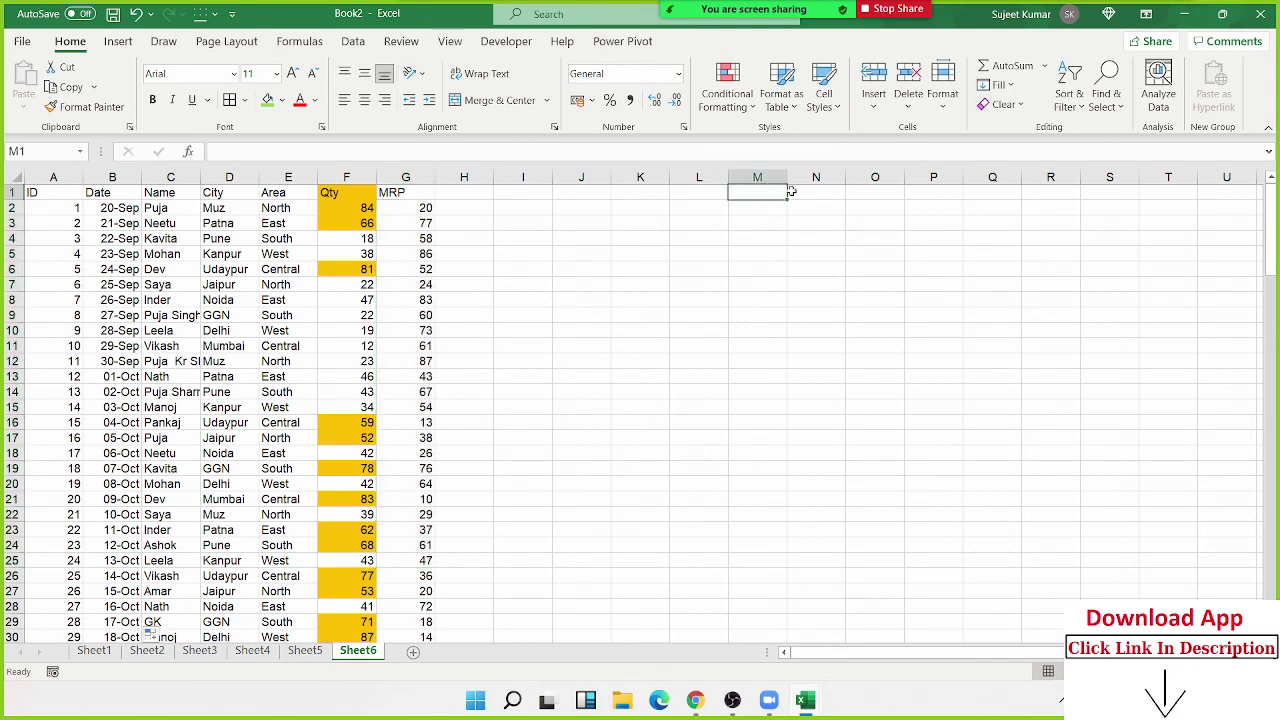
type("1")
key("Return")
type("2")
key("Return")
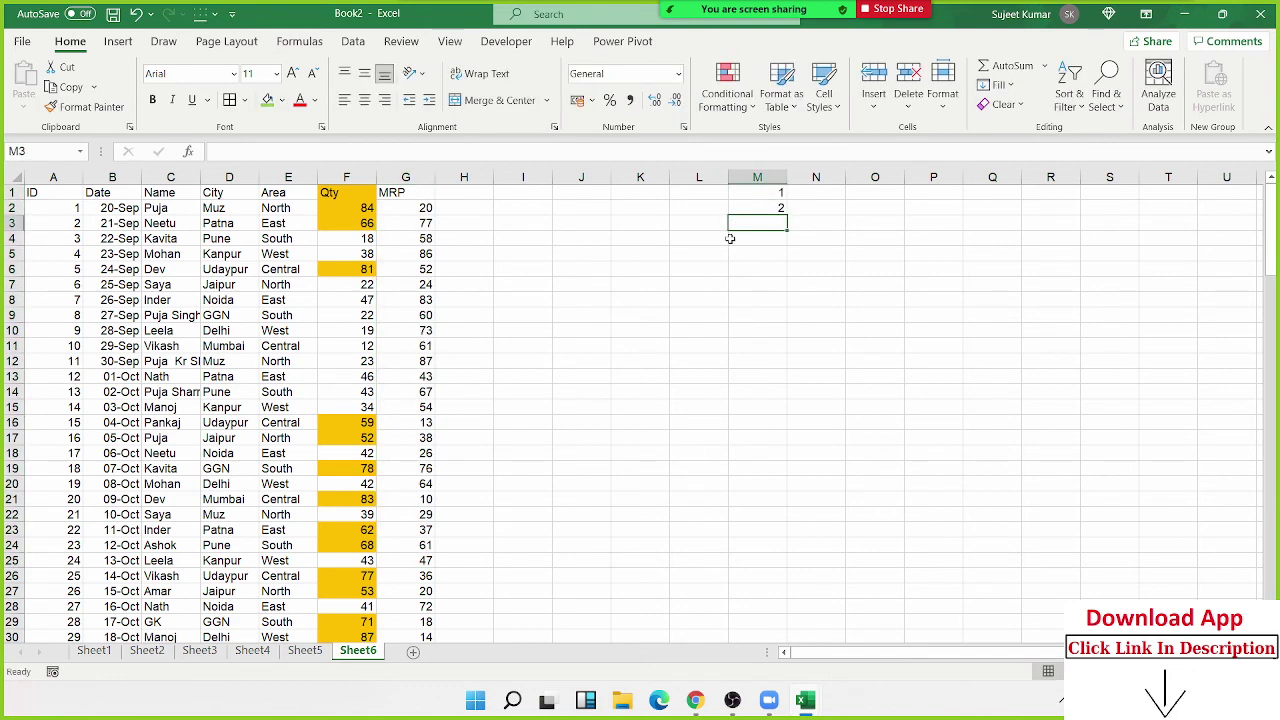
type("3")
key("Return")
type("4")
key("Return")
type("5")
key("Return")
type("6")
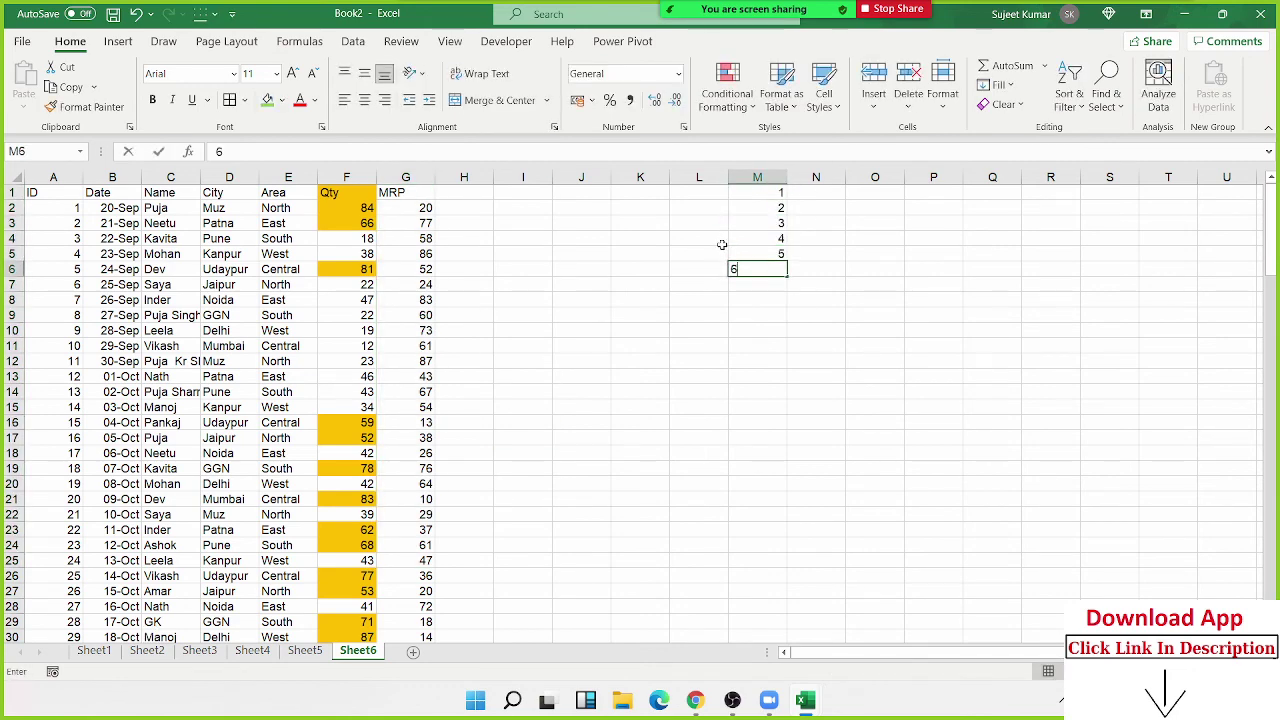
key("Return")
type("7")
key("Return")
type("8")
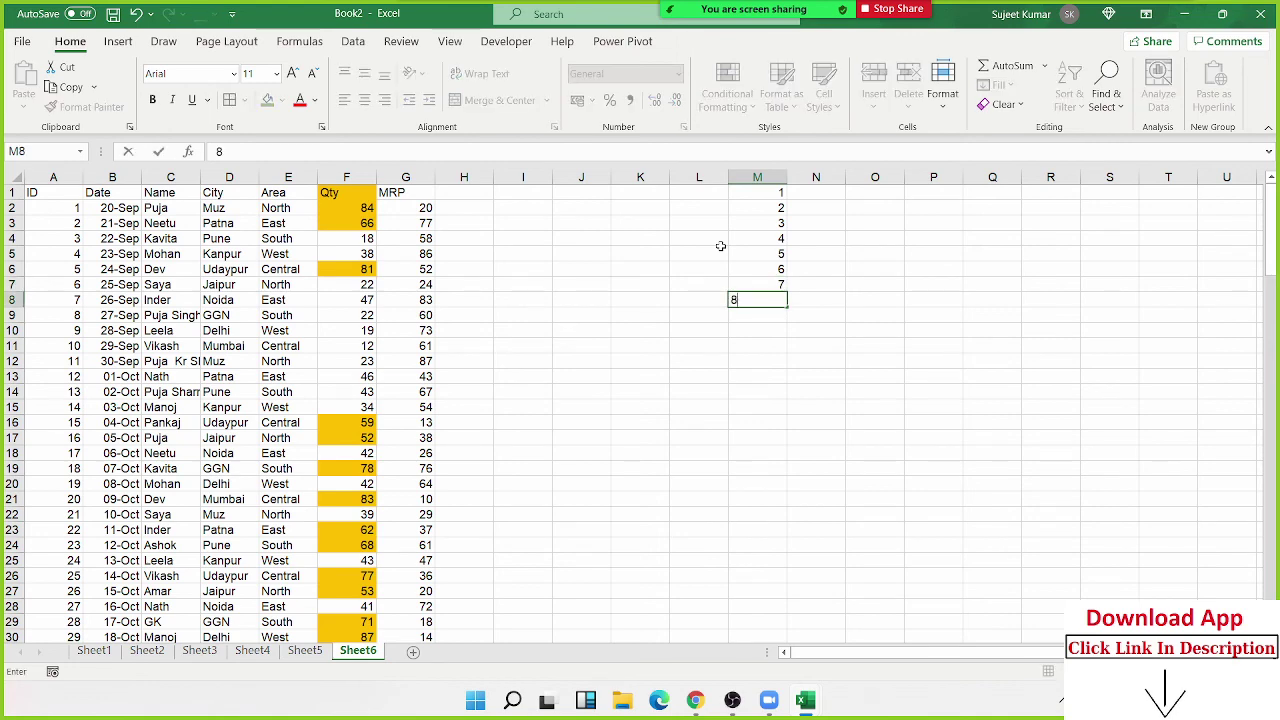
key("Return")
type("9")
key("Return")
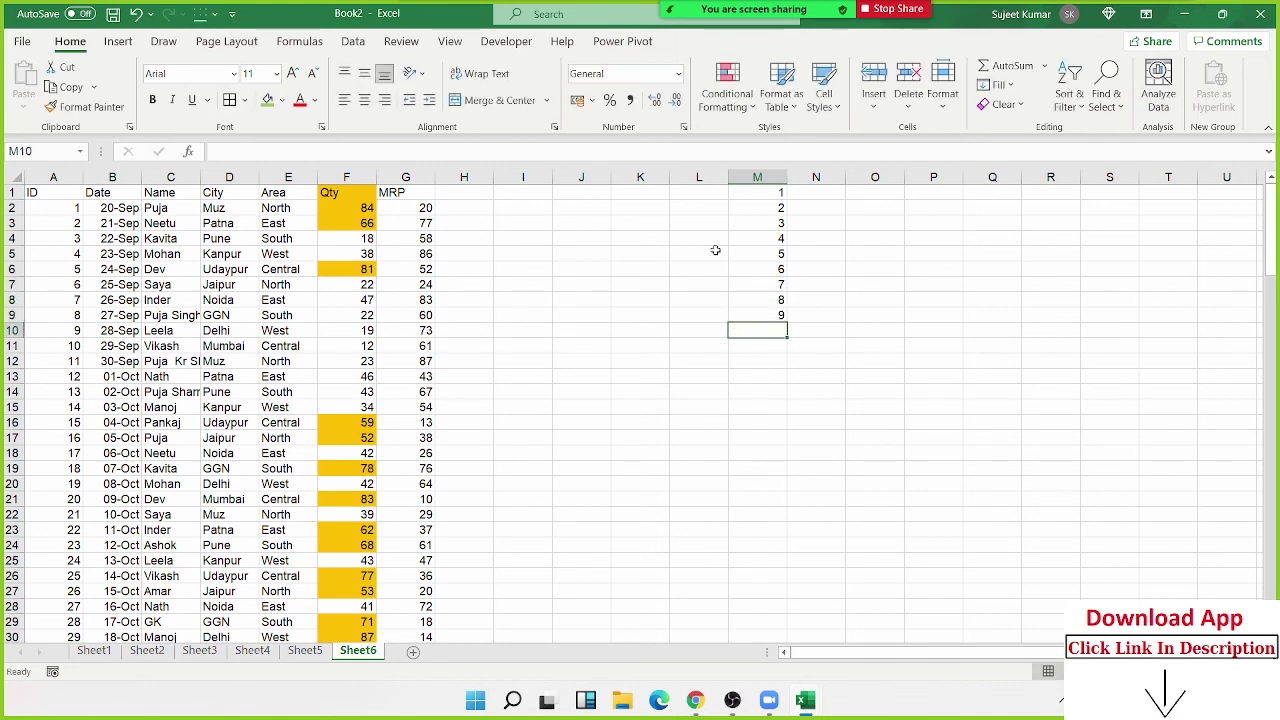
type("10")
key("Return")
- Select M1:M10 and apply blue Gradient Fill data bars
key("Up")
key("ctrl+shift+Up")
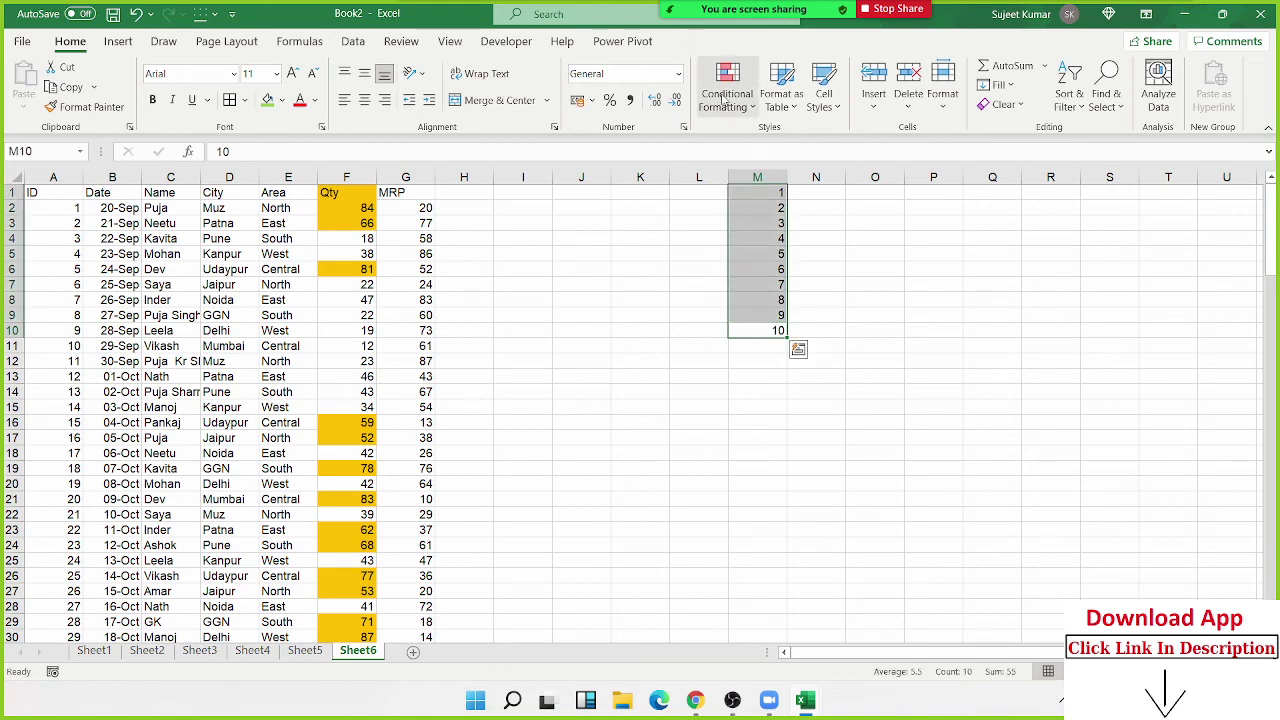
left_click(722, 97)
mouse_move(765, 221)
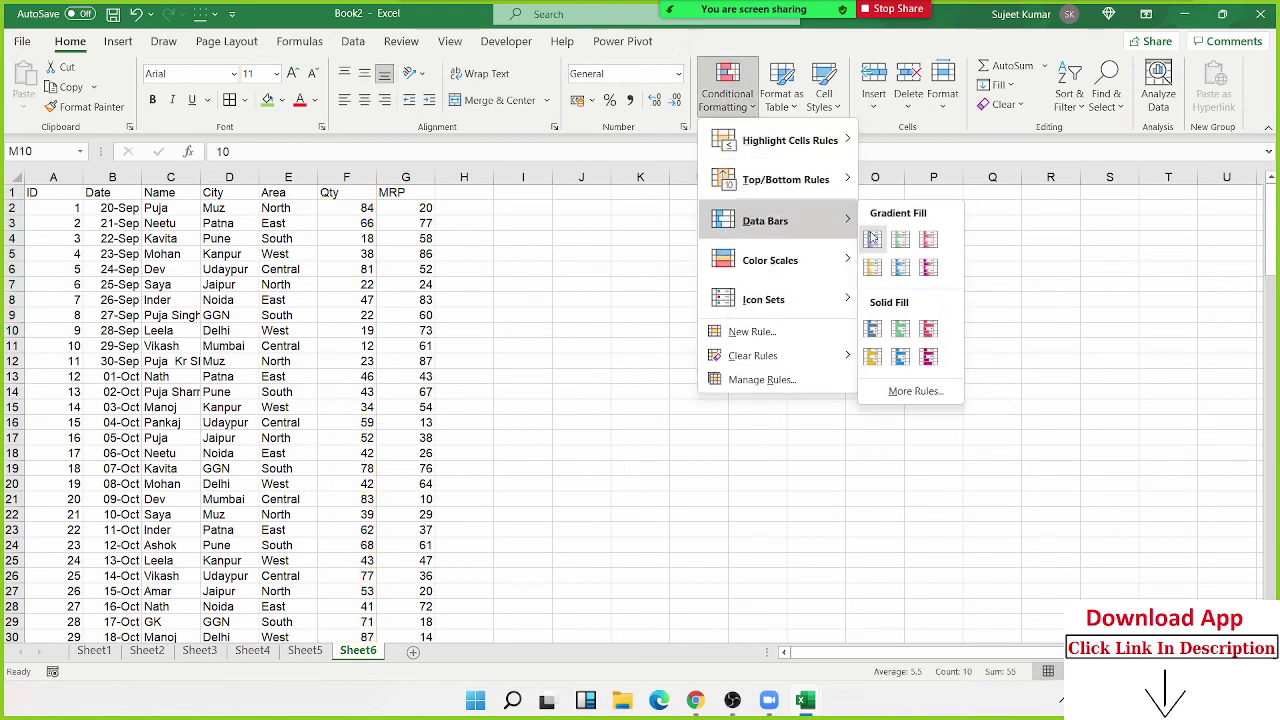
left_click(872, 238)
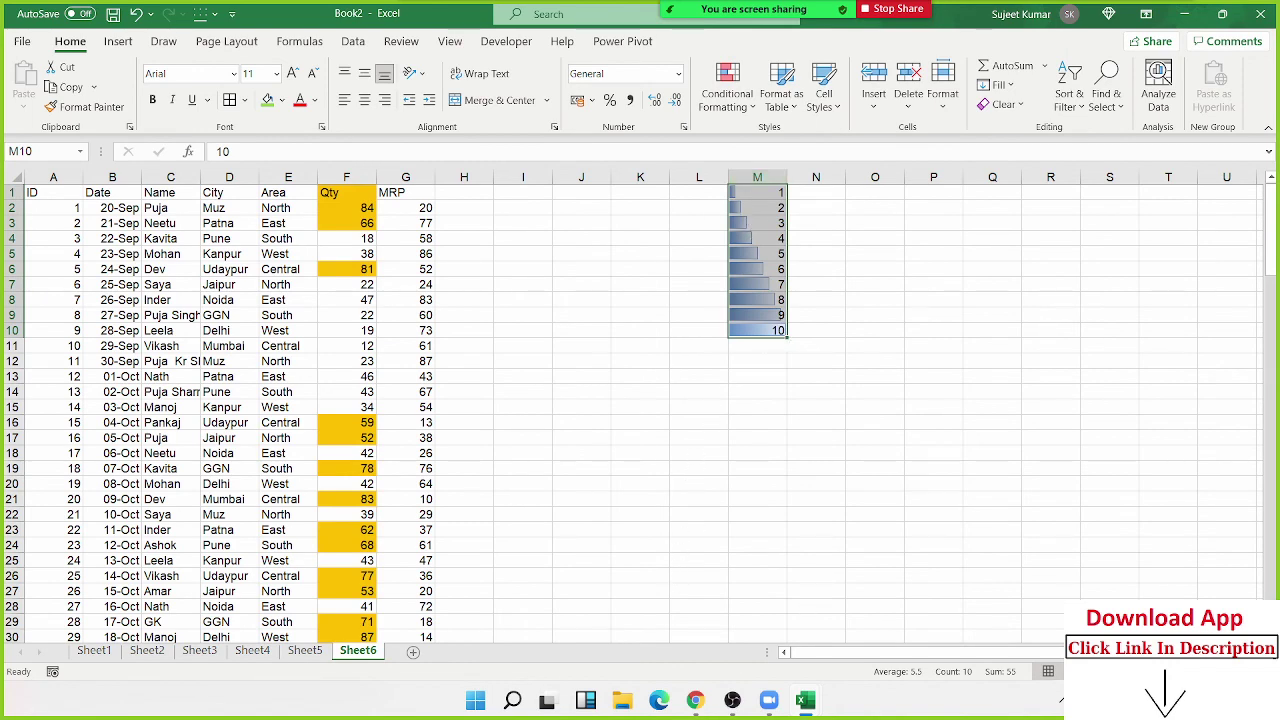
scroll(559, 242, "right", 3)
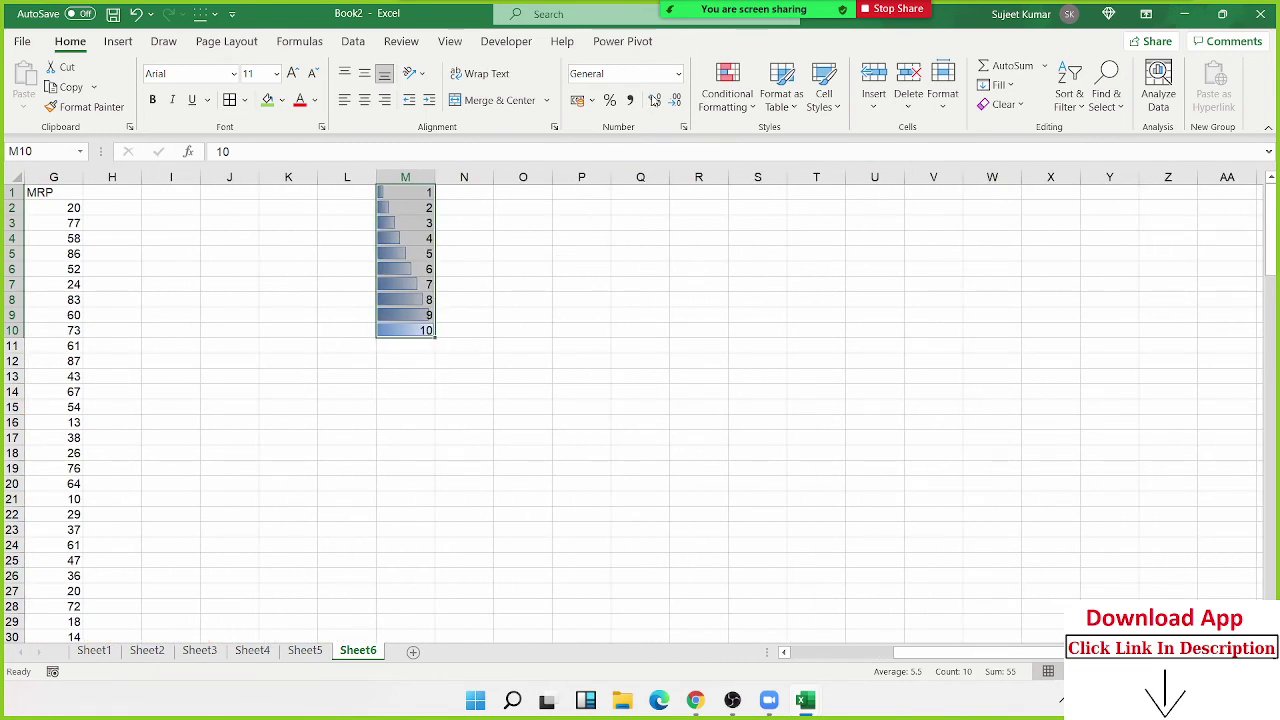
left_click(727, 92)
mouse_move(785, 179)
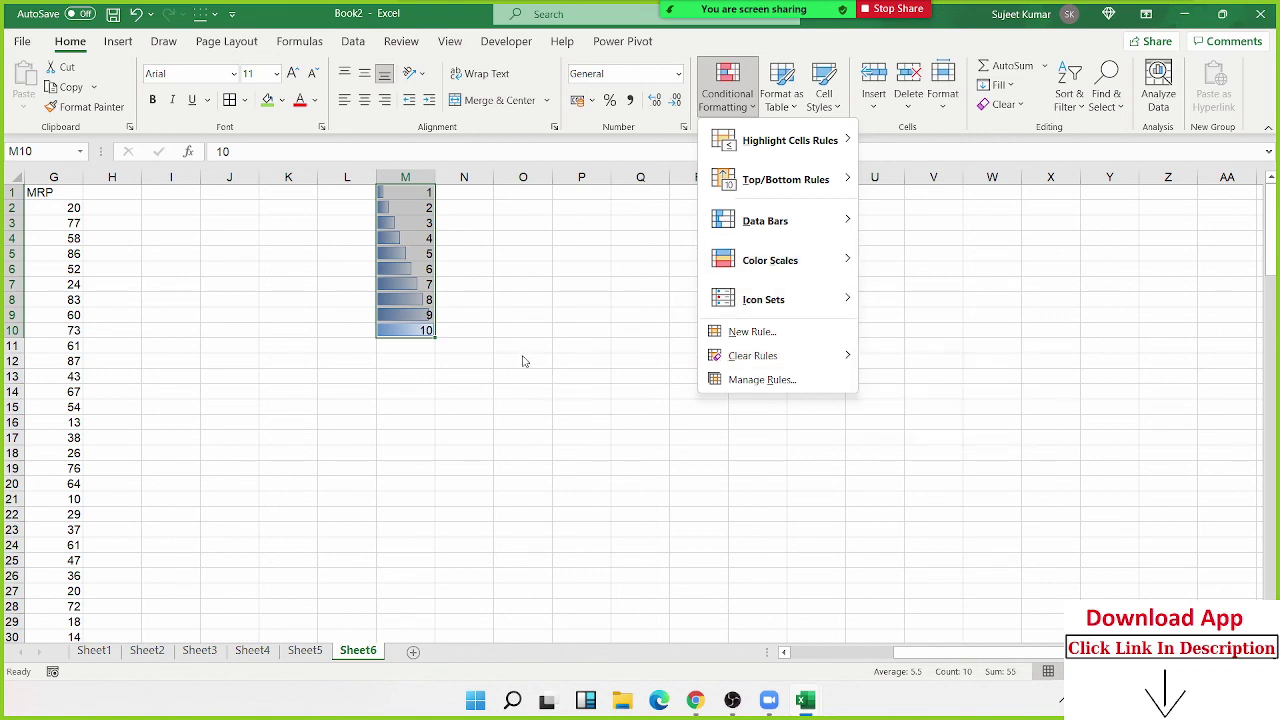
- Enter Q1 and Q2 in J13:K13, with 50 and 55 beneath them
left_click(446, 350)
left_click(593, 342)
scroll(605, 345, "up", 5, "ctrl")
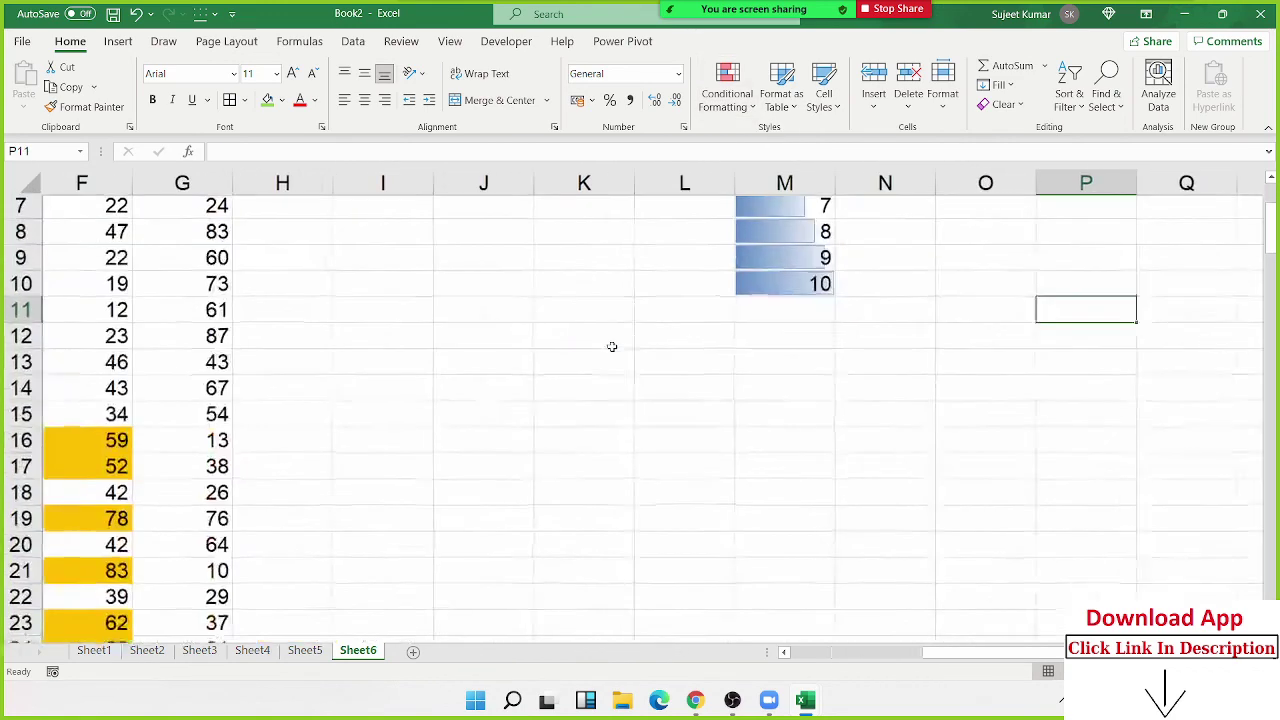
left_click(460, 375)
type("Q")
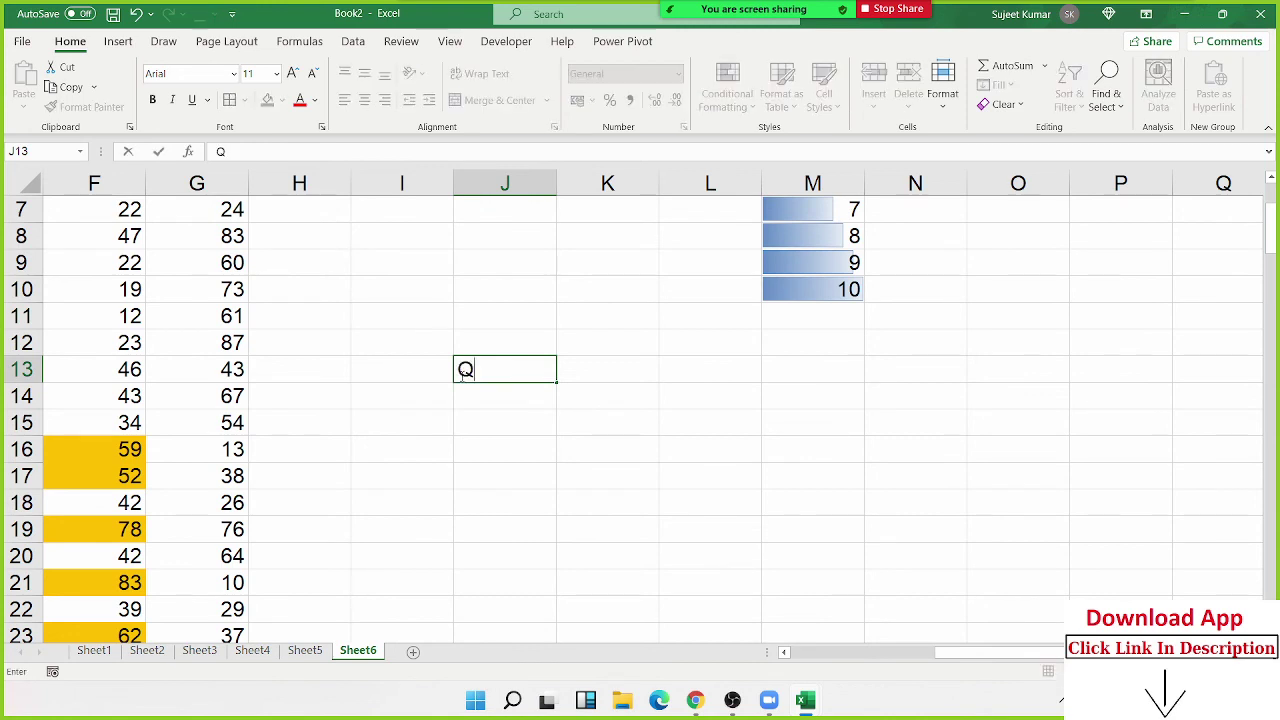
type("1")
key("Tab")
type("Q2")
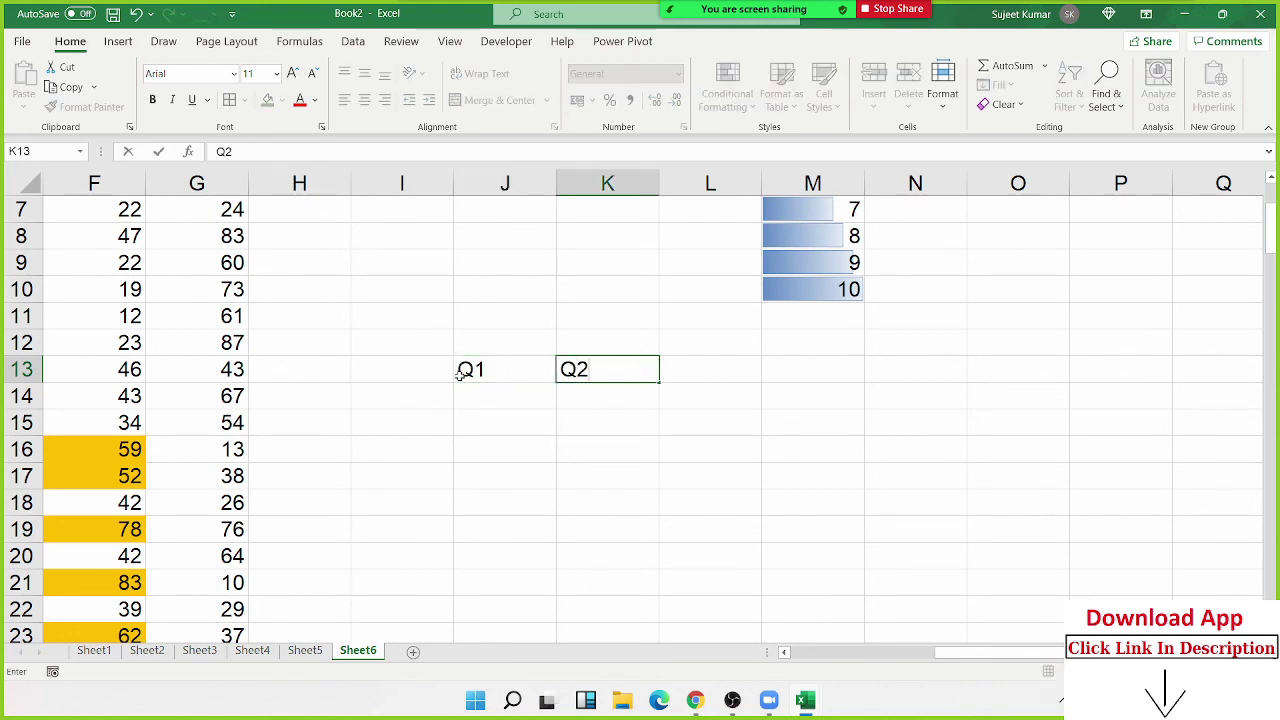
key("Return")
type("50")
key("Tab")
type("5")
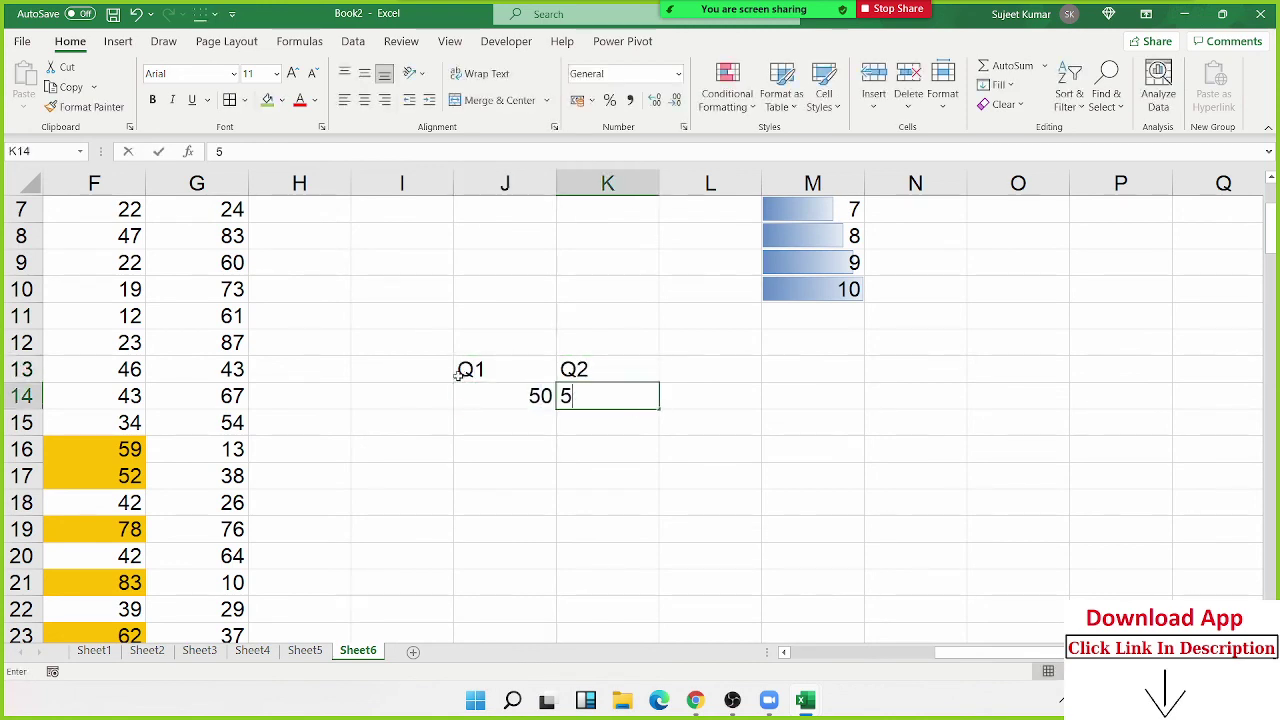
type("5.")
key("Return")
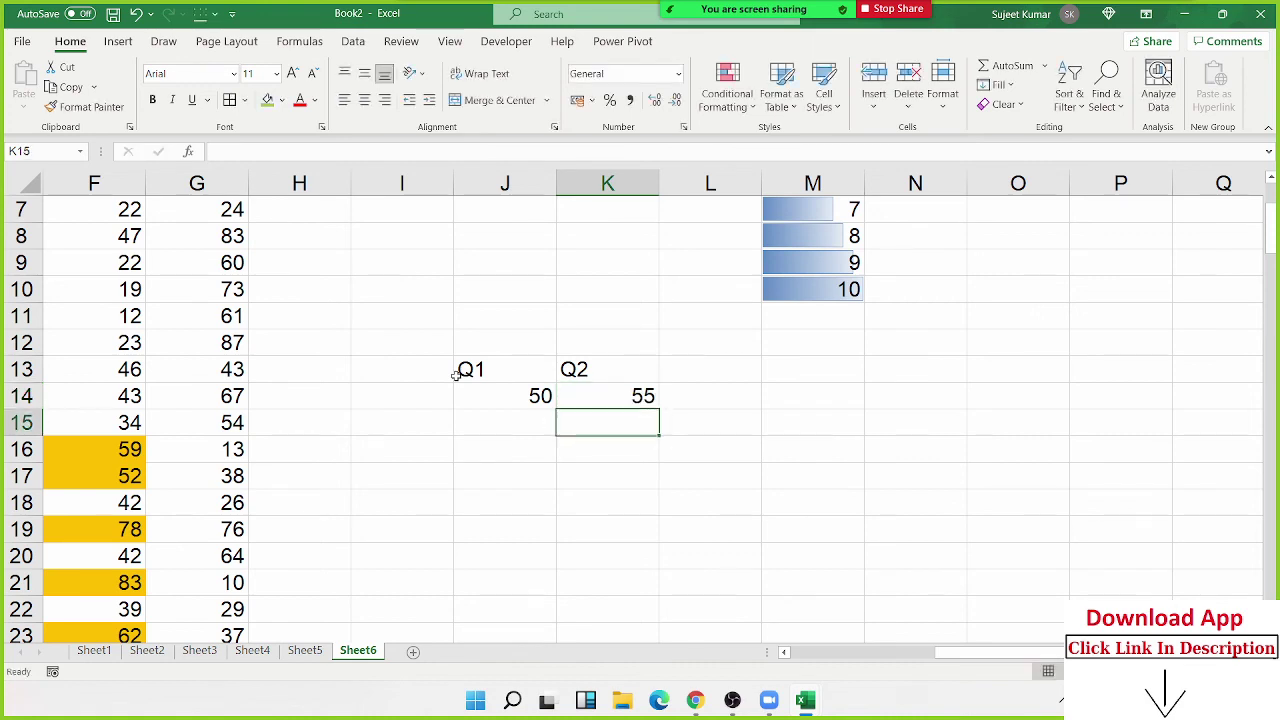
- Apply the Directional 3 Arrows icon set to the values 50 and 55 in J14:K14
left_click_drag(503, 396, 588, 396)
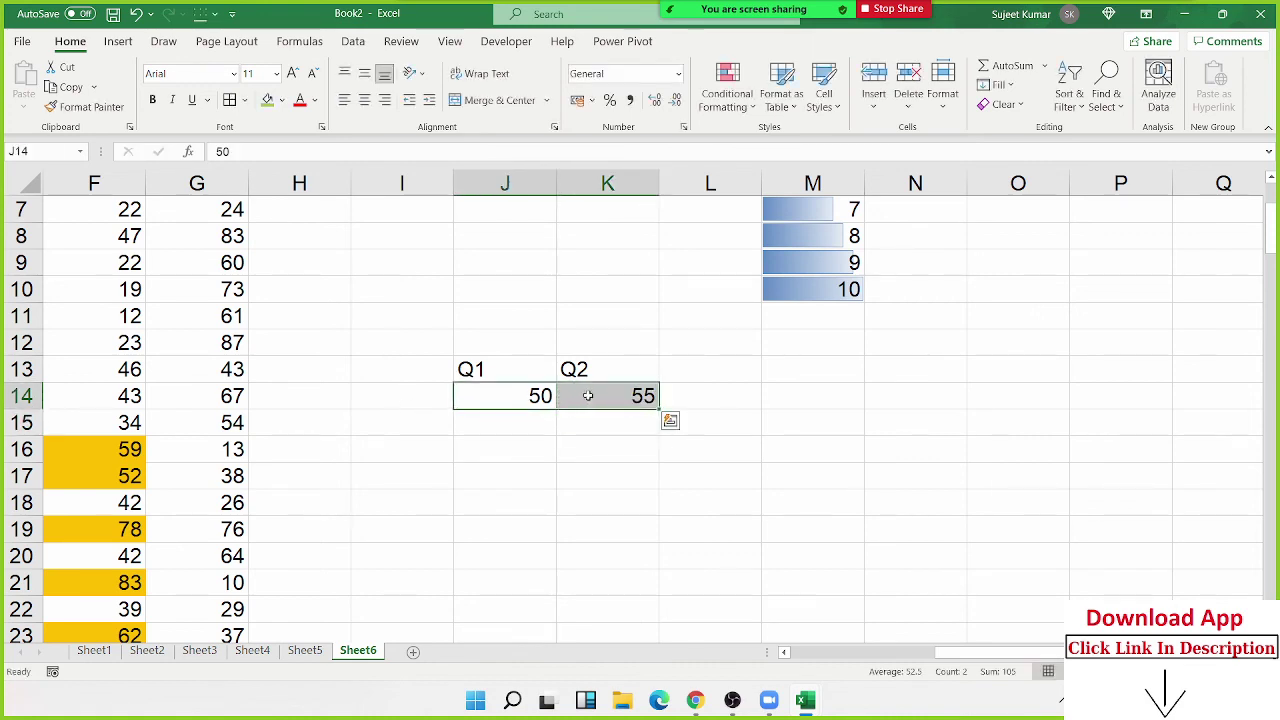
left_click(714, 100)
mouse_move(763, 299)
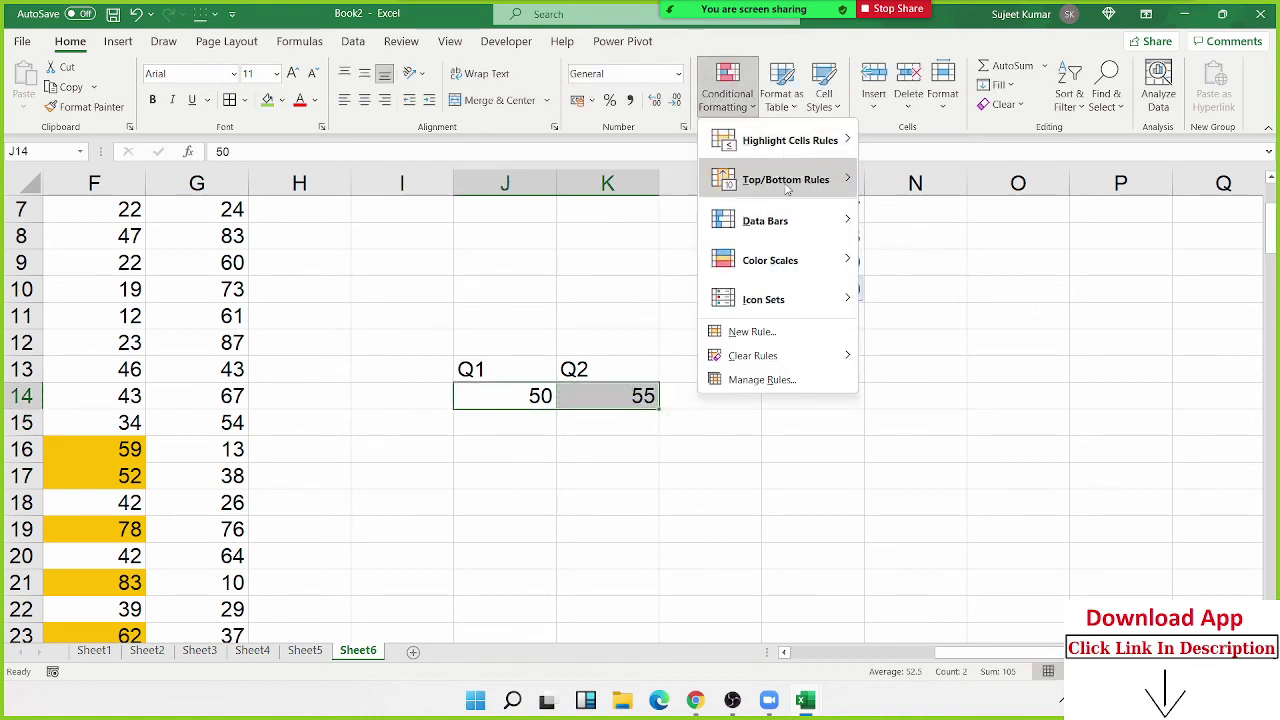
left_click(870, 313)
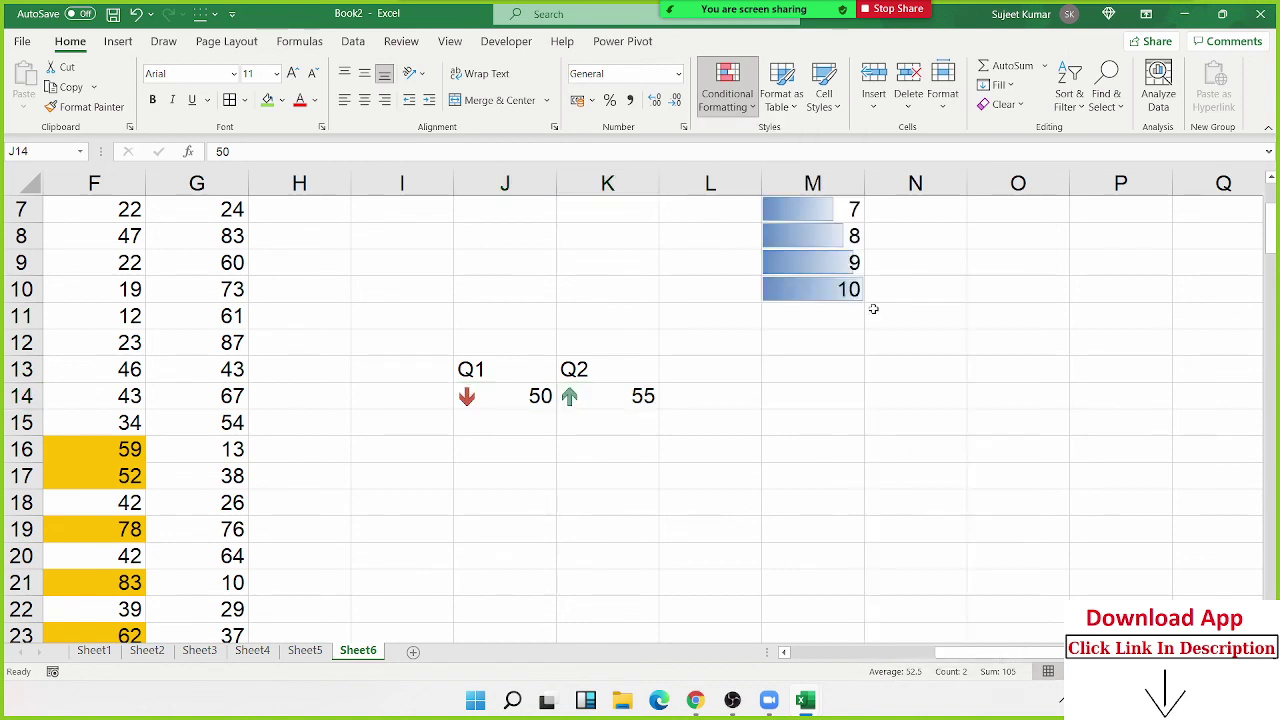
left_click_drag(619, 458, 552, 457)
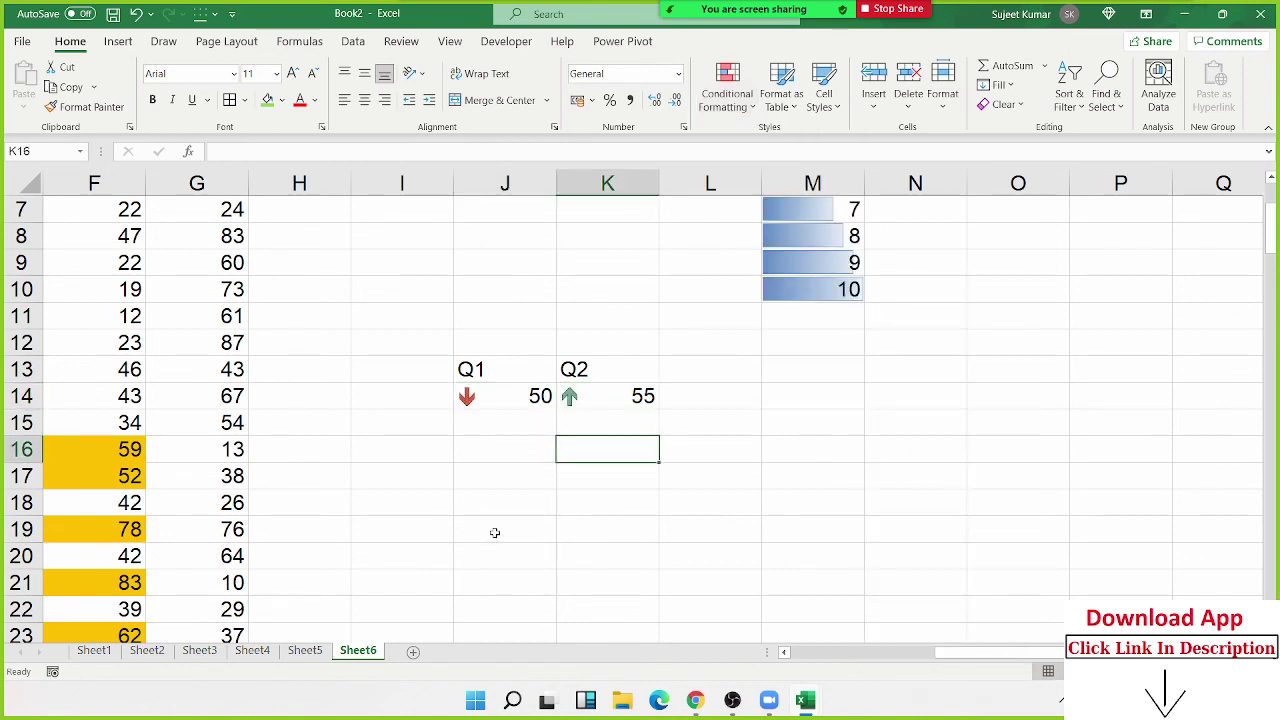
left_click(521, 405)
left_click_drag(521, 405, 600, 400)
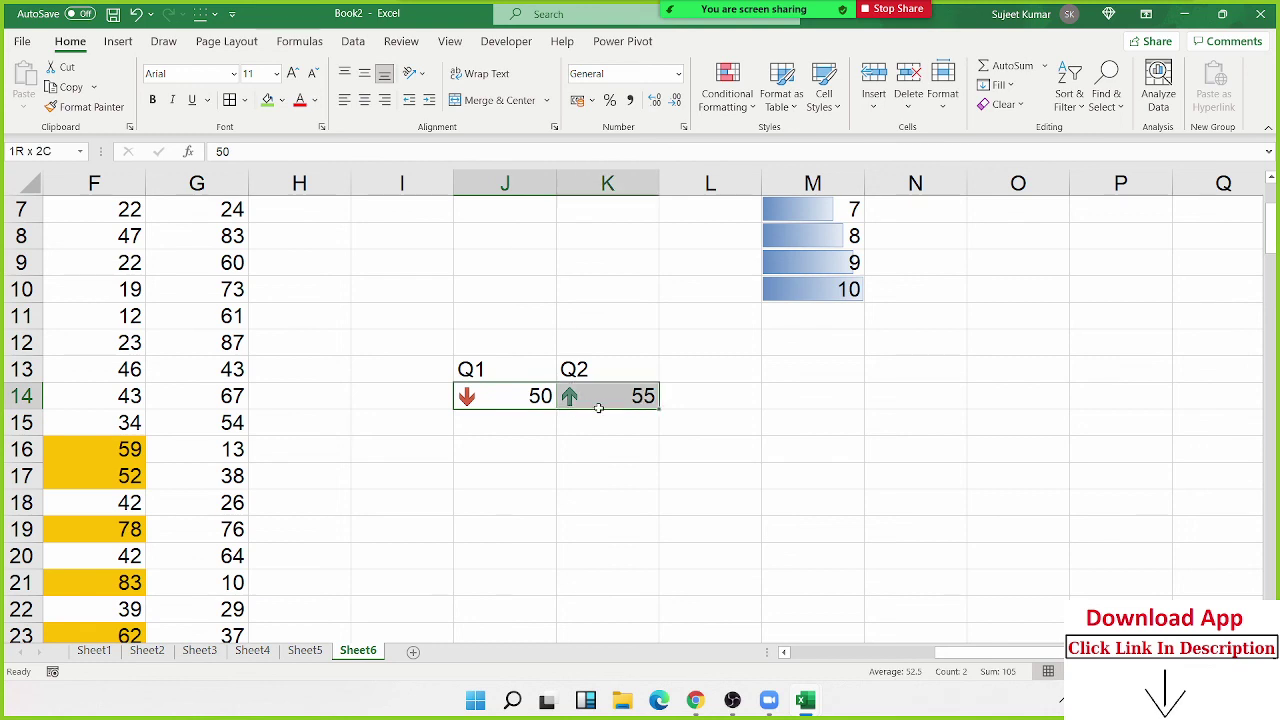
left_click(607, 502)
- Start a More Rules highlight rule formatting cells whose value is greater than a threshold
left_click(716, 104)
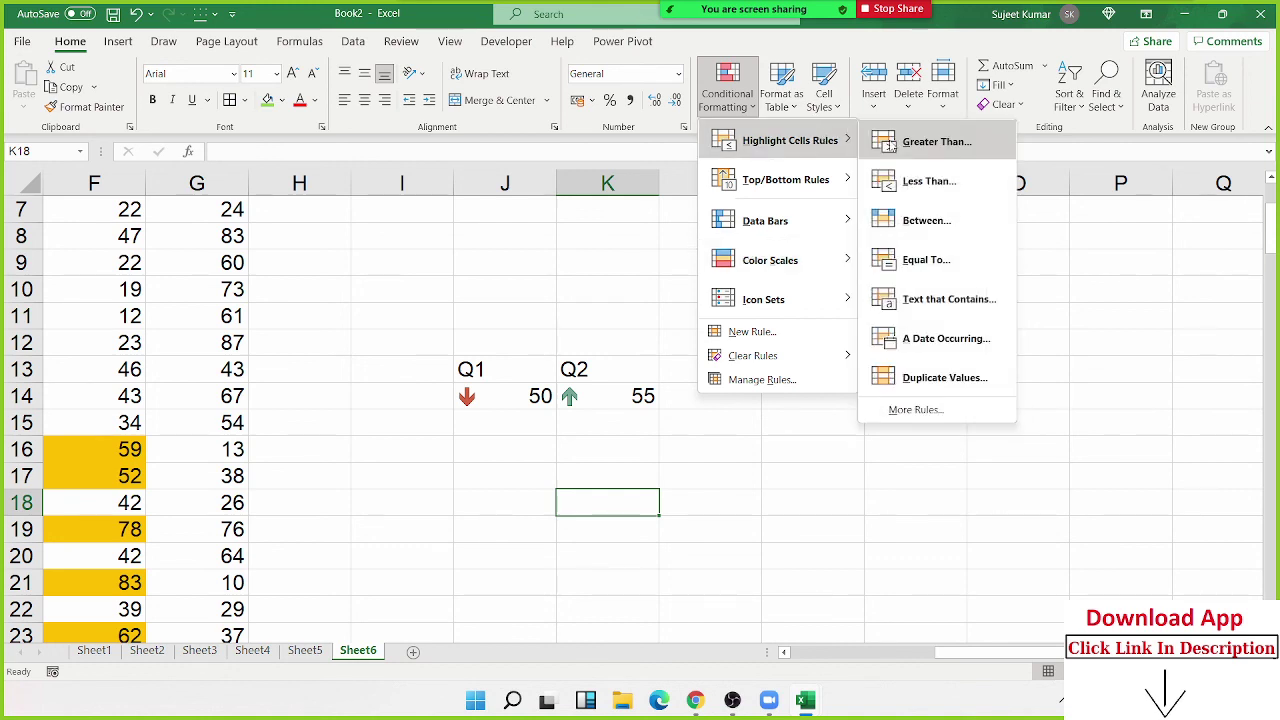
mouse_move(789, 140)
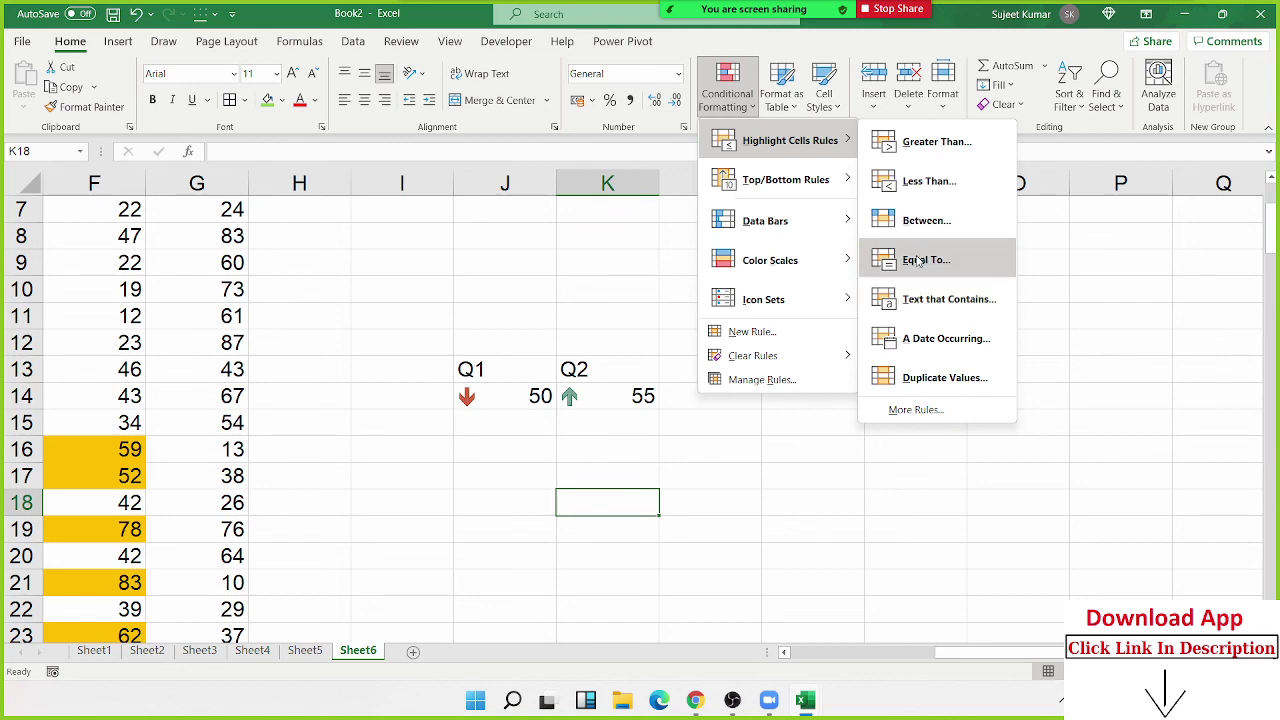
left_click(920, 410)
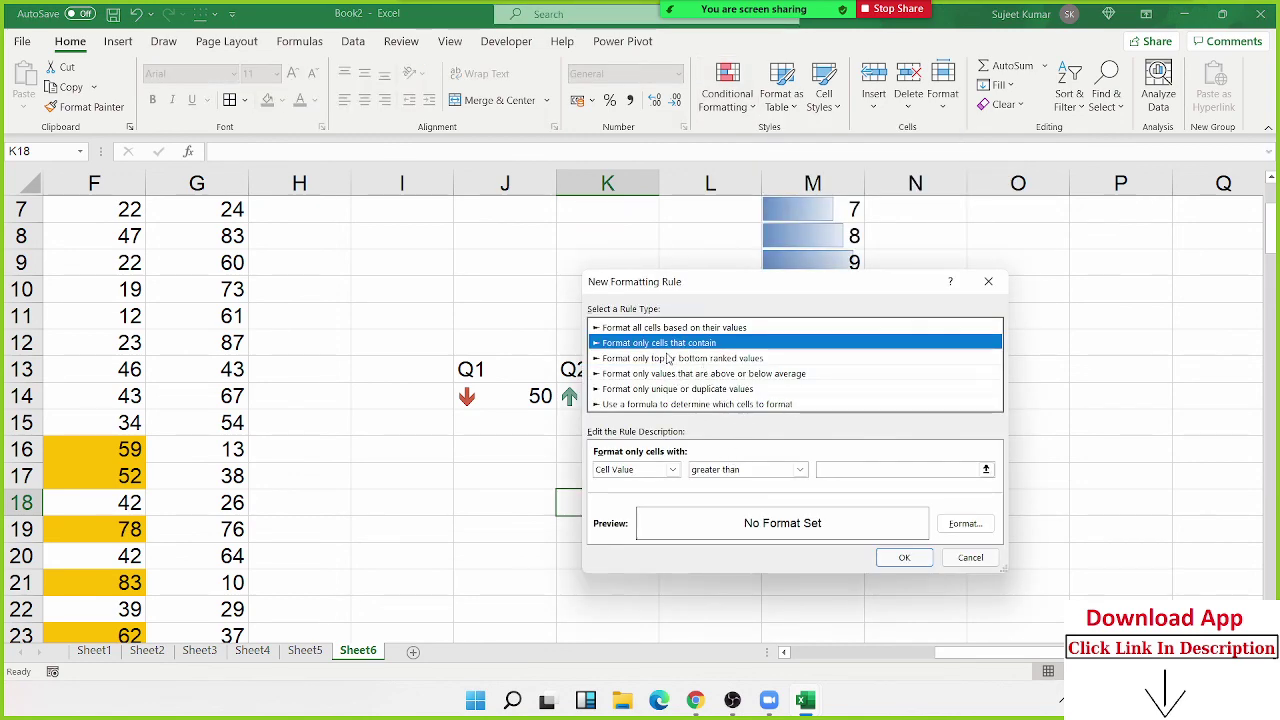
left_click(731, 472)
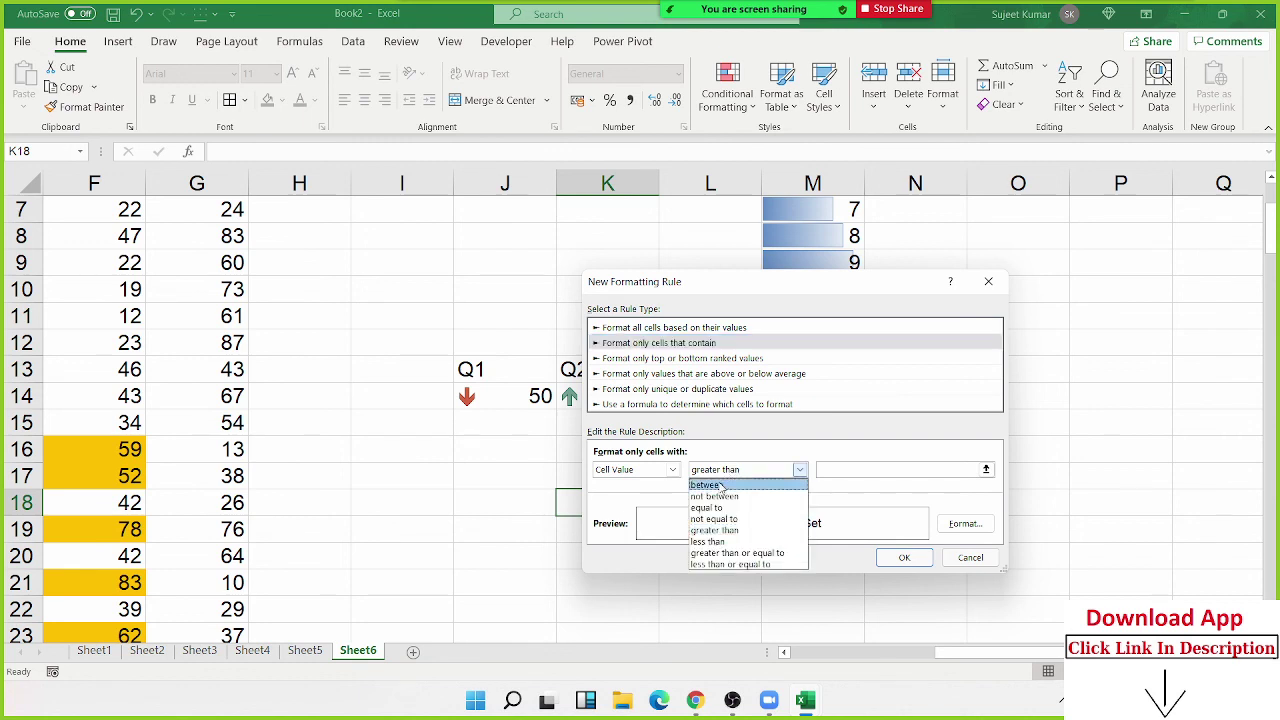
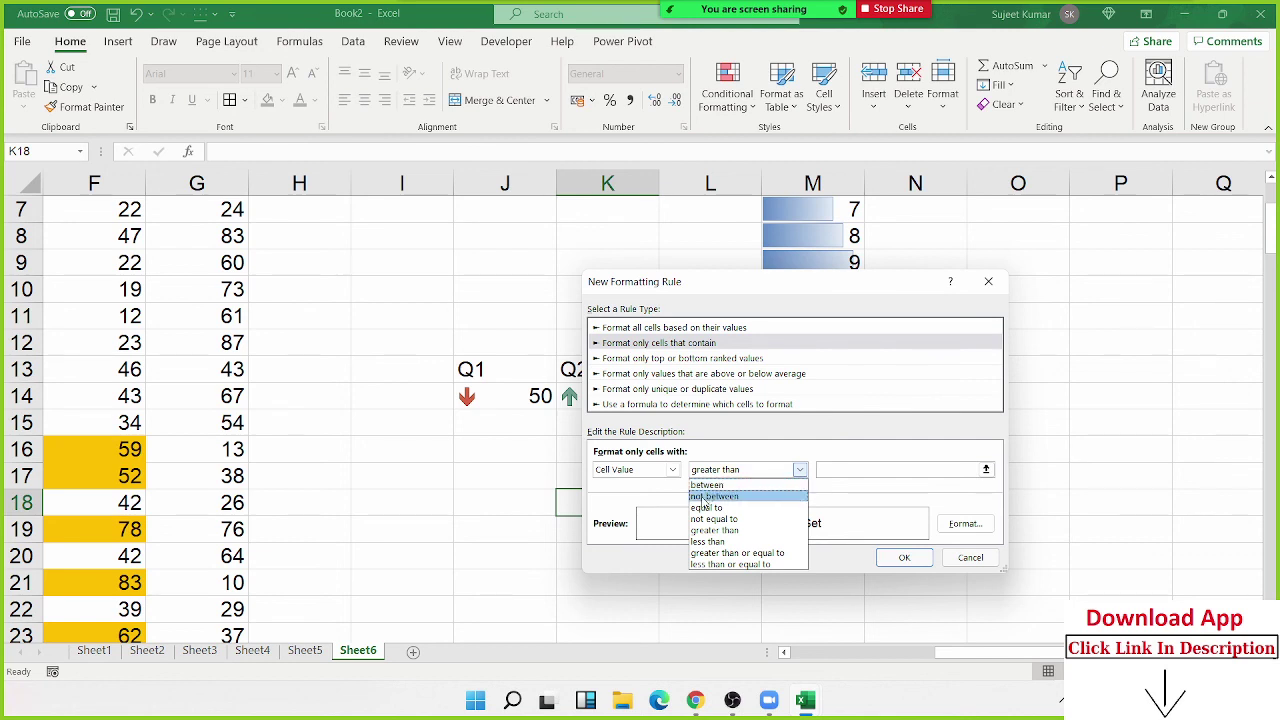
- Preview the Top/Bottom, Unique/Duplicate and formula rule types, then cancel the new rule
left_click(704, 507)
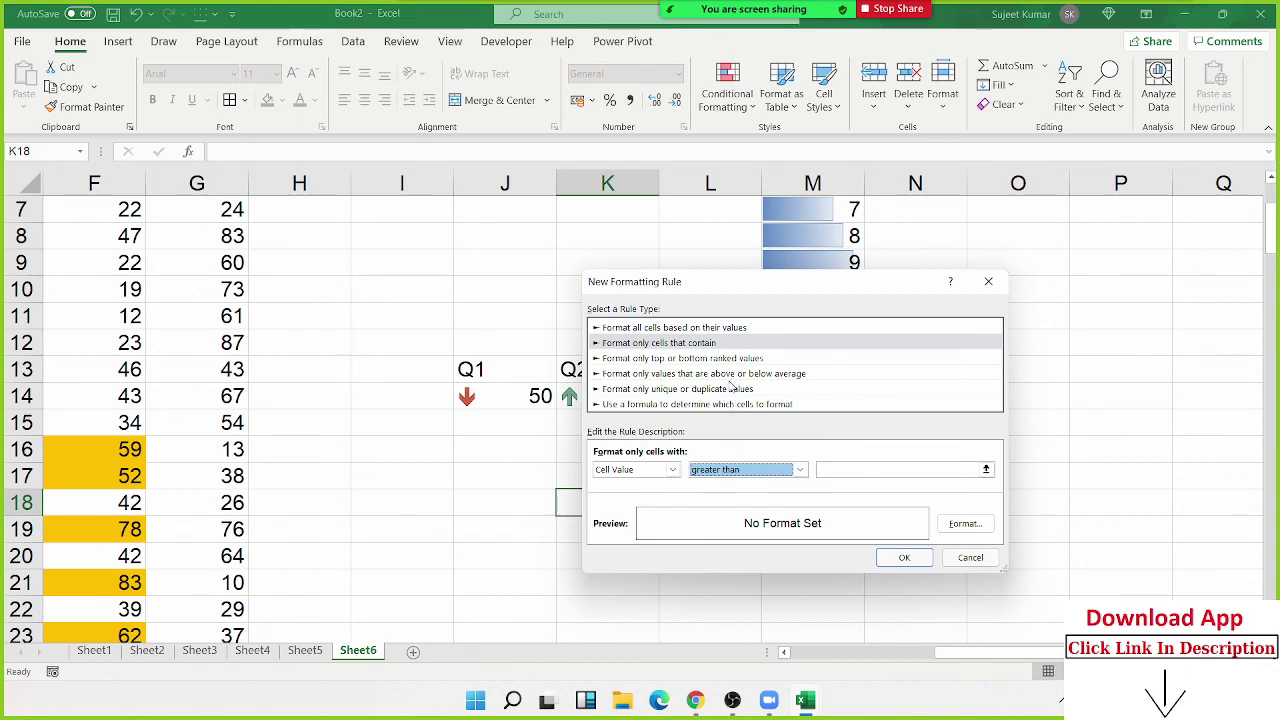
left_click(731, 358)
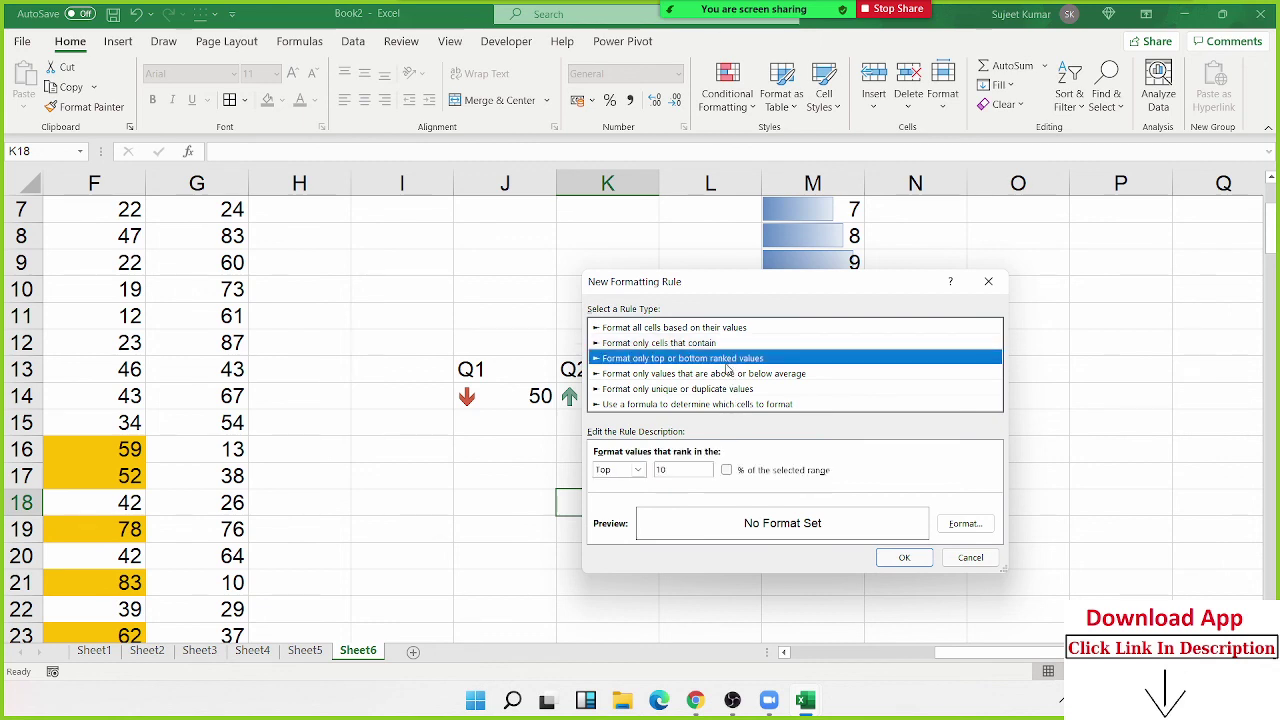
left_click(720, 389)
left_click(716, 404)
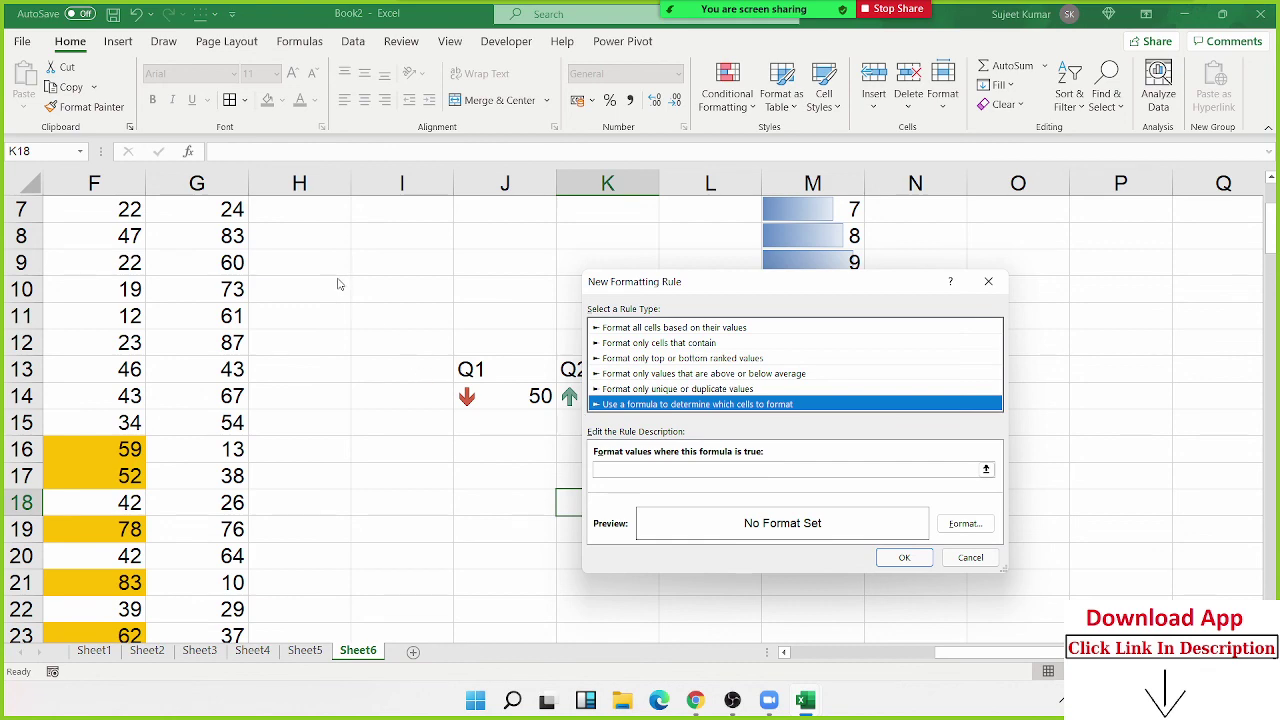
key("Escape")
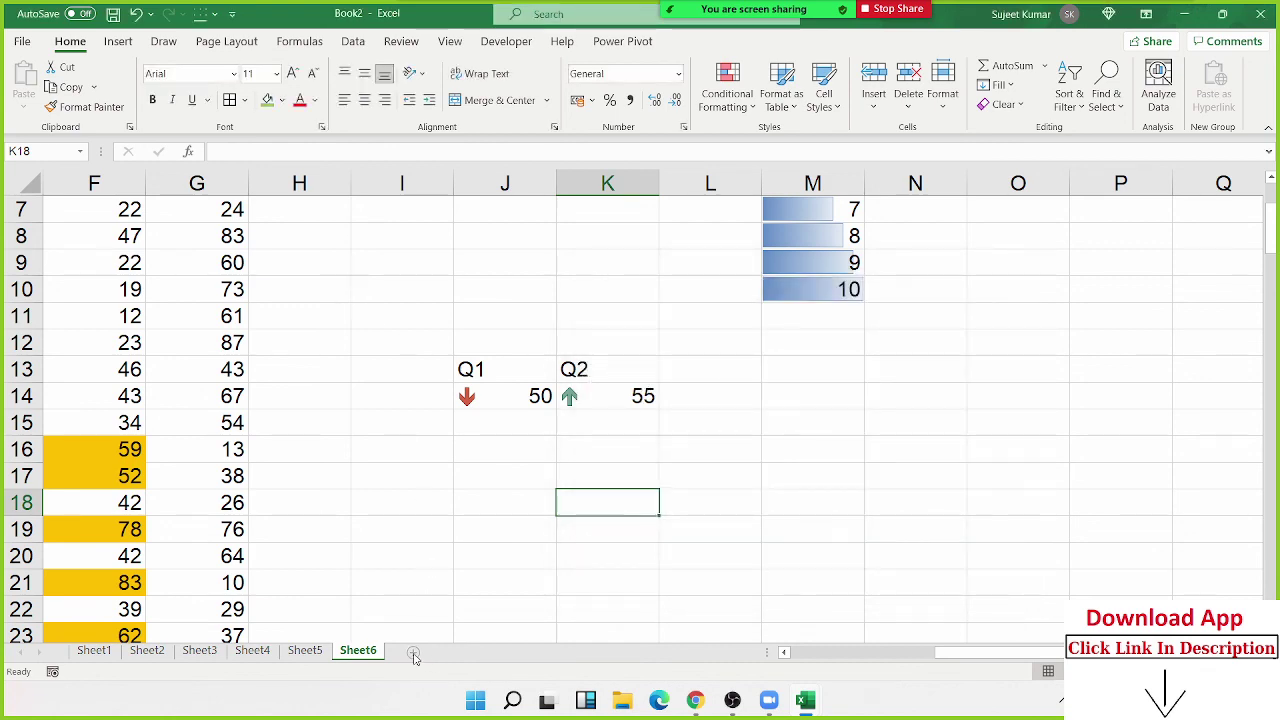
- Add a new sheet and enter A/c, 325 and asd in A1:A3
left_click(414, 651)
scroll(254, 368, "up", 4)
scroll(254, 368, "up", 1)
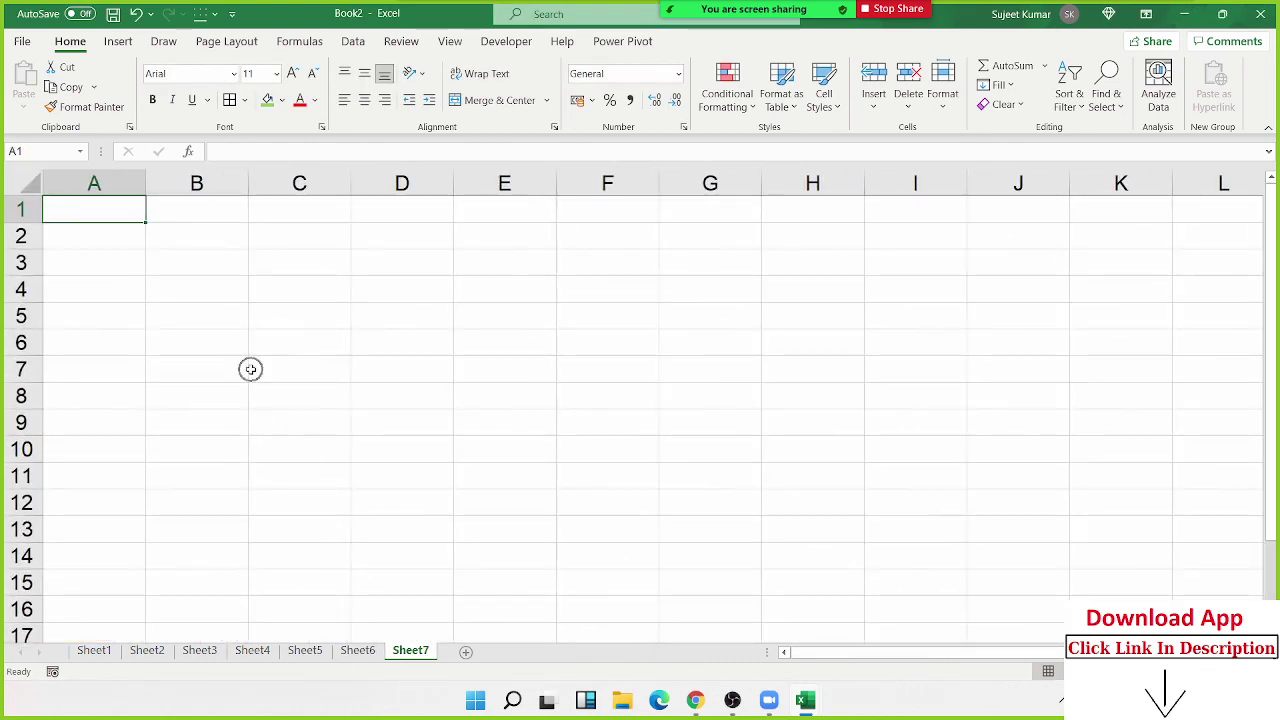
type("A/c")
key("Return")
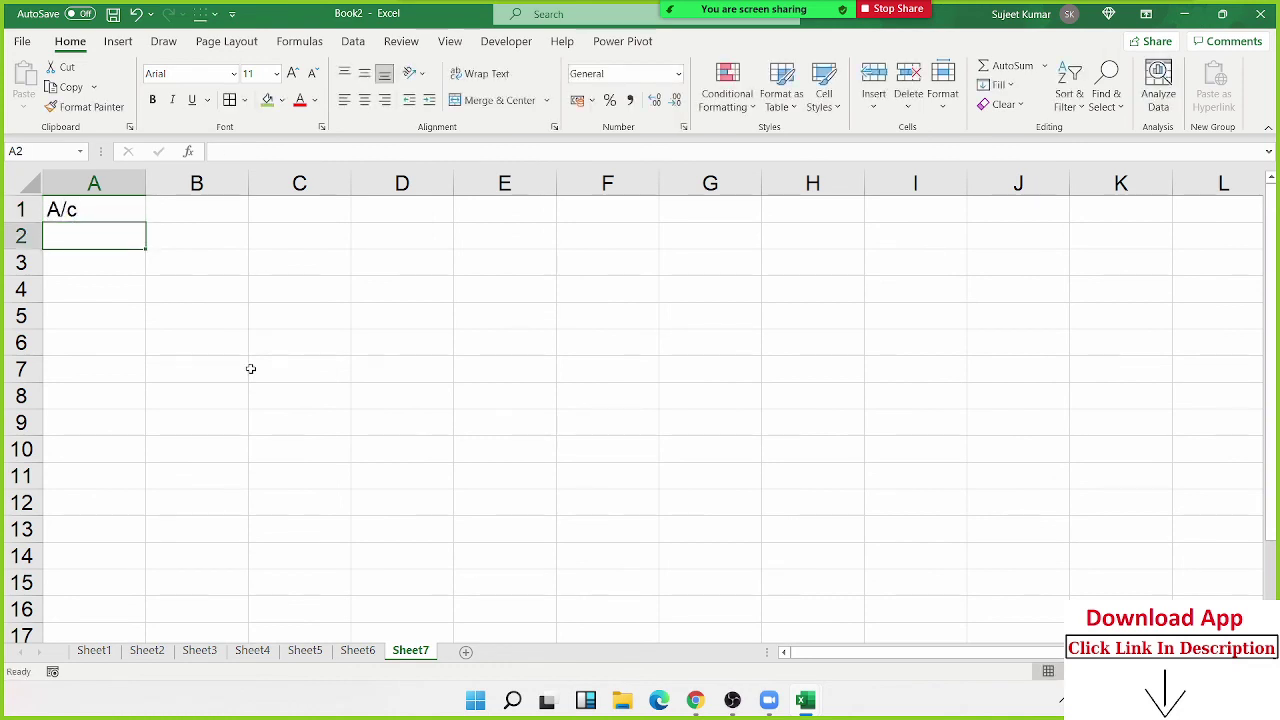
type("325")
key("Return")
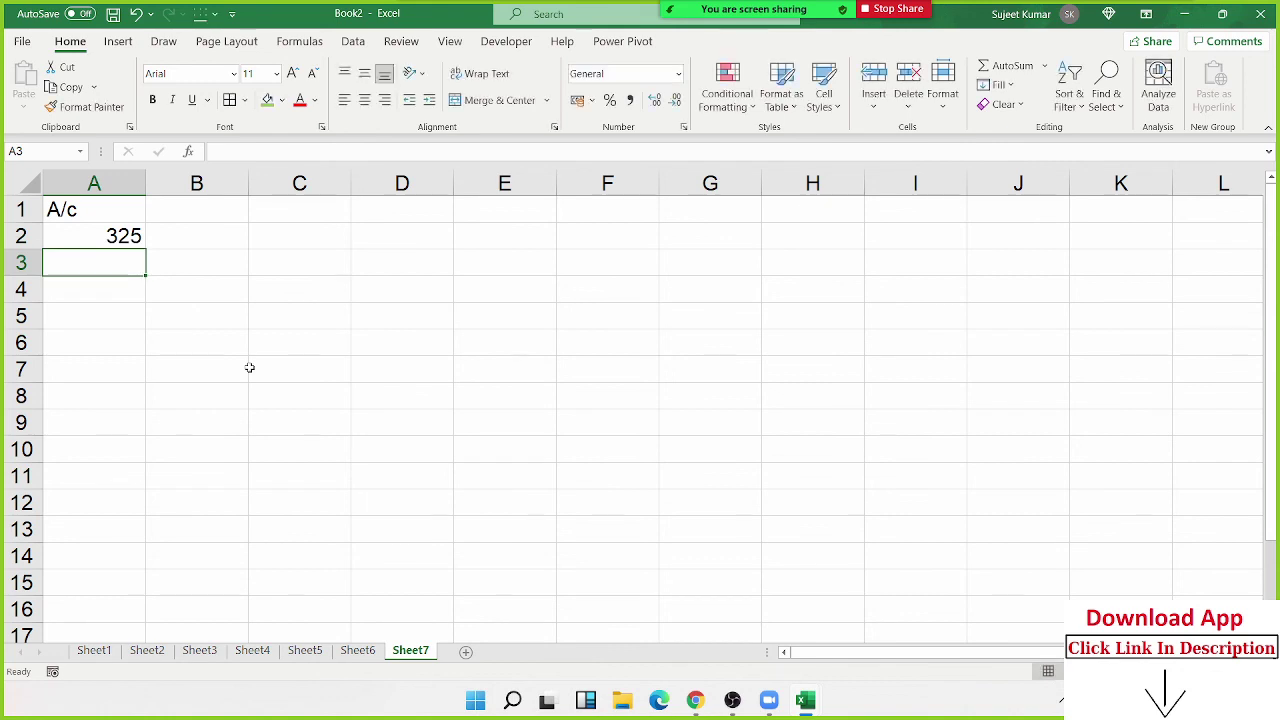
type("asd")
key("Return")
- Enter =ISTEXT(A2) in B2 and fill it down to B3
key("Up")
key("Up")
key("Right")
type("=")
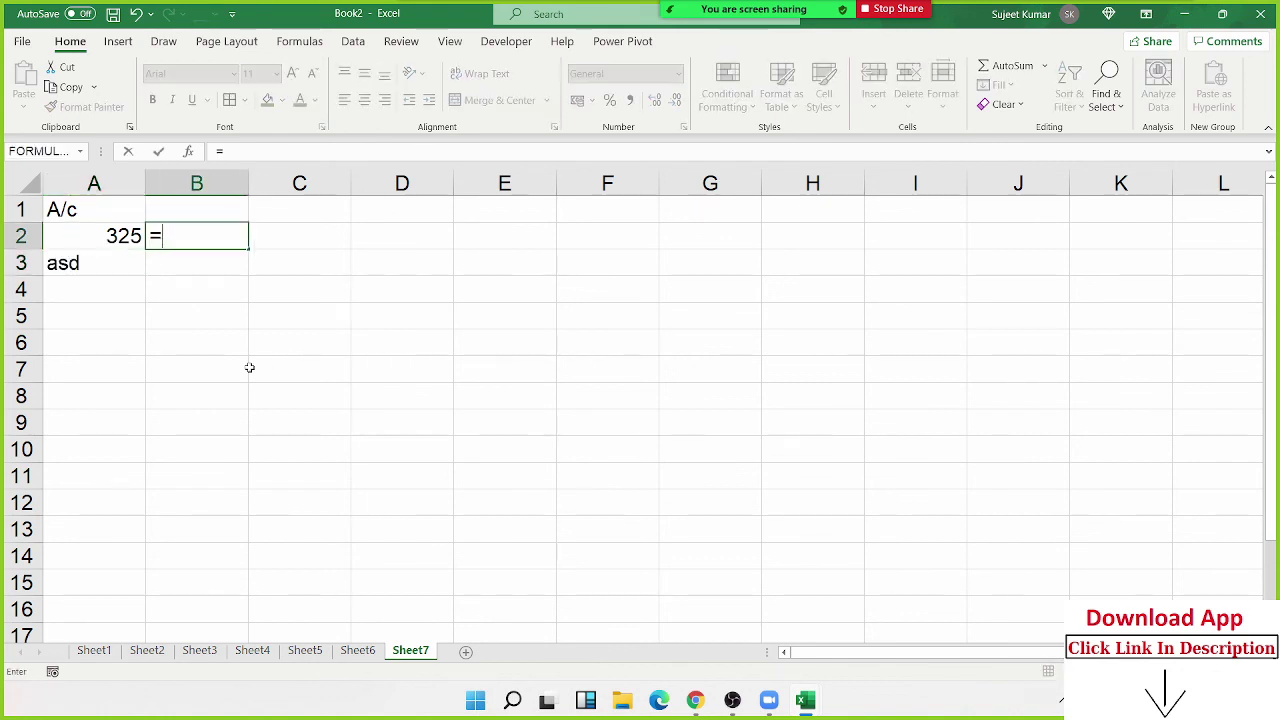
type("ist")
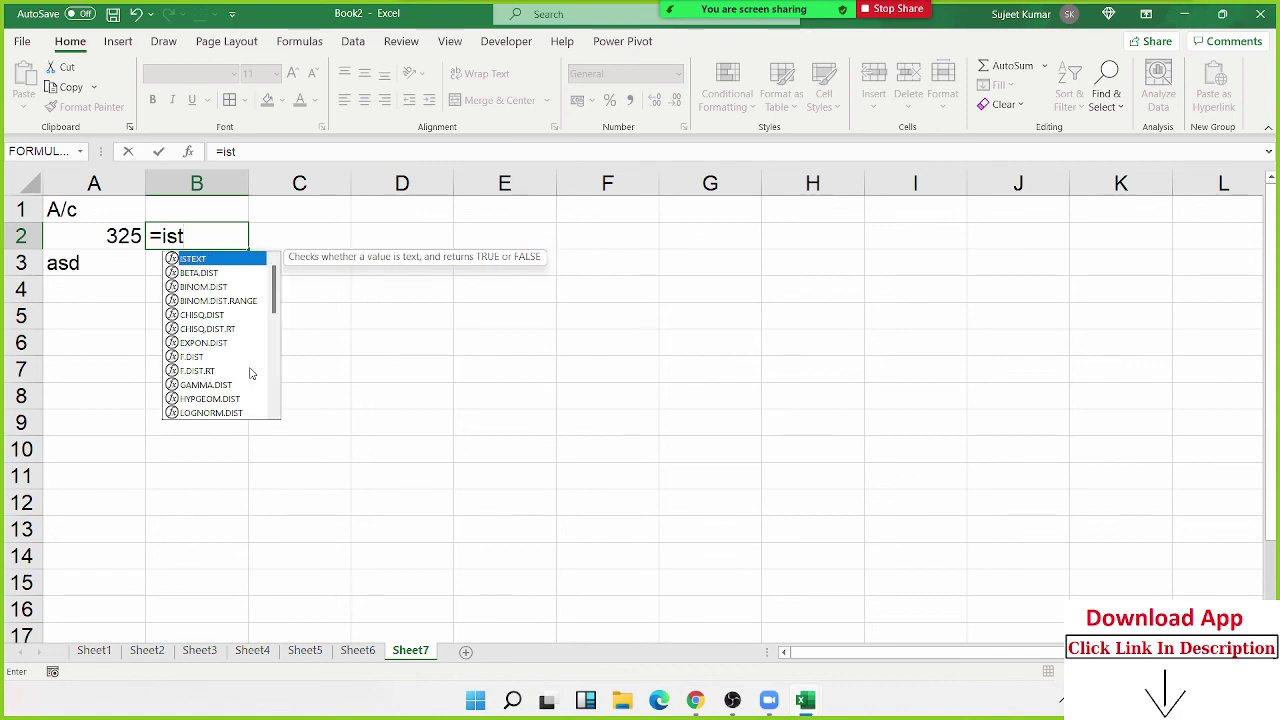
key("Tab")
type("a2")
key("Return")
key("Up")
key("shift+Down")
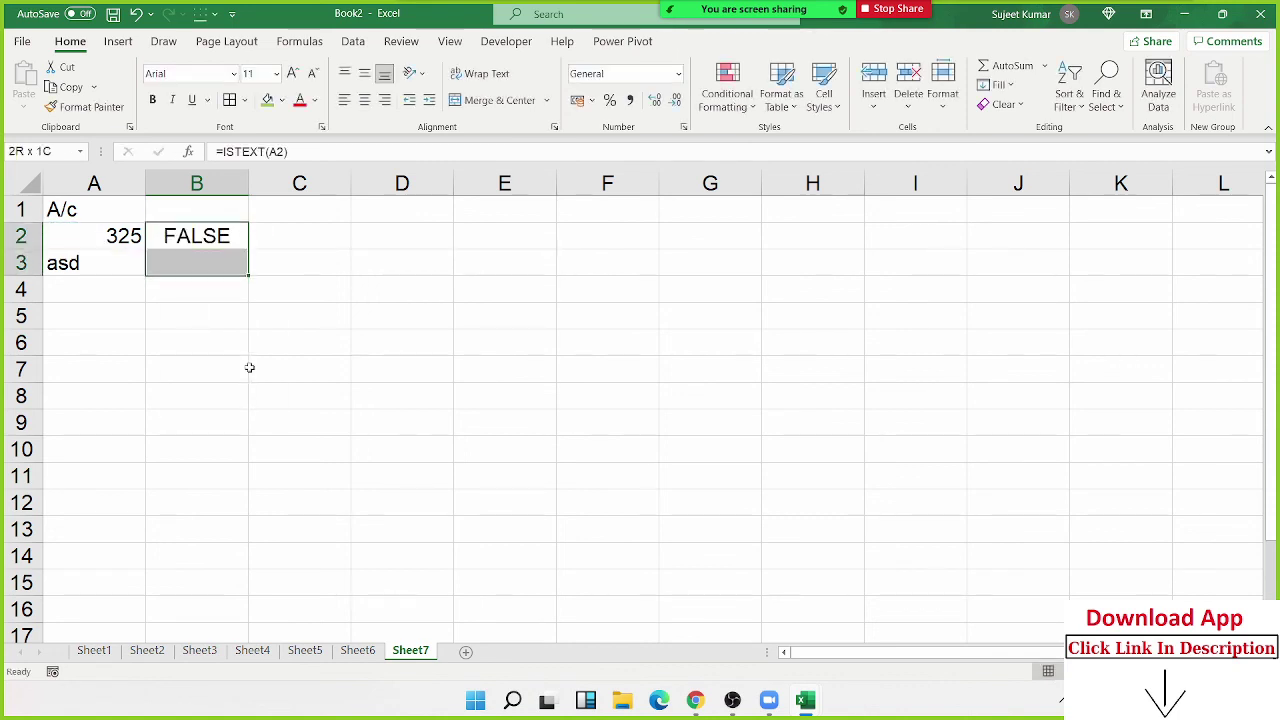
key("ctrl+d")
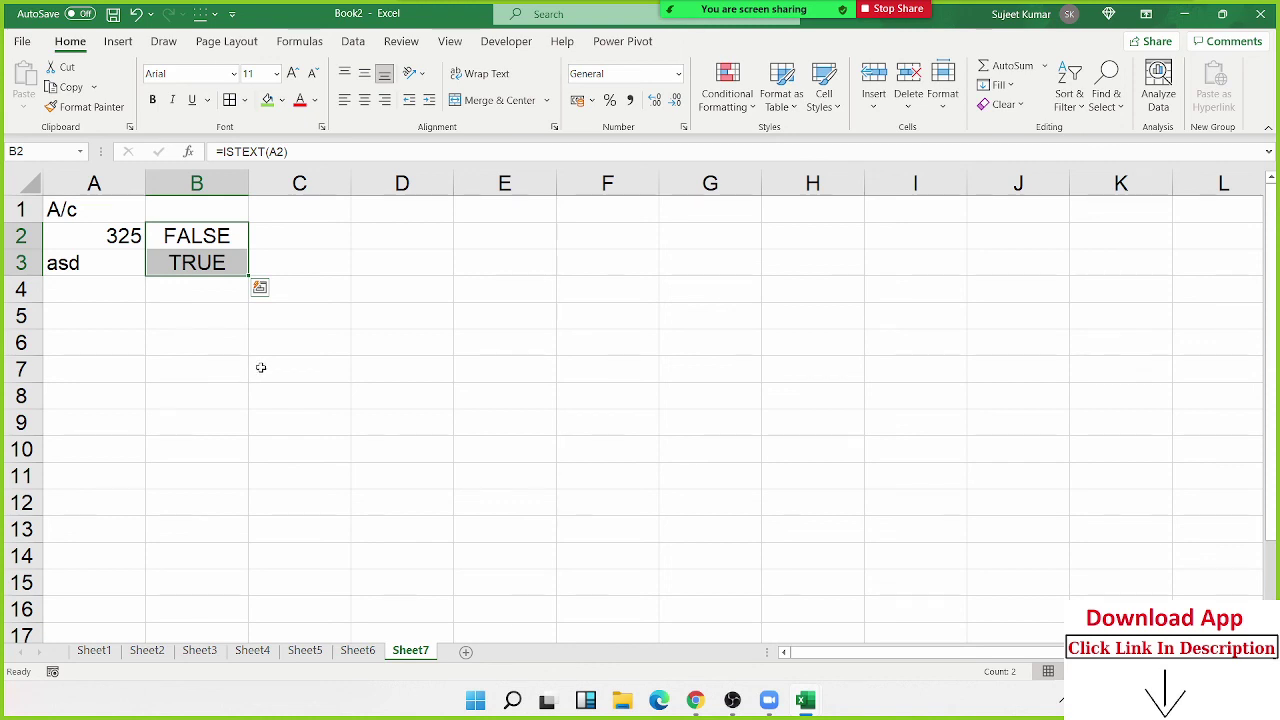
- Start a formula-based conditional formatting rule on A2 using =istext(a2)
left_click(114, 232)
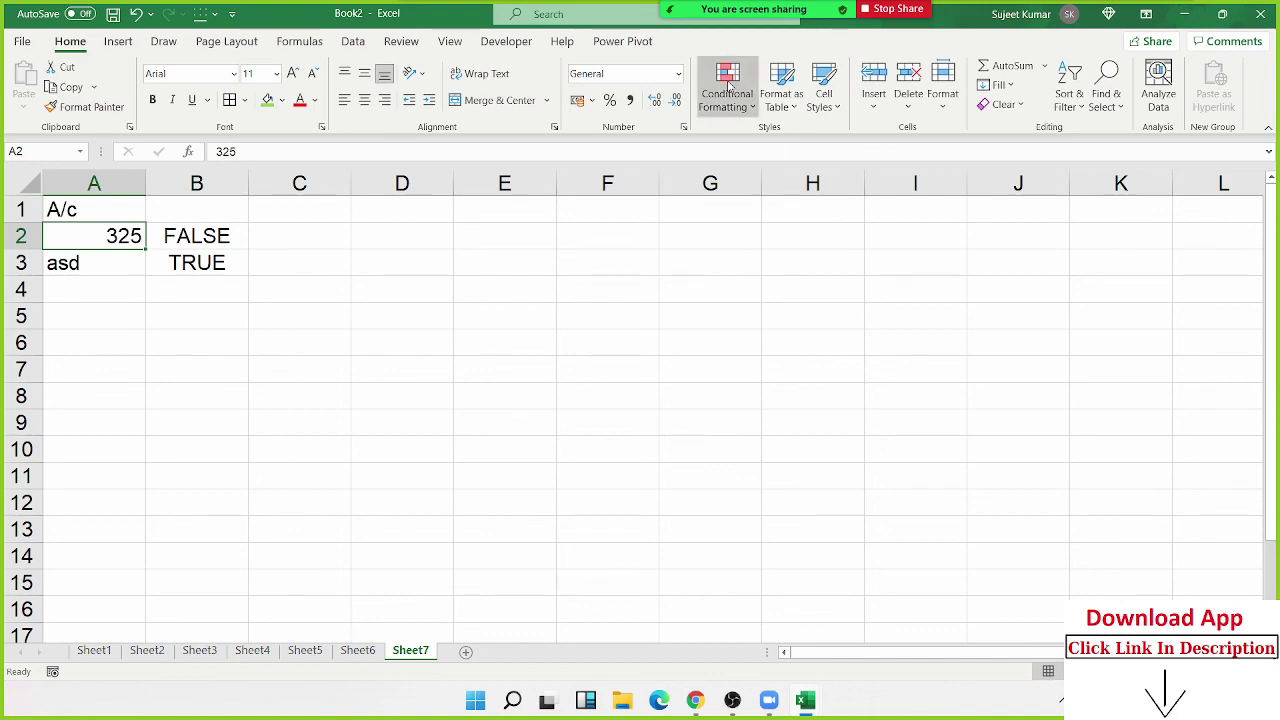
left_click(728, 86)
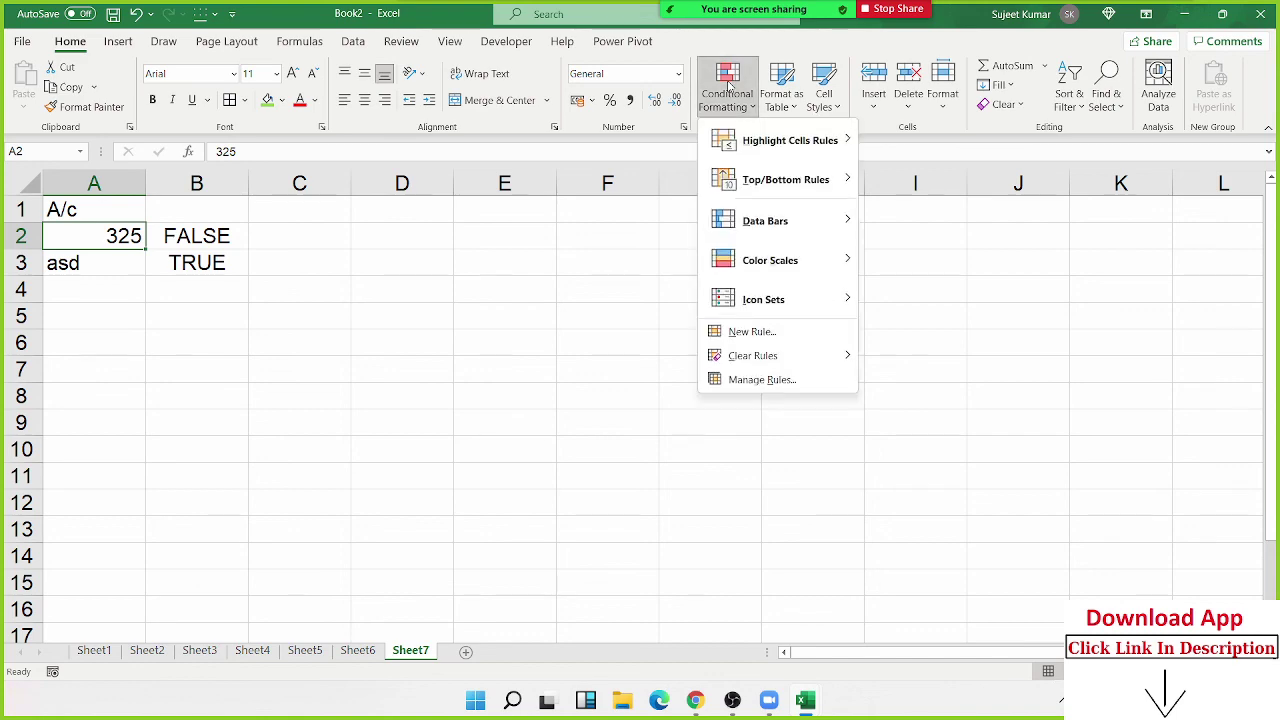
left_click(752, 331)
left_click(716, 388)
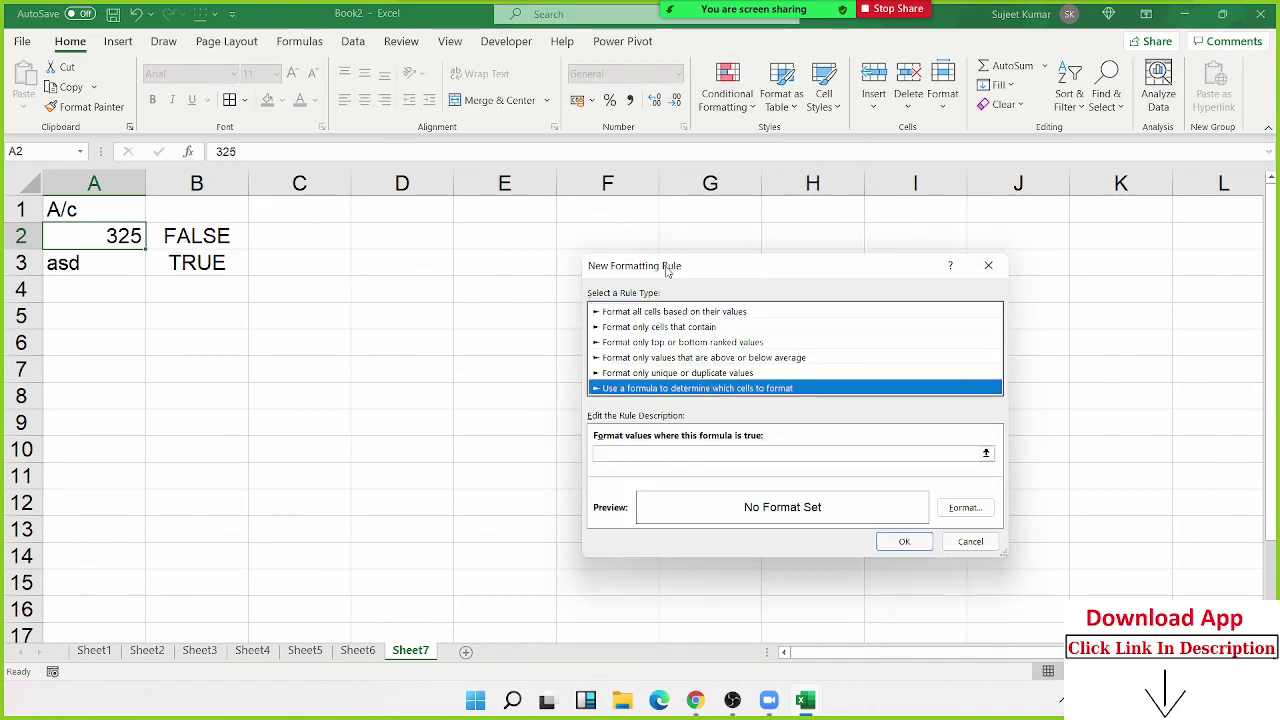
left_click_drag(667, 272, 493, 176)
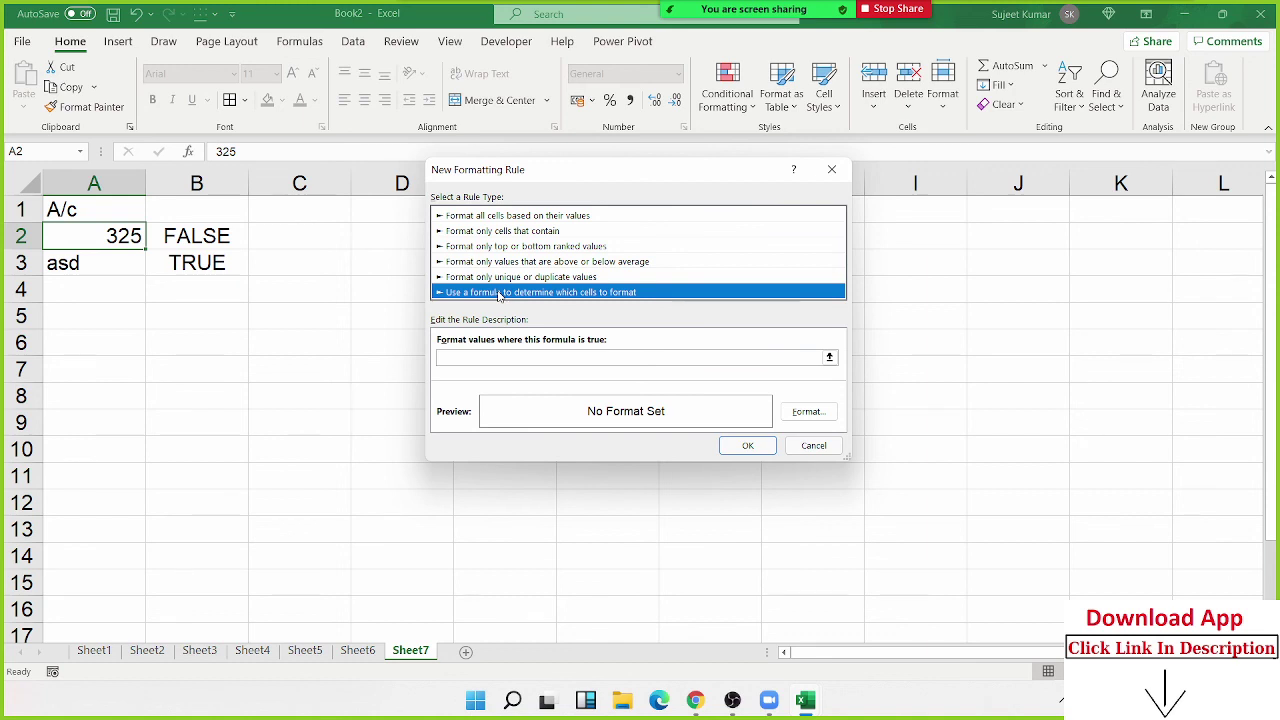
left_click(512, 357)
type("=is")
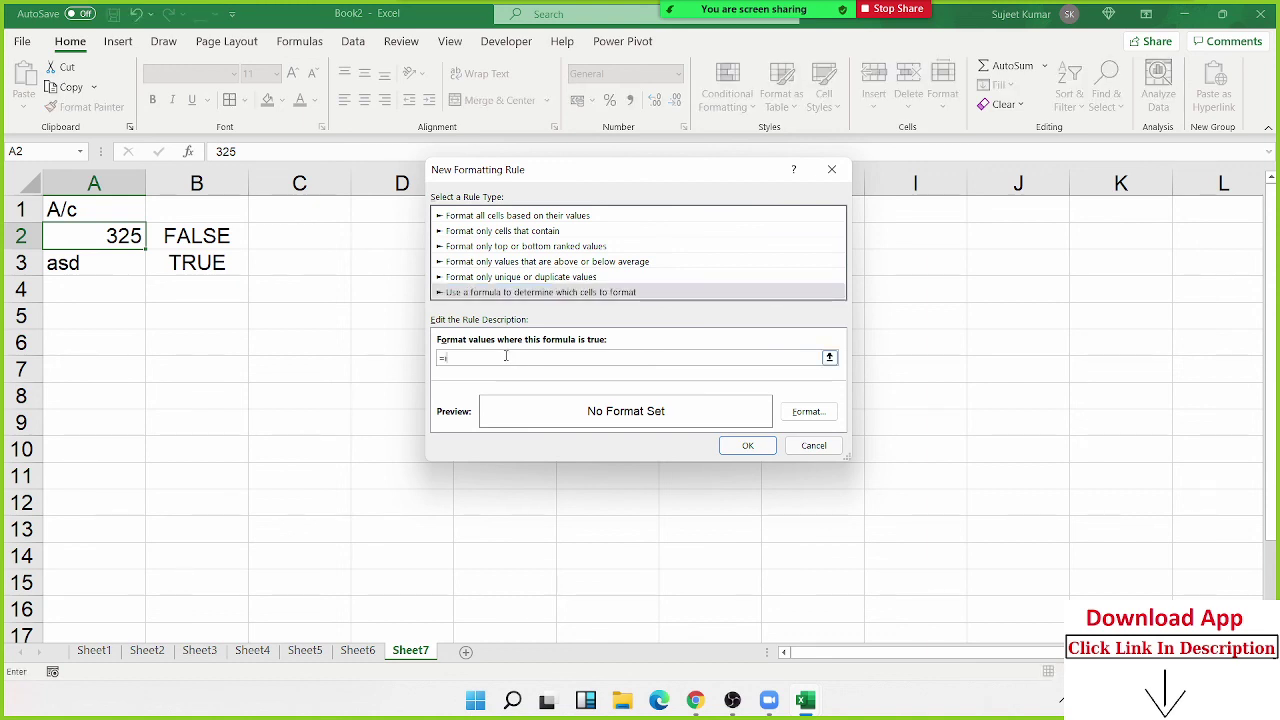
type("text")
type("(a2")
- Give the rule a red fill and save it
left_click(808, 411)
left_click(616, 368)
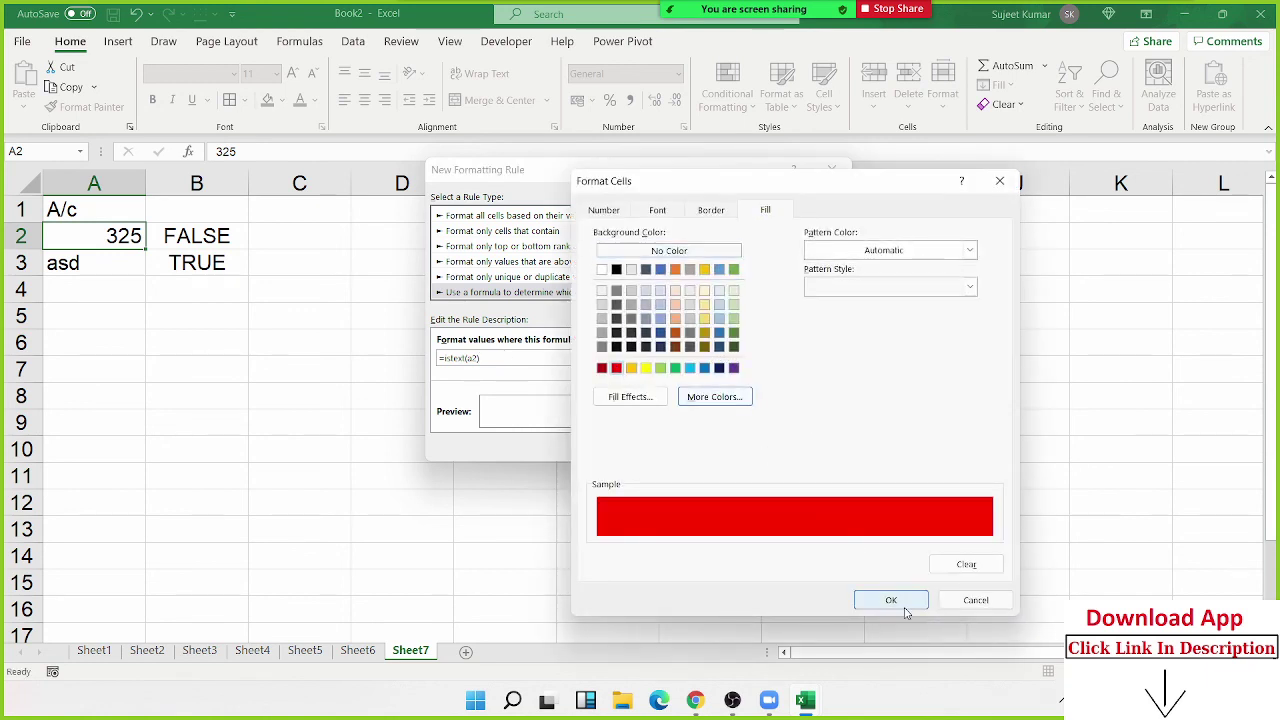
left_click(900, 603)
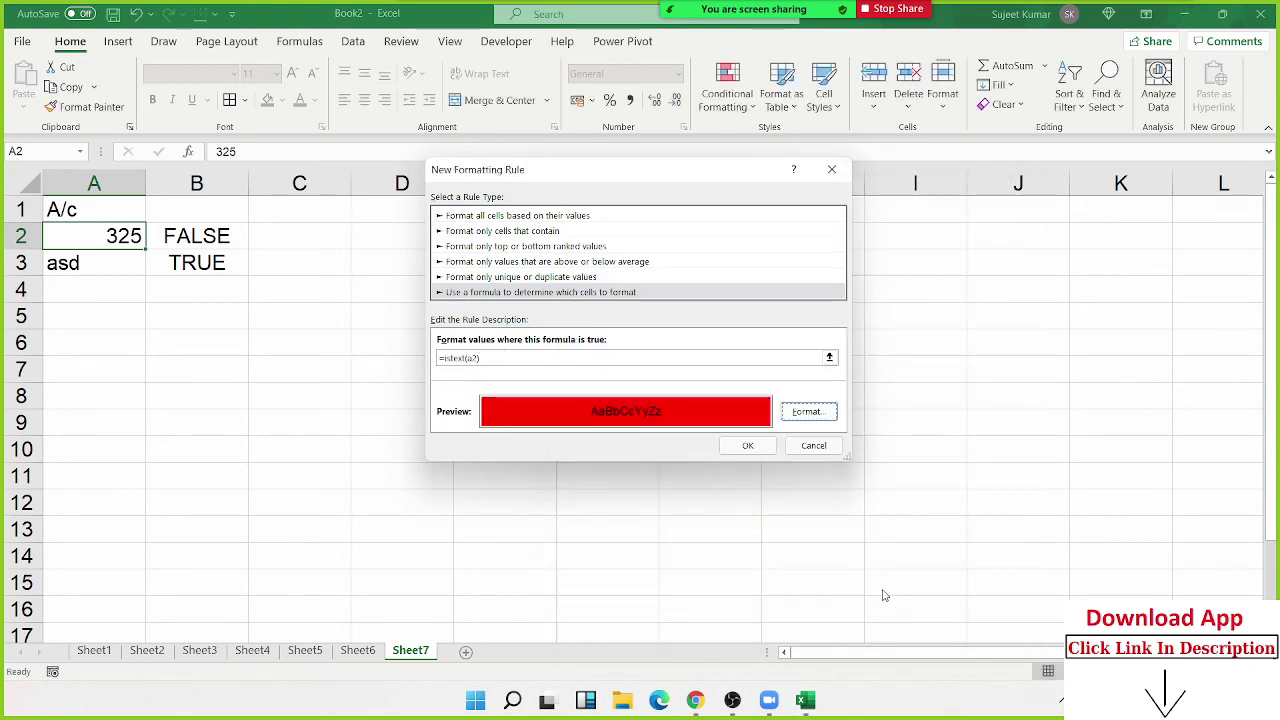
left_click(746, 446)
- Copy A2's formatting over A2:A13 with Format Painter, then enter 552 in A4
left_click(85, 107)
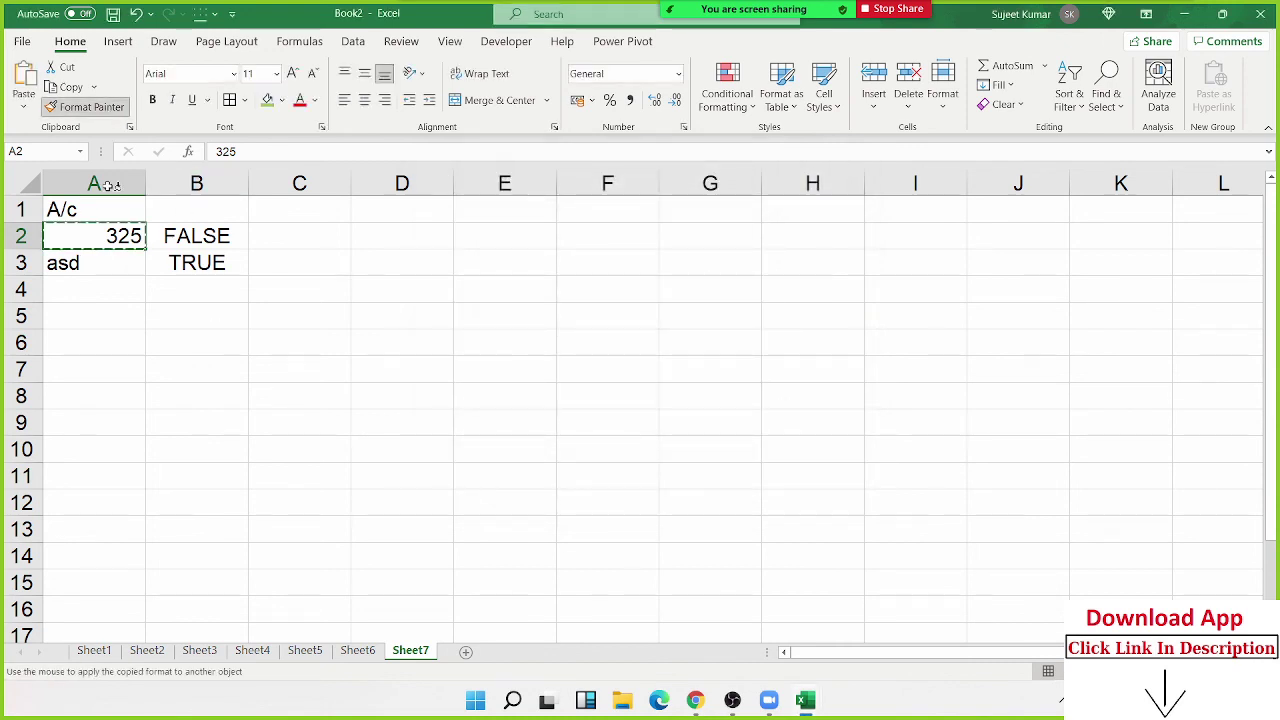
left_click_drag(110, 242, 106, 537)
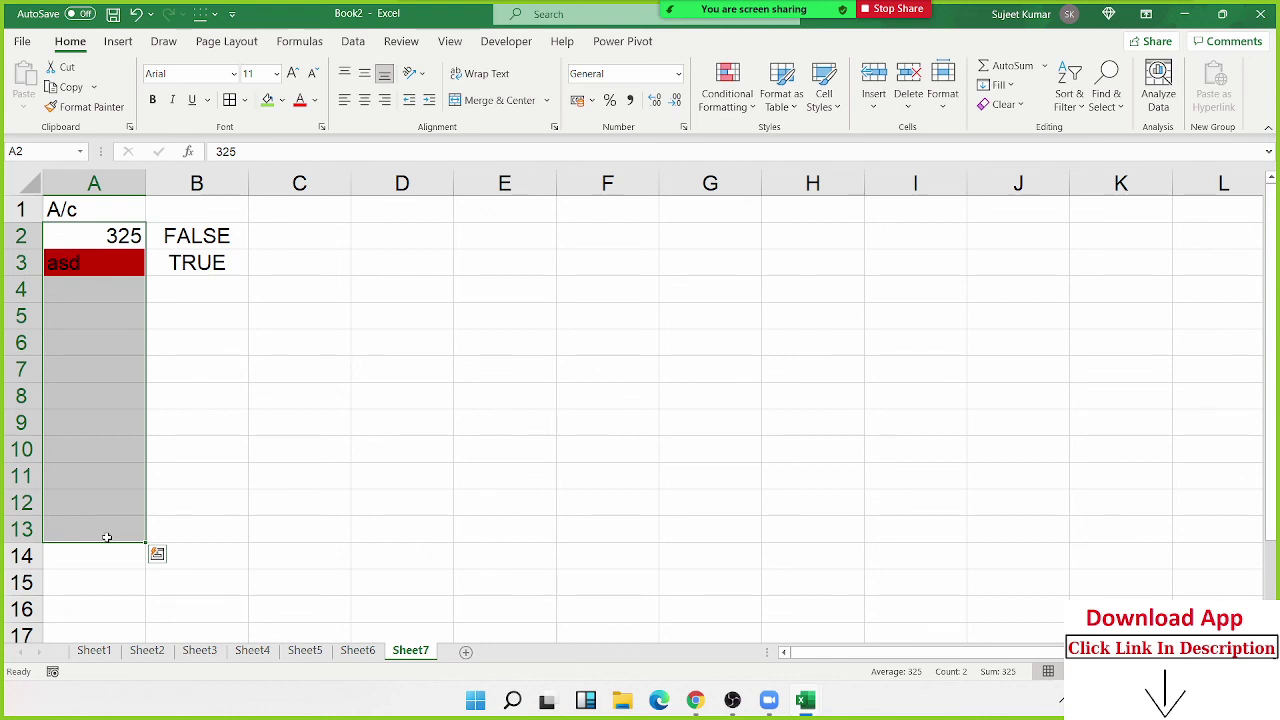
key("Down")
key("Down")
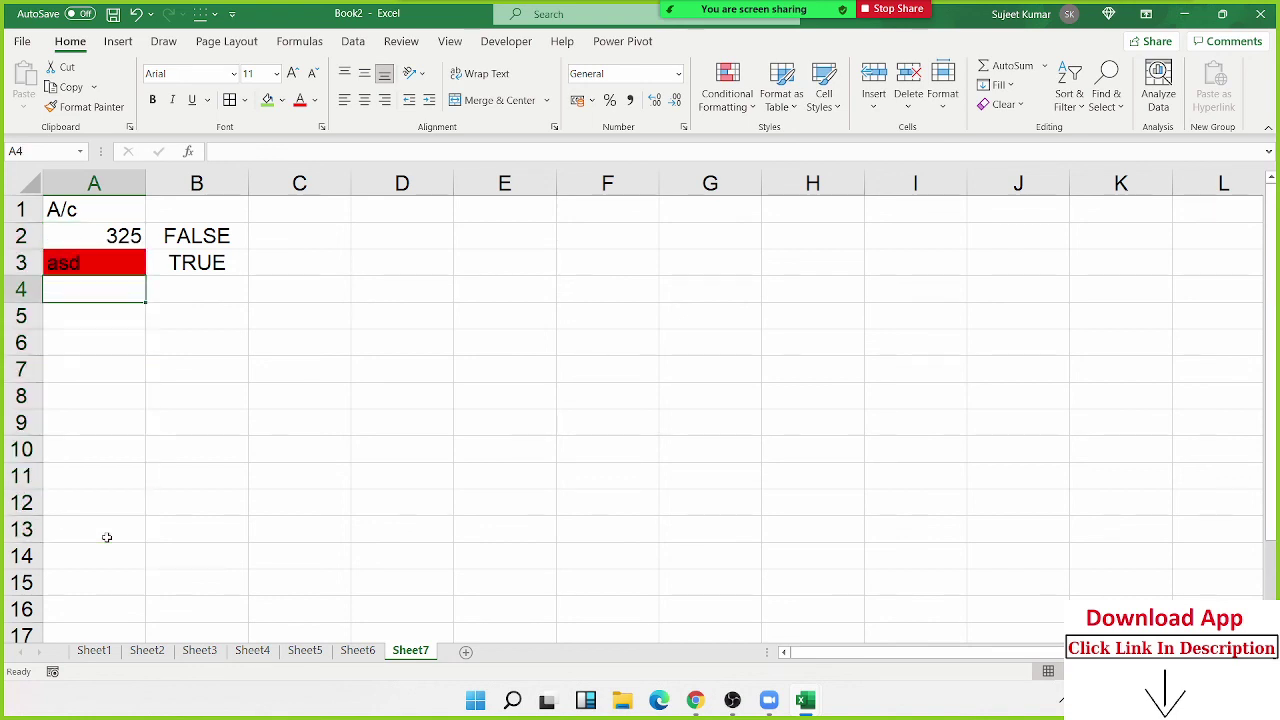
type("552")
key("Return")
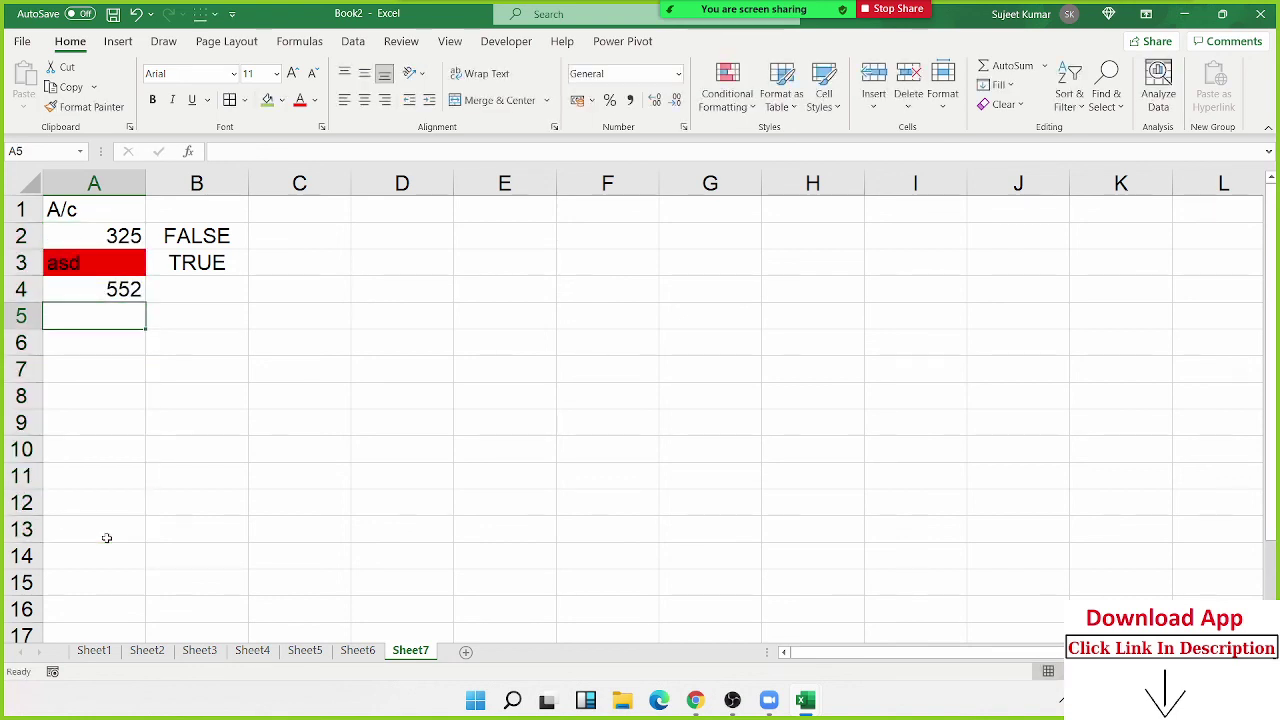